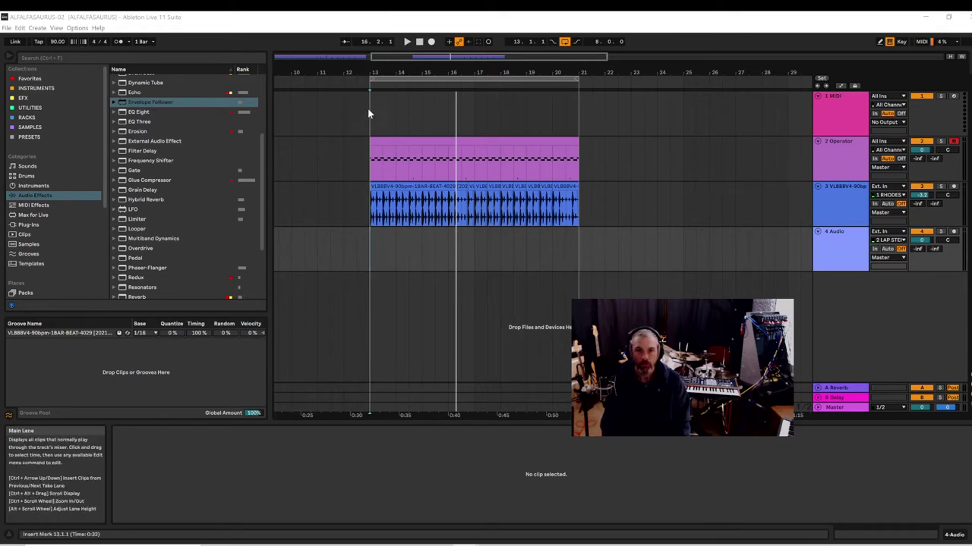
# - Stop playback, add a locator at bar 13 and rename it "idea 1"
pyautogui.press('space')
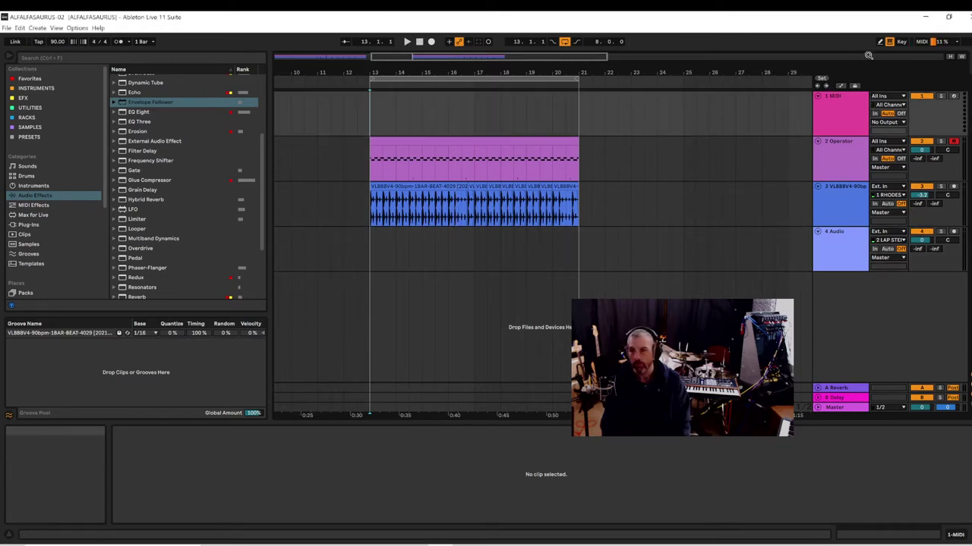
pyautogui.click(822, 81)
pyautogui.rightClick(373, 87)
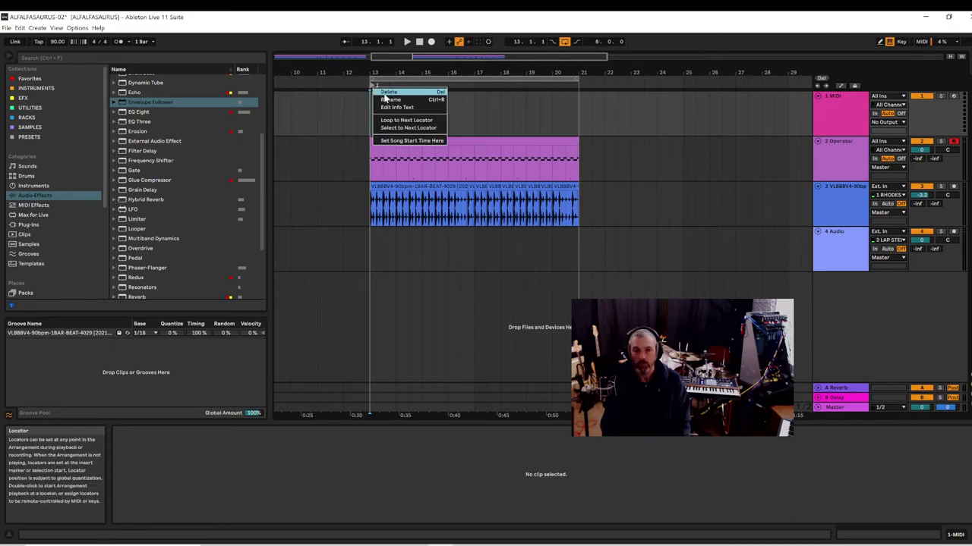
pyautogui.click(388, 101)
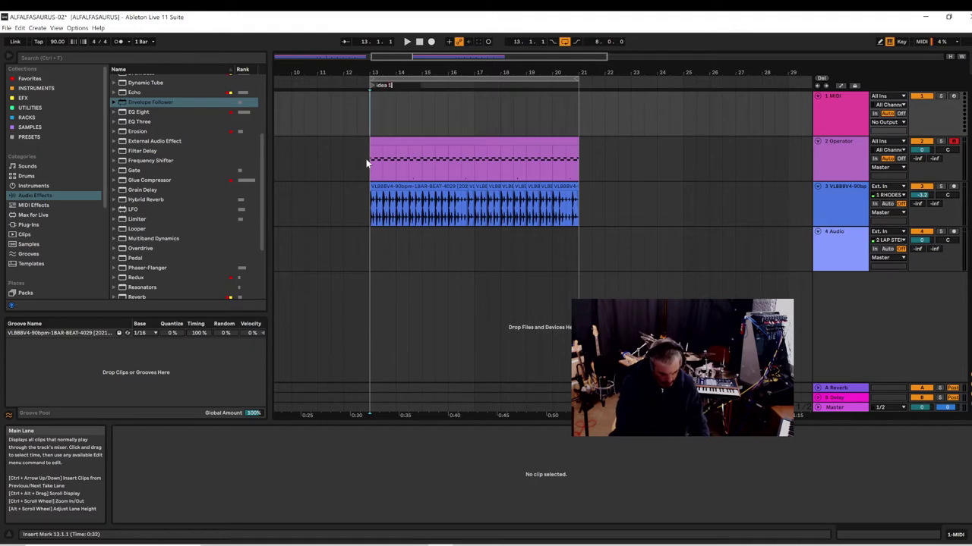
pyautogui.press('Return')
# - Play the looped section from bar 13 and select the 1 MIDI track
pyautogui.press('space')
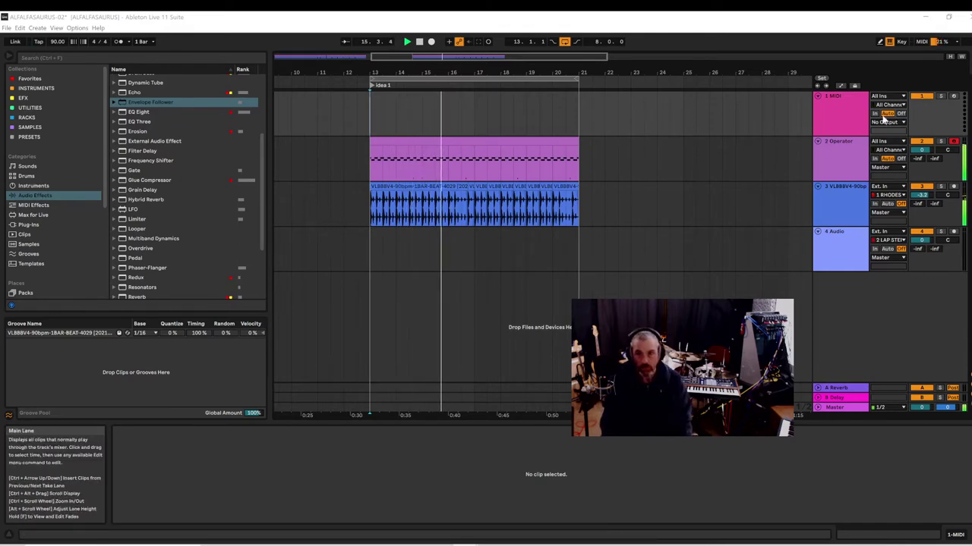
pyautogui.click(833, 117)
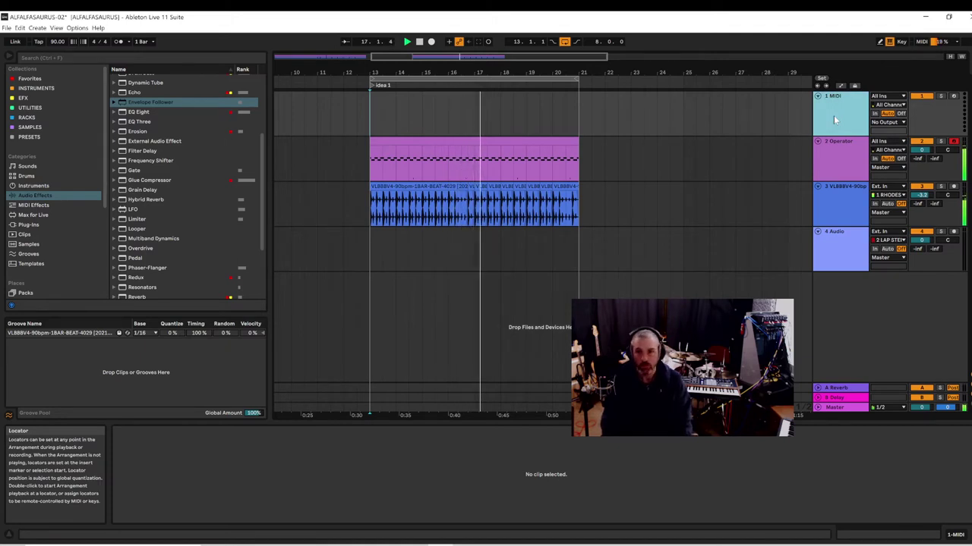
pyautogui.rightClick(833, 115)
pyautogui.press('Escape')
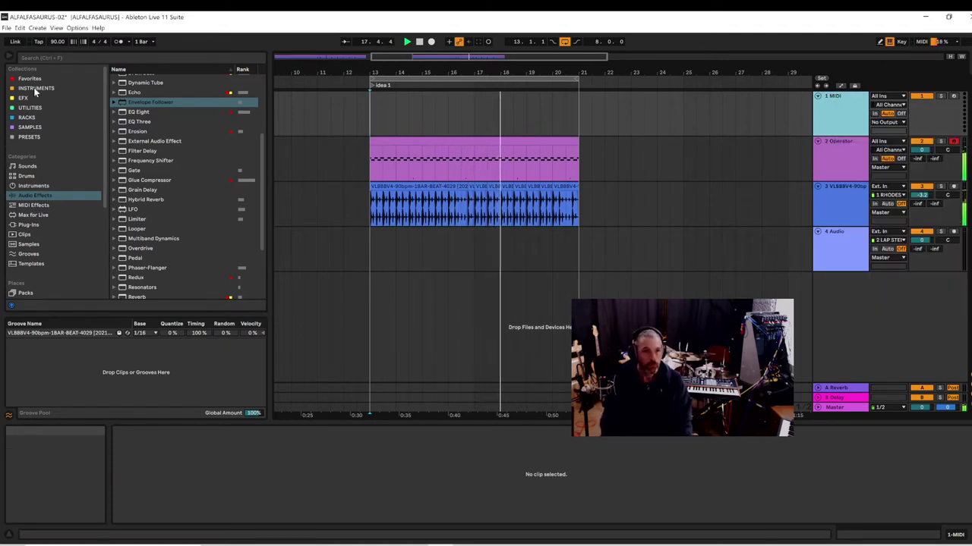
# - Search the browser for "kick" and open the Samples n Loops MEGA place, widening the browser to show more detail
pyautogui.click(42, 55)
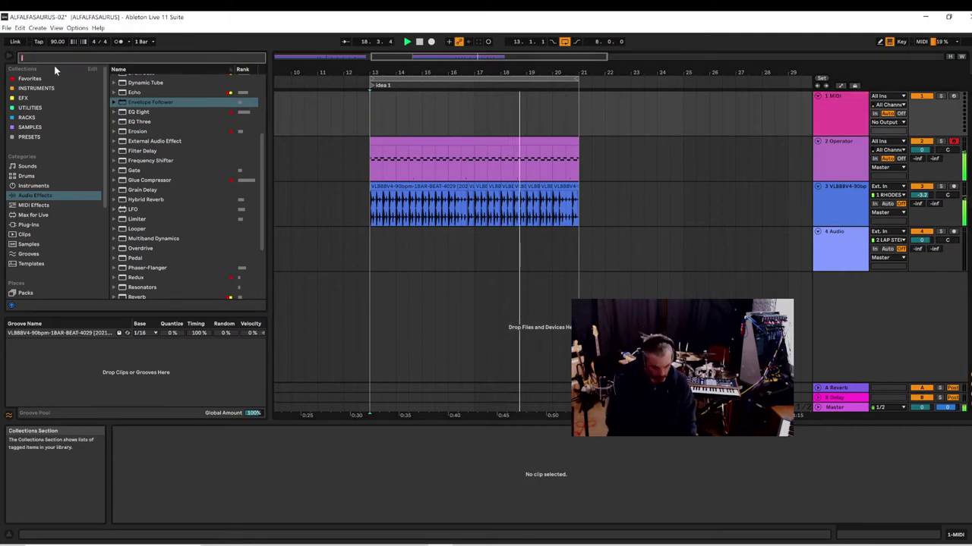
pyautogui.write('kick')
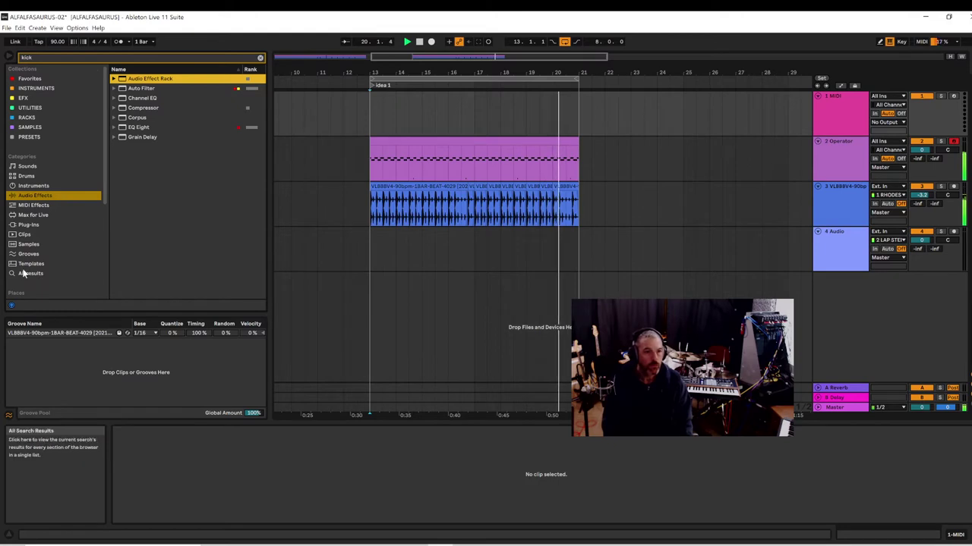
pyautogui.click(23, 273)
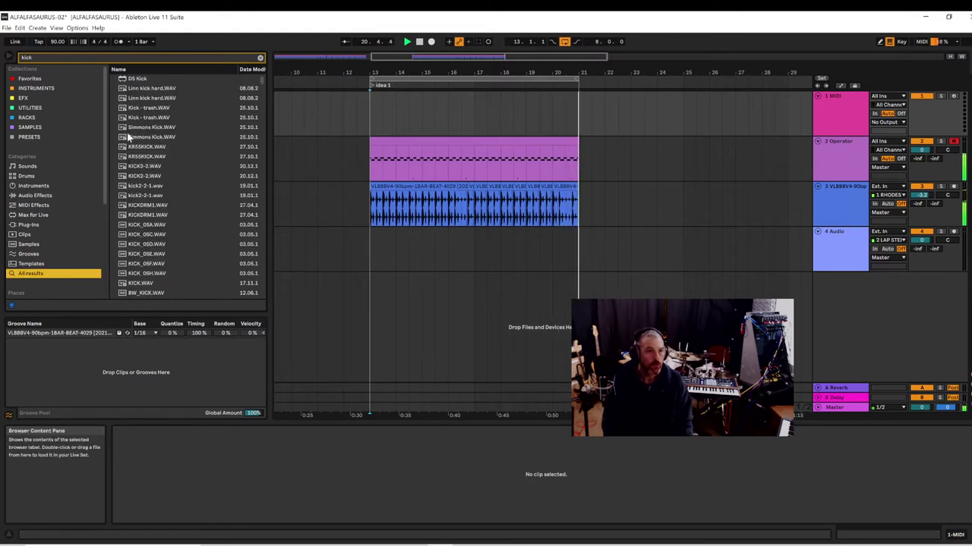
pyautogui.moveTo(265, 79); pyautogui.dragTo(286, 78)
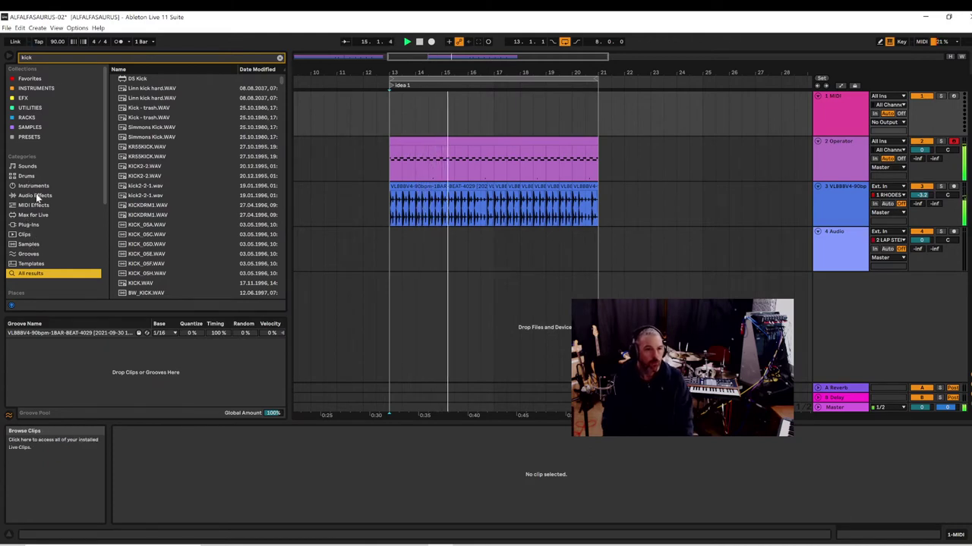
pyautogui.scroll(-5, 53, 205)
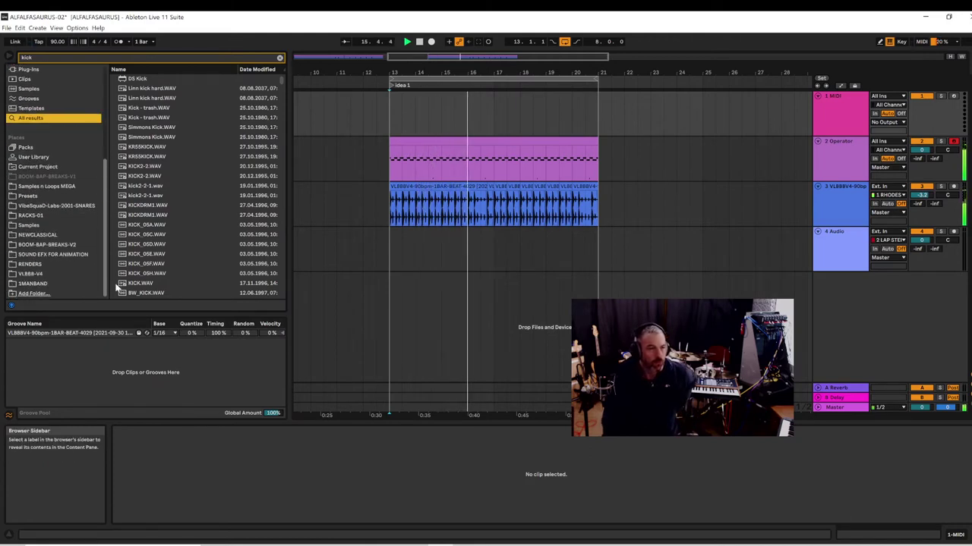
pyautogui.click(53, 187)
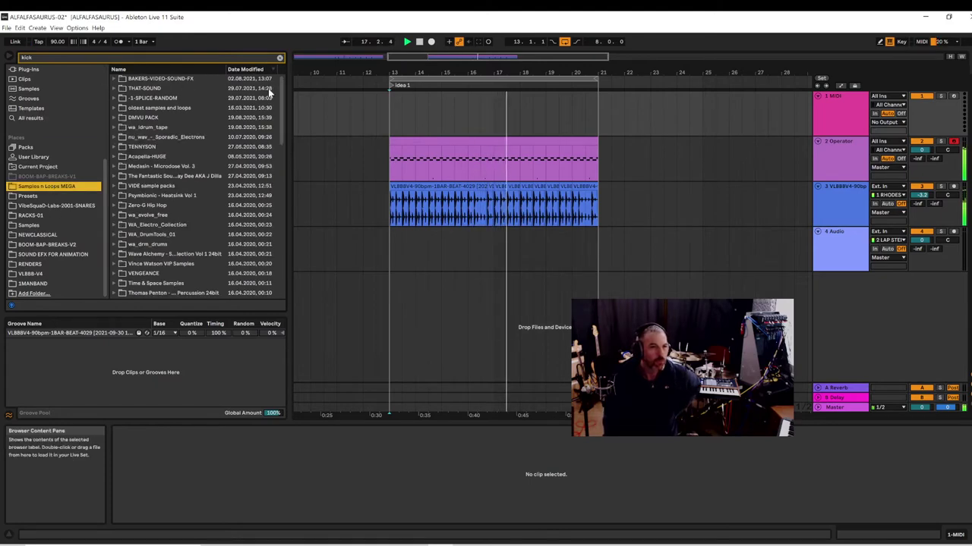
# - Sort the sample folders alphabetically by name, with Date Modified as the displayed detail column
pyautogui.click(258, 70)
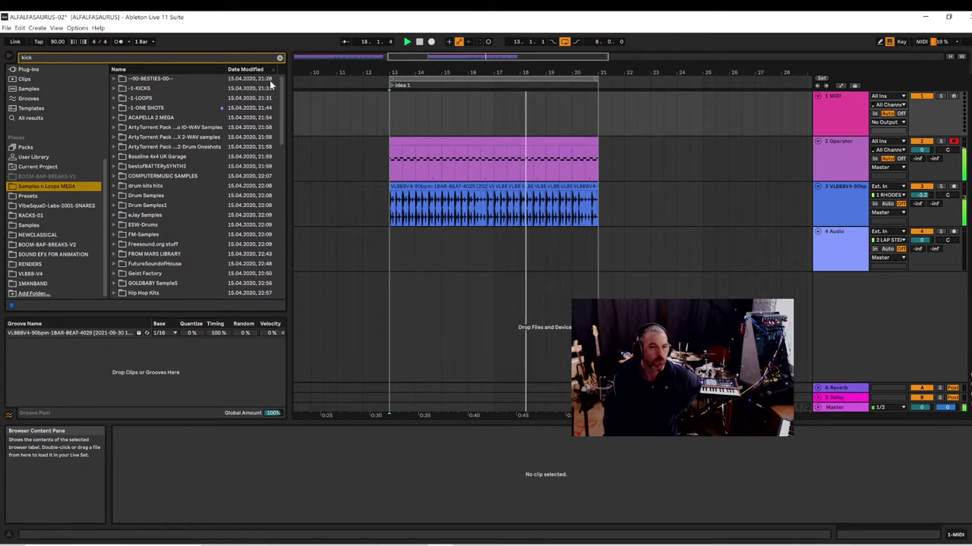
pyautogui.click(273, 70)
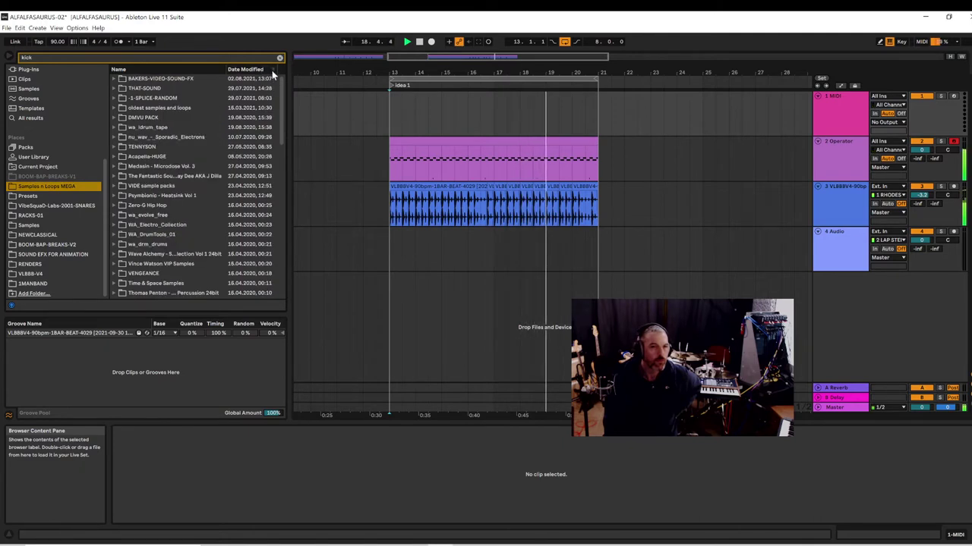
pyautogui.rightClick(239, 74)
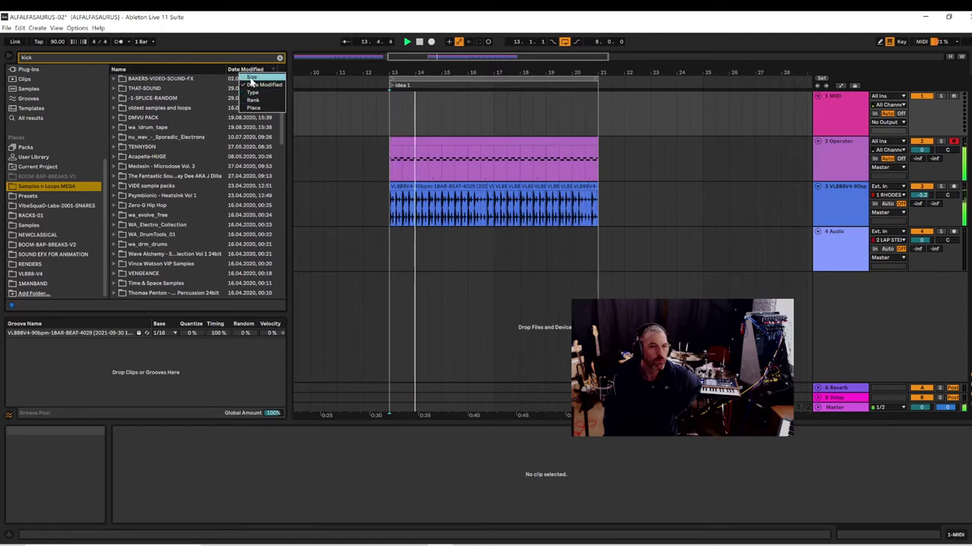
pyautogui.click(250, 76)
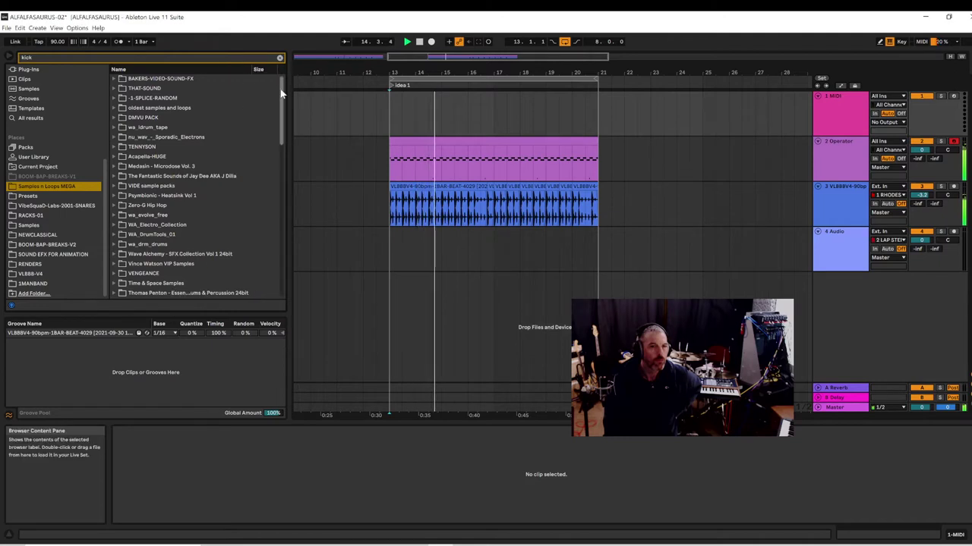
pyautogui.click(261, 68)
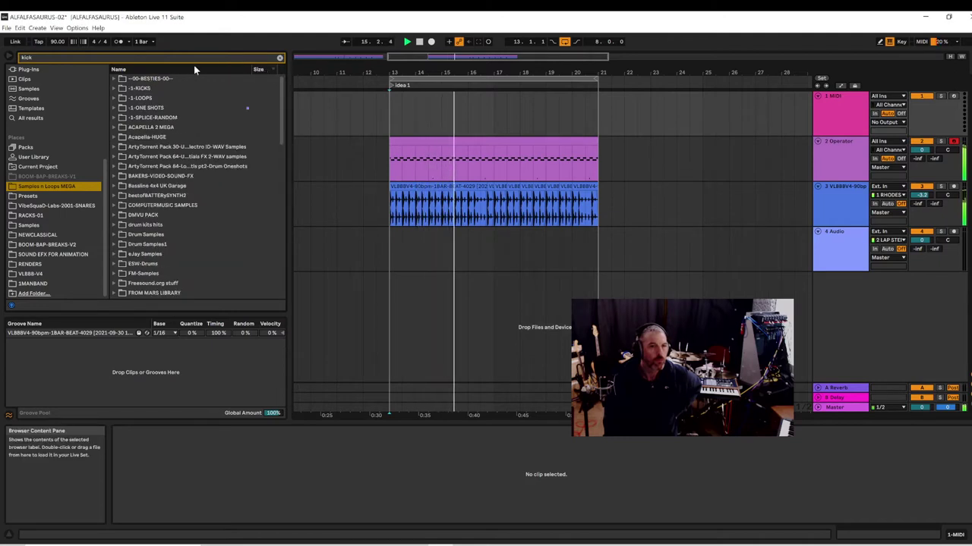
pyautogui.rightClick(261, 70)
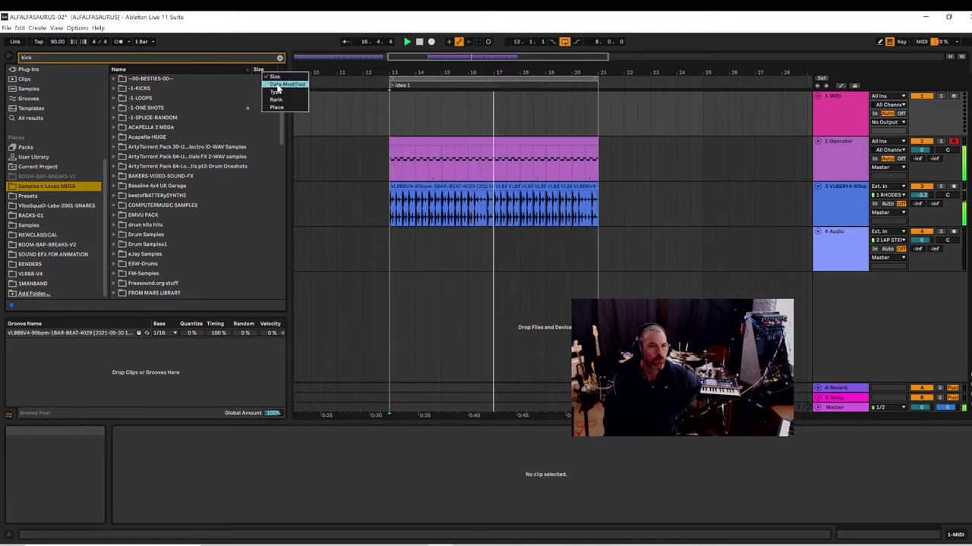
pyautogui.click(282, 84)
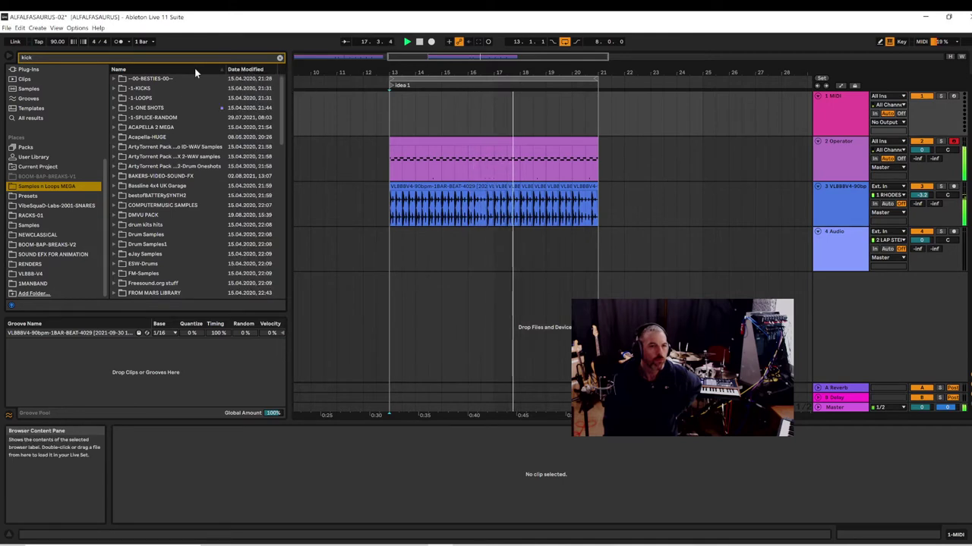
# - Expand the -1-KICKS folder and its MetrumKicks23 subfolder, and widen the name column to show the full file names
pyautogui.click(113, 88)
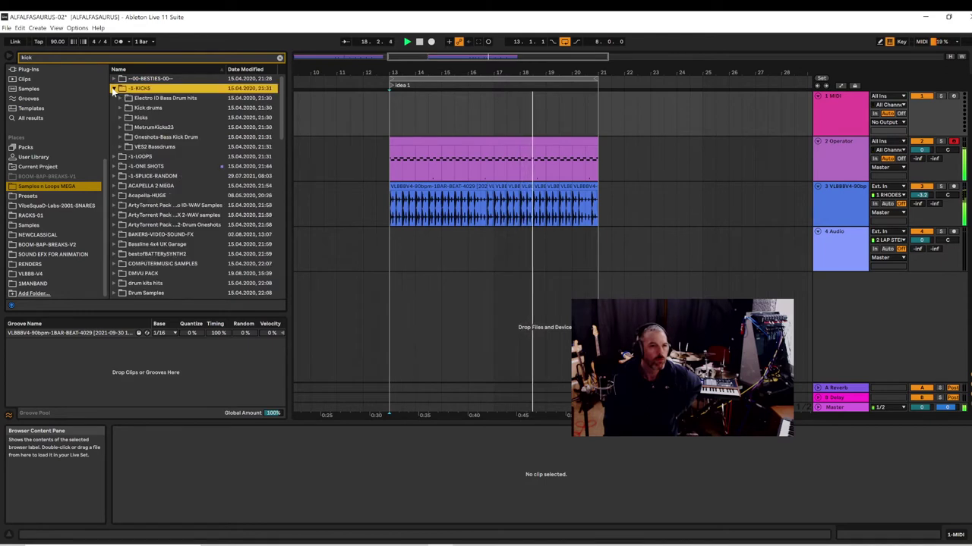
pyautogui.click(121, 128)
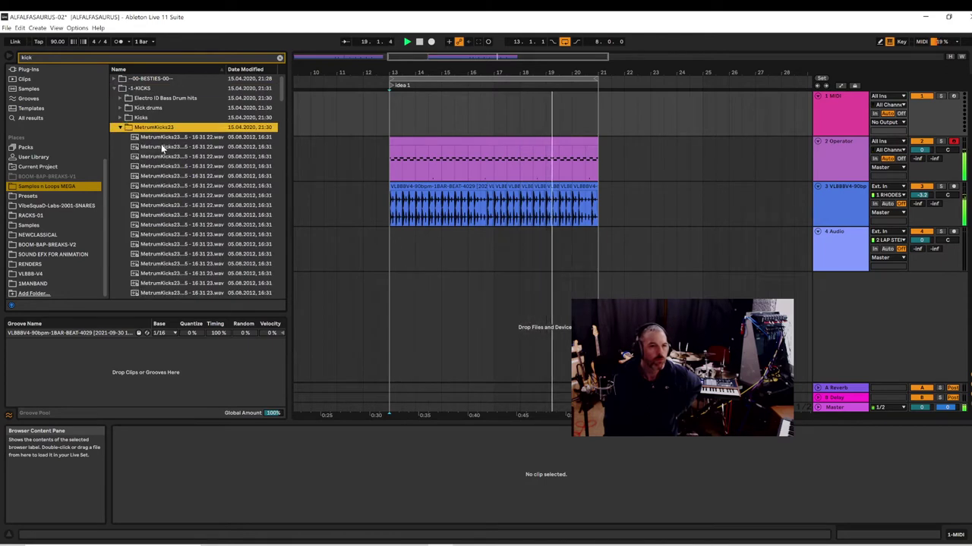
pyautogui.scroll(-2, 190, 138)
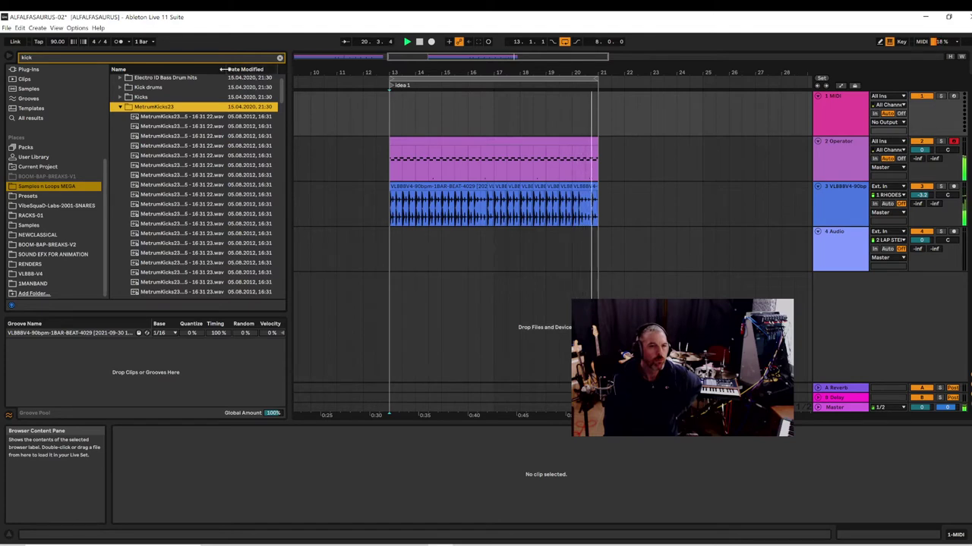
pyautogui.moveTo(225, 69); pyautogui.dragTo(265, 84)
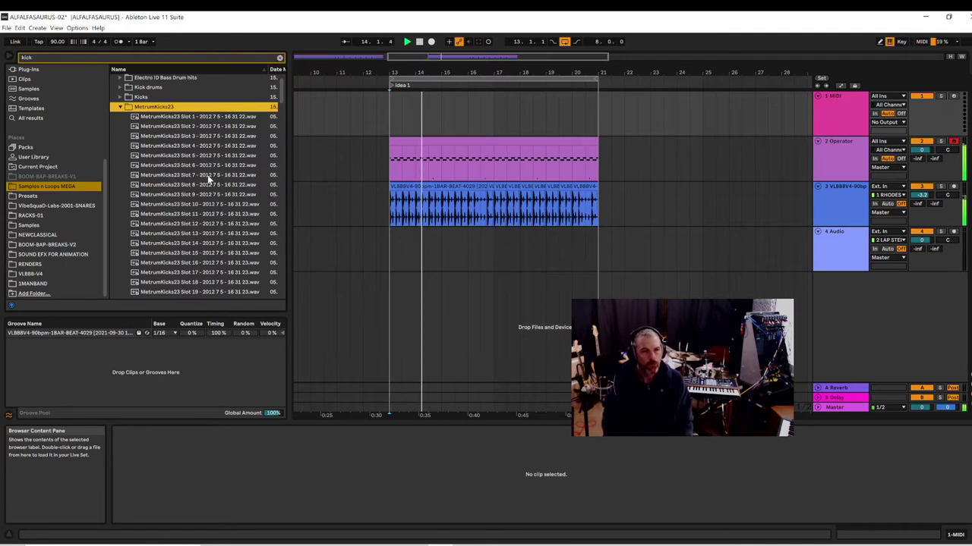
# - Audition the MetrumKicks23 kick samples from Slot 18 onward, going back and forth to compare them, and finish on Slot 24
pyautogui.scroll(-4, 201, 181)
pyautogui.click(178, 180)
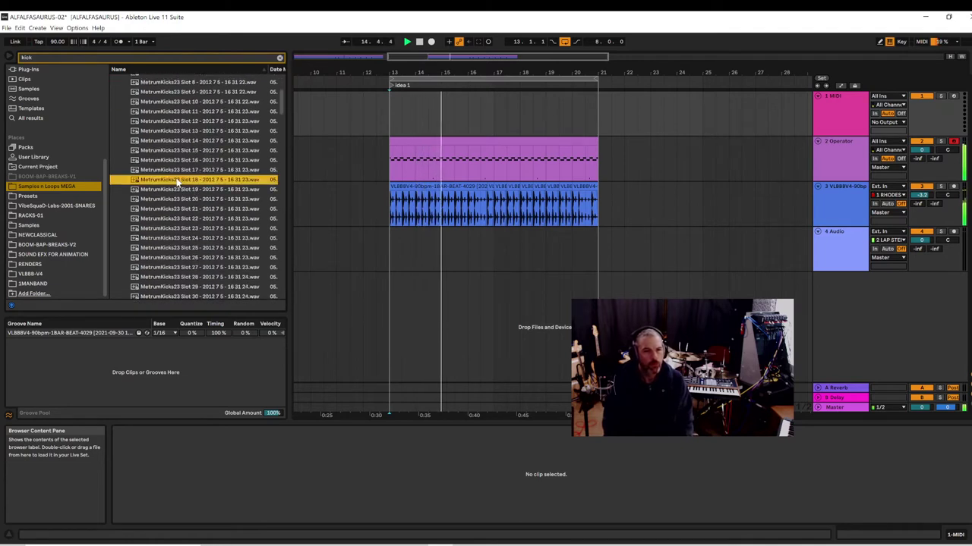
pyautogui.click(167, 194)
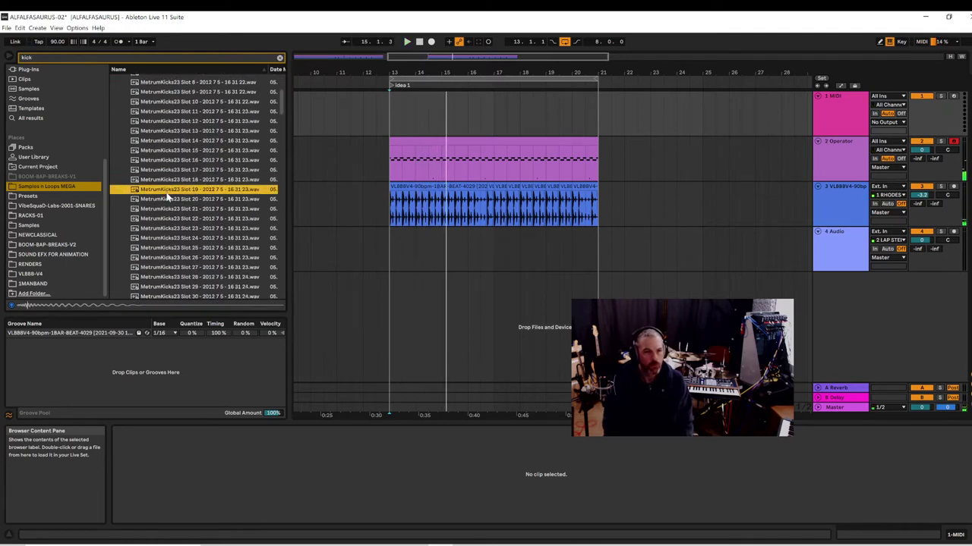
pyautogui.press('Down')
pyautogui.press('Down')
pyautogui.press('Down')
pyautogui.press('Down')
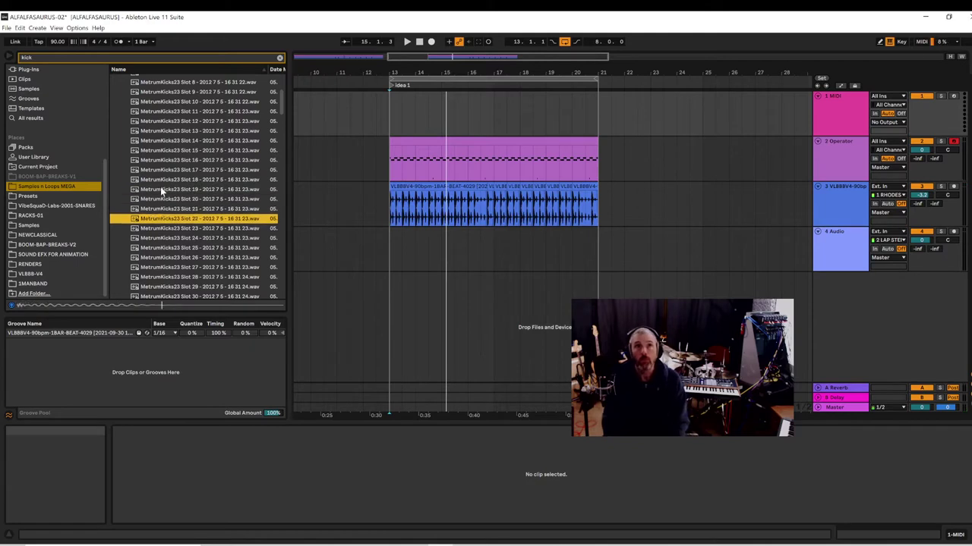
pyautogui.press('Down')
pyautogui.press('Down')
pyautogui.press('Down')
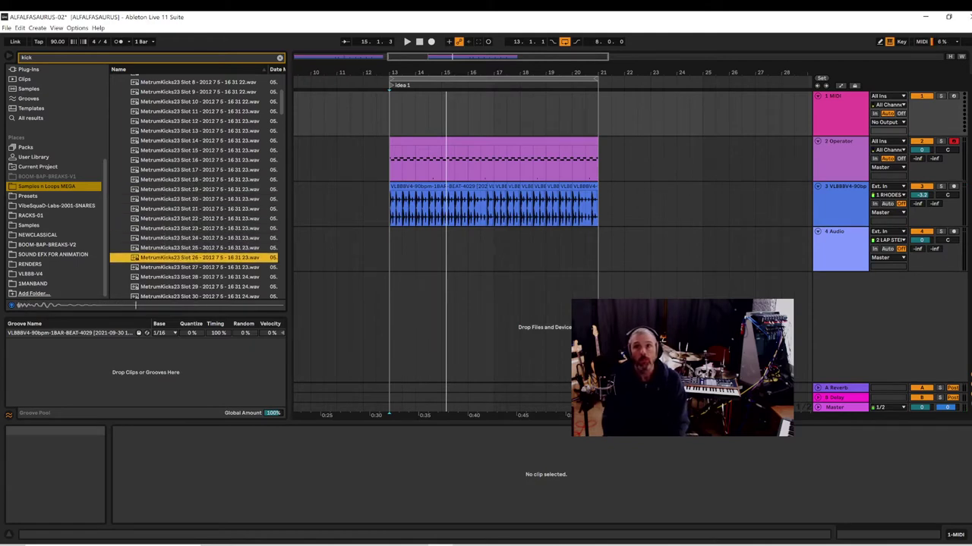
pyautogui.press('Down')
pyautogui.press('Down')
pyautogui.press('Down')
pyautogui.press('Down')
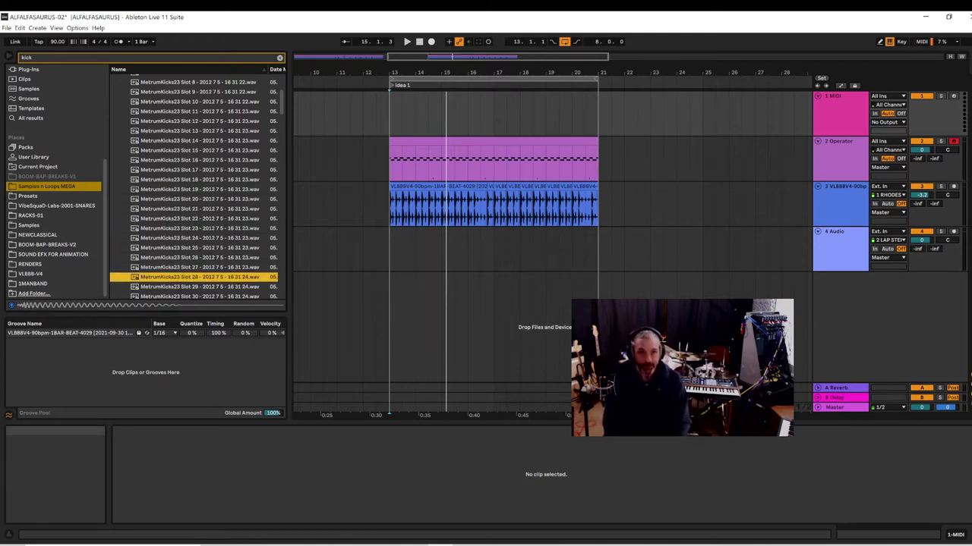
pyautogui.press('Up')
pyautogui.press('Up')
pyautogui.press('Up')
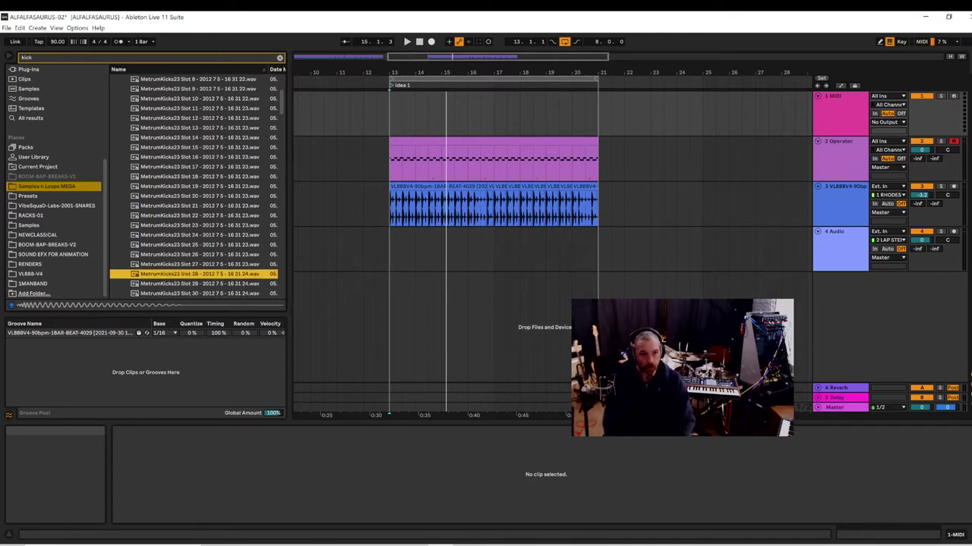
pyautogui.press('Down')
pyautogui.press('Down')
pyautogui.press('Down')
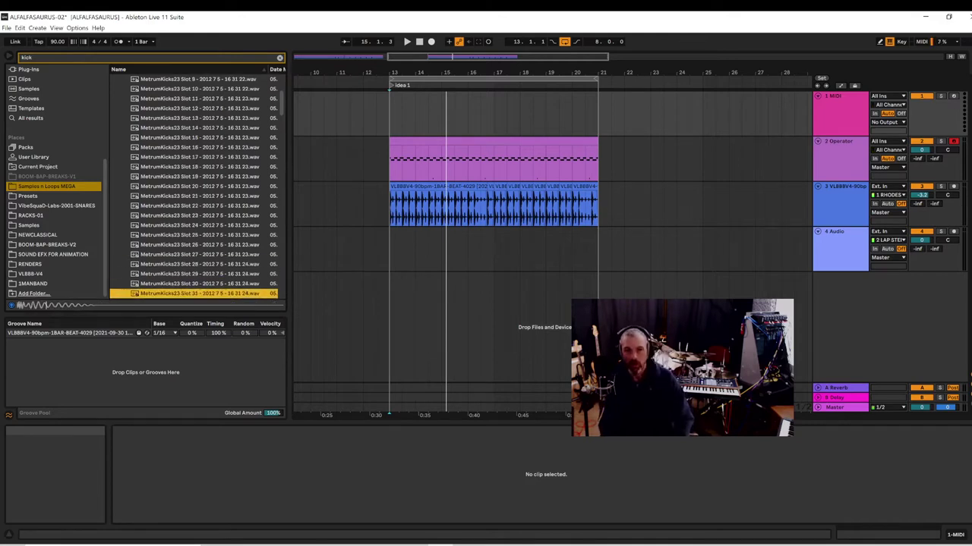
pyautogui.press('Up')
pyautogui.press('Down')
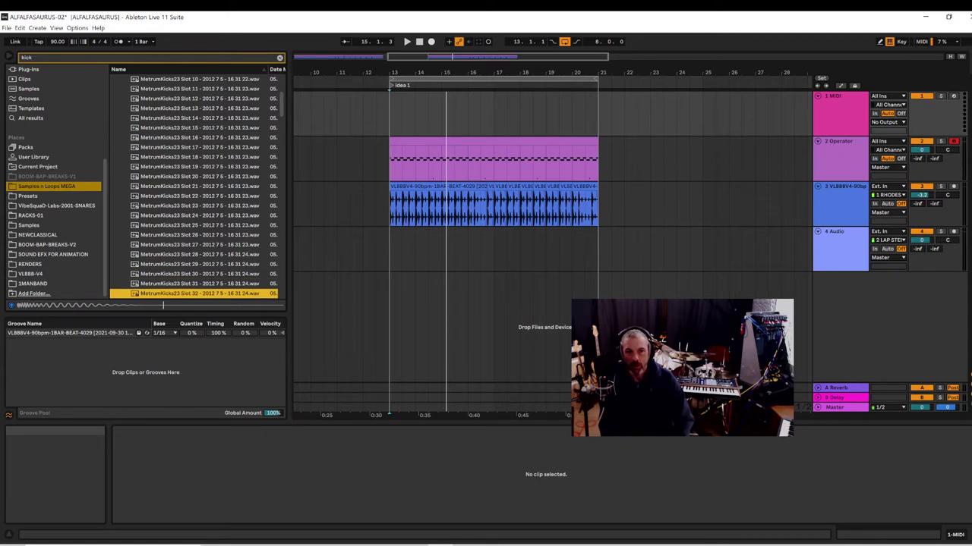
pyautogui.press('Up')
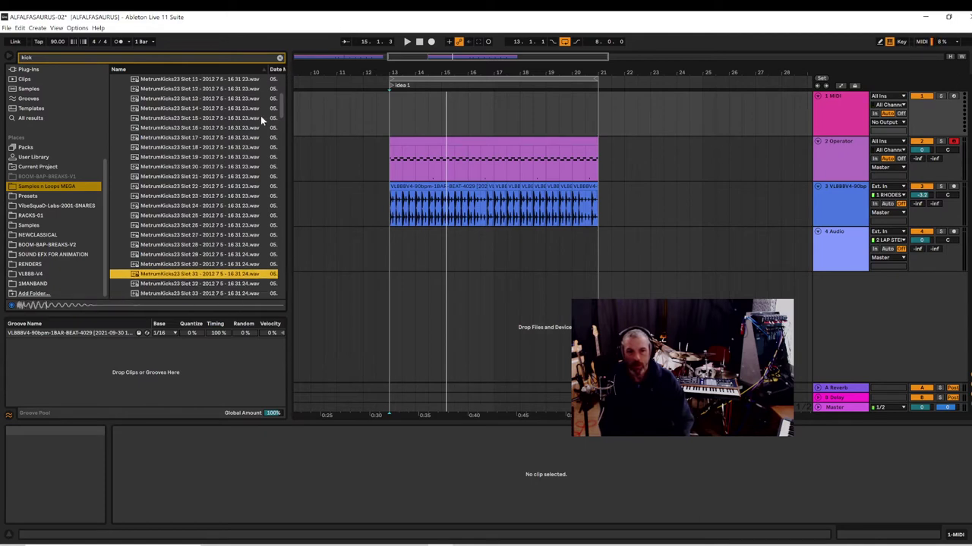
pyautogui.press('Down')
pyautogui.press('Up')
pyautogui.press('Up')
pyautogui.press('Up')
pyautogui.press('Up')
pyautogui.press('Up')
pyautogui.press('Up')
pyautogui.press('Up')
pyautogui.press('Up')
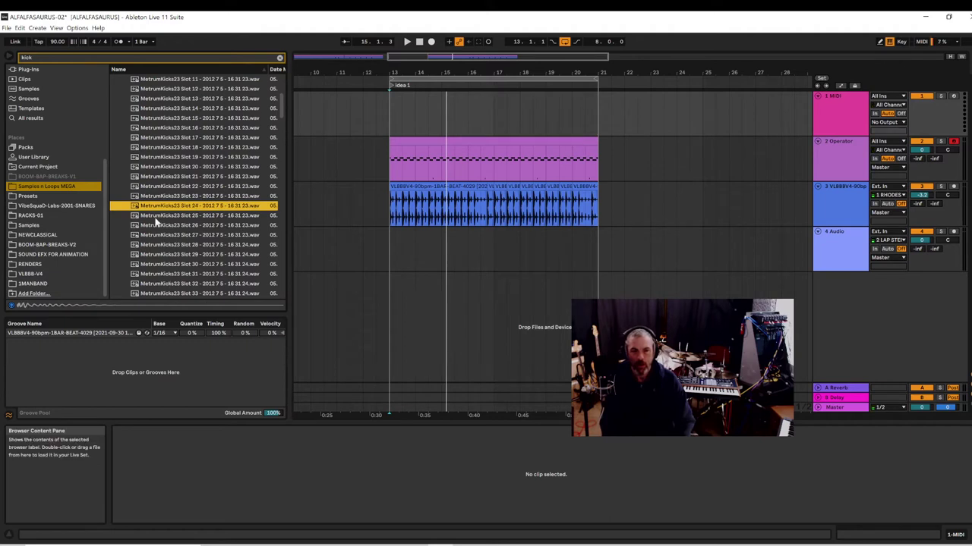
# - Load the MetrumKicks23 Slot 24 sample as an instrument on the 1 MIDI track
pyautogui.doubleClick(839, 110)
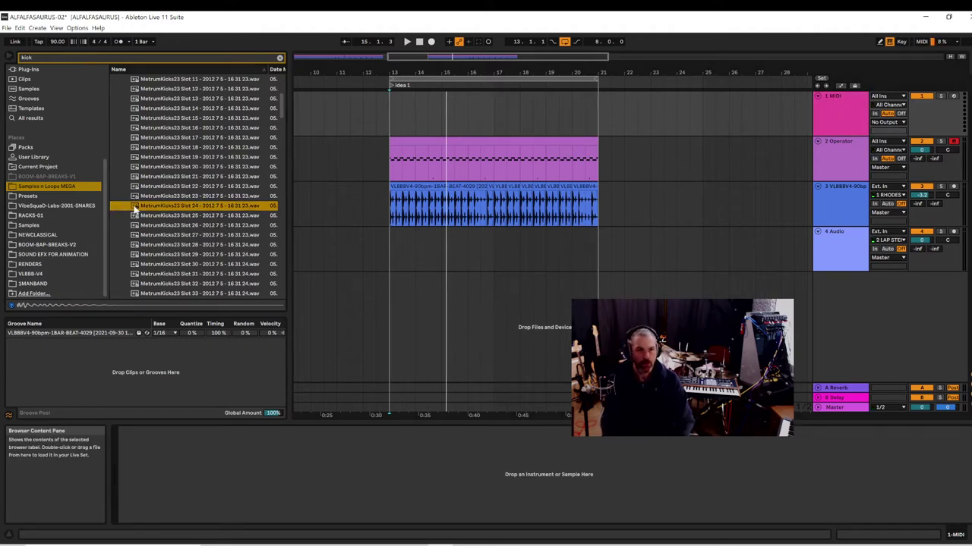
pyautogui.moveTo(134, 206); pyautogui.dragTo(291, 456)
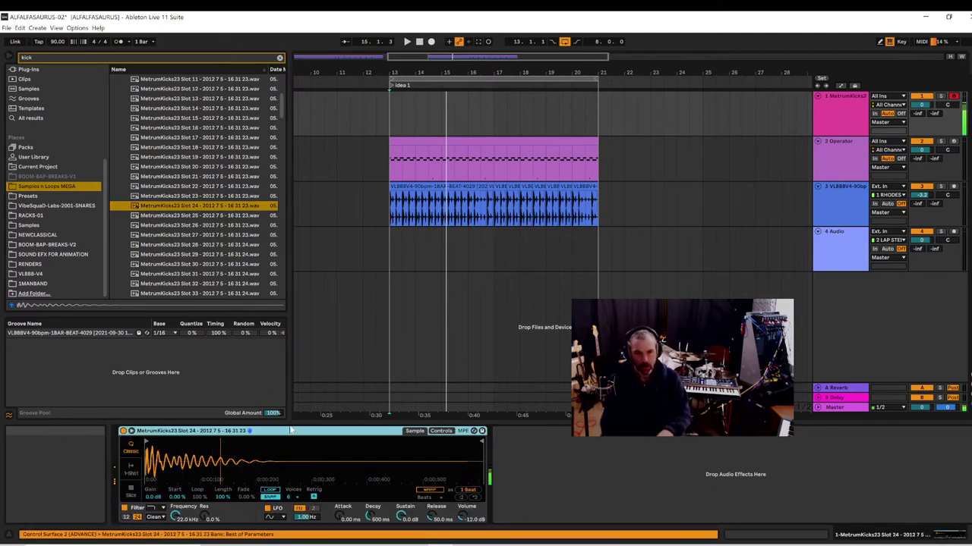
# - Clear the kick search and add Drum Buss from the Favorites collection after the kick sample instrument
pyautogui.click(29, 70)
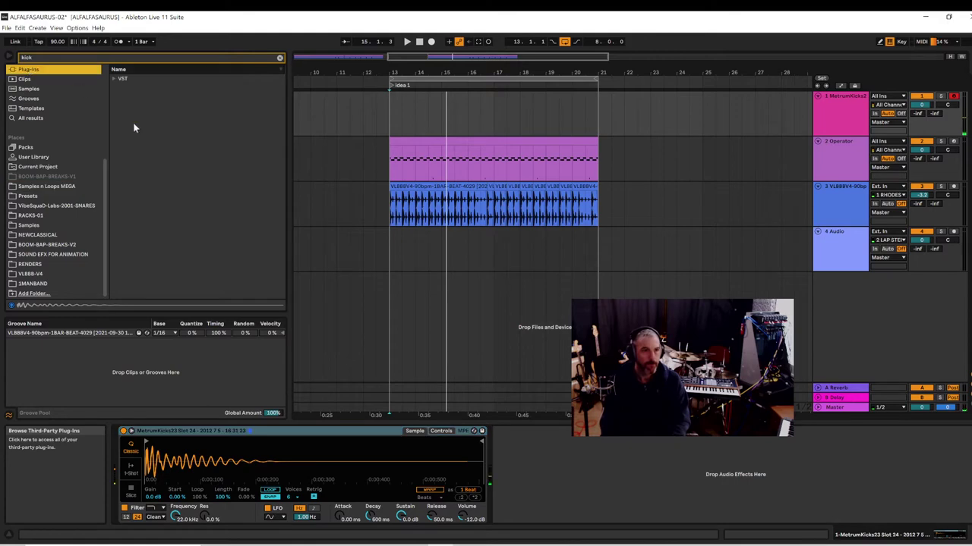
pyautogui.scroll(4, 92, 191)
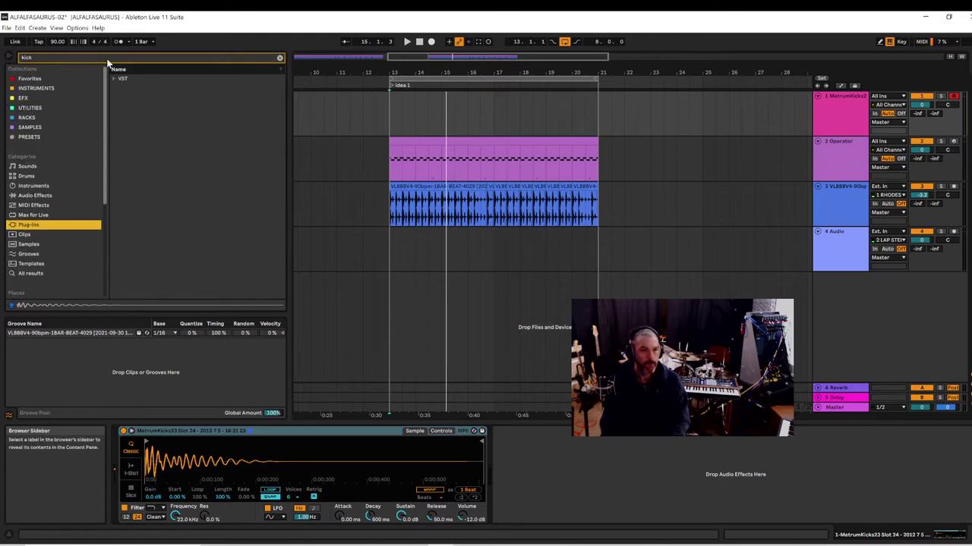
pyautogui.click(30, 79)
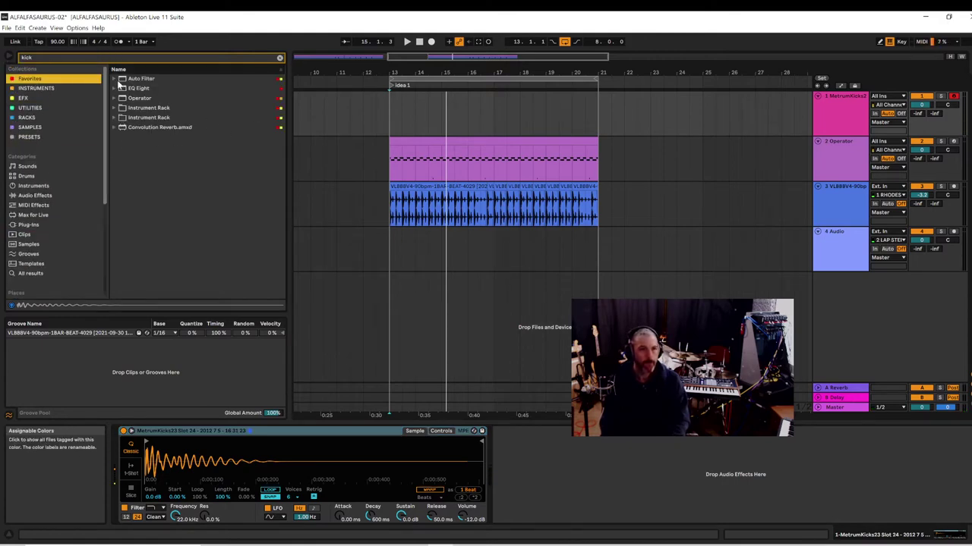
pyautogui.click(279, 57)
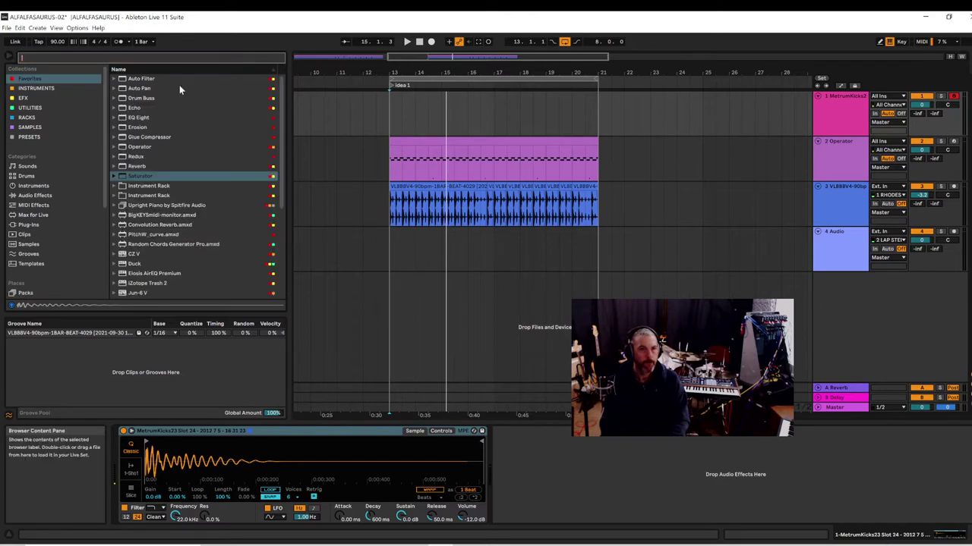
pyautogui.click(137, 98)
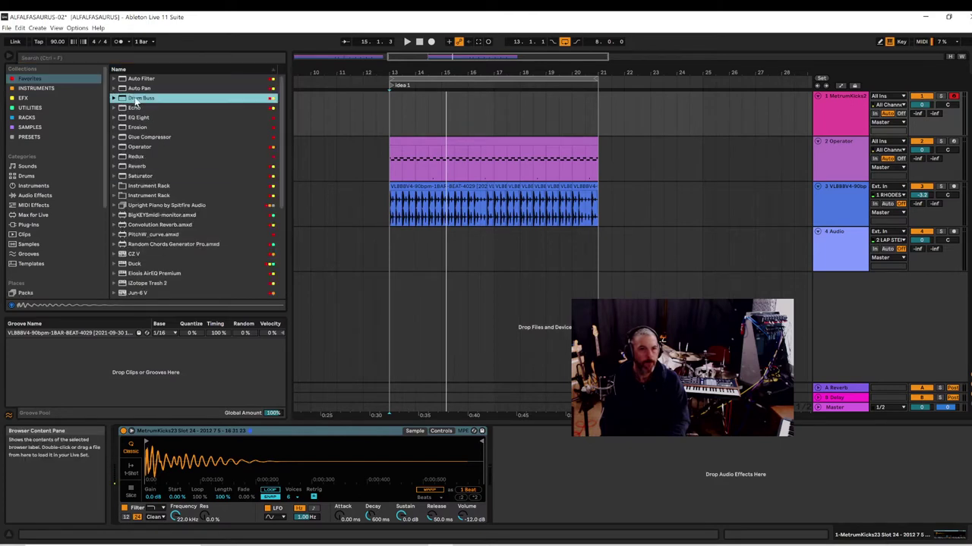
pyautogui.moveTo(568, 496); pyautogui.dragTo(567, 494)
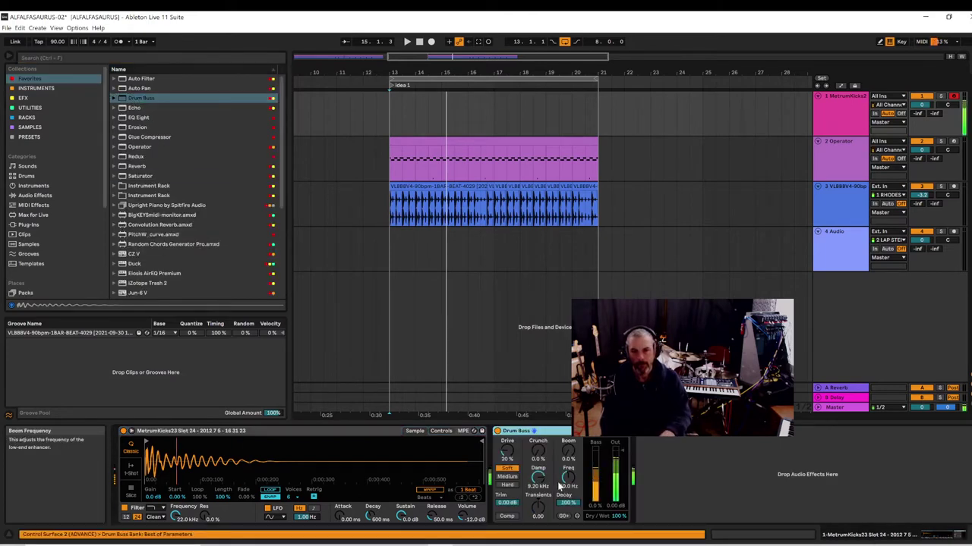
# - Create an empty eight-bar MIDI clip on the kick track spanning bars 13 to 21, and start playback
pyautogui.click(822, 116)
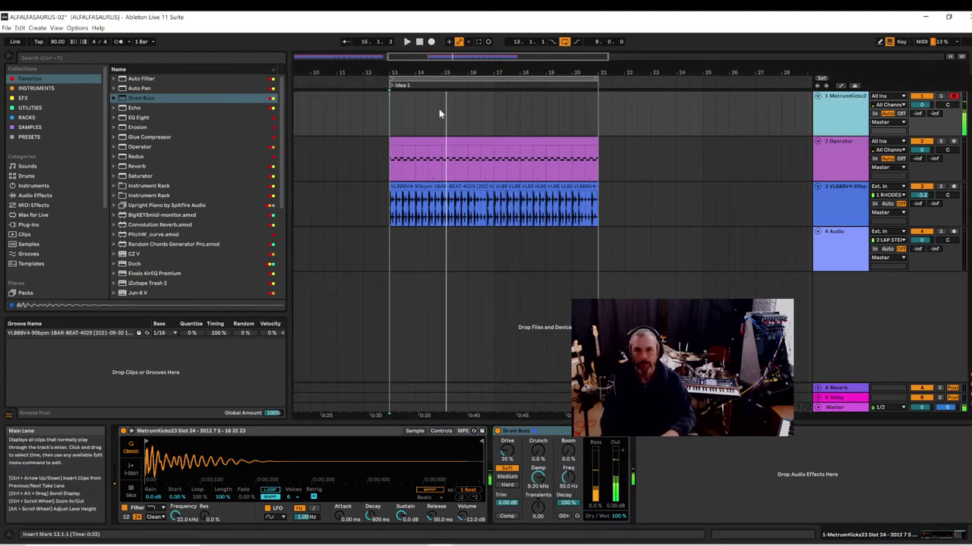
pyautogui.moveTo(392, 119); pyautogui.dragTo(589, 128)
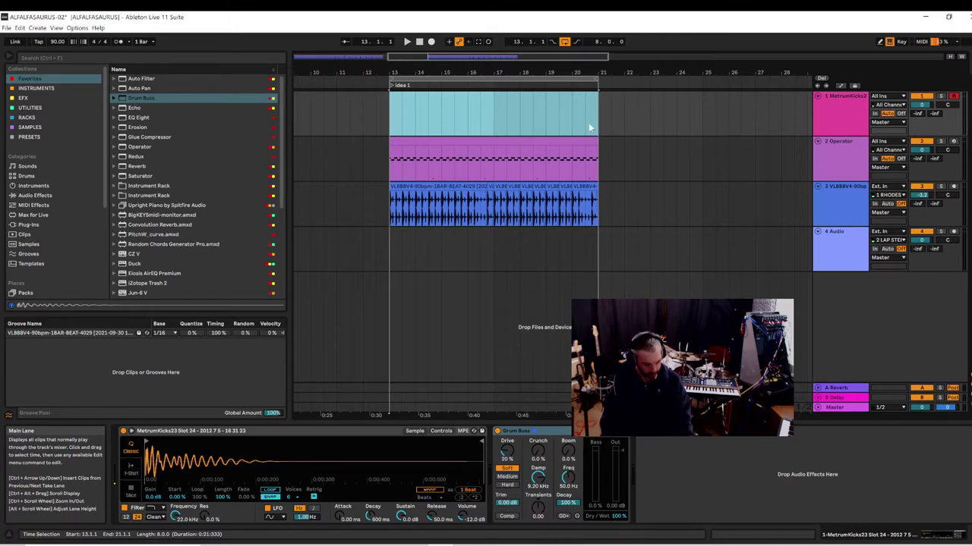
pyautogui.hotkey('ctrl', 'shift', 'm')
pyautogui.press('space')
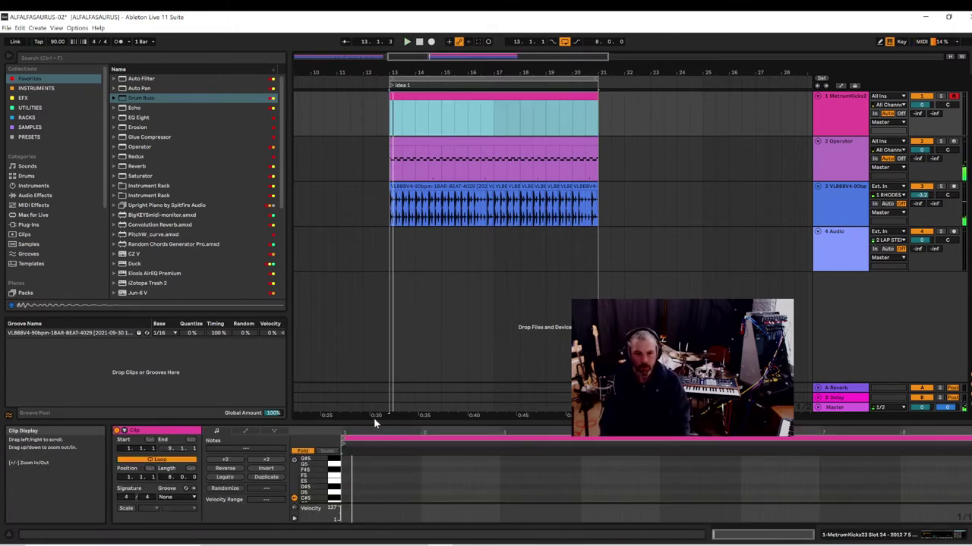
# - Enlarge the note editor and add a C3 note at the very start of the kick clip
pyautogui.moveTo(374, 422); pyautogui.dragTo(414, 287)
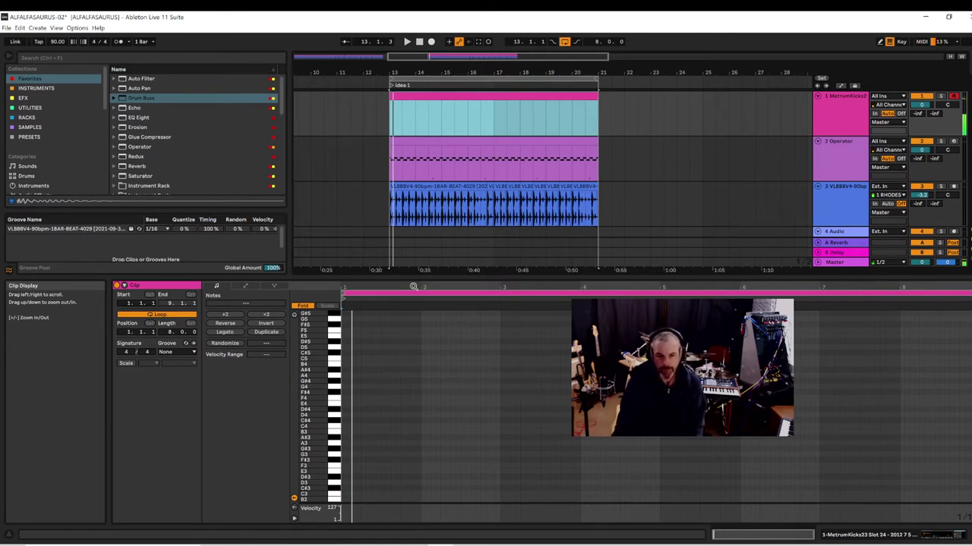
pyautogui.click(345, 496)
pyautogui.click(345, 498)
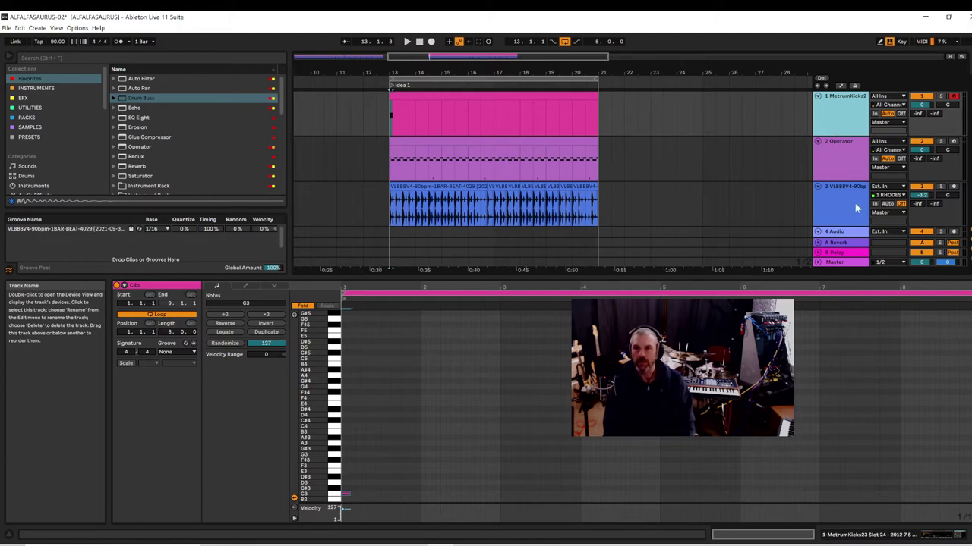
# - Group the Operator, VLBBBV4 loop and 4 Audio tracks together
pyautogui.click(841, 163)
pyautogui.scroll(-1, 862, 169)
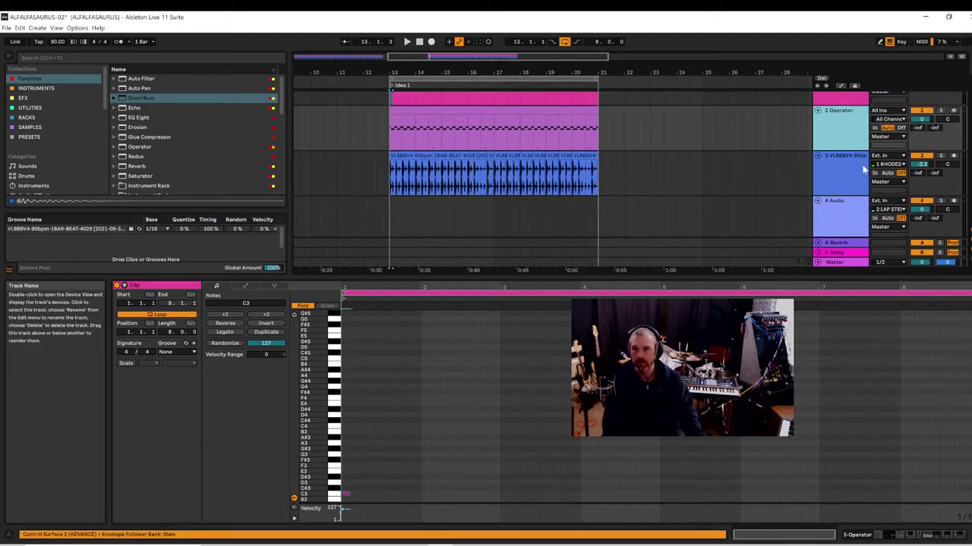
pyautogui.scroll(-1, 854, 159)
pyautogui.keyDown('shift'); pyautogui.click(834, 196); pyautogui.keyUp('shift')
pyautogui.rightClick(834, 196)
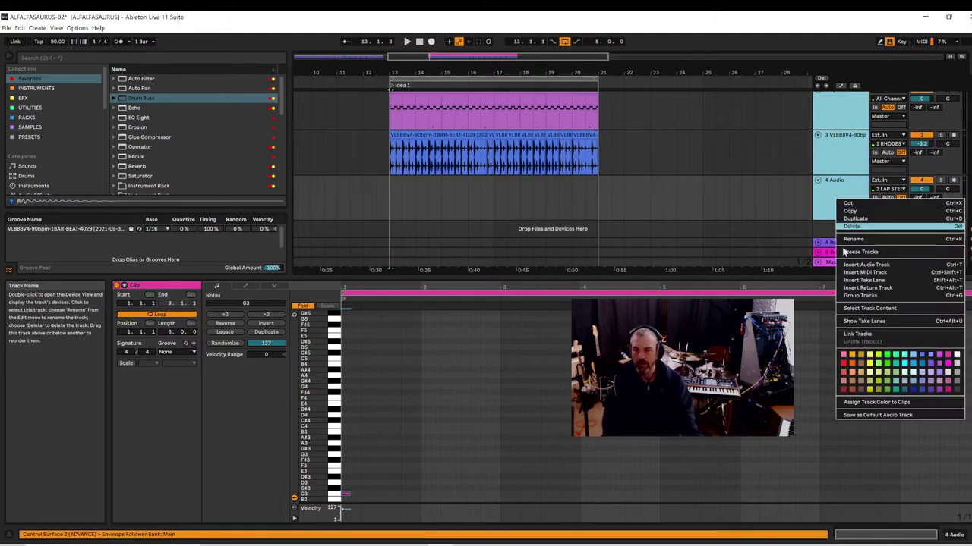
pyautogui.click(861, 295)
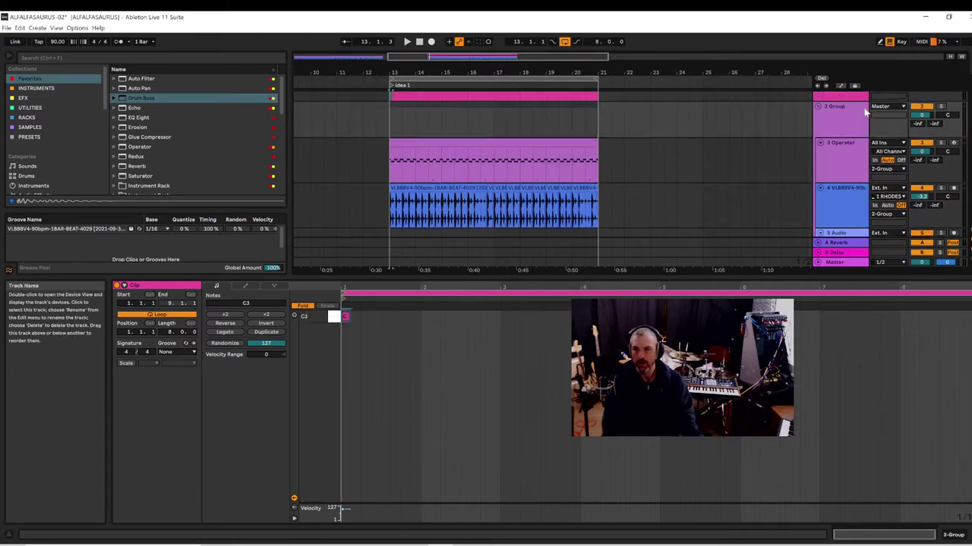
# - Rename the new track group as EVERYTHING
pyautogui.scroll(1, 823, 175)
pyautogui.rightClick(835, 128)
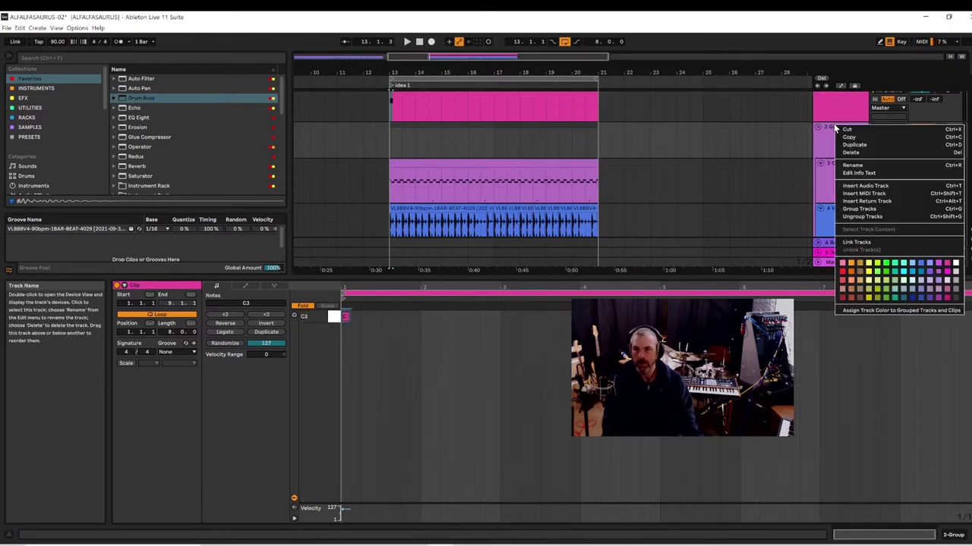
pyautogui.click(854, 167)
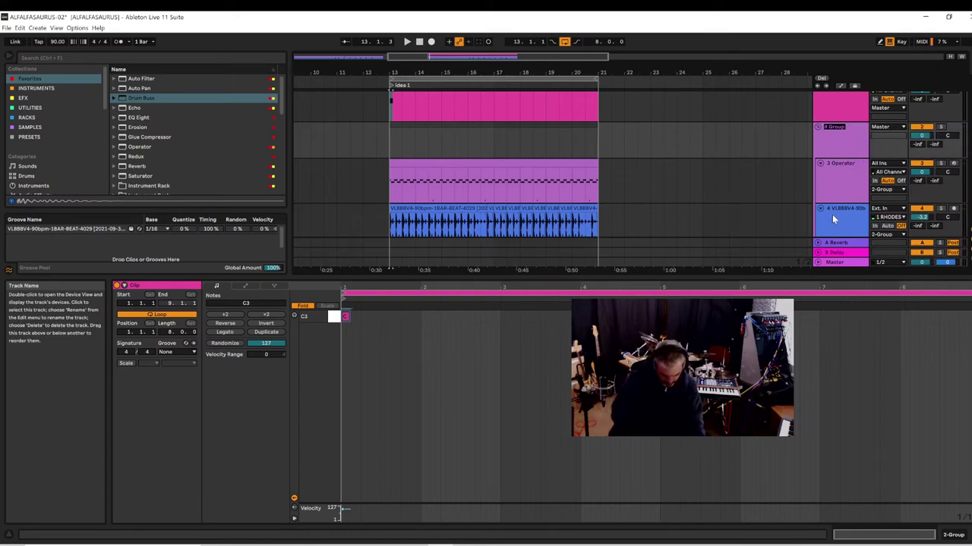
pyautogui.write('EVE')
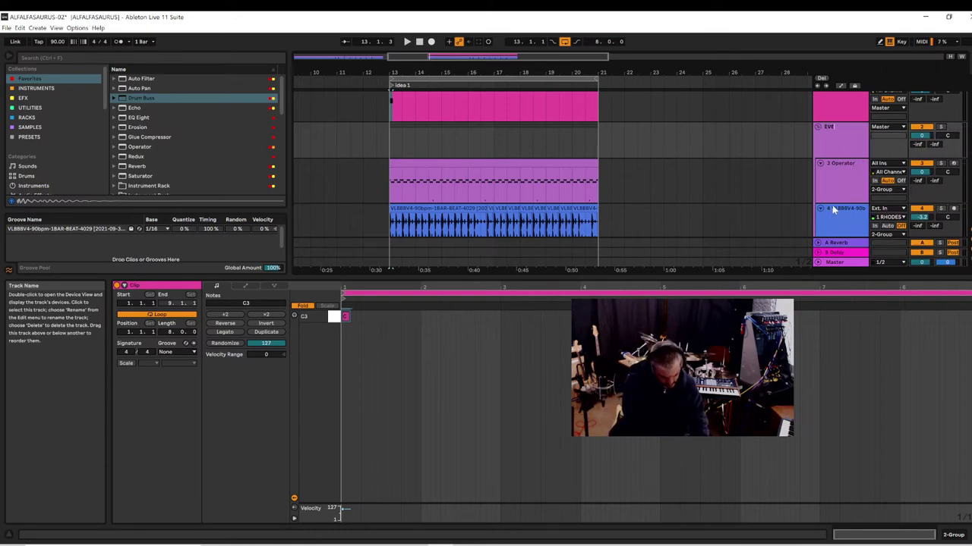
pyautogui.write('RYTHING')
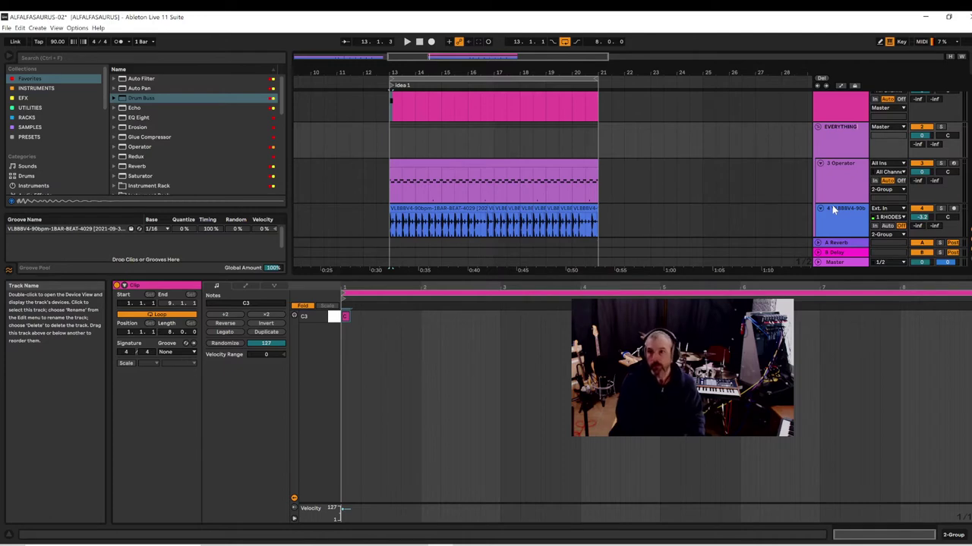
pyautogui.press('Return')
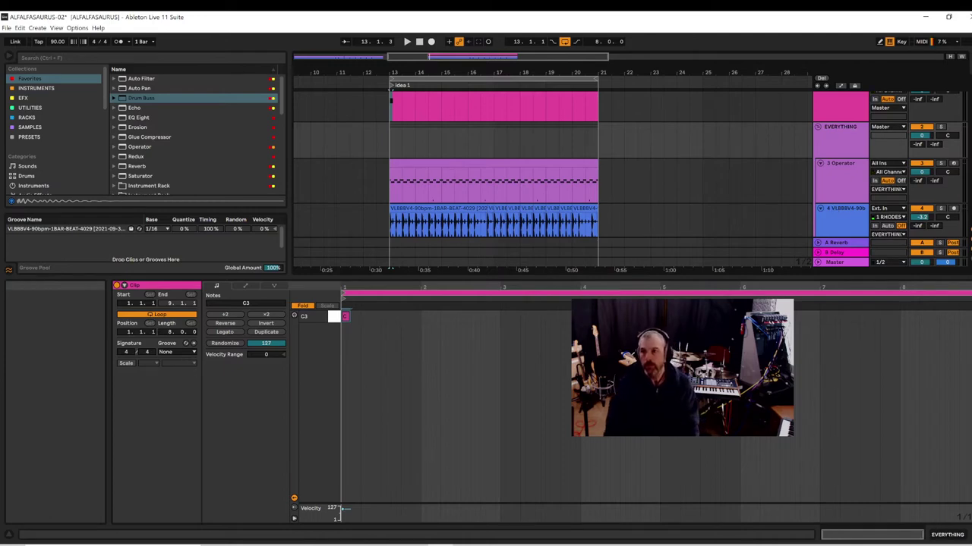
# - Try adding an External Audio Effect after Drum Buss on the kick track
pyautogui.scroll(1, 851, 98)
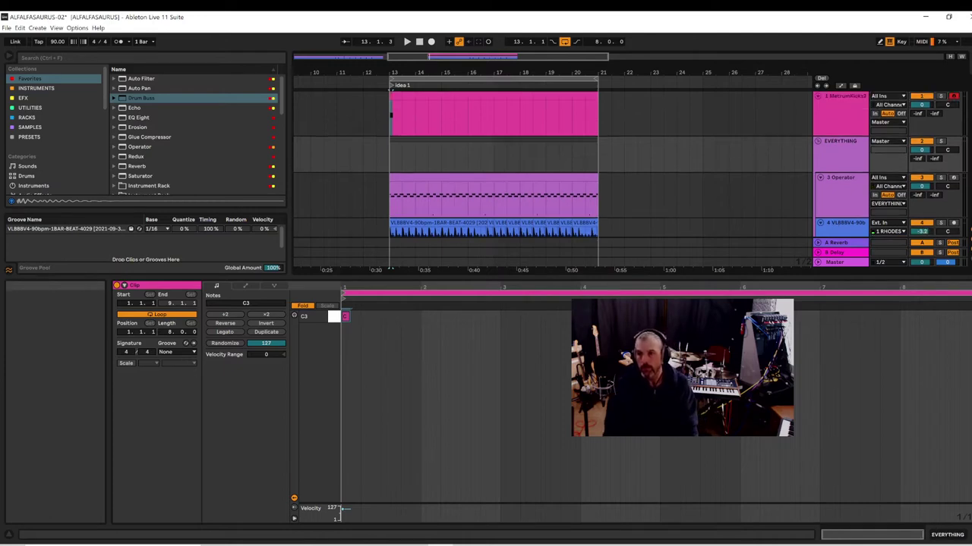
pyautogui.click(842, 114)
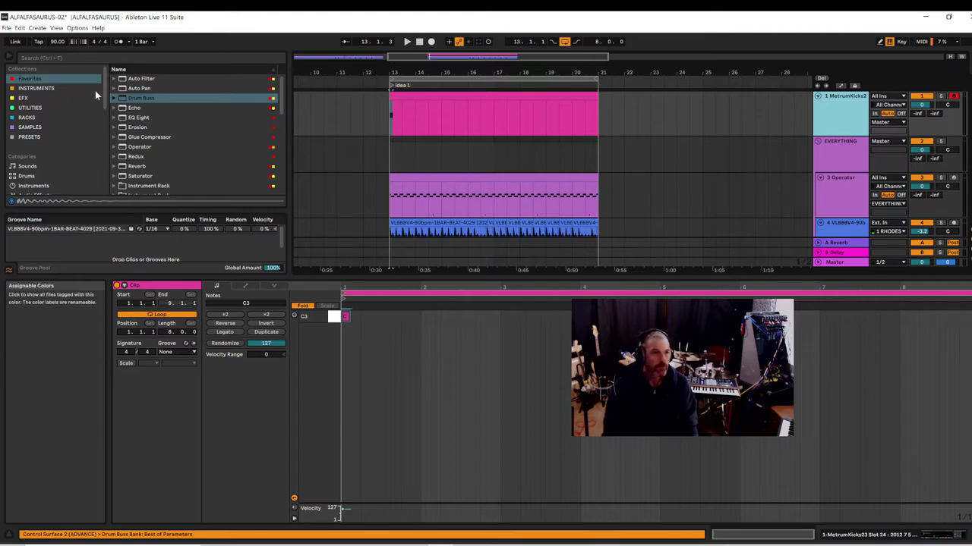
pyautogui.scroll(-5, 106, 117)
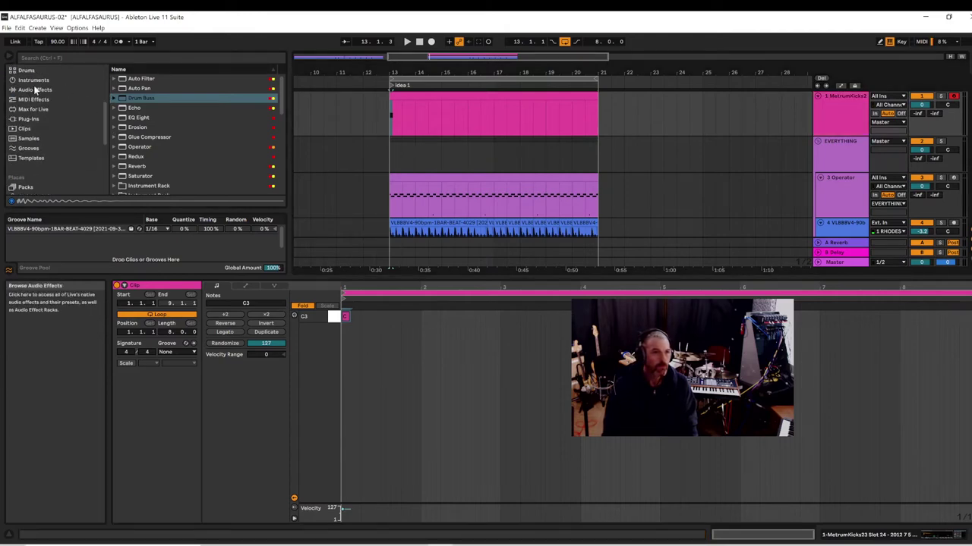
pyautogui.click(33, 101)
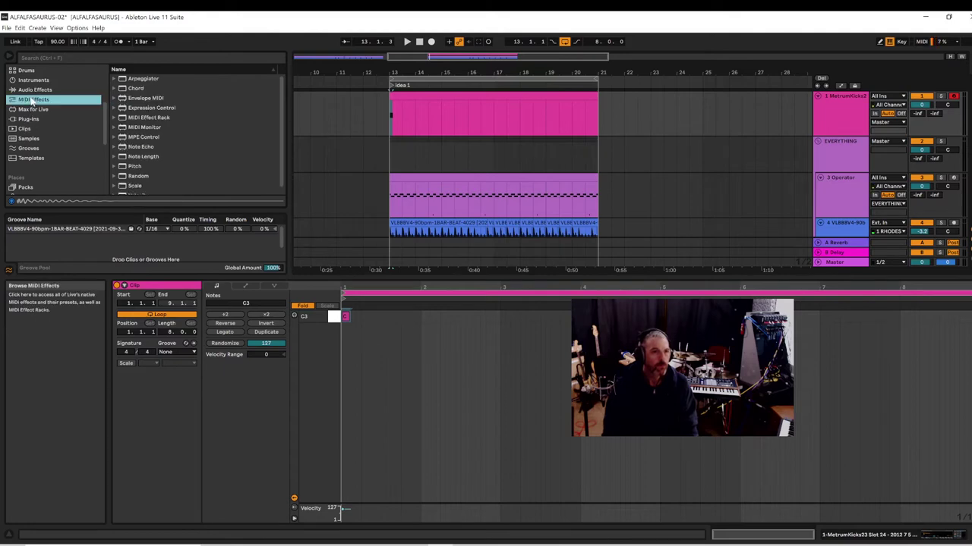
pyautogui.scroll(-1, 205, 125)
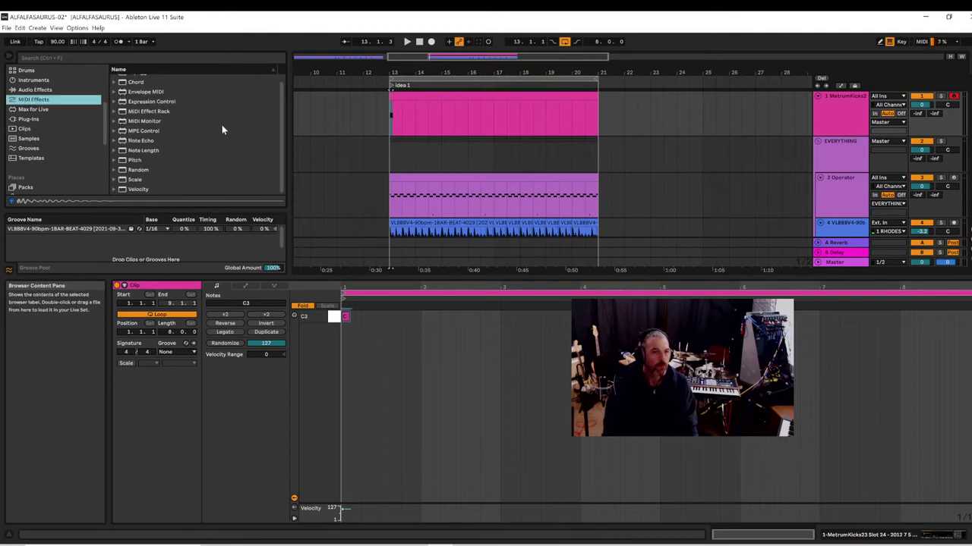
pyautogui.click(35, 89)
pyautogui.scroll(-1, 186, 111)
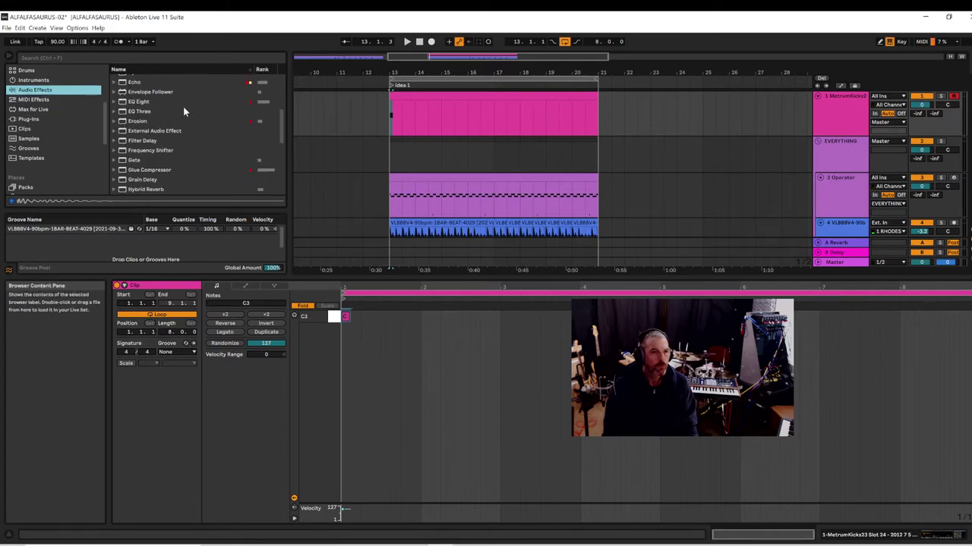
pyautogui.click(153, 131)
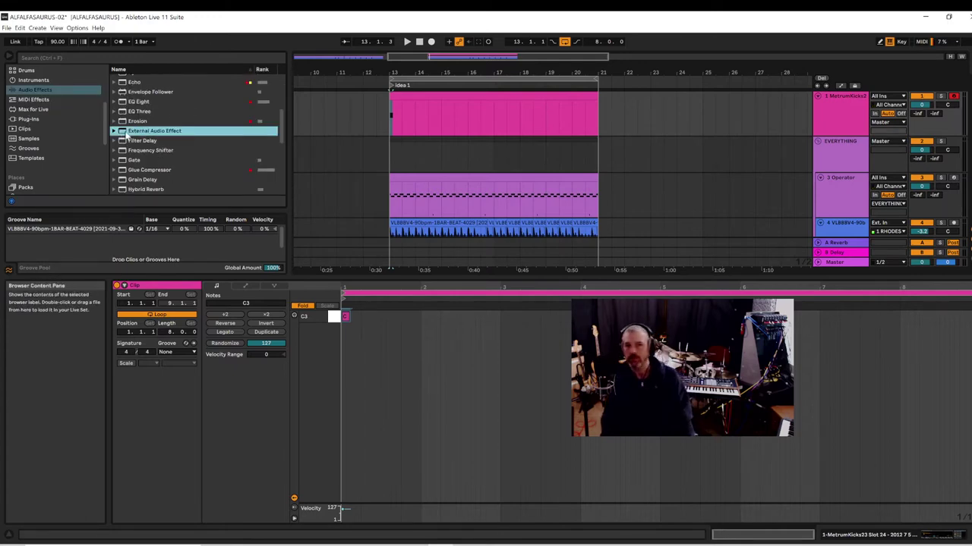
pyautogui.moveTo(128, 132); pyautogui.dragTo(429, 107)
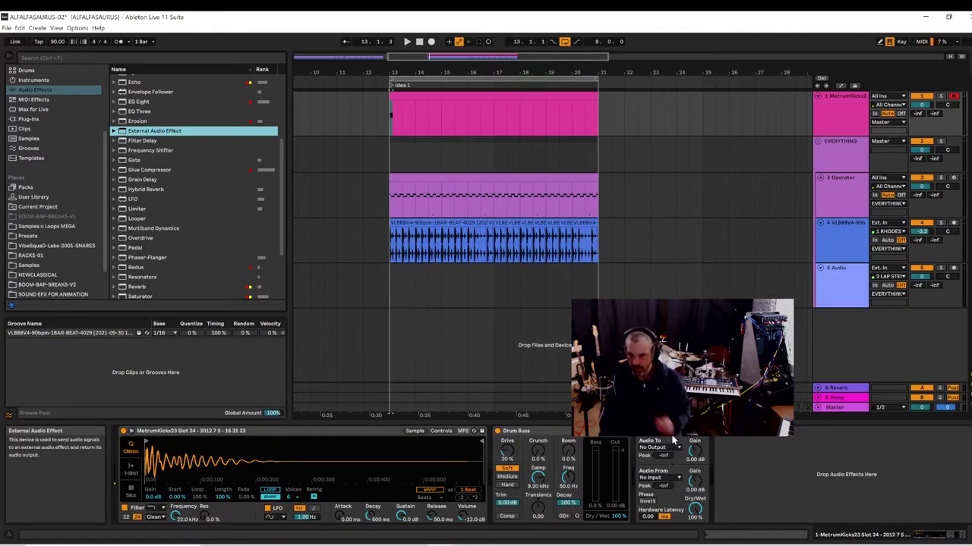
# - Examine the input and output routing choices offered by the External Audio Effect
pyautogui.click(677, 473)
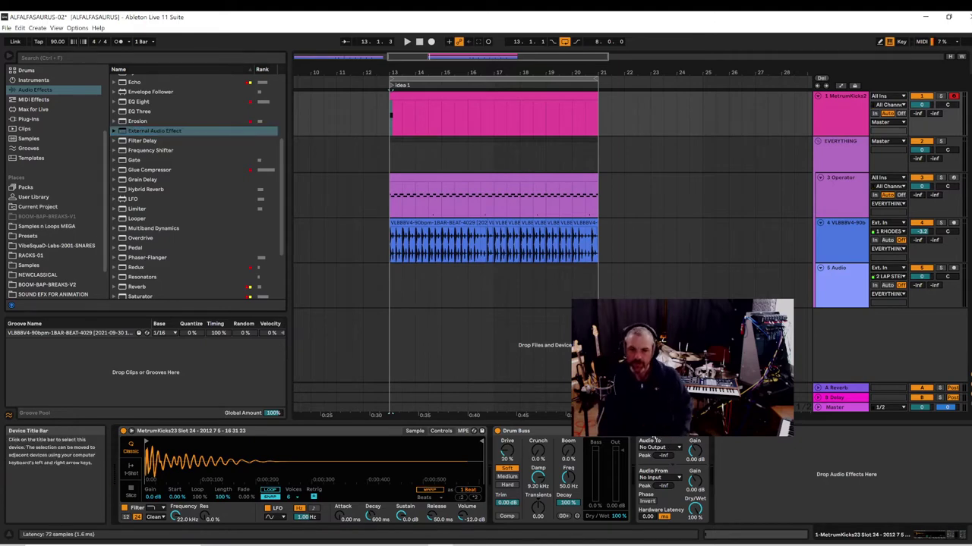
pyautogui.click(659, 477)
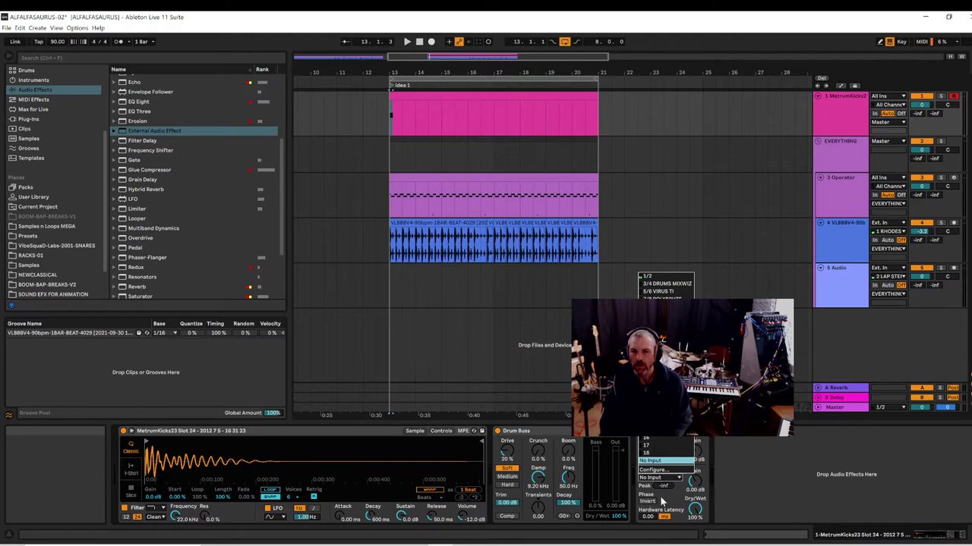
pyautogui.click(664, 501)
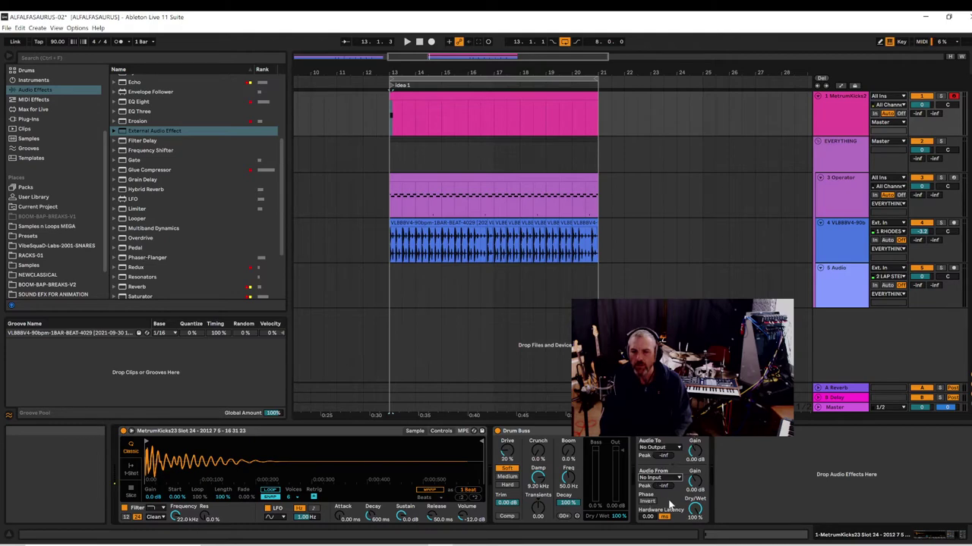
pyautogui.click(659, 448)
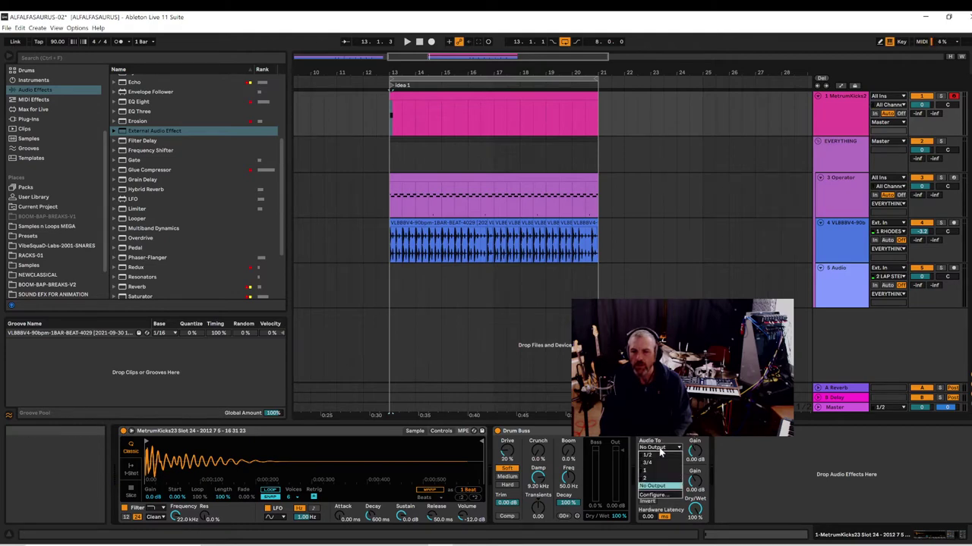
pyautogui.click(667, 509)
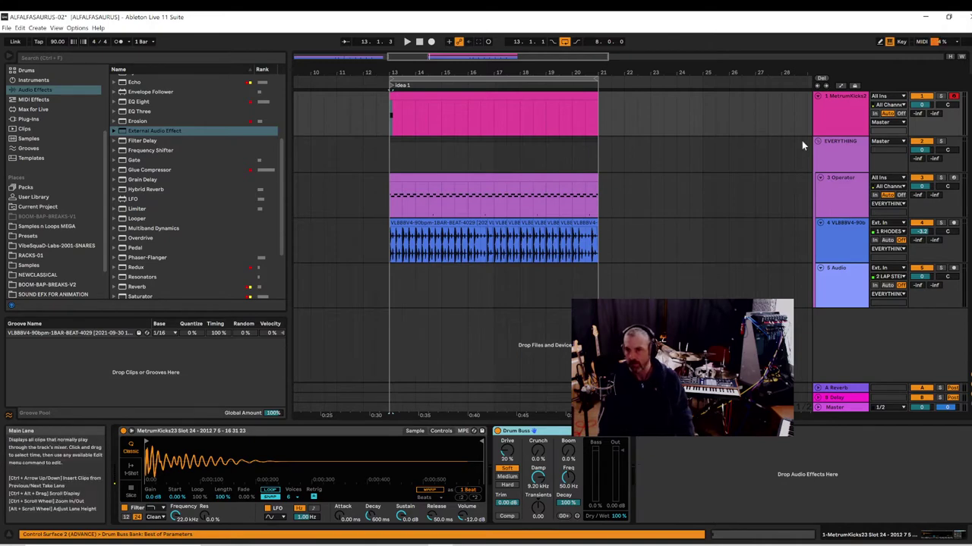
# - Insert a new MIDI track directly below the kick track, outside the EVERYTHING group
pyautogui.rightClick(838, 119)
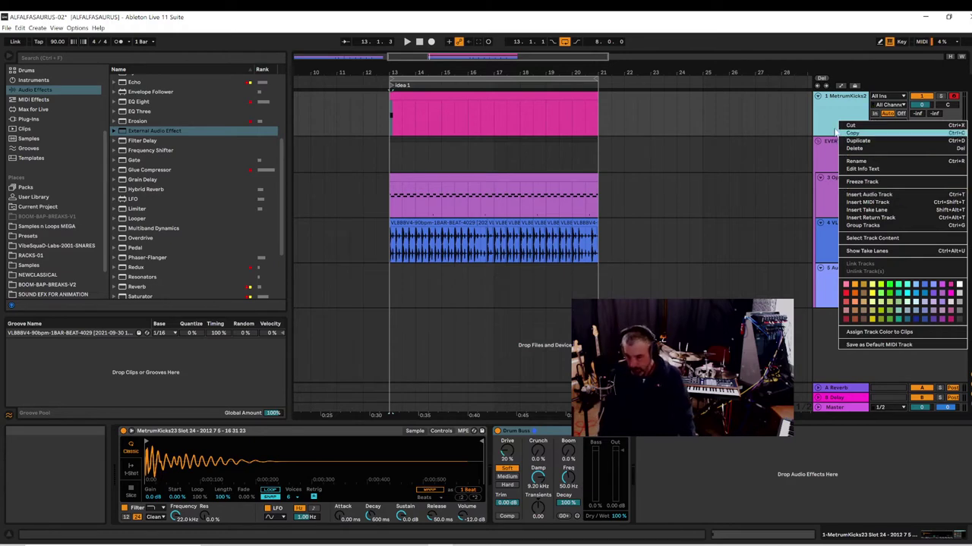
pyautogui.click(825, 108)
pyautogui.rightClick(827, 110)
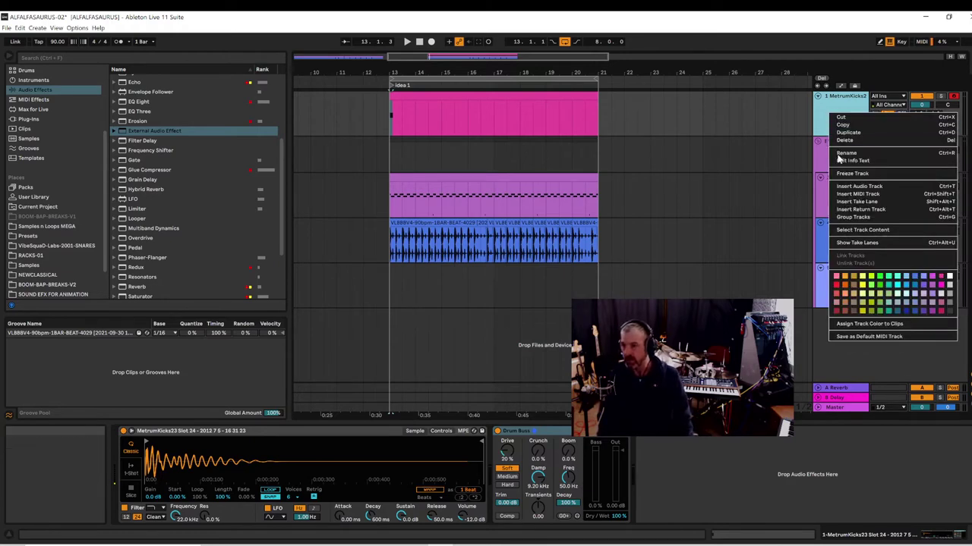
pyautogui.click(844, 194)
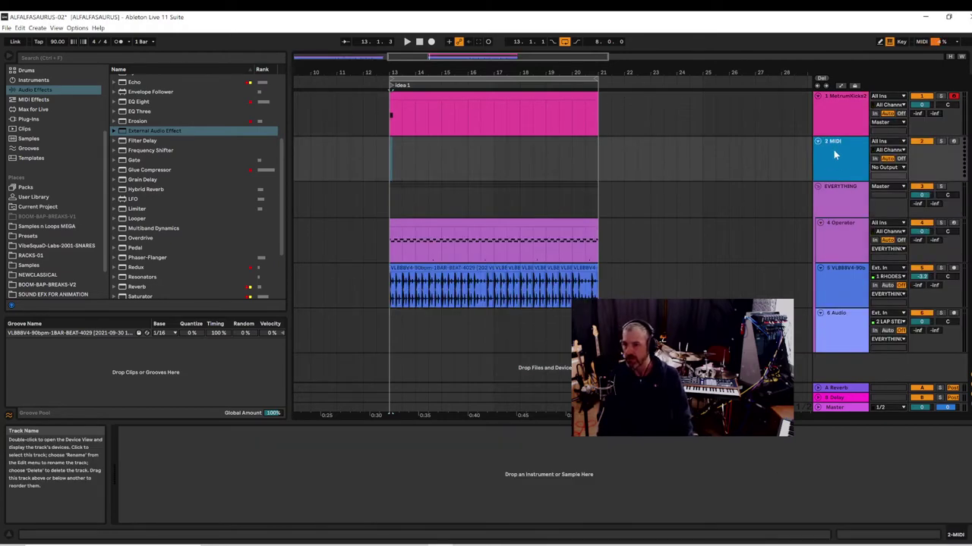
# - Rename the MetrumKicks23 track as KICK
pyautogui.click(879, 142)
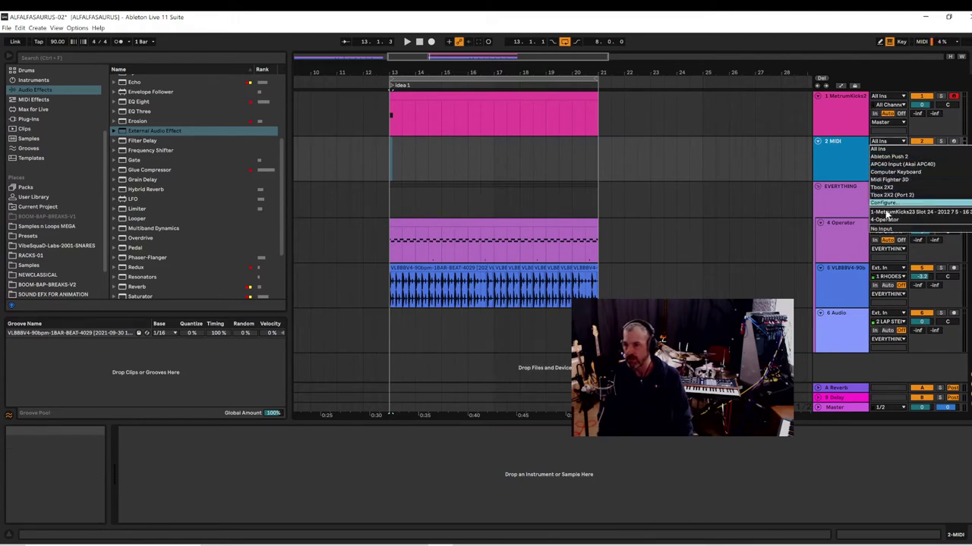
pyautogui.click(844, 101)
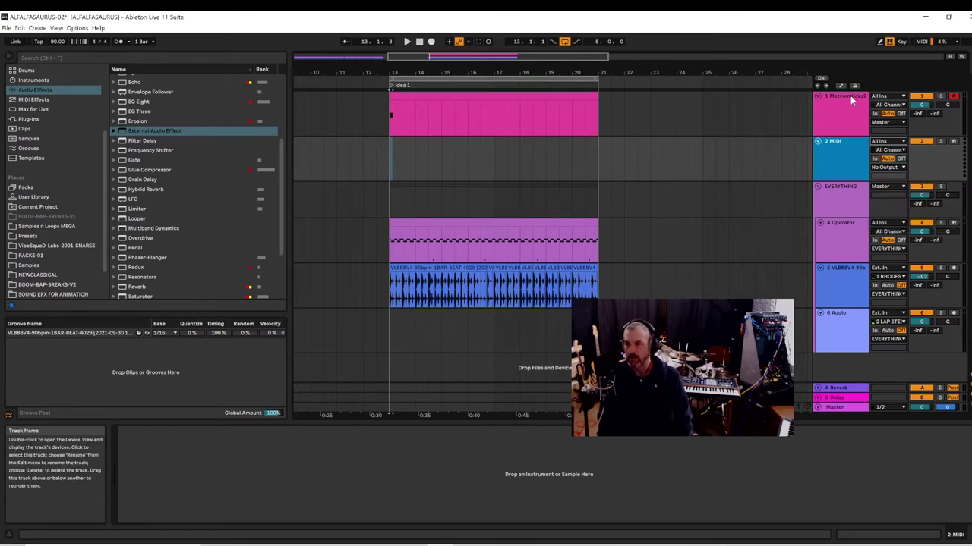
pyautogui.rightClick(850, 98)
pyautogui.click(855, 139)
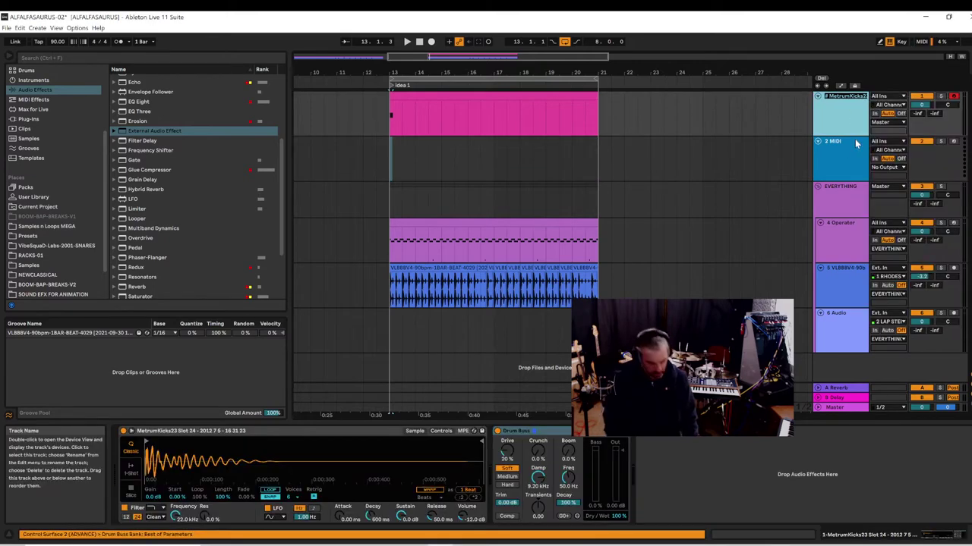
pyautogui.write('KiCK')
pyautogui.press('Return')
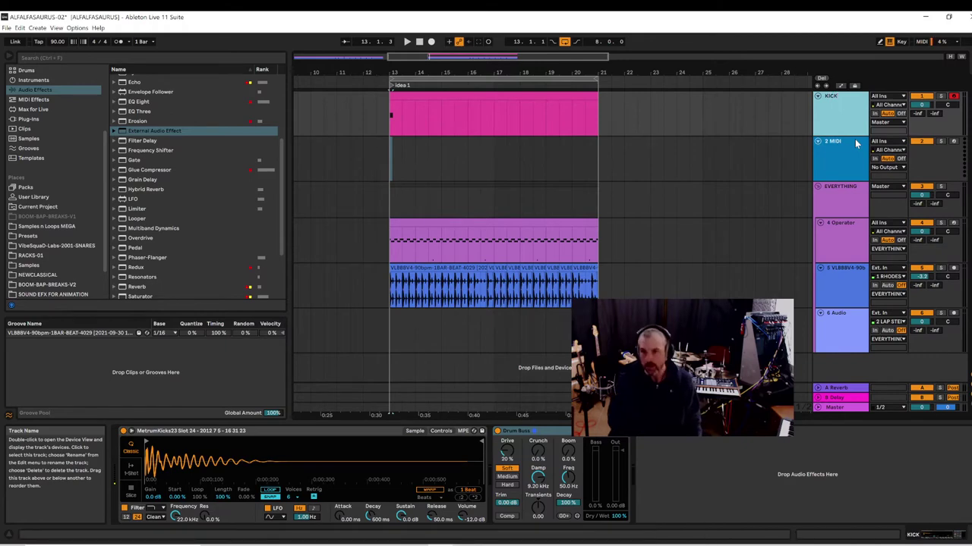
# - Set the new MIDI track to receive from KICK, Post FX, with its monitoring set to In
pyautogui.click(885, 143)
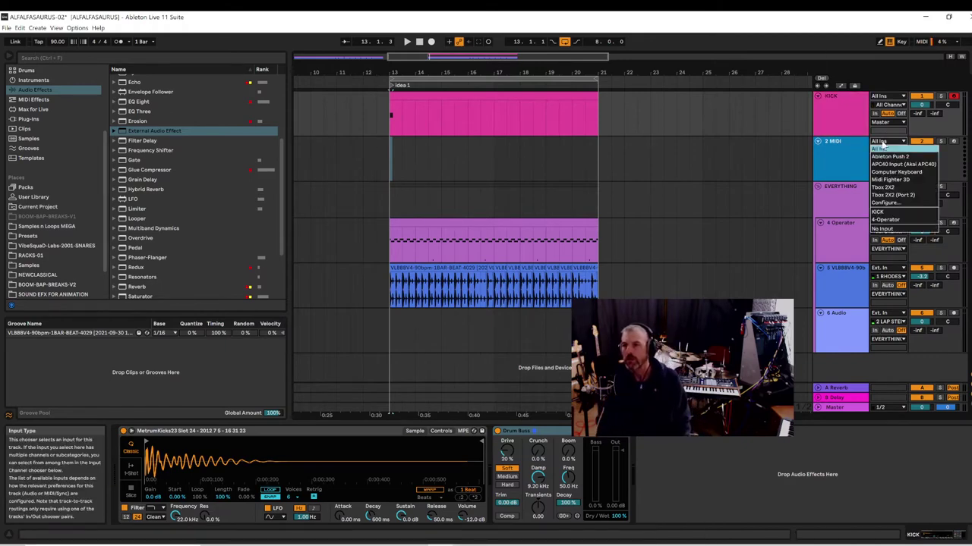
pyautogui.click(885, 210)
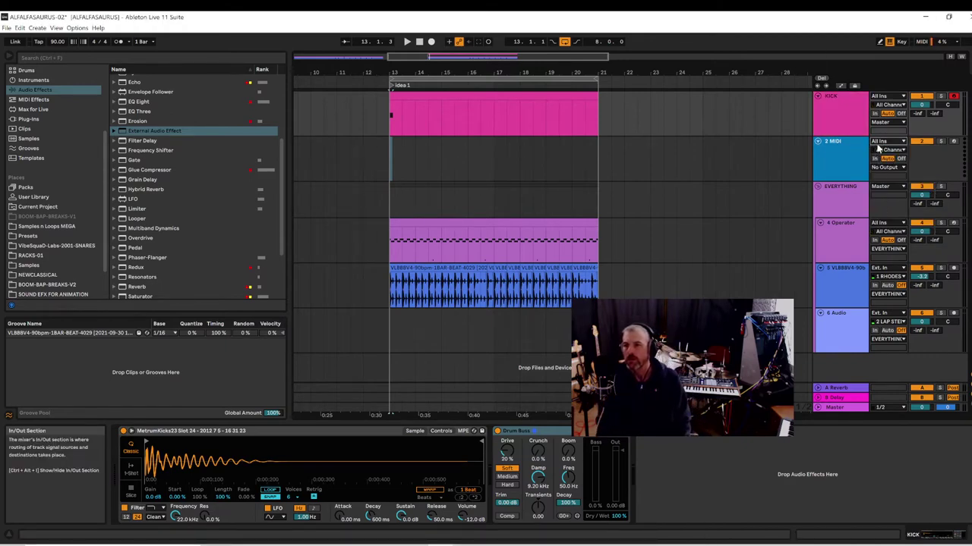
pyautogui.click(880, 144)
pyautogui.click(884, 215)
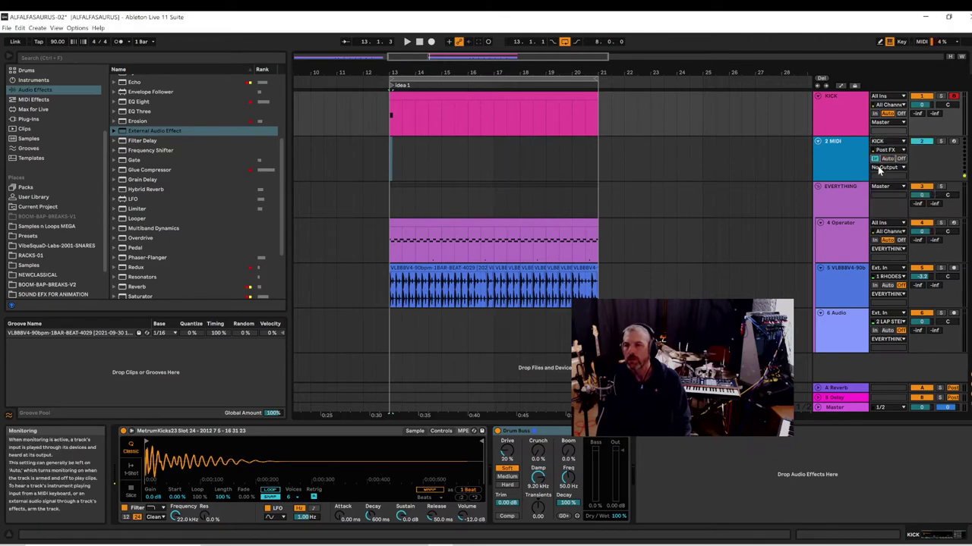
# - Find the Devious Machines Duck VST3 plug-in and load it onto the EVERYTHING group track
pyautogui.click(839, 196)
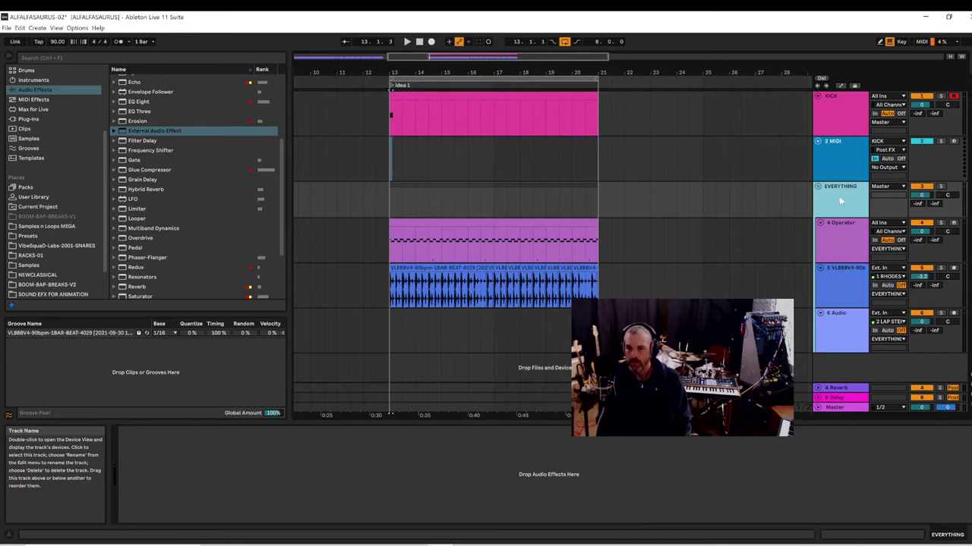
pyautogui.click(21, 119)
pyautogui.click(91, 60)
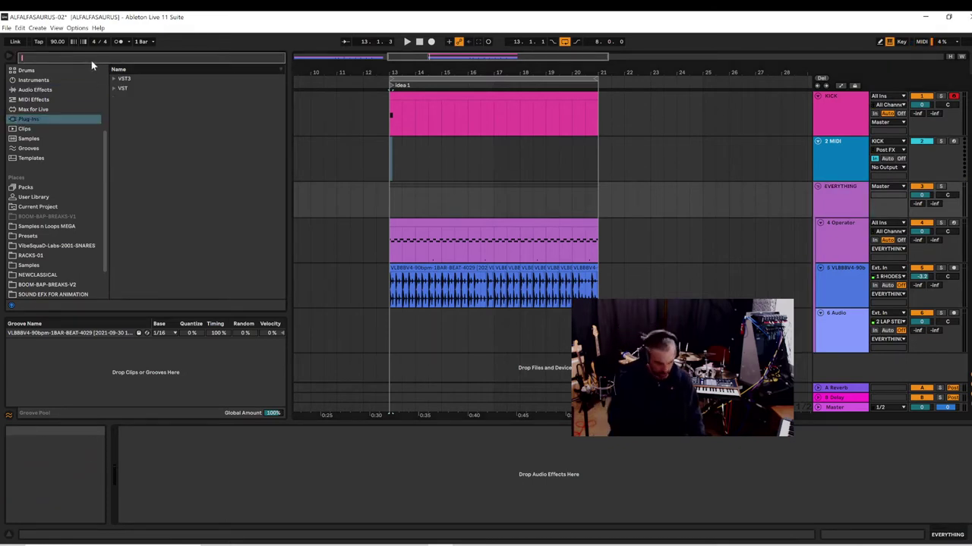
pyautogui.write('DUCK')
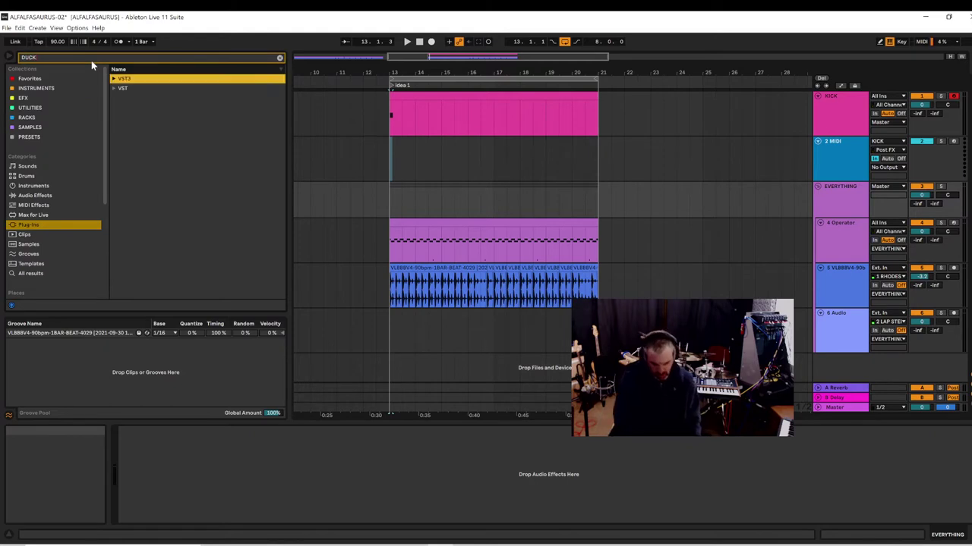
pyautogui.click(119, 88)
pyautogui.click(134, 99)
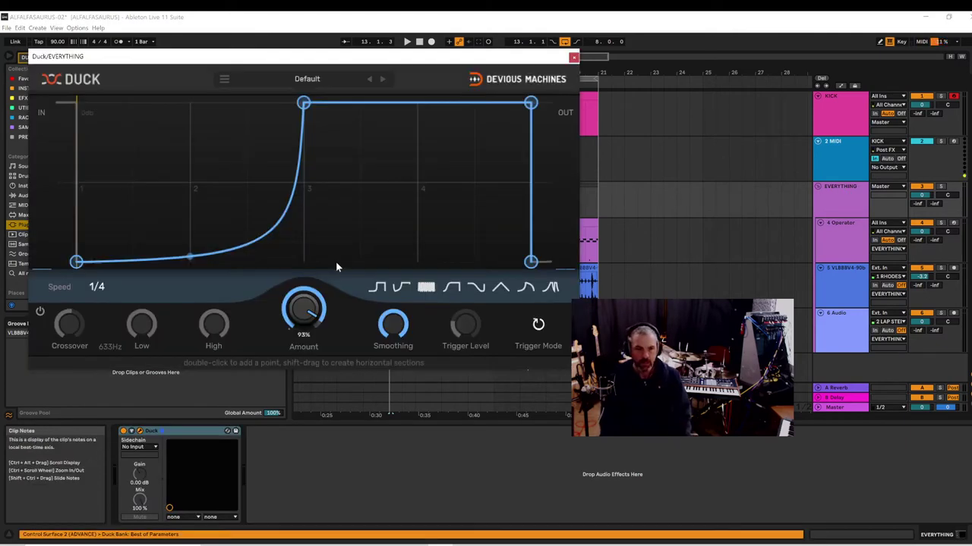
# - Switch Duck's trigger mode to MIDI and route the new MIDI track's output to EVERYTHING, 1-Duck
pyautogui.click(536, 327)
pyautogui.click(520, 260)
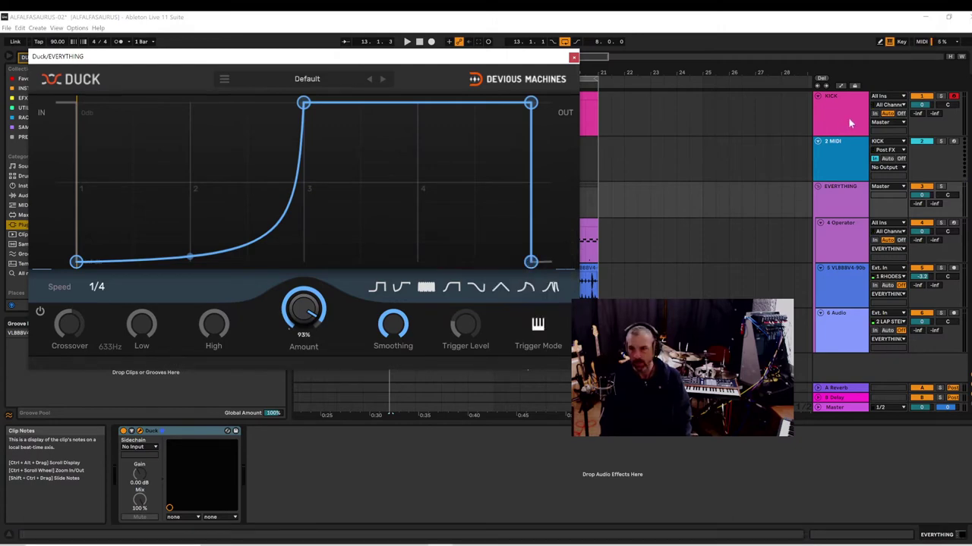
pyautogui.click(845, 163)
pyautogui.click(895, 167)
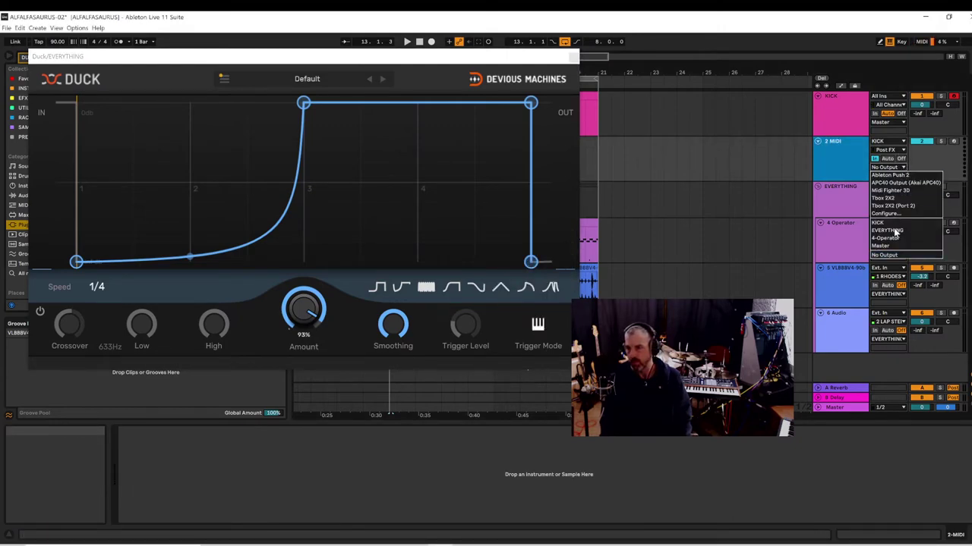
pyautogui.click(886, 230)
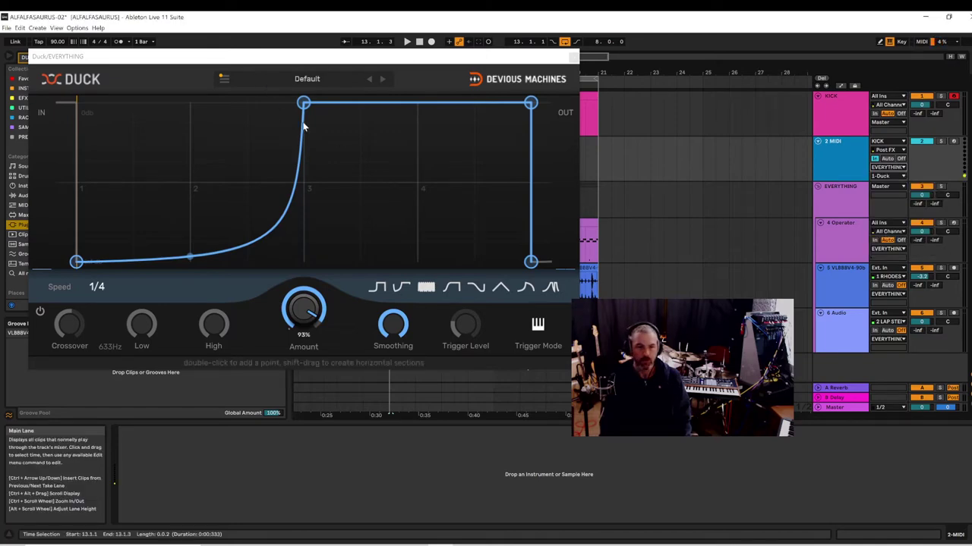
# - Play the idea 1 section and examine in Duck's display how the kick ducks the EVERYTHING group
pyautogui.moveTo(453, 57); pyautogui.dragTo(607, 0)
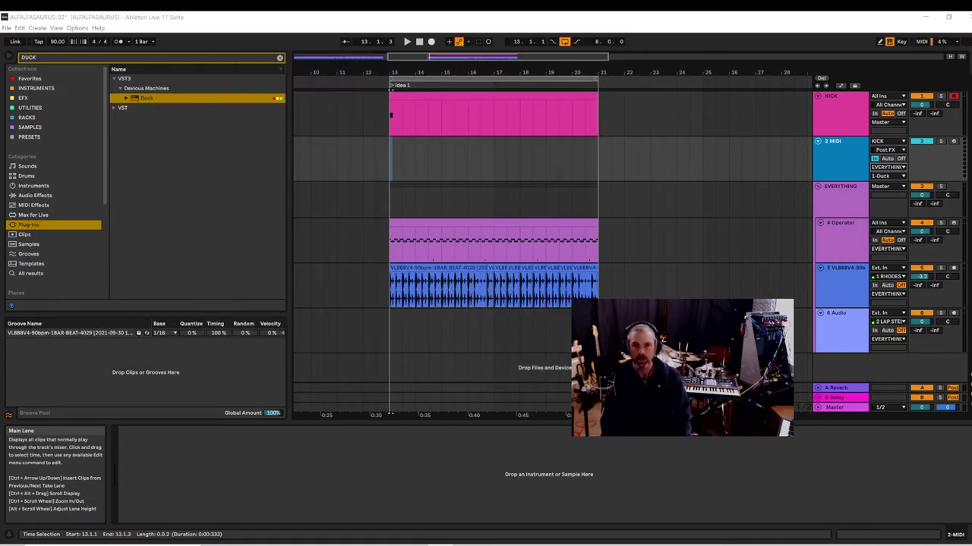
pyautogui.click(407, 41)
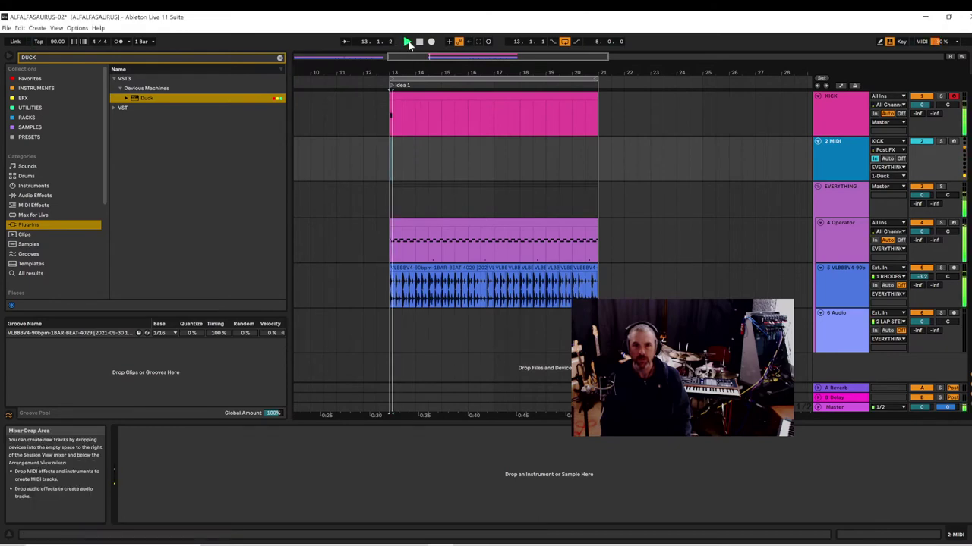
pyautogui.moveTo(456, 0); pyautogui.dragTo(542, 177)
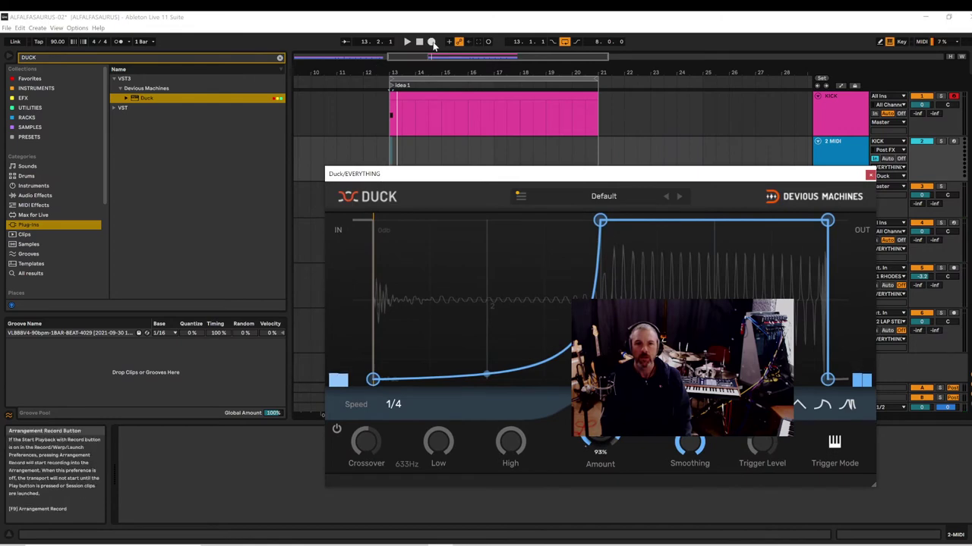
pyautogui.click(406, 41)
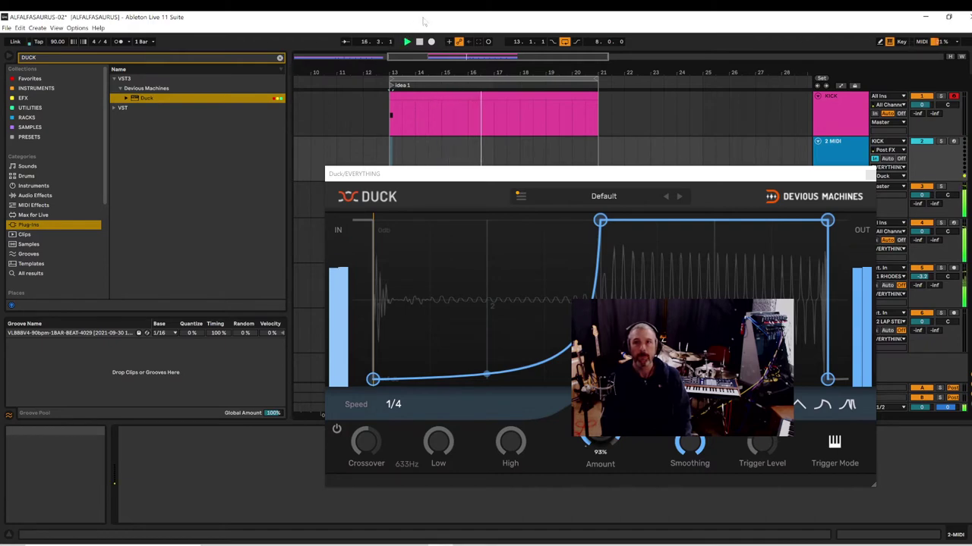
pyautogui.press('space')
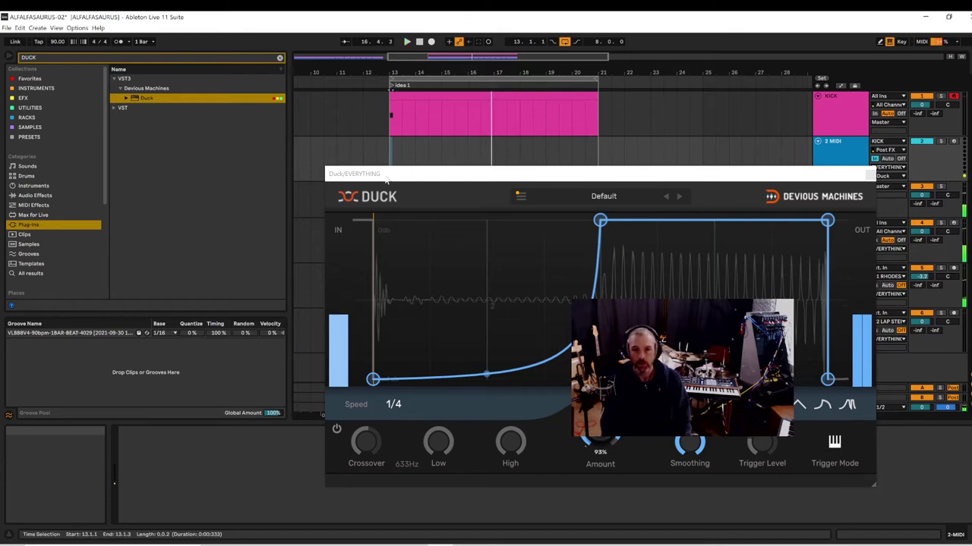
pyautogui.click(869, 175)
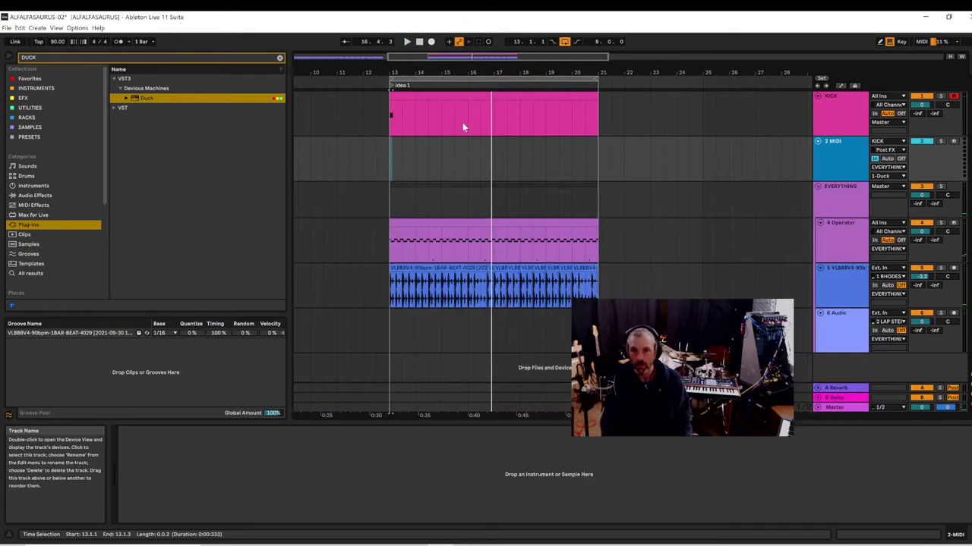
pyautogui.doubleClick(391, 132)
pyautogui.press('space')
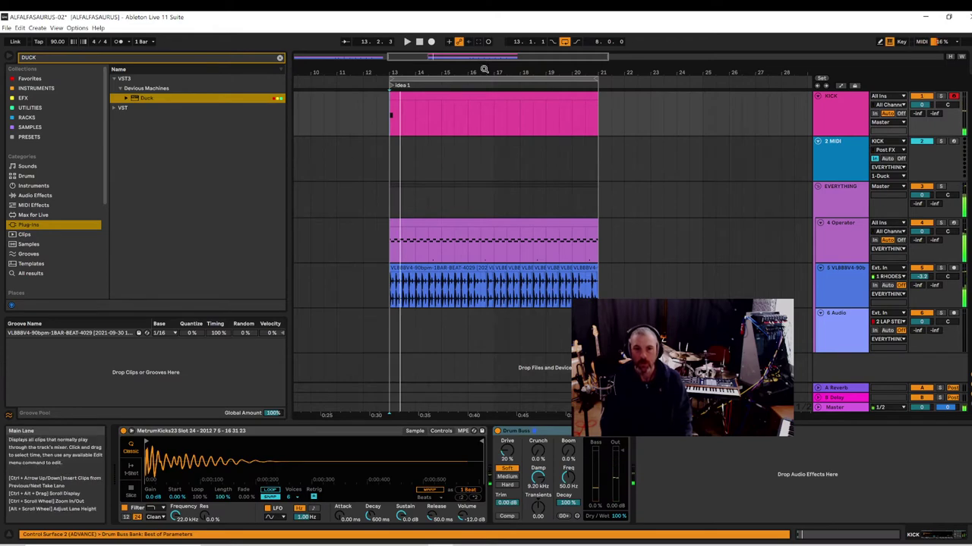
# - Set Duck's speed to 1/16 on the EVERYTHING group and audition the section
pyautogui.click(832, 203)
pyautogui.click(140, 431)
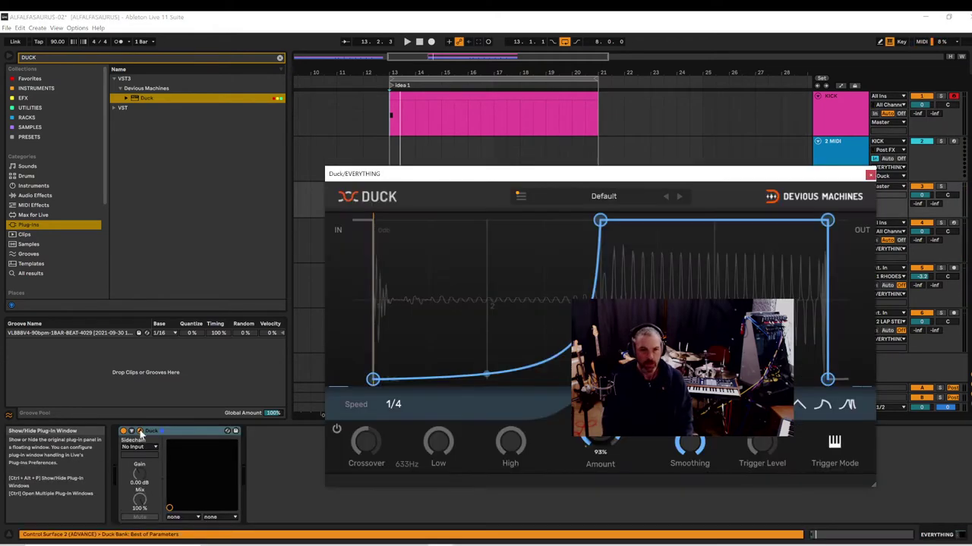
pyautogui.click(393, 403)
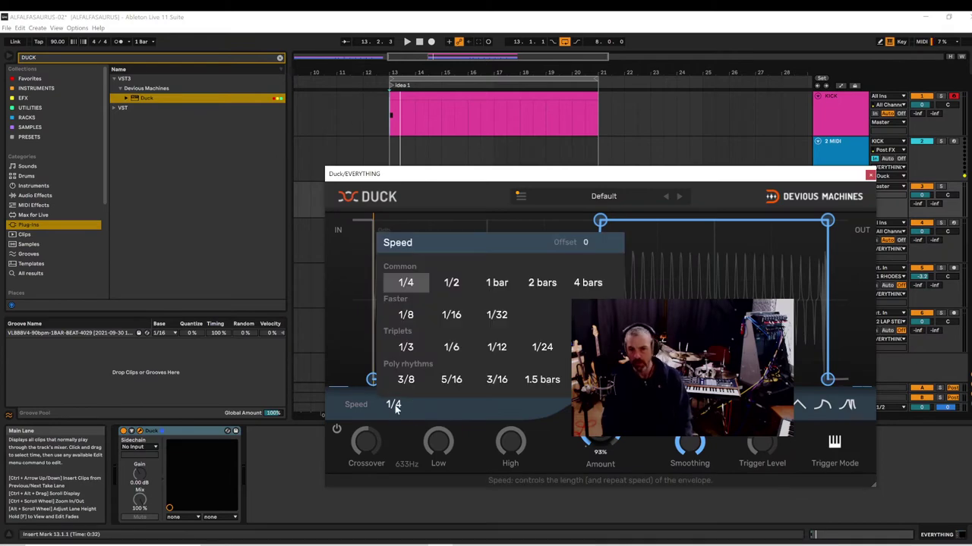
pyautogui.click(450, 315)
pyautogui.press('space')
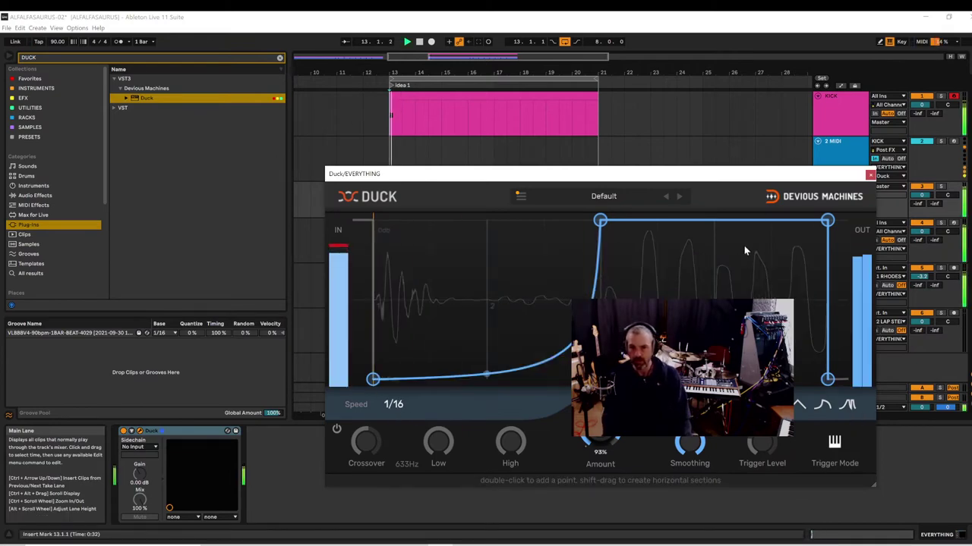
pyautogui.click(869, 174)
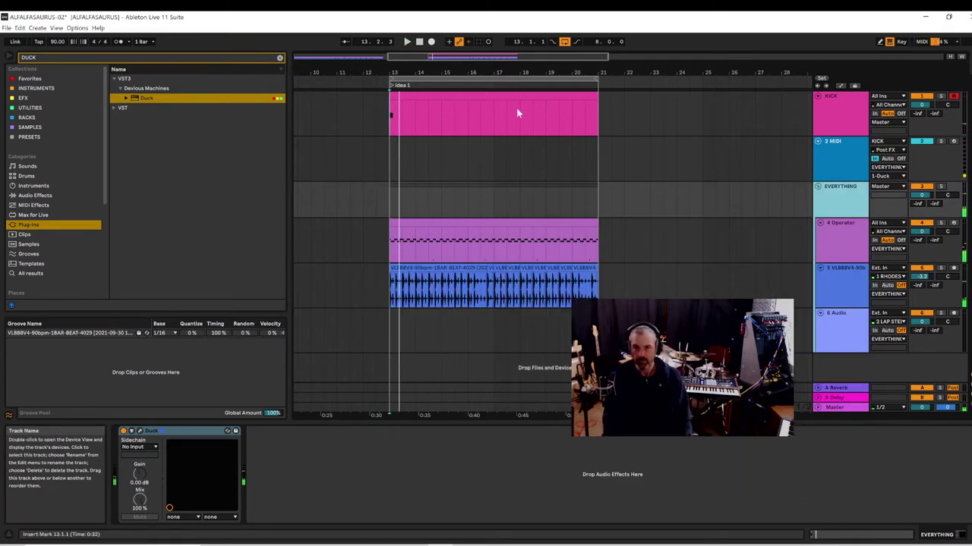
# - Add C3 notes to the KICK clip at 1.3, 2.1, 2.3, just before bar 3 and at 3.1
pyautogui.doubleClick(493, 95)
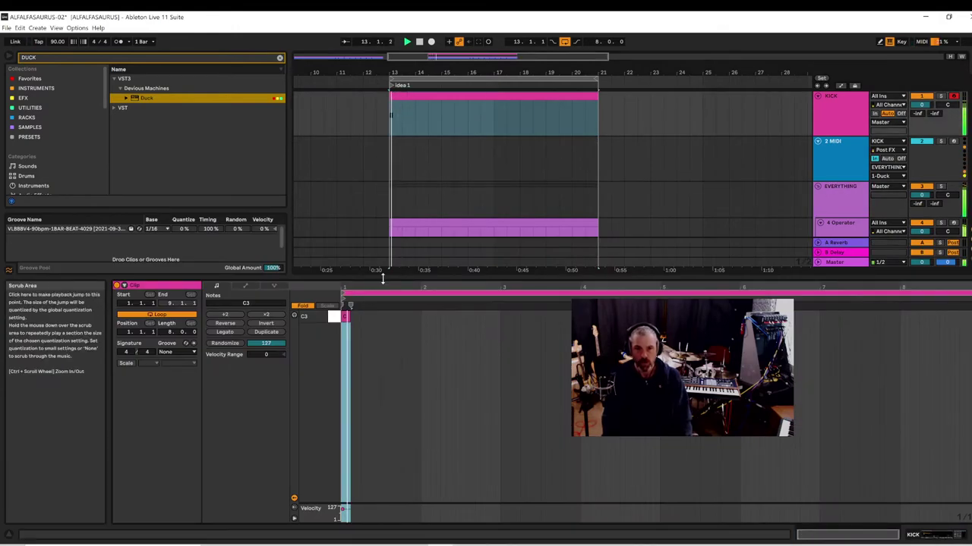
pyautogui.moveTo(501, 289); pyautogui.dragTo(502, 319)
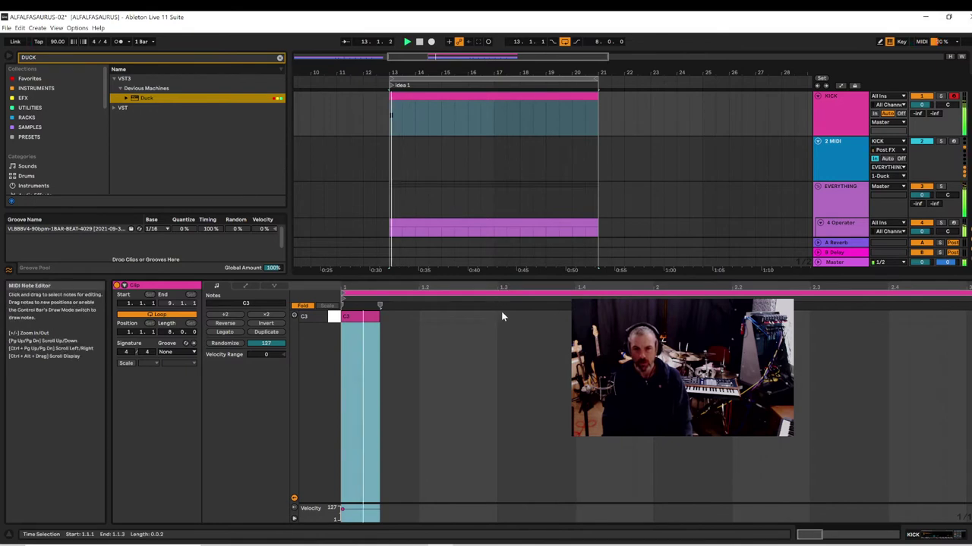
pyautogui.doubleClick(501, 314)
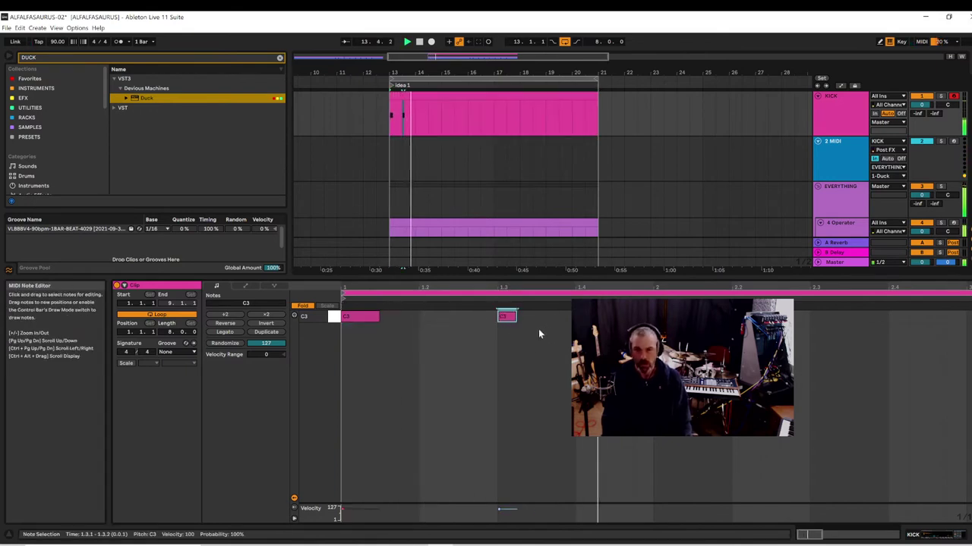
pyautogui.press('space')
pyautogui.doubleClick(659, 316)
pyautogui.press('space')
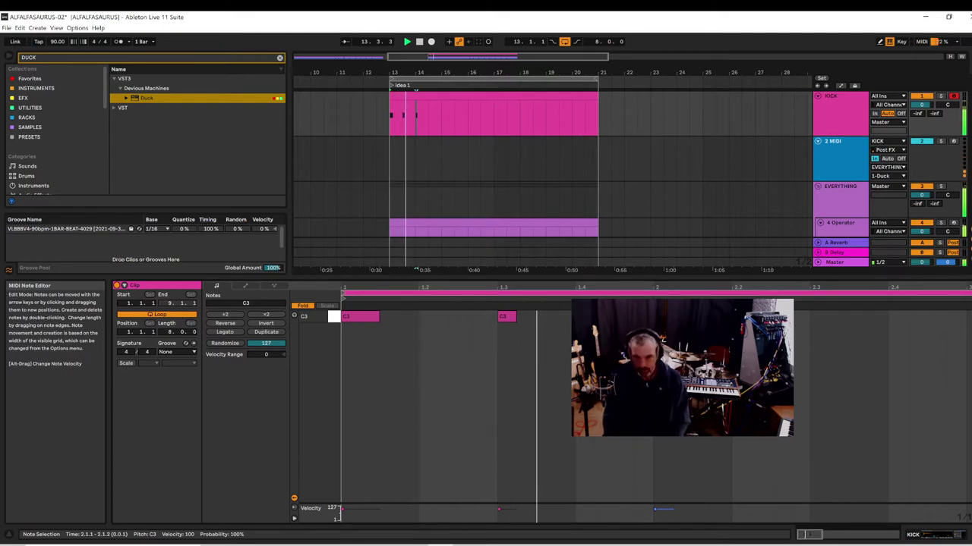
pyautogui.moveTo(657, 288); pyautogui.dragTo(655, 254)
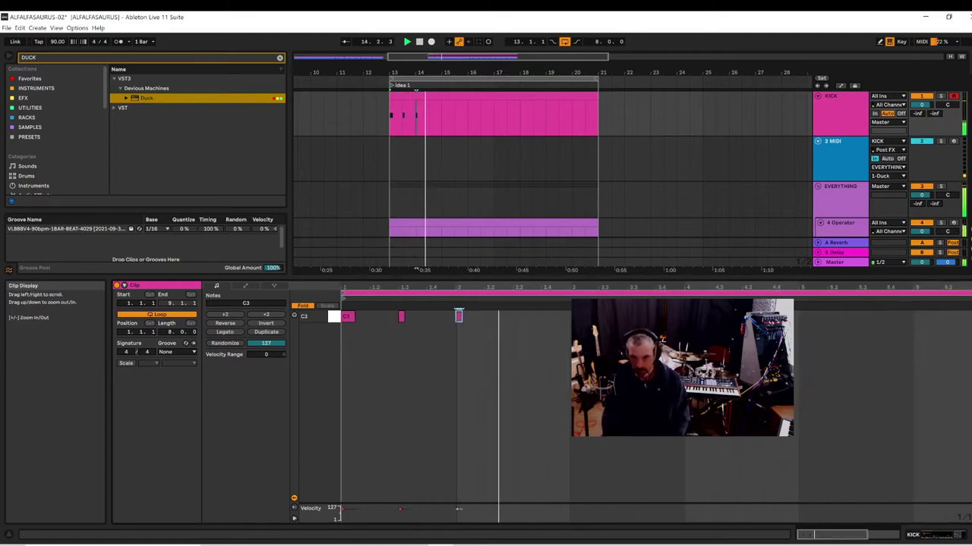
pyautogui.doubleClick(517, 316)
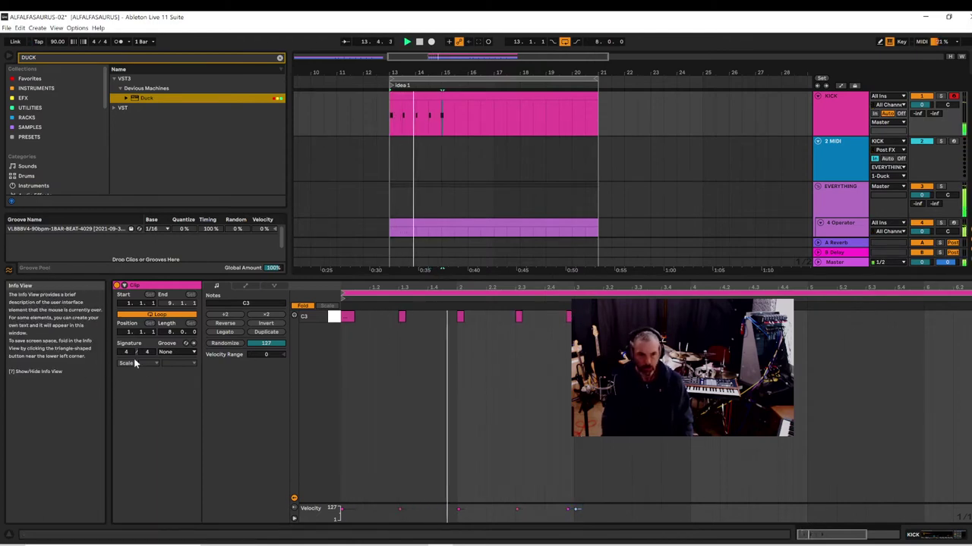
# - Apply the VLBBBV4-90bpm-1BAR-BEAT-4029 groove to the KICK clip and reposition the C3 note just ahead of bar 3, slightly after 2.4.4
pyautogui.click(170, 354)
pyautogui.click(167, 364)
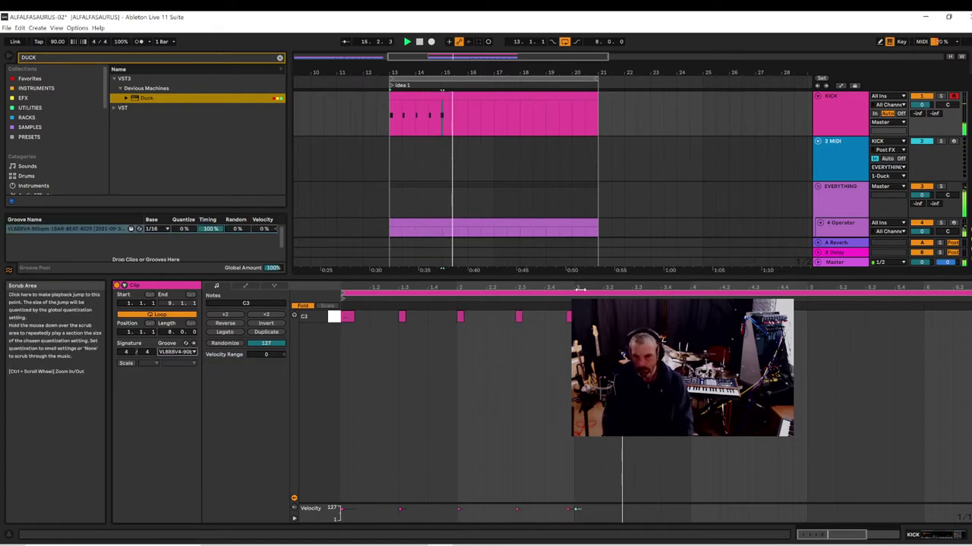
pyautogui.moveTo(567, 287); pyautogui.dragTo(567, 353)
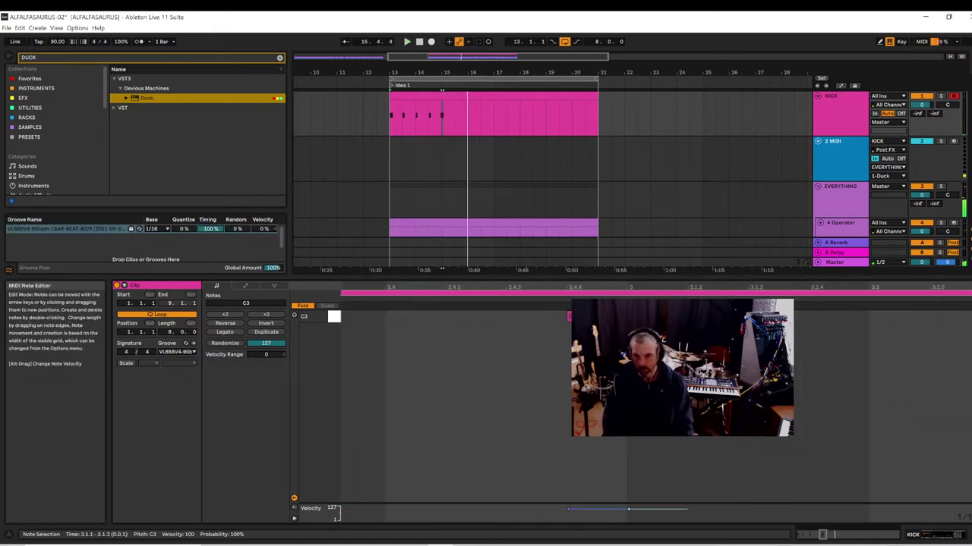
pyautogui.moveTo(598, 317); pyautogui.dragTo(577, 317)
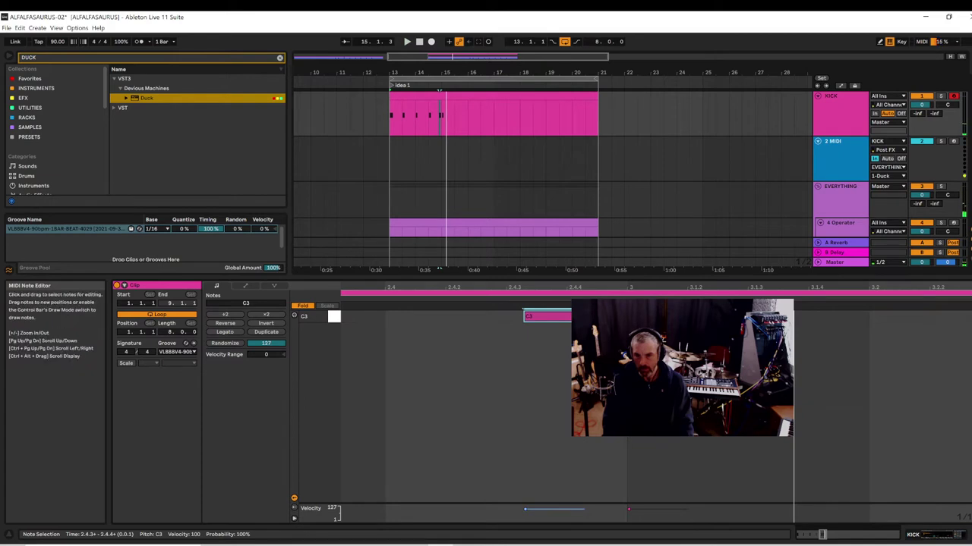
pyautogui.moveTo(554, 321); pyautogui.dragTo(614, 321)
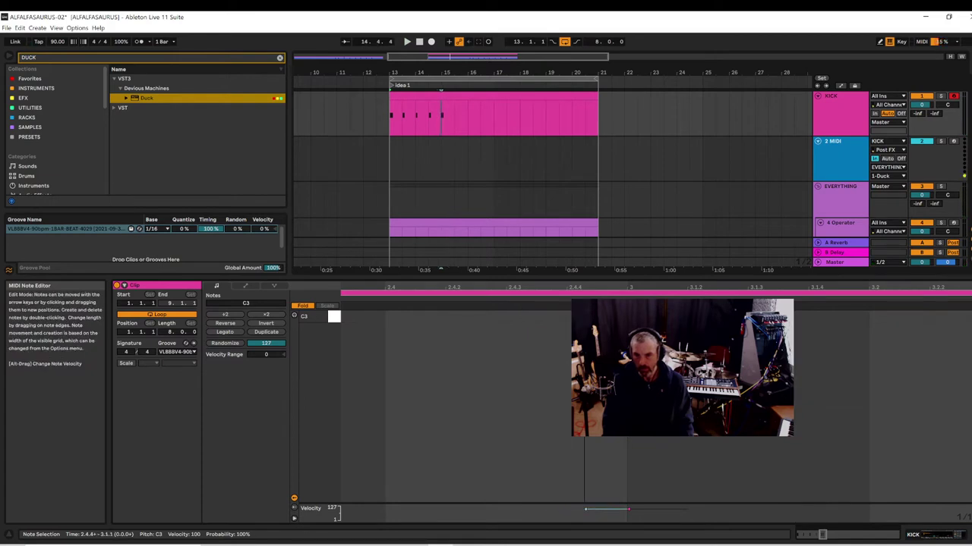
# - Play the idea 1 section from bar 13 to audition the kick note placed just ahead of bar 3
pyautogui.press('space')
pyautogui.click(545, 301)
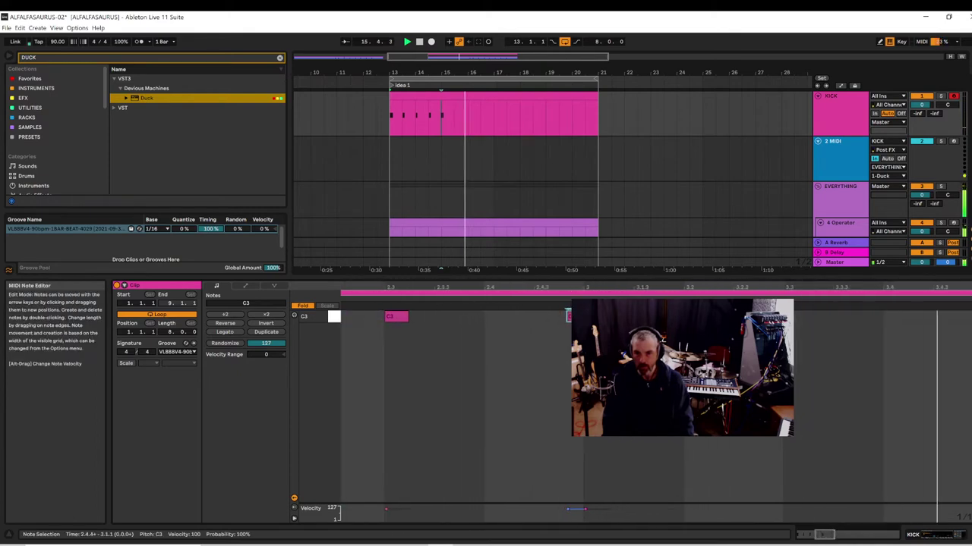
pyautogui.press('space')
pyautogui.press('space')
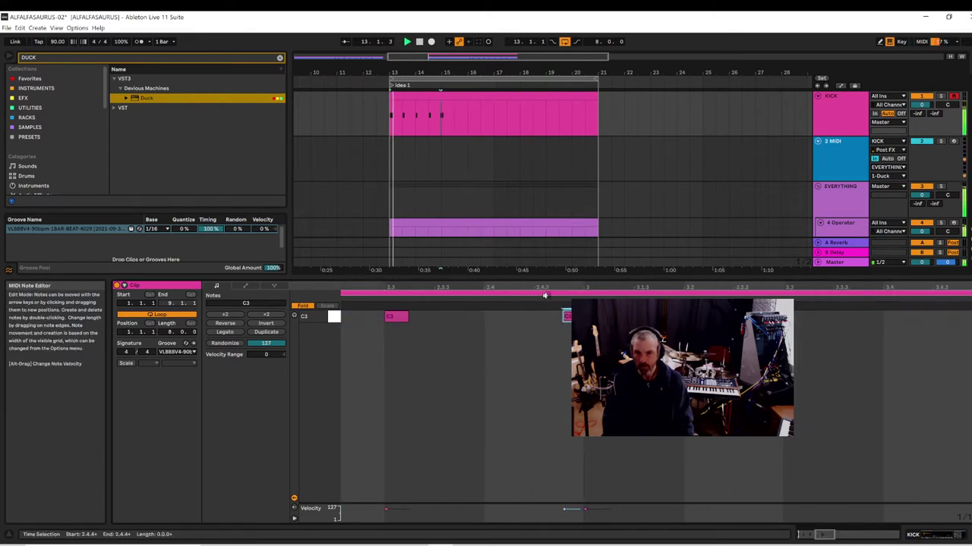
pyautogui.click(414, 307)
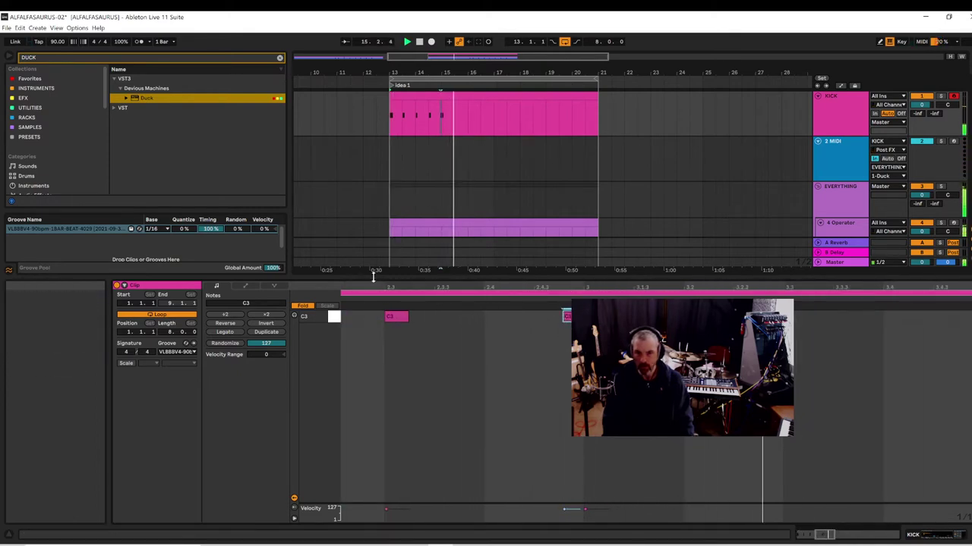
pyautogui.moveTo(379, 286); pyautogui.dragTo(379, 258)
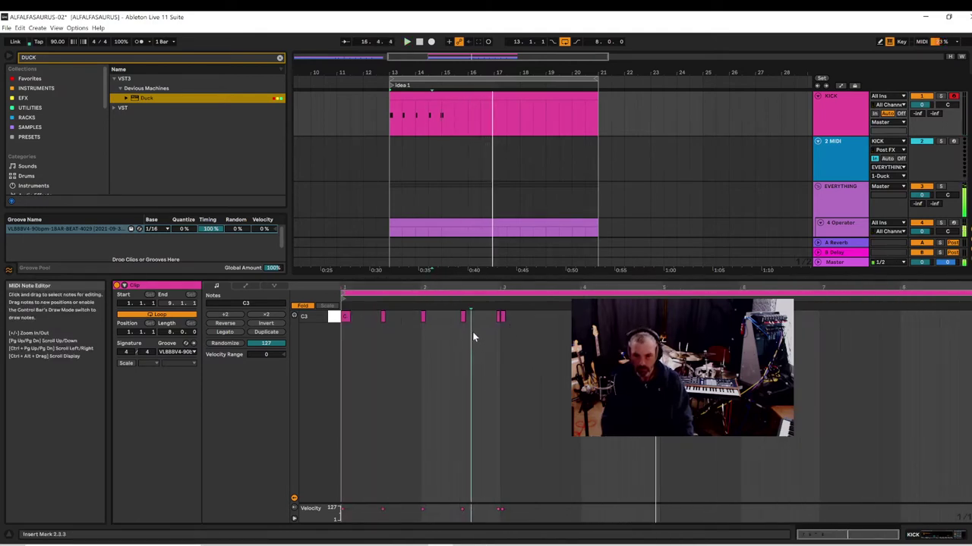
pyautogui.press('space')
# - Delete the C3 note at 3.1 from the KICK clip
pyautogui.moveTo(501, 326); pyautogui.dragTo(331, 311)
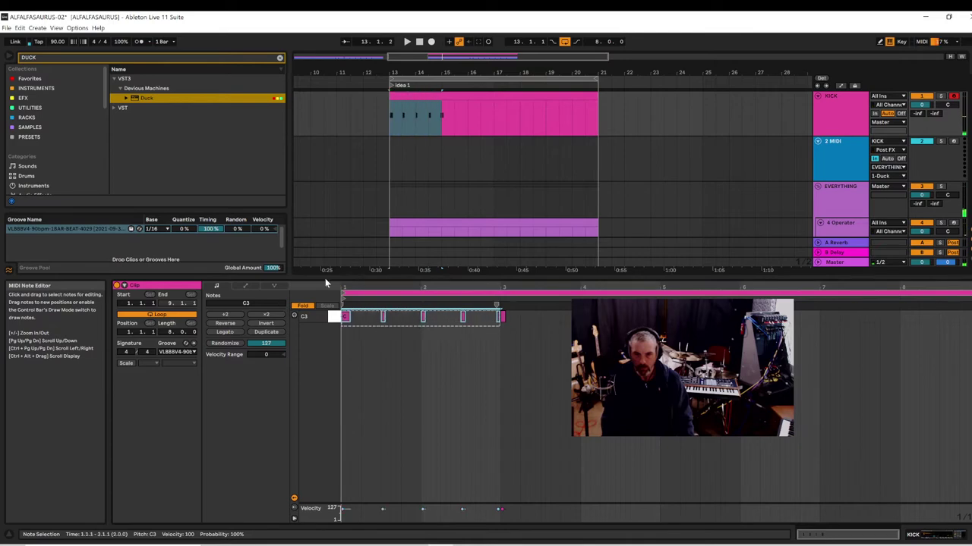
pyautogui.click(501, 319)
pyautogui.click(499, 328)
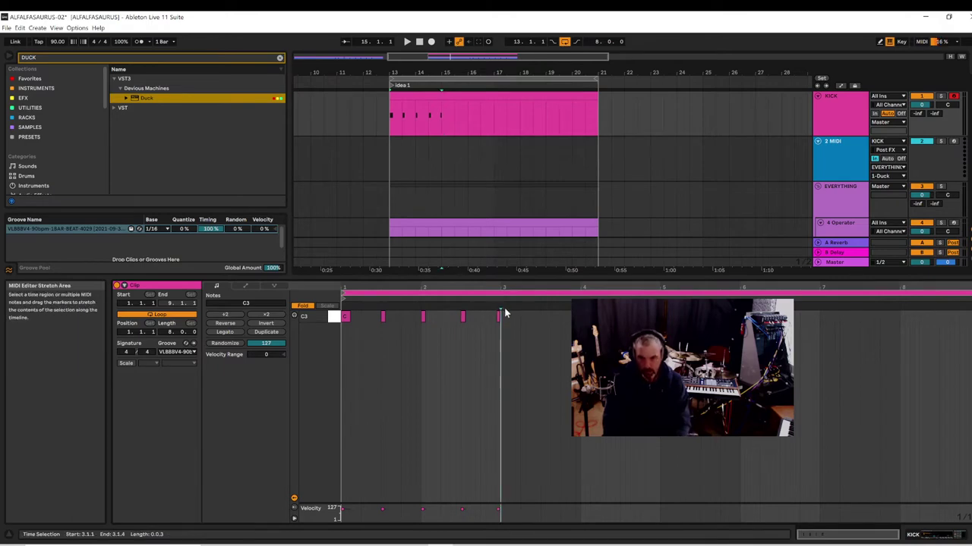
# - Duplicate the C3 pattern of bars 1–2 to fill all eight bars of the KICK clip, auditioning it along the way
pyautogui.hotkey('ctrl', 'a')
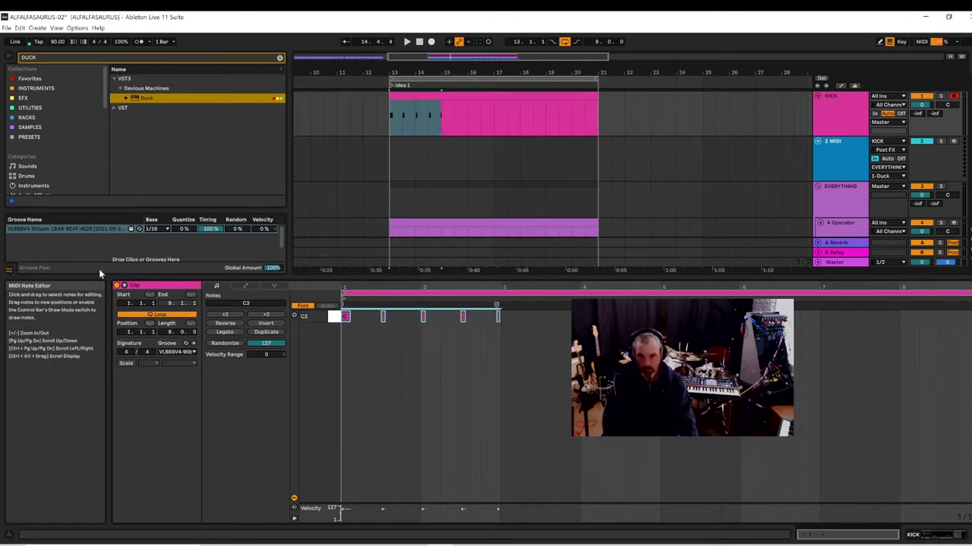
pyautogui.hotkey('ctrl', 'd')
pyautogui.press('space')
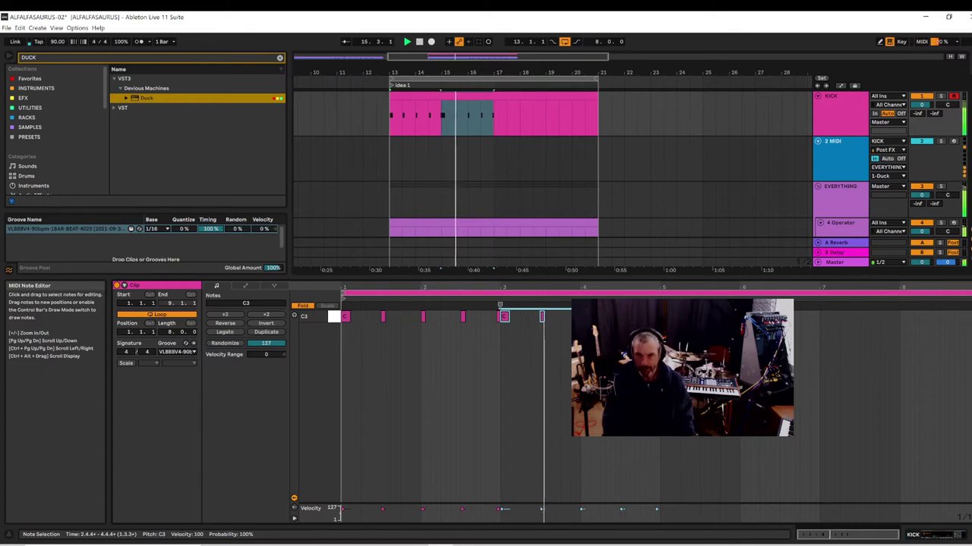
pyautogui.moveTo(665, 333); pyautogui.dragTo(32, 244)
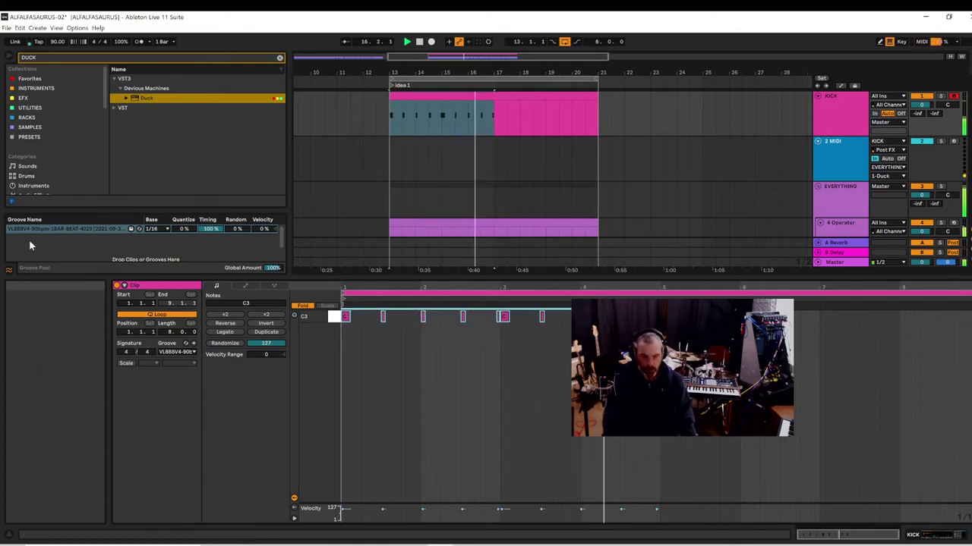
pyautogui.hotkey('ctrl', 'd')
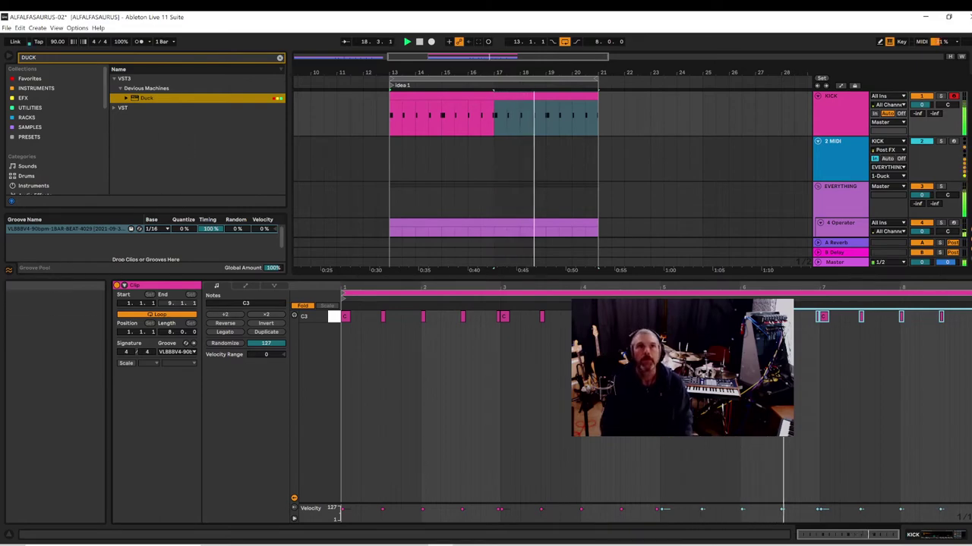
# - Audition the idea 1 section and look over the Operator and beat tracks inside the EVERYTHING group
pyautogui.click(838, 123)
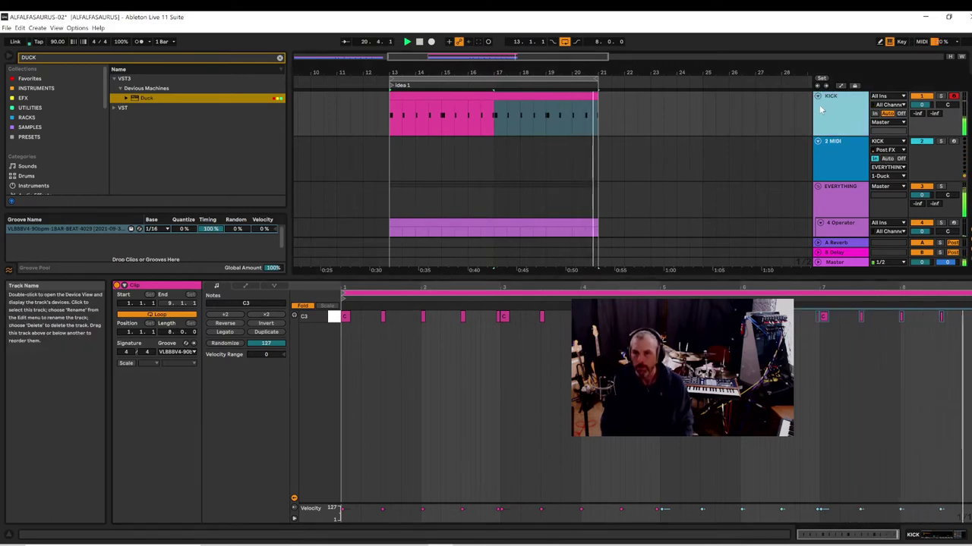
pyautogui.scroll(-4, 652, 118)
pyautogui.scroll(-2, 645, 114)
pyautogui.scroll(3, 645, 112)
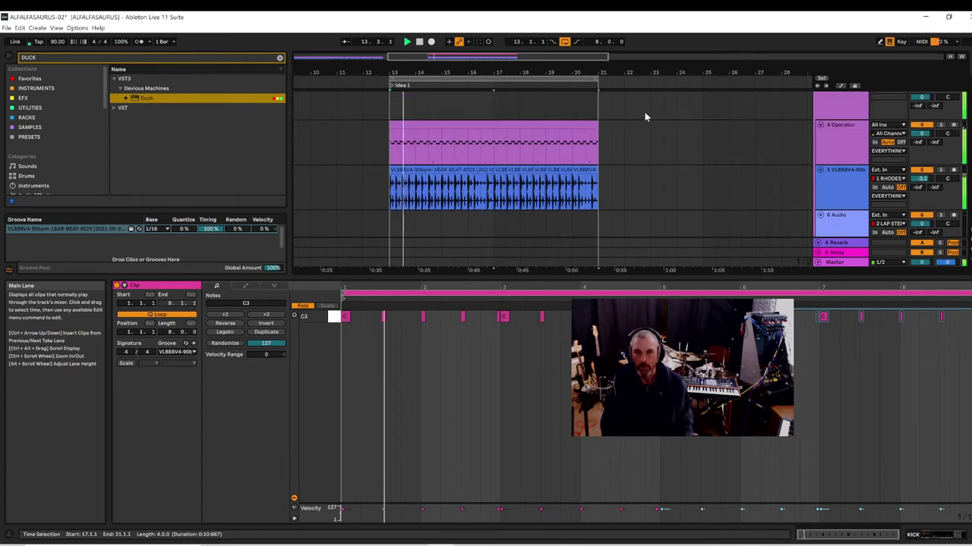
pyautogui.click(855, 153)
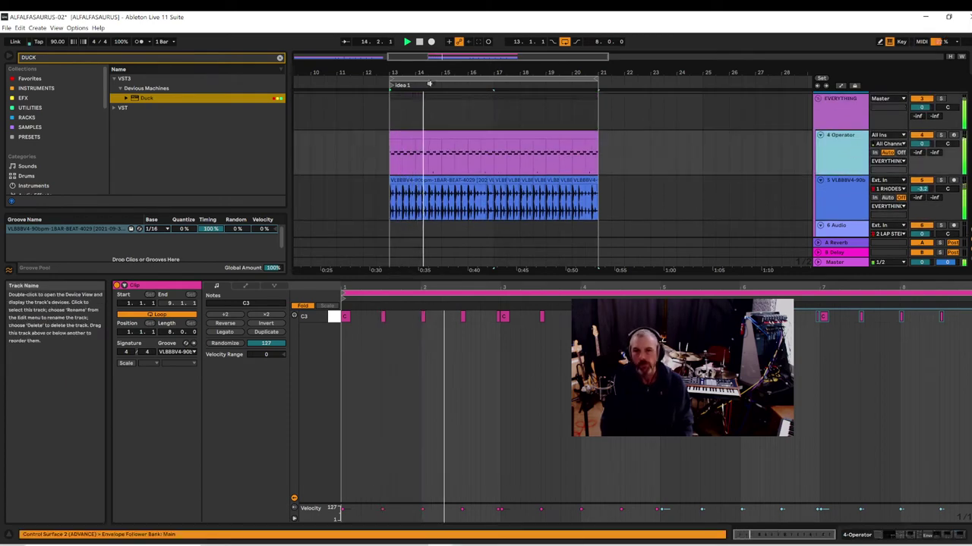
pyautogui.moveTo(493, 73); pyautogui.dragTo(493, 35)
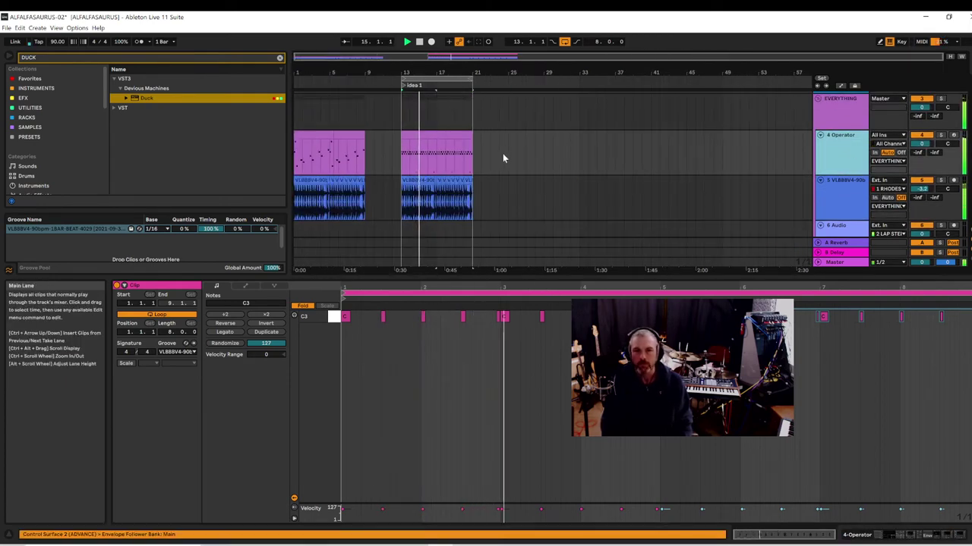
pyautogui.scroll(-2, 505, 152)
pyautogui.scroll(2, 481, 123)
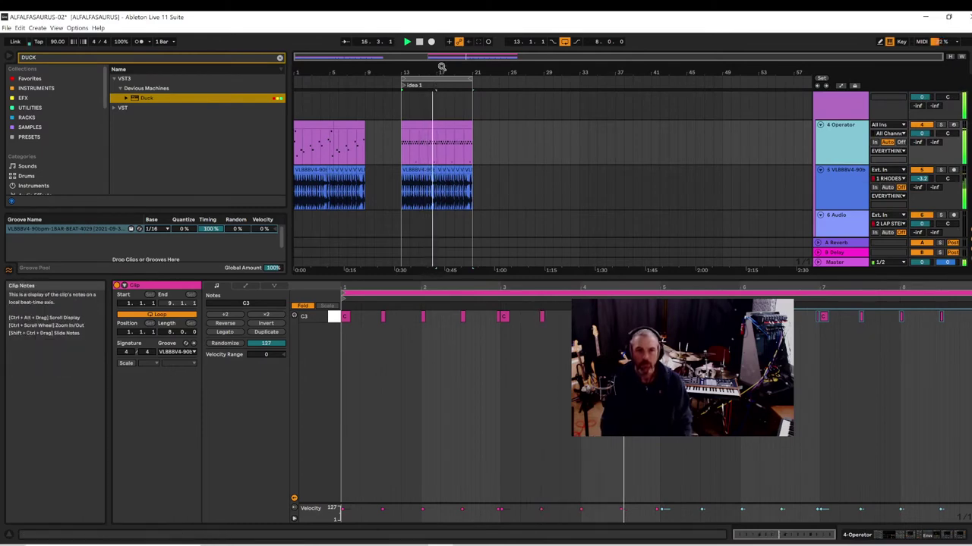
# - Loop and play the section at bars 1–9 for comparison, and return the loop to idea 1 at bar 13
pyautogui.press('space')
pyautogui.moveTo(436, 79); pyautogui.dragTo(182, 90)
pyautogui.press('space')
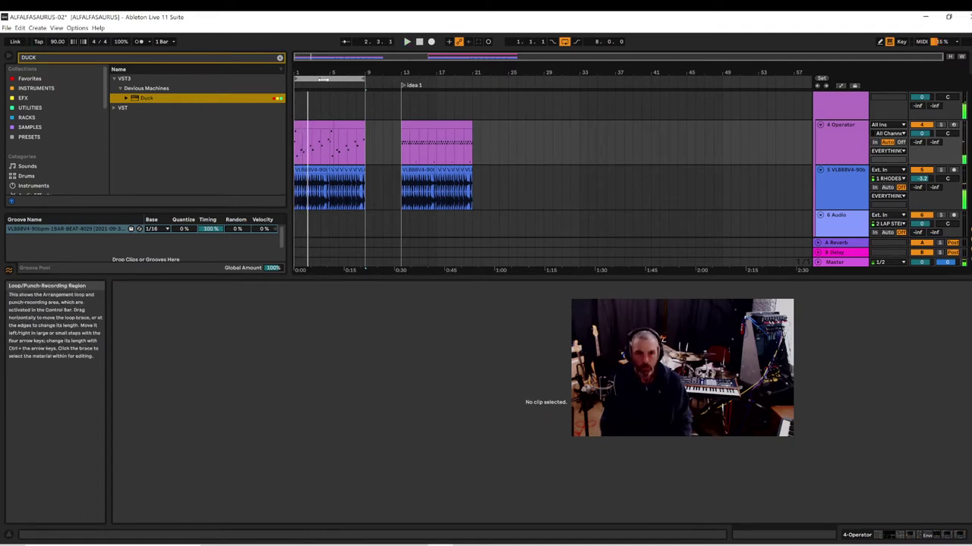
pyautogui.press('space')
pyautogui.moveTo(325, 79); pyautogui.dragTo(433, 73)
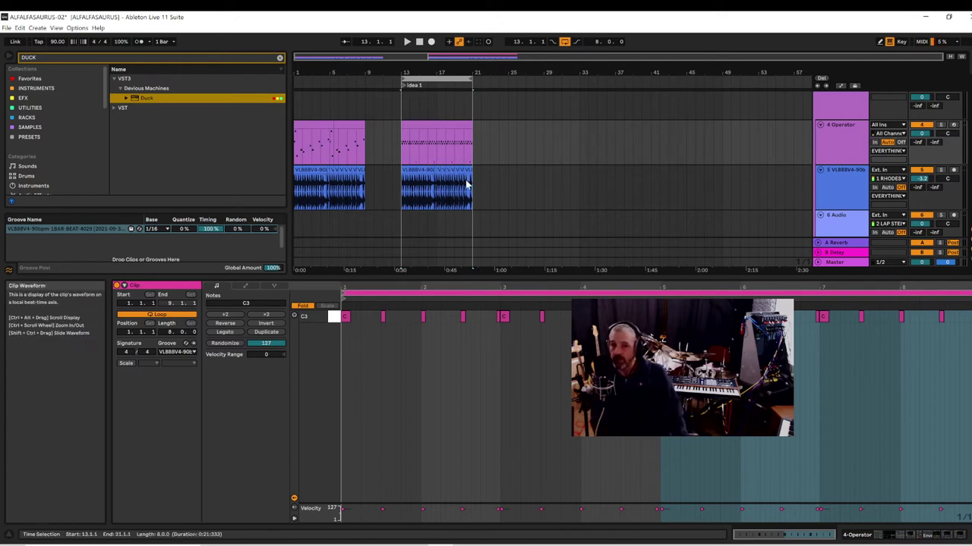
# - Look over the idea 1 tracks in the EVERYTHING group and inspect the VLBBBV4-90bpm-1BAR-BEAT-4029 audio clip
pyautogui.scroll(1, 459, 157)
pyautogui.scroll(-2, 458, 148)
pyautogui.scroll(2, 458, 144)
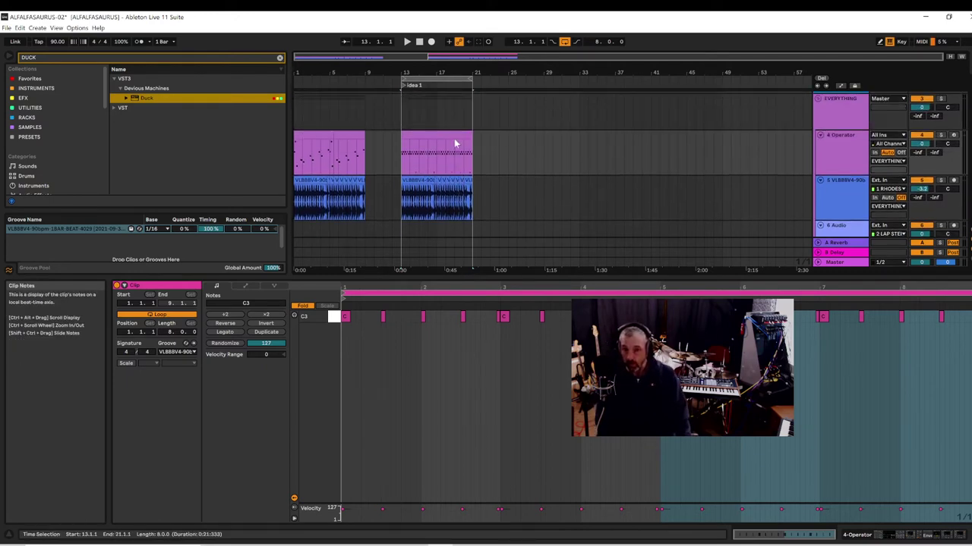
pyautogui.scroll(-1, 454, 141)
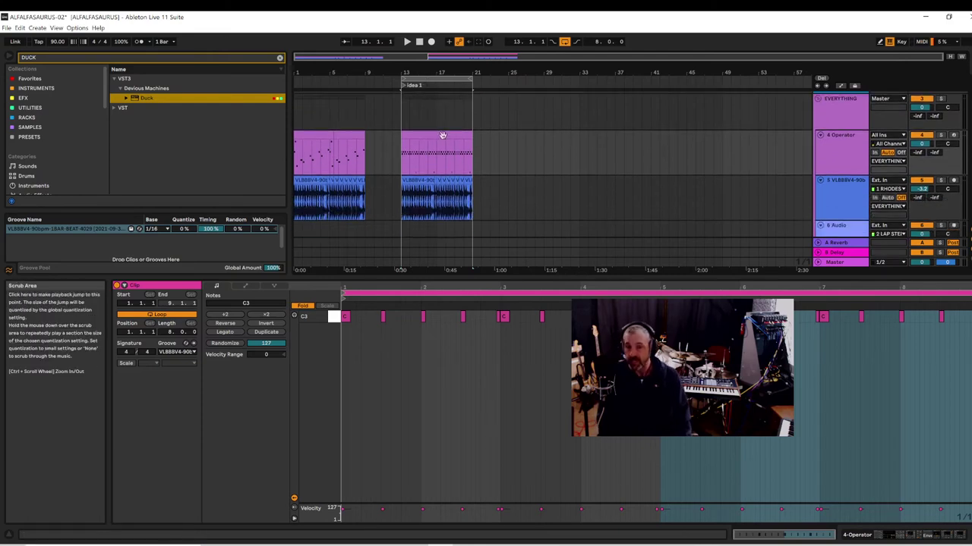
pyautogui.click(419, 214)
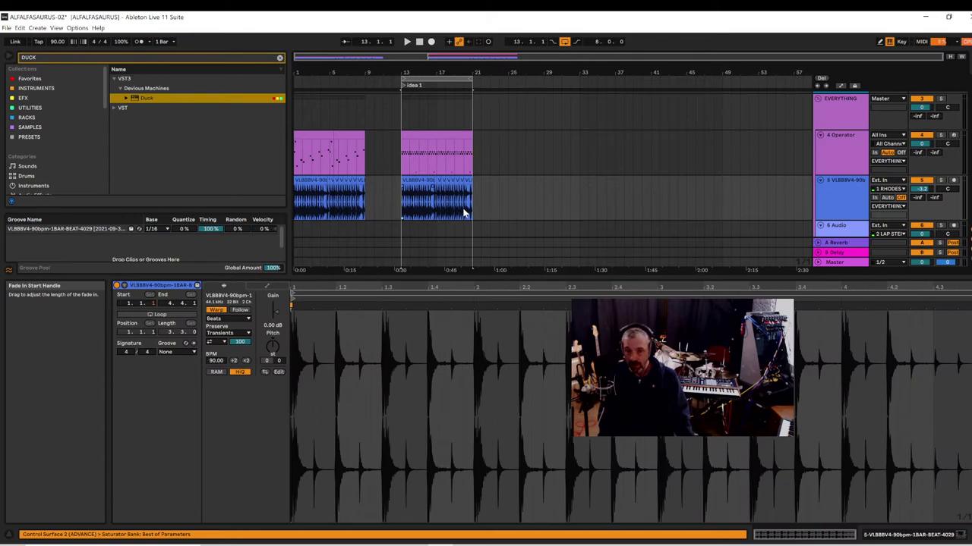
pyautogui.scroll(1, 501, 137)
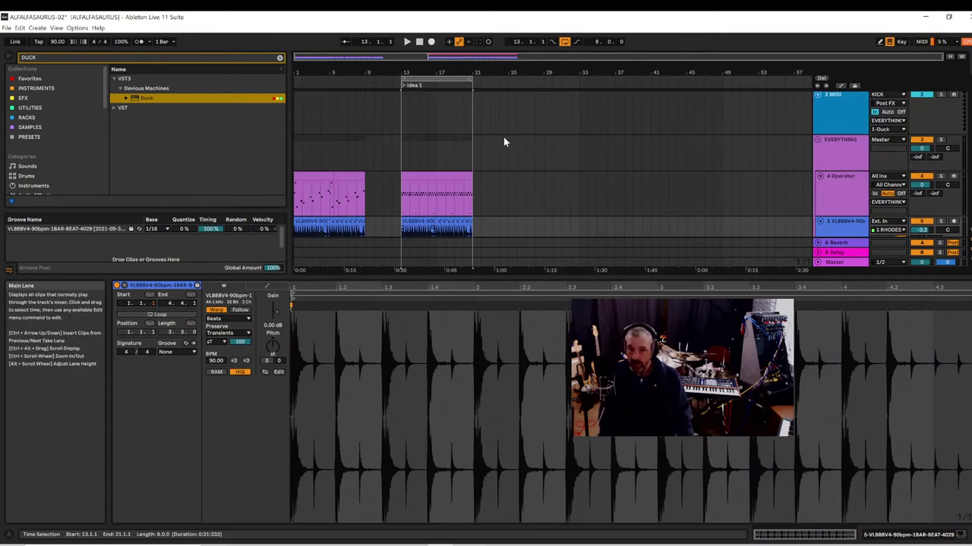
pyautogui.scroll(1, 507, 138)
pyautogui.scroll(-3, 541, 150)
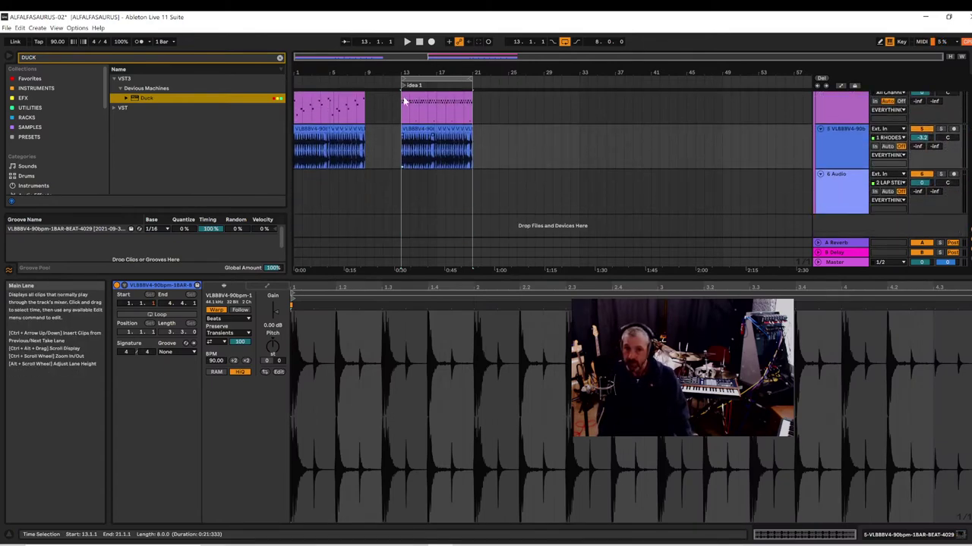
pyautogui.scroll(2, 433, 135)
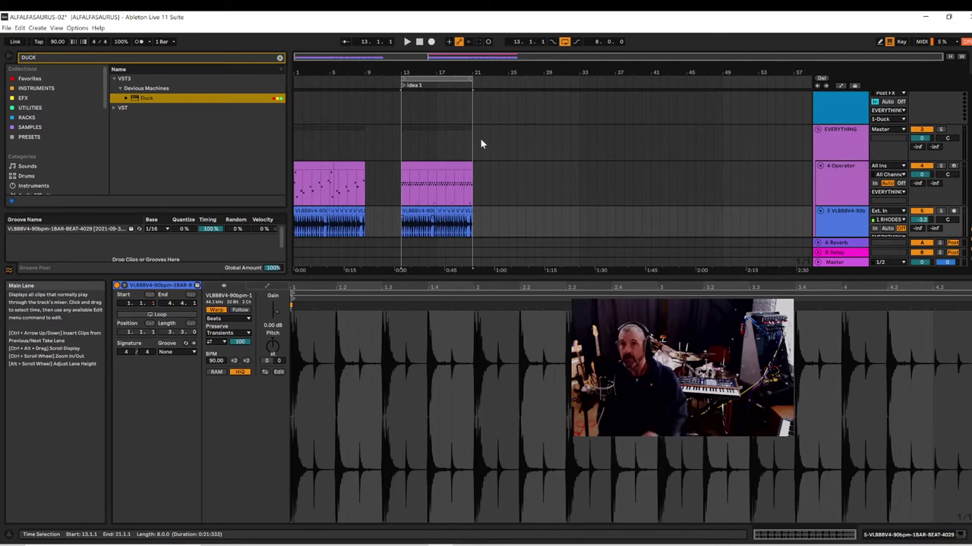
# - Copy all idea 1 clips from bars 13–21 to bar 29 and move the eight-bar loop to bars 29–37
pyautogui.press('space')
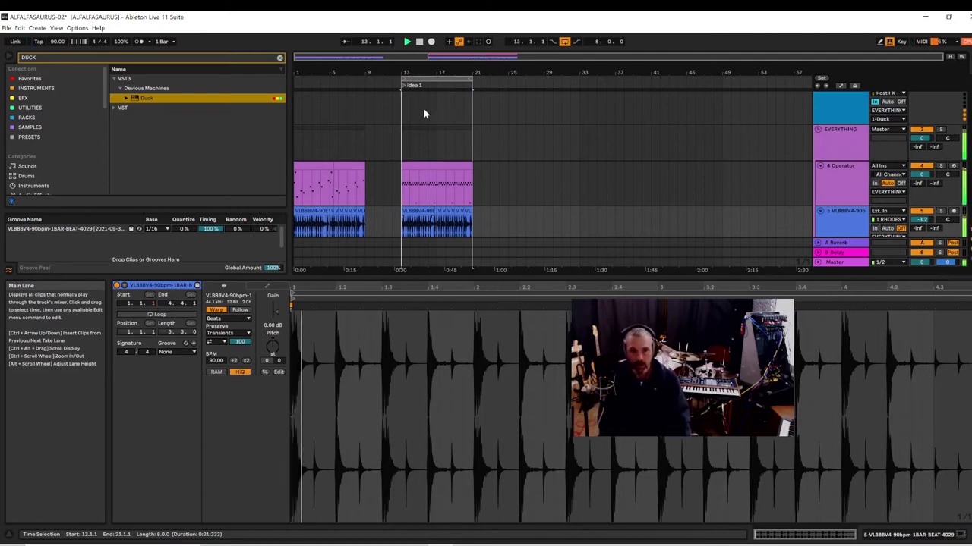
pyautogui.click(437, 80)
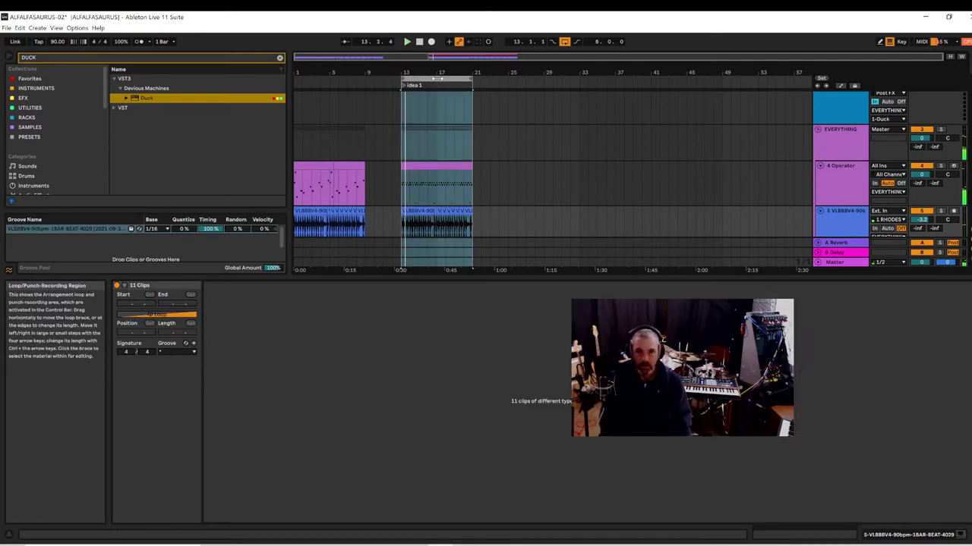
pyautogui.moveTo(424, 167); pyautogui.dragTo(569, 168)
pyautogui.moveTo(453, 78); pyautogui.dragTo(592, 80)
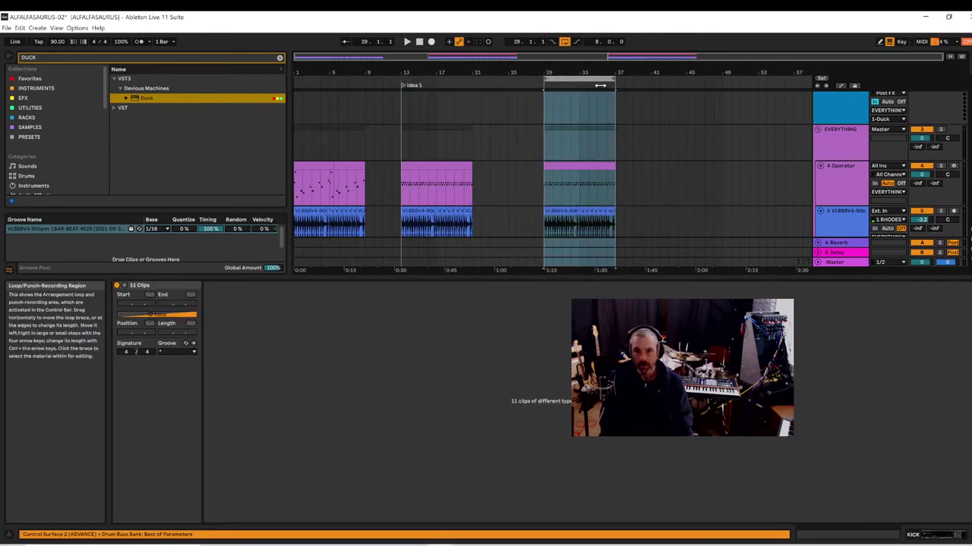
# - Audition the copied section briefly and delete its Operator clip at bars 29–37
pyautogui.press('space')
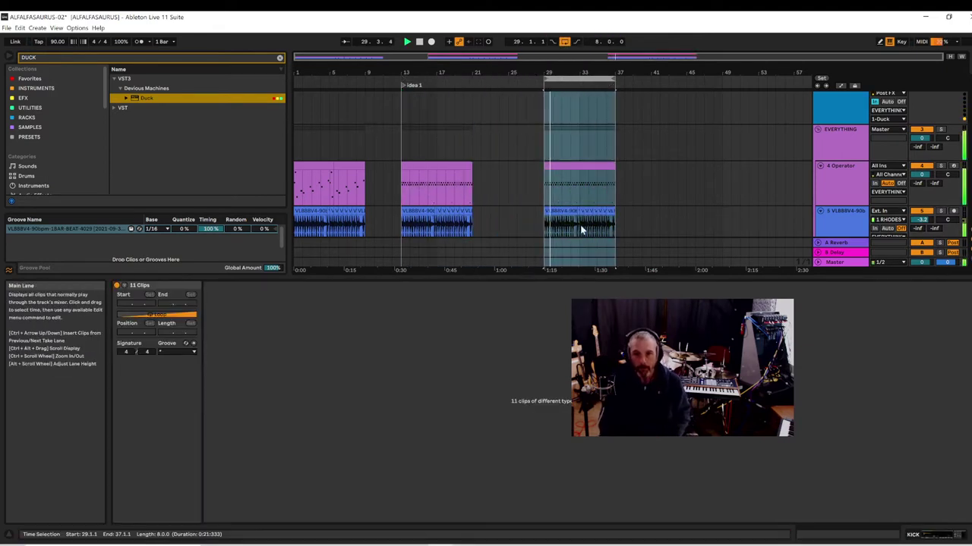
pyautogui.click(590, 165)
pyautogui.click(579, 175)
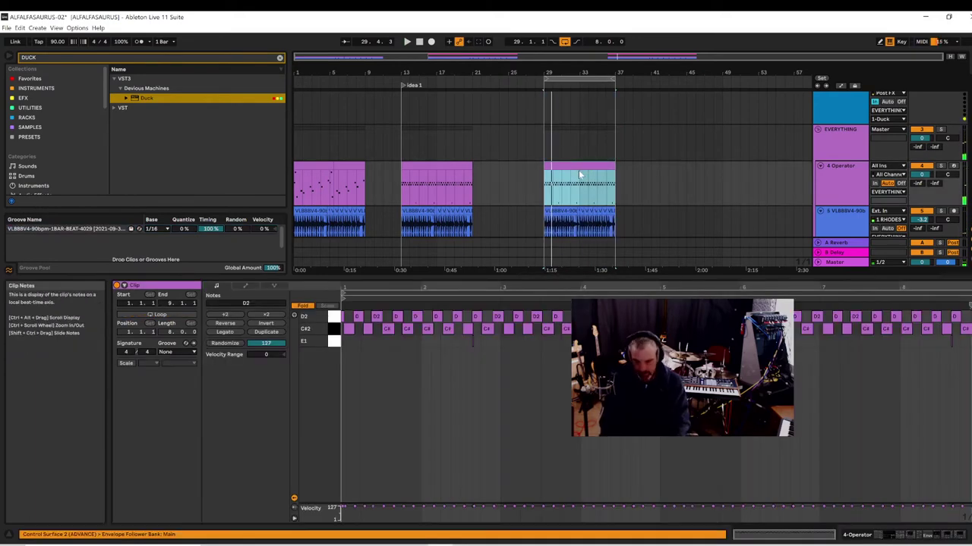
pyautogui.press('space')
pyautogui.click(579, 173)
pyautogui.click(580, 166)
pyautogui.press('Delete')
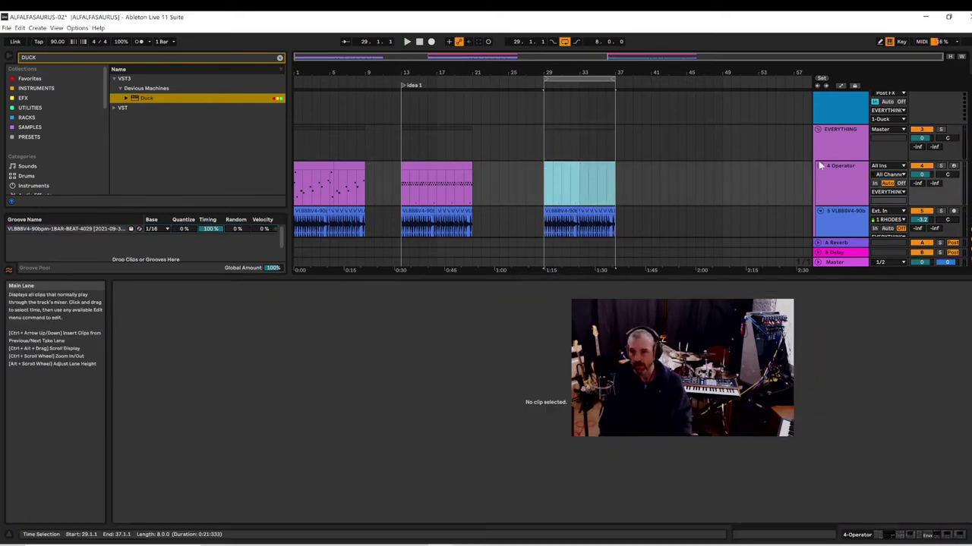
# - Duplicate the 4 Operator track and delete the clips at bars 1–21 from the duplicate
pyautogui.click(839, 171)
pyautogui.scroll(-2, 834, 148)
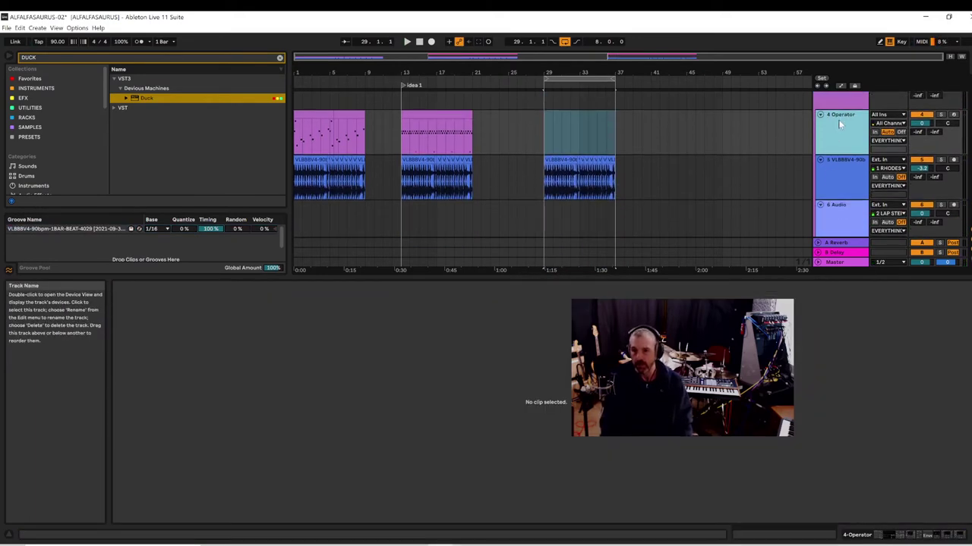
pyautogui.rightClick(840, 124)
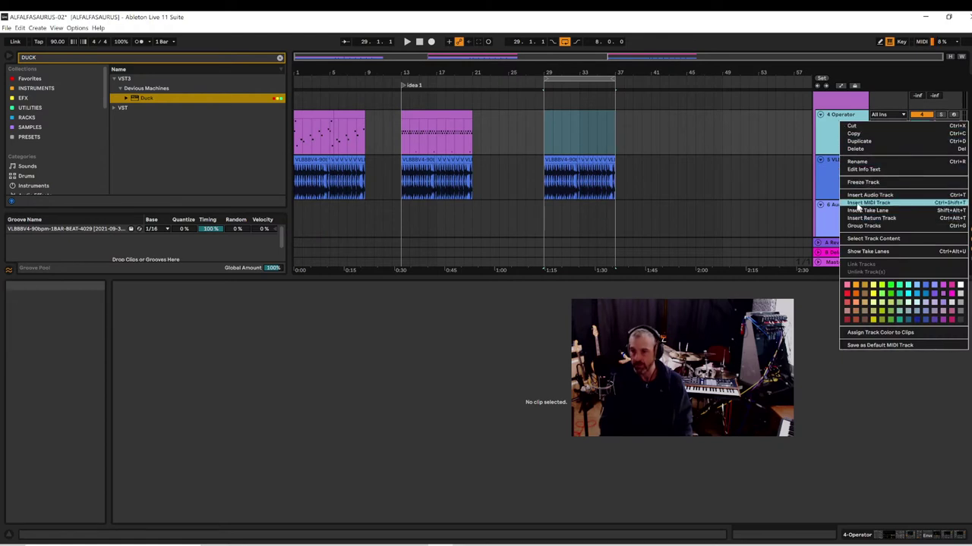
pyautogui.click(829, 142)
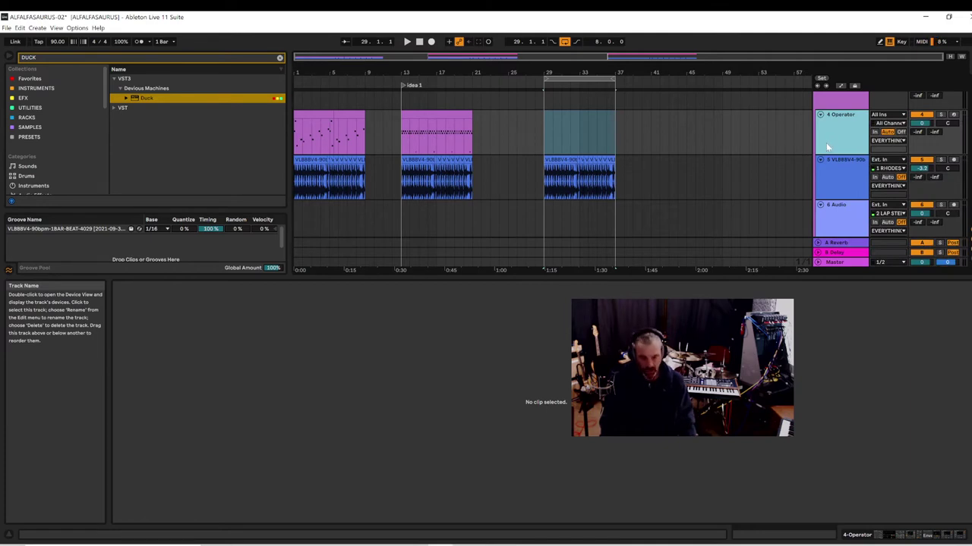
pyautogui.hotkey('ctrl', 'd')
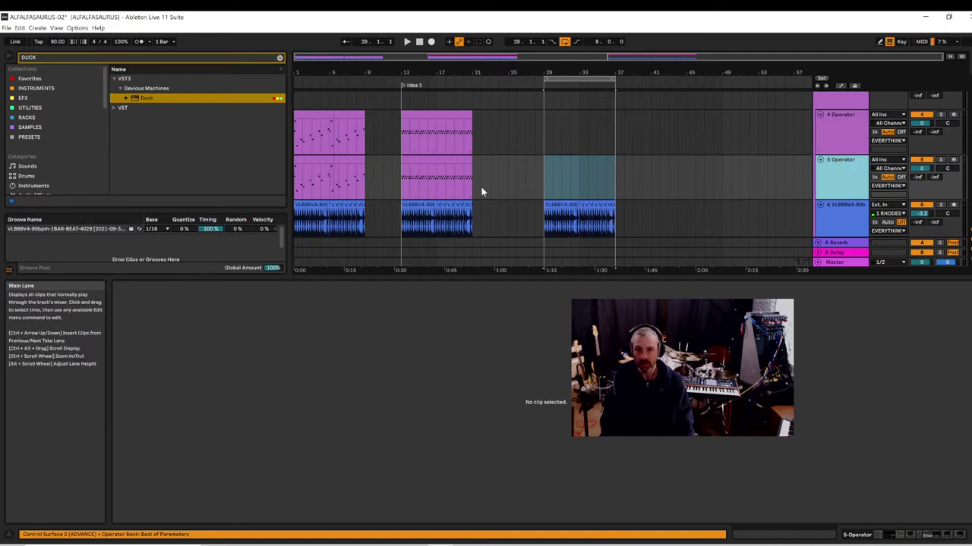
pyautogui.moveTo(479, 188); pyautogui.dragTo(160, 193)
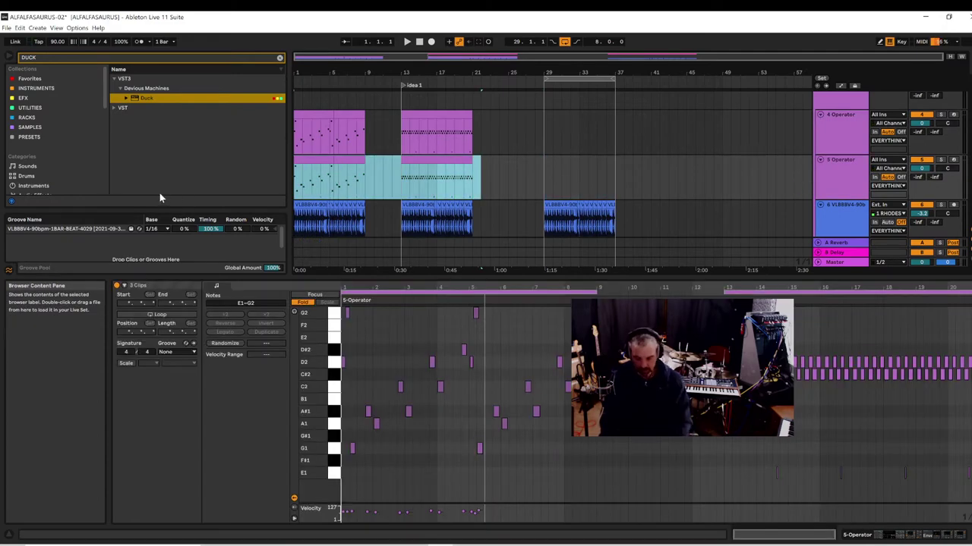
pyautogui.press('Delete')
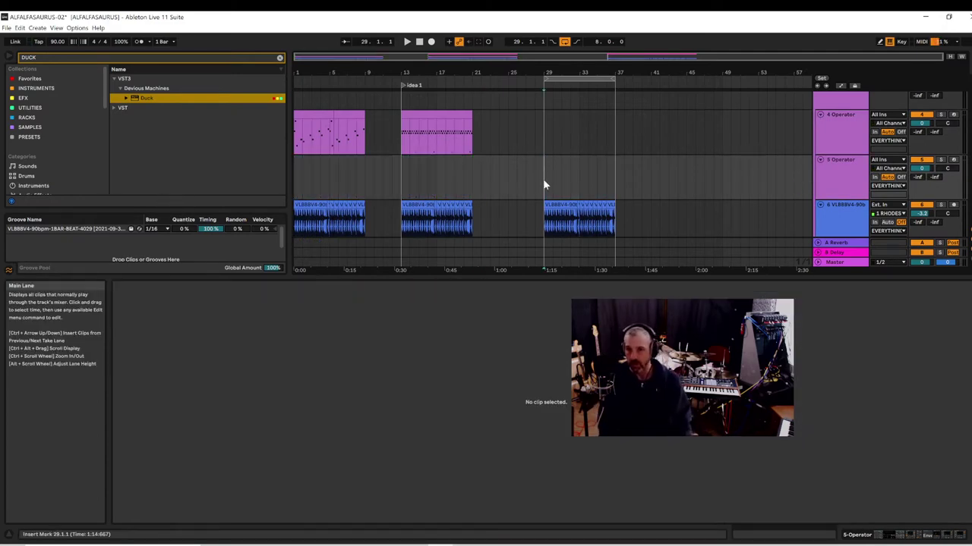
# - Arm the 5 Operator track for recording and show its device chain while auditioning the loop from bar 29
pyautogui.press('space')
pyautogui.click(954, 159)
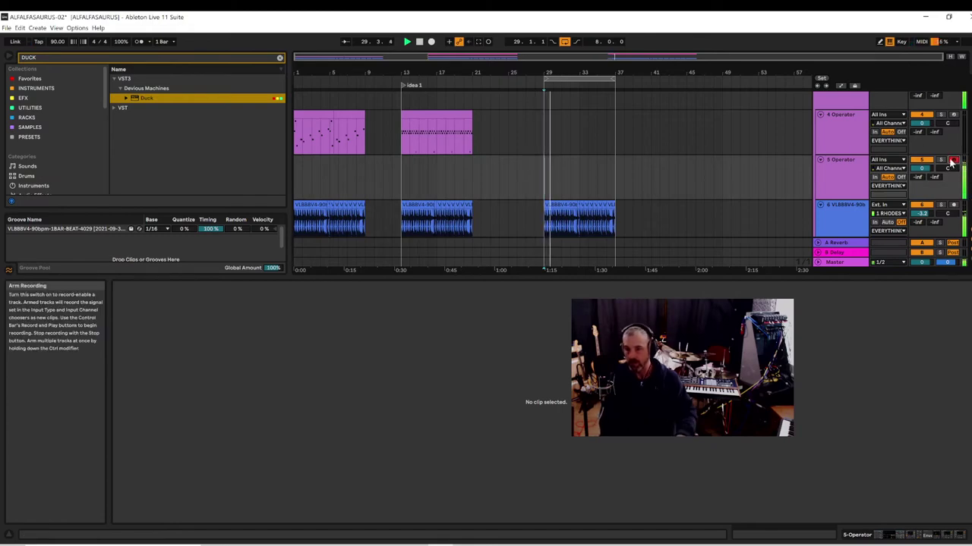
pyautogui.click(849, 168)
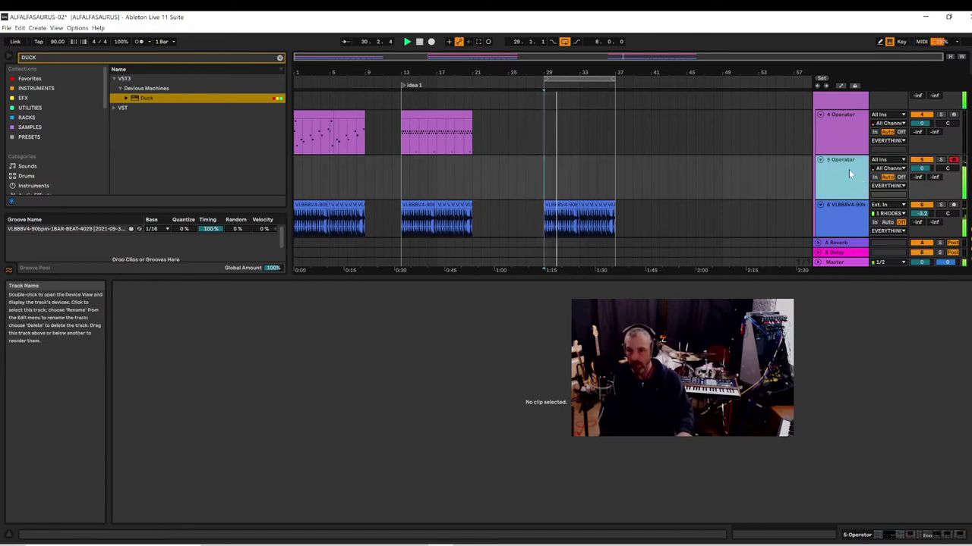
pyautogui.press('space')
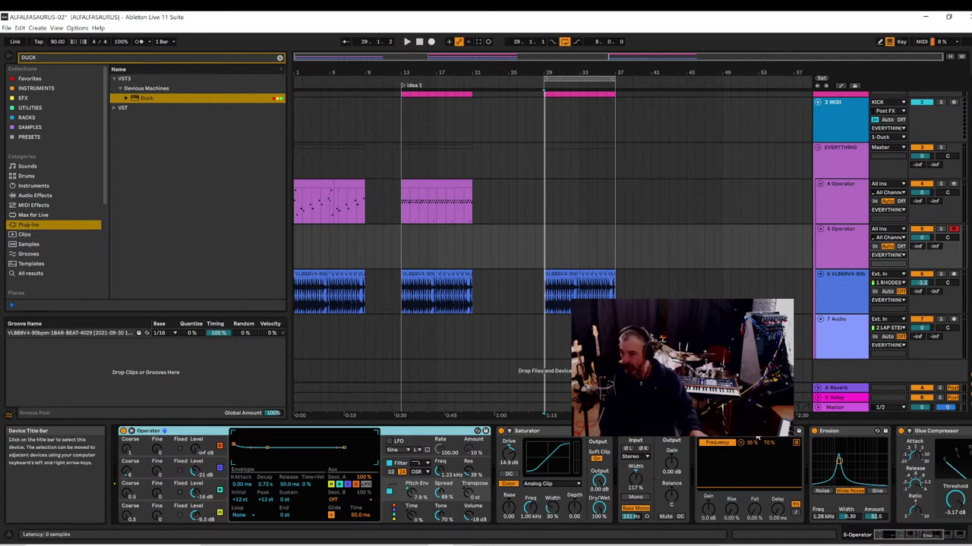
# - Look over the 5 Operator track's device chain from Operator through Erosion to the Glue Compressors and audition the loop
pyautogui.scroll(-5, 621, 518)
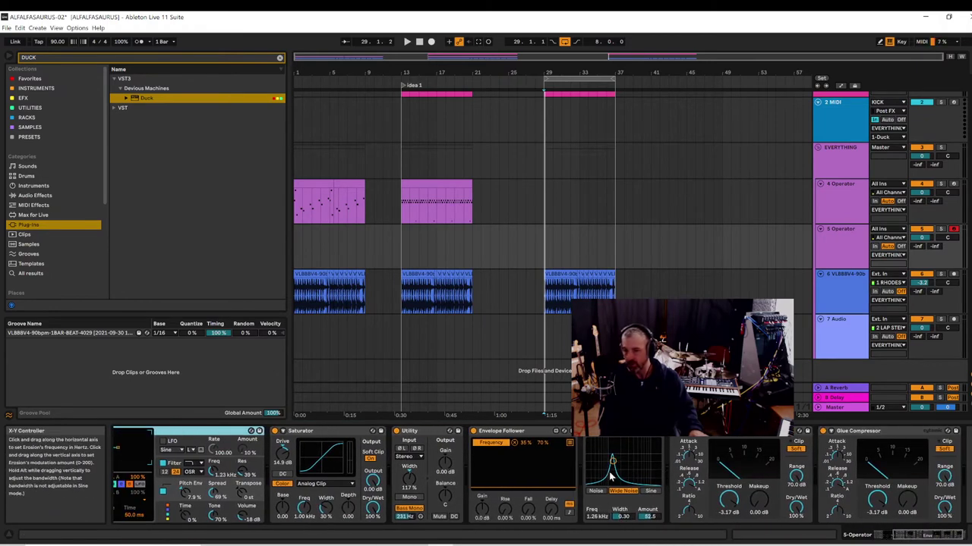
pyautogui.moveTo(605, 465); pyautogui.dragTo(619, 473)
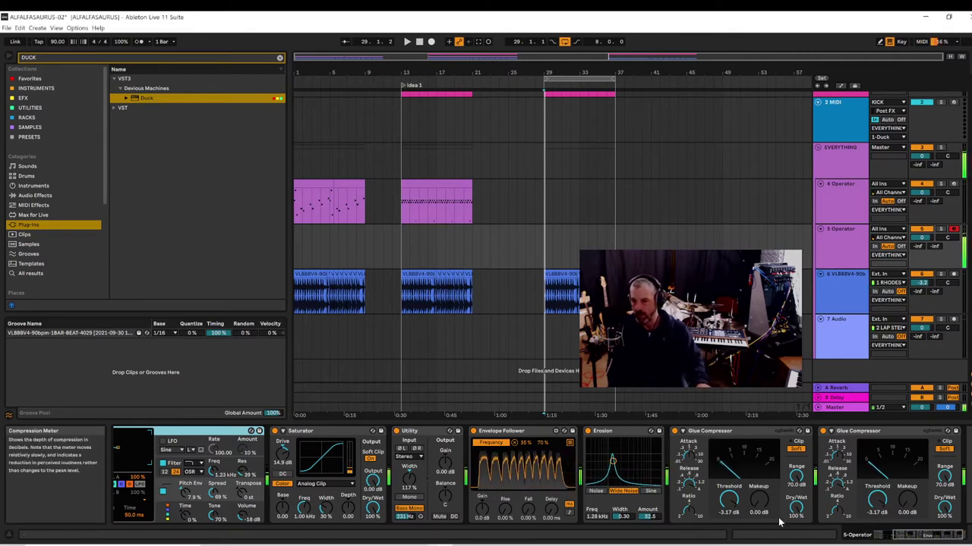
pyautogui.moveTo(913, 535); pyautogui.dragTo(880, 531)
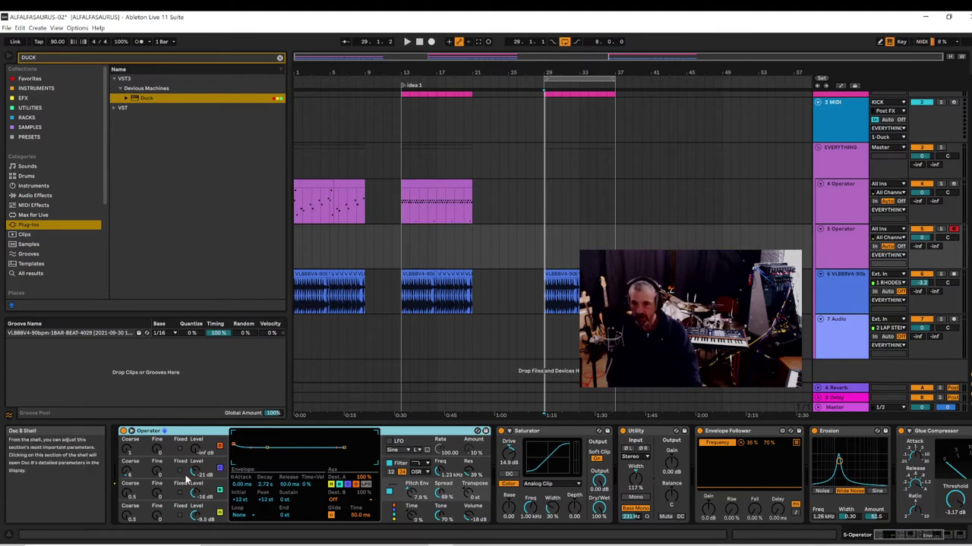
pyautogui.scroll(3, 544, 280)
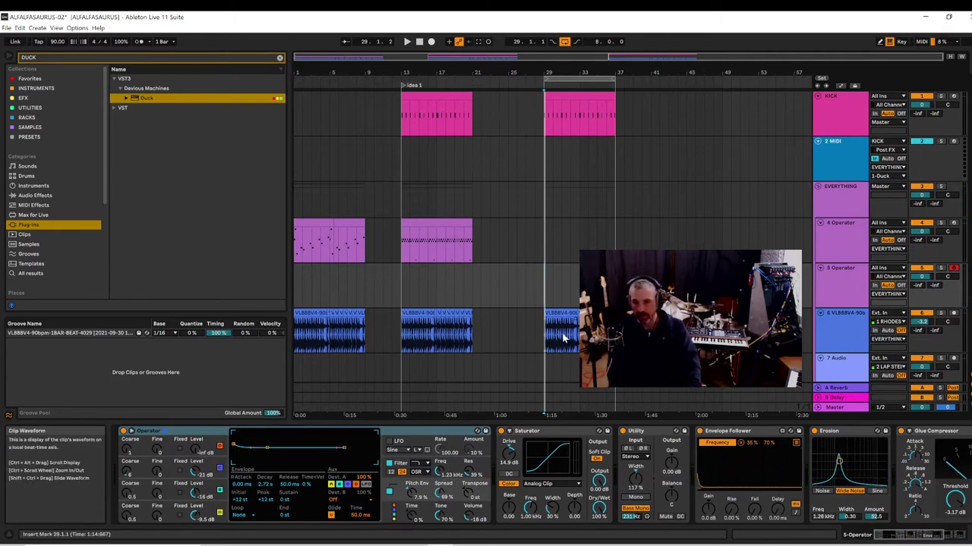
pyautogui.press('space')
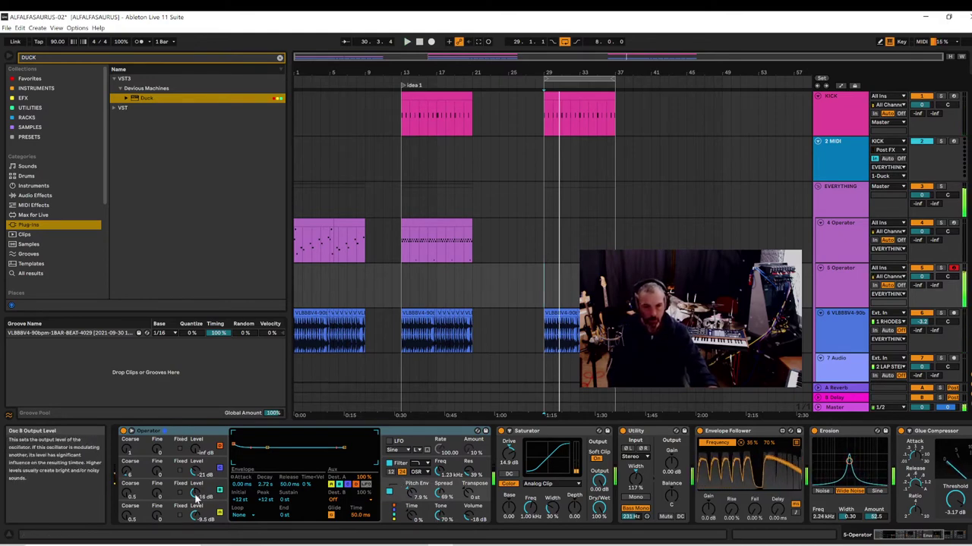
# - Set Operator's oscillator C coarse frequency to 15 and the output levels of oscillators B and C to -19 dB
pyautogui.moveTo(196, 497); pyautogui.dragTo(196, 493)
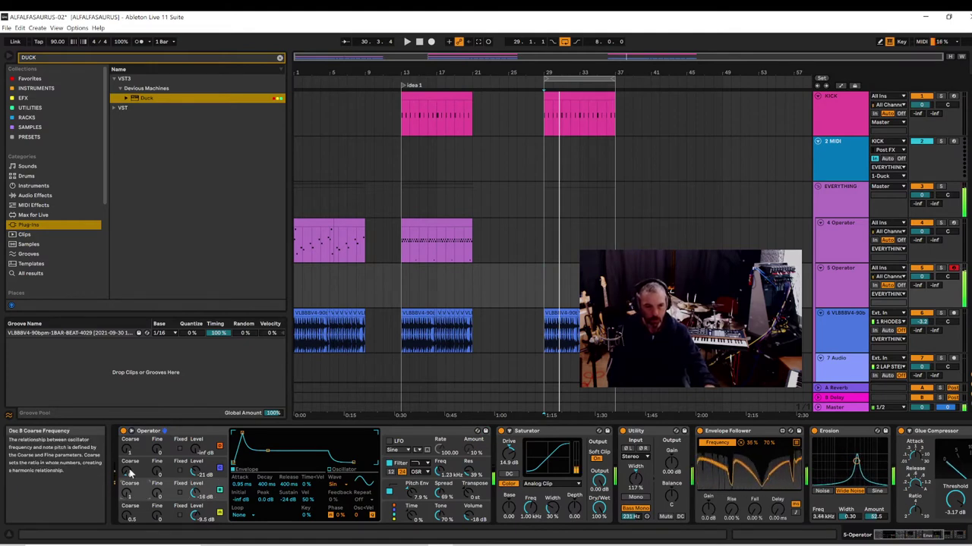
pyautogui.moveTo(131, 472); pyautogui.dragTo(131, 463)
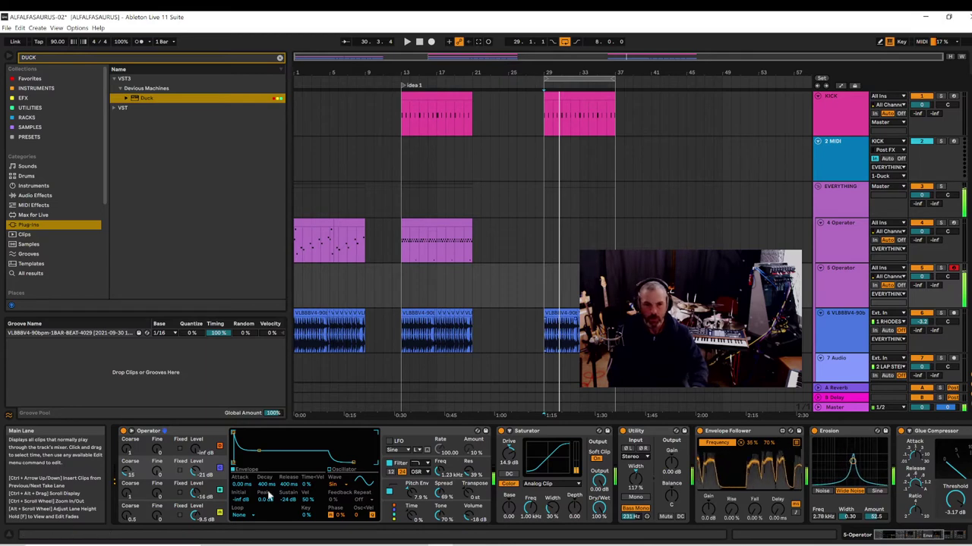
pyautogui.click(195, 493)
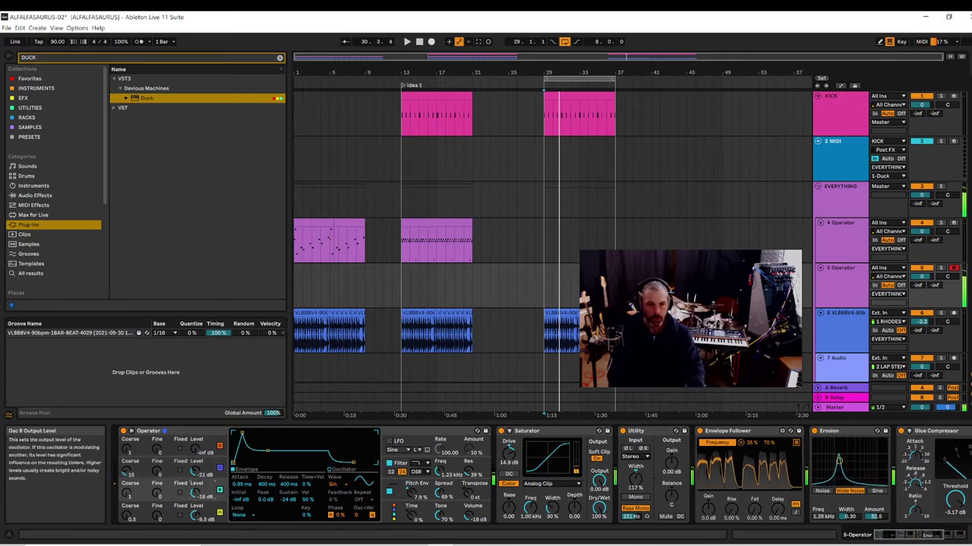
pyautogui.click(199, 474)
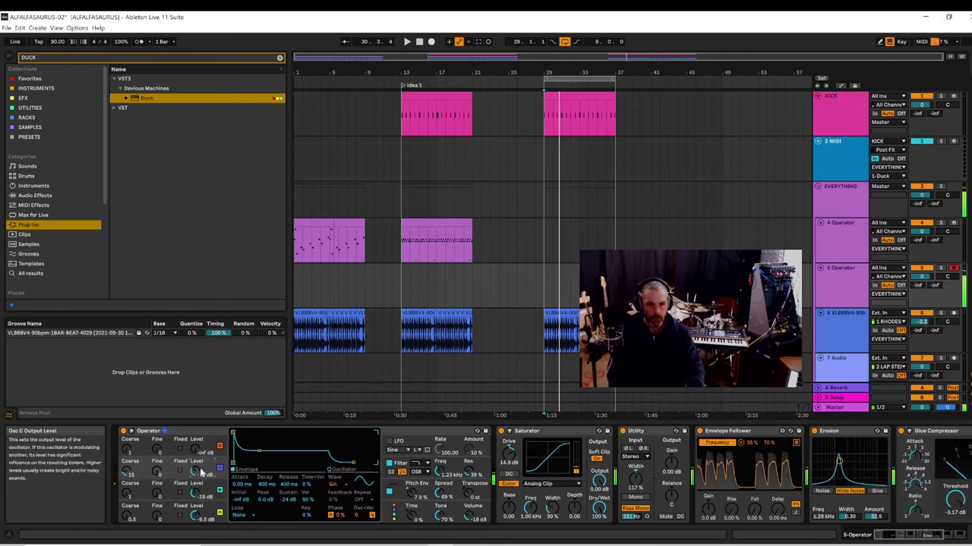
# - Raise oscillator A's envelope to full sustain with a decay of about 4.87 s, and set the pitch envelope amount to -40%
pyautogui.click(221, 508)
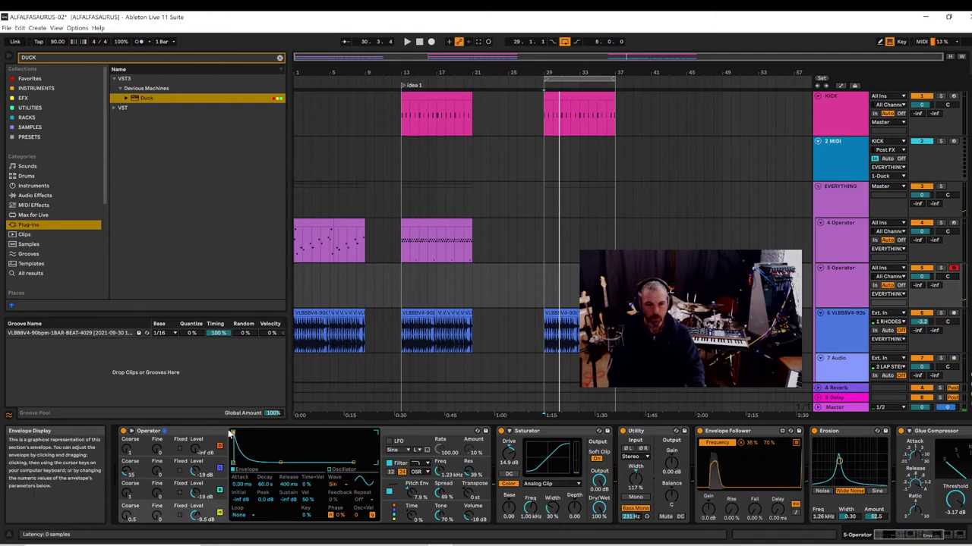
pyautogui.moveTo(278, 451); pyautogui.dragTo(274, 434)
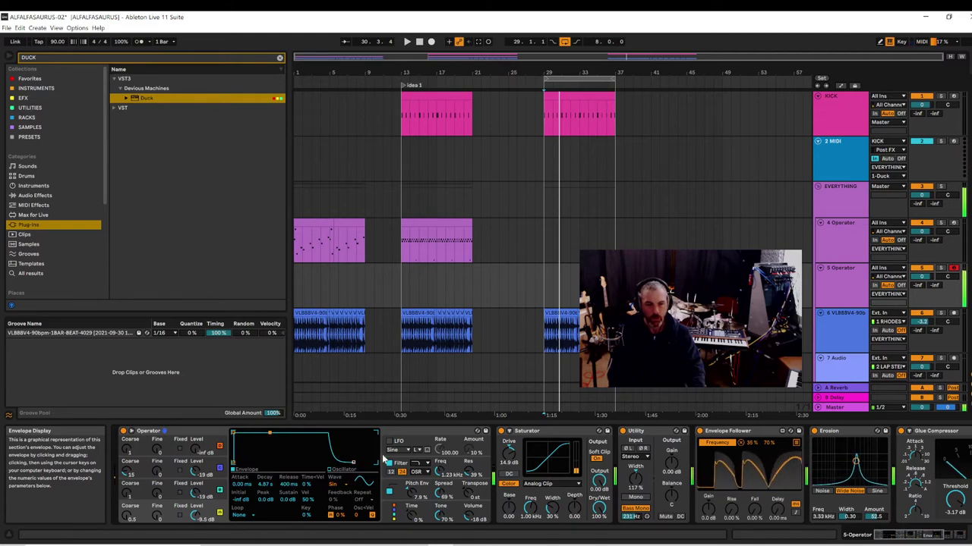
pyautogui.click(414, 491)
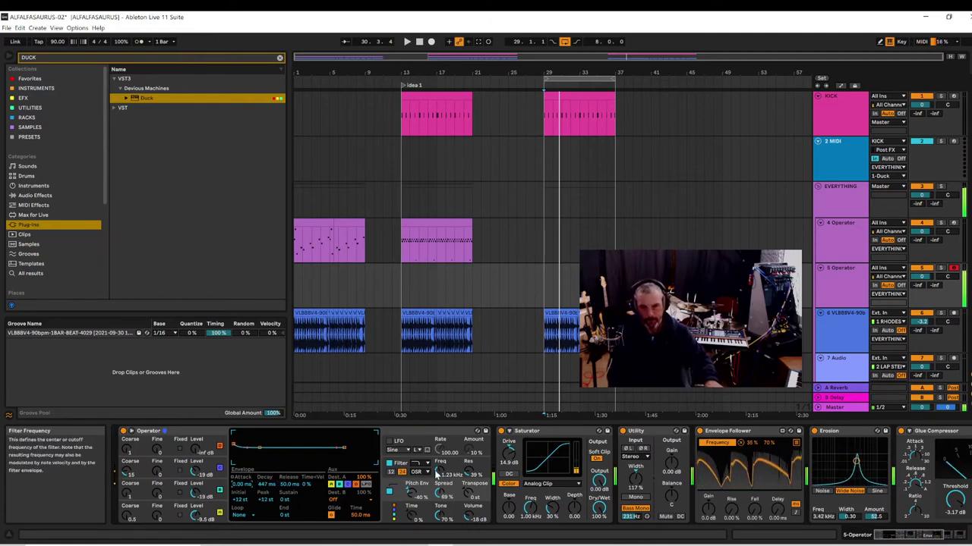
# - Enable Operator's LFO at 47% amount with a synced rate of 1/16, and lower the filter frequency to 269 Hz
pyautogui.click(389, 441)
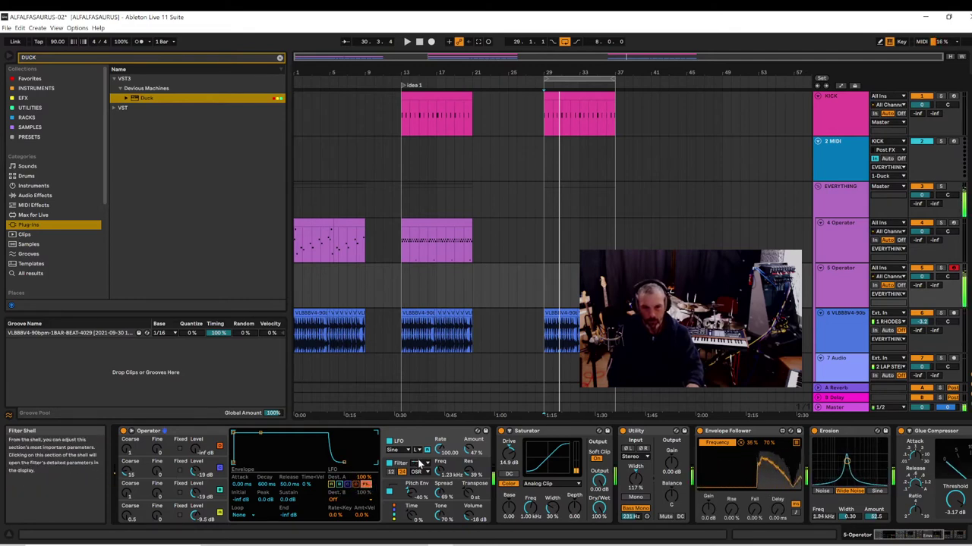
pyautogui.moveTo(442, 475); pyautogui.dragTo(443, 490)
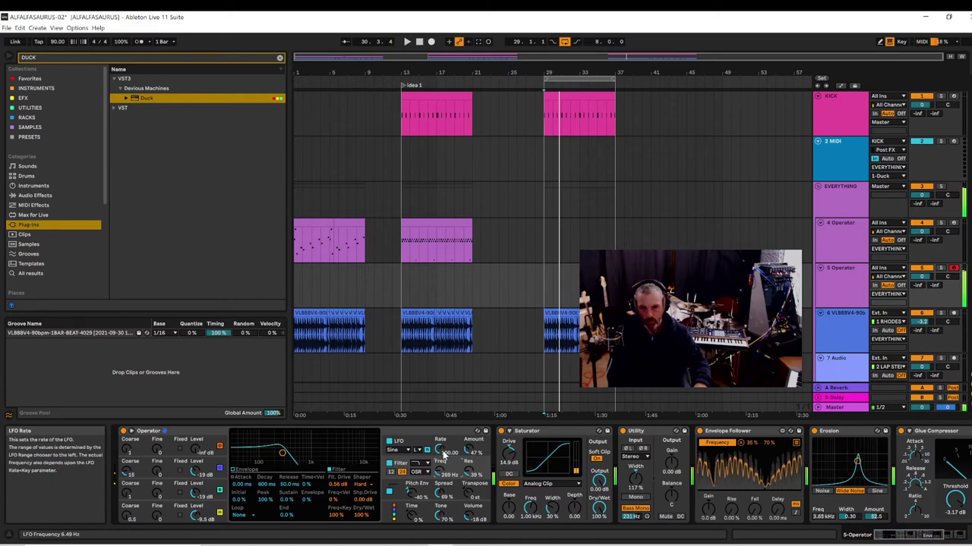
pyautogui.moveTo(436, 454); pyautogui.dragTo(436, 455)
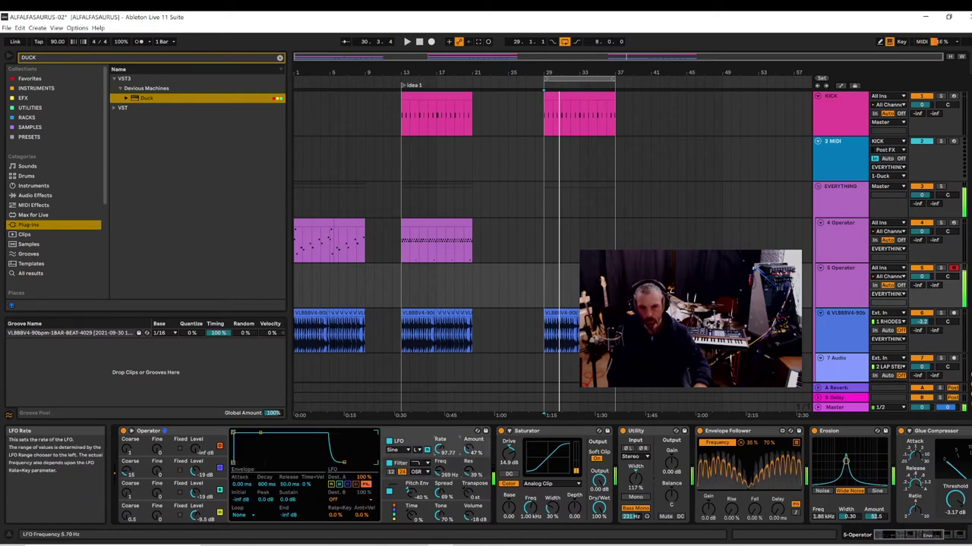
pyautogui.click(394, 452)
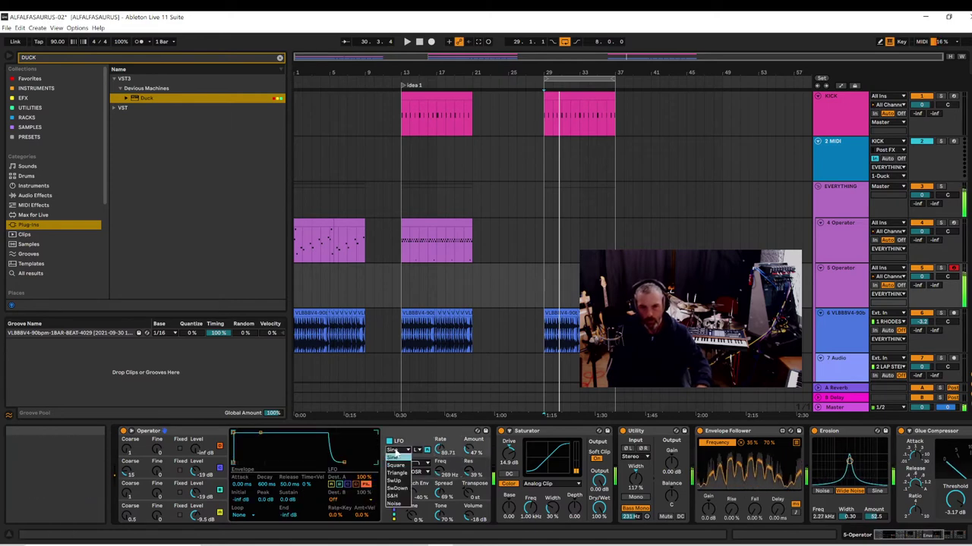
pyautogui.click(416, 443)
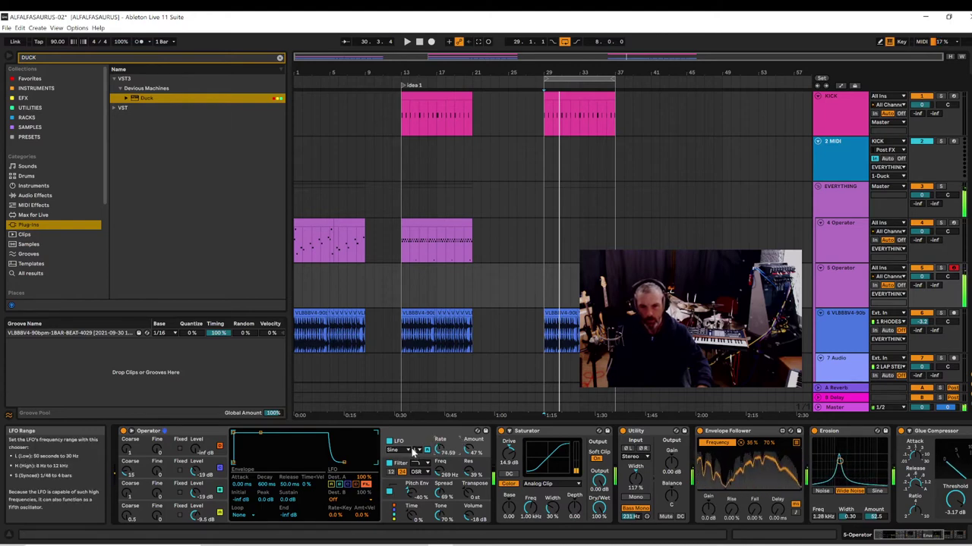
pyautogui.click(416, 451)
pyautogui.click(418, 472)
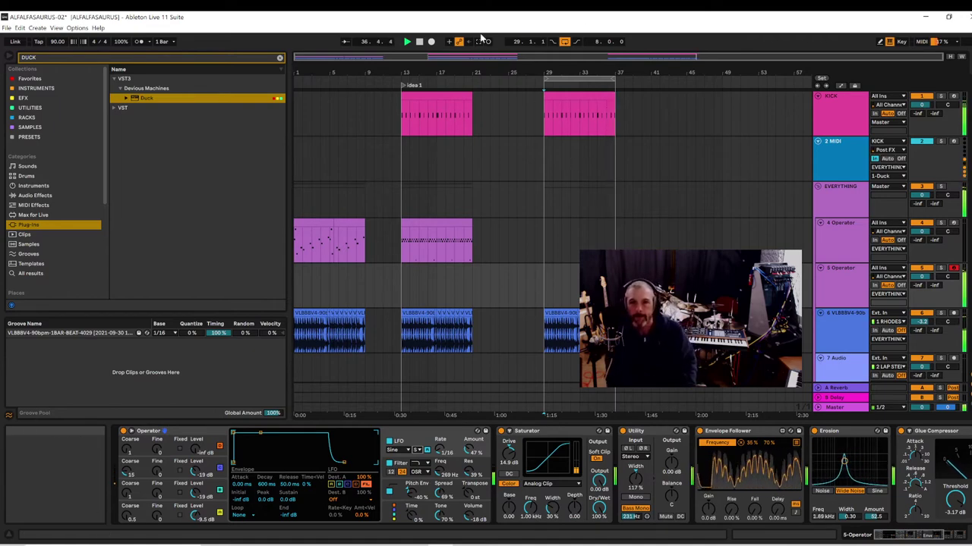
# - Capture the played notes as a MIDI clip on the 5 Operator track, align its start to bar 29 and audition it
pyautogui.press('space')
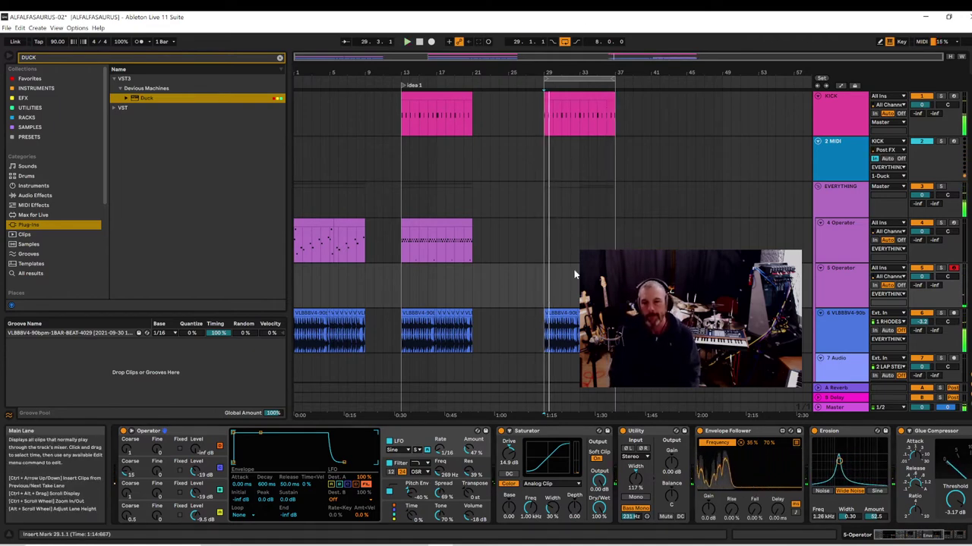
pyautogui.moveTo(632, 268); pyautogui.dragTo(596, 268)
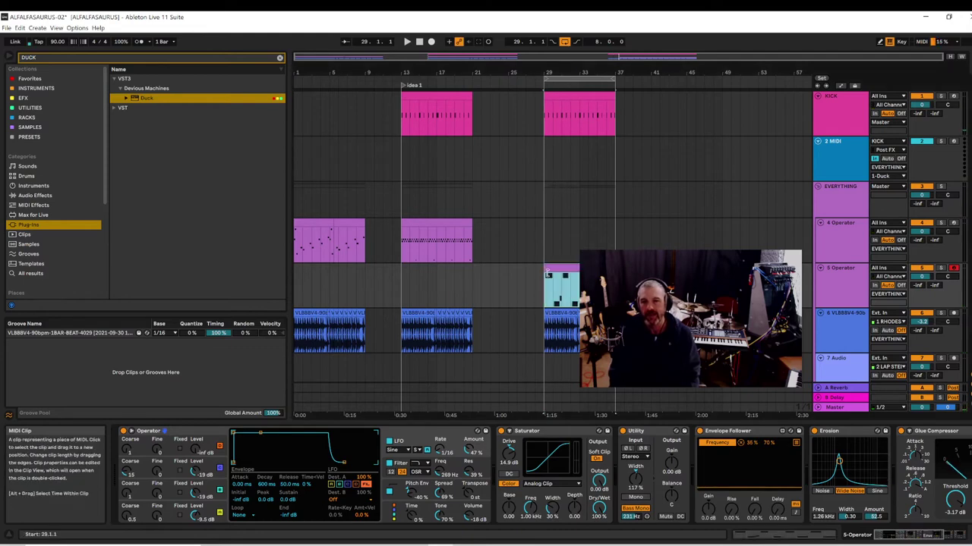
pyautogui.press('space')
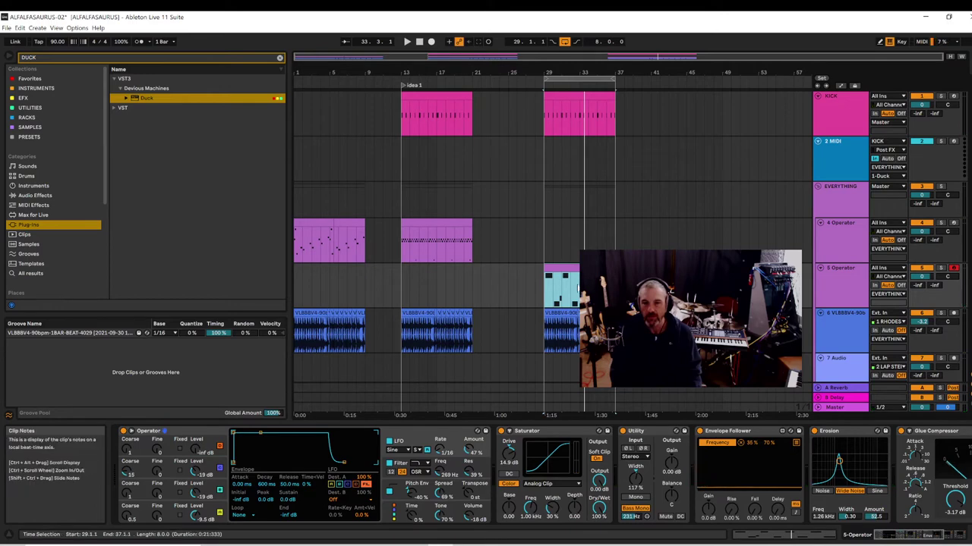
# - Shorten the 5 Operator clip to four bars and duplicate it to bars 33–37, auditioning the result
pyautogui.press('space')
pyautogui.click(566, 267)
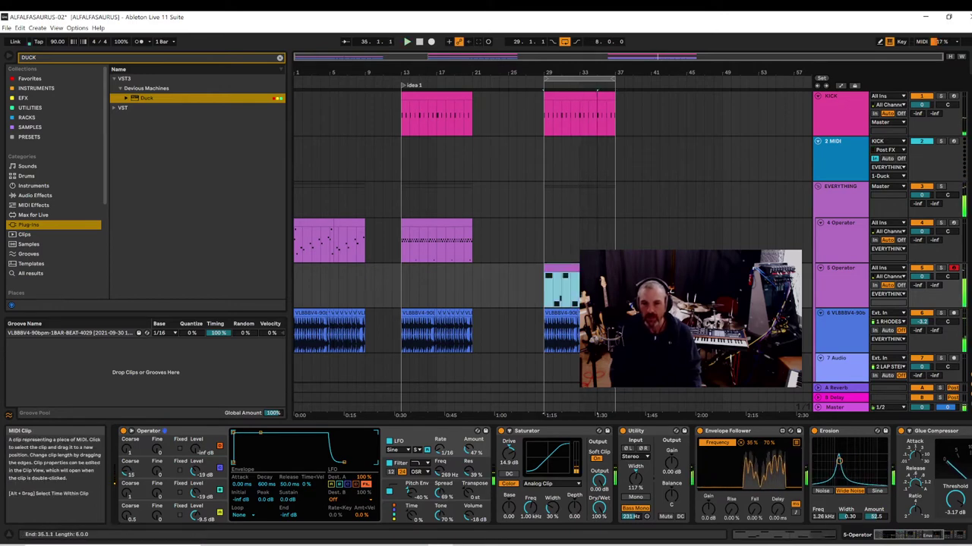
pyautogui.press('space')
pyautogui.moveTo(572, 269); pyautogui.dragTo(608, 271)
pyautogui.press('space')
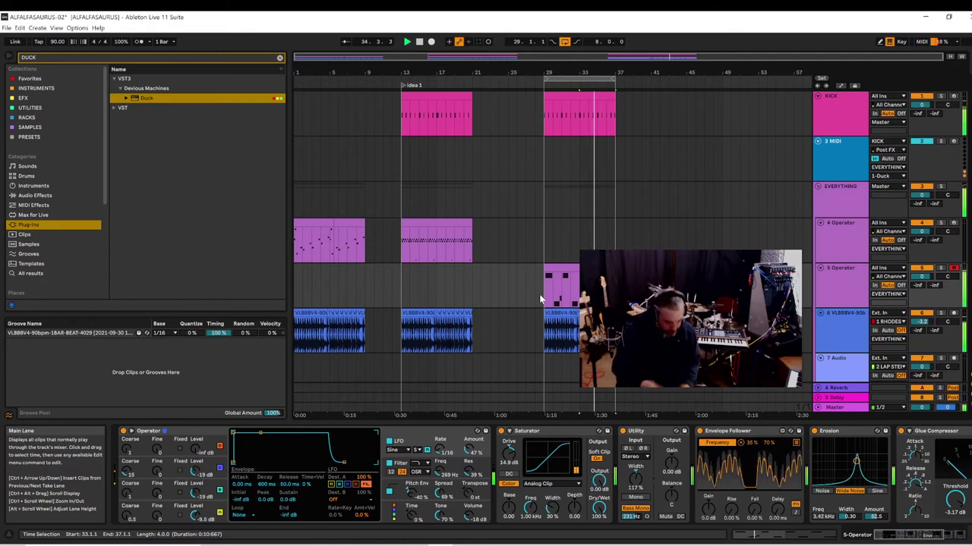
pyautogui.press('space')
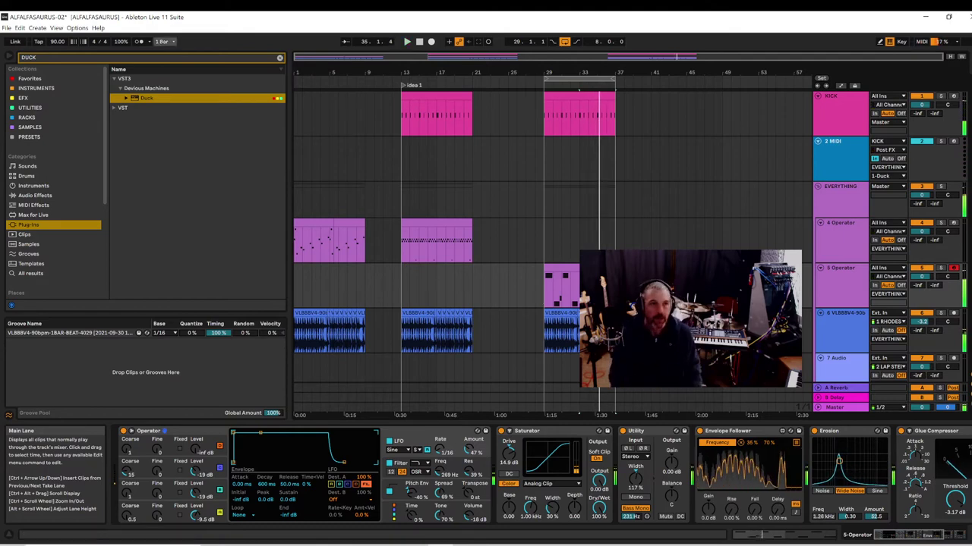
# - Save the Live Set as a new version named ALFALFASAURUS-03
pyautogui.click(7, 28)
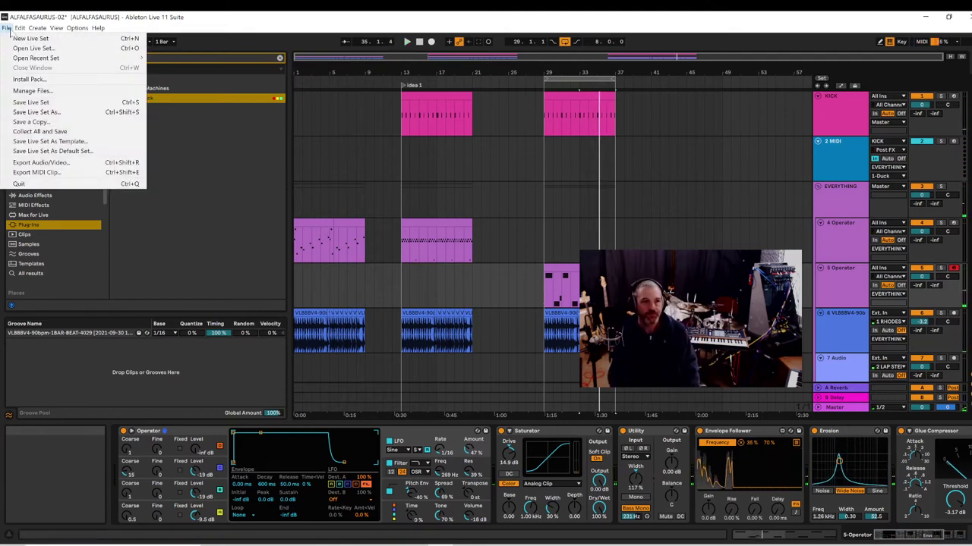
pyautogui.click(30, 108)
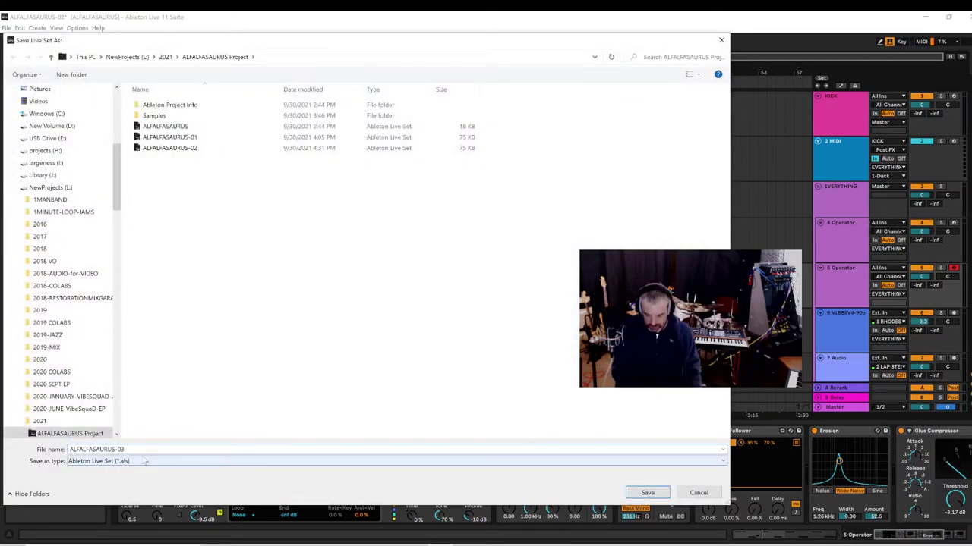
pyautogui.press('Return')
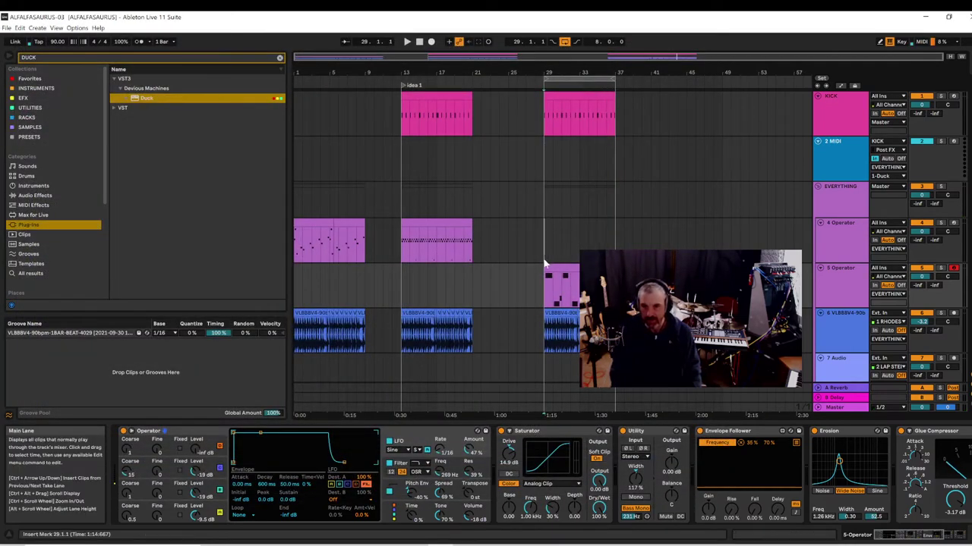
# - Audition the second idea from bar 29 and view the 7 Audio track's empty device chain
pyautogui.click(529, 258)
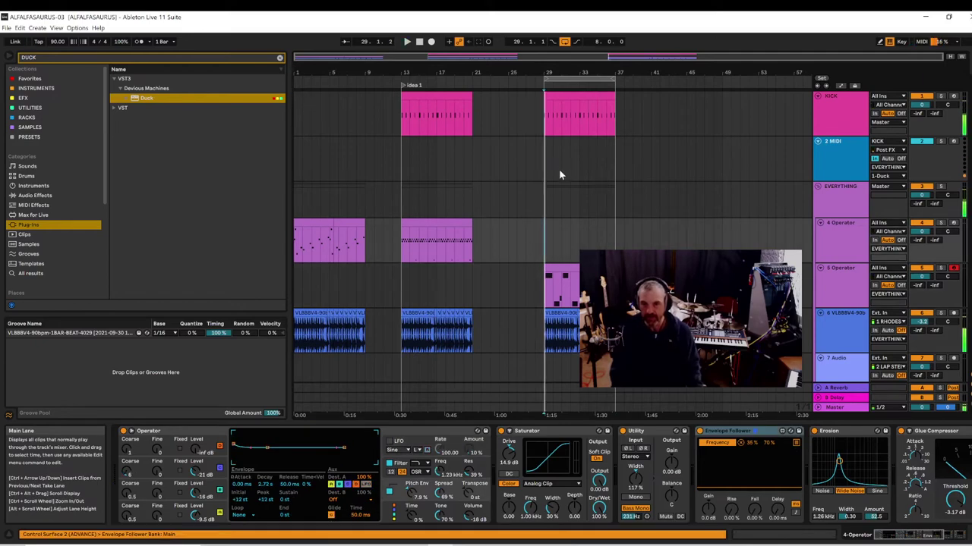
pyautogui.scroll(-1, 558, 168)
pyautogui.scroll(-3, 559, 168)
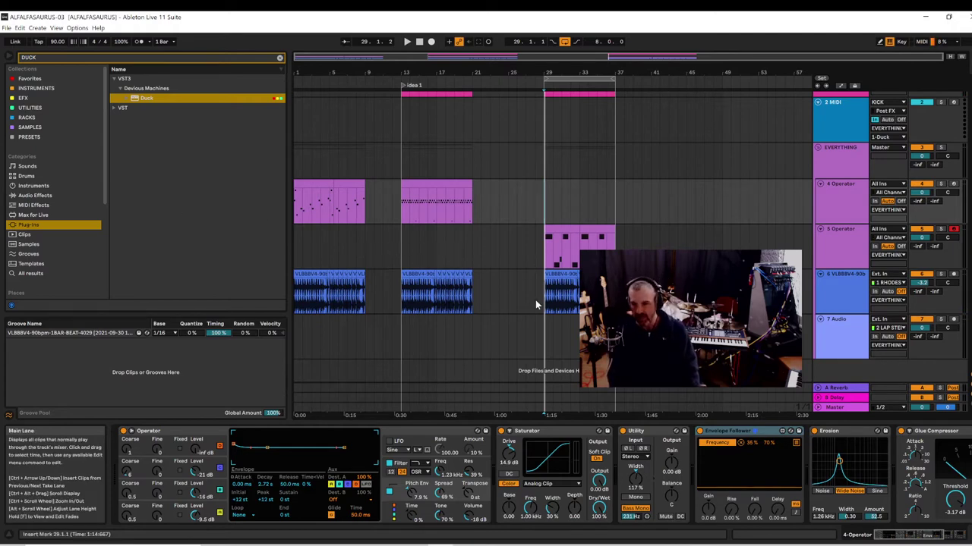
pyautogui.click(836, 333)
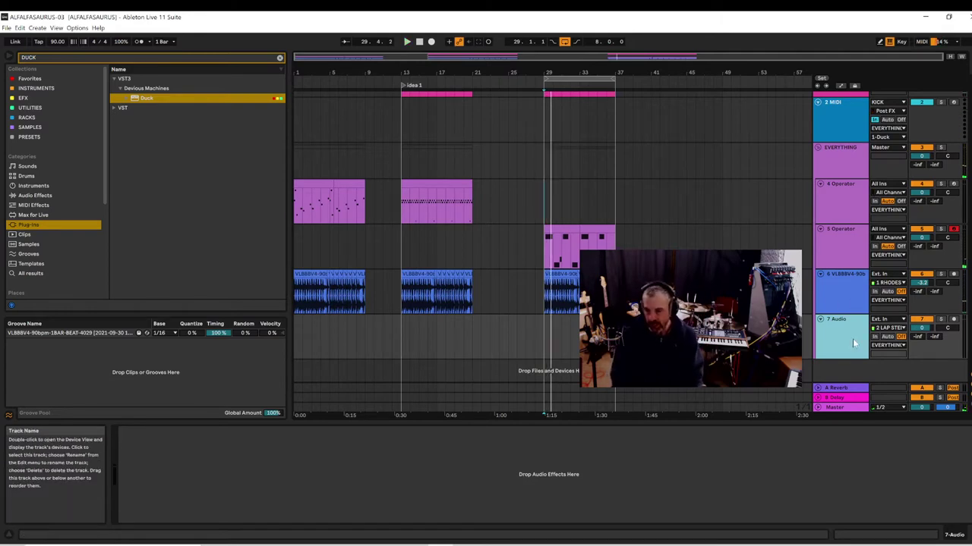
# - Collect and save the Live Set with files from elsewhere, other Projects, User Library and Factory Packs copied in, and start playback
pyautogui.click(6, 28)
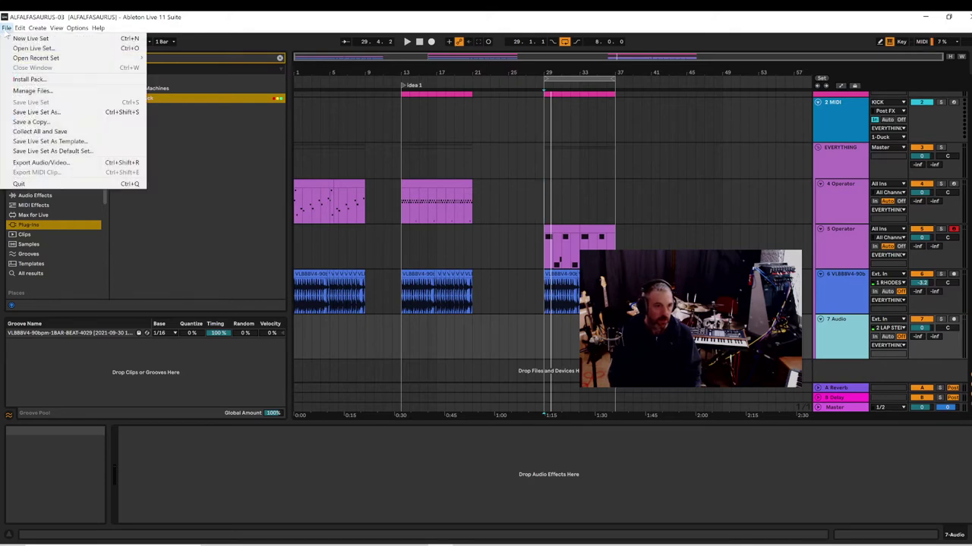
pyautogui.click(34, 131)
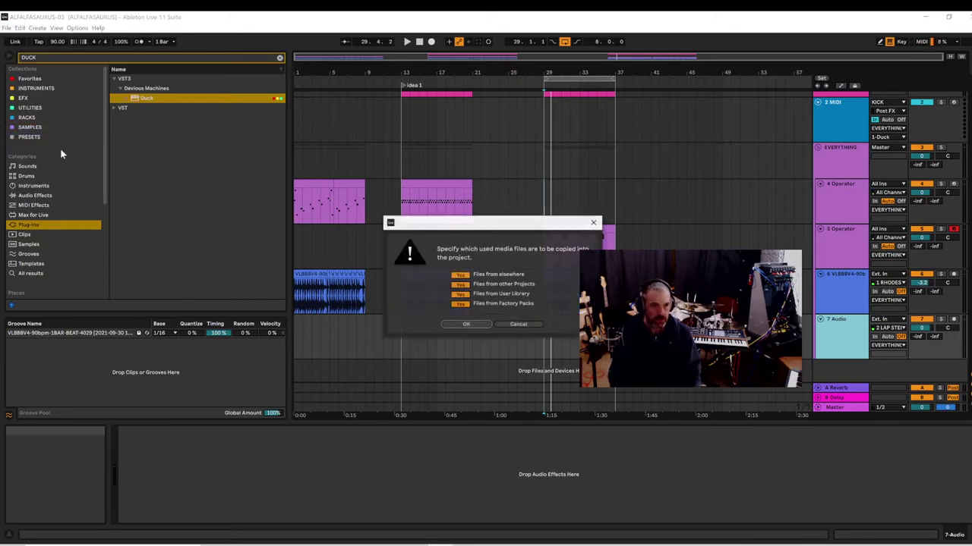
pyautogui.click(459, 324)
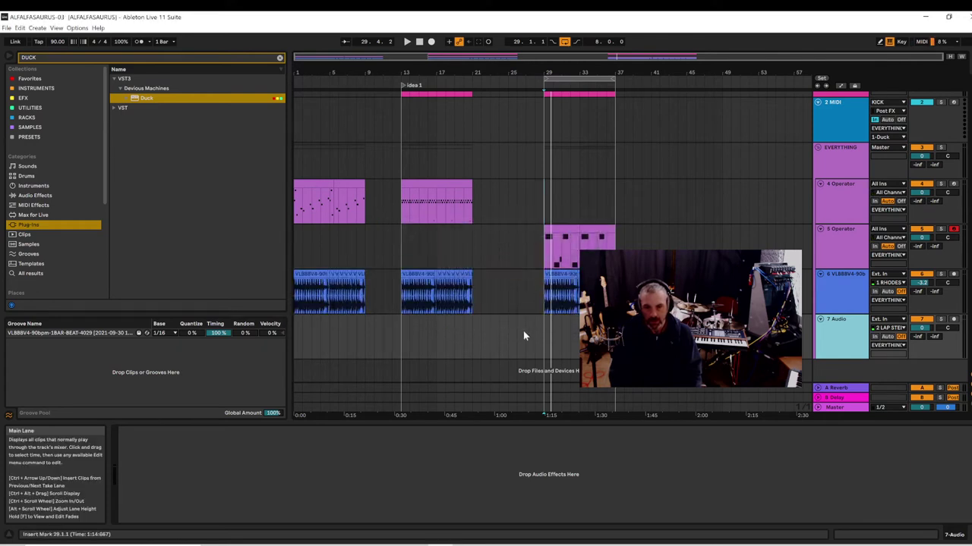
pyautogui.press('space')
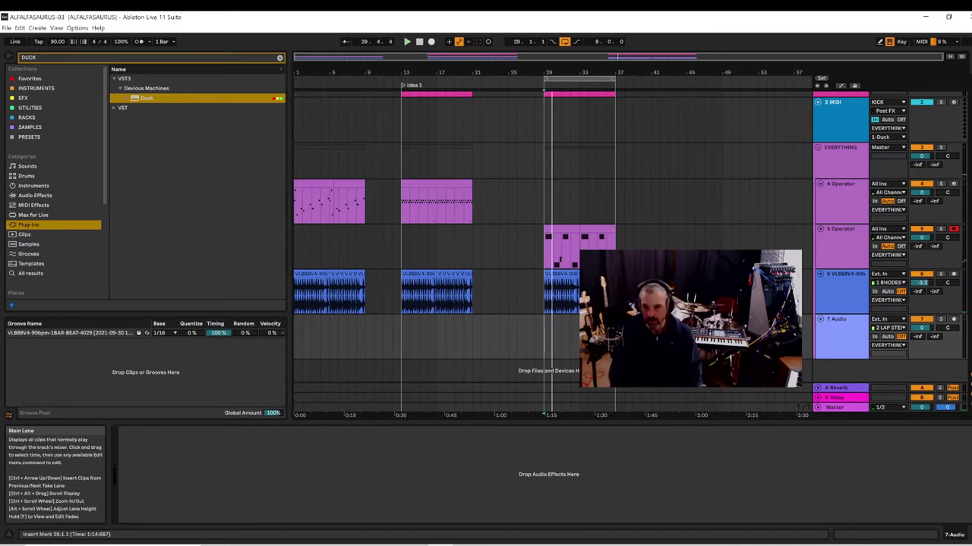
pyautogui.click(30, 79)
pyautogui.click(122, 90)
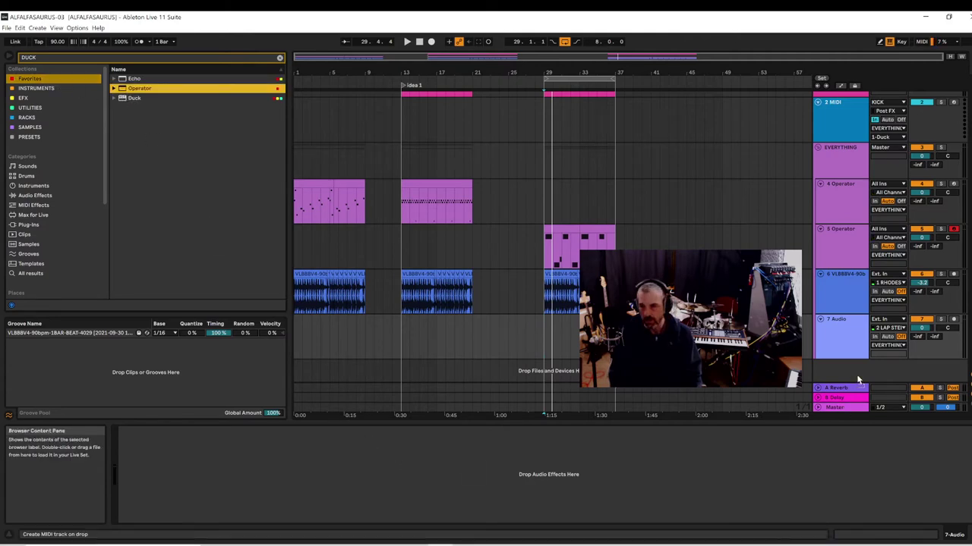
pyautogui.moveTo(858, 379); pyautogui.dragTo(857, 378)
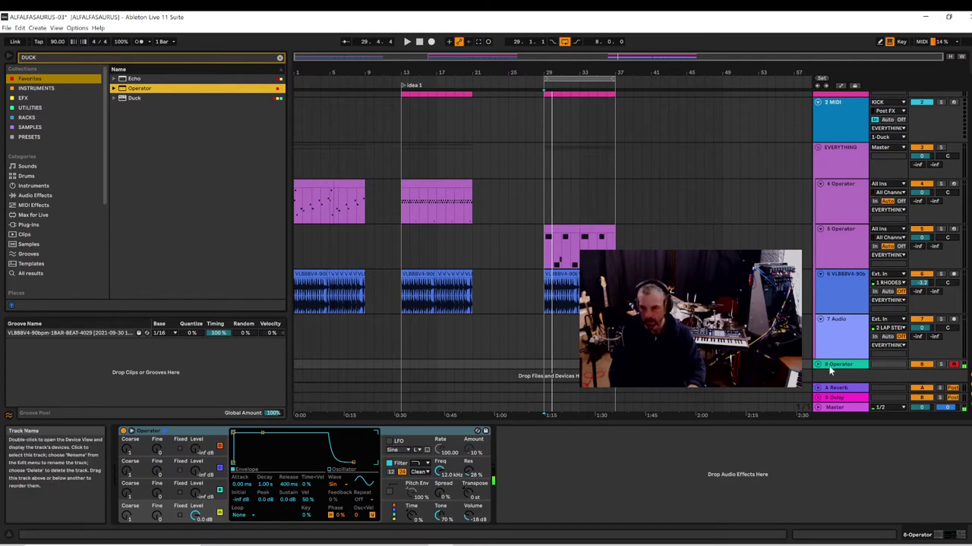
pyautogui.press('Delete')
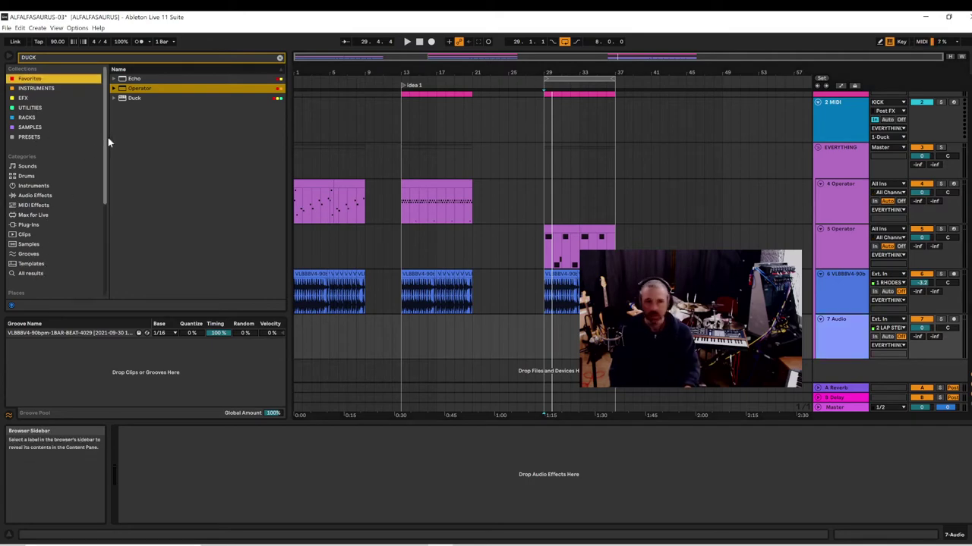
# - Clear the browser search, expand the -1-SPLICE-RANDOM folder in Samples n Loops MEGA and sort its contents by newest modification date
pyautogui.moveTo(108, 138); pyautogui.dragTo(103, 296)
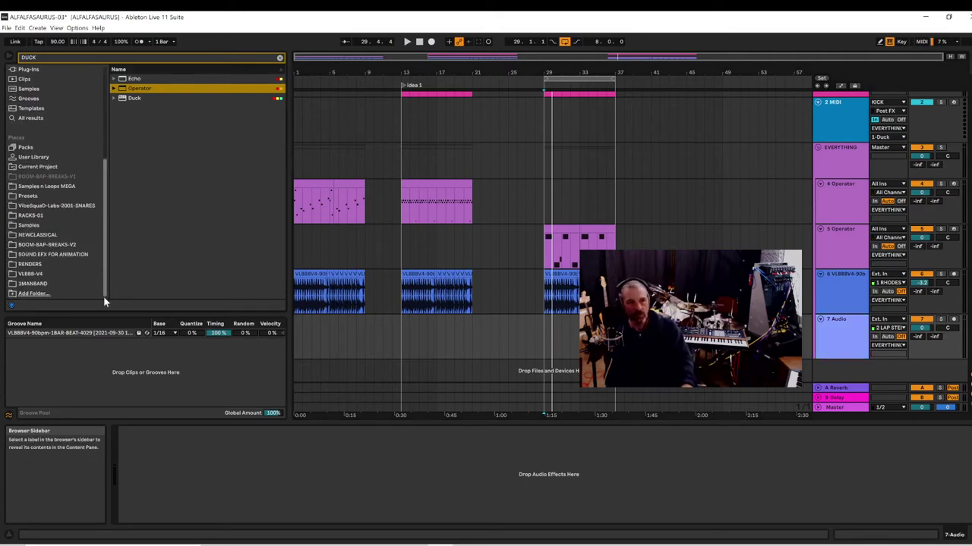
pyautogui.click(38, 186)
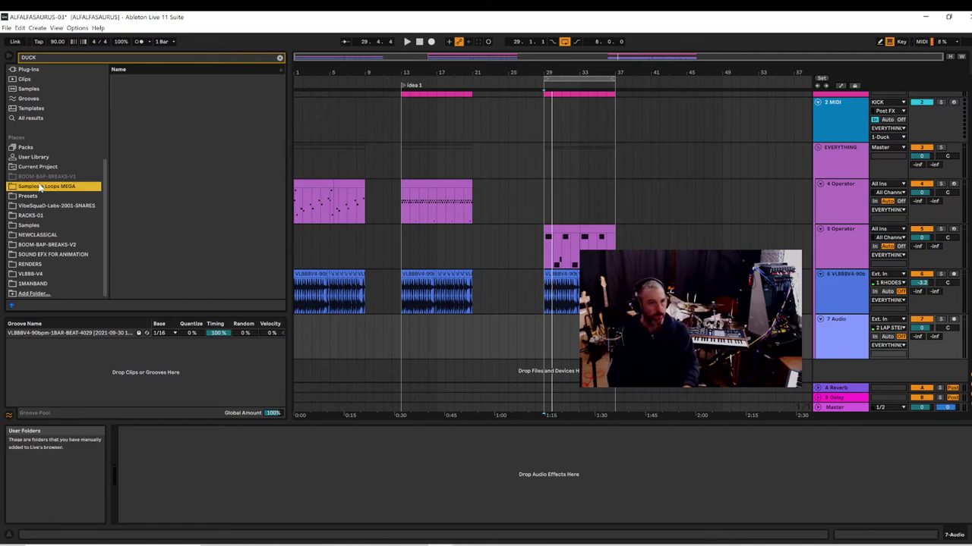
pyautogui.click(279, 59)
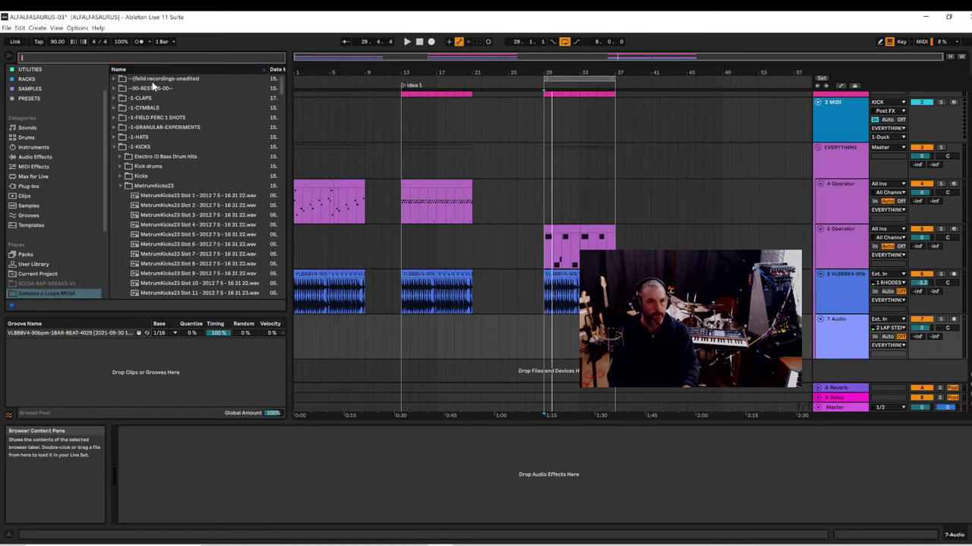
pyautogui.click(115, 145)
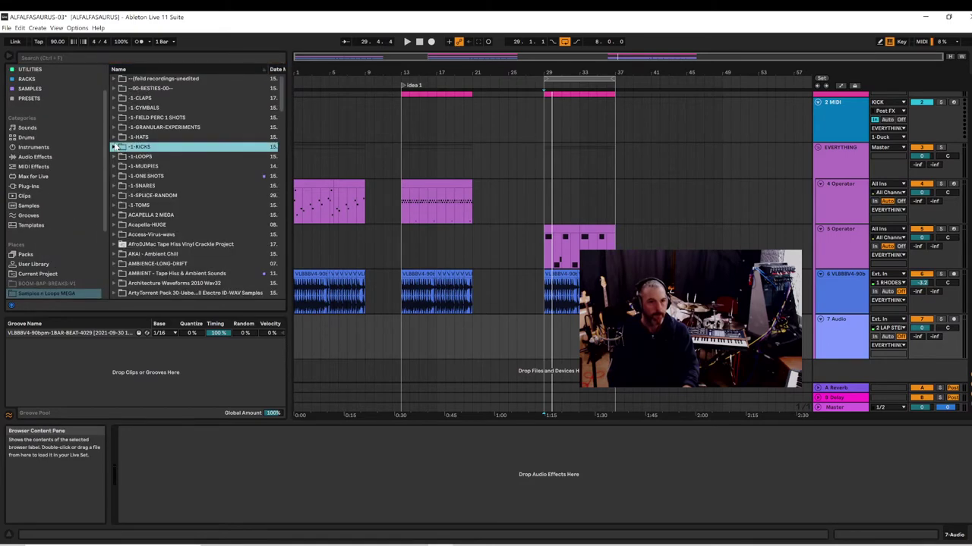
pyautogui.click(115, 196)
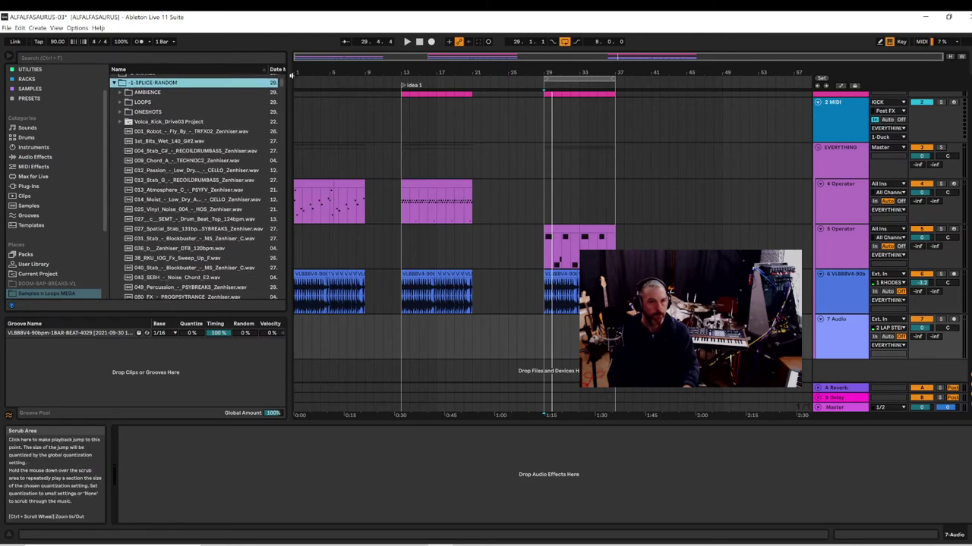
pyautogui.moveTo(290, 76); pyautogui.dragTo(340, 79)
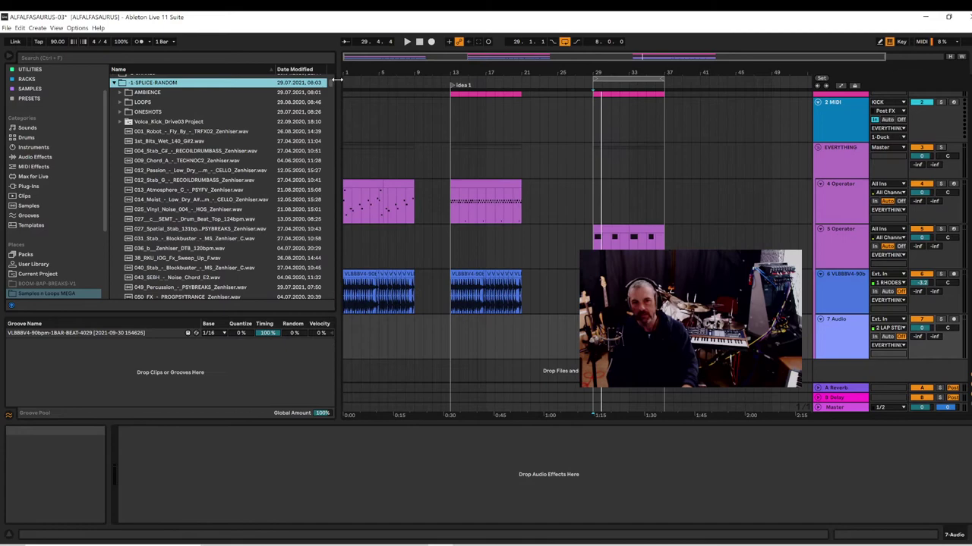
pyautogui.click(296, 69)
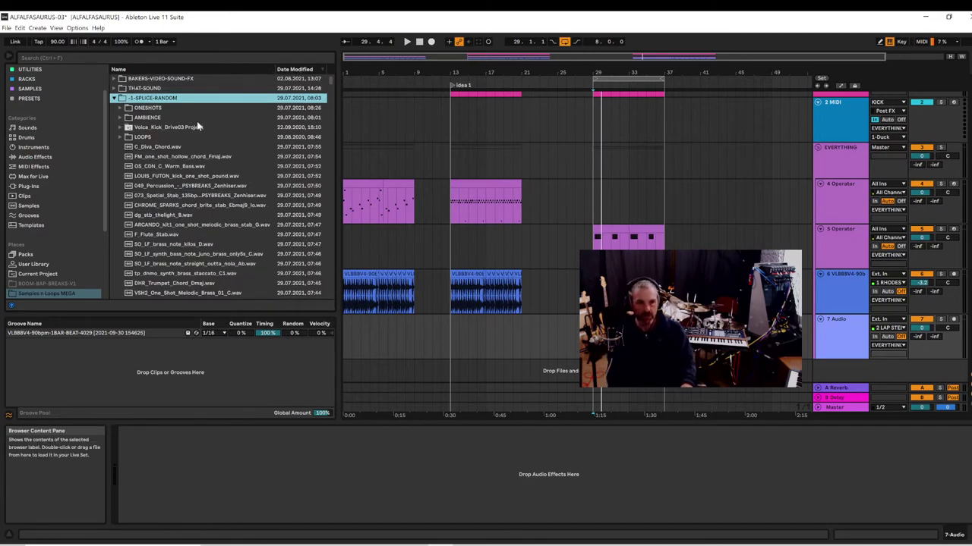
# - Audition the chord, bass, stab and brass one-shots in -1-SPLICE-RANDOM, through to PMAL_Bassline_sound_C_trumpet.wav
pyautogui.click(162, 147)
pyautogui.click(156, 167)
pyautogui.click(156, 156)
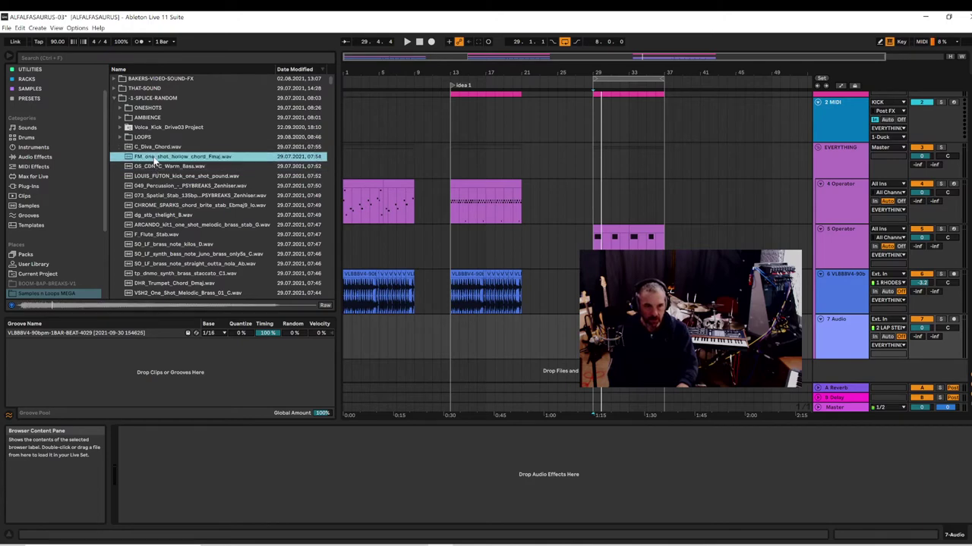
pyautogui.click(155, 176)
pyautogui.click(155, 186)
pyautogui.click(154, 206)
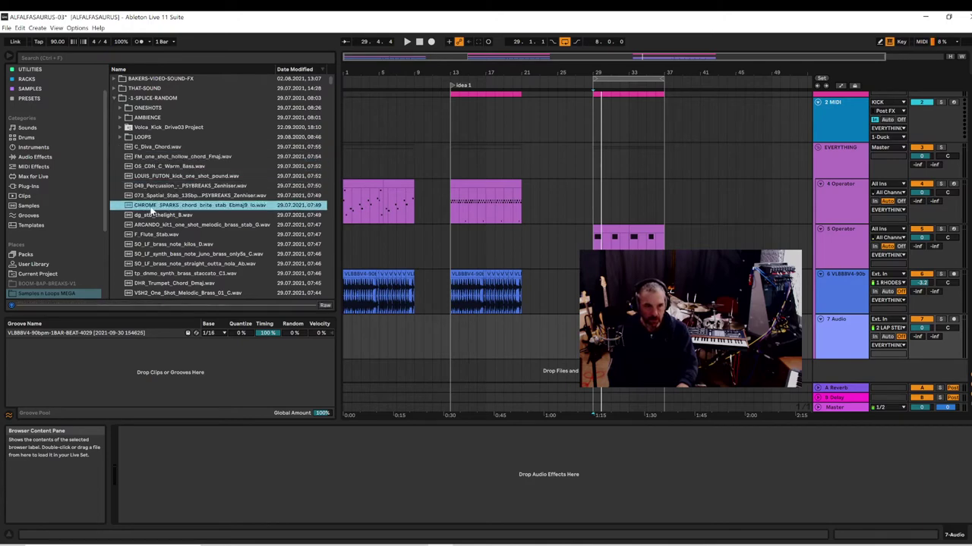
pyautogui.click(155, 215)
pyautogui.click(154, 226)
pyautogui.click(152, 235)
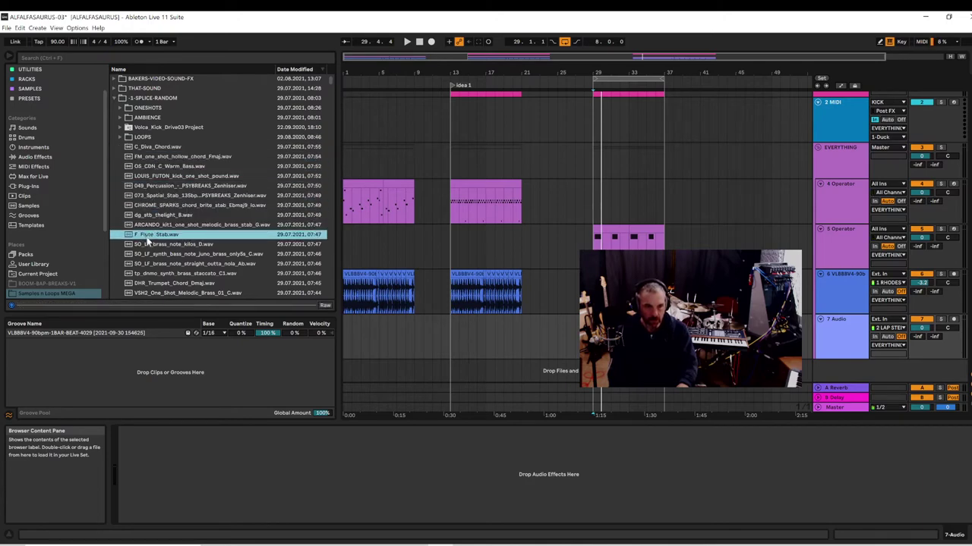
pyautogui.click(151, 242)
pyautogui.click(153, 253)
pyautogui.click(152, 262)
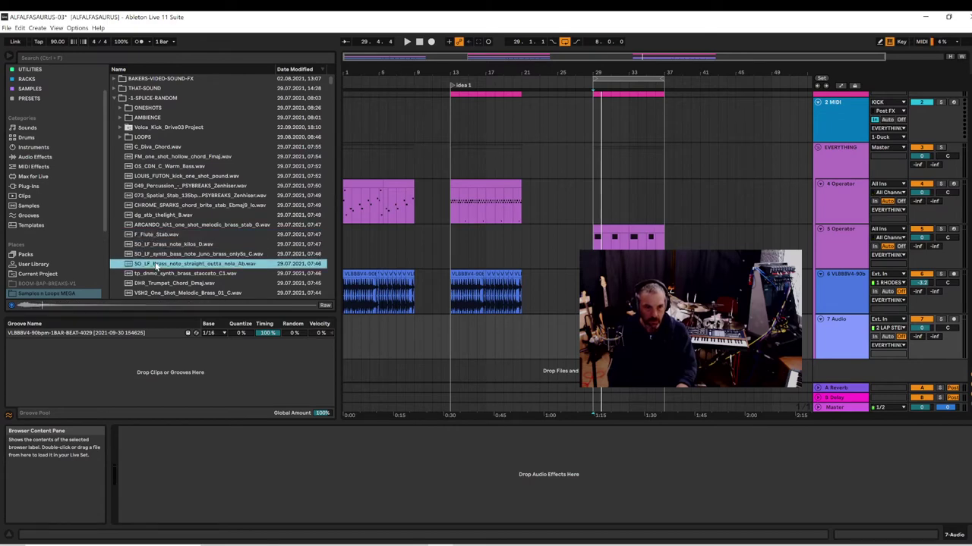
pyautogui.scroll(-2, 152, 260)
pyautogui.click(152, 253)
pyautogui.scroll(-3, 154, 254)
pyautogui.click(156, 251)
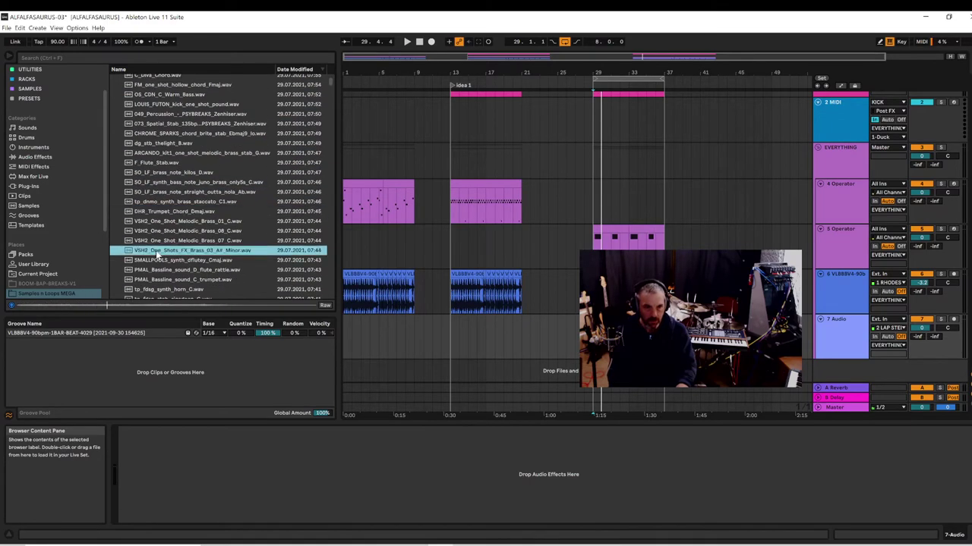
pyautogui.scroll(-3, 155, 250)
pyautogui.click(159, 240)
pyautogui.click(158, 249)
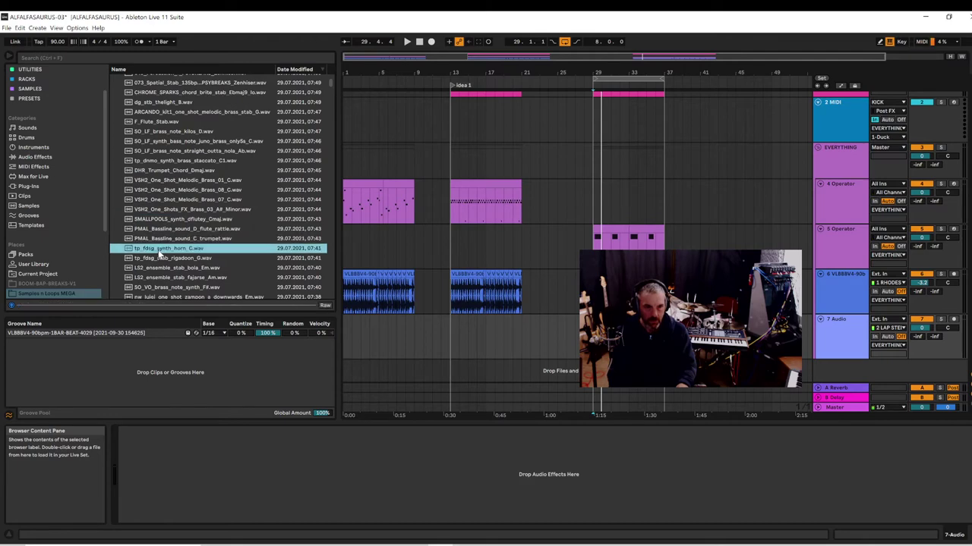
pyautogui.click(156, 239)
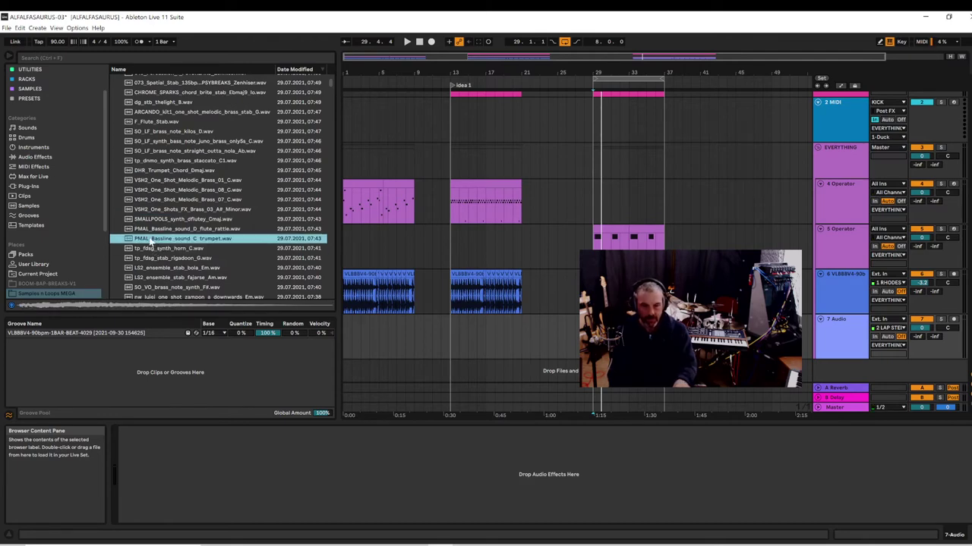
# - Load PMAL_Bassline_sound_C_trumpet.wav onto a new MIDI track and convert its Simpler to Sampler
pyautogui.rightClick(842, 368)
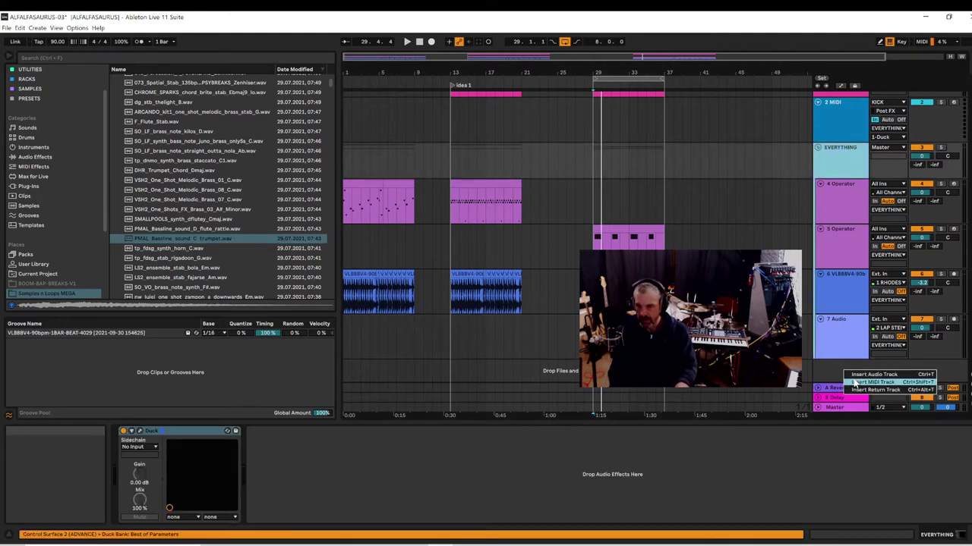
pyautogui.click(853, 383)
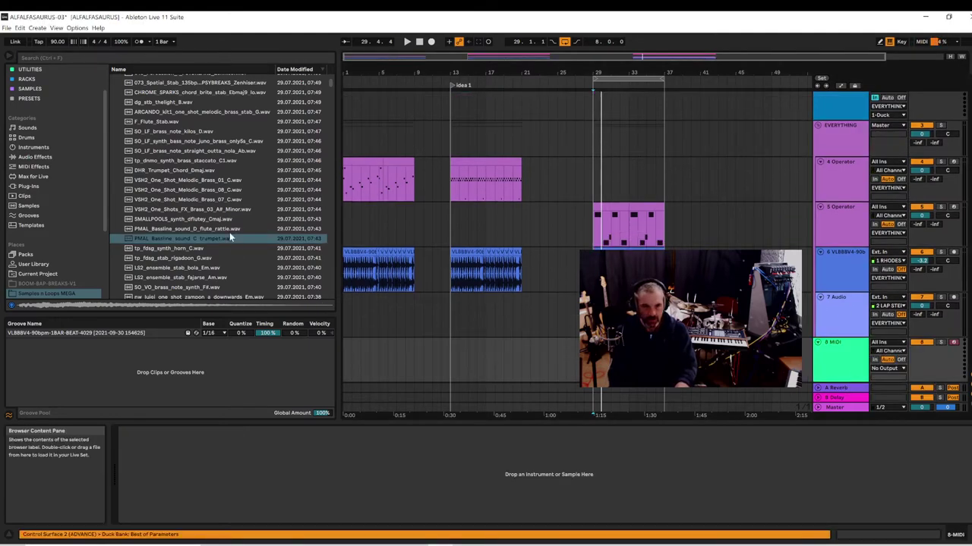
pyautogui.moveTo(129, 238); pyautogui.dragTo(357, 456)
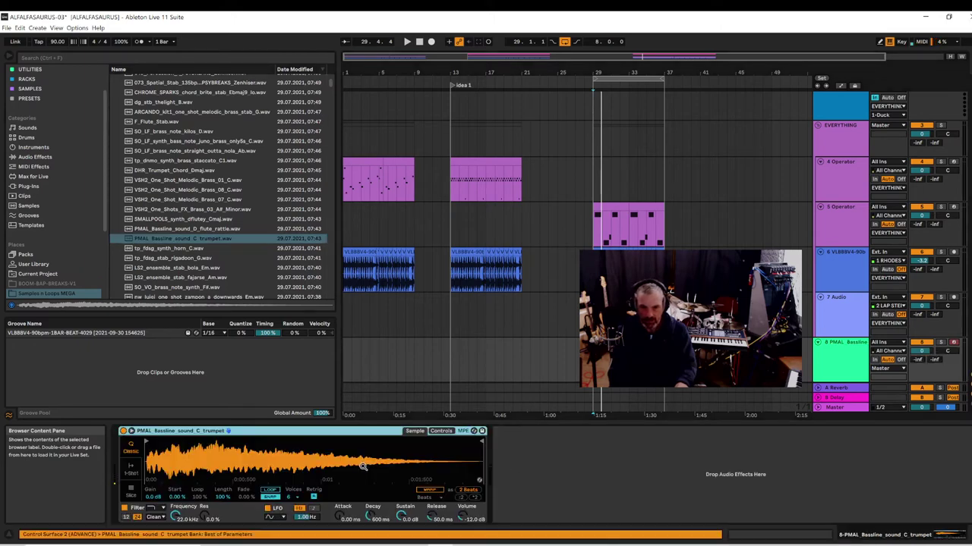
pyautogui.rightClick(332, 434)
pyautogui.click(399, 408)
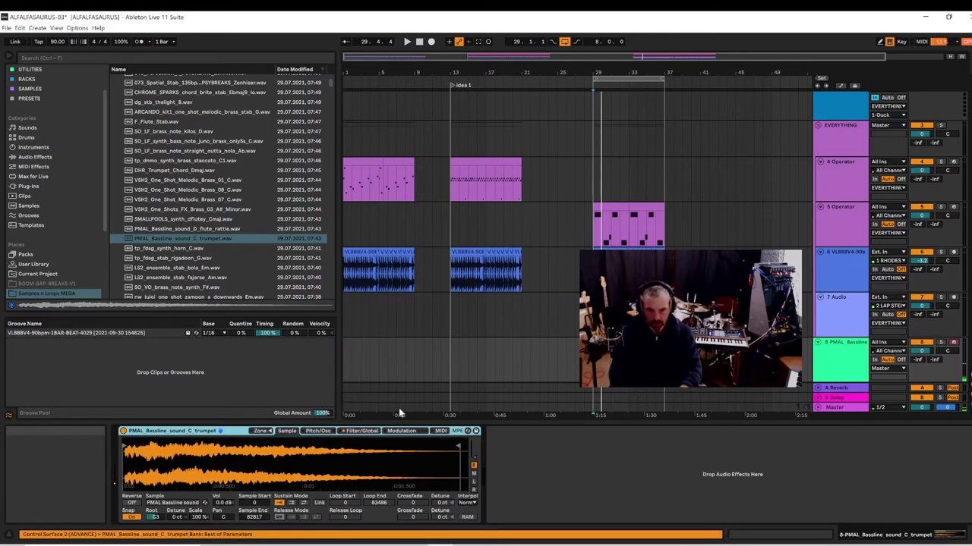
# - Set the trumpet Sampler's pitch envelope amount to +45 st and its Spread to about 45%
pyautogui.click(318, 431)
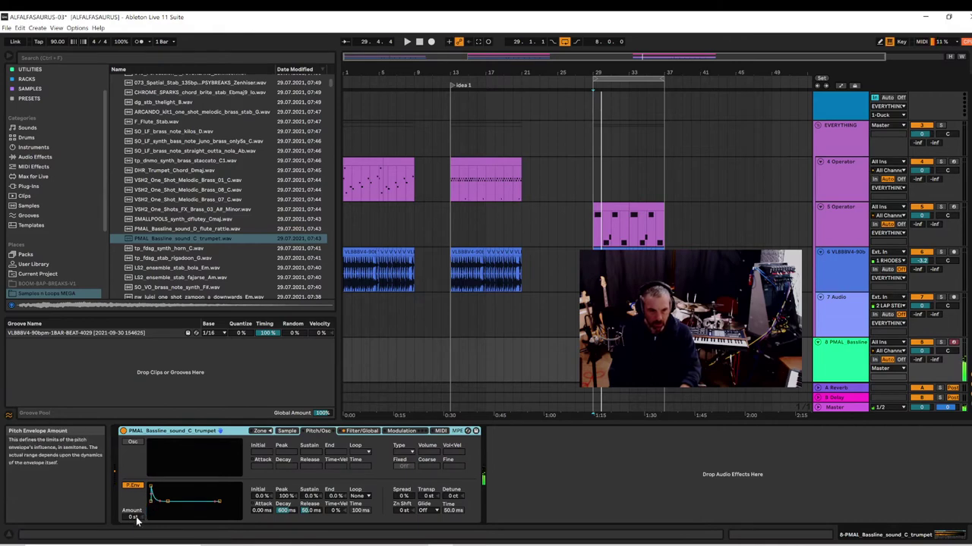
pyautogui.moveTo(133, 518); pyautogui.dragTo(133, 497)
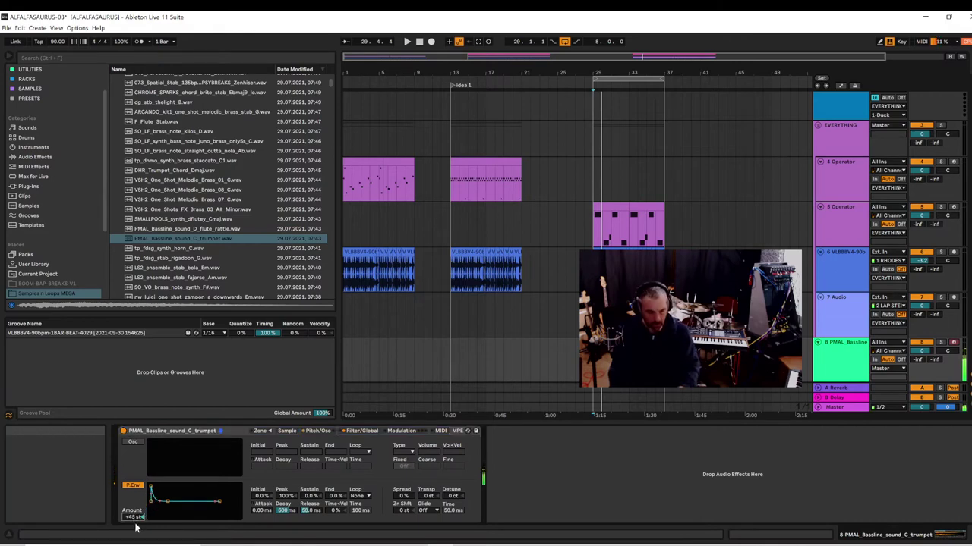
pyautogui.press('space')
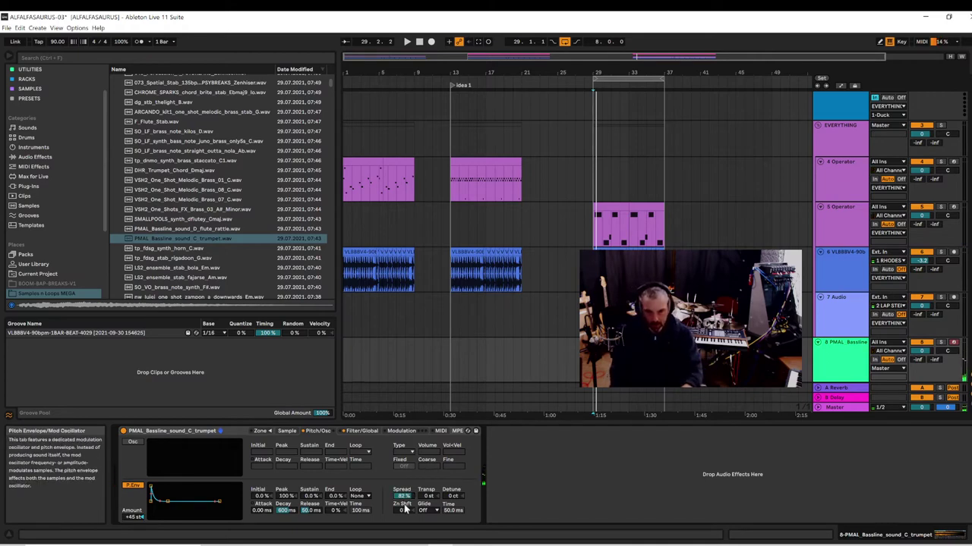
pyautogui.moveTo(403, 495); pyautogui.dragTo(403, 519)
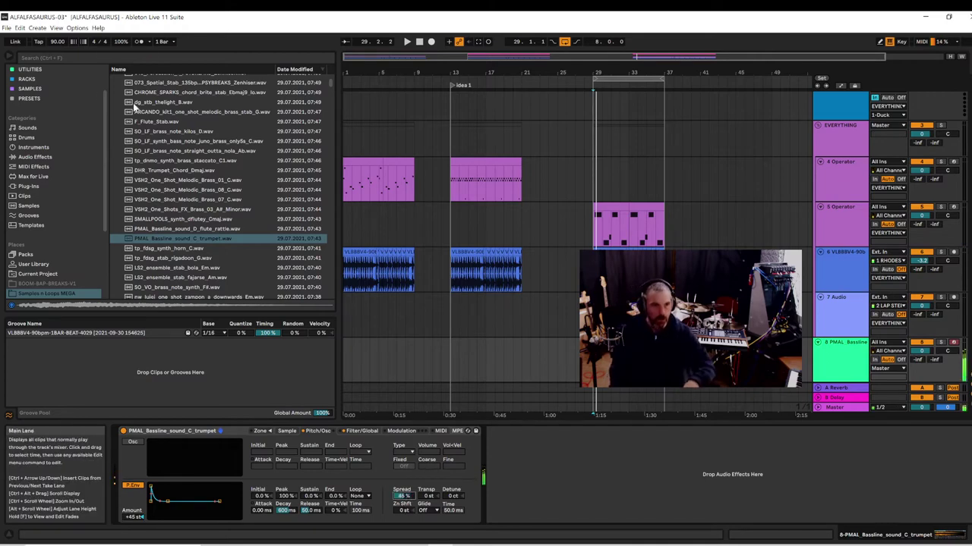
# - Find Echo among the audio effects in the browser and load it after the trumpet Sampler
pyautogui.scroll(3, 61, 106)
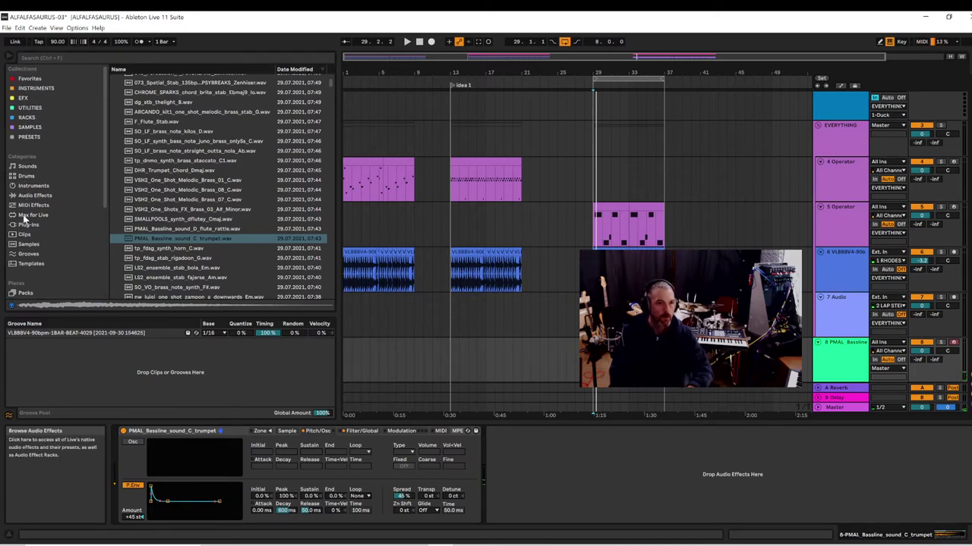
pyautogui.click(23, 98)
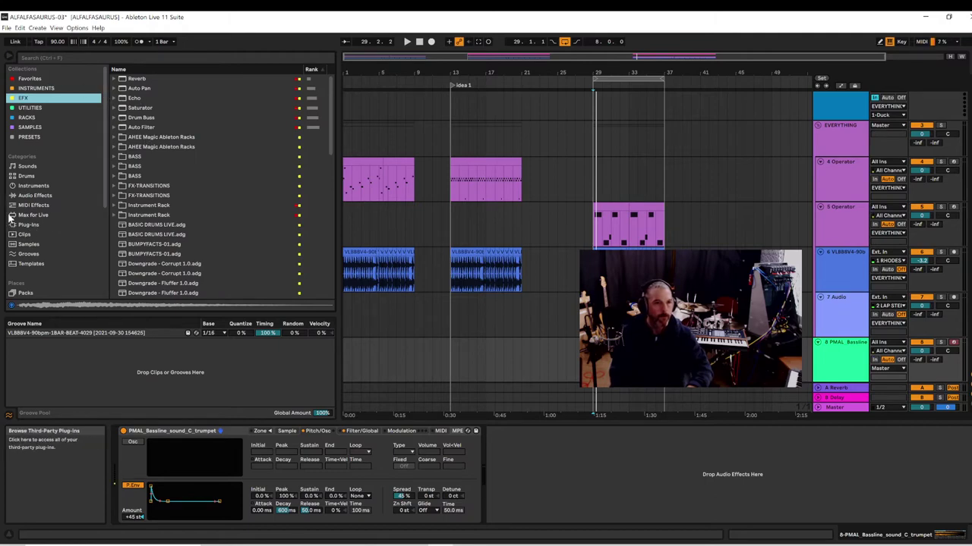
pyautogui.click(37, 195)
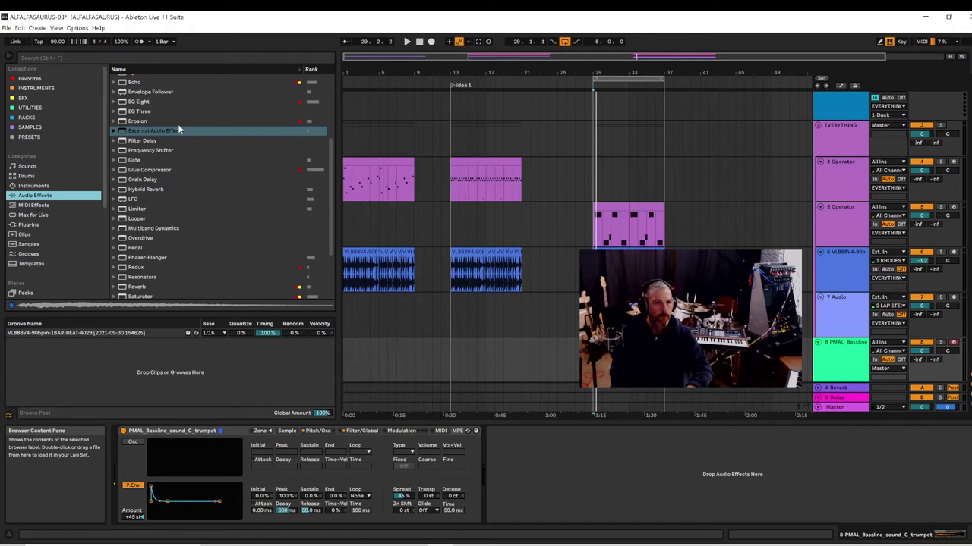
pyautogui.scroll(1, 178, 130)
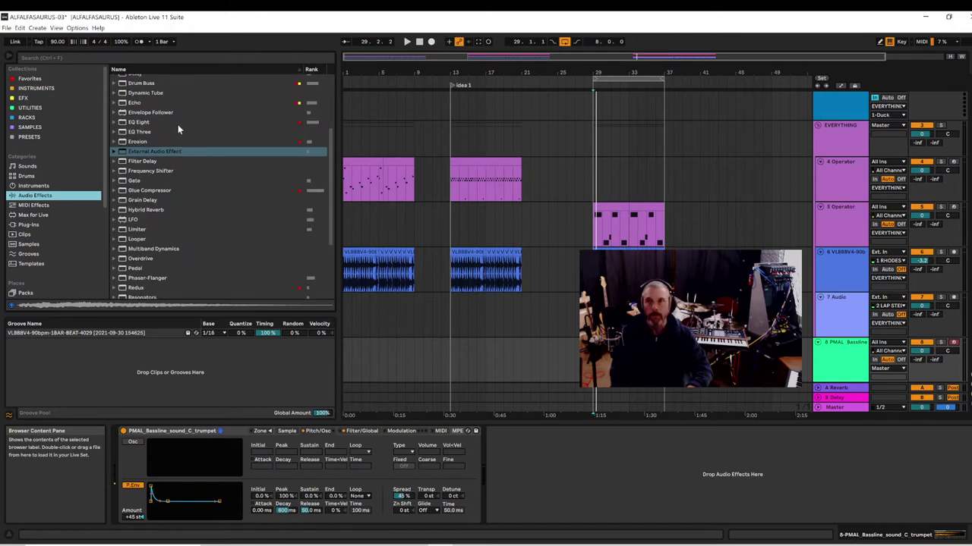
pyautogui.scroll(-5, 167, 160)
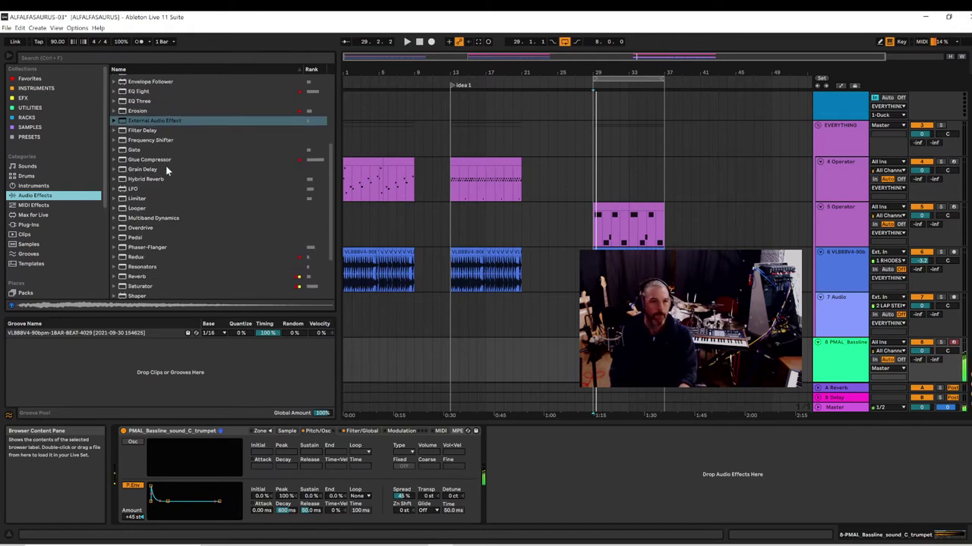
pyautogui.scroll(5, 167, 163)
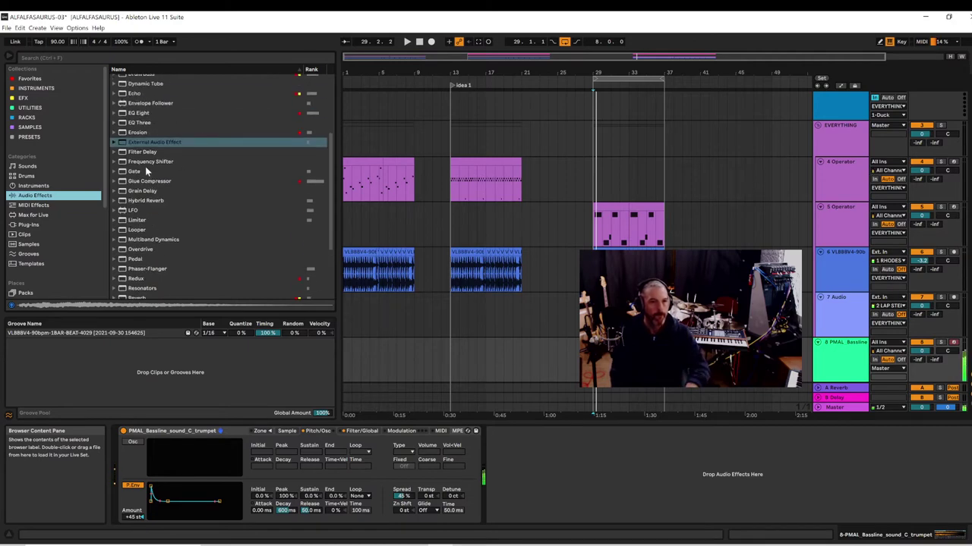
pyautogui.doubleClick(135, 94)
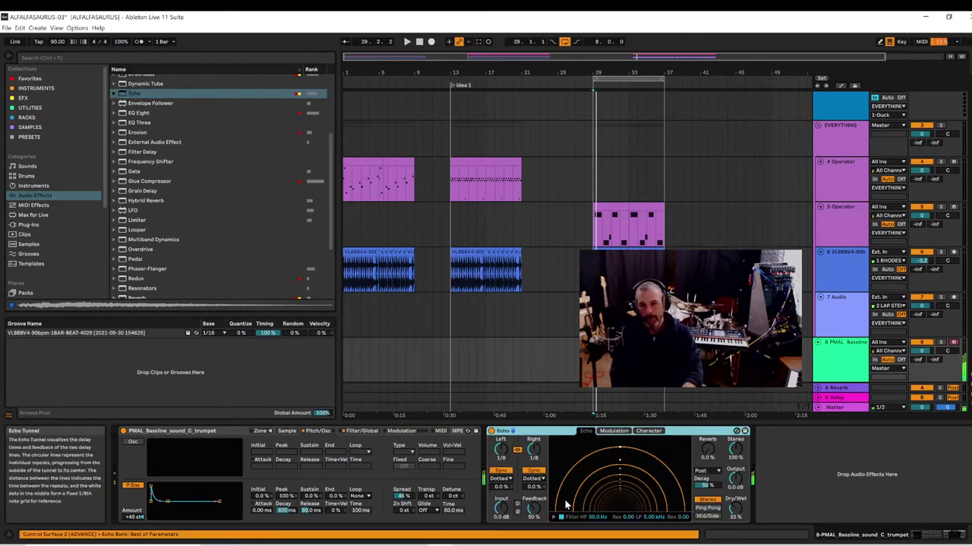
# - Set the Echo's Dry/Wet to about 41%, both delay times to 1/16 and the delay mode to Notes
pyautogui.moveTo(734, 510); pyautogui.dragTo(735, 502)
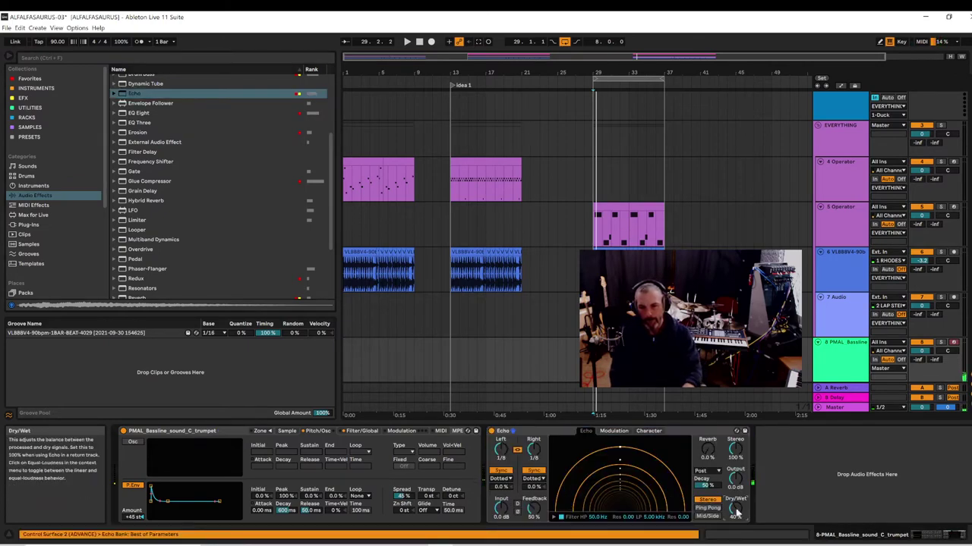
pyautogui.moveTo(534, 450)
pyautogui.mouseDown()
pyautogui.moveTo(534, 428)
pyautogui.moveTo(535, 448)
pyautogui.mouseUp()
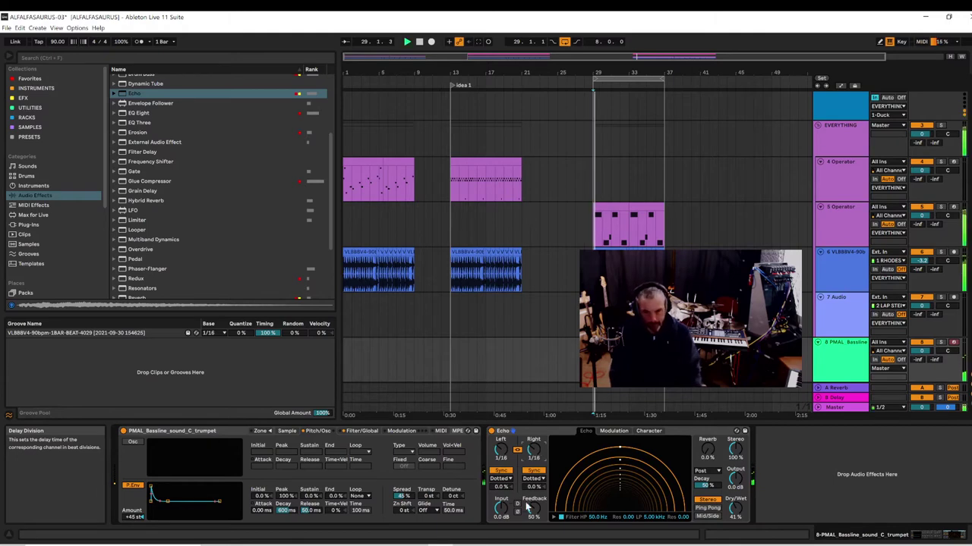
pyautogui.click(500, 479)
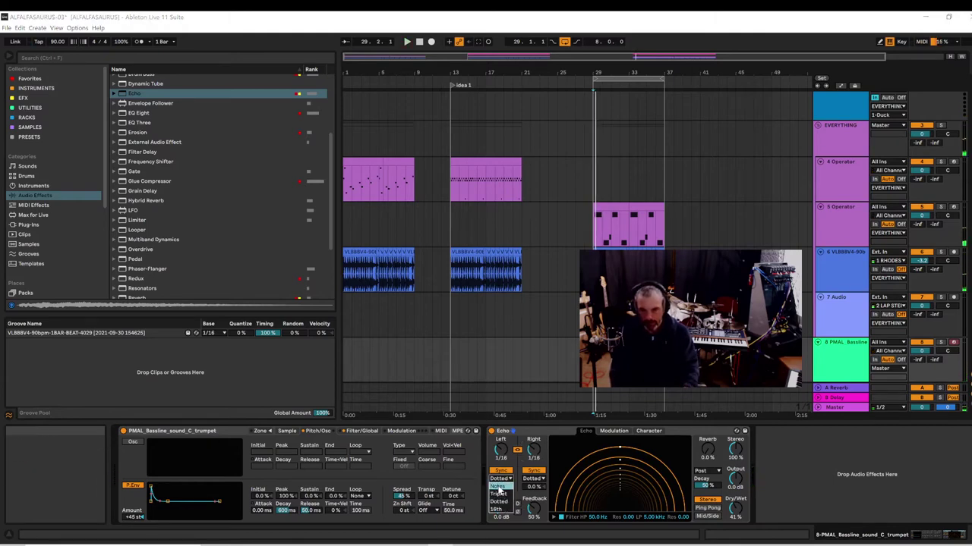
pyautogui.click(500, 486)
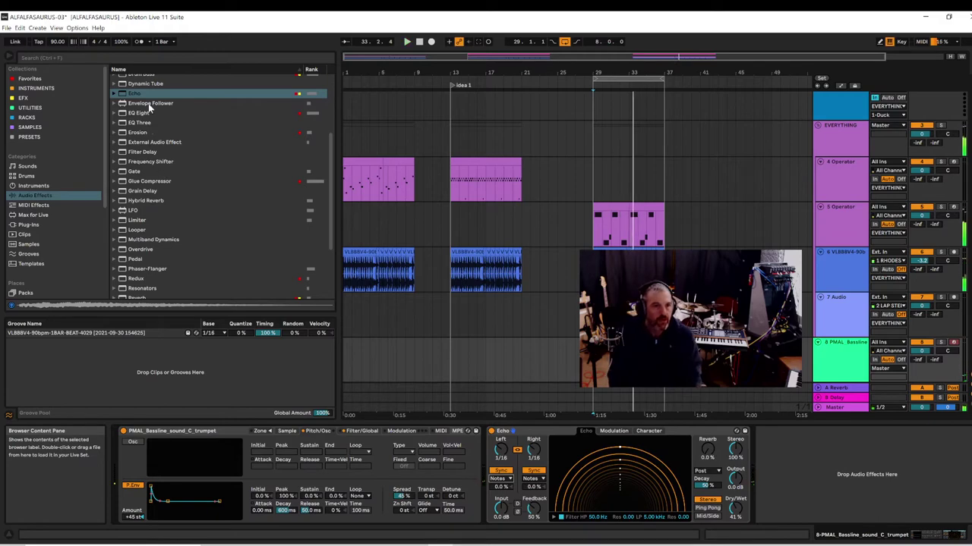
# - Add a Glue Compressor after Echo on the trumpet track, duplicate it and play the loop
pyautogui.moveTo(136, 184); pyautogui.dragTo(838, 487)
pyautogui.press('space')
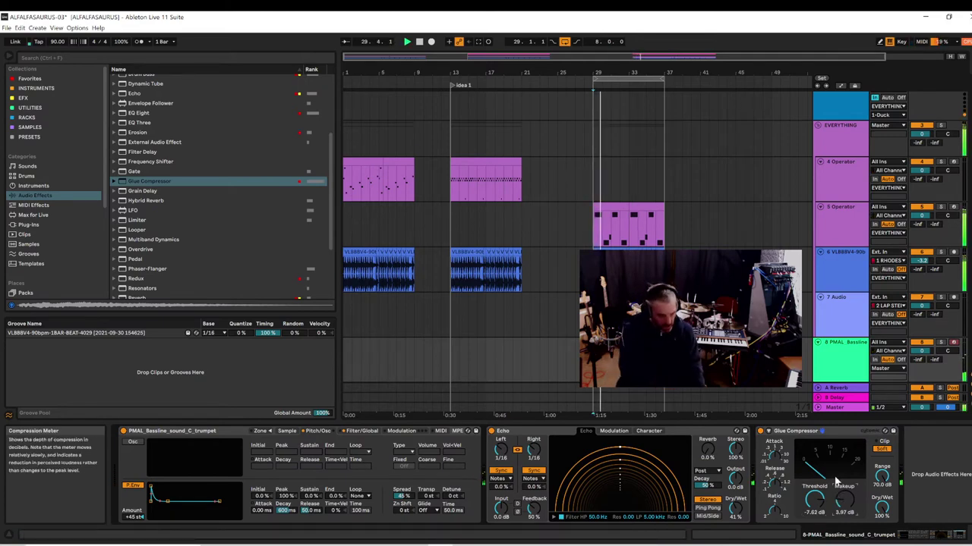
pyautogui.press('space')
pyautogui.click(759, 478)
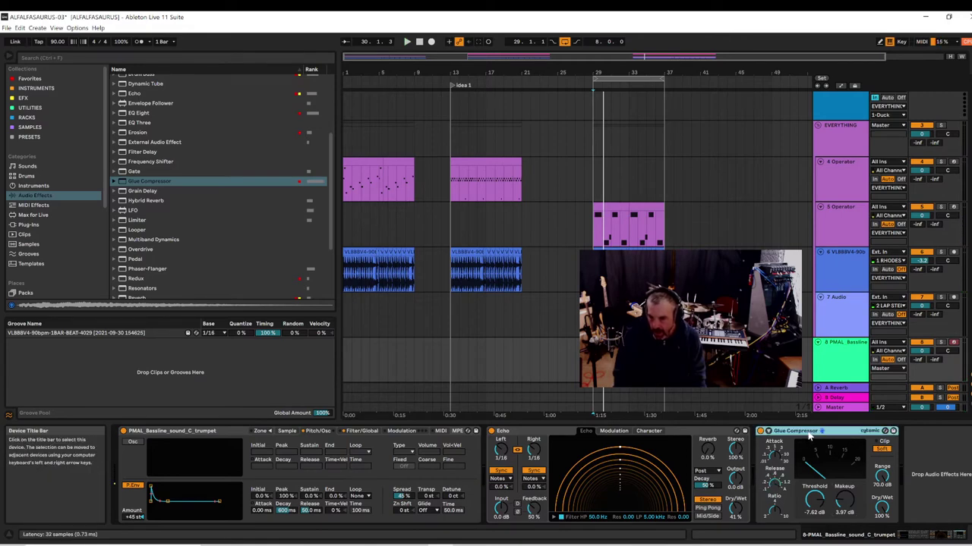
pyautogui.hotkey('ctrl', 'd')
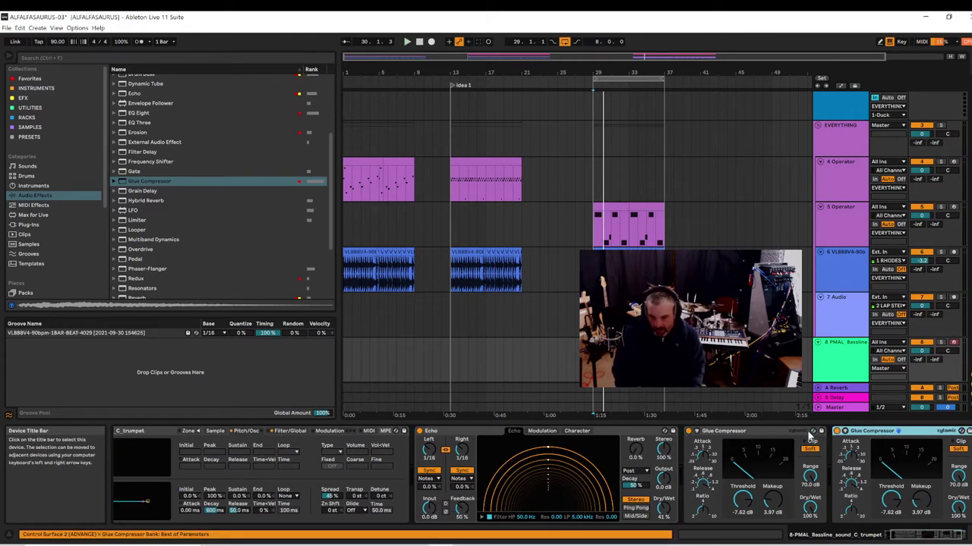
pyautogui.press('space')
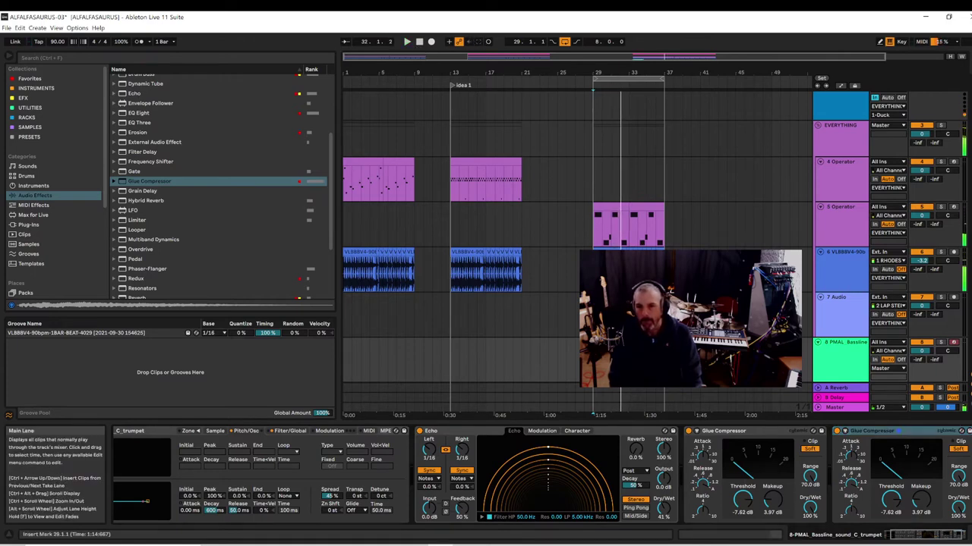
# - Move the two-bar trumpet MIDI clip to start at bar 35 and play the arrangement from there
pyautogui.press('space')
pyautogui.press('space')
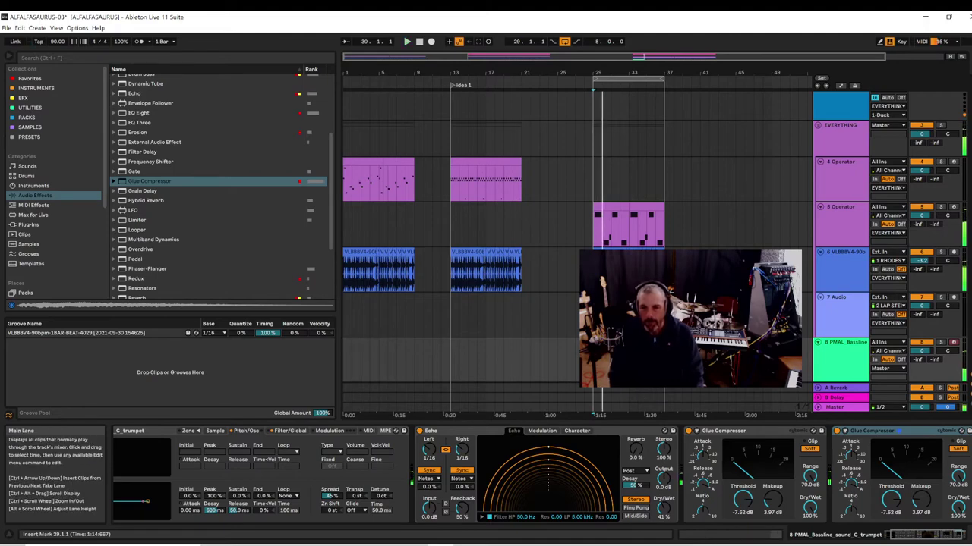
pyautogui.click(577, 346)
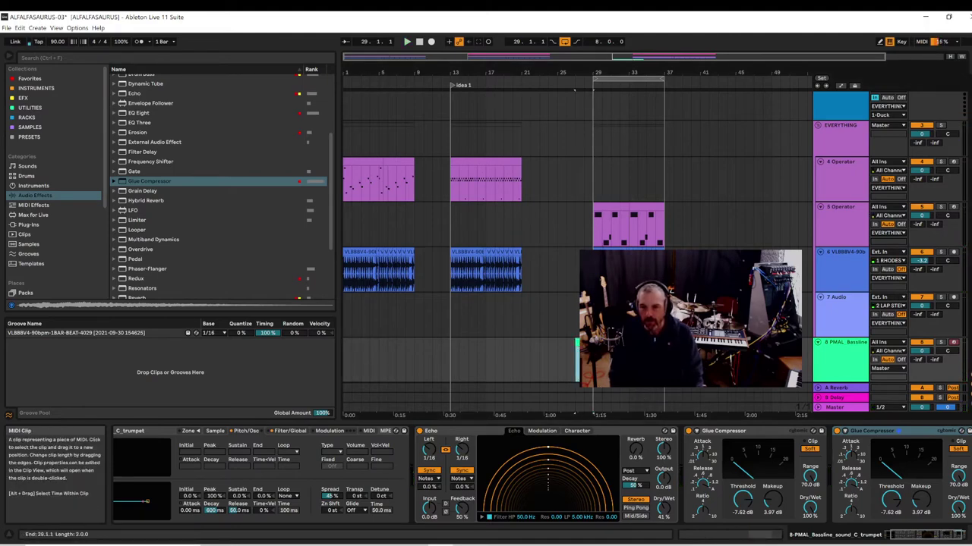
pyautogui.moveTo(601, 345)
pyautogui.mouseDown()
pyautogui.moveTo(593, 345)
pyautogui.moveTo(649, 343)
pyautogui.mouseUp()
pyautogui.press('space')
pyautogui.click(648, 365)
pyautogui.press('space')
pyautogui.press('space')
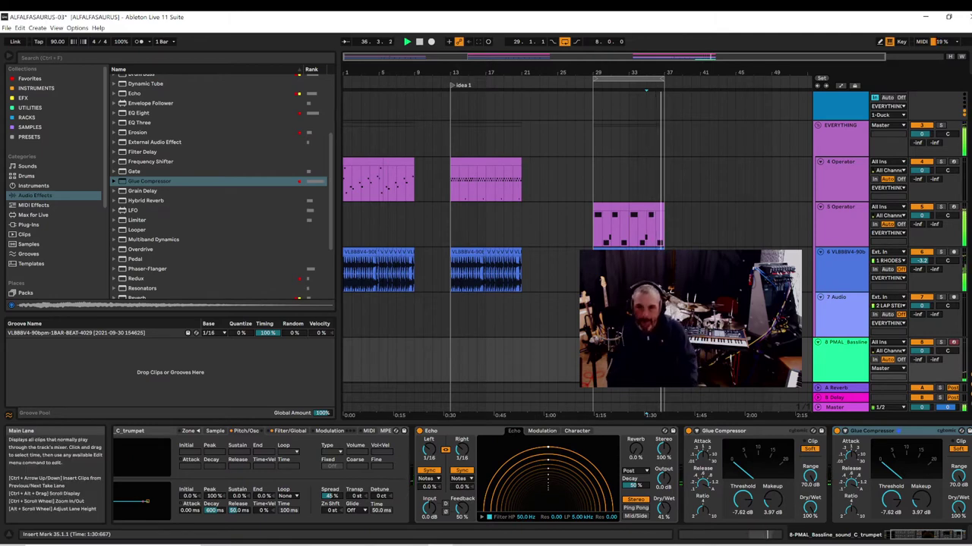
pyautogui.press('space')
# - Reorder the tracks so the empty Audio track sits below the trumpet track, and check the playback
pyautogui.click(833, 313)
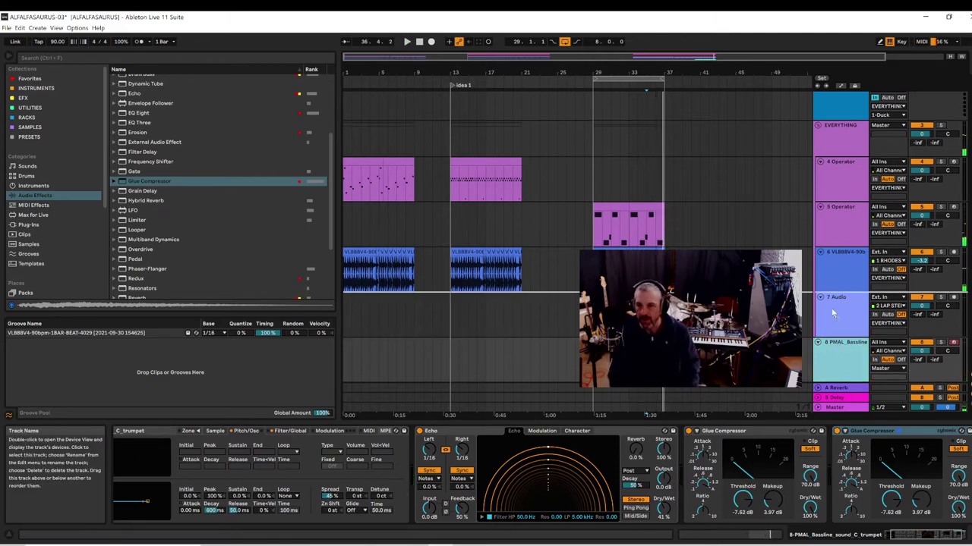
pyautogui.moveTo(831, 309); pyautogui.dragTo(833, 361)
pyautogui.press('space')
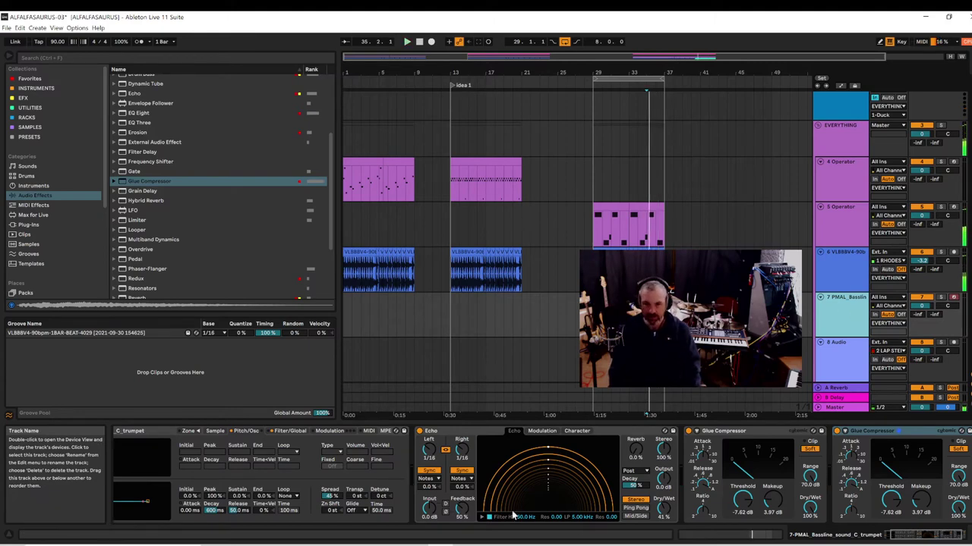
pyautogui.press('space')
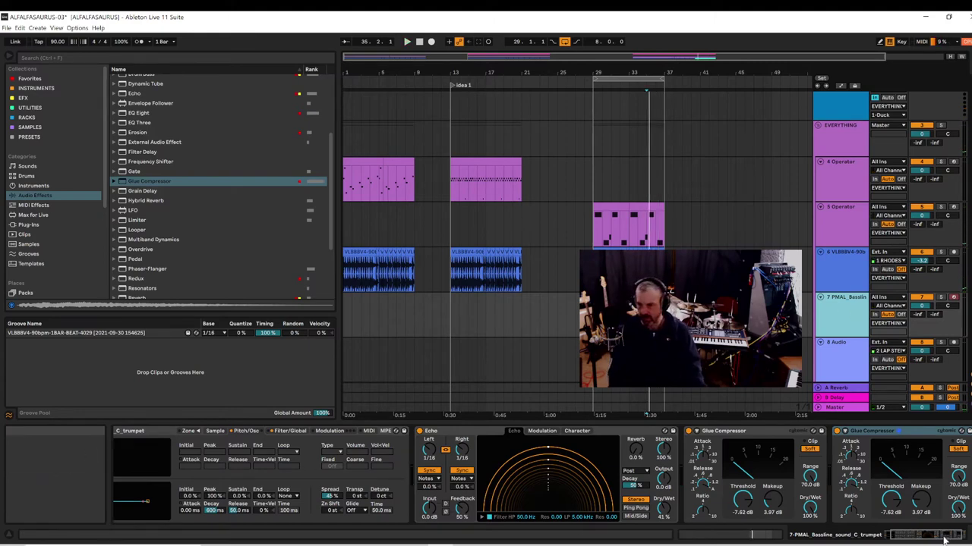
# - Group the trumpet Sampler, Echo and both Glue Compressors into one Instrument Rack
pyautogui.moveTo(944, 538); pyautogui.dragTo(917, 536)
pyautogui.click(157, 434)
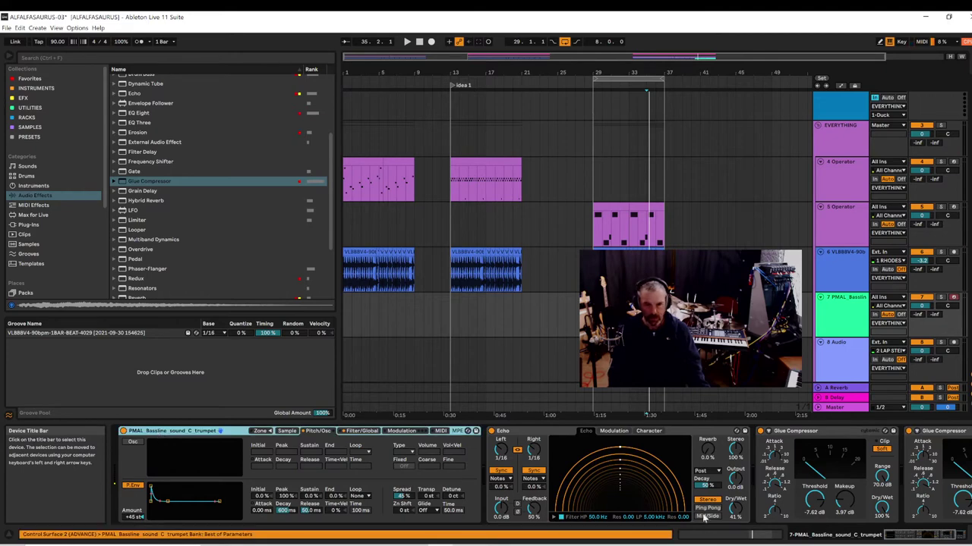
pyautogui.moveTo(920, 536); pyautogui.dragTo(932, 536)
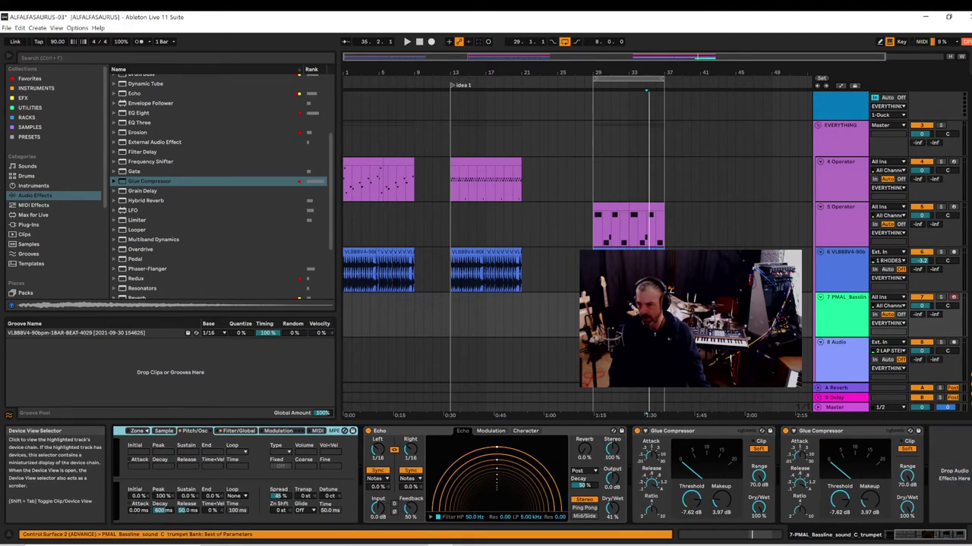
pyautogui.rightClick(842, 434)
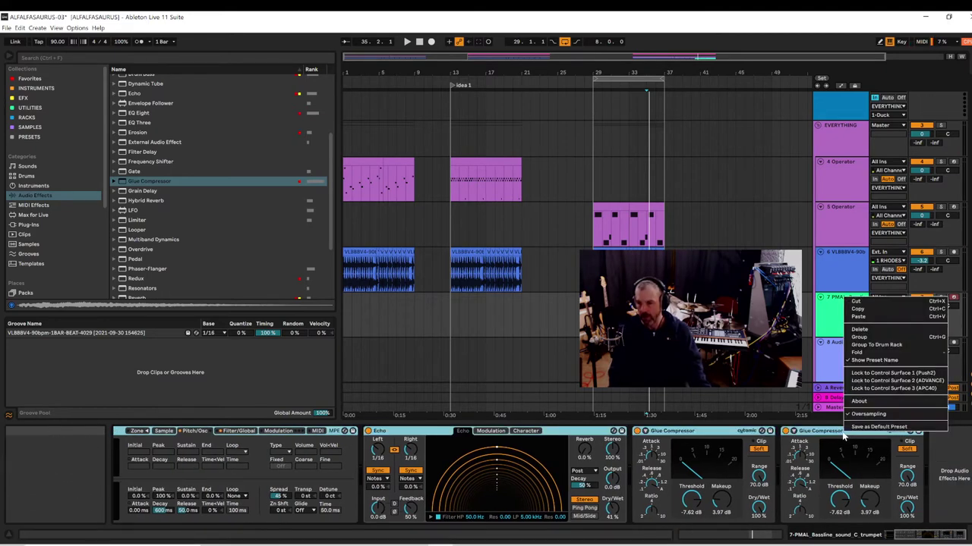
pyautogui.click(860, 340)
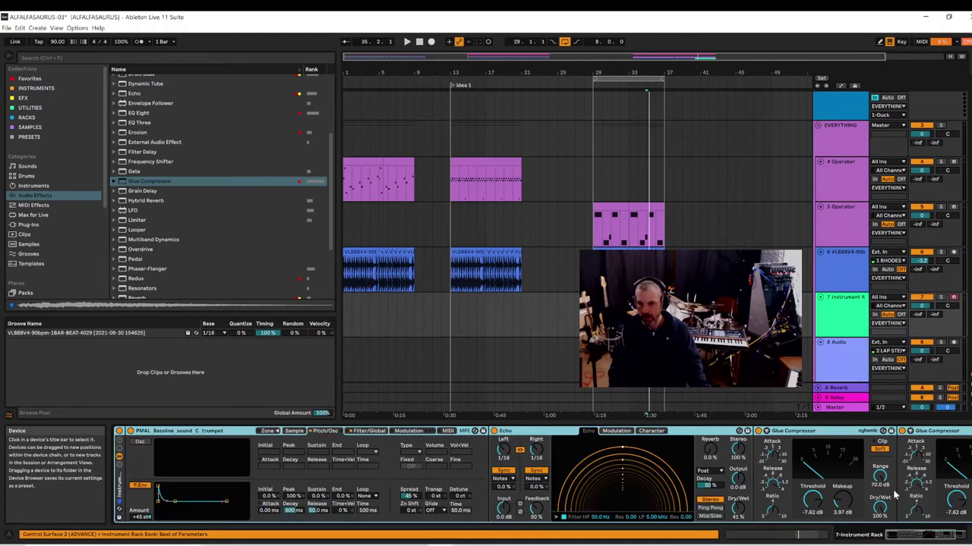
# - Hide the Instrument Rack's chain list and devices and show its macro controls
pyautogui.click(120, 466)
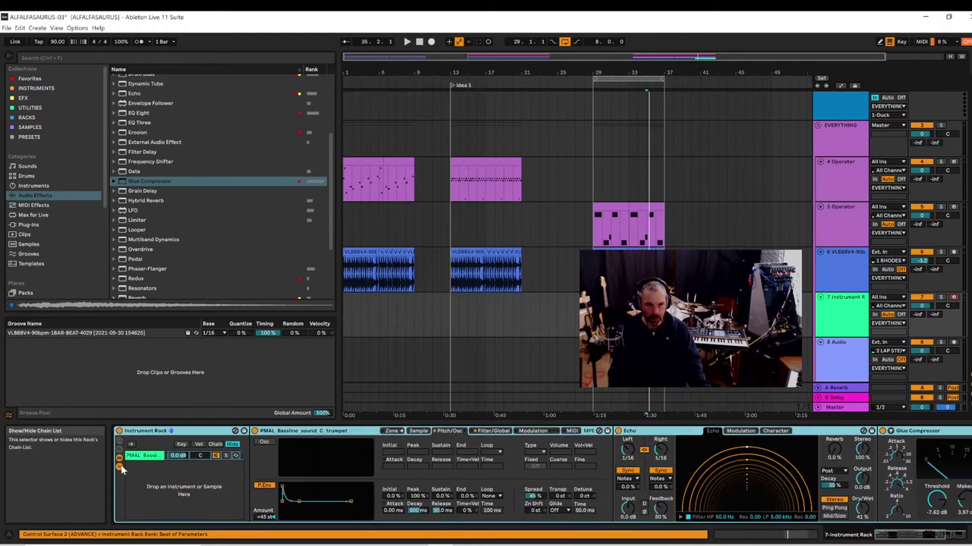
pyautogui.click(120, 467)
pyautogui.click(118, 456)
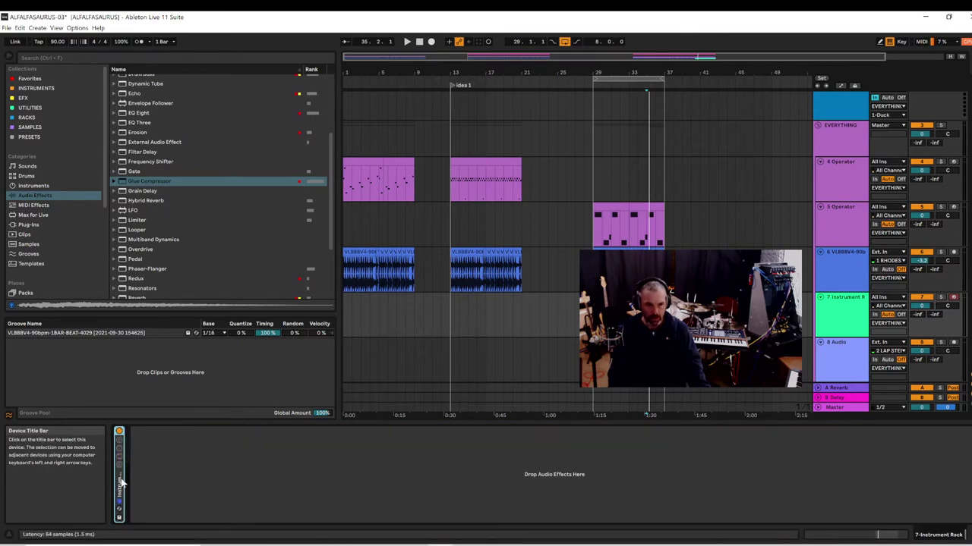
pyautogui.click(118, 444)
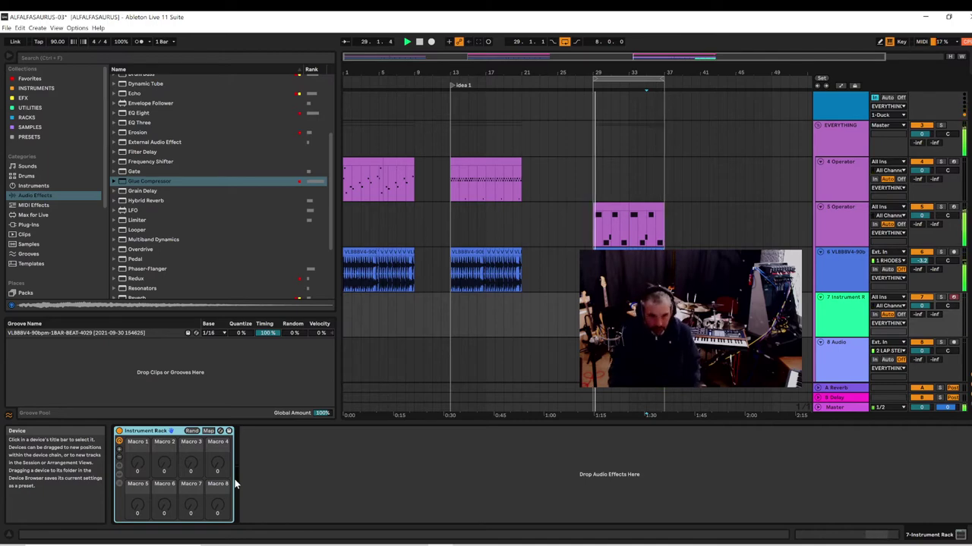
# - Rename the Instrument Rack to LAZRTHING
pyautogui.rightClick(143, 431)
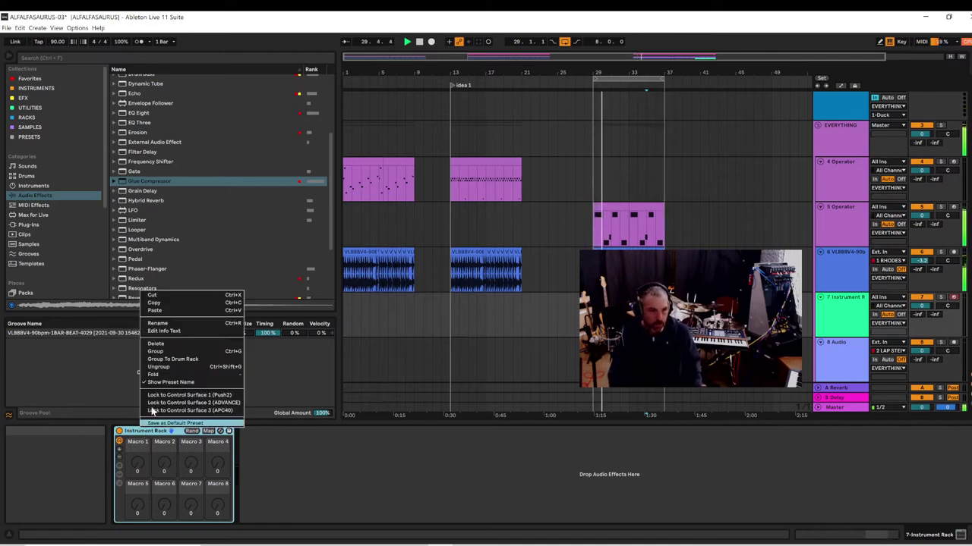
pyautogui.click(159, 325)
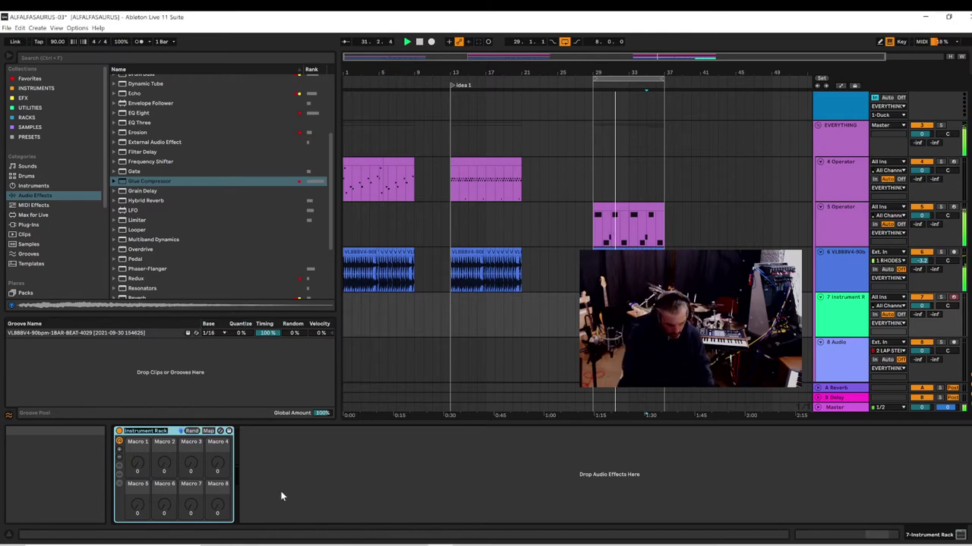
pyautogui.write('L')
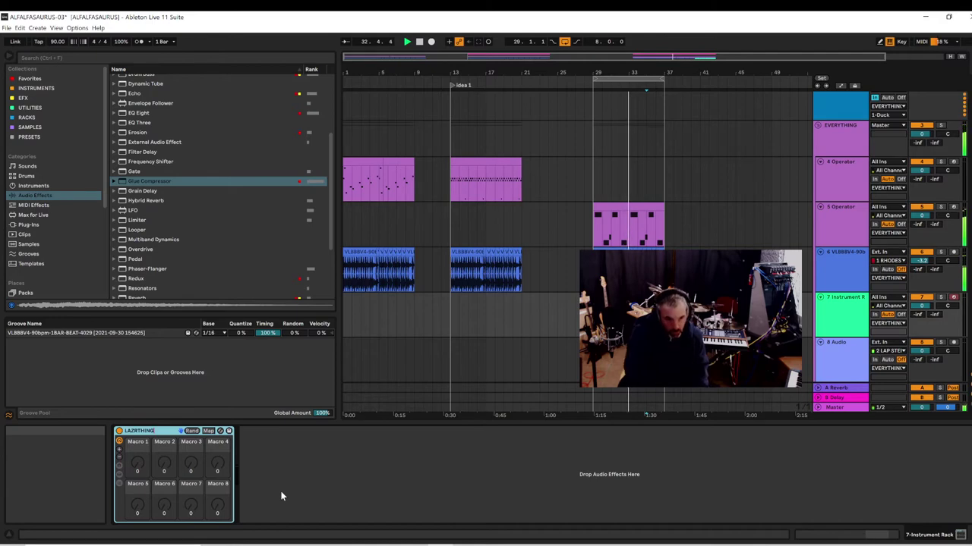
pyautogui.write('AZRTHING')
pyautogui.press('Return')
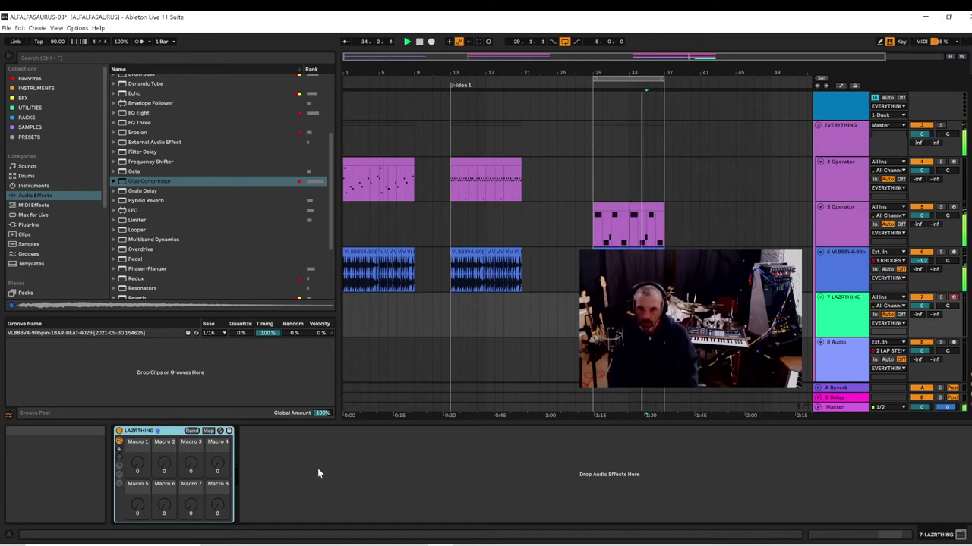
# - Select the two-bar clip at bar 35 on the LAZRTHING track and play the loop
pyautogui.click(655, 301)
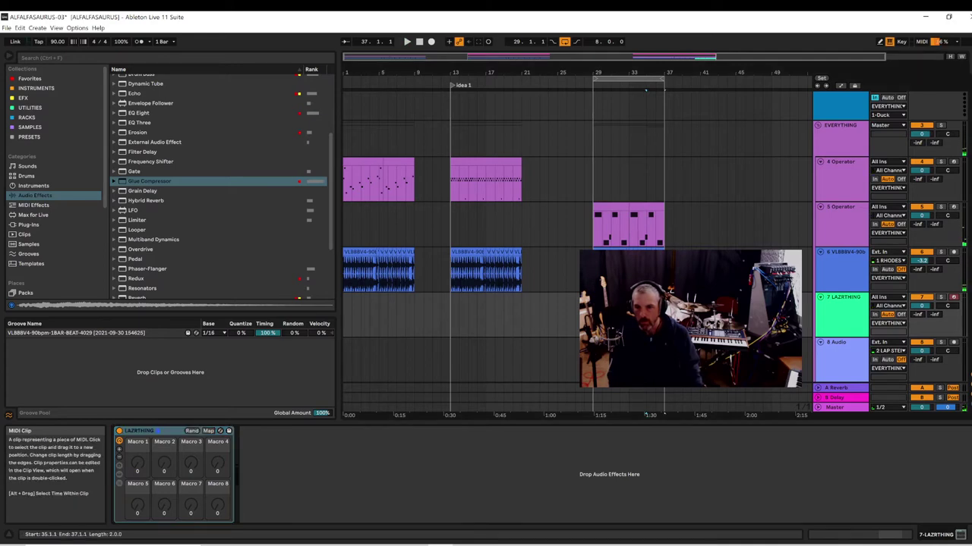
pyautogui.press('space')
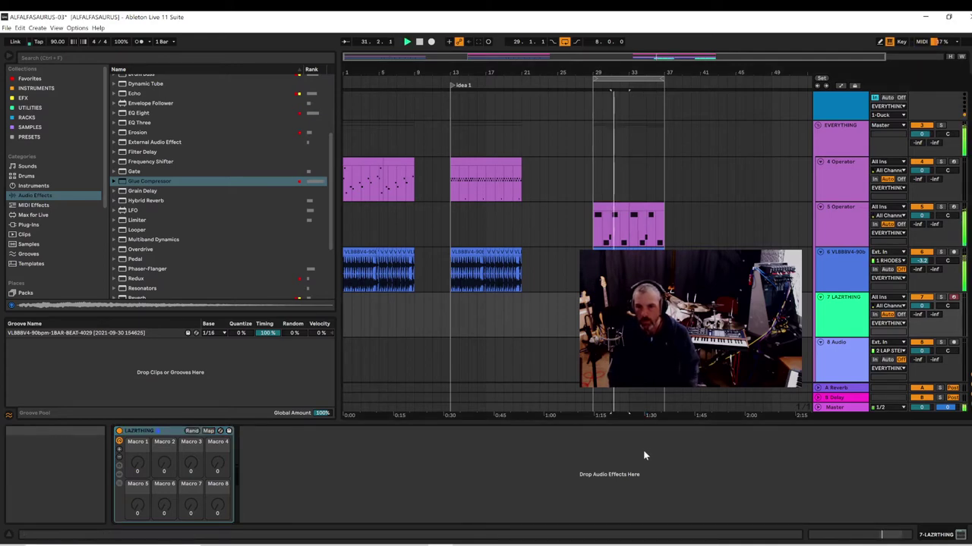
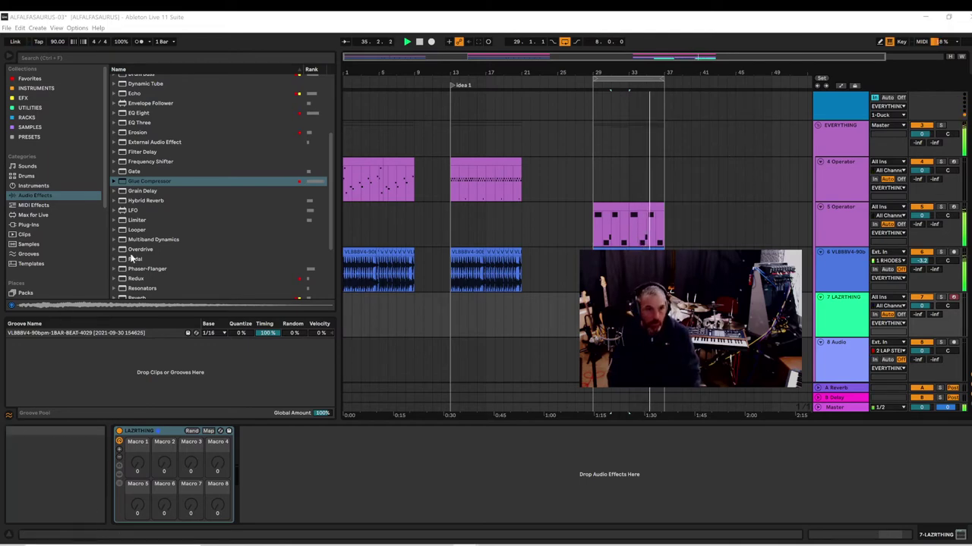
# - Browse the Samples n Loops MEGA folder and audition its horn, stab and other one-shot samples
pyautogui.moveTo(132, 259); pyautogui.dragTo(629, 471)
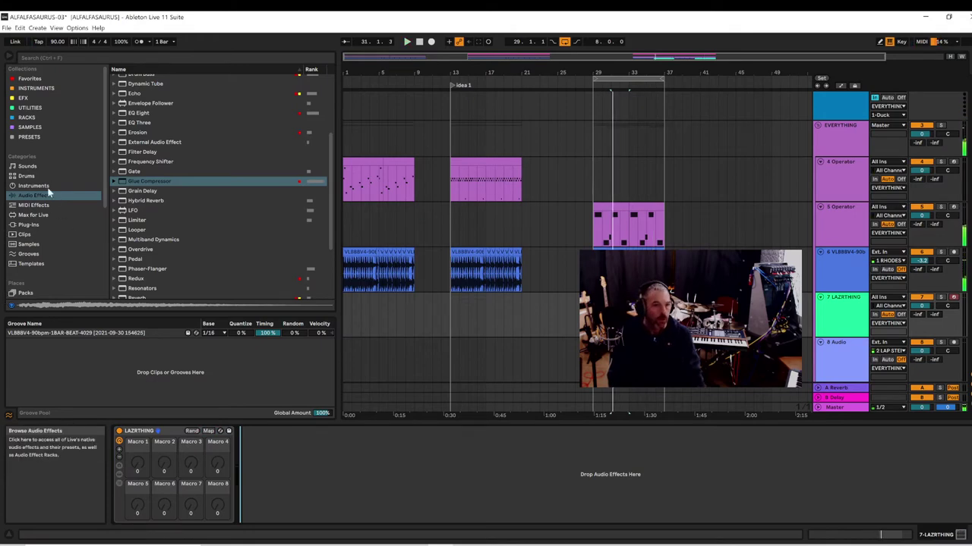
pyautogui.scroll(-5, 76, 190)
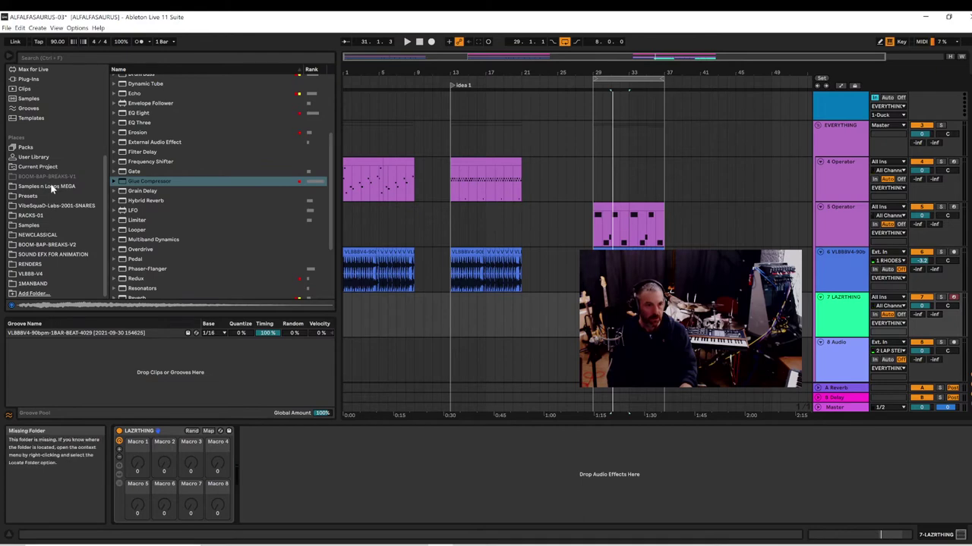
pyautogui.click(49, 186)
pyautogui.click(183, 247)
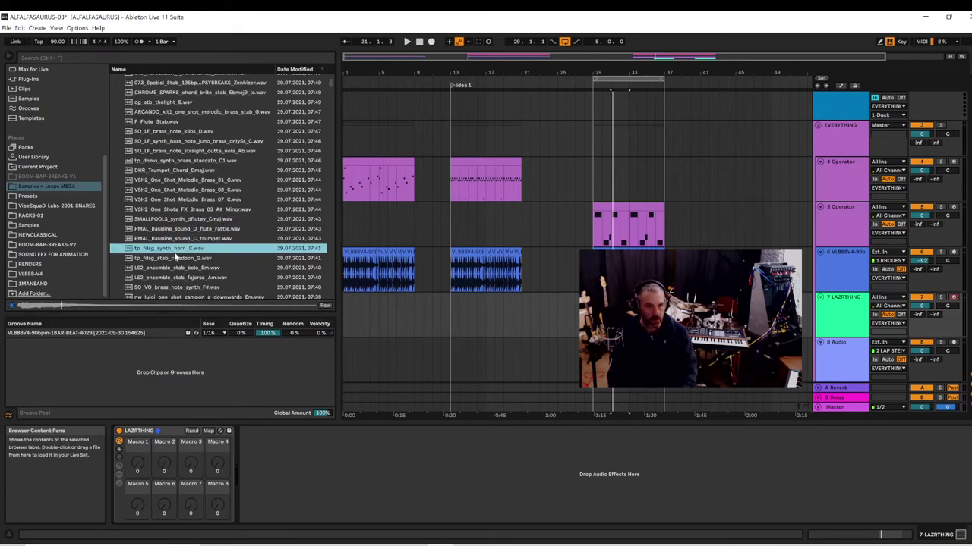
pyautogui.click(175, 260)
pyautogui.click(175, 268)
pyautogui.scroll(-1, 177, 276)
pyautogui.click(176, 267)
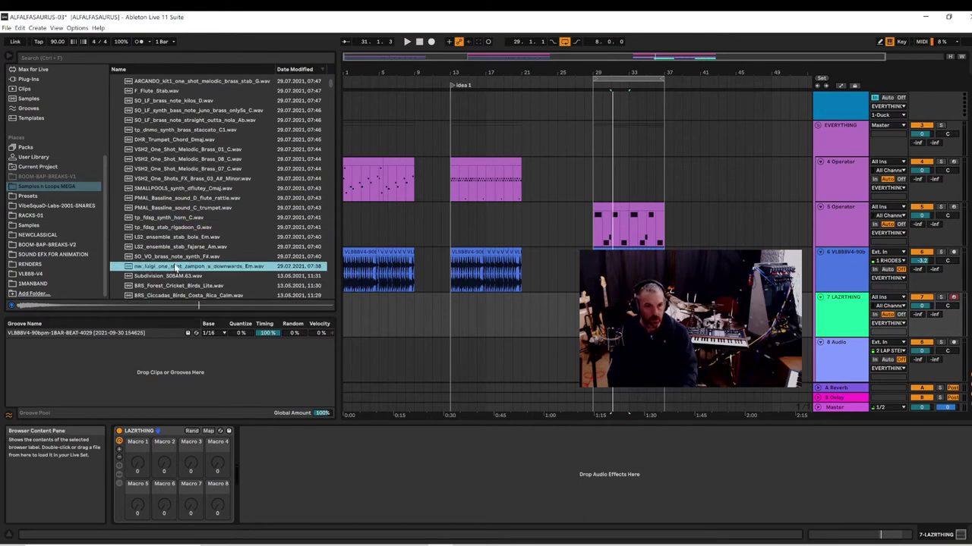
# - Place the BRS_Roomtone distant-road birds ambience on the 8 Audio track at bar 29 and play the loop
pyautogui.press('Down')
pyautogui.press('Down')
pyautogui.press('Down')
pyautogui.press('Down')
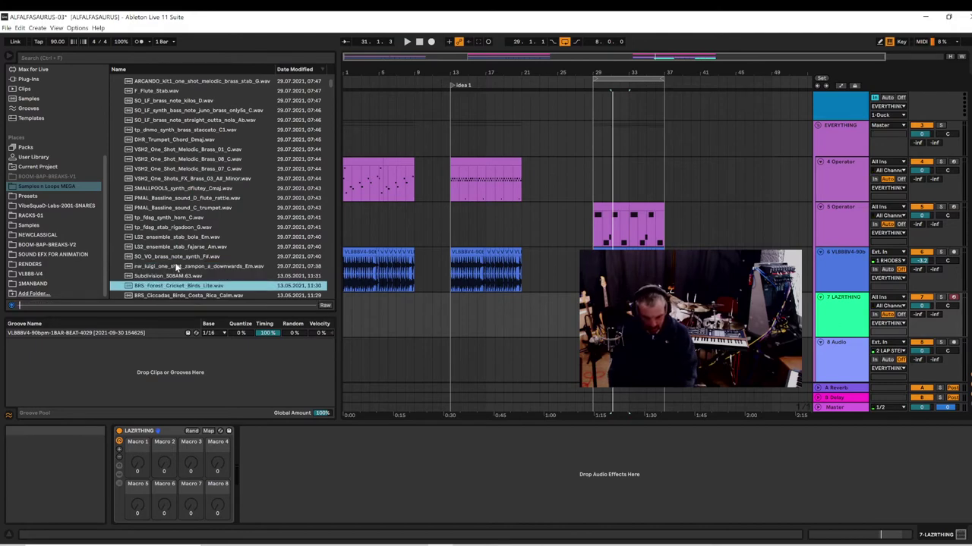
pyautogui.press('Down')
pyautogui.press('Down')
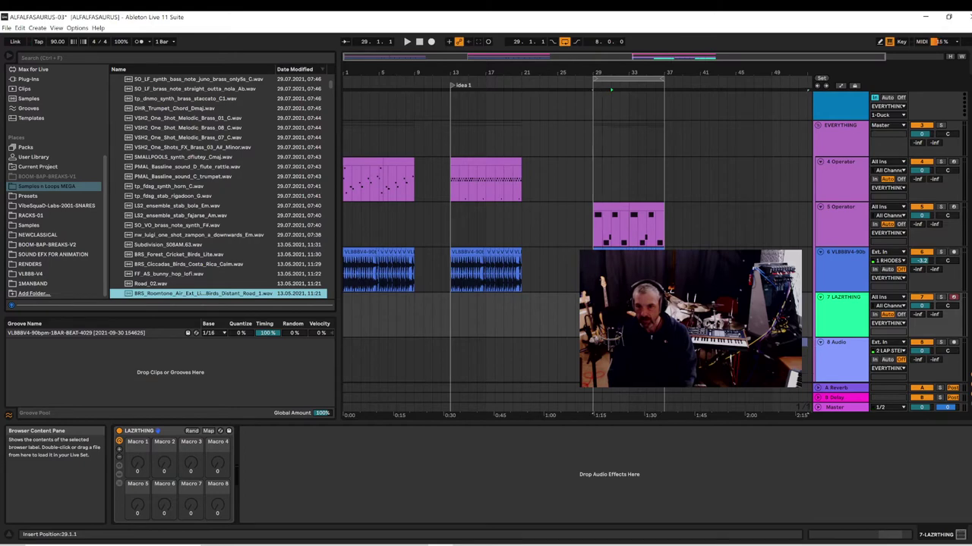
pyautogui.moveTo(203, 294); pyautogui.dragTo(596, 360)
pyautogui.press('space')
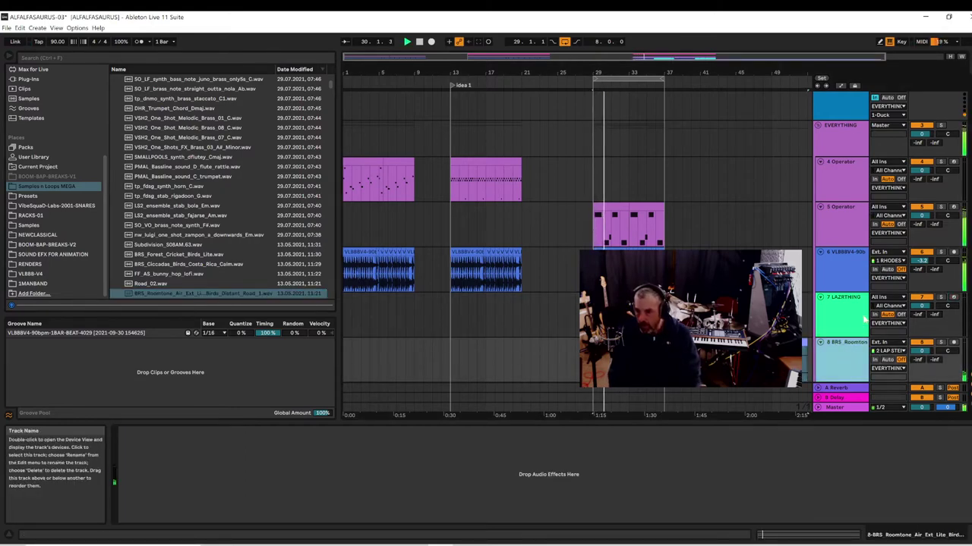
pyautogui.scroll(-1, 896, 357)
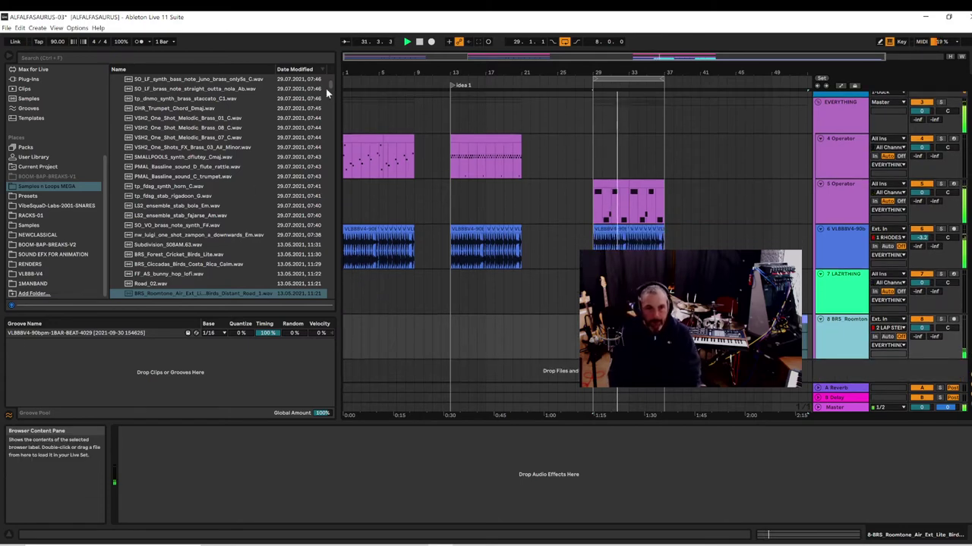
# - Stop playback and audition the machine, skateboard and BLANKFORMS samples further down the Samples n Loops MEGA folder
pyautogui.moveTo(328, 84); pyautogui.dragTo(324, 98)
pyautogui.press('space')
pyautogui.click(233, 149)
pyautogui.scroll(-3, 244, 175)
pyautogui.click(241, 176)
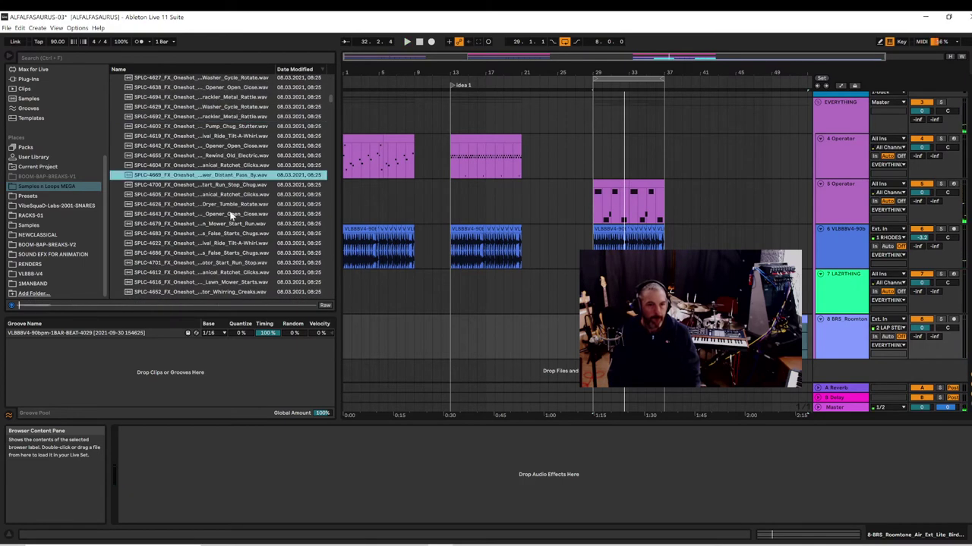
pyautogui.scroll(-2, 291, 173)
pyautogui.moveTo(330, 98); pyautogui.dragTo(338, 131)
pyautogui.click(214, 169)
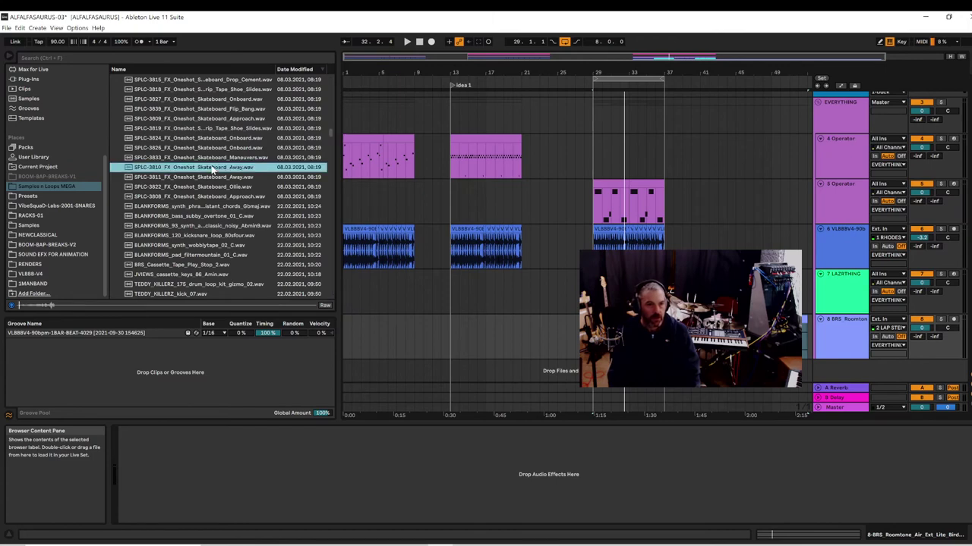
pyautogui.click(195, 216)
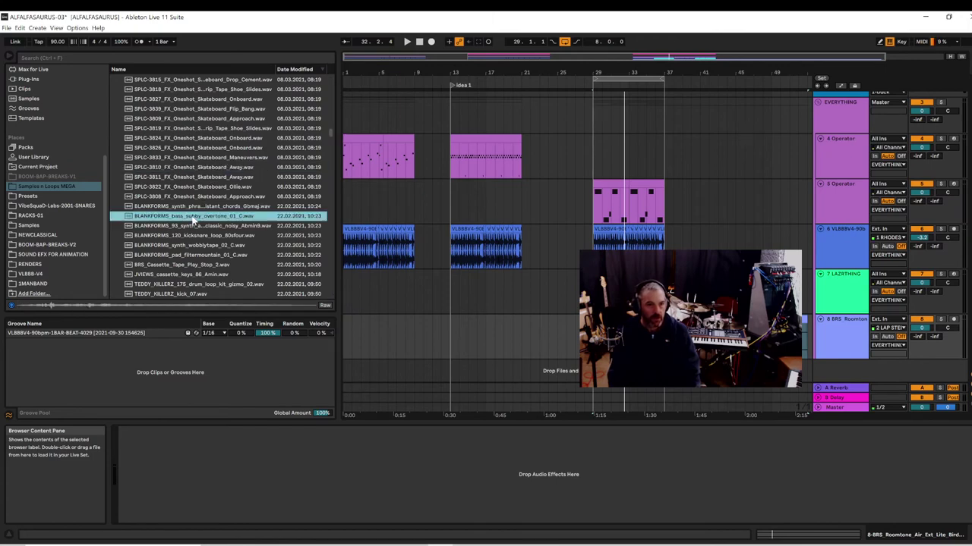
pyautogui.click(187, 179)
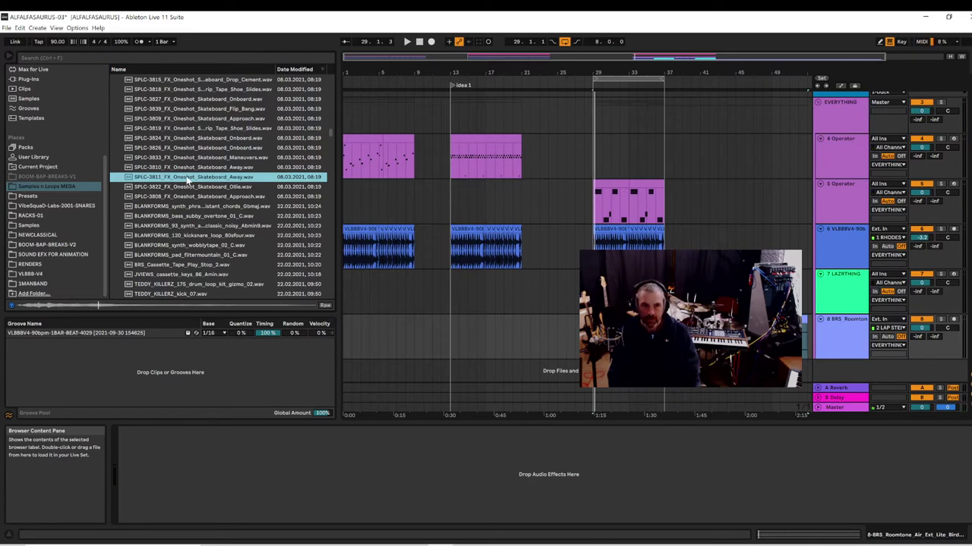
# - Insert a MIDI track and load SPLC-3811_FX_Oneshot_Skateboard_Away.wav into it as a sliced Simpler
pyautogui.click(833, 377)
pyautogui.rightClick(833, 377)
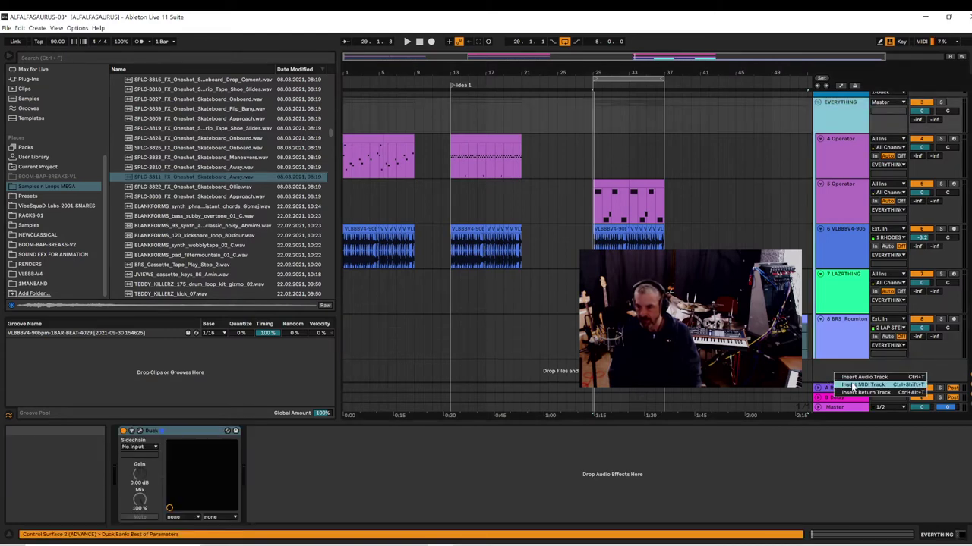
pyautogui.click(852, 384)
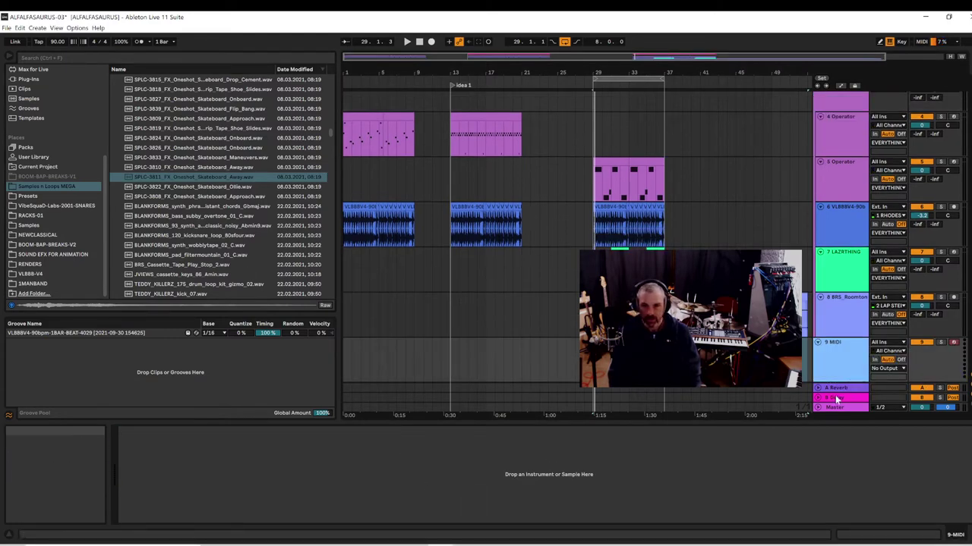
pyautogui.click(144, 177)
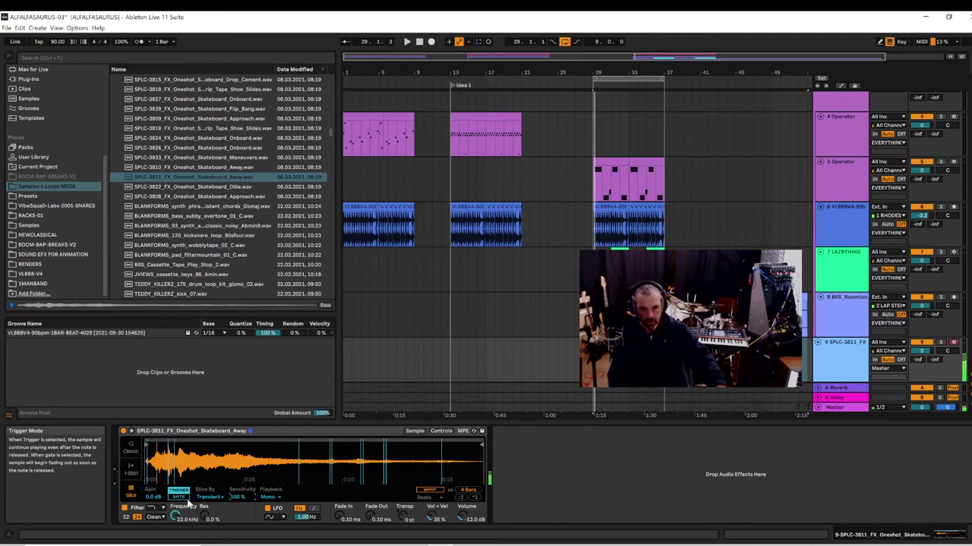
# - Slice the skateboard sample by Beat and set its filter to 893 Hz with 53% resonance
pyautogui.click(202, 498)
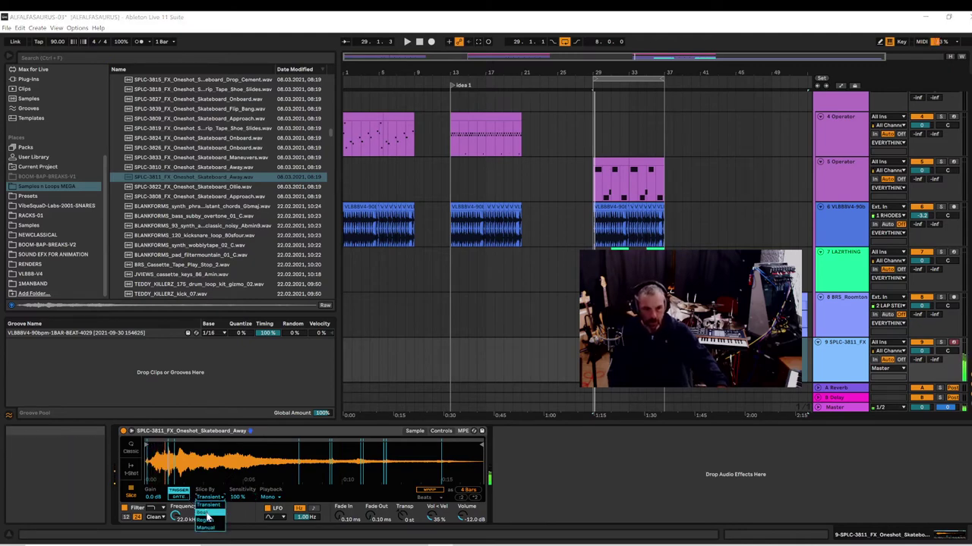
pyautogui.click(208, 517)
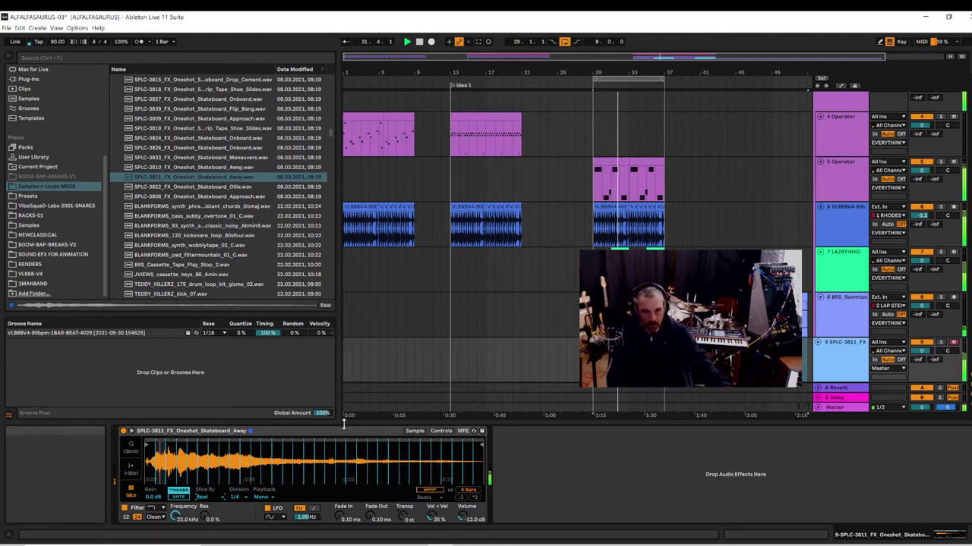
pyautogui.click(440, 431)
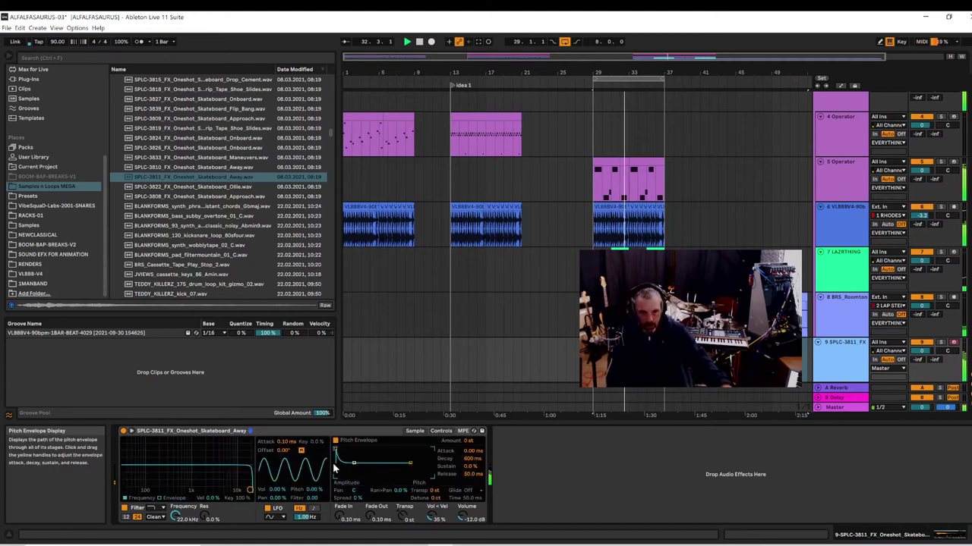
pyautogui.moveTo(246, 488); pyautogui.dragTo(188, 468)
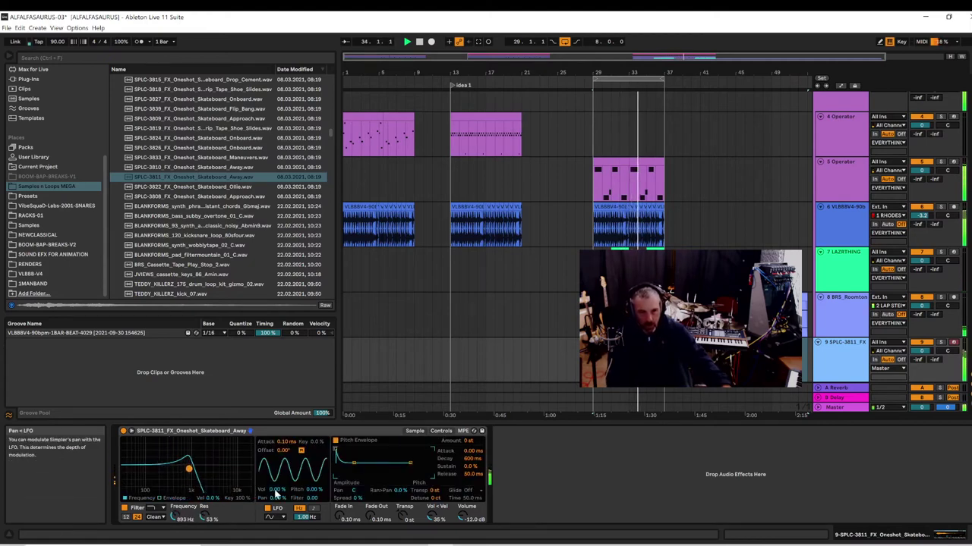
# - Make the Simpler's LFO modulate the filter, synced to tempo at 1/16 with a triangle waveform
pyautogui.click(313, 508)
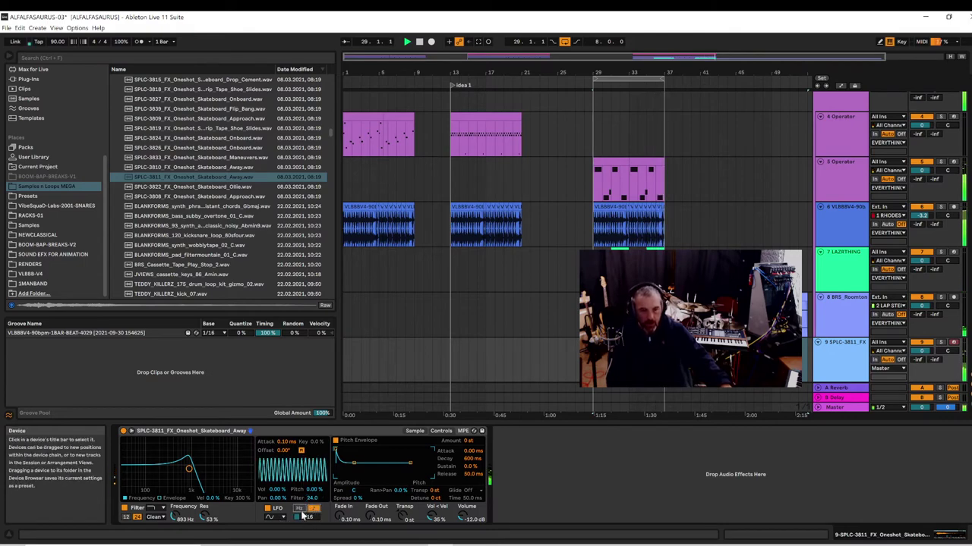
pyautogui.click(301, 509)
pyautogui.moveTo(306, 517); pyautogui.dragTo(306, 544)
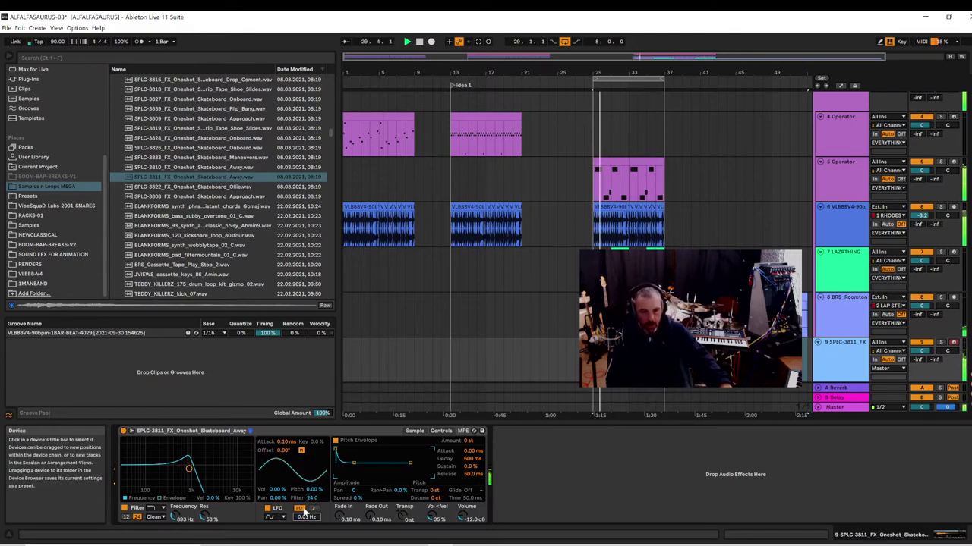
pyautogui.click(314, 509)
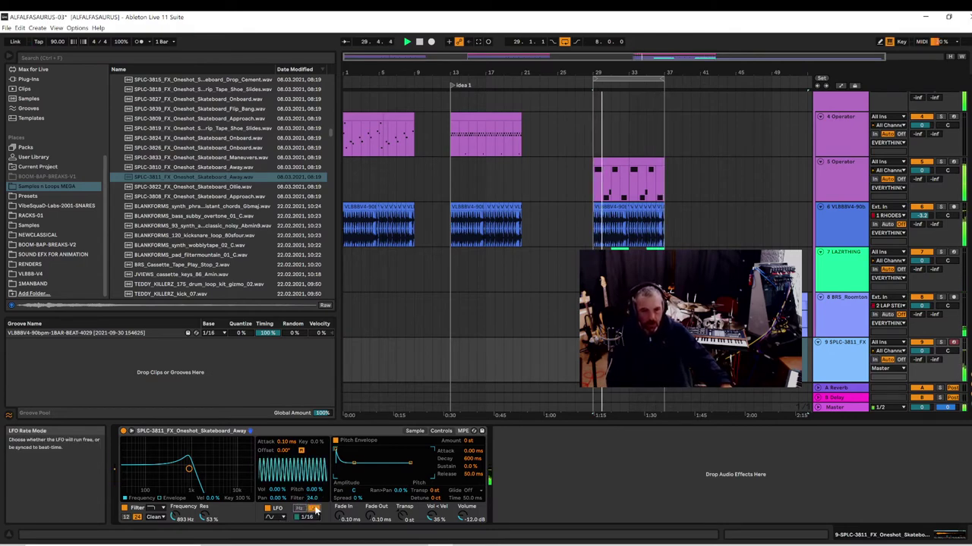
pyautogui.click(276, 517)
pyautogui.click(279, 487)
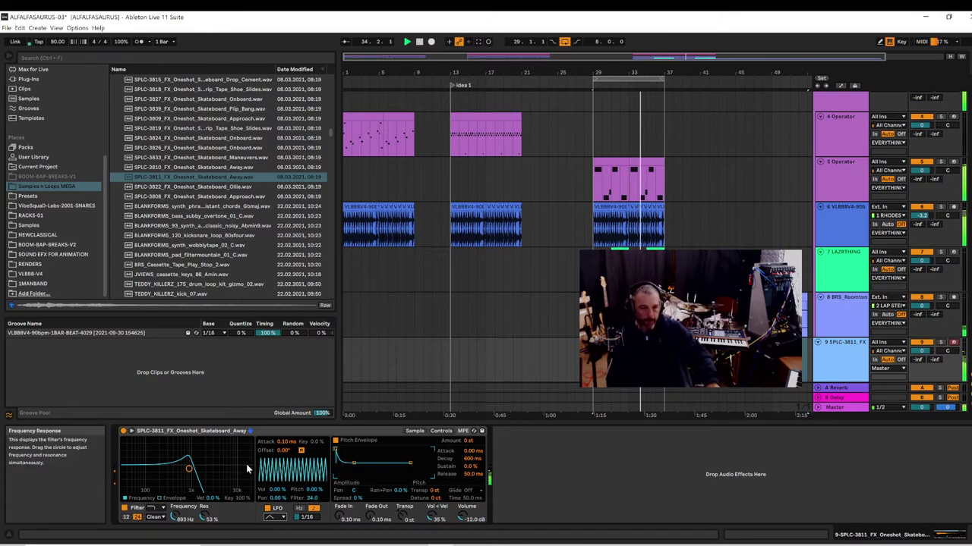
# - Set the Simpler's Spread to 86% and move the skateboard track into the EVERYTHING group
pyautogui.click(418, 430)
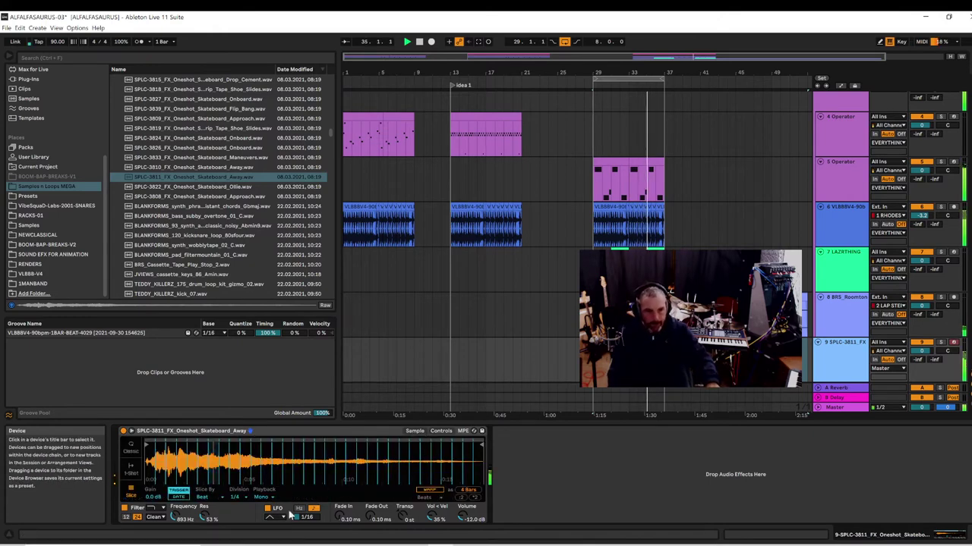
pyautogui.click(430, 491)
pyautogui.click(423, 491)
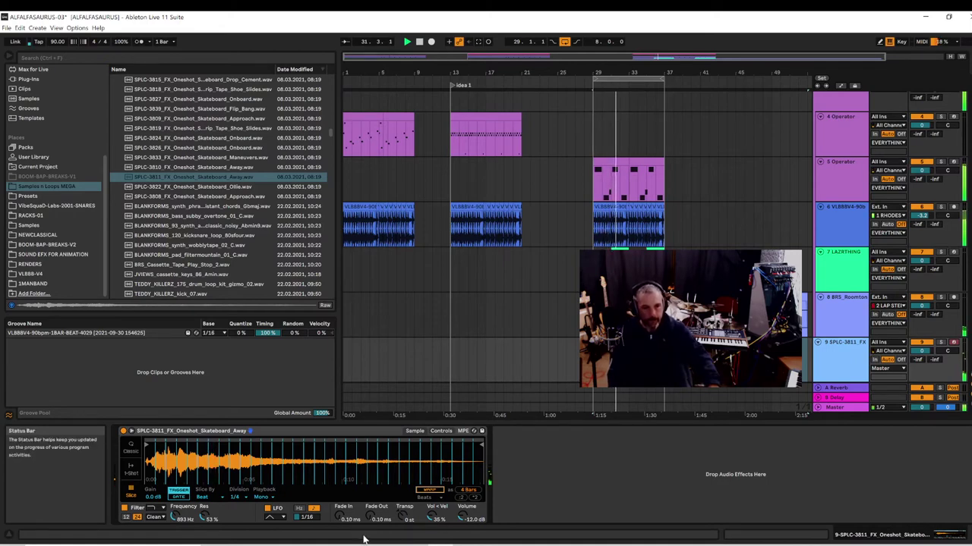
pyautogui.click(437, 431)
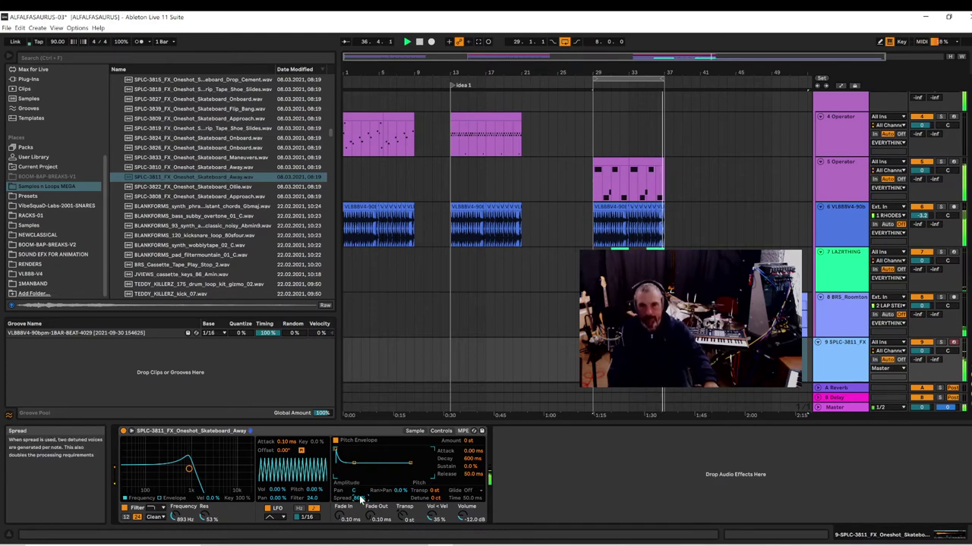
pyautogui.press('space')
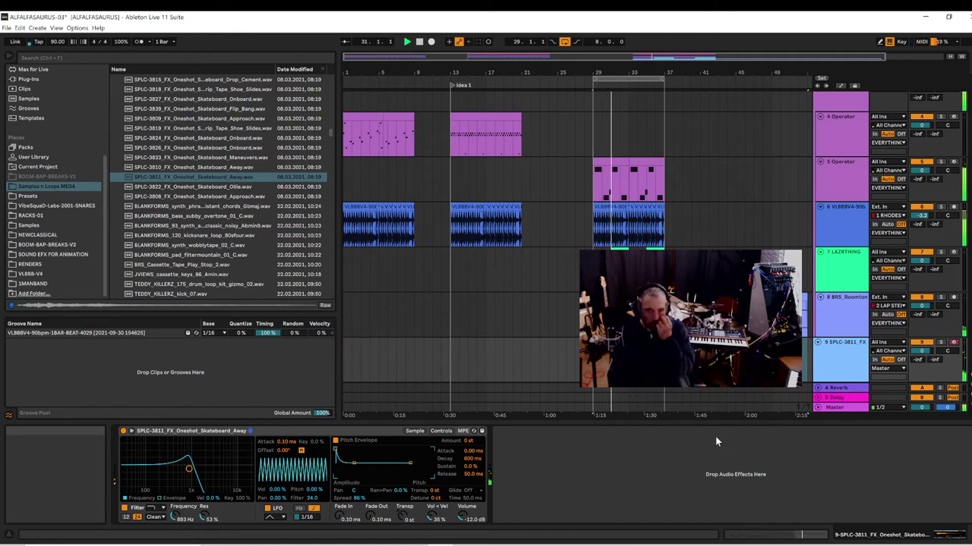
pyautogui.moveTo(844, 344); pyautogui.dragTo(842, 322)
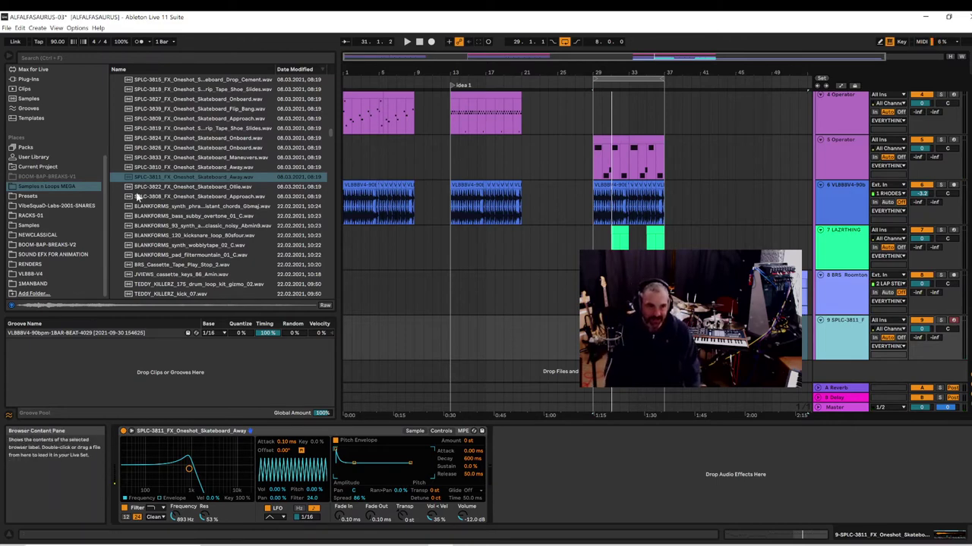
# - Save the Live Set under the new name ALFALFASAURUS-04
pyautogui.click(6, 28)
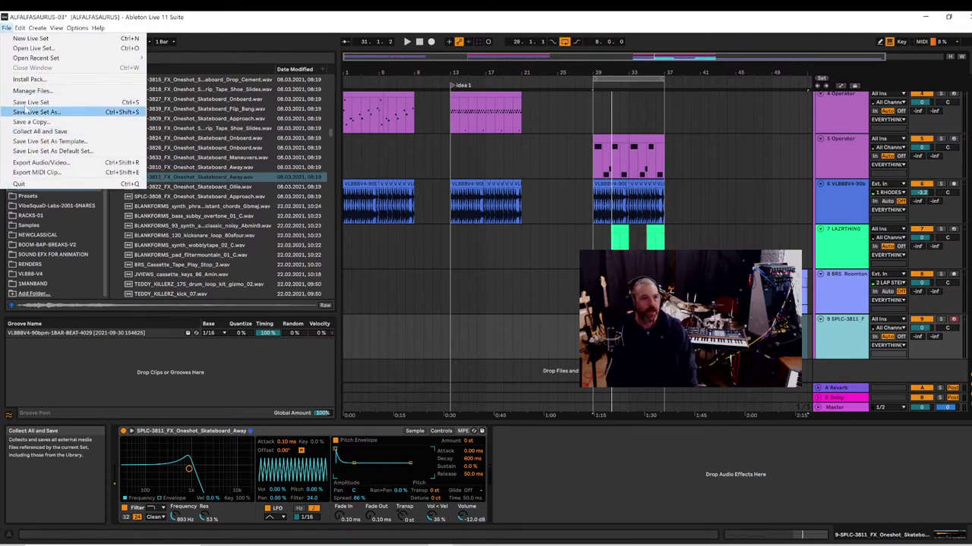
pyautogui.click(34, 112)
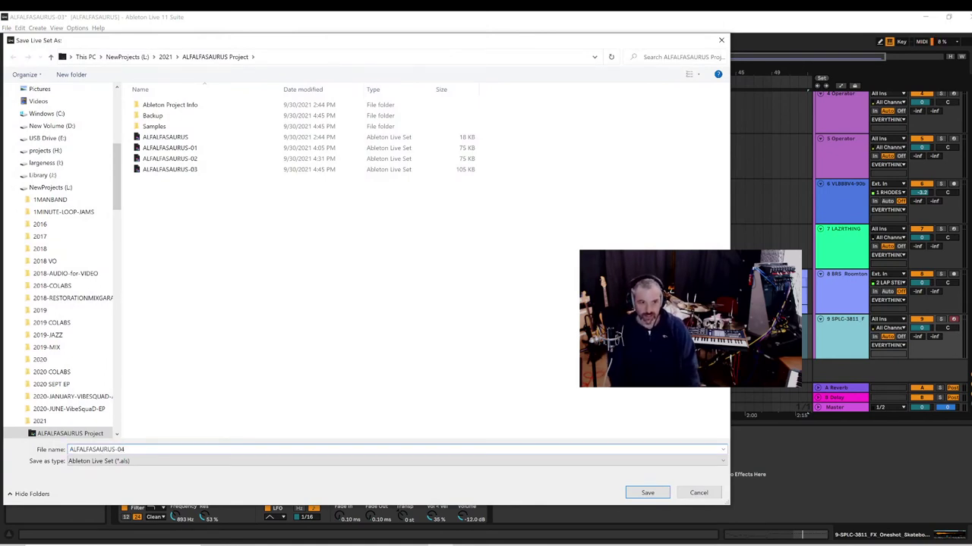
pyautogui.press('Return')
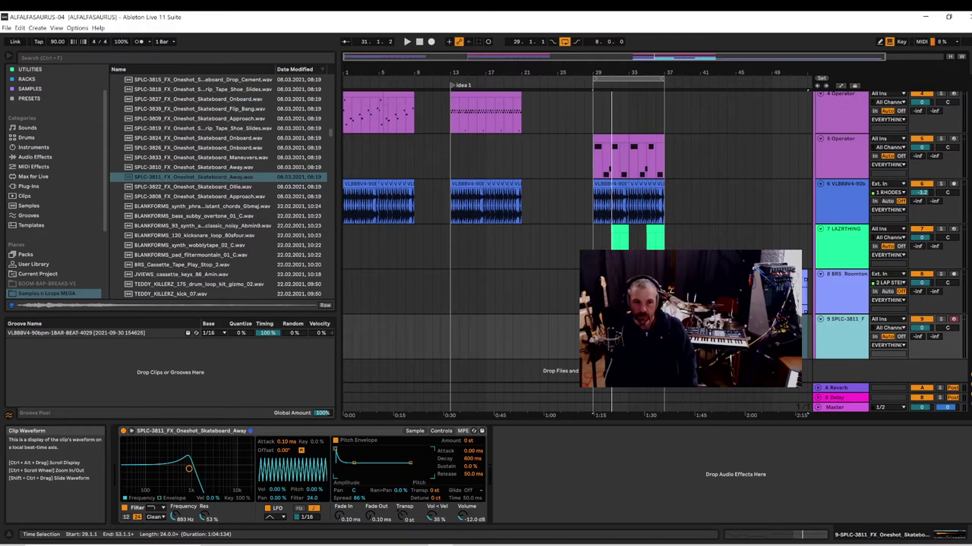
# - Audition the BLANKFORMS synth, bass and pad samples, plus the BRS cassette stop and JVIEWS cassette keys, in the sample library
pyautogui.click(209, 226)
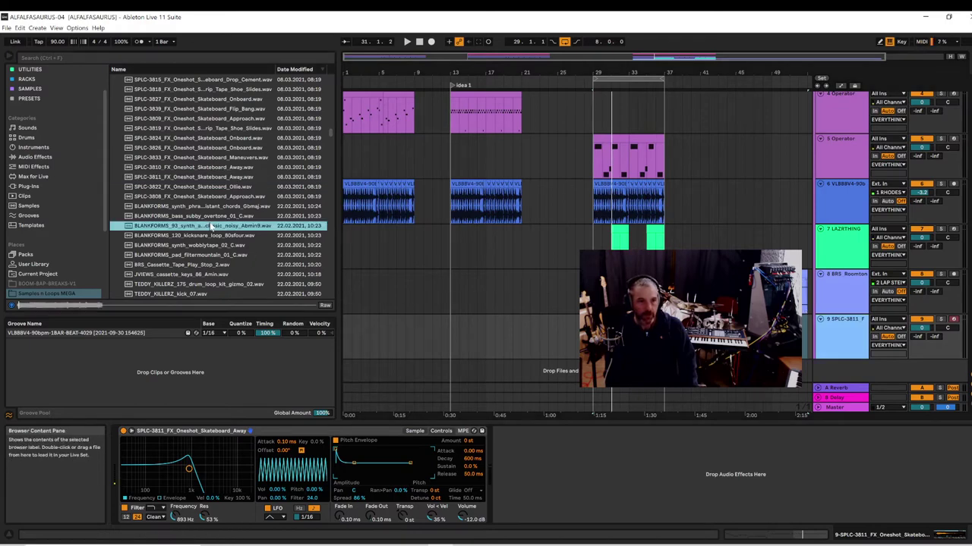
pyautogui.click(207, 235)
pyautogui.click(207, 226)
pyautogui.click(206, 217)
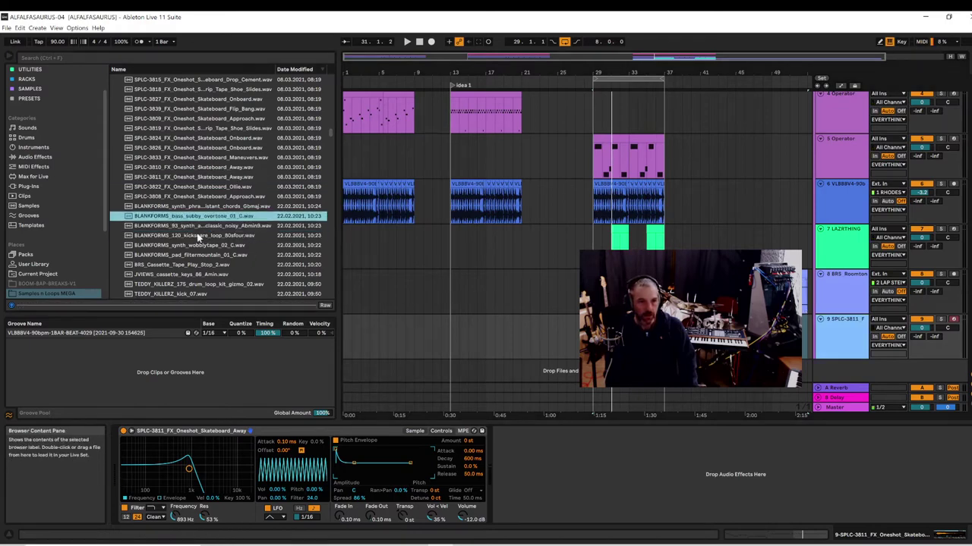
pyautogui.click(194, 245)
pyautogui.click(186, 259)
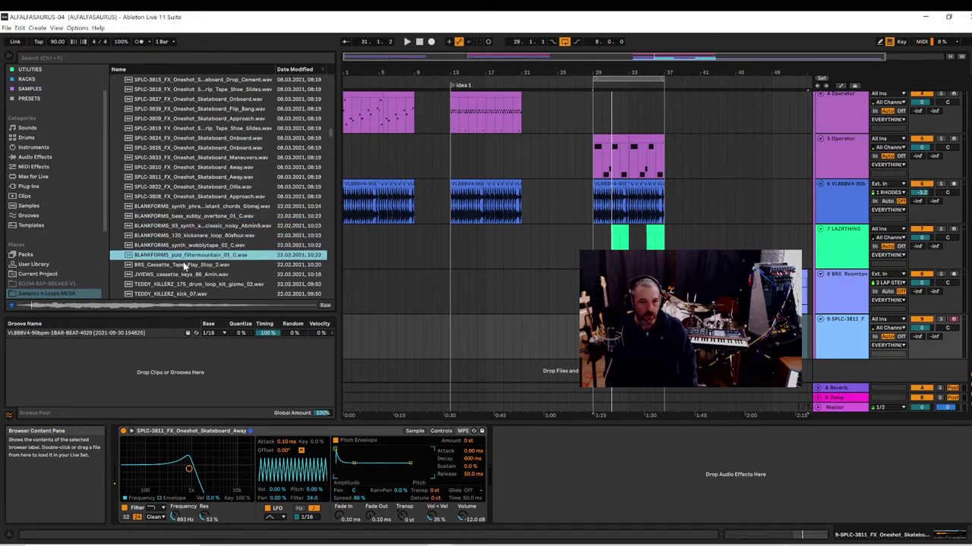
pyautogui.click(181, 266)
pyautogui.click(179, 275)
pyautogui.scroll(-2, 171, 250)
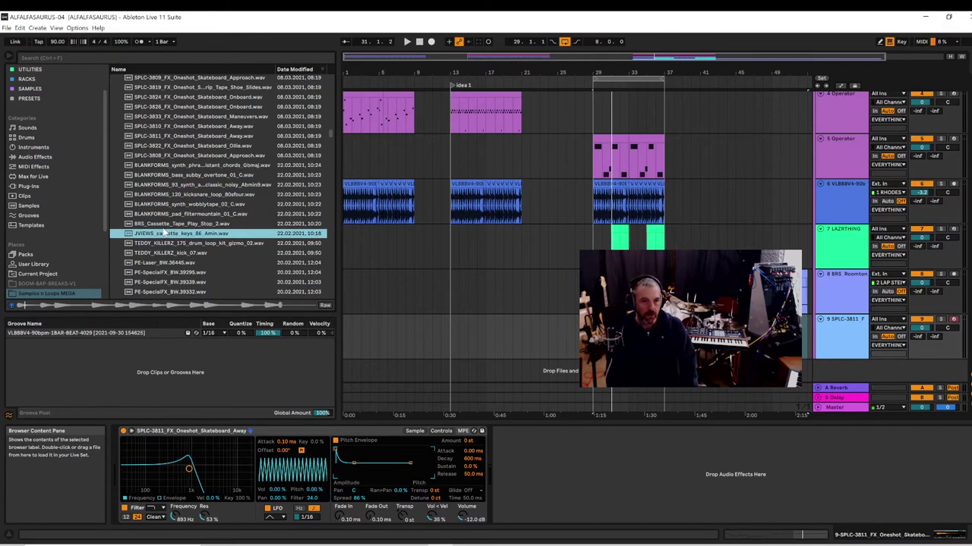
# - Audition the TEDDY_KILLERZ drum loop and the PE-Laser, PE-SpecialFX and LaserBeamRayOnSteady effect samples
pyautogui.click(154, 242)
pyautogui.scroll(-2, 156, 247)
pyautogui.click(157, 249)
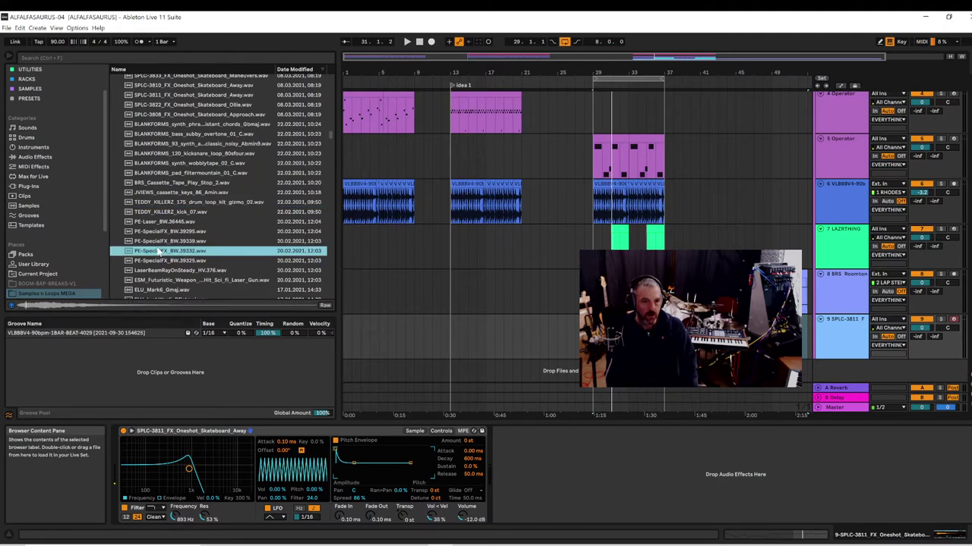
pyautogui.scroll(-2, 160, 247)
pyautogui.click(161, 241)
pyautogui.scroll(-2, 161, 241)
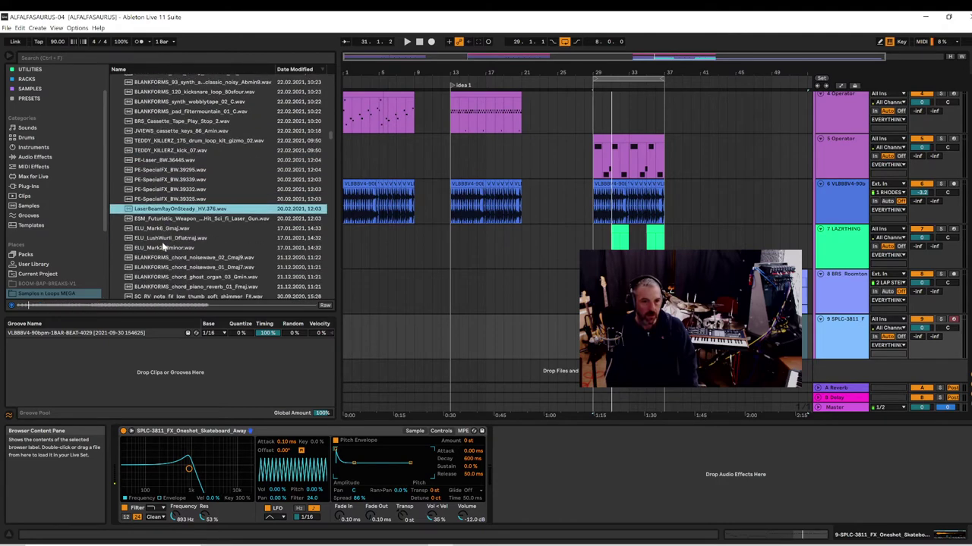
pyautogui.click(176, 189)
pyautogui.click(174, 142)
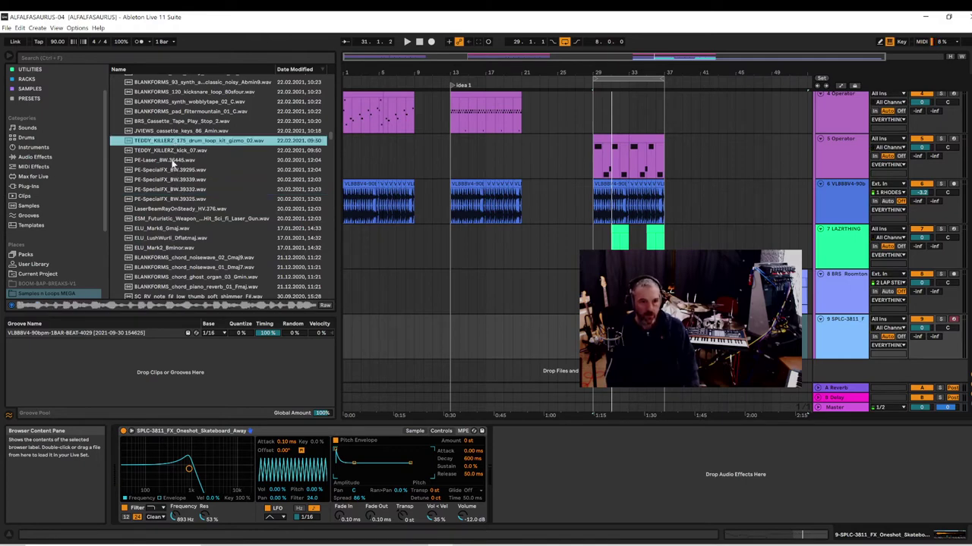
pyautogui.click(173, 160)
pyautogui.click(171, 141)
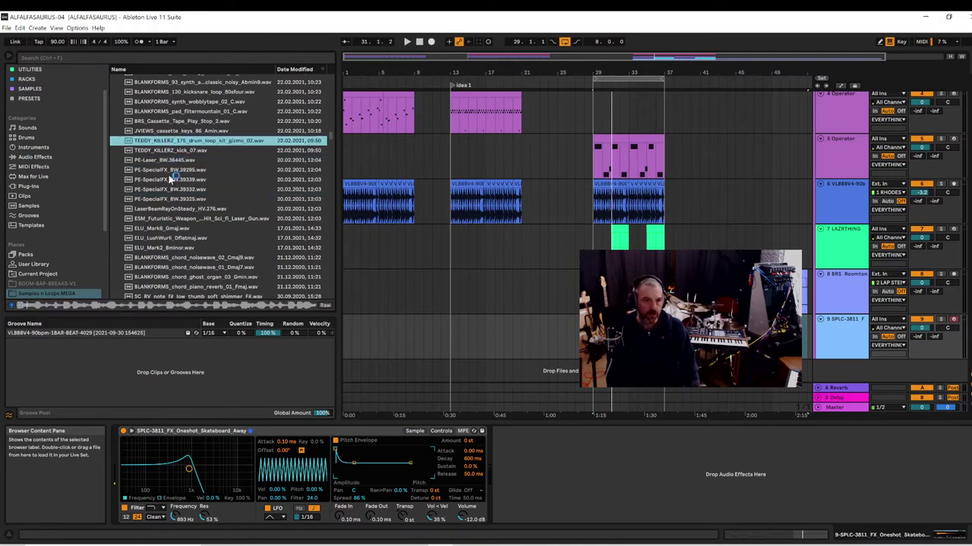
pyautogui.click(171, 210)
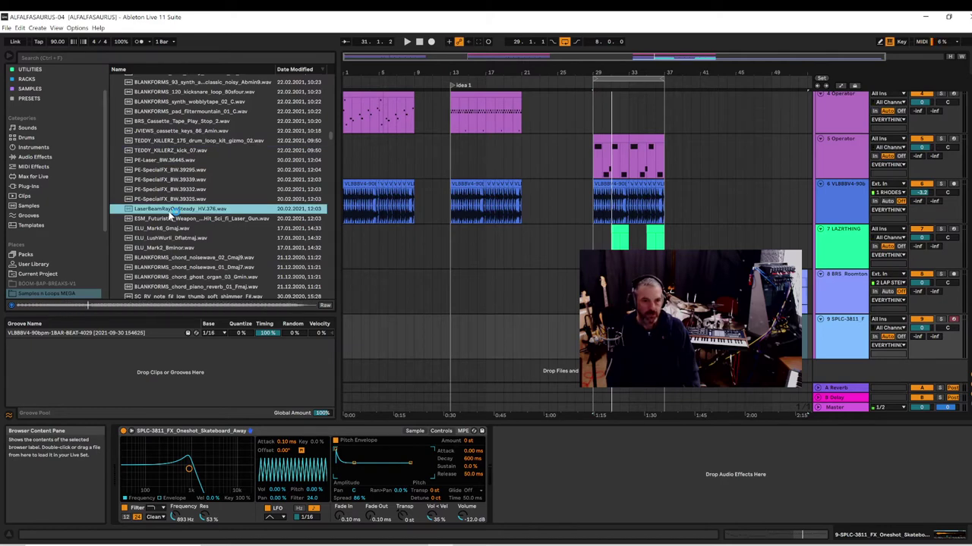
# - Audition the ELU_LushWurli, BLANKFORMS chord and SC_RV note and interval samples
pyautogui.click(214, 239)
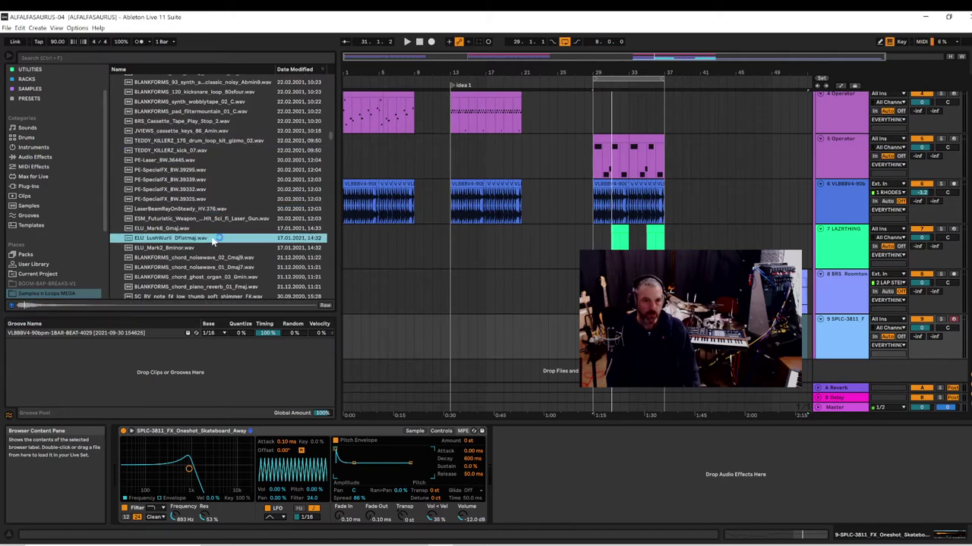
pyautogui.click(214, 258)
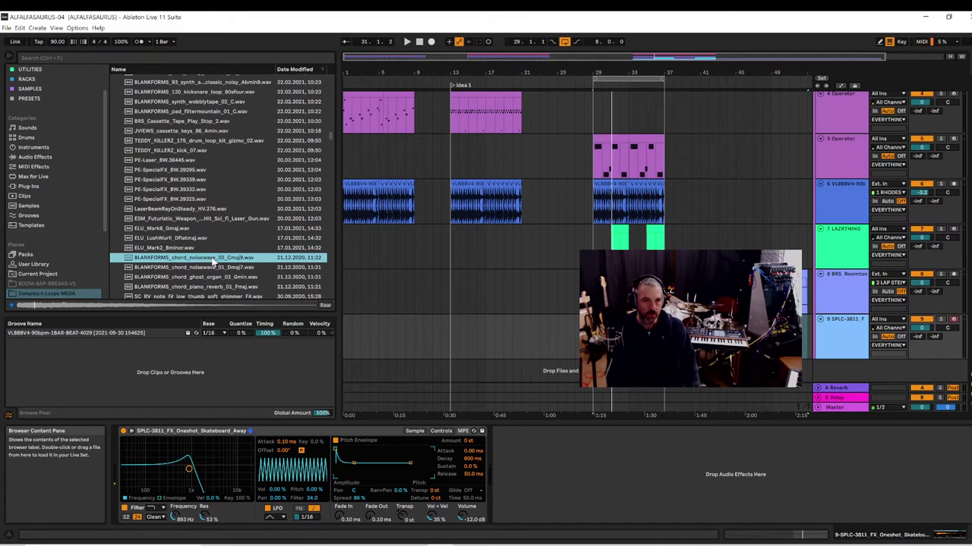
pyautogui.click(215, 278)
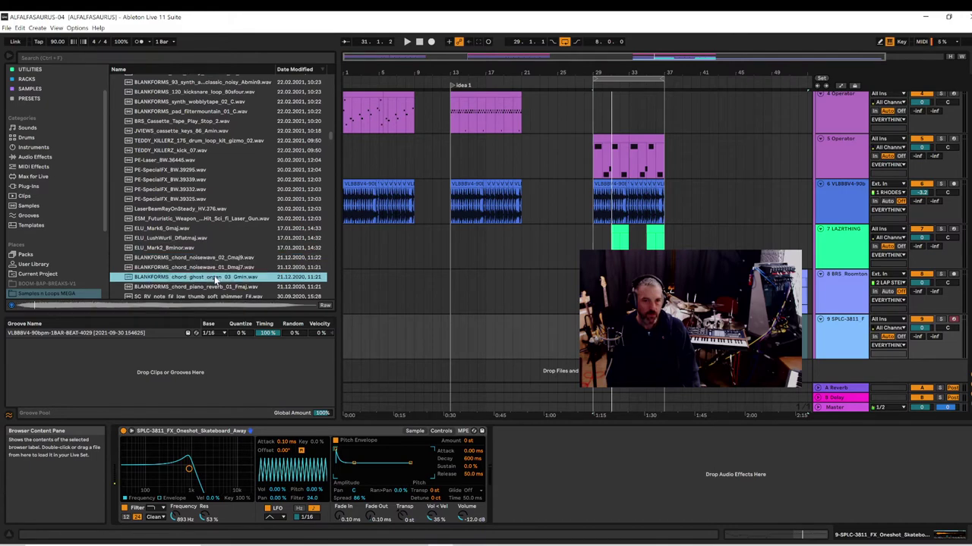
pyautogui.scroll(-1, 217, 279)
pyautogui.click(217, 276)
pyautogui.scroll(-1, 217, 279)
pyautogui.click(216, 278)
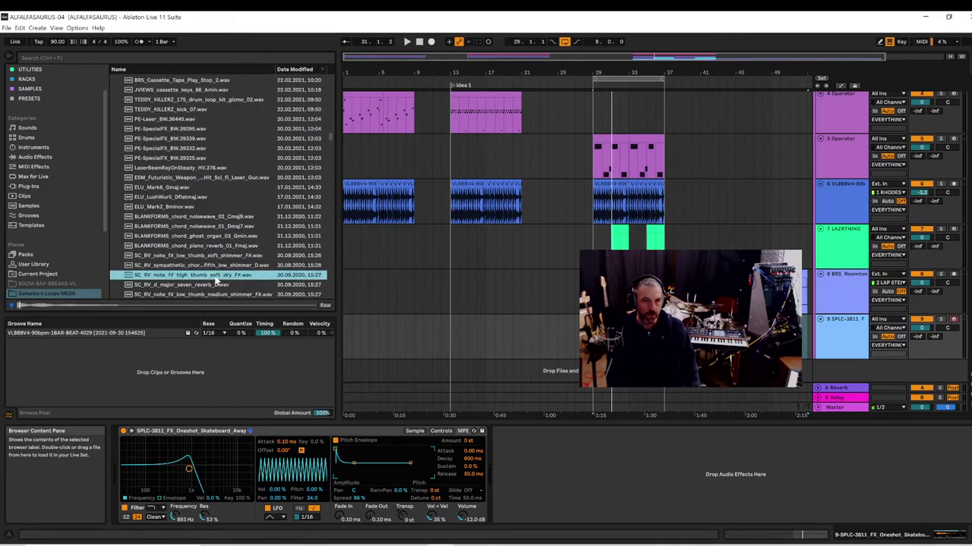
pyautogui.scroll(-1, 216, 279)
pyautogui.click(216, 279)
pyautogui.scroll(-1, 216, 280)
pyautogui.click(216, 275)
pyautogui.scroll(-1, 217, 275)
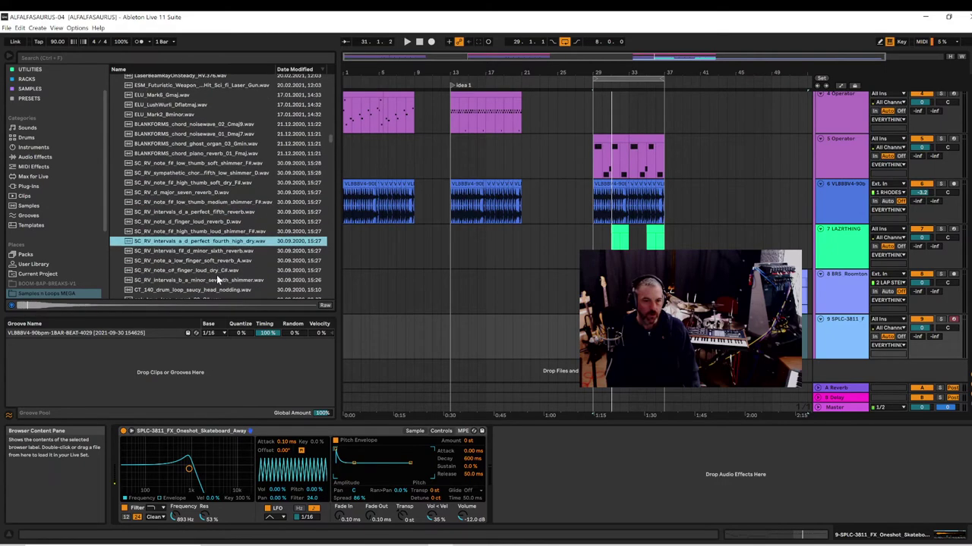
# - Audition the apk_keys_loop_everst_90 sample against the looped idea at bar 29
pyautogui.click(216, 278)
pyautogui.scroll(-1, 217, 279)
pyautogui.click(216, 278)
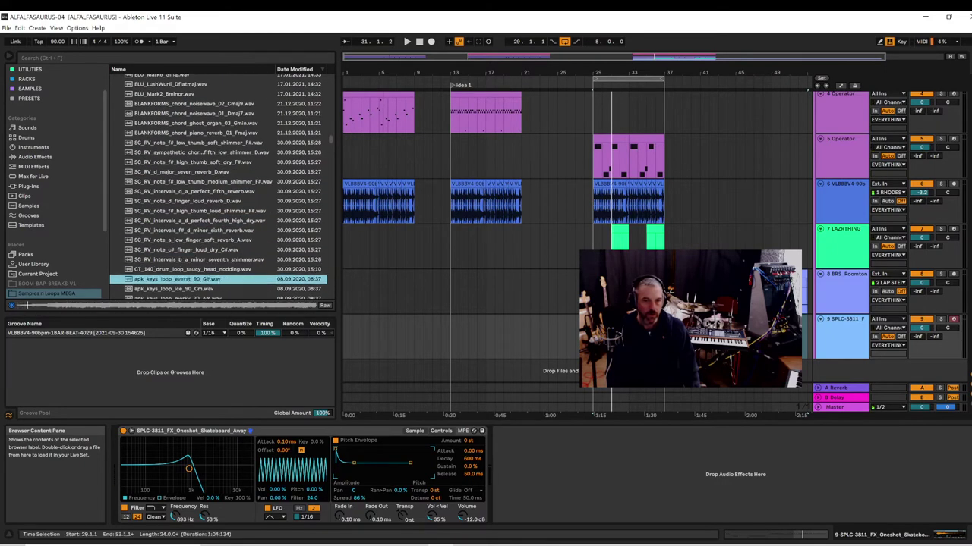
pyautogui.press('space')
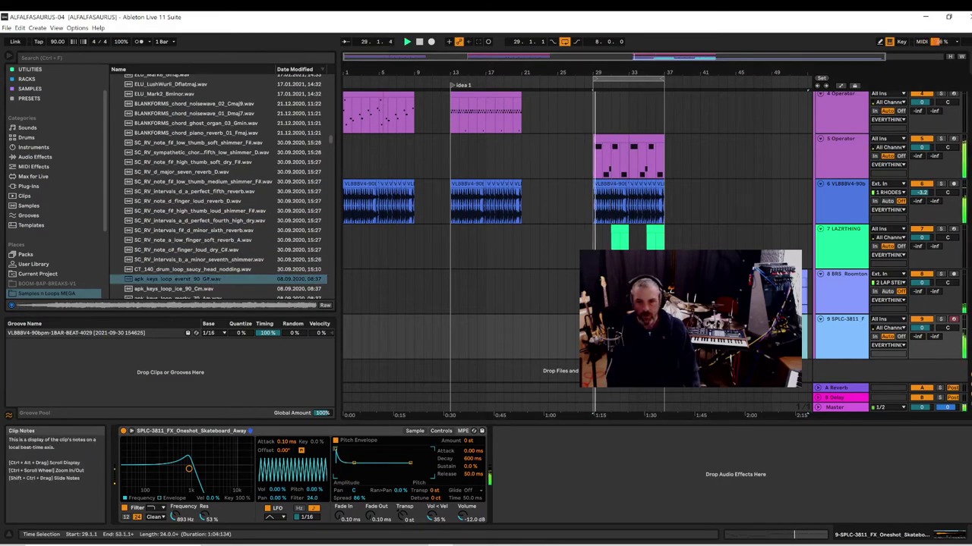
pyautogui.click(175, 279)
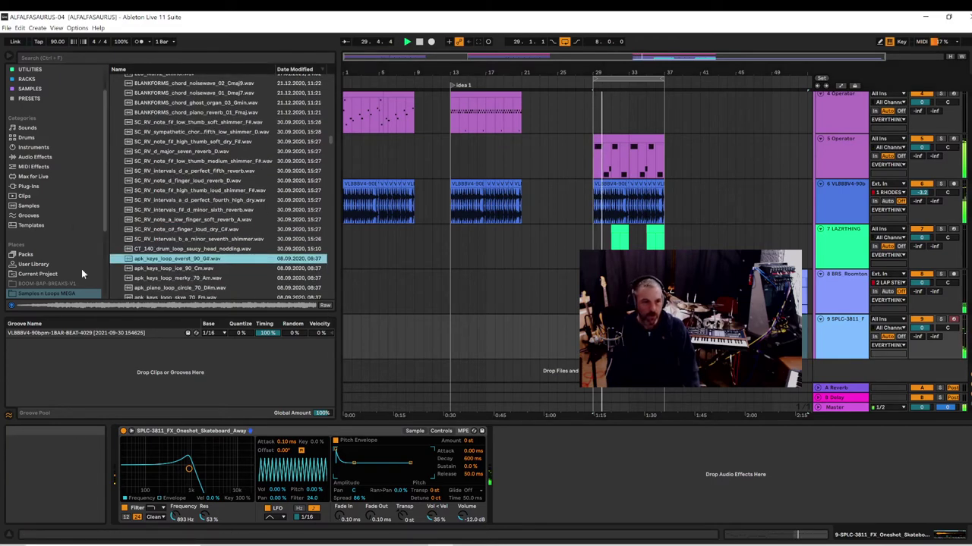
# - Audition nn_chord_cosmic_Am, GarageVibe2_Tops, PE-Whoosh and the CHROME_SPARKS chord stab among the June 2020 samples
pyautogui.scroll(-4, 102, 169)
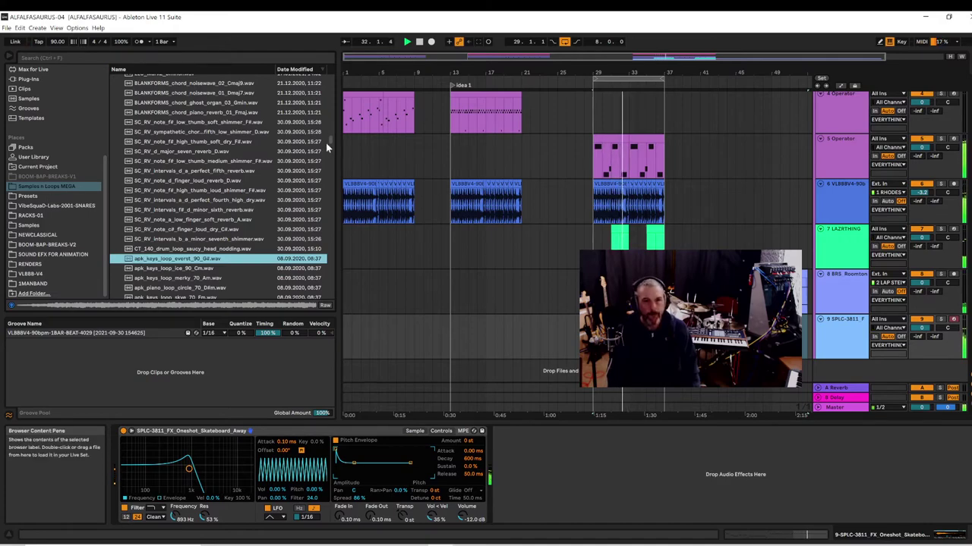
pyautogui.moveTo(330, 141); pyautogui.dragTo(225, 247)
pyautogui.click(180, 232)
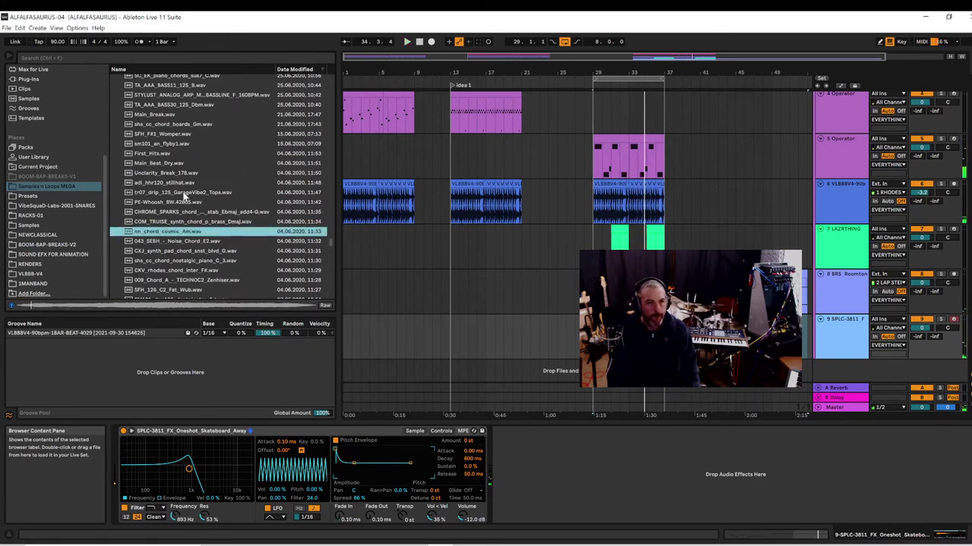
pyautogui.click(183, 195)
pyautogui.click(176, 203)
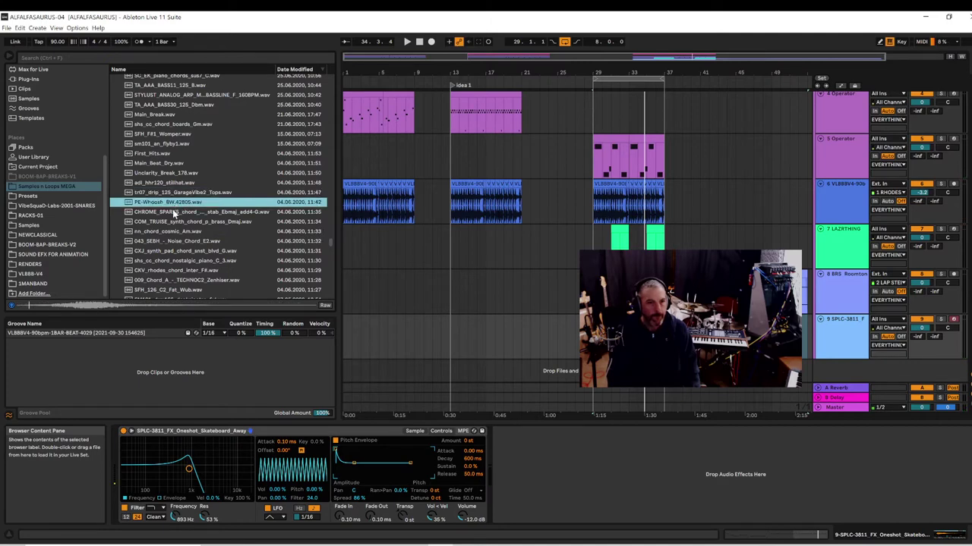
pyautogui.click(166, 213)
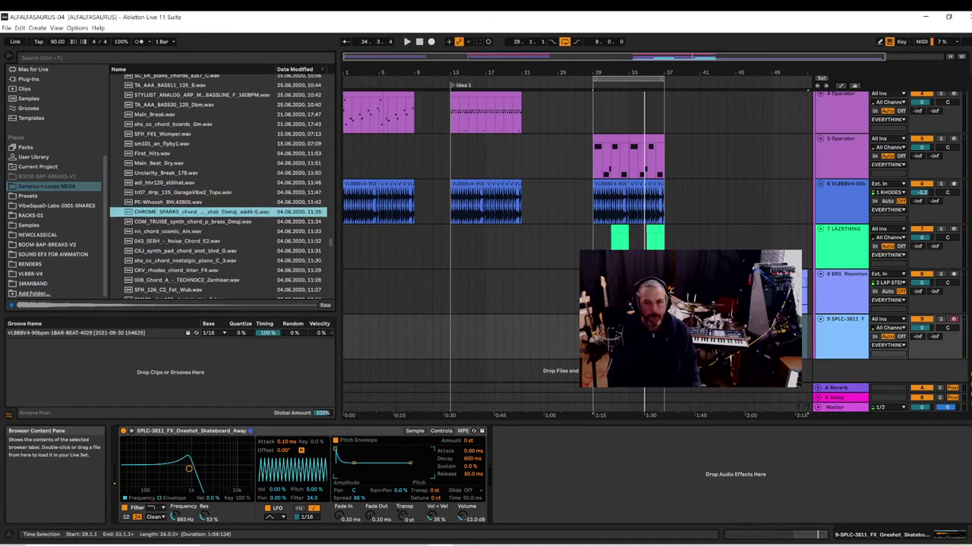
# - Play the loop from bar 29 and audition the COM_TRUISE brass, nn_chord_cosmic_Am and SEBH Noise Chord samples over it
pyautogui.press('space')
pyautogui.click(137, 223)
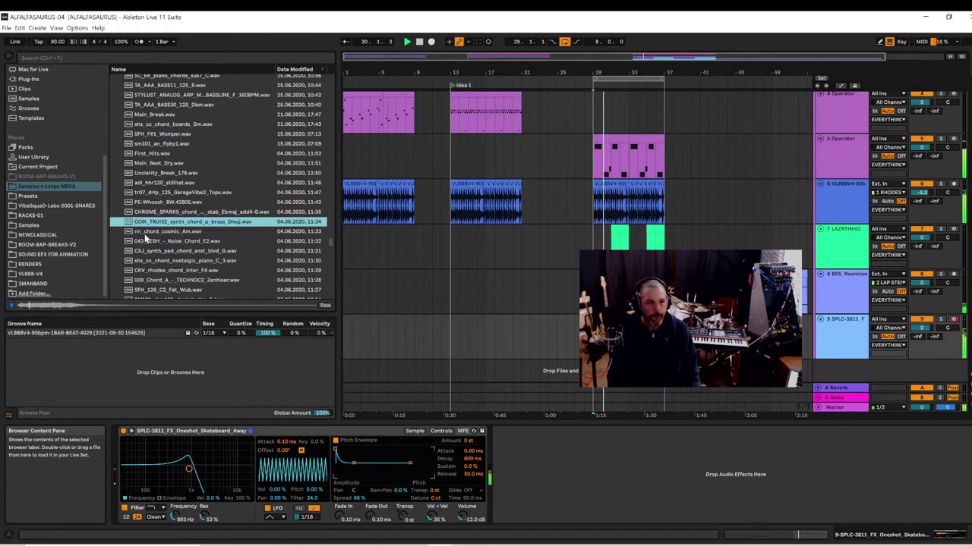
pyautogui.click(143, 235)
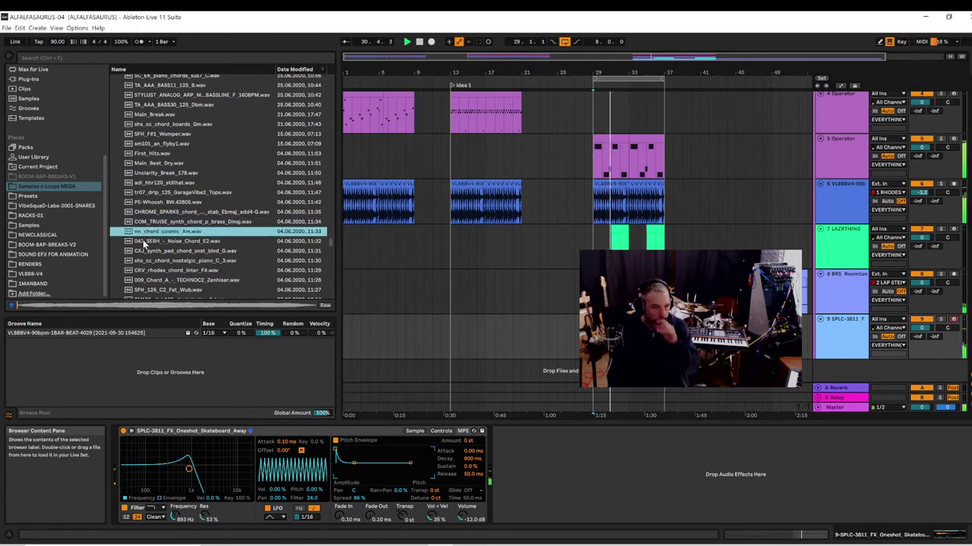
pyautogui.click(143, 241)
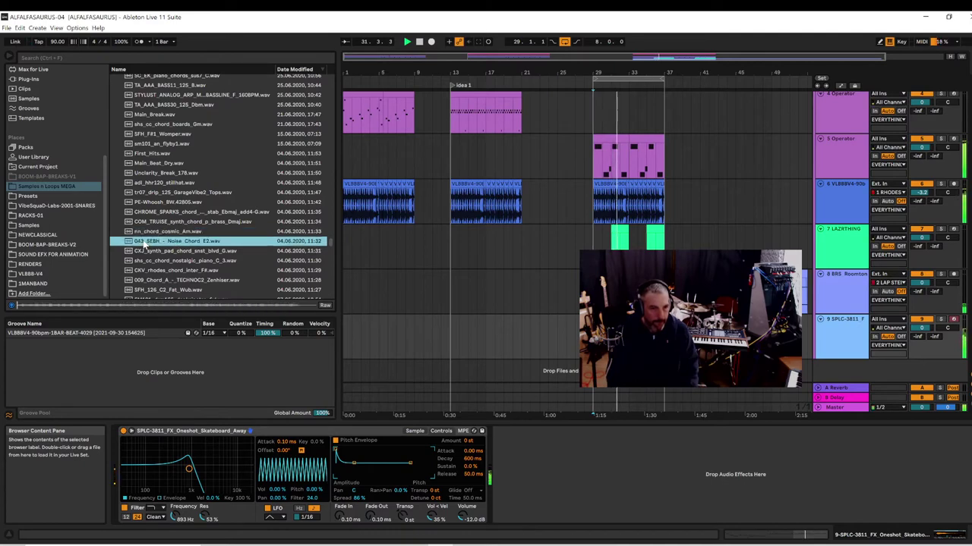
pyautogui.press('Up')
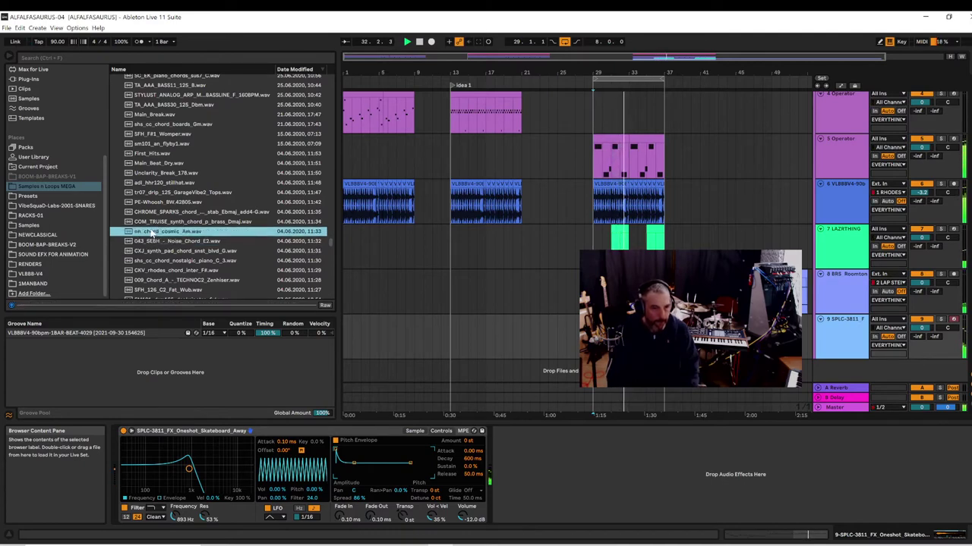
# - Place nn_chord_cosmic_Am.wav on a new audio track at bar 29 and delete its clip, keeping the empty track
pyautogui.scroll(-1, 301, 282)
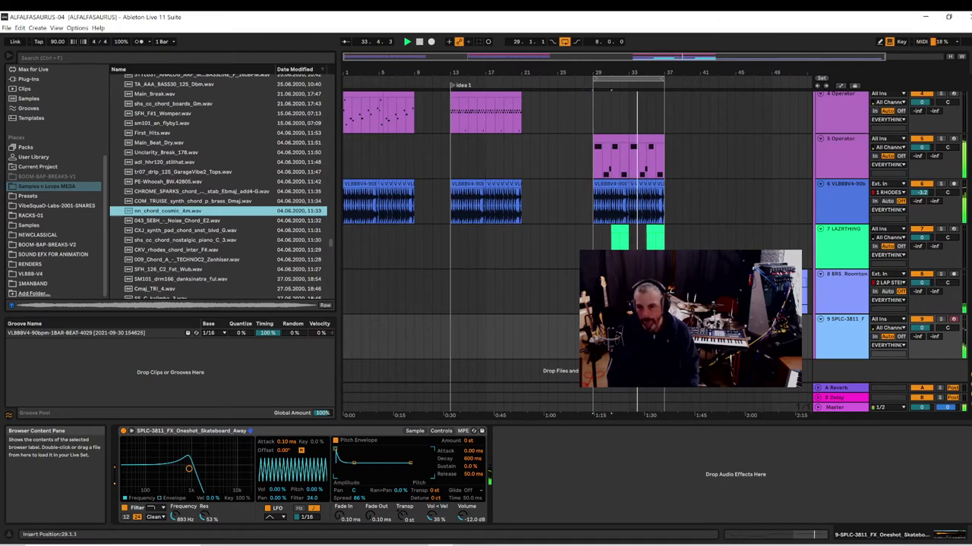
pyautogui.doubleClick(601, 337)
pyautogui.press('Return')
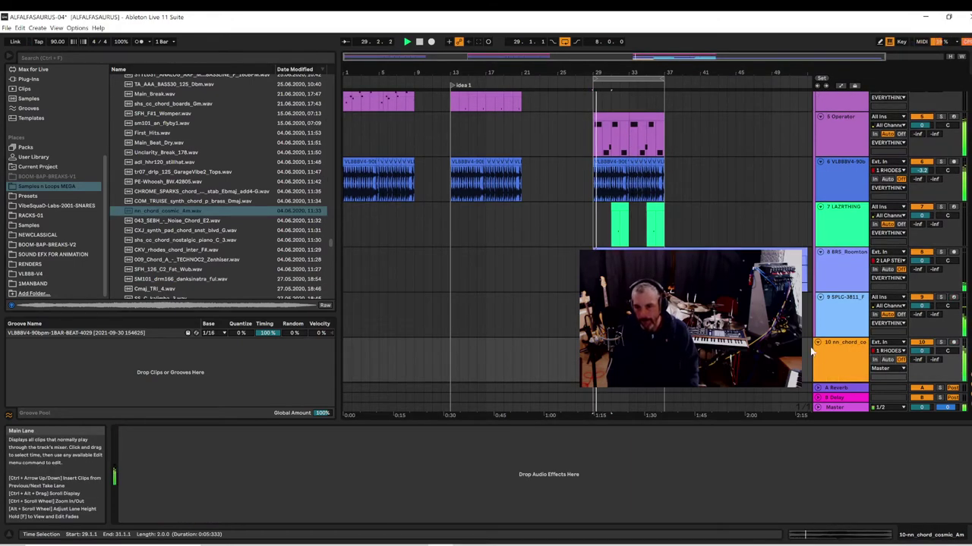
pyautogui.click(832, 364)
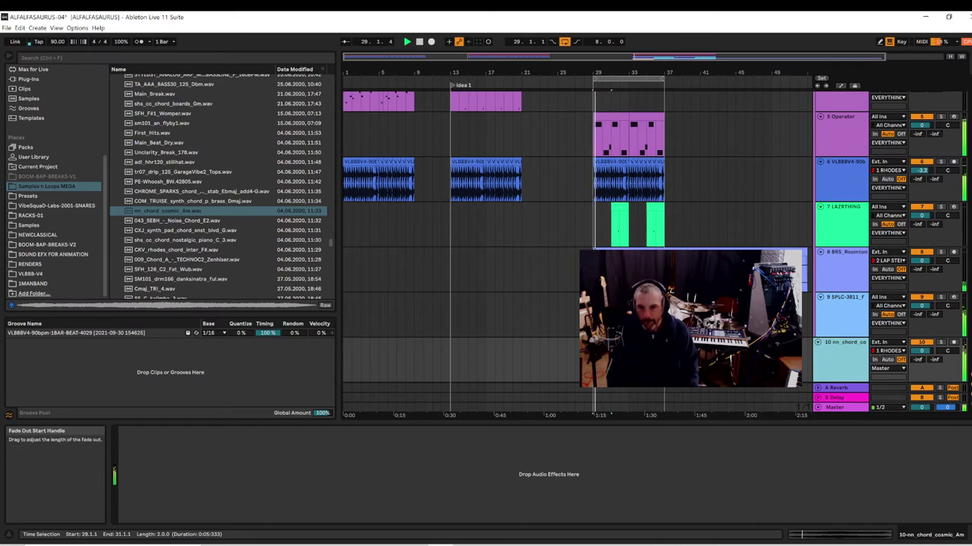
pyautogui.press('Delete')
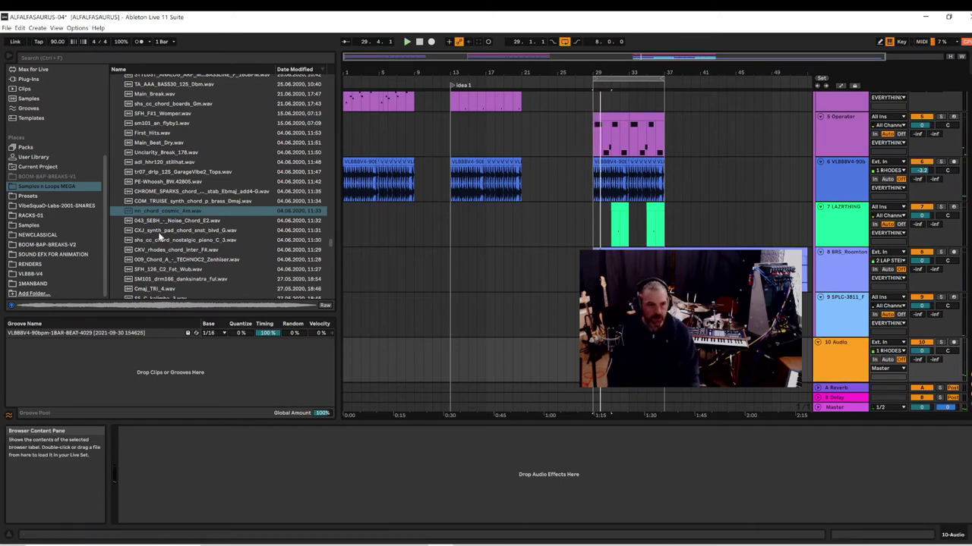
# - Audition the CXJ pad chord, nostalgic piano chord, CKV rhodes chord and TECHNOC2 chord samples against the loop, and stop playback
pyautogui.click(167, 230)
pyautogui.click(161, 242)
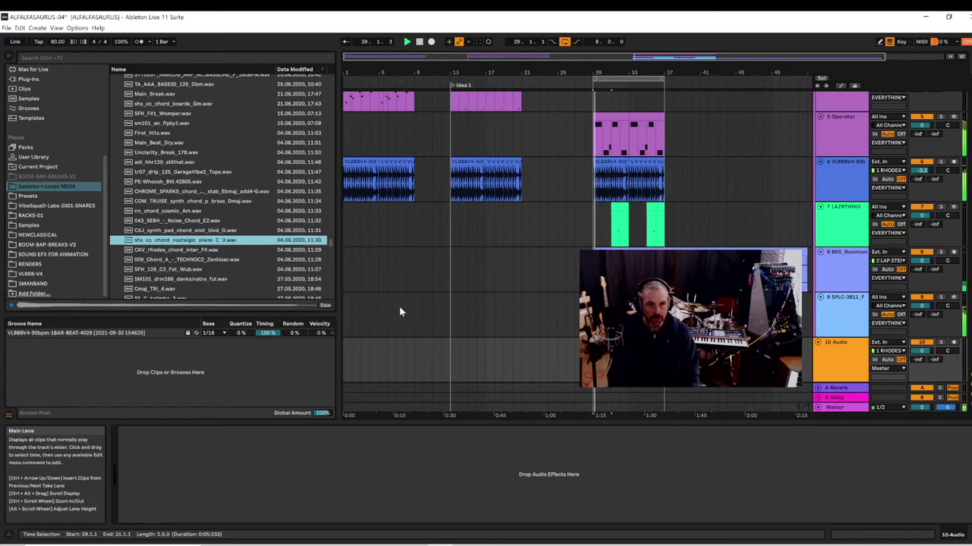
pyautogui.click(222, 250)
pyautogui.click(216, 259)
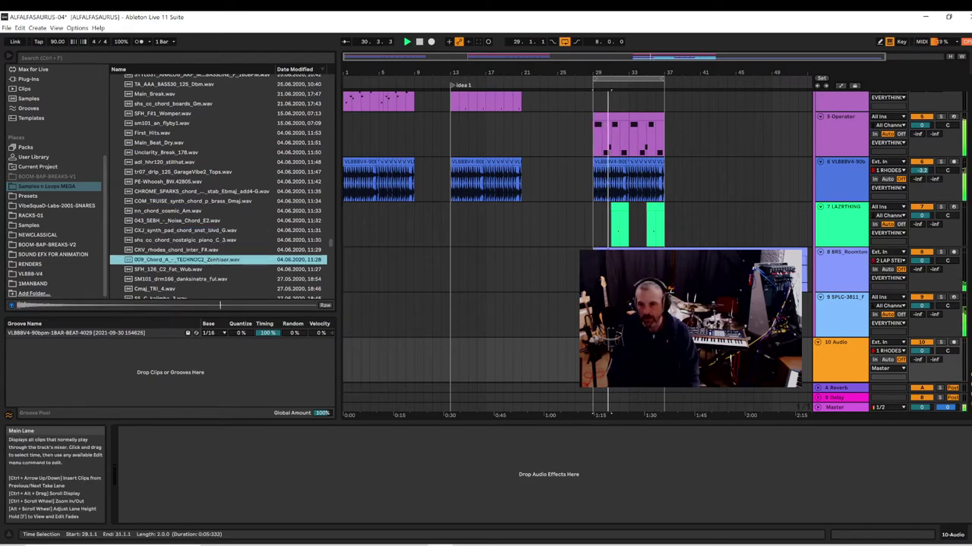
pyautogui.click(836, 366)
pyautogui.scroll(-1, 841, 326)
pyautogui.press('space')
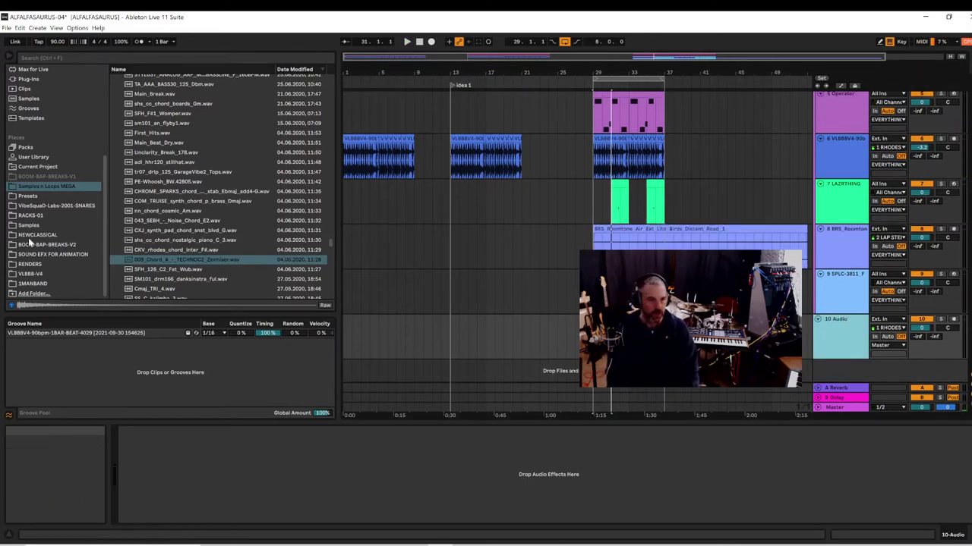
# - Search the plug-ins for "serum" and load Serum_x64 onto a new MIDI track below the empty audio track
pyautogui.scroll(5, 28, 174)
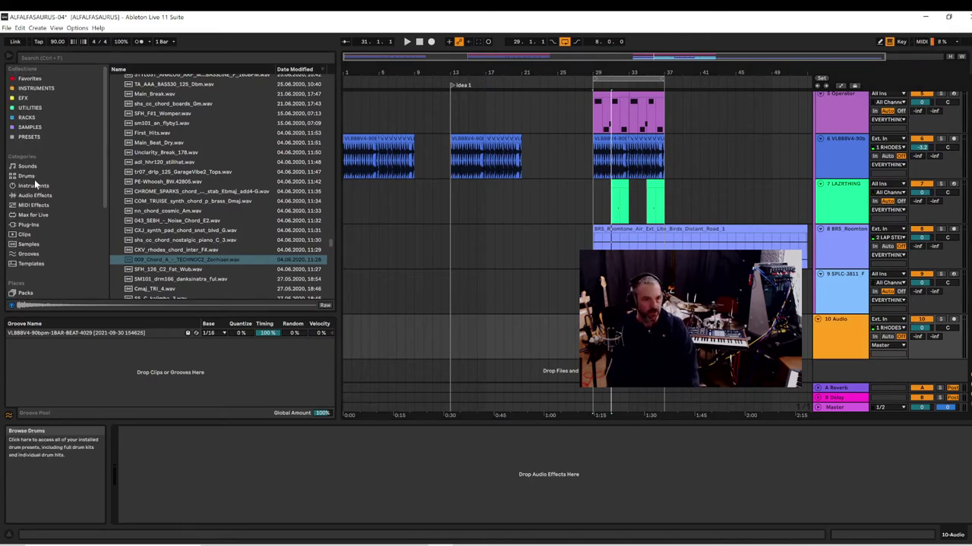
pyautogui.click(34, 225)
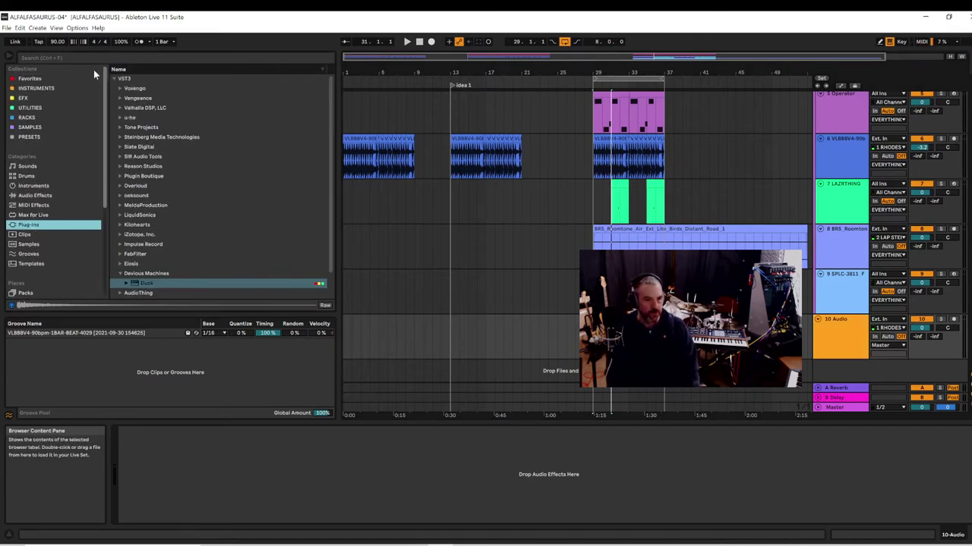
pyautogui.scroll(-2, 258, 137)
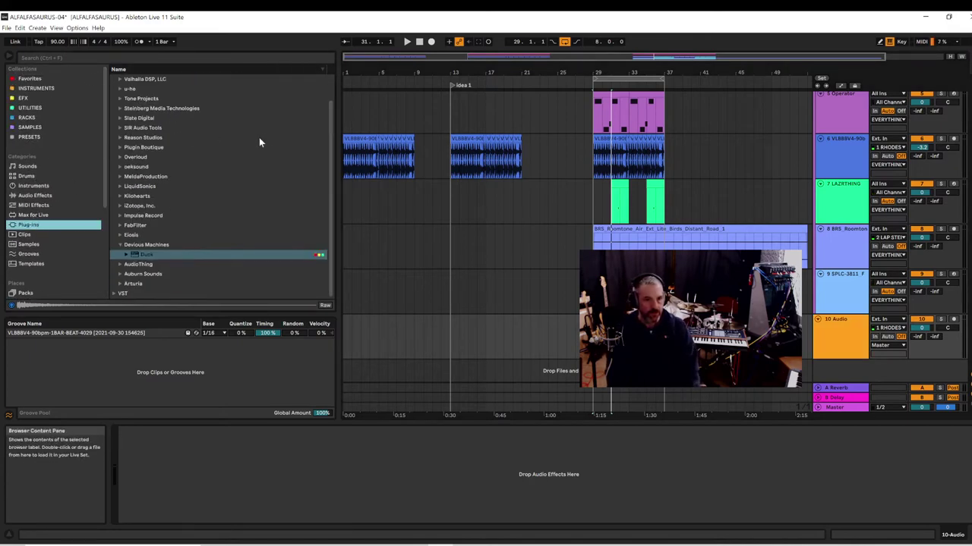
pyautogui.click(73, 58)
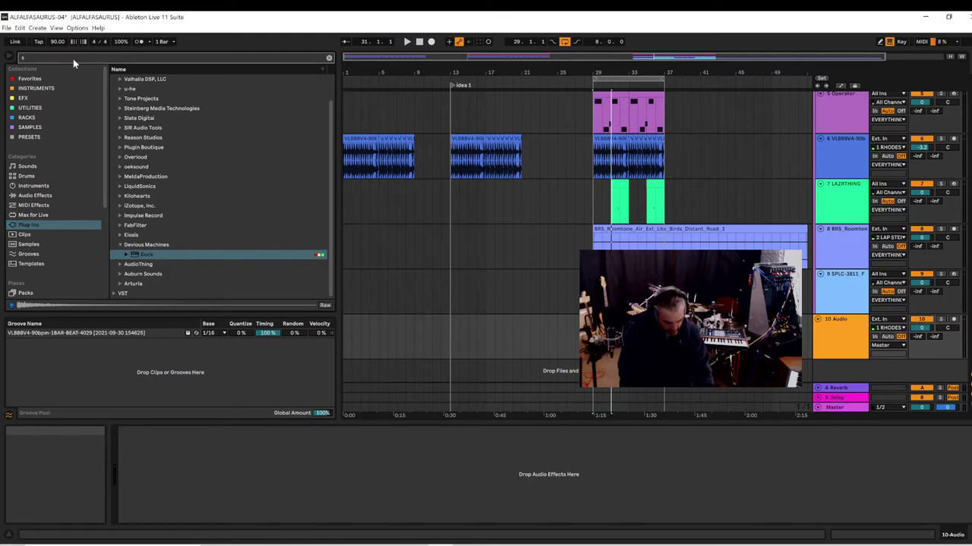
pyautogui.write('serum')
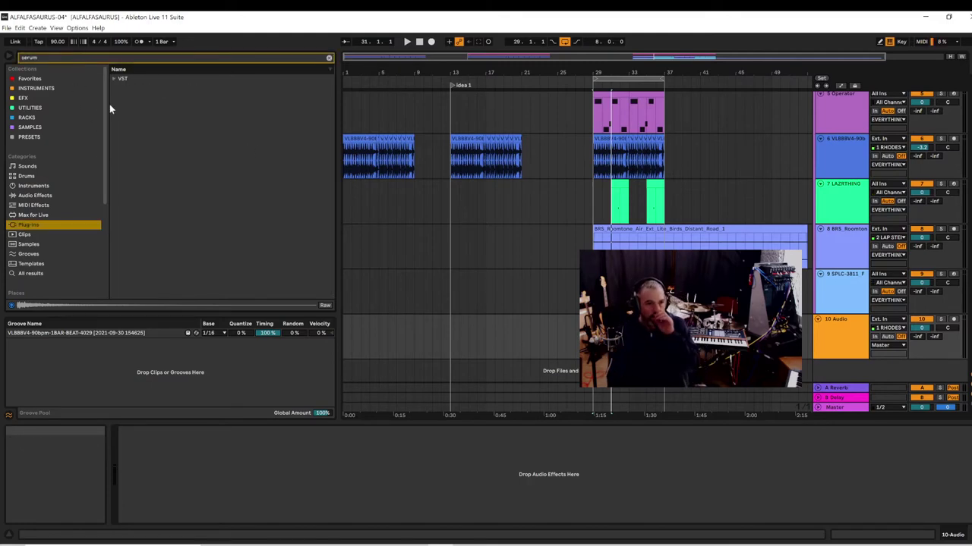
pyautogui.click(115, 79)
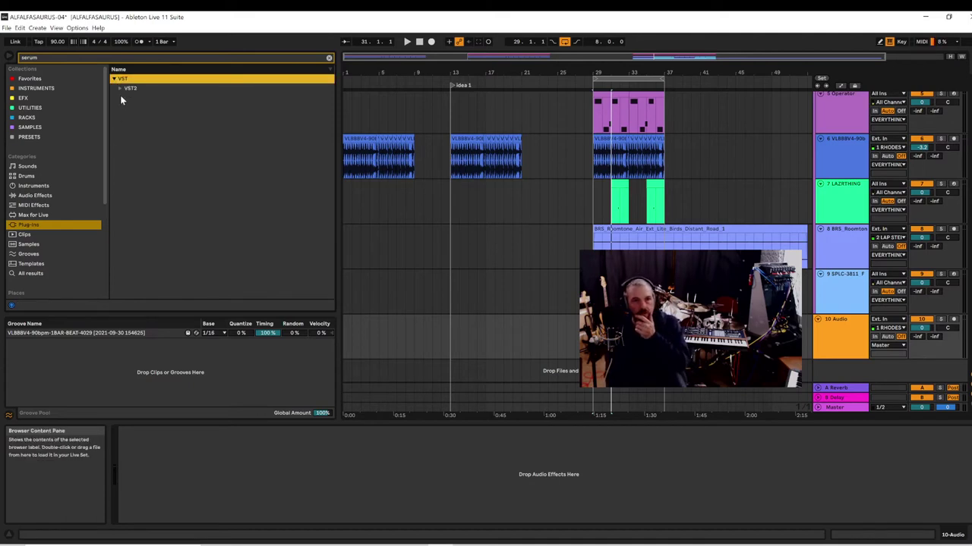
pyautogui.click(120, 87)
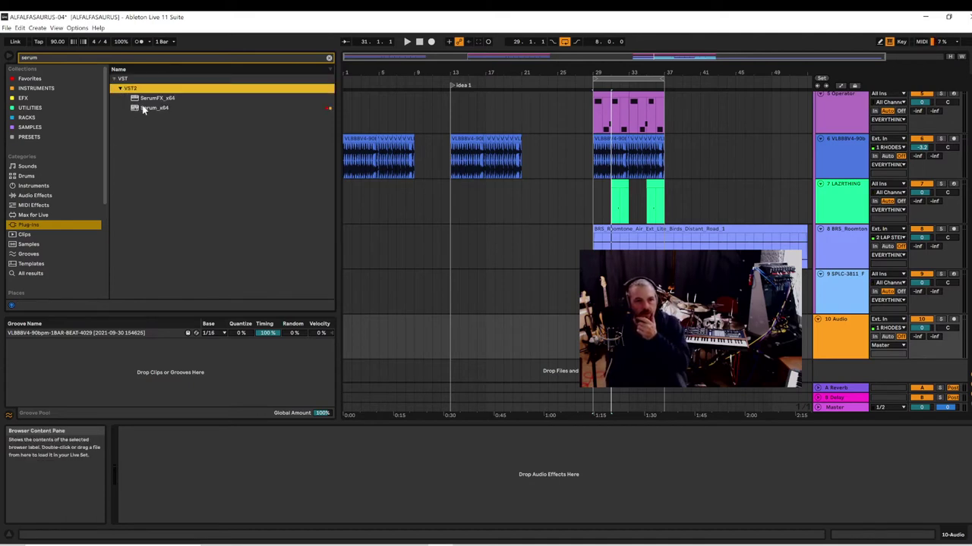
pyautogui.click(145, 109)
pyautogui.moveTo(451, 324); pyautogui.dragTo(492, 364)
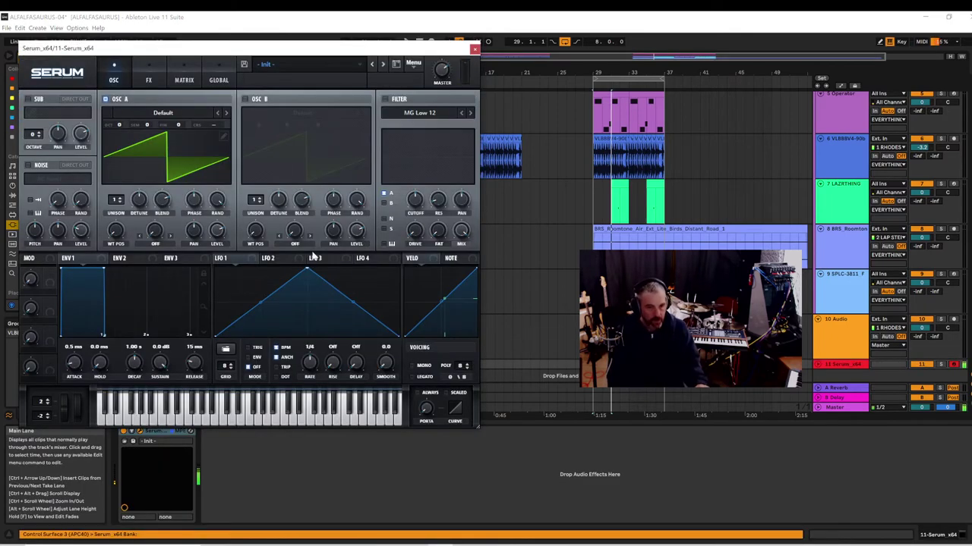
pyautogui.moveTo(167, 47); pyautogui.dragTo(504, 63)
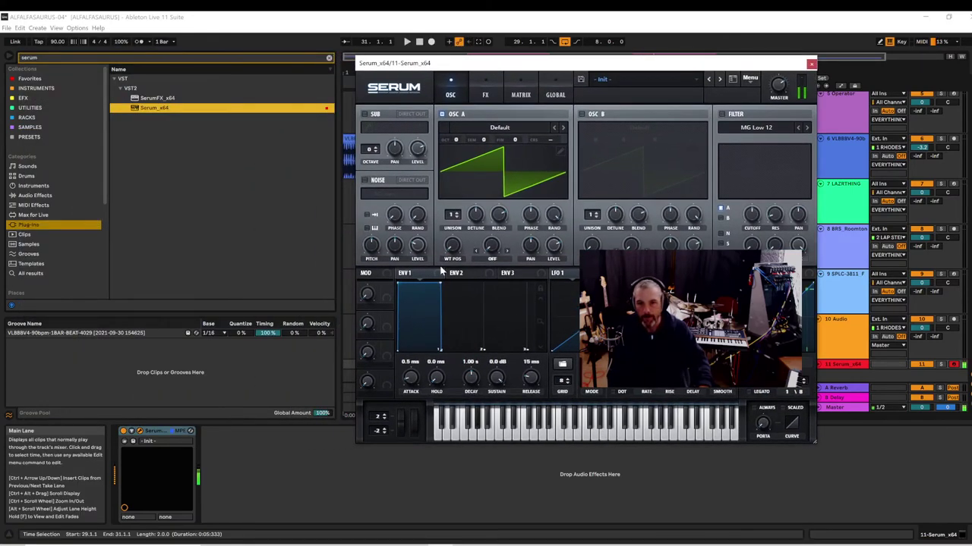
# - Set oscillator A to the Analog_BD_Sin wavetable, enable oscillator B, and set oscillator A's warp mode to FM (from B)
pyautogui.click(501, 127)
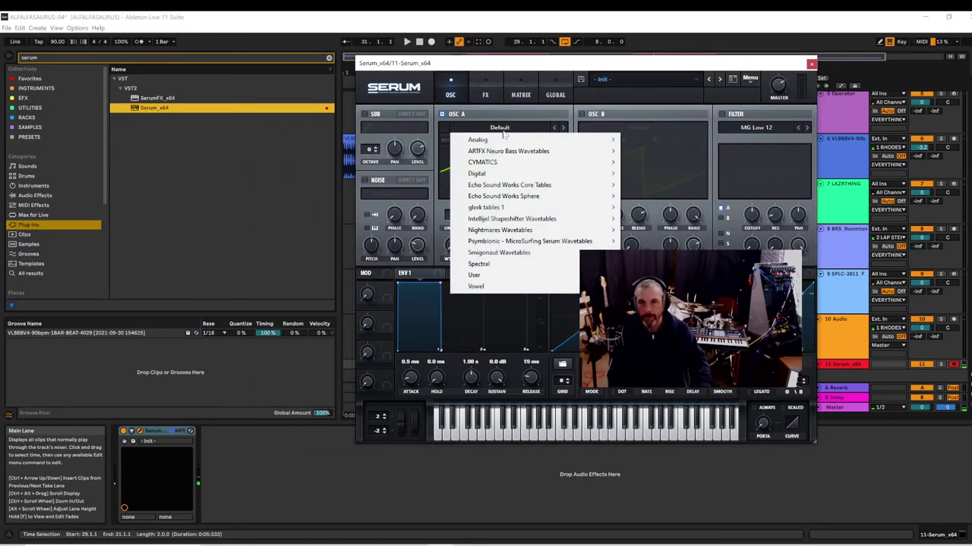
pyautogui.moveTo(537, 151)
pyautogui.click(643, 159)
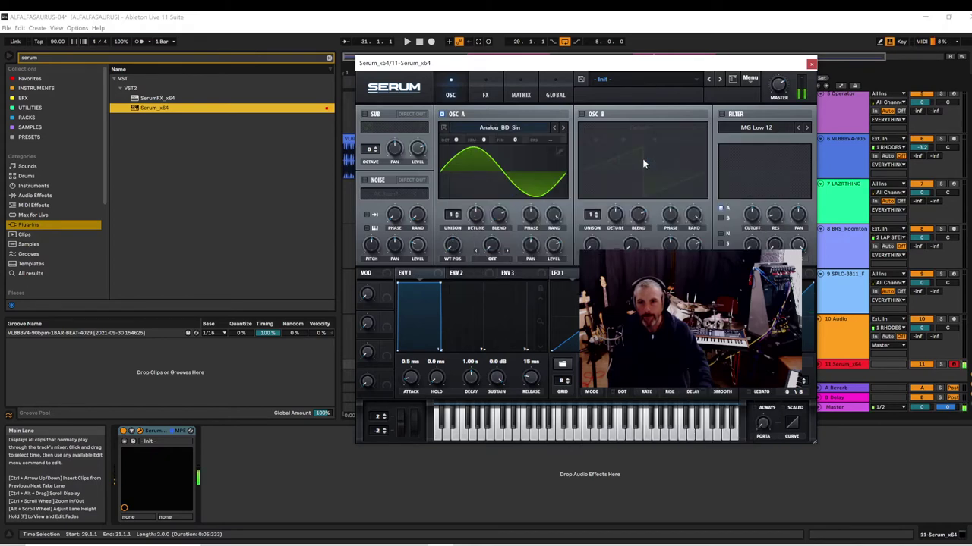
pyautogui.click(582, 115)
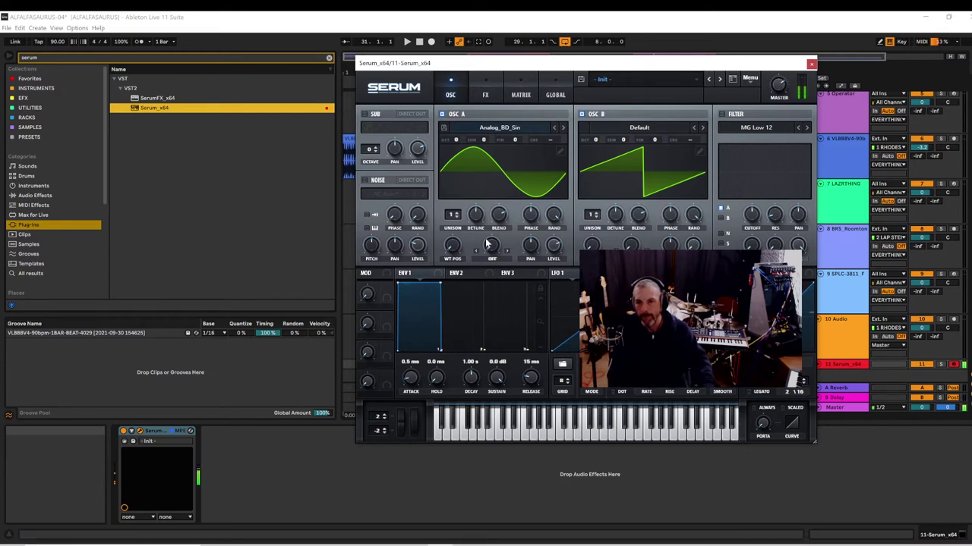
pyautogui.click(492, 259)
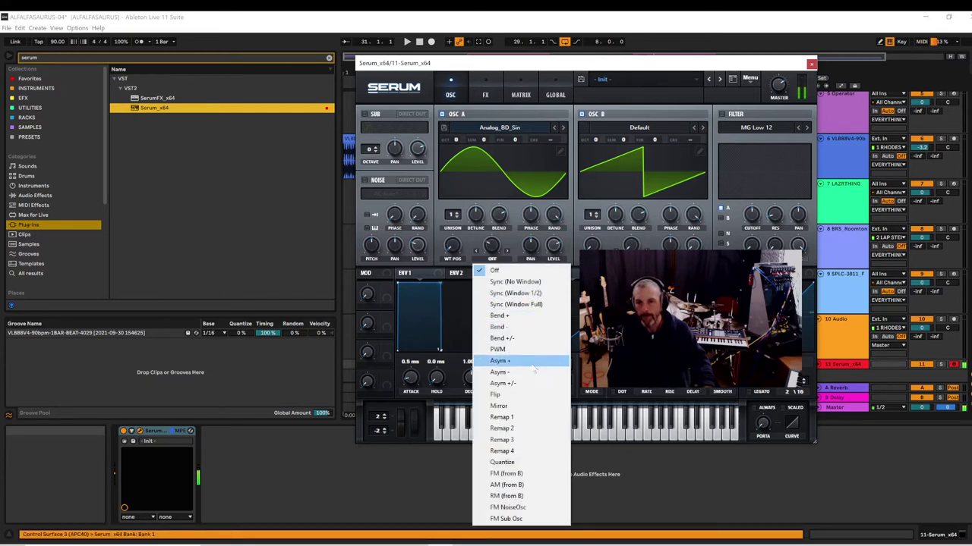
pyautogui.click(526, 475)
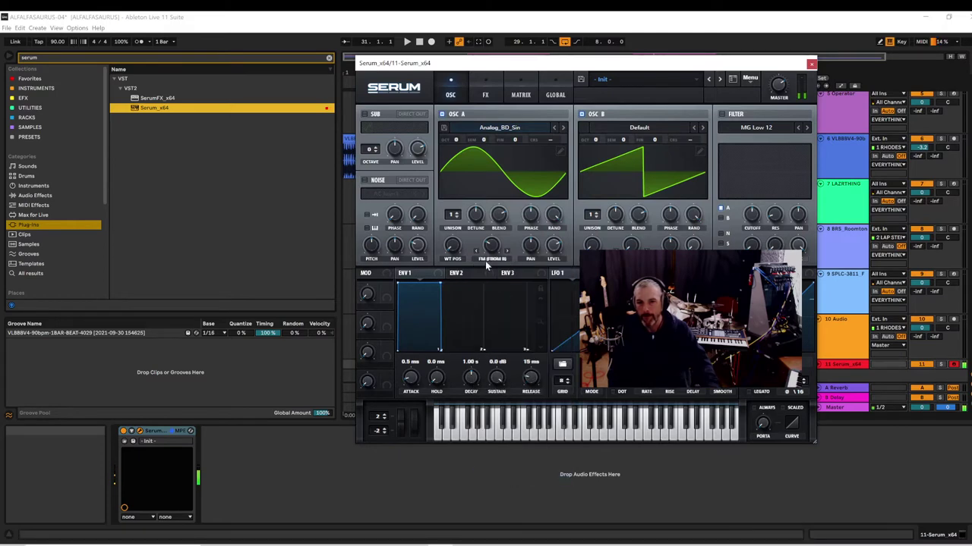
# - Try the additive wavetables of glork tables 1 on oscillator B and settle on crryyhuhnchyprism
pyautogui.click(596, 138)
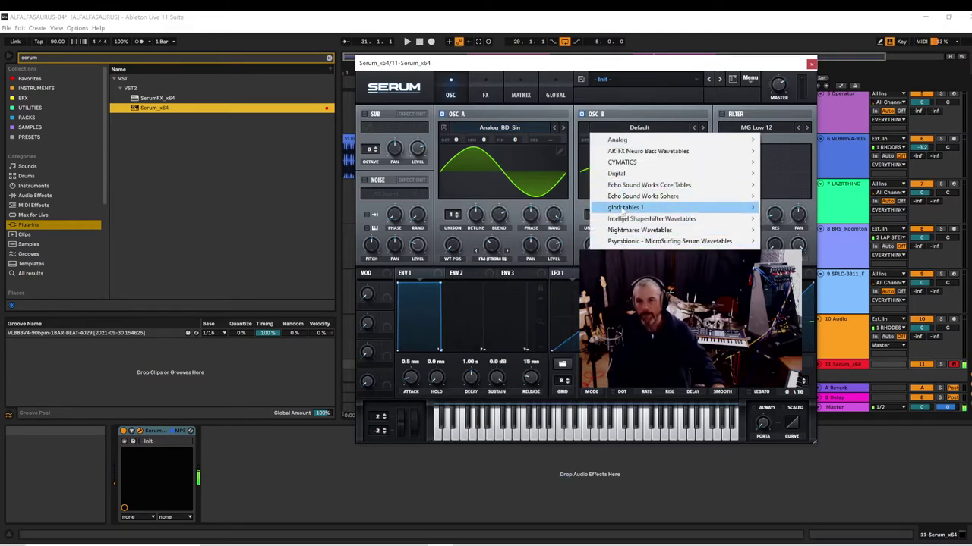
pyautogui.moveTo(622, 212)
pyautogui.moveTo(787, 208)
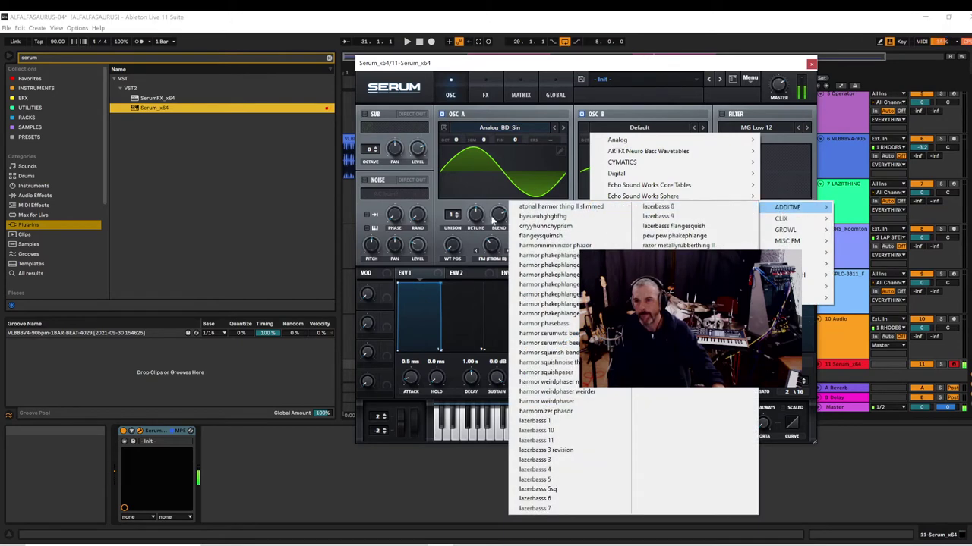
pyautogui.click(532, 207)
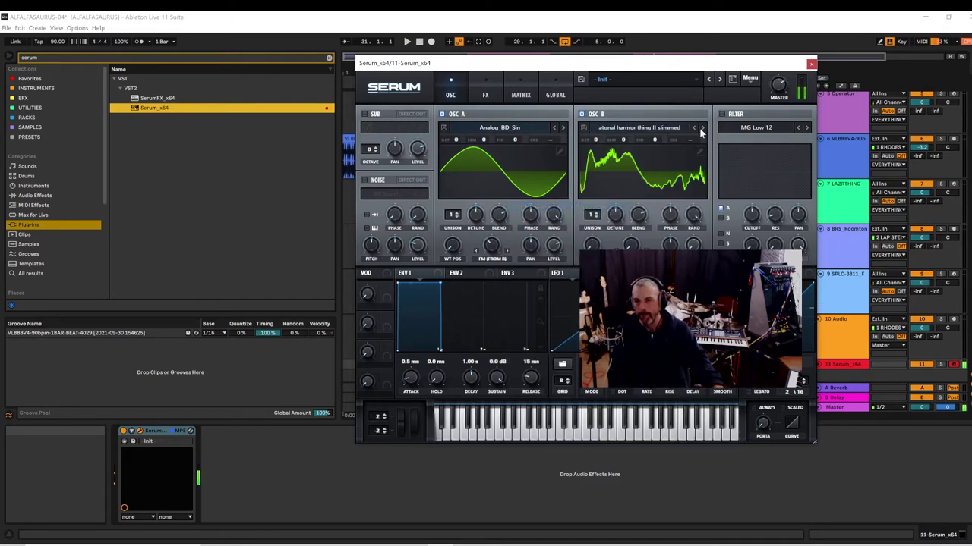
pyautogui.click(702, 129)
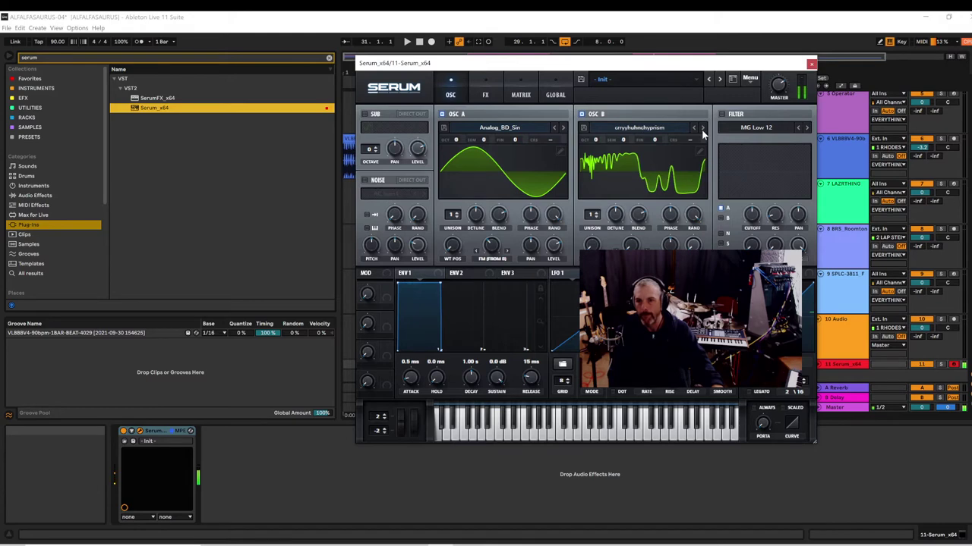
pyautogui.click(702, 129)
pyautogui.click(694, 129)
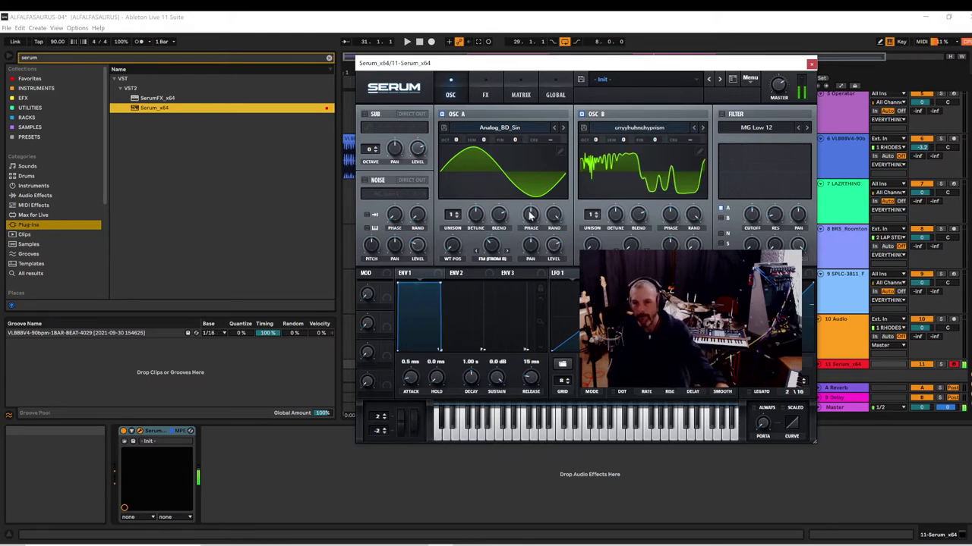
# - Assign LFO 1 to oscillator A's FM amount and raise the starting point of the LFO 1 curve
pyautogui.moveTo(492, 249)
pyautogui.mouseDown()
pyautogui.moveTo(499, 262)
pyautogui.moveTo(503, 247)
pyautogui.moveTo(499, 263)
pyautogui.moveTo(496, 254)
pyautogui.mouseUp()
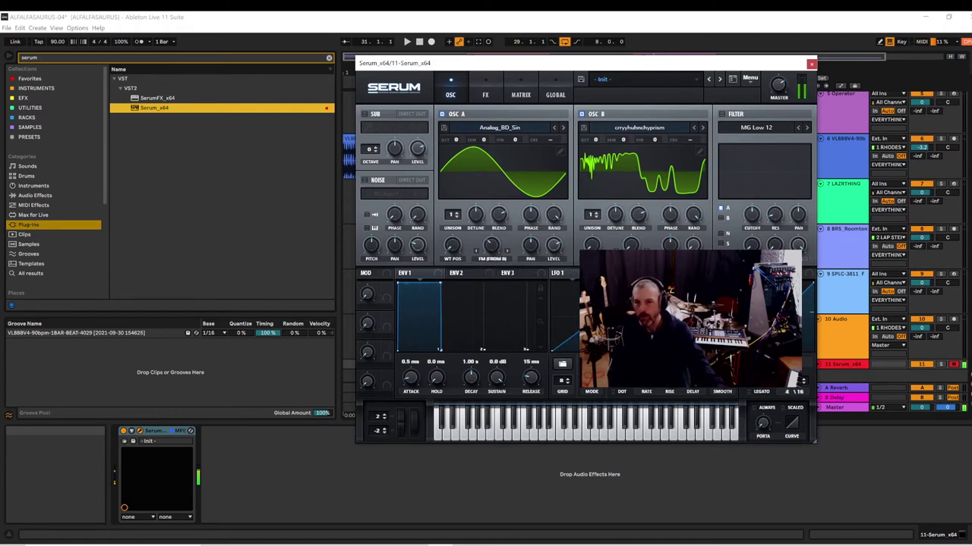
pyautogui.moveTo(575, 274); pyautogui.dragTo(497, 251)
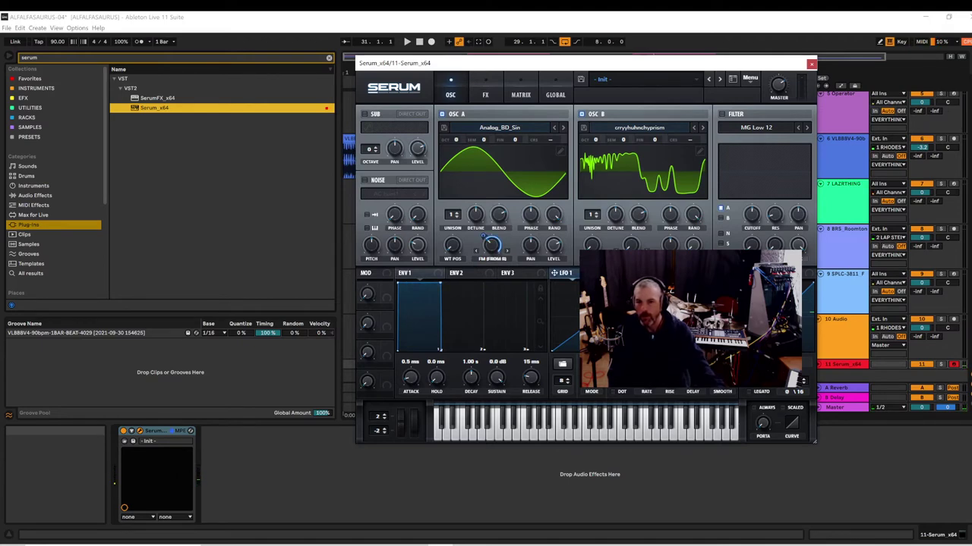
pyautogui.moveTo(554, 350); pyautogui.dragTo(552, 290)
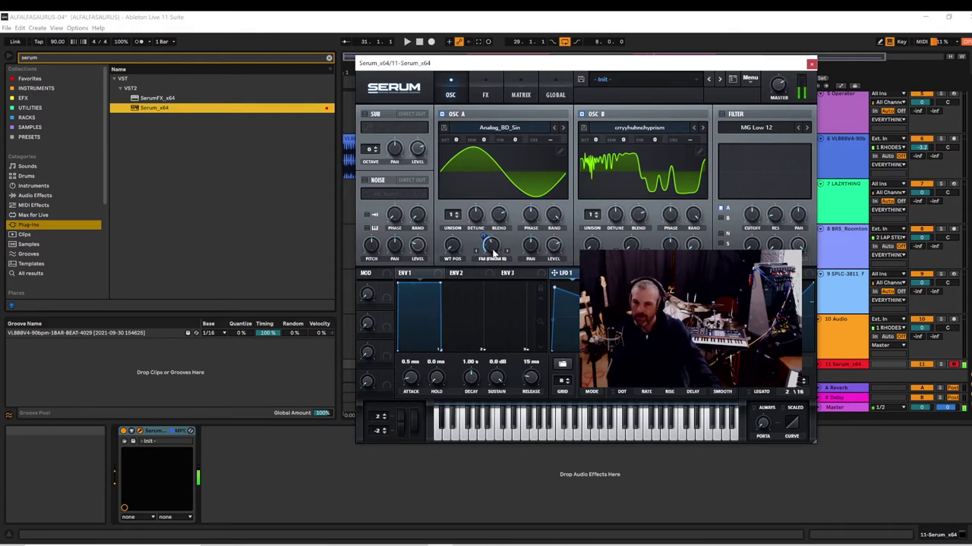
# - Play the loop from bar 29 and enable the Serum filter and the AC hum1 noise oscillator
pyautogui.press('space')
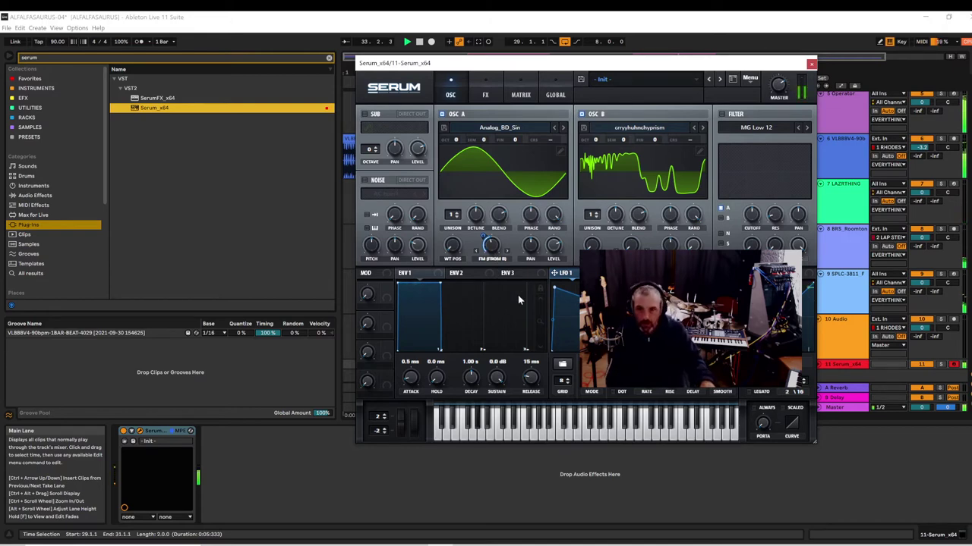
pyautogui.click(722, 114)
pyautogui.click(722, 113)
pyautogui.click(721, 114)
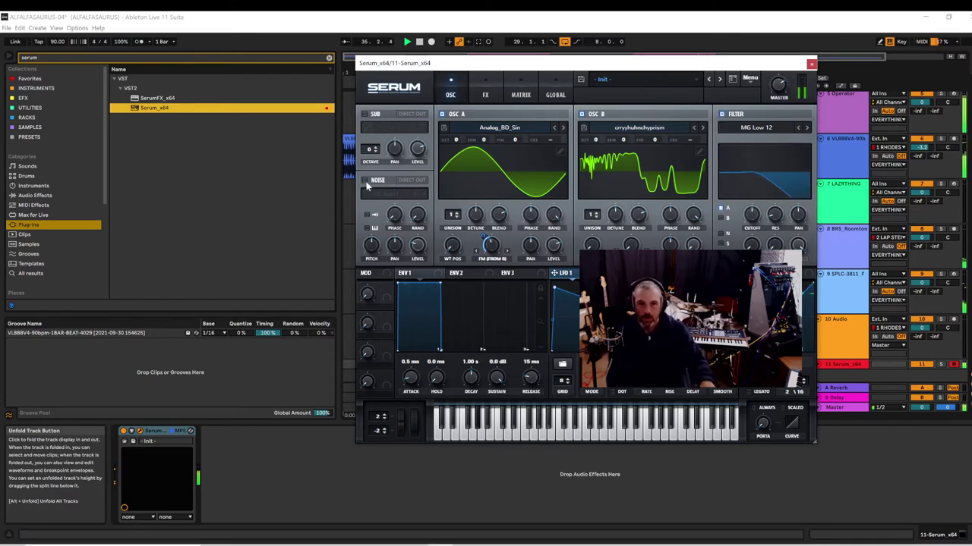
pyautogui.click(364, 180)
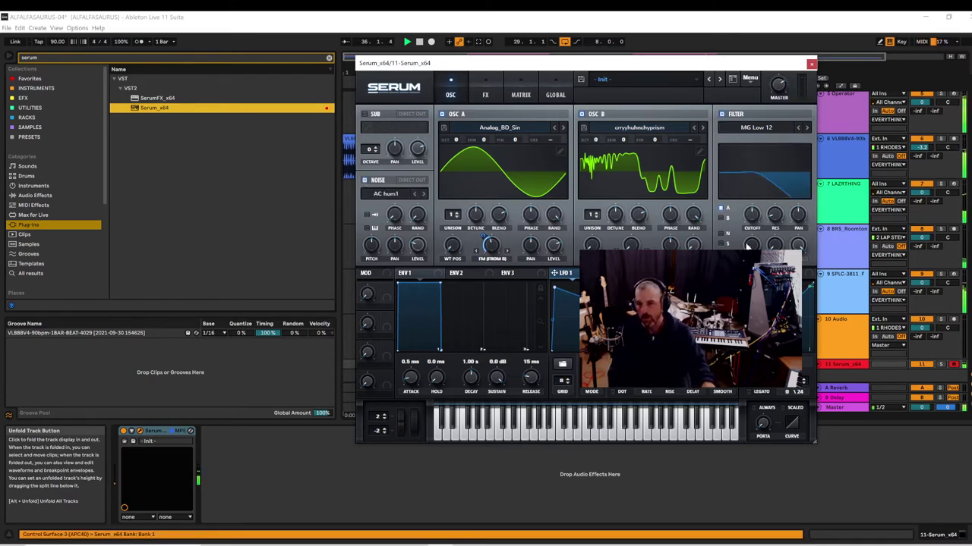
# - Route the noise through the filter, raise the filter cutoff and adjust the cutoff's modulation depth
pyautogui.moveTo(750, 216); pyautogui.dragTo(710, 122)
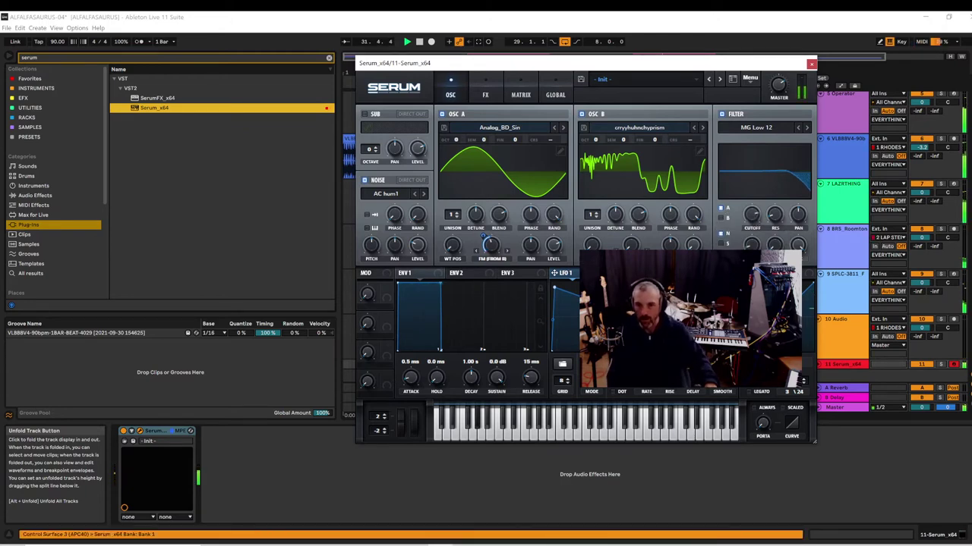
pyautogui.rightClick(744, 209)
pyautogui.moveTo(743, 206); pyautogui.dragTo(724, 219)
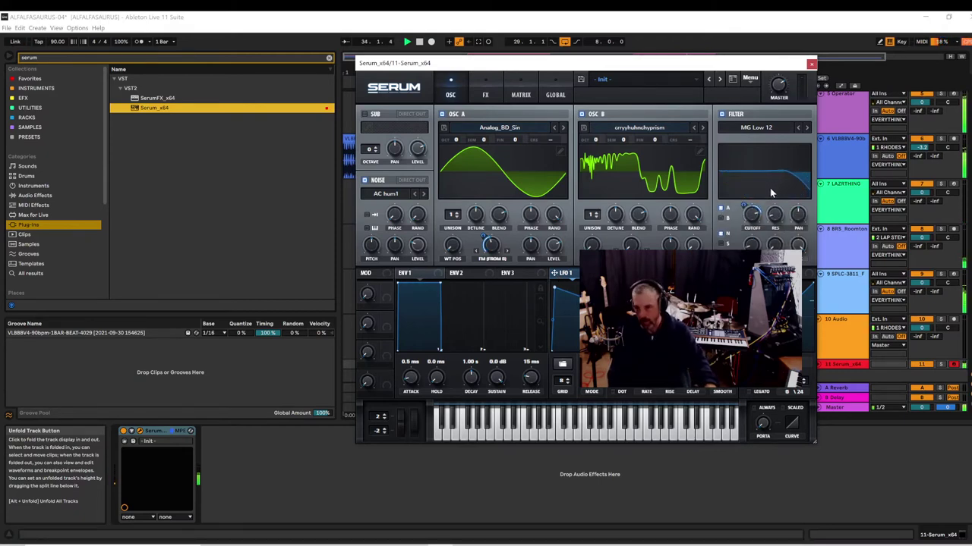
# - Step through the Serum filter types and choose Low 12
pyautogui.click(807, 129)
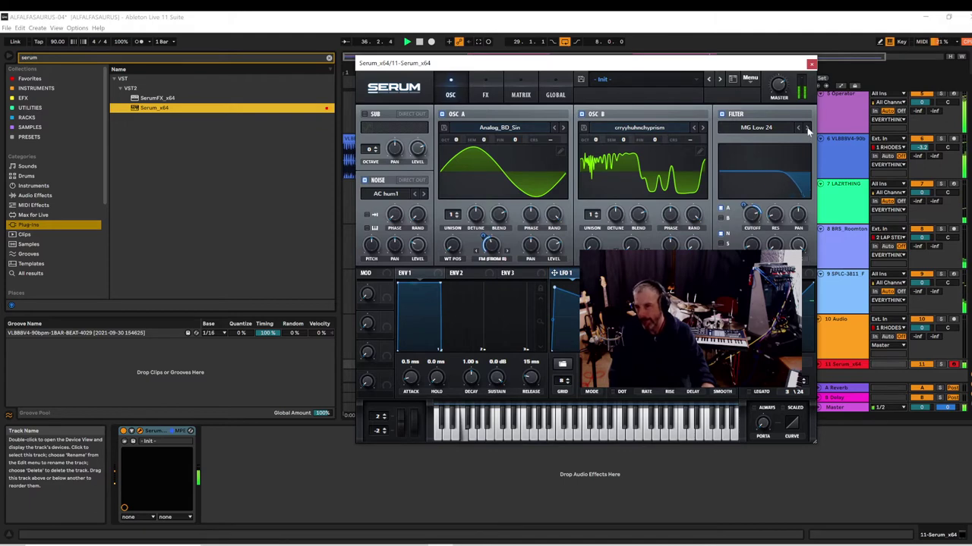
pyautogui.click(809, 129)
pyautogui.click(808, 129)
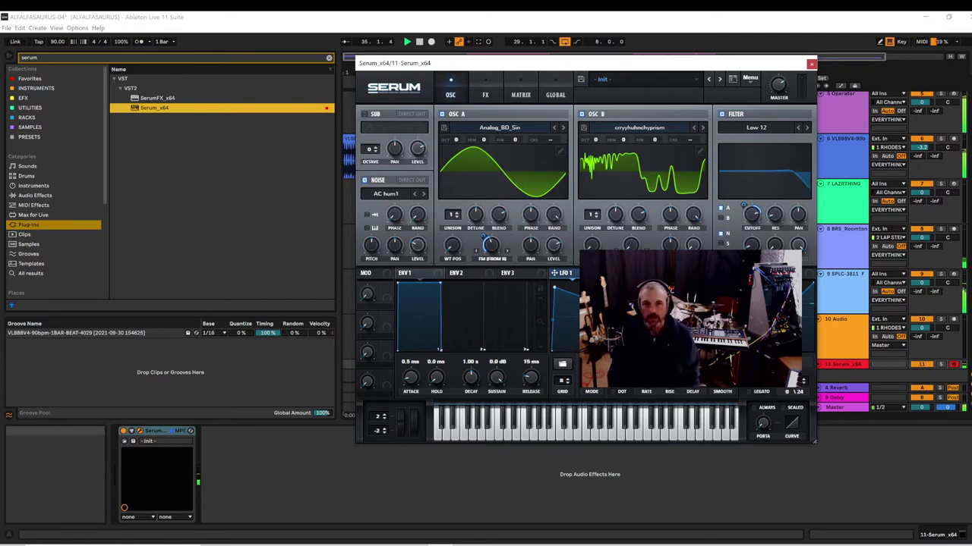
# - Stop playback, enable legato voicing in Serum and raise the portamento time
pyautogui.click(418, 42)
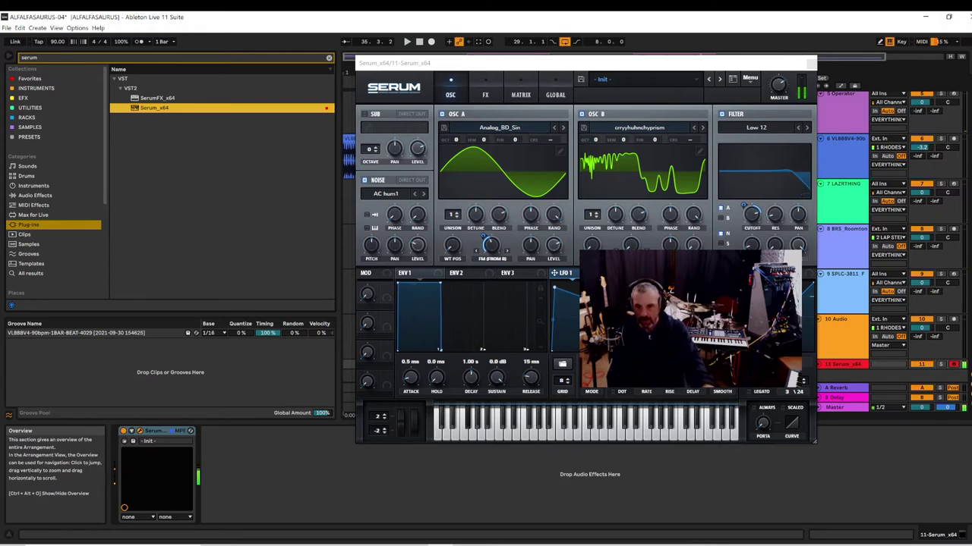
pyautogui.click(762, 394)
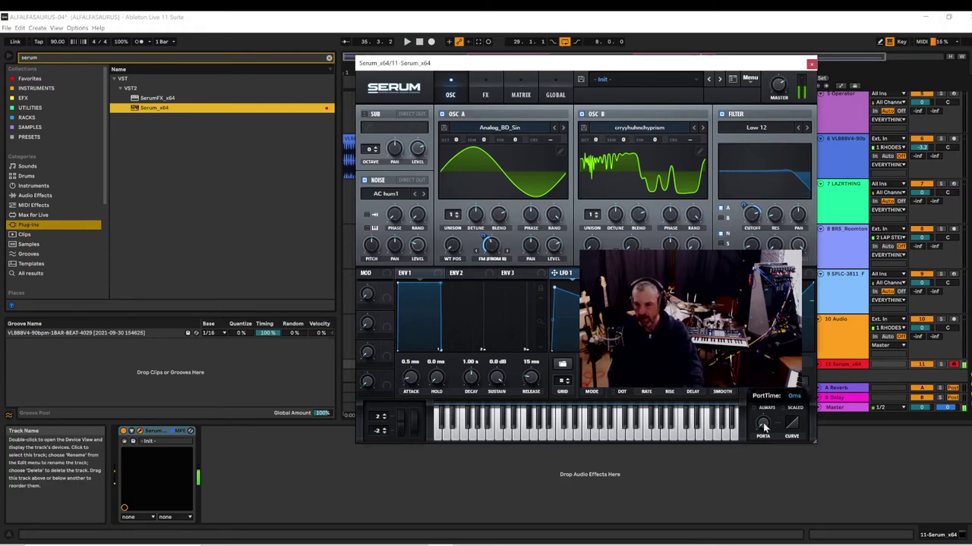
pyautogui.moveTo(763, 423); pyautogui.dragTo(763, 400)
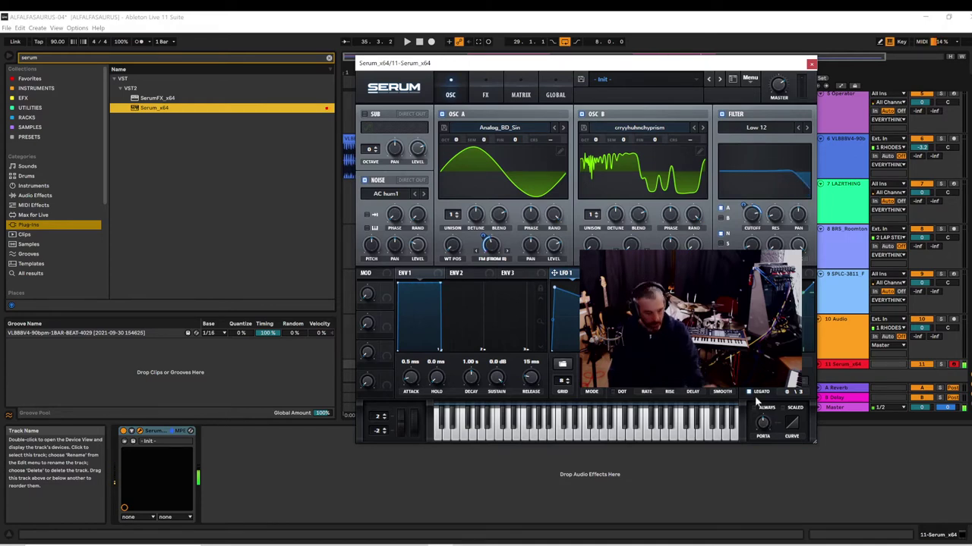
# - Play the loop from bar 29 and fine-tune the Serum filter cutoff
pyautogui.press('space')
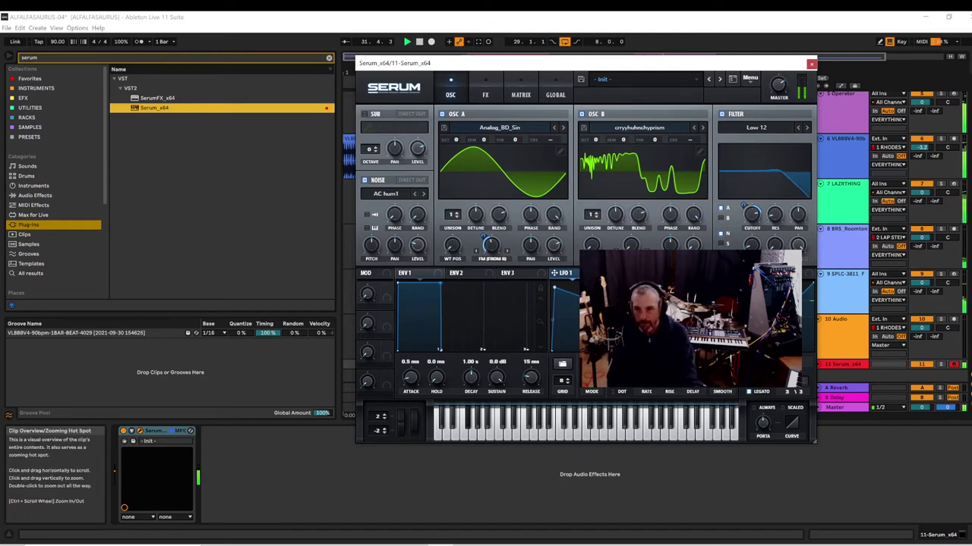
pyautogui.moveTo(759, 216)
pyautogui.mouseDown()
pyautogui.moveTo(760, 226)
pyautogui.moveTo(756, 209)
pyautogui.mouseUp()
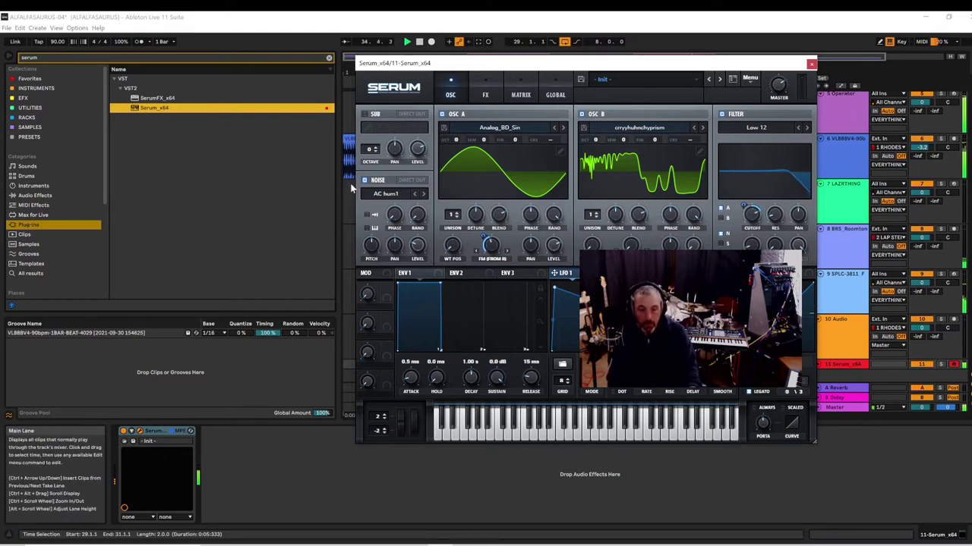
# - Audition the analog noise samples in the synth's noise oscillator and load ARP circuit as the noise source
pyautogui.click(422, 194)
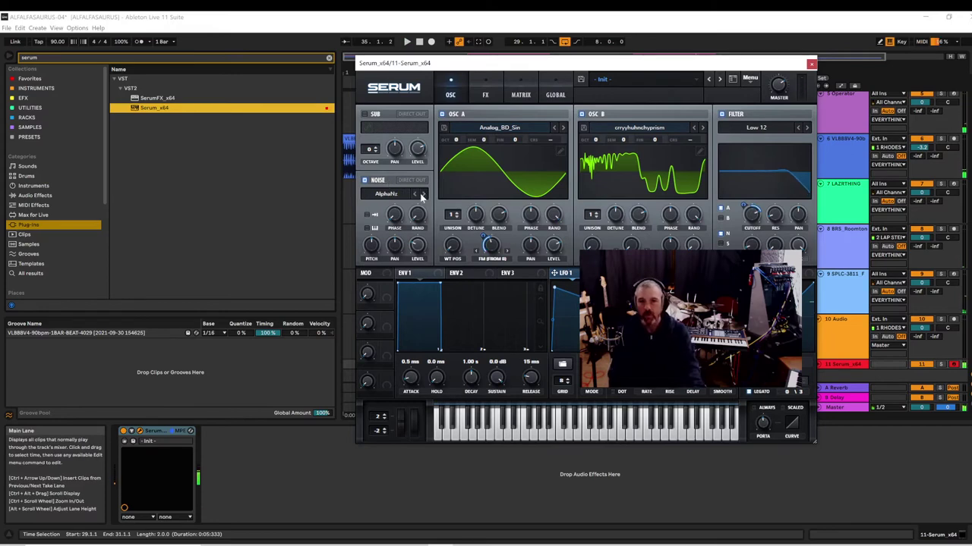
pyautogui.click(398, 195)
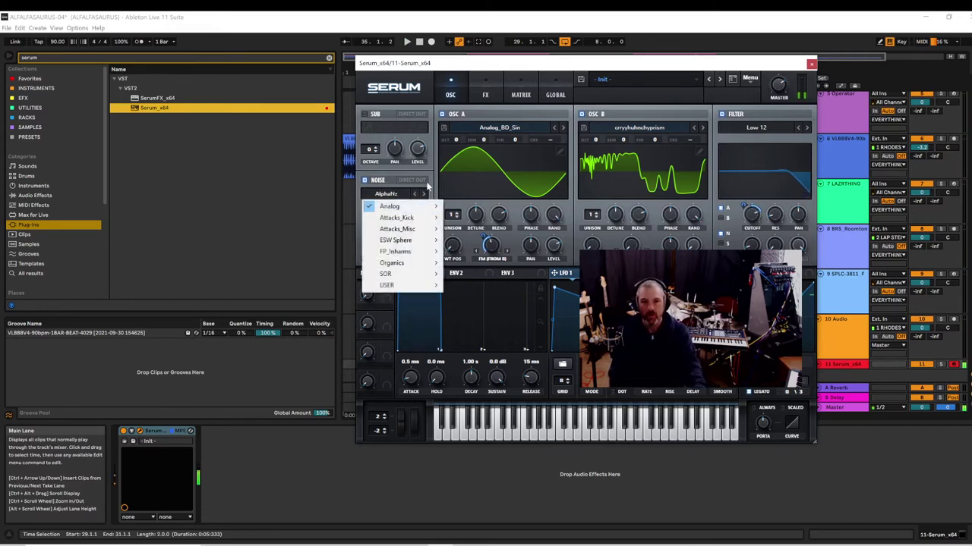
pyautogui.click(422, 195)
pyautogui.click(423, 195)
pyautogui.click(422, 195)
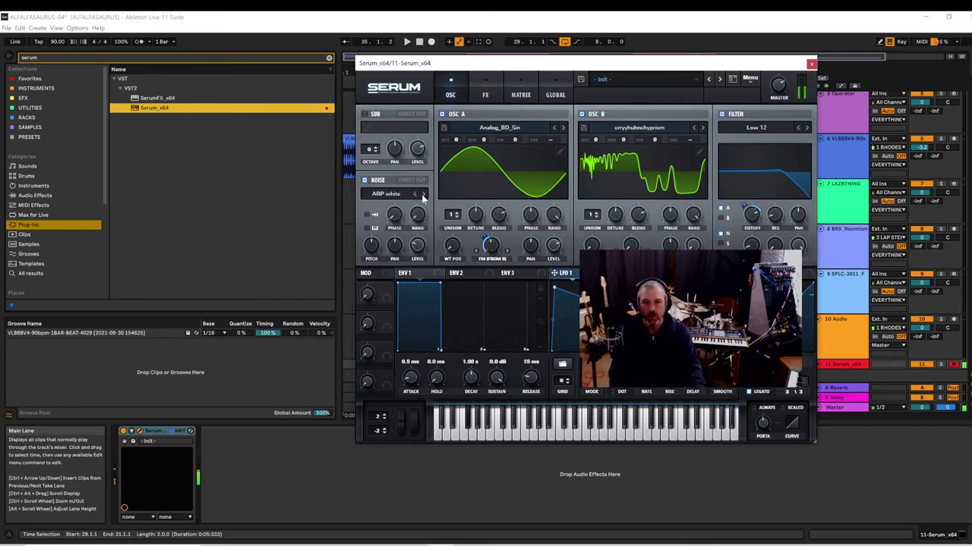
pyautogui.click(423, 195)
pyautogui.click(422, 195)
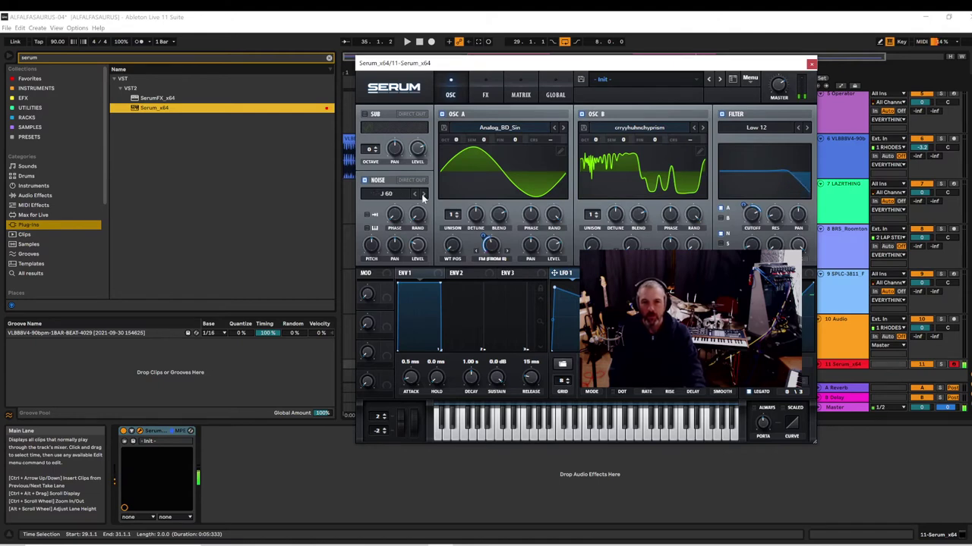
pyautogui.click(422, 195)
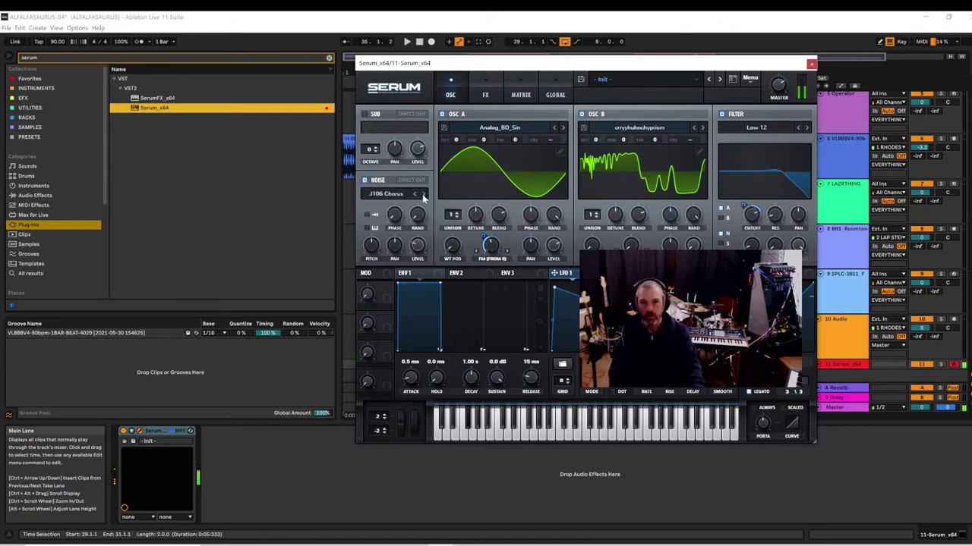
pyautogui.click(422, 195)
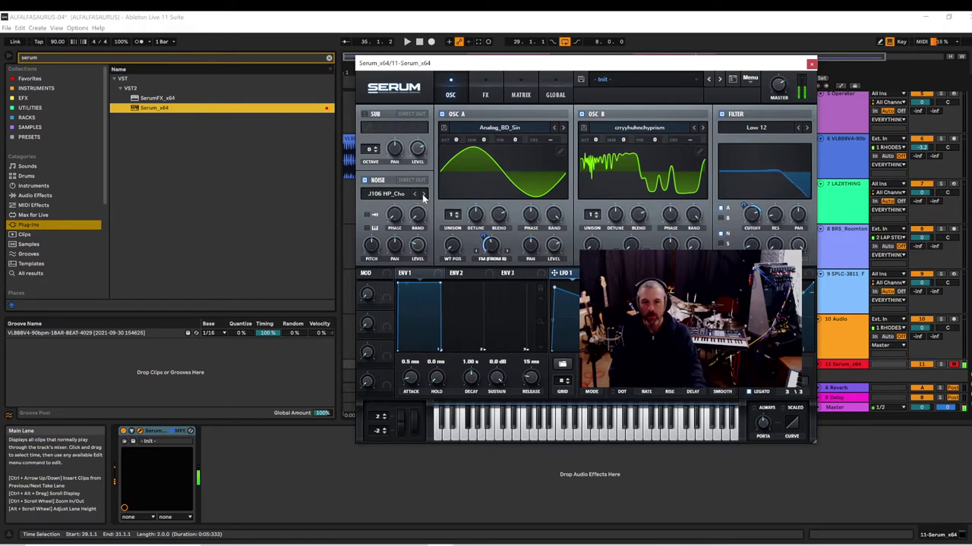
pyautogui.click(402, 194)
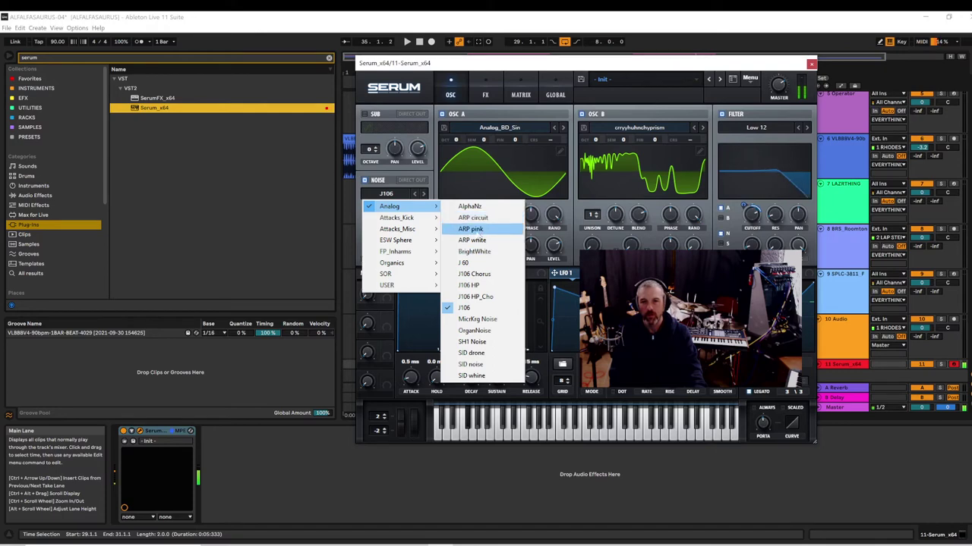
pyautogui.click(473, 219)
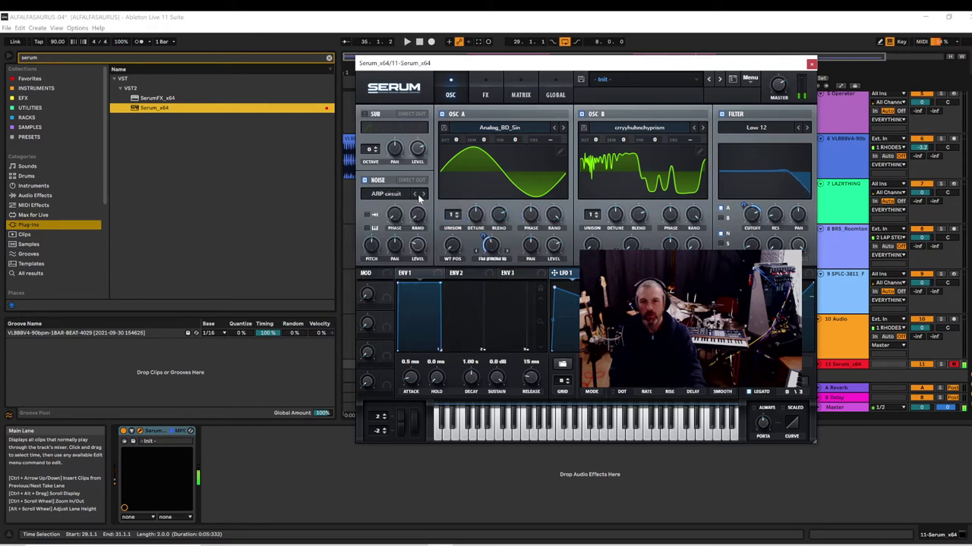
# - Assign LFO 1 to the noise level, set that level to about 44%, and adjust the modulation depth
pyautogui.moveTo(418, 248); pyautogui.dragTo(424, 223)
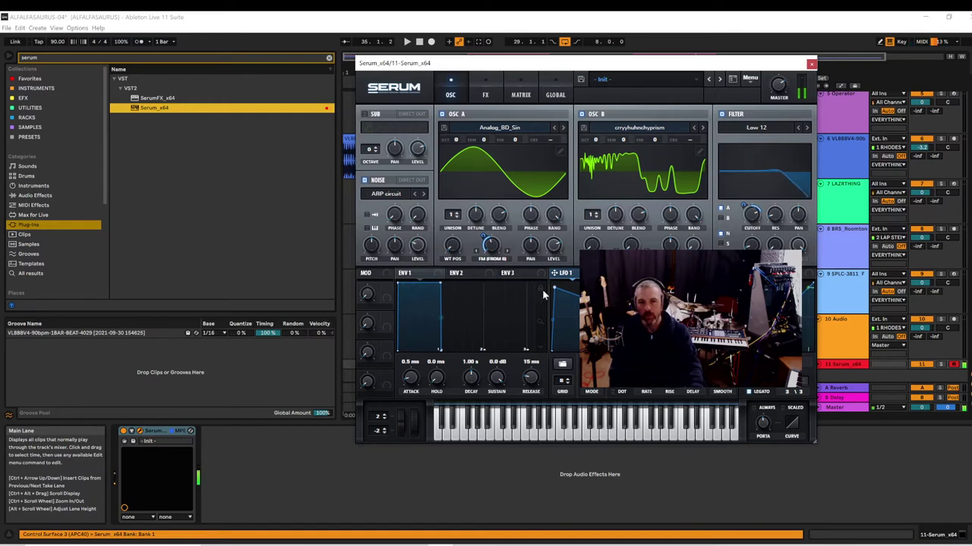
pyautogui.moveTo(554, 274); pyautogui.dragTo(487, 260)
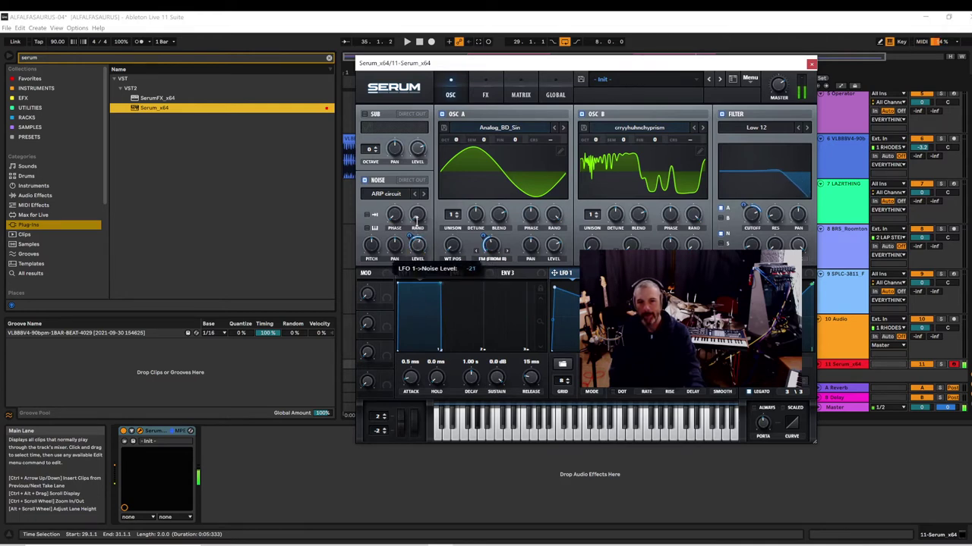
pyautogui.moveTo(415, 251); pyautogui.dragTo(424, 270)
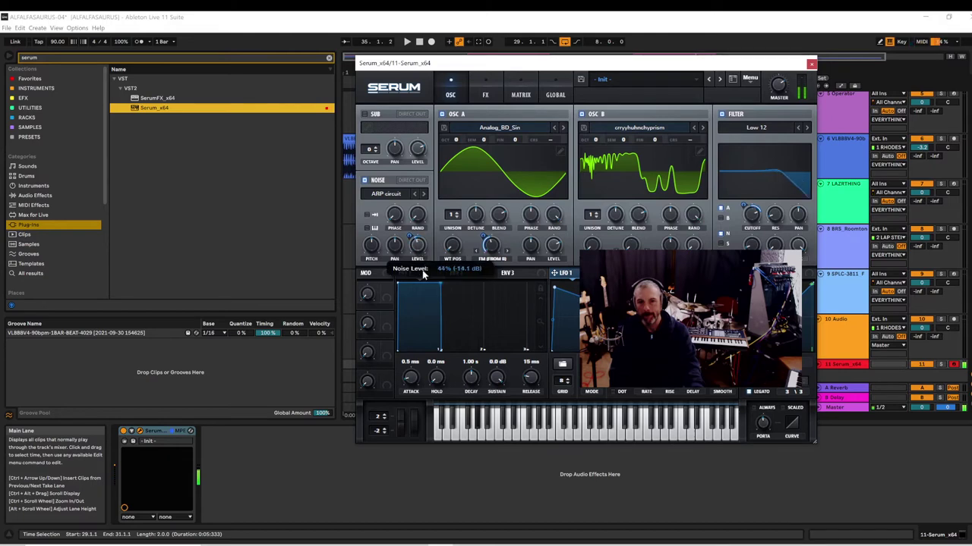
pyautogui.moveTo(410, 237); pyautogui.dragTo(413, 246)
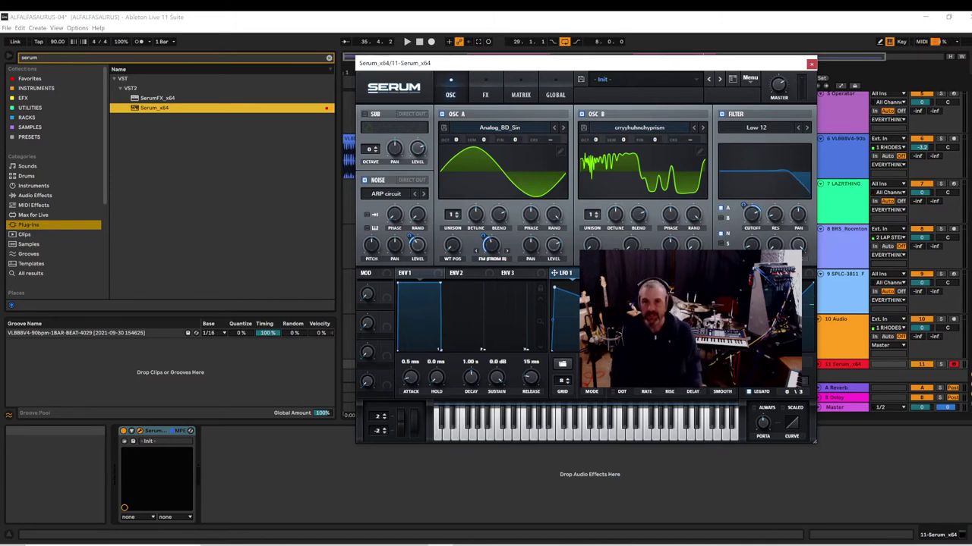
# - Move the Serum window clear of the arrangement and play the looped section from bar 29 to hear the patch in context
pyautogui.moveTo(529, 65); pyautogui.dragTo(256, 80)
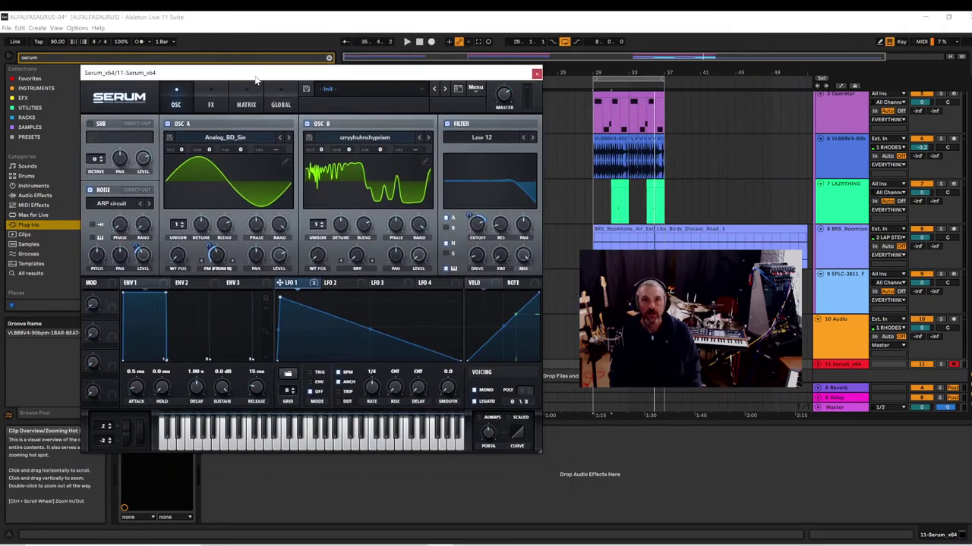
pyautogui.moveTo(400, 77)
pyautogui.mouseDown()
pyautogui.moveTo(418, 153)
pyautogui.moveTo(404, 91)
pyautogui.mouseUp()
pyautogui.press('space')
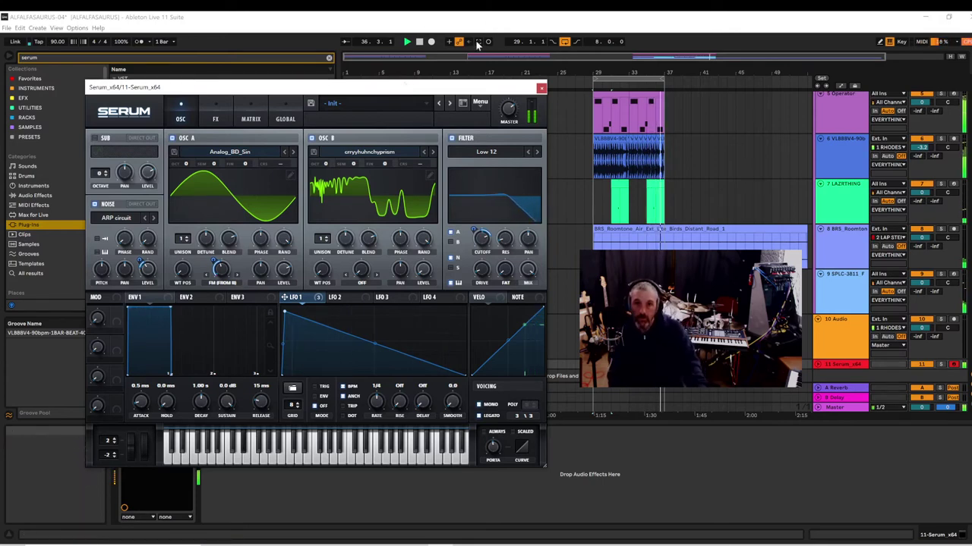
pyautogui.click(594, 74)
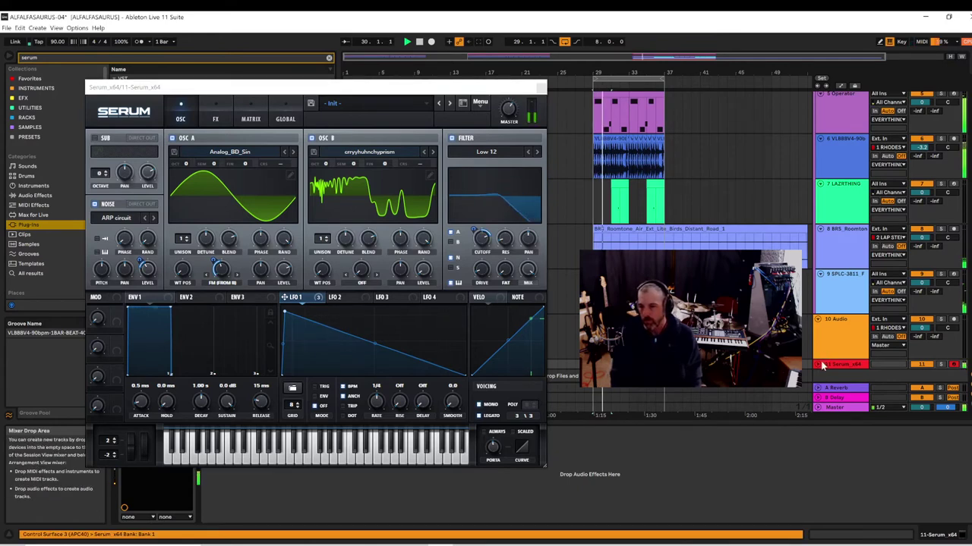
pyautogui.scroll(-1, 819, 368)
pyautogui.scroll(-1, 820, 368)
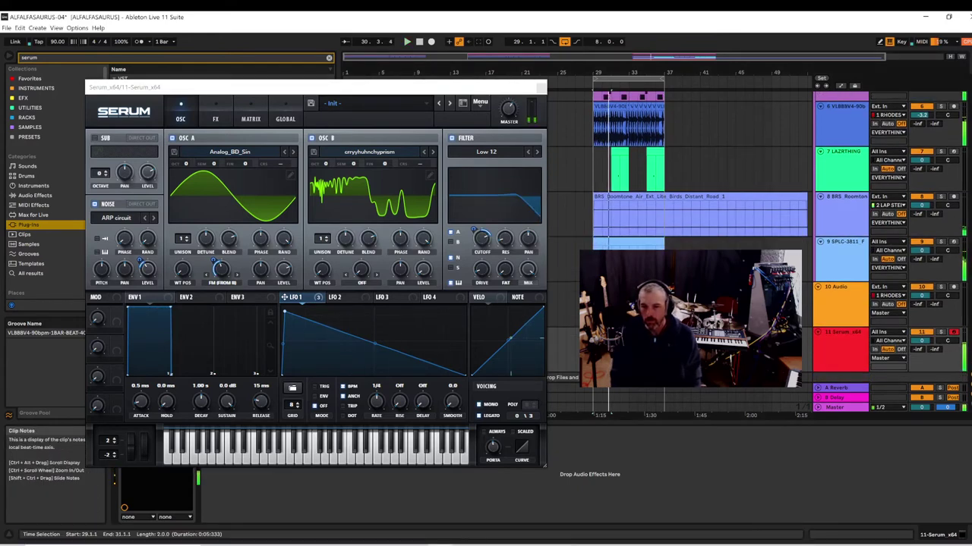
pyautogui.click(629, 87)
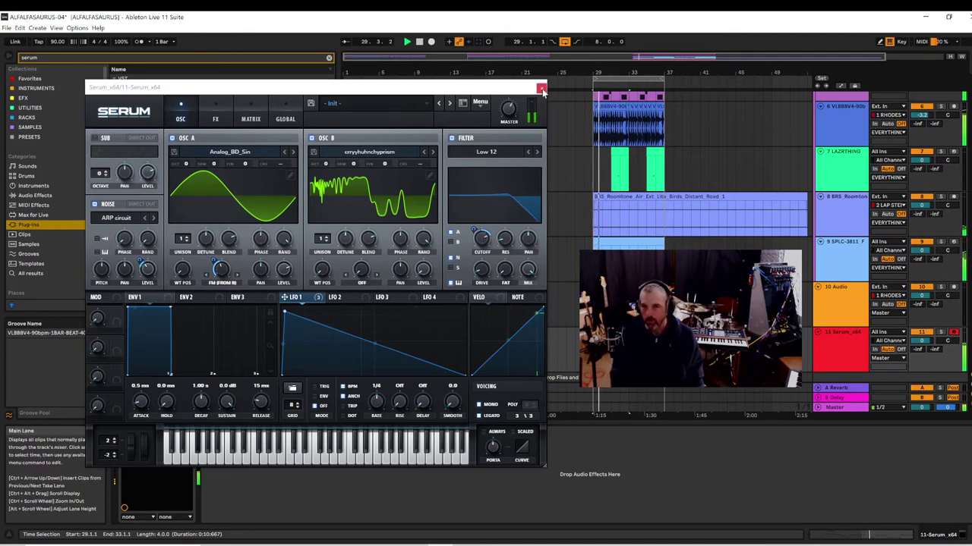
# - Close the Serum window and move the Serum track above the empty audio track, into the group with the SPLC-3811 track
pyautogui.click(541, 89)
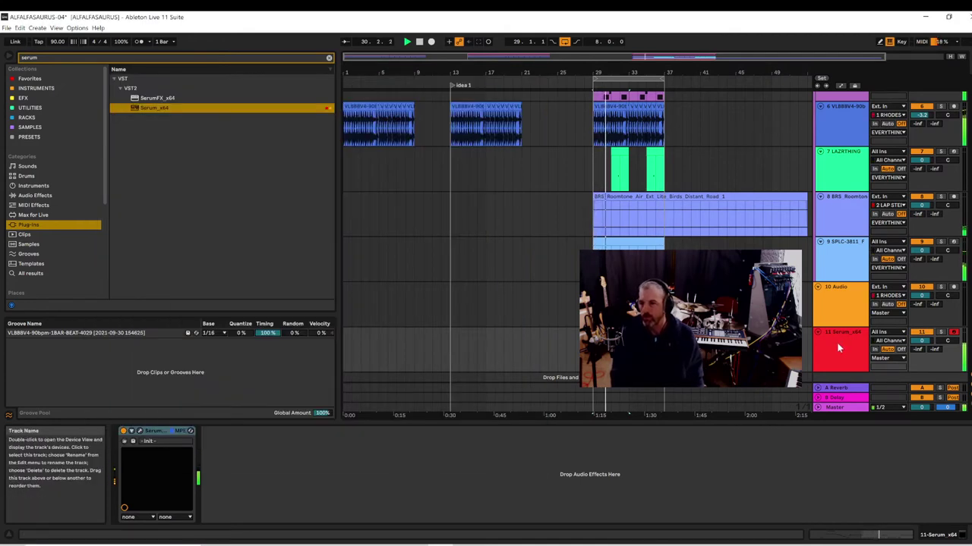
pyautogui.moveTo(838, 342); pyautogui.dragTo(827, 265)
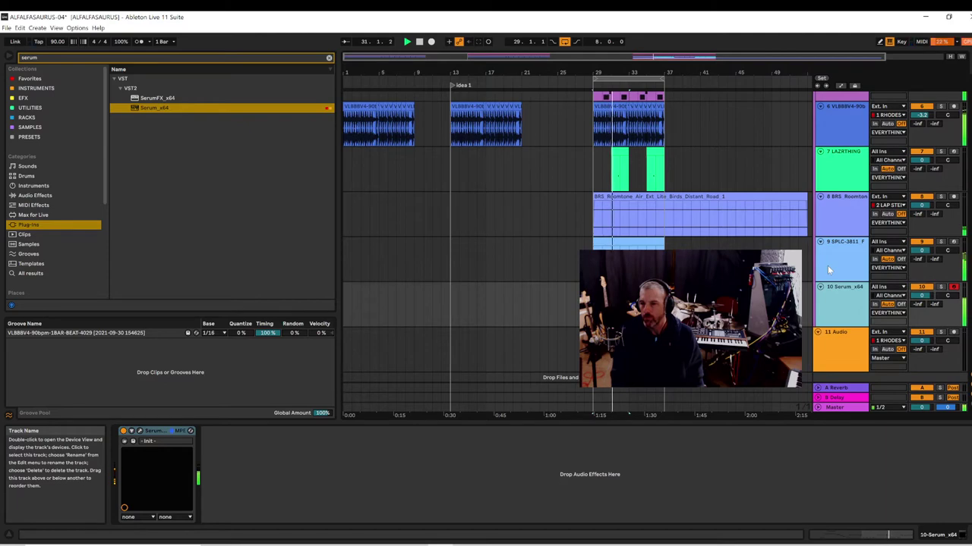
pyautogui.scroll(2, 622, 152)
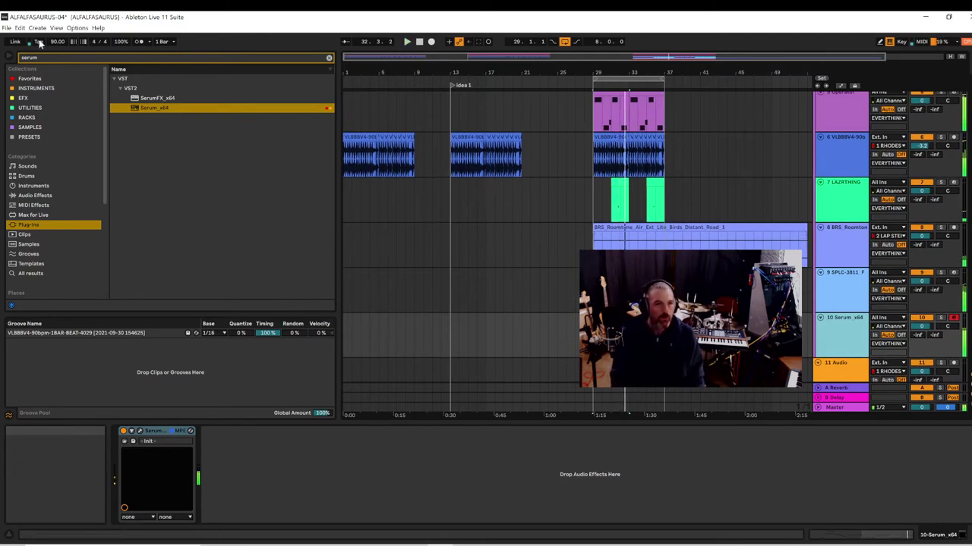
# - Save the Live Set as a new version named ALFALFASAURUS-05
pyautogui.click(6, 28)
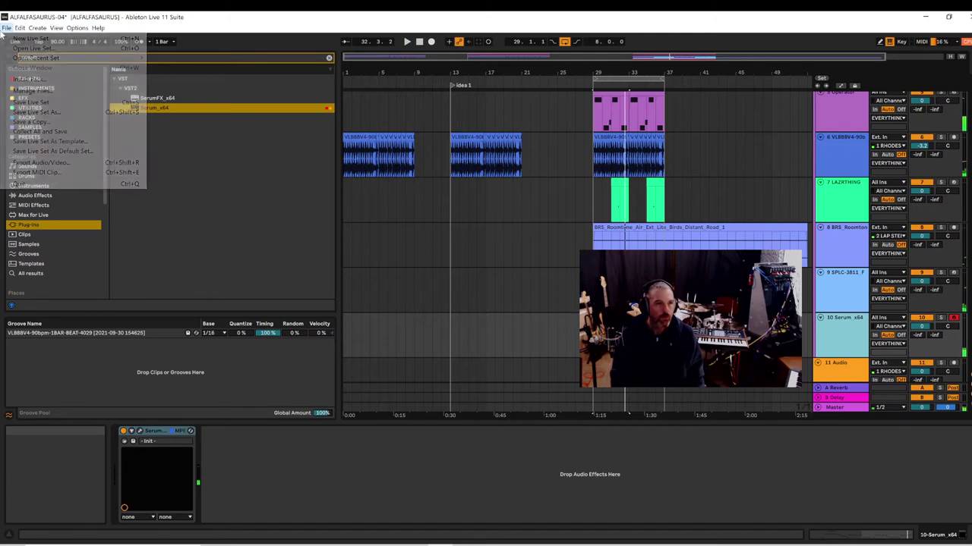
pyautogui.click(30, 112)
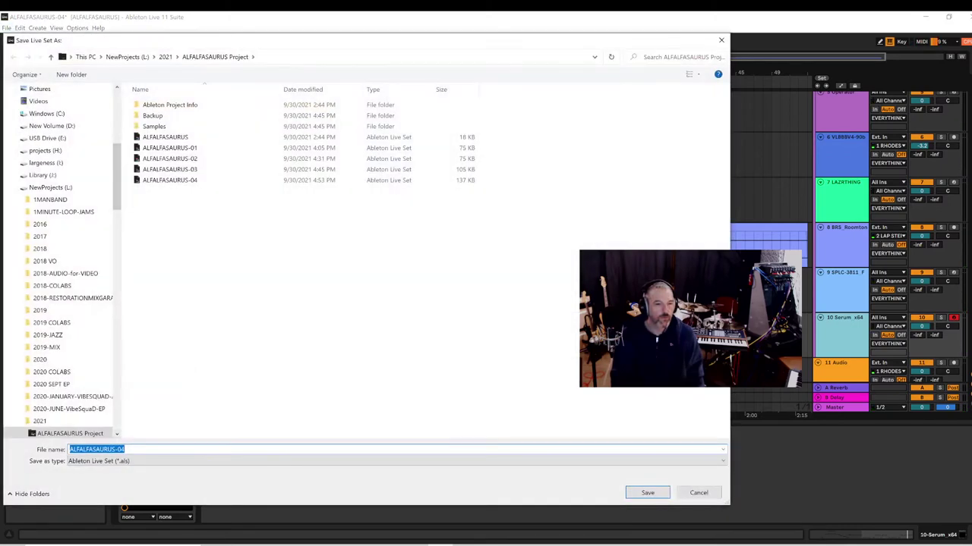
pyautogui.press('End')
pyautogui.hotkey('shift', 'Left')
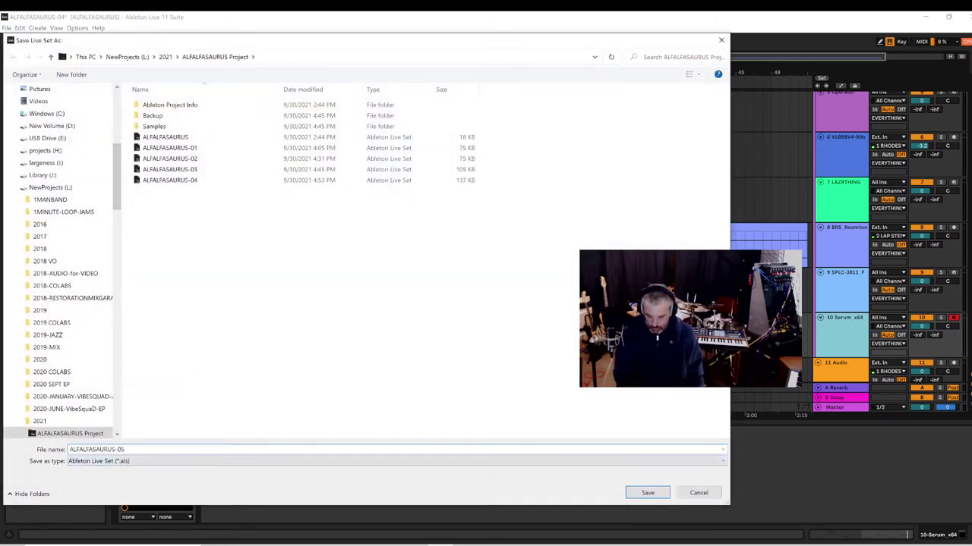
pyautogui.press('Return')
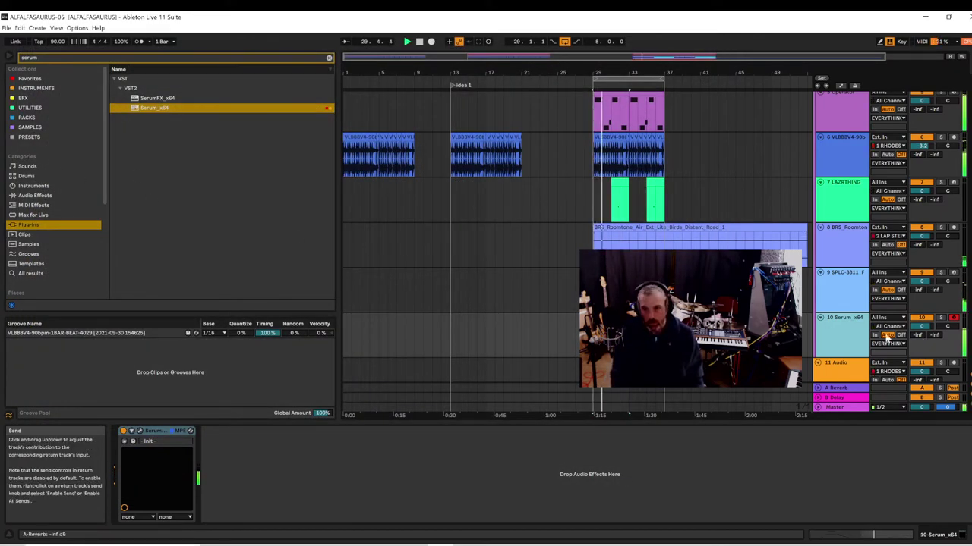
# - Replace the browser search with "ufo" and extend it to all result categories
pyautogui.scroll(-2, 836, 332)
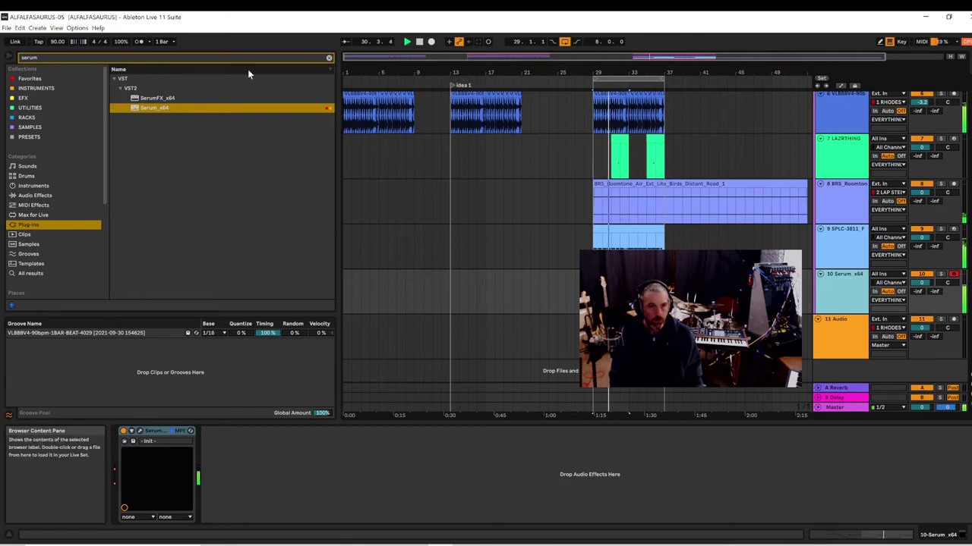
pyautogui.click(329, 57)
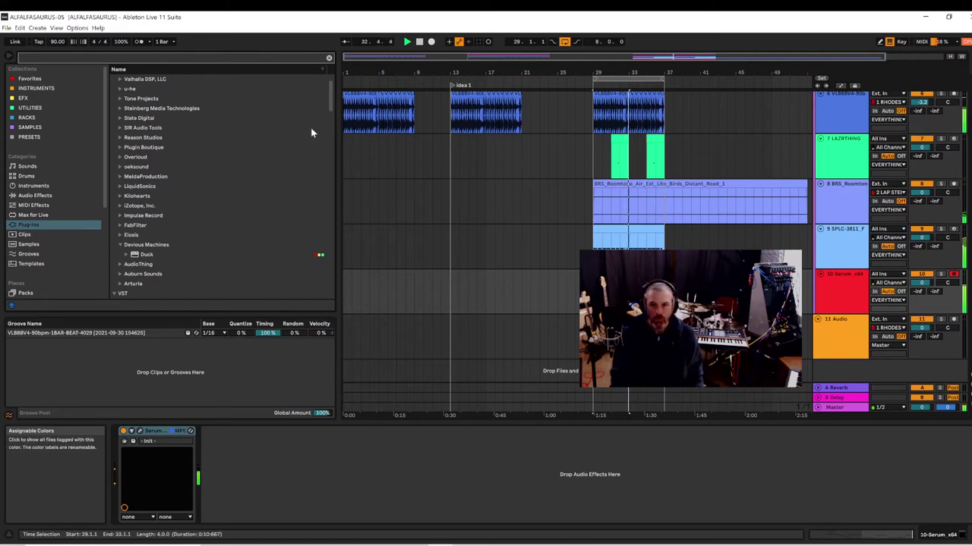
pyautogui.click(110, 58)
pyautogui.write('u')
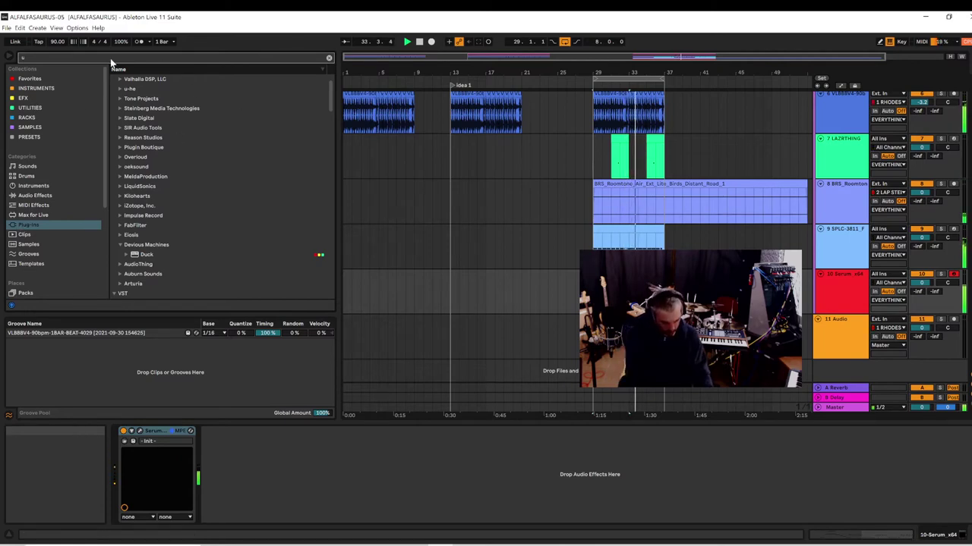
pyautogui.write('fo')
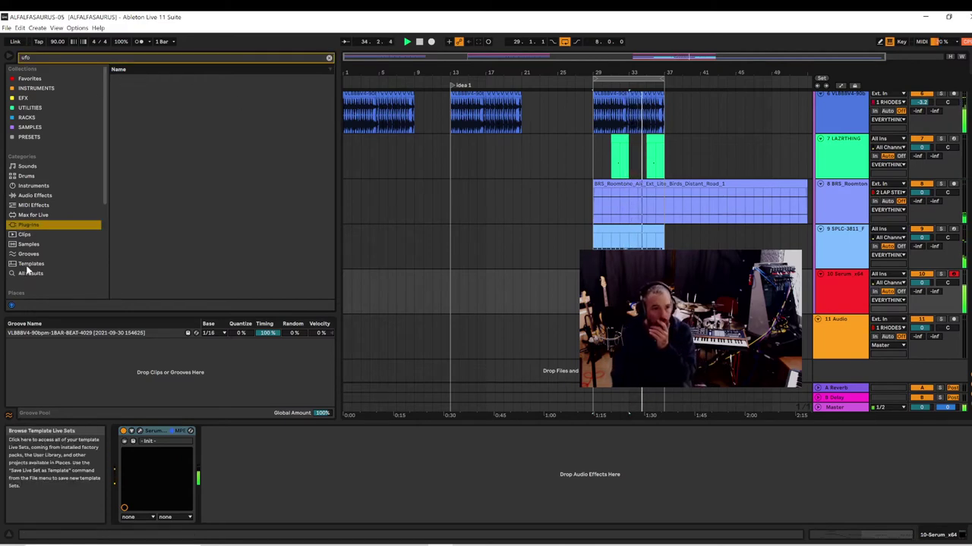
pyautogui.click(29, 271)
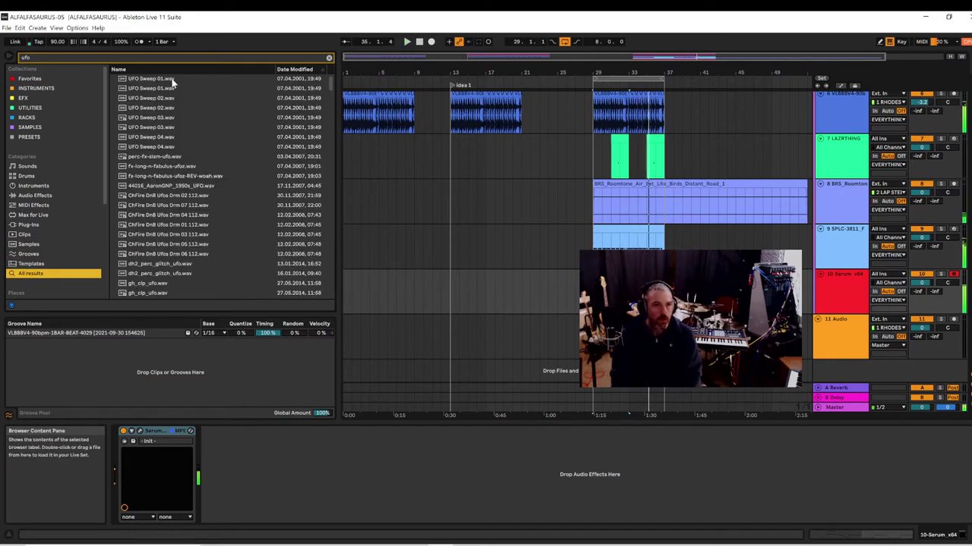
# - Preview the UFO Sweep samples, perc-fx-slam-ufo.wav and fx-long-n-fabulus-ufoz.wav in the browser results
pyautogui.click(152, 79)
pyautogui.click(164, 89)
pyautogui.click(158, 99)
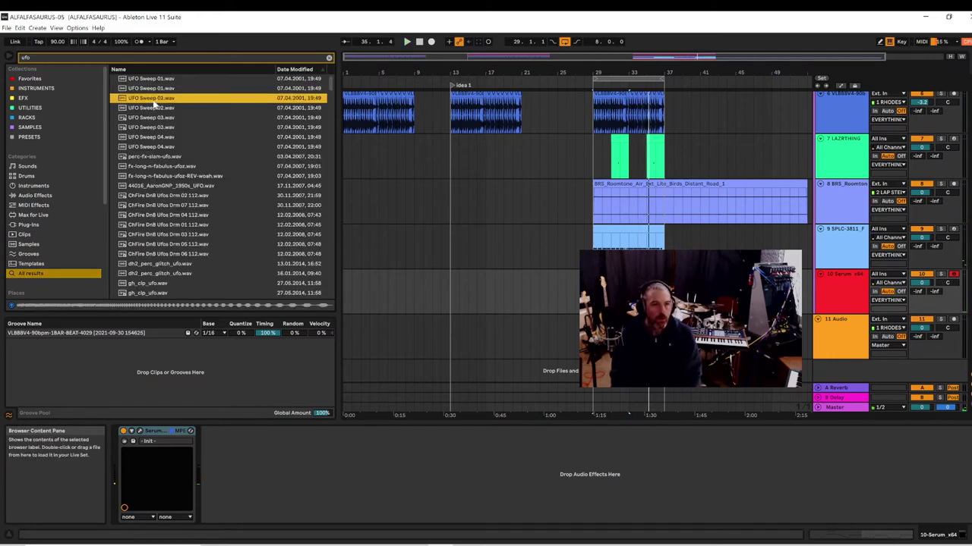
pyautogui.click(154, 128)
pyautogui.click(149, 146)
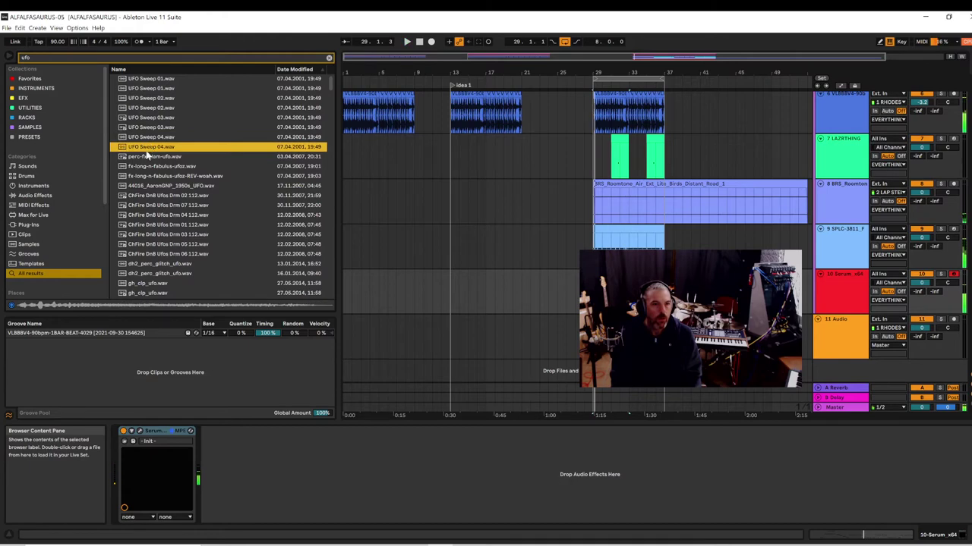
pyautogui.click(149, 157)
pyautogui.click(148, 168)
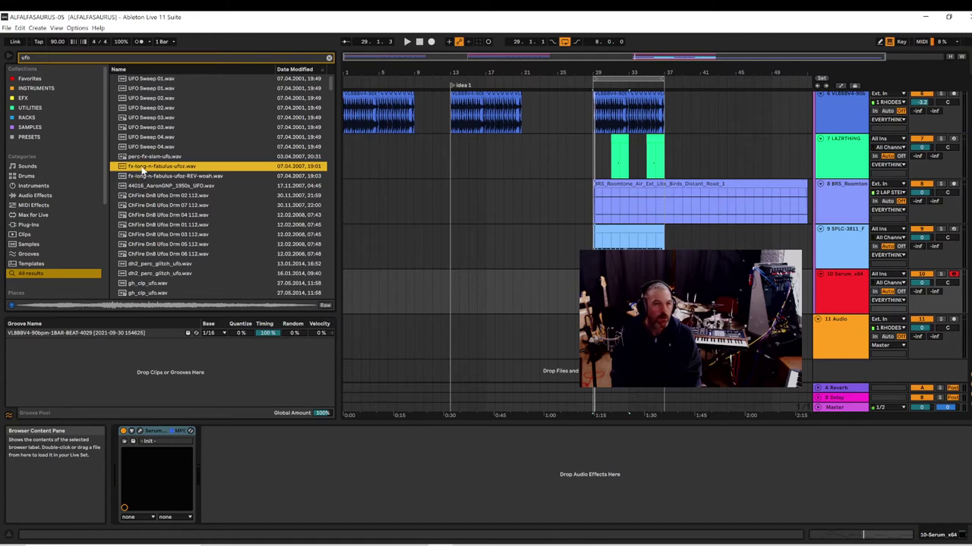
# - Place fx-long-n-fabulus-ufoz.wav at bar 29 on the empty audio track and move that track into the group above
pyautogui.moveTo(146, 172); pyautogui.dragTo(596, 340)
pyautogui.press('space')
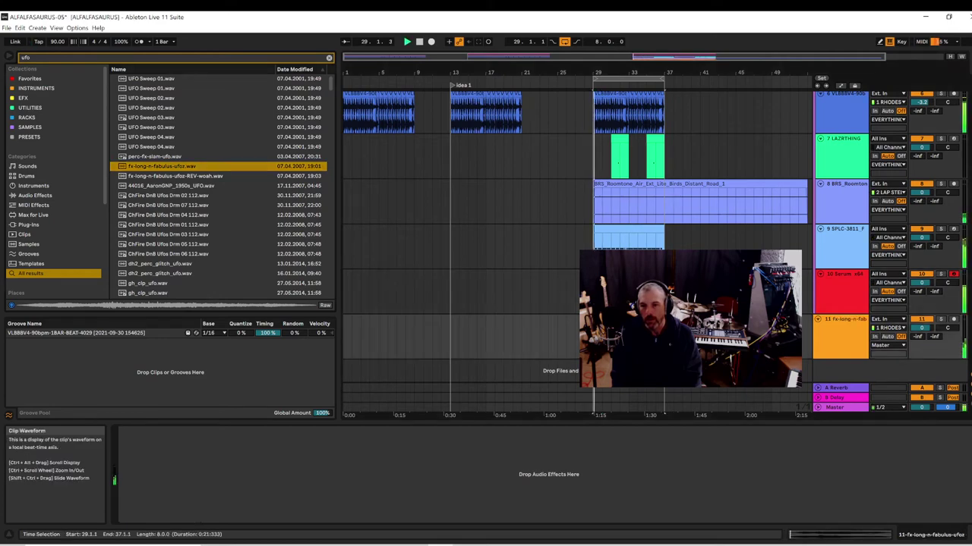
pyautogui.moveTo(852, 342); pyautogui.dragTo(813, 334)
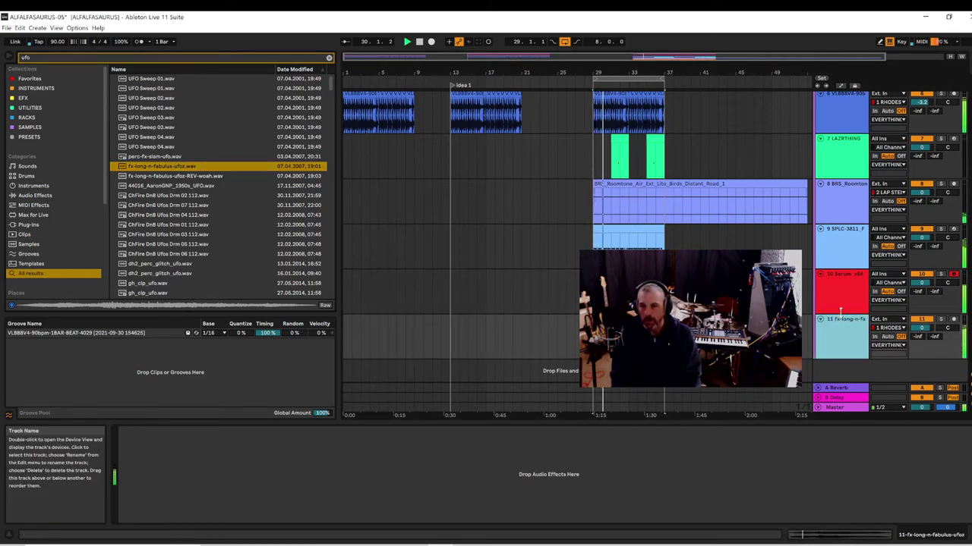
pyautogui.press('space')
# - Clear the browser search, list the audio effects and load Auto Filter onto the fx-long-n-fabulus-ufoz track
pyautogui.click(65, 78)
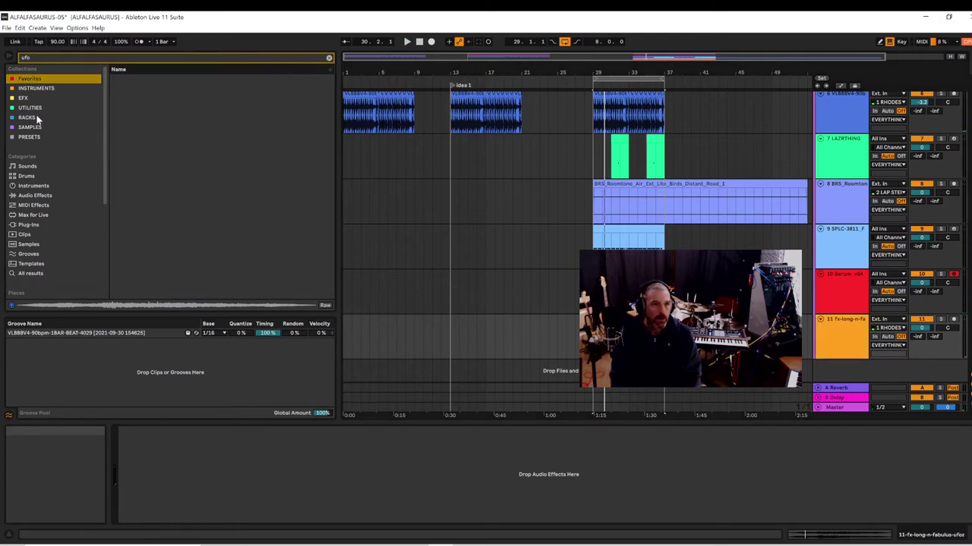
pyautogui.click(328, 59)
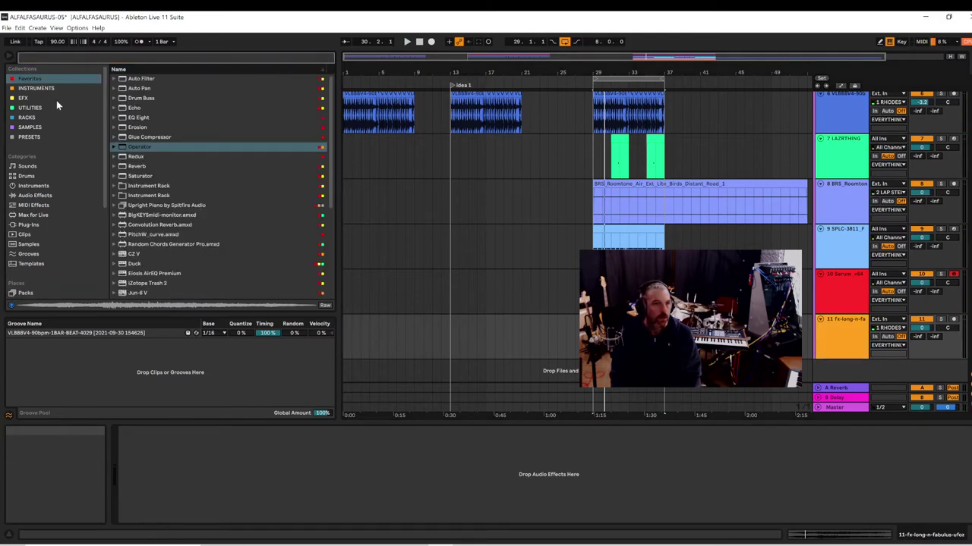
pyautogui.click(35, 195)
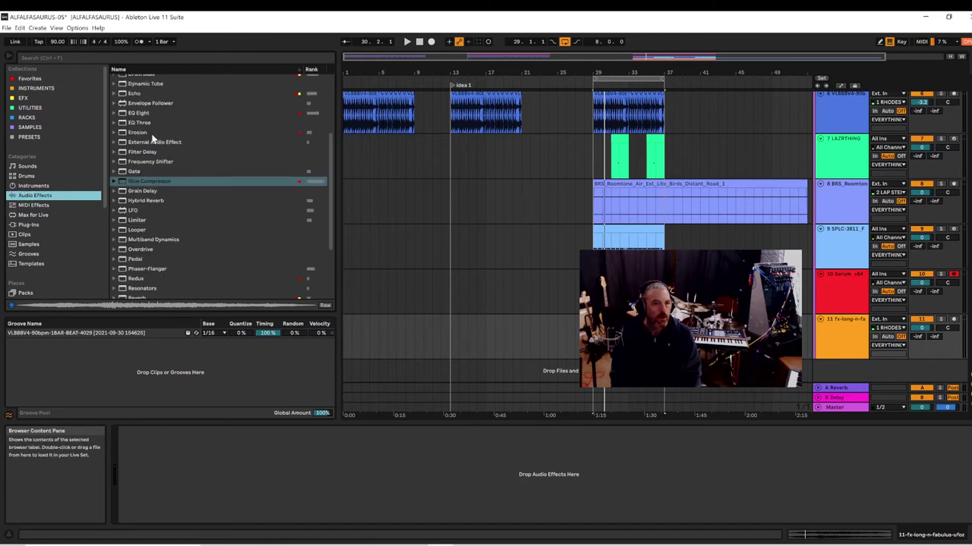
pyautogui.scroll(2, 164, 142)
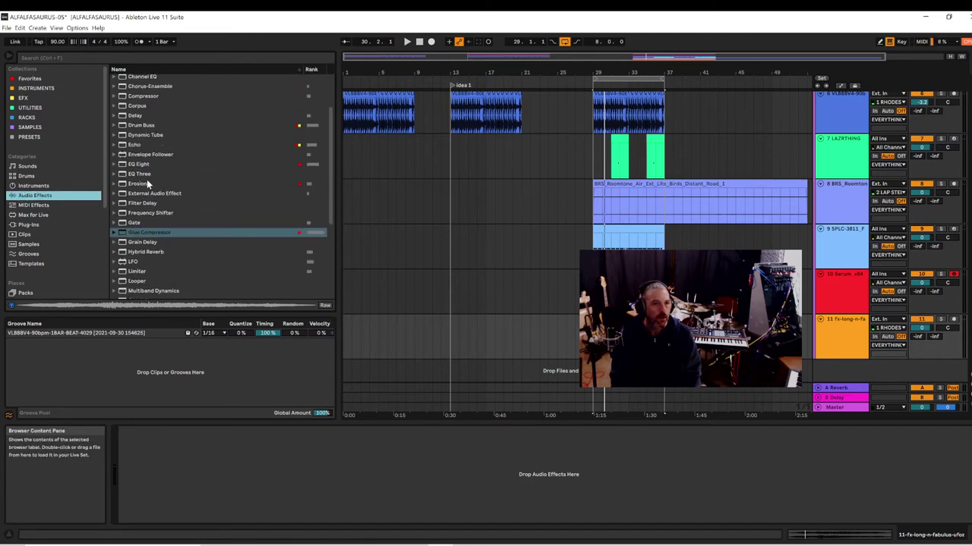
pyautogui.scroll(3, 159, 144)
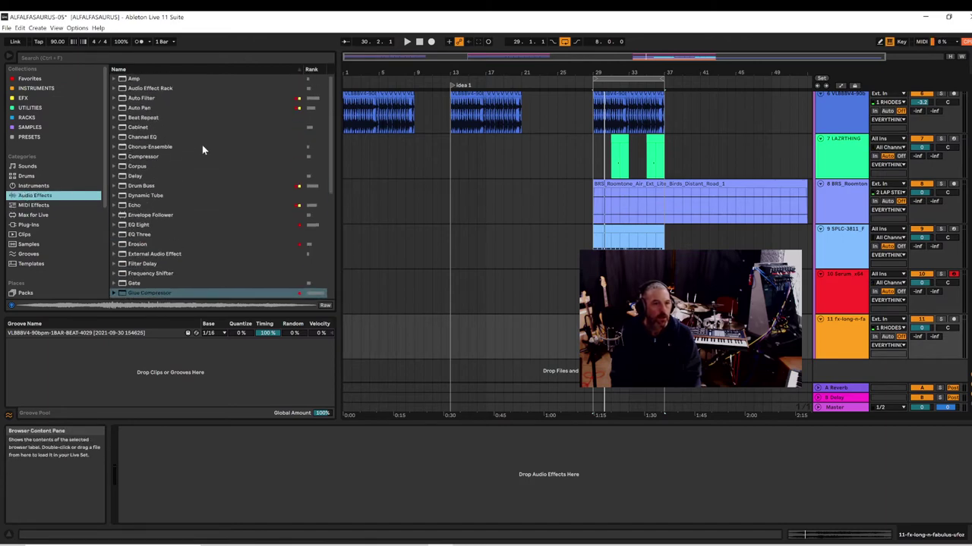
pyautogui.click(141, 99)
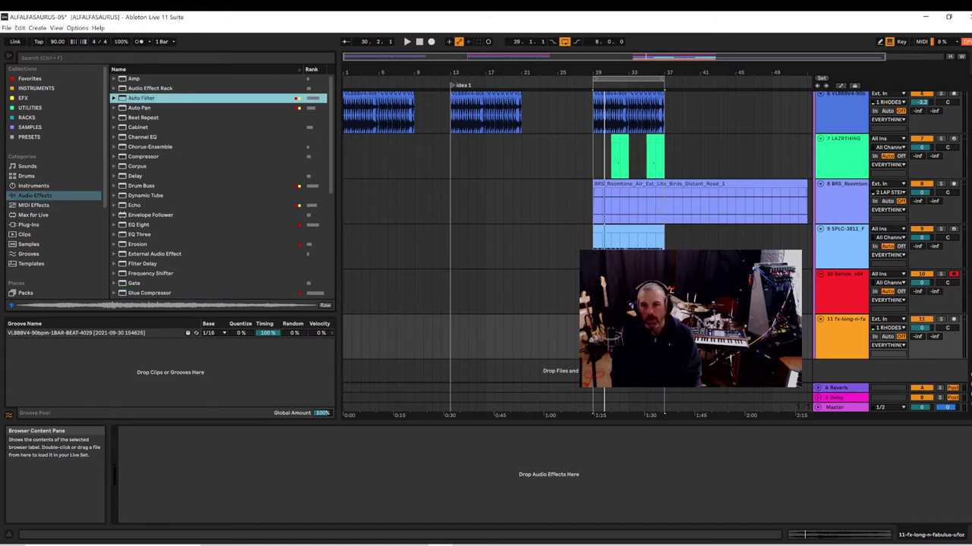
pyautogui.moveTo(142, 99); pyautogui.dragTo(629, 338)
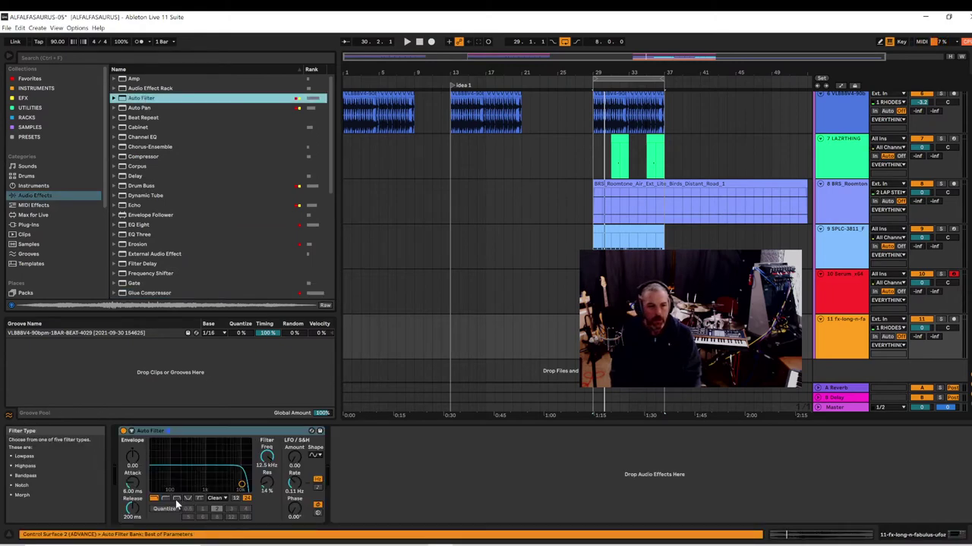
# - Set Auto Filter to bandpass at 1.44 kHz with 41% resonance and a tempo-synced 1/3 LFO at amount 14.5 during playback
pyautogui.click(241, 484)
pyautogui.press('space')
pyautogui.moveTo(243, 484); pyautogui.dragTo(204, 482)
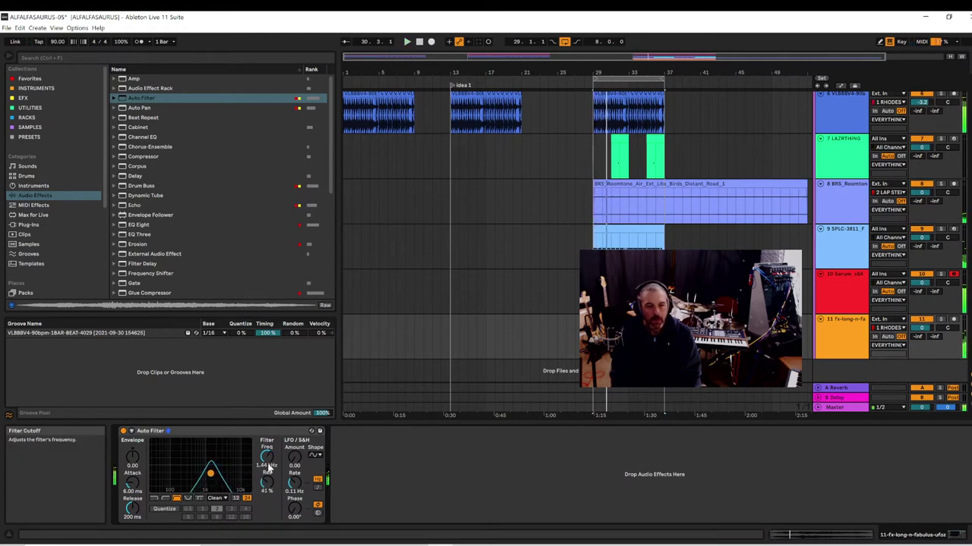
pyautogui.click(317, 489)
pyautogui.moveTo(300, 491); pyautogui.dragTo(299, 475)
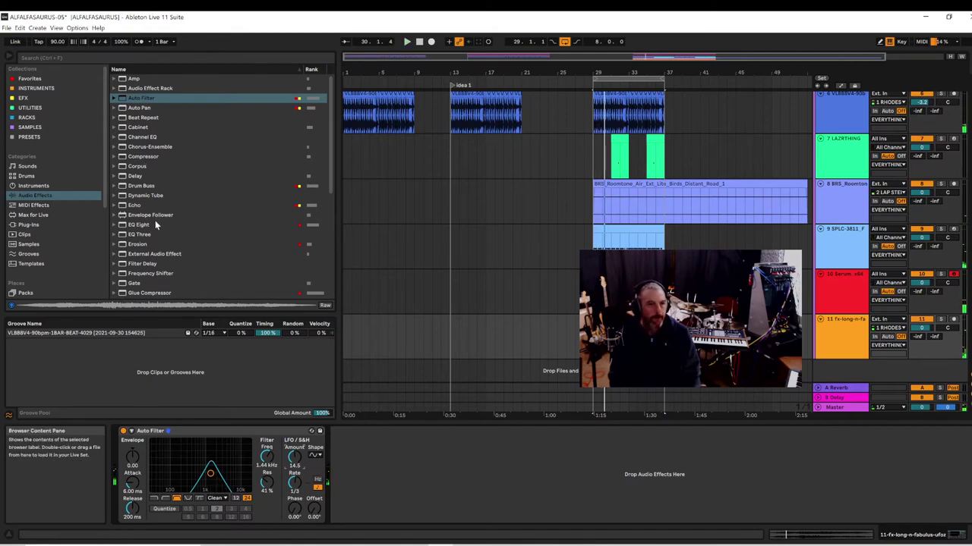
# - Add Echo after Auto Filter, set it to Ping Pong with 38% dry/wet and audition the loop
pyautogui.scroll(-1, 144, 213)
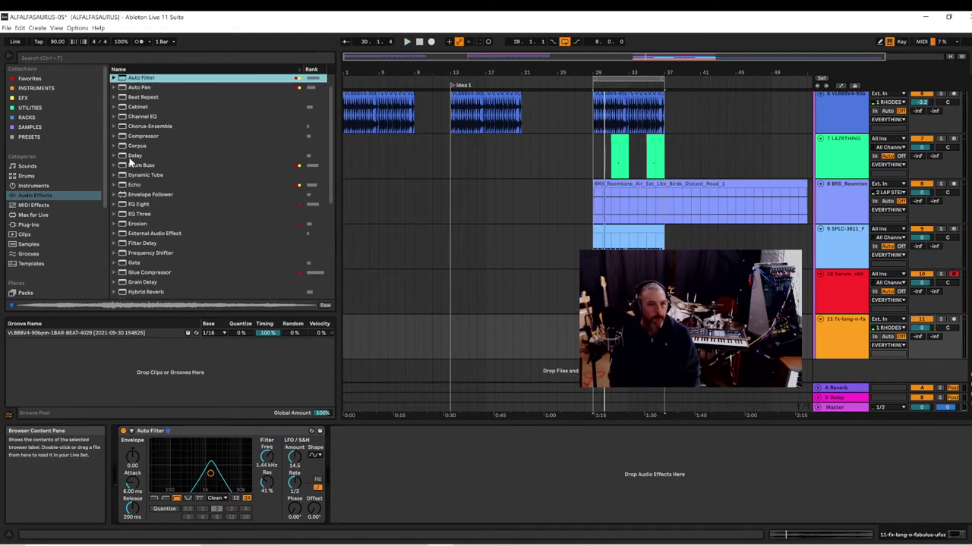
pyautogui.click(132, 184)
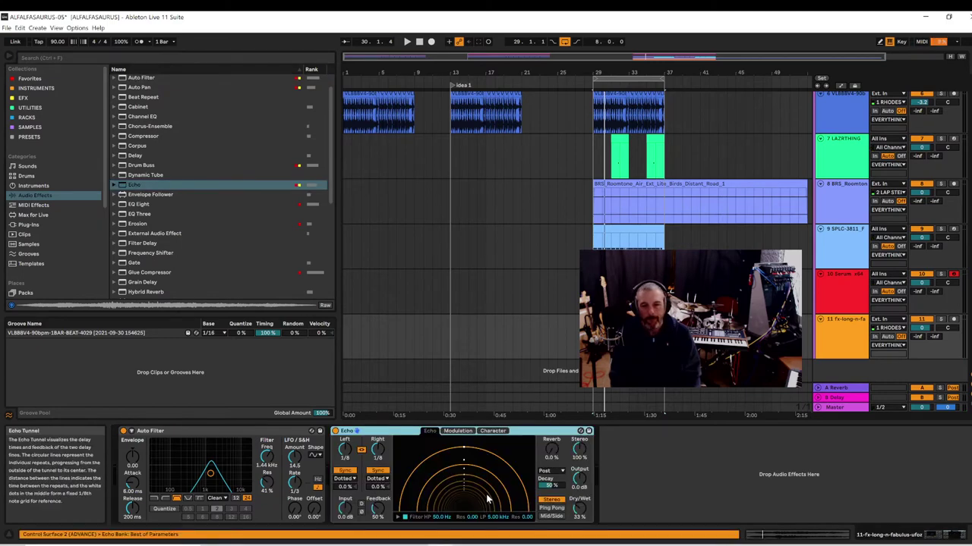
pyautogui.click(581, 509)
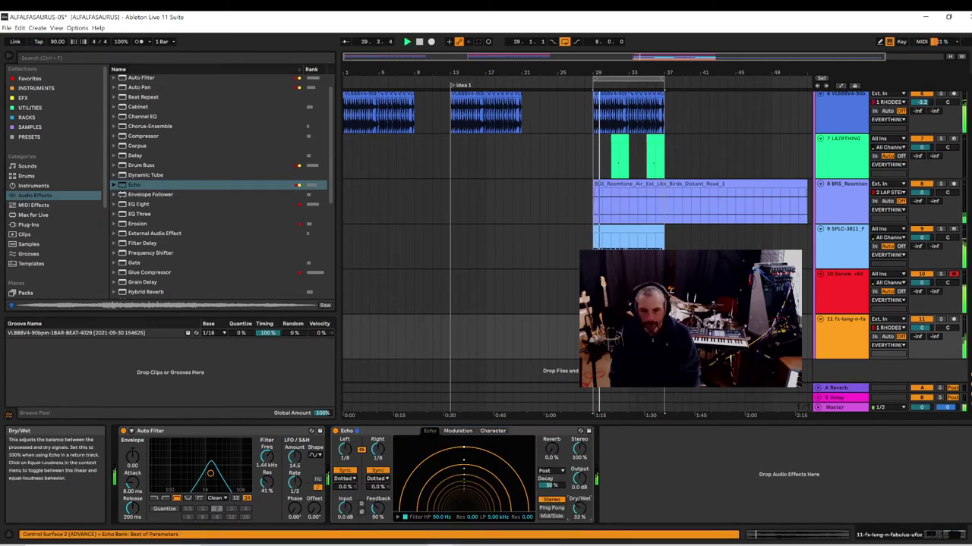
pyautogui.click(560, 509)
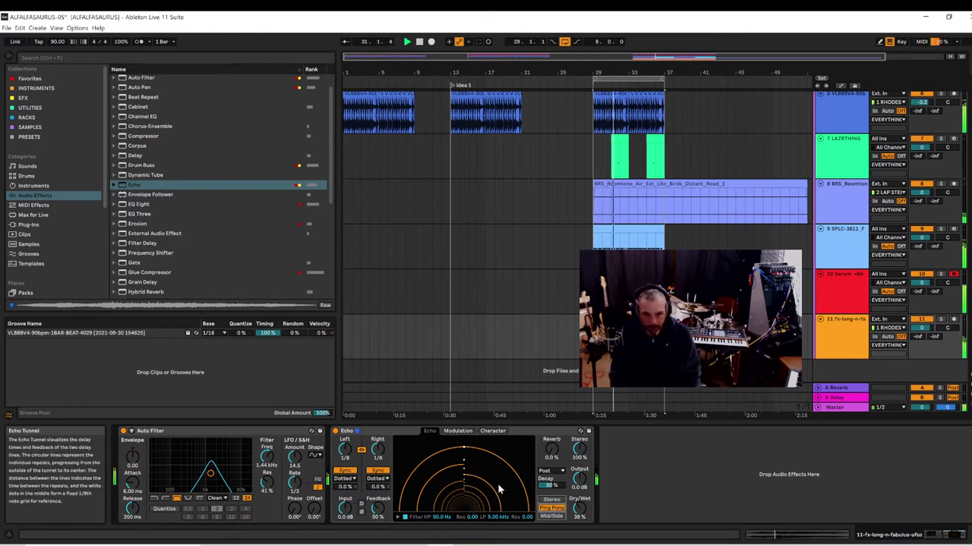
pyautogui.press('space')
pyautogui.press('space')
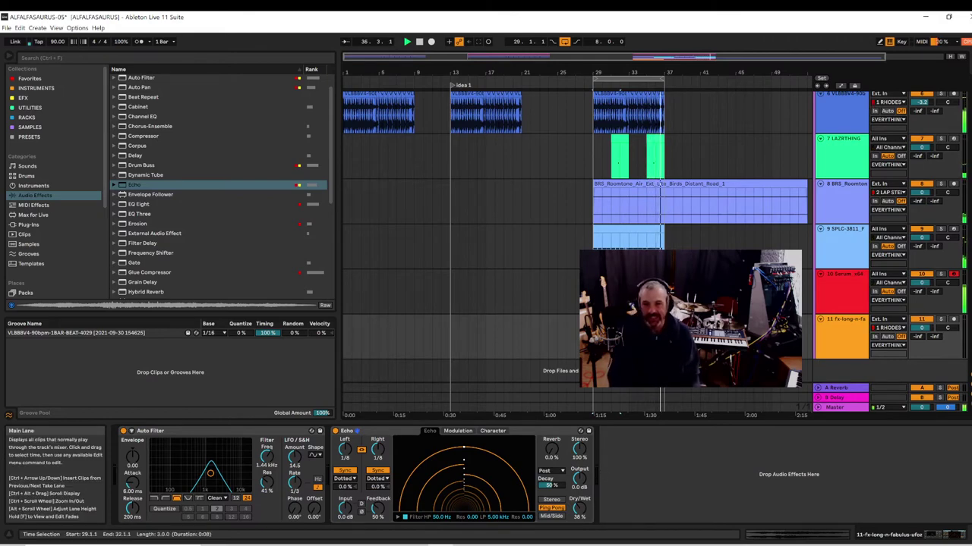
pyautogui.press('space')
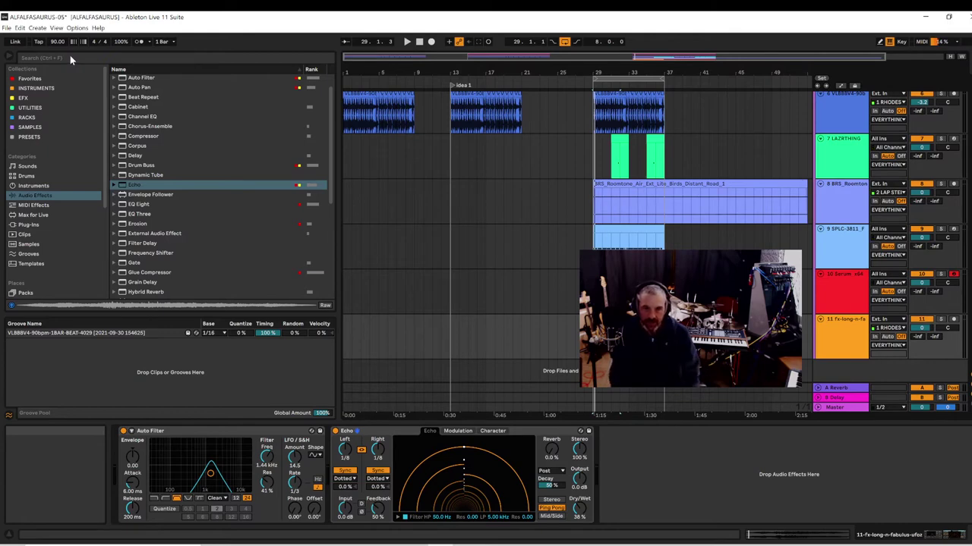
# - Trim the BRS_Roomtone clip's end back to bar 37 to match the loop and play it
pyautogui.click(801, 184)
pyautogui.moveTo(801, 184); pyautogui.dragTo(665, 199)
pyautogui.press('space')
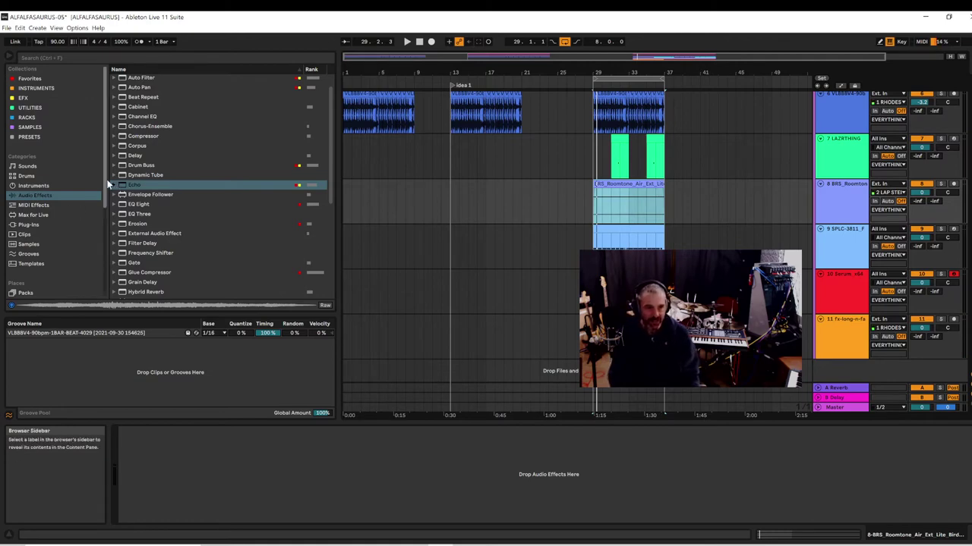
# - Open the Samples n Loops MEGA folder in the browser while the loop plays
pyautogui.moveTo(107, 181); pyautogui.dragTo(110, 184)
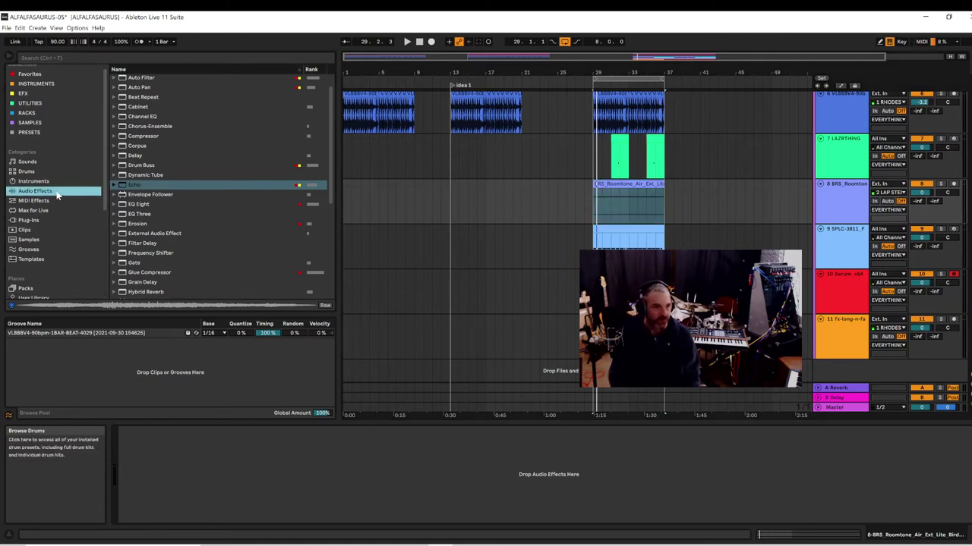
pyautogui.press('space')
pyautogui.scroll(-5, 56, 266)
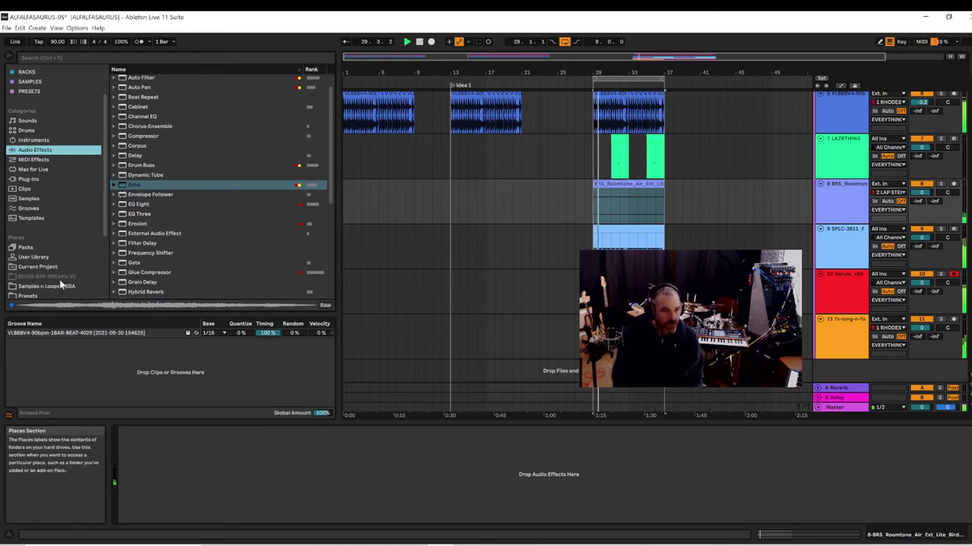
pyautogui.scroll(-1, 56, 246)
pyautogui.click(65, 197)
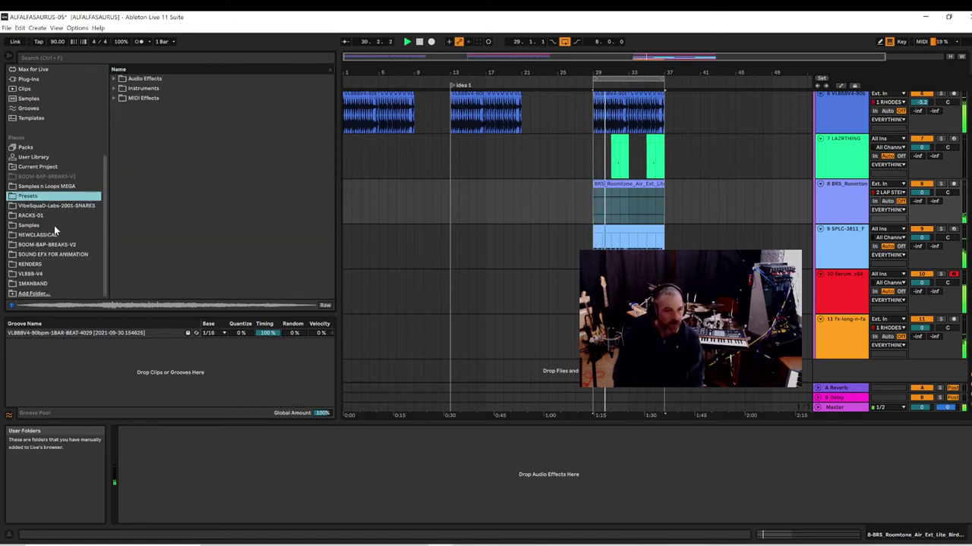
pyautogui.click(67, 187)
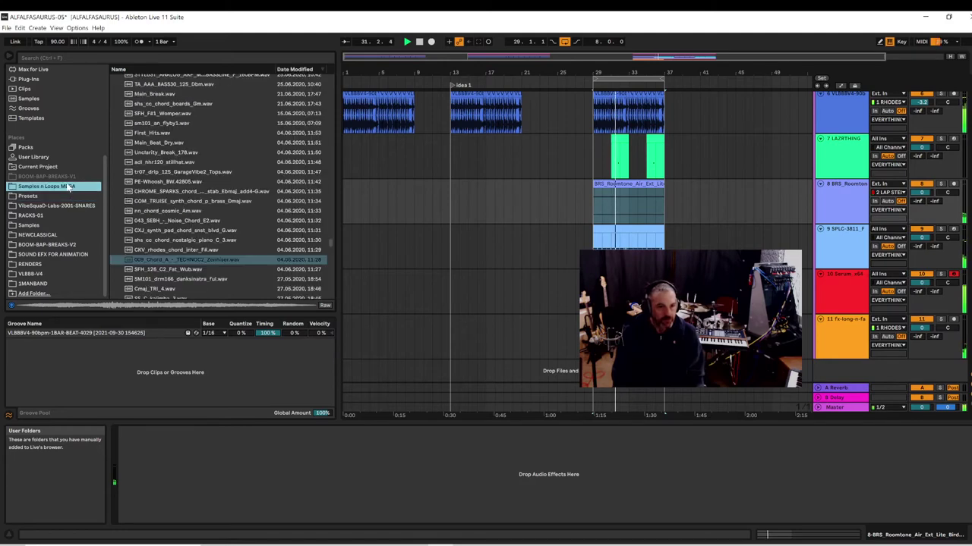
# - Preview the samples from Cmaj_TRI_4.wav to mt_top125_jaaackin.wav, going back to compare Heavy_Bent_Tube.wav
pyautogui.click(178, 241)
pyautogui.click(165, 291)
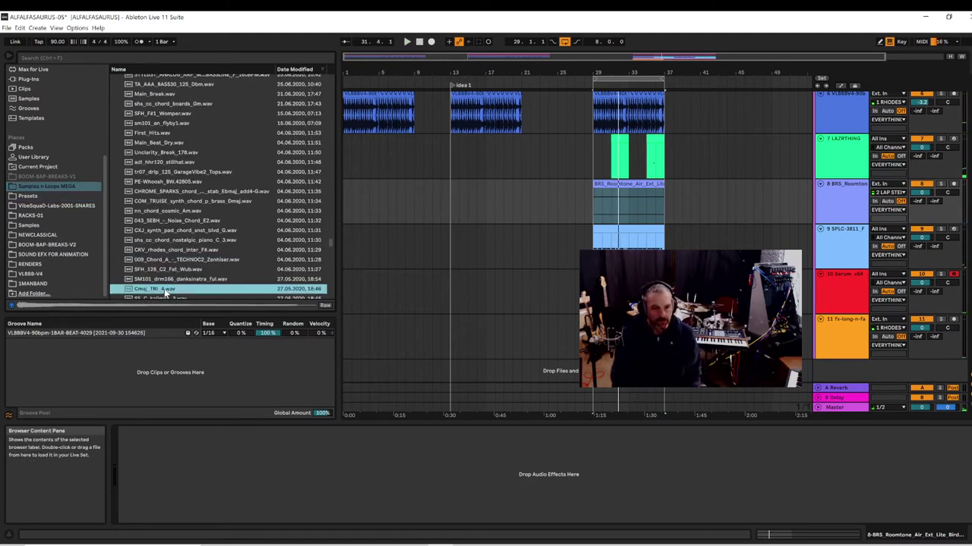
pyautogui.press('Down')
pyautogui.press('Down')
pyautogui.press('Down')
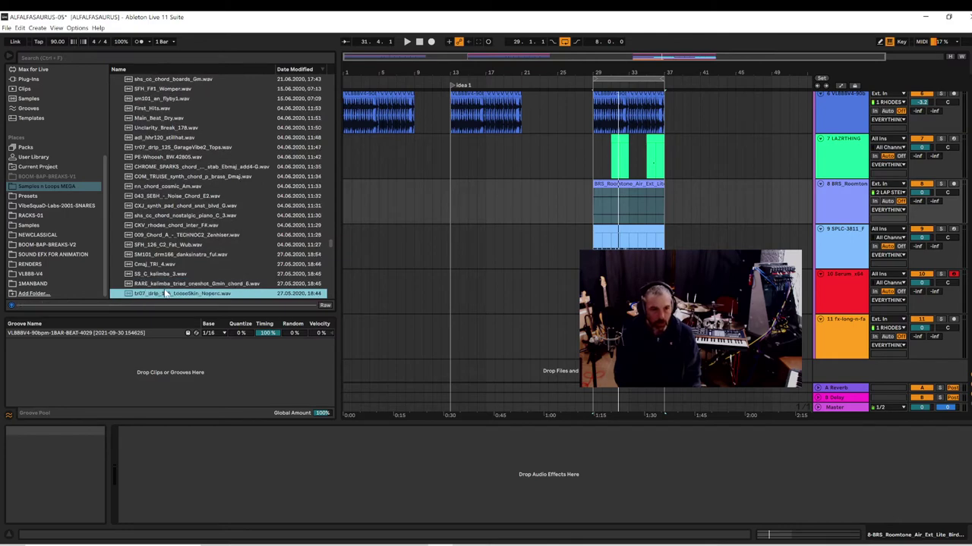
pyautogui.press('Down')
pyautogui.press('Down')
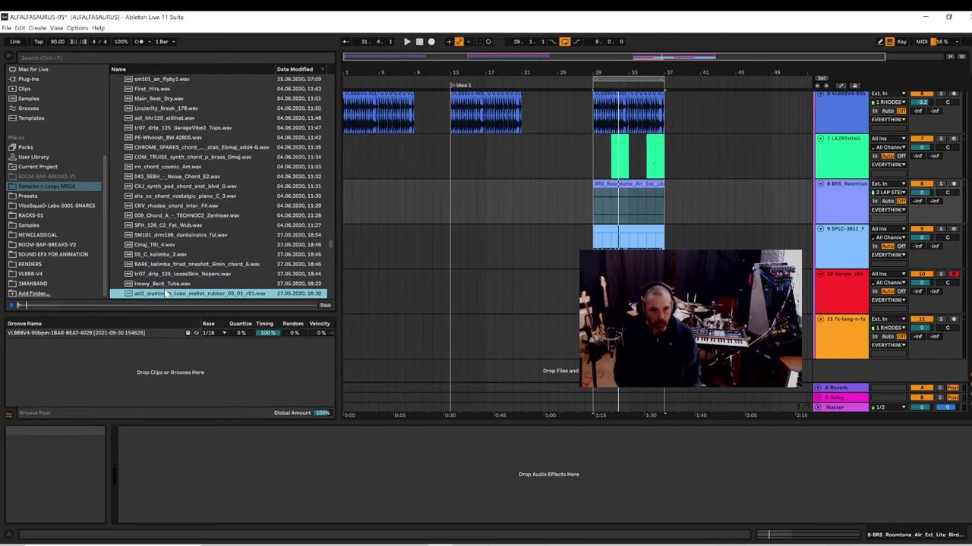
pyautogui.press('Down')
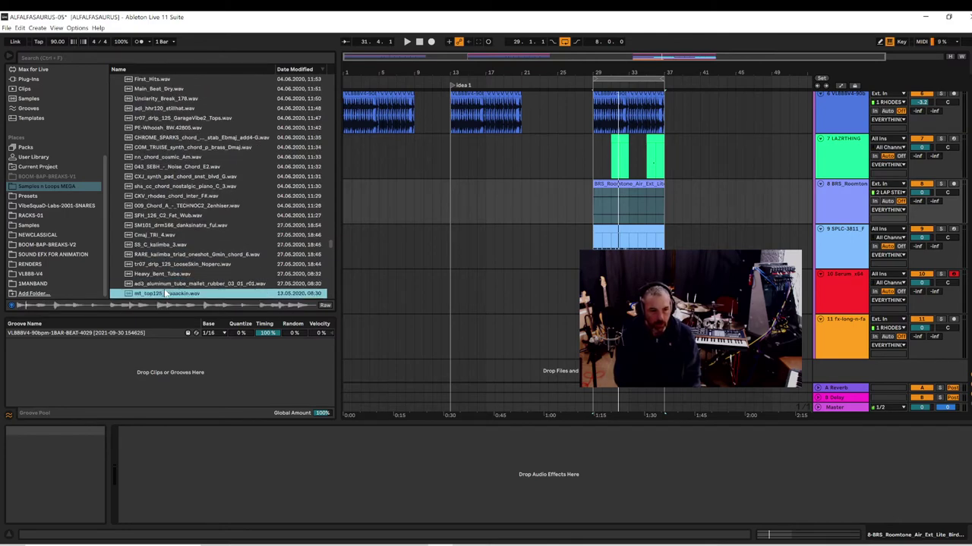
pyautogui.press('Up')
pyautogui.press('Up')
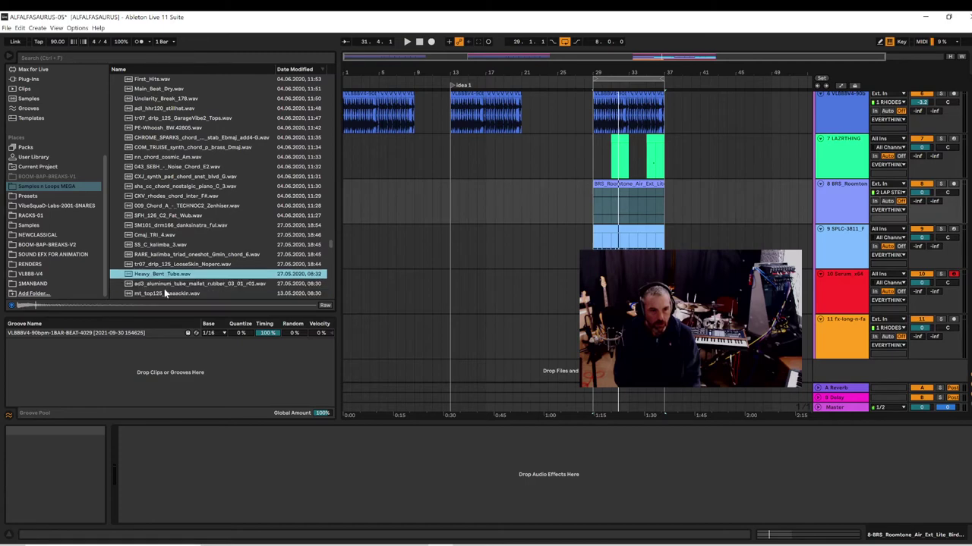
pyautogui.press('Down')
pyautogui.press('Down')
pyautogui.press('Up')
pyautogui.press('Up')
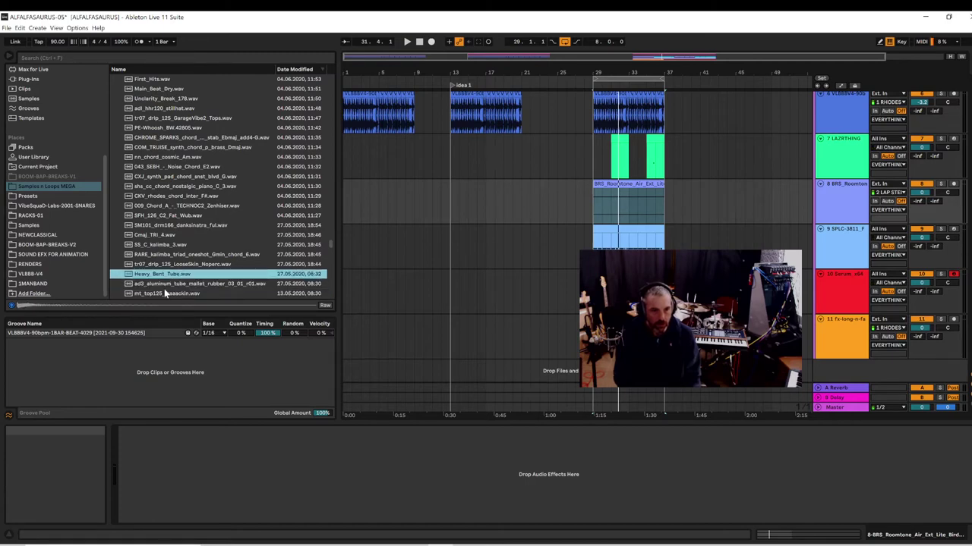
# - Insert a new MIDI track and load Heavy_Bent_Tube.wav into it as a sampled instrument
pyautogui.rightClick(862, 375)
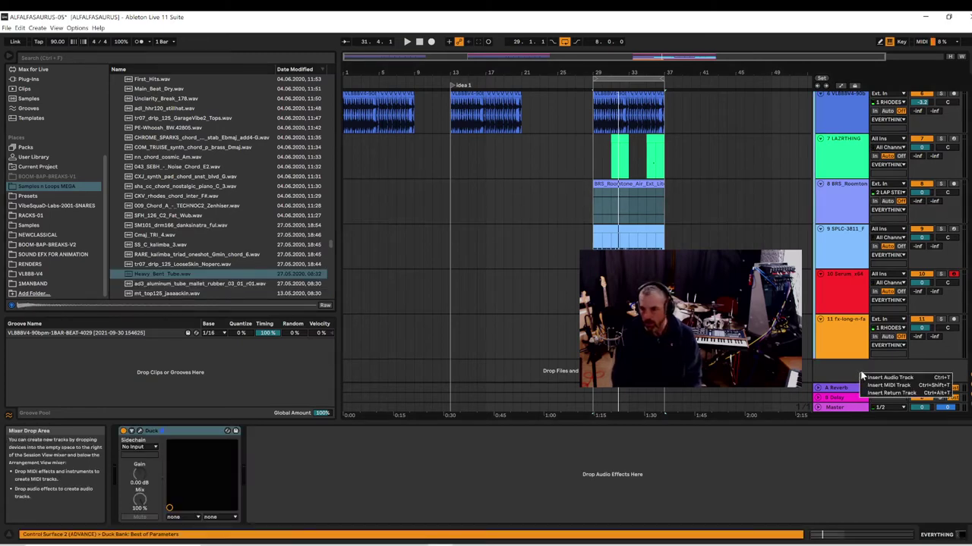
pyautogui.click(890, 385)
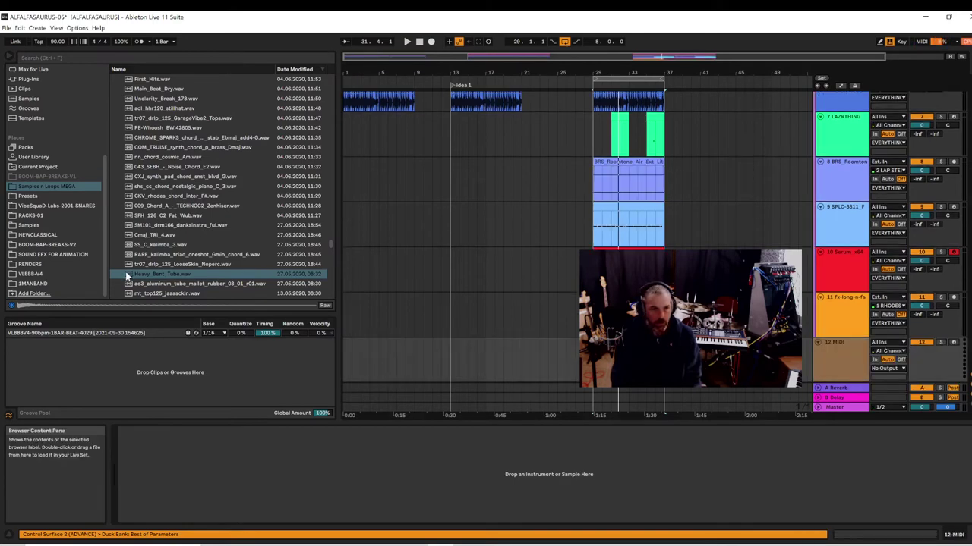
pyautogui.moveTo(128, 277); pyautogui.dragTo(347, 449)
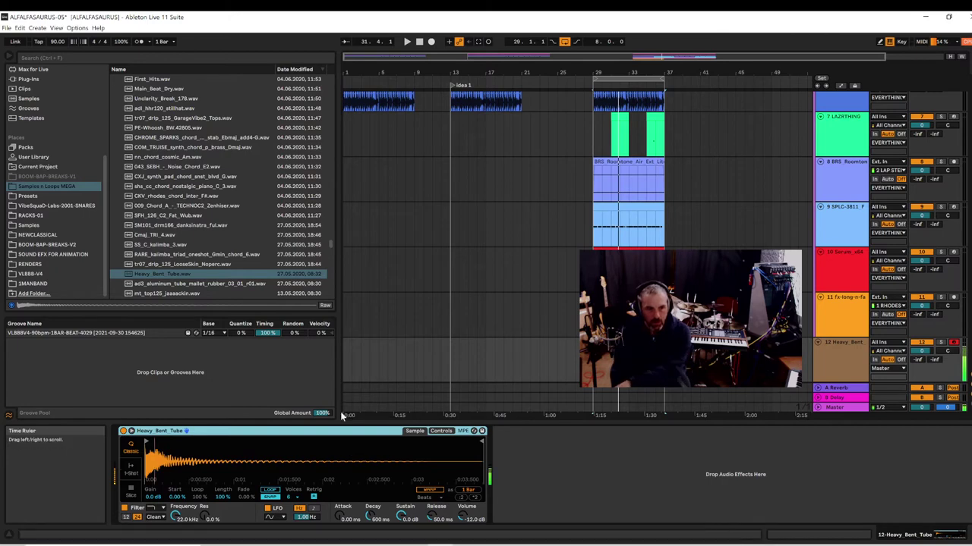
# - Extend the start of the Heavy_Bent_Tube MIDI clip from bar 35 back to bar 31 and play the loop
pyautogui.press('space')
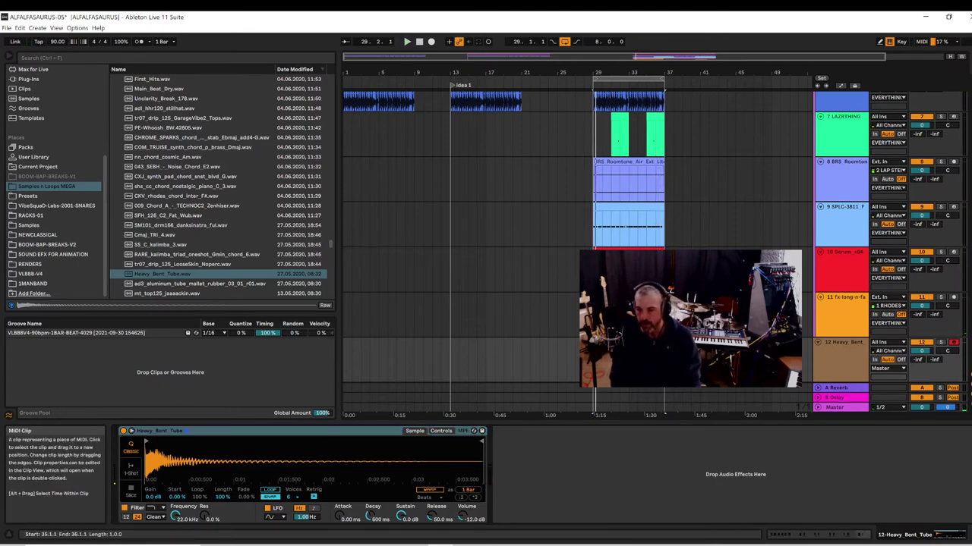
pyautogui.moveTo(647, 346); pyautogui.dragTo(612, 345)
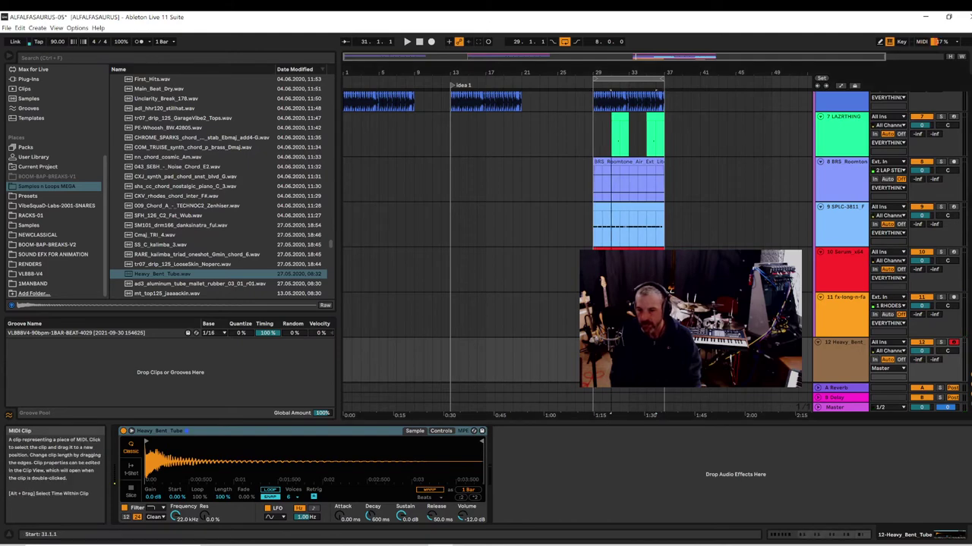
pyautogui.press('space')
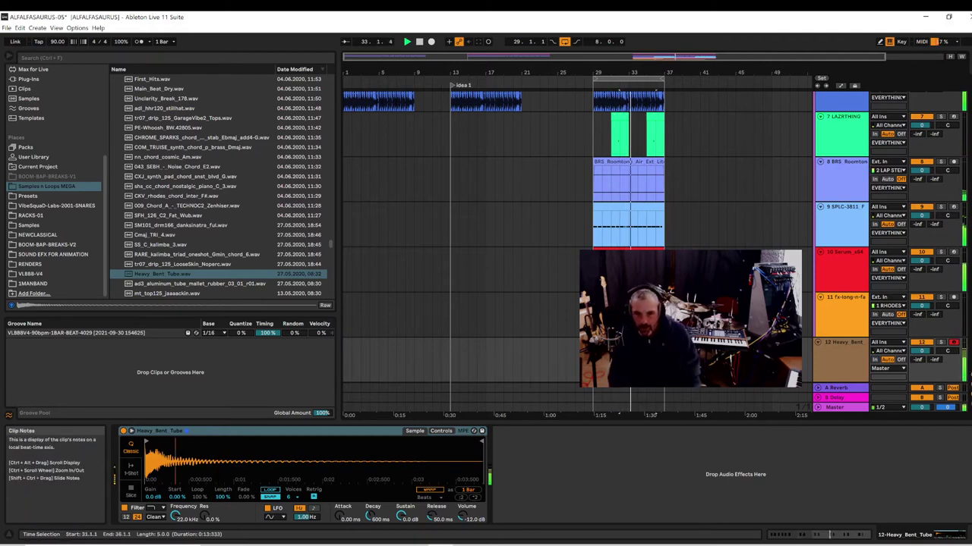
# - Copy the one-bar section of the Heavy_Bent_Tube clip at bar 32 to bar 31 and play the result
pyautogui.moveTo(628, 361); pyautogui.dragTo(620, 361)
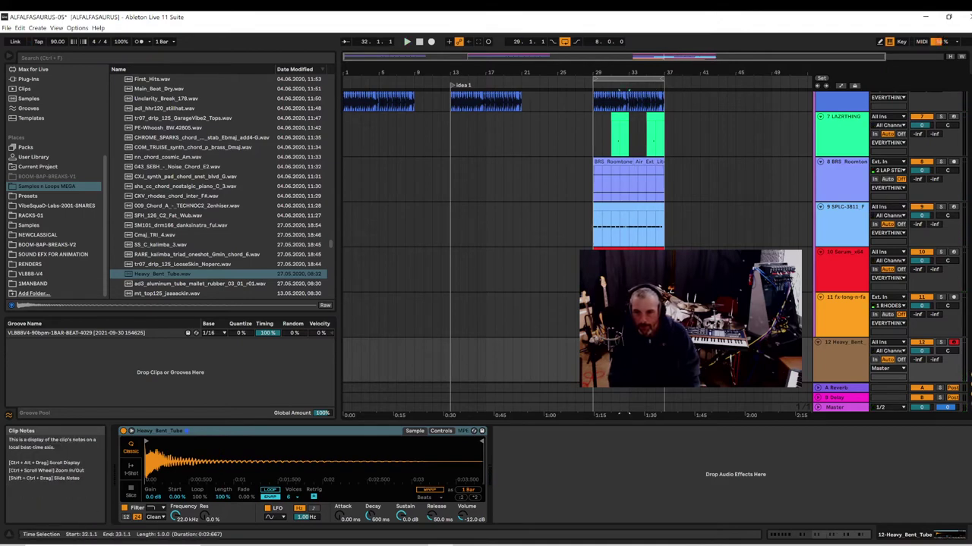
pyautogui.moveTo(610, 67); pyautogui.dragTo(396, 135)
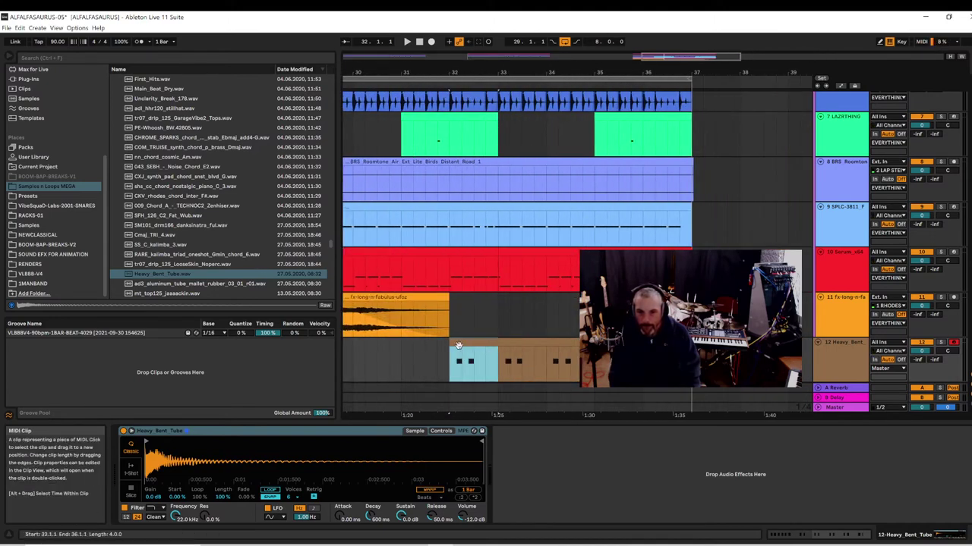
pyautogui.moveTo(462, 346); pyautogui.dragTo(414, 346)
pyautogui.press('space')
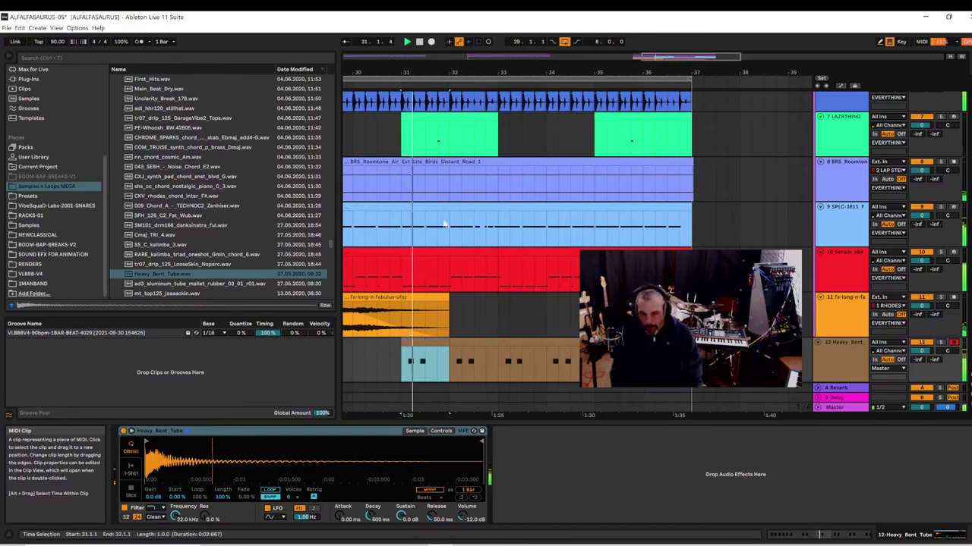
# - Move the Heavy_Bent_Tube clip from bar 31 back to bar 29 and play the loop to check it
pyautogui.moveTo(459, 74); pyautogui.dragTo(579, 42)
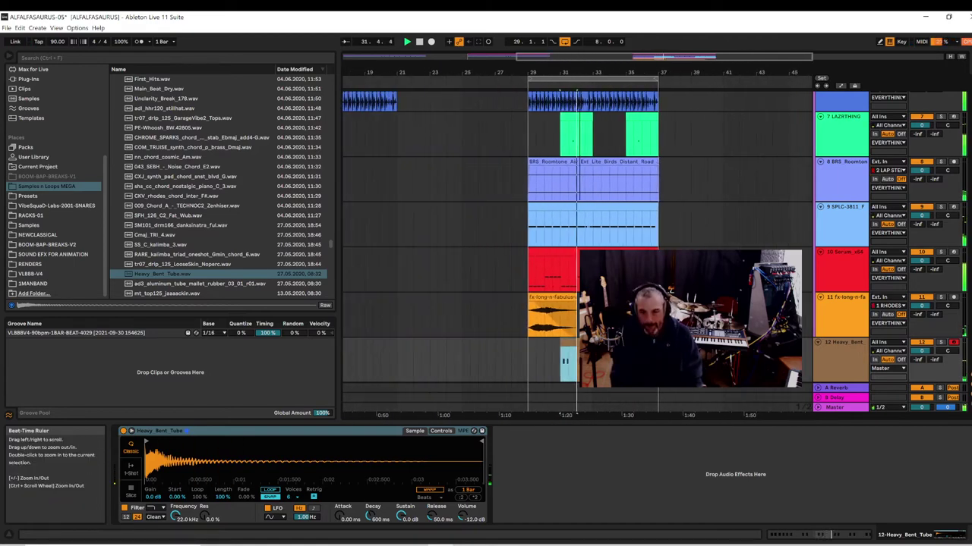
pyautogui.click(568, 358)
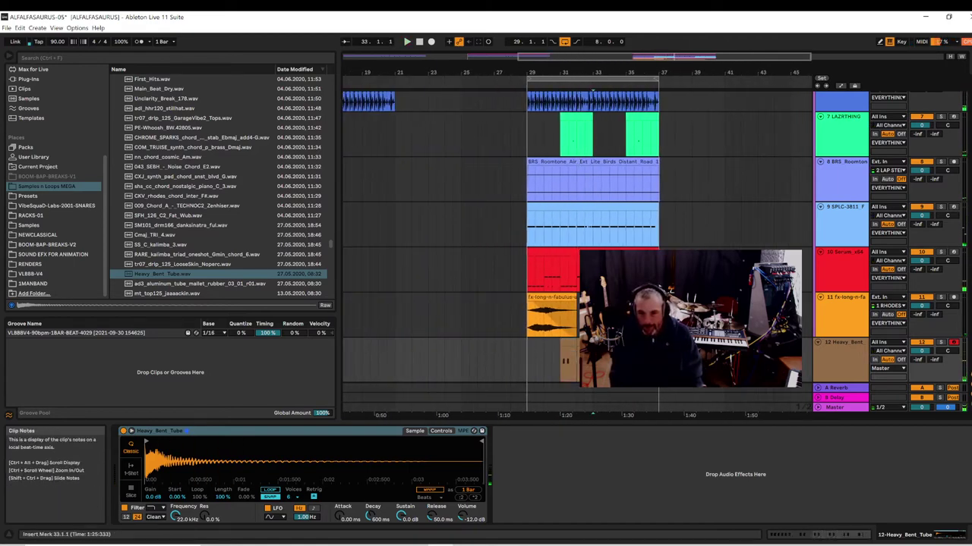
pyautogui.moveTo(565, 344); pyautogui.dragTo(533, 338)
pyautogui.click(519, 370)
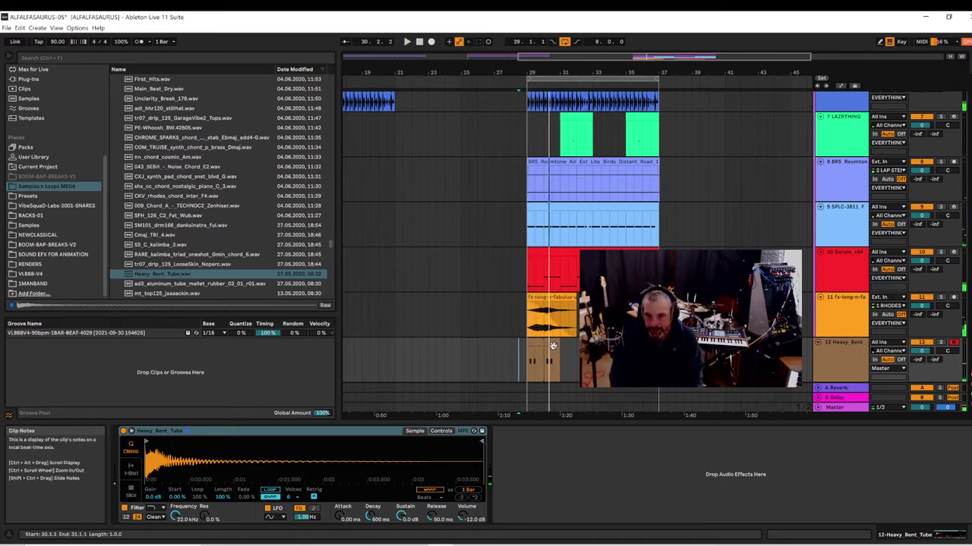
pyautogui.press('space')
# - Move the Heavy_Bent_Tube section at bar 30 to bar 31 and clear the track from bar 33 to bar 36
pyautogui.moveTo(553, 343); pyautogui.dragTo(570, 343)
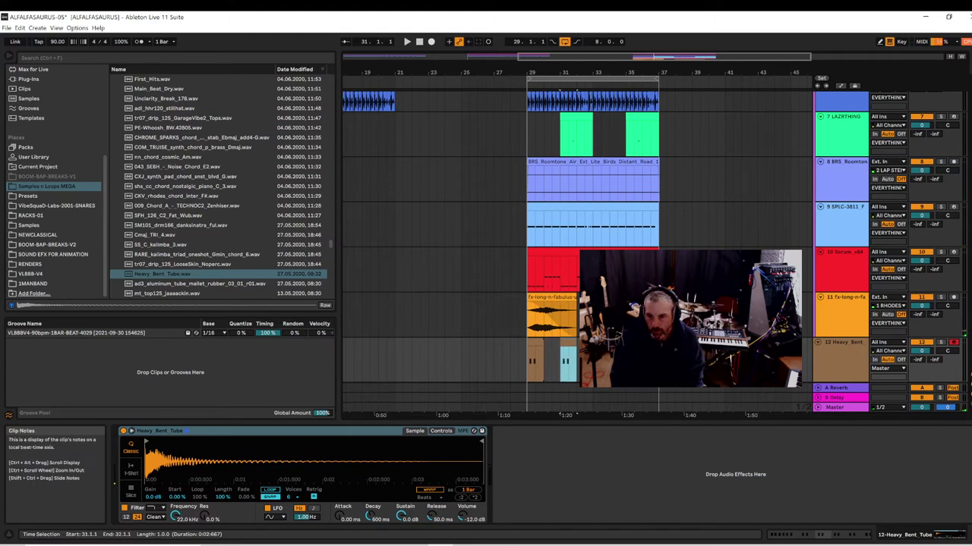
pyautogui.click(603, 344)
pyautogui.press('Delete')
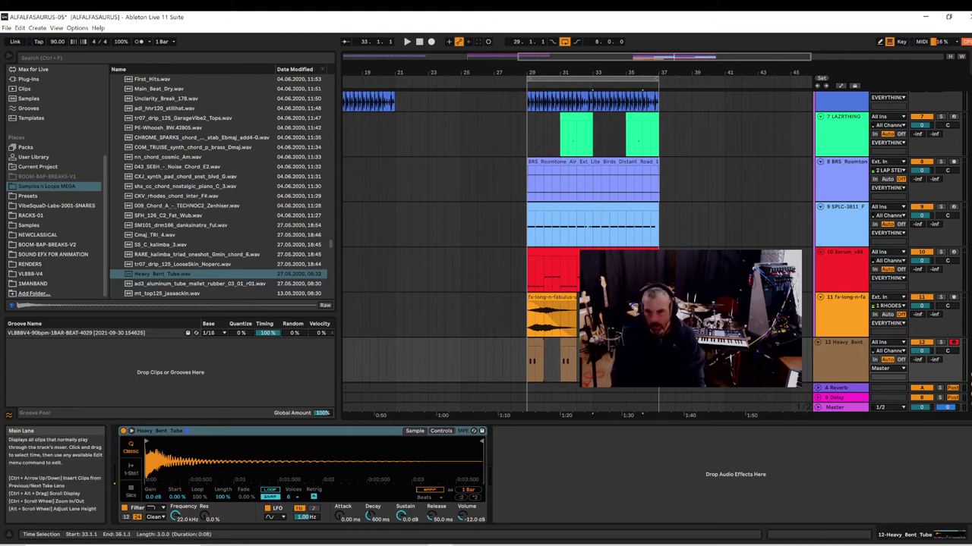
# - Duplicate the Heavy_Bent_Tube section from bar 29 to 33 into the following four bars and play the loop
pyautogui.moveTo(531, 370); pyautogui.dragTo(529, 370)
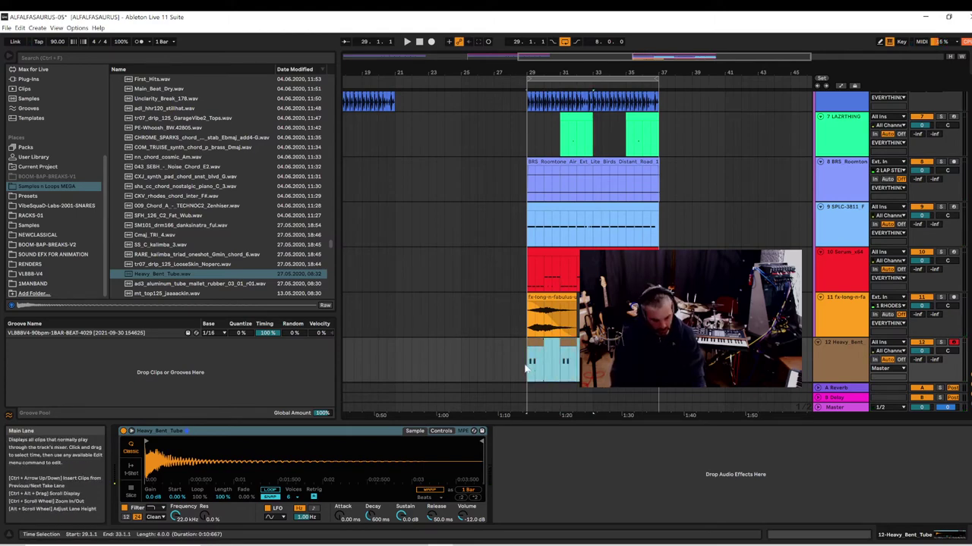
pyautogui.hotkey('ctrl', 'd')
pyautogui.press('space')
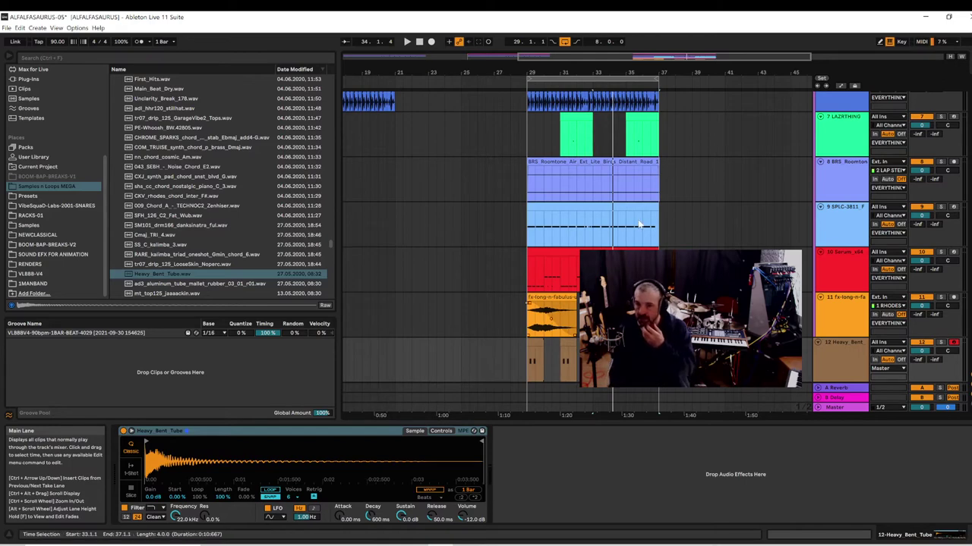
# - Review the arrangement tracks, play the loop from bar 29 and select the first Serum clip
pyautogui.scroll(5, 675, 232)
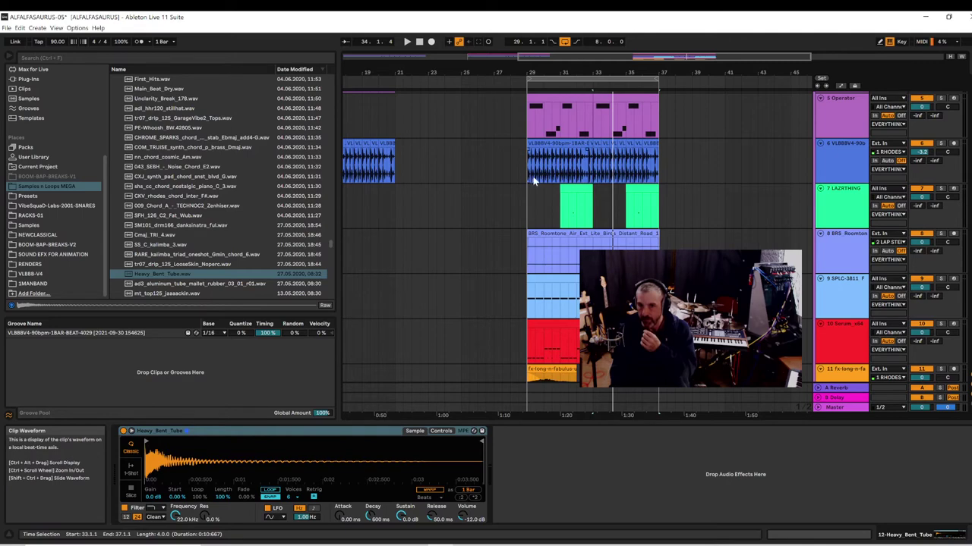
pyautogui.scroll(-5, 534, 180)
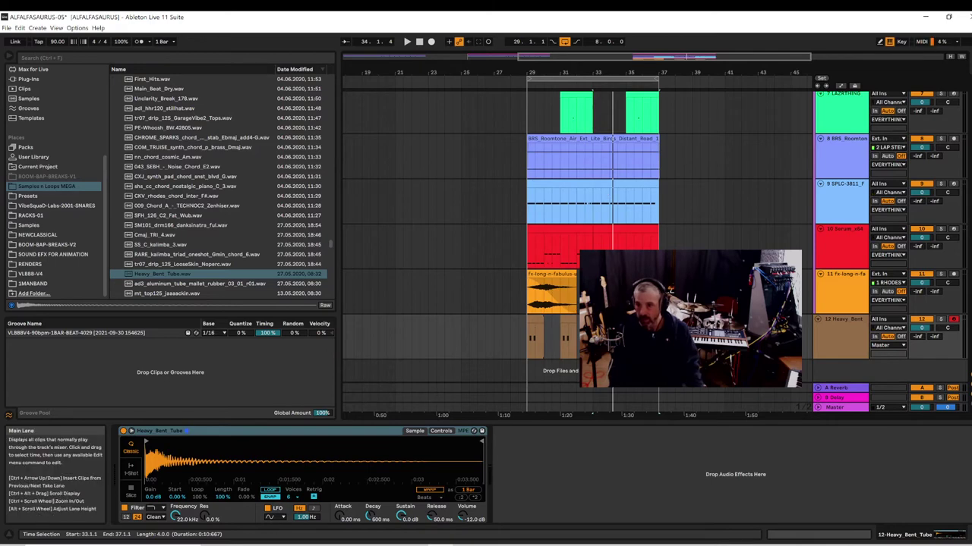
pyautogui.click(523, 266)
pyautogui.click(529, 267)
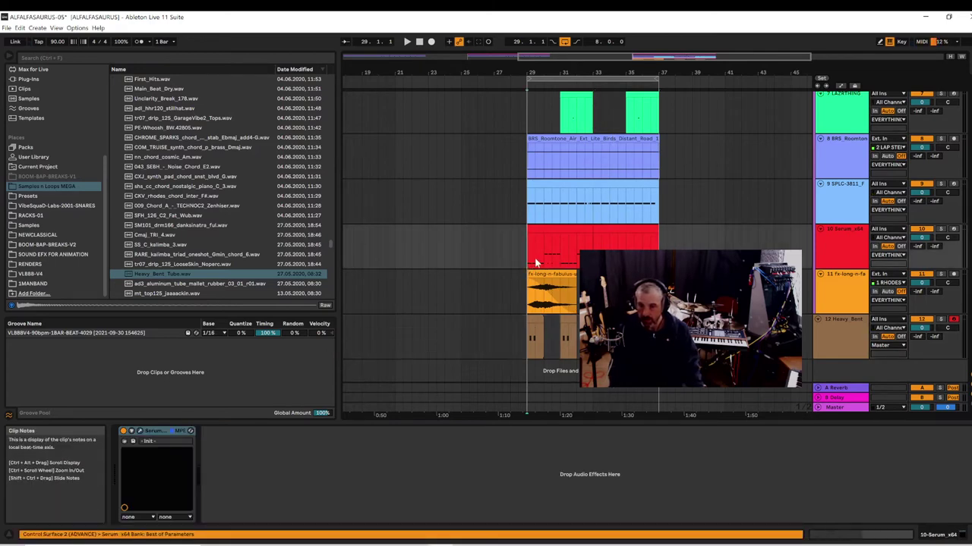
pyautogui.press('space')
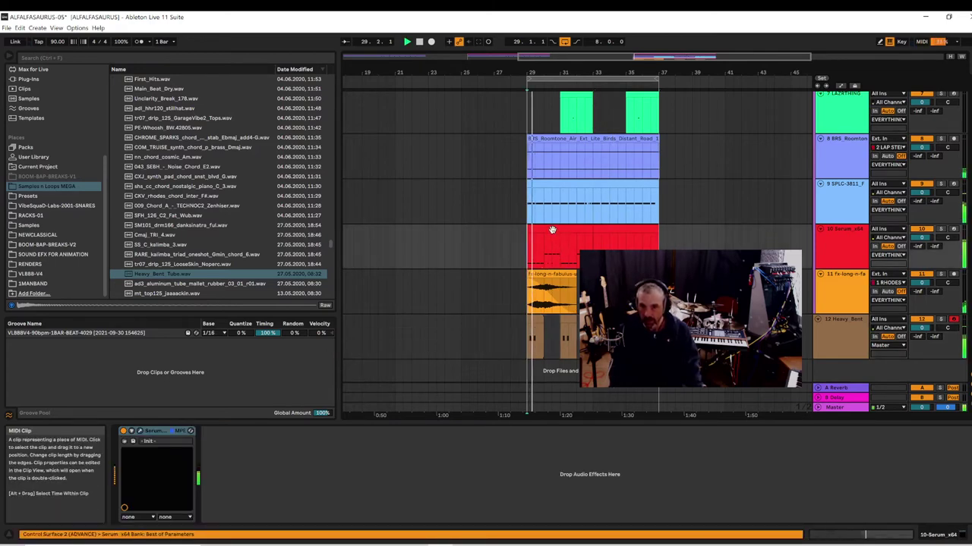
pyautogui.click(552, 229)
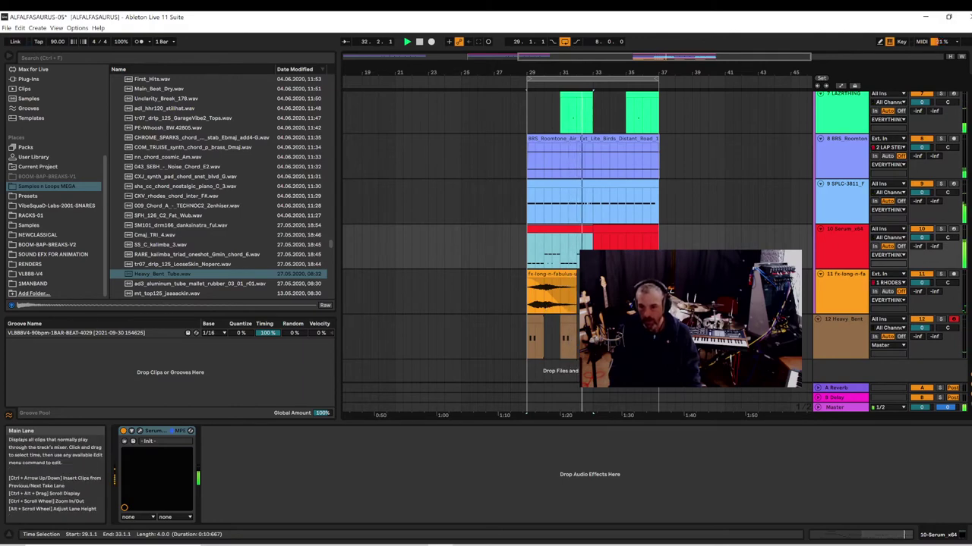
# - Select the first Heavy_Bent_Tube clip, move its track into the EVERYTHING group and restart playback
pyautogui.click(532, 327)
pyautogui.click(535, 320)
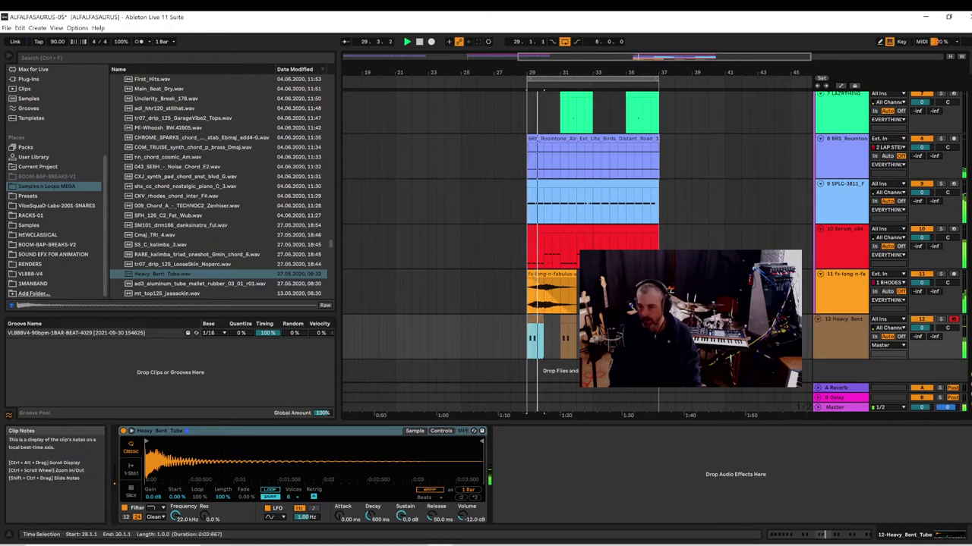
pyautogui.press('space')
pyautogui.moveTo(841, 329); pyautogui.dragTo(834, 310)
pyautogui.press('space')
# - Preview the samples from Heavy_Bent_Tube.wav down to TDDC_Crackle_03_7_Inch_45rpm_90.wav, checking them against the loop
pyautogui.click(237, 274)
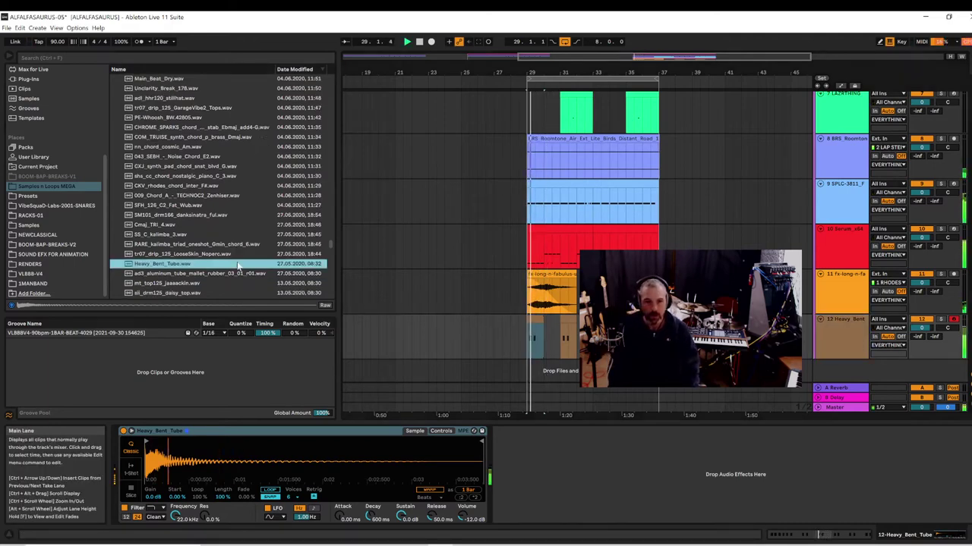
pyautogui.click(185, 263)
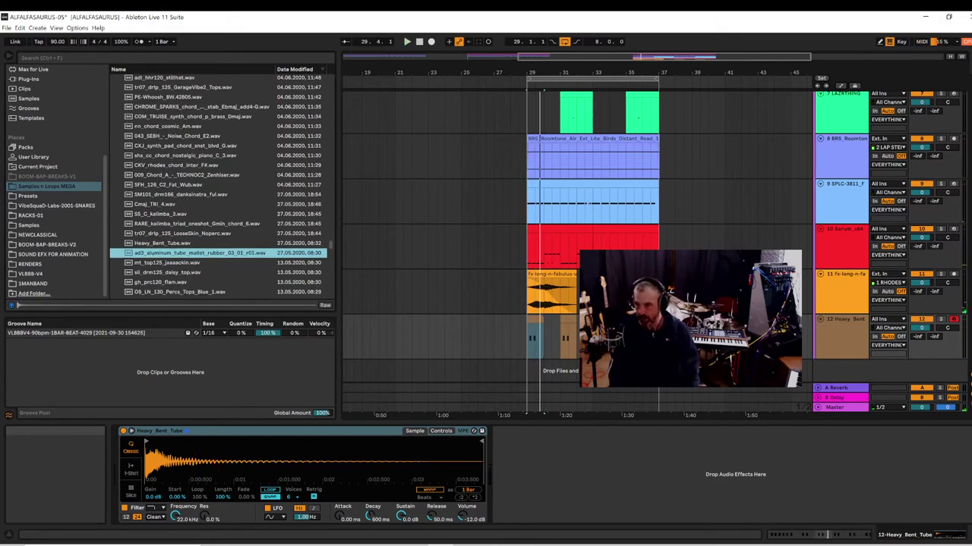
pyautogui.moveTo(967, 312)
pyautogui.mouseDown()
pyautogui.moveTo(966, 196)
pyautogui.moveTo(966, 312)
pyautogui.mouseUp()
pyautogui.press('space')
pyautogui.click(180, 265)
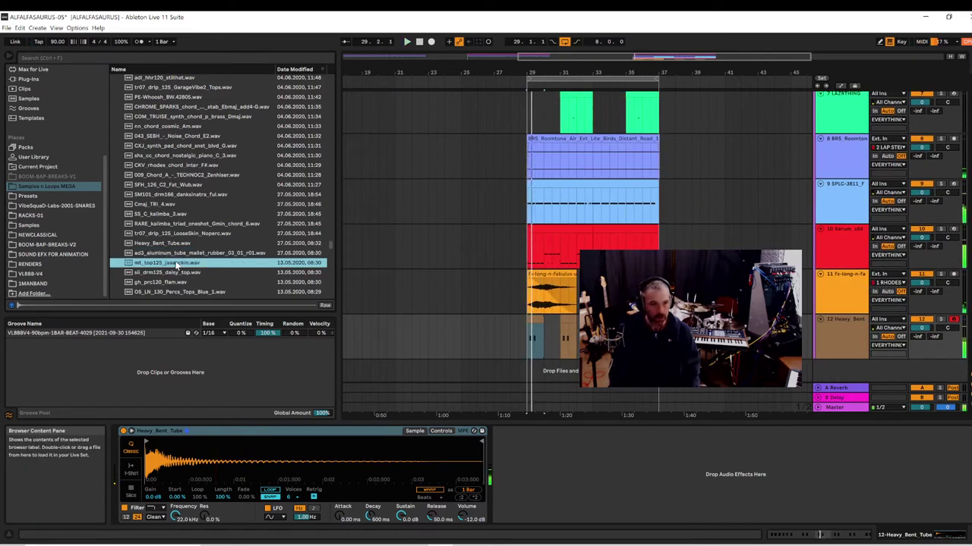
pyautogui.press('Down')
pyautogui.press('Down')
pyautogui.press('Down')
pyautogui.press('Down')
pyautogui.press('Down')
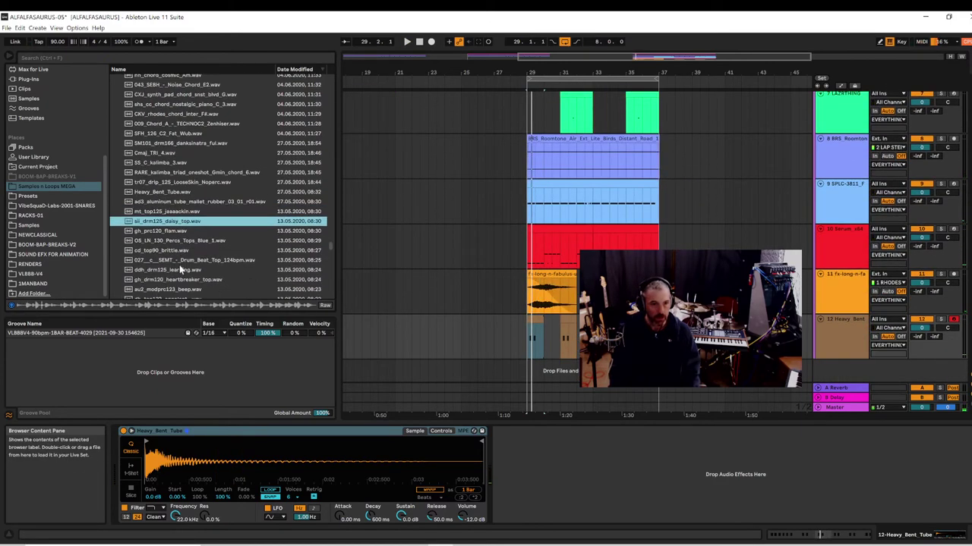
pyautogui.press('Down')
pyautogui.press('Down')
pyautogui.press('Down')
pyautogui.press('Down')
pyautogui.press('Down')
pyautogui.press('Down')
pyautogui.press('Down')
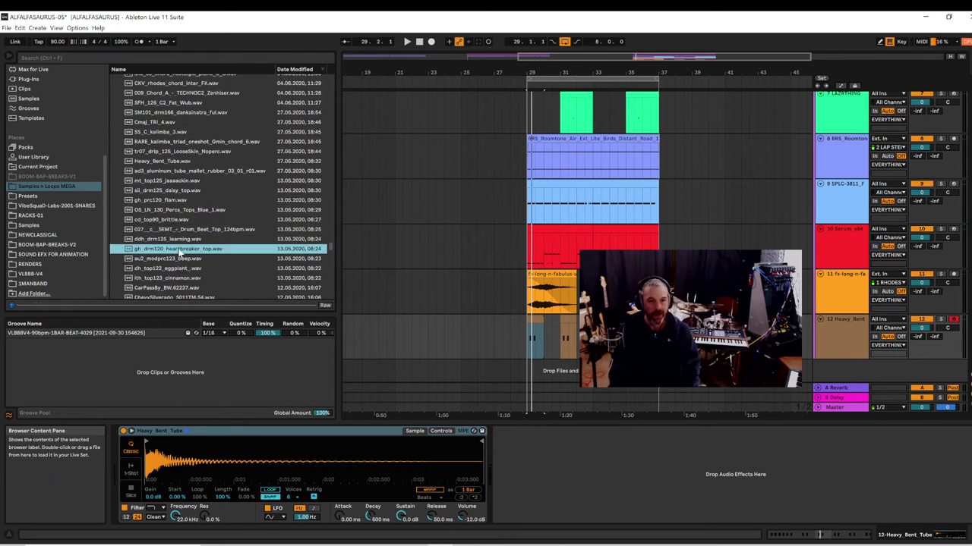
pyautogui.press('Down')
pyautogui.press('Down')
pyautogui.press('Down')
pyautogui.press('Down')
pyautogui.press('Down')
pyautogui.press('Down')
pyautogui.press('Down')
pyautogui.press('Down')
pyautogui.press('Down')
pyautogui.press('Down')
pyautogui.press('Down')
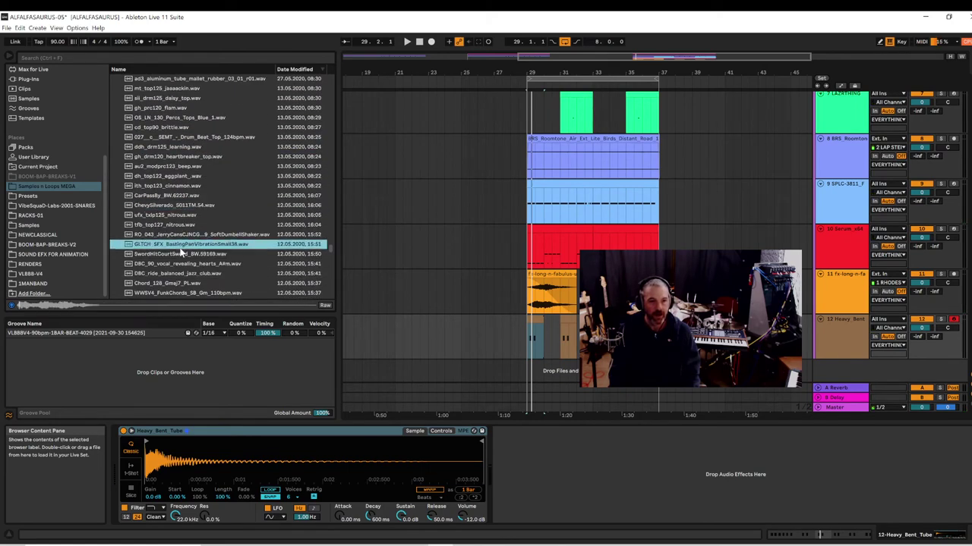
pyautogui.press('Down')
pyautogui.press('Down')
pyautogui.press('Down')
pyautogui.press('Down')
pyautogui.press('Down')
pyautogui.press('Down')
pyautogui.press('Down')
pyautogui.press('Down')
pyautogui.press('Down')
pyautogui.press('Down')
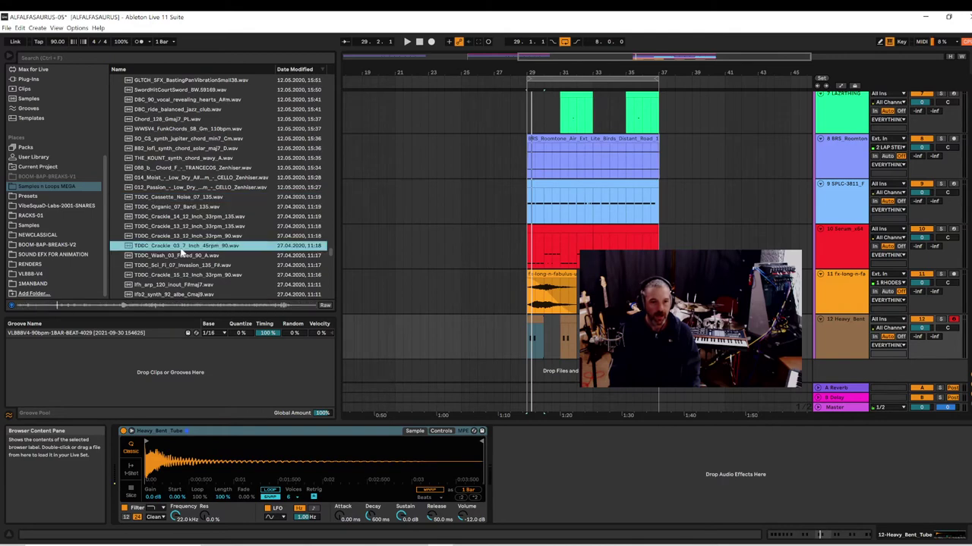
pyautogui.scroll(-1, 182, 256)
pyautogui.press('space')
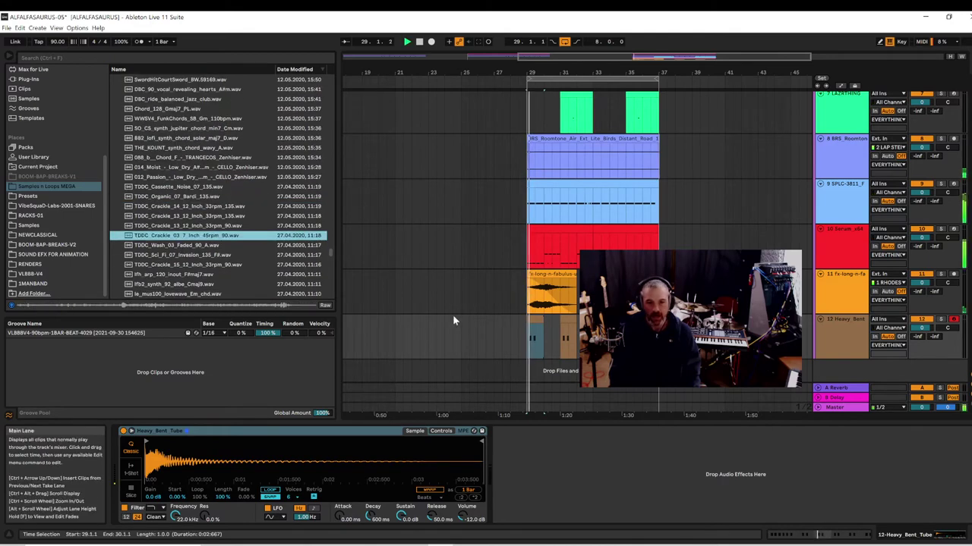
# - Place TDDC_Crackle_03_7_Inch_45rpm_90.wav on a new audio track at 29.3.1 and play the loop from bar 29
pyautogui.click(157, 244)
pyautogui.moveTo(159, 238); pyautogui.dragTo(533, 369)
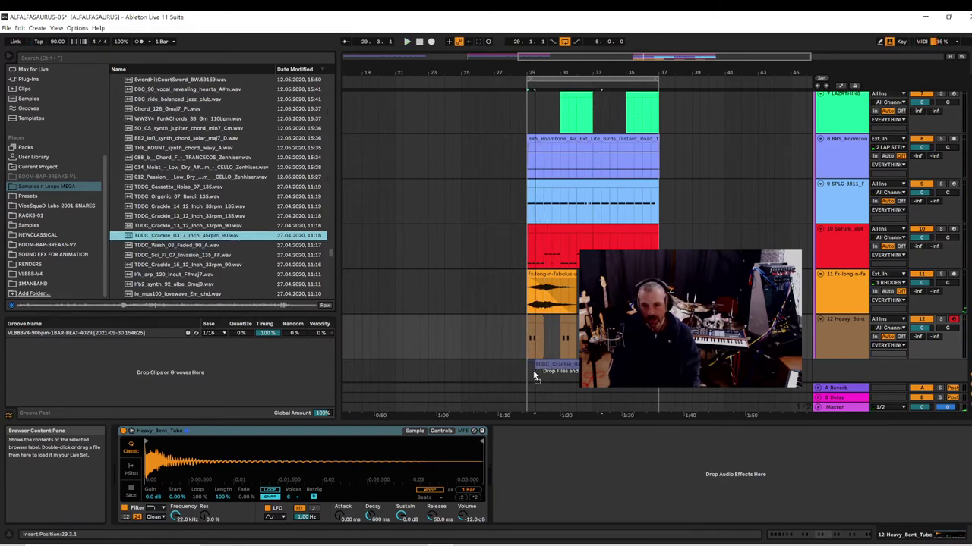
pyautogui.moveTo(577, 346); pyautogui.dragTo(536, 364)
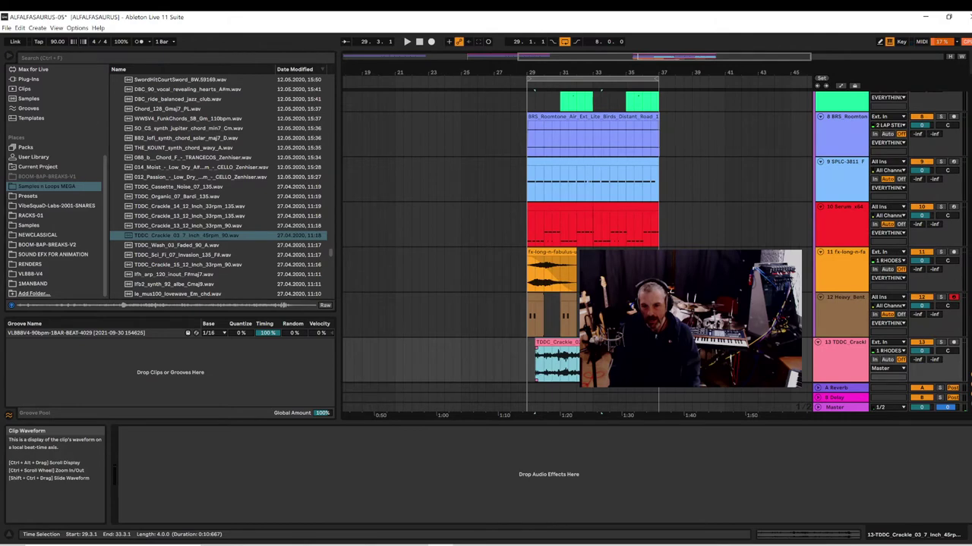
pyautogui.click(526, 365)
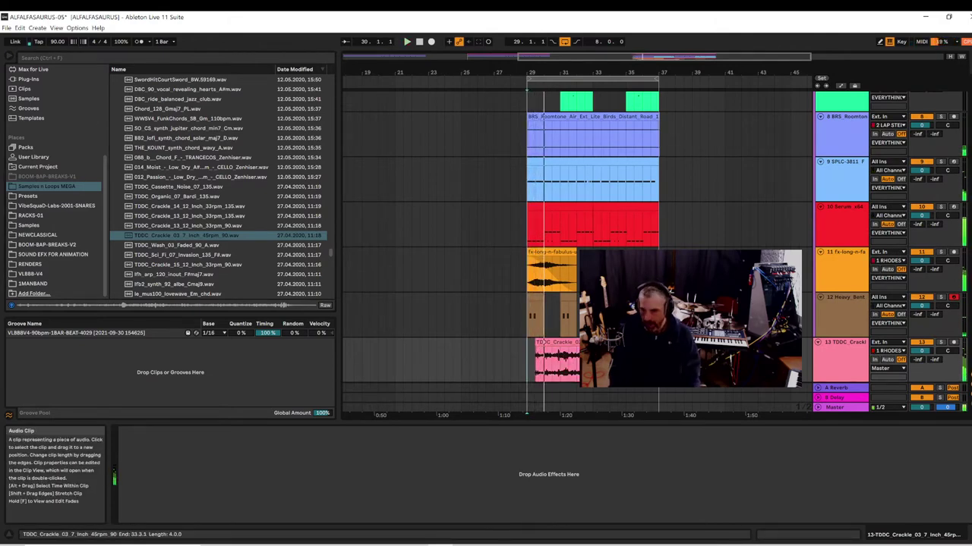
# - Shorten the crackle clip to two beats, ending at bar 30, and play the loop from bar 29
pyautogui.moveTo(601, 347); pyautogui.dragTo(544, 357)
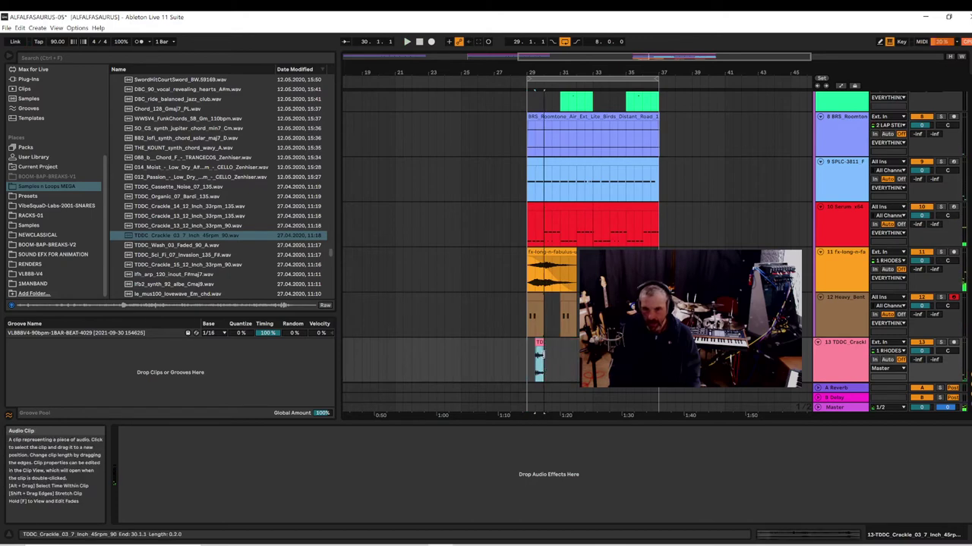
pyautogui.click(534, 368)
pyautogui.press('space')
pyautogui.click(529, 368)
pyautogui.press('space')
# - Move the crackle track into the EVERYTHING group and lower its volume to about -1.8 dB
pyautogui.moveTo(846, 348); pyautogui.dragTo(836, 331)
pyautogui.moveTo(920, 352); pyautogui.dragTo(918, 357)
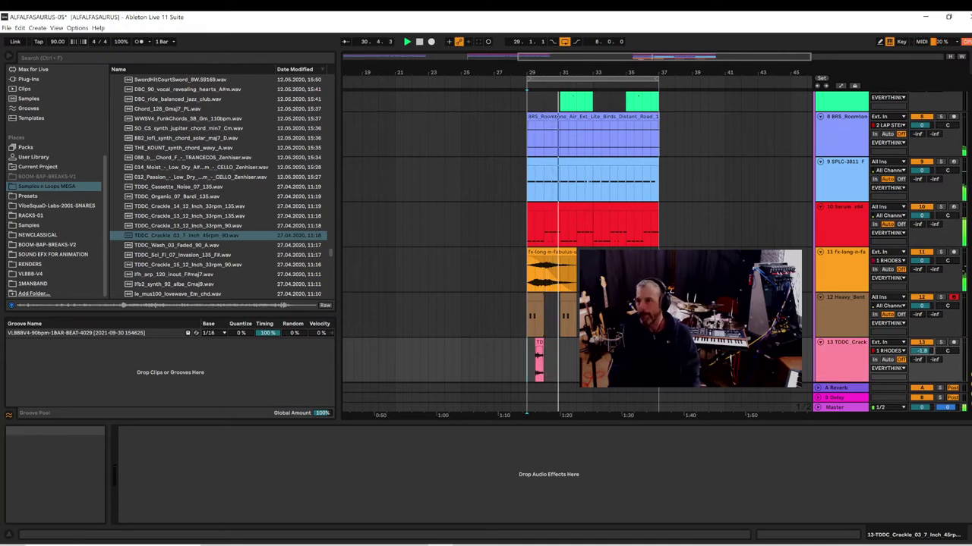
# - In the Session mixer, lower EVERYTHING to -4.3 dB, the Operator tracks to -5.2 and -5.4 dB, and tracks 7 to 10 to about -4 dB
pyautogui.press('Tab')
pyautogui.press('space')
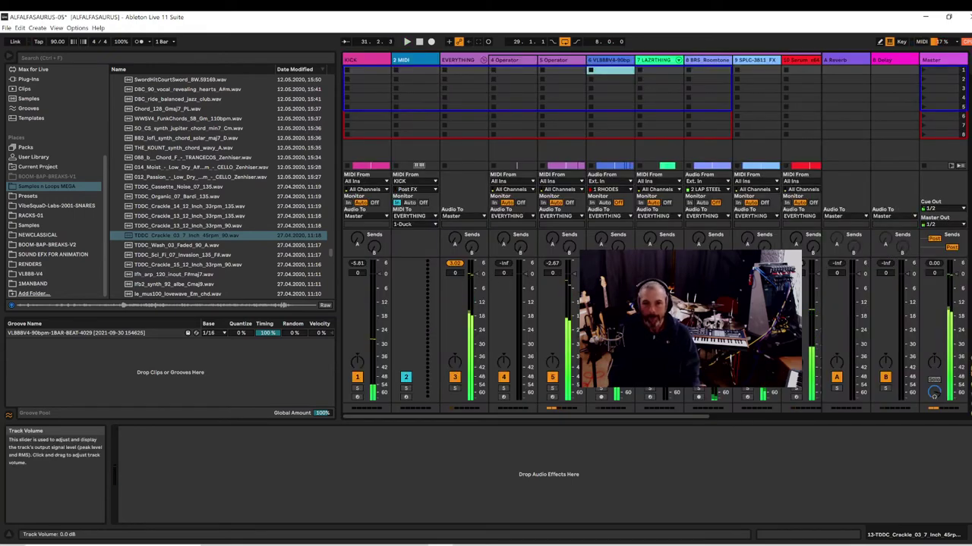
pyautogui.moveTo(476, 274); pyautogui.dragTo(477, 286)
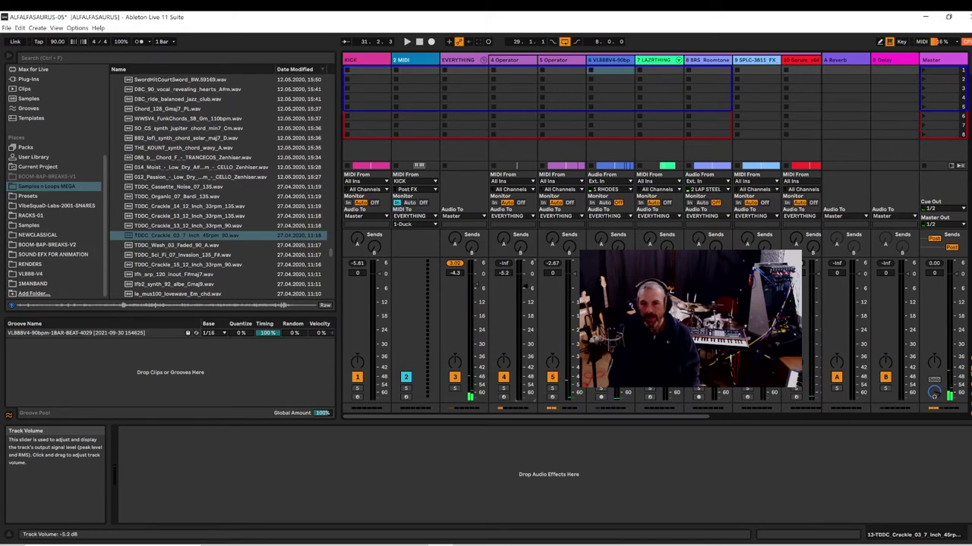
pyautogui.moveTo(574, 286); pyautogui.dragTo(575, 287)
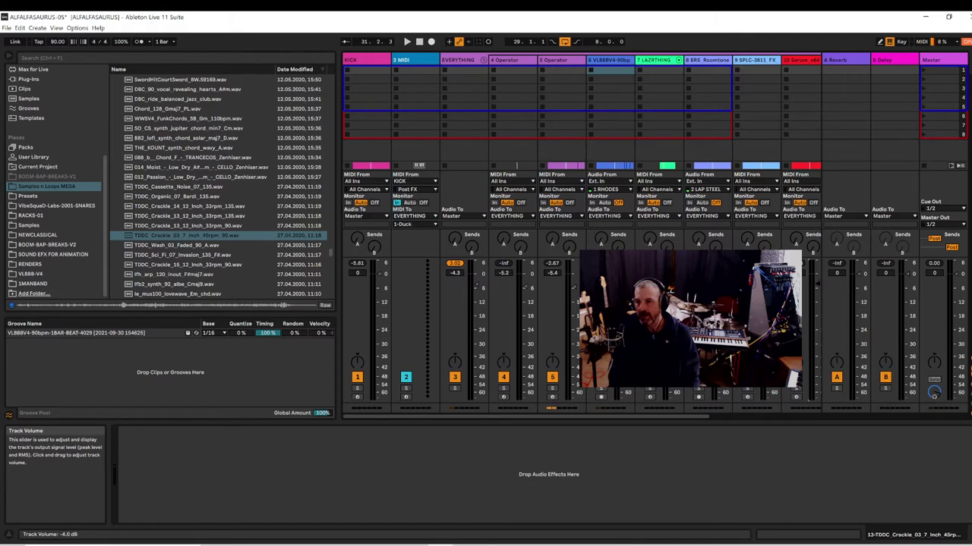
# - Set the KICK volume to -0.8 dB and the EVERYTHING group volume to -0.4 dB during playback
pyautogui.press('space')
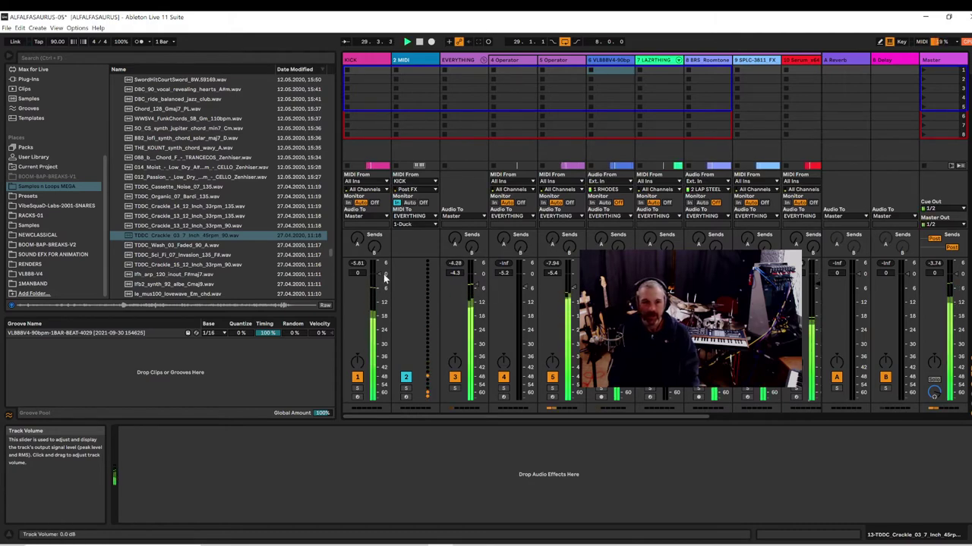
pyautogui.moveTo(381, 278); pyautogui.dragTo(382, 281)
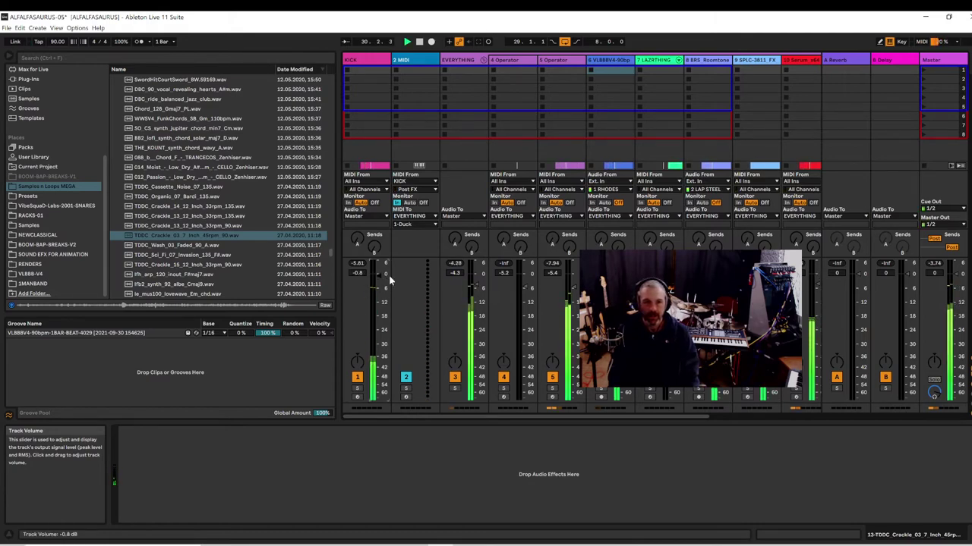
pyautogui.moveTo(475, 283); pyautogui.dragTo(474, 276)
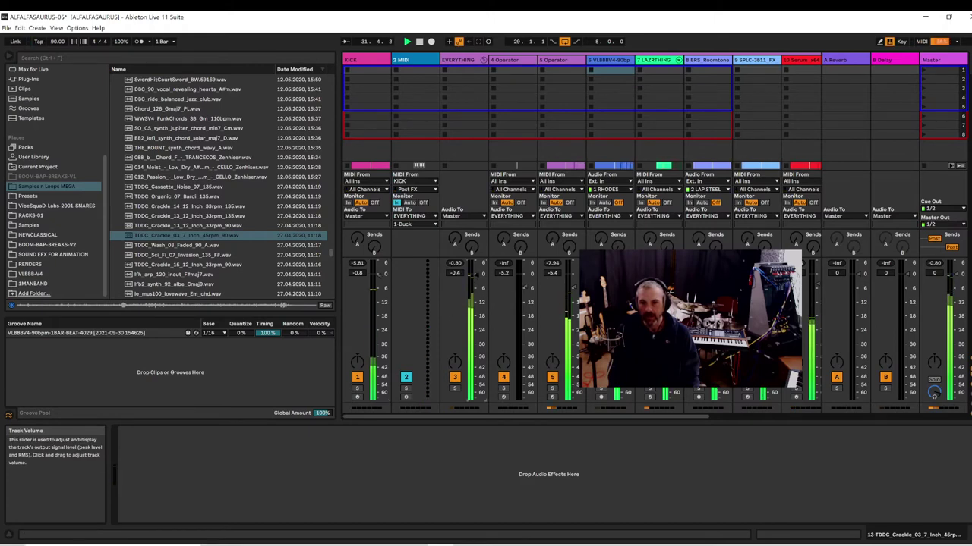
# - Check the levels of the remaining mixer tracks, stop playback and return to an overview of the arrangement
pyautogui.moveTo(691, 416); pyautogui.dragTo(797, 418)
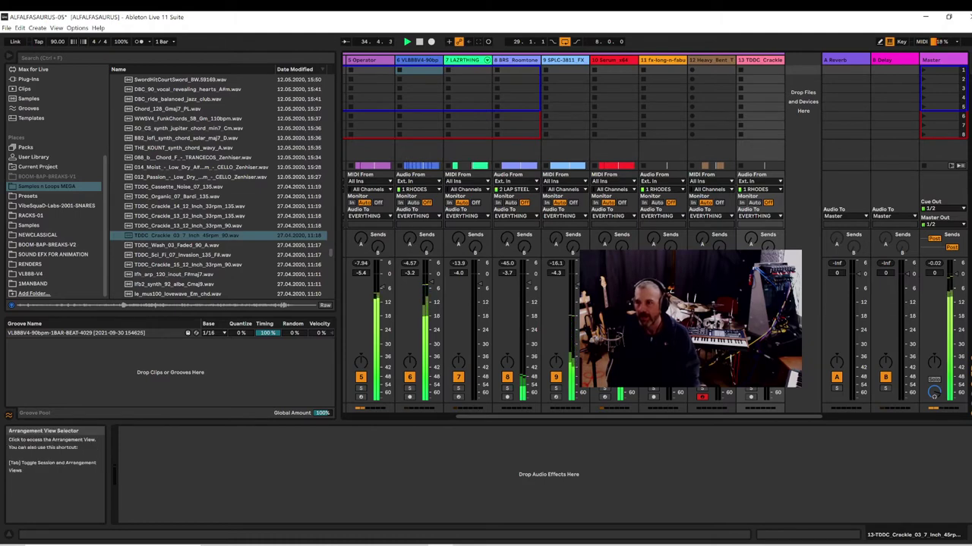
pyautogui.press('Tab')
pyautogui.press('space')
pyautogui.scroll(2, 599, 99)
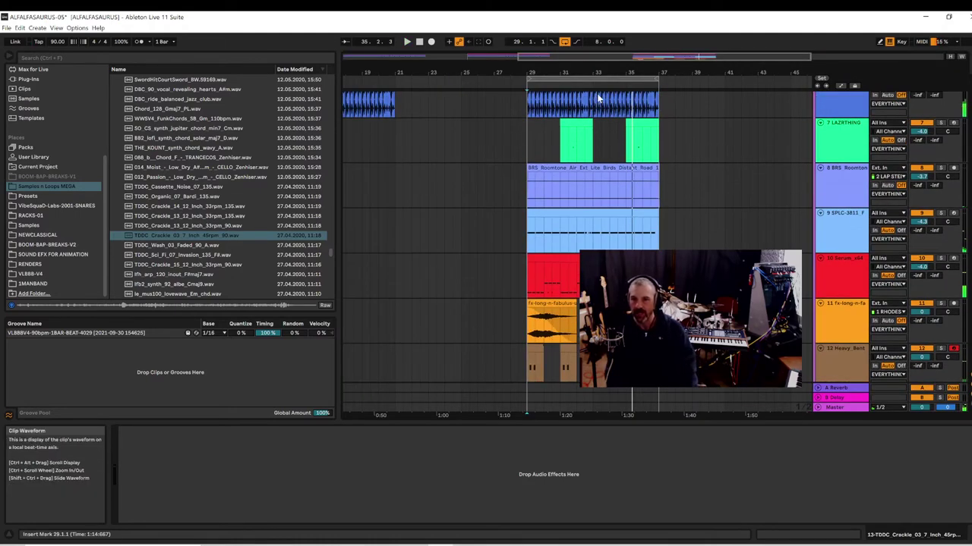
pyautogui.moveTo(586, 72); pyautogui.dragTo(587, 46)
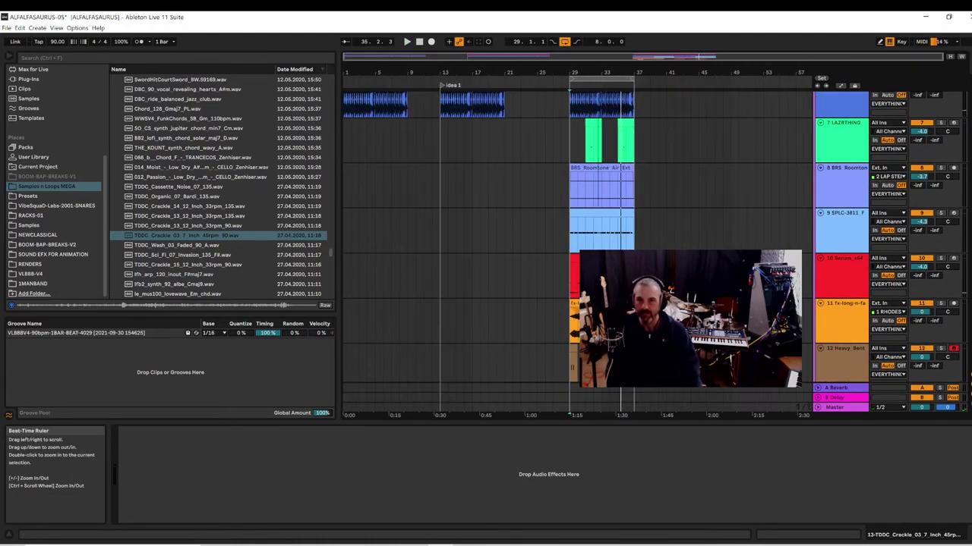
# - Duplicate the bars 29–37 section to bar 37, shift the loop range to bars 37–45 and start playback
pyautogui.click(590, 77)
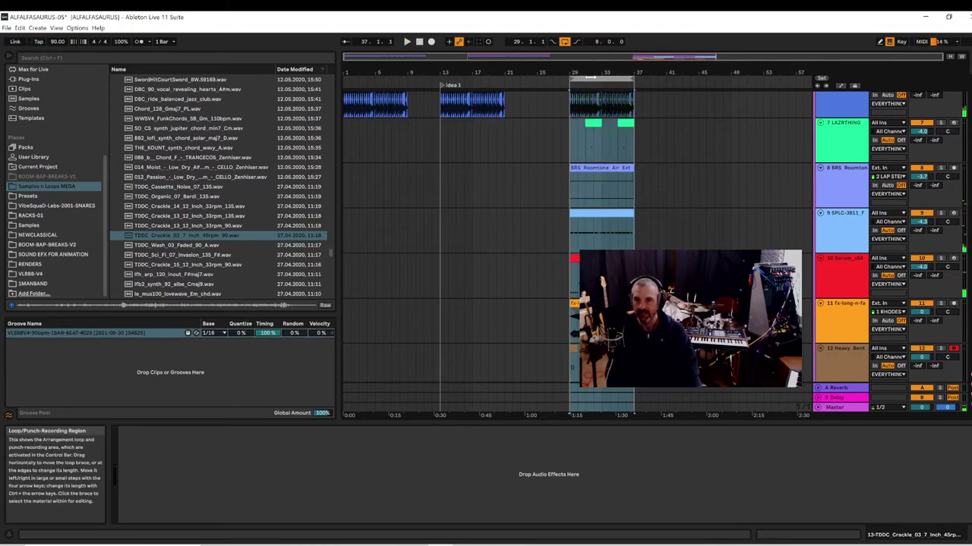
pyautogui.hotkey('ctrl', 'd')
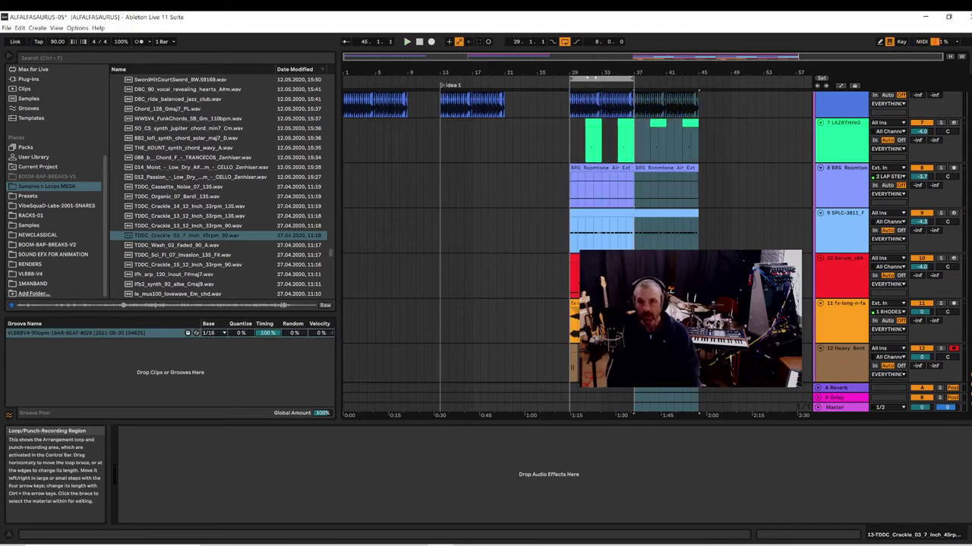
pyautogui.moveTo(609, 79); pyautogui.dragTo(676, 79)
pyautogui.press('space')
# - Mute the SPLC-3811 and Serum tracks while the new section plays
pyautogui.scroll(-1, 686, 178)
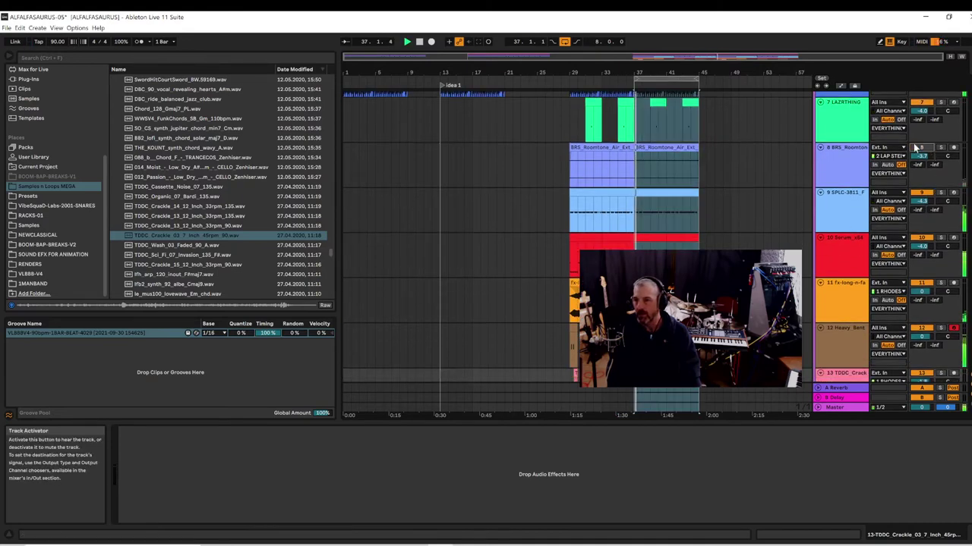
pyautogui.click(918, 196)
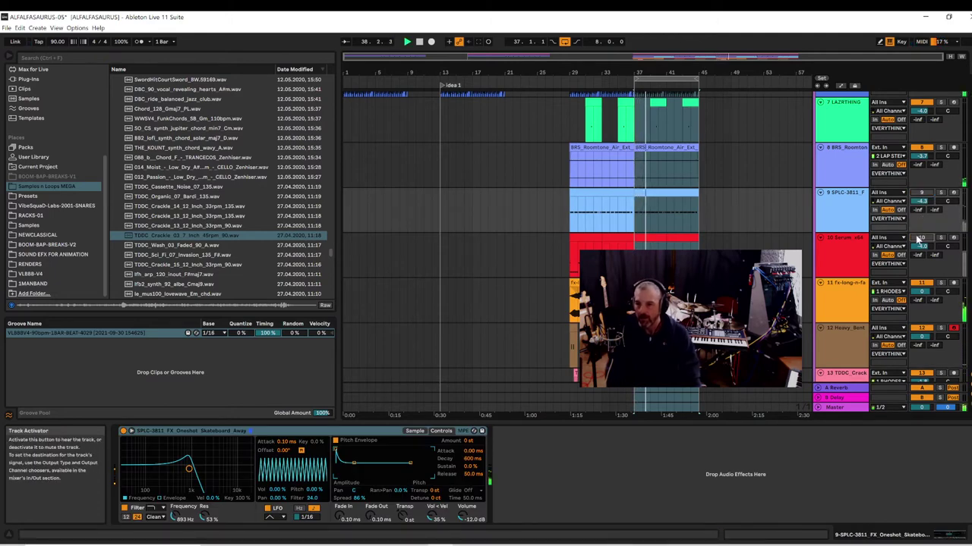
pyautogui.scroll(2, 658, 72)
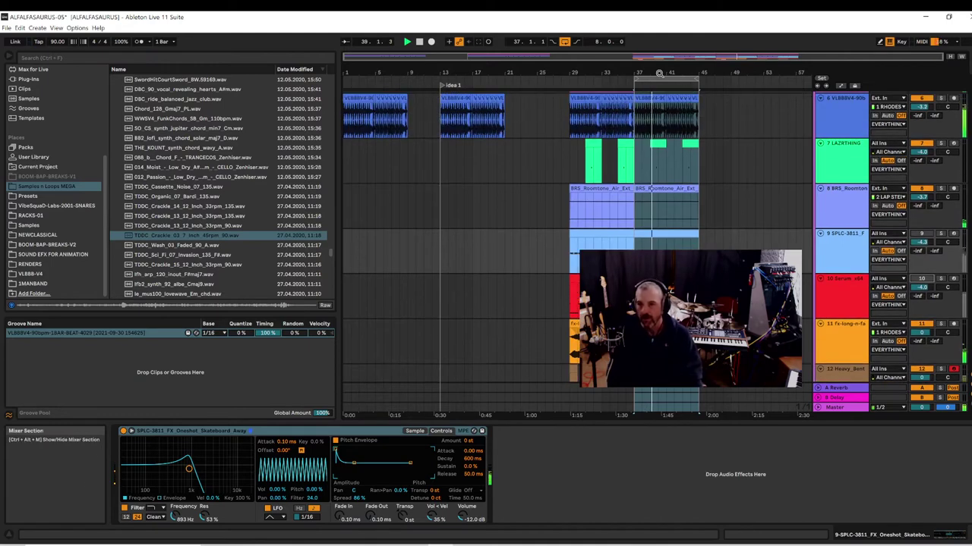
# - Audition the new section with the VLBBBV4 break track briefly muted, restoring the track to playback
pyautogui.scroll(3, 697, 124)
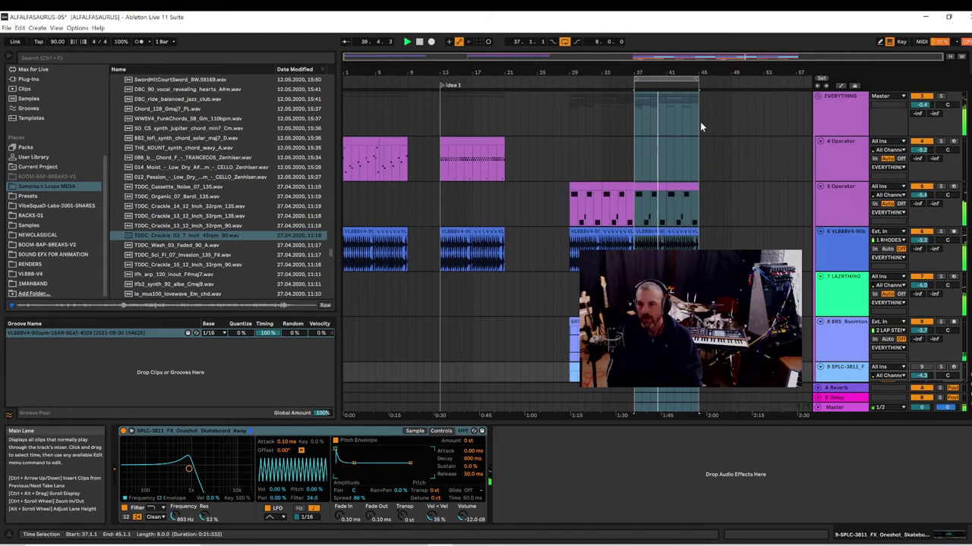
pyautogui.click(938, 187)
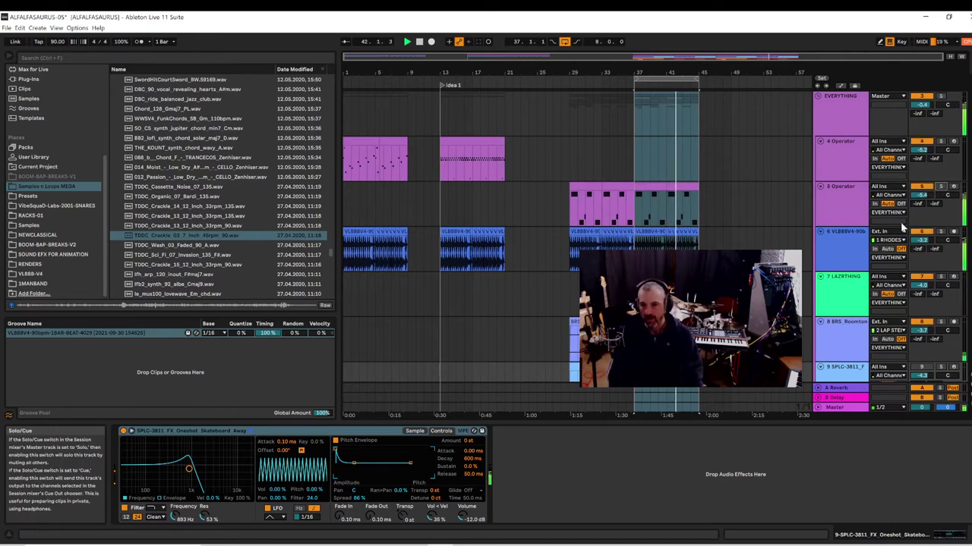
pyautogui.click(917, 233)
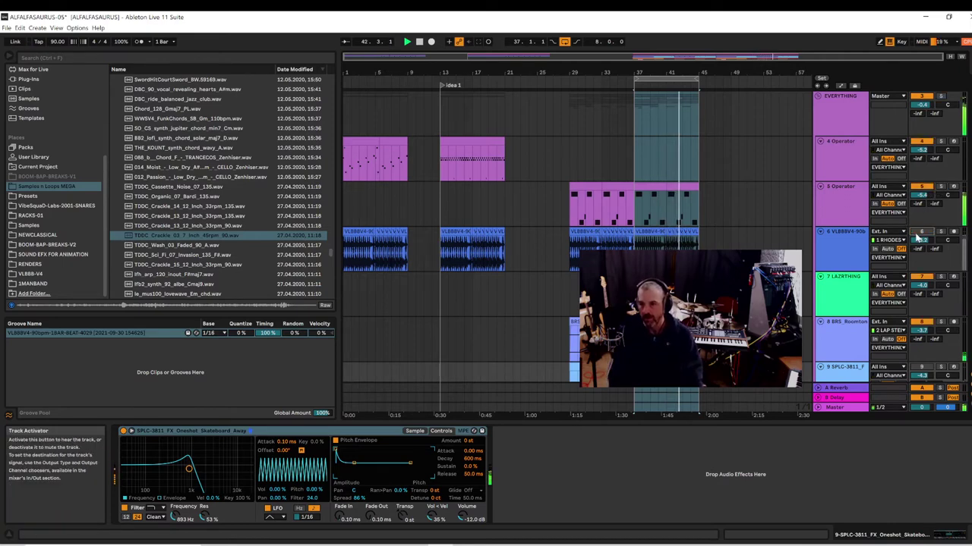
pyautogui.click(916, 237)
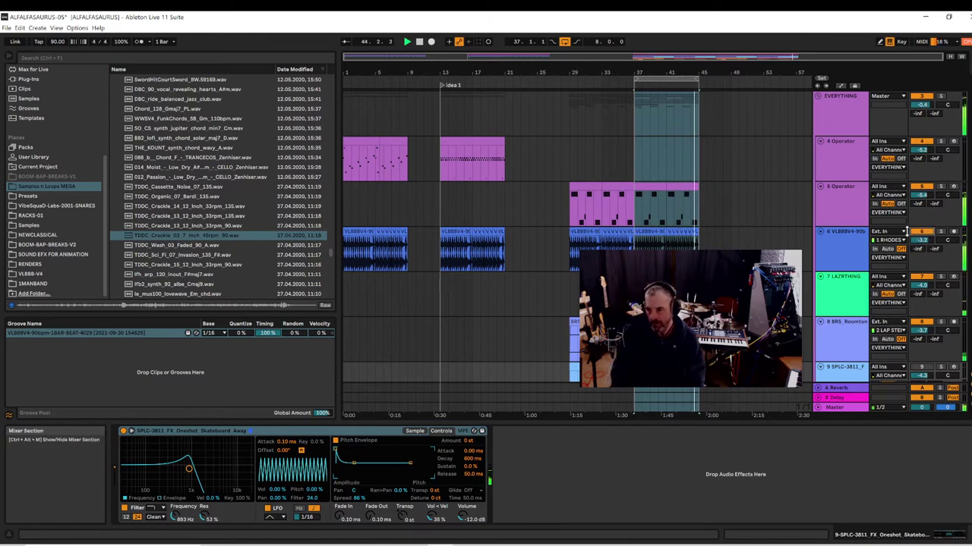
# - Duplicate the 5 Operator track, including its devices and clips
pyautogui.scroll(-1, 795, 199)
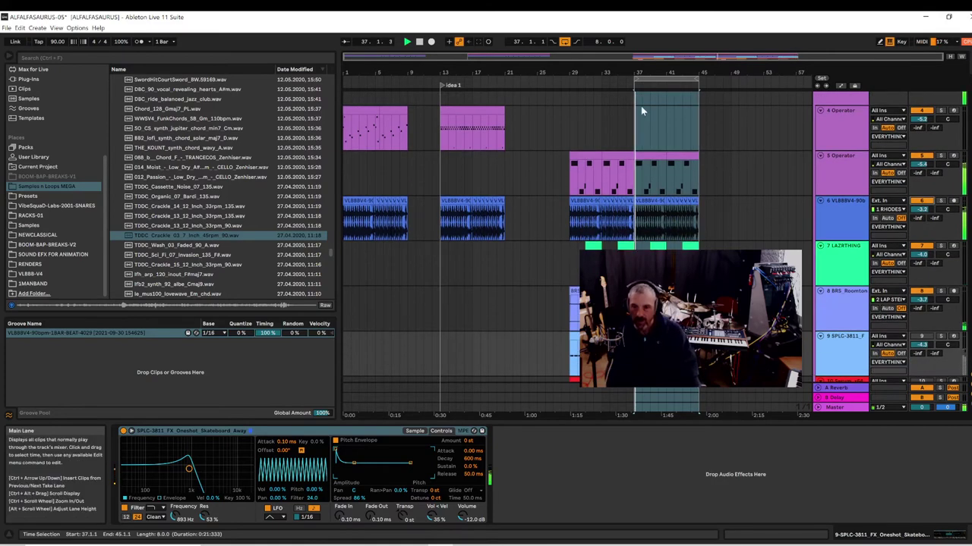
pyautogui.moveTo(657, 73); pyautogui.dragTo(640, 111)
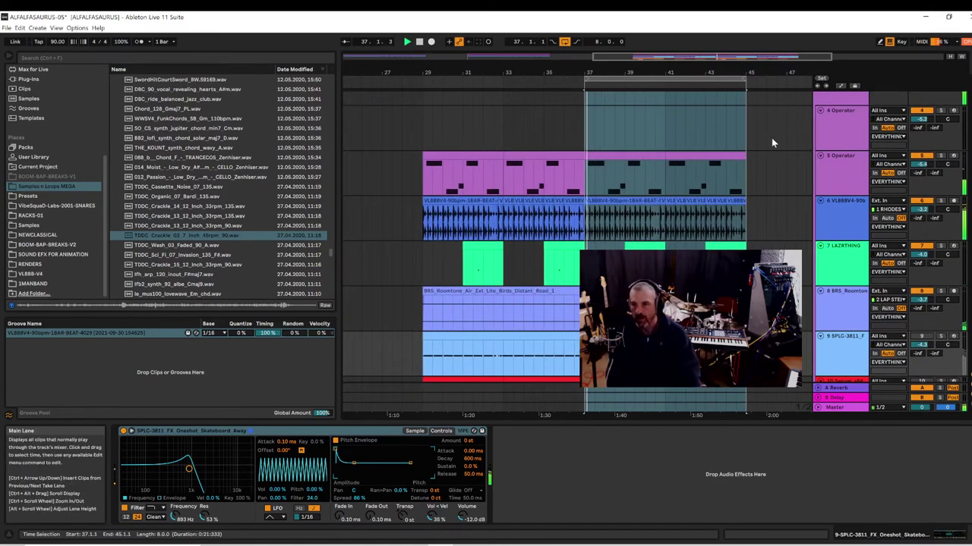
pyautogui.rightClick(841, 173)
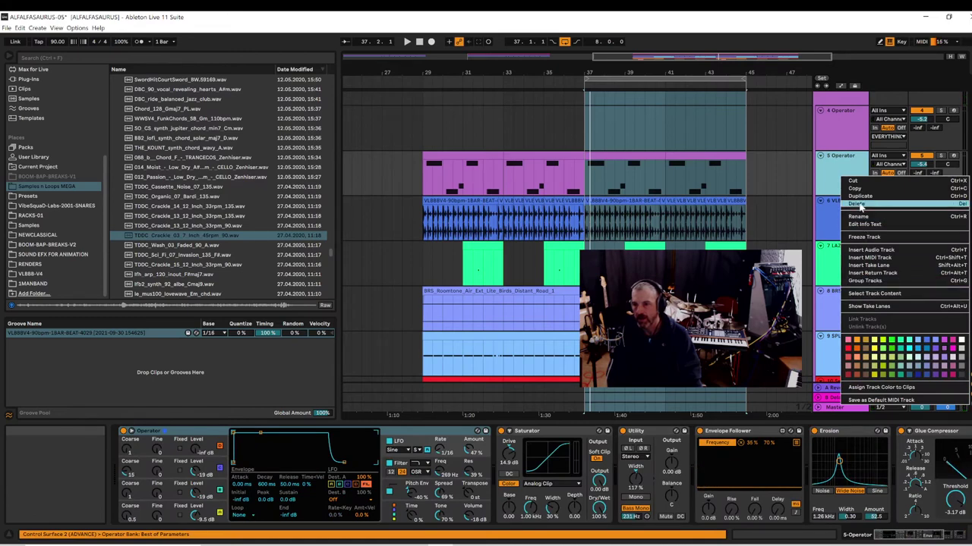
pyautogui.click(860, 197)
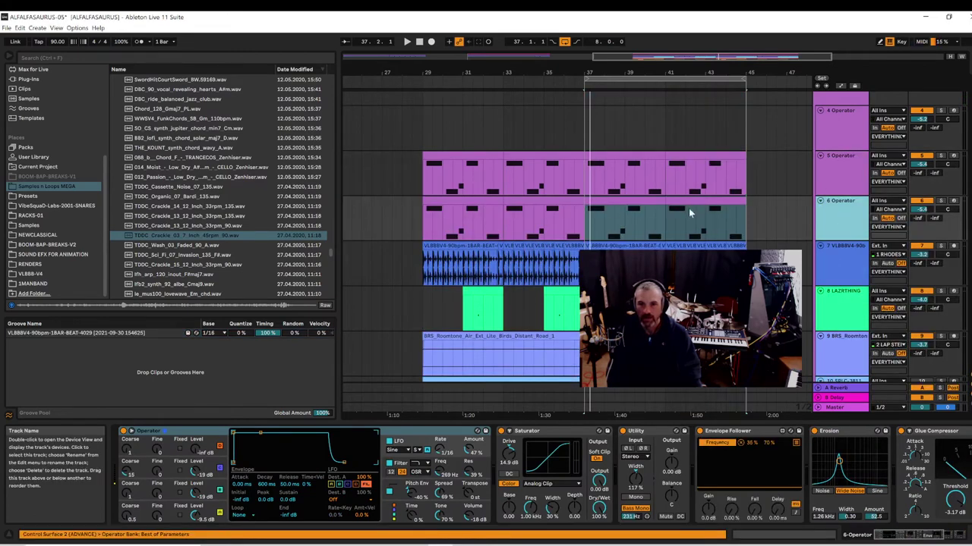
# - Delete the duplicated Operator's clip in bars 29–37 and the original Operator's clip in bars 37–45, and play the loop
pyautogui.moveTo(587, 220); pyautogui.dragTo(427, 242)
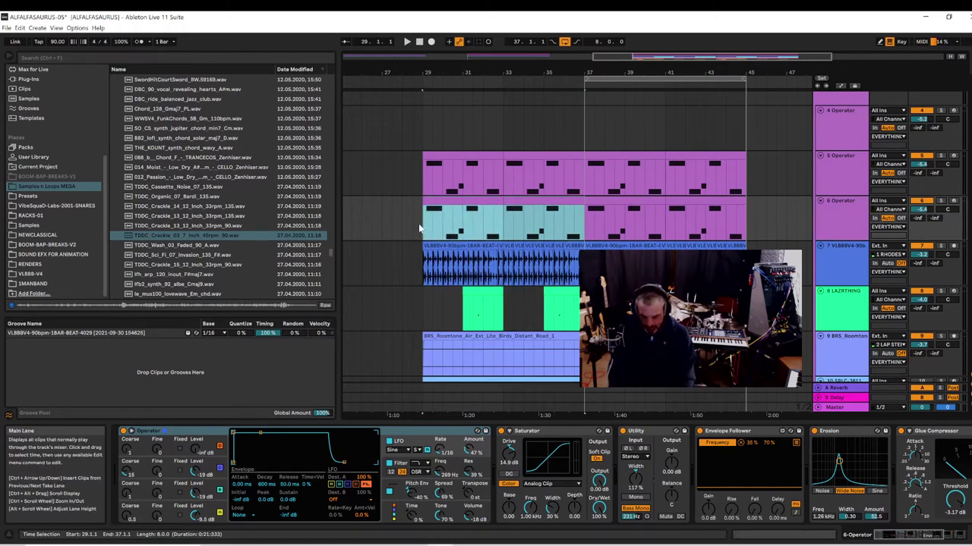
pyautogui.press('Delete')
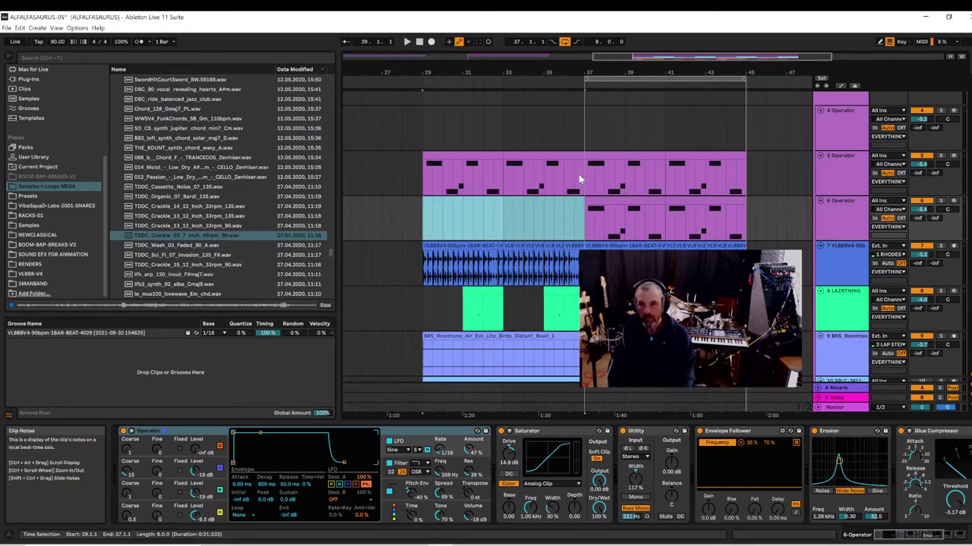
pyautogui.moveTo(579, 180); pyautogui.dragTo(743, 183)
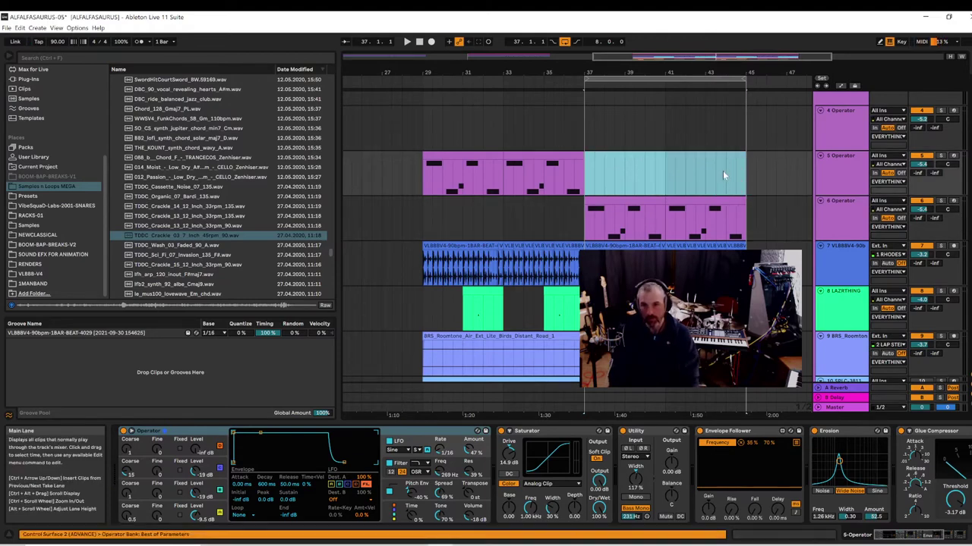
pyautogui.press('space')
# - On the 6 Operator track, set the LFO to SwUp with rate 1/12 and amount 90%, and the filter frequency to 179 Hz
pyautogui.click(835, 216)
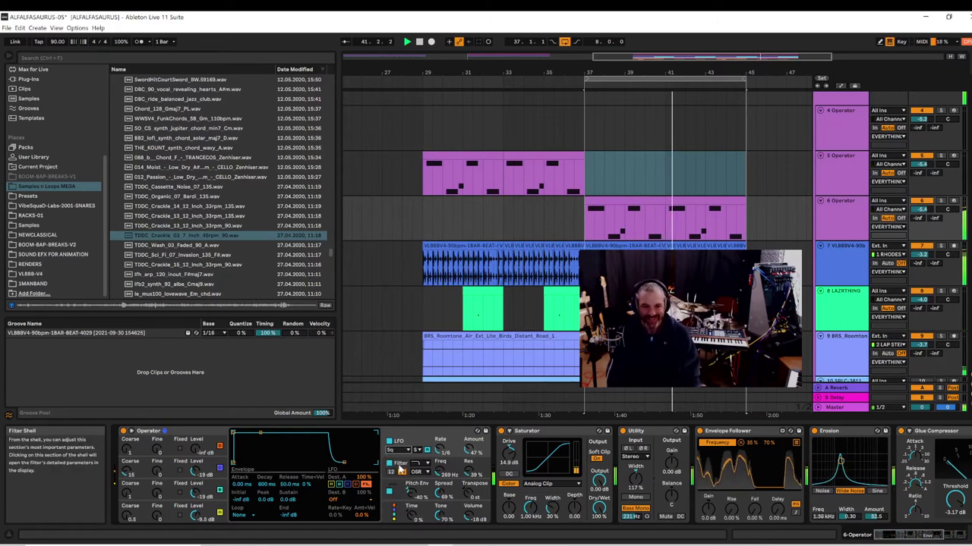
pyautogui.click(402, 455)
pyautogui.click(395, 477)
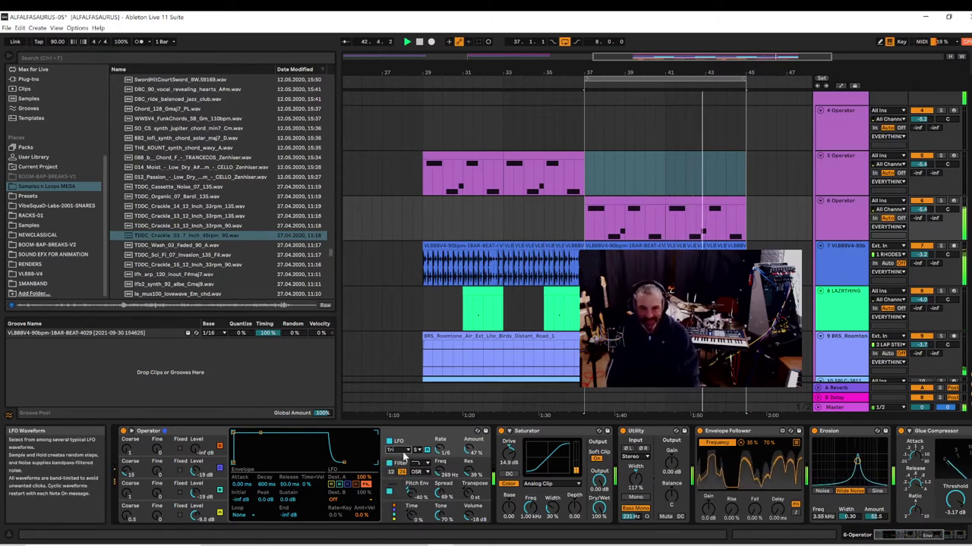
pyautogui.click(400, 451)
pyautogui.click(396, 486)
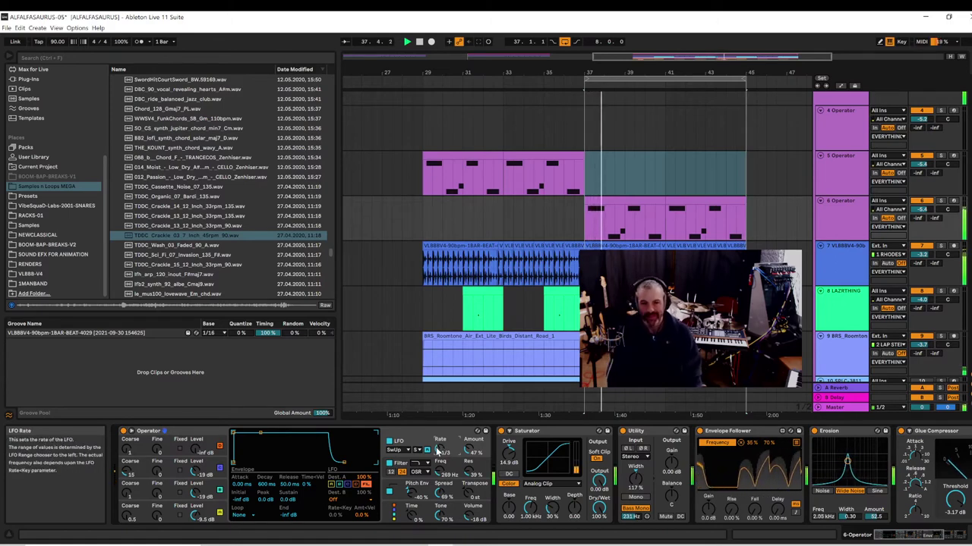
pyautogui.moveTo(431, 472)
pyautogui.mouseDown()
pyautogui.moveTo(442, 476)
pyautogui.moveTo(442, 461)
pyautogui.mouseUp()
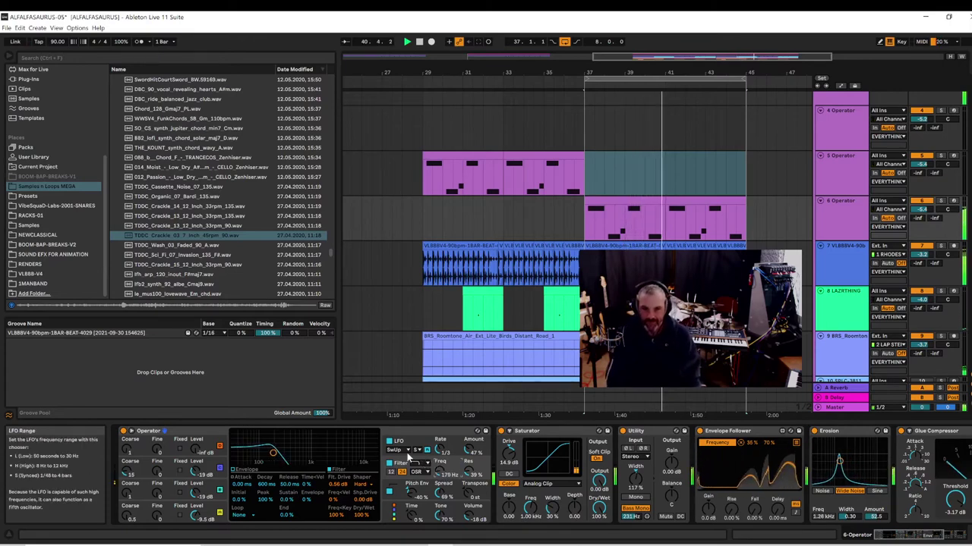
pyautogui.moveTo(440, 450); pyautogui.dragTo(440, 446)
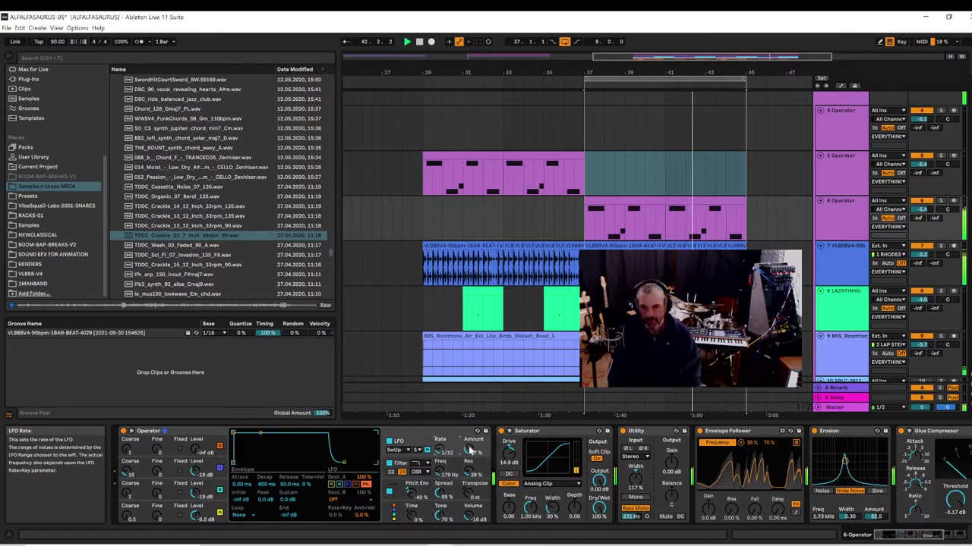
pyautogui.moveTo(470, 450); pyautogui.dragTo(469, 446)
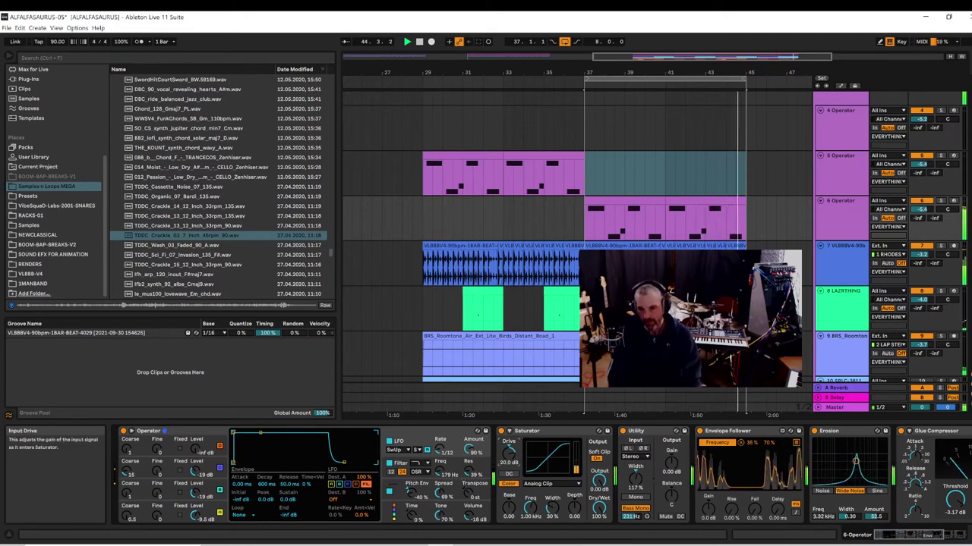
# - Try the Waveshaper curve in the Saturator with 10.9 dB drive and color settings of 10.3 base, 138 Hz, 47% width and 15.2 depth
pyautogui.moveTo(509, 453); pyautogui.dragTo(508, 458)
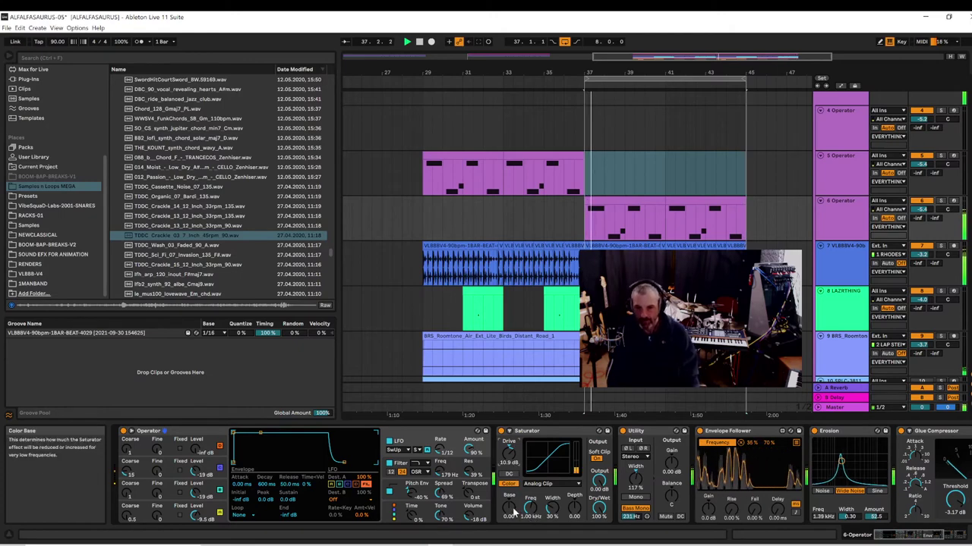
pyautogui.click(543, 484)
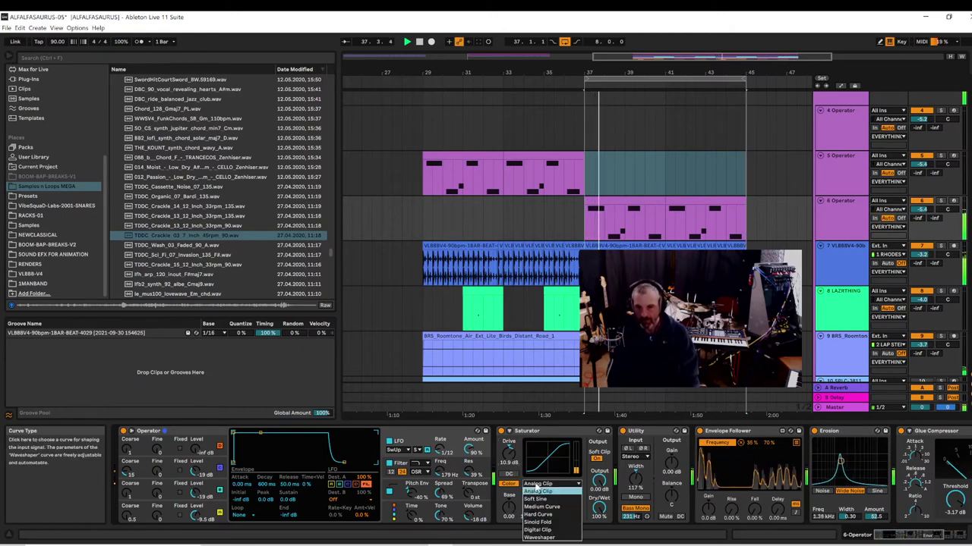
pyautogui.click(549, 537)
pyautogui.moveTo(575, 507); pyautogui.dragTo(575, 497)
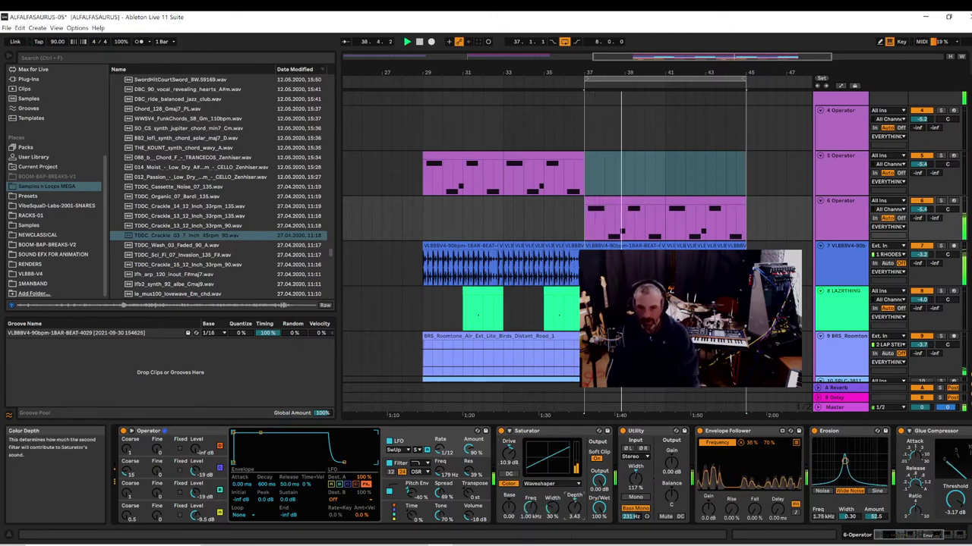
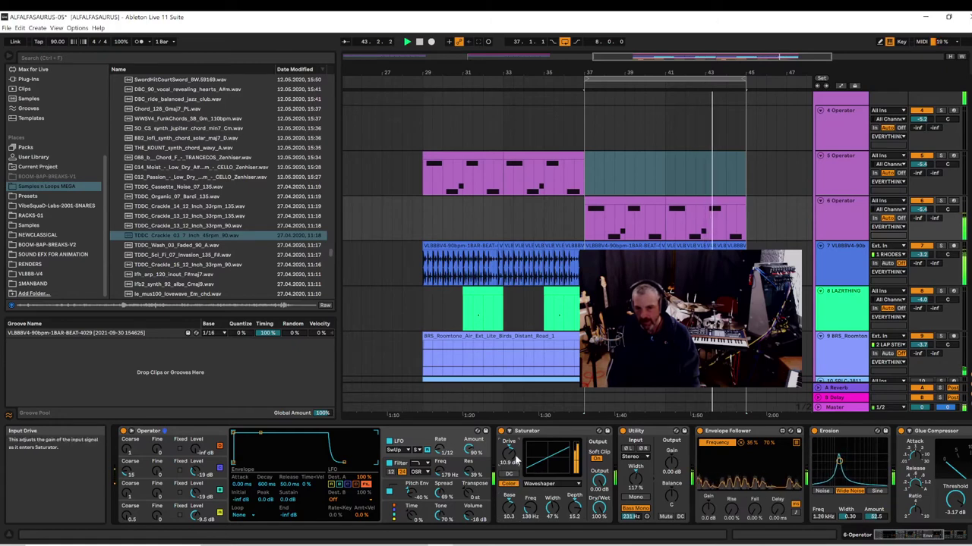
# - Set the Saturator to Analog Clip with 8.00 dB drive, color base 7.43, frequency 404 Hz, width 46% and depth 7.24
pyautogui.moveTo(515, 458)
pyautogui.mouseDown()
pyautogui.moveTo(515, 440)
pyautogui.moveTo(515, 461)
pyautogui.mouseUp()
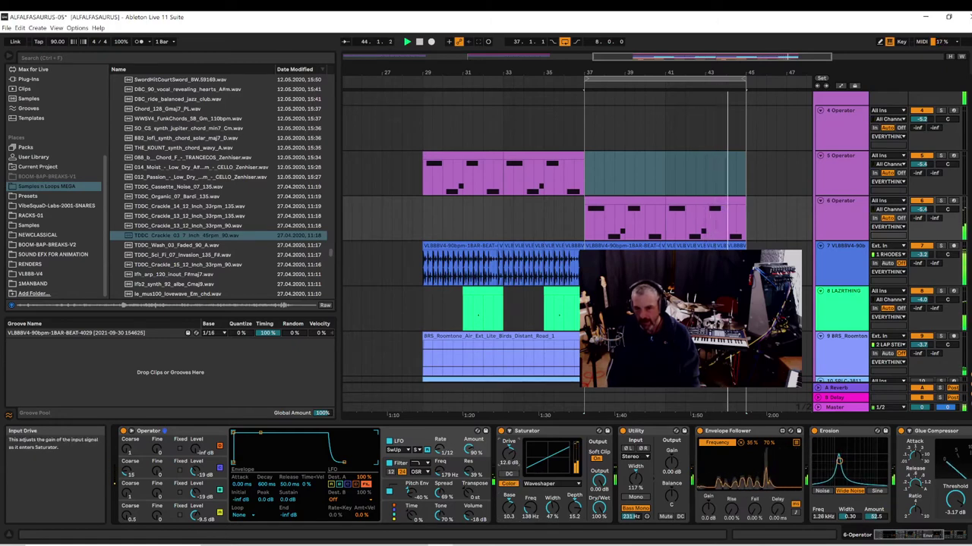
pyautogui.click(531, 485)
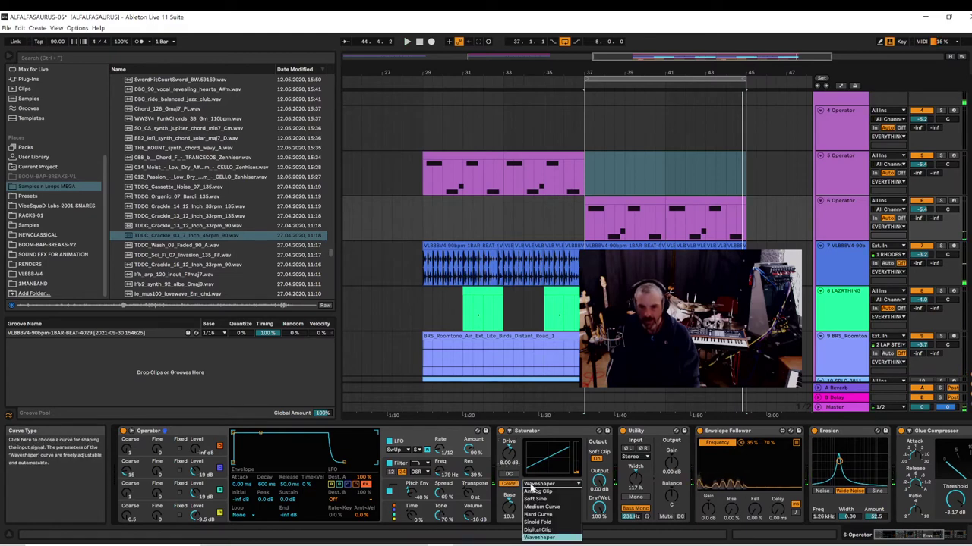
pyautogui.click(533, 491)
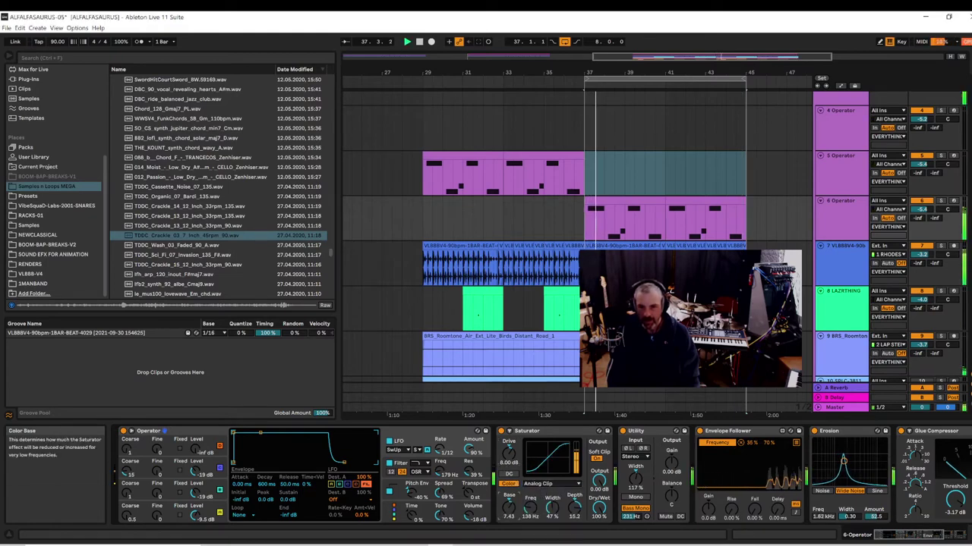
pyautogui.moveTo(551, 507); pyautogui.dragTo(571, 513)
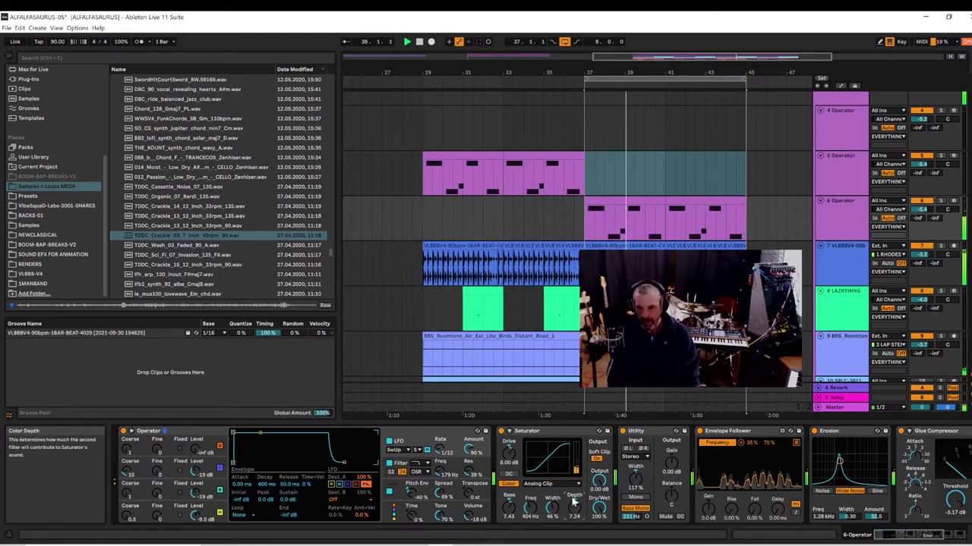
# - In the duplicated Operator, set oscillator C to coarse 0.5 and level -17 dB, and oscillator A's coarse frequency to 3
pyautogui.moveTo(932, 536)
pyautogui.mouseDown()
pyautogui.moveTo(970, 540)
pyautogui.moveTo(932, 536)
pyautogui.mouseUp()
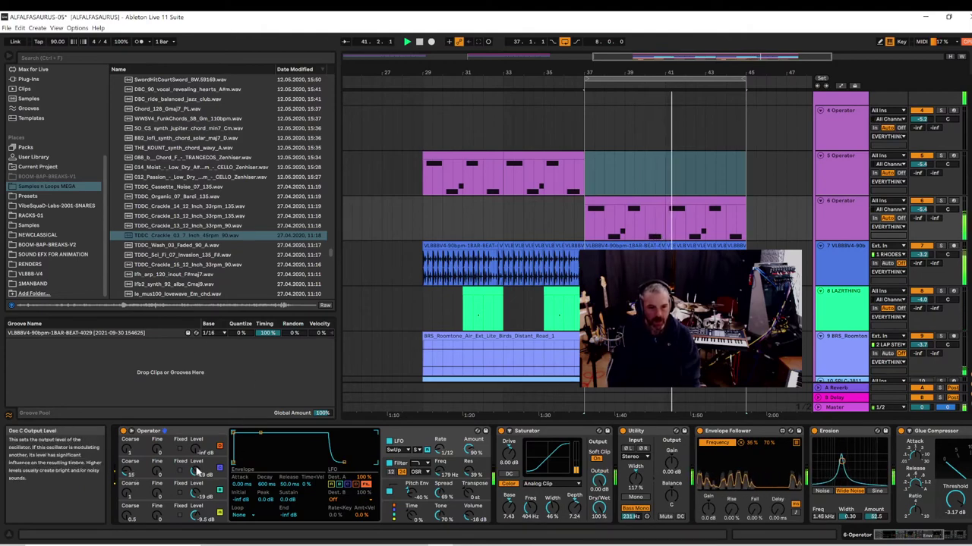
pyautogui.moveTo(131, 475); pyautogui.dragTo(130, 444)
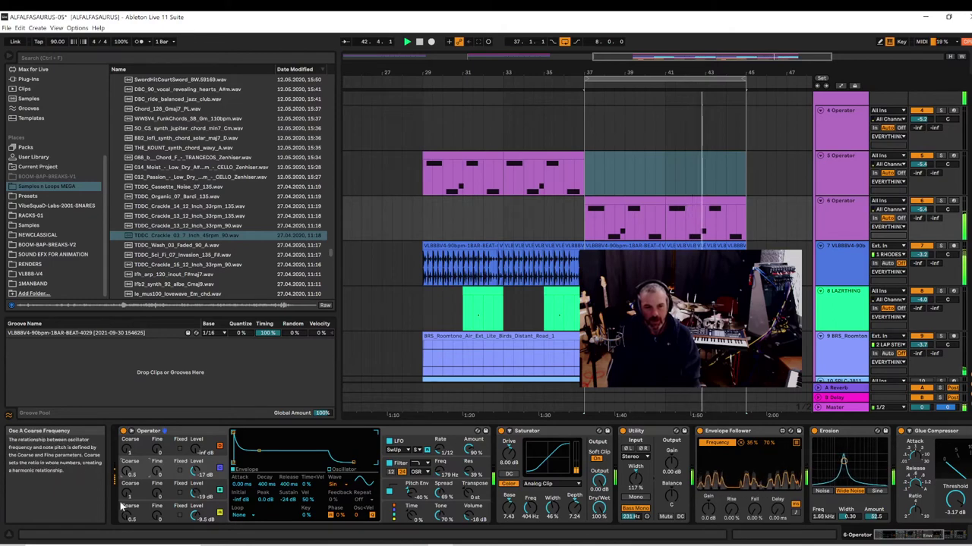
pyautogui.click(199, 490)
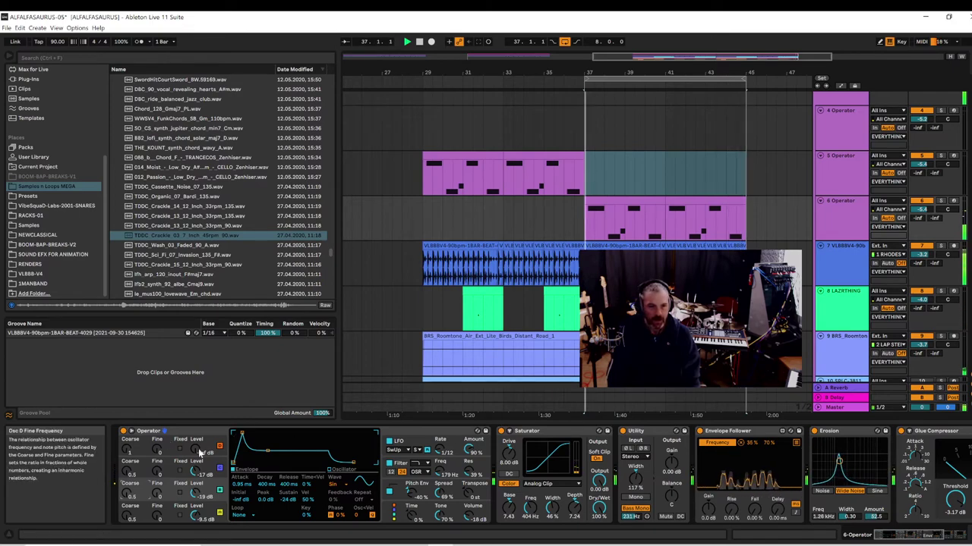
pyautogui.click(127, 515)
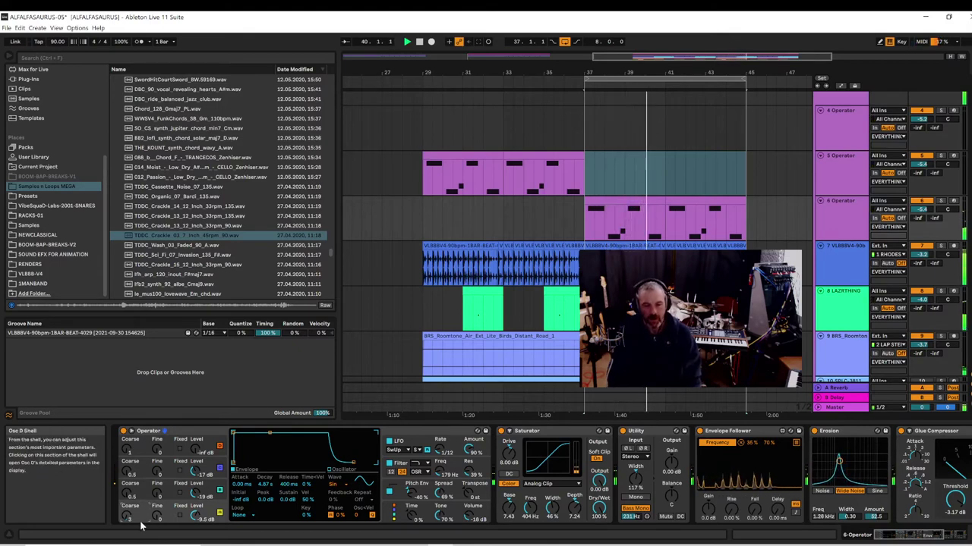
# - Insert a new MIDI track below the 6 Operator track and duplicate the 6 Operator track with its devices
pyautogui.rightClick(838, 231)
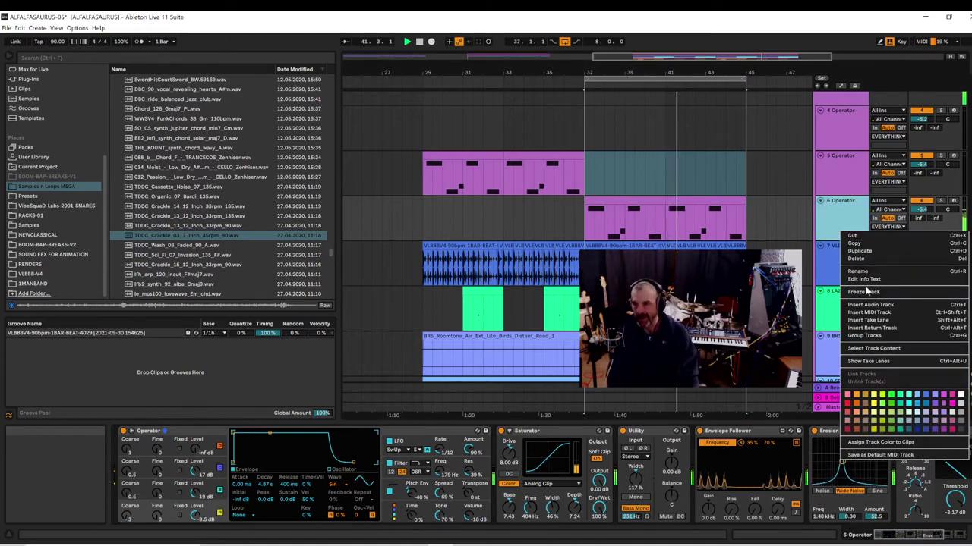
pyautogui.click(863, 314)
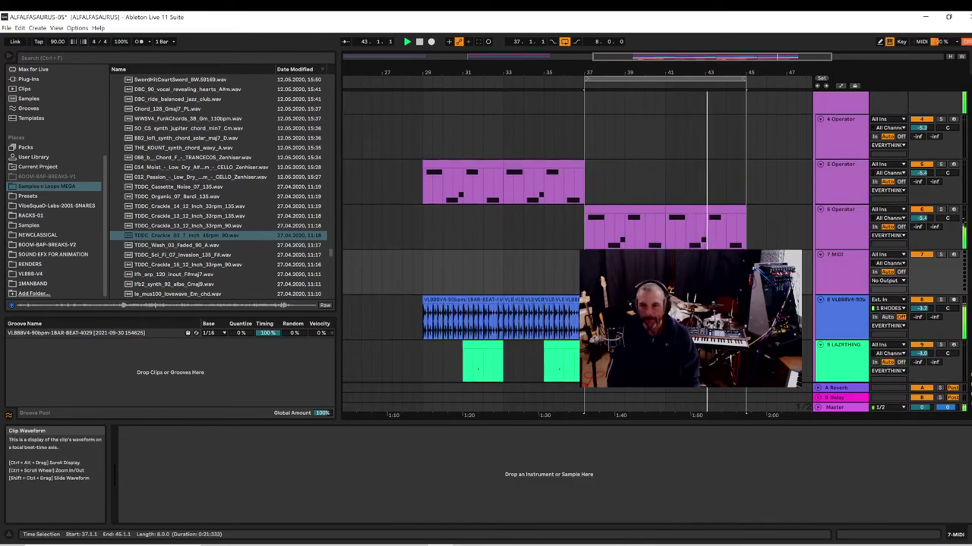
pyautogui.click(826, 235)
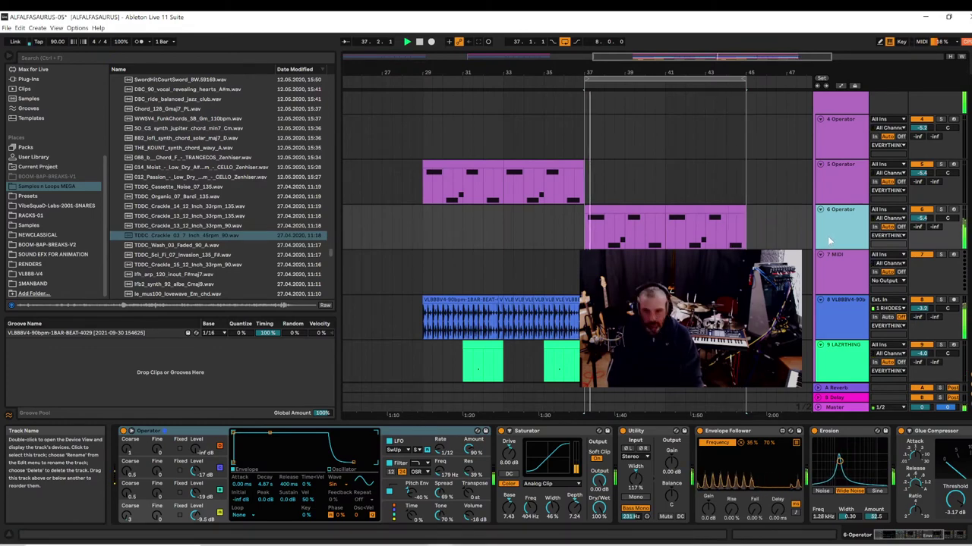
pyautogui.hotkey('ctrl', 'd')
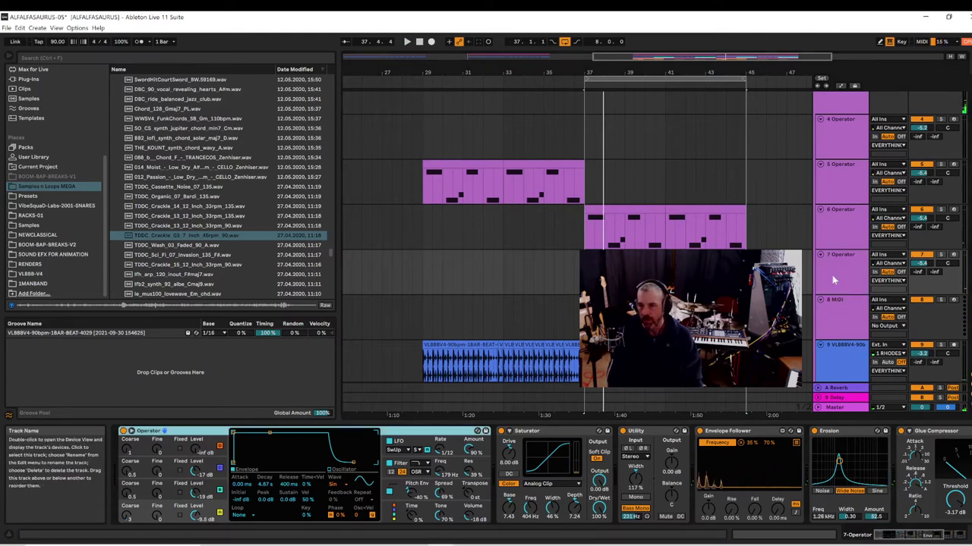
# - On the 7 Operator track, set oscillator A's coarse frequency to 0.5, oscillator B's level to -20 dB and the LFO rate to 1/6
pyautogui.click(127, 494)
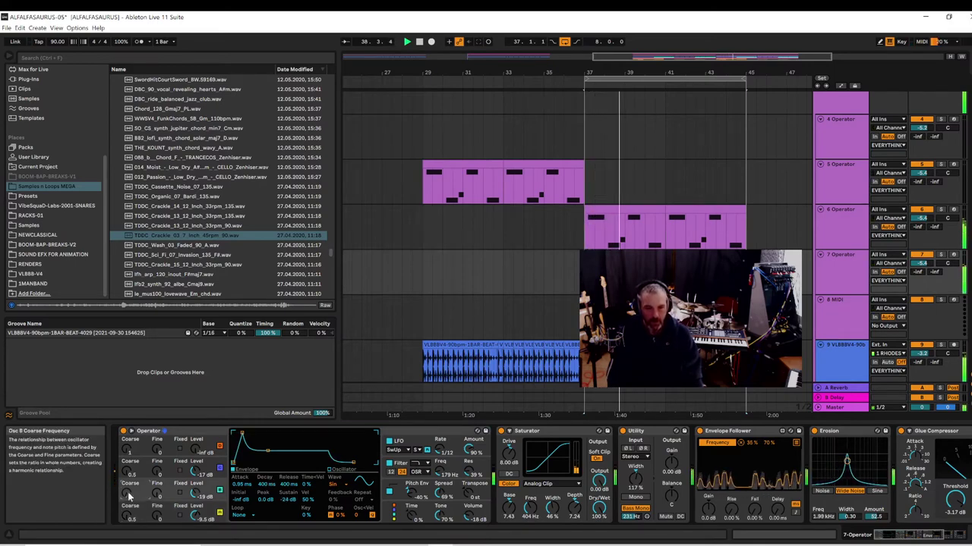
pyautogui.moveTo(127, 477); pyautogui.dragTo(154, 468)
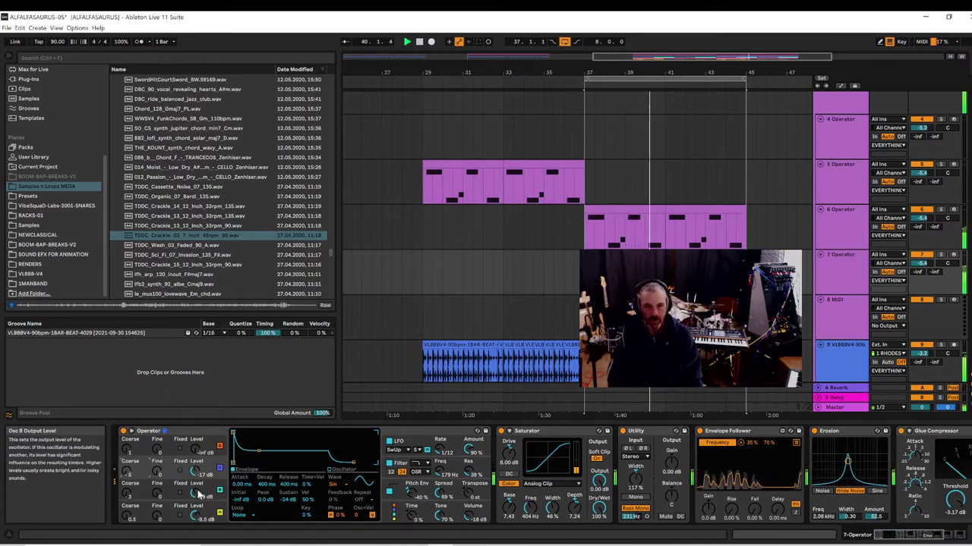
pyautogui.moveTo(197, 494); pyautogui.dragTo(198, 490)
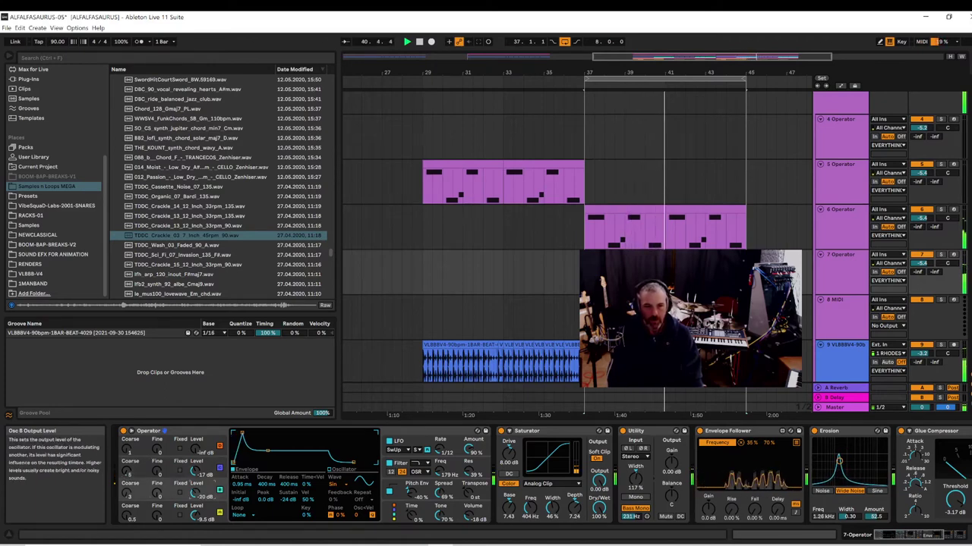
pyautogui.moveTo(139, 510); pyautogui.dragTo(139, 504)
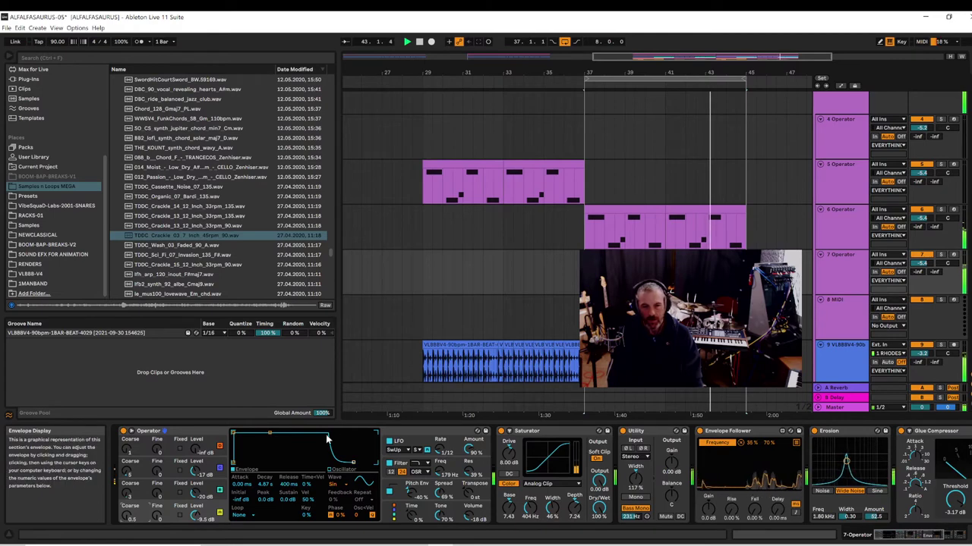
pyautogui.moveTo(438, 453); pyautogui.dragTo(438, 448)
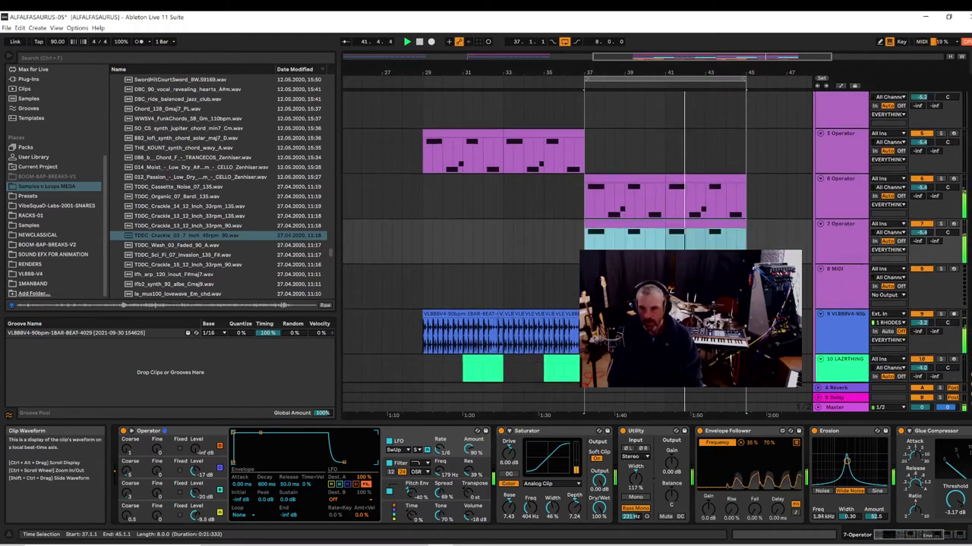
# - Play from bar 37 and delete alternate eighth-note slices of the VLBBBV4 beat throughout bar 37 to create a stutter
pyautogui.scroll(-1, 694, 387)
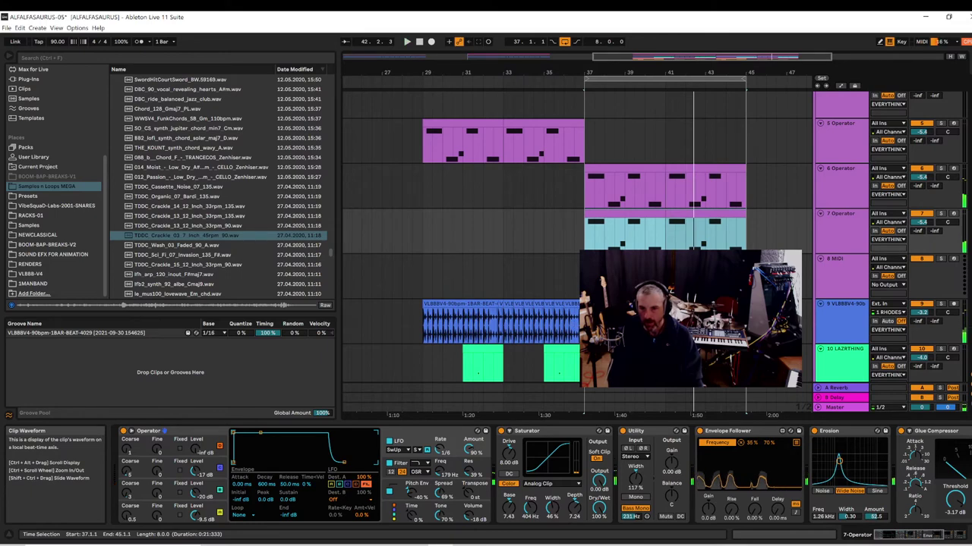
pyautogui.click(625, 304)
pyautogui.click(587, 323)
pyautogui.press('space')
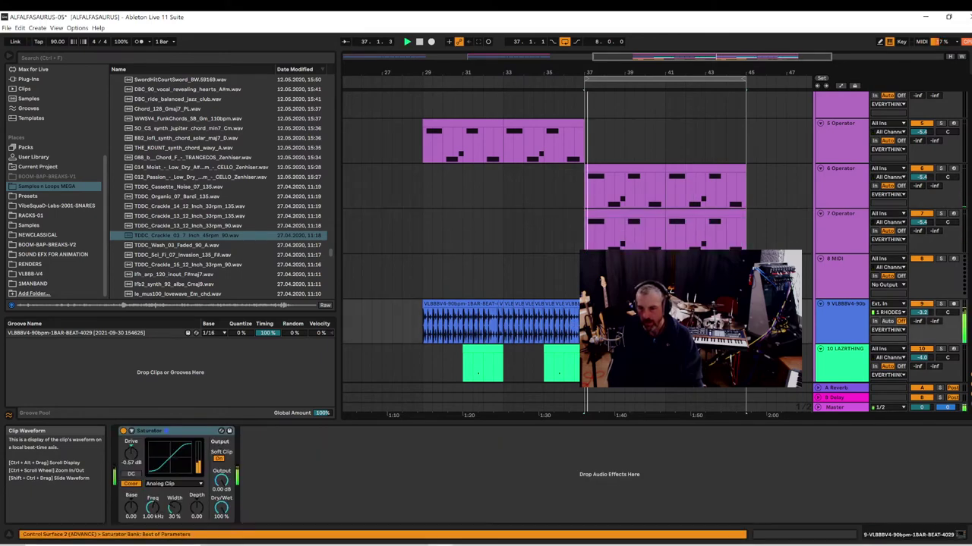
pyautogui.press('space')
pyautogui.moveTo(600, 73); pyautogui.dragTo(501, 144)
pyautogui.press('space')
pyautogui.moveTo(481, 327); pyautogui.dragTo(547, 331)
pyautogui.press('Delete')
pyautogui.press('Delete')
pyautogui.press('Delete')
pyautogui.press('Delete')
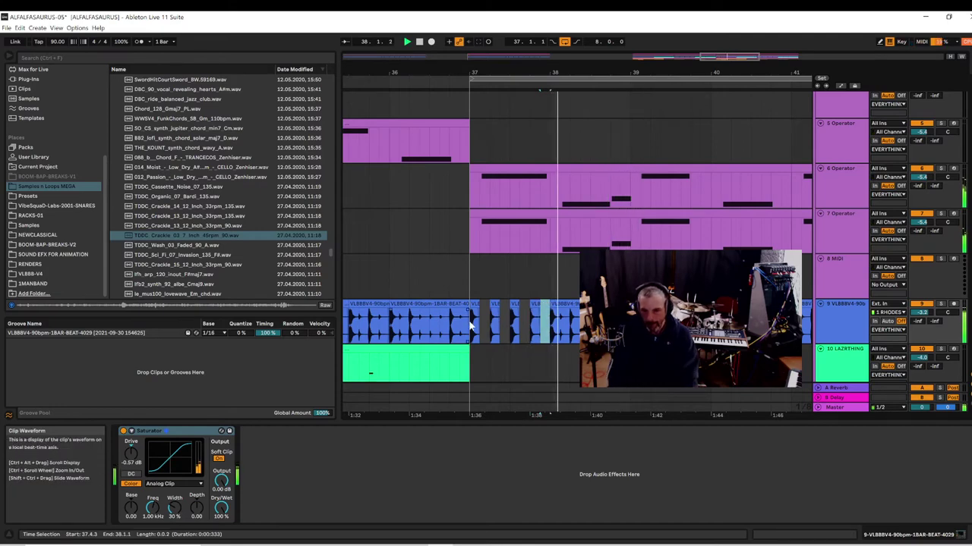
# - Delete the short slice of the VLBBBV4 beat from 38.4.3 to 39.1.1 and resume playback
pyautogui.click(473, 334)
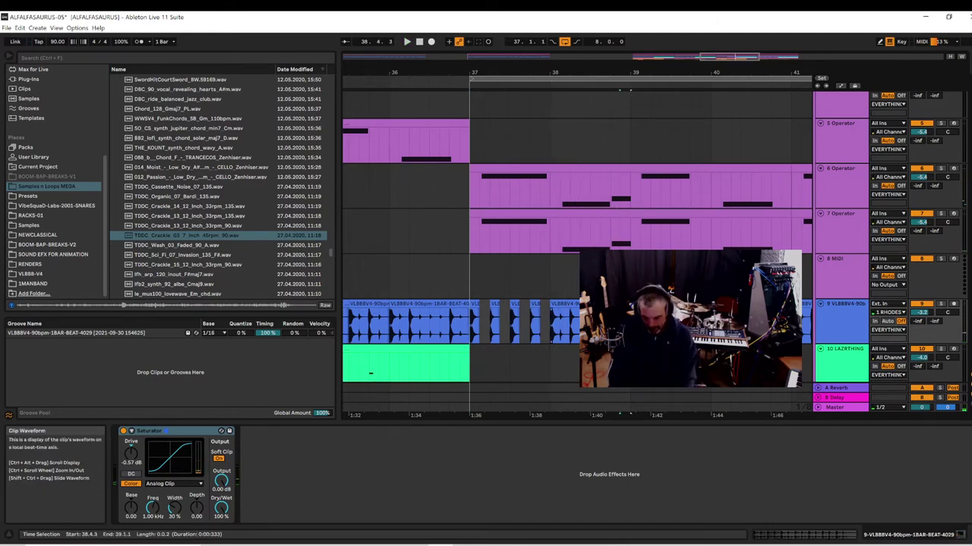
pyautogui.press('Delete')
pyautogui.press('space')
# - Play from bar 29, move the loop start there and extend the loop to 16 bars, ending at bar 45
pyautogui.moveTo(572, 74); pyautogui.dragTo(609, 27)
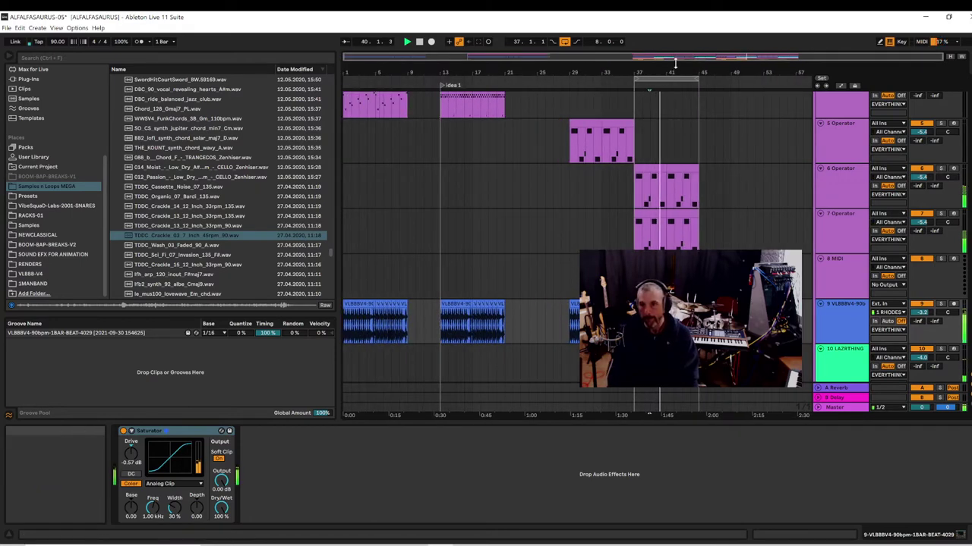
pyautogui.moveTo(672, 69); pyautogui.dragTo(541, 70)
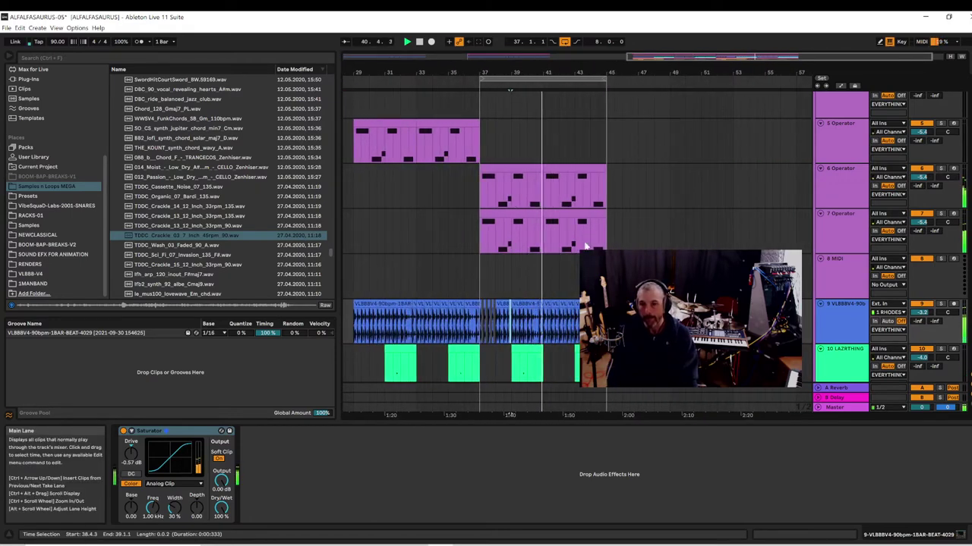
pyautogui.scroll(-5, 585, 247)
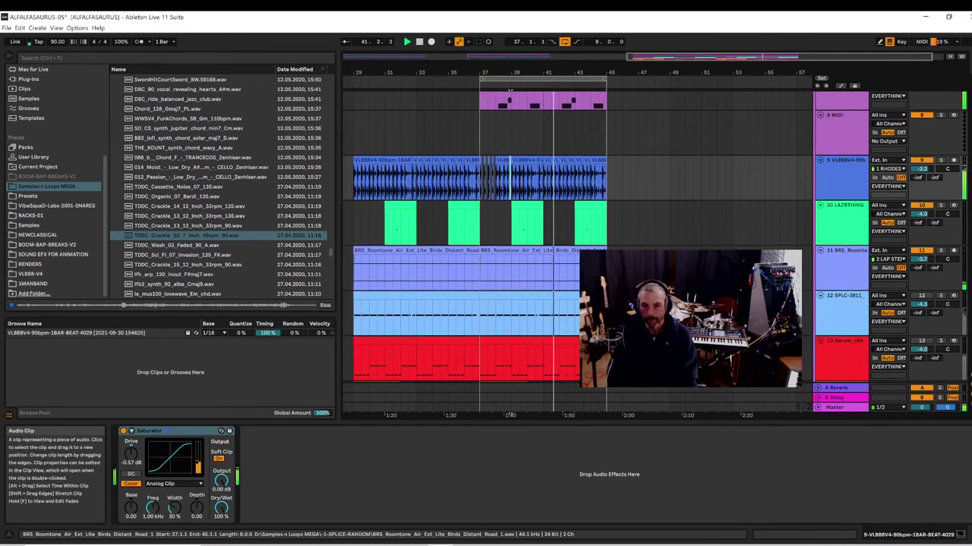
pyautogui.click(352, 75)
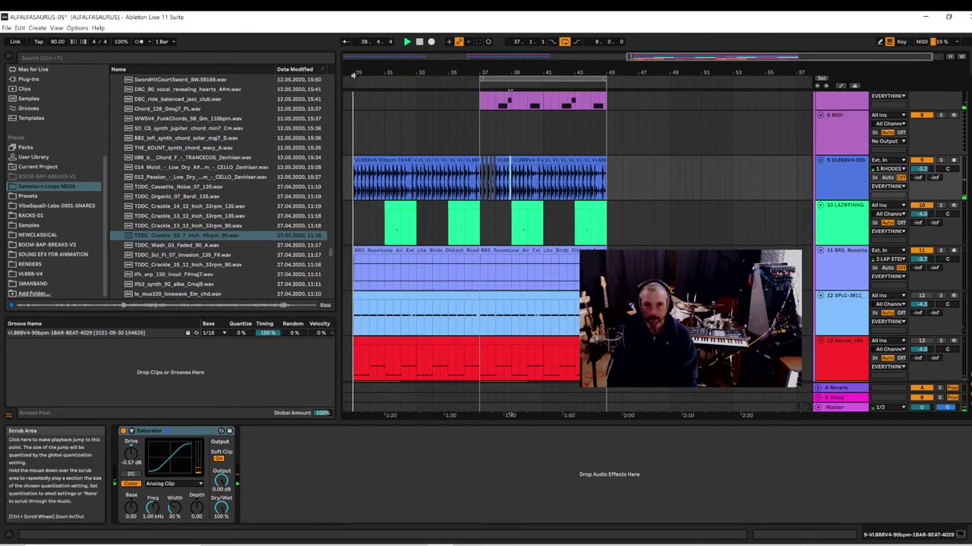
pyautogui.moveTo(513, 82); pyautogui.dragTo(388, 84)
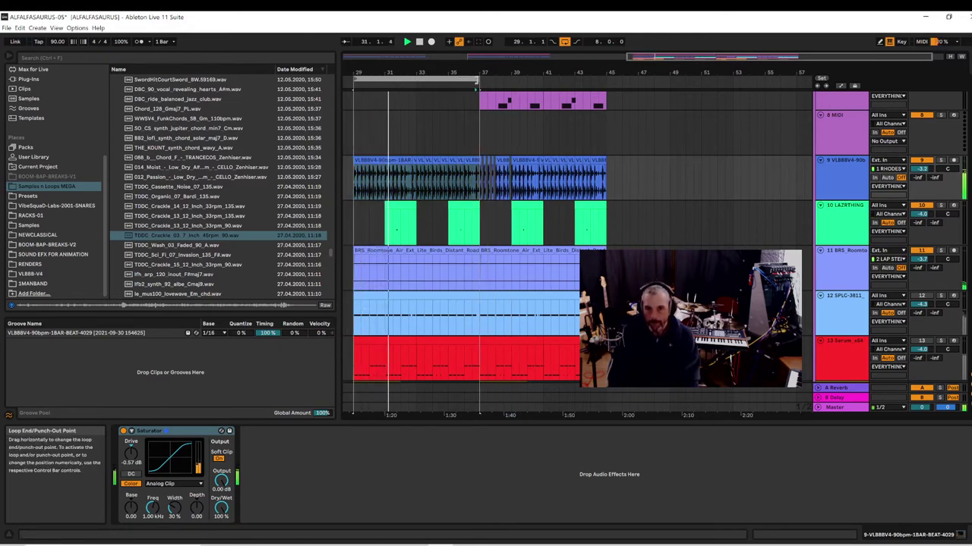
pyautogui.moveTo(478, 82); pyautogui.dragTo(562, 46)
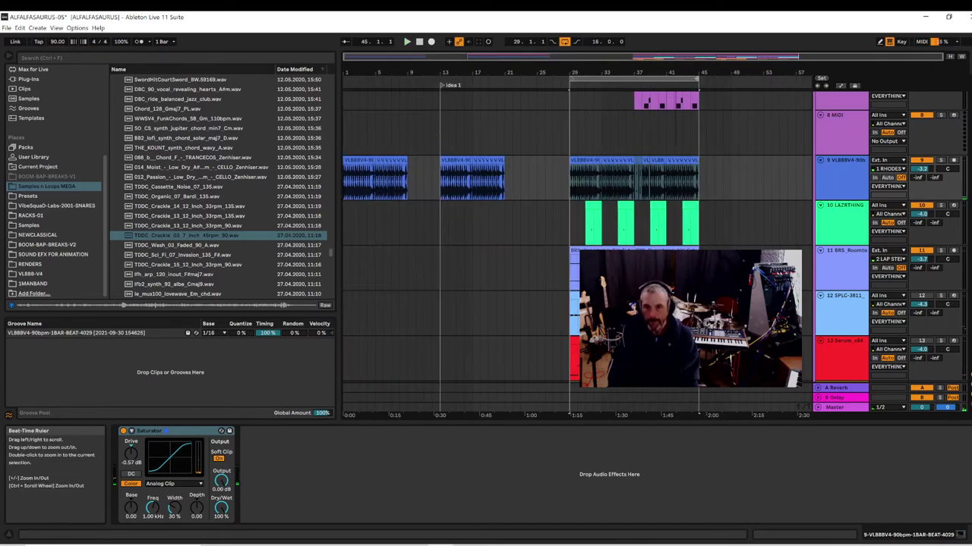
# - Listen to the idea 1 section from bar 13 and the opening section from bar 1
pyautogui.click(438, 194)
pyautogui.press('space')
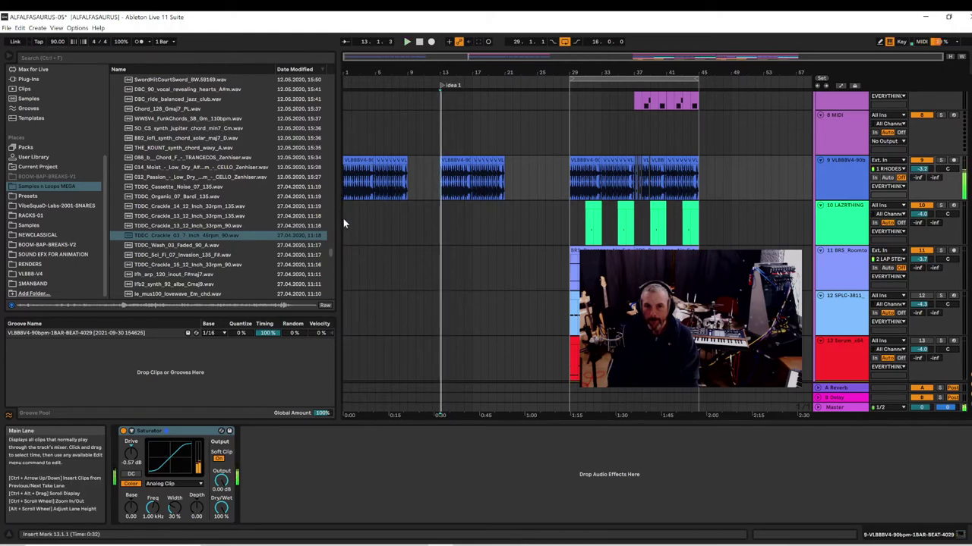
pyautogui.click(345, 224)
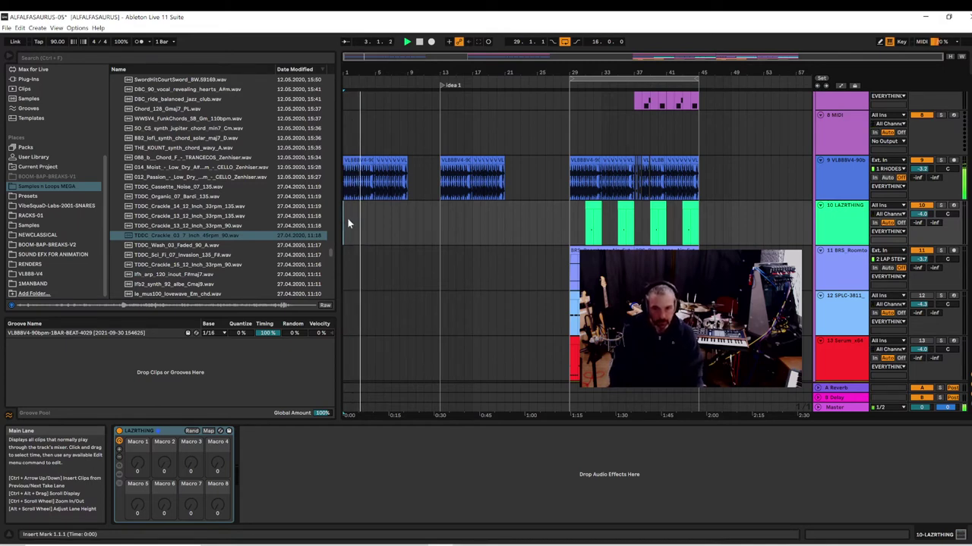
# - Add Auto Filter from the Favorites collection to the VLBBBV4 beat track, after its Saturator
pyautogui.click(851, 184)
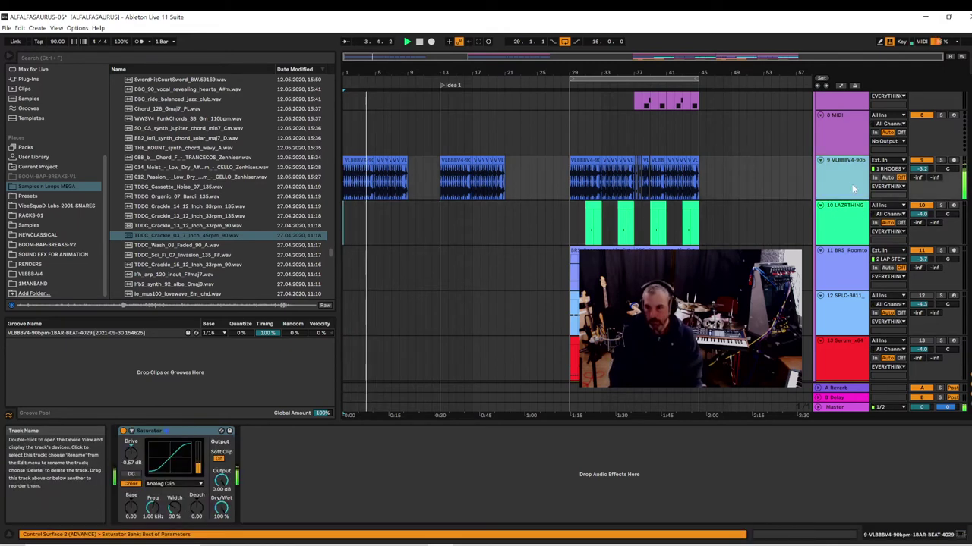
pyautogui.click(851, 185)
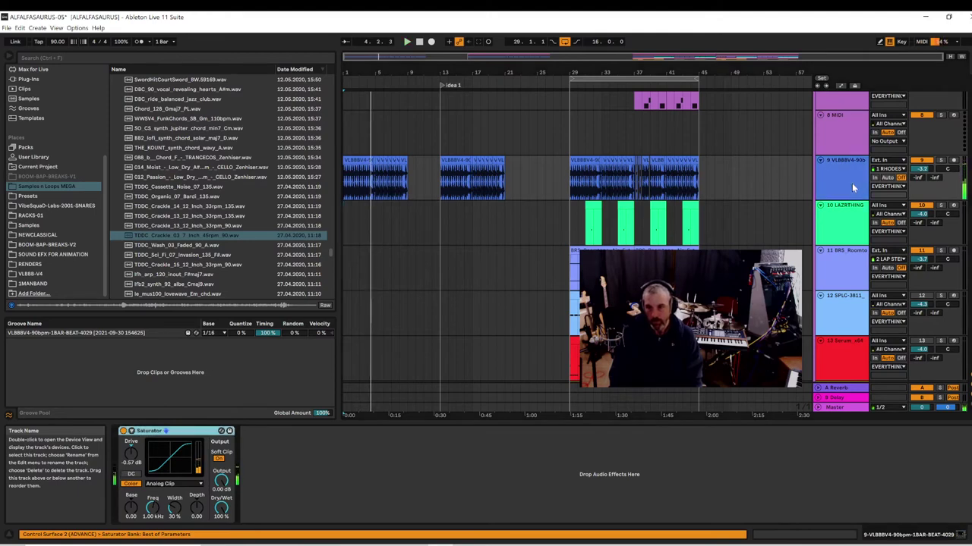
pyautogui.press('space')
pyautogui.press('space')
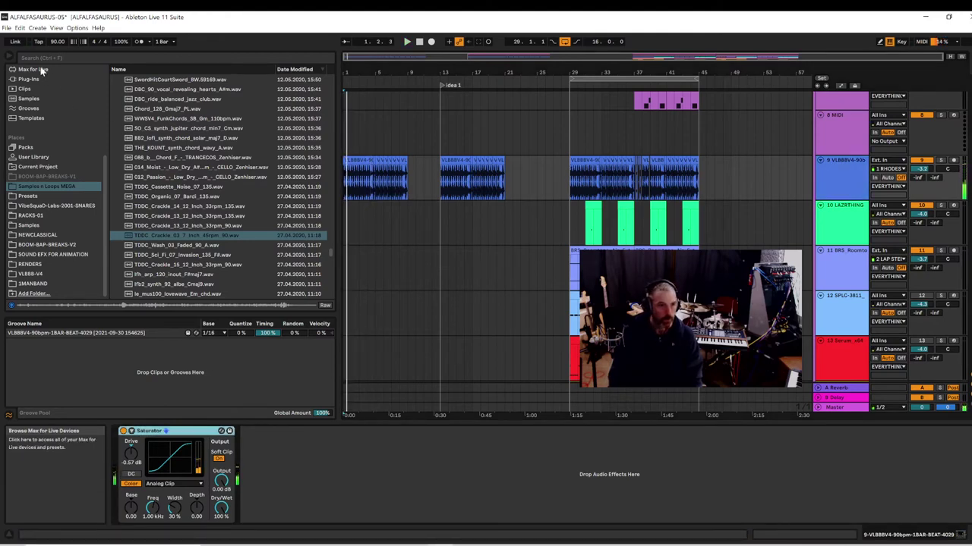
pyautogui.scroll(5, 106, 162)
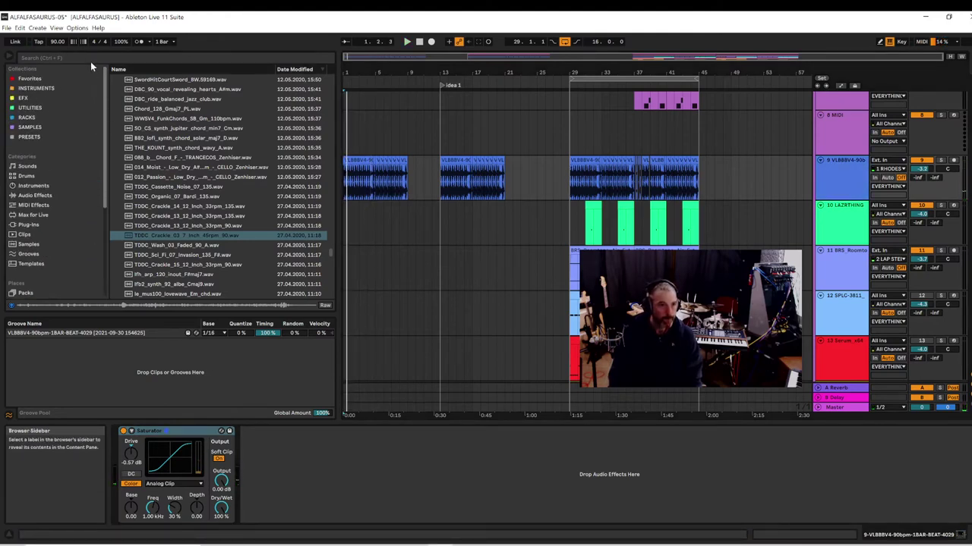
pyautogui.click(23, 79)
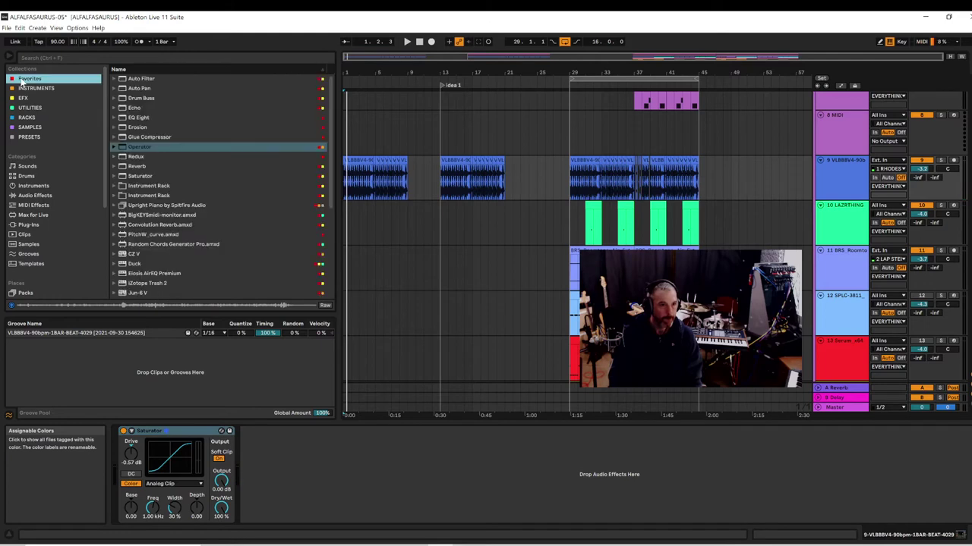
pyautogui.click(125, 79)
pyautogui.press('Return')
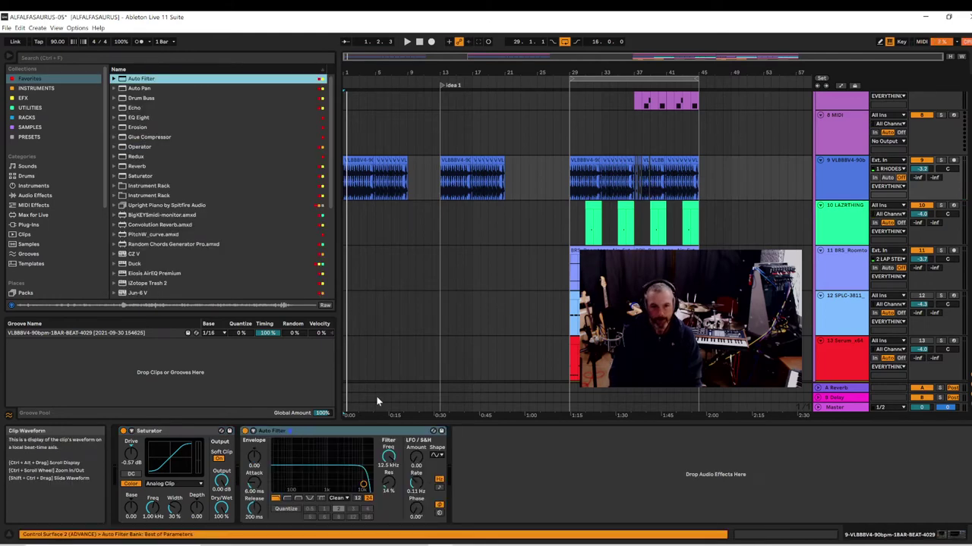
# - Switch the Auto Filter to high-pass and set its frequency to 335 Hz with 0.0% resonance during playback
pyautogui.click(287, 498)
pyautogui.press('space')
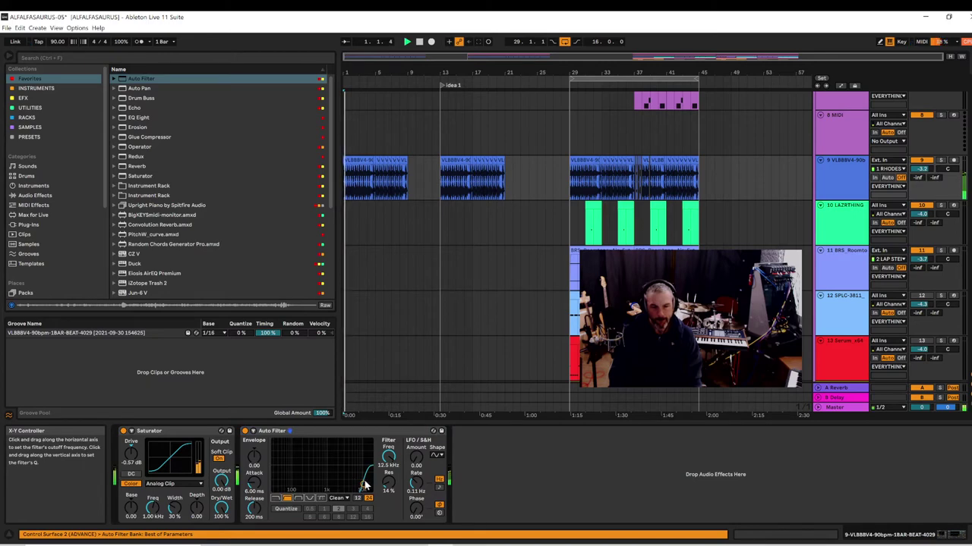
pyautogui.moveTo(365, 484); pyautogui.dragTo(311, 490)
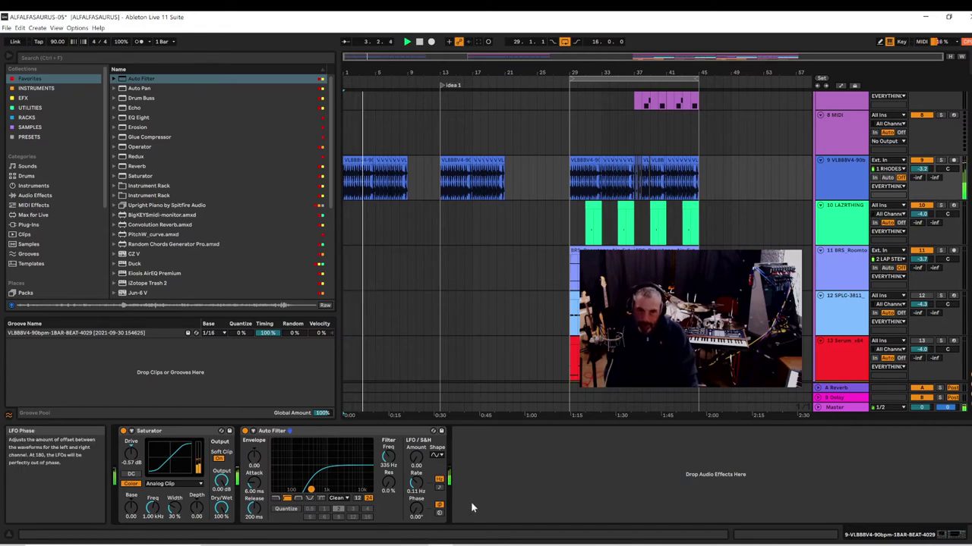
# - Play from bar 29 and shorten the loop to 8 bars, covering bars 29 to 37
pyautogui.click(572, 183)
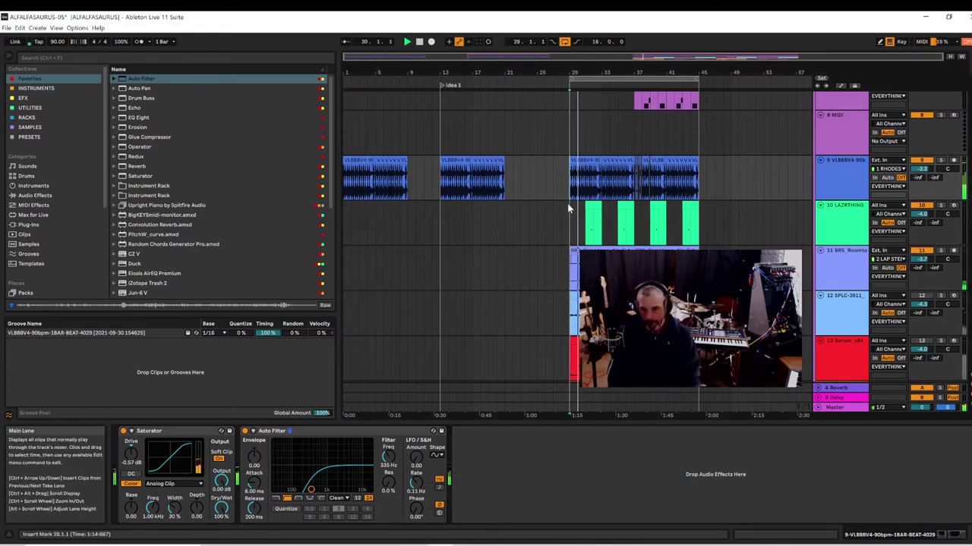
pyautogui.scroll(2, 789, 123)
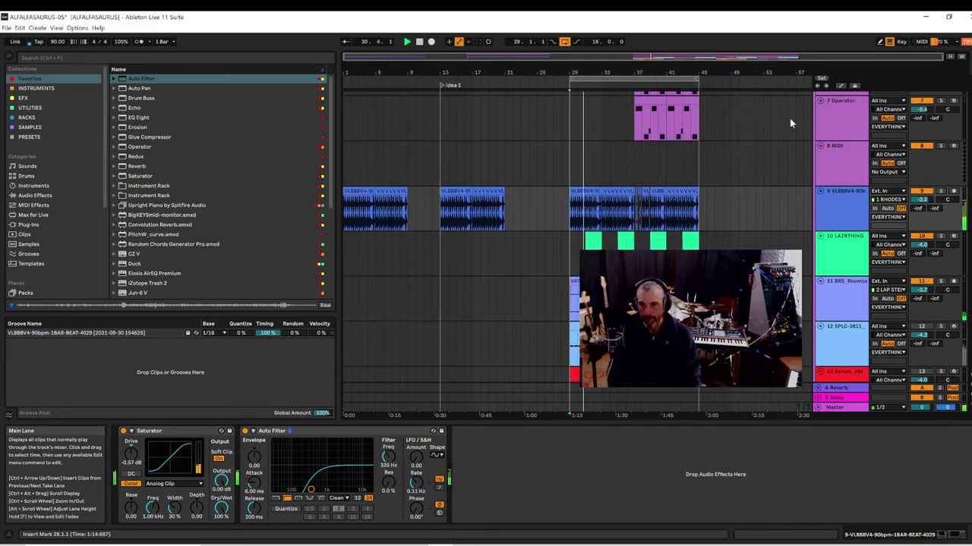
pyautogui.scroll(10, 805, 122)
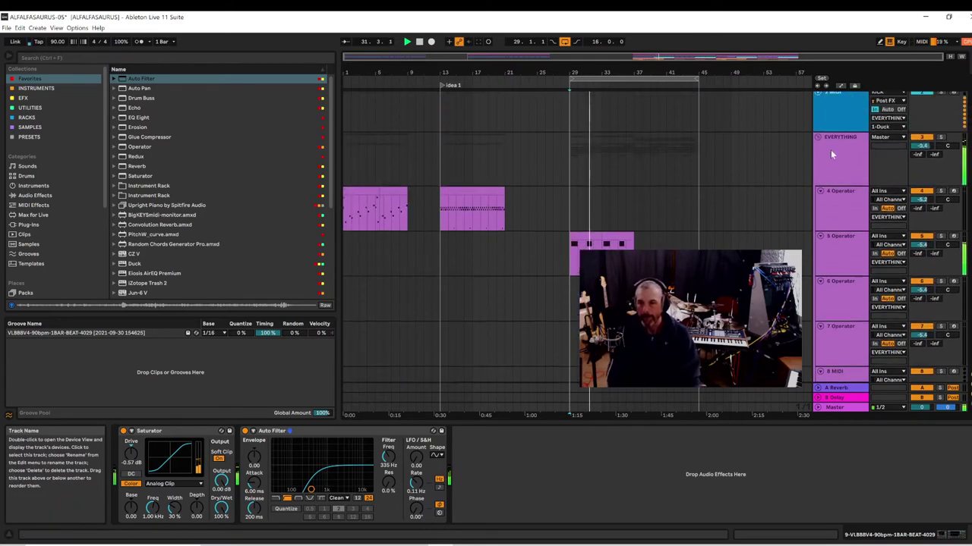
pyautogui.scroll(3, 830, 150)
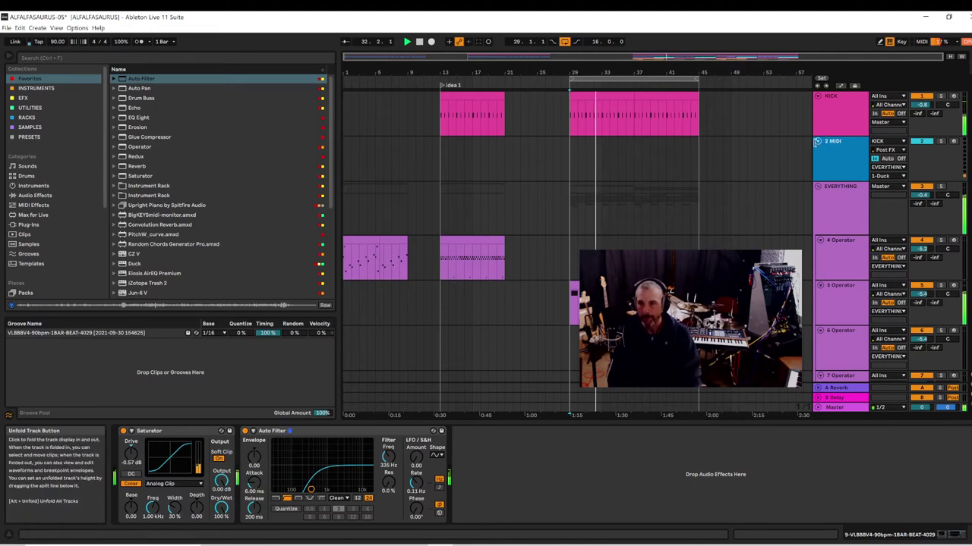
pyautogui.click(619, 77)
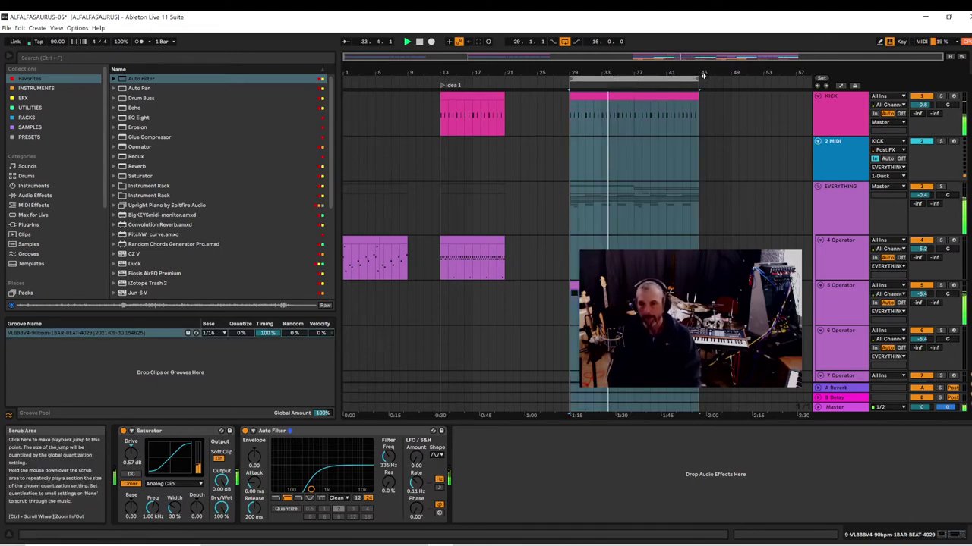
pyautogui.moveTo(702, 77)
pyautogui.mouseDown()
pyautogui.moveTo(646, 78)
pyautogui.moveTo(632, 93)
pyautogui.mouseUp()
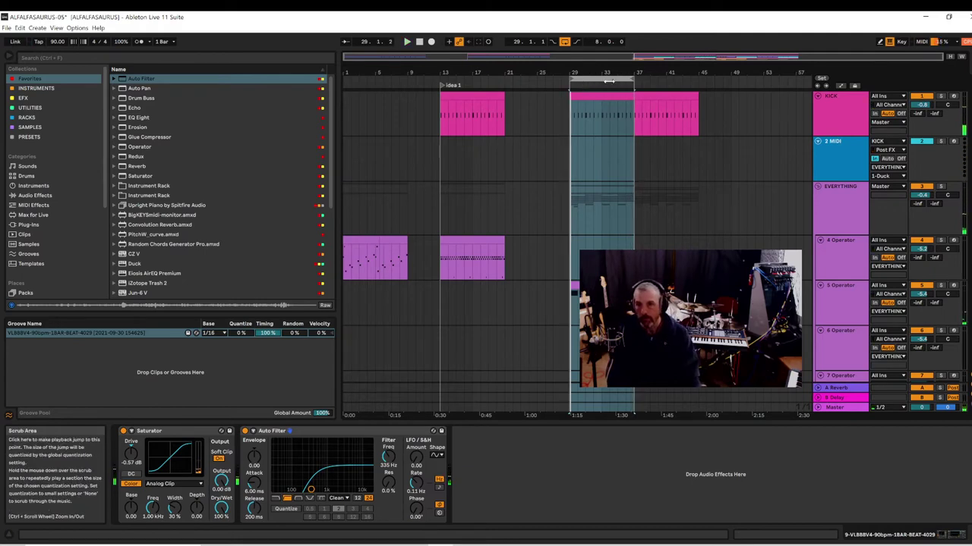
# - Move the 8-bar loop to bars 49 to 57 and play from bar 49
pyautogui.moveTo(609, 81); pyautogui.dragTo(776, 84)
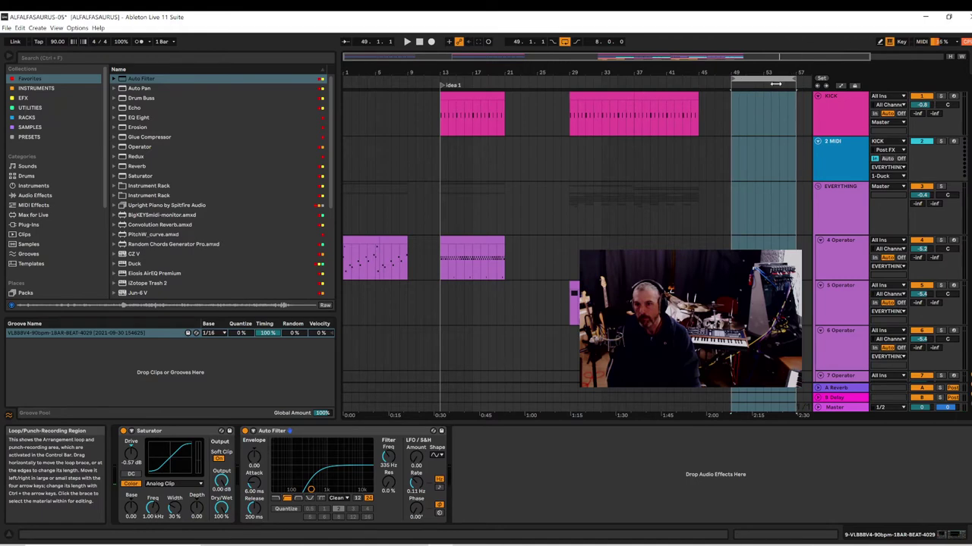
pyautogui.click(759, 84)
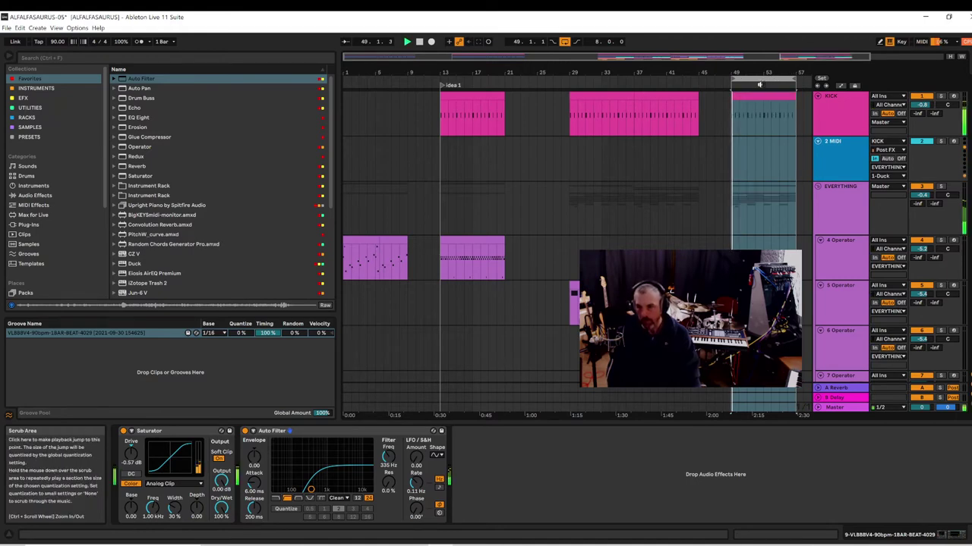
pyautogui.scroll(-1, 737, 181)
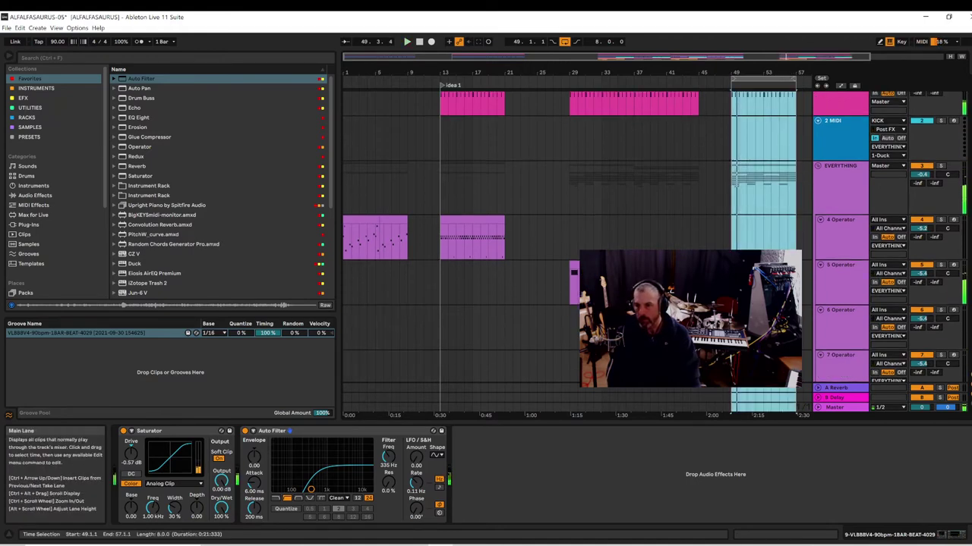
pyautogui.press('space')
# - Insert a new MIDI track directly after the 4 Operator track inside the EVERYTHING group
pyautogui.moveTo(780, 292); pyautogui.dragTo(732, 292)
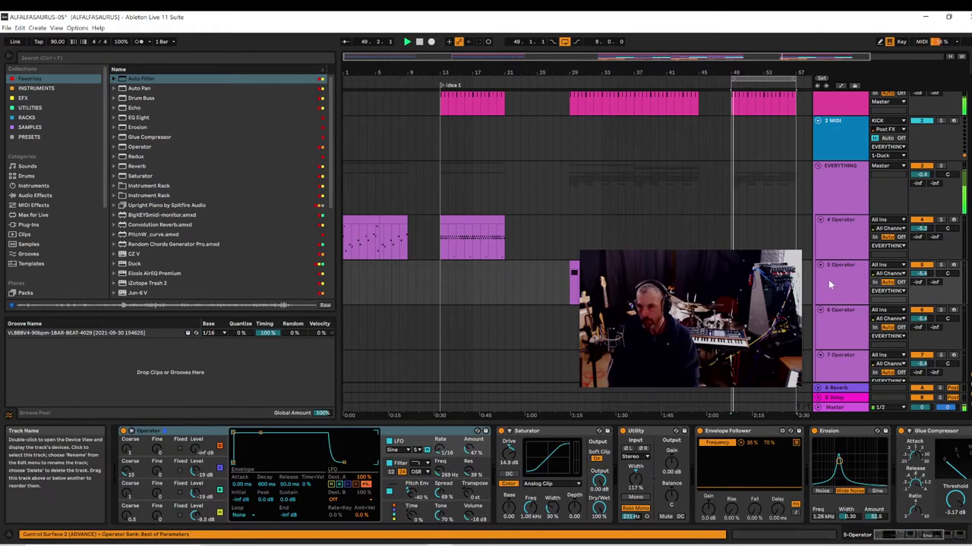
pyautogui.scroll(-2, 838, 258)
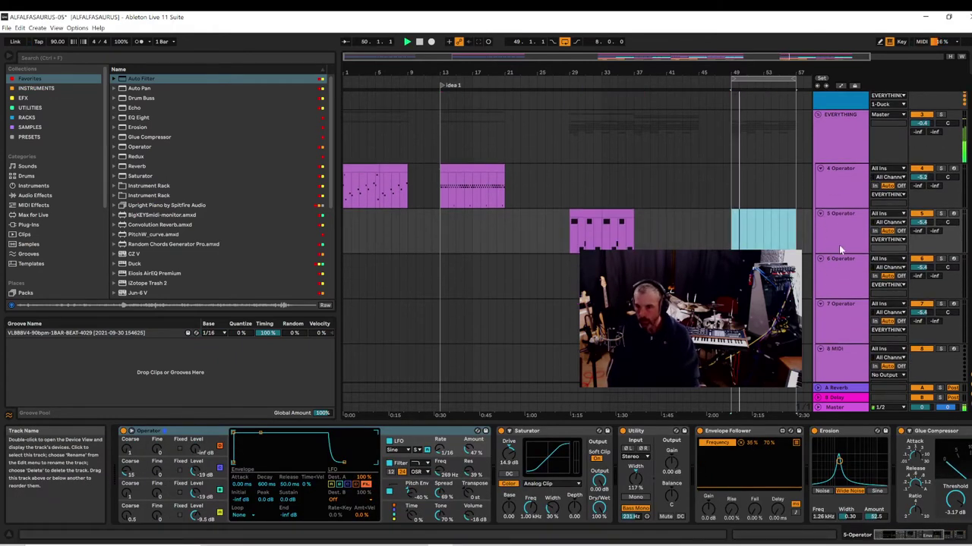
pyautogui.click(842, 199)
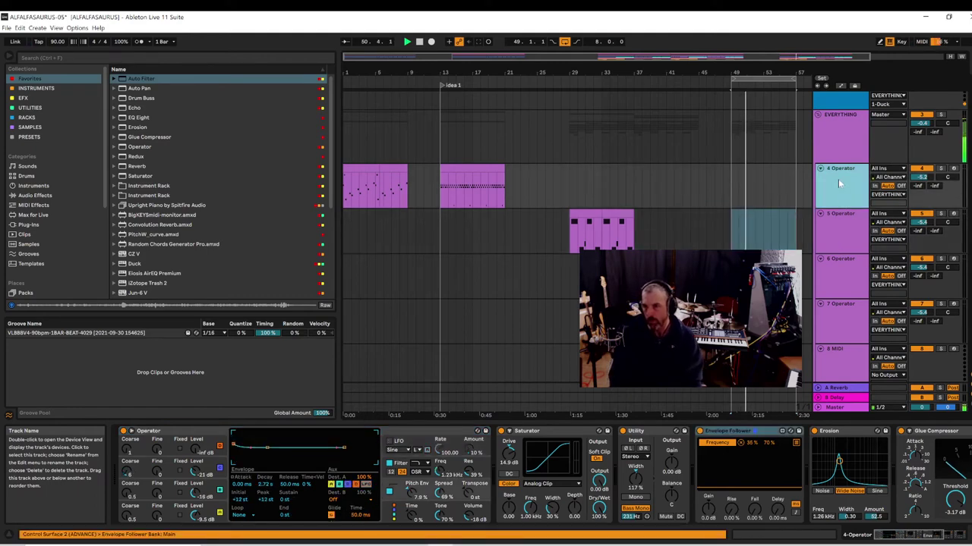
pyautogui.rightClick(838, 181)
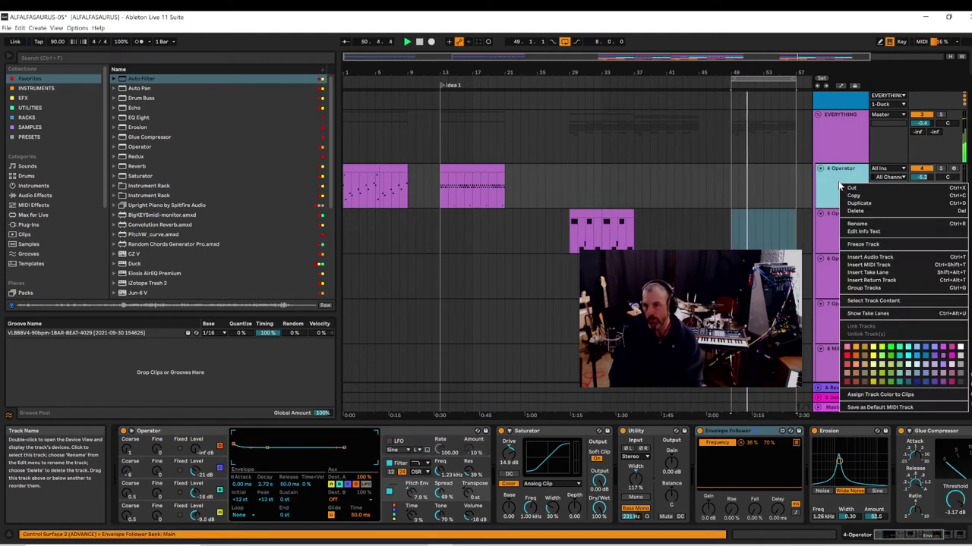
pyautogui.click(856, 262)
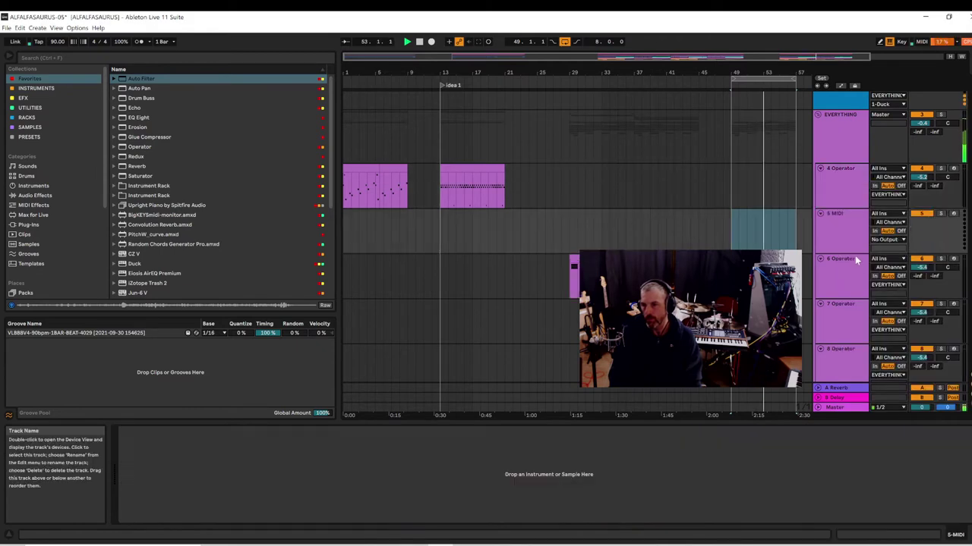
pyautogui.click(843, 231)
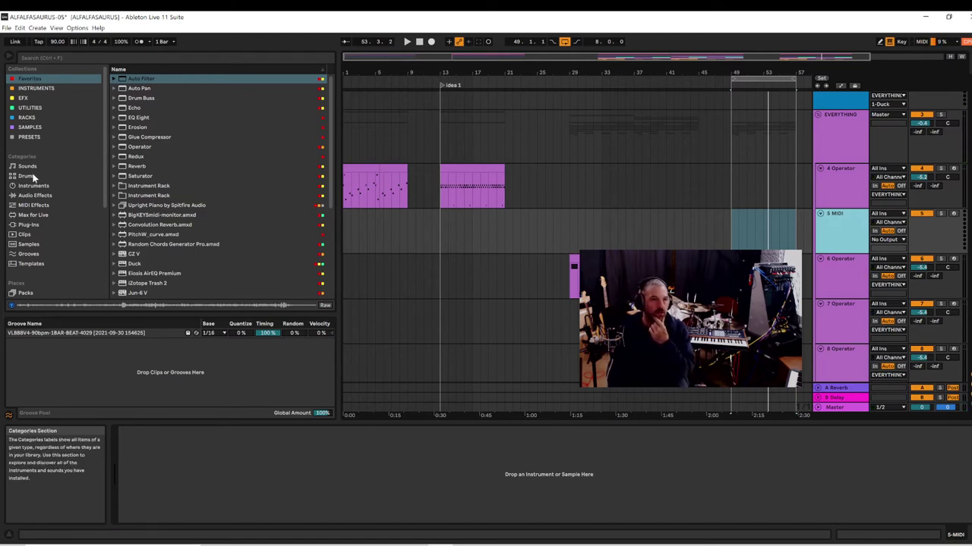
# - Search the plug-ins for "serum" and load Serum_x64 onto the new MIDI track
pyautogui.click(34, 225)
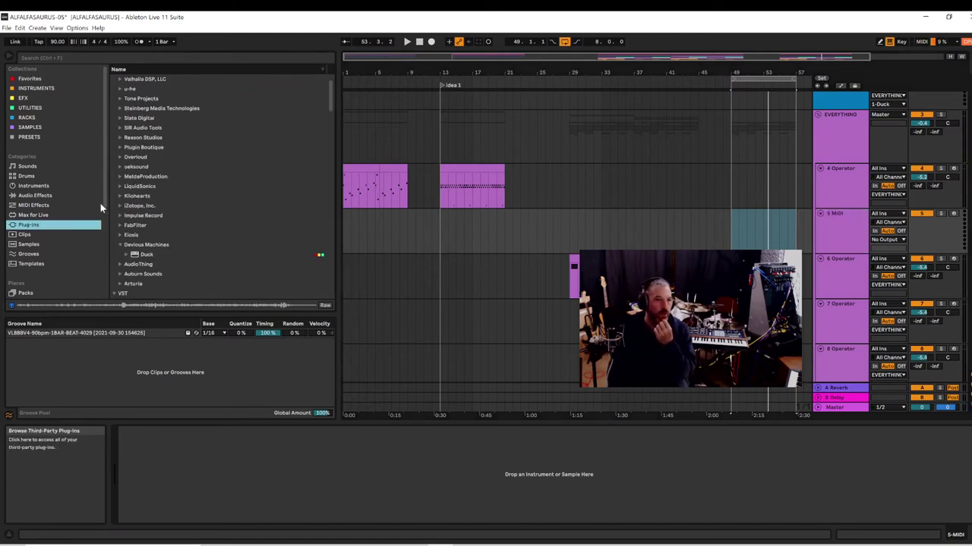
pyautogui.click(56, 60)
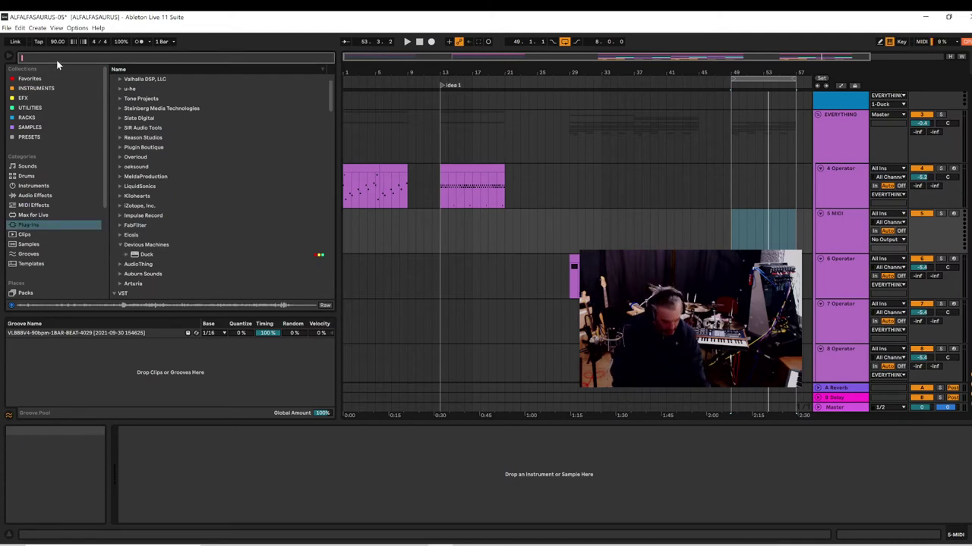
pyautogui.write('serum')
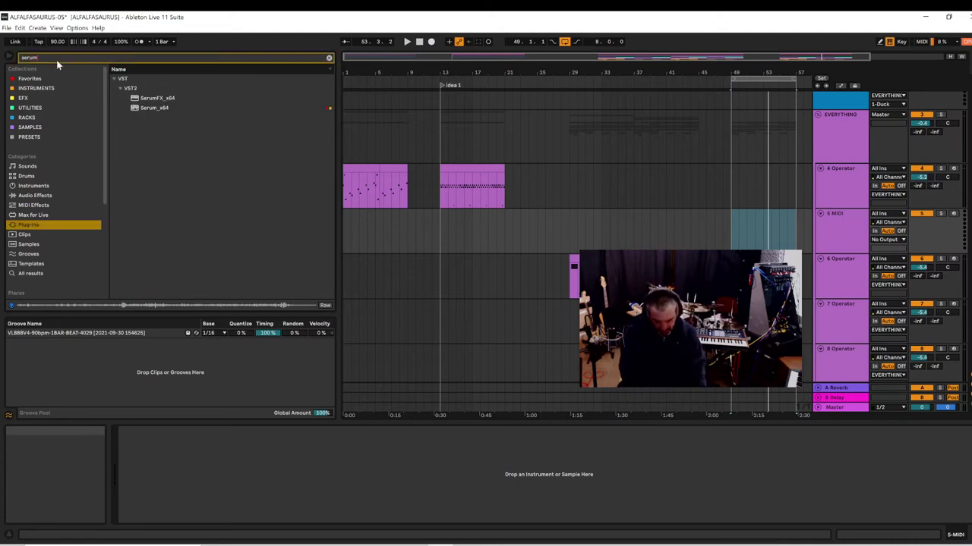
pyautogui.press('Down')
pyautogui.click(153, 109)
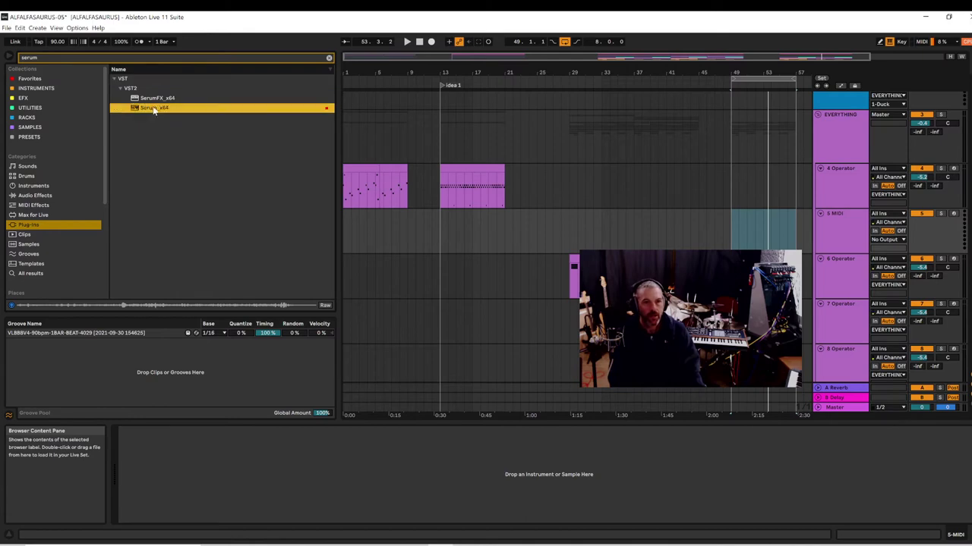
pyautogui.press('Return')
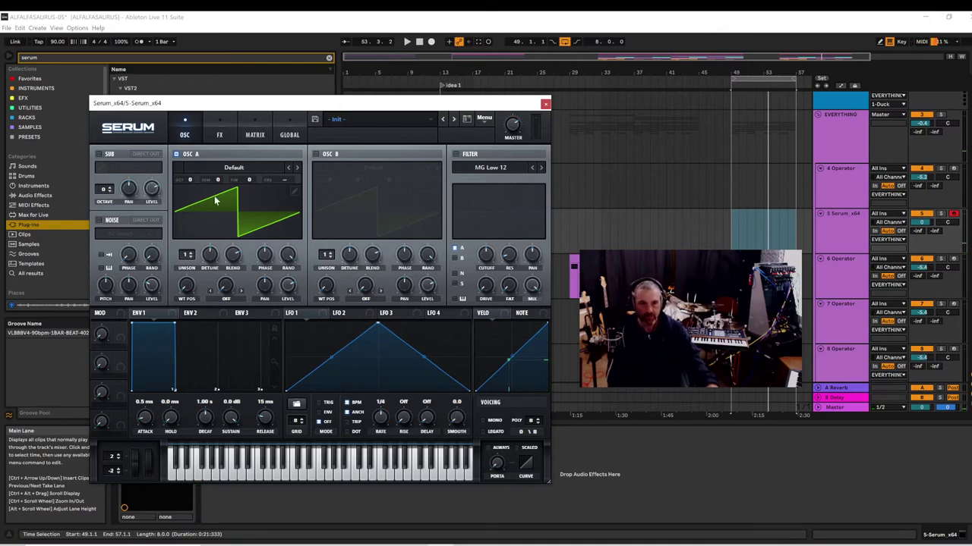
# - Set Serum's OSC A wavetable to Analog_BD_Sin from the Analog category
pyautogui.click(214, 168)
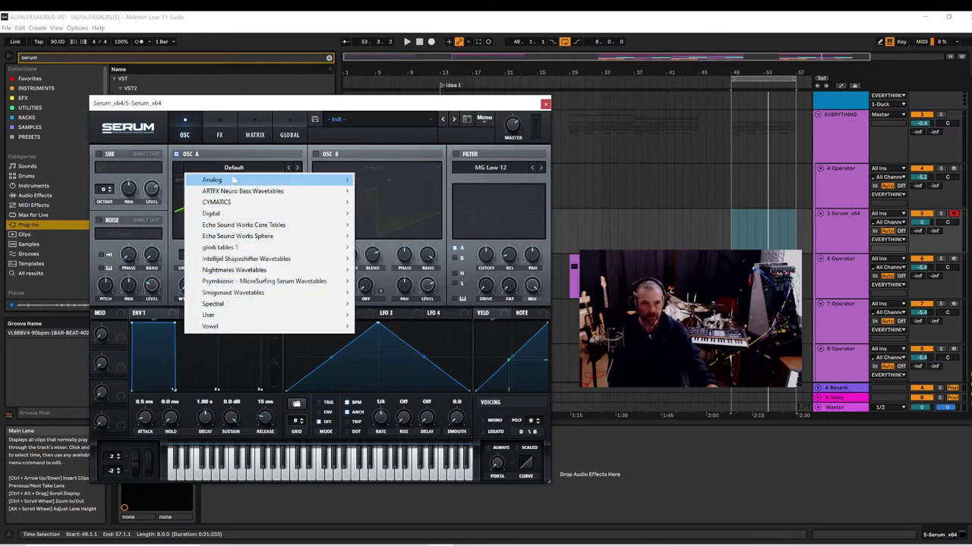
pyautogui.moveTo(360, 185)
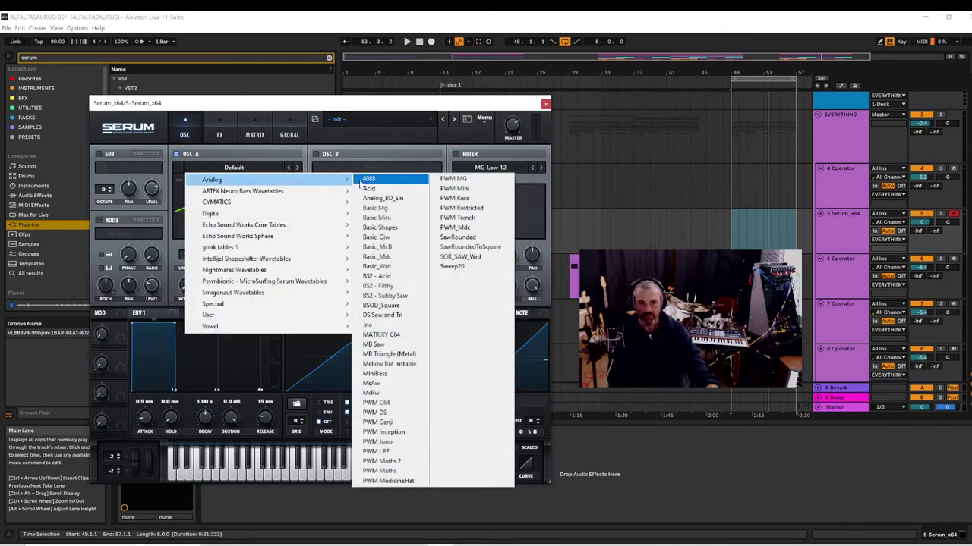
pyautogui.click(382, 198)
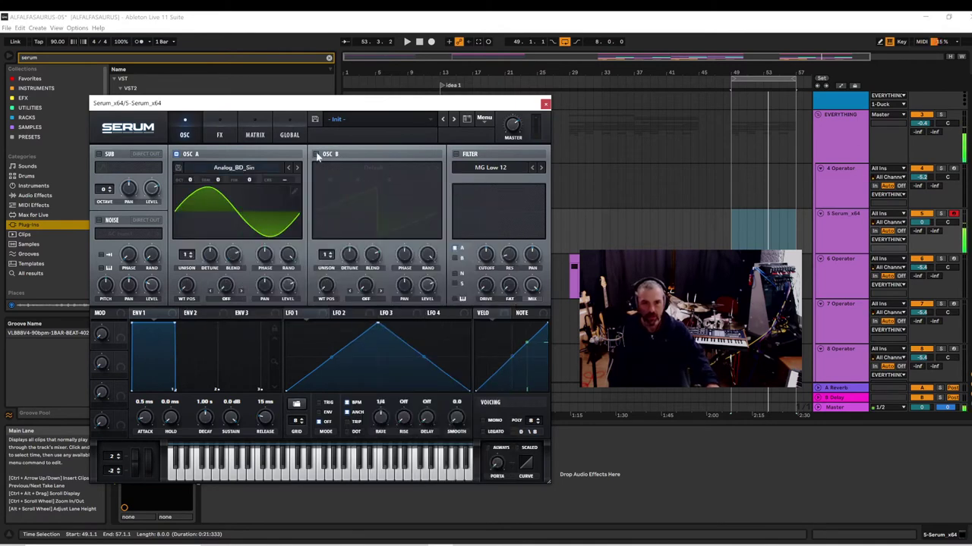
# - Enable OSC B and load the better fm resample IV wavetable from the glork tables 1 collection
pyautogui.click(316, 154)
pyautogui.click(373, 167)
pyautogui.moveTo(421, 232)
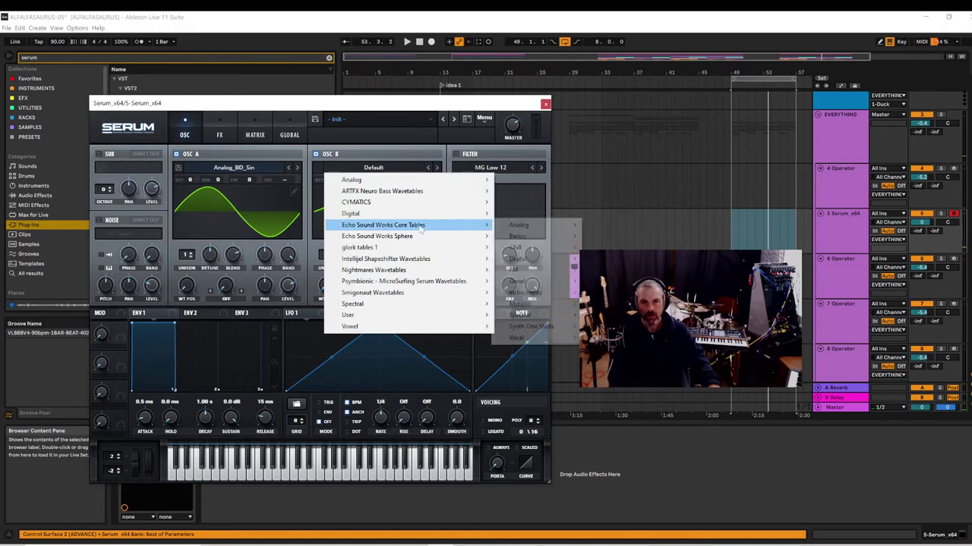
pyautogui.moveTo(429, 249)
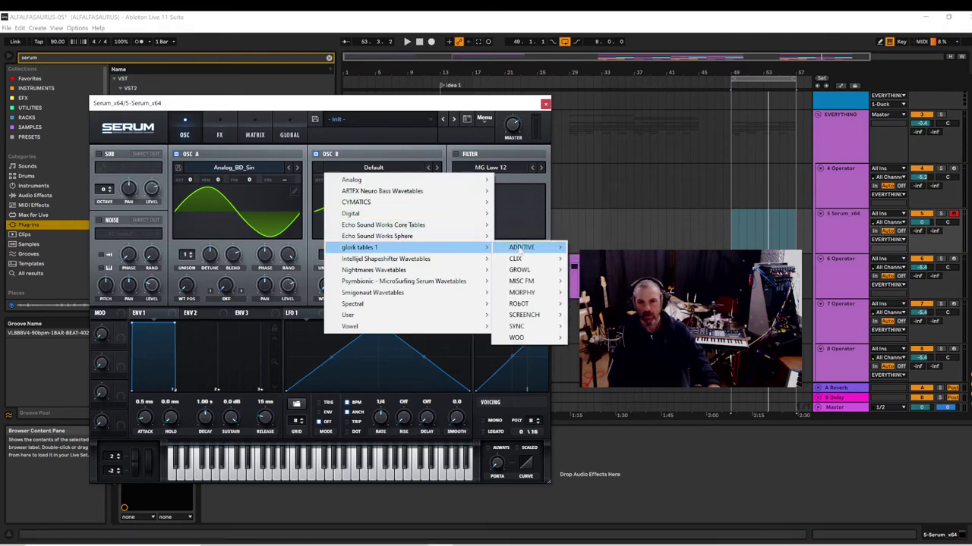
pyautogui.moveTo(529, 296)
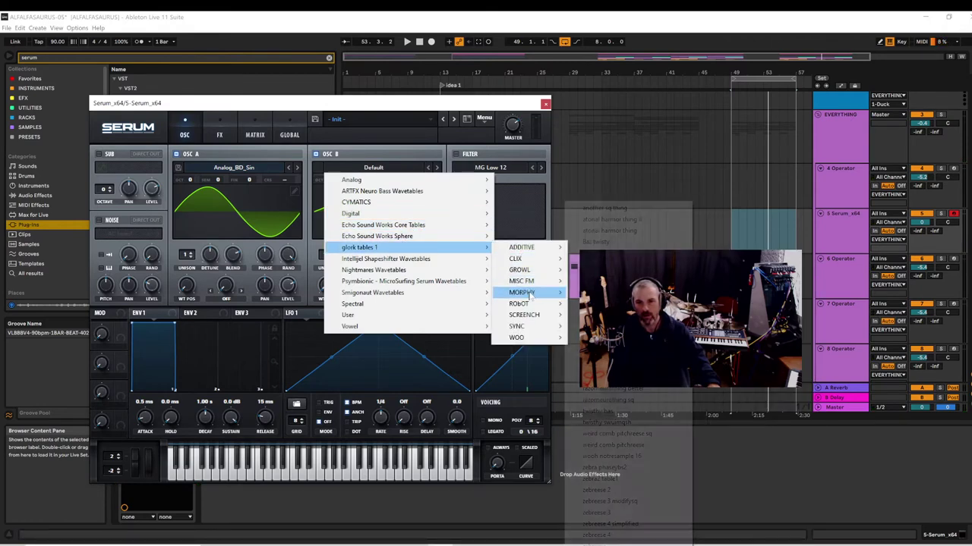
pyautogui.click(584, 286)
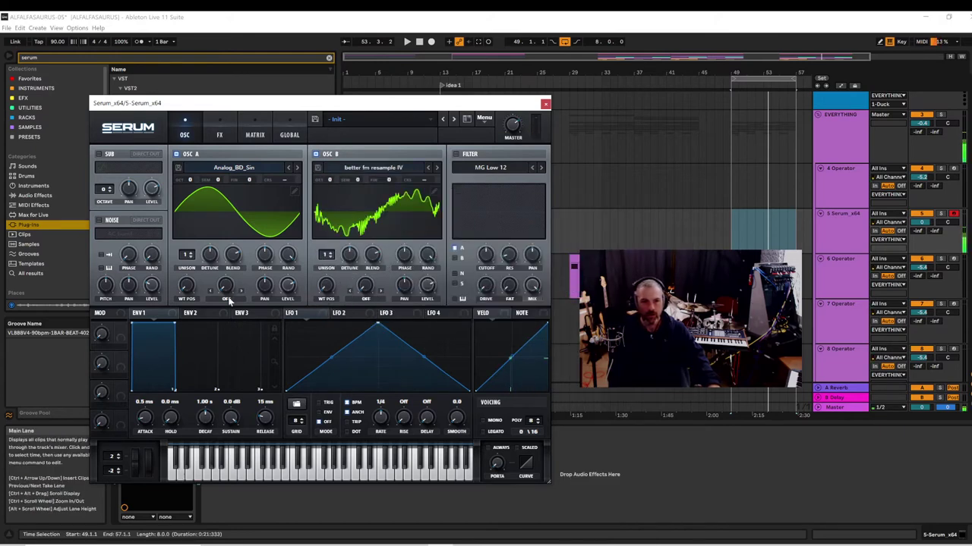
# - Set OSC A's warp mode to FM (from B) and switch OSC B's wavetable to better fm resample VI
pyautogui.click(226, 299)
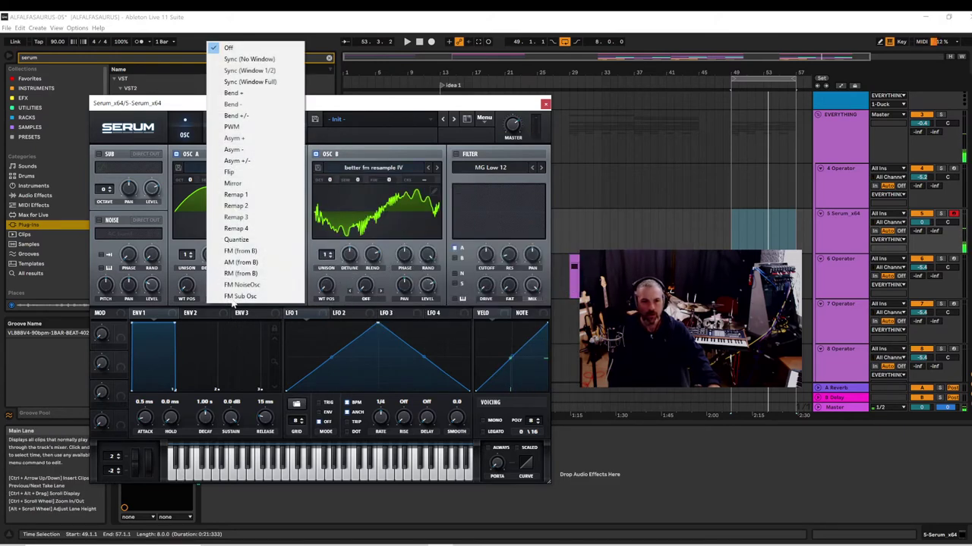
pyautogui.click(239, 254)
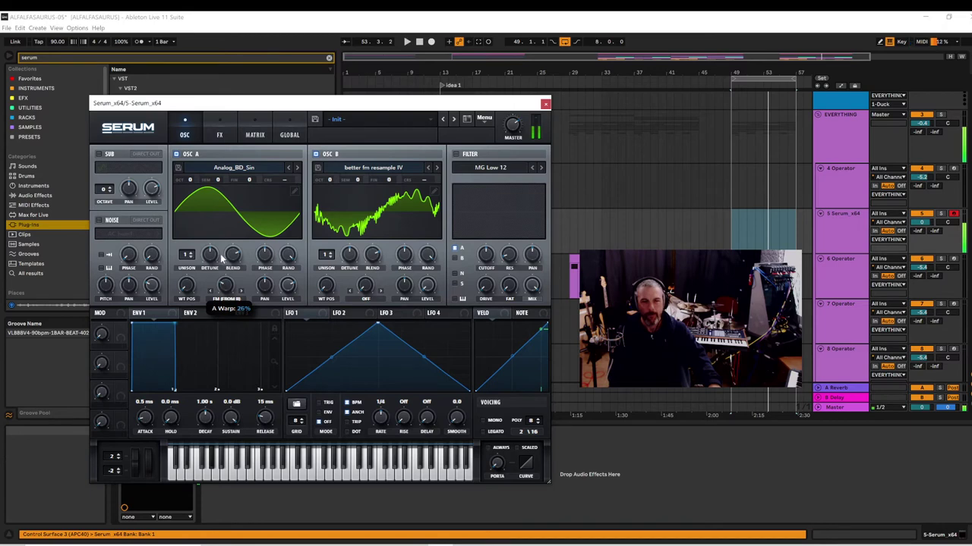
pyautogui.click(436, 168)
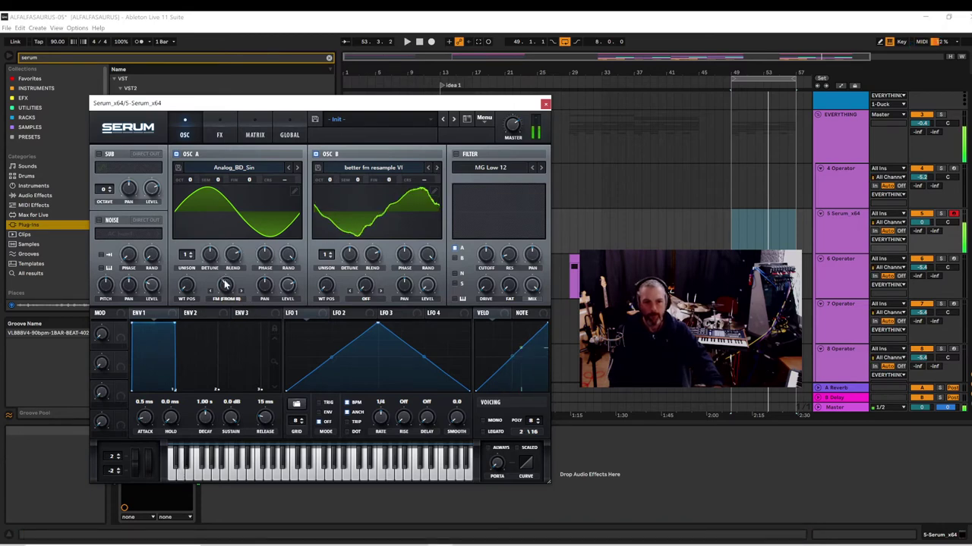
# - Modulate OSC A's FM warp amount with LFO 1, adjust its level and depth, and audition it against the loop
pyautogui.moveTo(224, 283); pyautogui.dragTo(232, 304)
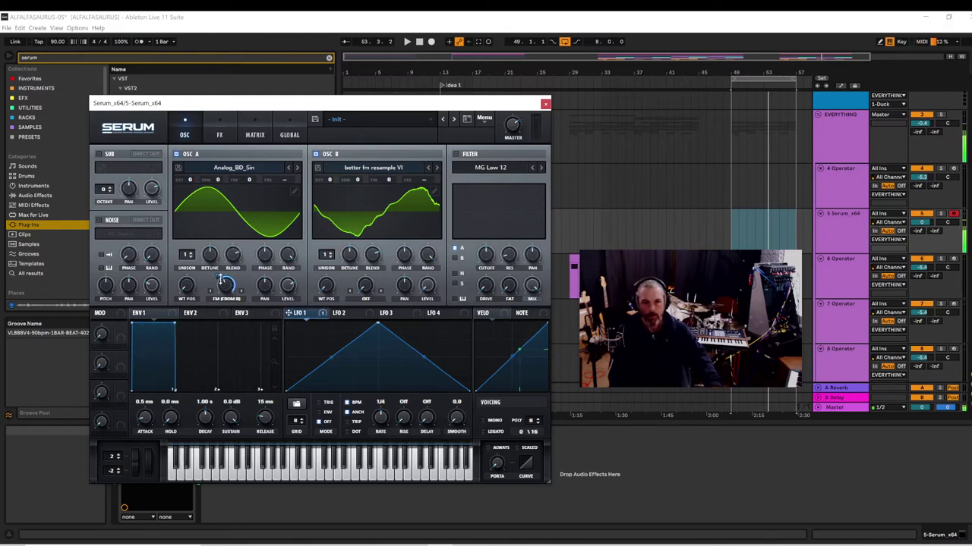
pyautogui.moveTo(220, 279); pyautogui.dragTo(221, 311)
pyautogui.moveTo(221, 352); pyautogui.dragTo(222, 303)
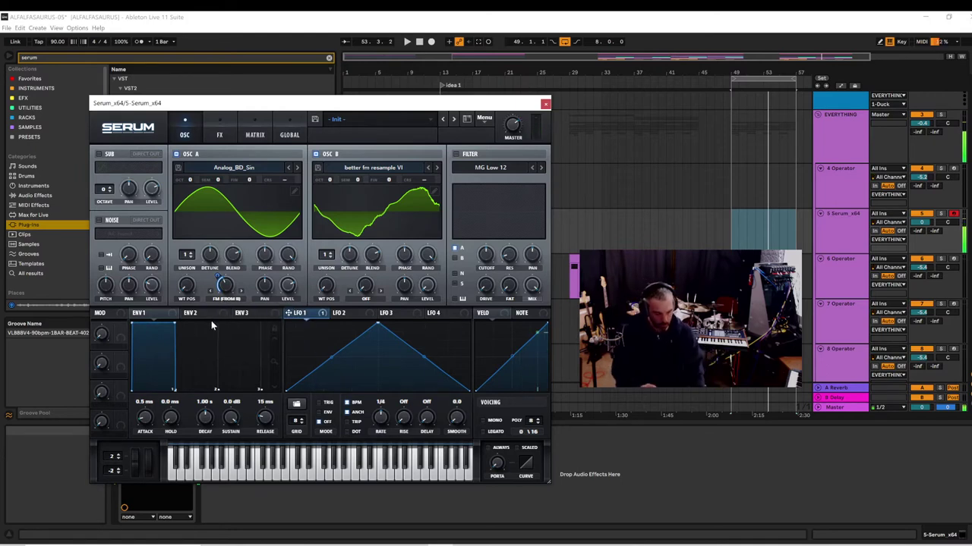
pyautogui.press('space')
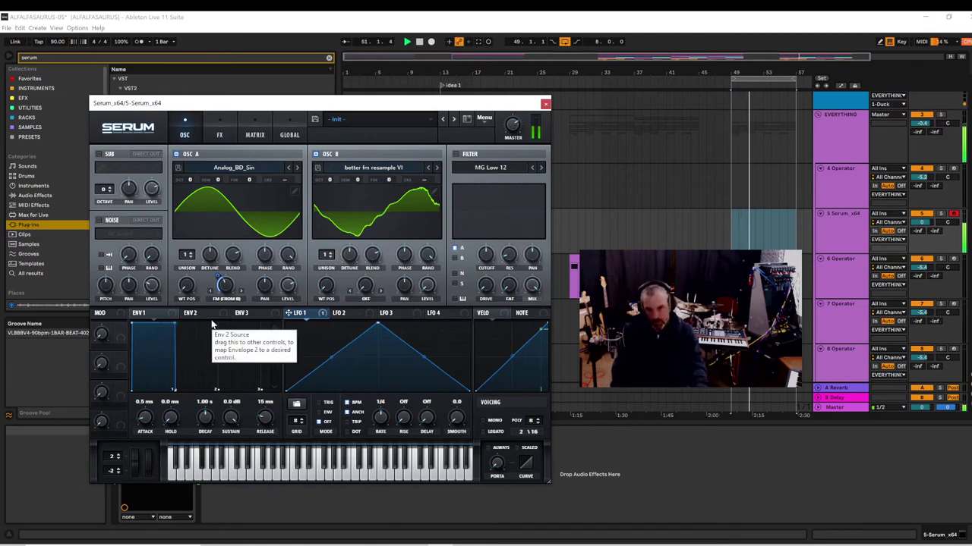
pyautogui.moveTo(226, 286)
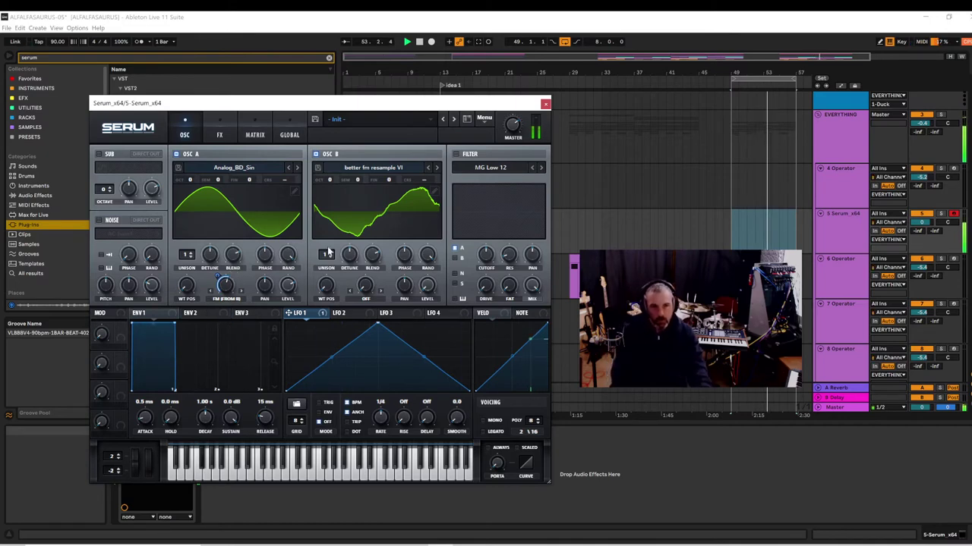
# - Enable Serum's filter, adjust its cutoff and drive, and set the filter type to Formant-I from the Misc category
pyautogui.click(456, 154)
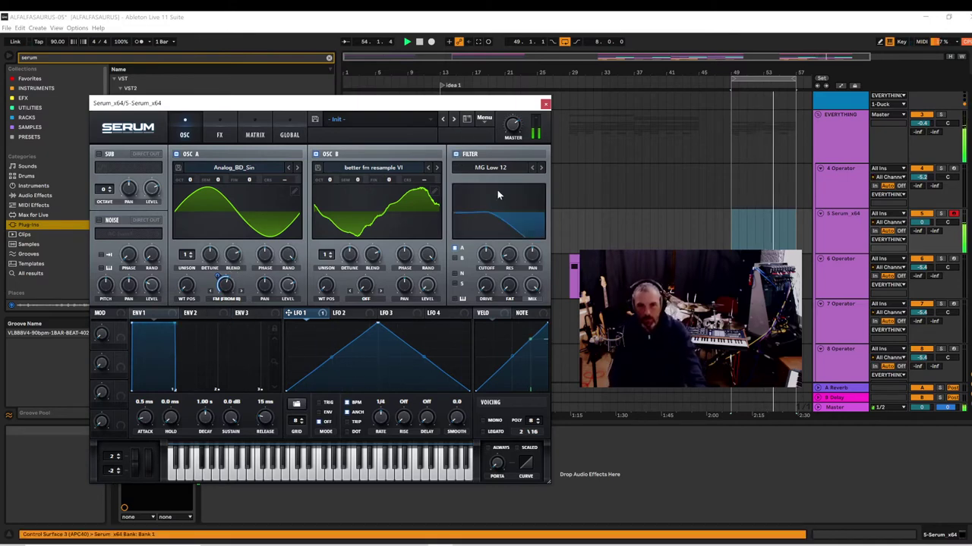
pyautogui.moveTo(486, 258); pyautogui.dragTo(479, 230)
pyautogui.moveTo(486, 286); pyautogui.dragTo(484, 249)
pyautogui.click(491, 167)
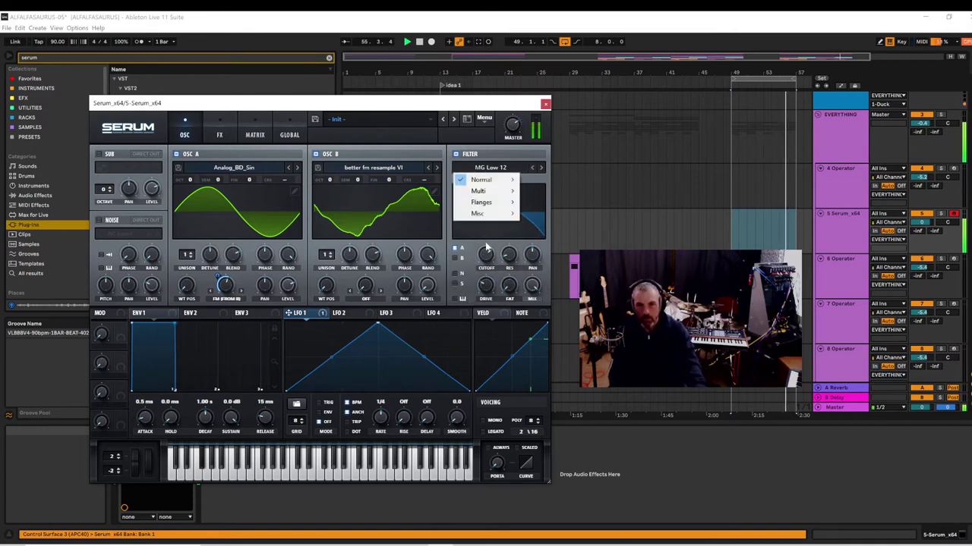
pyautogui.moveTo(478, 213)
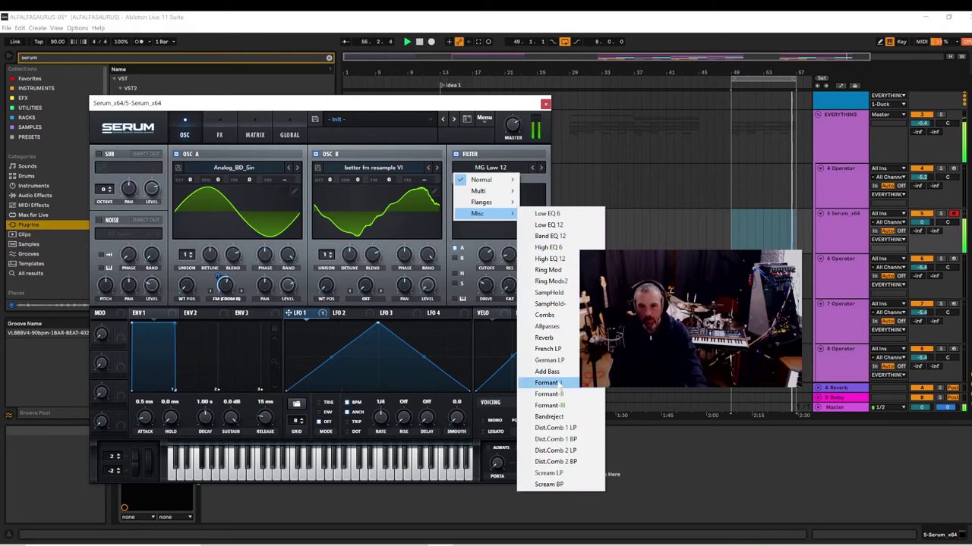
pyautogui.click(547, 384)
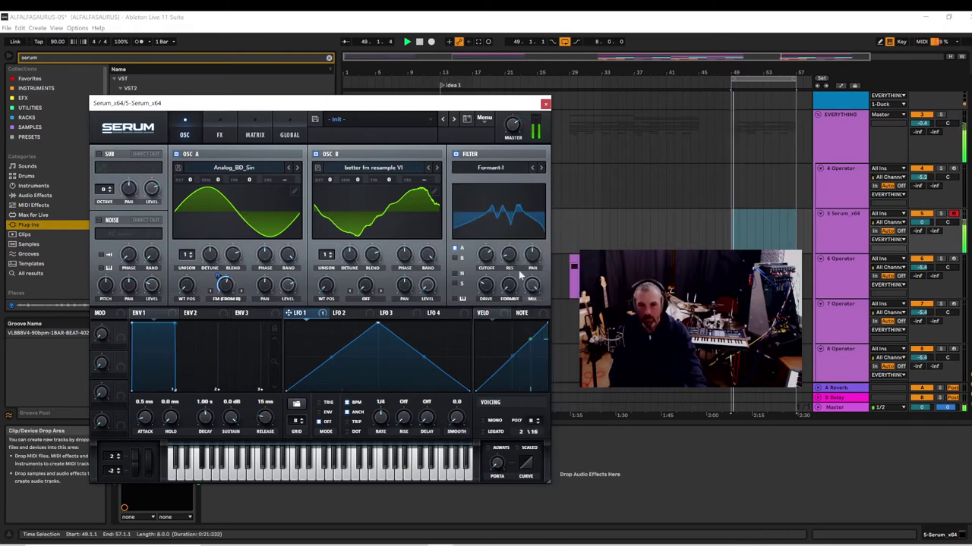
# - Change Serum's filter type to Reverb from the Misc category
pyautogui.click(491, 167)
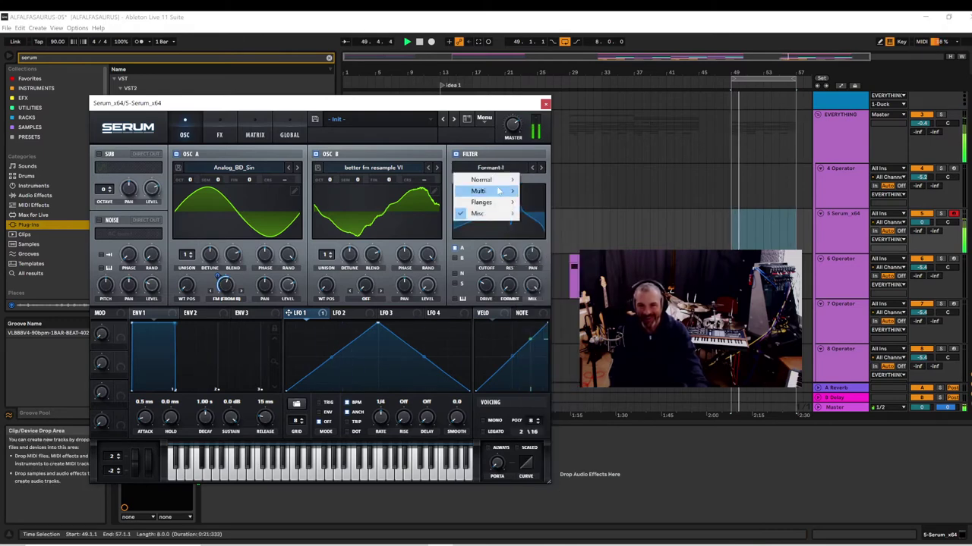
pyautogui.moveTo(482, 217)
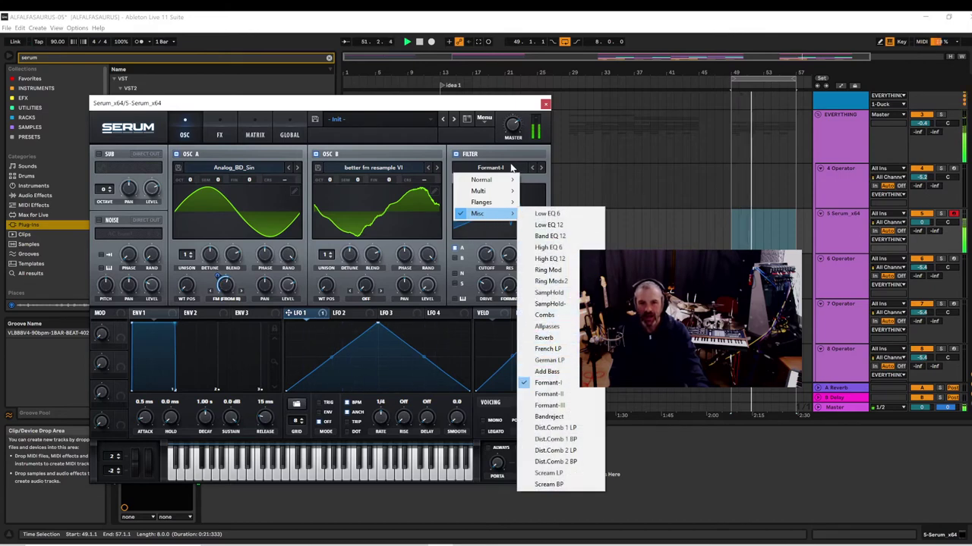
pyautogui.click(545, 338)
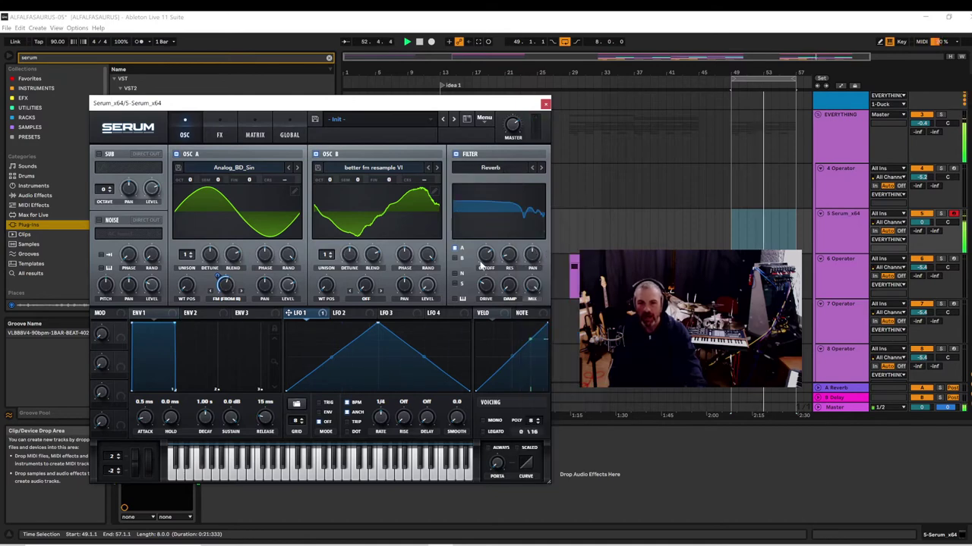
# - Modulate Serum's reverb filter cutoff with LFO 1 and reshape LFO 1 into a fast curved rise with an early peak and a curved fall
pyautogui.moveTo(486, 303); pyautogui.dragTo(484, 277)
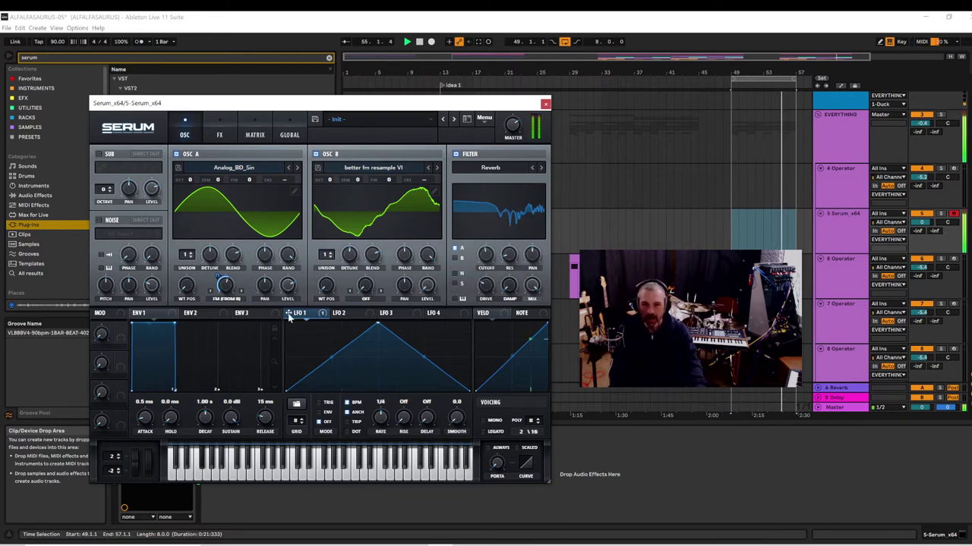
pyautogui.moveTo(410, 281); pyautogui.dragTo(481, 278)
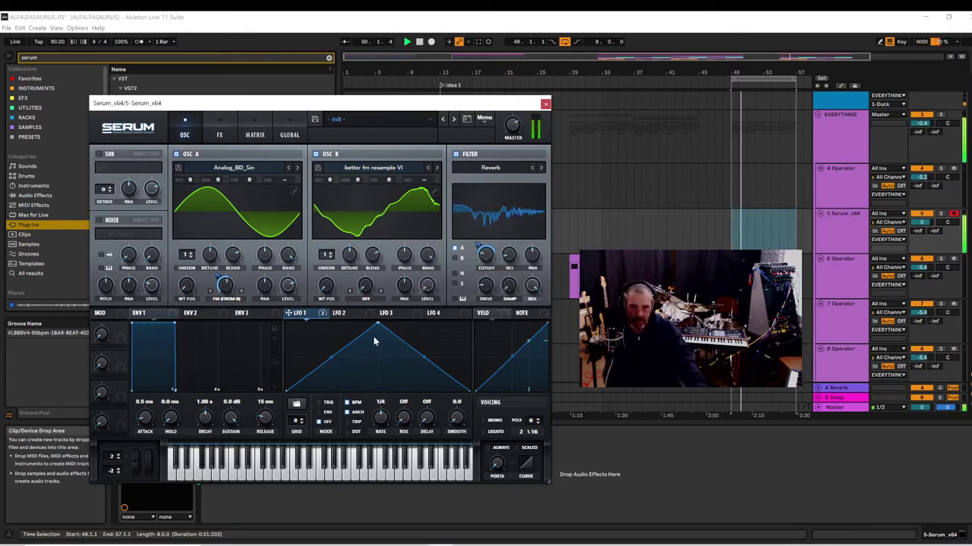
pyautogui.moveTo(377, 329); pyautogui.dragTo(423, 312)
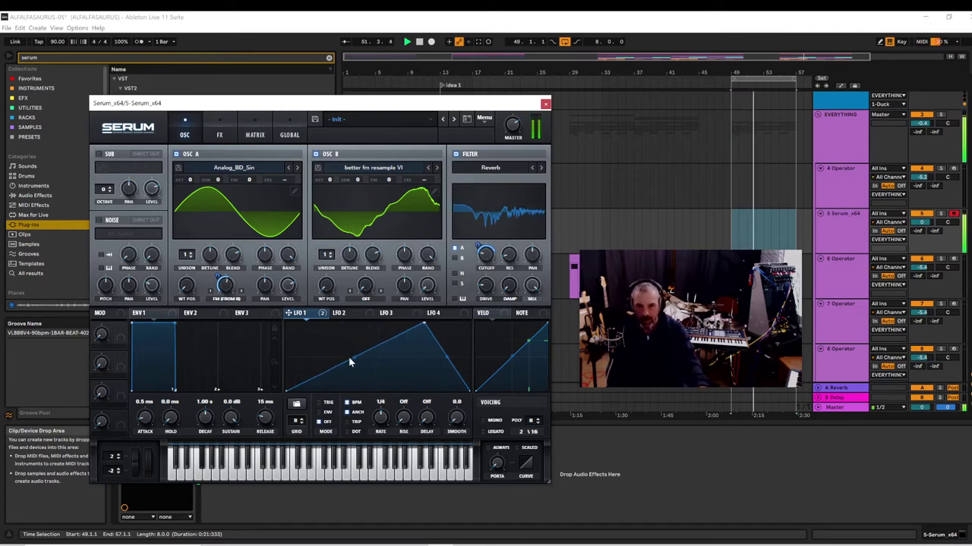
pyautogui.moveTo(350, 363); pyautogui.dragTo(344, 323)
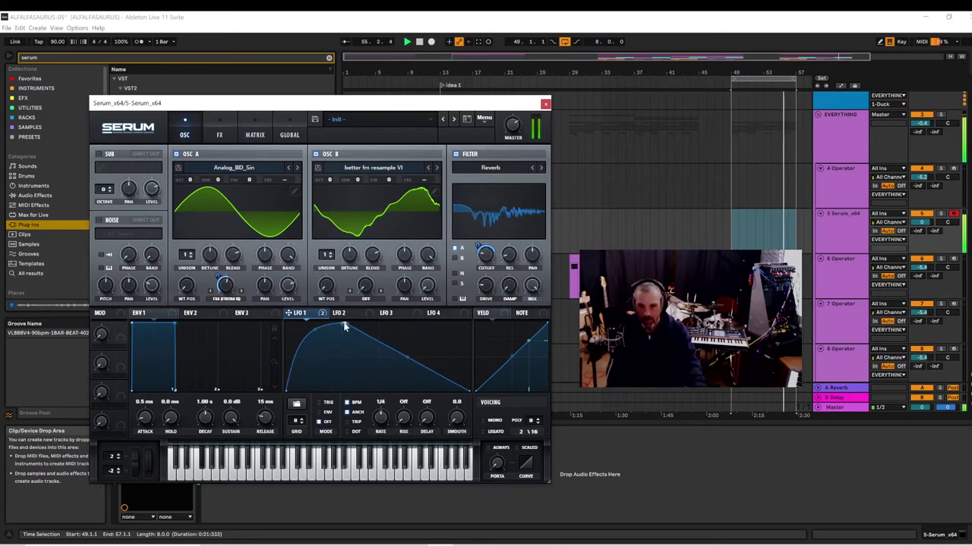
pyautogui.moveTo(397, 352); pyautogui.dragTo(404, 380)
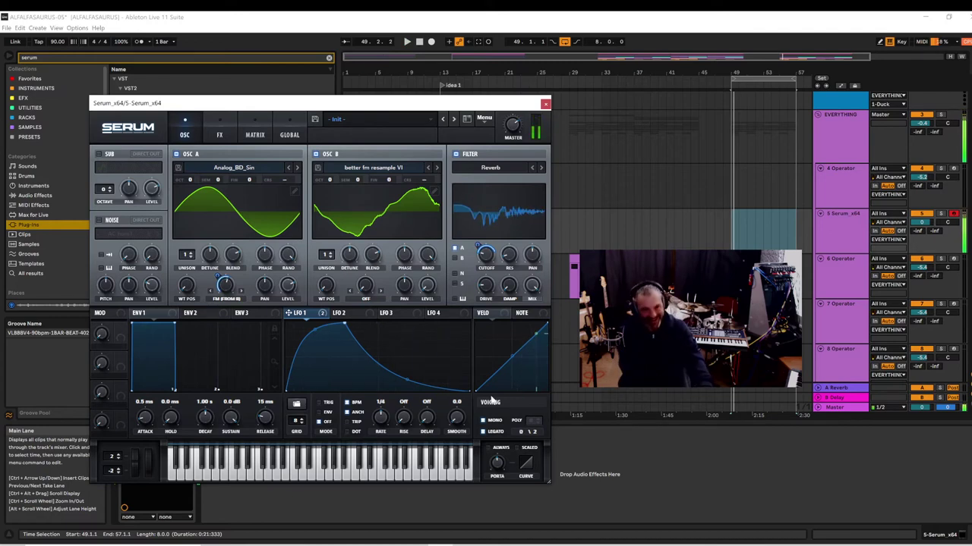
# - Enable Serum's noise oscillator with AC hum1, adjust its phase and level, and set ENV 1's attack to 35 ms
pyautogui.click(99, 221)
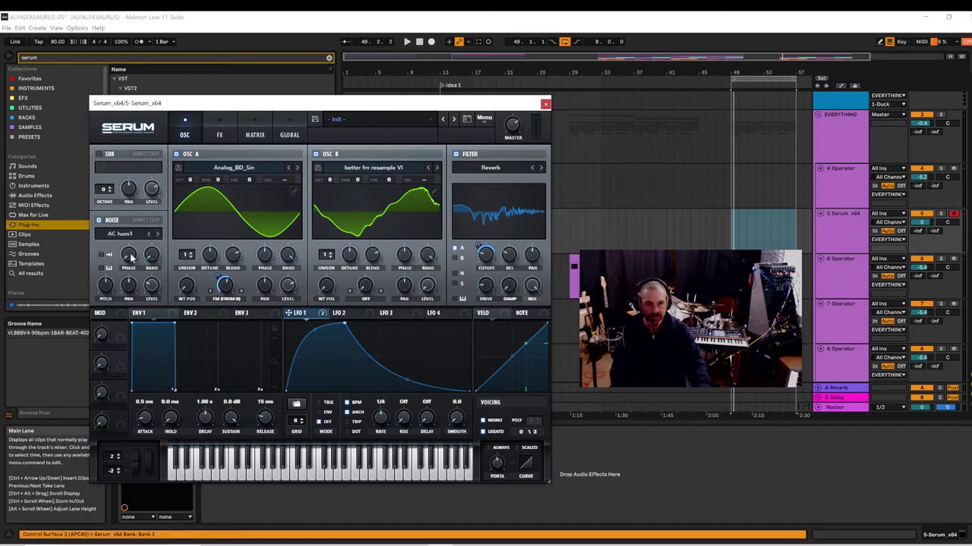
pyautogui.moveTo(131, 256); pyautogui.dragTo(129, 238)
pyautogui.moveTo(147, 286)
pyautogui.mouseDown()
pyautogui.moveTo(147, 273)
pyautogui.moveTo(155, 286)
pyautogui.mouseUp()
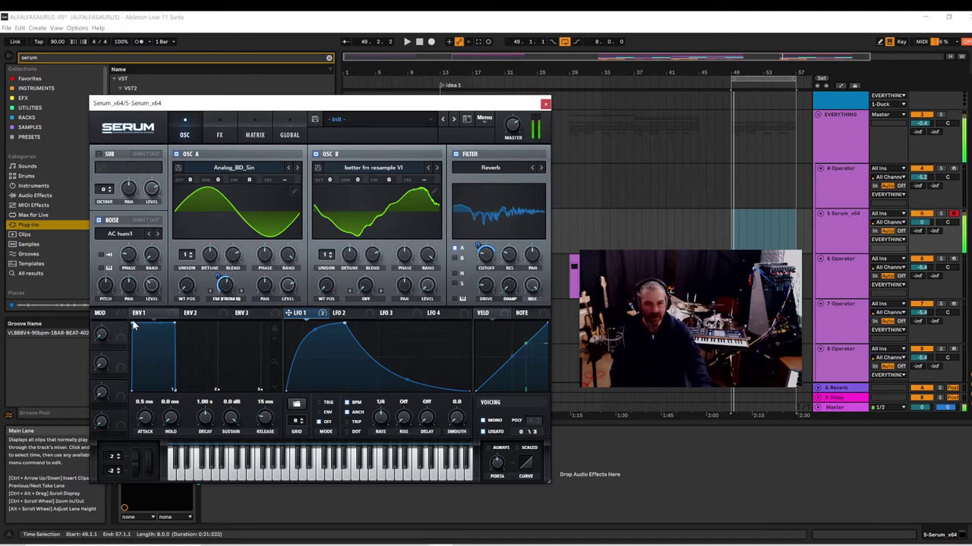
pyautogui.moveTo(133, 323); pyautogui.dragTo(133, 322)
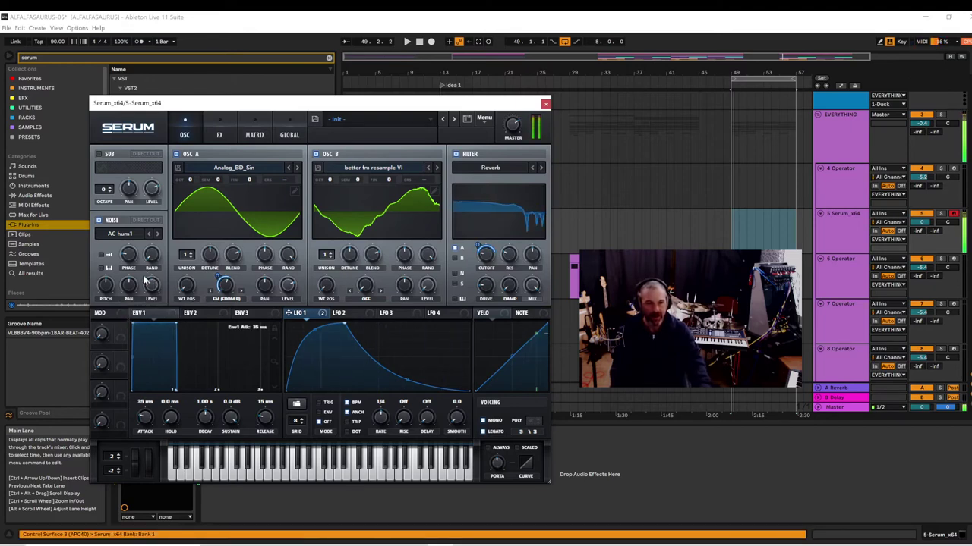
pyautogui.moveTo(152, 300)
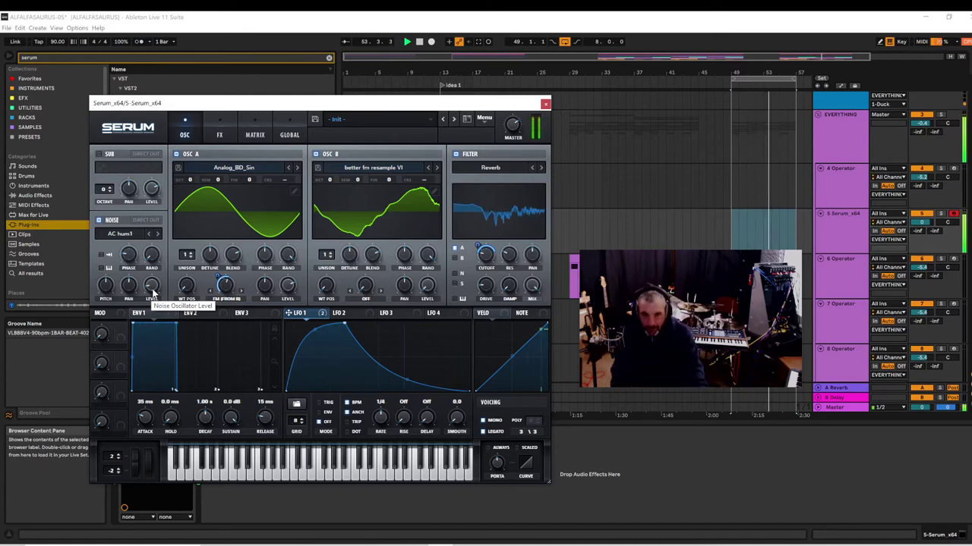
# - Audition the arrangement from bar 29, and jump playback to the loop at bar 49
pyautogui.click(573, 83)
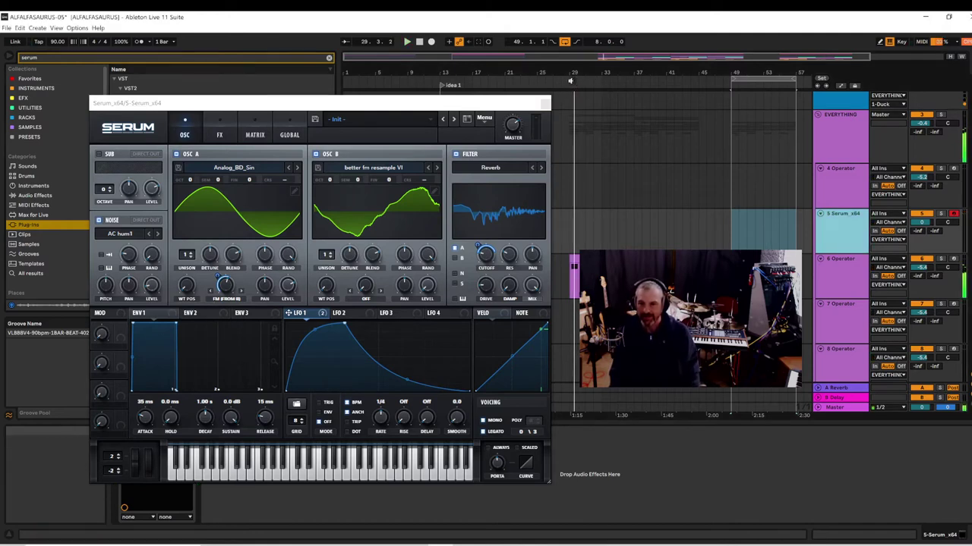
pyautogui.click(565, 80)
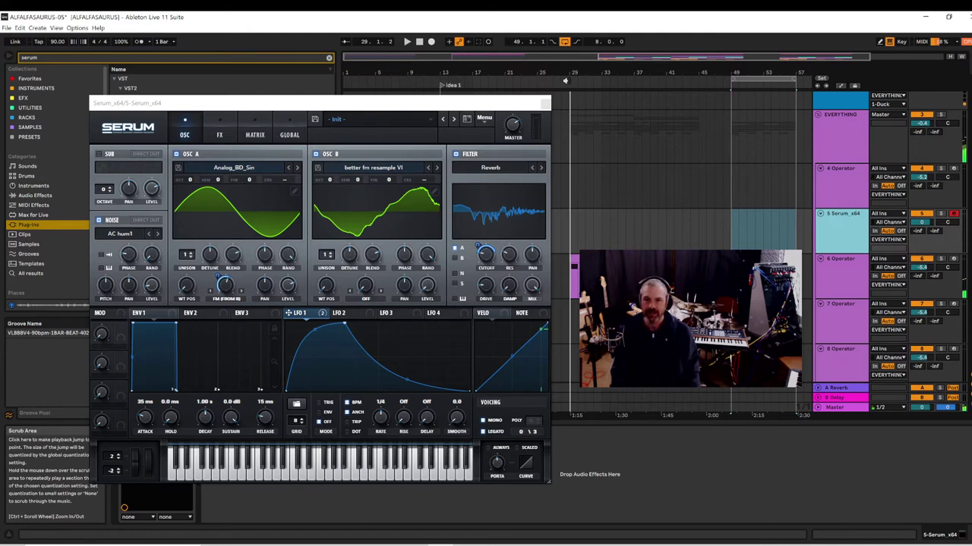
pyautogui.click(567, 81)
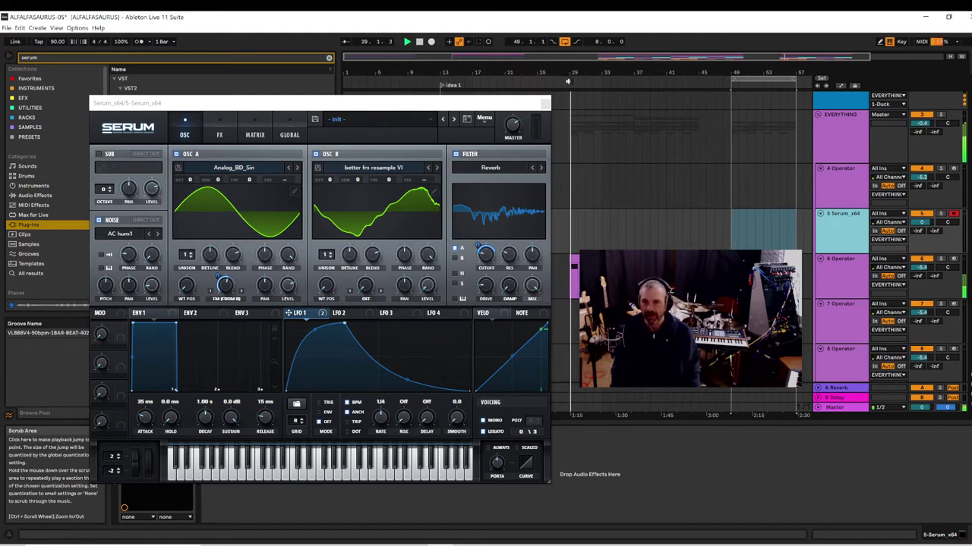
pyautogui.click(731, 81)
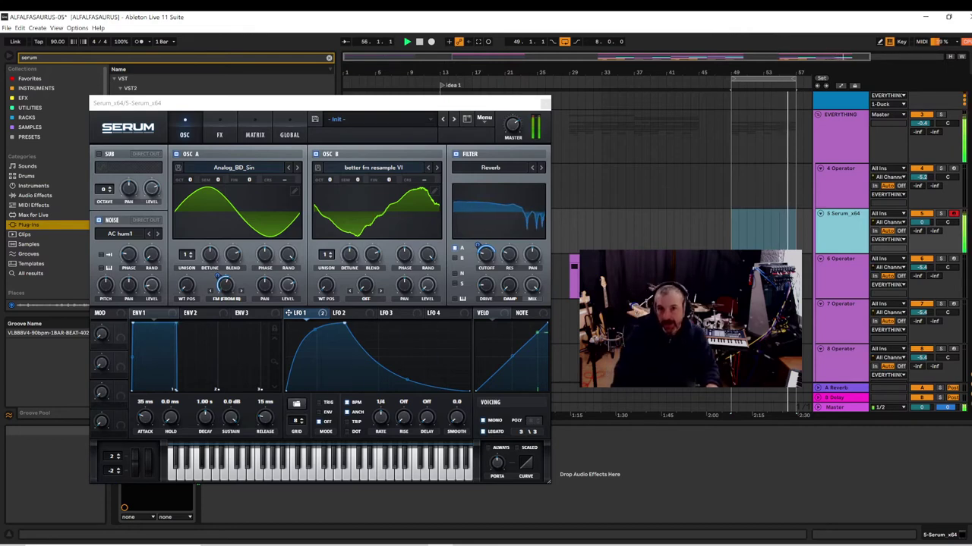
# - Try capturing the played Serum part as a clip starting at bar 49, and delete the take
pyautogui.click(481, 43)
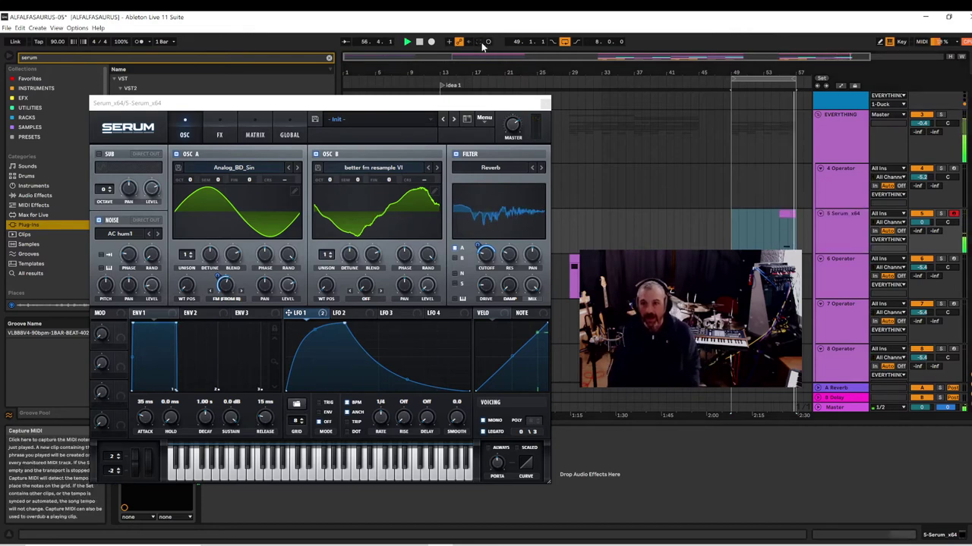
pyautogui.press('space')
pyautogui.click(783, 217)
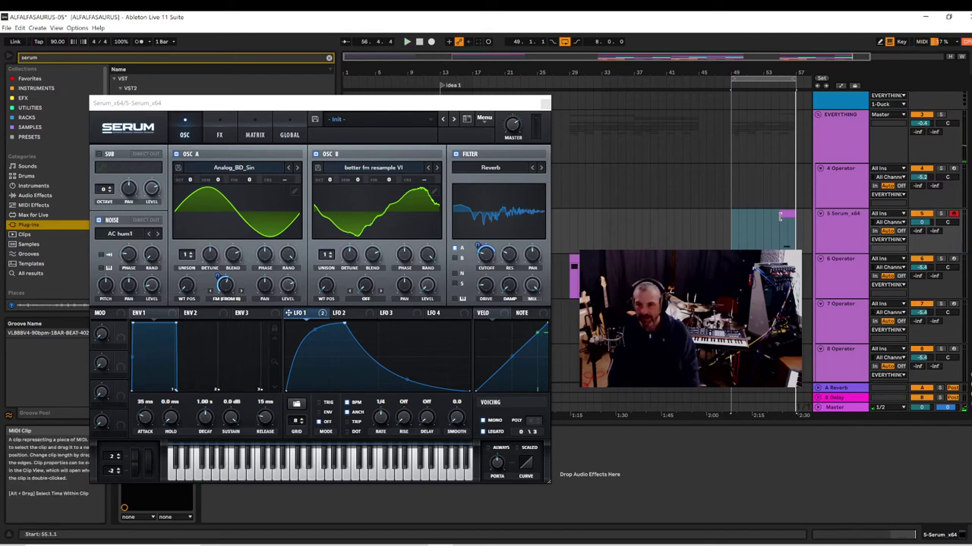
pyautogui.moveTo(780, 217); pyautogui.dragTo(732, 212)
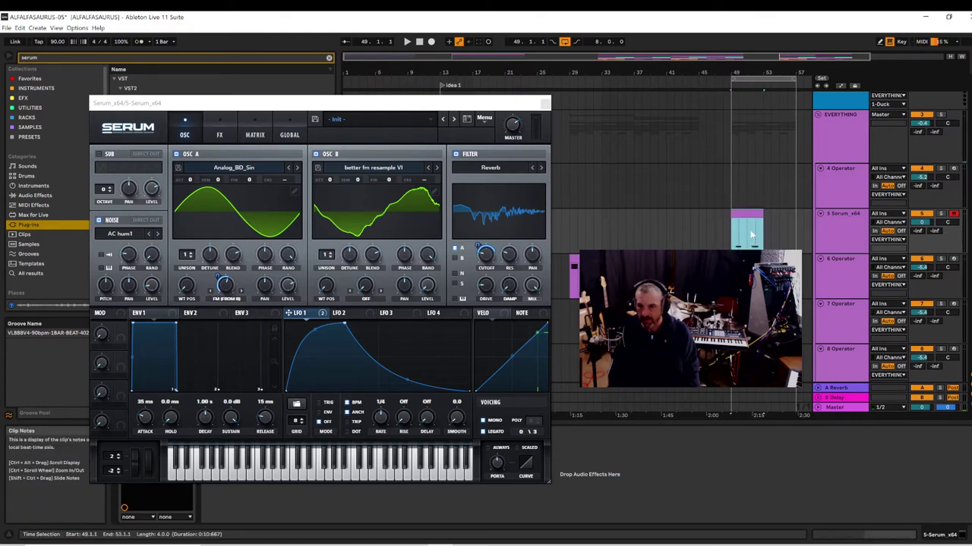
pyautogui.click(748, 213)
pyautogui.press('space')
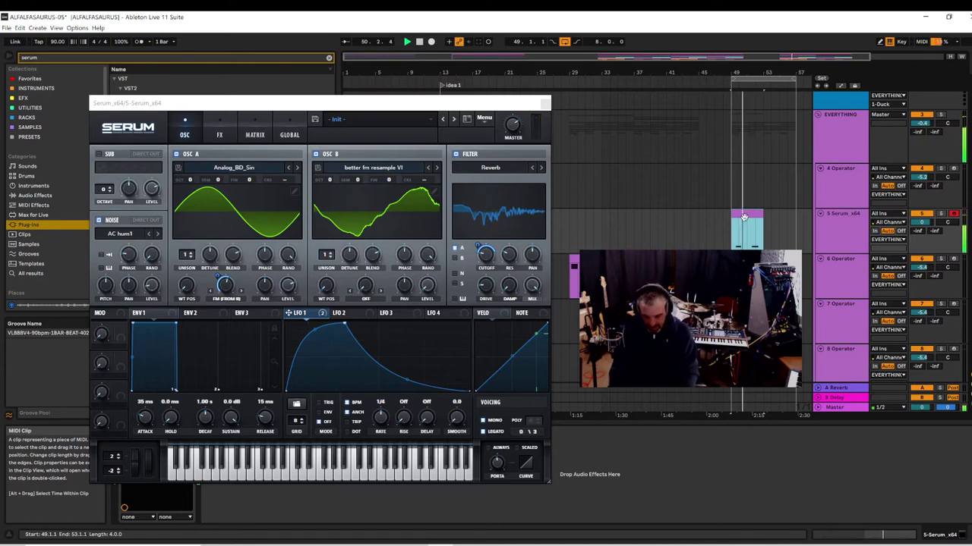
pyautogui.press('Delete')
# - Capture a new Serum take as a clip spanning bars 49 to 53 and duplicate it over bars 53 to 57
pyautogui.click(731, 235)
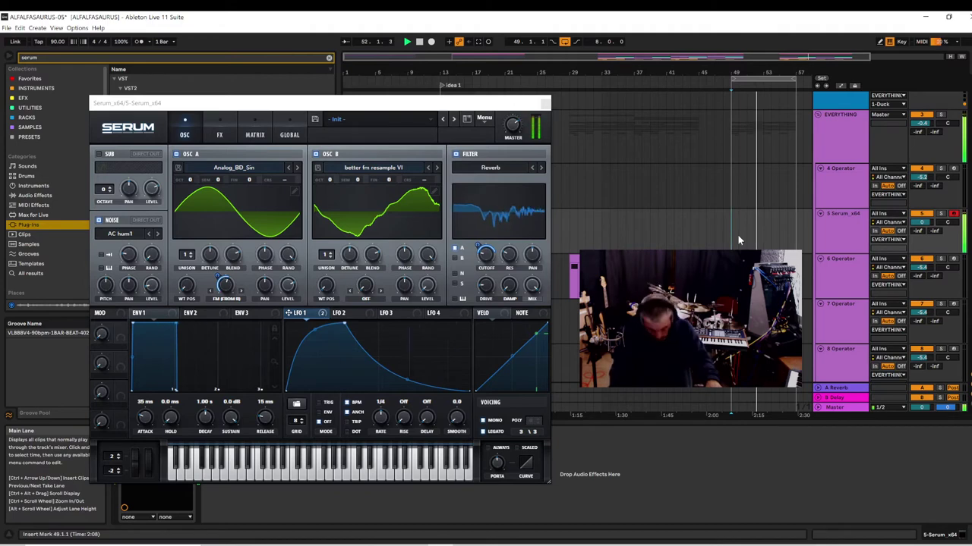
pyautogui.click(476, 44)
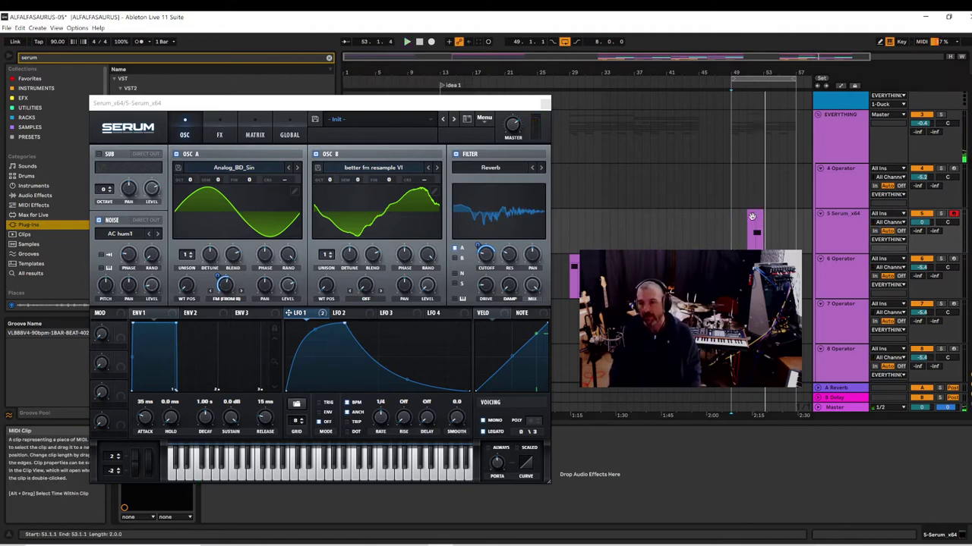
pyautogui.moveTo(748, 215); pyautogui.dragTo(719, 216)
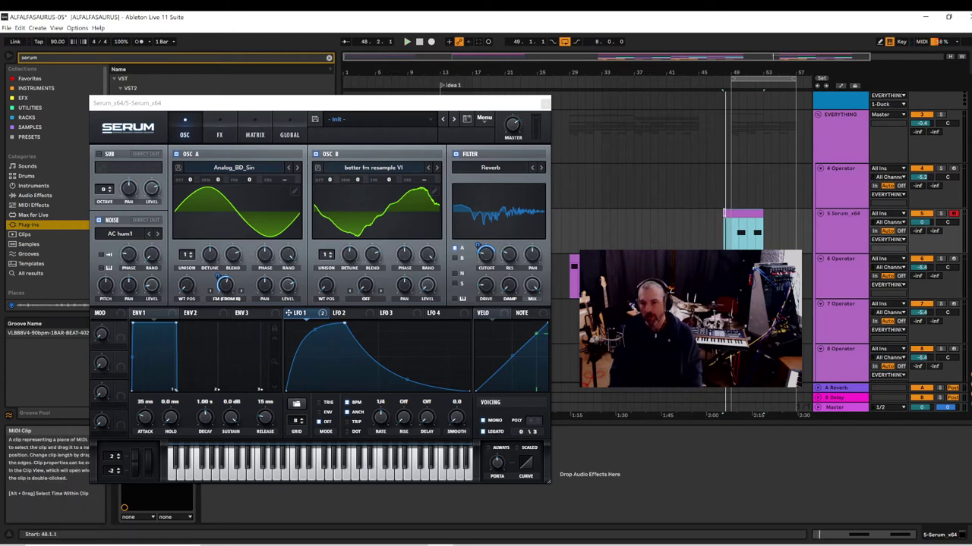
pyautogui.click(727, 224)
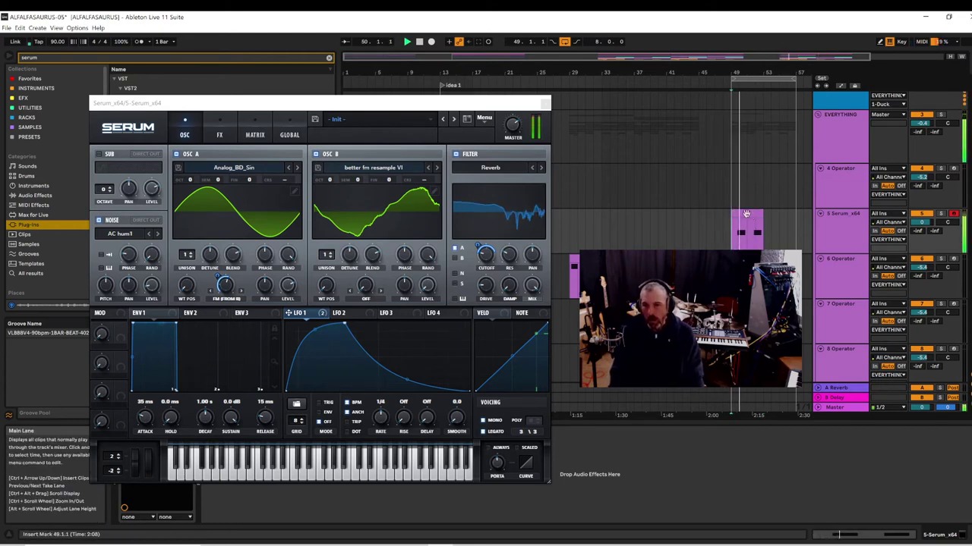
pyautogui.click(746, 214)
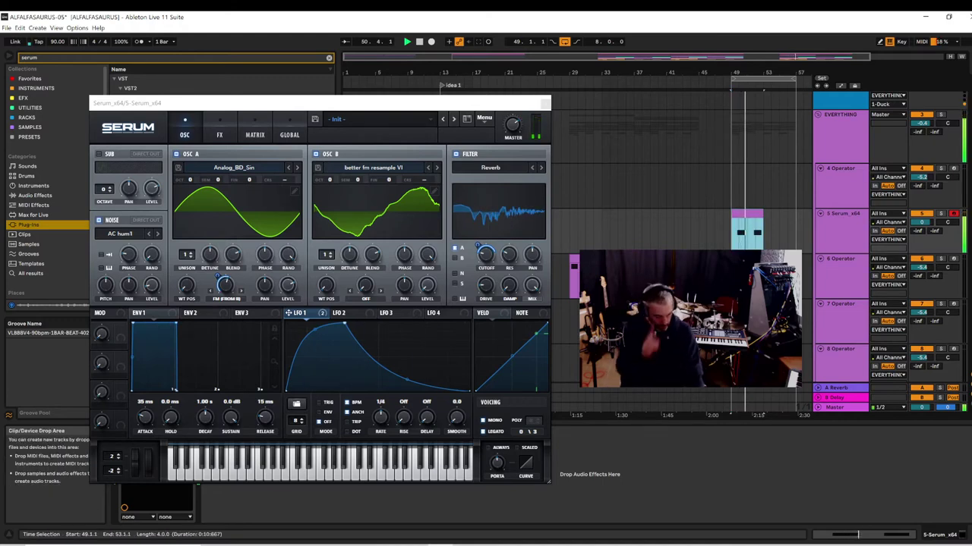
pyautogui.hotkey('ctrl', 'd')
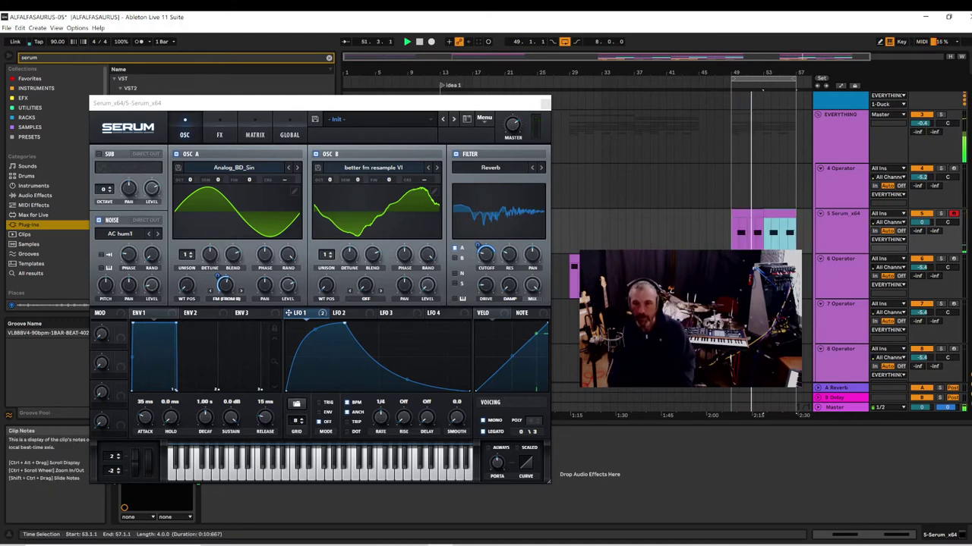
# - Save the Live Set as a new version named ALFALFASAURUS-06 and close the Serum window
pyautogui.click(7, 28)
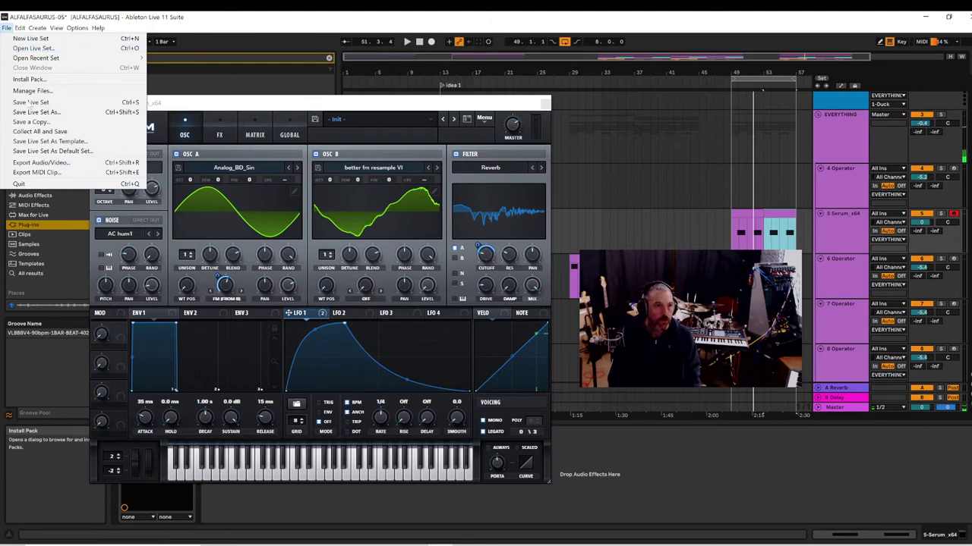
pyautogui.click(36, 112)
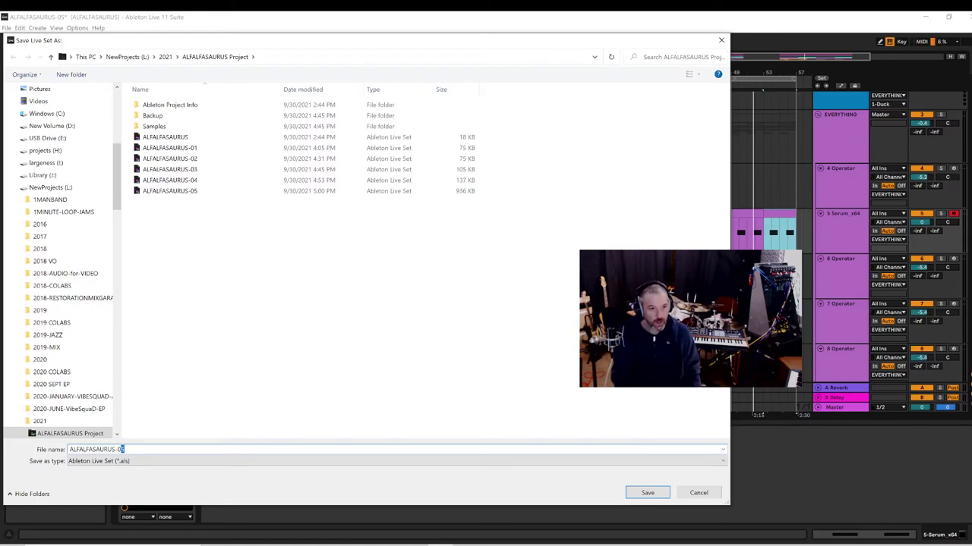
pyautogui.press('Return')
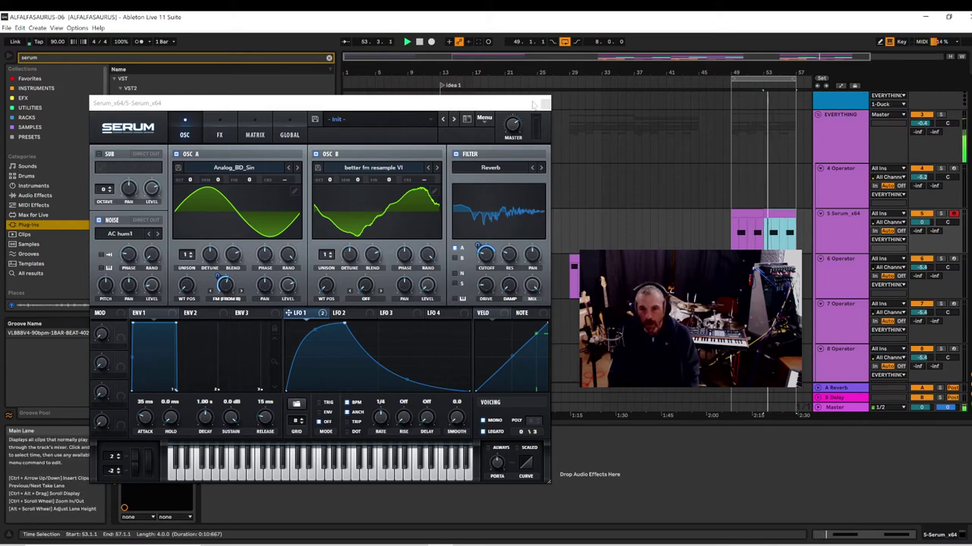
pyautogui.click(544, 103)
# - Audition the loop from bar 49 with the duplicated Serum bass clips
pyautogui.click(736, 243)
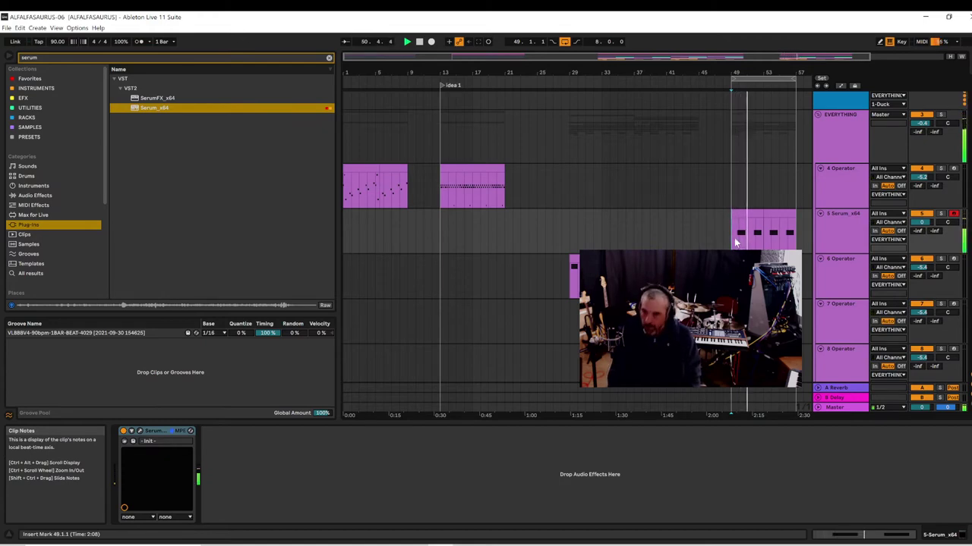
pyautogui.press('space')
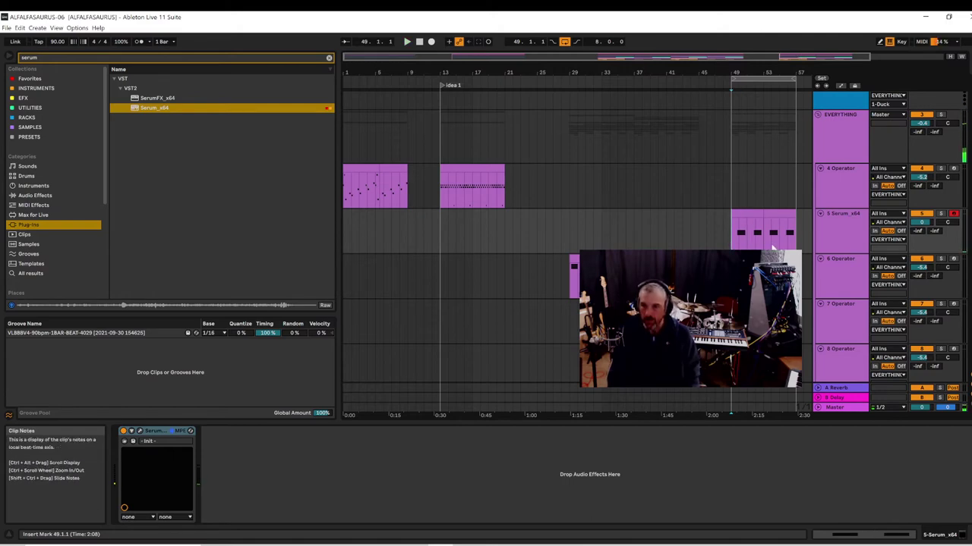
pyautogui.press('space')
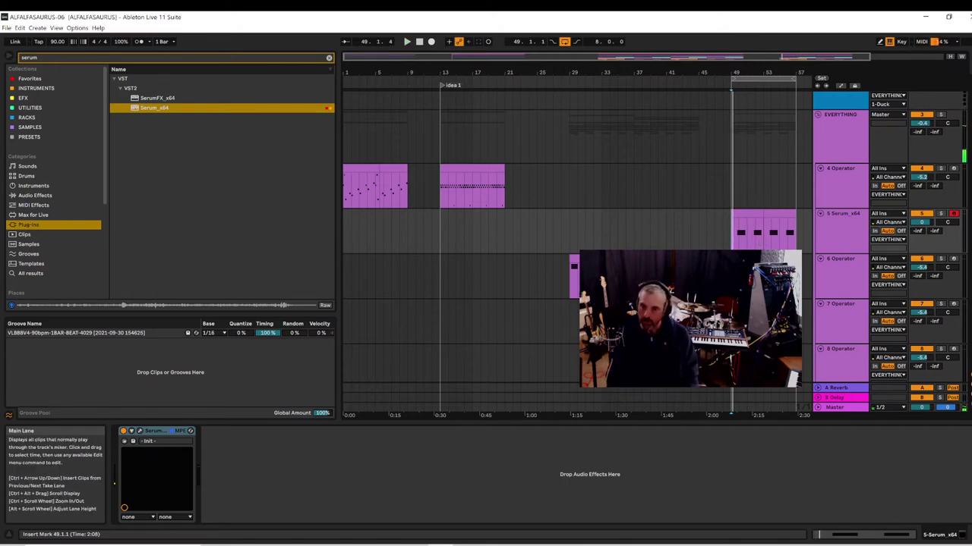
# - Trim the start of the first Heavy Bent Tube clip in bar 49 to the second beat and replay the loop
pyautogui.scroll(-5, 754, 245)
pyautogui.scroll(-3, 754, 244)
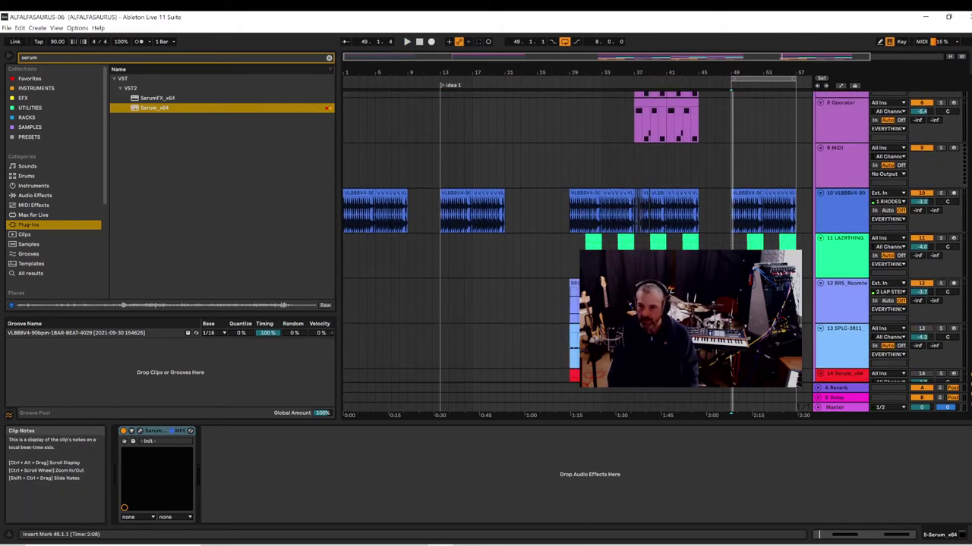
pyautogui.scroll(-2, 753, 151)
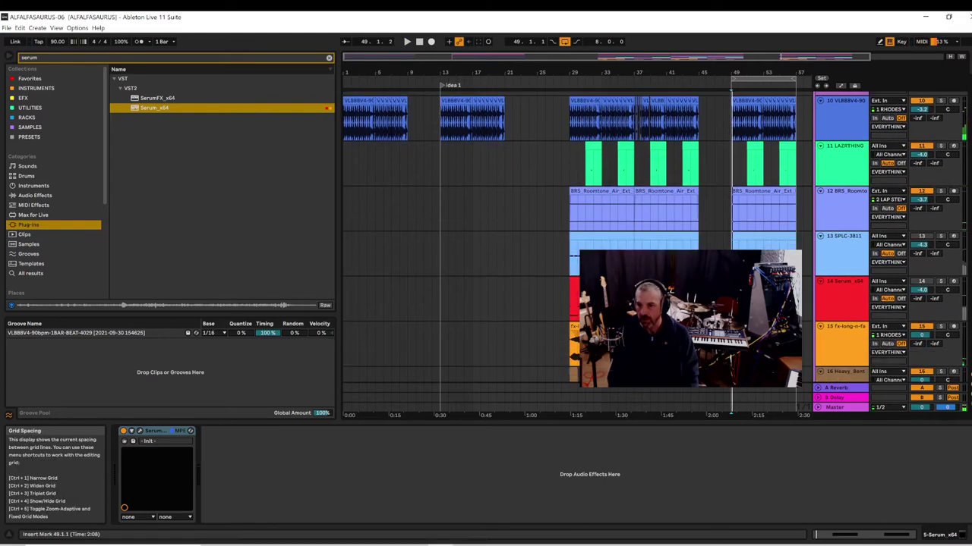
pyautogui.moveTo(742, 68); pyautogui.dragTo(466, 91)
pyautogui.scroll(-2, 492, 287)
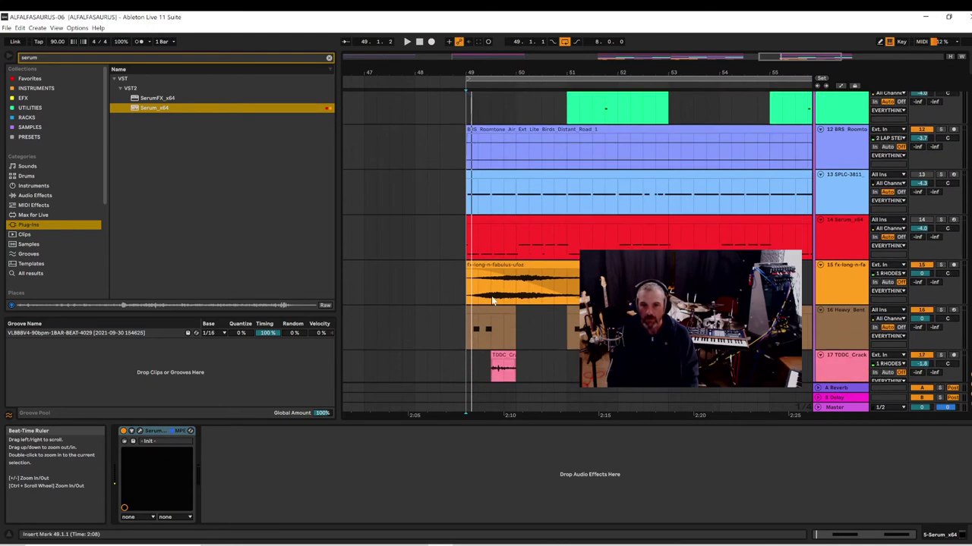
pyautogui.press('space')
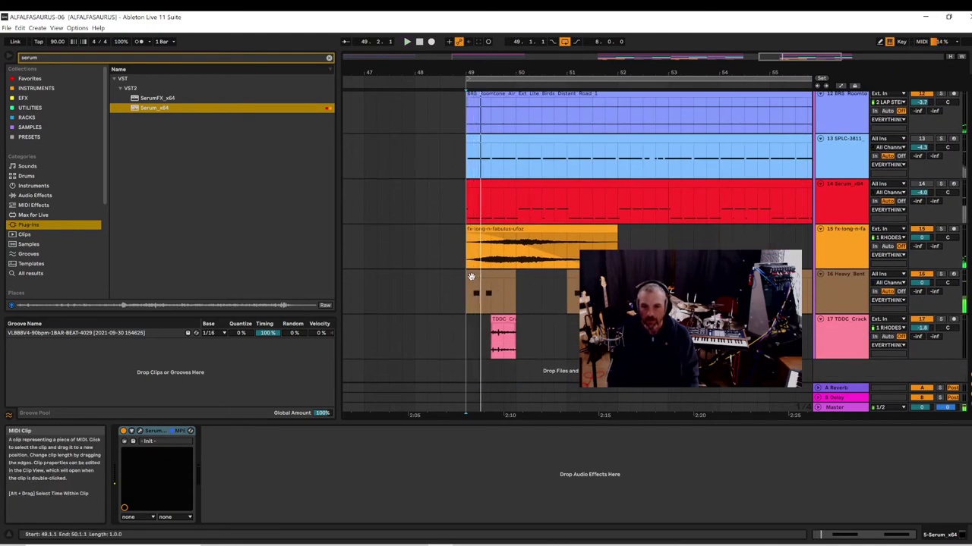
pyautogui.moveTo(470, 277); pyautogui.dragTo(479, 277)
pyautogui.press('space')
pyautogui.press('space')
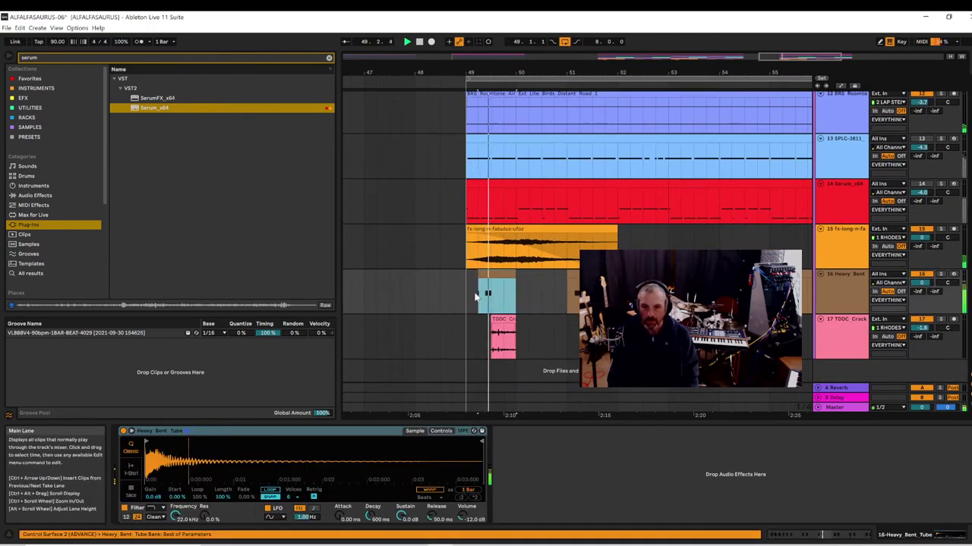
pyautogui.click(468, 304)
pyautogui.press('space')
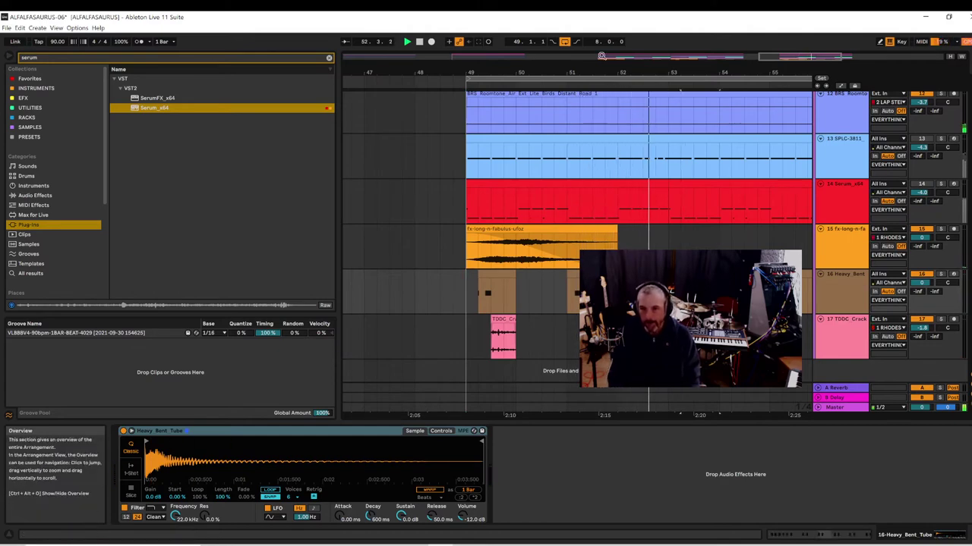
# - Stop the loop and replay it from the start of bar 49
pyautogui.moveTo(596, 71); pyautogui.dragTo(477, 70)
pyautogui.press('space')
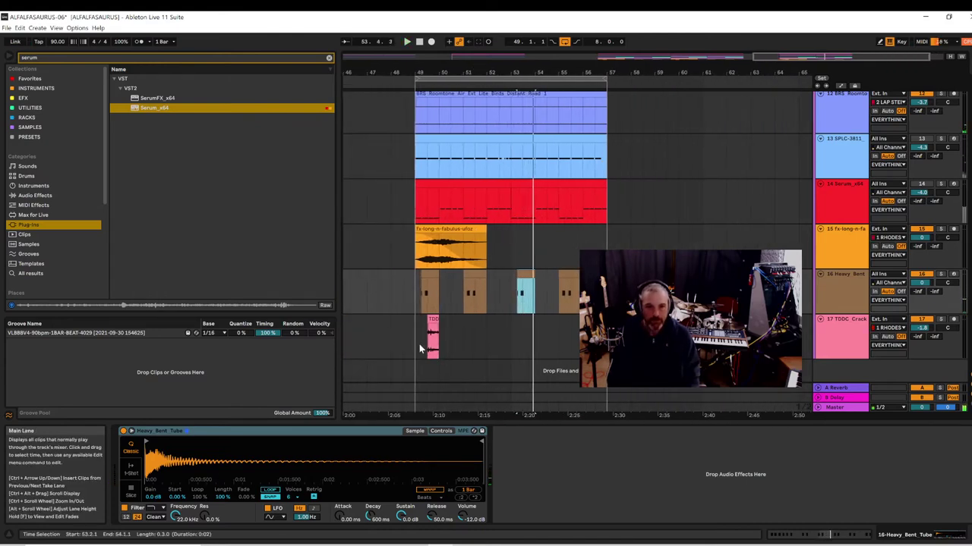
pyautogui.click(417, 348)
pyautogui.press('space')
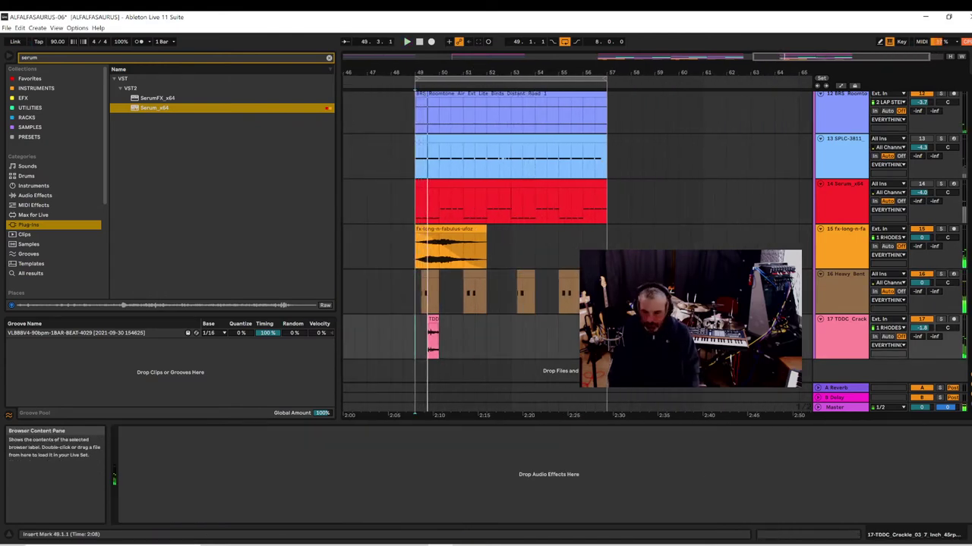
# - Preview the serum one-shots and loops across all browser results, from the 90bpm weird loops to the first SERUM-SFX-BASS samples
pyautogui.click(46, 273)
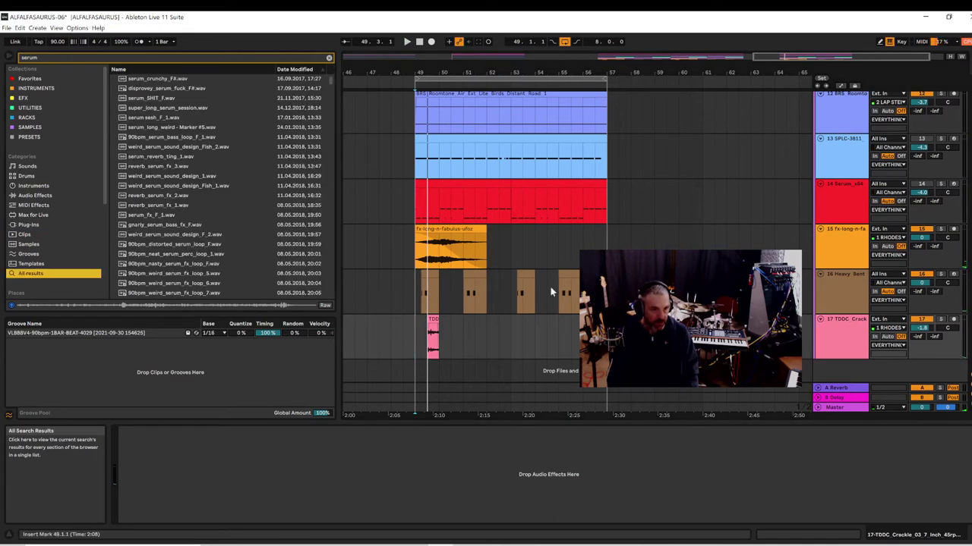
pyautogui.click(149, 274)
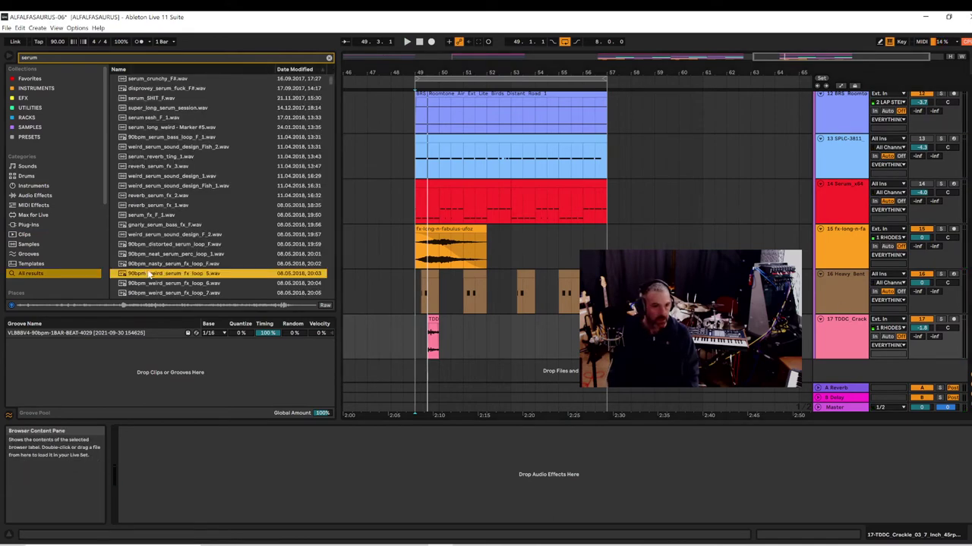
pyautogui.scroll(-2, 128, 275)
pyautogui.click(168, 263)
pyautogui.scroll(-1, 168, 273)
pyautogui.click(168, 274)
pyautogui.scroll(-1, 168, 275)
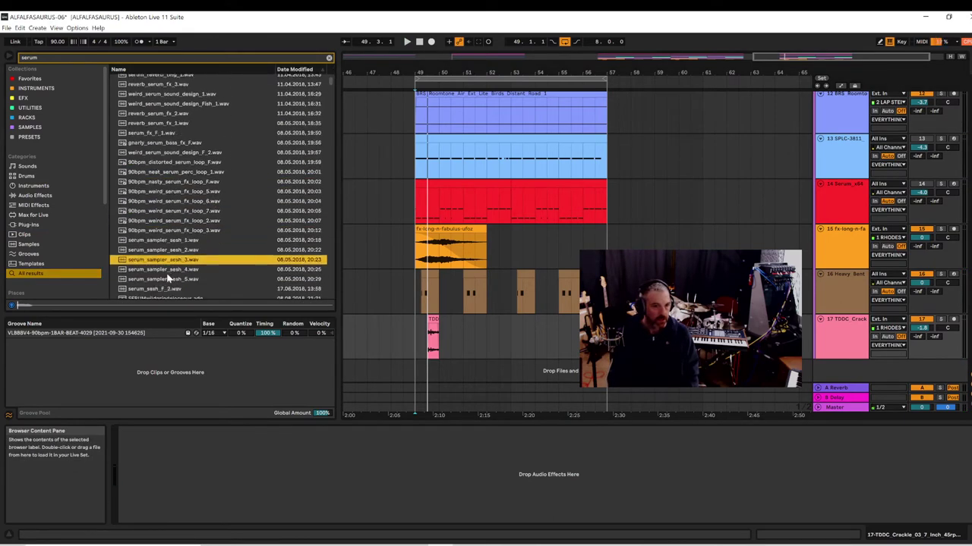
pyautogui.click(159, 277)
pyautogui.scroll(-1, 158, 265)
pyautogui.click(155, 221)
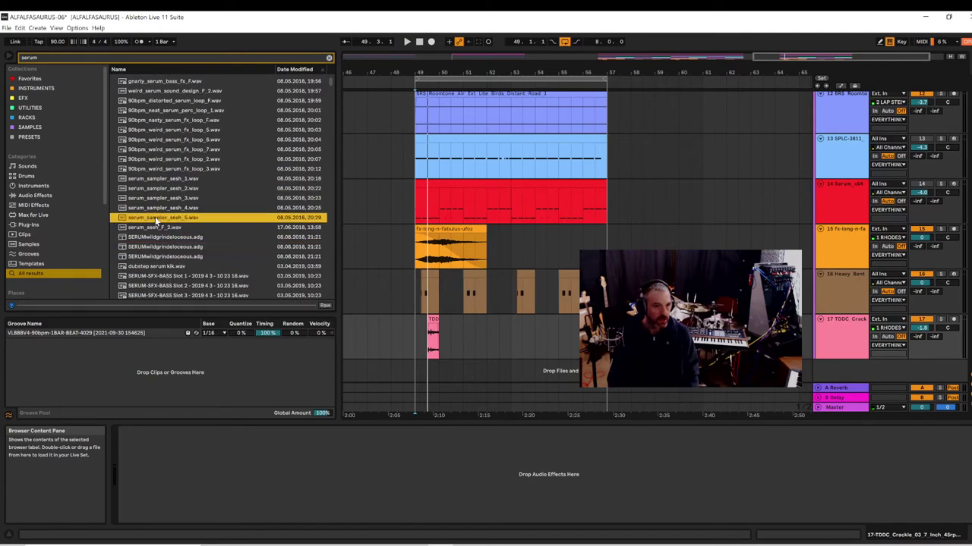
pyautogui.scroll(-1, 152, 234)
pyautogui.click(151, 238)
pyautogui.scroll(-3, 152, 242)
pyautogui.click(151, 243)
pyautogui.scroll(-1, 152, 243)
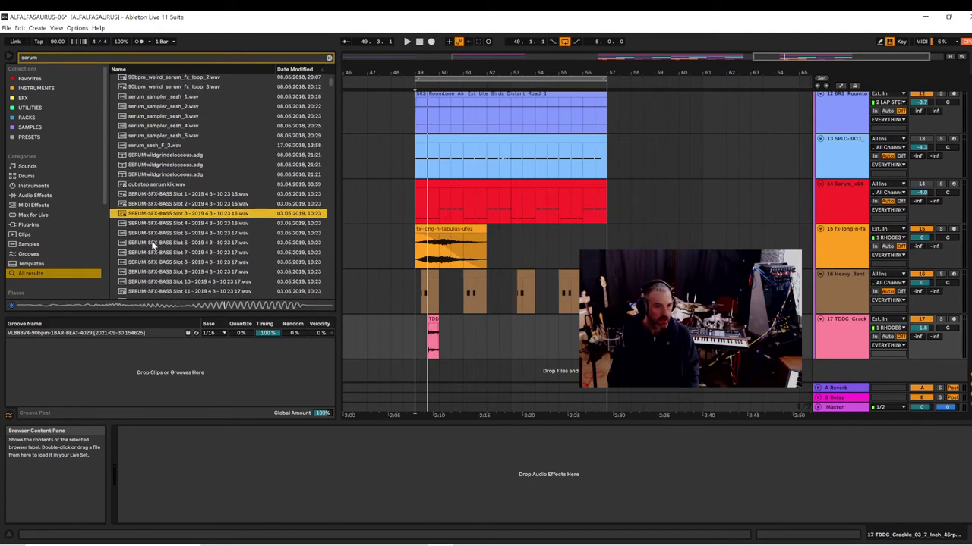
# - Preview the SERUM-SFX-BASS samples up to Slot 17 and pick out Slot 16
pyautogui.click(151, 244)
pyautogui.scroll(-2, 151, 244)
pyautogui.click(153, 242)
pyautogui.click(151, 270)
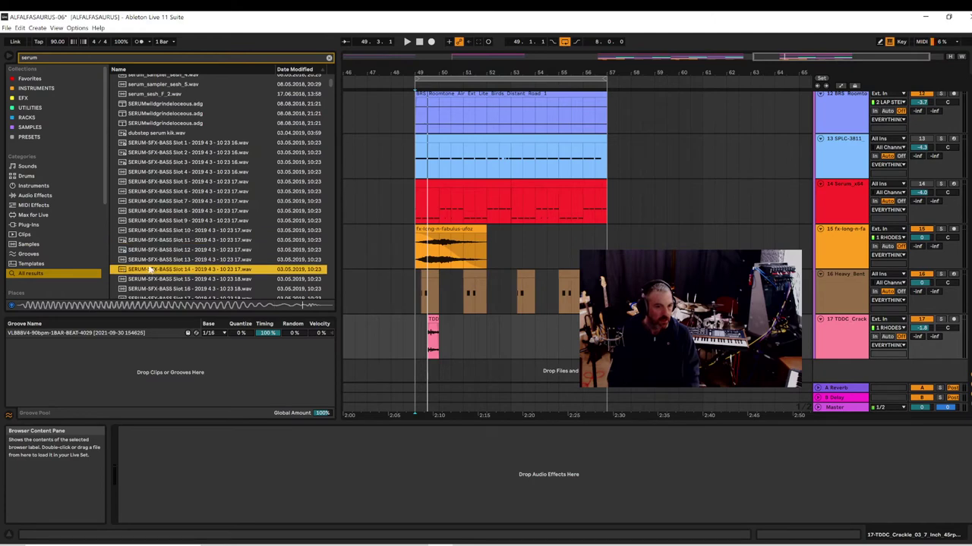
pyautogui.click(145, 260)
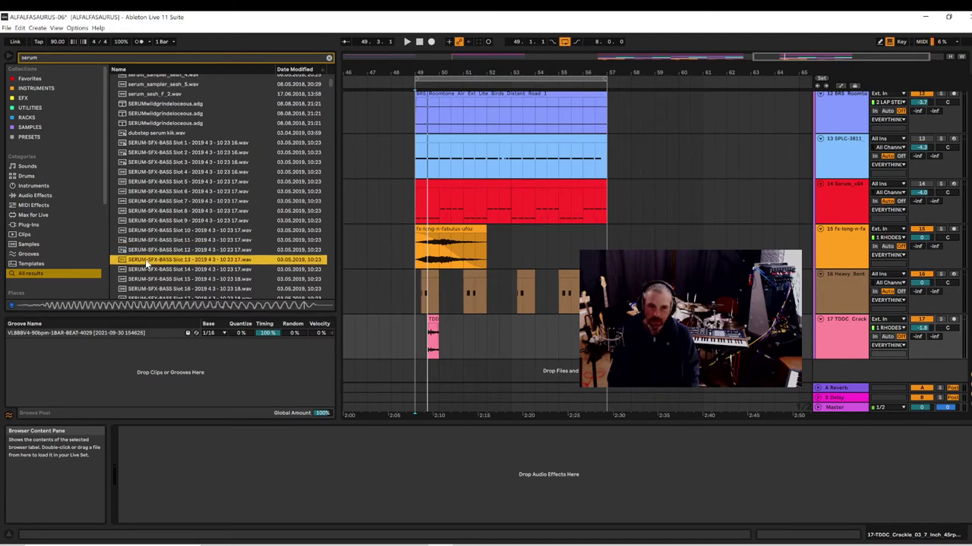
pyautogui.click(146, 271)
pyautogui.click(149, 280)
pyautogui.scroll(-3, 150, 281)
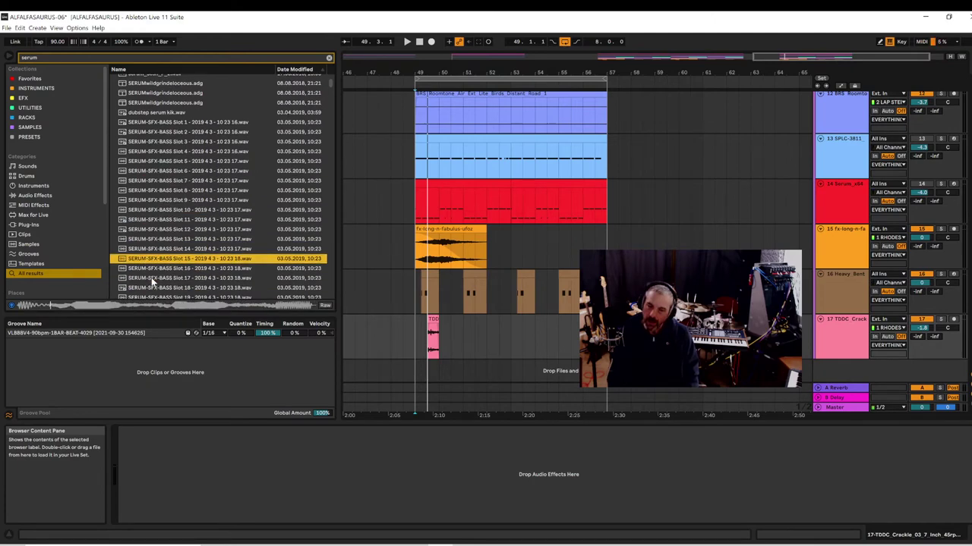
pyautogui.click(154, 251)
pyautogui.click(156, 260)
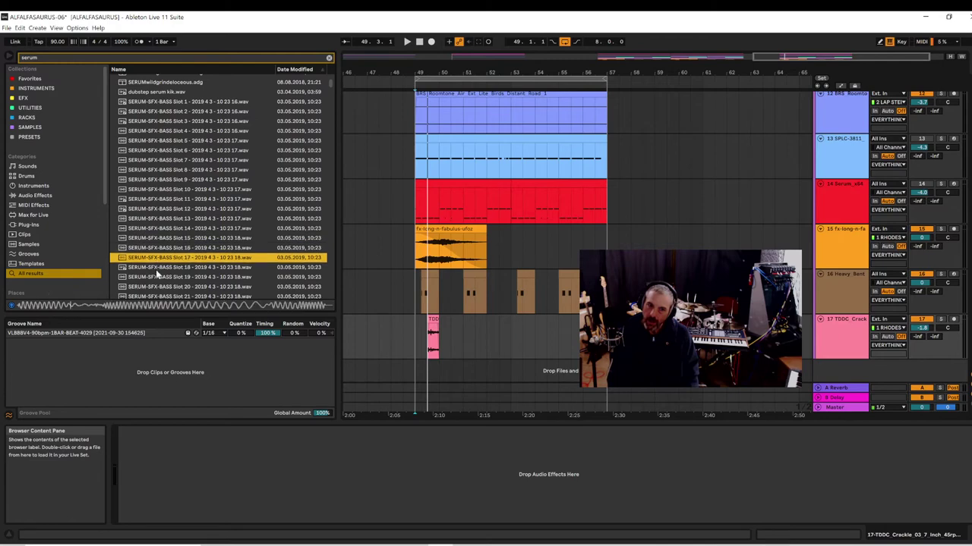
pyautogui.click(155, 248)
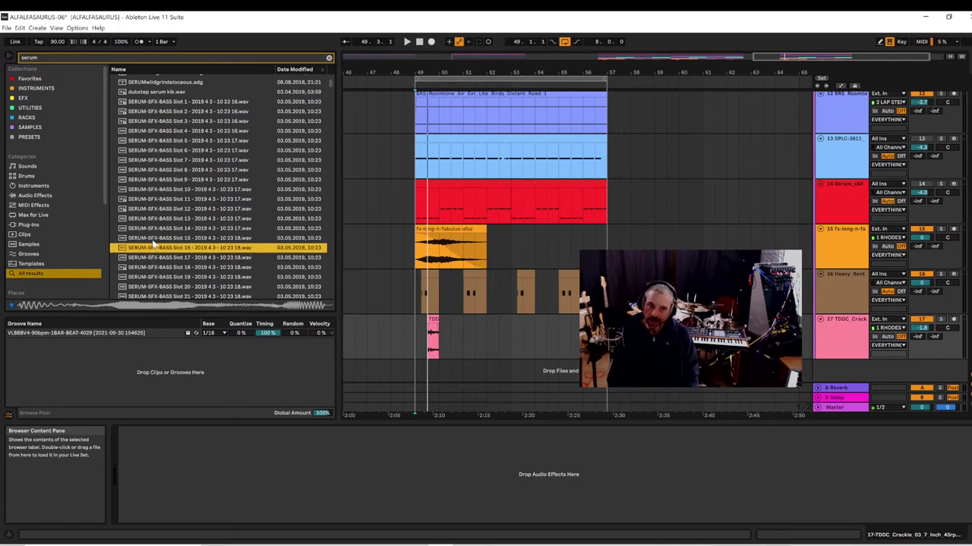
# - Add a MIDI track with the SERUM-SFX-BASS Slot 16 sample loaded as an instrument, and move the sample's start point past its opening section
pyautogui.rightClick(832, 371)
pyautogui.click(840, 379)
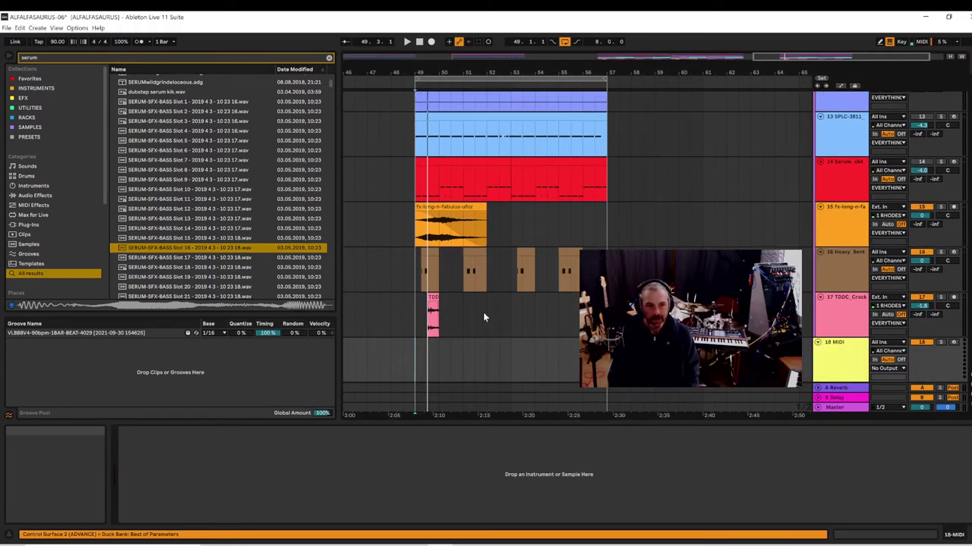
pyautogui.moveTo(181, 251); pyautogui.dragTo(492, 499)
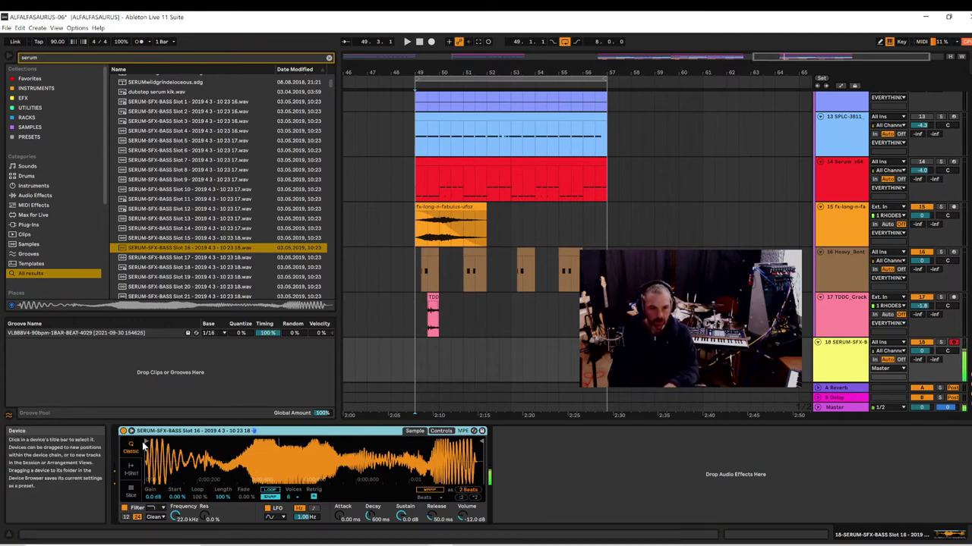
pyautogui.moveTo(144, 444); pyautogui.dragTo(216, 446)
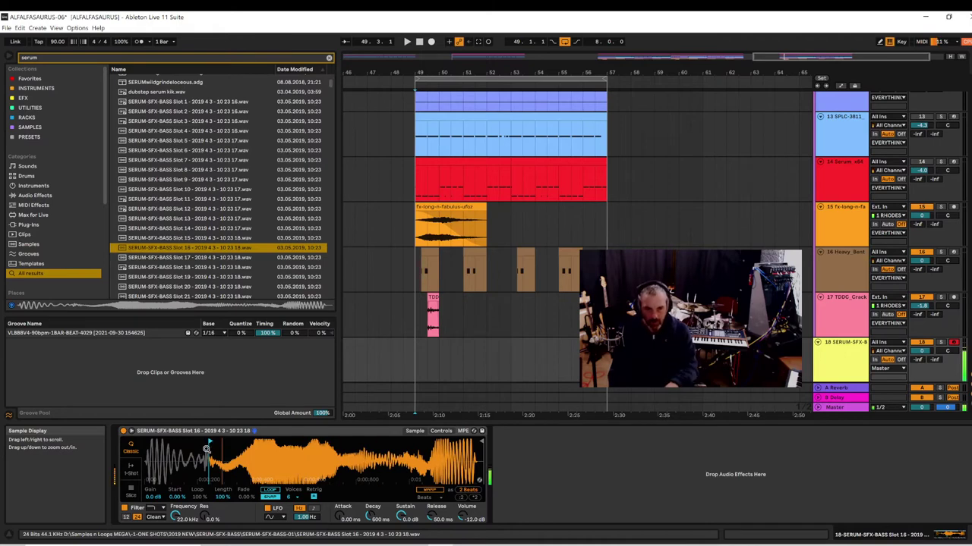
# - Play along to the loop, capture the take as a clip on the SERUM-SFX-BASS track, and extend its start back to bar 52
pyautogui.press('space')
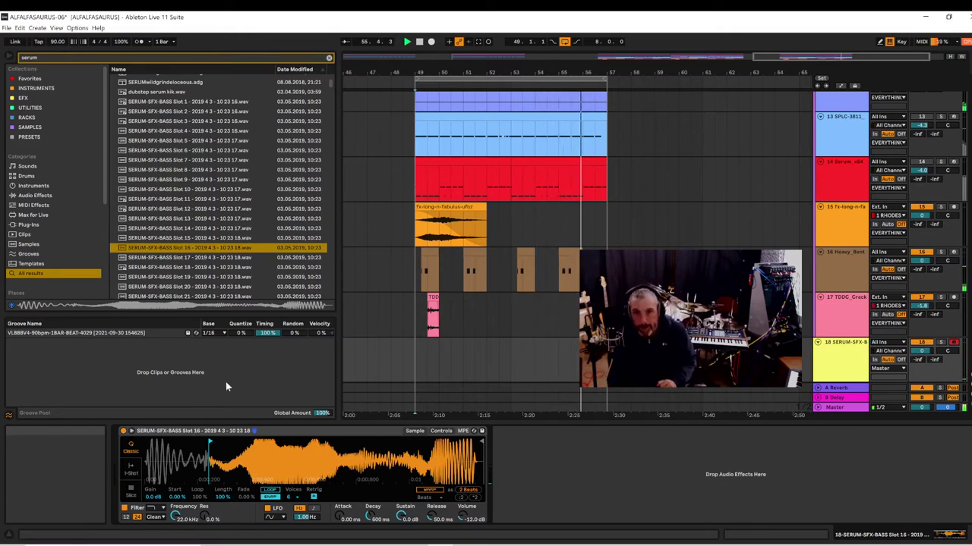
pyautogui.click(476, 42)
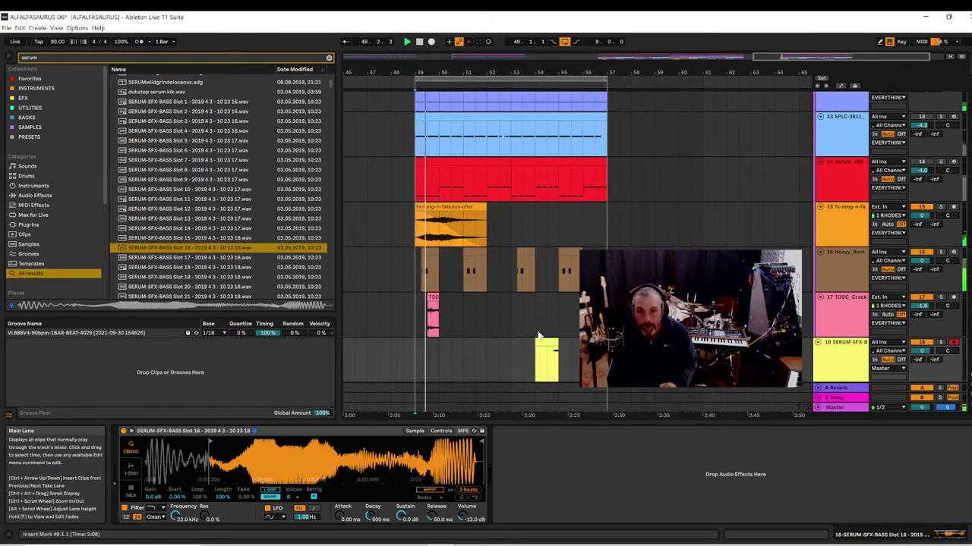
pyautogui.moveTo(534, 346); pyautogui.dragTo(486, 353)
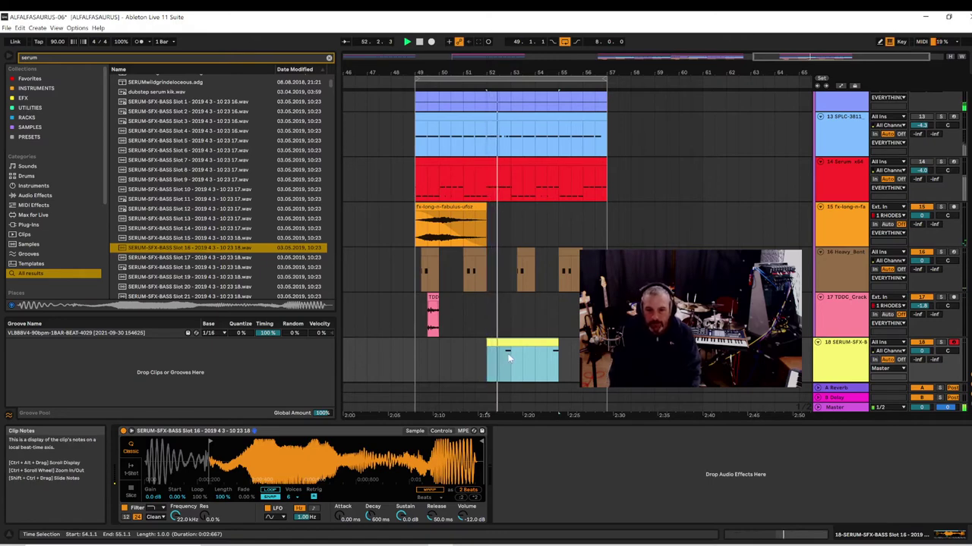
# - Copy the SERUM-SFX-BASS clip to bars 49 to 52, shift the copy to 49.3.1, and restart playback
pyautogui.moveTo(518, 345); pyautogui.dragTo(448, 350)
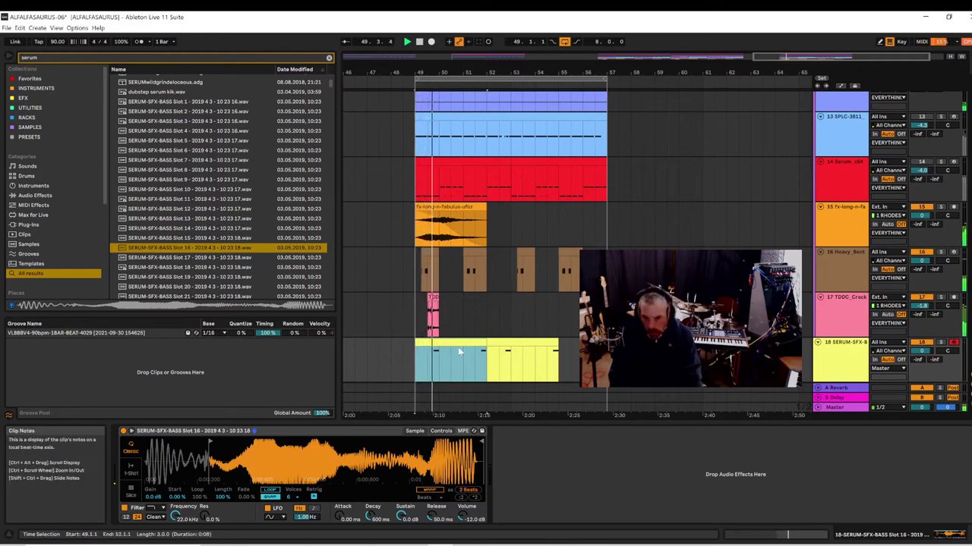
pyautogui.click(459, 349)
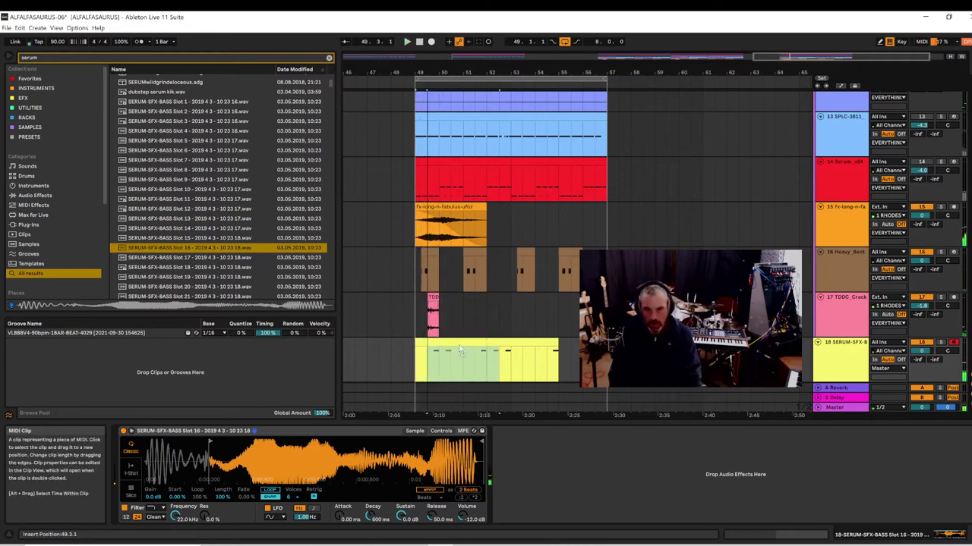
pyautogui.press('space')
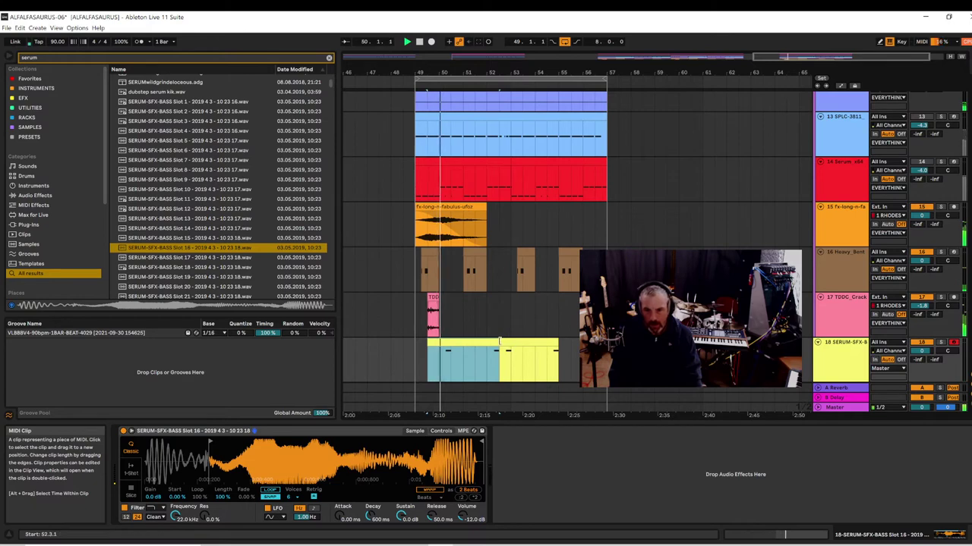
# - Trim the two SERUM-SFX-BASS clips to start at 50.3.1 and 52.3.1, and replay from bar 49
pyautogui.moveTo(498, 341)
pyautogui.mouseDown()
pyautogui.moveTo(459, 345)
pyautogui.moveTo(500, 343)
pyautogui.mouseUp()
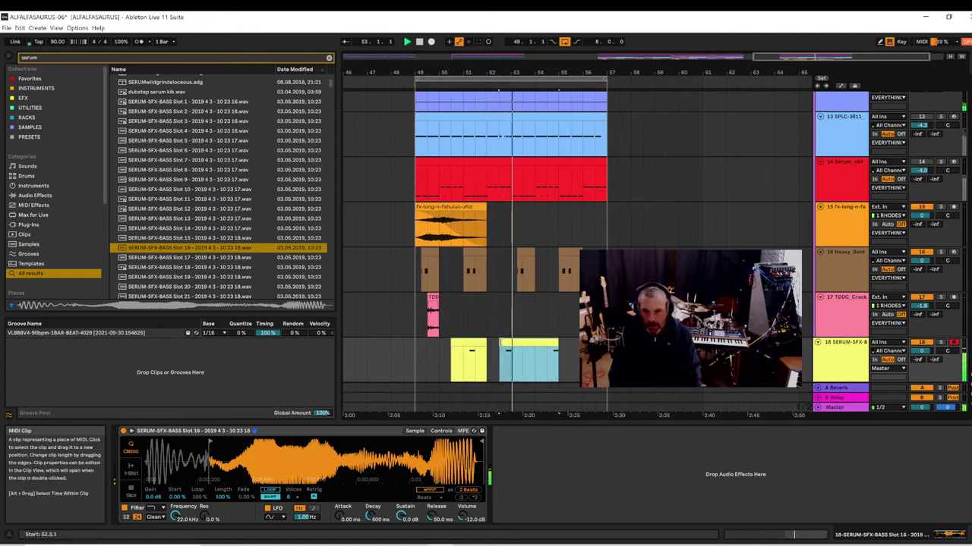
pyautogui.press('space')
pyautogui.click(422, 363)
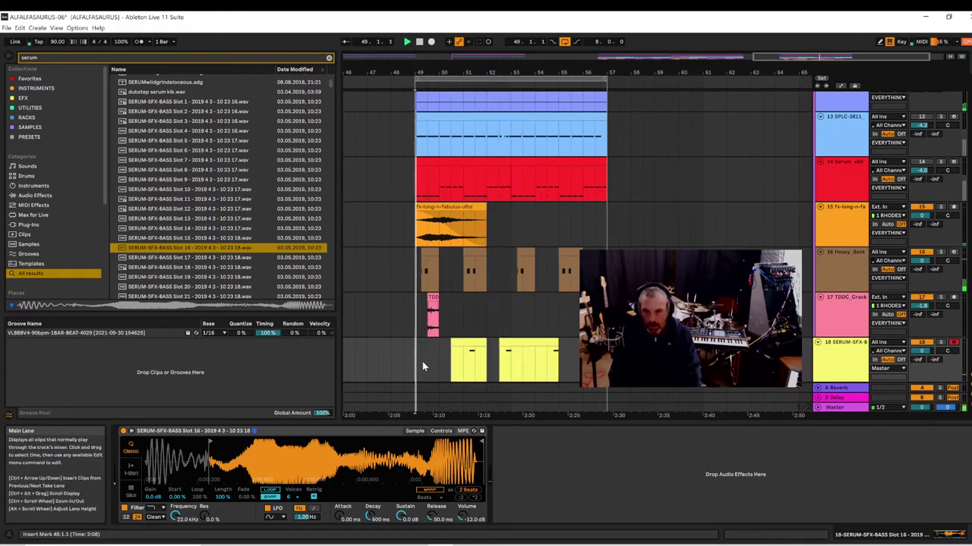
pyautogui.press('space')
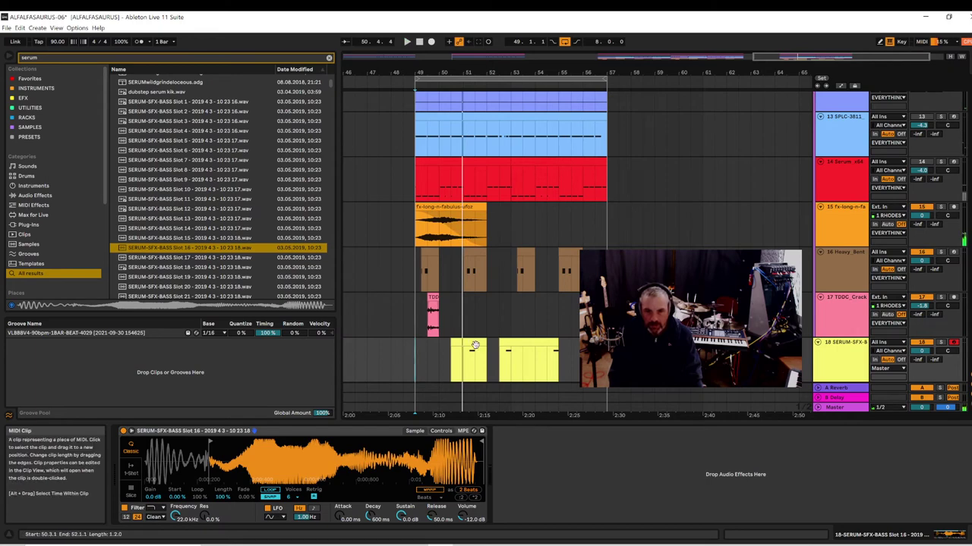
# - Move the first SERUM-SFX-BASS clip to start at bar 50 and replay from there
pyautogui.press('space')
pyautogui.moveTo(473, 351); pyautogui.dragTo(455, 368)
pyautogui.click(444, 372)
pyautogui.press('space')
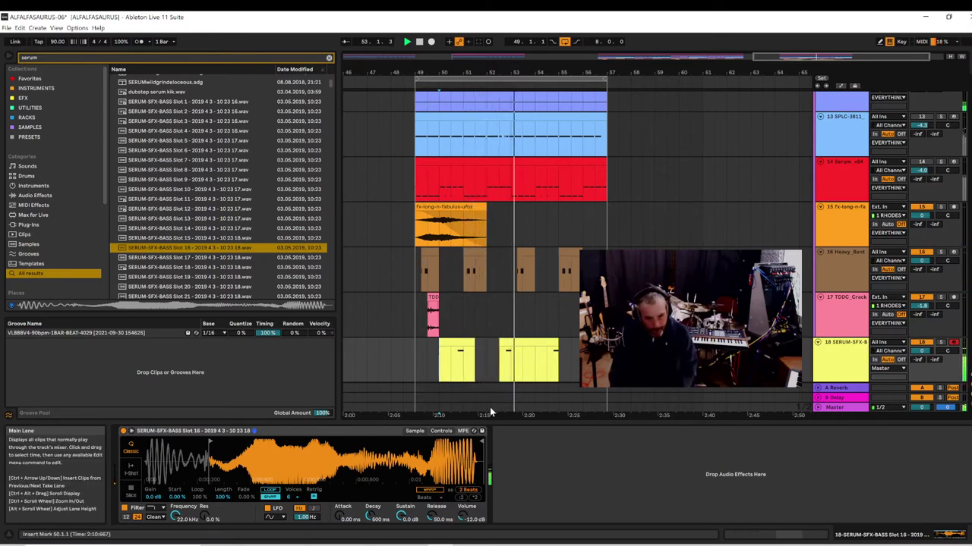
# - Shorten the second SERUM-SFX-BASS clip to end at bar 53 and duplicate bars 49 to 53 of the track over bars 53 to 57
pyautogui.click(556, 342)
pyautogui.moveTo(556, 342); pyautogui.dragTo(521, 343)
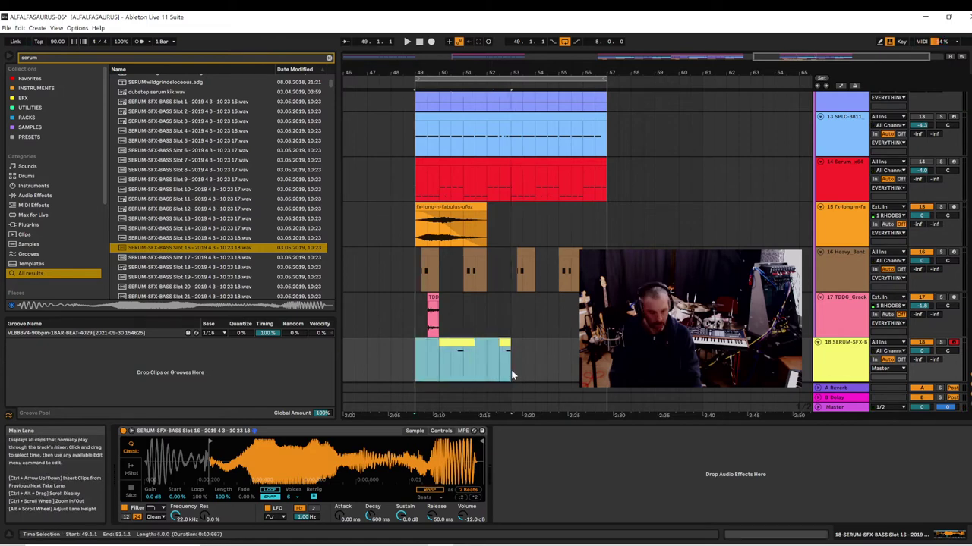
pyautogui.hotkey('ctrl', 'd')
pyautogui.press('space')
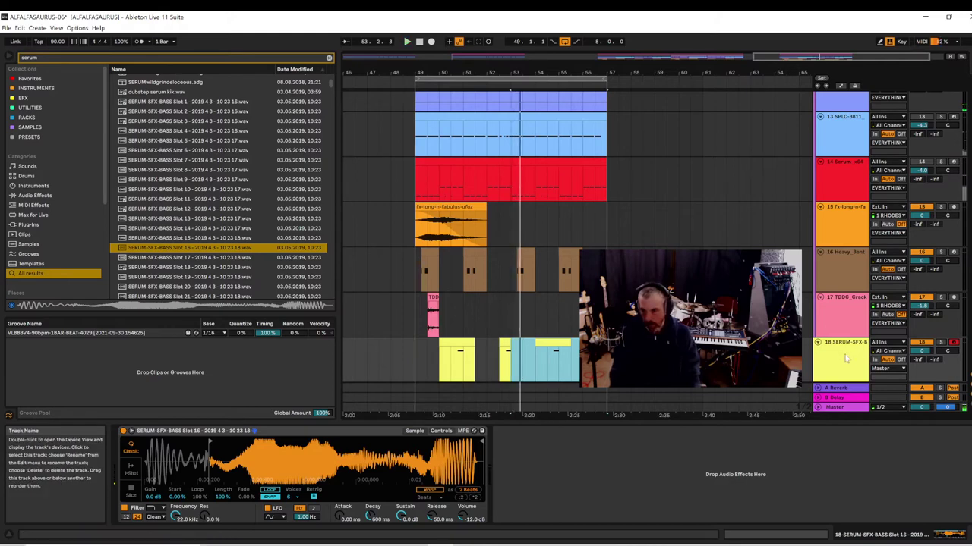
# - Audition the loop from bar 49 with the duplicated SERUM-SFX-BASS clips
pyautogui.scroll(-2, 846, 326)
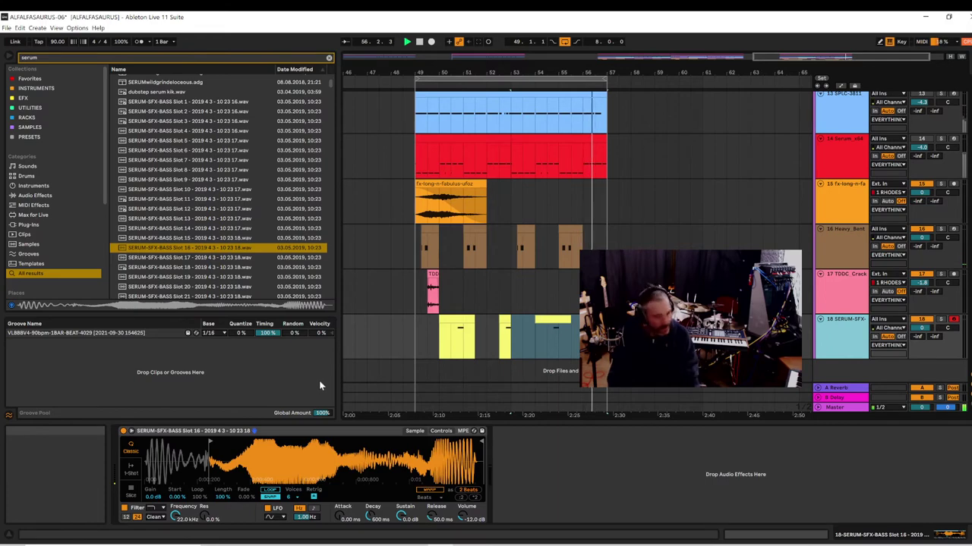
pyautogui.press('space')
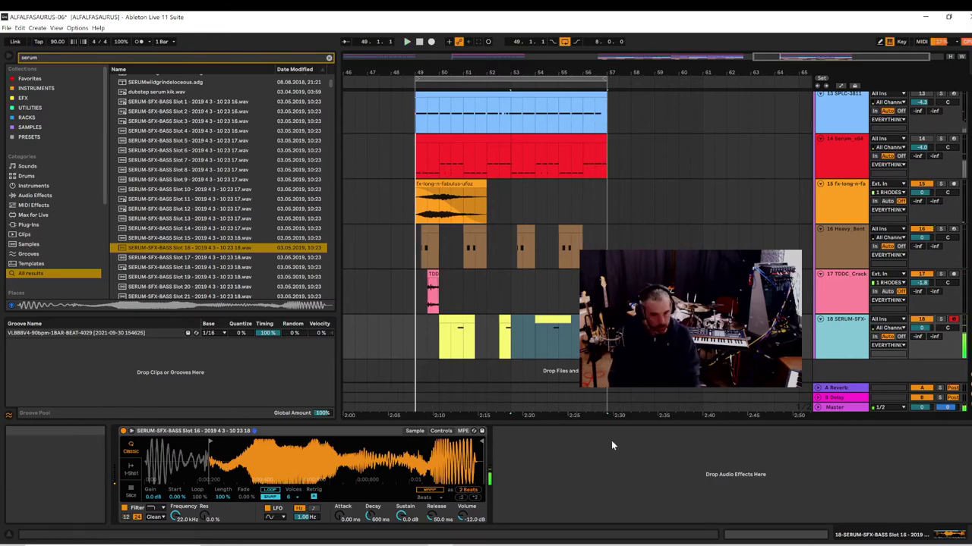
pyautogui.click(819, 319)
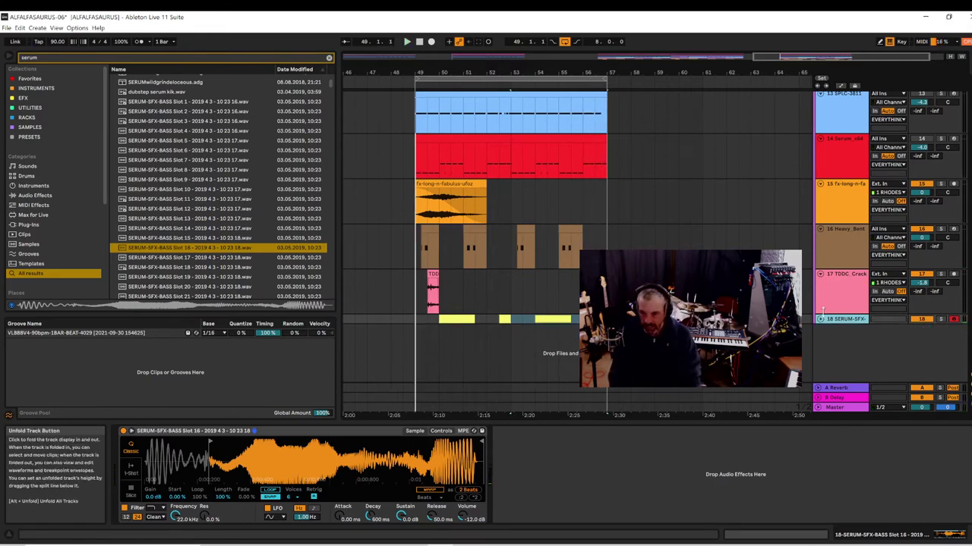
pyautogui.click(820, 319)
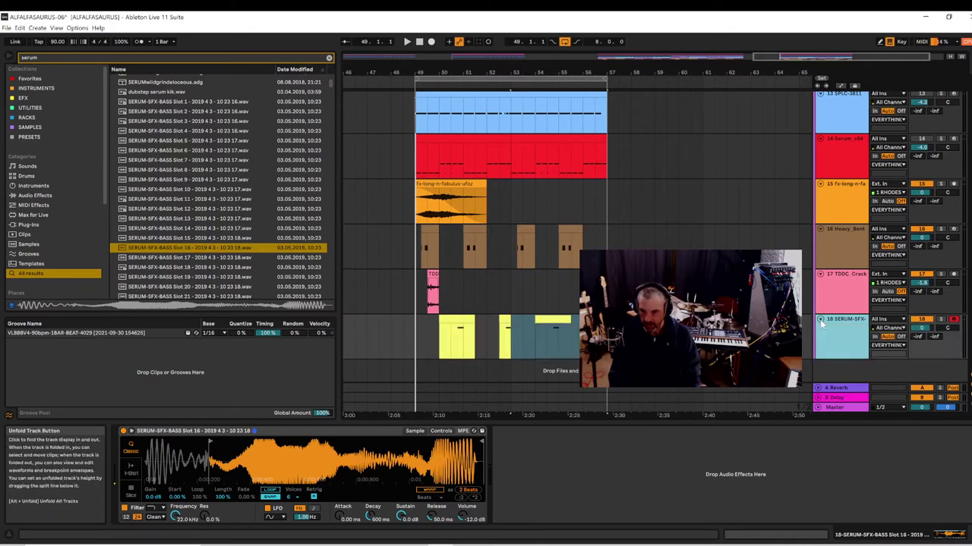
pyautogui.press('space')
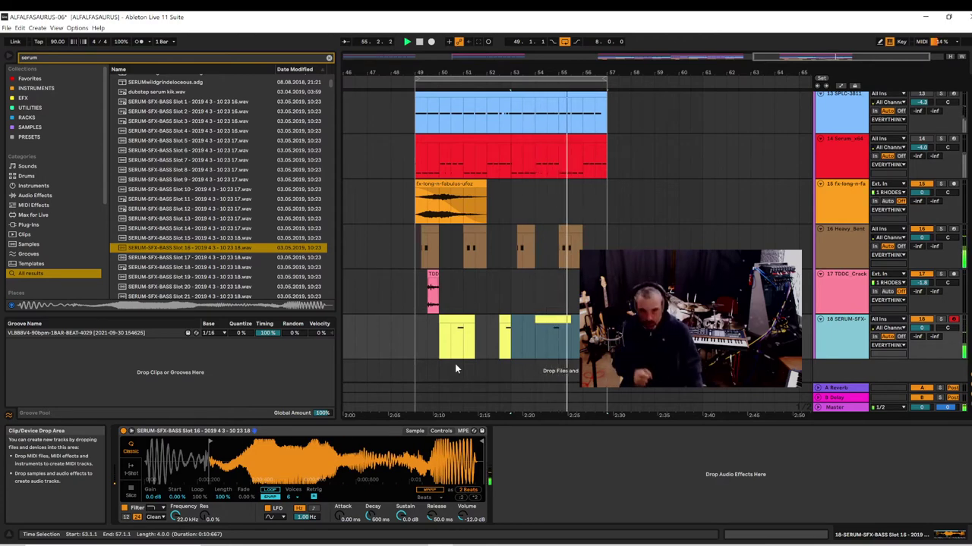
# - Audition the SERUM-SFX-BASS samples that follow Slot 16, up to around Slot 38
pyautogui.scroll(-2, 198, 231)
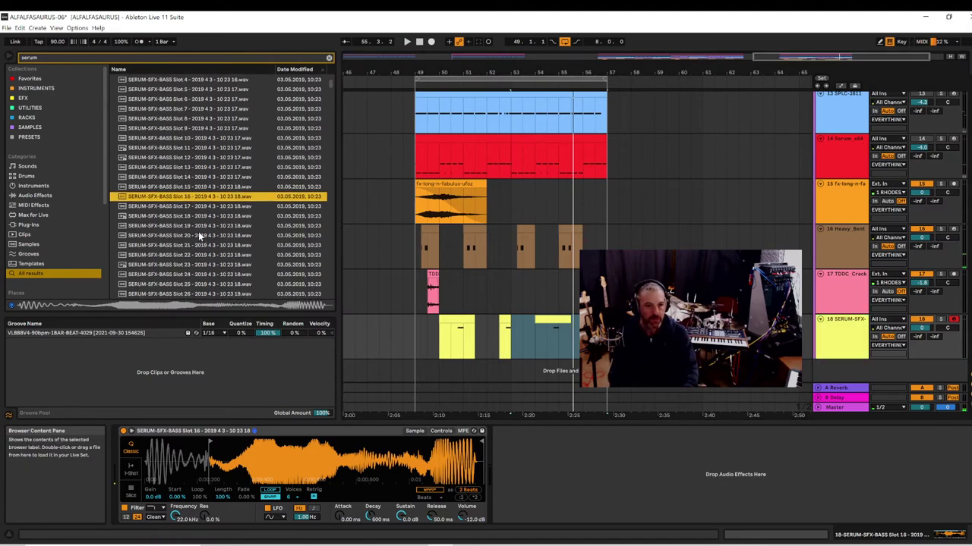
pyautogui.click(199, 245)
pyautogui.click(182, 277)
pyautogui.scroll(-2, 182, 280)
pyautogui.click(182, 280)
pyautogui.scroll(-2, 181, 277)
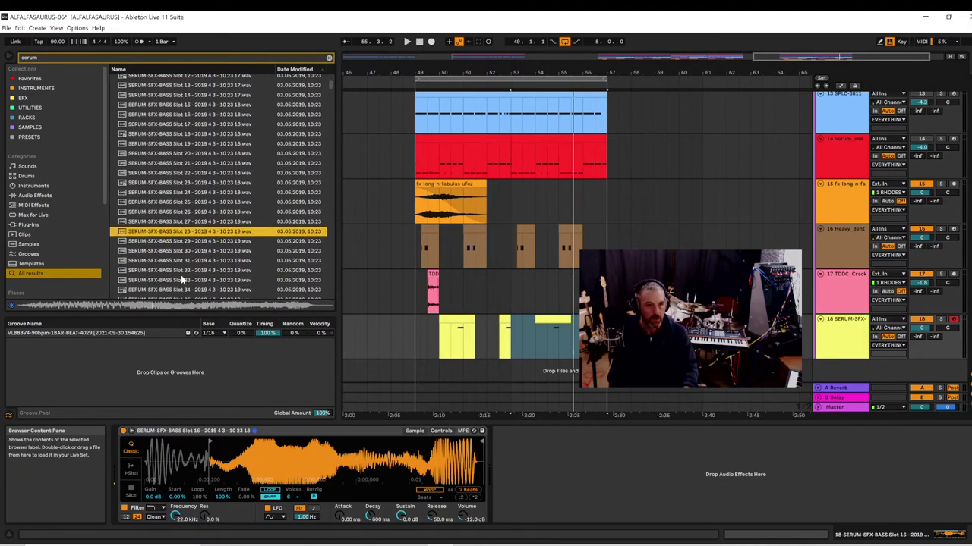
pyautogui.click(181, 274)
pyautogui.scroll(-2, 182, 275)
pyautogui.click(182, 276)
pyautogui.scroll(-2, 182, 274)
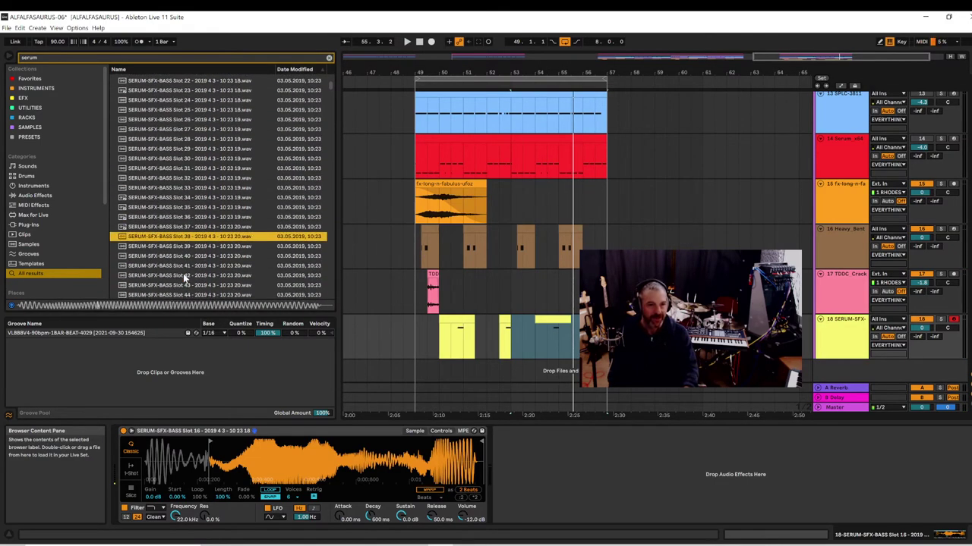
pyautogui.click(161, 230)
pyautogui.click(164, 238)
pyautogui.click(161, 246)
pyautogui.click(156, 239)
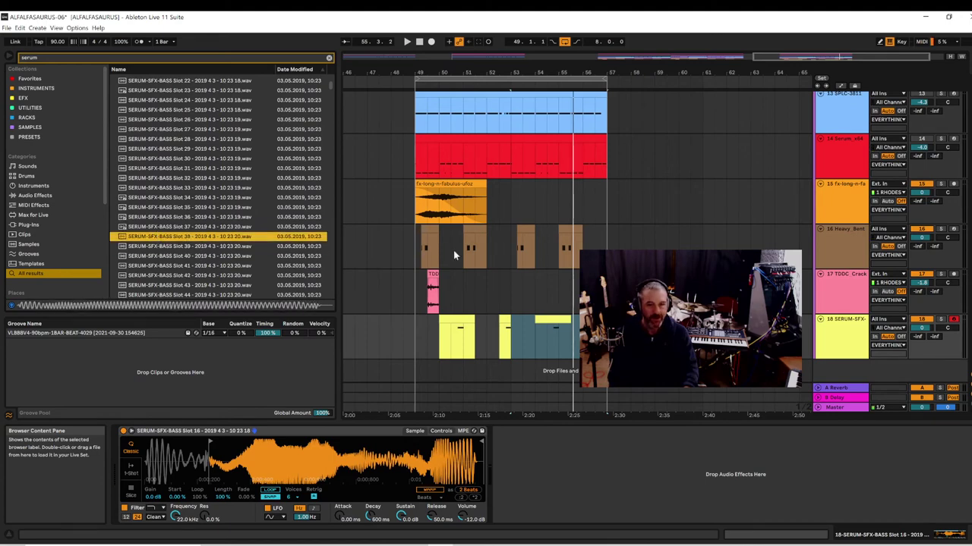
# - Try SERUM-SFX-BASS Slot 38 on a new MIDI track, and delete that track
pyautogui.rightClick(842, 379)
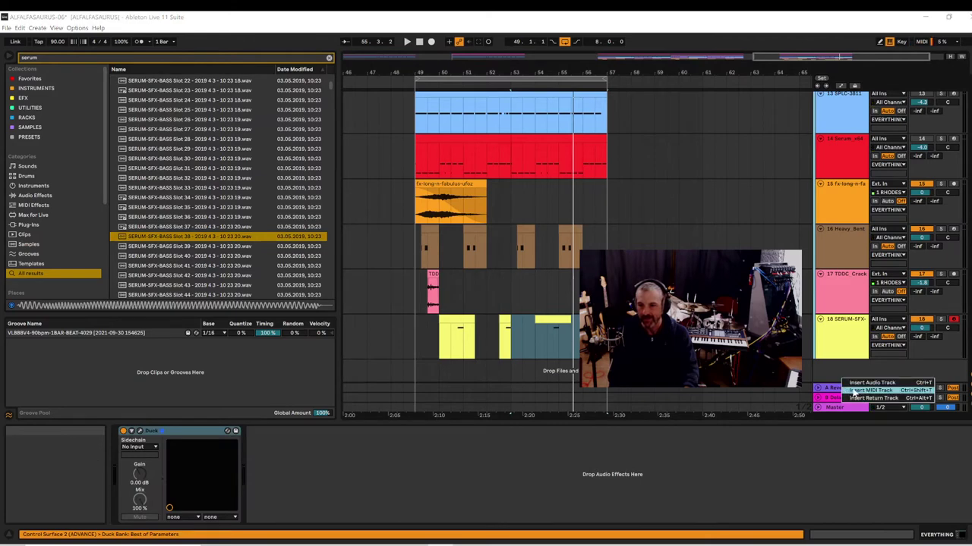
pyautogui.click(866, 390)
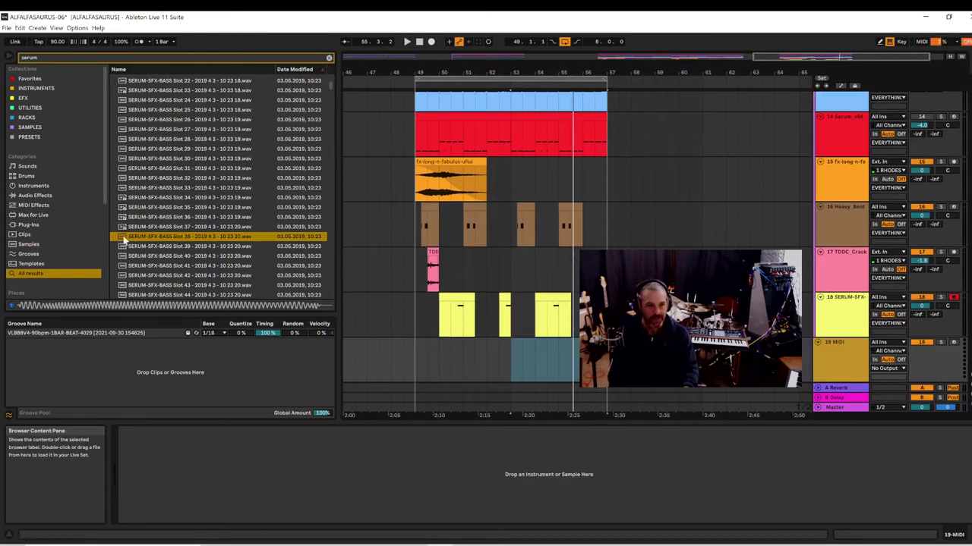
pyautogui.click(123, 240)
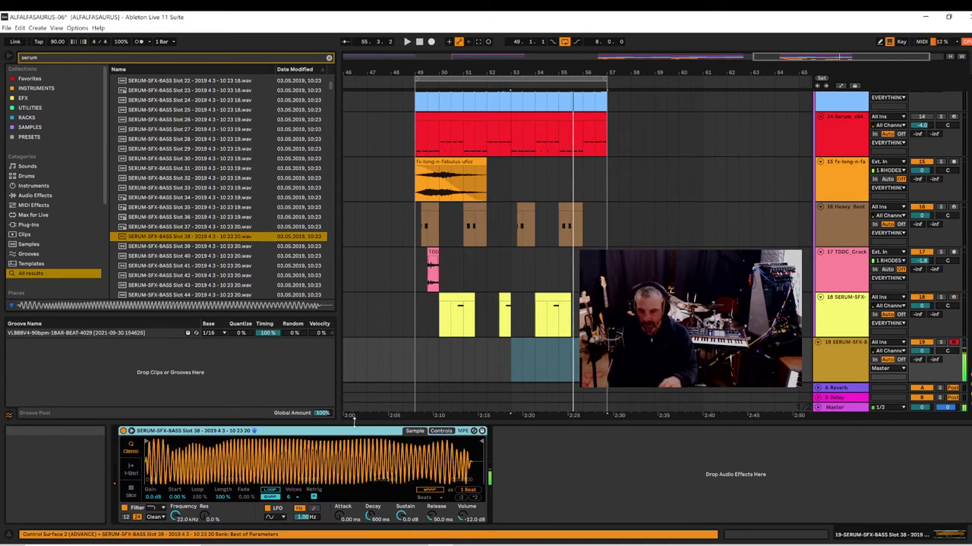
pyautogui.click(837, 364)
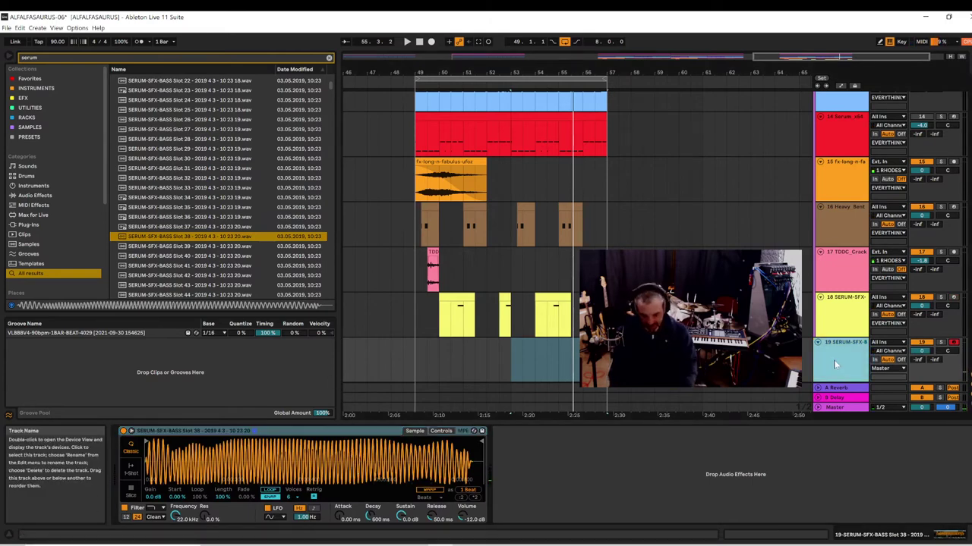
pyautogui.press('Delete')
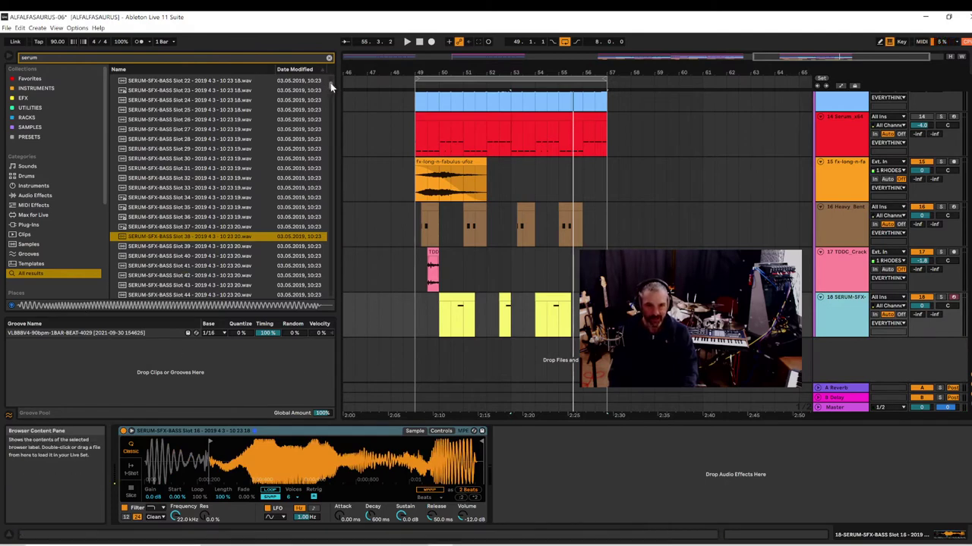
# - Audition further SERUM-SFX-BASS samples from Slot 57 to Slot 67
pyautogui.scroll(-10, 327, 86)
pyautogui.click(252, 119)
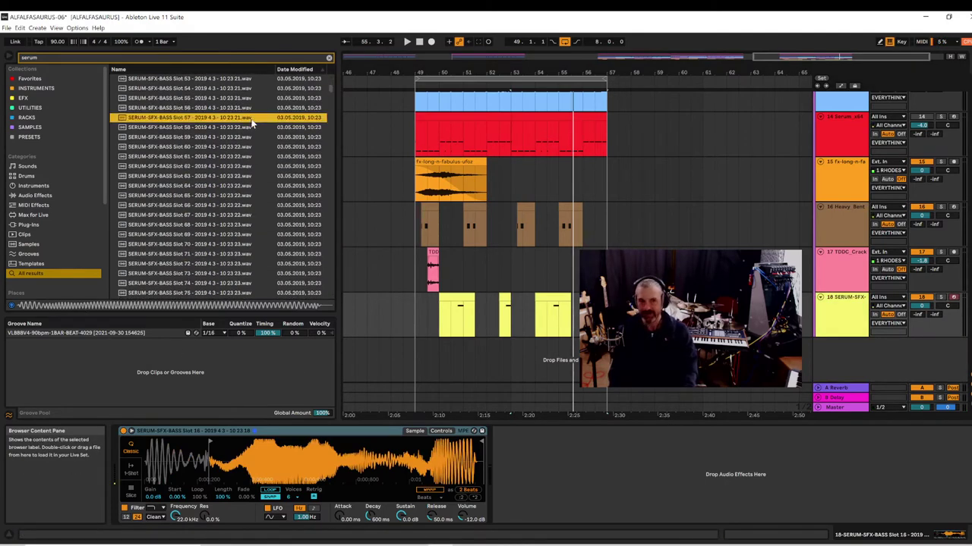
pyautogui.press('Down')
pyautogui.press('Down')
pyautogui.press('Down')
pyautogui.press('Down')
pyautogui.press('Down')
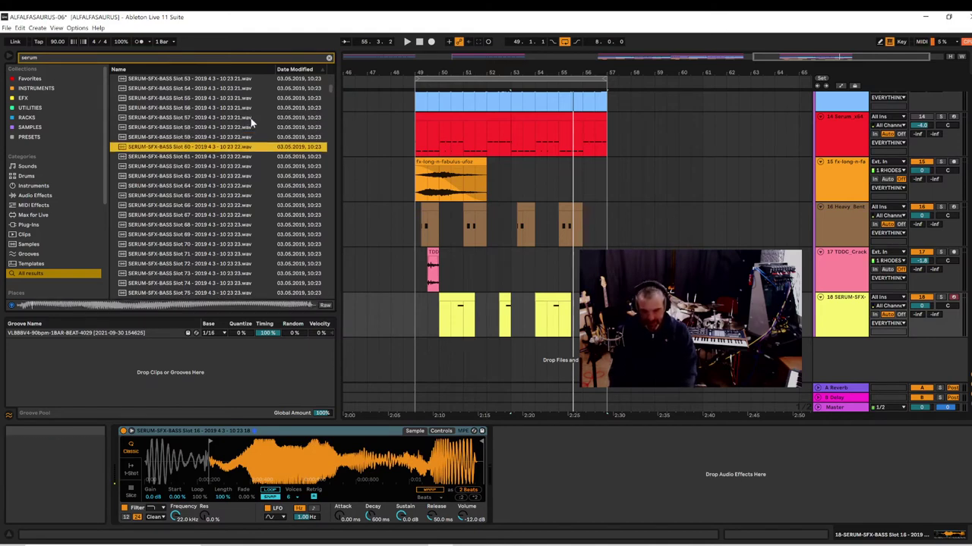
pyautogui.press('Down')
pyautogui.press('Down')
pyautogui.press('Down')
pyautogui.press('Down')
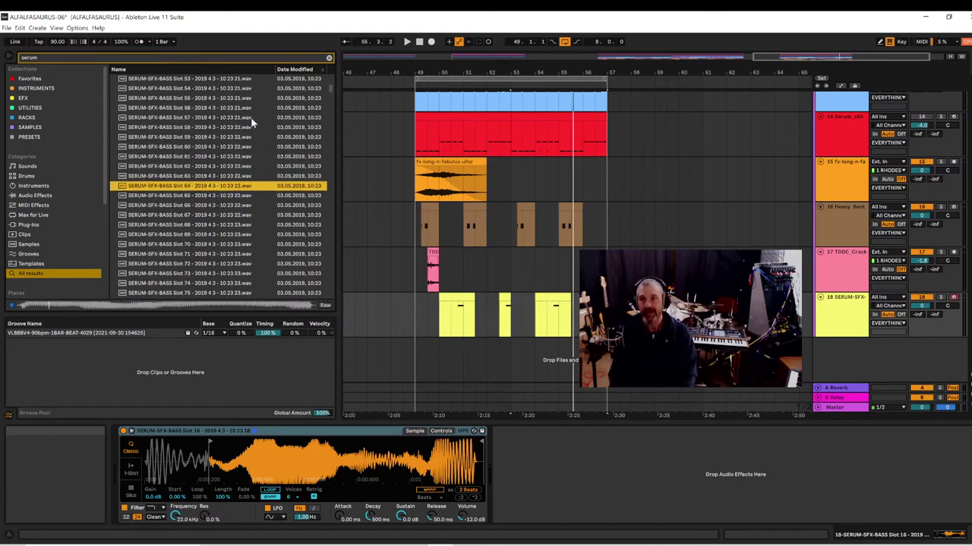
pyautogui.press('Down')
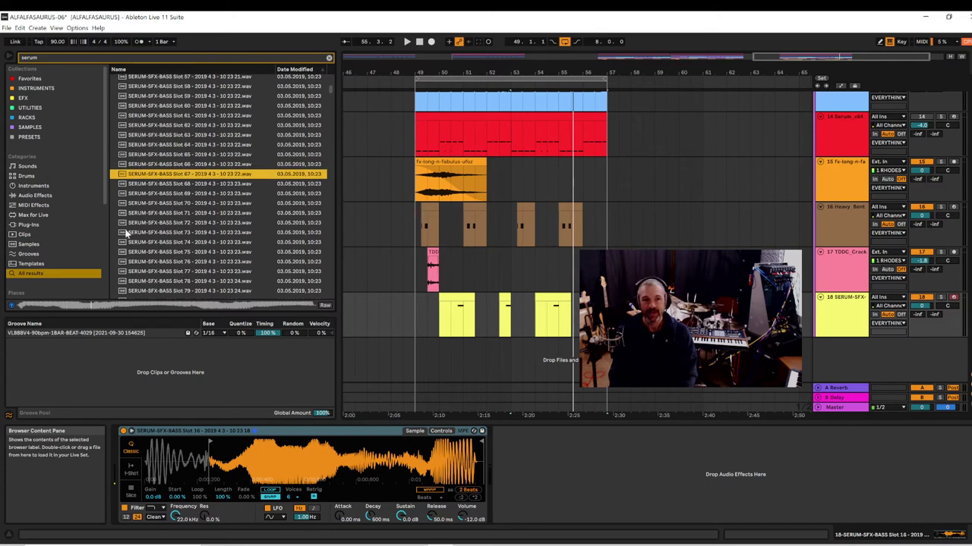
pyautogui.scroll(-3, 125, 231)
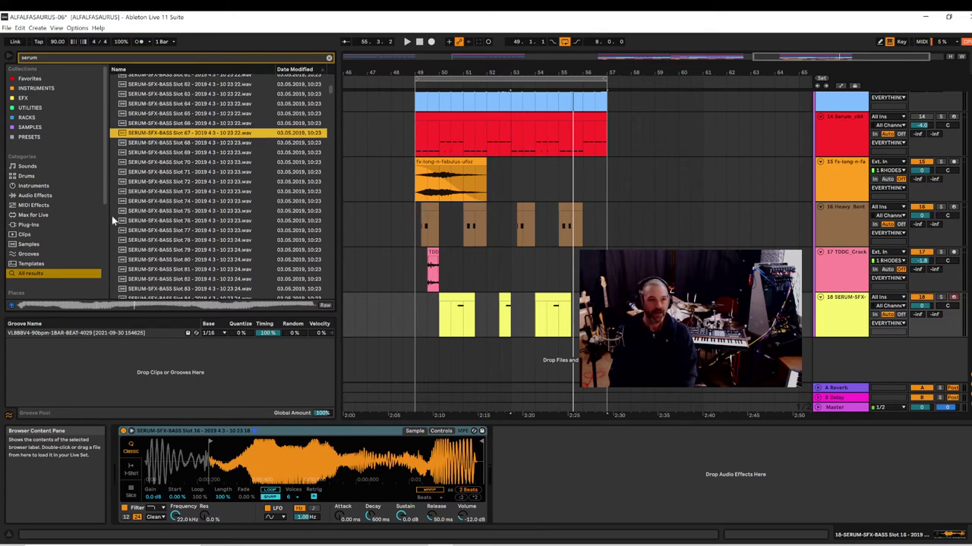
# - Clear the browser search, look over the available folders, and play the loop from bar 49
pyautogui.click(329, 60)
pyautogui.scroll(-2, 88, 218)
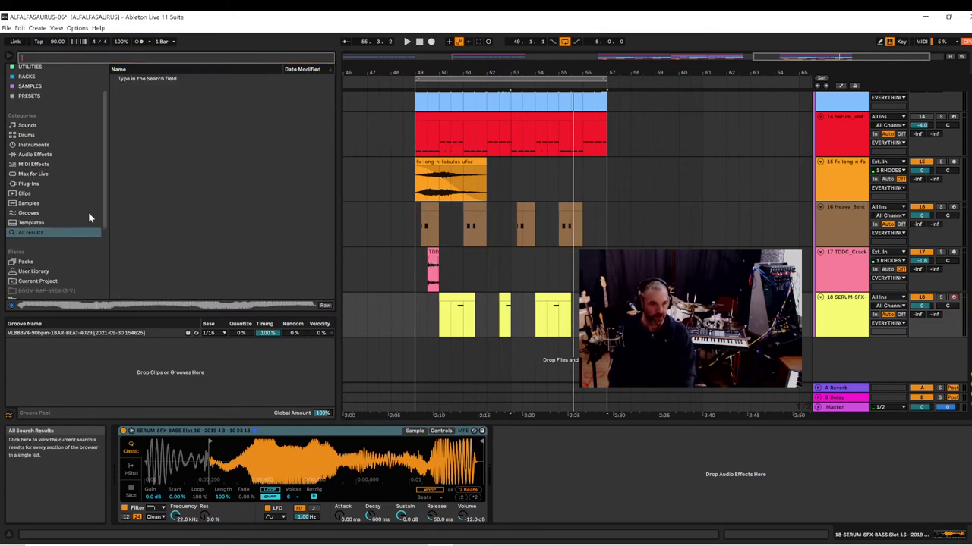
pyautogui.scroll(-3, 90, 213)
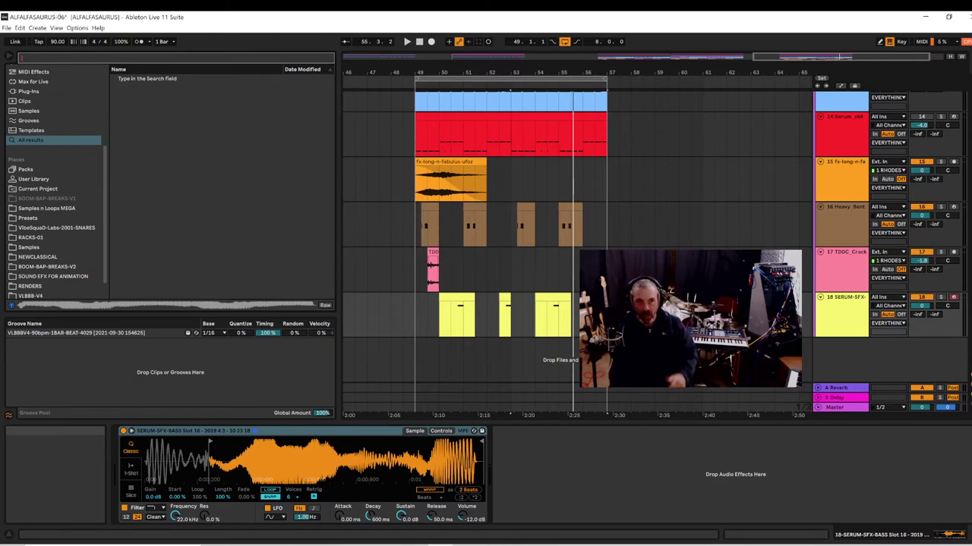
pyautogui.click(73, 143)
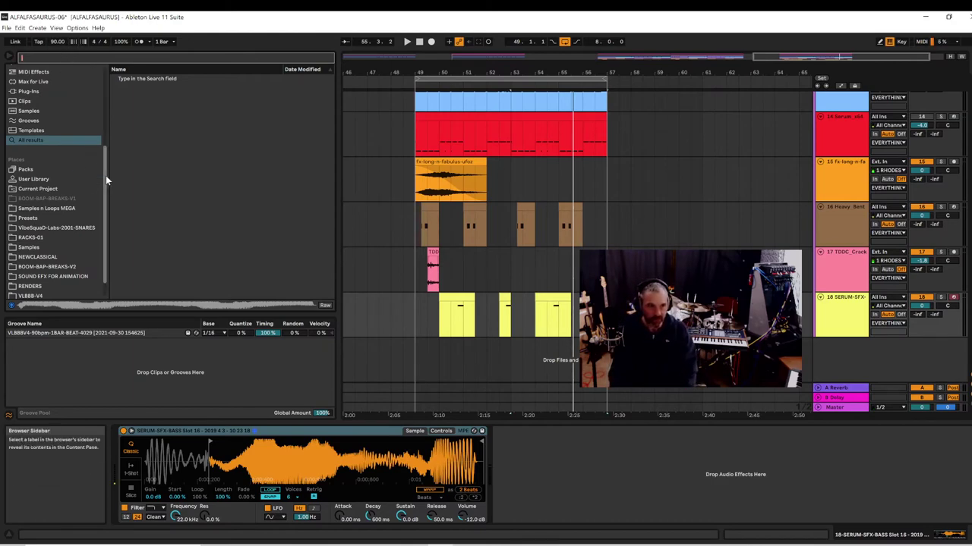
pyautogui.scroll(-1, 105, 175)
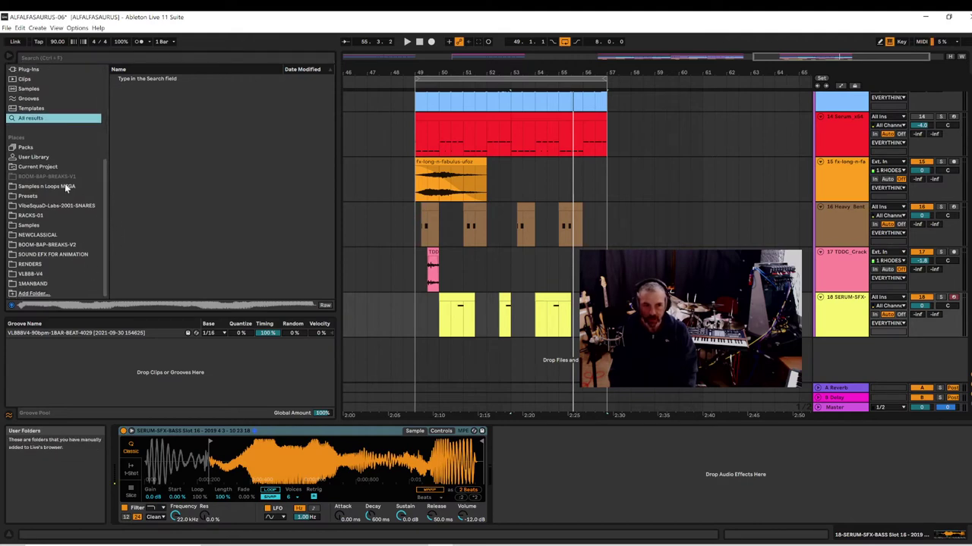
pyautogui.scroll(5, 106, 187)
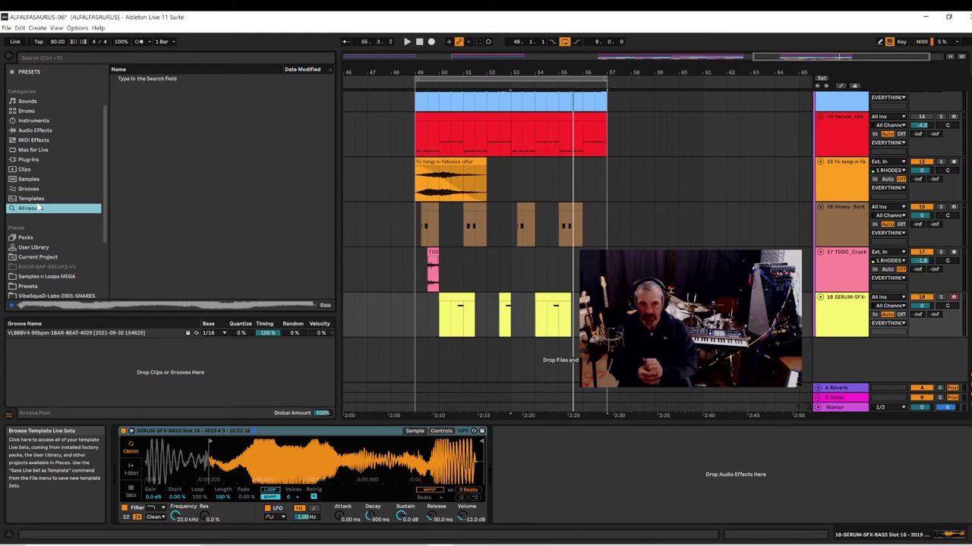
pyautogui.click(414, 311)
pyautogui.press('space')
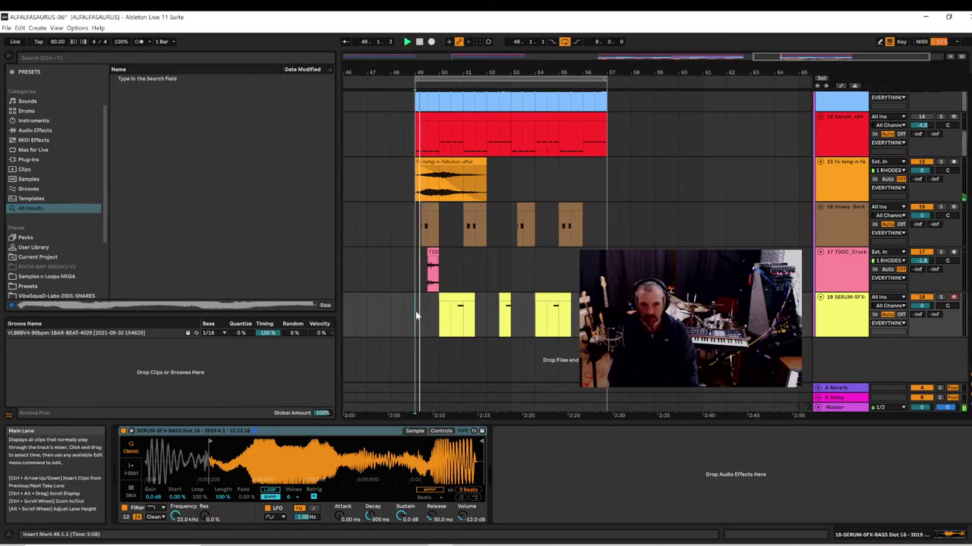
# - Search all results for "synth" and audition the first samples, from SYNTH001_ALTER_90_E_SC4(L).wav to 100bpm_G_Synth.wav
pyautogui.click(55, 57)
pyautogui.write('synth')
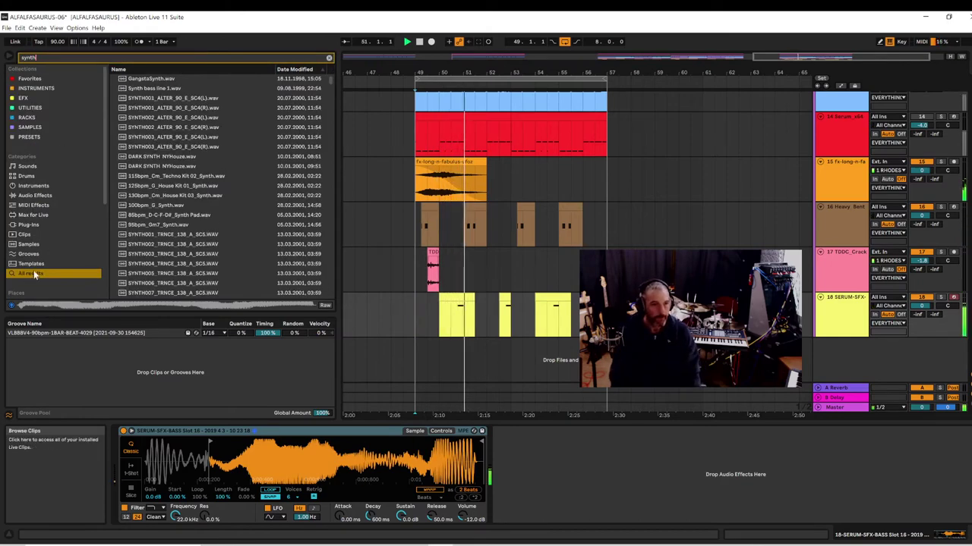
pyautogui.click(151, 99)
pyautogui.click(160, 127)
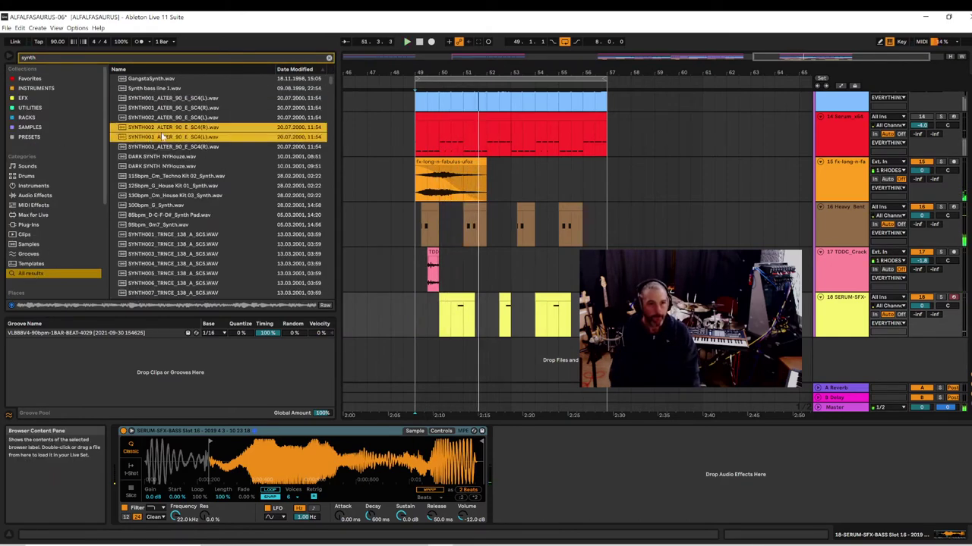
pyautogui.click(155, 110)
pyautogui.press('Down')
pyautogui.press('Down')
pyautogui.press('Down')
pyautogui.press('Down')
pyautogui.press('Down')
pyautogui.press('Down')
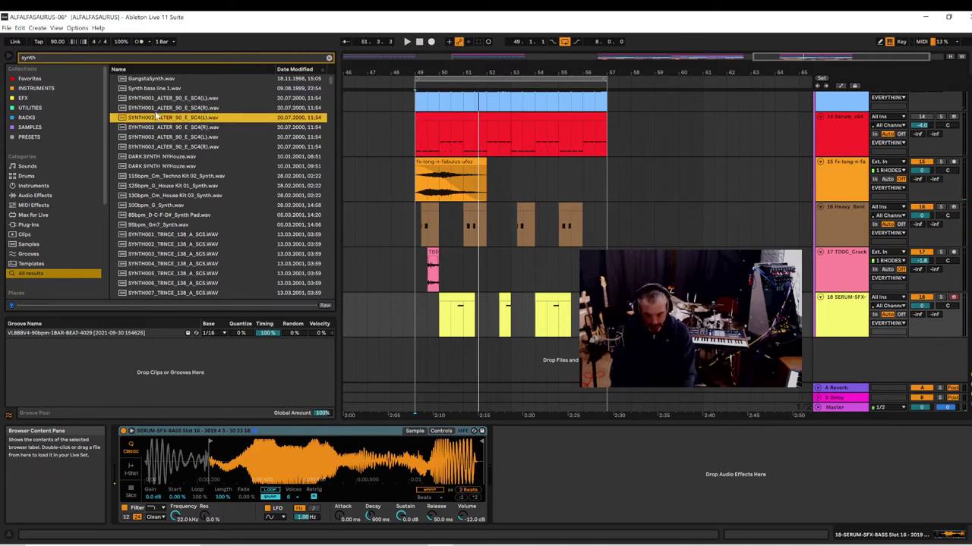
pyautogui.press('Down')
pyautogui.press('Down')
pyautogui.press('Down')
pyautogui.press('Down')
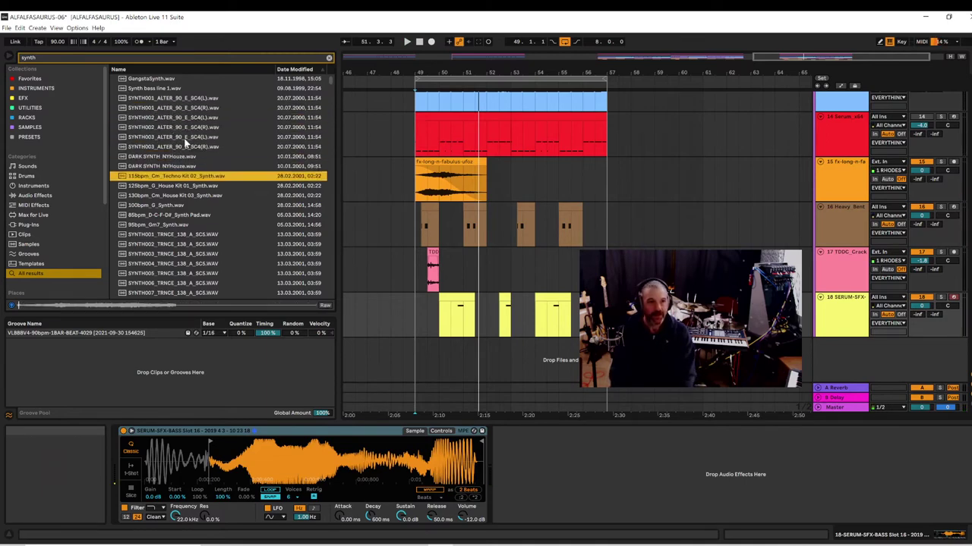
pyautogui.scroll(-5, 183, 139)
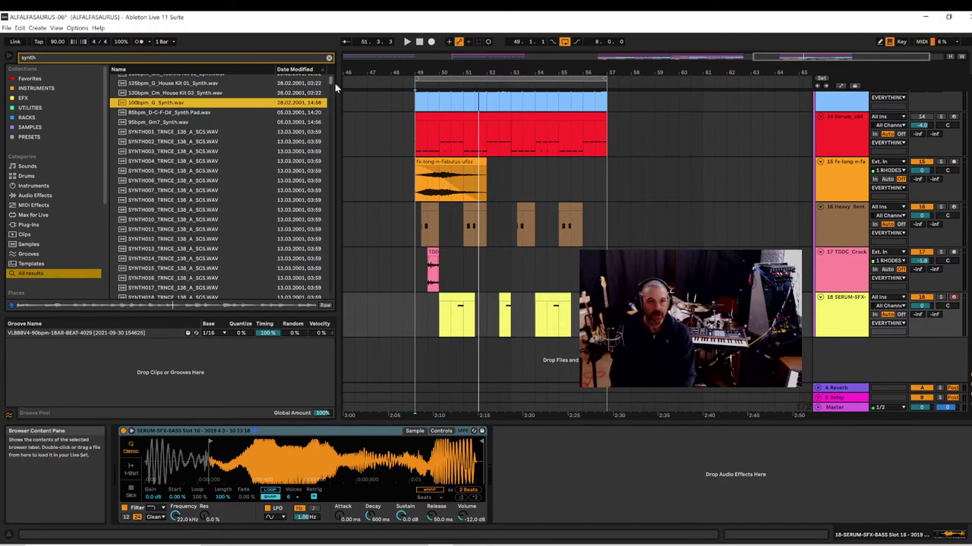
# - Audition the VEC3 Synths samples from 040 to 043 further down the synth results
pyautogui.moveTo(331, 81); pyautogui.dragTo(331, 124)
pyautogui.click(178, 188)
pyautogui.press('Down')
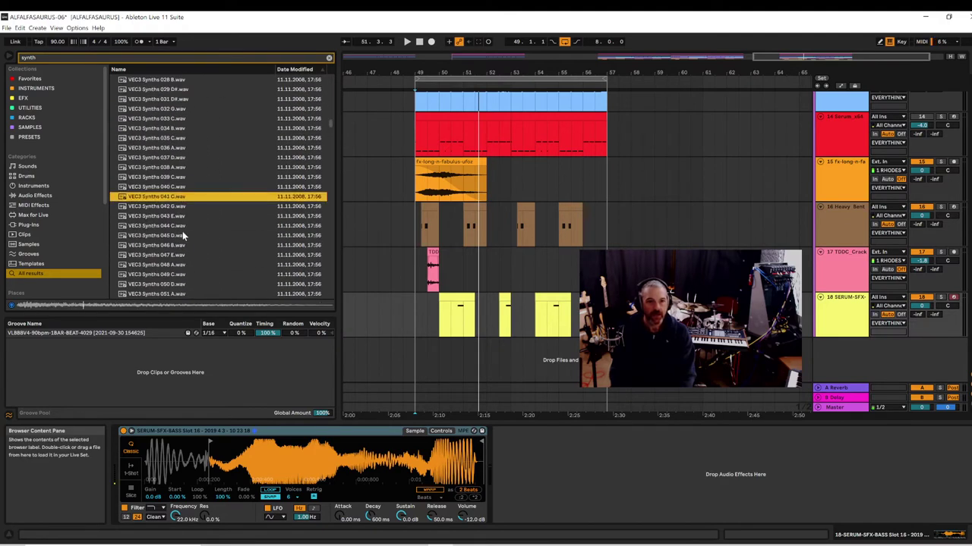
pyautogui.press('Down')
pyautogui.press('Down')
pyautogui.scroll(-6, 228, 189)
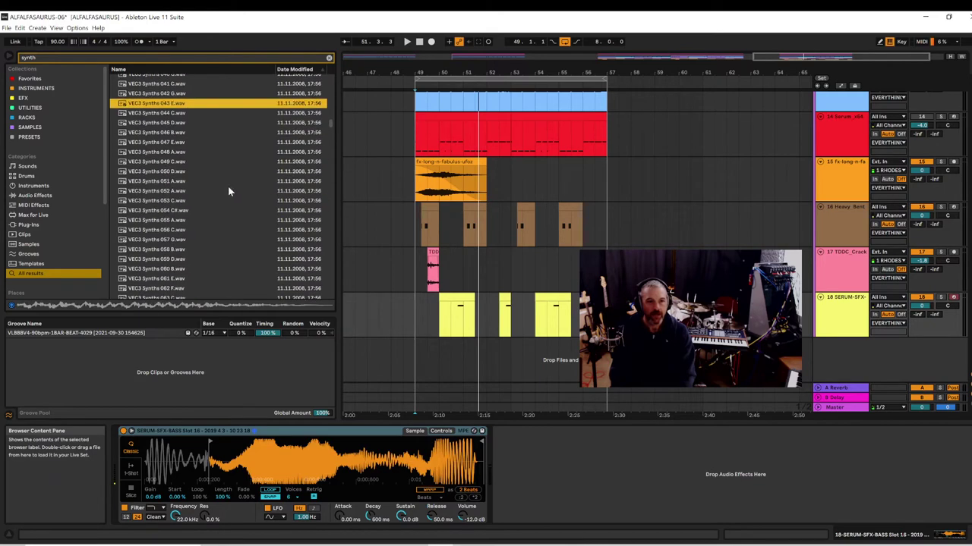
pyautogui.scroll(-18, 228, 186)
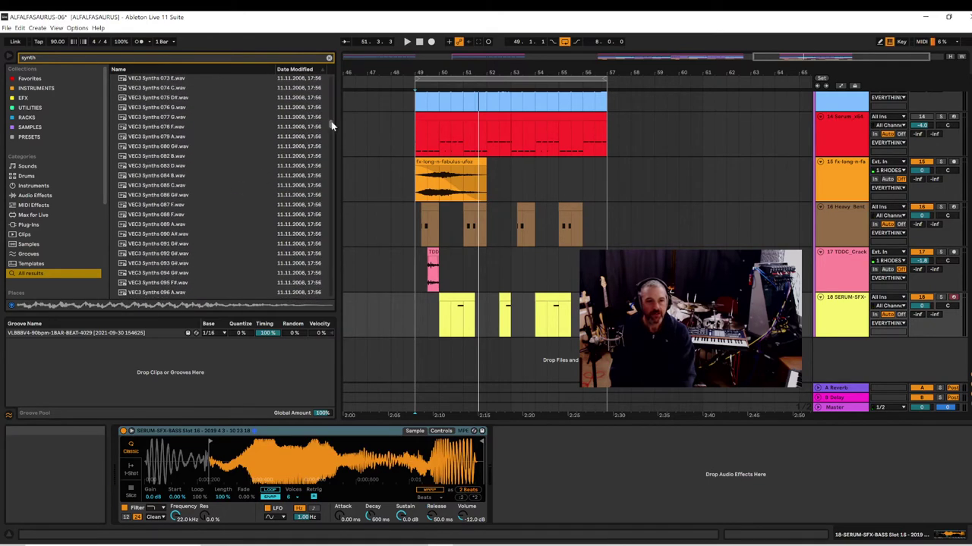
# - Audition several dh2 samples among the synth results, including dh2_ophat_shrt_synthtiss.wav and dh2_snare_syn_synthy.wav
pyautogui.moveTo(332, 126); pyautogui.dragTo(334, 180)
pyautogui.click(156, 198)
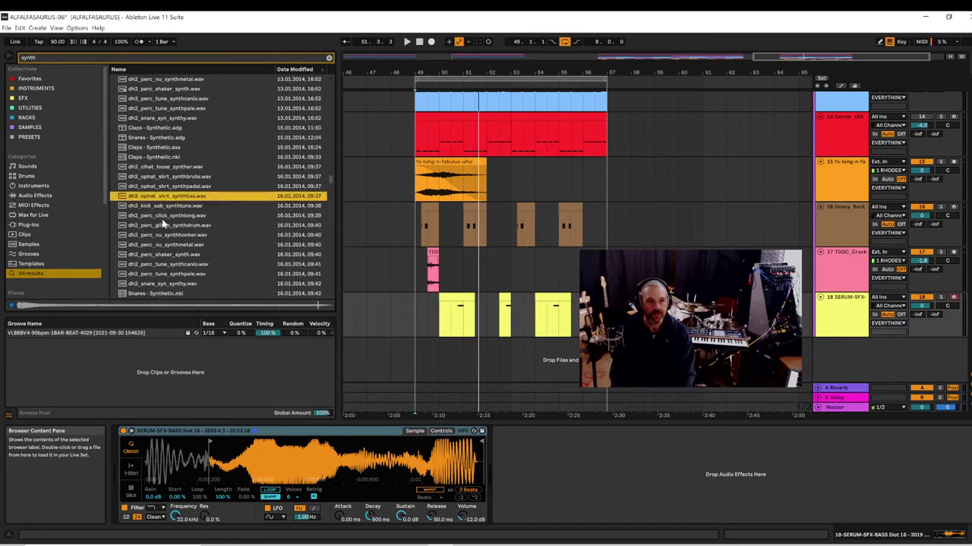
pyautogui.click(163, 217)
pyautogui.click(156, 119)
pyautogui.click(154, 284)
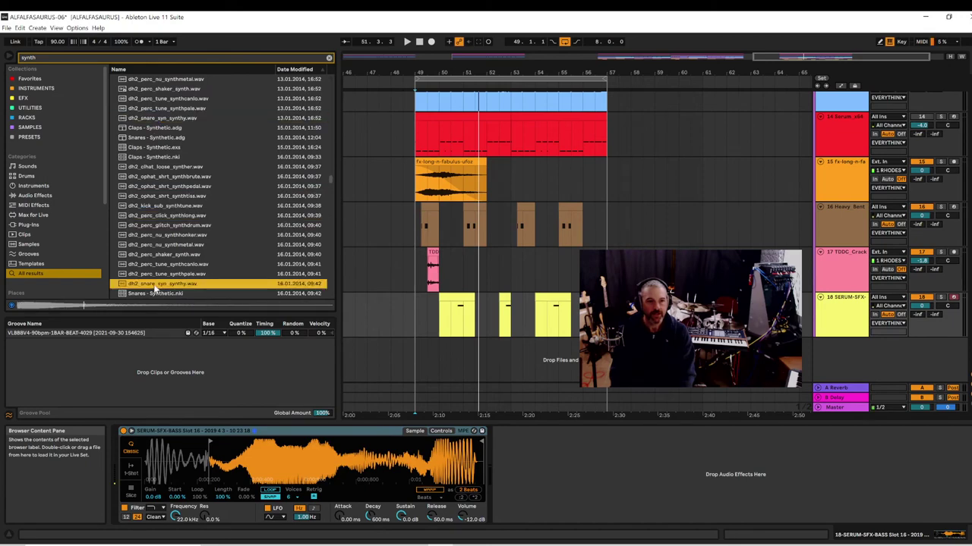
pyautogui.scroll(-3, 190, 258)
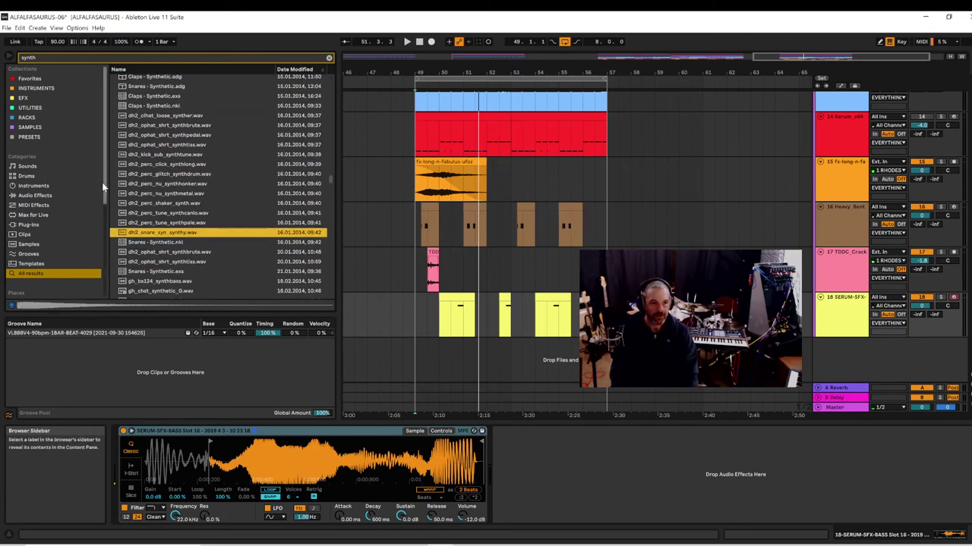
# - Limit the synth search to the Samples n Loops MEGA folder and look through its -1-SPLICE-RANDOM samples
pyautogui.moveTo(102, 182); pyautogui.dragTo(112, 283)
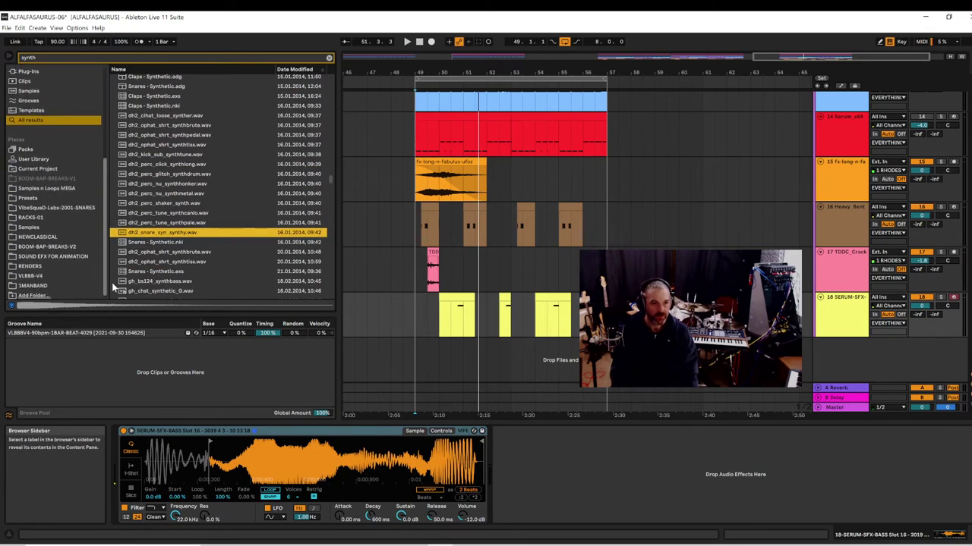
pyautogui.click(50, 186)
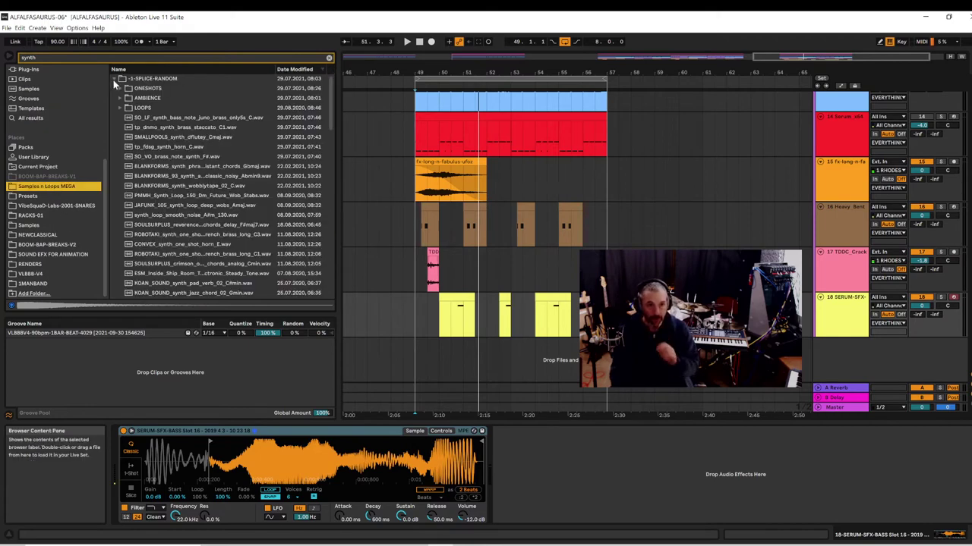
pyautogui.scroll(-6, 160, 169)
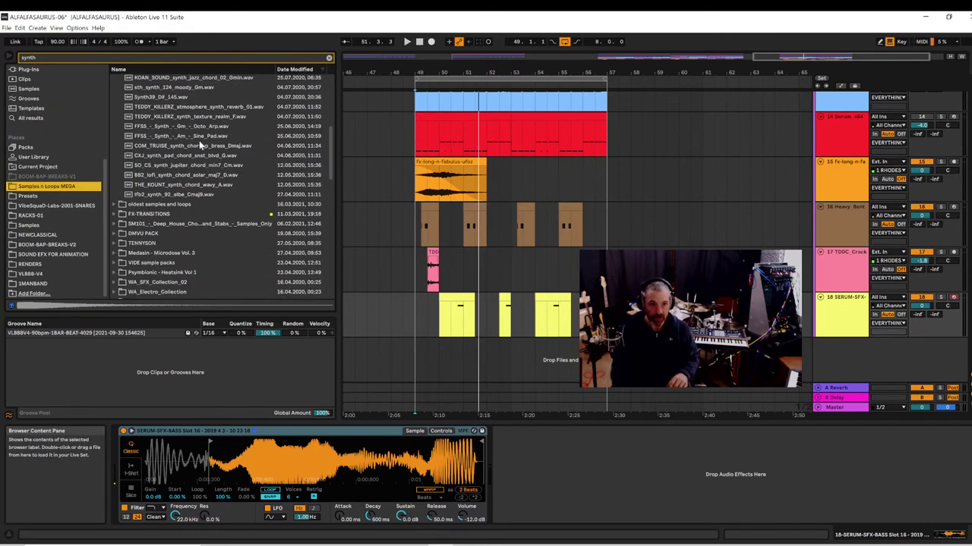
pyautogui.scroll(6, 198, 151)
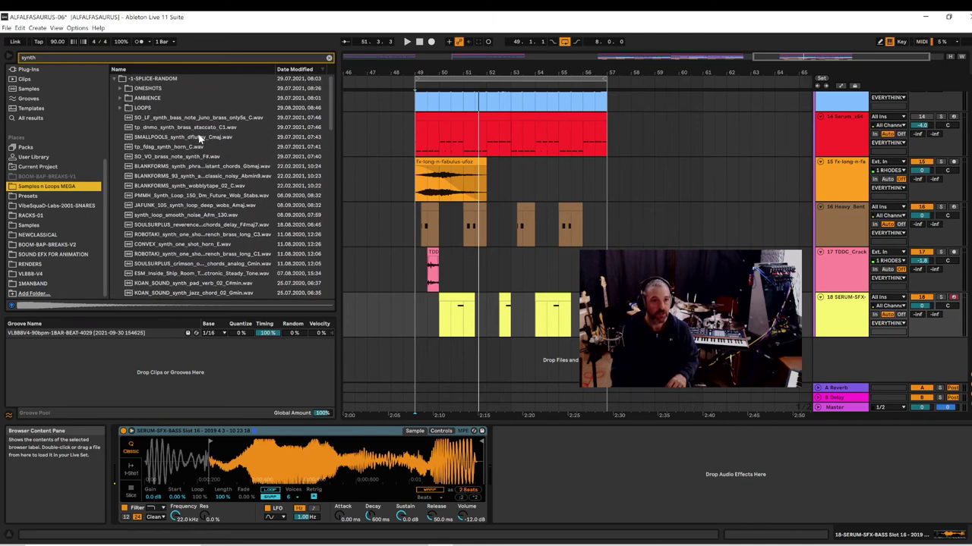
# - Clear the synth search and audition the samples from TDDC_Sci_Fi_07_Invasion_135_F#.wav to le_mus100_lovewave_Em_chd.wav
pyautogui.click(329, 58)
pyautogui.click(168, 255)
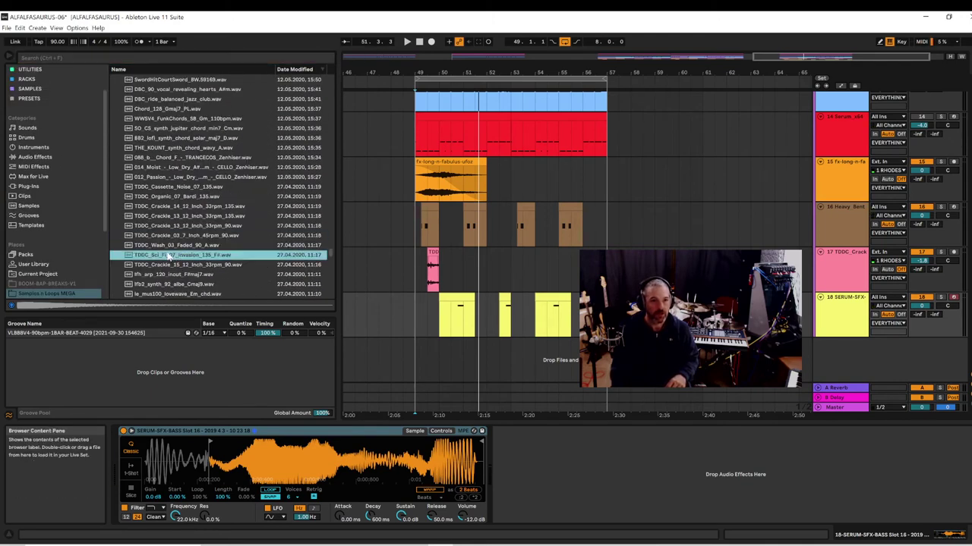
pyautogui.press('Down')
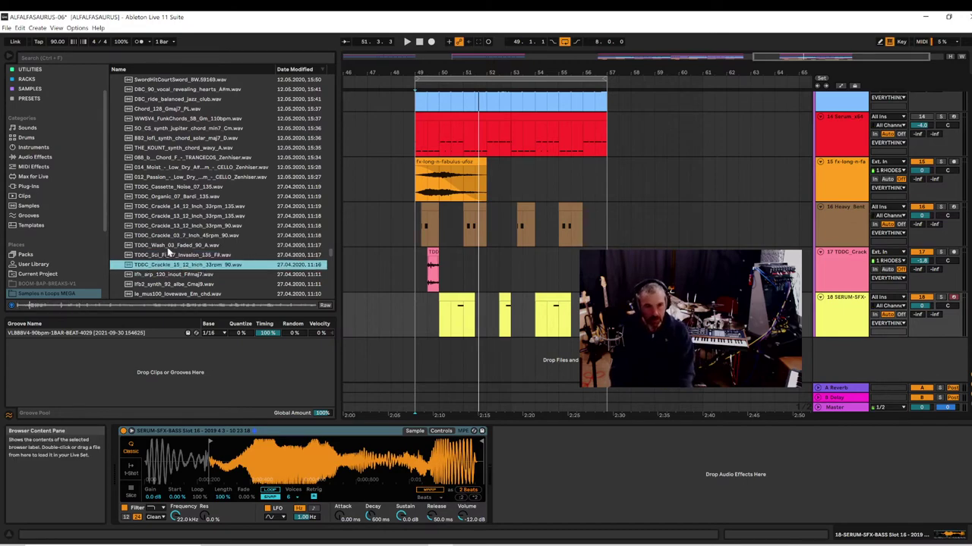
pyautogui.press('Down')
pyautogui.press('Down')
pyautogui.press('Down')
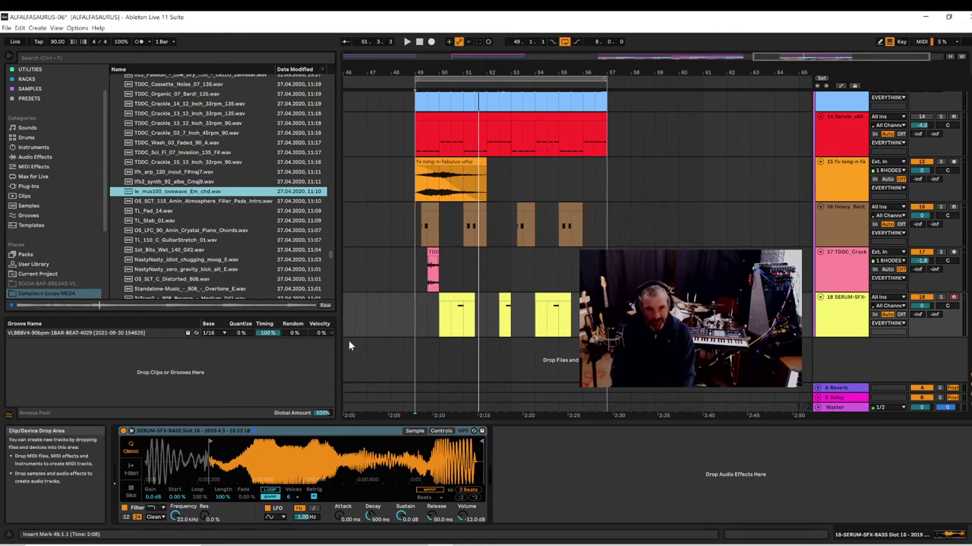
# - Play the arrangement from bar 49 and insert a new MIDI track below the SERUM-SFX track
pyautogui.click(407, 368)
pyautogui.press('space')
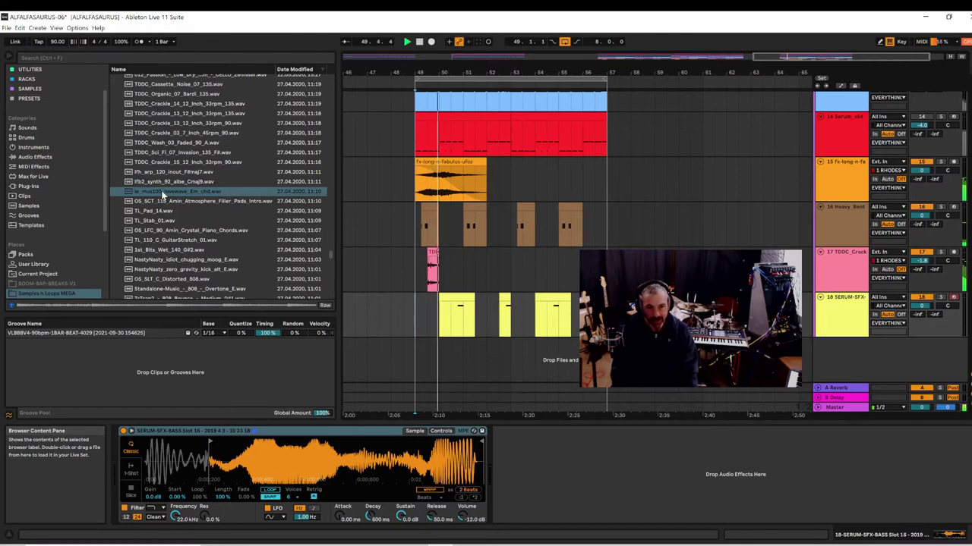
pyautogui.click(848, 358)
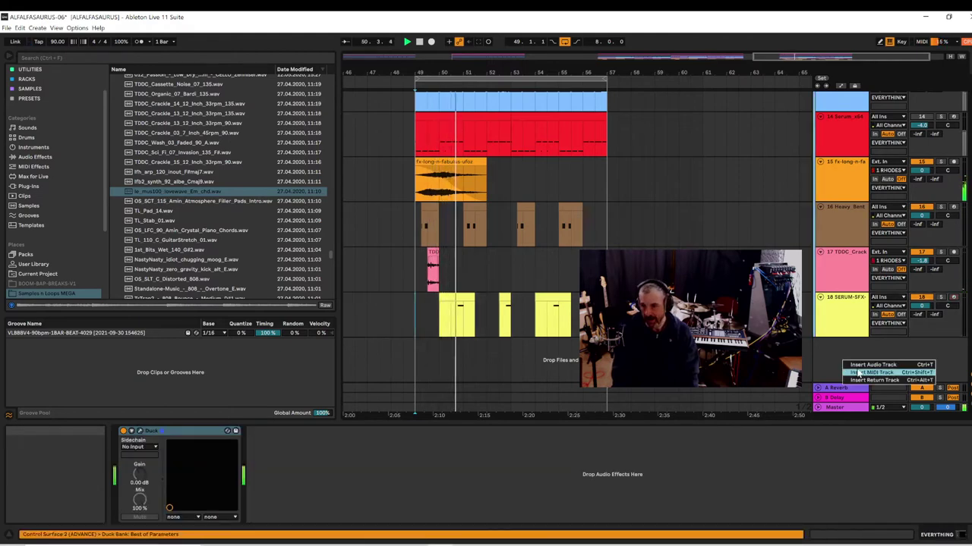
pyautogui.hotkey('ctrl', 'shift', 't')
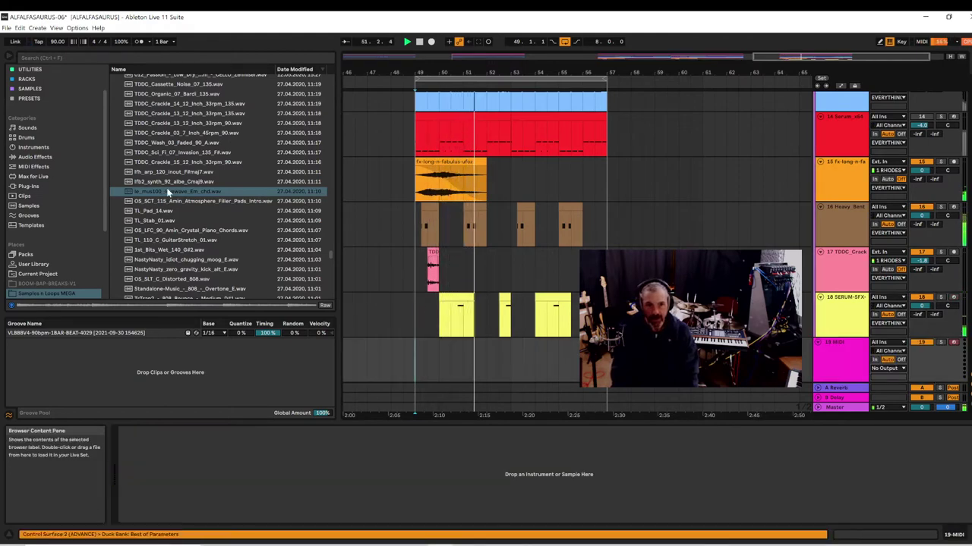
# - Try le_mus100_lovewave_Em_chd.wav in Slice mode on the new MIDI track, open its controls, and delete the device
pyautogui.press('Return')
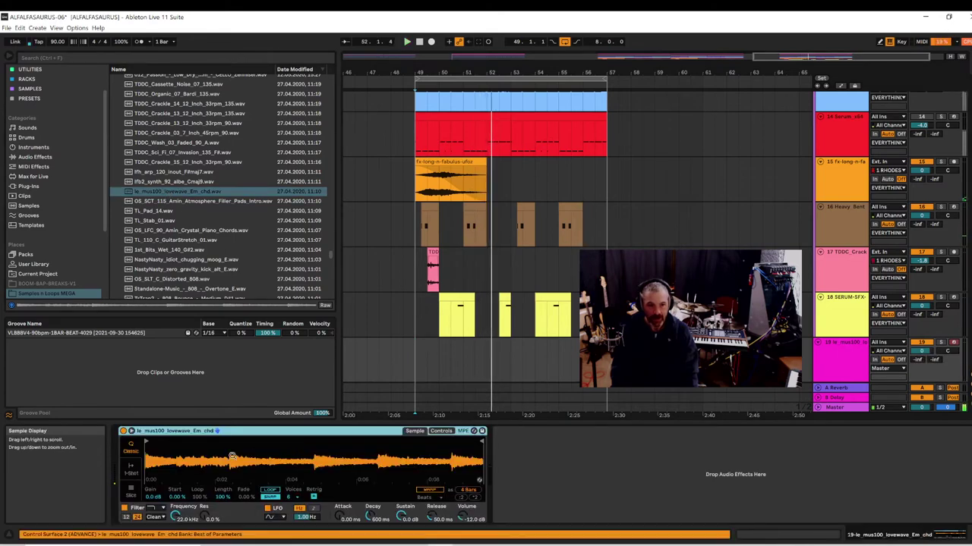
pyautogui.press('space')
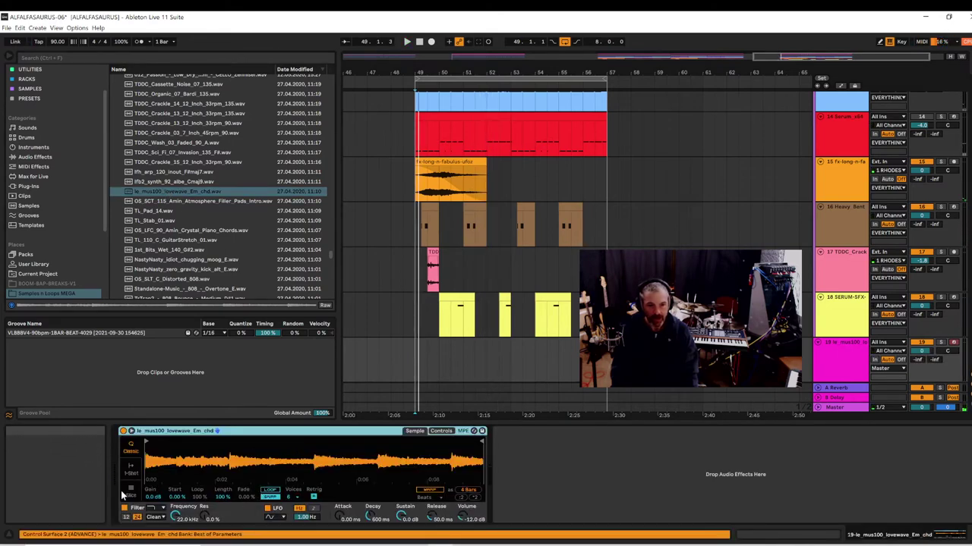
pyautogui.click(128, 494)
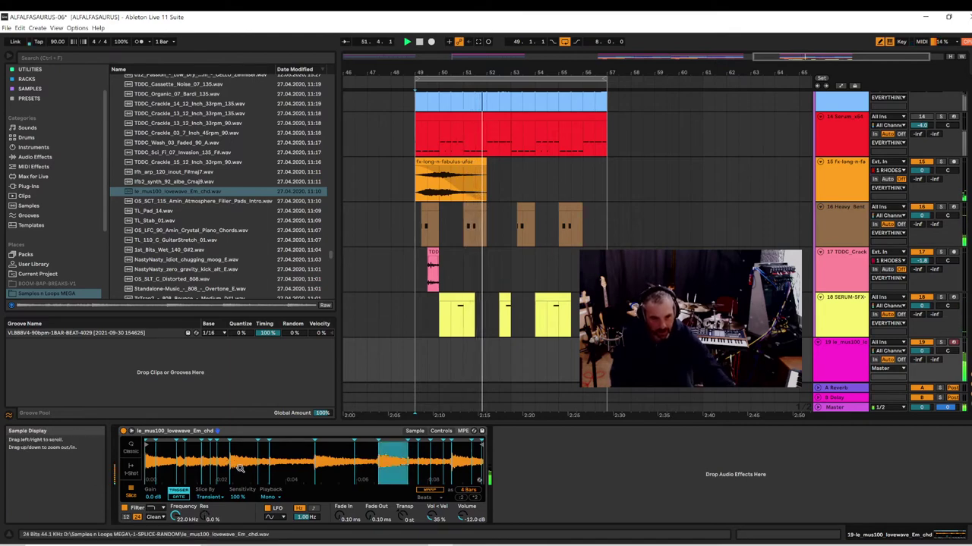
pyautogui.click(441, 430)
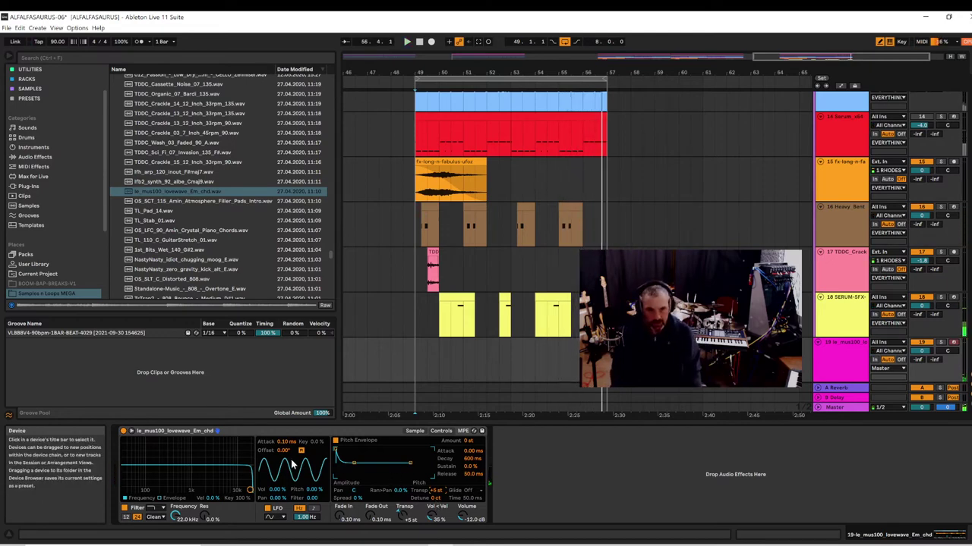
pyautogui.click(271, 435)
pyautogui.press('Delete')
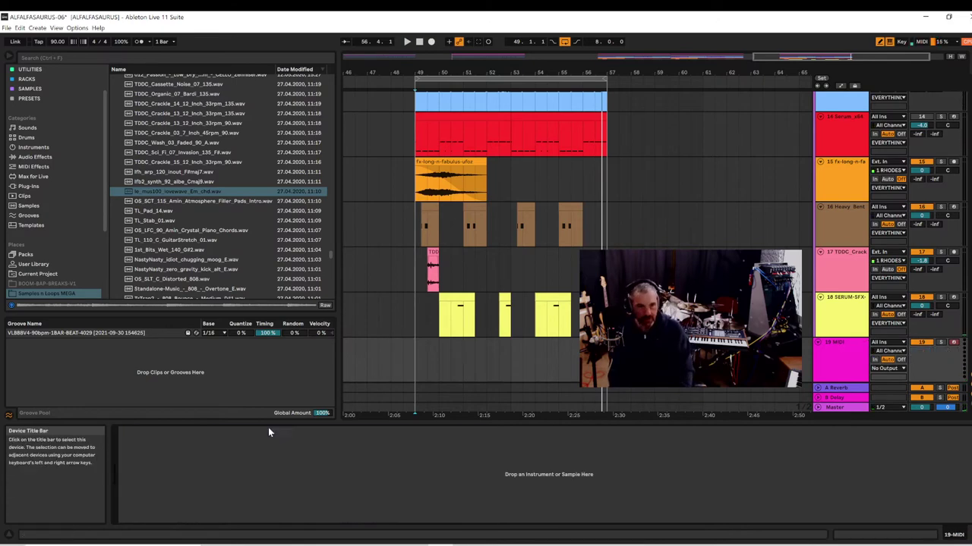
# - Audition further samples in the folder, from OS_SCT_115_Amin_Atmosphere_Filler_Pads_Intro.wav to NastyNasty_idiot_chugging_moog_E.wav
pyautogui.click(167, 201)
pyautogui.click(167, 220)
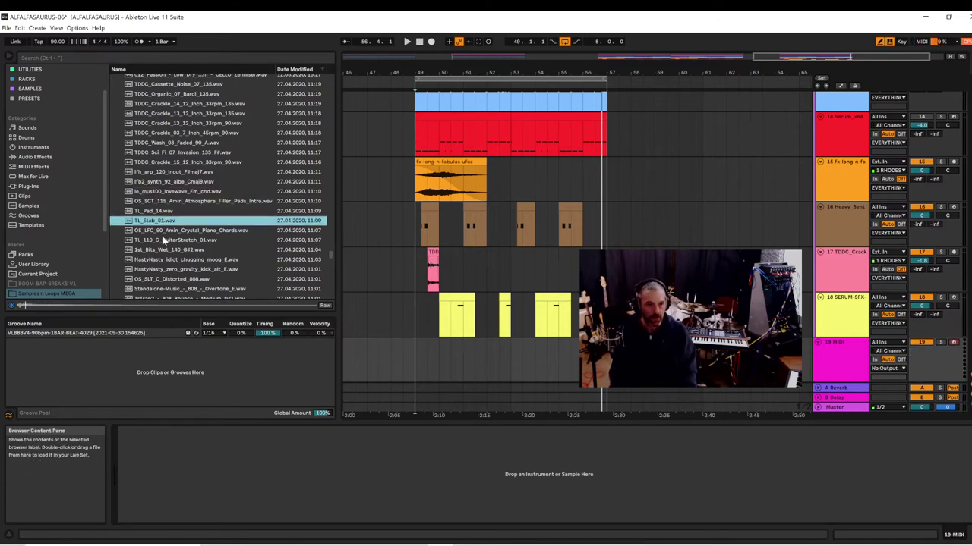
pyautogui.click(165, 240)
pyautogui.scroll(-1, 169, 242)
pyautogui.press('Down')
pyautogui.press('Down')
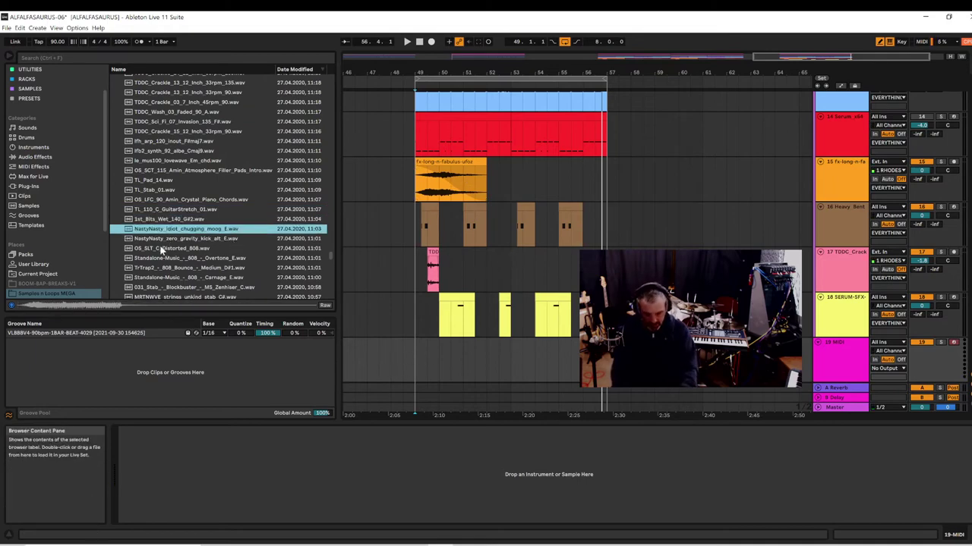
# - Compare the neighbouring 808 samples, including OS_SLT_C_Distorted_808.wav, Standalone-Music_-_808_-_Overtone_E.wav and TrTrap2_-_808_Bounce_-_Medium_D#1.wav
pyautogui.press('space')
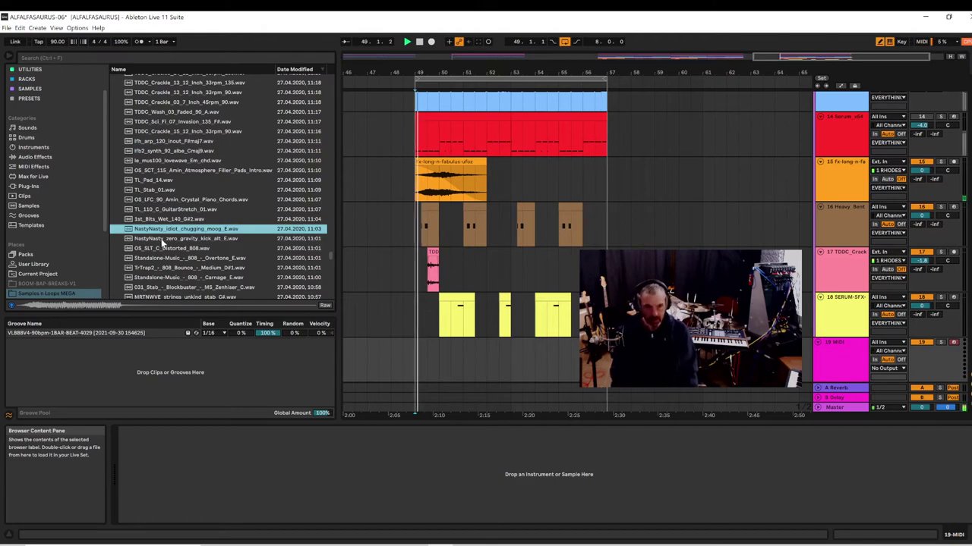
pyautogui.press('Down')
pyautogui.press('Down')
pyautogui.press('Down')
pyautogui.press('Down')
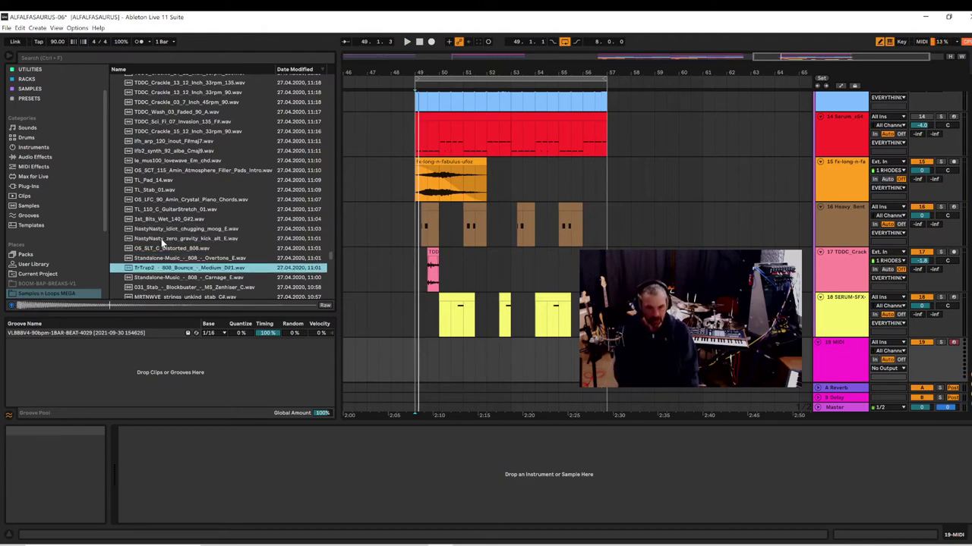
pyautogui.press('Up')
pyautogui.press('Up')
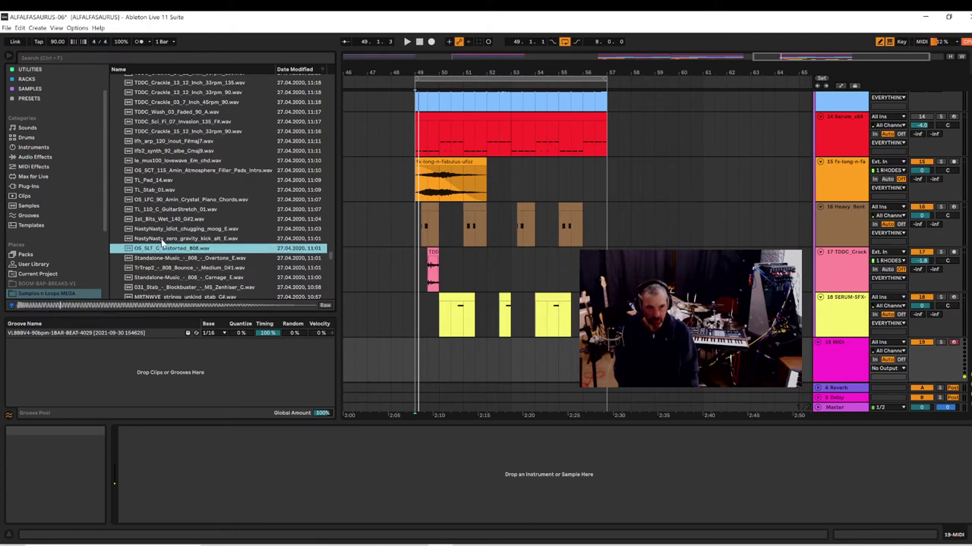
pyautogui.press('Down')
pyautogui.press('Down')
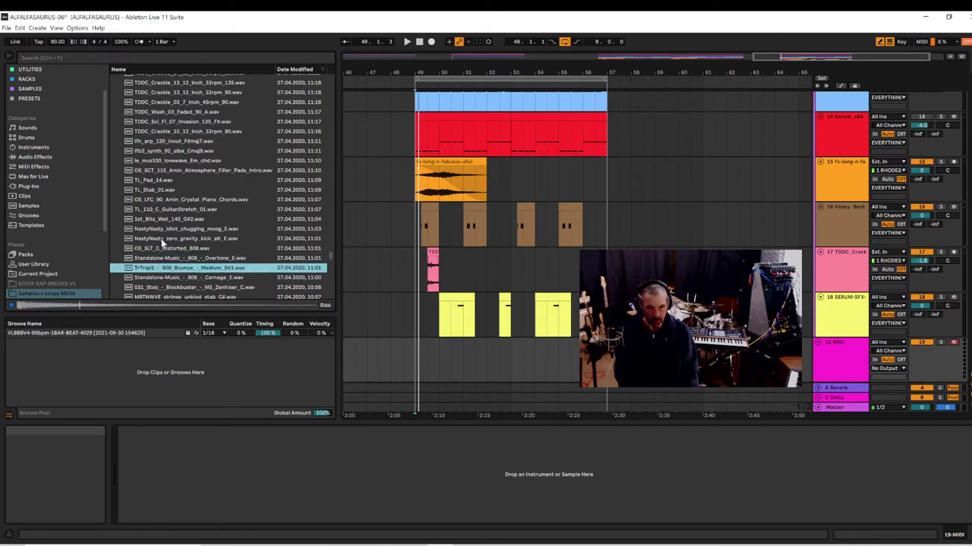
pyautogui.press('Up')
pyautogui.press('Down')
pyautogui.press('Up')
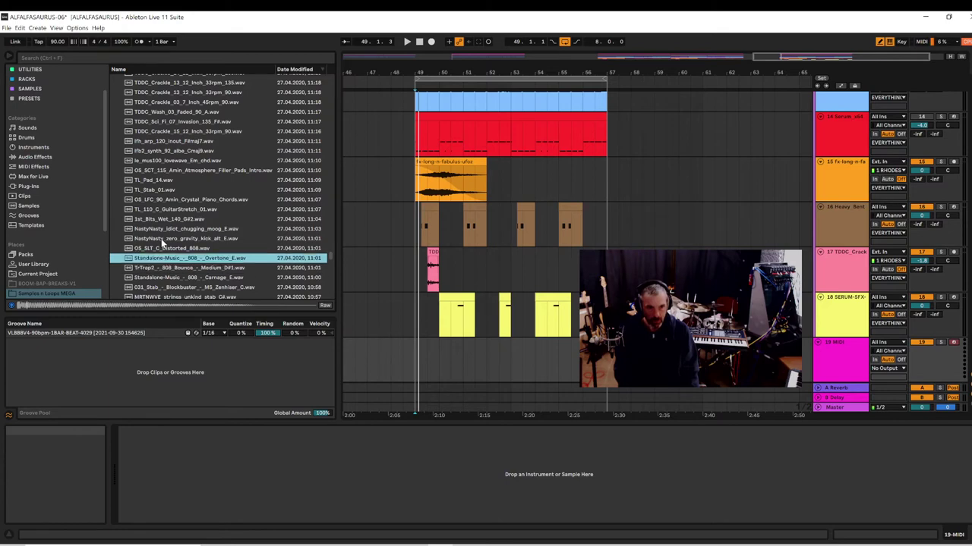
pyautogui.press('Down')
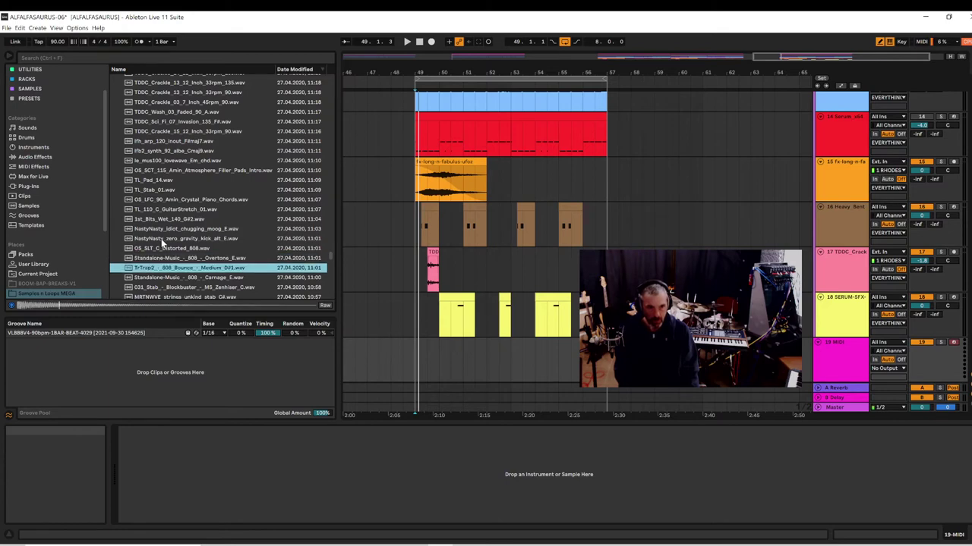
# - Load TrTrap2_-_808_Bounce_-_Medium_D#1.wav onto the empty MIDI track 19 and try it against the playing arrangement
pyautogui.click(837, 356)
pyautogui.click(138, 270)
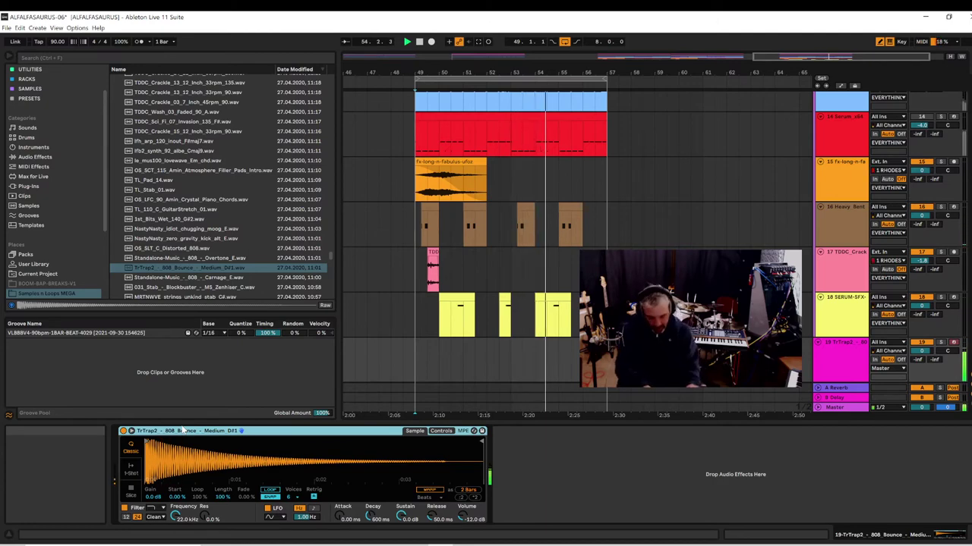
pyautogui.press('space')
pyautogui.press('space')
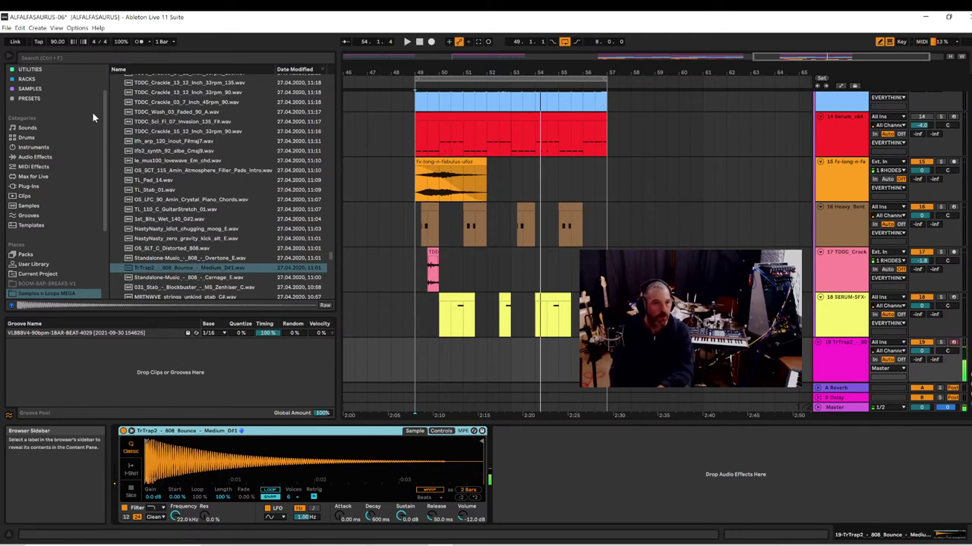
# - Look through the INSTRUMENTS and EFX collections for a device to use with the 808 sound
pyautogui.scroll(2, 91, 122)
pyautogui.click(35, 88)
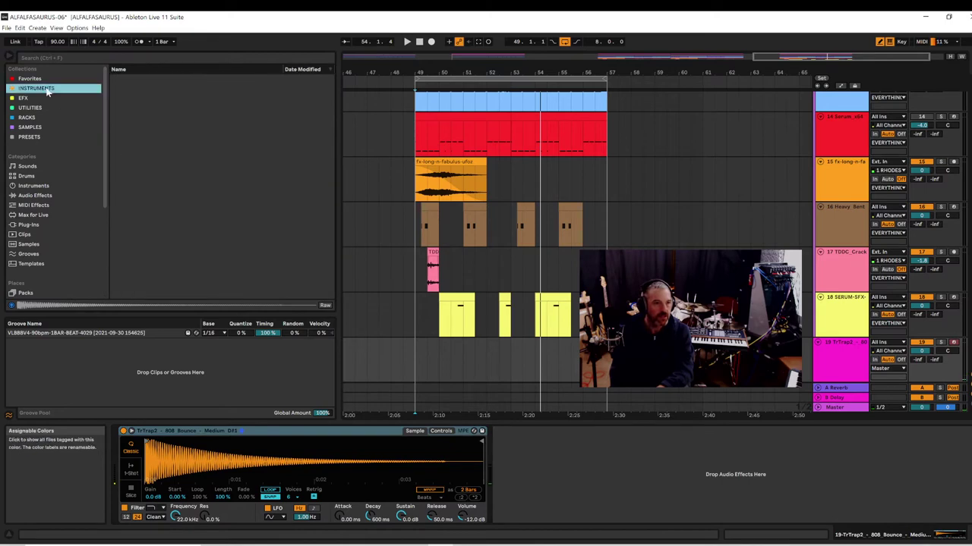
pyautogui.click(31, 100)
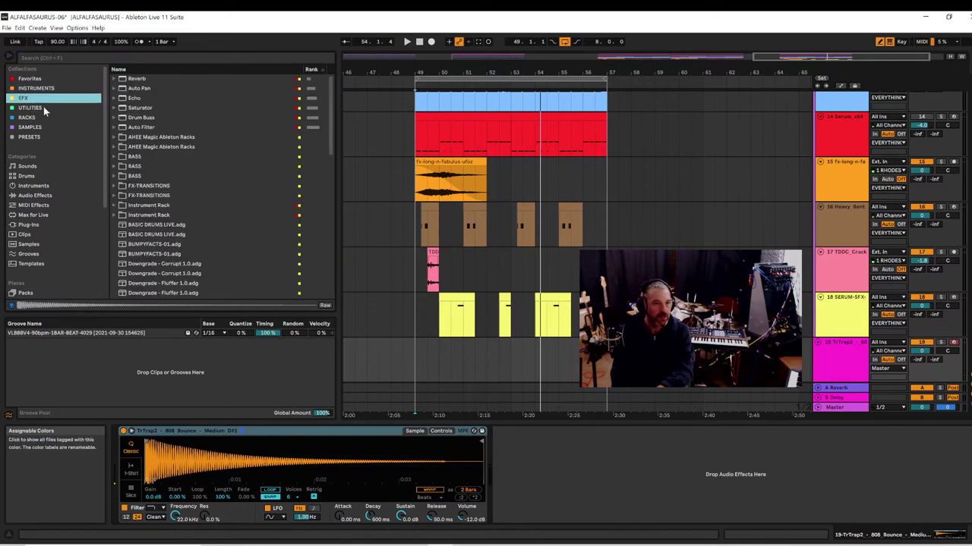
pyautogui.scroll(-4, 107, 141)
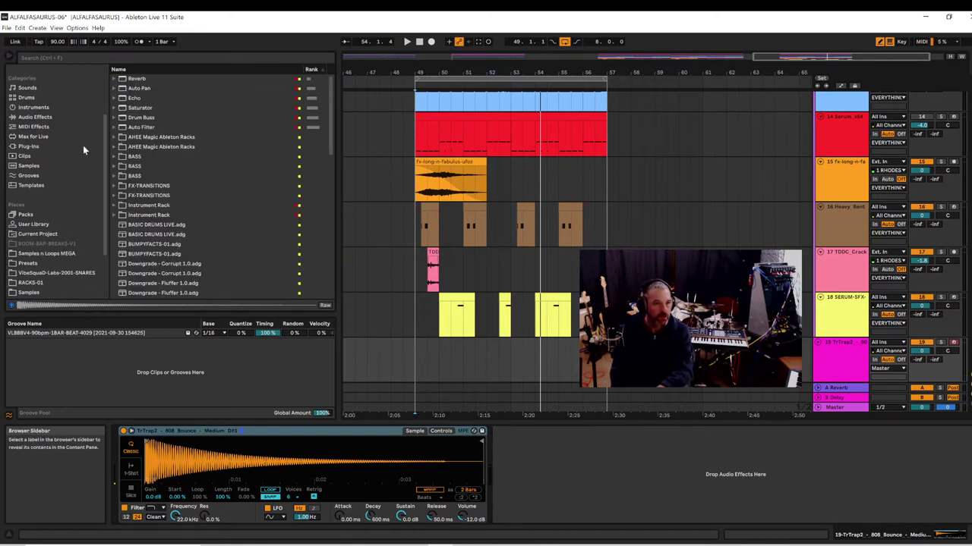
# - Add a Drum Buss audio effect after the 808 Simpler on track 19
pyautogui.click(37, 147)
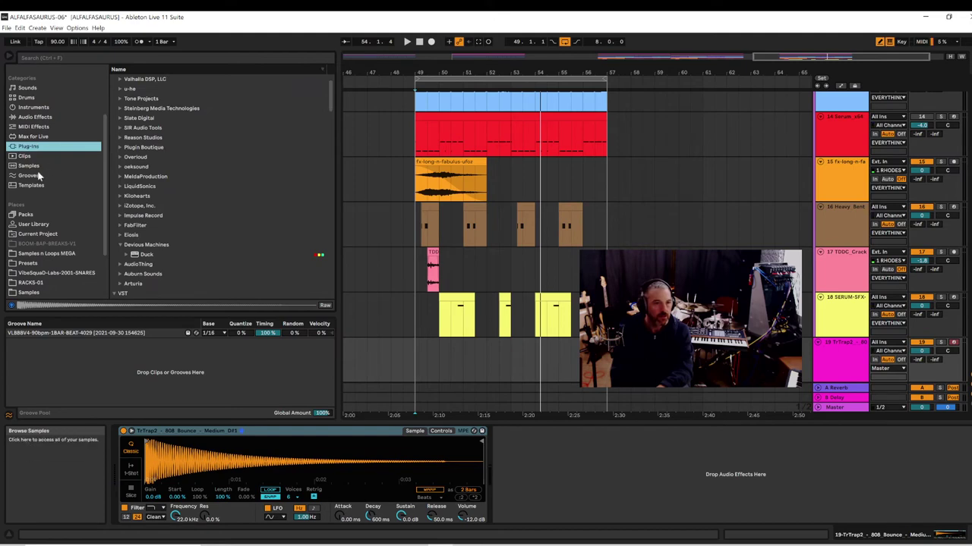
pyautogui.click(35, 118)
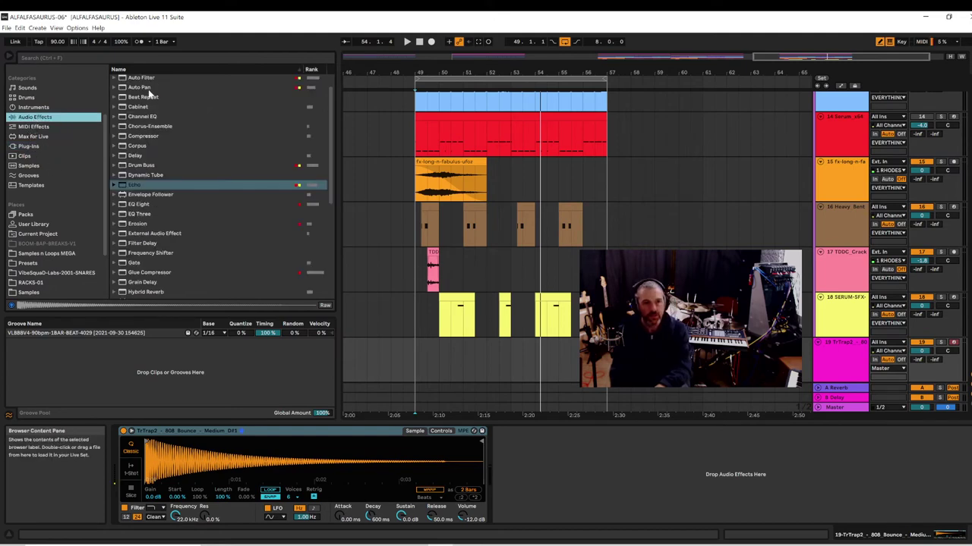
pyautogui.scroll(-1, 144, 135)
pyautogui.click(140, 156)
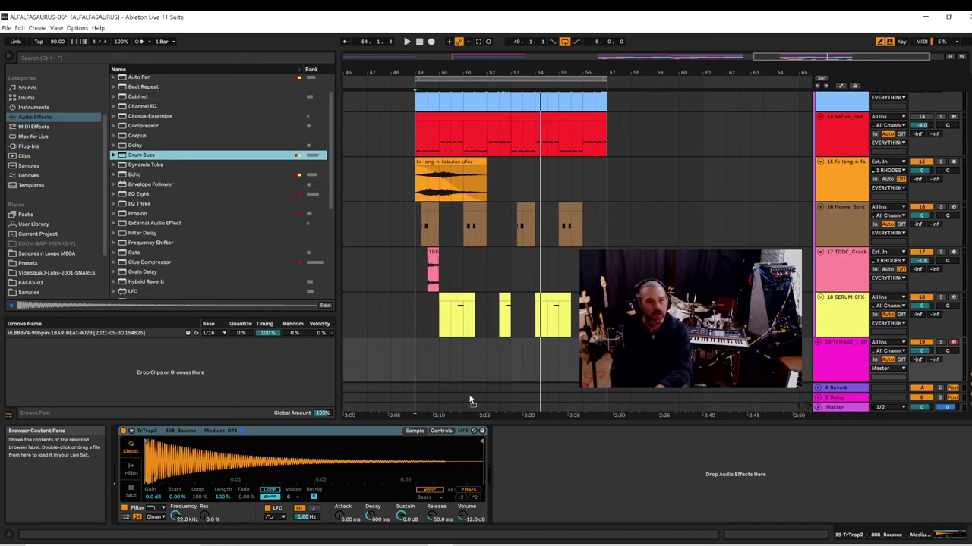
pyautogui.moveTo(596, 464); pyautogui.dragTo(598, 453)
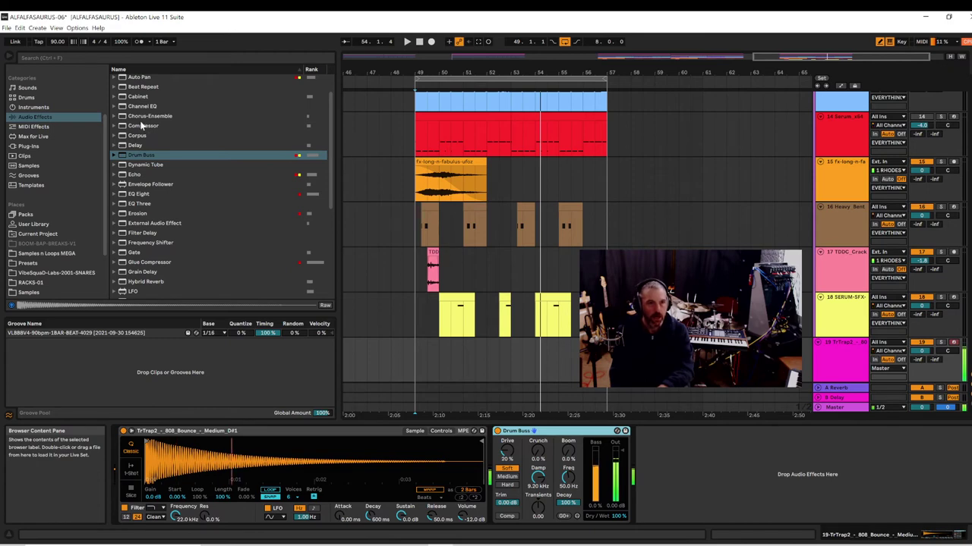
# - Add Erosion after Drum Buss and set its wide noise to 1.91 kHz with an amount of 10.7
pyautogui.click(142, 214)
pyautogui.moveTo(656, 462); pyautogui.dragTo(654, 460)
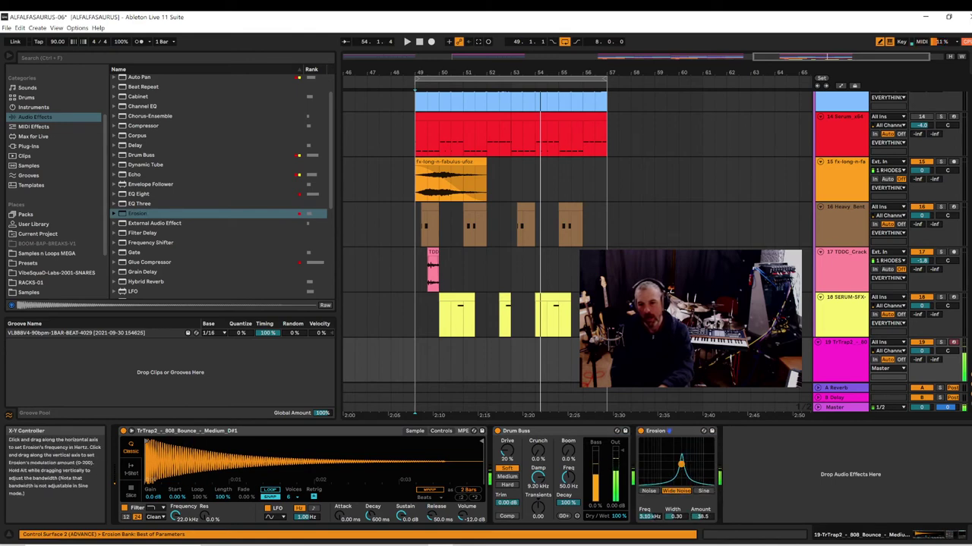
pyautogui.moveTo(681, 460); pyautogui.dragTo(679, 459)
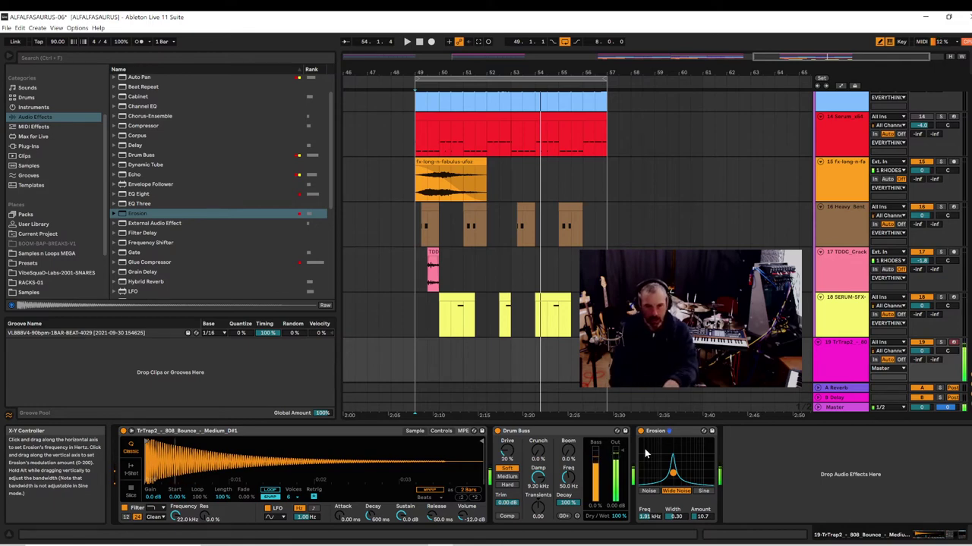
# - Convert the 808 Simpler to Sampler and raise its Pitch/Osc Spread to 52%
pyautogui.rightClick(357, 431)
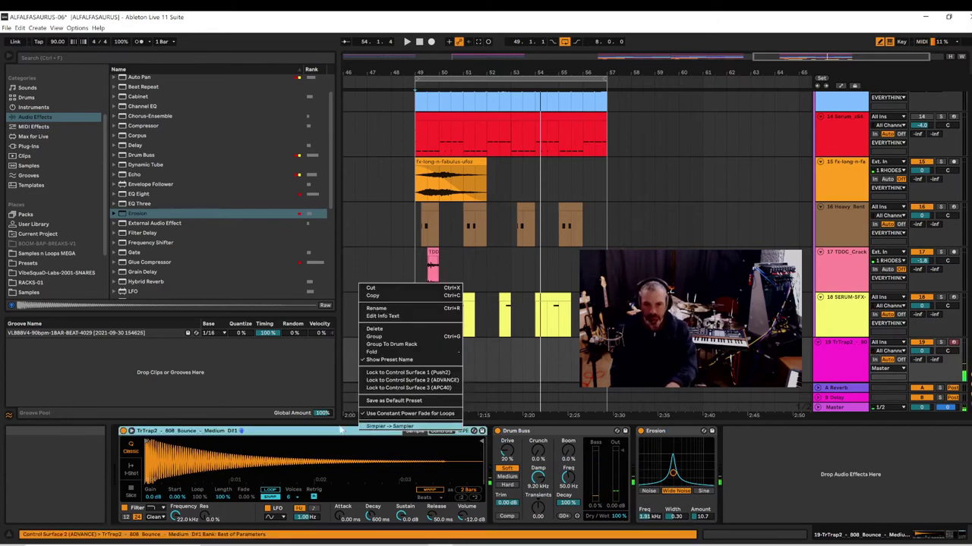
pyautogui.click(374, 427)
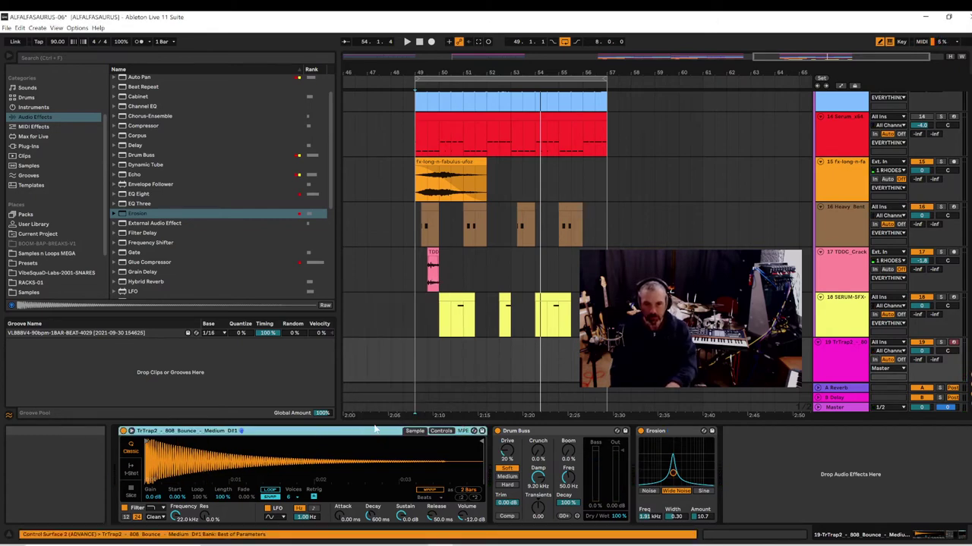
pyautogui.click(318, 432)
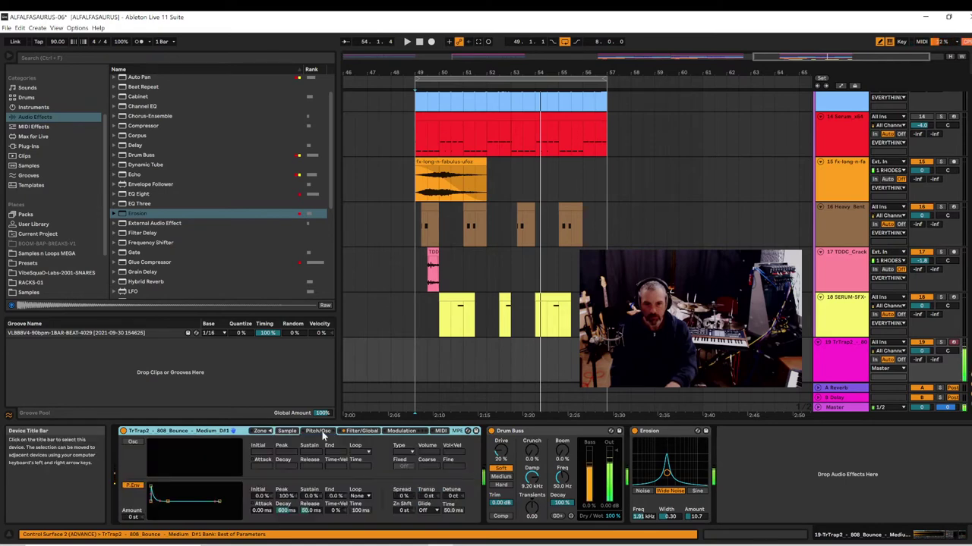
pyautogui.moveTo(405, 497); pyautogui.dragTo(405, 469)
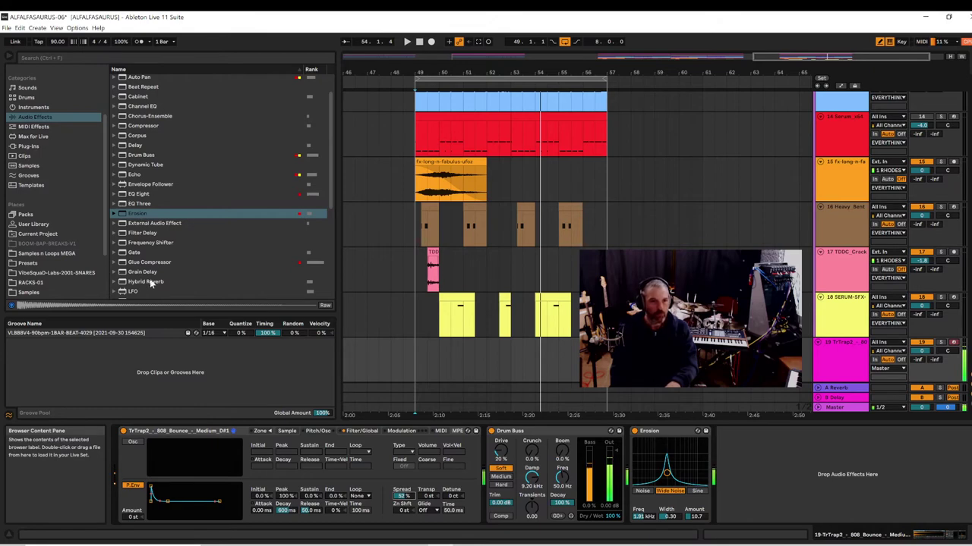
# - Add Utility after Erosion with Bass Mono enabled at about 262 Hz and the stereo width at 127%
pyautogui.scroll(-6, 181, 212)
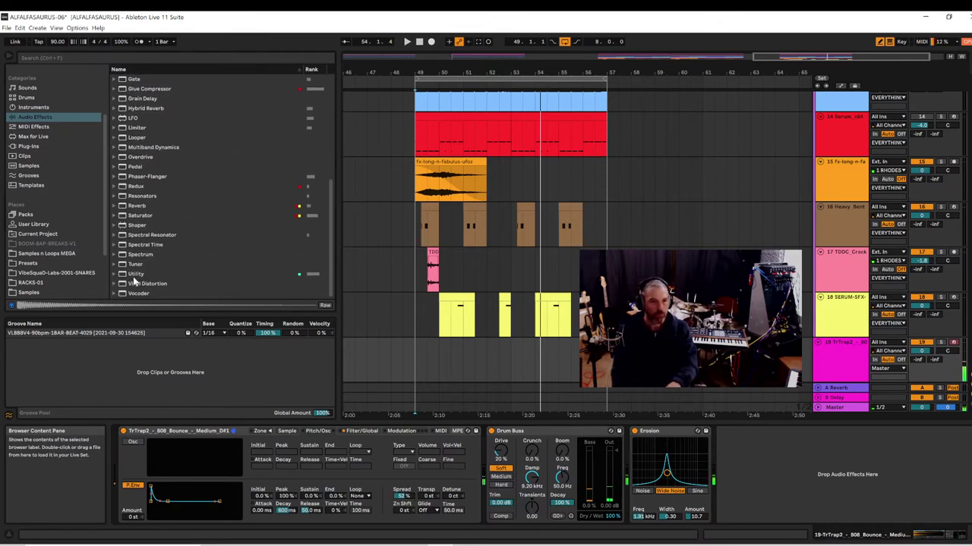
pyautogui.moveTo(135, 275); pyautogui.dragTo(170, 289)
pyautogui.moveTo(759, 471); pyautogui.dragTo(760, 465)
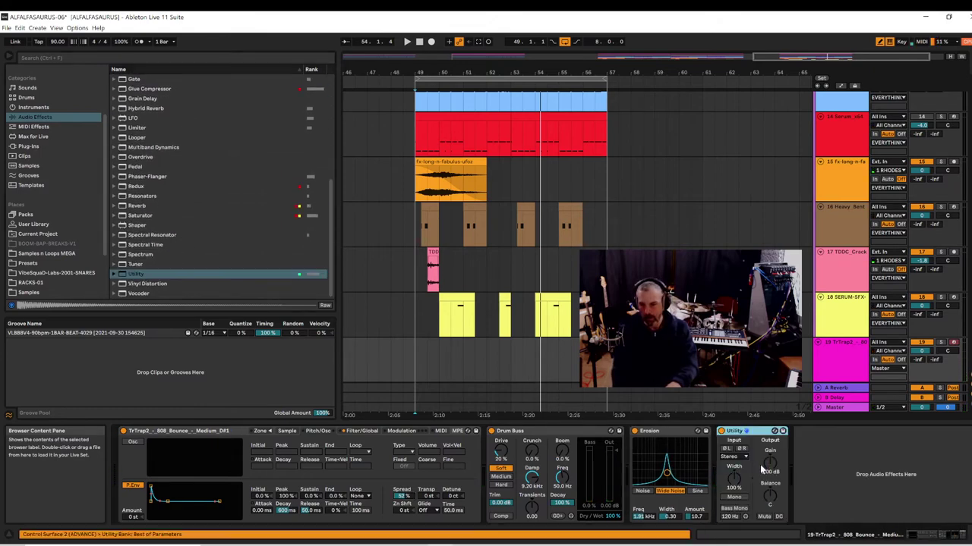
pyautogui.click(734, 507)
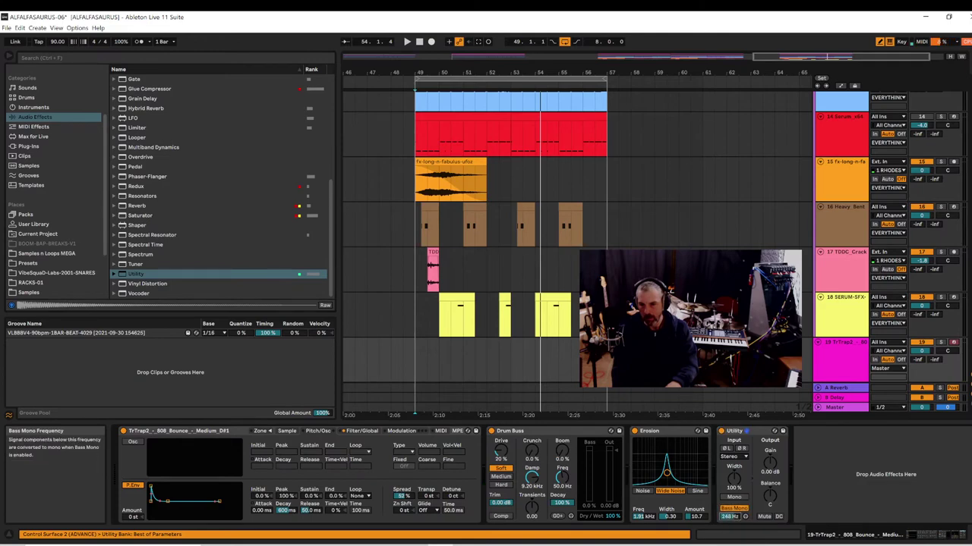
pyautogui.click(732, 518)
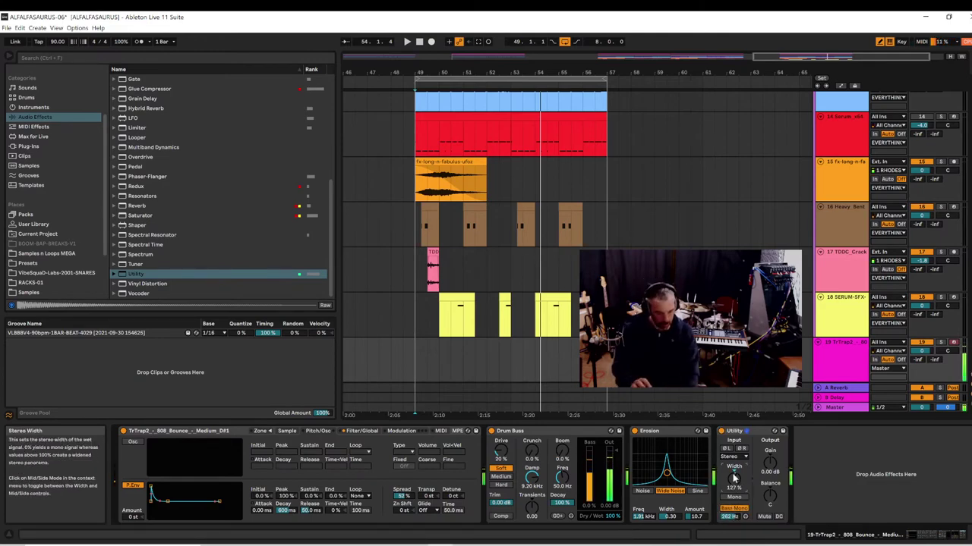
# - Capture the played 808 bass line as a MIDI clip at bar 49 and copy the clip to bar 53
pyautogui.press('space')
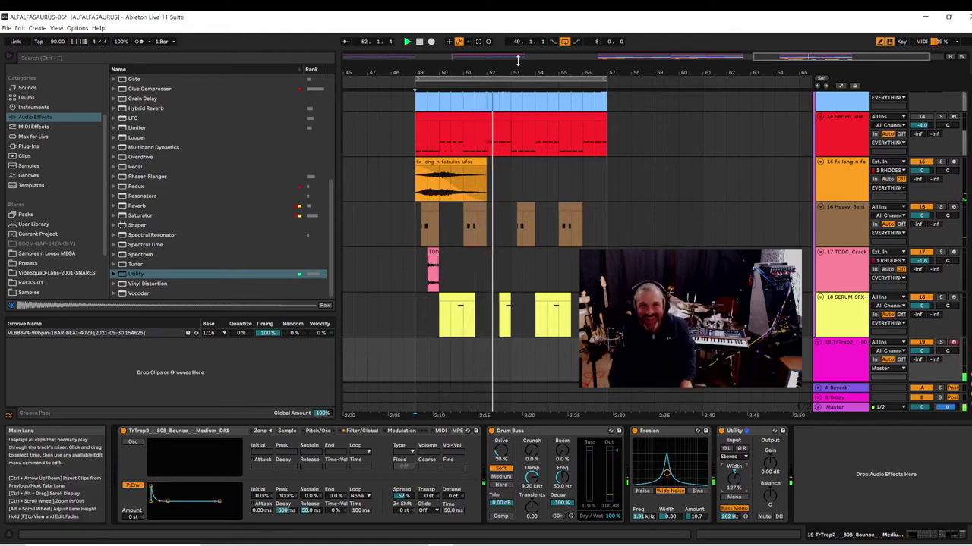
pyautogui.click(478, 43)
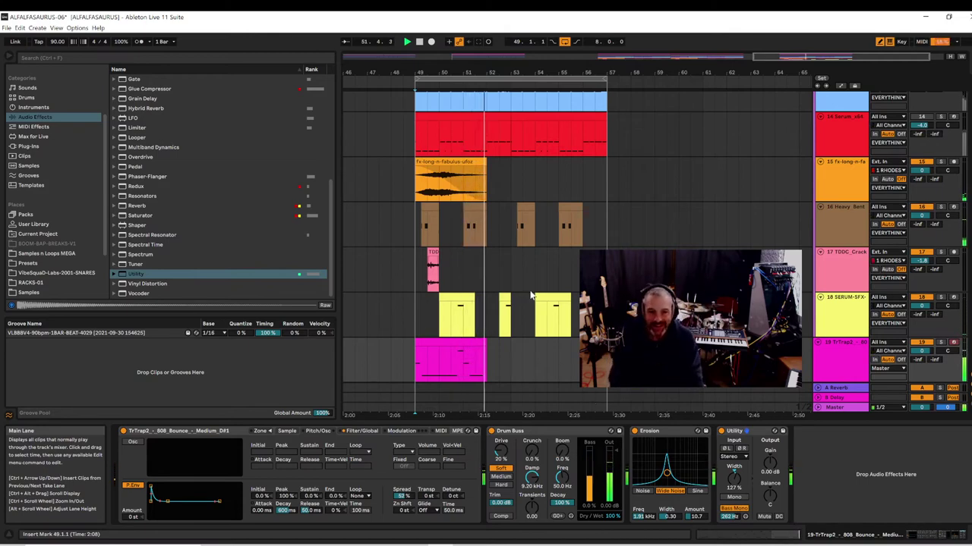
pyautogui.click(471, 343)
pyautogui.keyDown('ctrl'); pyautogui.moveTo(471, 343); pyautogui.dragTo(566, 346); pyautogui.keyUp('ctrl')
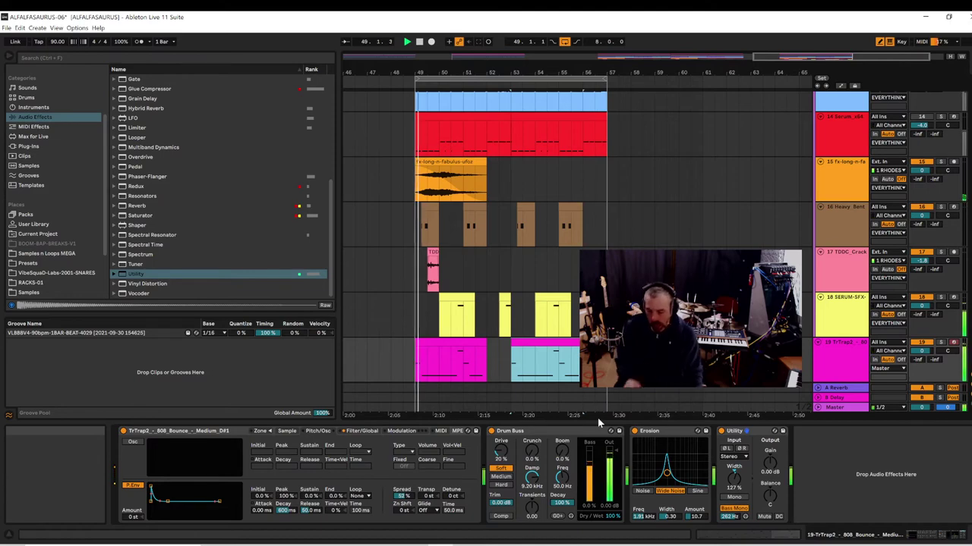
pyautogui.press('space')
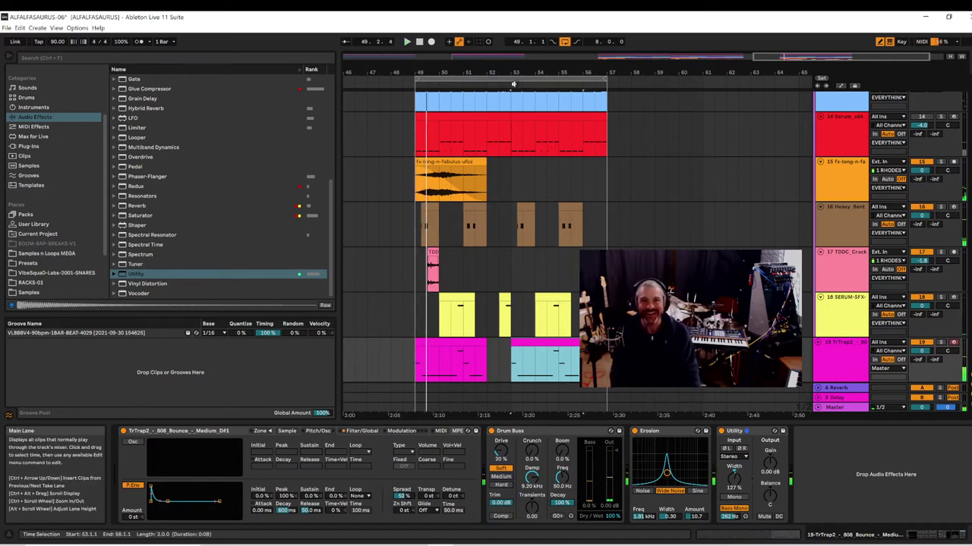
# - Duplicate the looped section at bars 49 to 57 across all tracks and extend the loop to 16 bars, ending at bar 65
pyautogui.click(511, 79)
pyautogui.moveTo(509, 69); pyautogui.dragTo(669, 70)
pyautogui.click(665, 78)
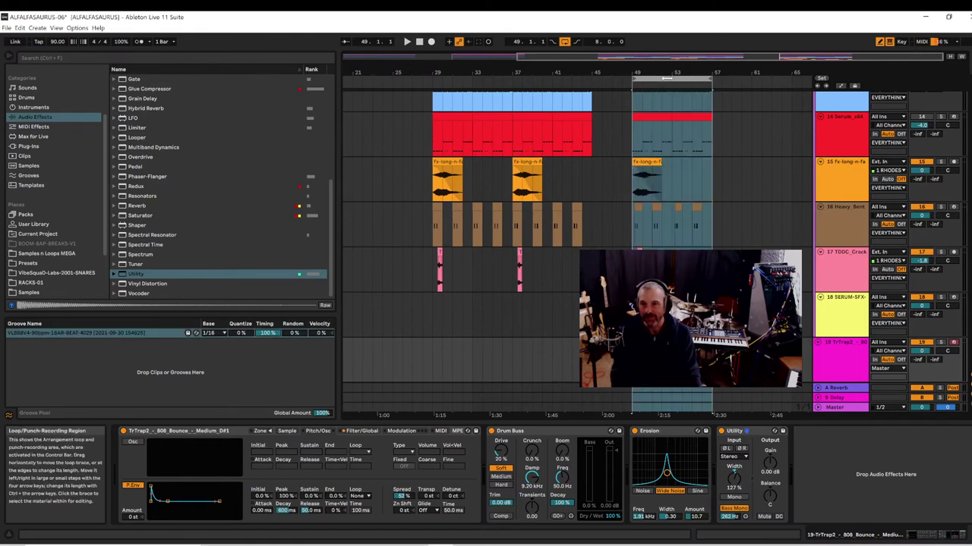
pyautogui.hotkey('ctrl', 'd')
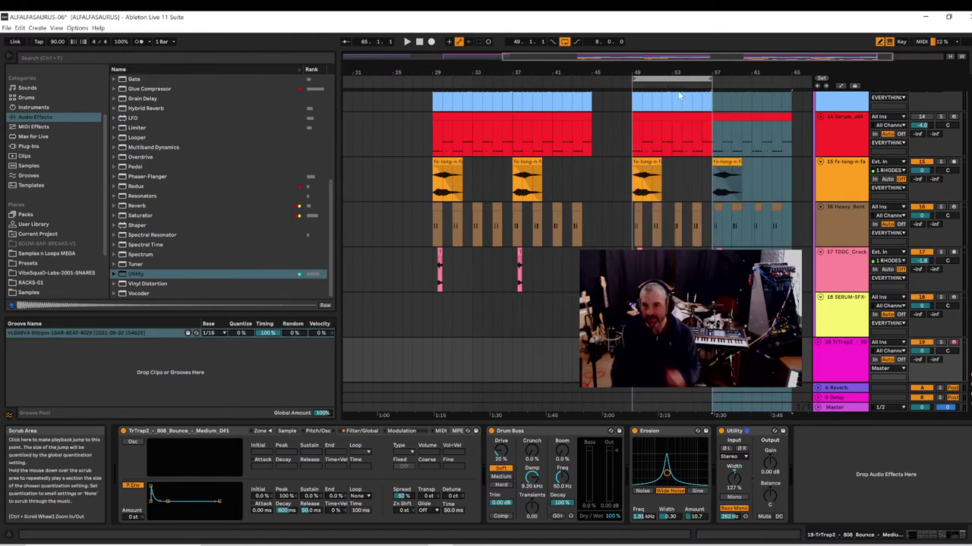
pyautogui.click(712, 78)
pyautogui.moveTo(712, 78); pyautogui.dragTo(791, 78)
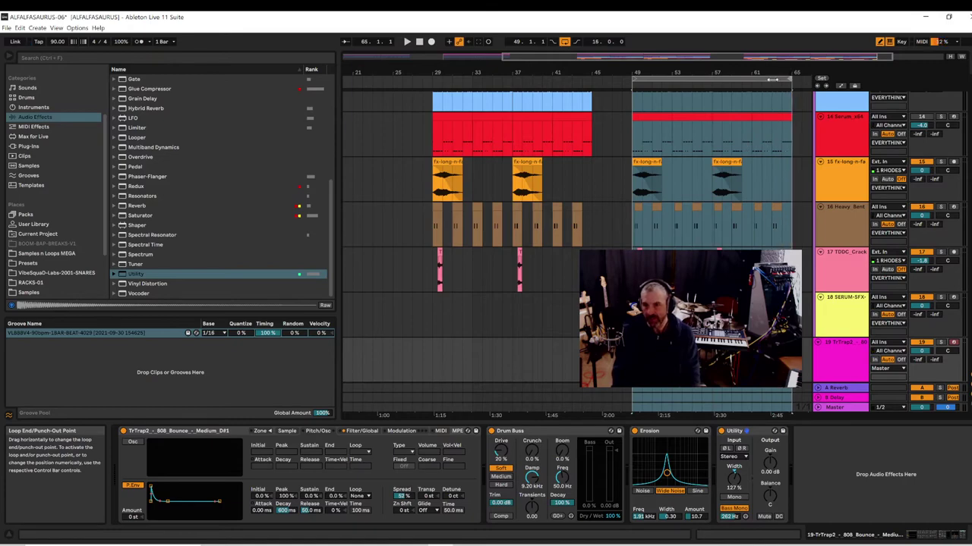
# - Save the Live Set under the new name ALFALFASAURUS-07
pyautogui.click(8, 28)
pyautogui.click(29, 114)
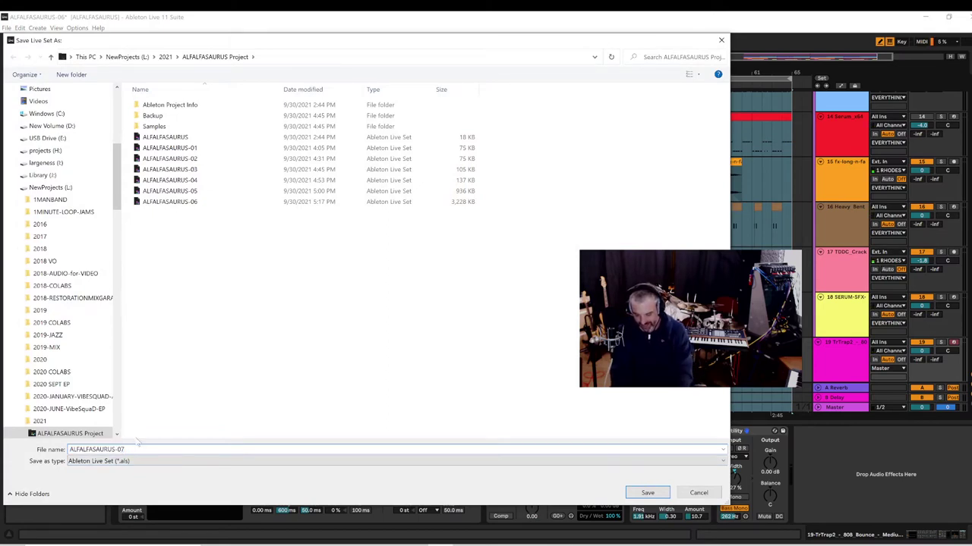
pyautogui.press('Return')
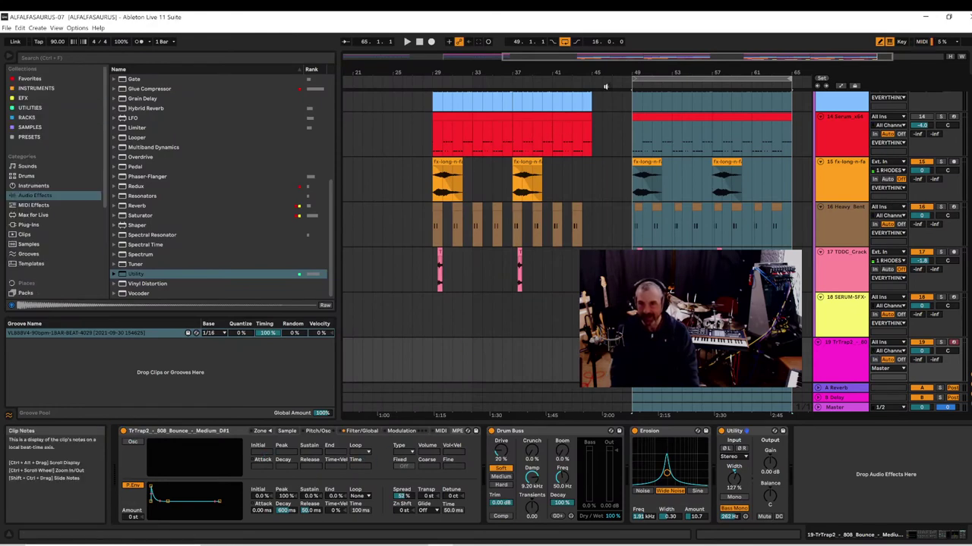
# - Play back the extended arrangement from bar 49
pyautogui.click(630, 107)
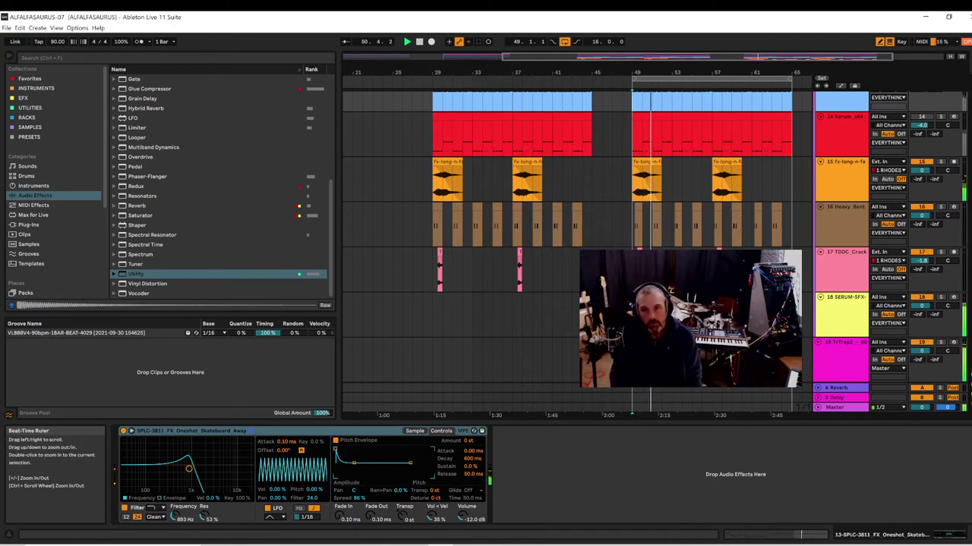
pyautogui.moveTo(669, 75); pyautogui.dragTo(507, 74)
pyautogui.press('space')
pyautogui.press('space')
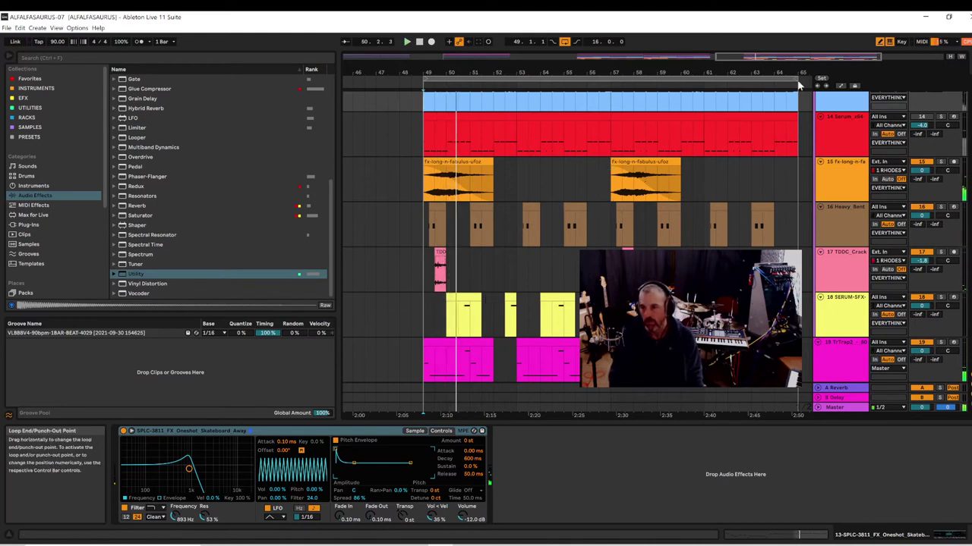
# - Copy the eight-bar section starting at bar 49 to bar 65 and set the loop to the eight bars from bar 65
pyautogui.moveTo(798, 86); pyautogui.dragTo(624, 106)
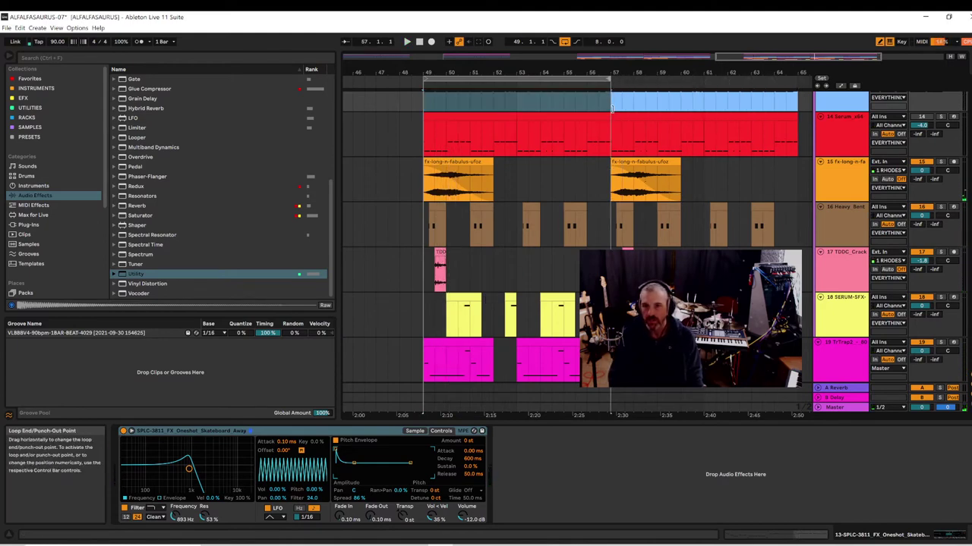
pyautogui.click(541, 79)
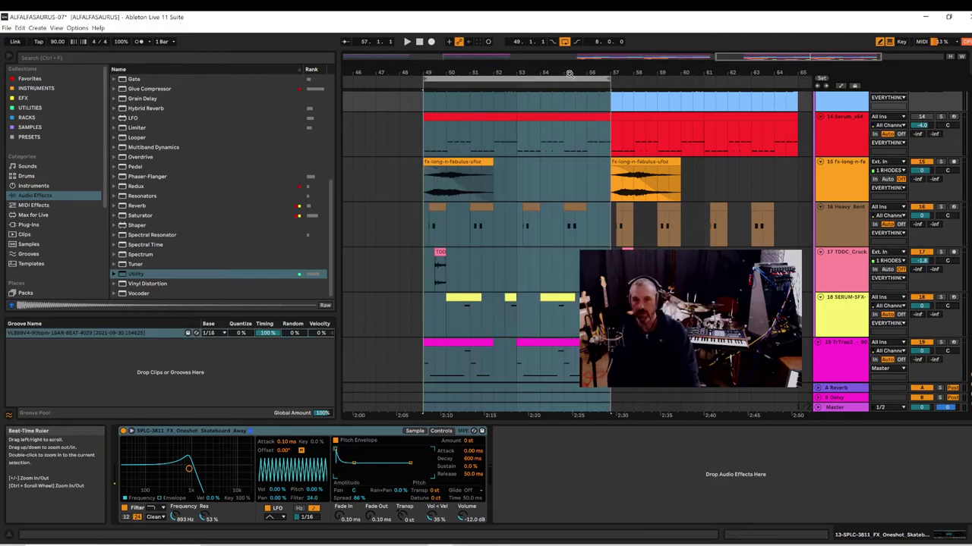
pyautogui.moveTo(569, 74); pyautogui.dragTo(570, 26)
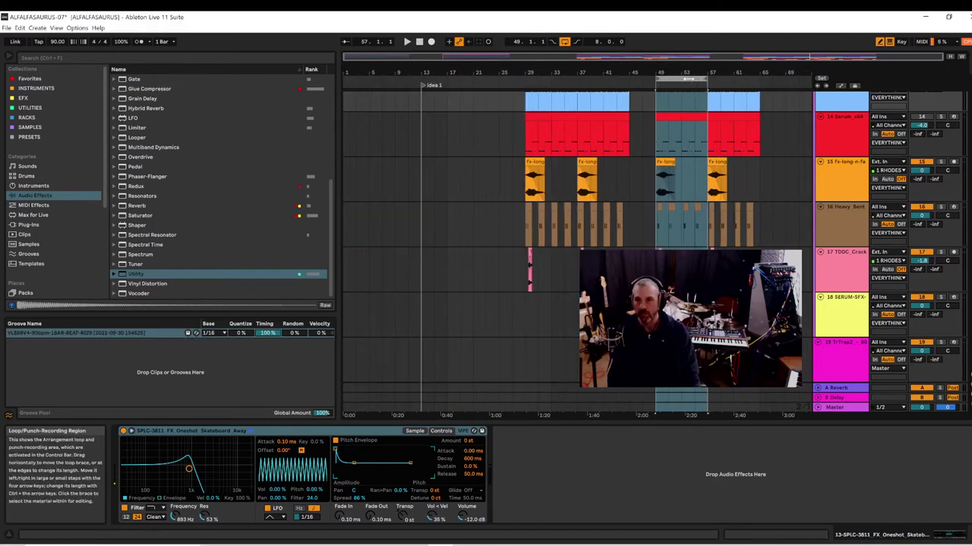
pyautogui.moveTo(696, 79); pyautogui.dragTo(797, 93)
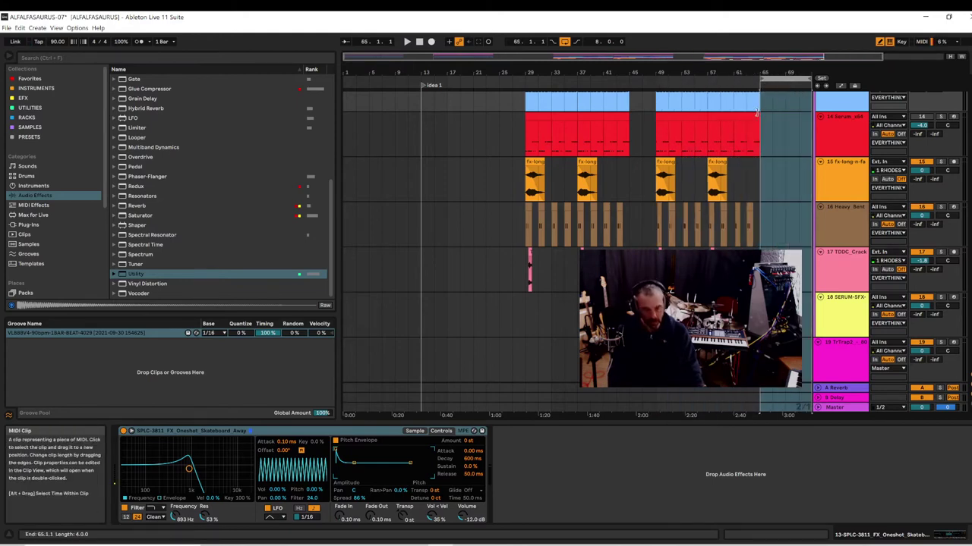
pyautogui.hotkey('ctrl', 'v')
# - Play back the section at bars 65 to 73 and look through its clips on all tracks
pyautogui.press('space')
pyautogui.moveTo(765, 72); pyautogui.dragTo(507, 114)
pyautogui.scroll(-1, 524, 300)
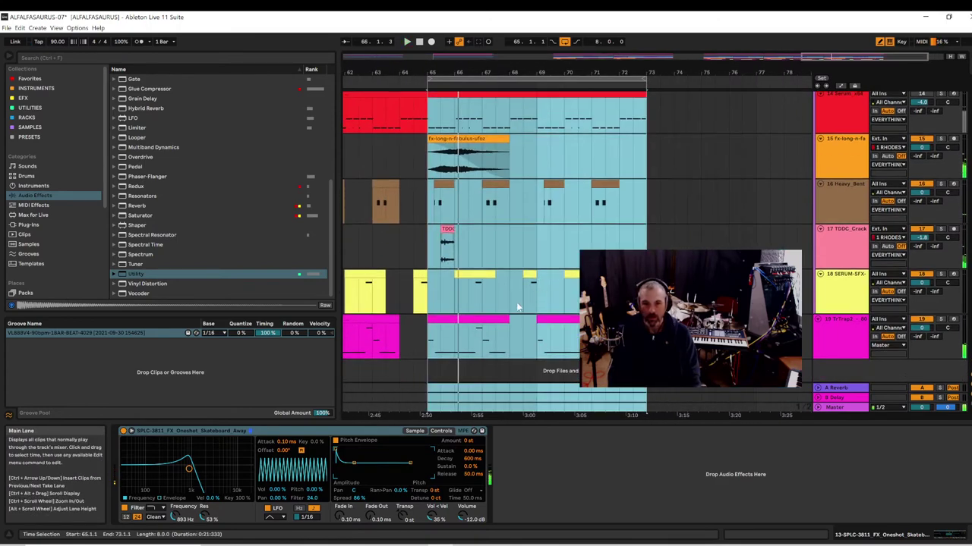
pyautogui.scroll(3, 520, 296)
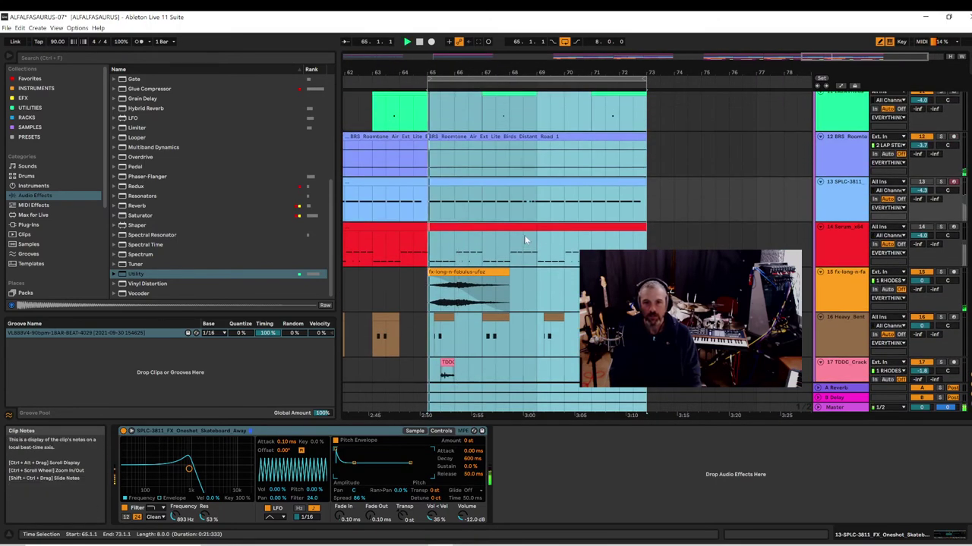
pyautogui.scroll(-3, 519, 231)
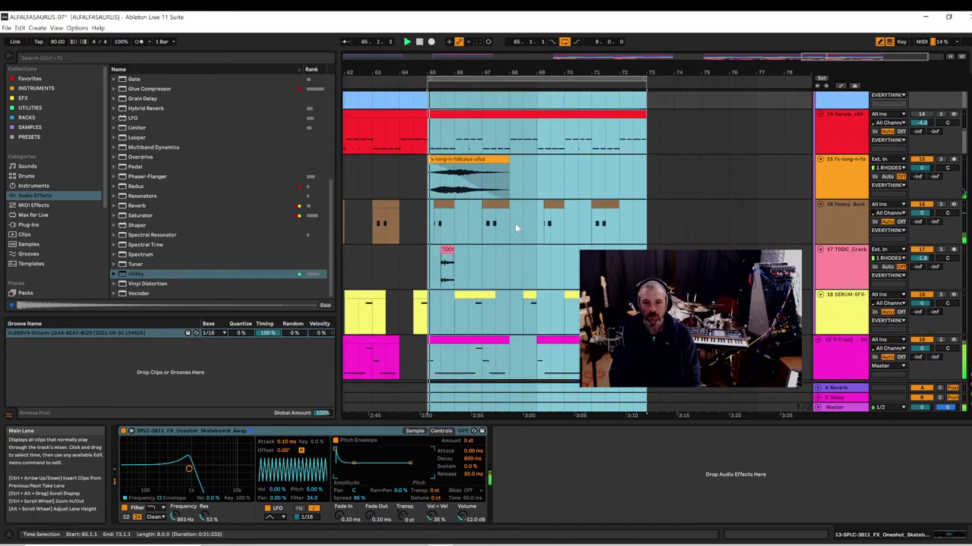
pyautogui.scroll(-1, 515, 227)
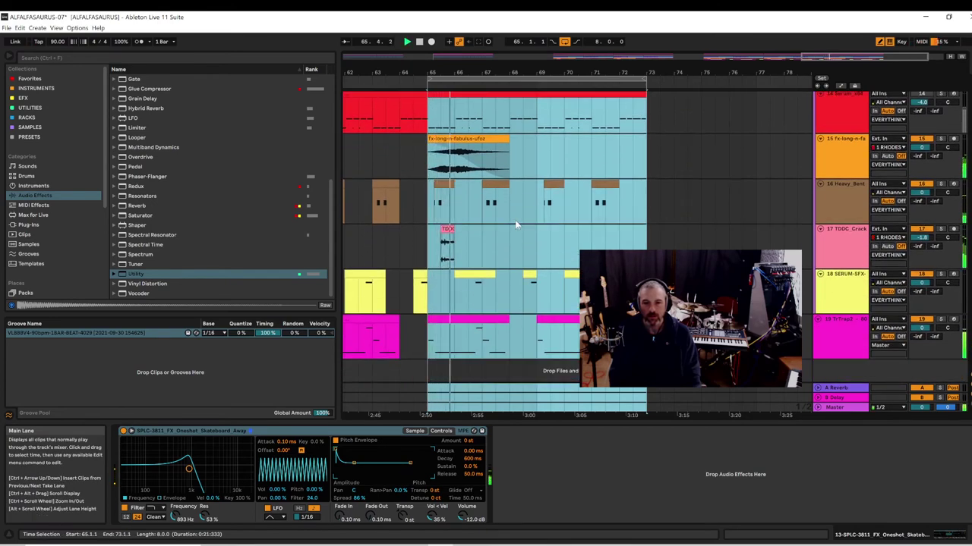
pyautogui.press('space')
pyautogui.moveTo(457, 74); pyautogui.dragTo(478, 72)
pyautogui.scroll(2, 525, 245)
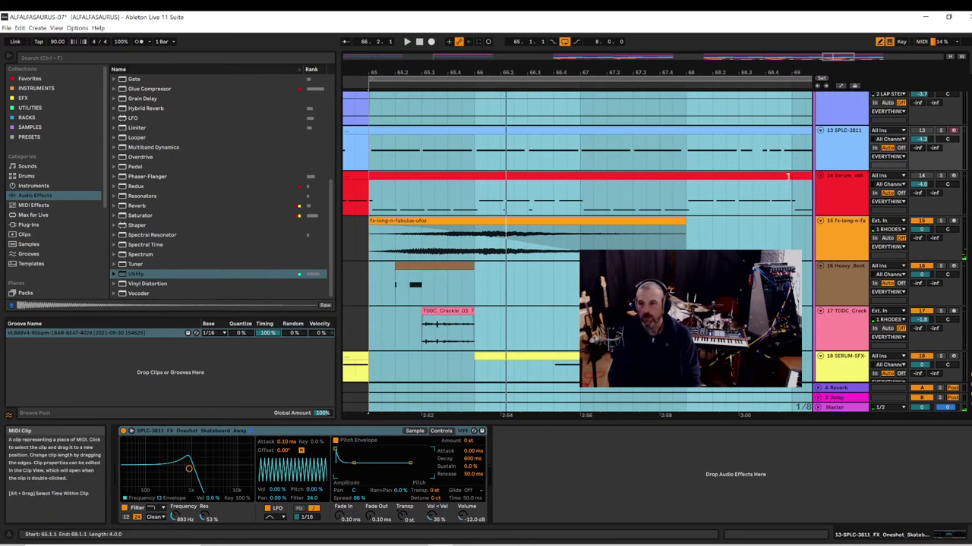
pyautogui.scroll(2, 899, 163)
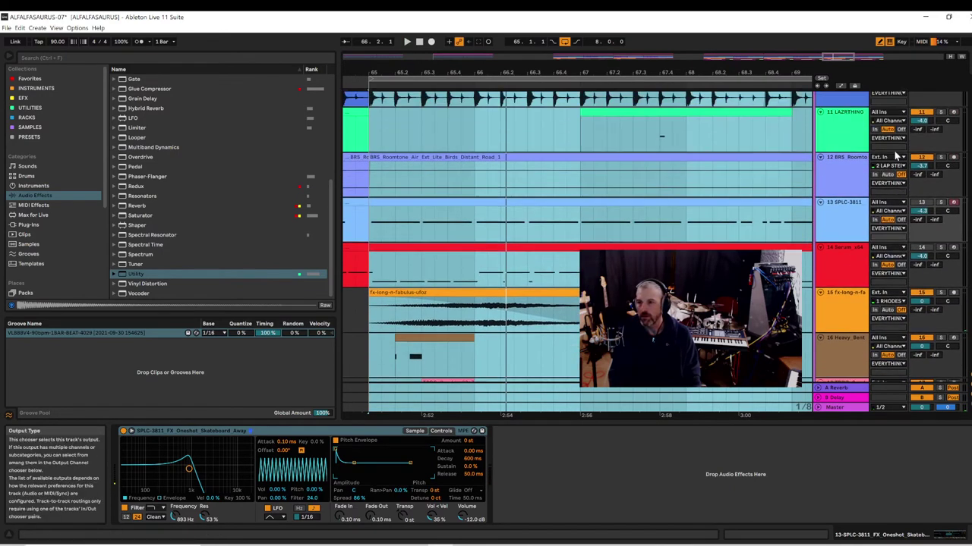
# - Play the section from bar 65 with the track 5 Serum_x64 muted, and turn that track back on
pyautogui.press('space')
pyautogui.scroll(3, 898, 148)
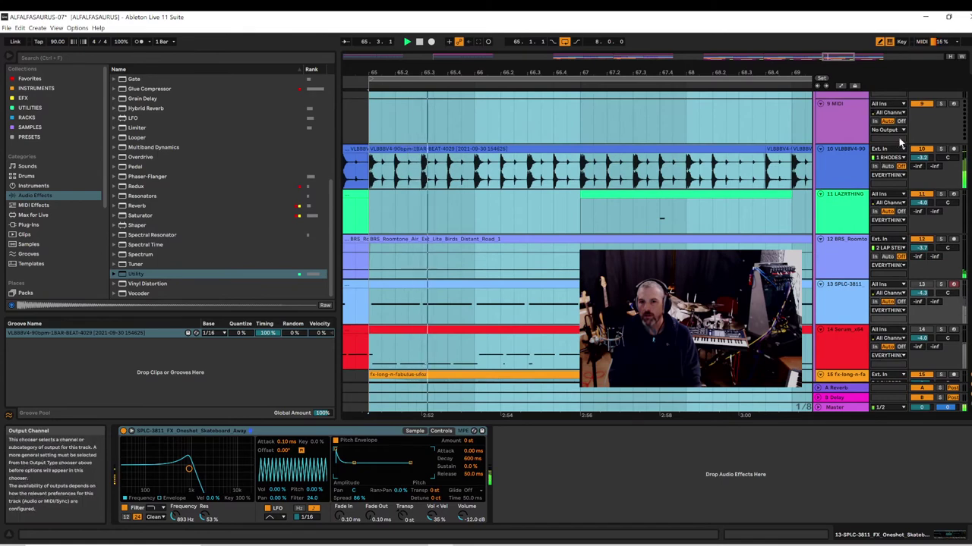
pyautogui.scroll(4, 901, 137)
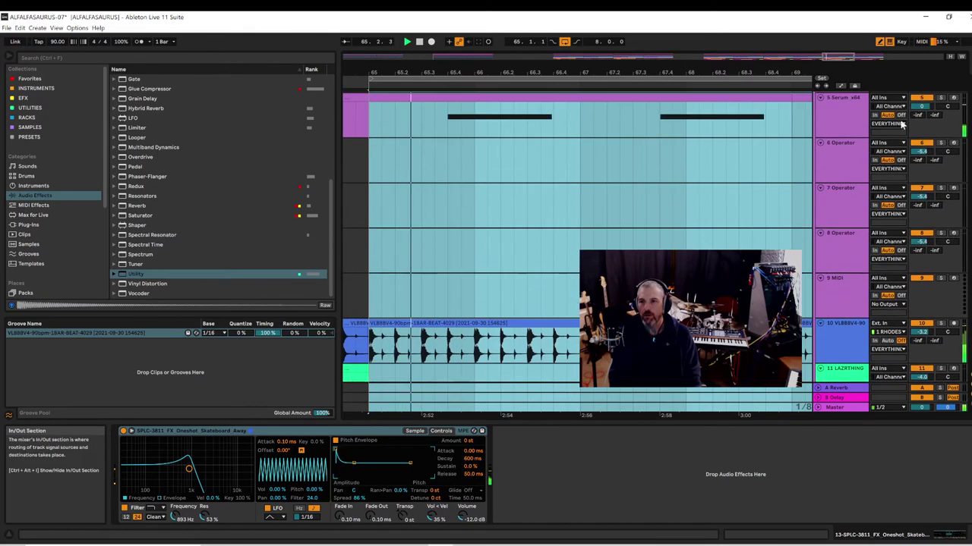
pyautogui.press('space')
pyautogui.click(914, 151)
pyautogui.press('space')
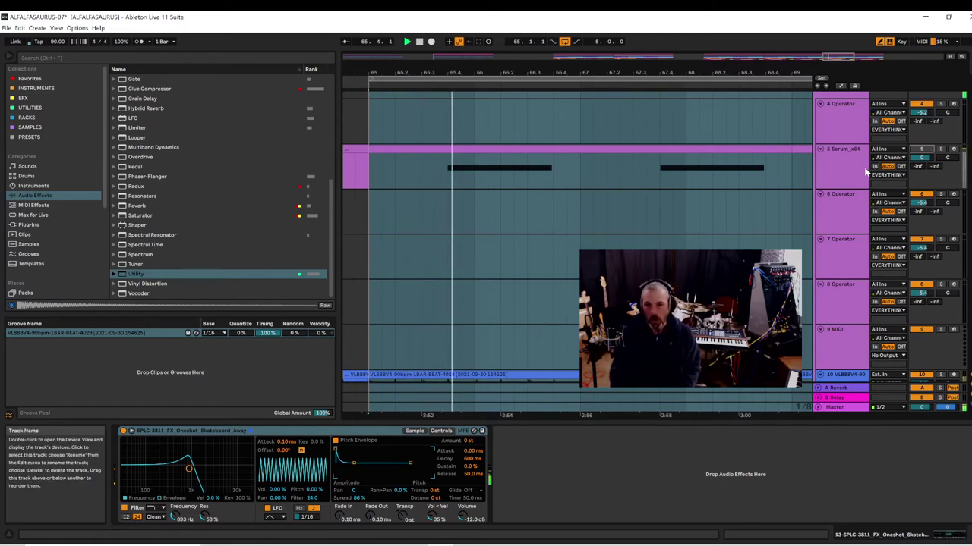
pyautogui.click(923, 149)
pyautogui.press('space')
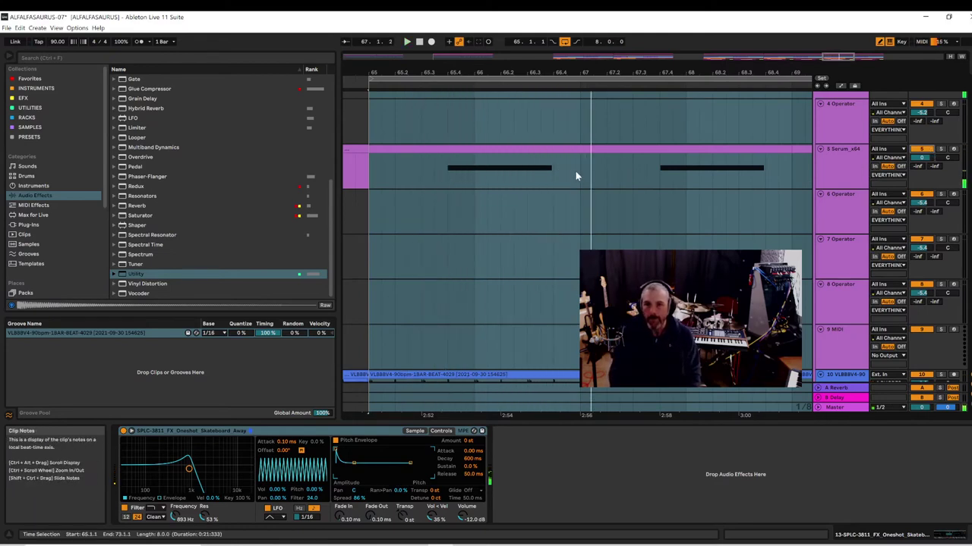
# - Deactivate the track 5 Serum_x64 clip between 65.1.1 and 67.1.3, and play the section back
pyautogui.moveTo(576, 171); pyautogui.dragTo(273, 146)
pyautogui.click(557, 174)
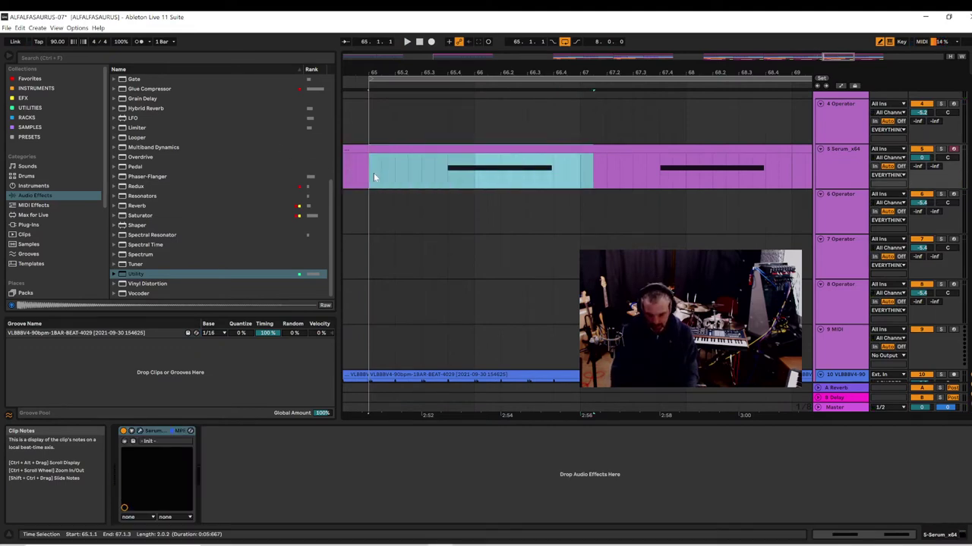
pyautogui.press('0')
pyautogui.press('space')
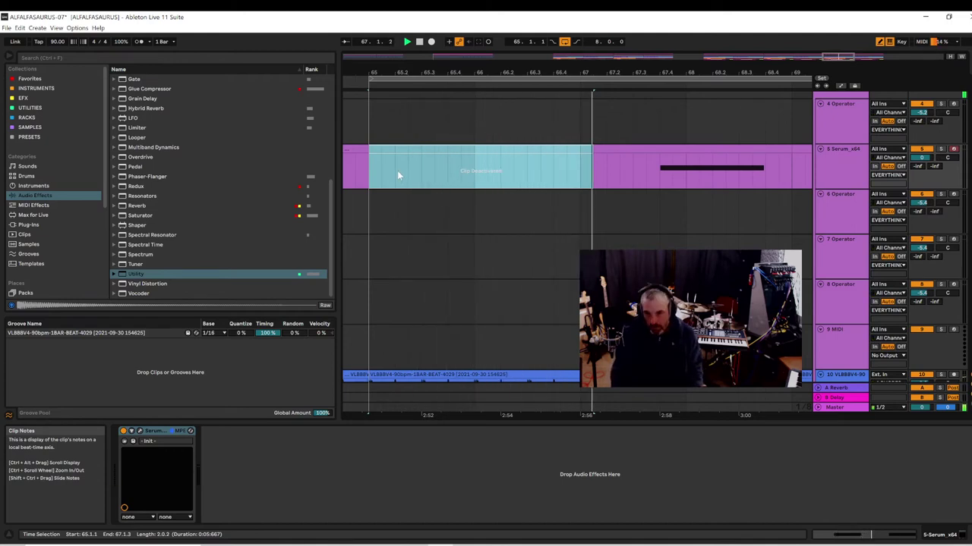
# - Deactivate the SERUM-SFX clip on track 18 that starts at bar 66 and runs to 67.3.1
pyautogui.scroll(-5, 569, 230)
pyautogui.scroll(-8, 592, 239)
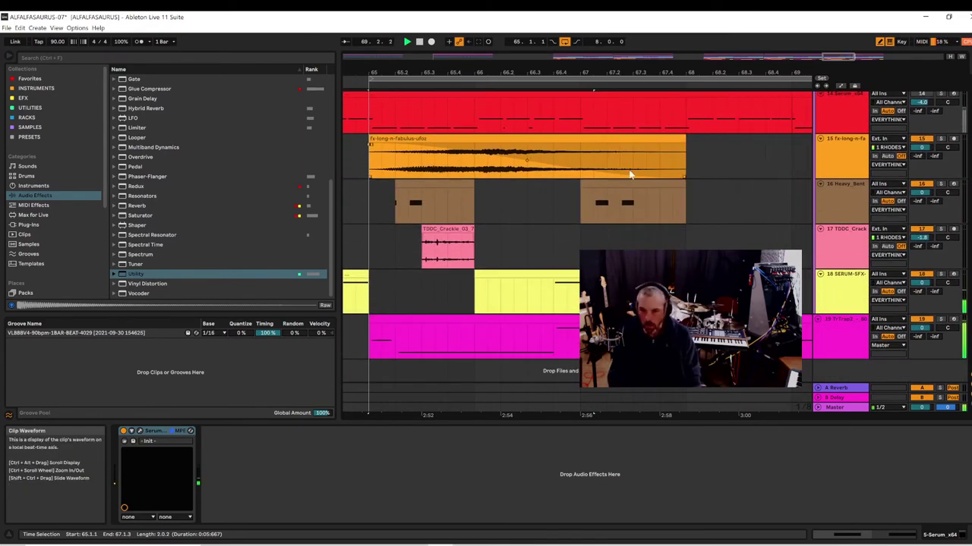
pyautogui.click(526, 300)
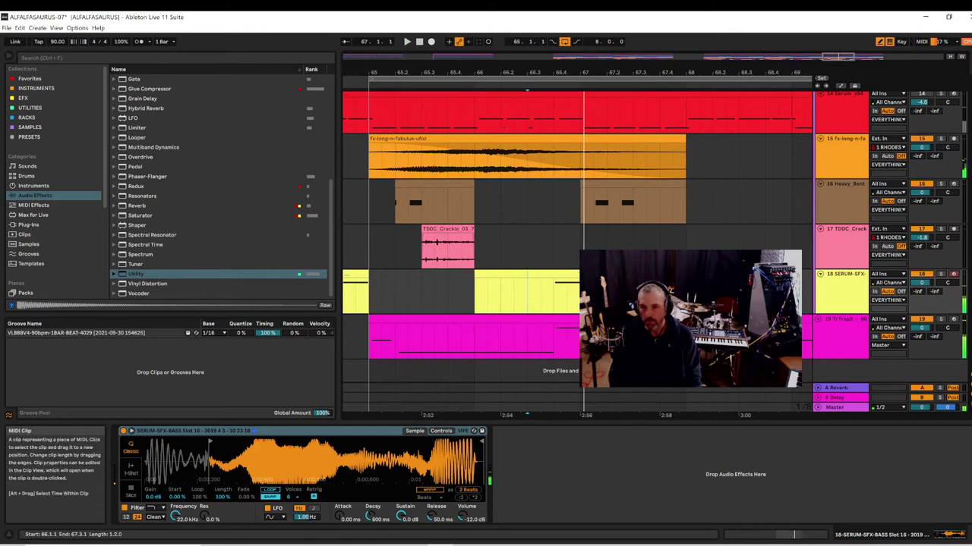
pyautogui.click(527, 274)
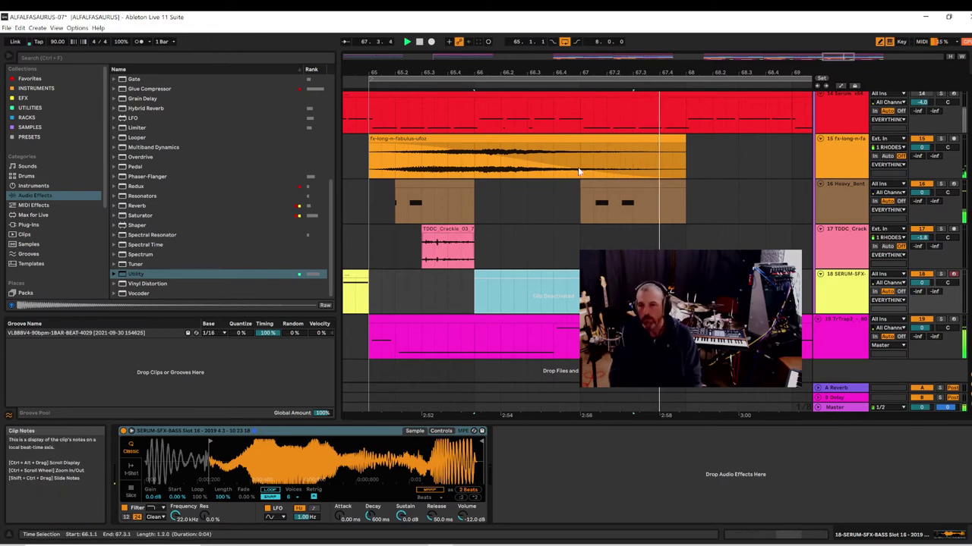
# - Toggle tracks 14 Serum_x64 and 13 SPLC-3811 on and off while the section plays to compare the mix
pyautogui.scroll(3, 561, 182)
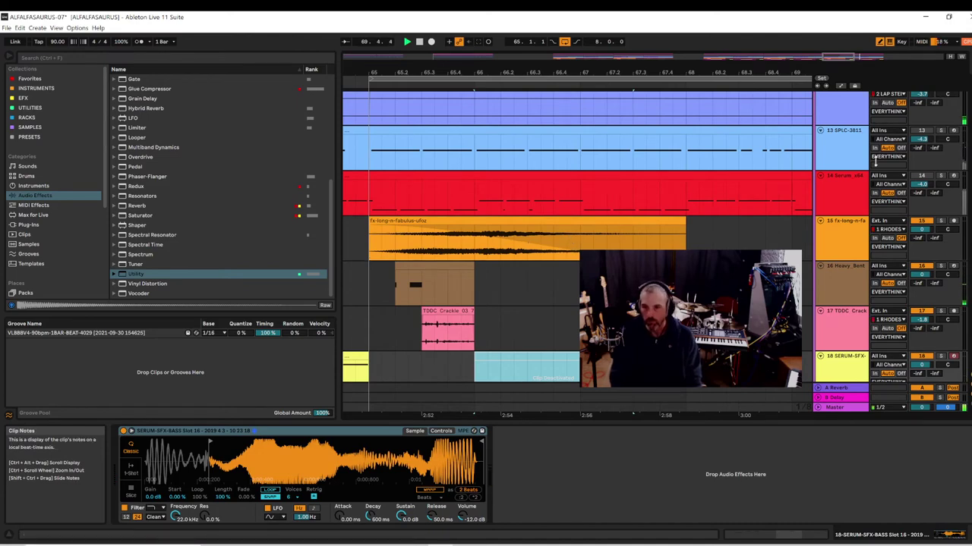
pyautogui.click(931, 175)
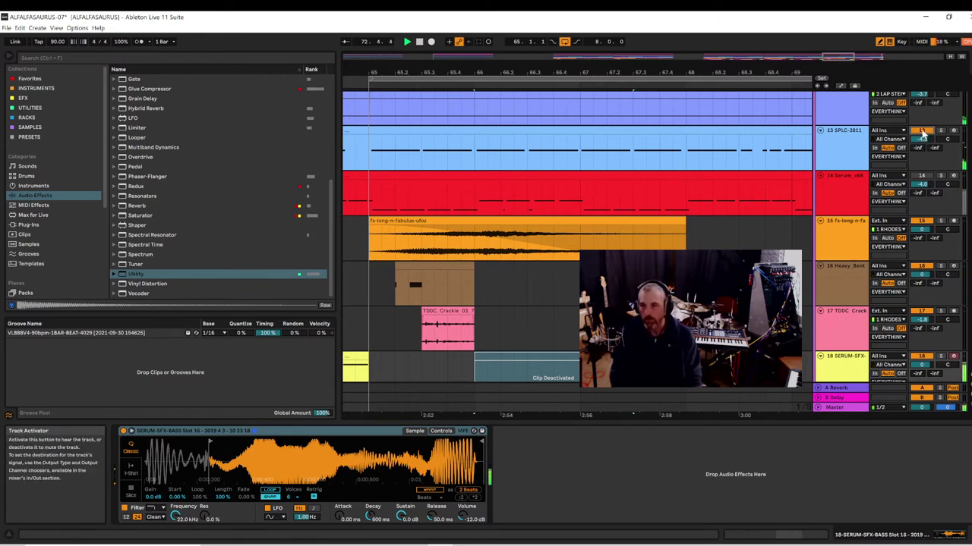
pyautogui.press('space')
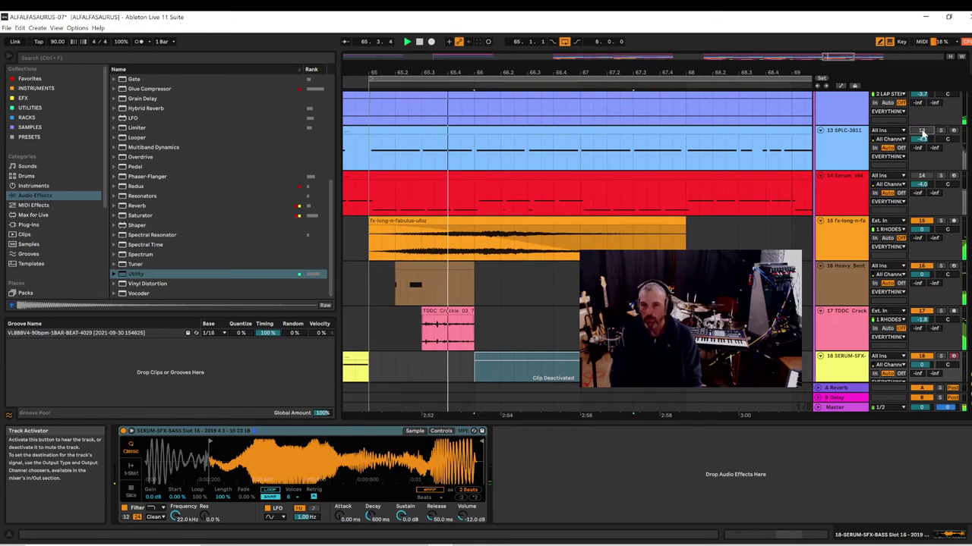
pyautogui.scroll(1, 825, 186)
pyautogui.scroll(3, 826, 181)
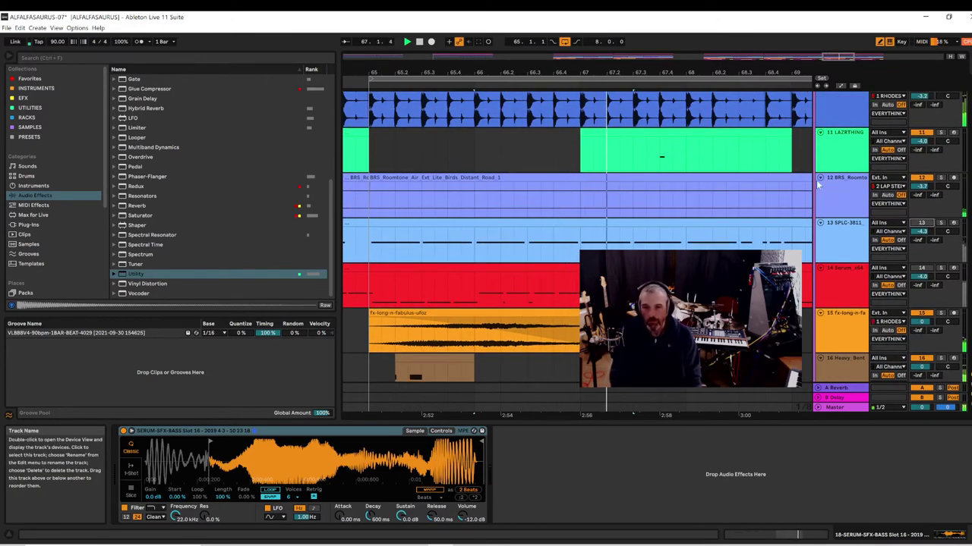
# - Play earlier parts of the arrangement, including from bar 49, trying the loop start at bar 49 and returning it to bar 65
pyautogui.moveTo(721, 75); pyautogui.dragTo(721, 79)
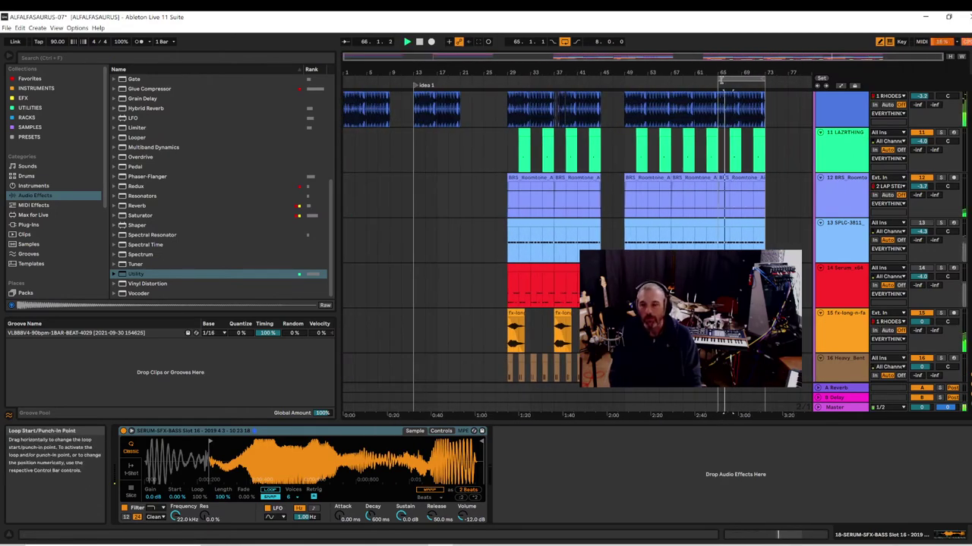
pyautogui.moveTo(648, 85); pyautogui.dragTo(624, 86)
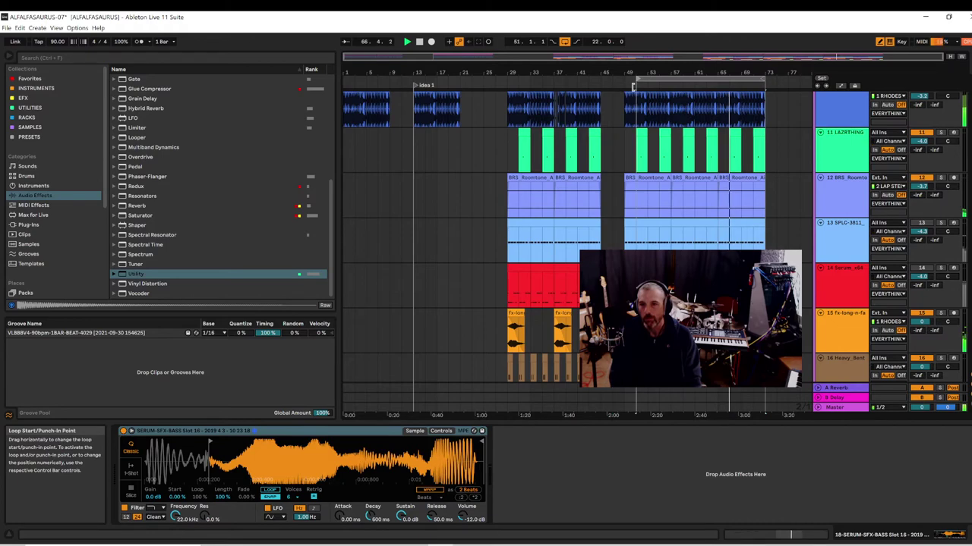
pyautogui.click(624, 86)
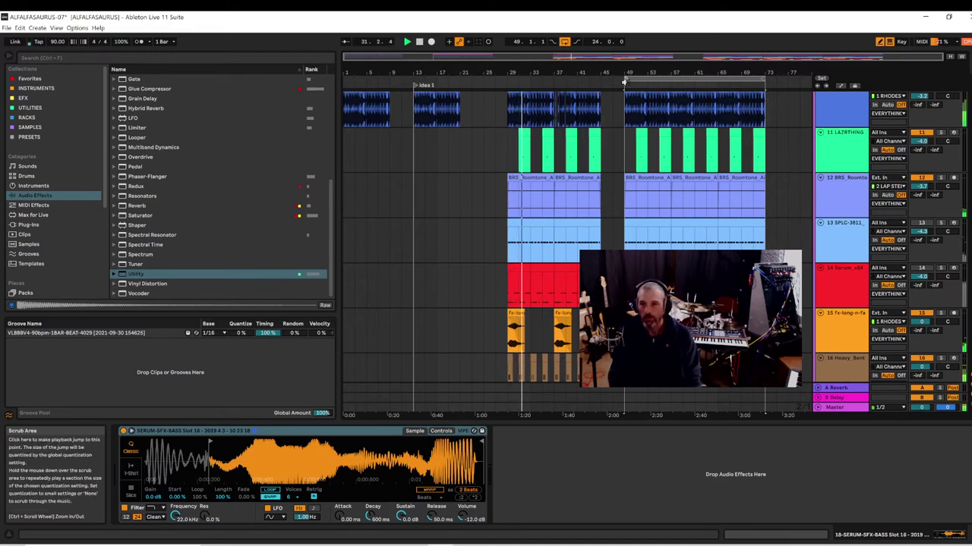
pyautogui.moveTo(625, 78); pyautogui.dragTo(690, 78)
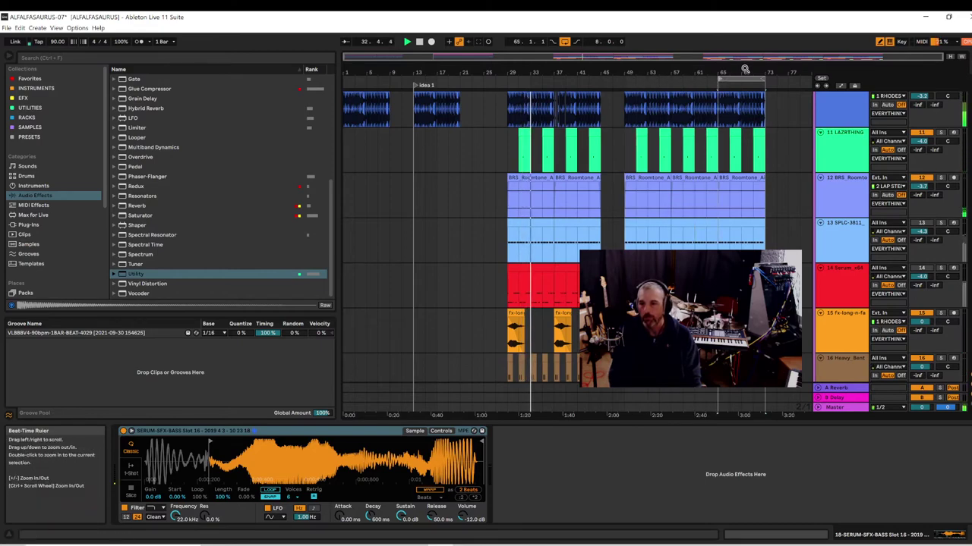
pyautogui.moveTo(745, 69); pyautogui.dragTo(710, 70)
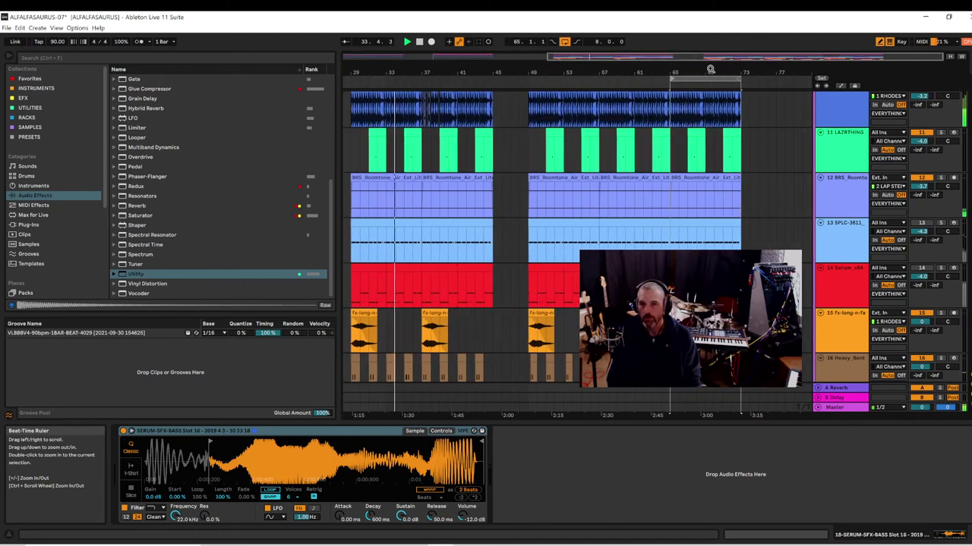
pyautogui.click(529, 119)
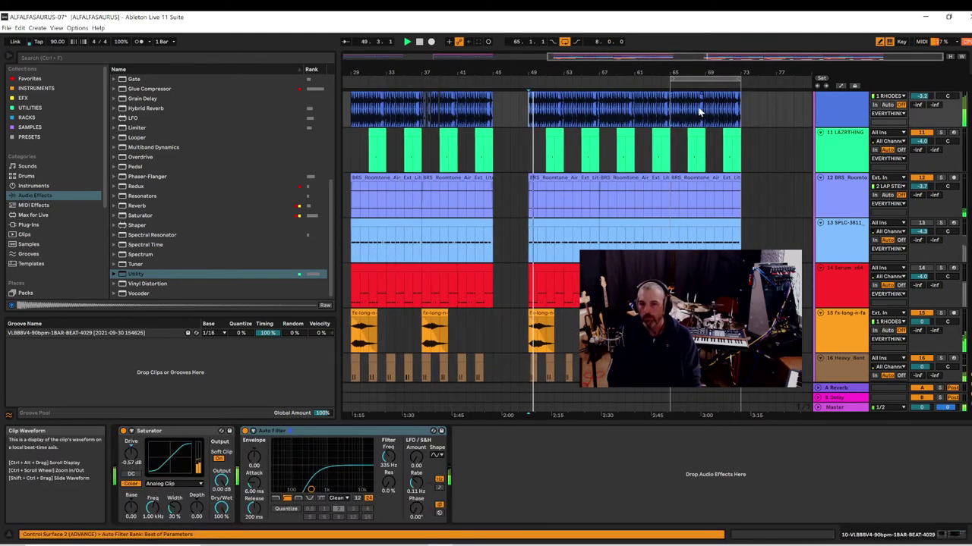
# - Move the eight-bar loop to bar 73 and copy the track 10 beat from bars 49 to 57 to bar 73
pyautogui.moveTo(699, 79); pyautogui.dragTo(778, 80)
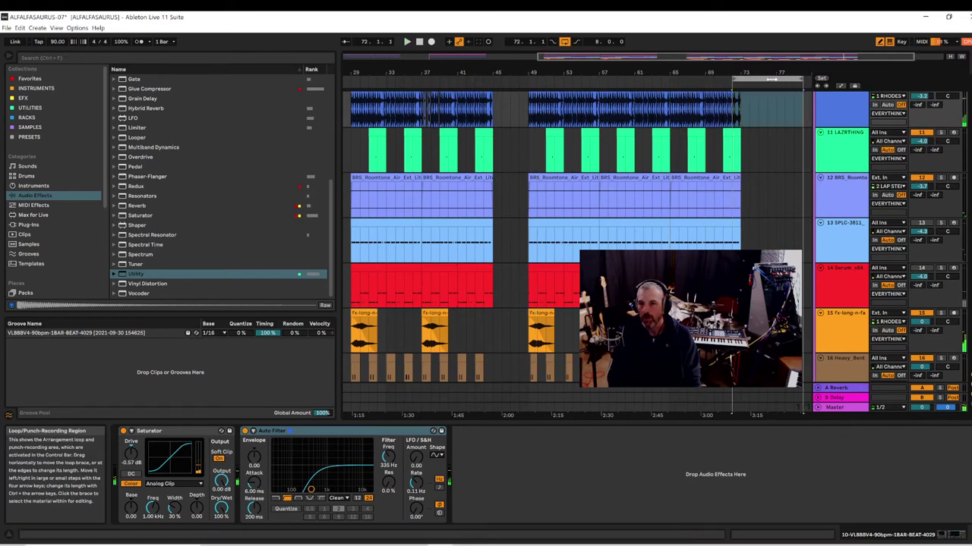
pyautogui.moveTo(764, 70); pyautogui.dragTo(703, 70)
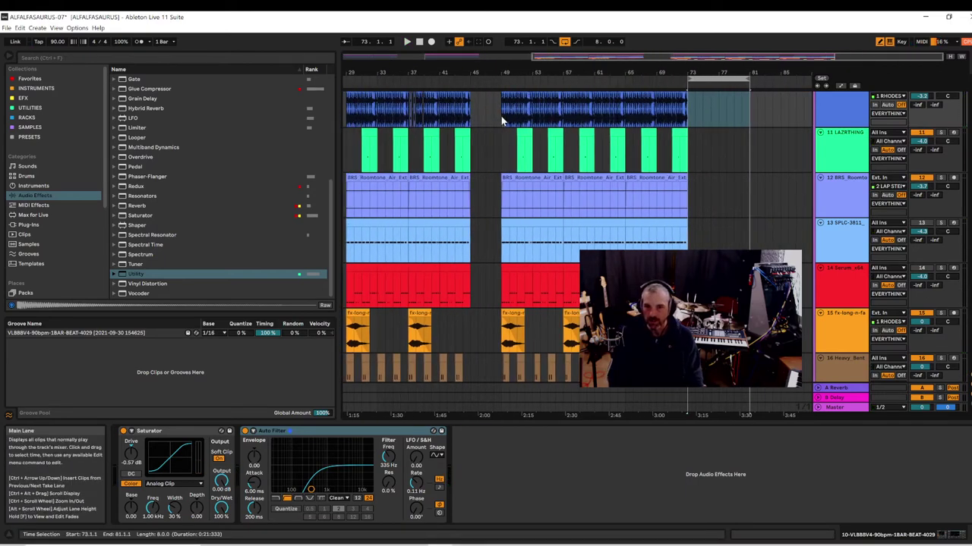
pyautogui.moveTo(501, 116); pyautogui.dragTo(527, 120)
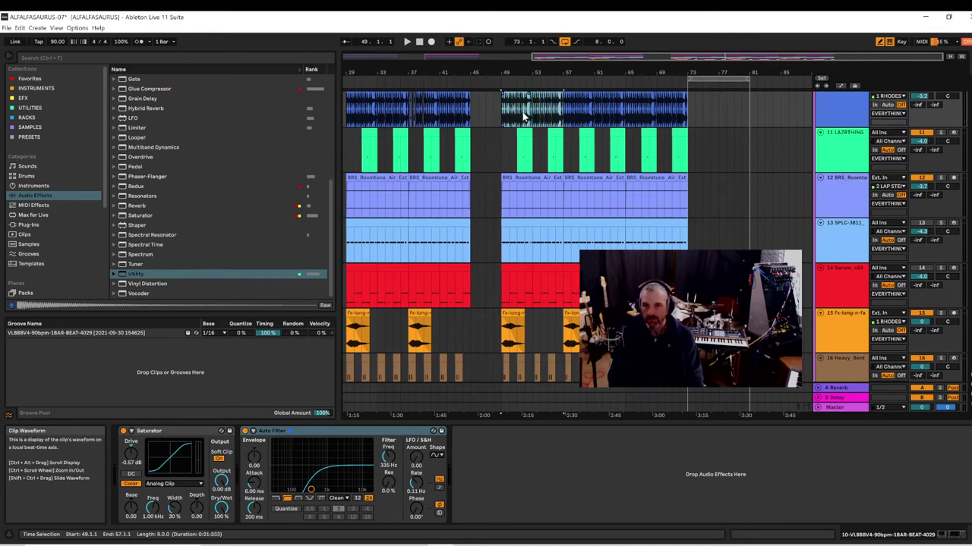
pyautogui.moveTo(508, 73); pyautogui.dragTo(508, 92)
pyautogui.scroll(1, 601, 123)
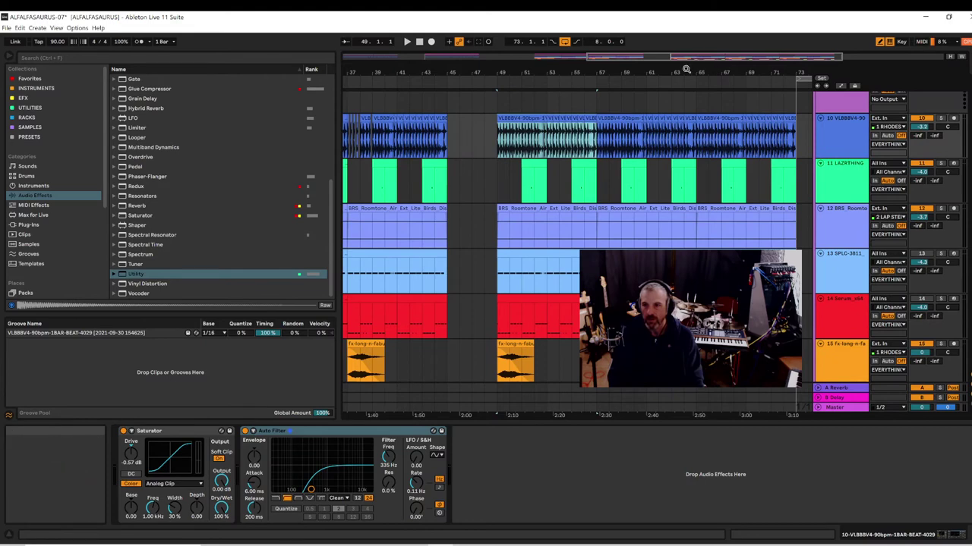
pyautogui.moveTo(685, 69); pyautogui.dragTo(585, 71)
pyautogui.moveTo(418, 119); pyautogui.dragTo(723, 142)
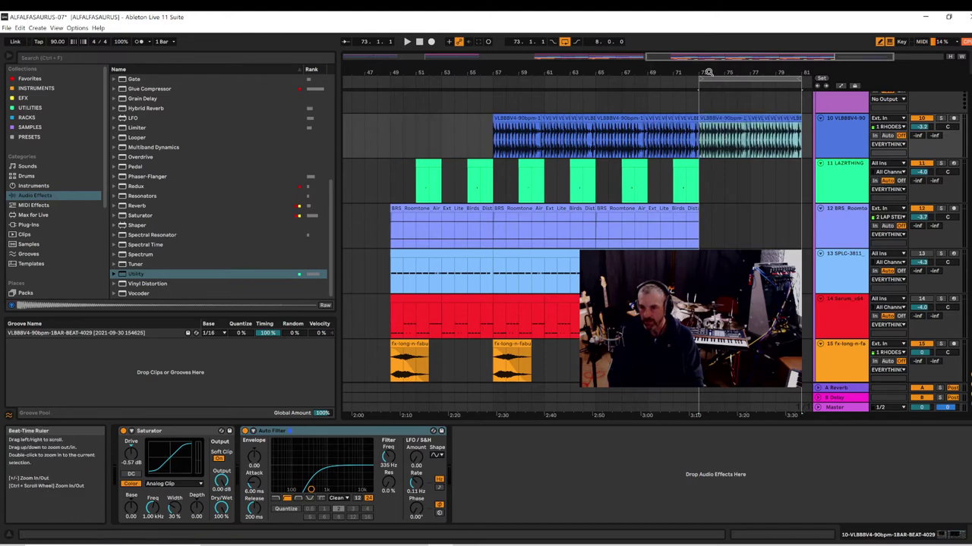
pyautogui.hotkey('ctrl', 'z')
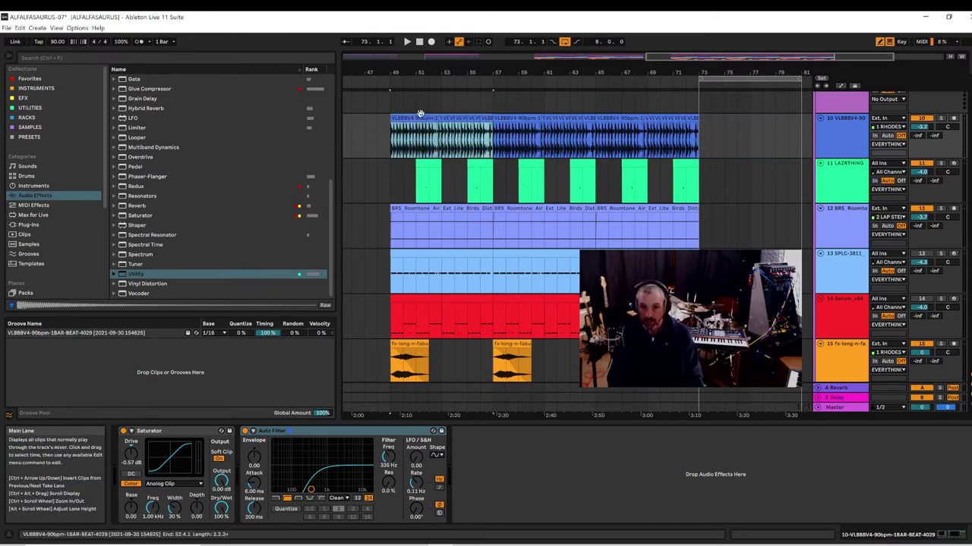
pyautogui.moveTo(502, 132); pyautogui.dragTo(722, 152)
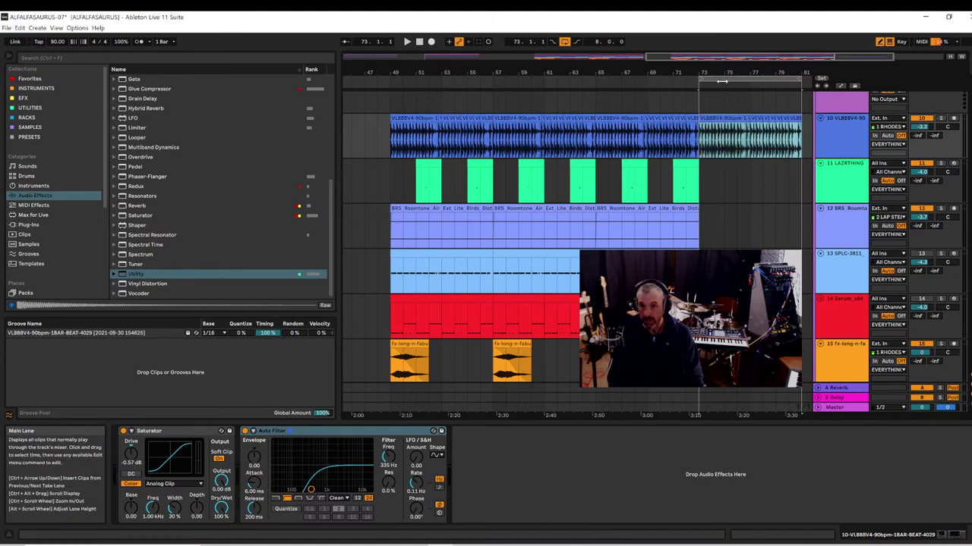
pyautogui.moveTo(722, 73); pyautogui.dragTo(650, 72)
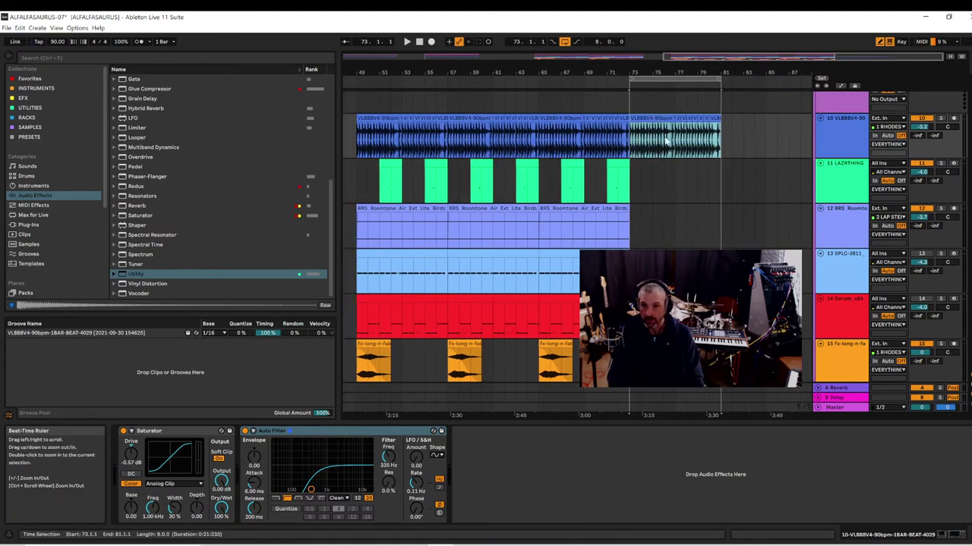
# - Play back the copied beat from bar 73
pyautogui.click(632, 156)
pyautogui.press('space')
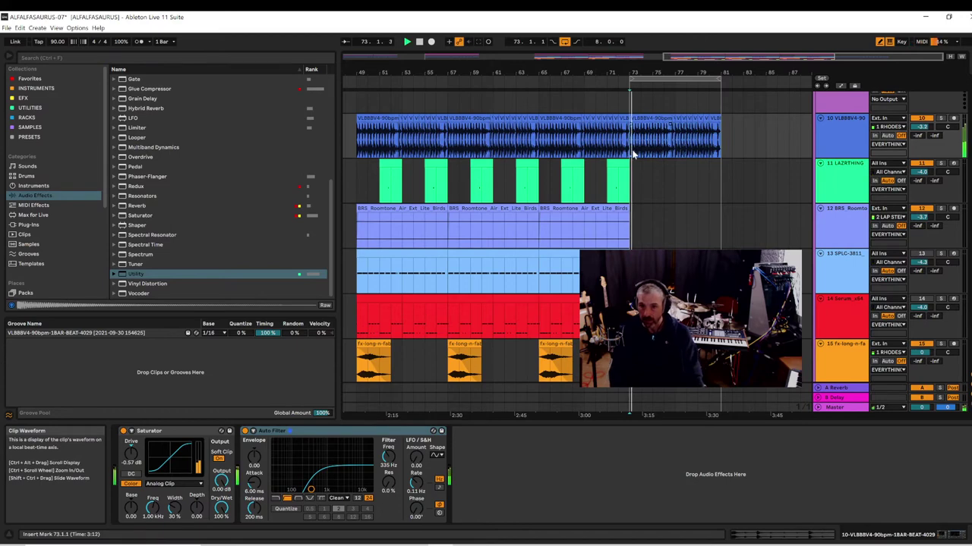
pyautogui.press('space')
pyautogui.scroll(4, 698, 189)
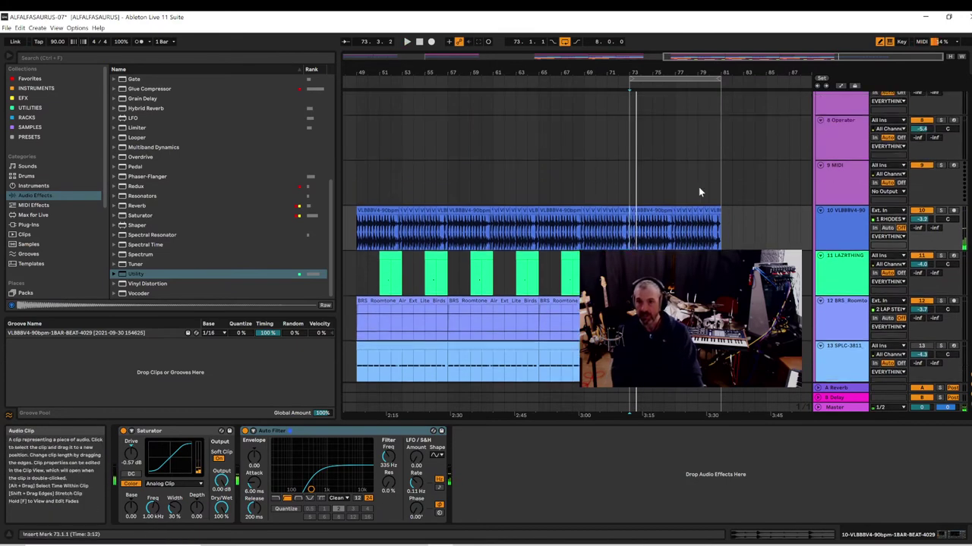
# - Arm the TrTrap2 808 bass on track 19 and play along with the beat in the loop from bar 73
pyautogui.scroll(-4, 684, 193)
pyautogui.scroll(-2, 809, 275)
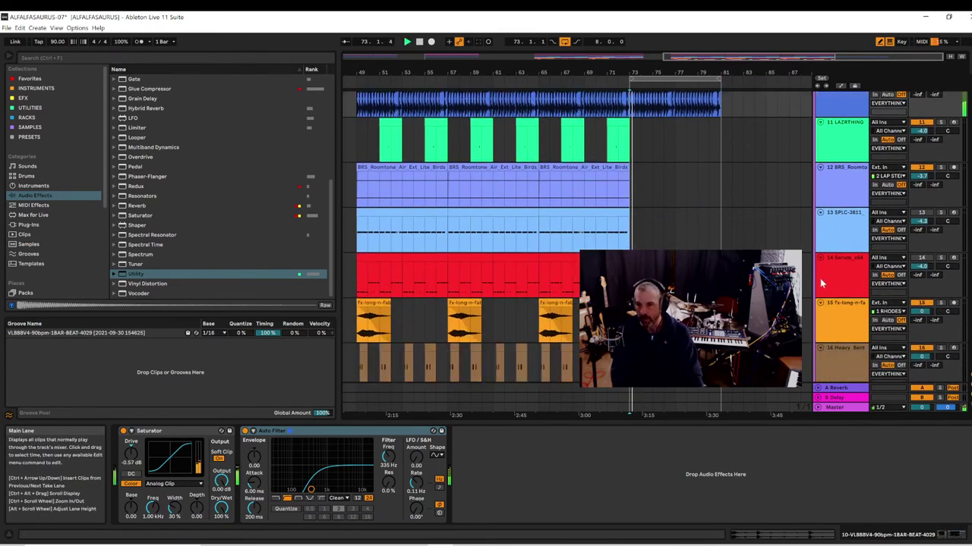
pyautogui.scroll(-5, 808, 275)
pyautogui.scroll(-3, 808, 275)
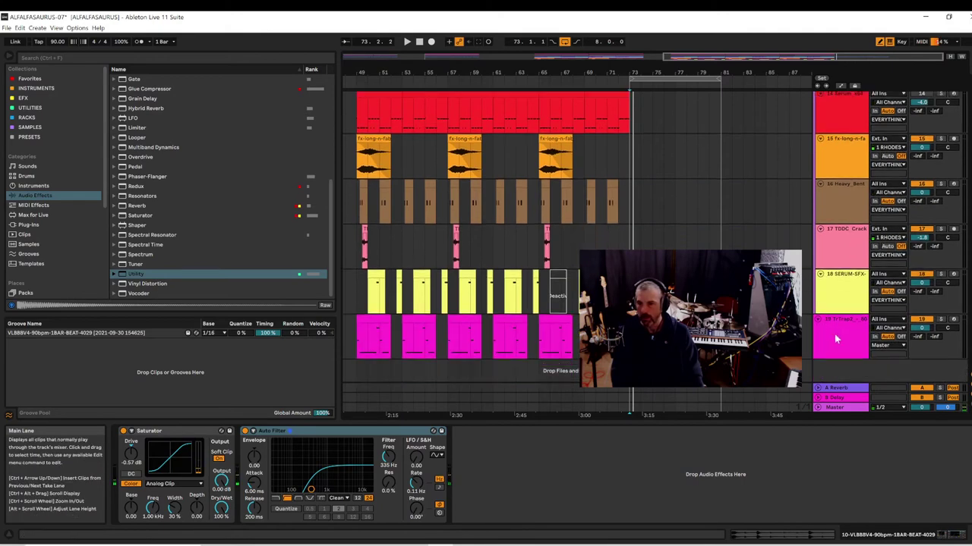
pyautogui.click(954, 321)
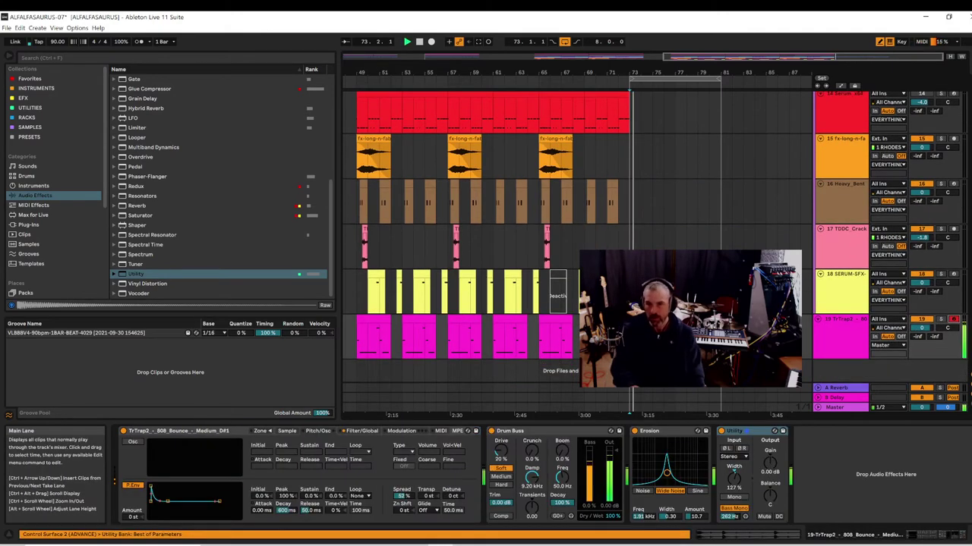
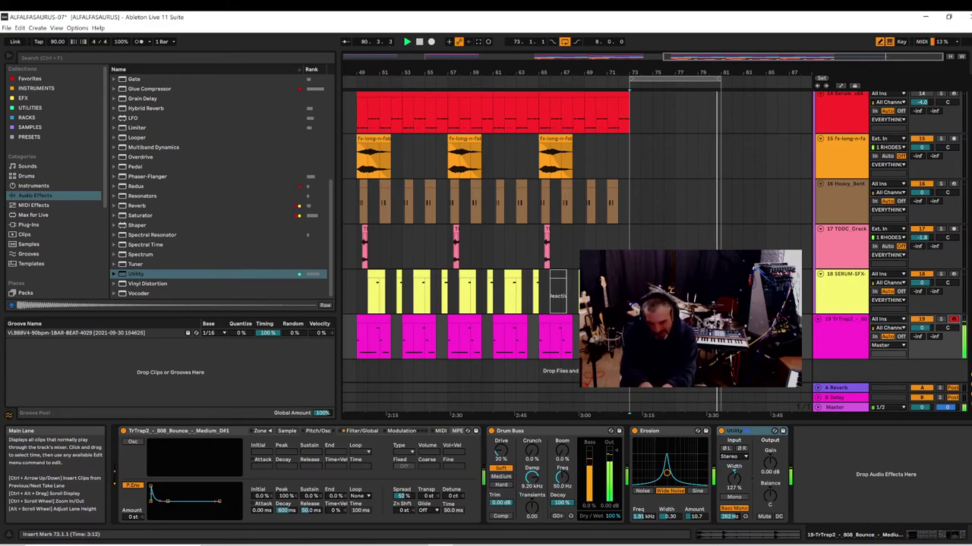
# - Stop playback and create a one-bar MIDI clip at bar 73 on the TrTrap2 808 bass track
pyautogui.press('space')
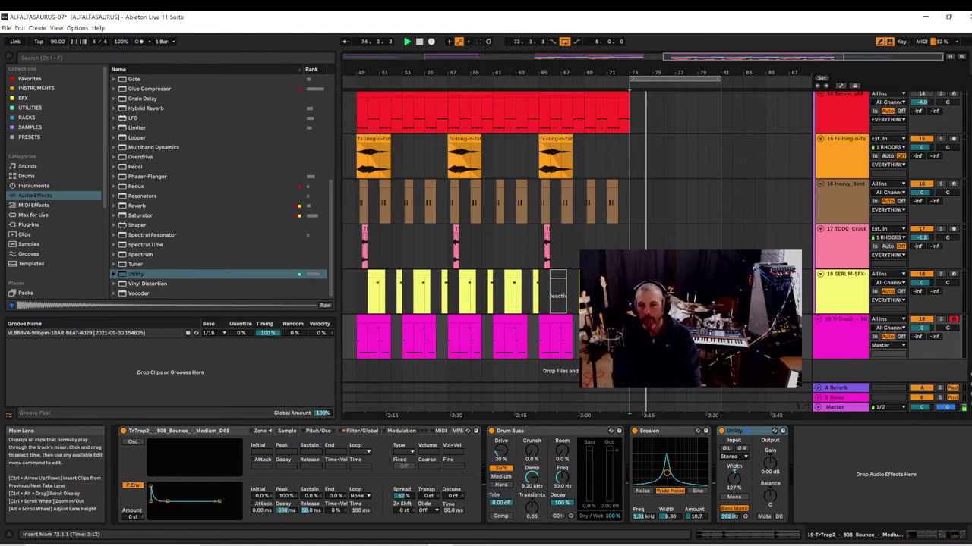
pyautogui.doubleClick(634, 336)
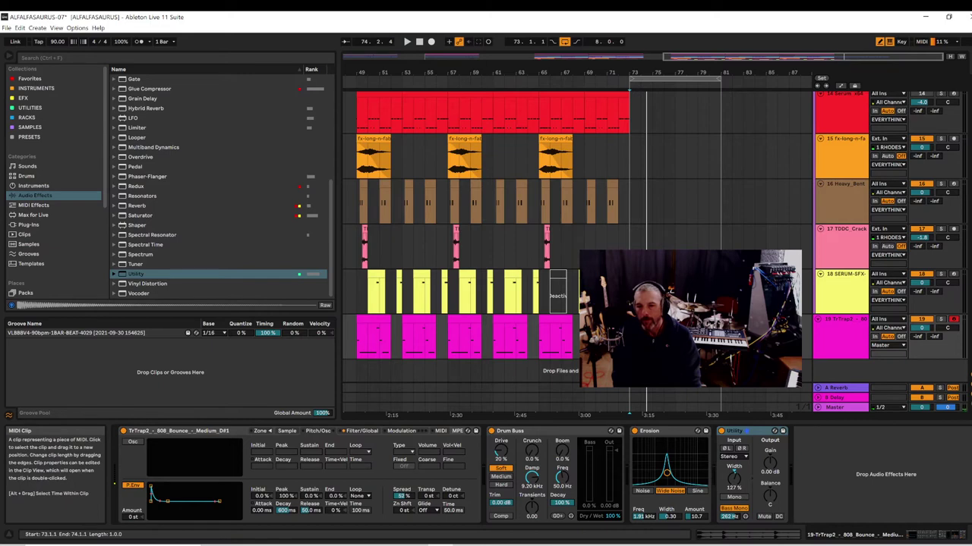
# - Set the start position at bar 73 and play the section with the TrTrap2 808 bass
pyautogui.press('Right')
pyautogui.press('Right')
pyautogui.press('Right')
pyautogui.press('Right')
pyautogui.press('Right')
pyautogui.press('Right')
pyautogui.press('Left')
pyautogui.press('Left')
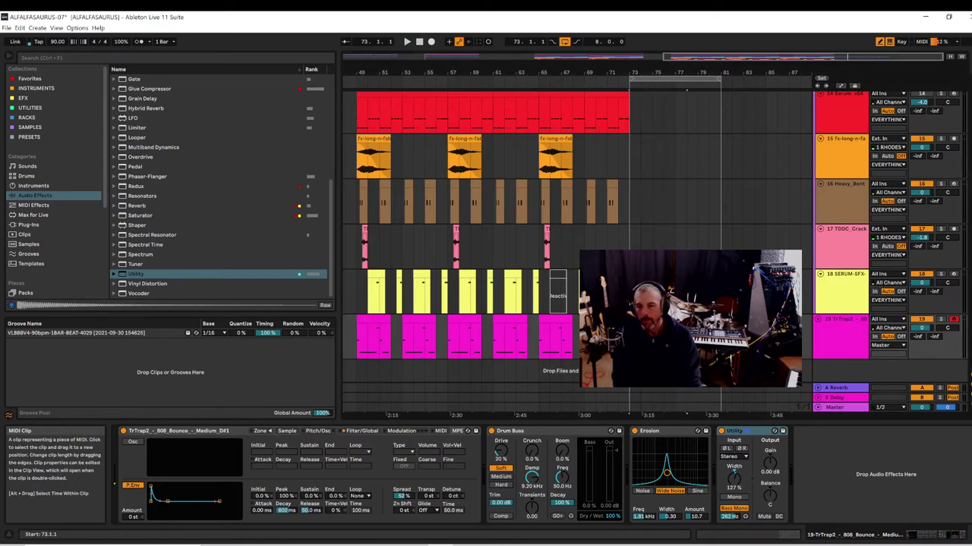
pyautogui.press('space')
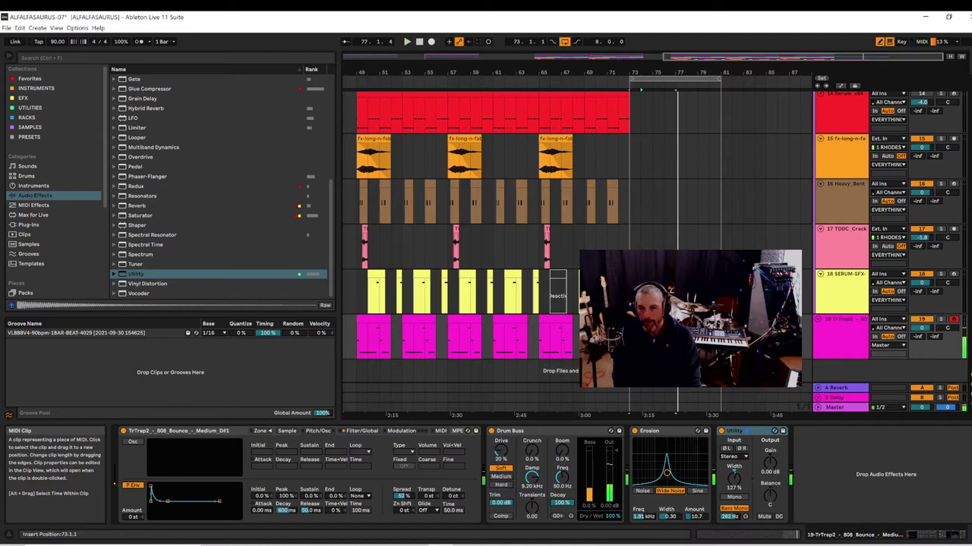
# - Open the 808 bass clip spanning bars 73 to 77 for note editing during playback and turn off Draw Mode
pyautogui.rightClick(644, 340)
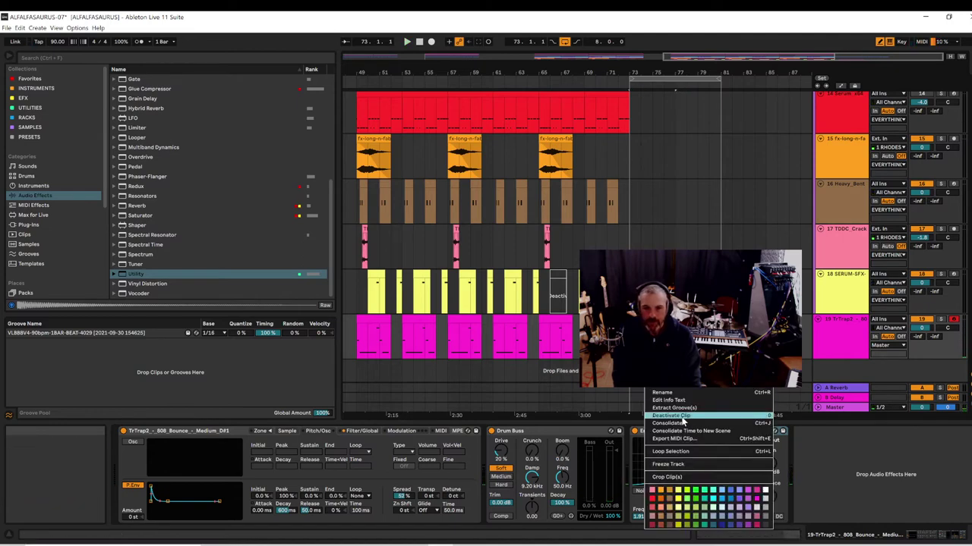
pyautogui.click(667, 357)
pyautogui.rightClick(646, 339)
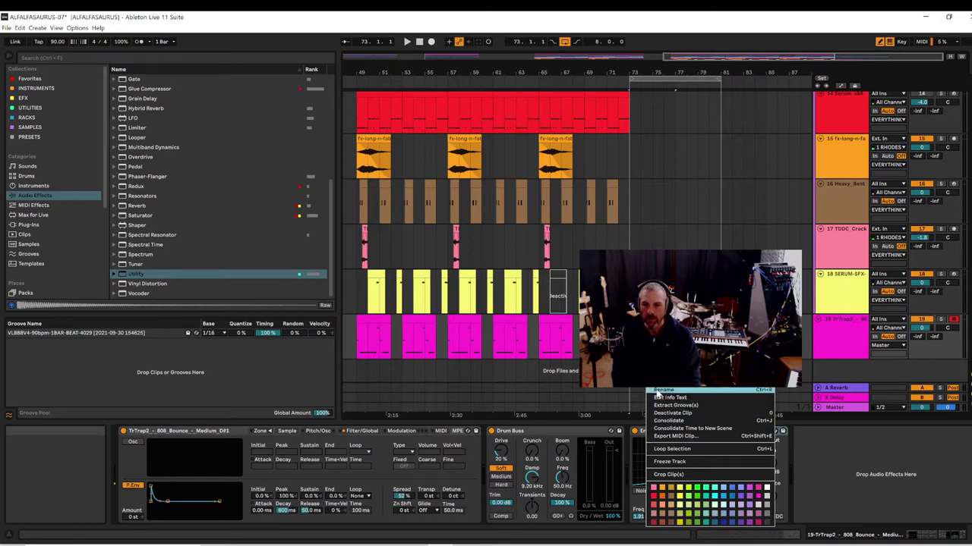
pyautogui.click(662, 350)
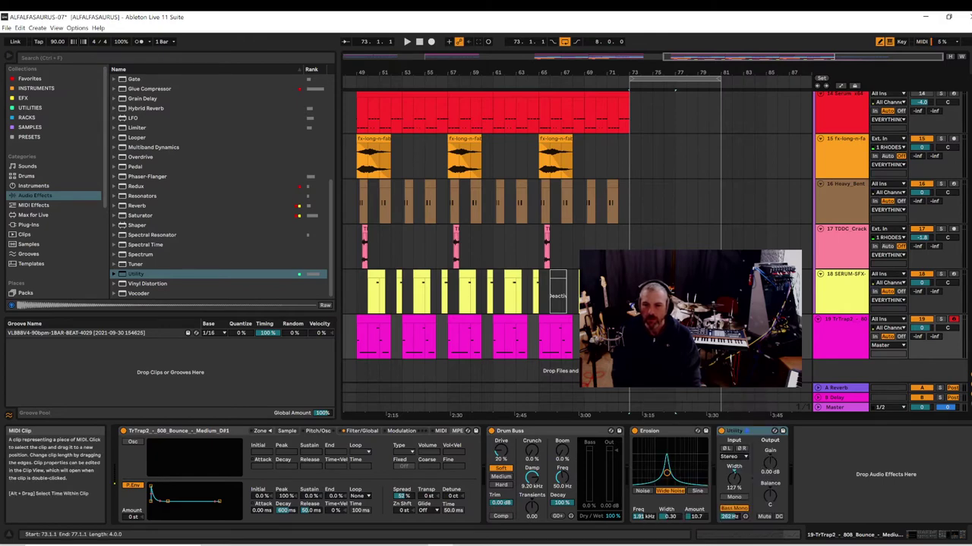
pyautogui.doubleClick(651, 320)
pyautogui.press('space')
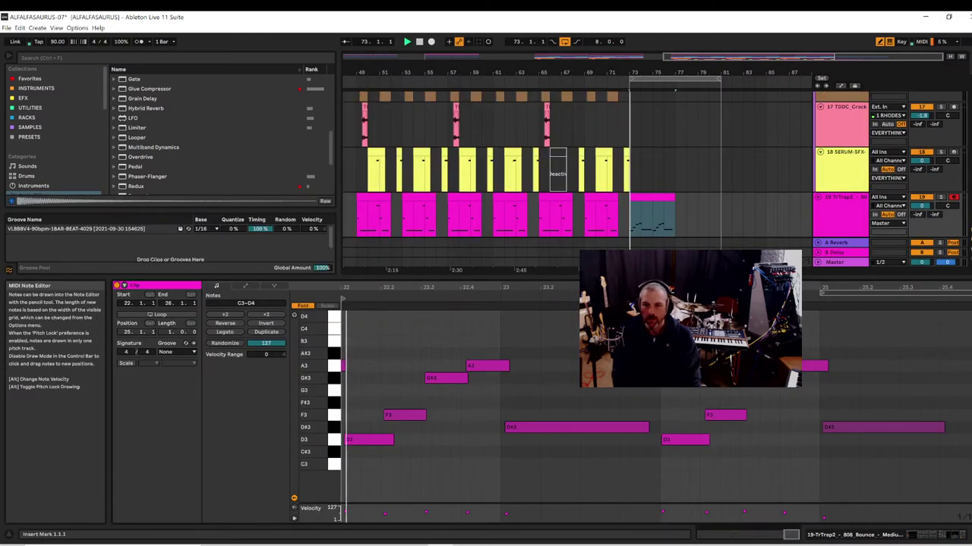
pyautogui.click(879, 42)
# - Quantize all notes of the 808 bass clip to 1/8 at 100% and delete the stray A3 note at its start
pyautogui.moveTo(904, 472)
pyautogui.mouseDown()
pyautogui.moveTo(338, 330)
pyautogui.moveTo(277, 327)
pyautogui.mouseUp()
pyautogui.rightClick(375, 442)
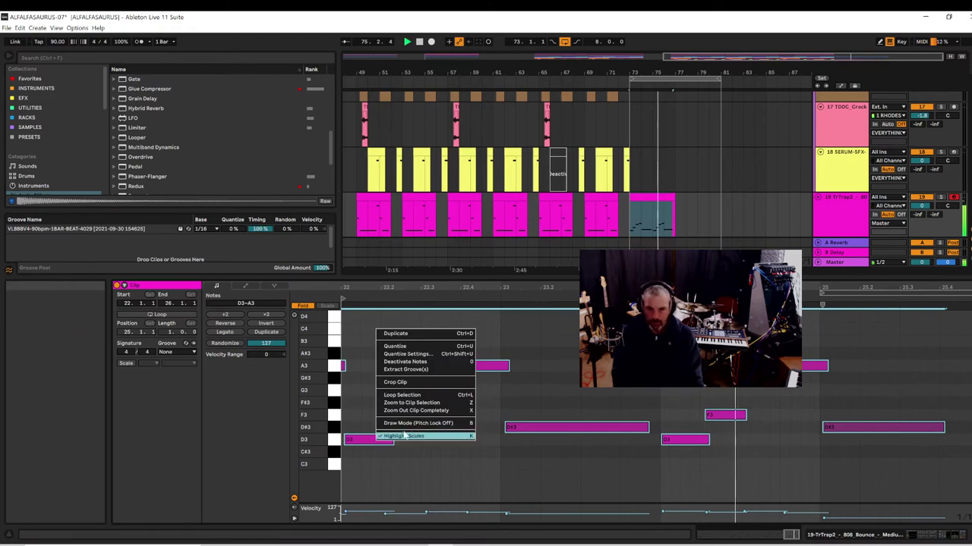
pyautogui.click(419, 354)
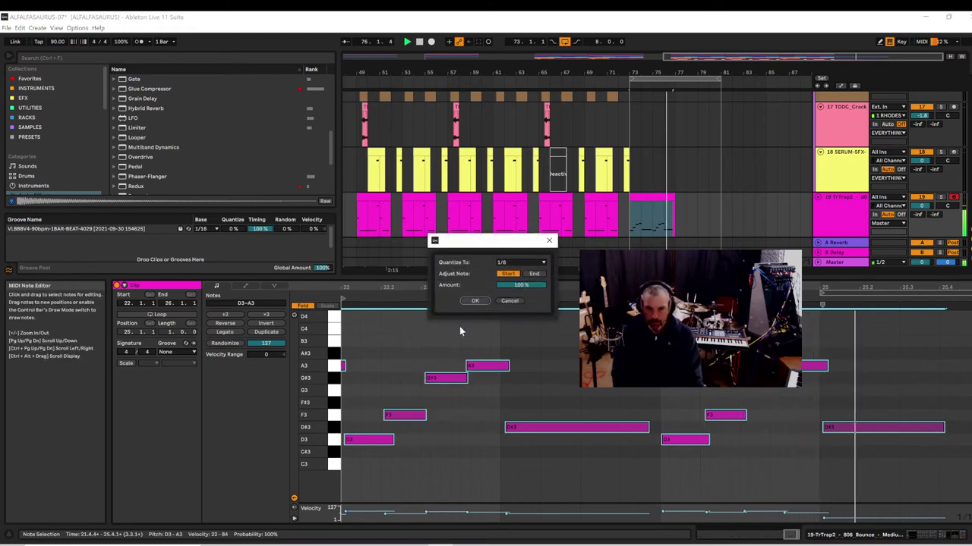
pyautogui.click(475, 300)
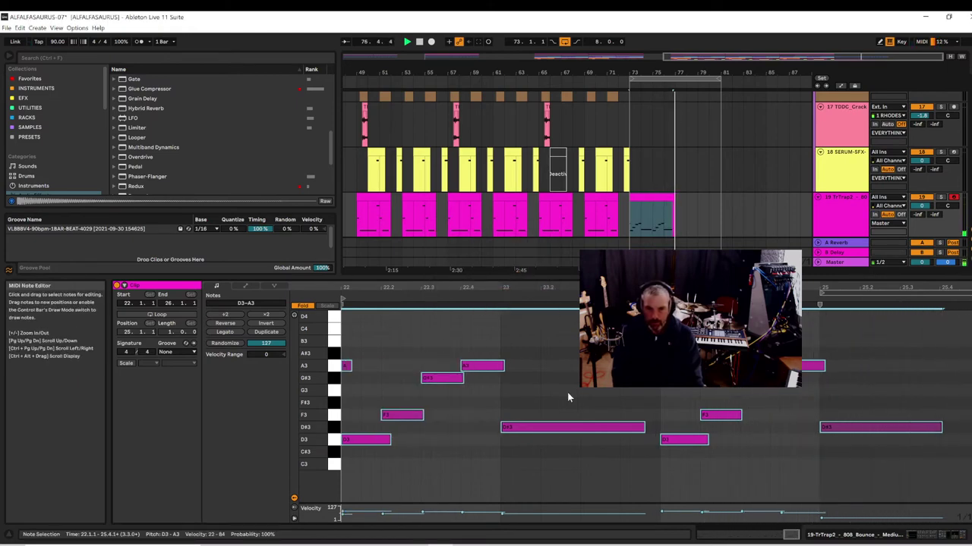
pyautogui.doubleClick(347, 367)
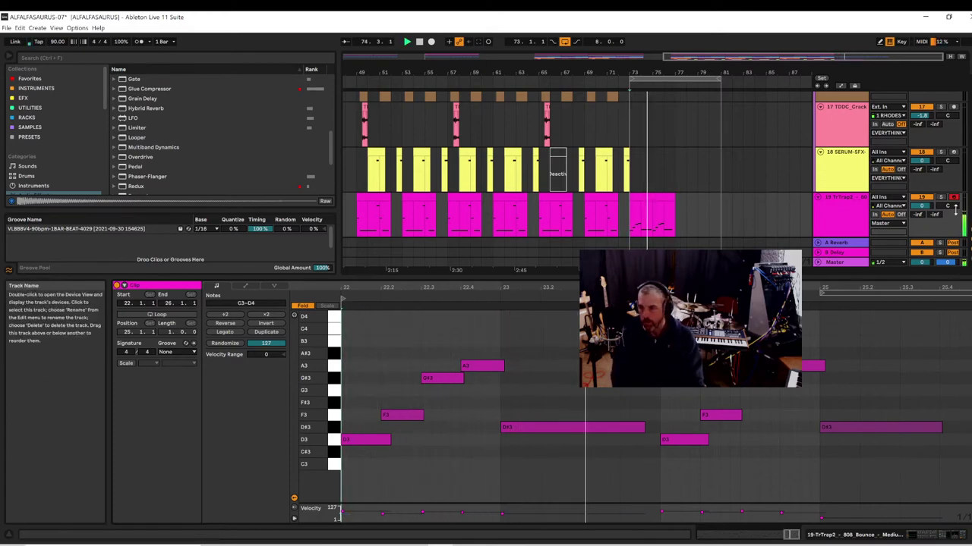
# - Undo the 1/8 quantization and note deletion, apply the VLBBBV4-90bpm groove to the 808 bass clip, and play it
pyautogui.scroll(3, 969, 192)
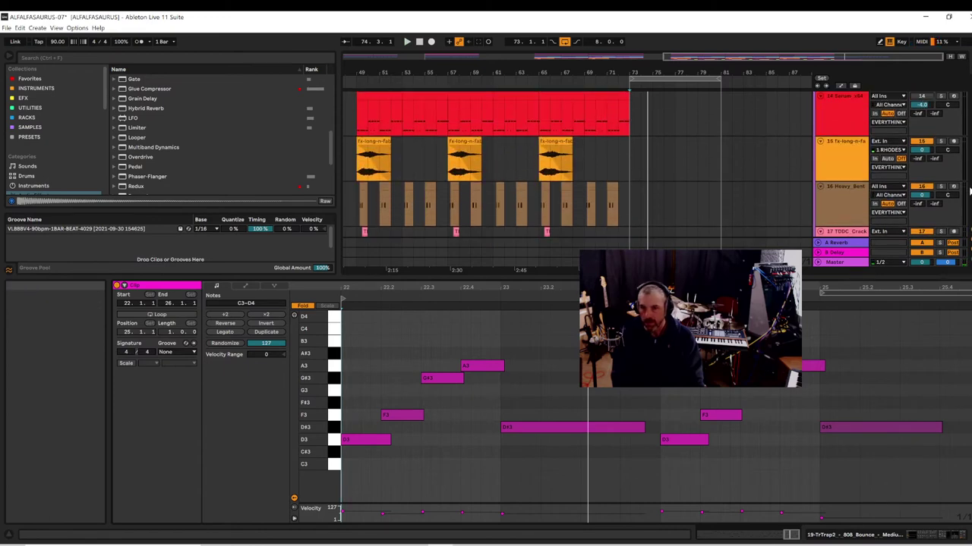
pyautogui.press('space')
pyautogui.hotkey('ctrl', 'a')
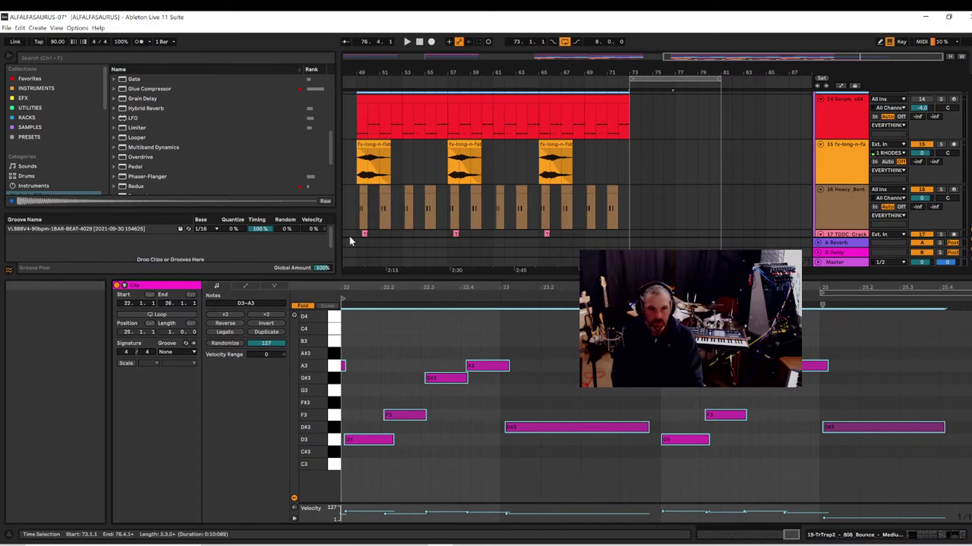
pyautogui.click(182, 354)
pyautogui.click(183, 369)
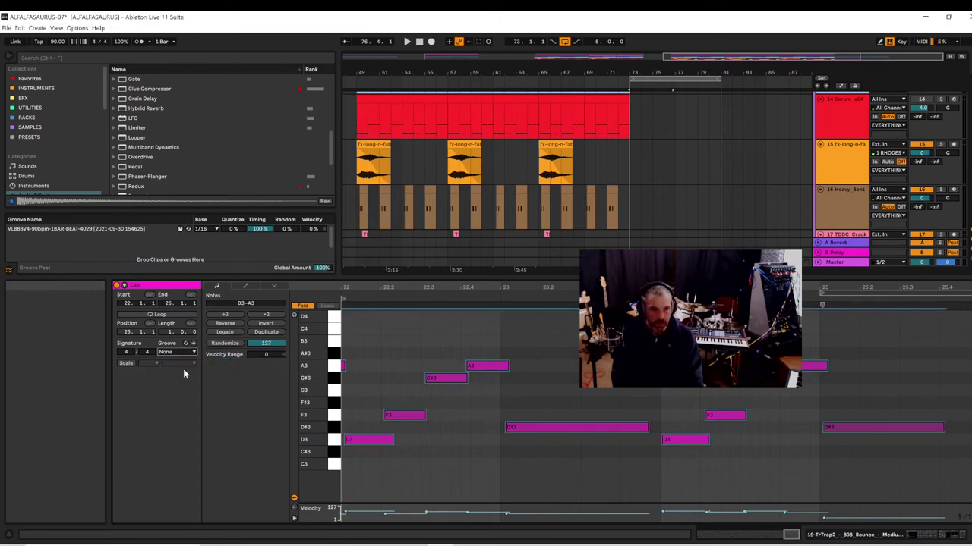
pyautogui.press('space')
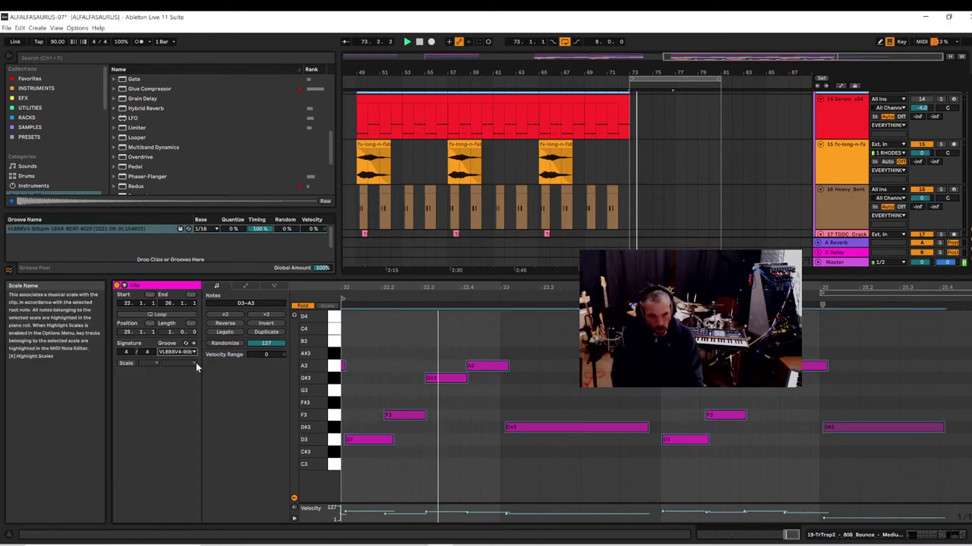
pyautogui.press('space')
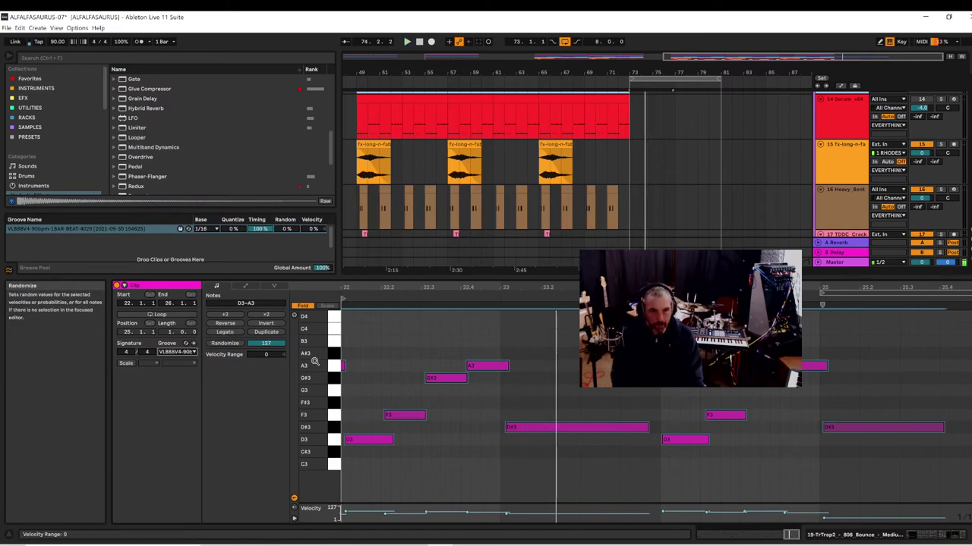
# - Quantize all notes of the 808 bass clip to 1/16 and delete the stray A3 note at its start
pyautogui.moveTo(347, 347); pyautogui.dragTo(963, 479)
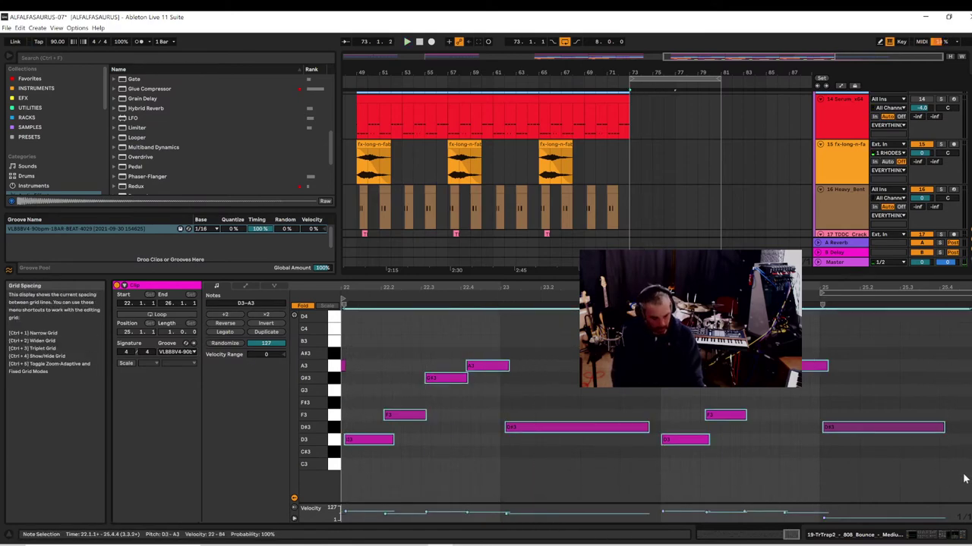
pyautogui.rightClick(535, 426)
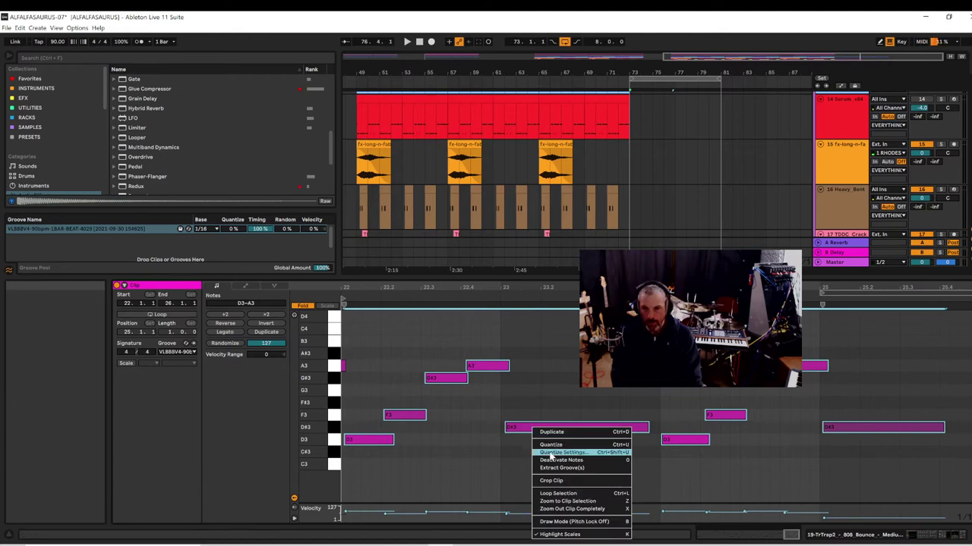
pyautogui.click(562, 453)
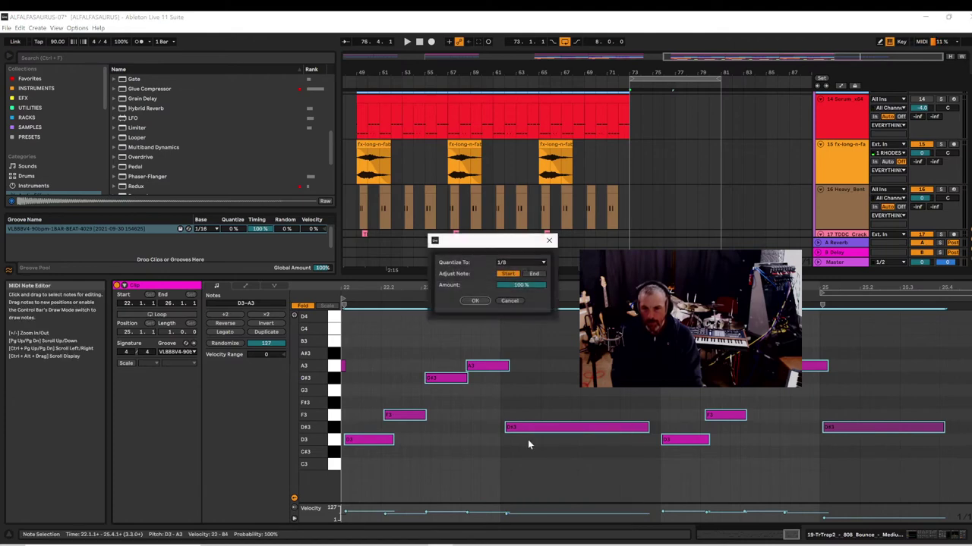
pyautogui.click(499, 262)
pyautogui.click(504, 310)
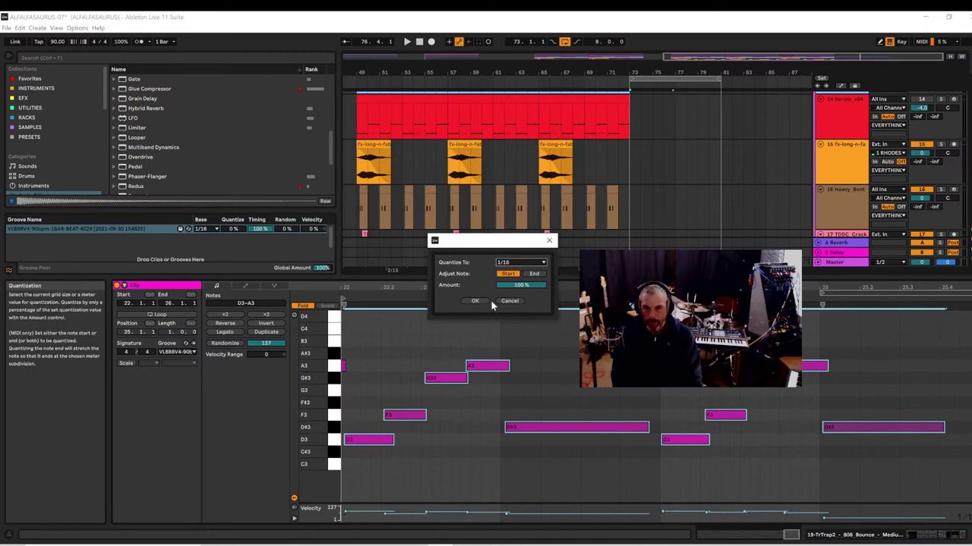
pyautogui.click(477, 301)
pyautogui.press('space')
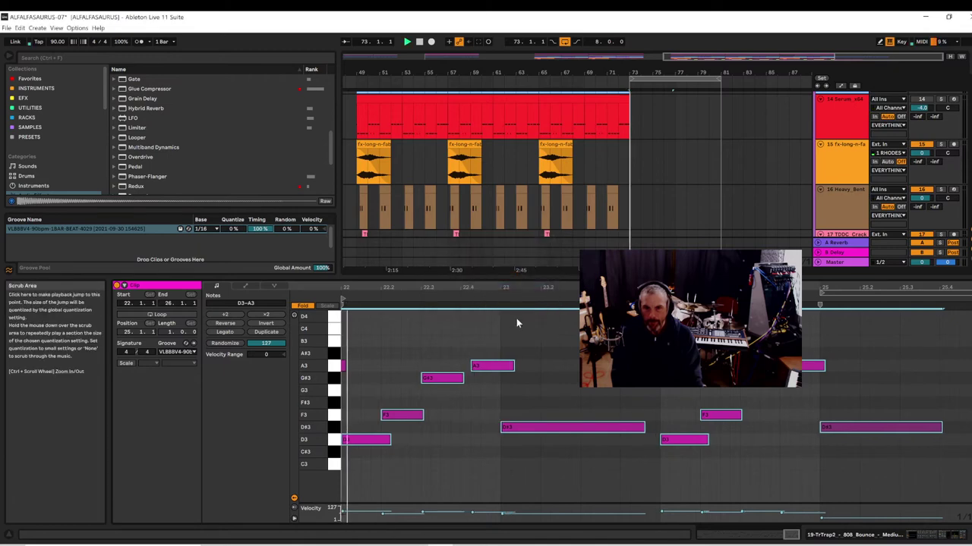
pyautogui.click(343, 369)
pyautogui.press('Delete')
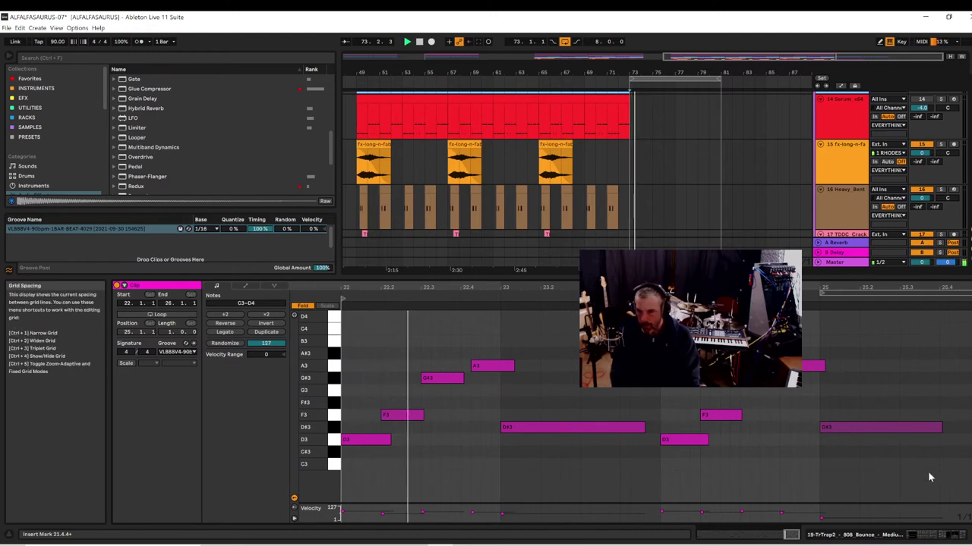
# - Delete the four-bar 808 bass clip at bar 73 and try out new bass ideas over the looped beat
pyautogui.scroll(-3, 725, 247)
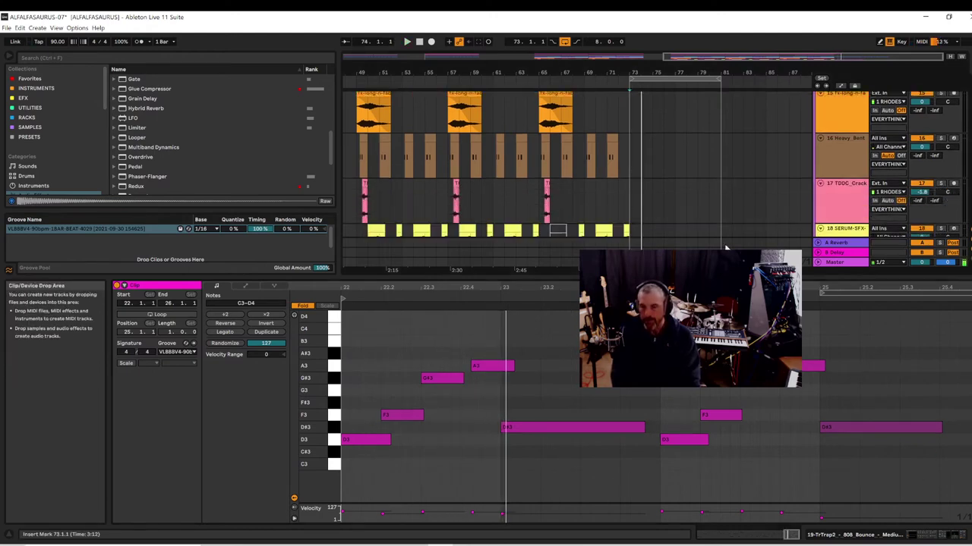
pyautogui.scroll(-3, 727, 228)
pyautogui.click(662, 175)
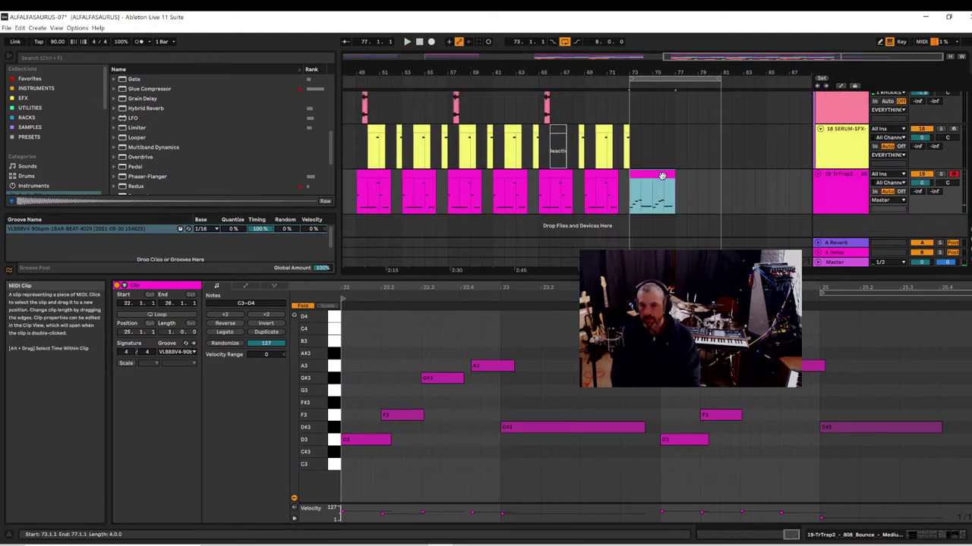
pyautogui.press('Delete')
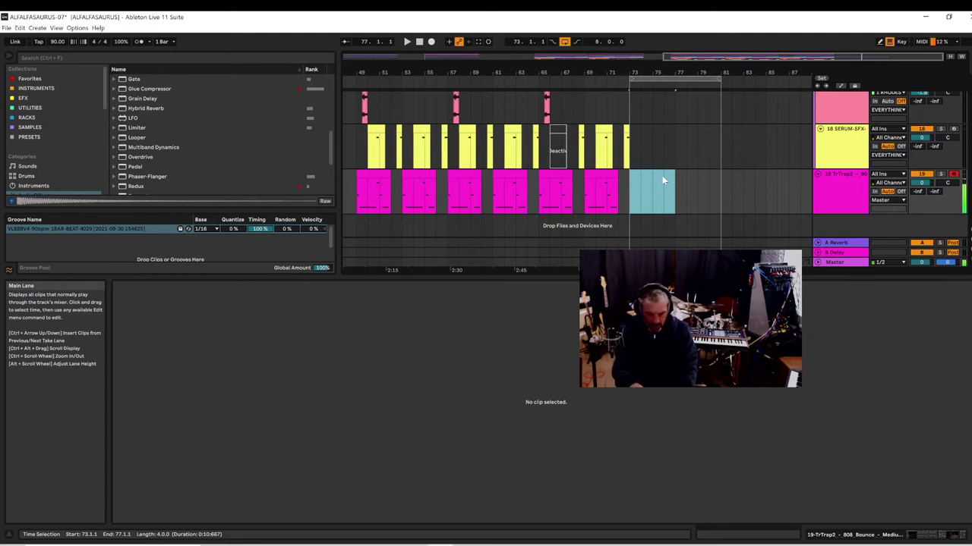
pyautogui.press('space')
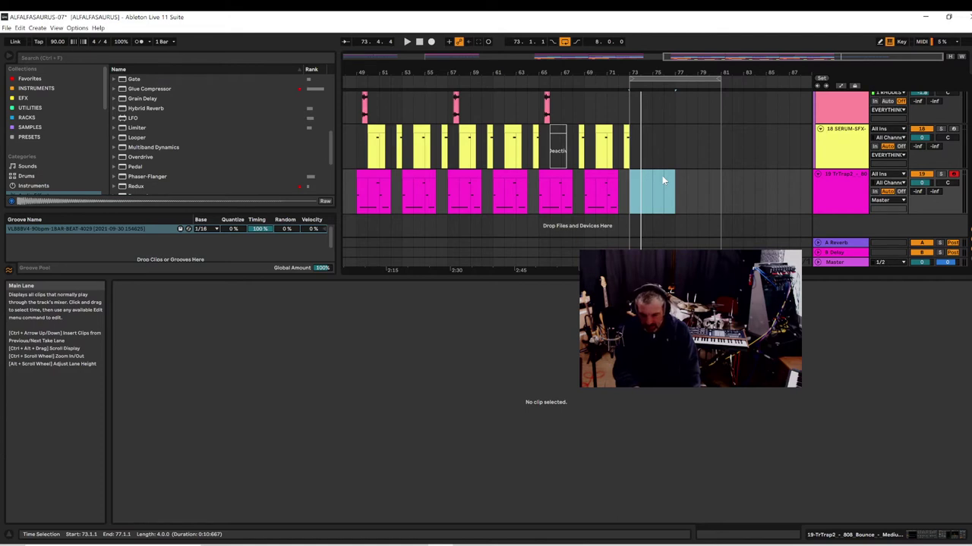
pyautogui.press('space')
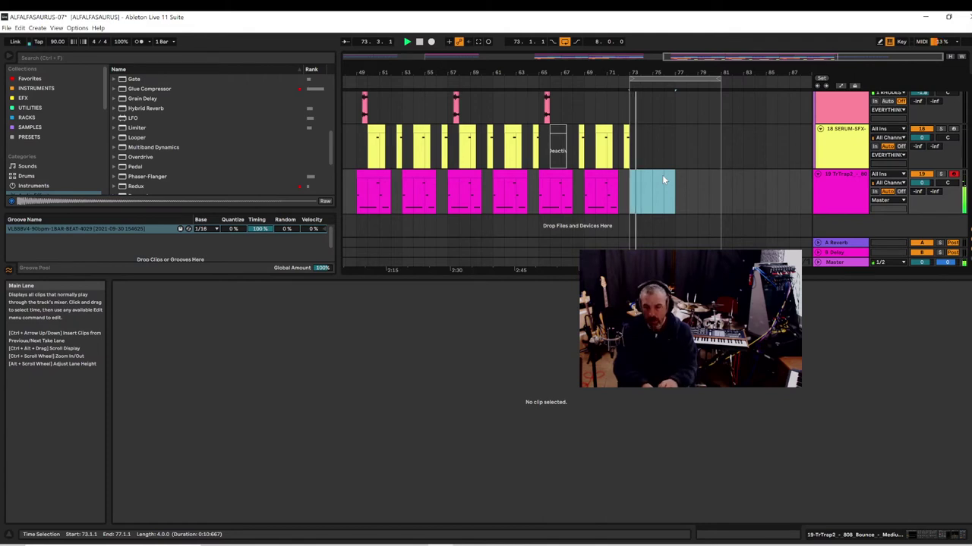
# - Copy the eight-bar KICK clip from bar 65 to bar 73
pyautogui.scroll(4, 733, 108)
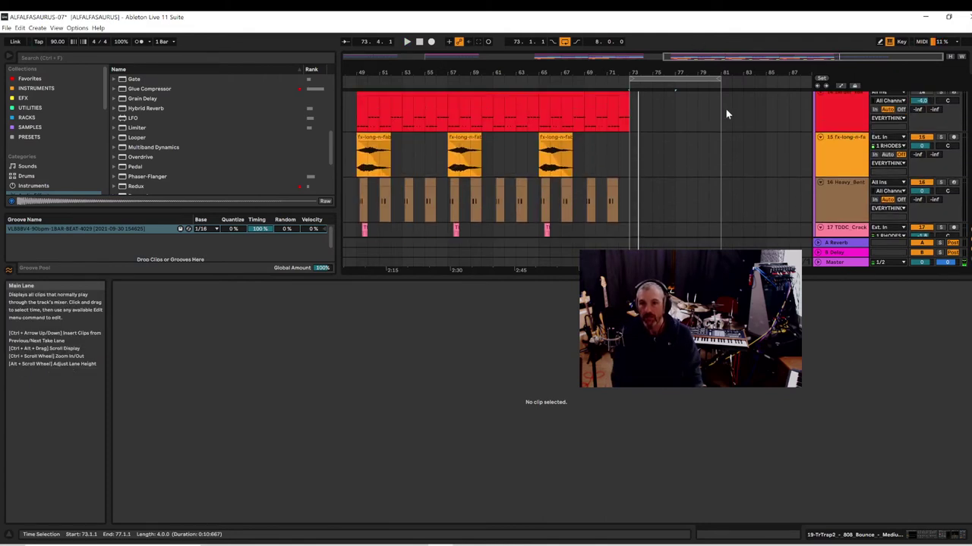
pyautogui.scroll(8, 725, 107)
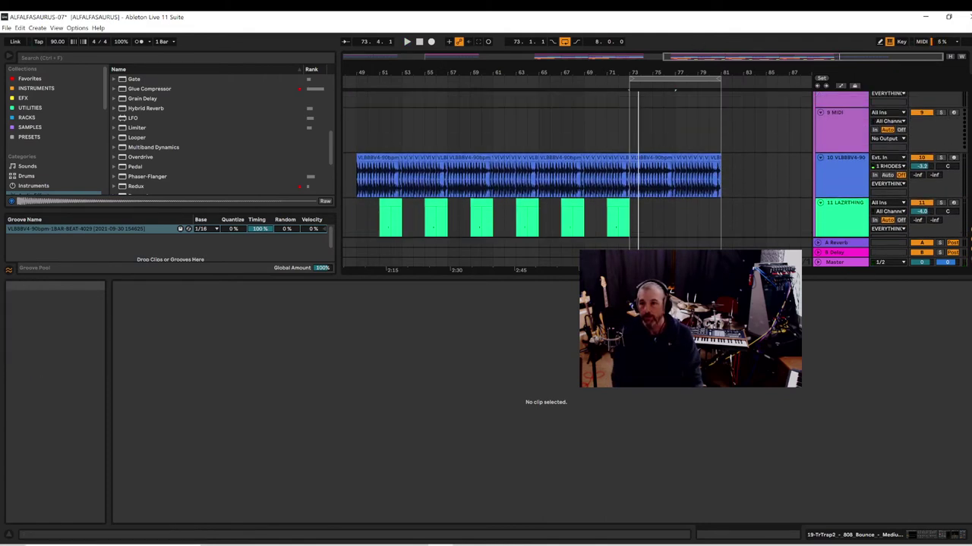
pyautogui.scroll(8, 964, 155)
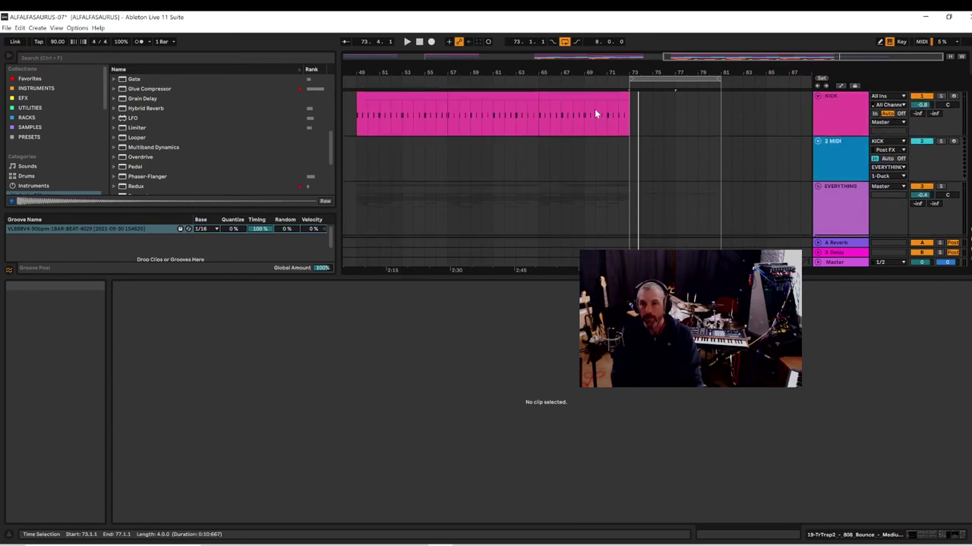
pyautogui.moveTo(548, 98); pyautogui.dragTo(642, 105)
# - Play the loop from bar 73 with the copied kick and play along on the TrTrap2 808 bass, ending with playback stopped
pyautogui.press('space')
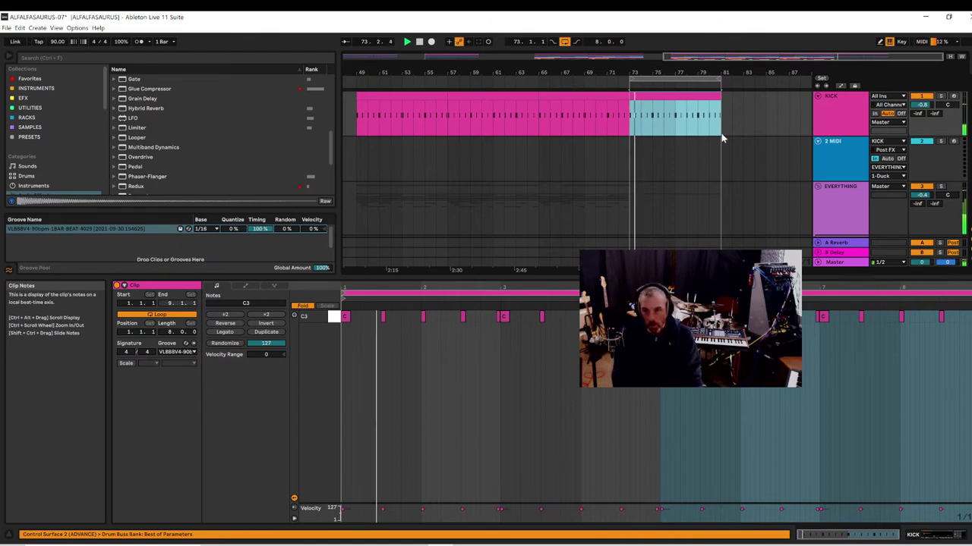
pyautogui.scroll(-10, 908, 114)
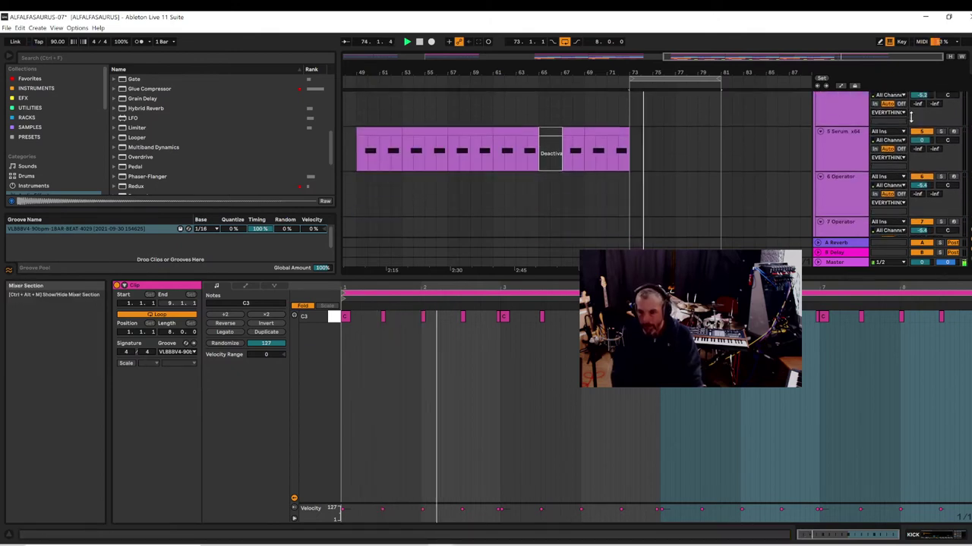
pyautogui.scroll(-8, 908, 116)
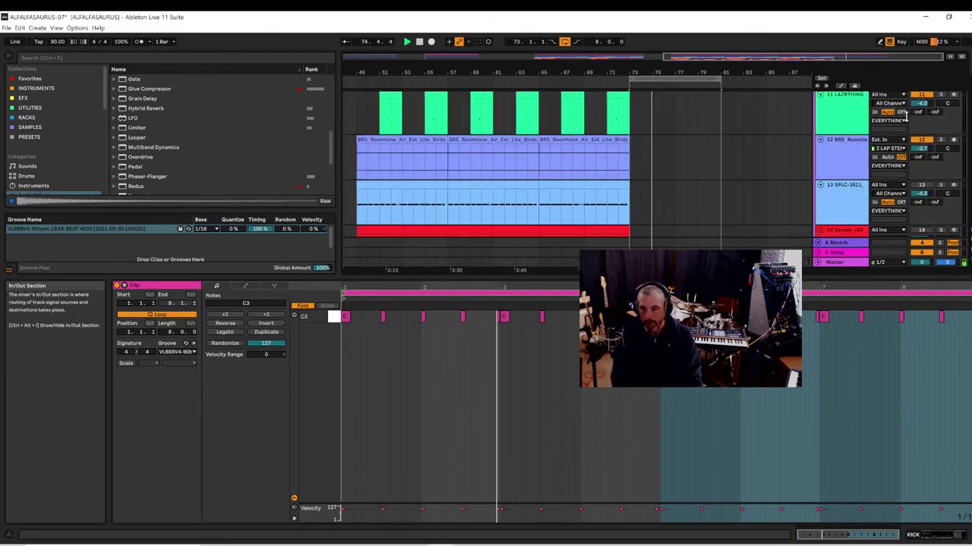
pyautogui.scroll(-8, 908, 116)
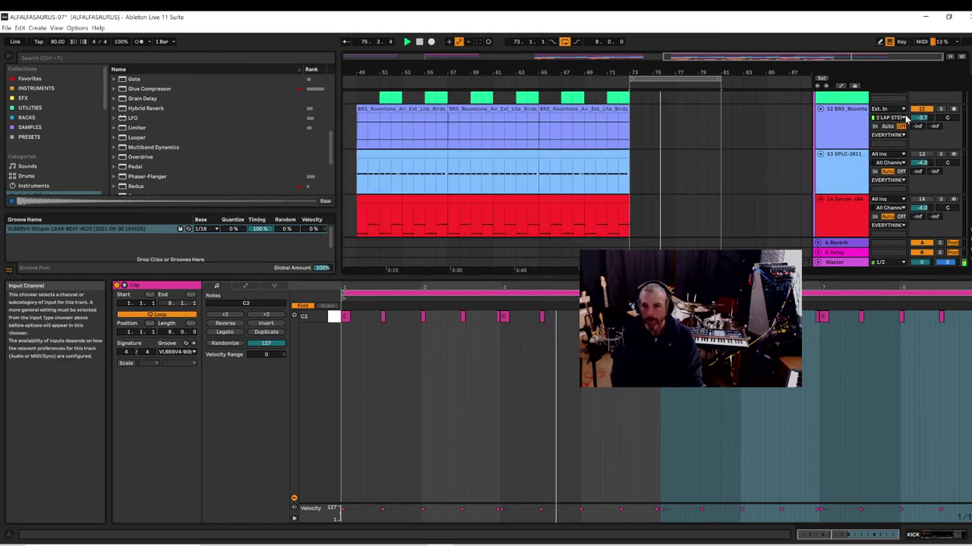
pyautogui.scroll(-6, 904, 117)
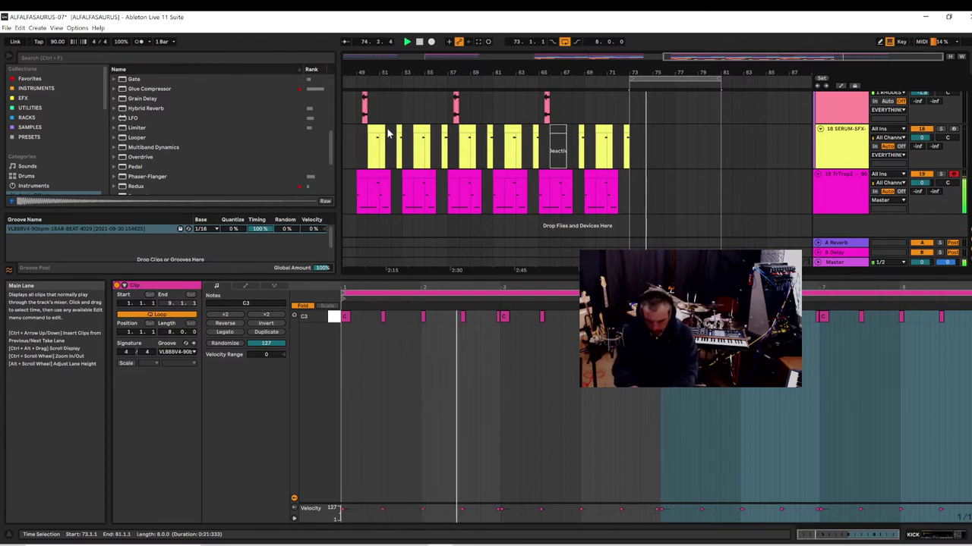
pyautogui.press('space')
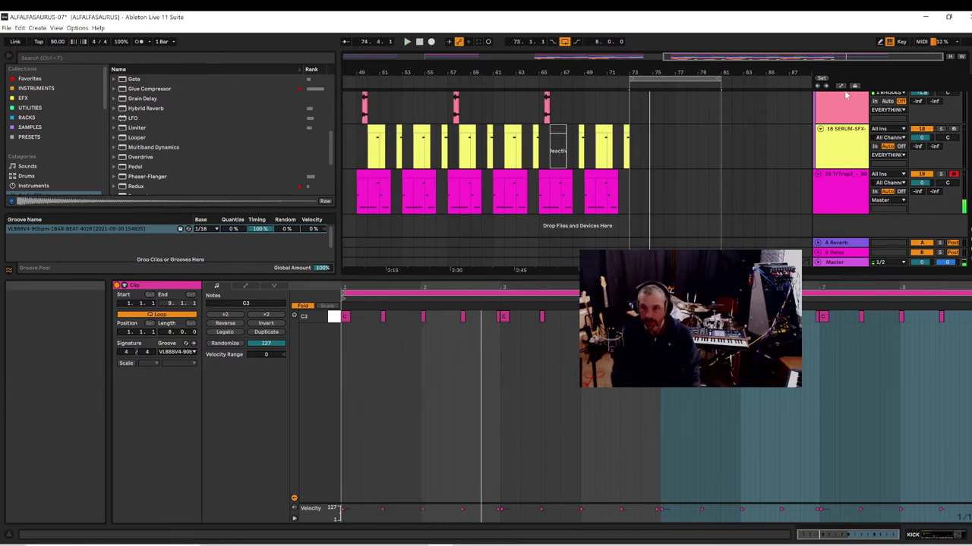
# - Select the TrTrap2 808 track, stop playback and insert a new MIDI track below it
pyautogui.click(850, 193)
pyautogui.moveTo(851, 193); pyautogui.dragTo(847, 160)
pyautogui.press('space')
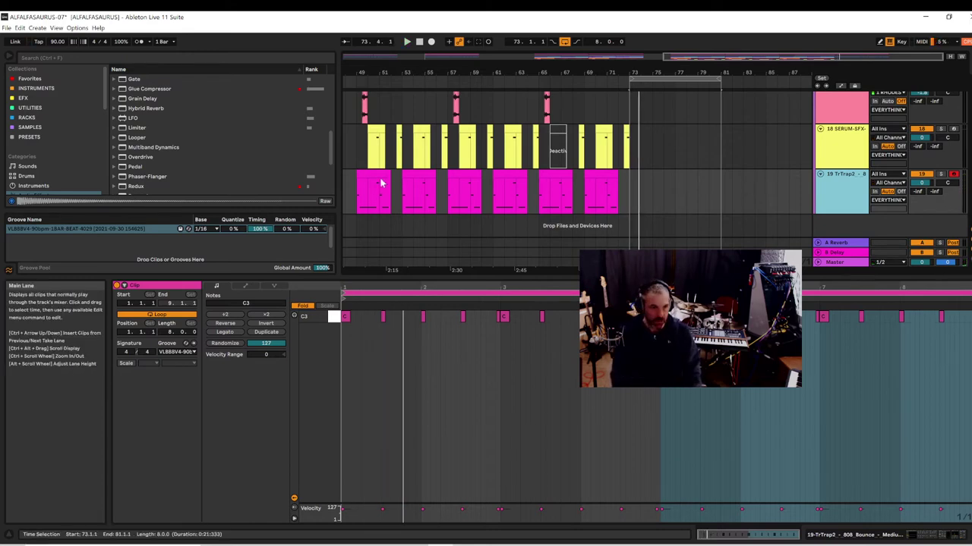
pyautogui.rightClick(838, 230)
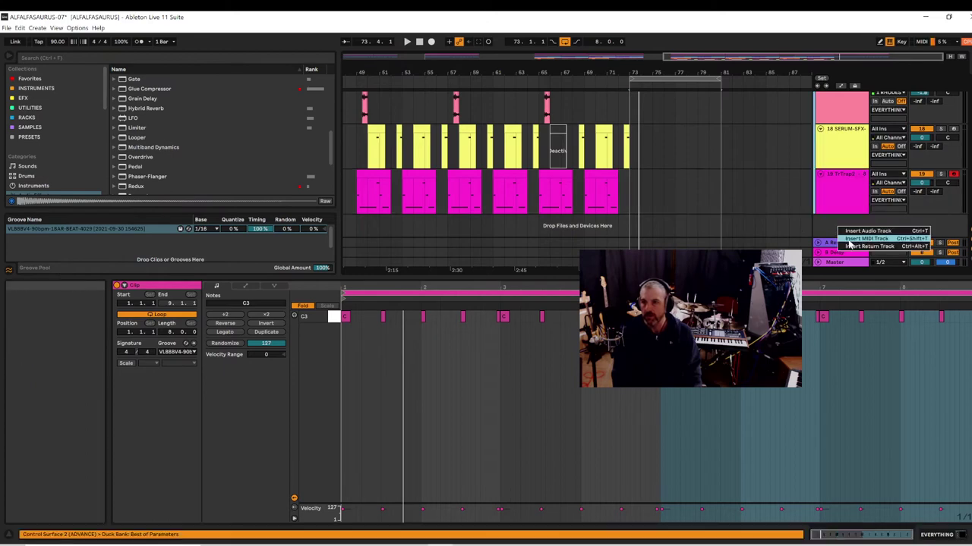
pyautogui.click(851, 239)
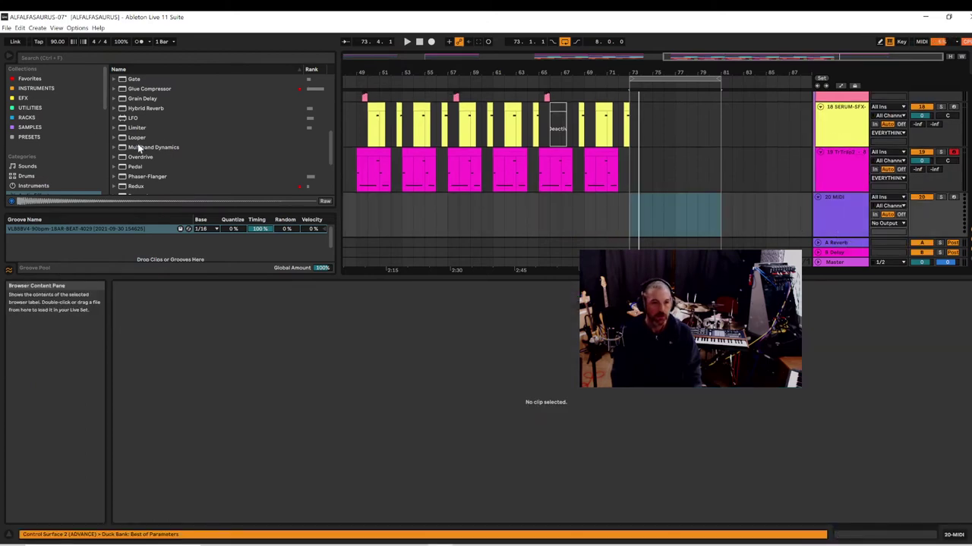
# - Load the Diva(x64) instrument onto the new MIDI track and move its plug-in window higher on the screen
pyautogui.click(38, 88)
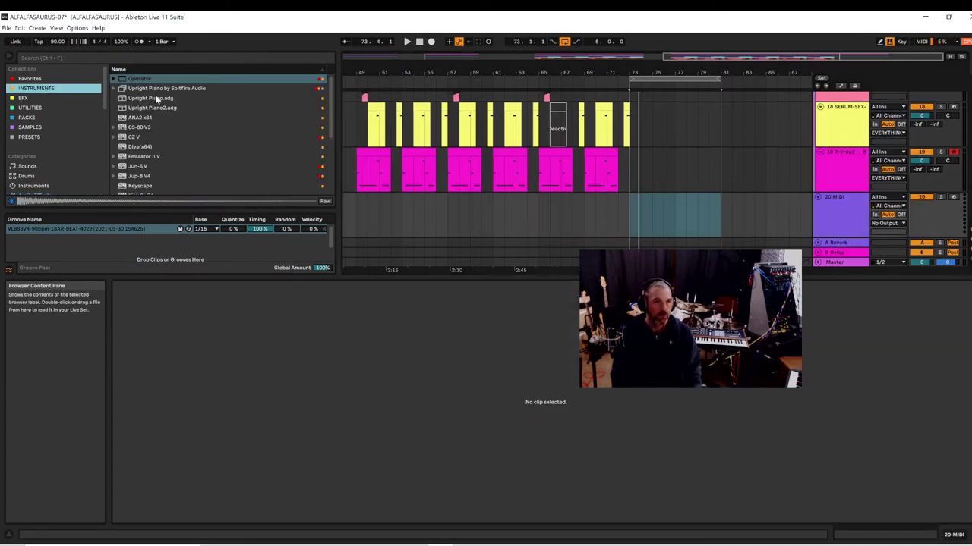
pyautogui.scroll(-1, 151, 145)
pyautogui.click(139, 137)
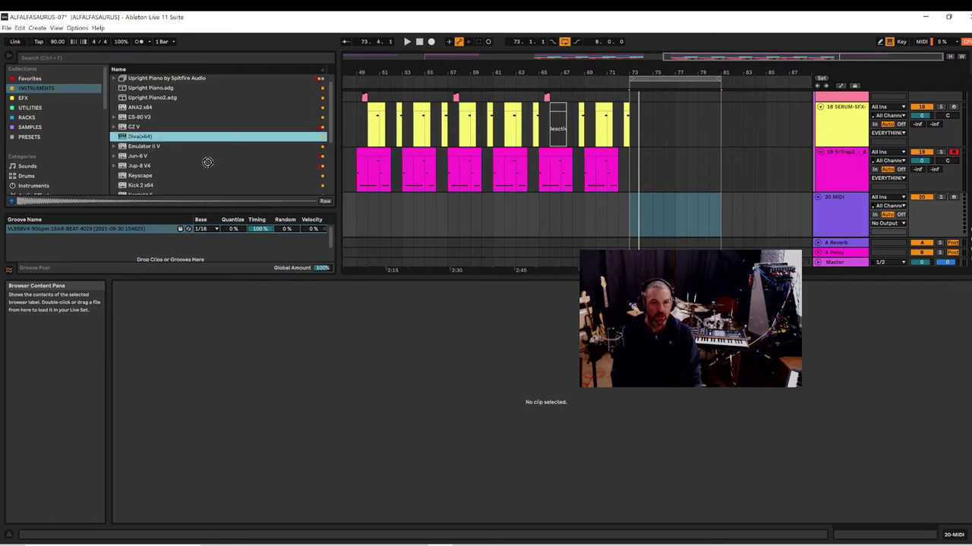
pyautogui.moveTo(494, 224); pyautogui.dragTo(494, 224)
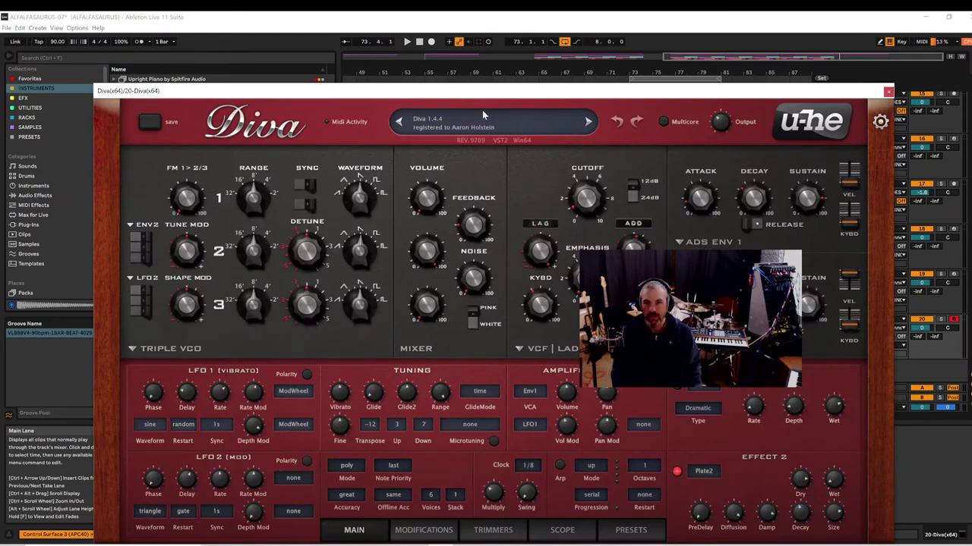
pyautogui.moveTo(482, 95); pyautogui.dragTo(483, 63)
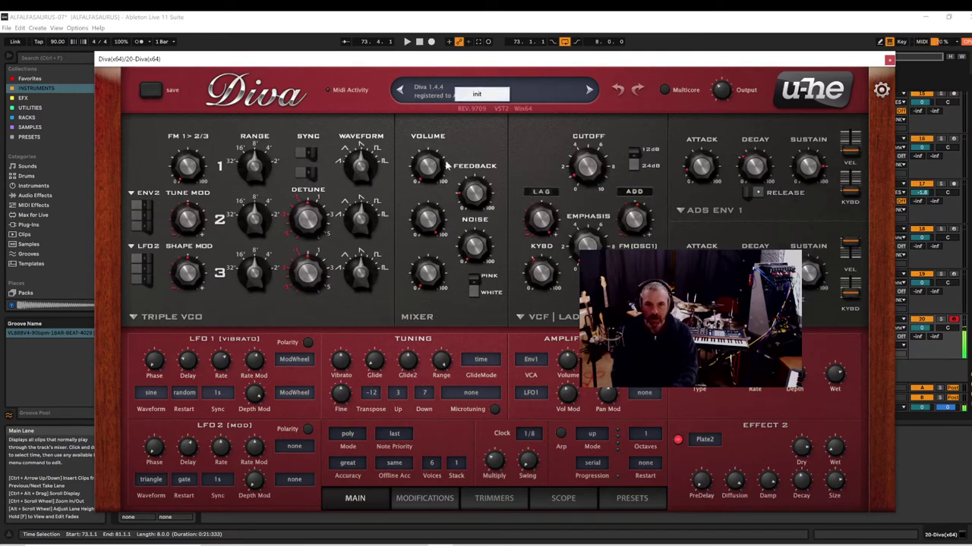
# - Browse Diva's favourite preset groups and load 3EE_MurciClago from Favourite 3 to play over the loop
pyautogui.click(632, 500)
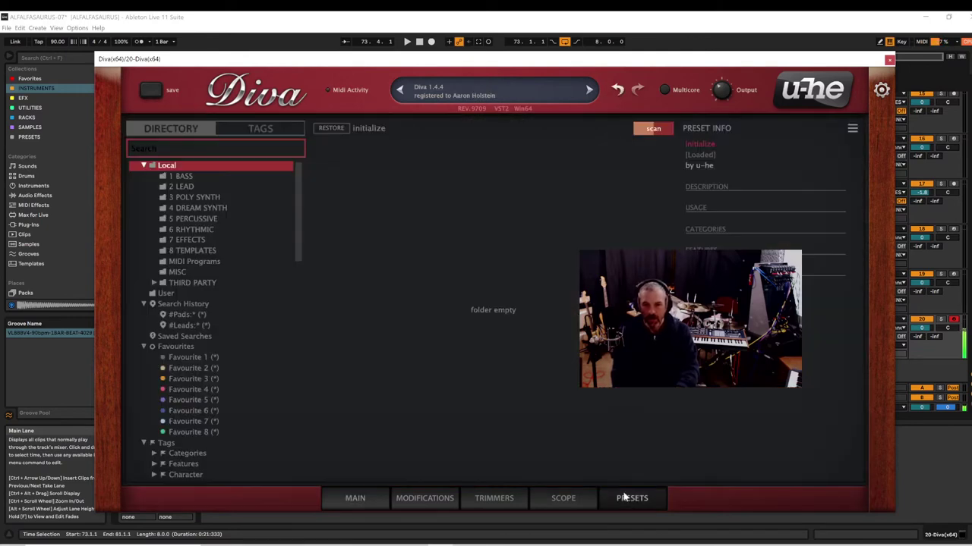
pyautogui.click(193, 357)
pyautogui.click(193, 368)
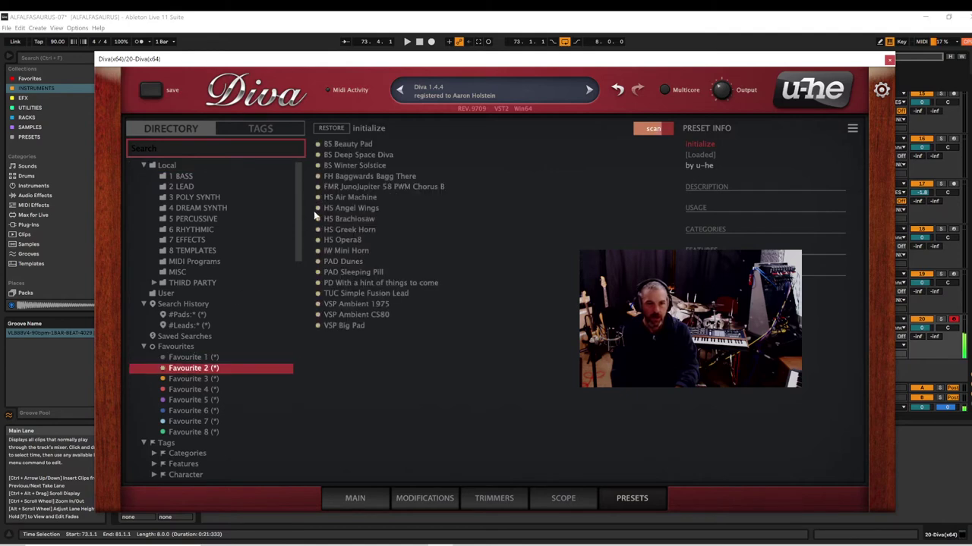
pyautogui.click(189, 380)
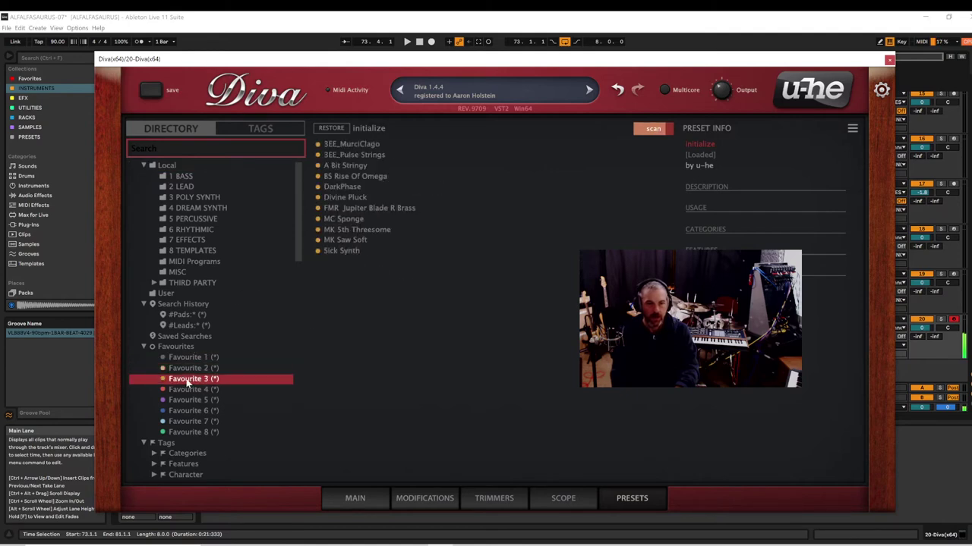
pyautogui.click(360, 145)
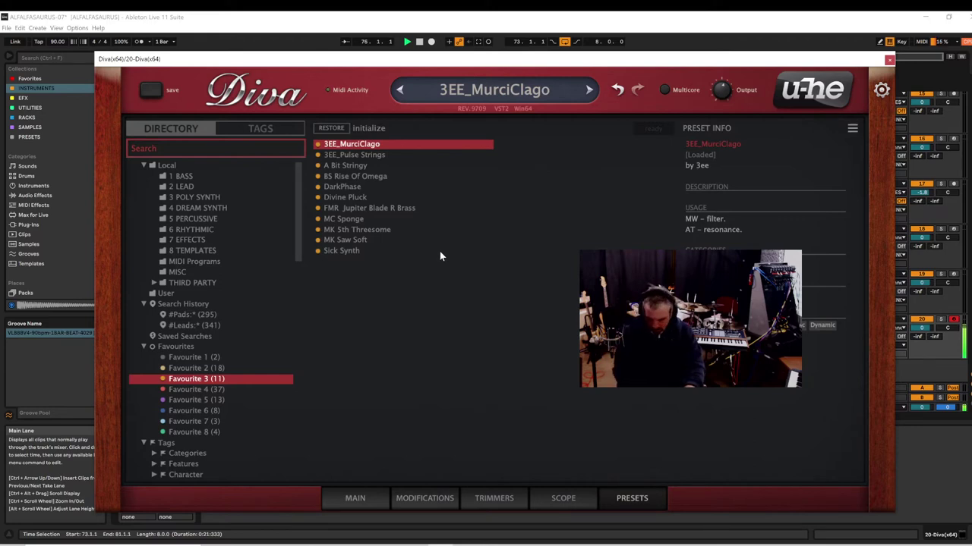
# - Audition the Favourite 3 presets from 3EE_Pulse Strings onward, keep MC Sponge loaded and close the Diva window
pyautogui.click(349, 154)
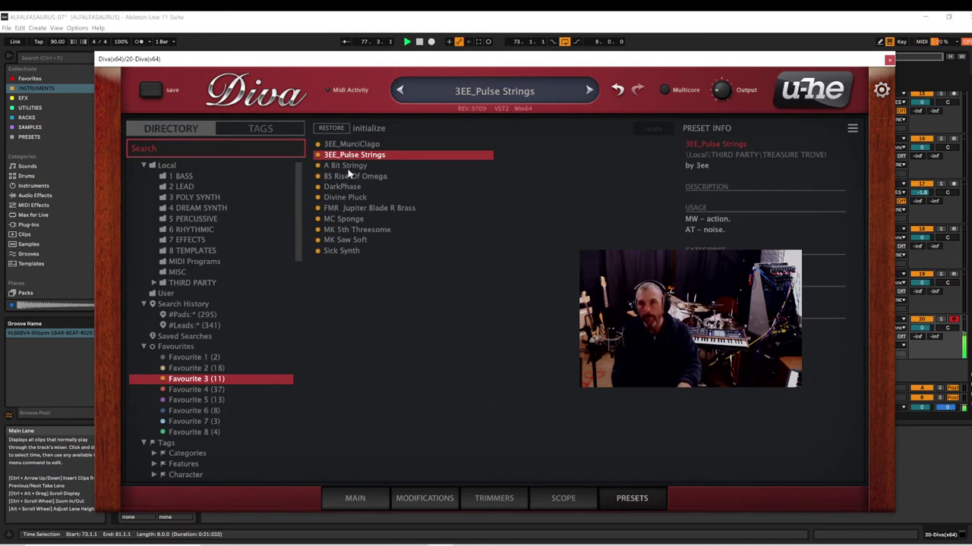
pyautogui.click(336, 165)
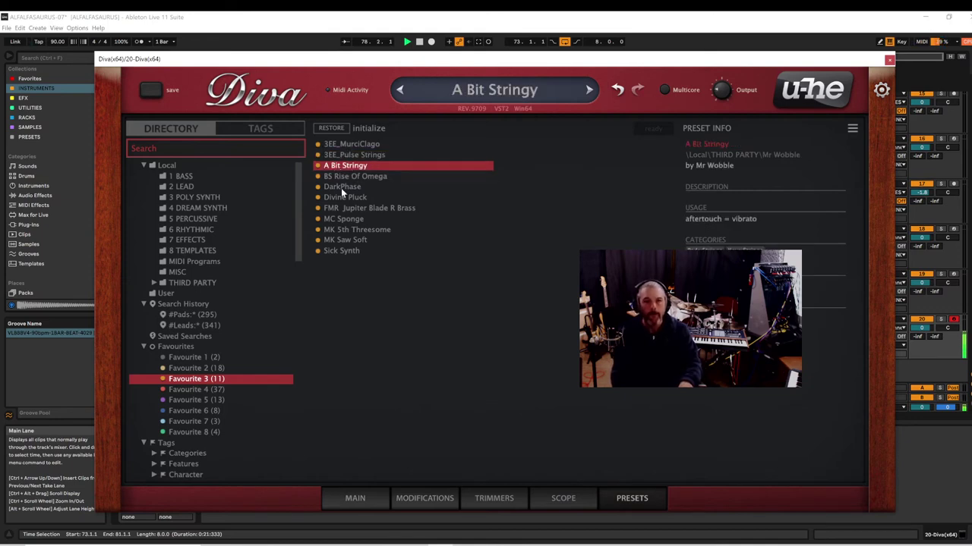
pyautogui.click(335, 181)
pyautogui.click(335, 187)
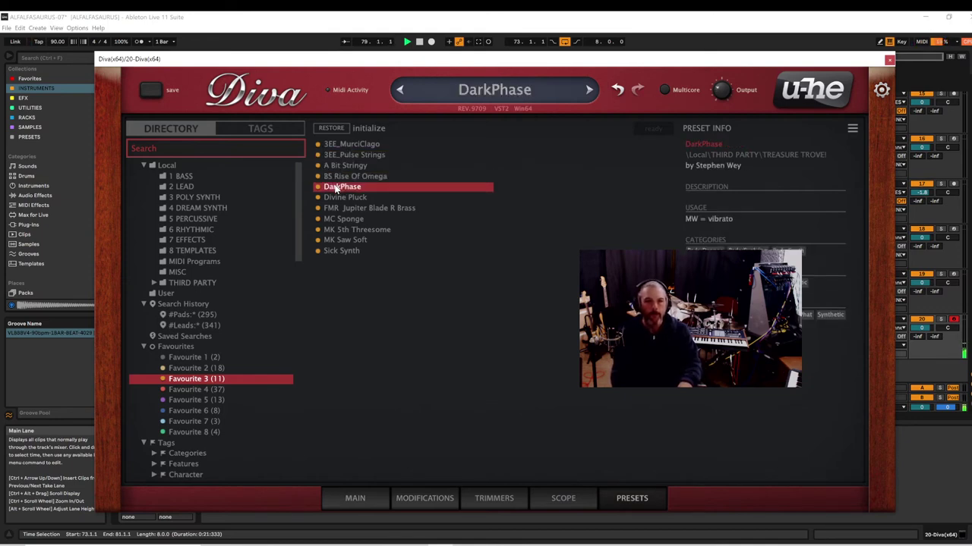
pyautogui.click(333, 198)
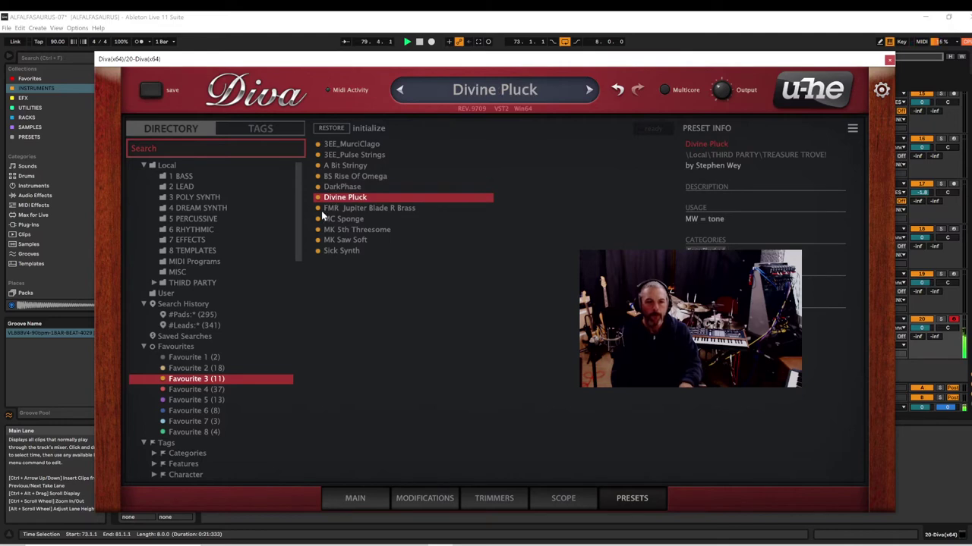
pyautogui.click(326, 208)
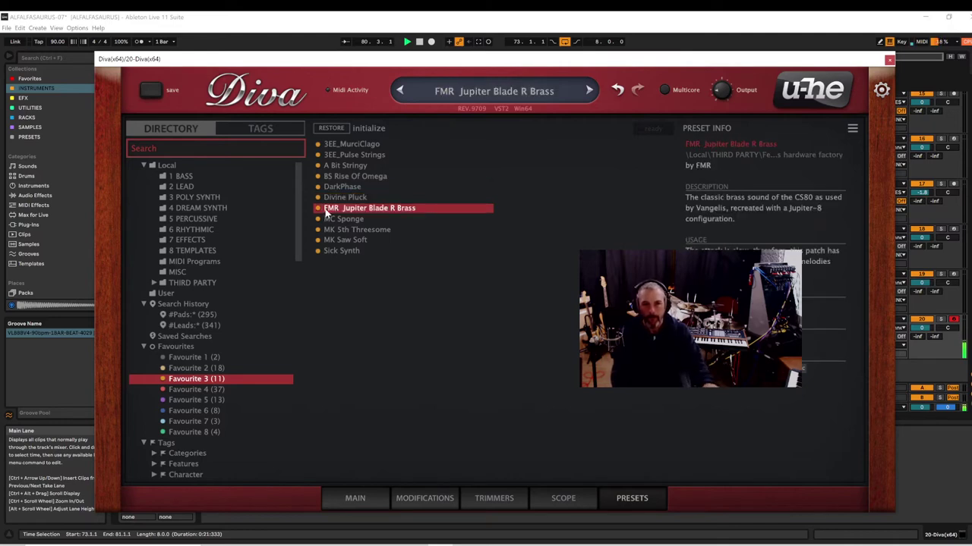
pyautogui.click(335, 219)
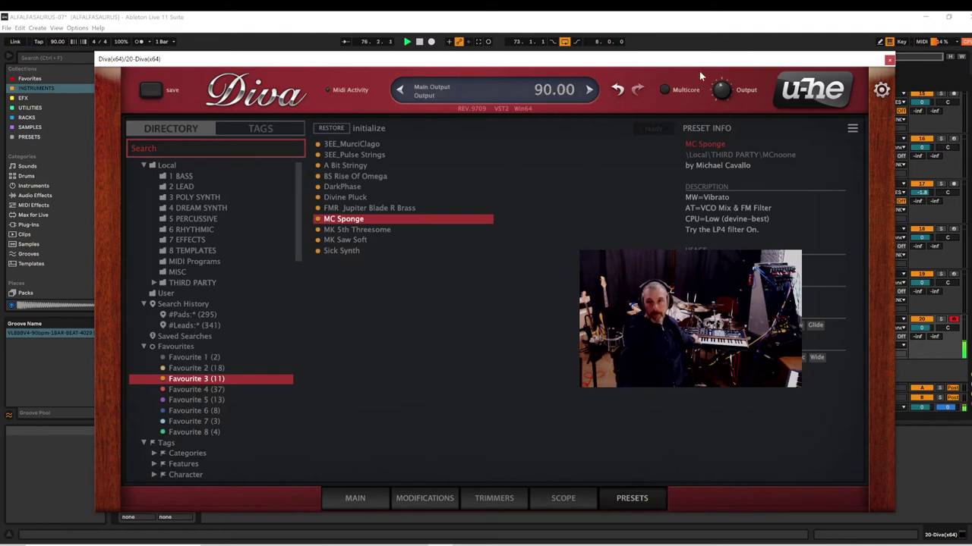
pyautogui.click(889, 60)
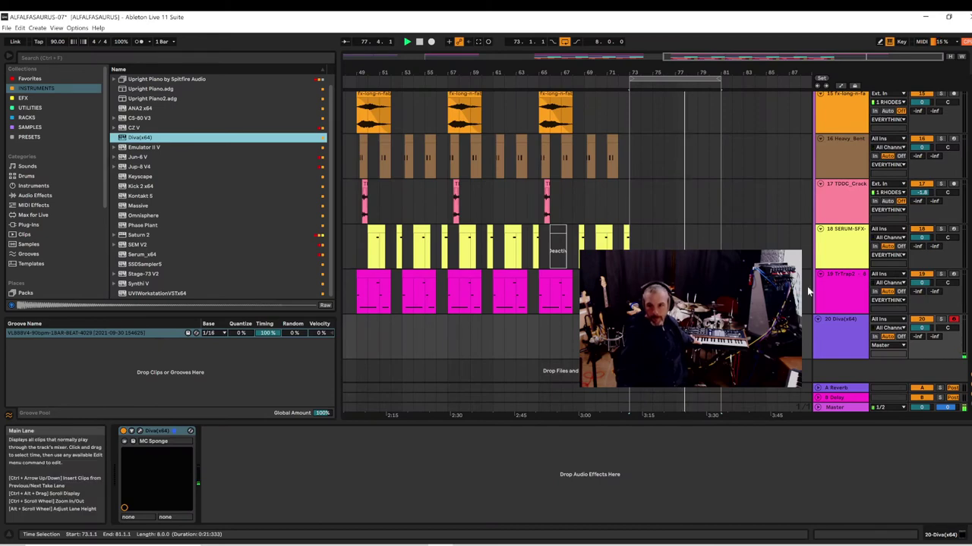
# - Insert a new audio track below the Diva track and stop playback
pyautogui.rightClick(850, 375)
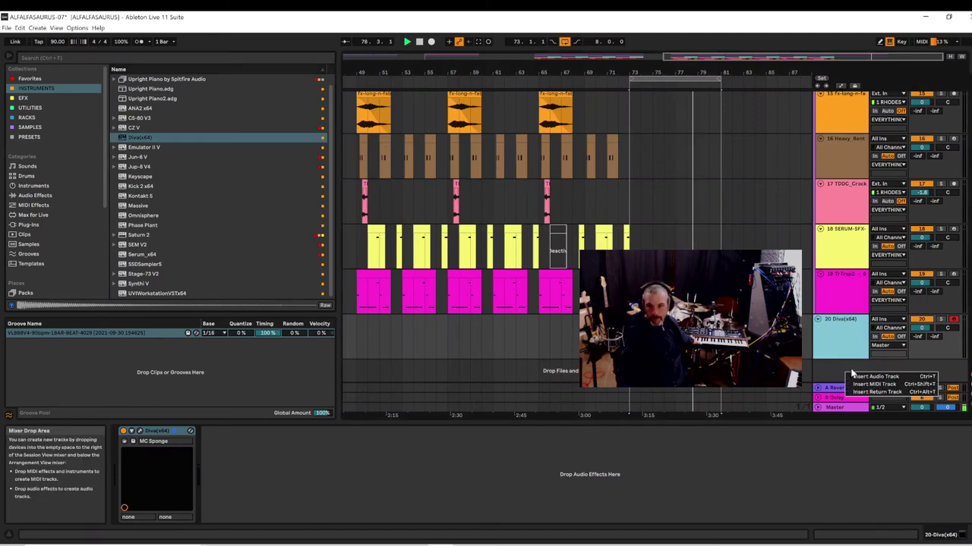
pyautogui.click(854, 377)
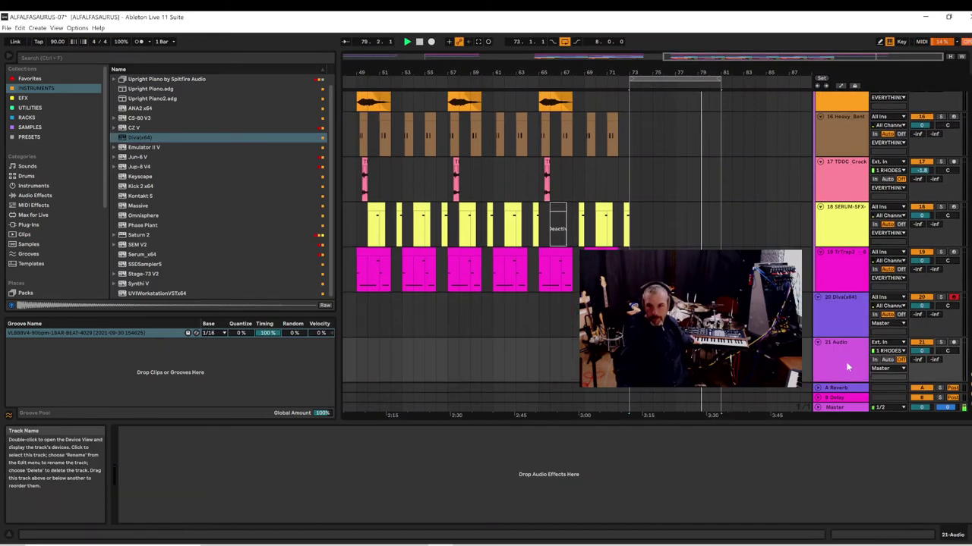
pyautogui.rightClick(838, 344)
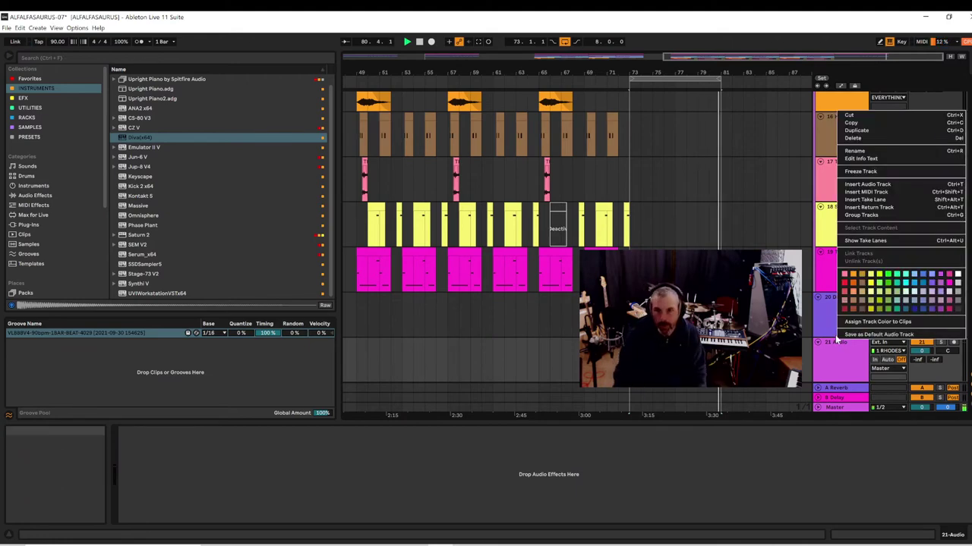
pyautogui.click(421, 43)
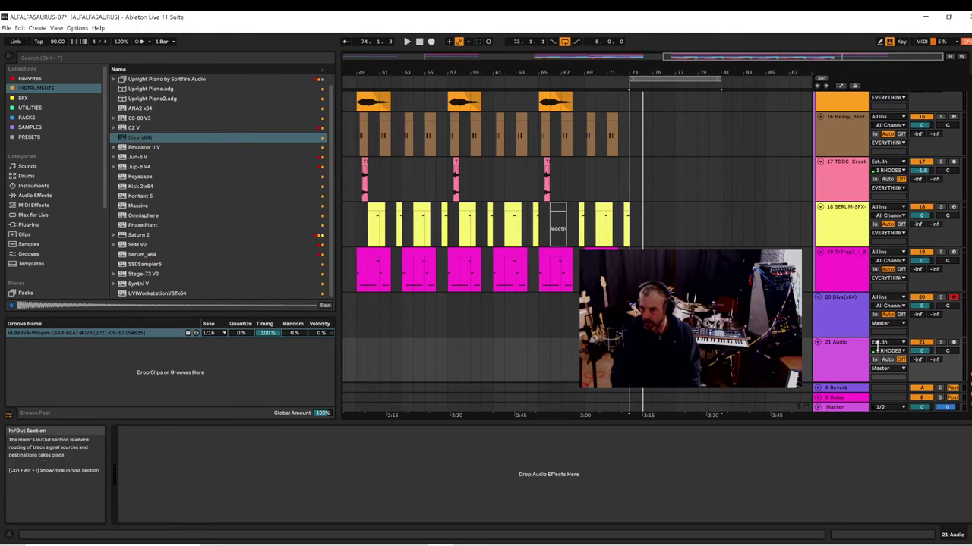
# - Set the new audio track's input to 7/8 POLYBRUTE, arm it and play the loop from bar 73
pyautogui.click(881, 351)
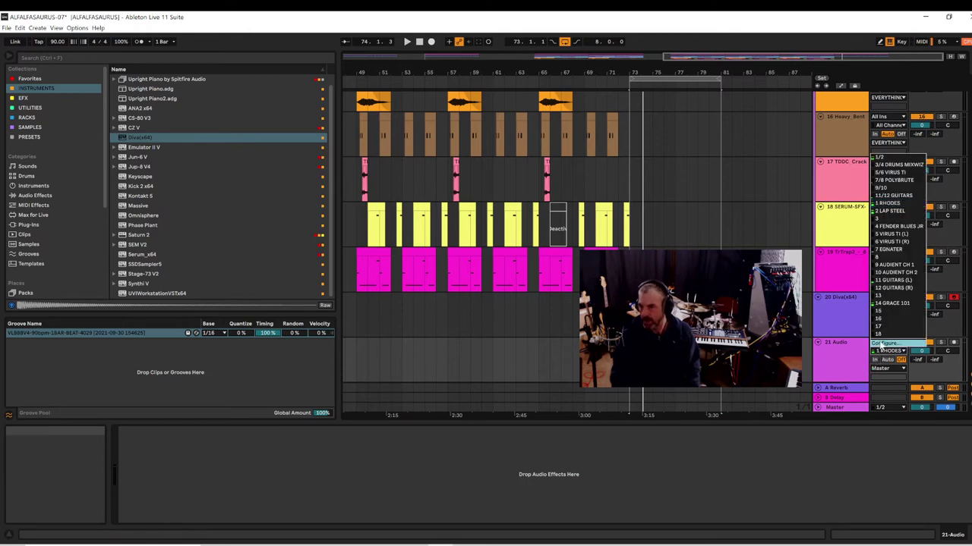
pyautogui.click(893, 181)
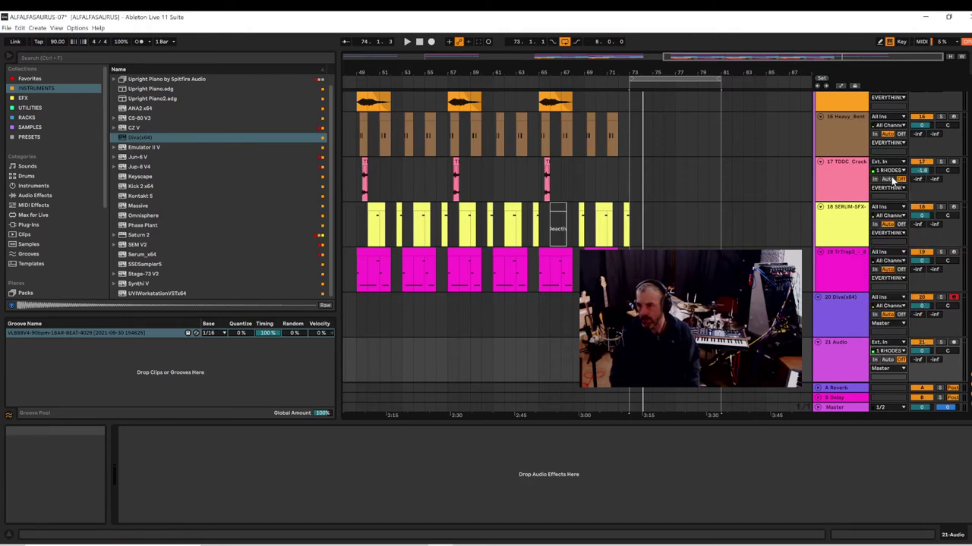
pyautogui.click(954, 344)
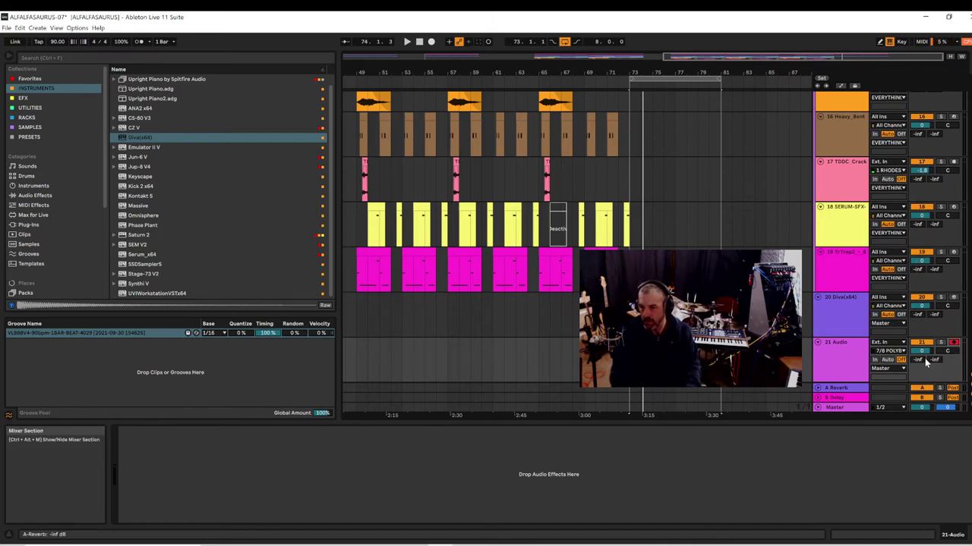
pyautogui.press('space')
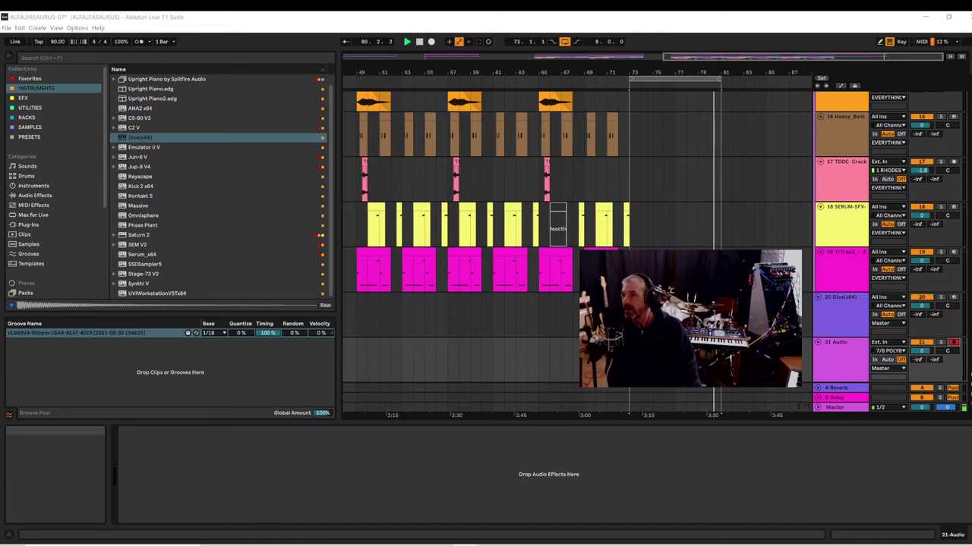
# - Reopen the Diva plug-in on track 20, stop playback and arm that track instead of the audio track
pyautogui.click(839, 328)
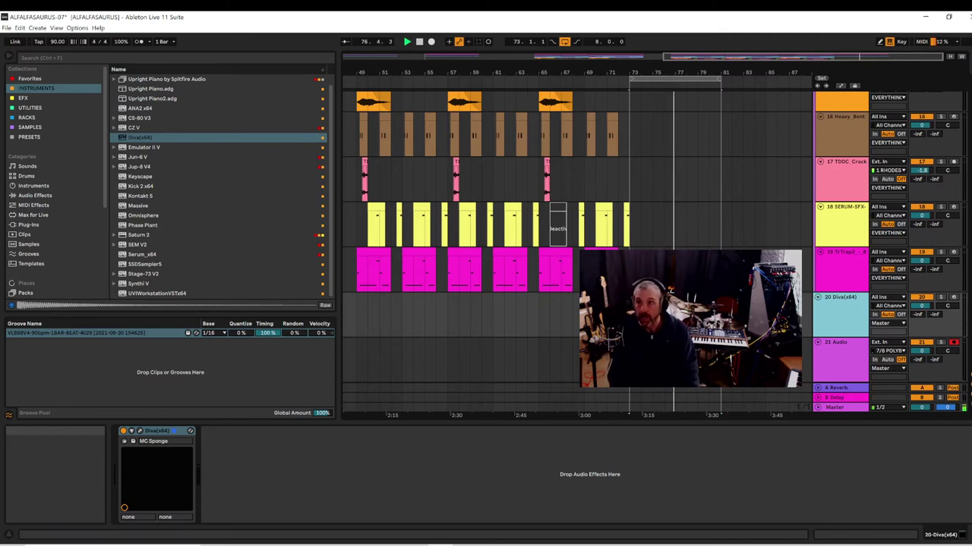
pyautogui.click(841, 314)
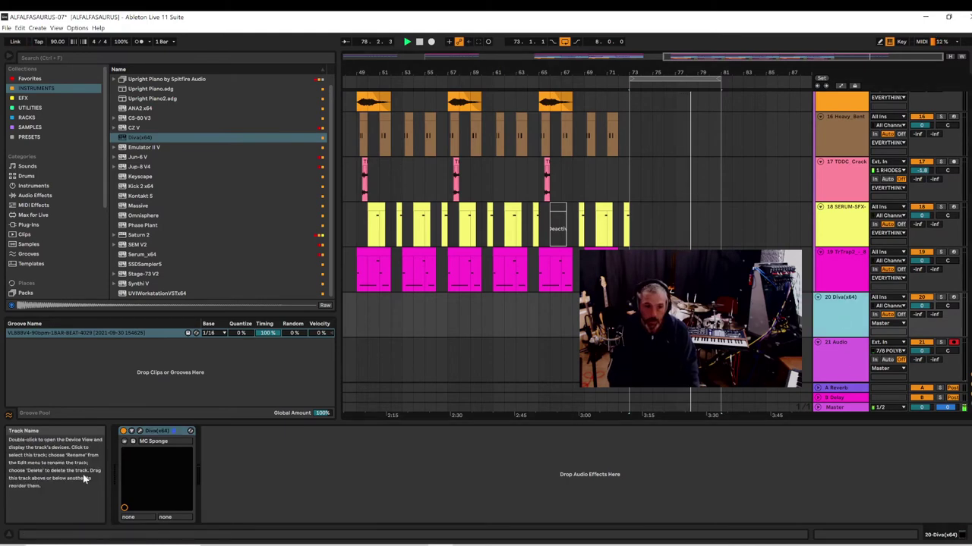
pyautogui.click(140, 431)
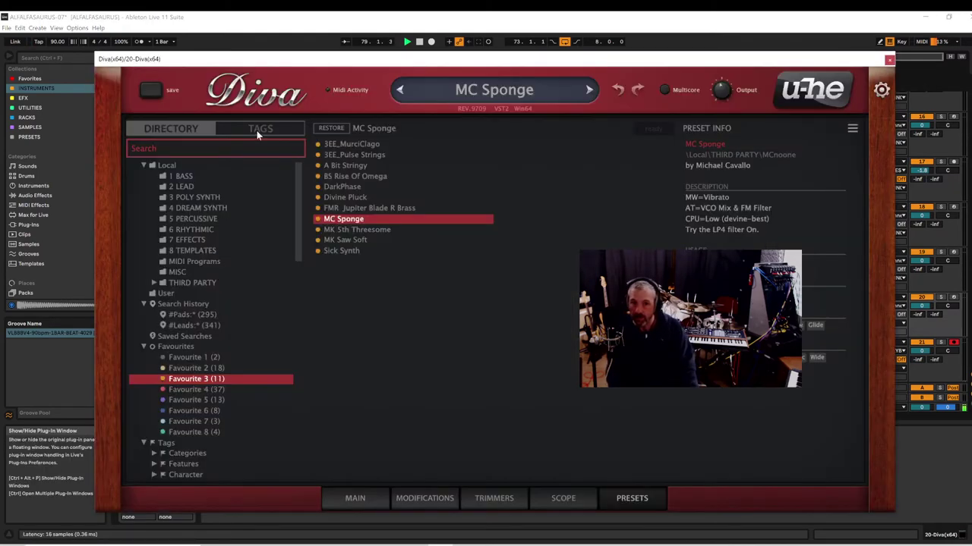
pyautogui.click(419, 41)
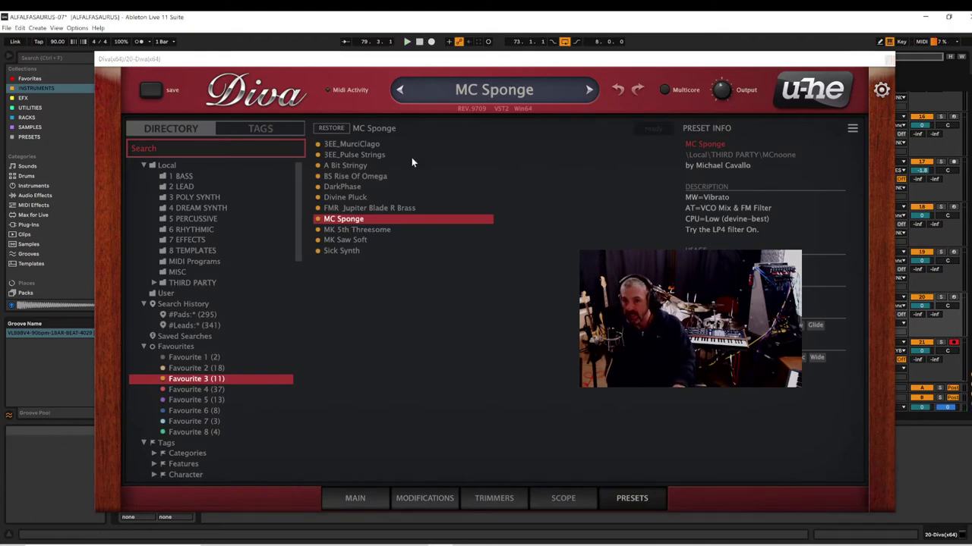
pyautogui.click(953, 296)
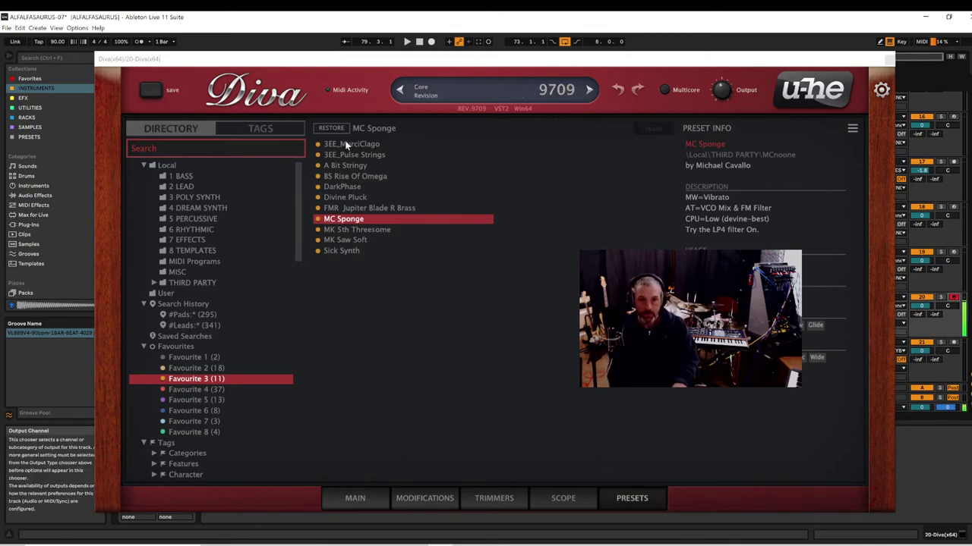
# - Set Diva's Multicore option to off and show the MC Sponge patch's main synthesis controls
pyautogui.click(666, 88)
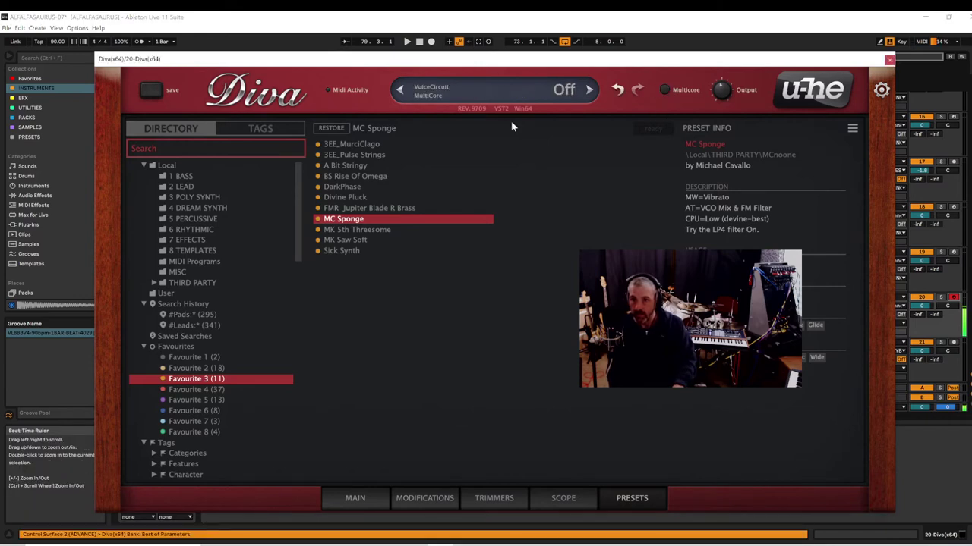
pyautogui.click(218, 166)
pyautogui.click(361, 498)
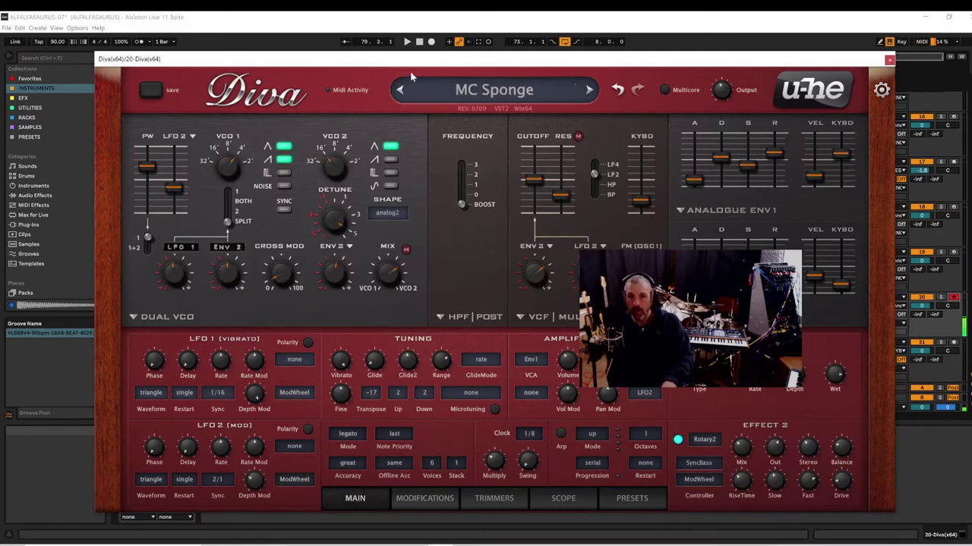
pyautogui.moveTo(403, 63); pyautogui.dragTo(391, 52)
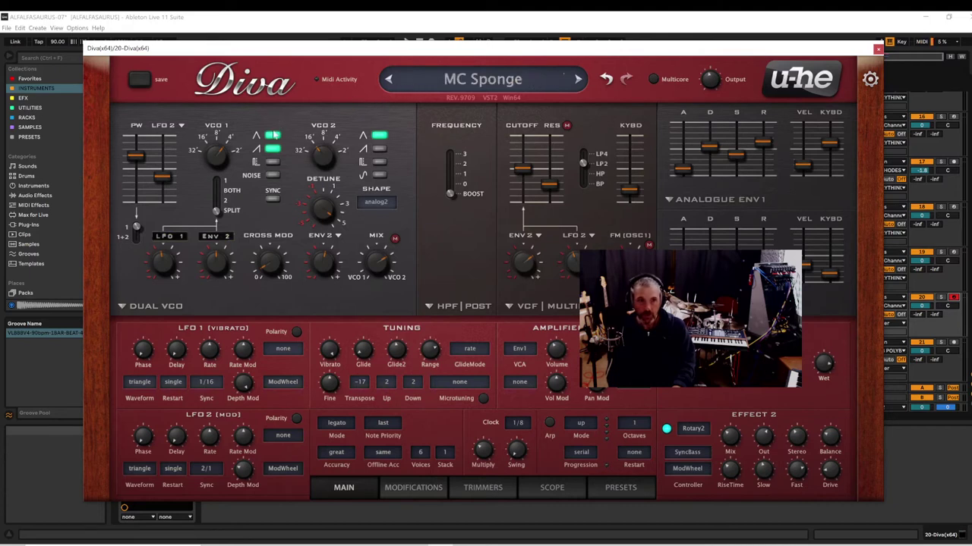
pyautogui.click(134, 307)
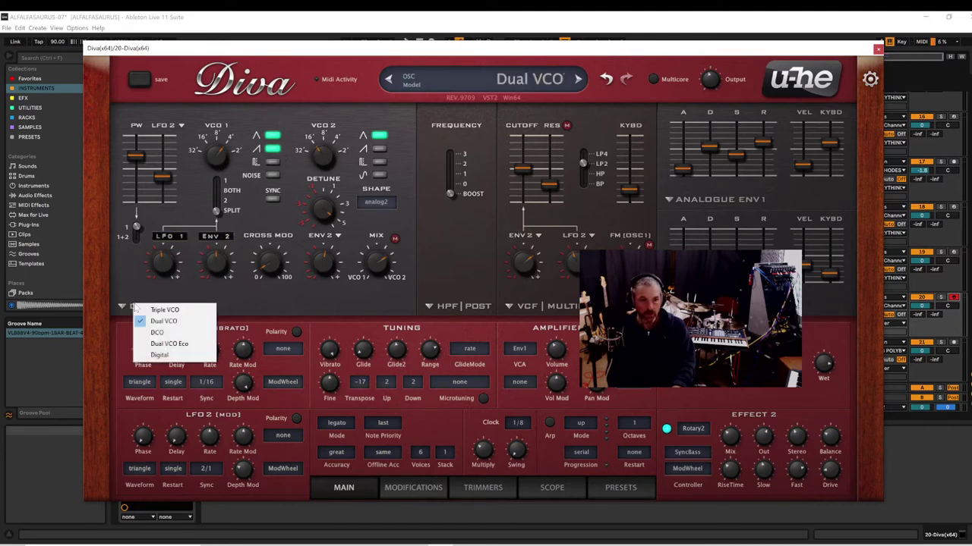
pyautogui.click(126, 262)
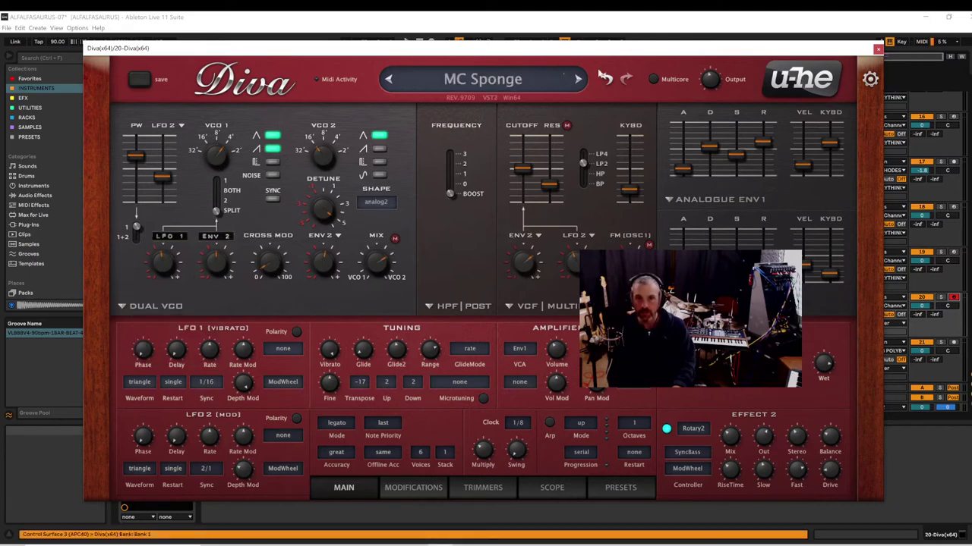
pyautogui.click(803, 79)
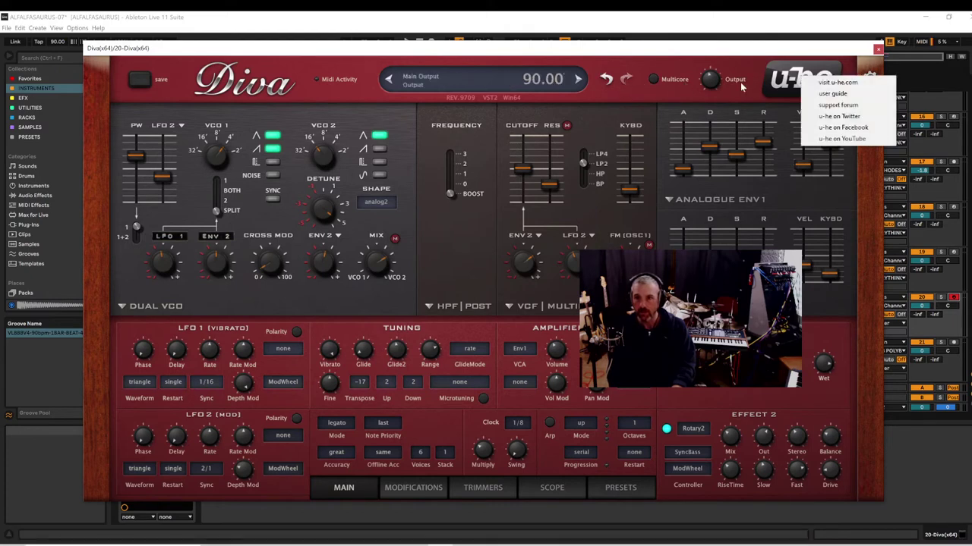
pyautogui.click(742, 86)
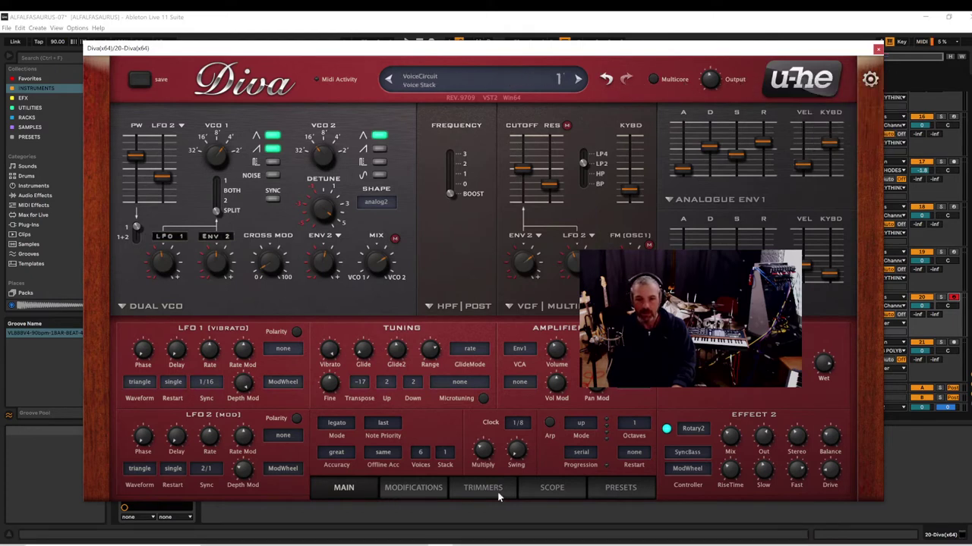
# - Load the INIT Jupe-8 preset from Diva's 8 TEMPLATES folder
pyautogui.click(621, 488)
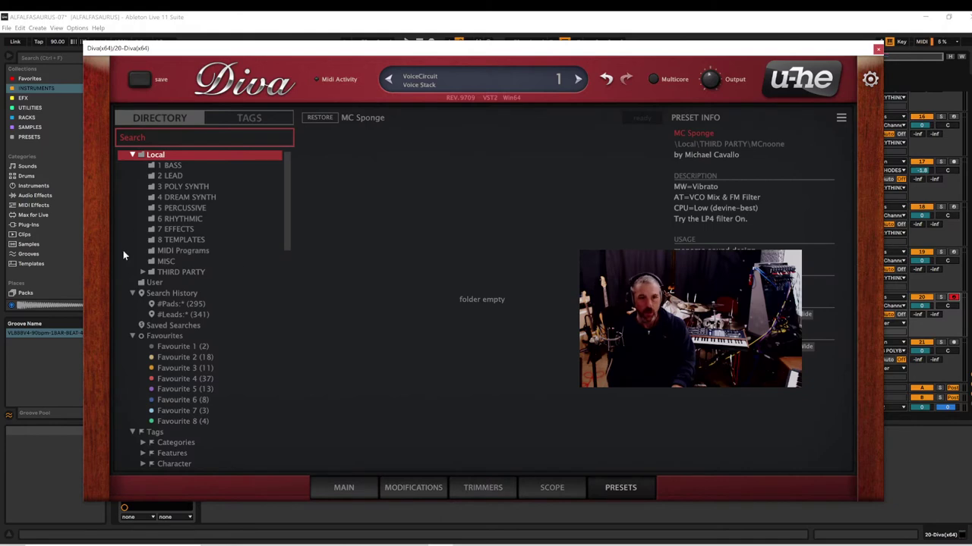
pyautogui.click(173, 240)
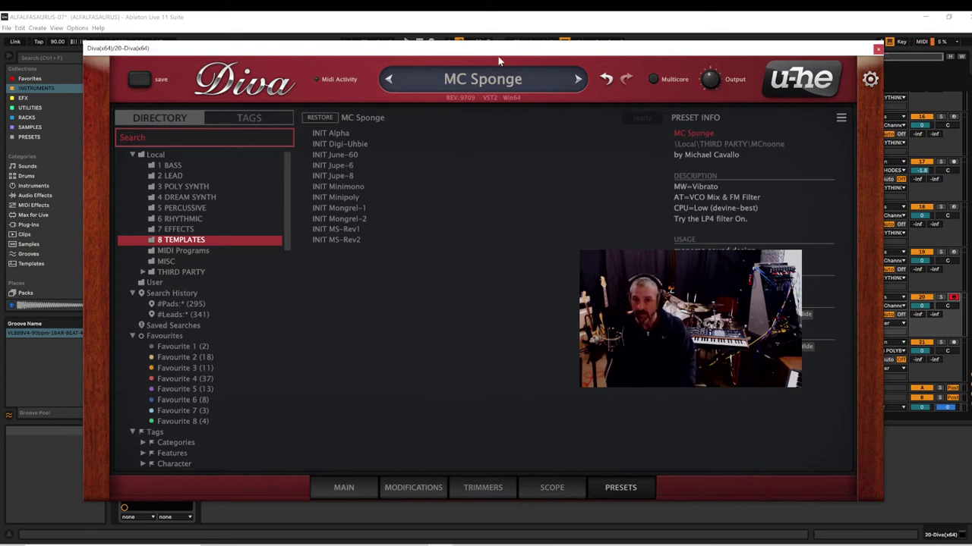
pyautogui.moveTo(499, 51); pyautogui.dragTo(529, 55)
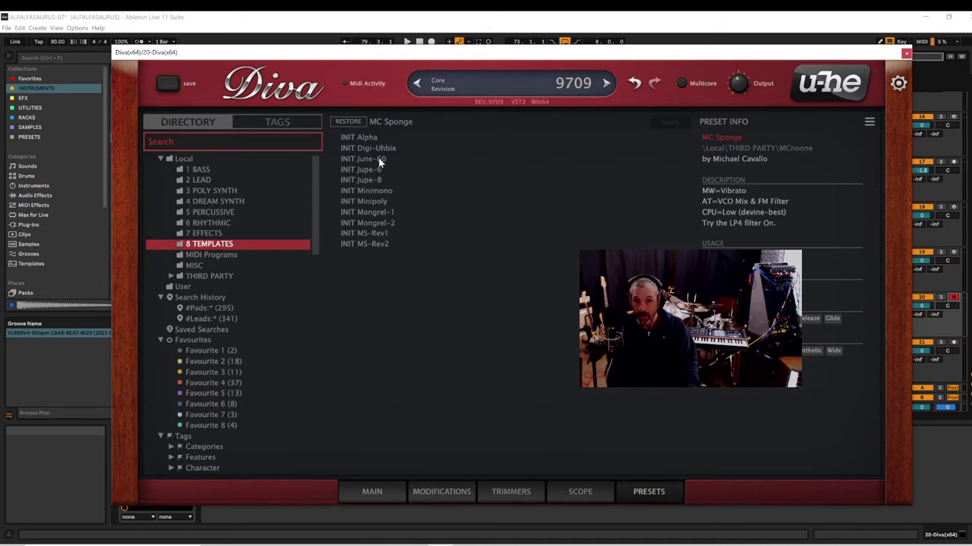
pyautogui.click(379, 180)
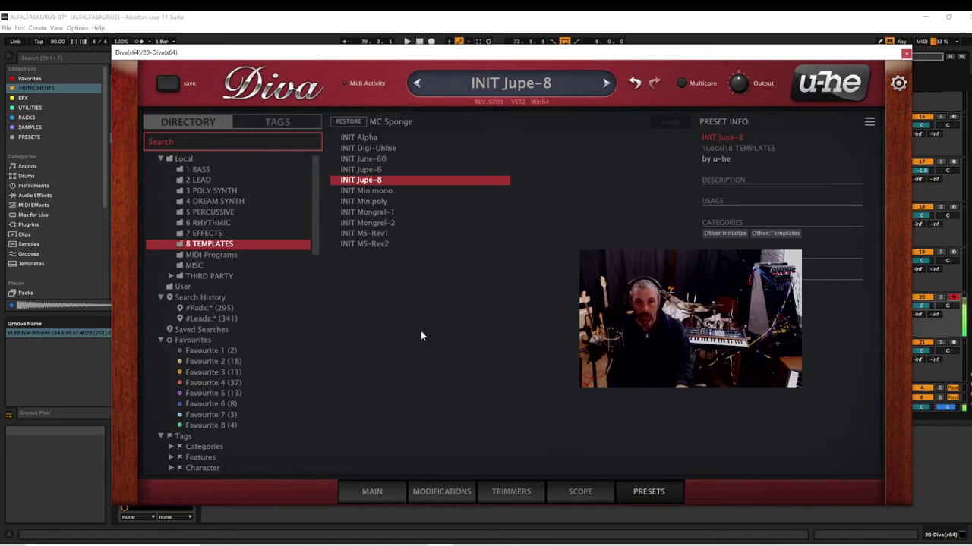
# - Lower the pulse width slightly in the INIT Jupe-8 patch's Dual VCO and look over the list of template presets
pyautogui.click(369, 491)
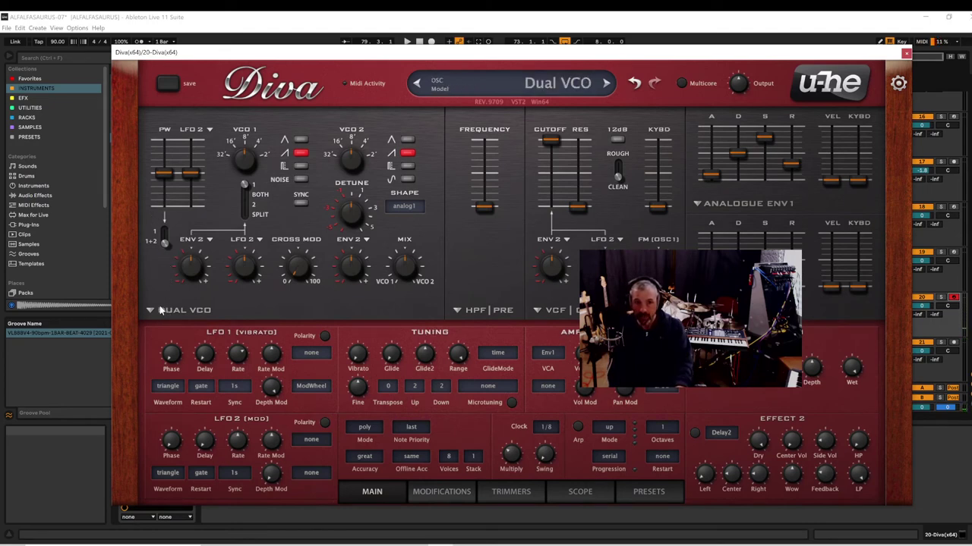
pyautogui.moveTo(241, 149); pyautogui.dragTo(249, 105)
pyautogui.moveTo(168, 177); pyautogui.dragTo(170, 179)
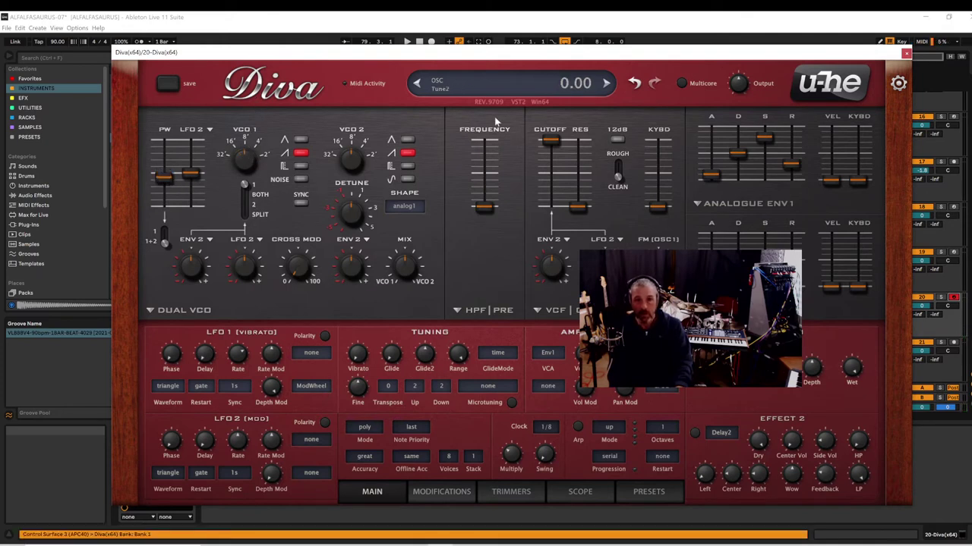
pyautogui.click(541, 85)
pyautogui.click(475, 85)
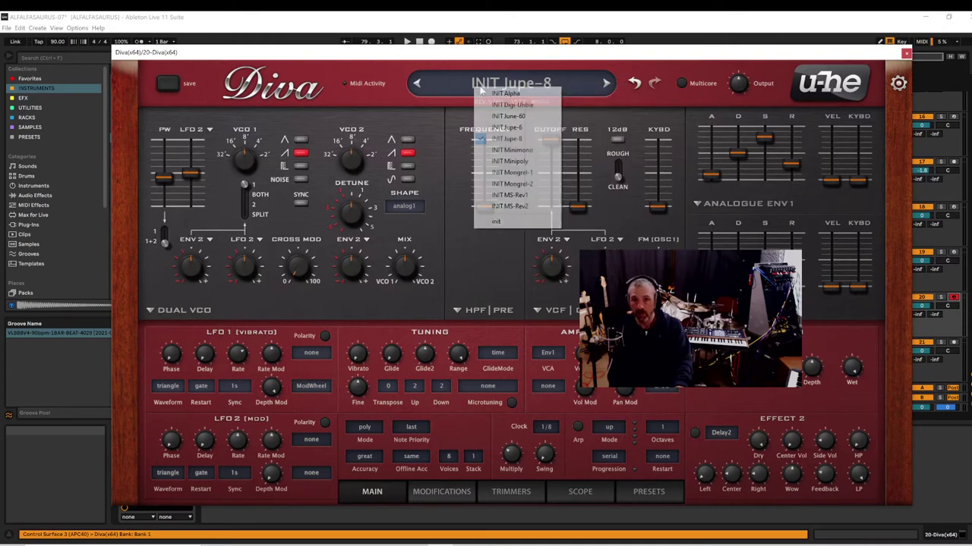
pyautogui.click(666, 77)
# - Audition BS Beauty Pad from the saved #Pads search over the playing loop and select BS Acid Overdriven
pyautogui.click(648, 491)
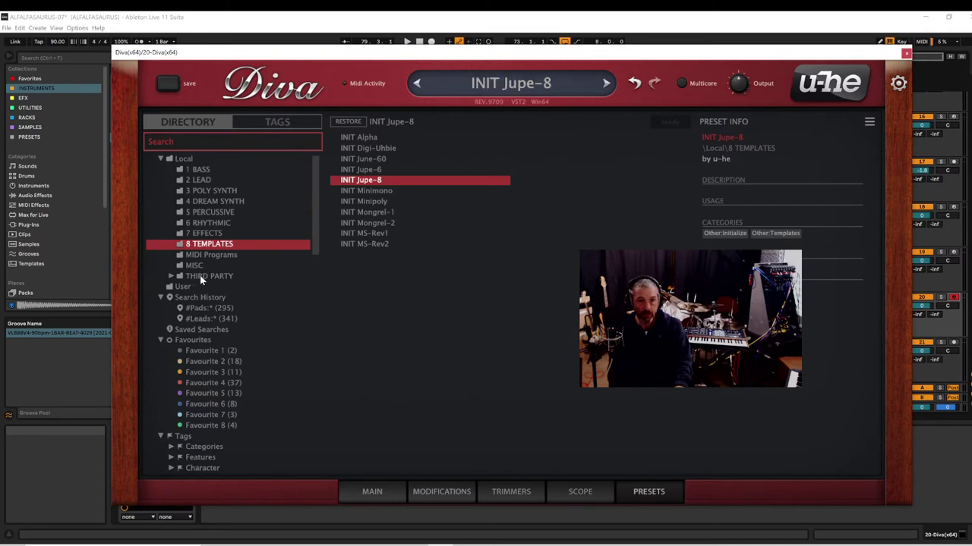
pyautogui.click(208, 426)
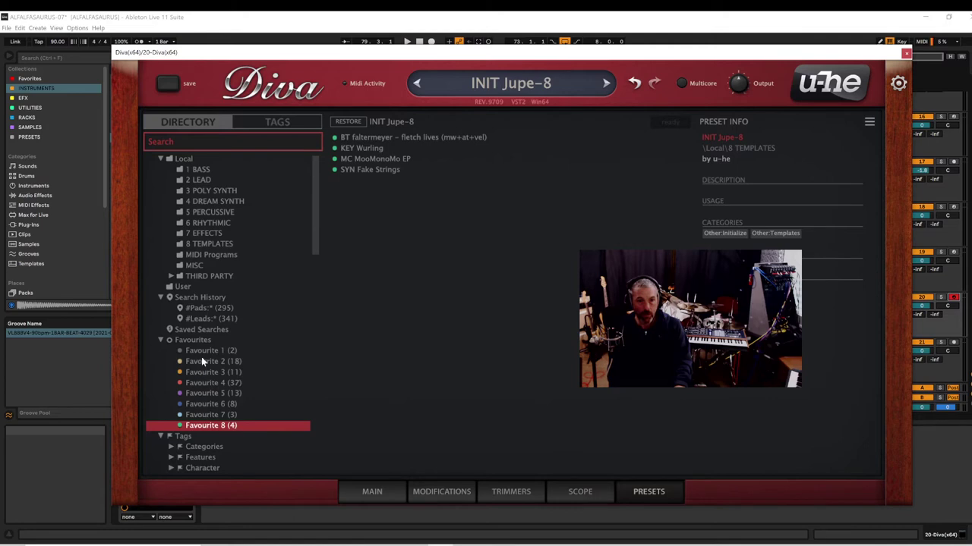
pyautogui.click(211, 309)
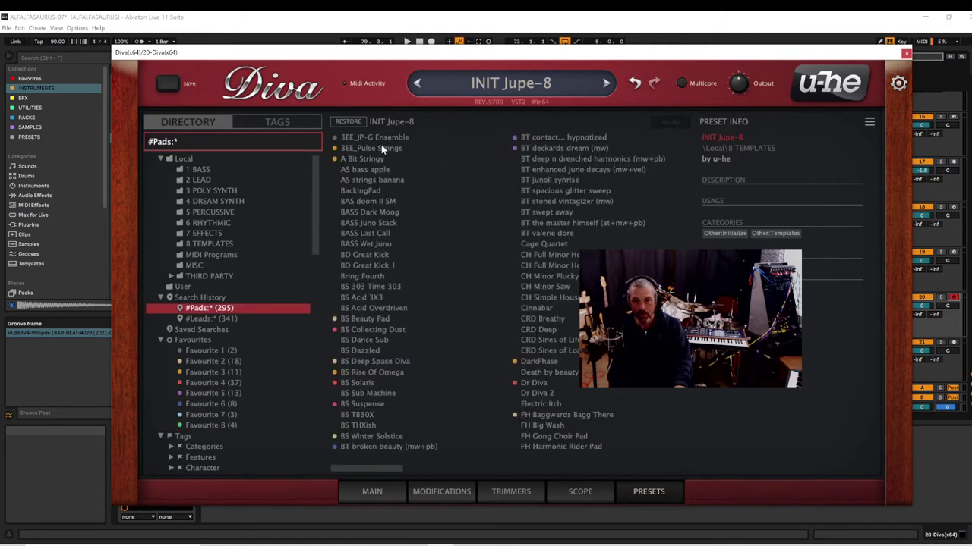
pyautogui.click(367, 317)
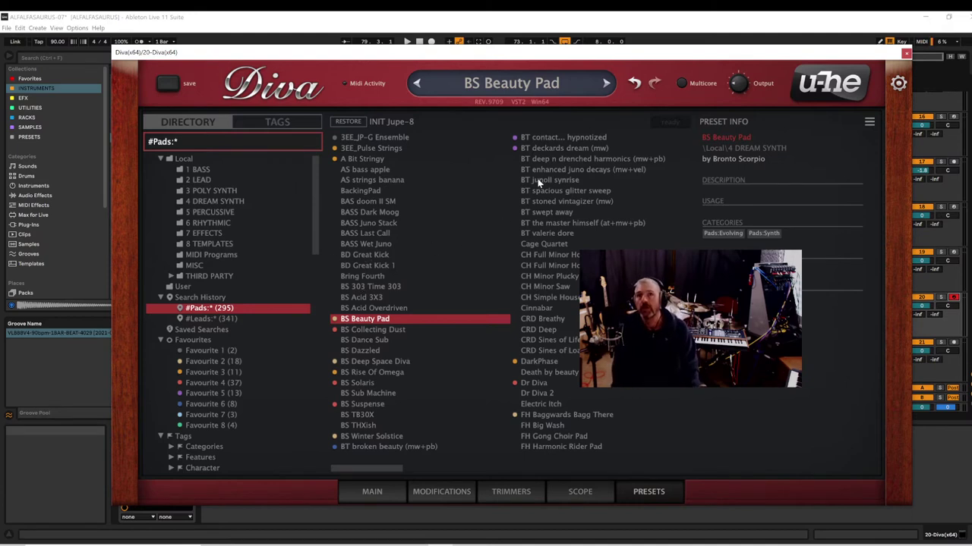
pyautogui.press('space')
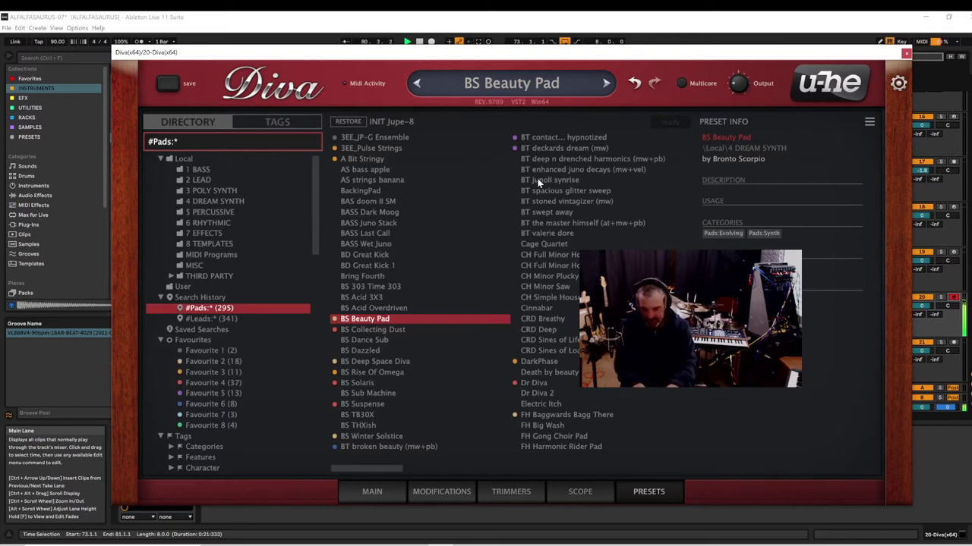
pyautogui.click(369, 308)
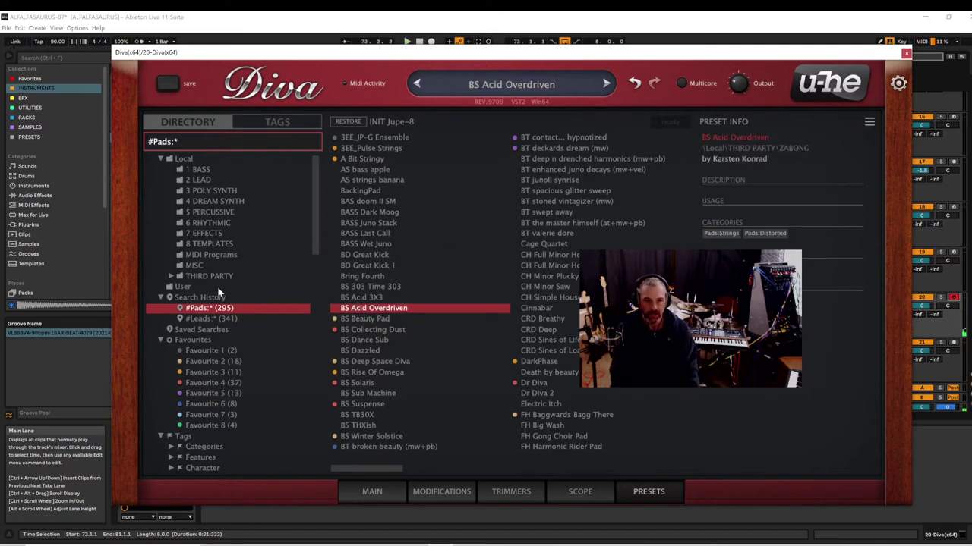
# - Audition the 1 BASS presets in order from HS Bass Nine to HS Dreckstack over the loop
pyautogui.click(194, 173)
pyautogui.click(364, 137)
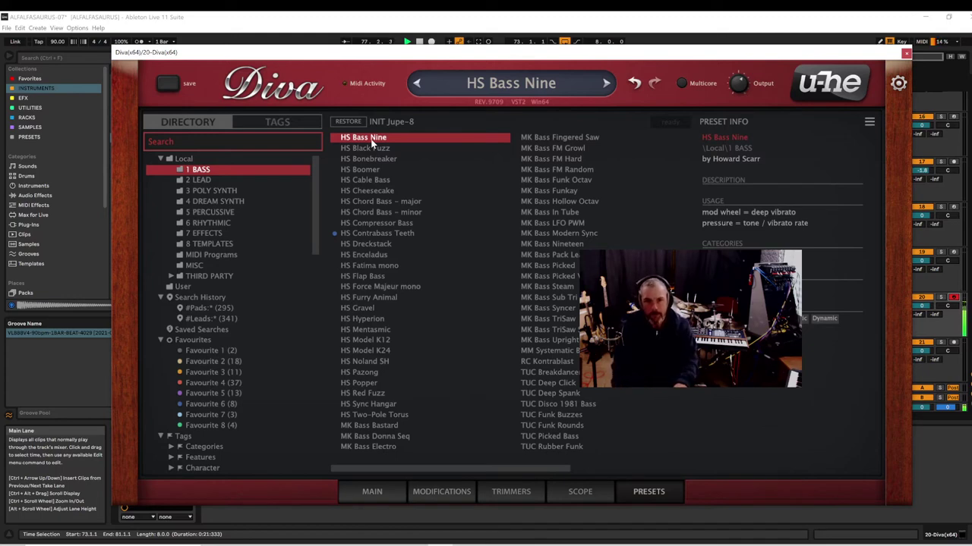
pyautogui.press('Down')
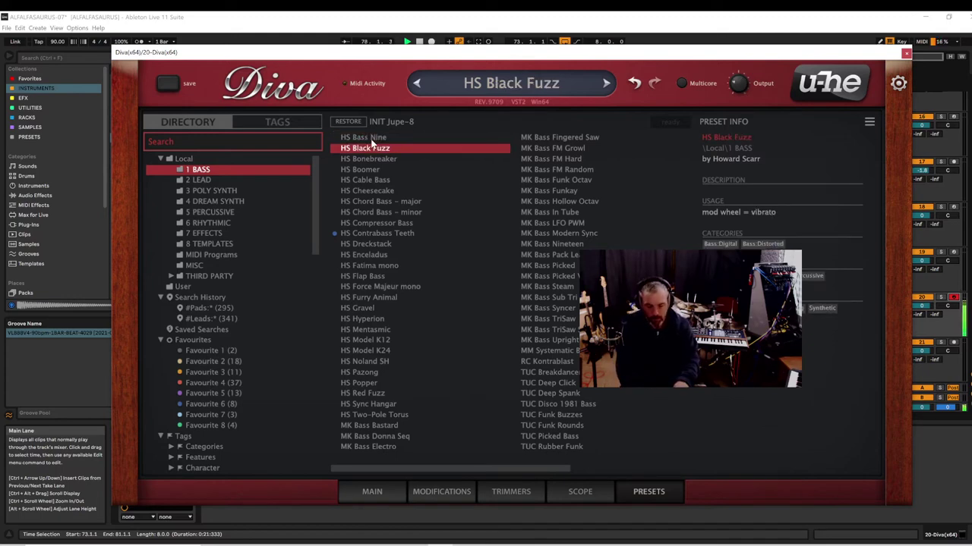
pyautogui.press('Down')
pyautogui.press('Down')
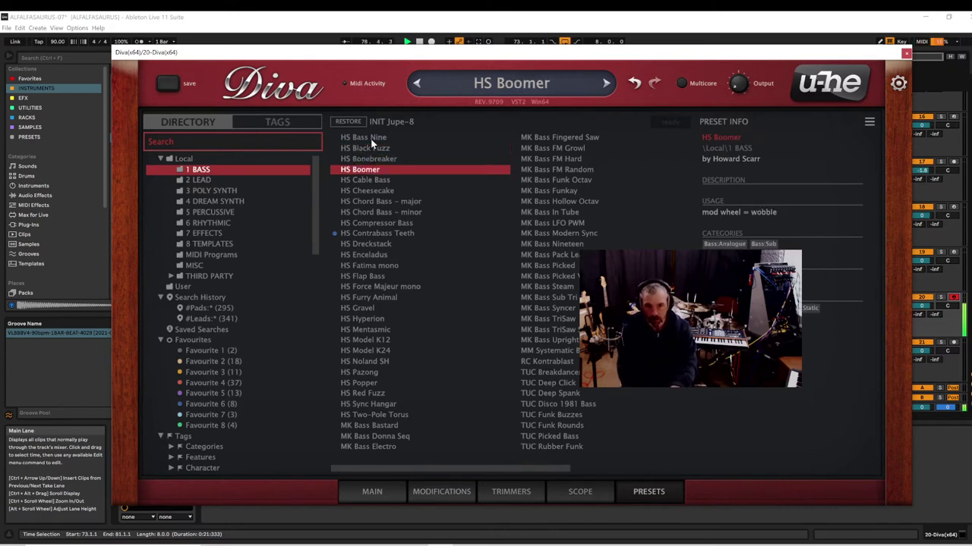
pyautogui.press('Down')
pyautogui.press('Down')
pyautogui.press('Down')
pyautogui.press('Down')
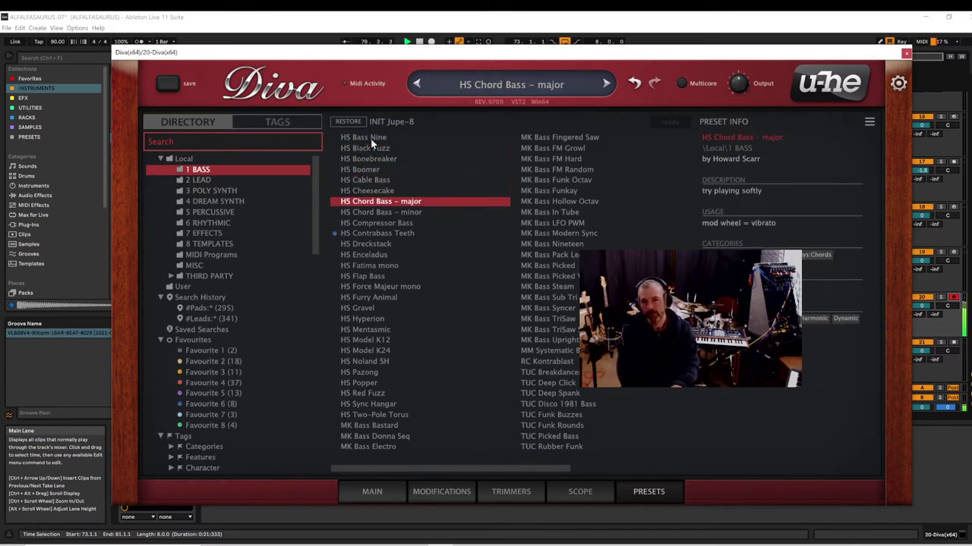
pyautogui.press('Down')
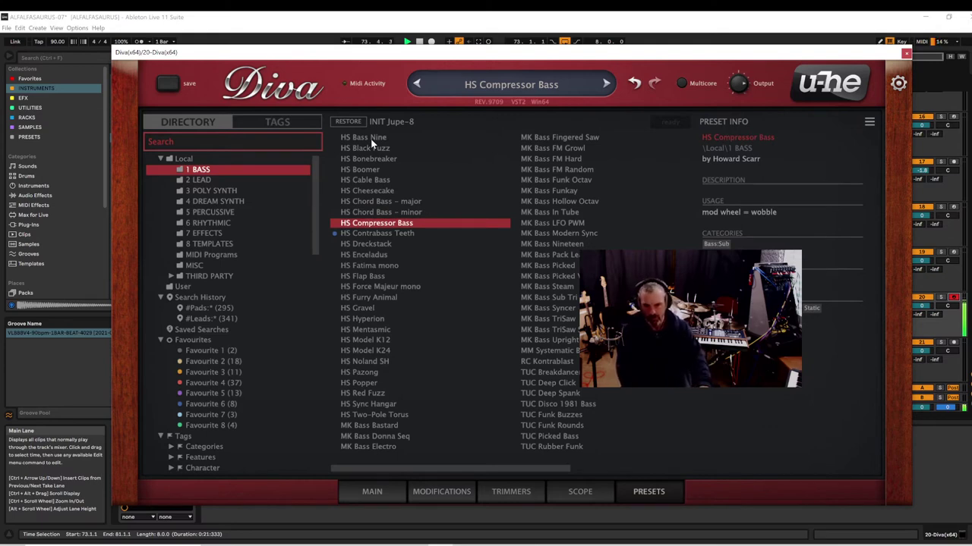
pyautogui.press('Down')
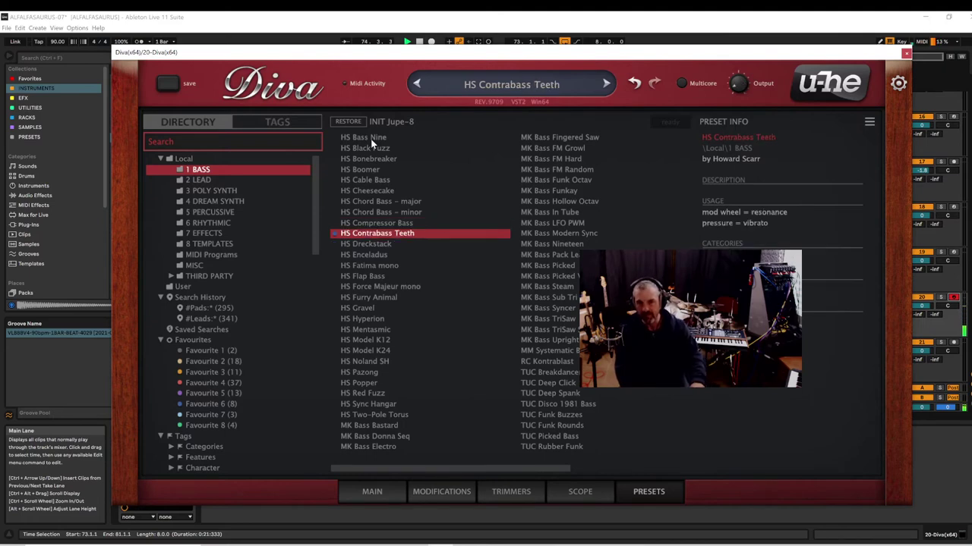
pyautogui.press('Up')
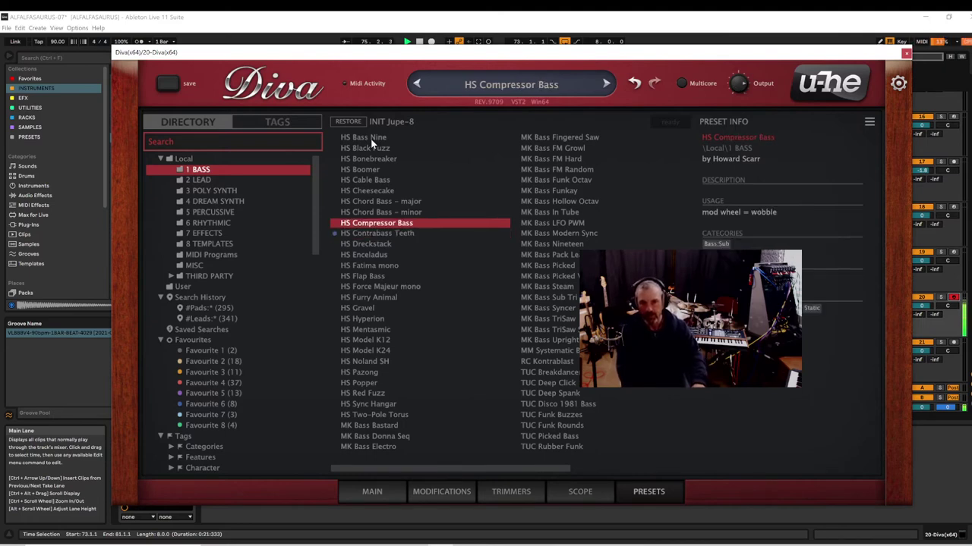
pyautogui.press('Down')
pyautogui.press('Down')
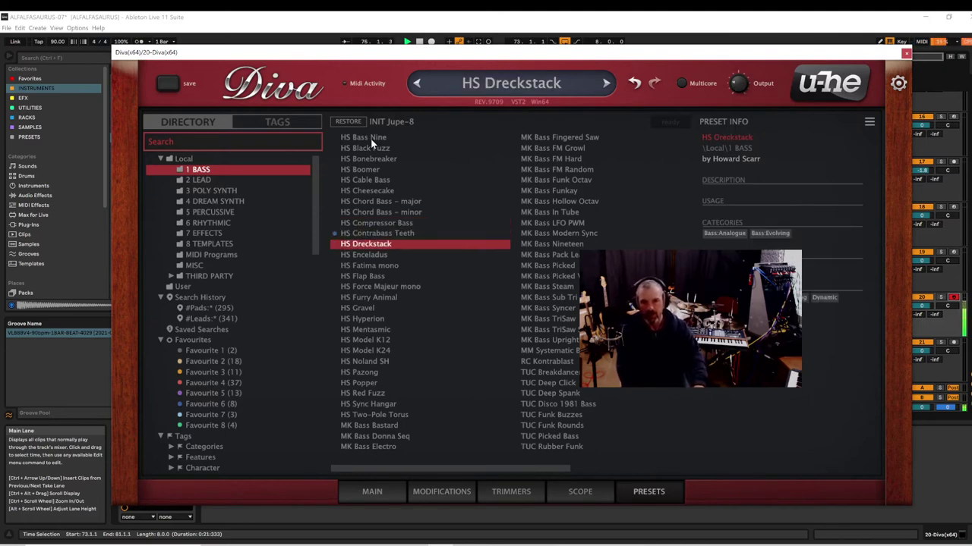
# - Audition further 1 BASS presets, going from XS Dubstep Bass 2 up to XS Analog Bass and across to MK Bass Hollow Octav
pyautogui.press('Right')
pyautogui.press('Right')
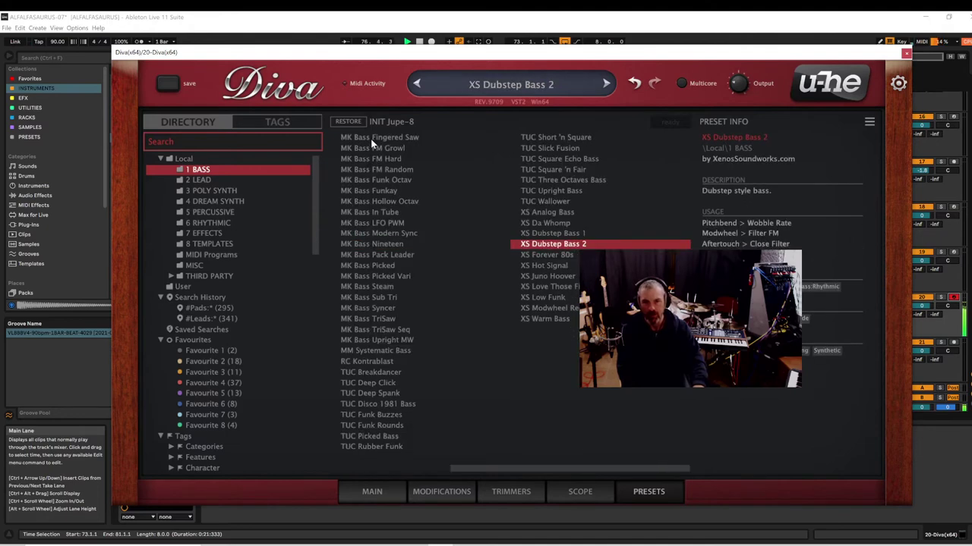
pyautogui.press('Up')
pyautogui.press('Up')
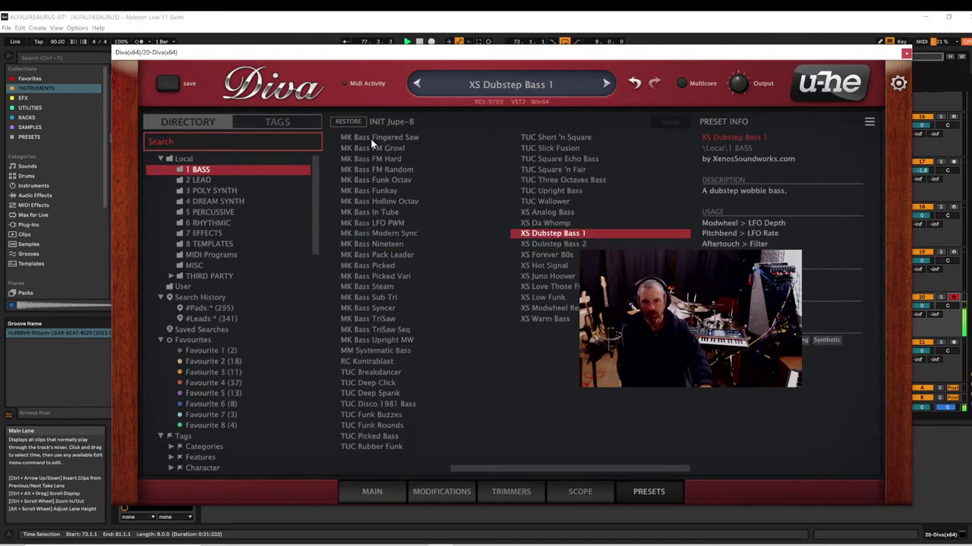
pyautogui.press('Up')
pyautogui.press('Up')
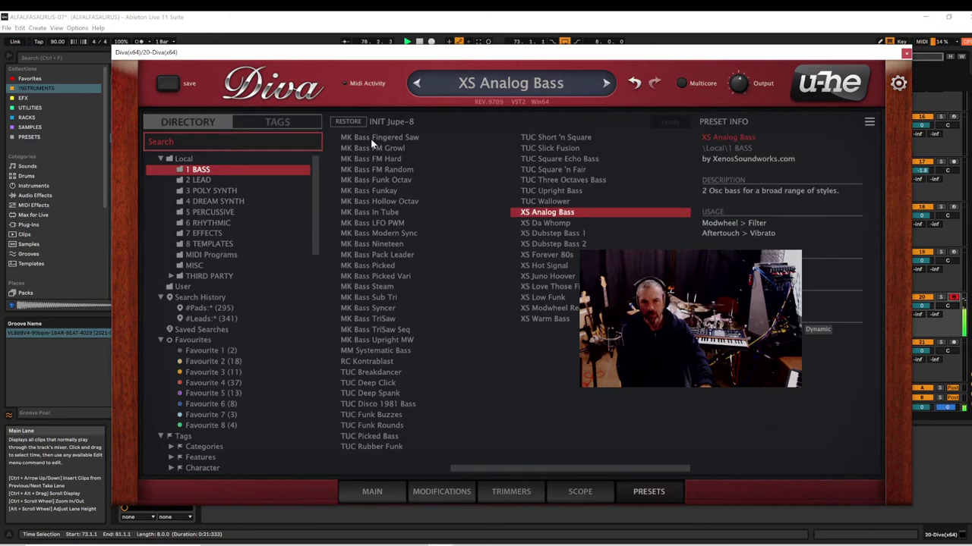
pyautogui.press('Left')
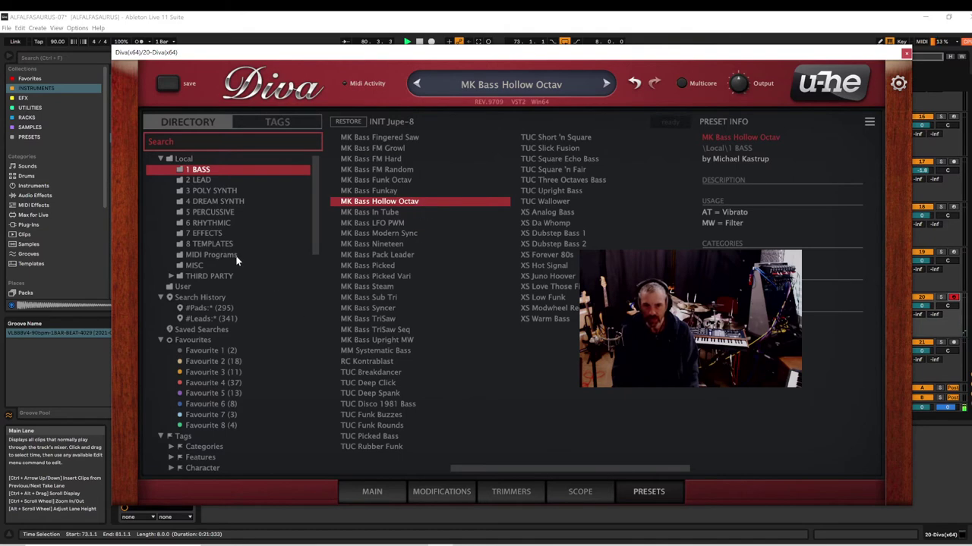
# - Load the 3EE_Vallet preset, the first one in the 2 LEAD folder
pyautogui.click(192, 184)
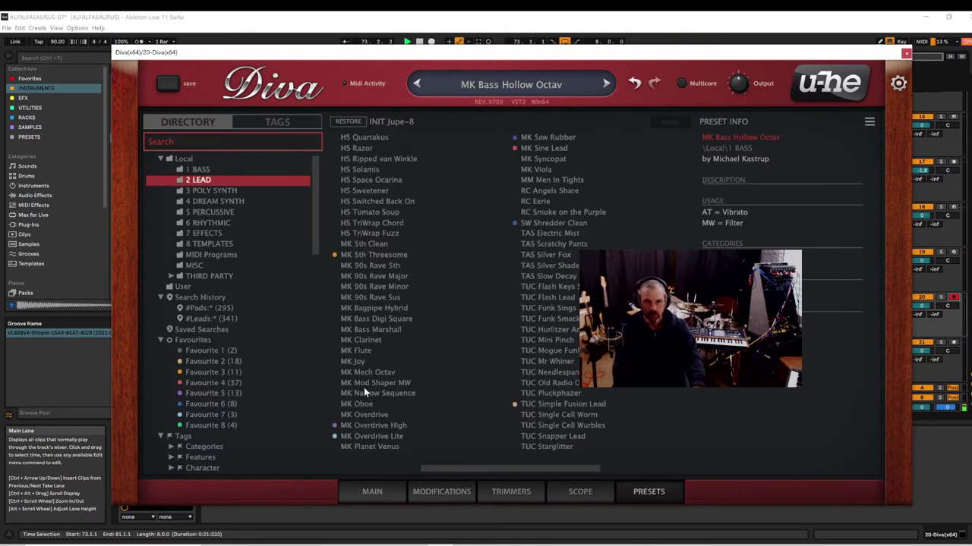
pyautogui.moveTo(577, 473); pyautogui.dragTo(427, 475)
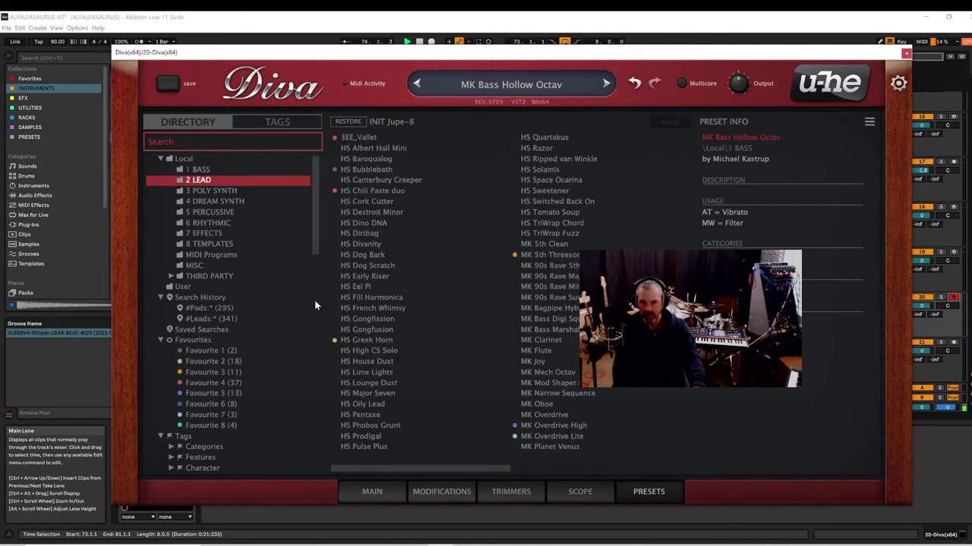
pyautogui.click(359, 139)
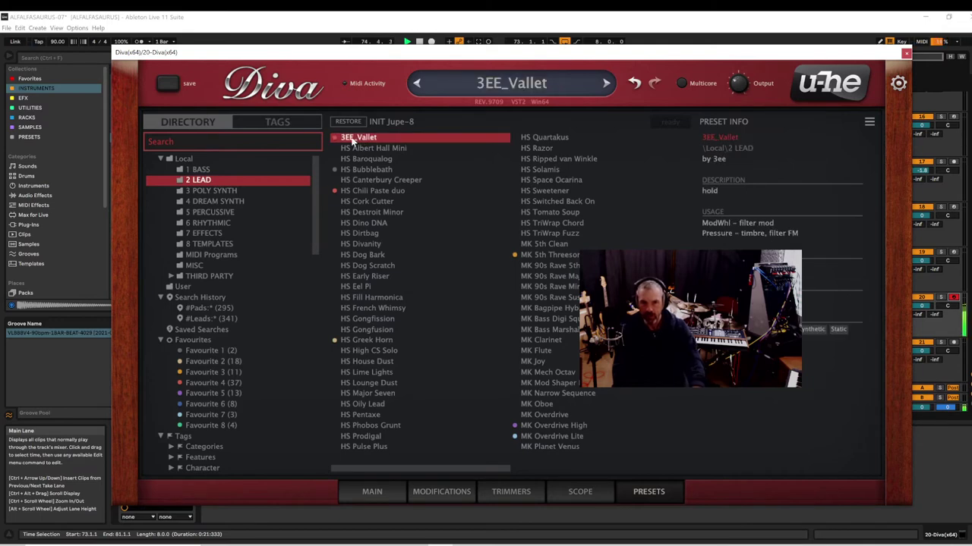
# - Audition the 2 LEAD presets in order from HS Albert Hall Mini to HS Cork Cutter, trying the last one over the loop
pyautogui.click(354, 144)
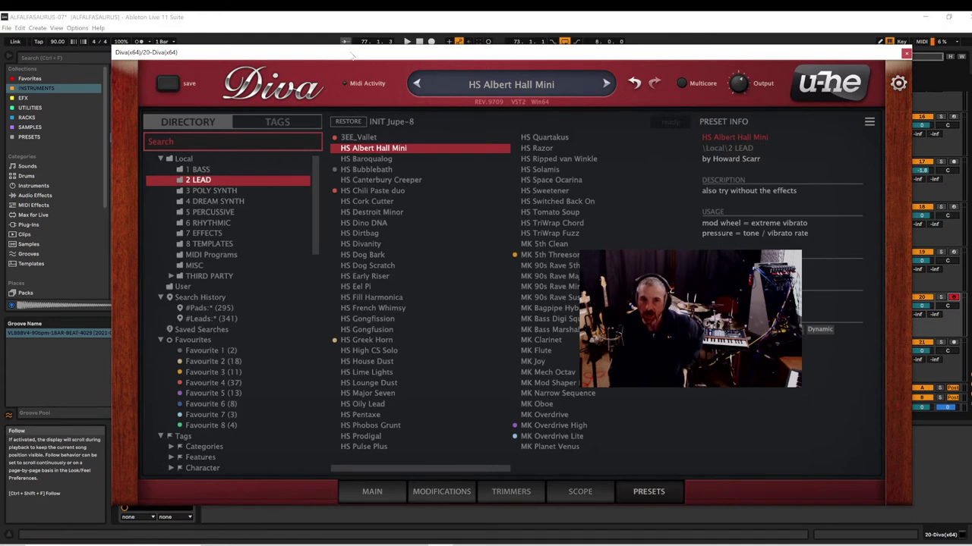
pyautogui.moveTo(351, 57); pyautogui.dragTo(364, 57)
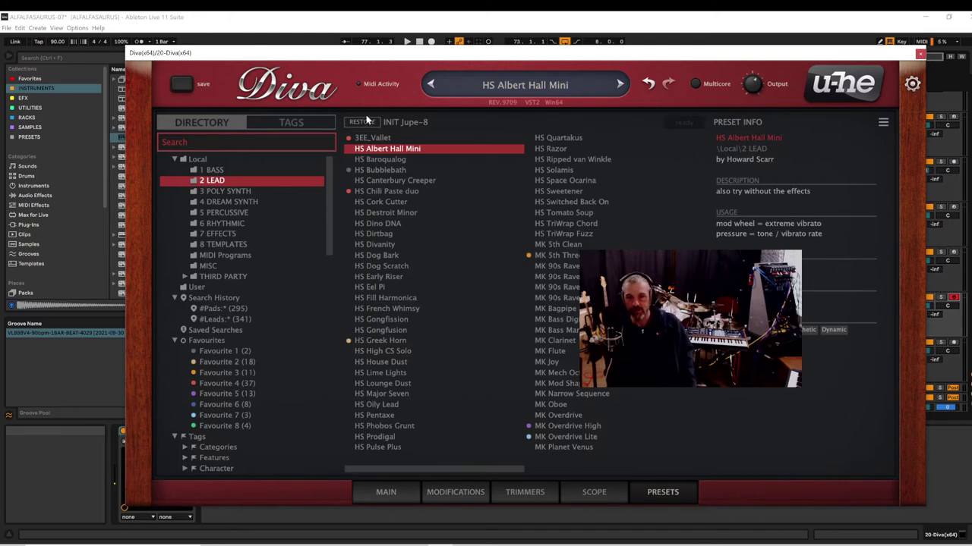
pyautogui.click(363, 159)
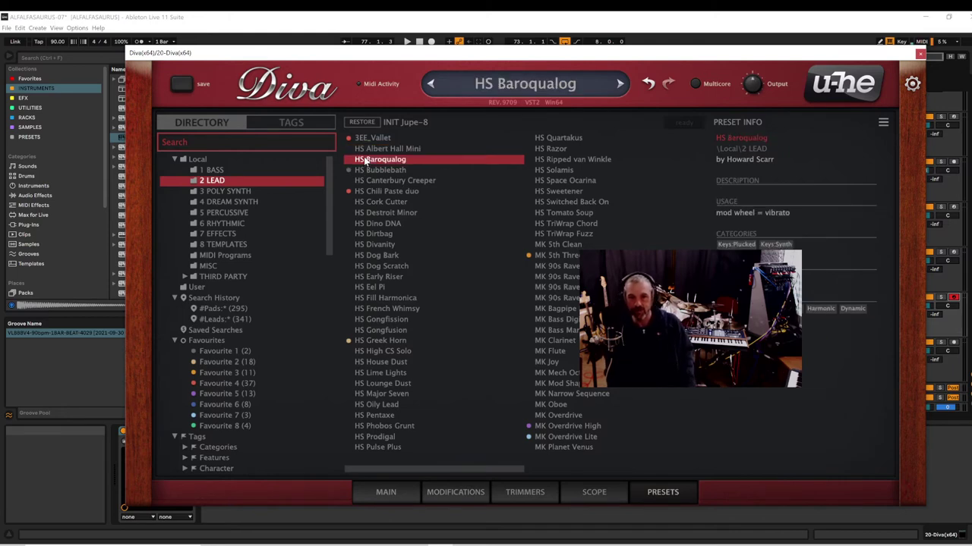
pyautogui.click(416, 170)
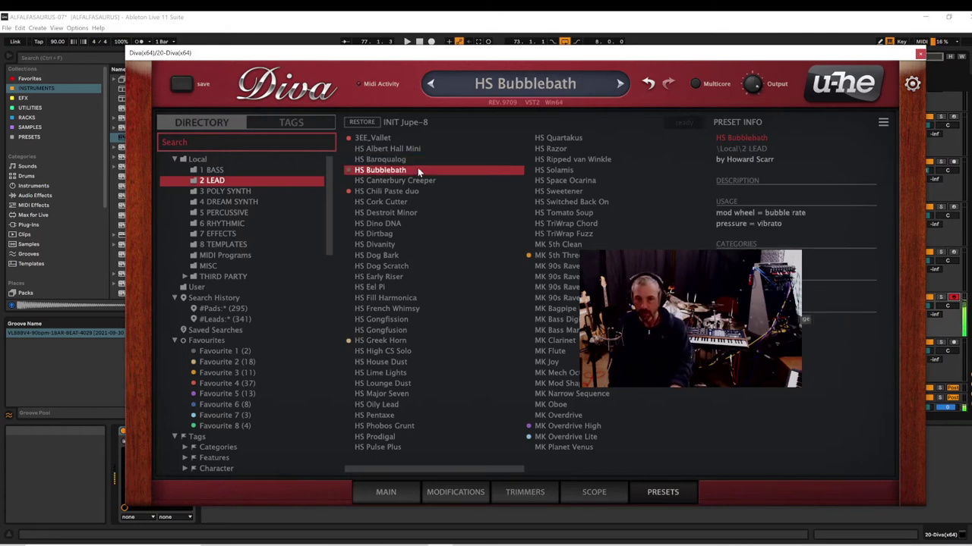
pyautogui.click(415, 180)
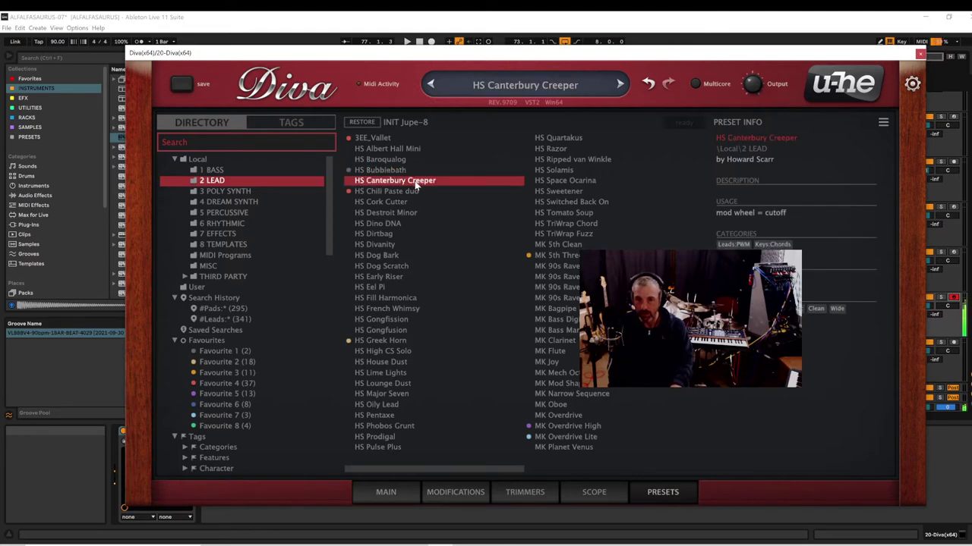
pyautogui.click(415, 191)
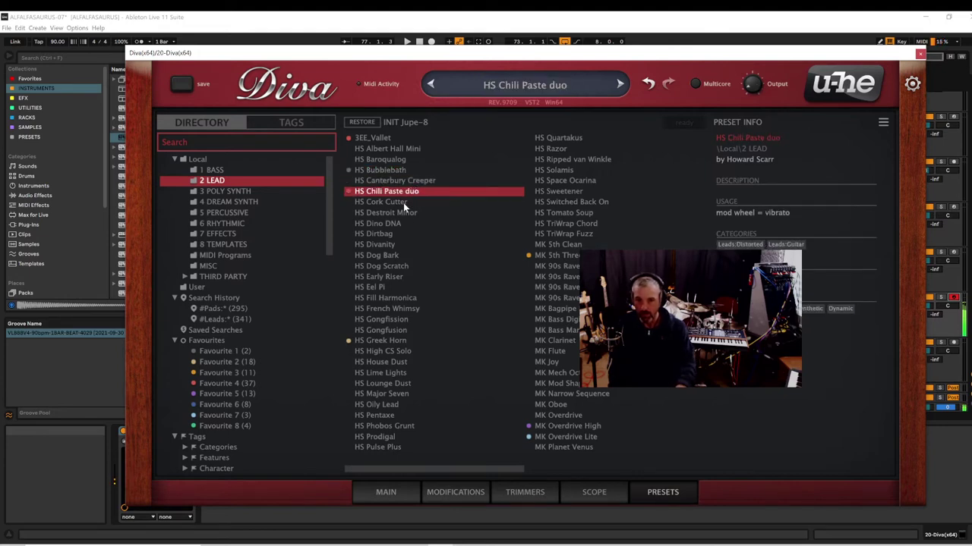
pyautogui.click(404, 202)
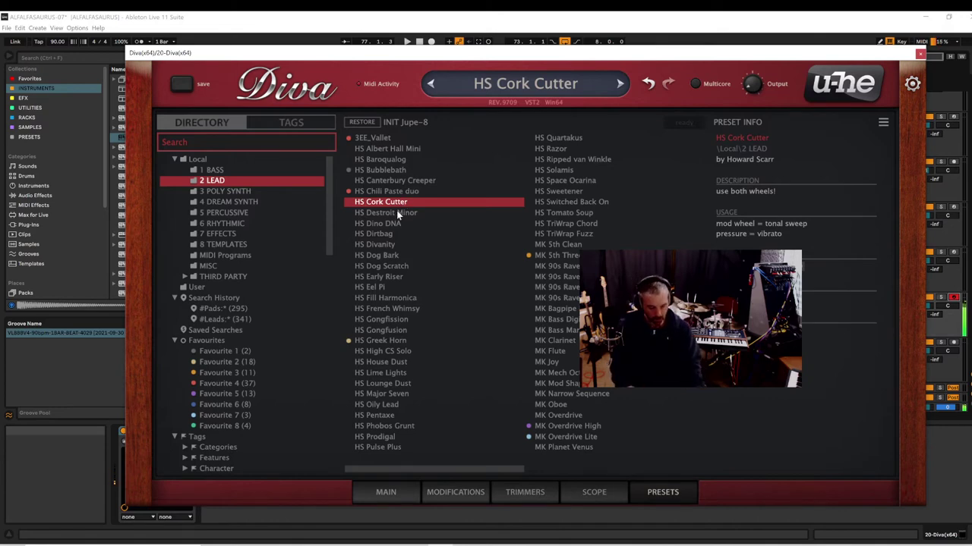
pyautogui.press('space')
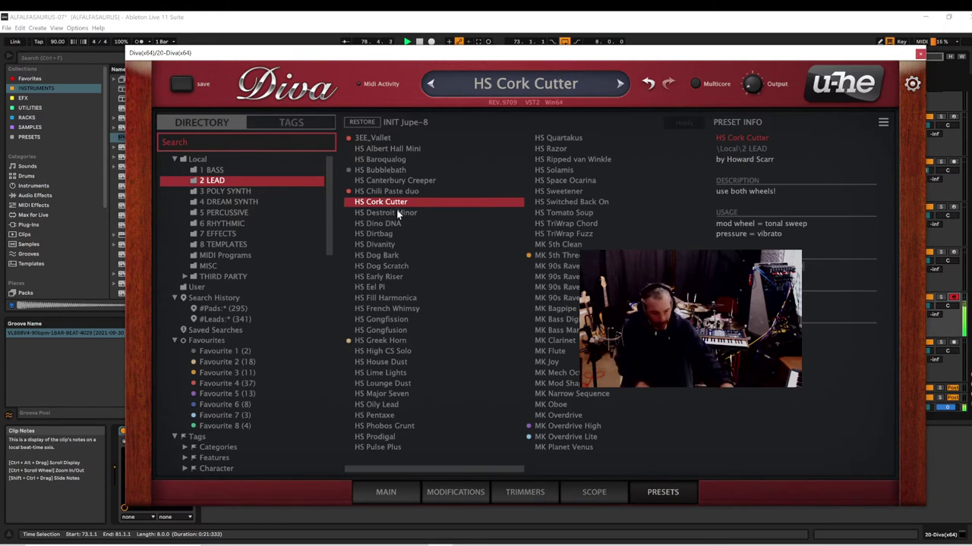
pyautogui.press('space')
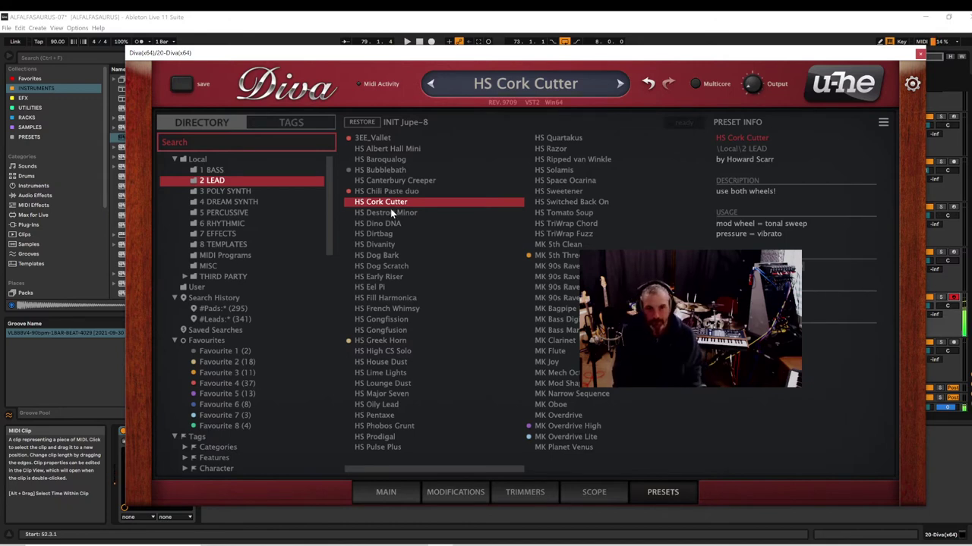
# - Audition the next 2 LEAD presets from HS Destroit Minor down to HS Dog Scratch with the loop stopped
pyautogui.click(393, 216)
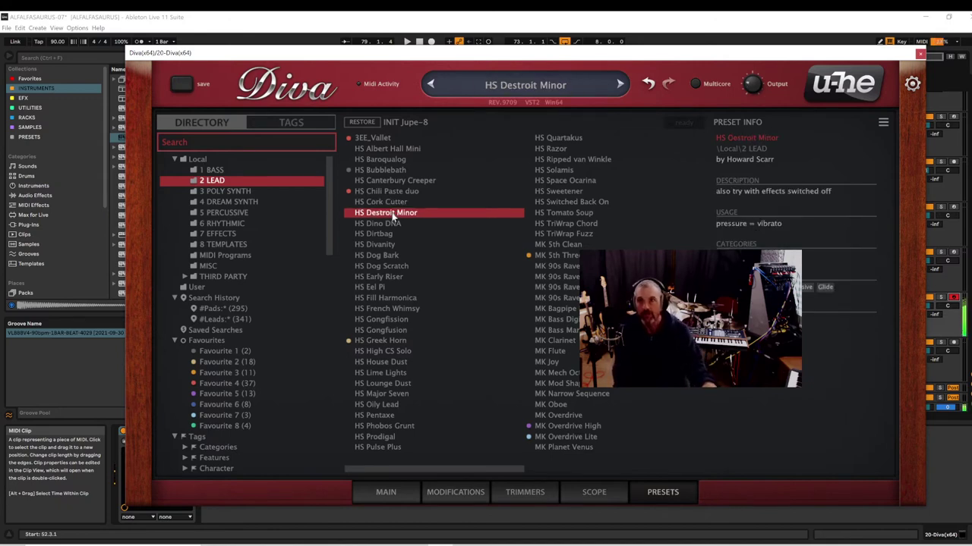
pyautogui.click(391, 223)
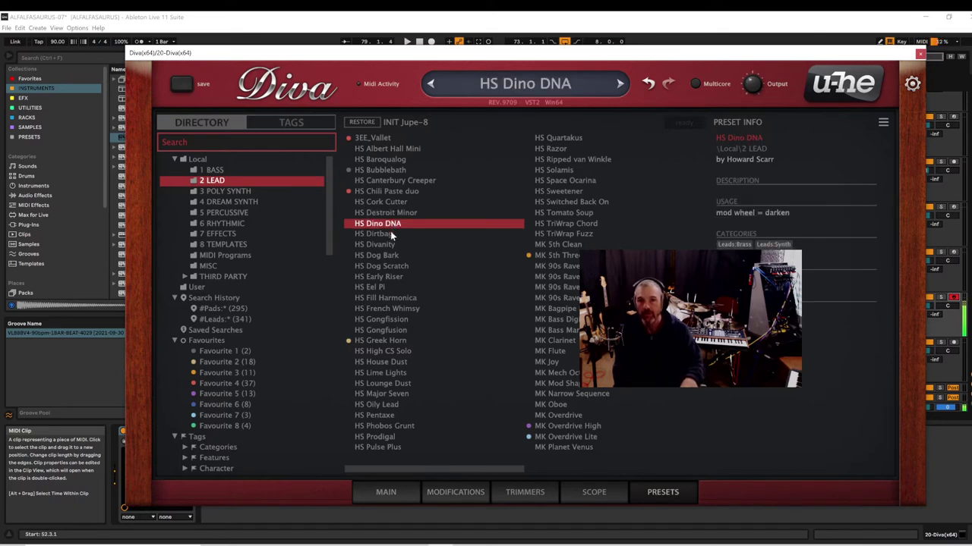
pyautogui.click(390, 235)
pyautogui.click(388, 244)
pyautogui.click(387, 256)
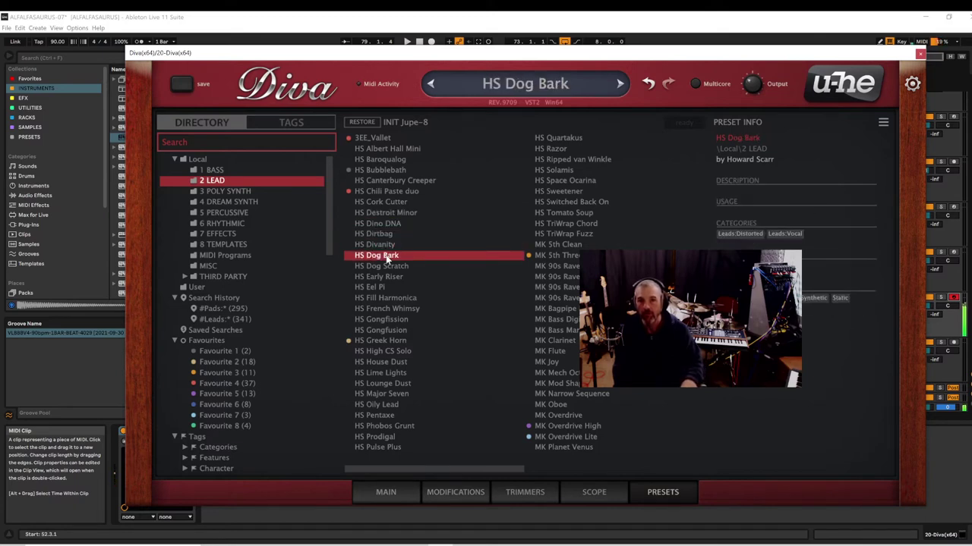
pyautogui.click(384, 267)
# - Compare the earlier 2 LEAD presets again, between HS Bubblebath and HS Dino DNA, and return to HS Destroit Minor
pyautogui.click(385, 213)
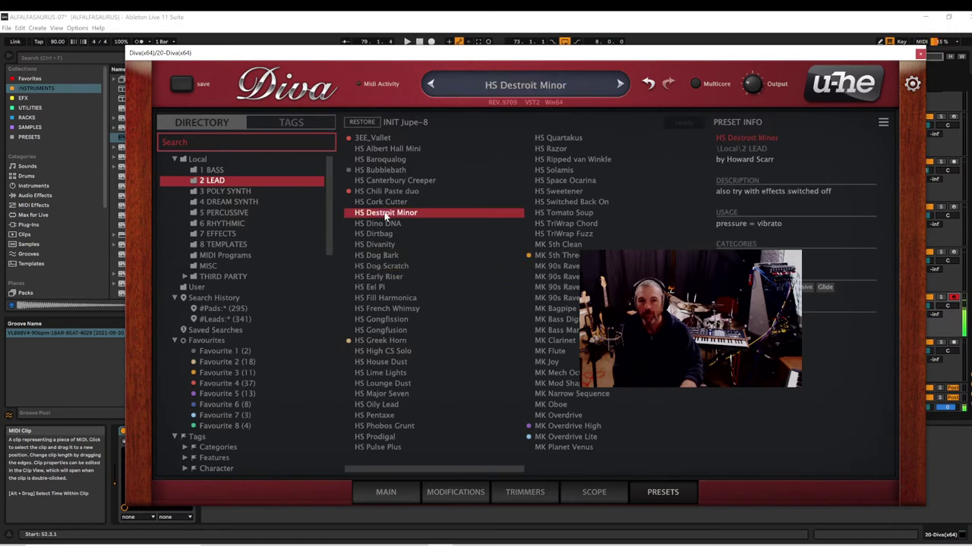
pyautogui.click(382, 202)
pyautogui.click(386, 182)
pyautogui.click(387, 192)
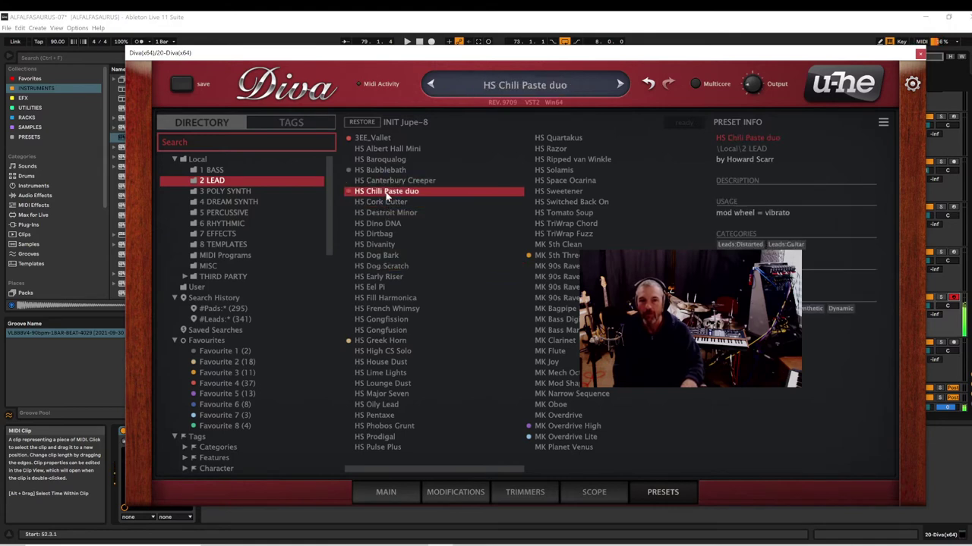
pyautogui.click(370, 224)
pyautogui.click(384, 171)
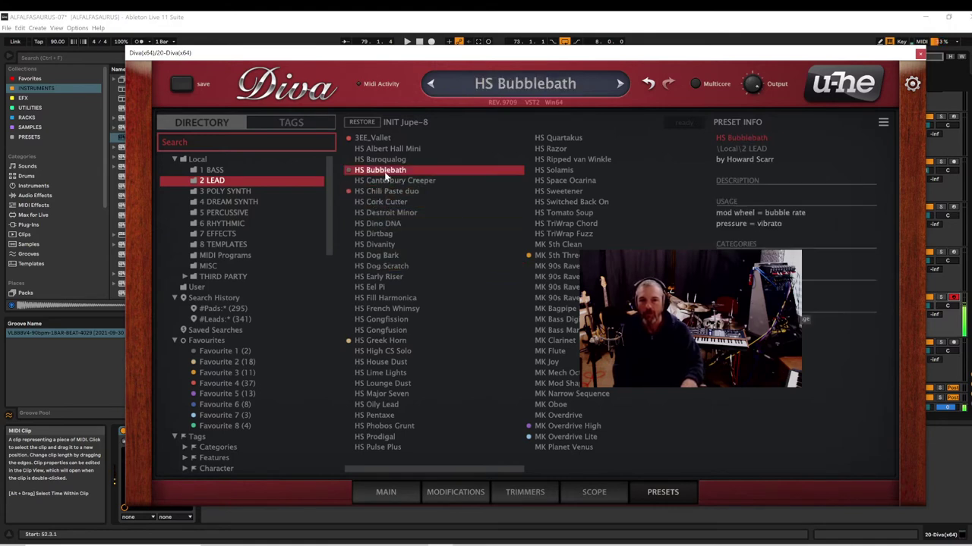
pyautogui.click(383, 183)
pyautogui.click(370, 214)
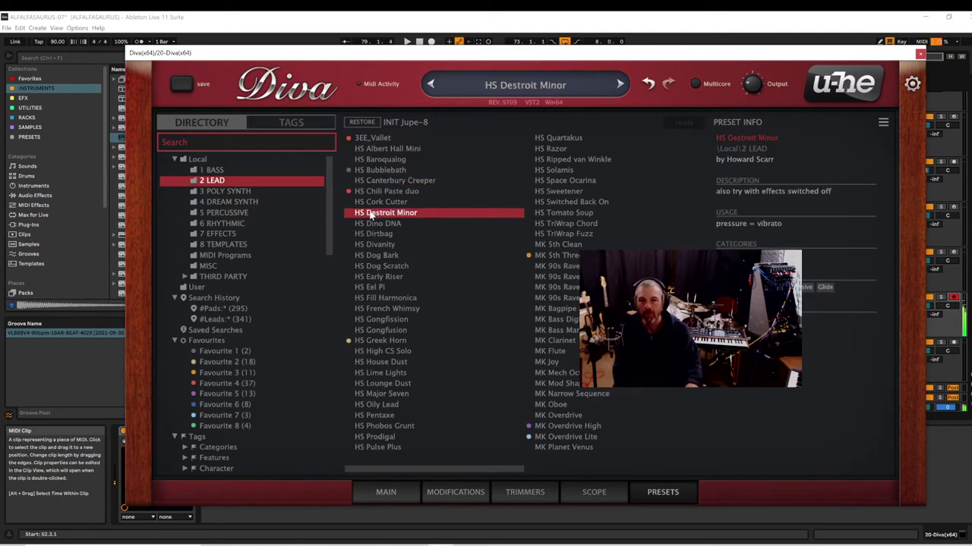
# - Step through the 2 LEAD presets below HS Destroit Minor one by one and load HS Lounge Dust
pyautogui.press('Down')
pyautogui.press('Down')
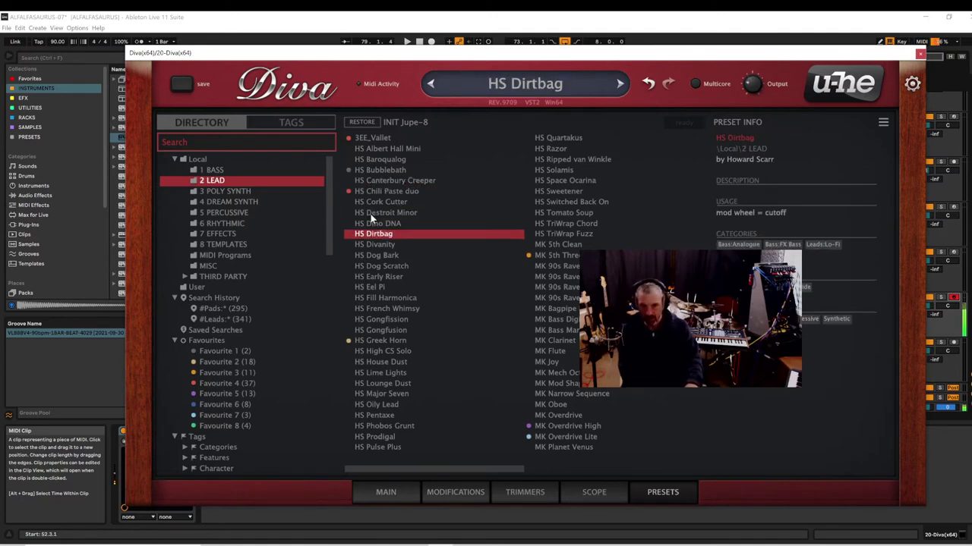
pyautogui.press('Down')
pyautogui.press('Down')
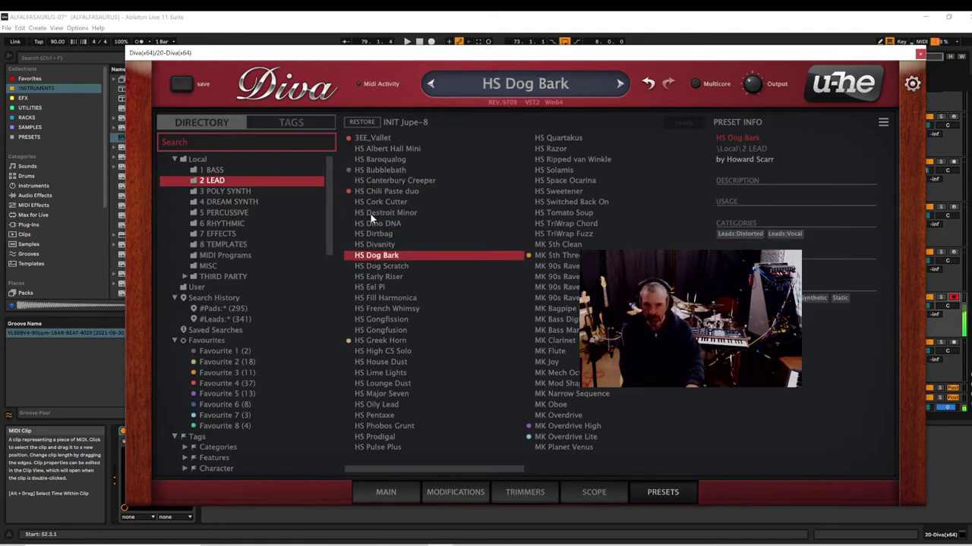
pyautogui.press('Down')
pyautogui.press('Down')
pyautogui.press('Down')
pyautogui.press('Down')
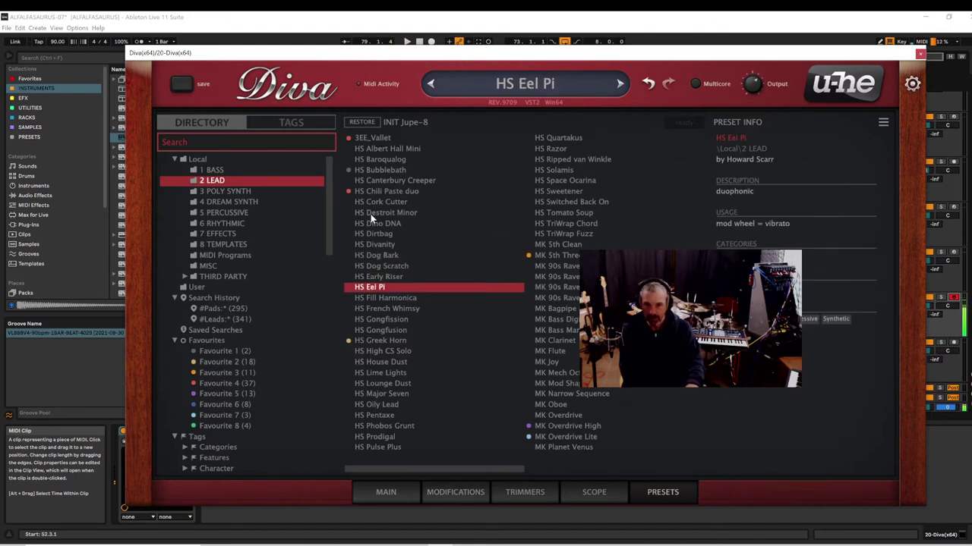
pyautogui.press('Down')
pyautogui.press('Down')
pyautogui.press('Down')
pyautogui.press('Down')
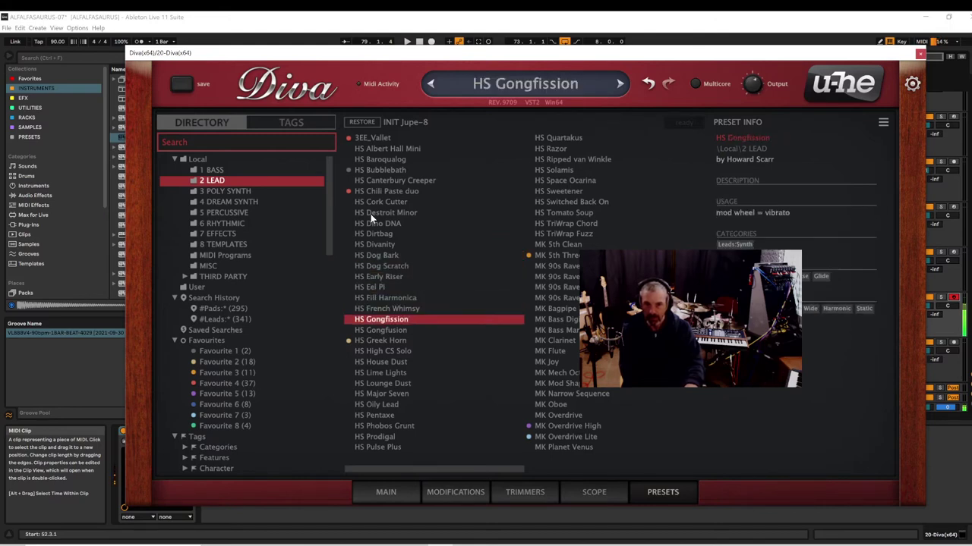
pyautogui.press('Down')
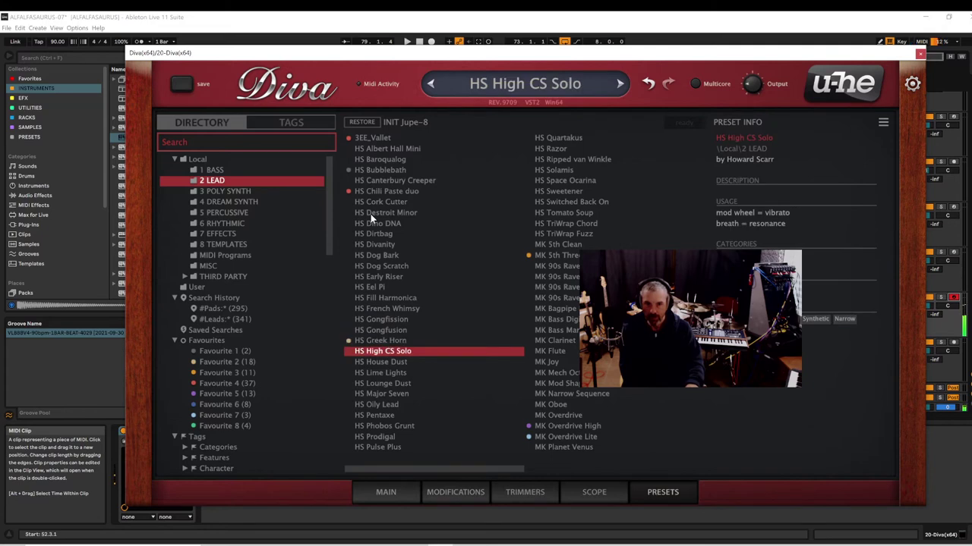
pyautogui.press('Down')
pyautogui.press('Down')
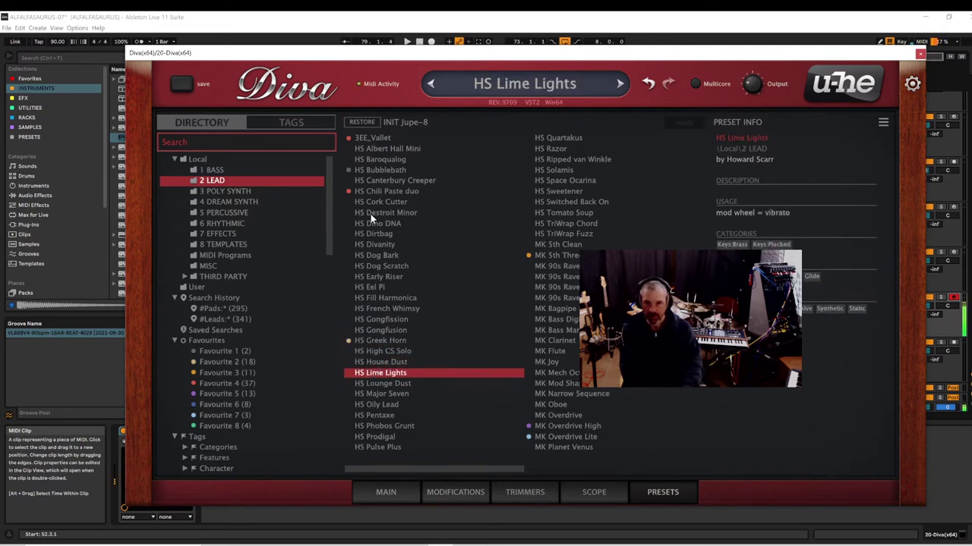
pyautogui.press('Down')
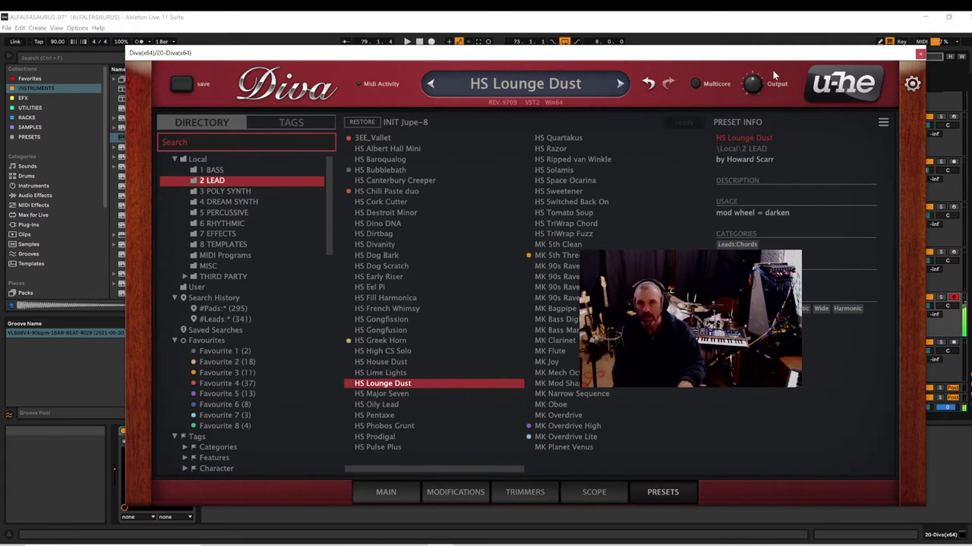
# - Close the Diva window, set the project tempo to 174 BPM and play the loop from bar 73
pyautogui.moveTo(888, 61); pyautogui.dragTo(862, 59)
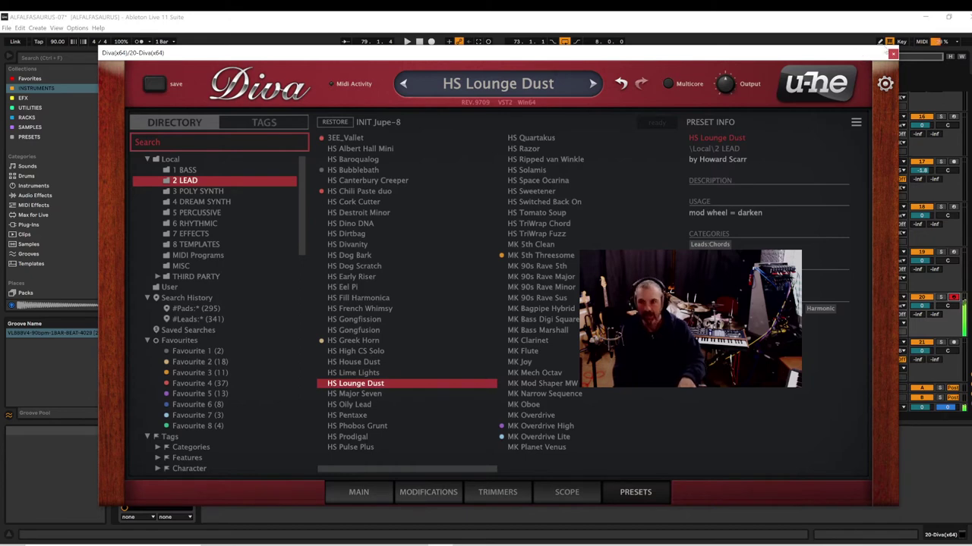
pyautogui.click(892, 54)
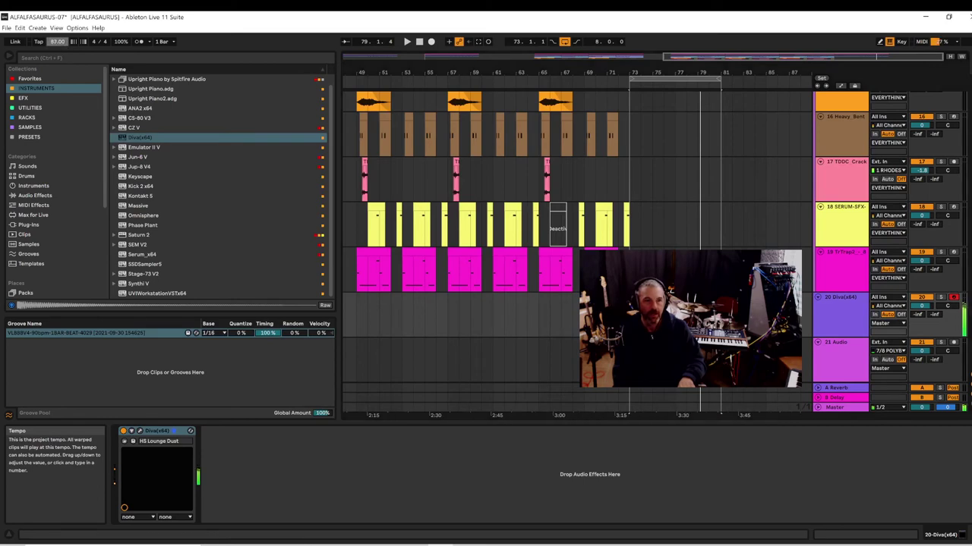
pyautogui.moveTo(58, 42); pyautogui.dragTo(58, 6)
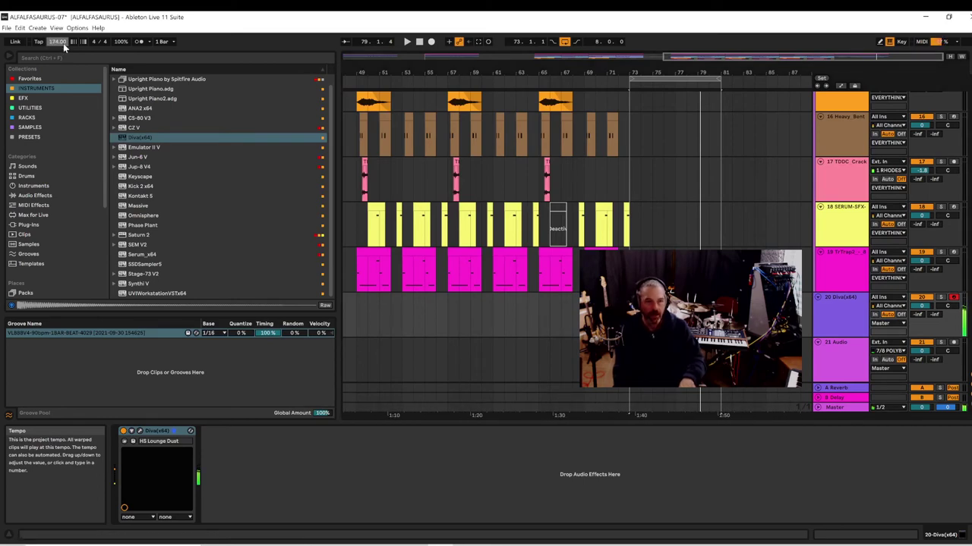
pyautogui.press('space')
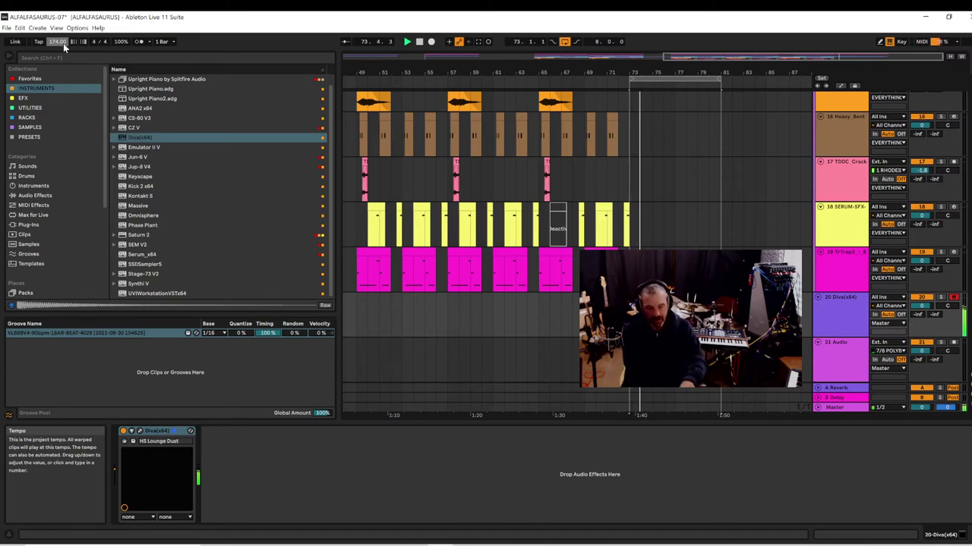
# - Extend the beat clip starting at bar 77 on track 10 back to bar 73 over the existing beat and play it
pyautogui.scroll(1, 689, 226)
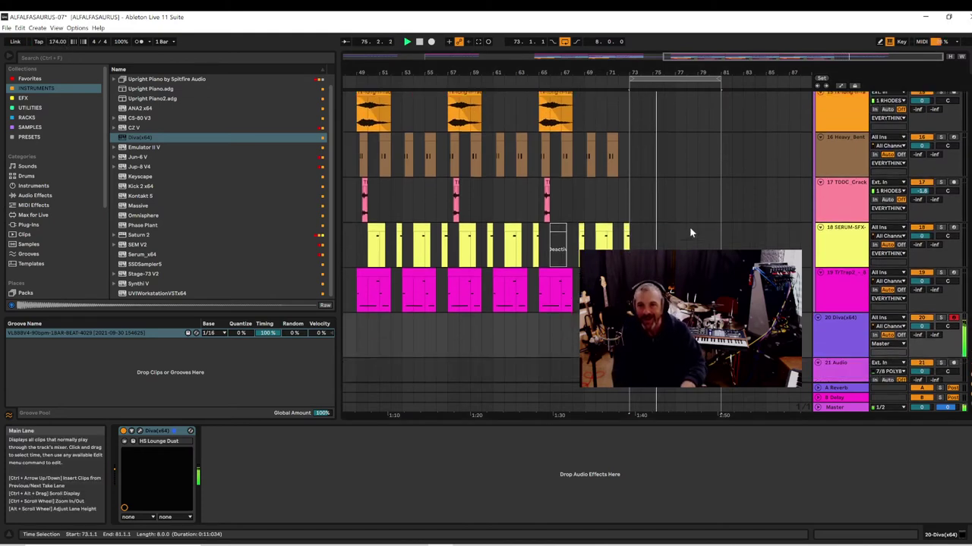
pyautogui.scroll(5, 689, 226)
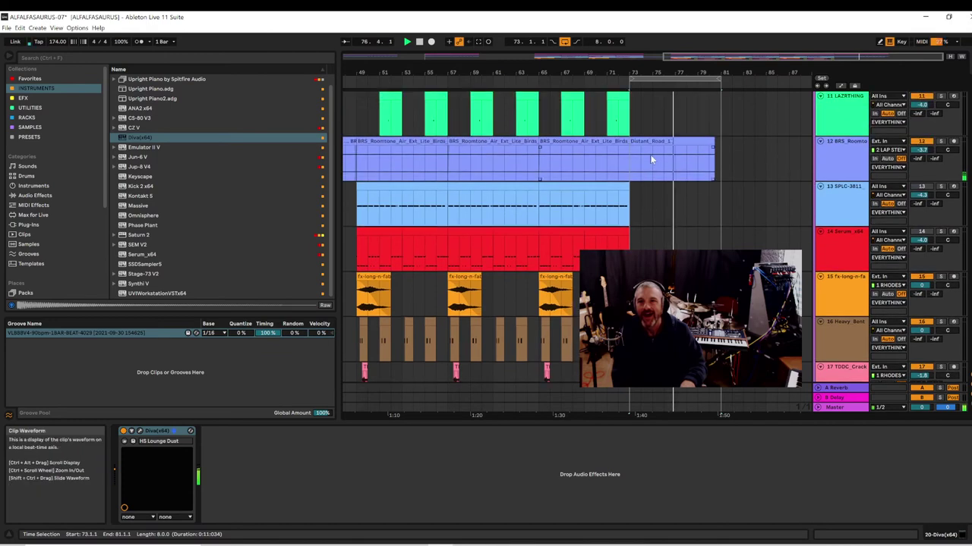
pyautogui.scroll(3, 650, 156)
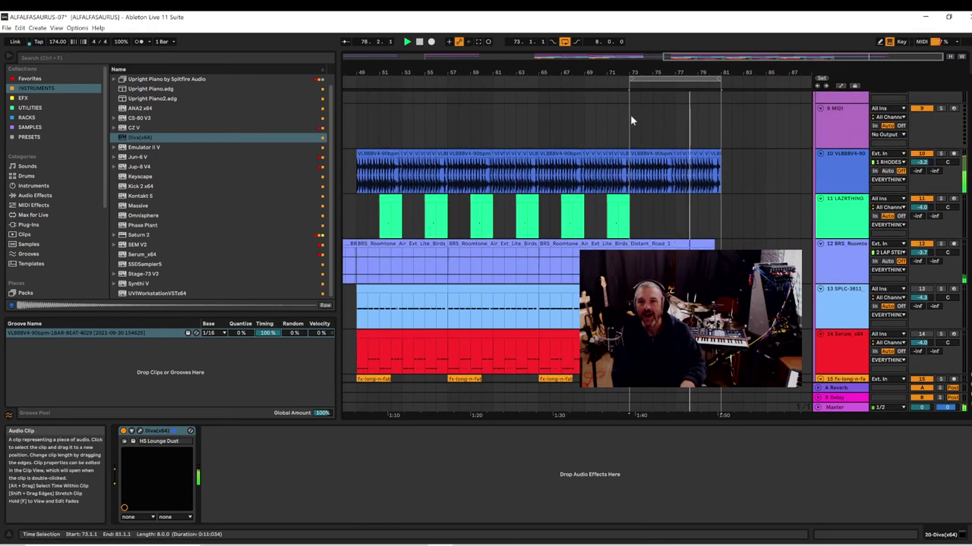
pyautogui.moveTo(629, 70); pyautogui.dragTo(650, 142)
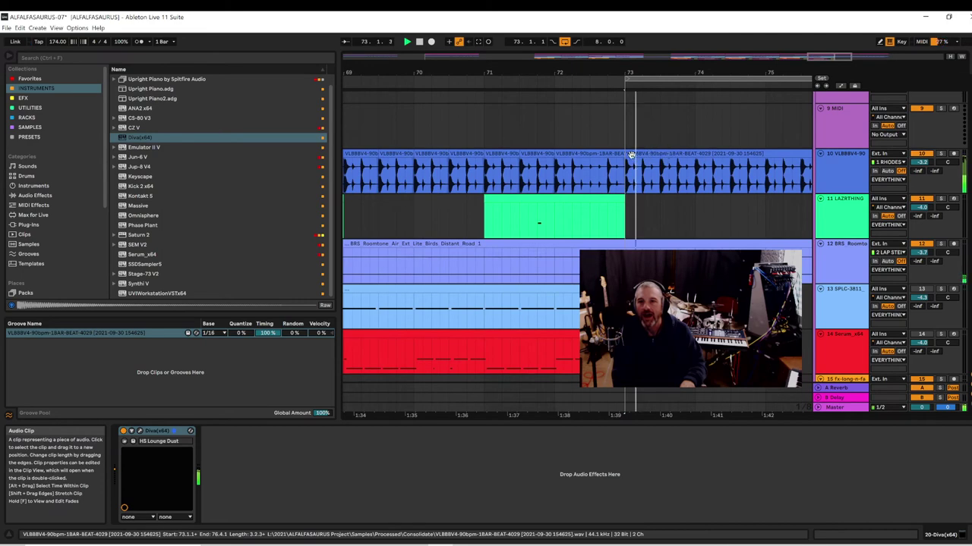
pyautogui.click(631, 154)
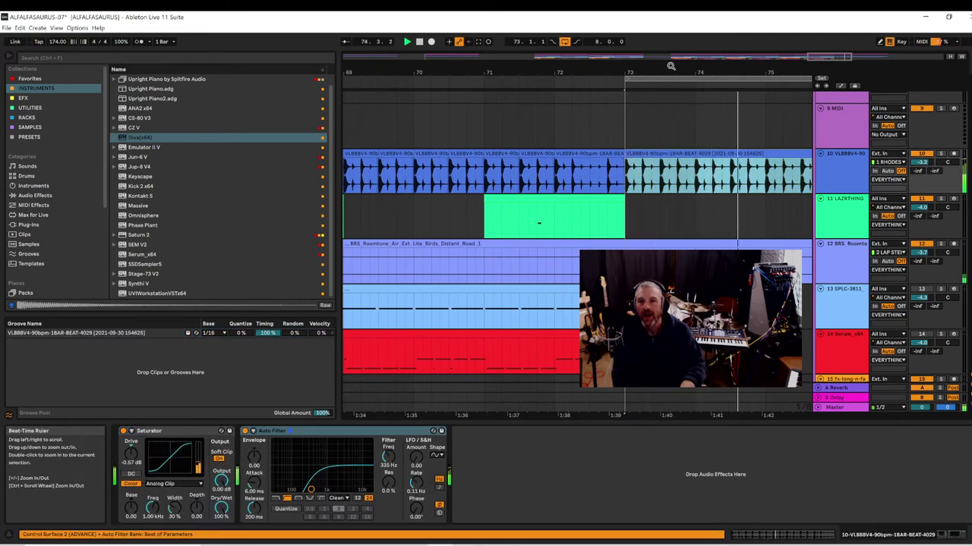
pyautogui.moveTo(670, 66); pyautogui.dragTo(671, 4)
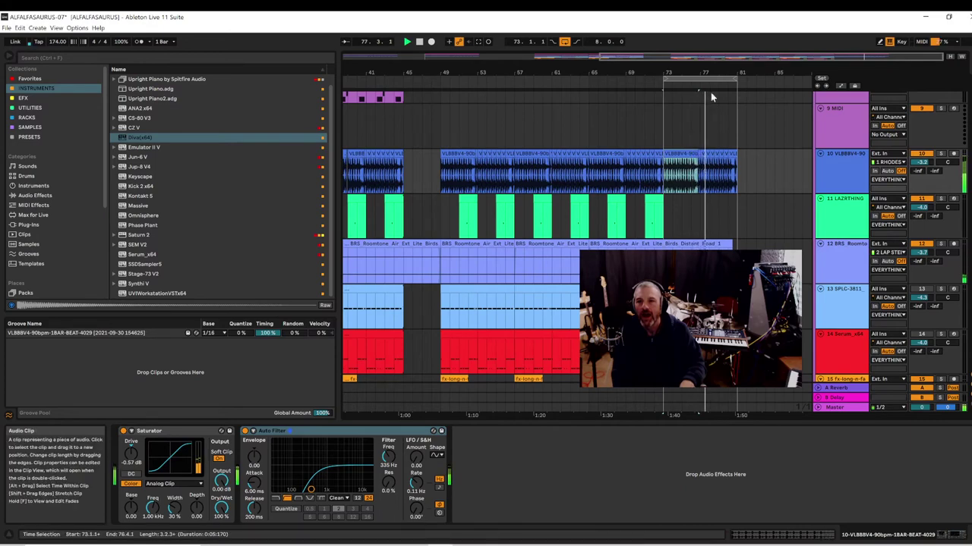
pyautogui.moveTo(710, 72); pyautogui.dragTo(710, 126)
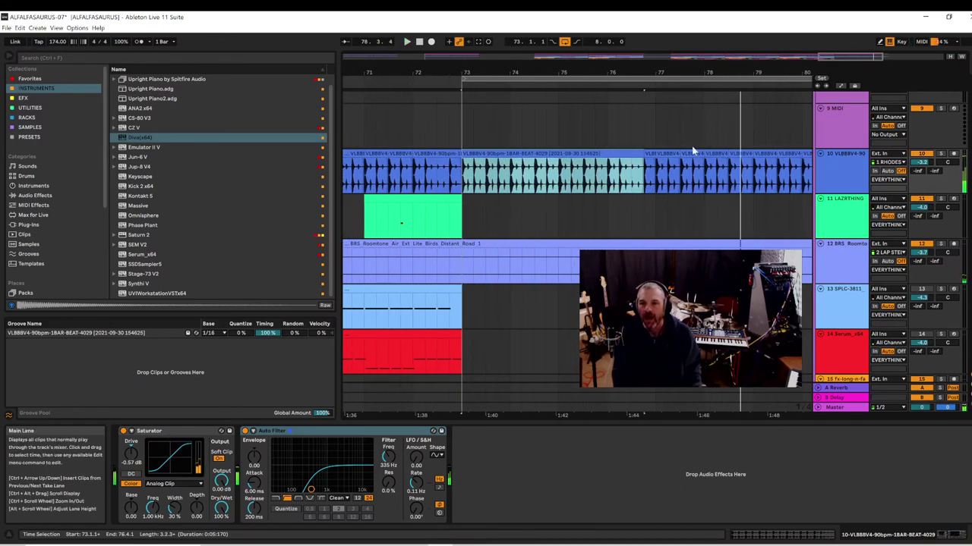
pyautogui.click(660, 154)
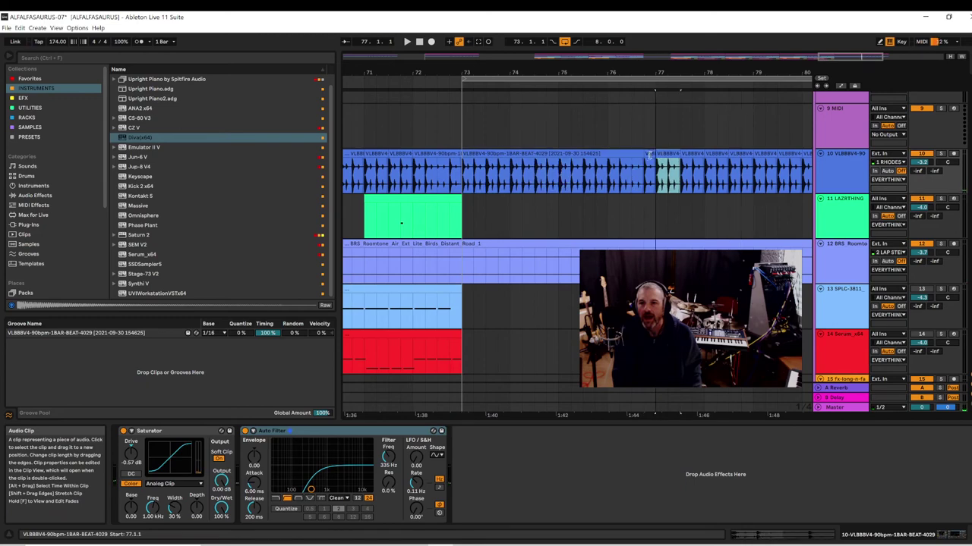
pyautogui.moveTo(648, 155); pyautogui.dragTo(462, 165)
pyautogui.press('space')
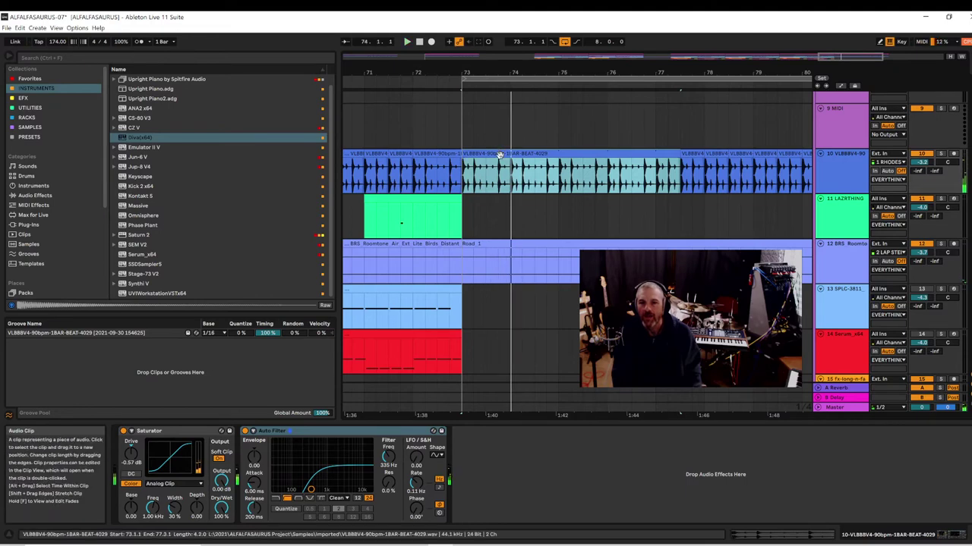
# - Delete all the beat clips on track 10 from bar 73 to bar 81
pyautogui.press('Delete')
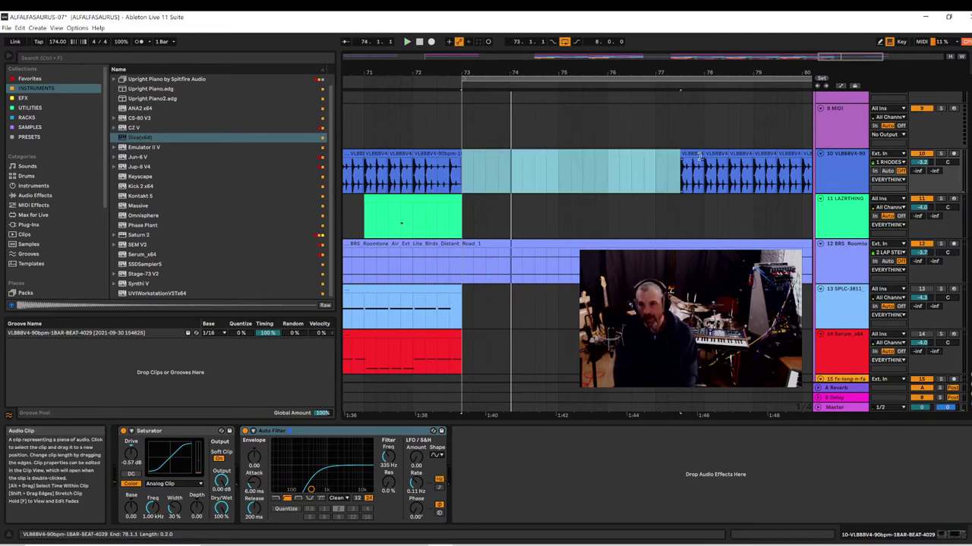
pyautogui.click(700, 157)
pyautogui.press('Delete')
pyautogui.press('space')
pyautogui.moveTo(700, 72); pyautogui.dragTo(623, 47)
pyautogui.press('space')
pyautogui.moveTo(675, 184); pyautogui.dragTo(627, 175)
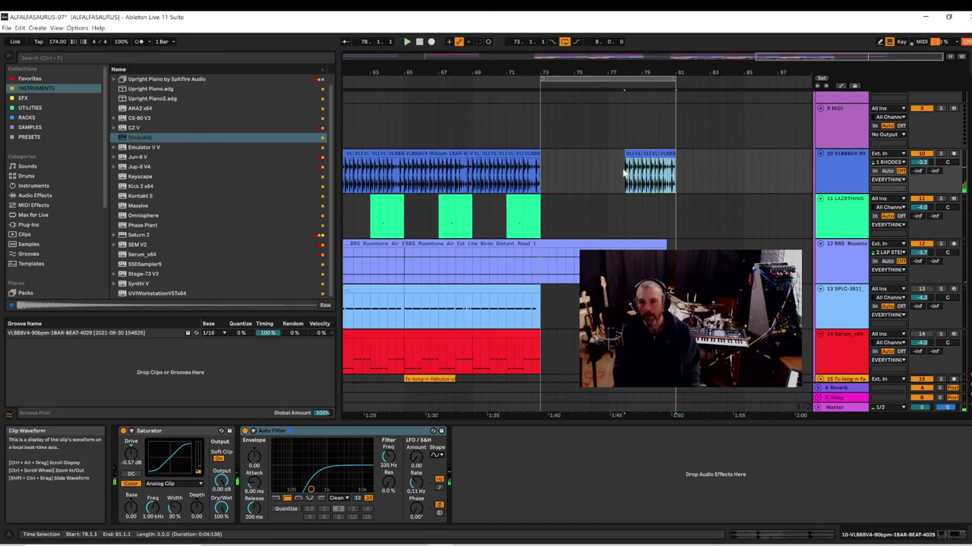
pyautogui.press('Delete')
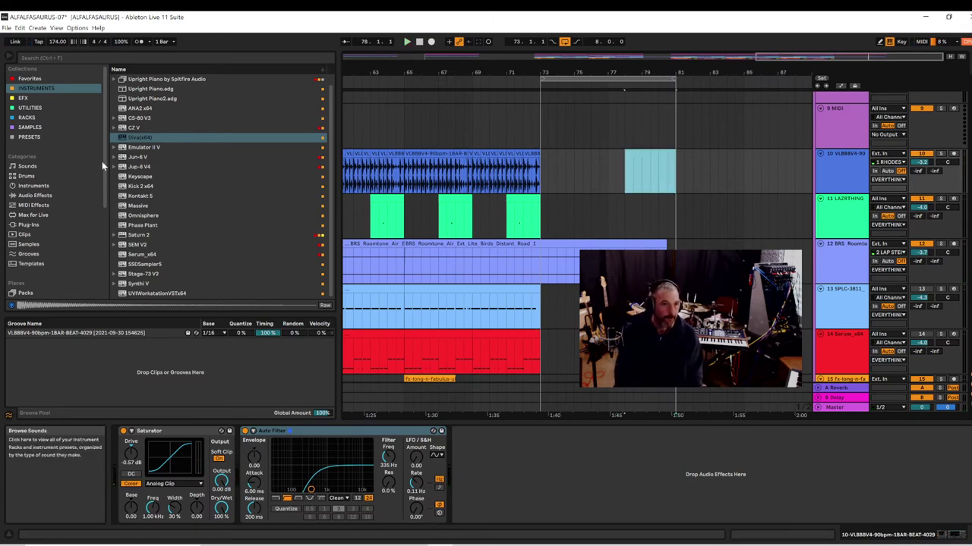
# - Open the VLBBB-V4 sample folder, audition the 90bpm 1BAR beat 4032 and go to the 80bpm 2BAR beats
pyautogui.moveTo(104, 161); pyautogui.dragTo(107, 289)
pyautogui.click(35, 257)
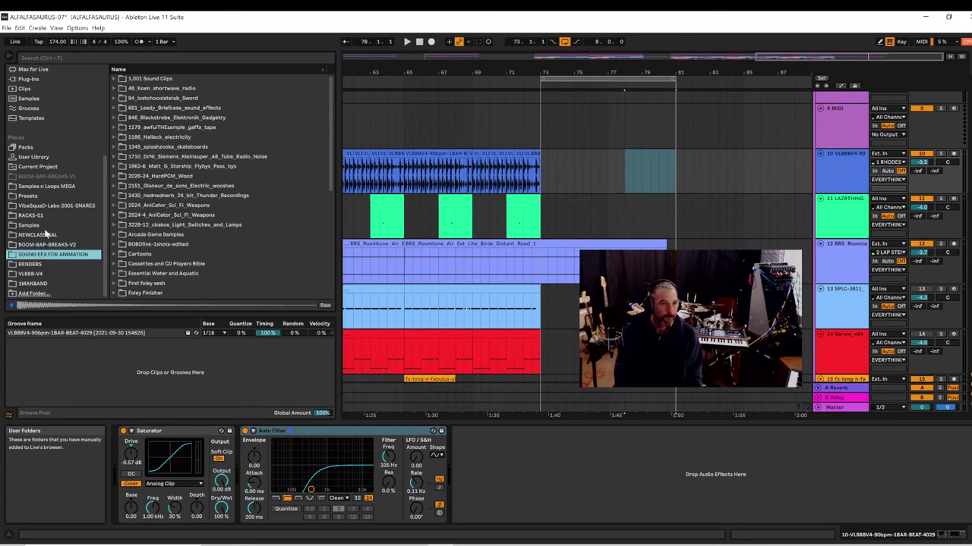
pyautogui.click(53, 207)
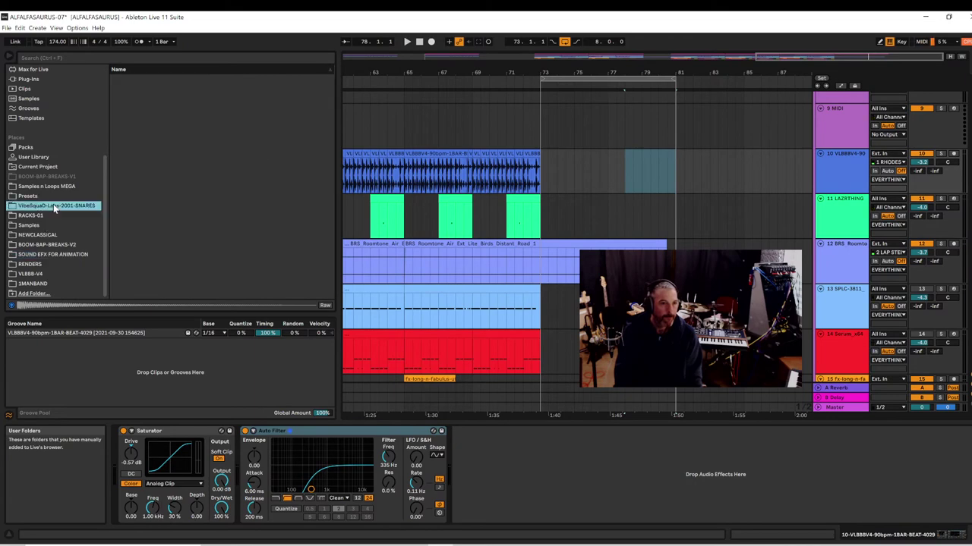
pyautogui.click(31, 273)
pyautogui.click(182, 267)
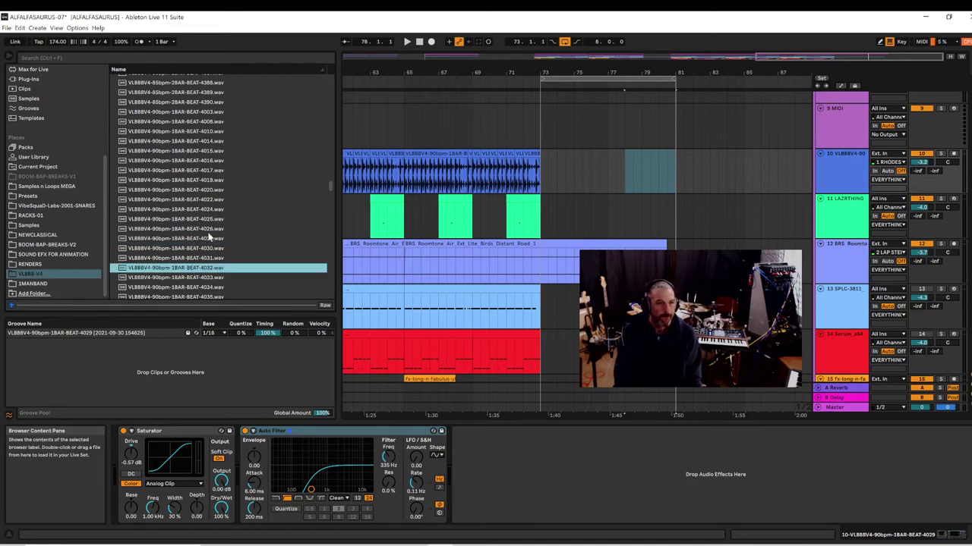
pyautogui.scroll(-2, 209, 237)
pyautogui.moveTo(330, 191); pyautogui.dragTo(315, 129)
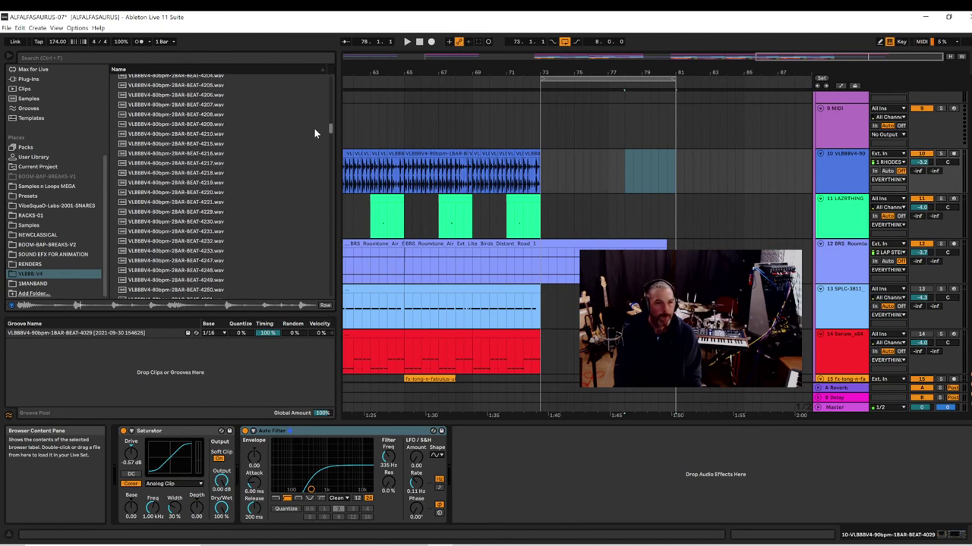
# - Audition the 80bpm 2BAR beats 4231, 4232 and 4233, and place beat 4232 at bar 73 on track 10
pyautogui.click(168, 232)
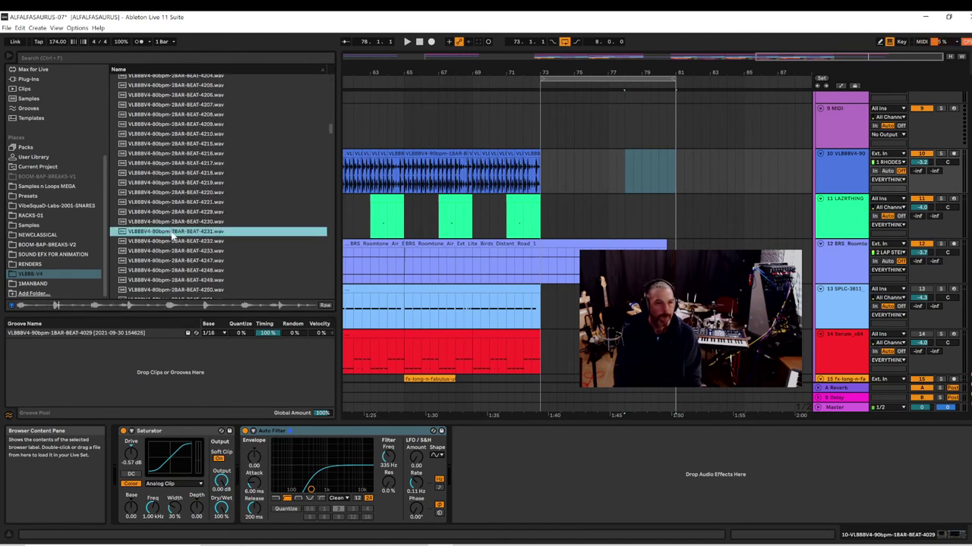
pyautogui.click(174, 242)
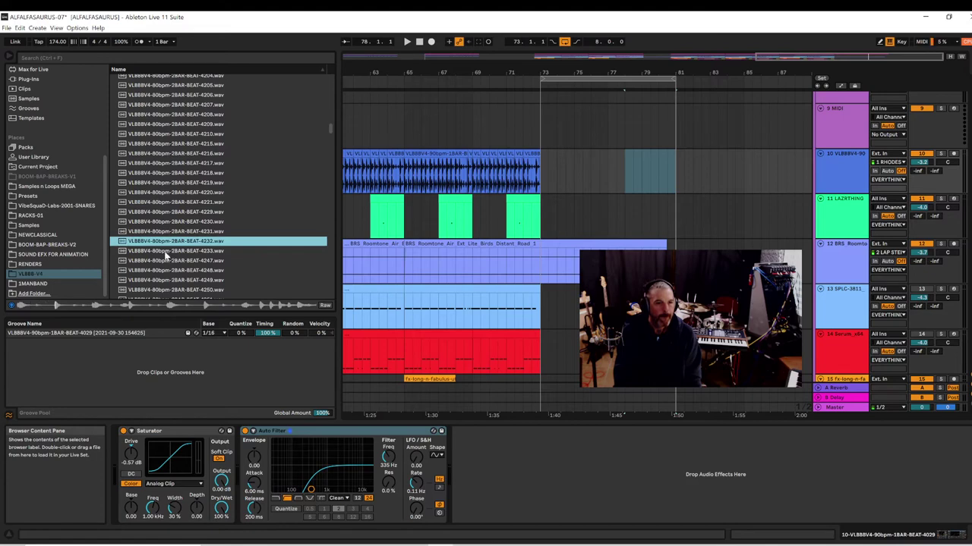
pyautogui.click(164, 253)
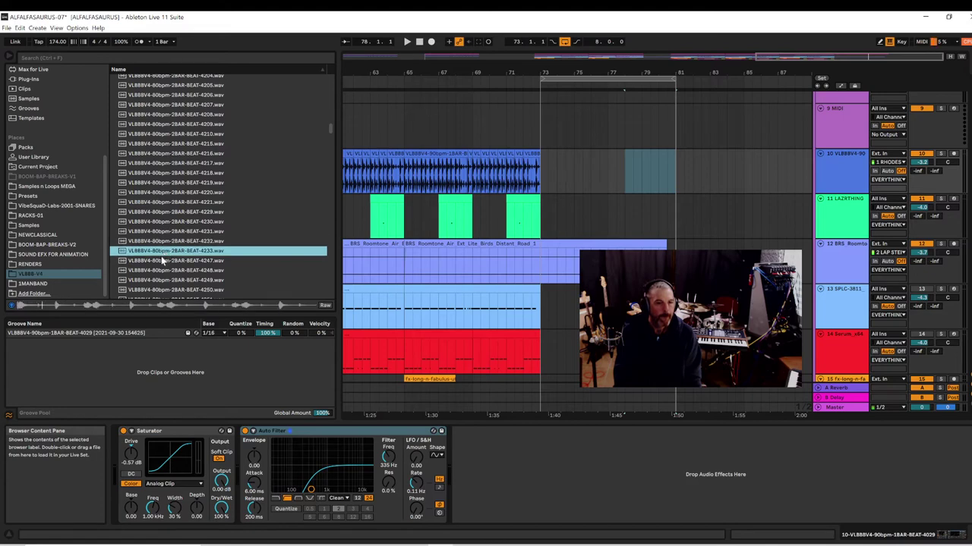
pyautogui.click(151, 243)
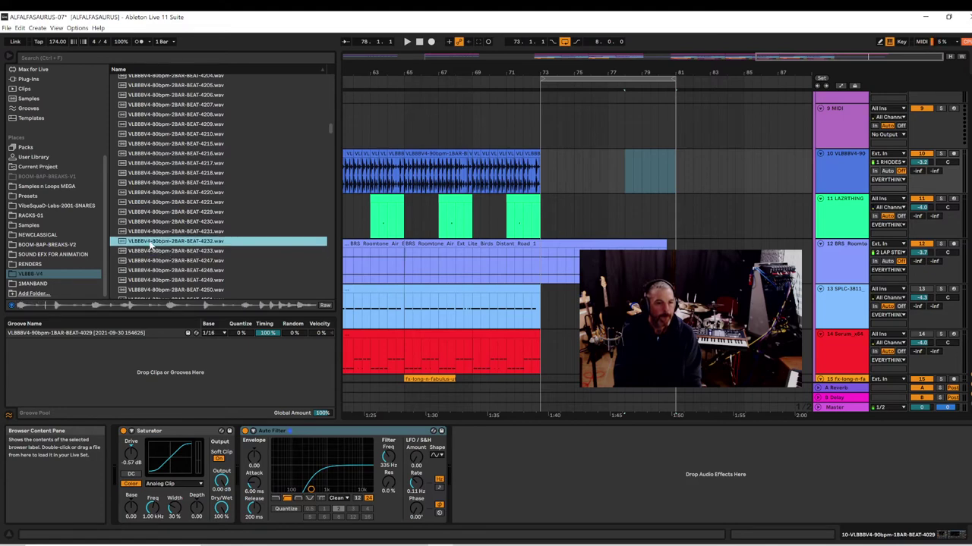
pyautogui.moveTo(151, 244); pyautogui.dragTo(543, 169)
# - Open the new beat clip, halve its segment BPM to 80 during playback and stop
pyautogui.doubleClick(548, 154)
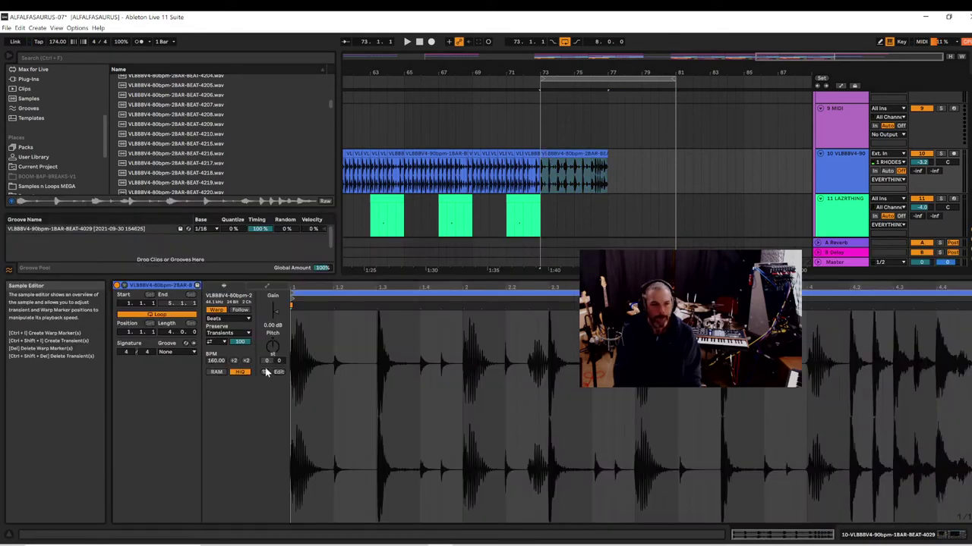
pyautogui.press('space')
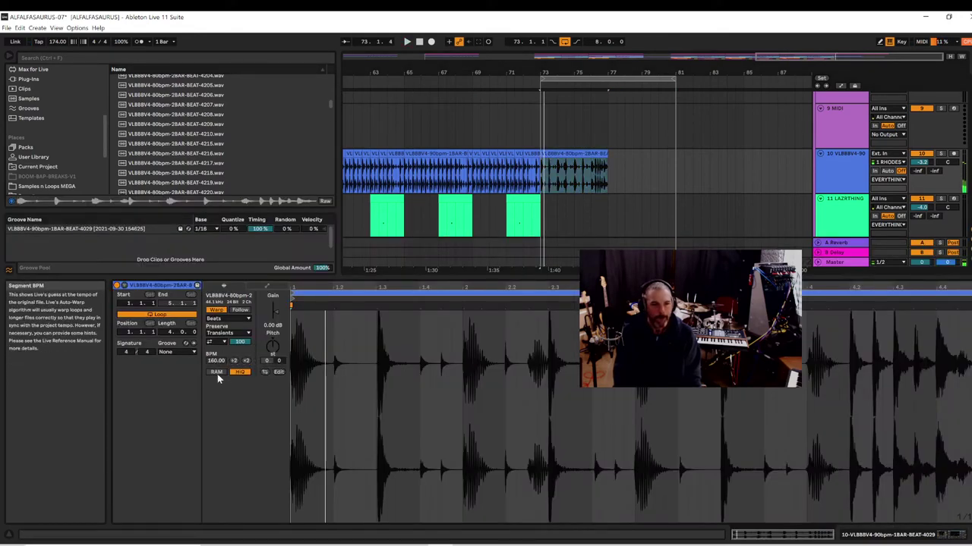
pyautogui.click(234, 361)
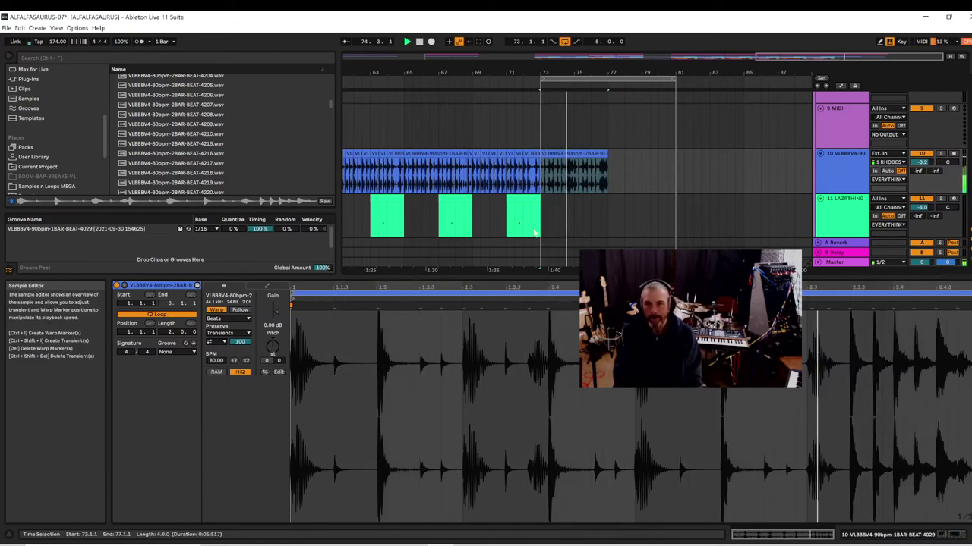
pyautogui.press('space')
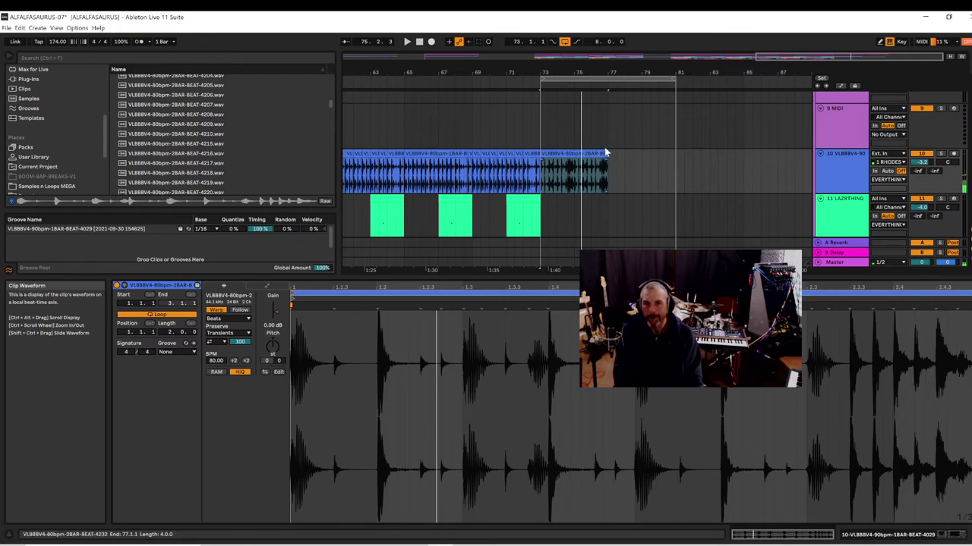
# - Shorten the new beat clip to one bar, duplicate it three times to fill bars 73 to 77, and play the result
pyautogui.moveTo(606, 152); pyautogui.dragTo(556, 156)
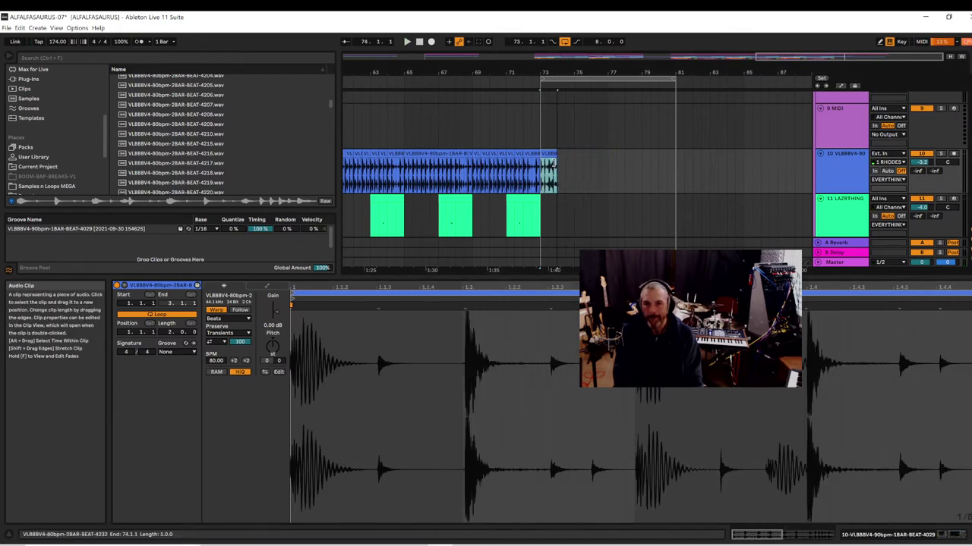
pyautogui.hotkey('ctrl', 'd')
pyautogui.hotkey('ctrl', 'd')
pyautogui.hotkey('ctrl', 'd')
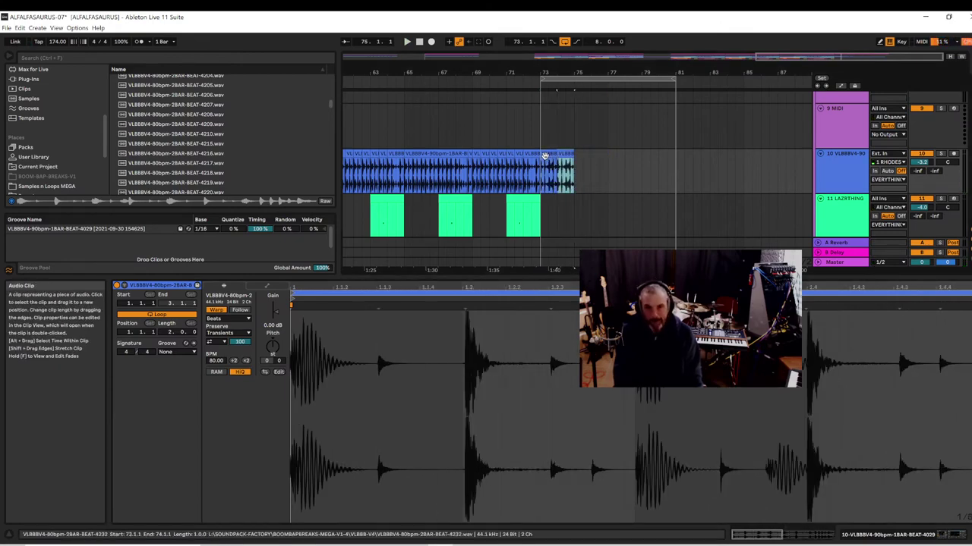
pyautogui.press('space')
pyautogui.press('space')
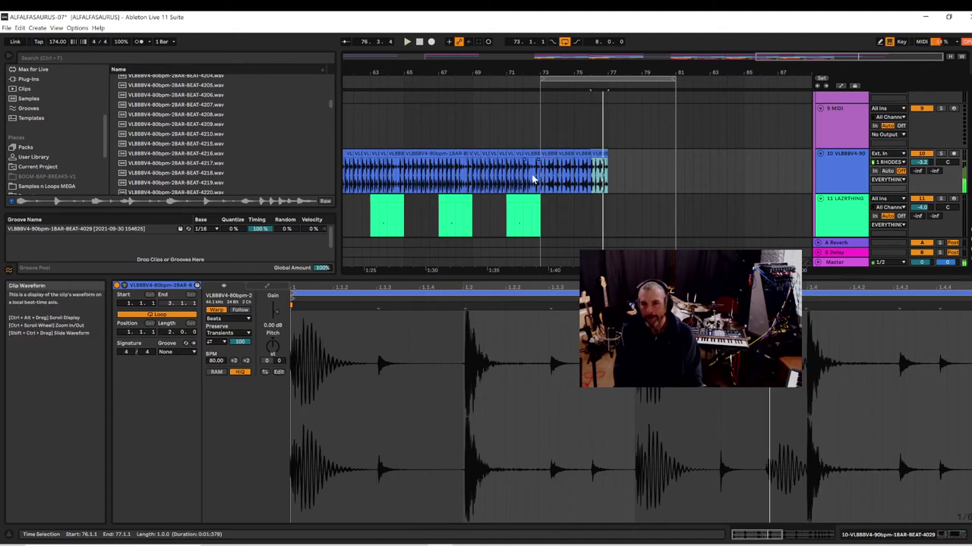
# - Play the new beat from bar 73 and shorten the arrangement loop to four bars, ending at bar 77
pyautogui.click(539, 177)
pyautogui.press('space')
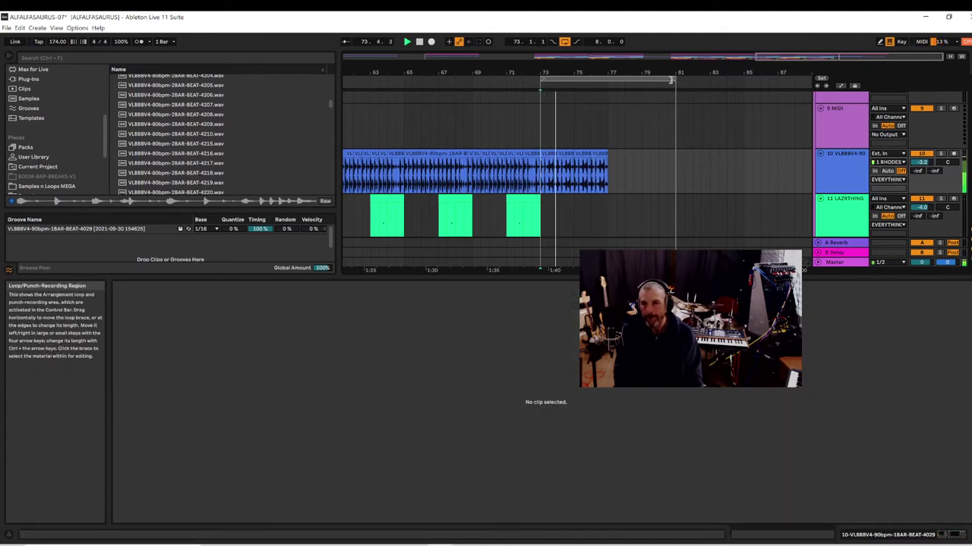
pyautogui.moveTo(667, 80); pyautogui.dragTo(607, 94)
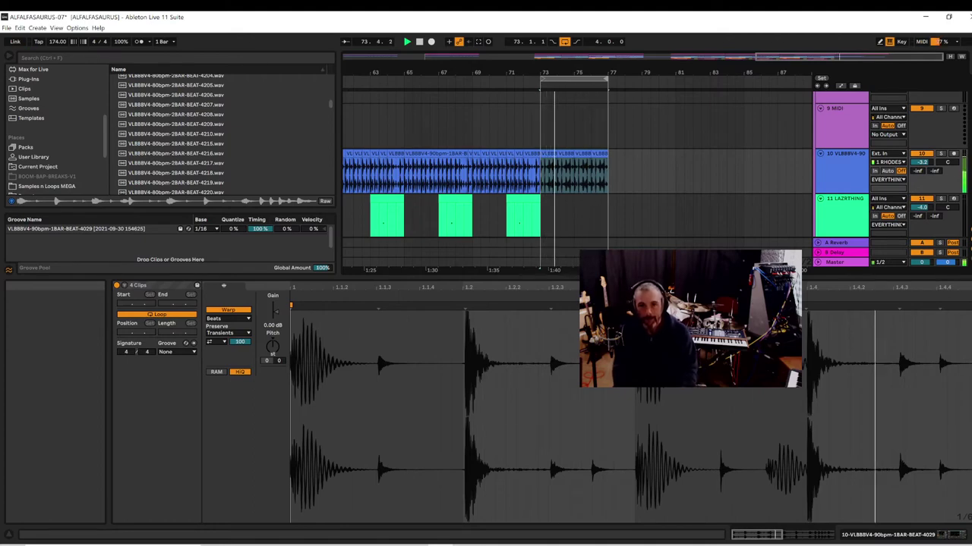
pyautogui.moveTo(596, 73); pyautogui.dragTo(633, 106)
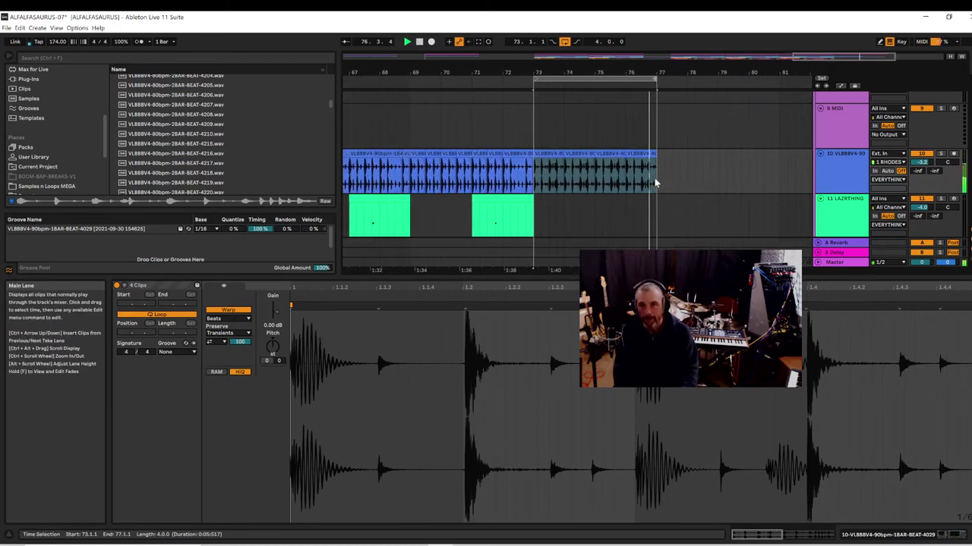
# - Set the first one-bar beat clip's transient loop mode to Off and its transient envelope to 33
pyautogui.click(547, 156)
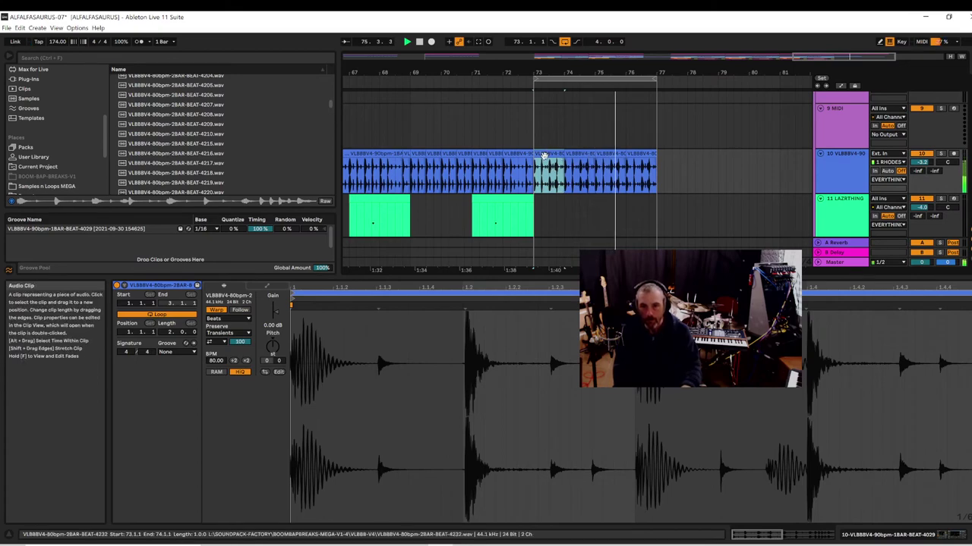
pyautogui.click(546, 163)
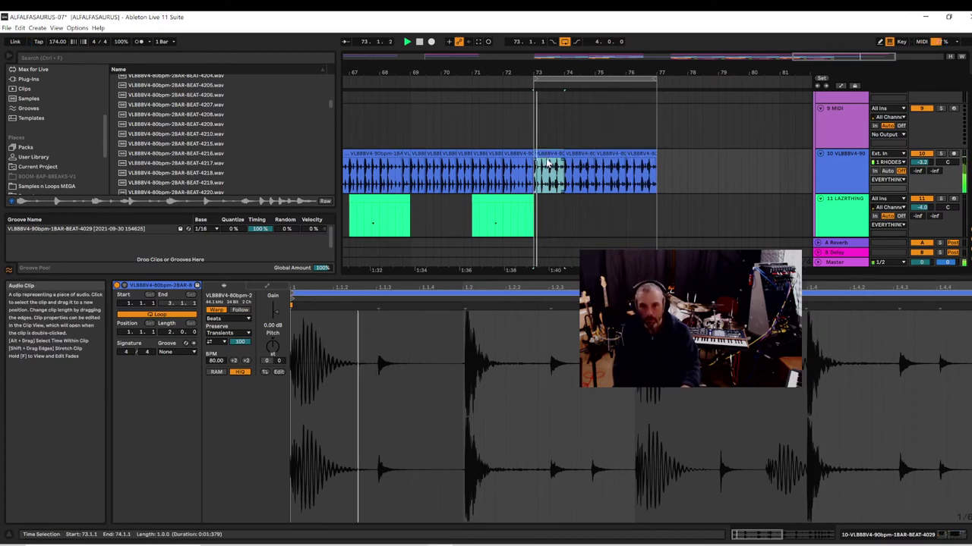
pyautogui.doubleClick(544, 154)
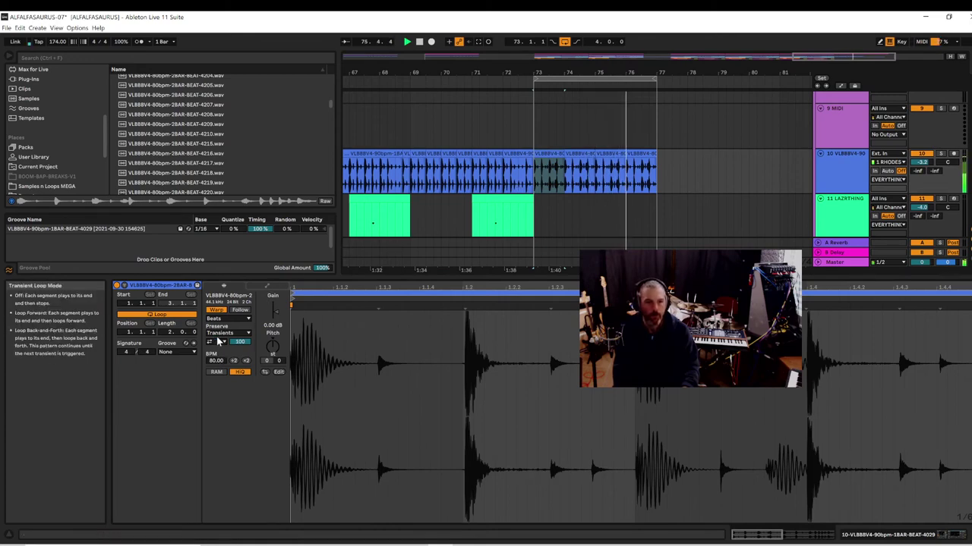
pyautogui.click(217, 342)
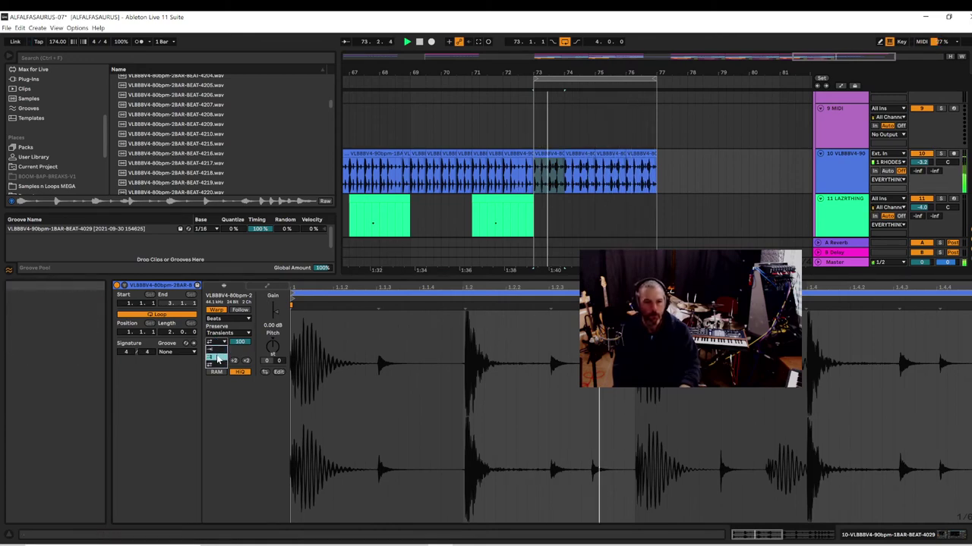
pyautogui.click(216, 351)
pyautogui.moveTo(240, 341); pyautogui.dragTo(240, 376)
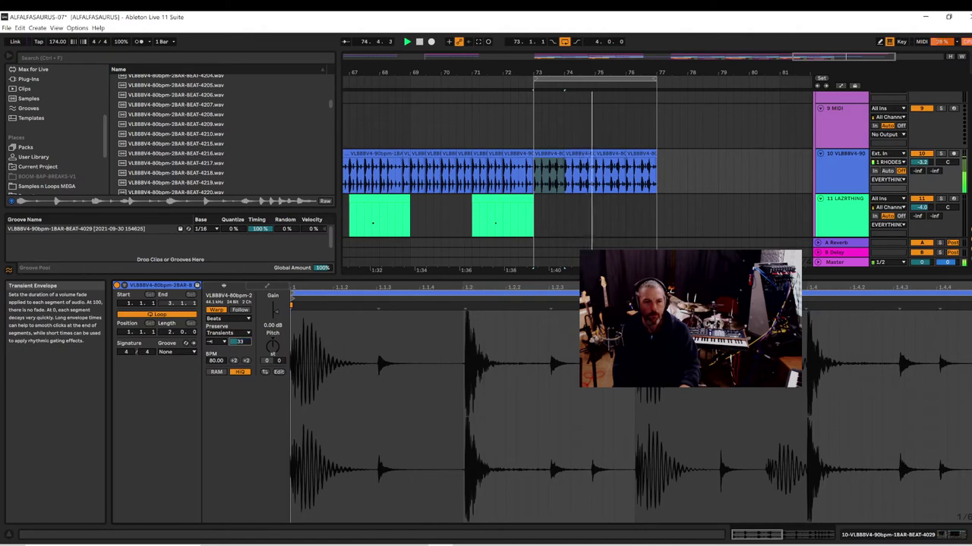
# - Duplicate the adjusted one-bar beat clip at bar 73 three times to replace the clips up to bar 77
pyautogui.click(546, 154)
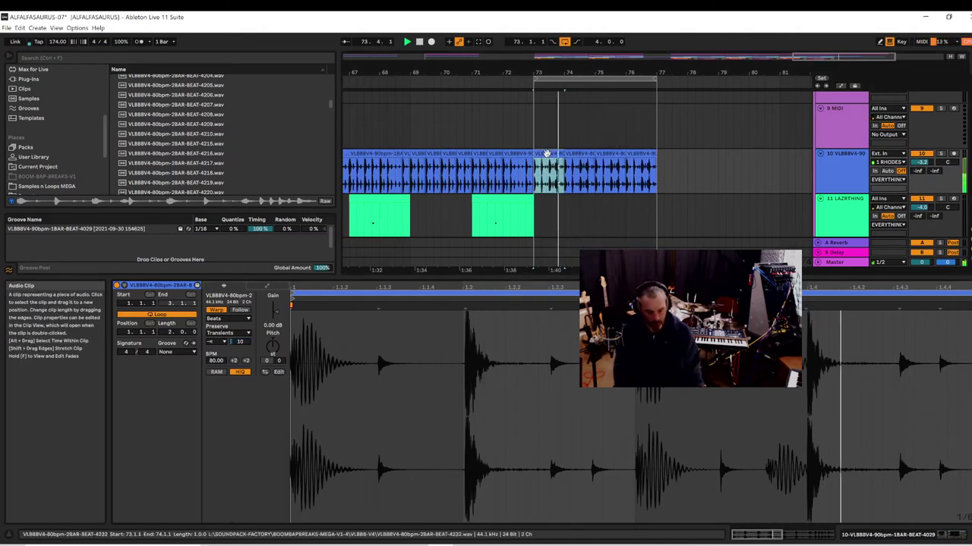
pyautogui.hotkey('ctrl', 'd')
pyautogui.hotkey('ctrl', 'd')
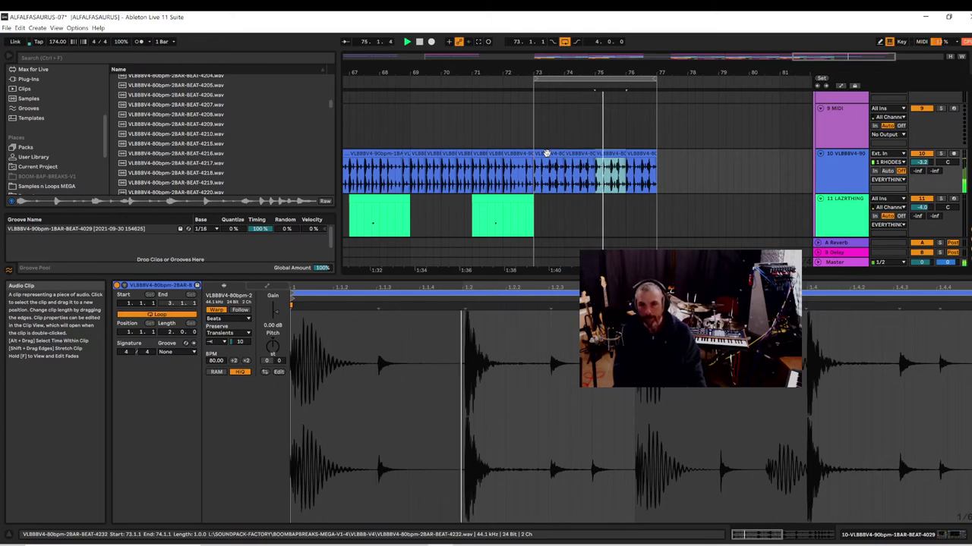
pyautogui.hotkey('ctrl', 'd')
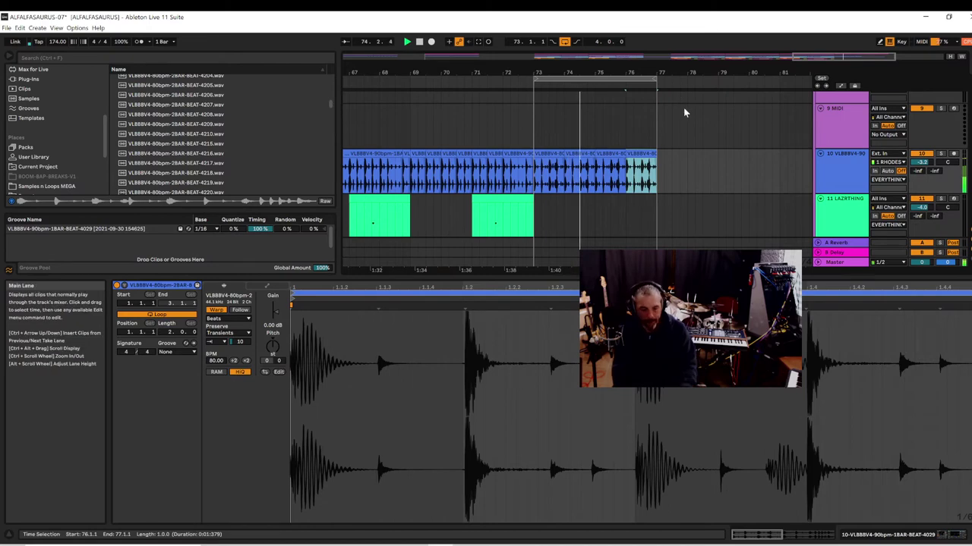
# - Duplicate the four-bar section from bar 73 to bars 77–81 and extend the arrangement loop to eight bars
pyautogui.click(581, 79)
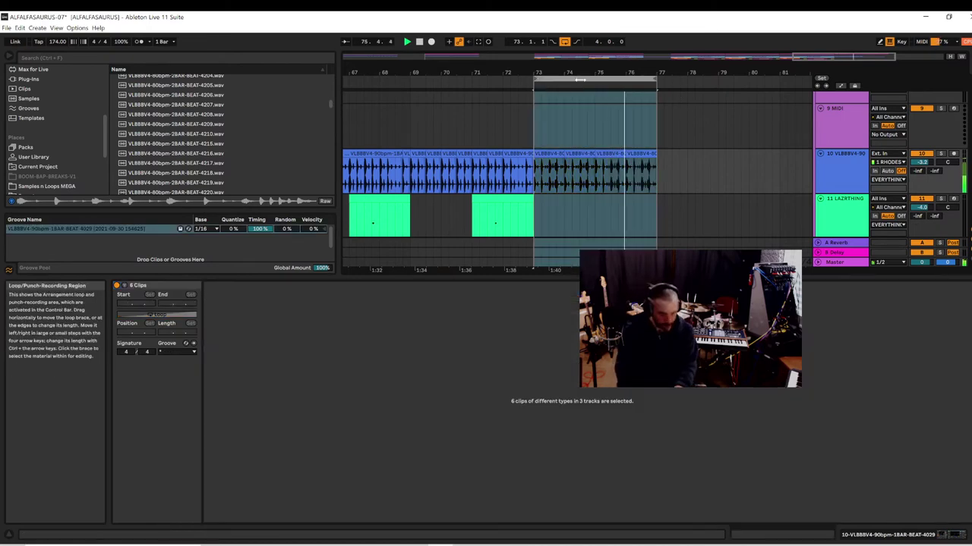
pyautogui.hotkey('ctrl', 'd')
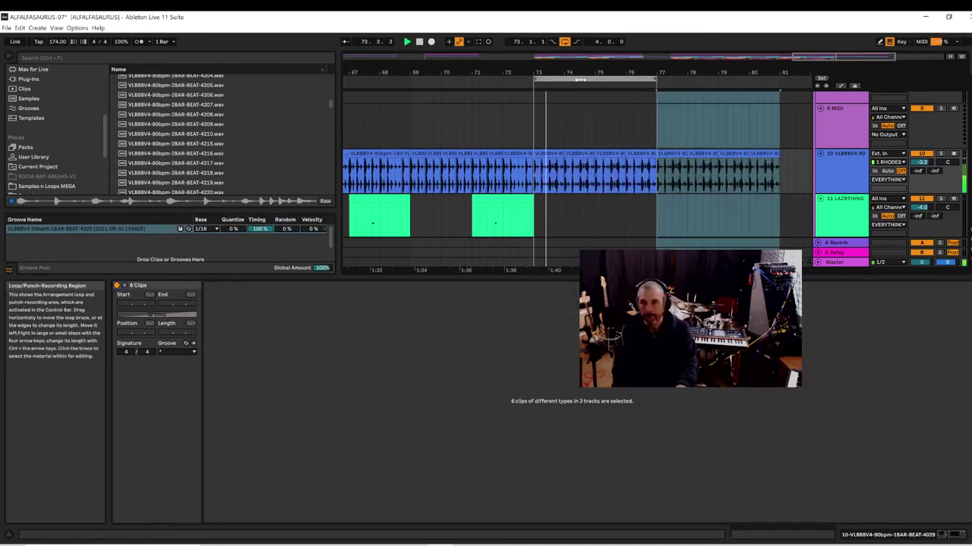
pyautogui.moveTo(659, 79); pyautogui.dragTo(777, 89)
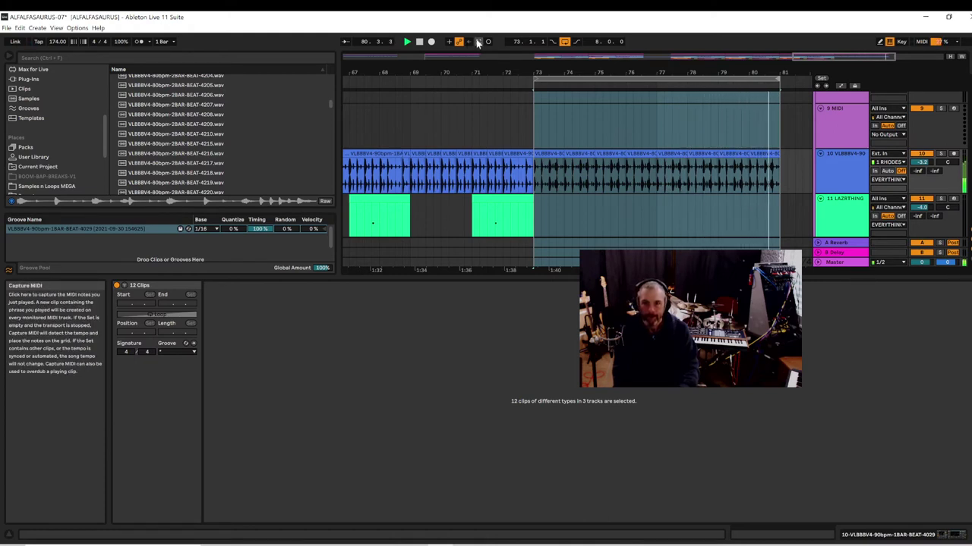
# - Open the Diva clip at bar 73, delete the stray short D2 note at its start and quantize the remaining notes
pyautogui.scroll(-4, 653, 179)
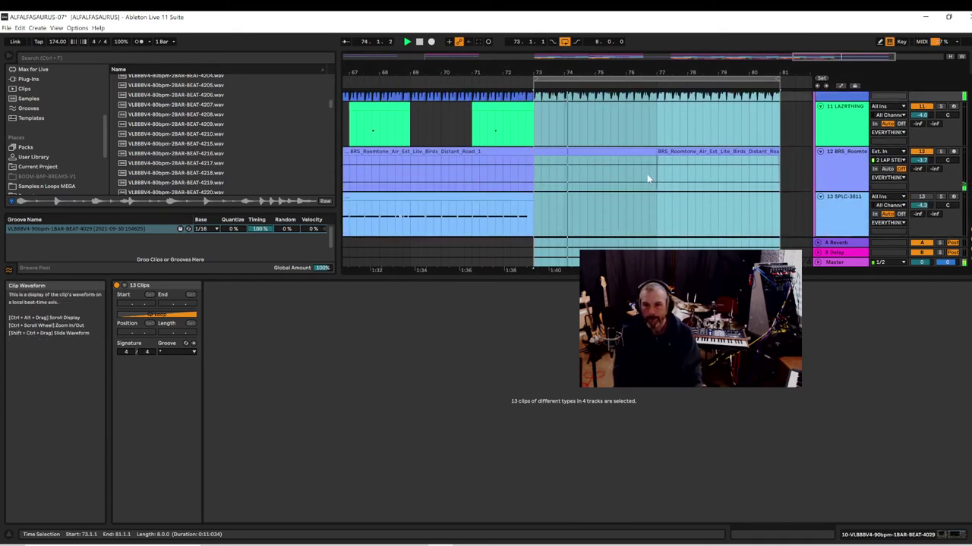
pyautogui.scroll(3, 645, 174)
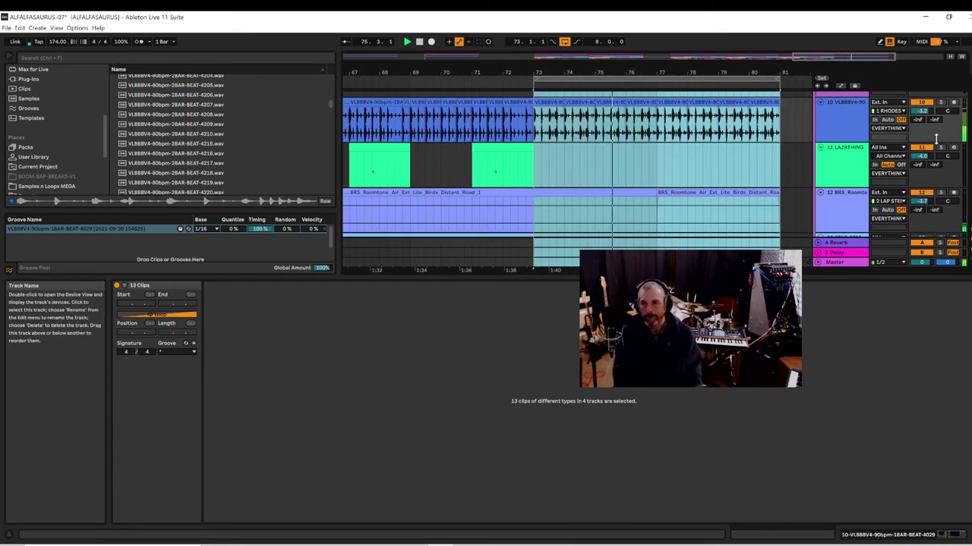
pyautogui.moveTo(969, 216); pyautogui.dragTo(951, 310)
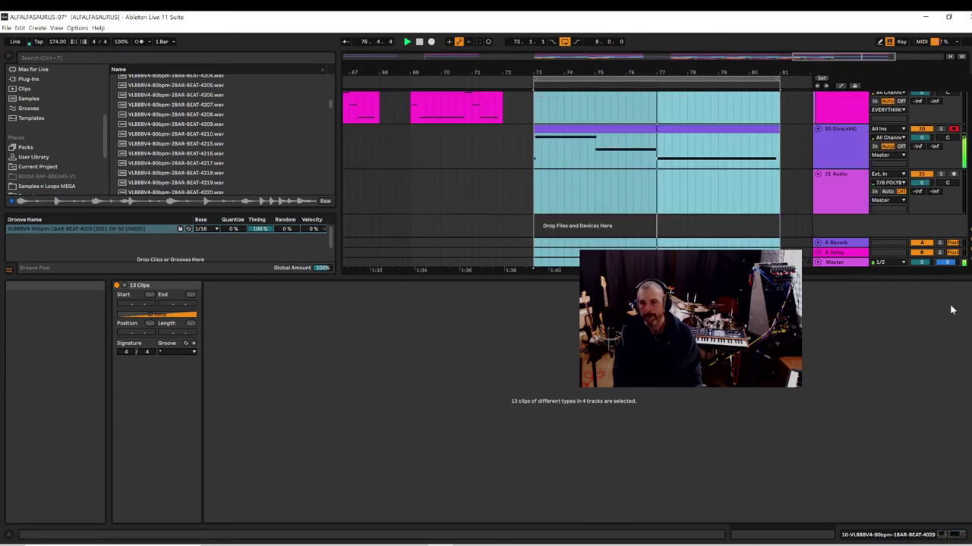
pyautogui.click(554, 127)
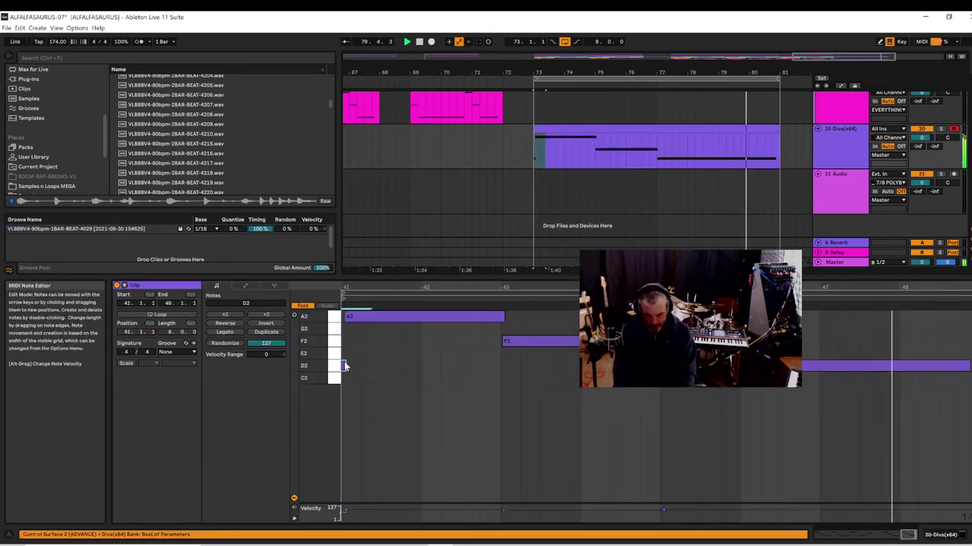
pyautogui.click(367, 315)
pyautogui.moveTo(410, 310); pyautogui.dragTo(725, 406)
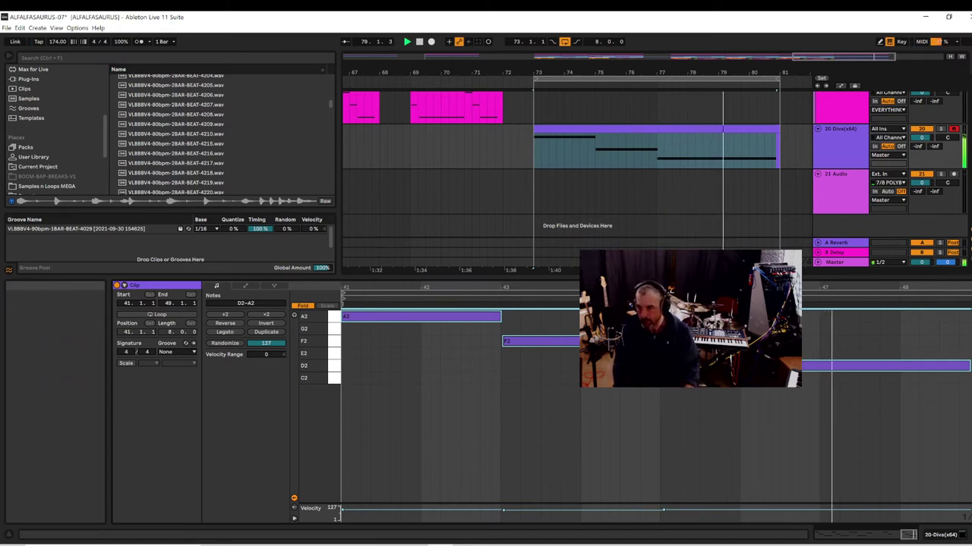
# - Arm the TrTrap2 track for playing along with the looped section and stop playback
pyautogui.scroll(4, 915, 208)
pyautogui.scroll(-1, 930, 209)
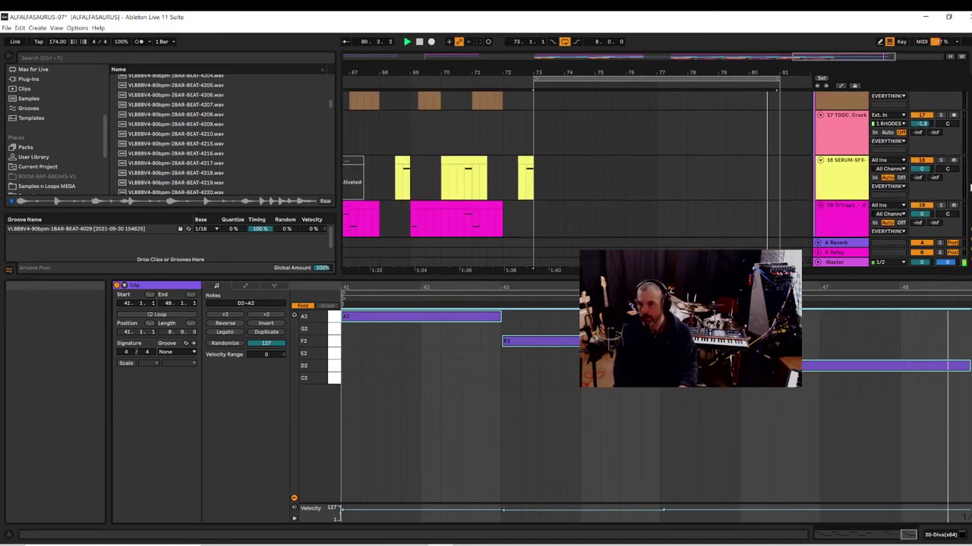
pyautogui.click(954, 205)
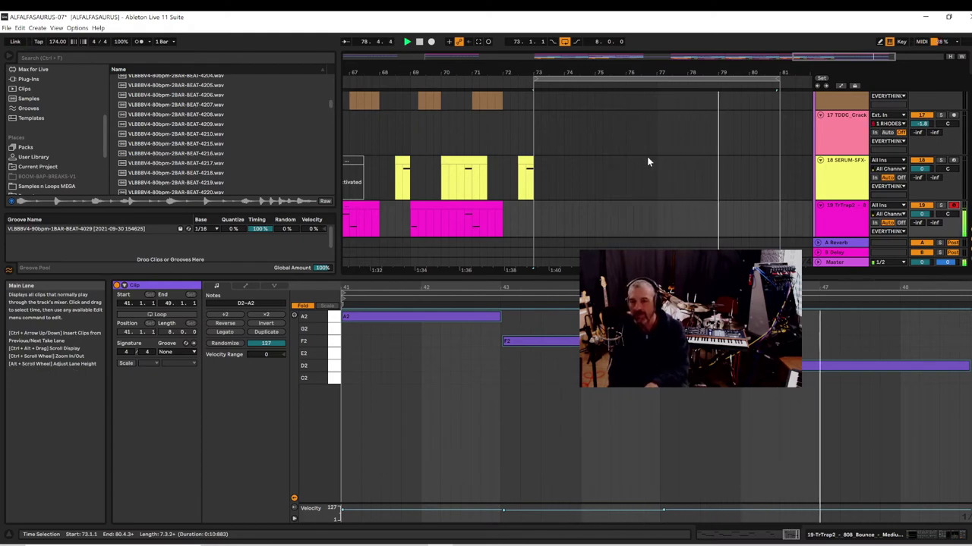
pyautogui.press('space')
# - Move the Diva track into the EVERYTHING group below the TrTrap2 track and start playback
pyautogui.scroll(-1, 788, 215)
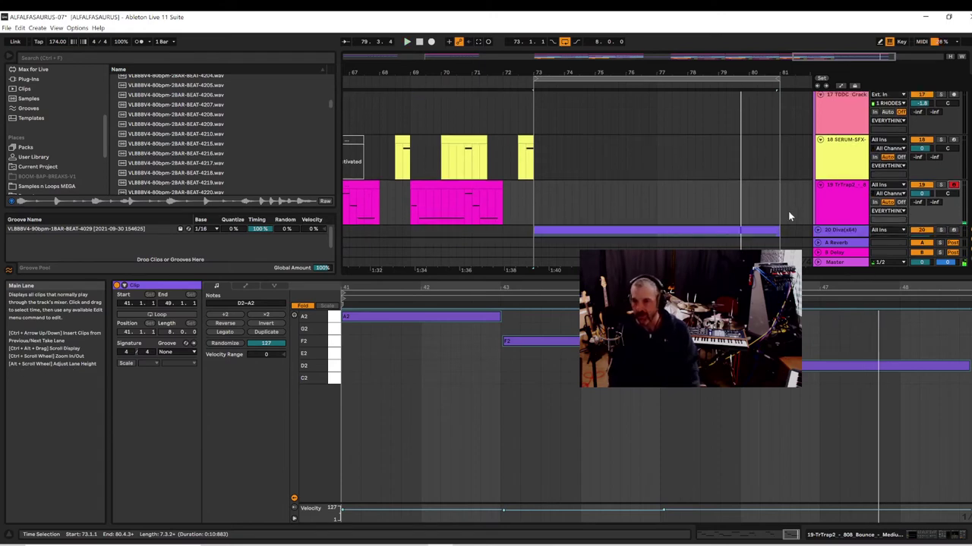
pyautogui.scroll(-2, 805, 216)
pyautogui.scroll(1, 813, 216)
pyautogui.scroll(-2, 816, 212)
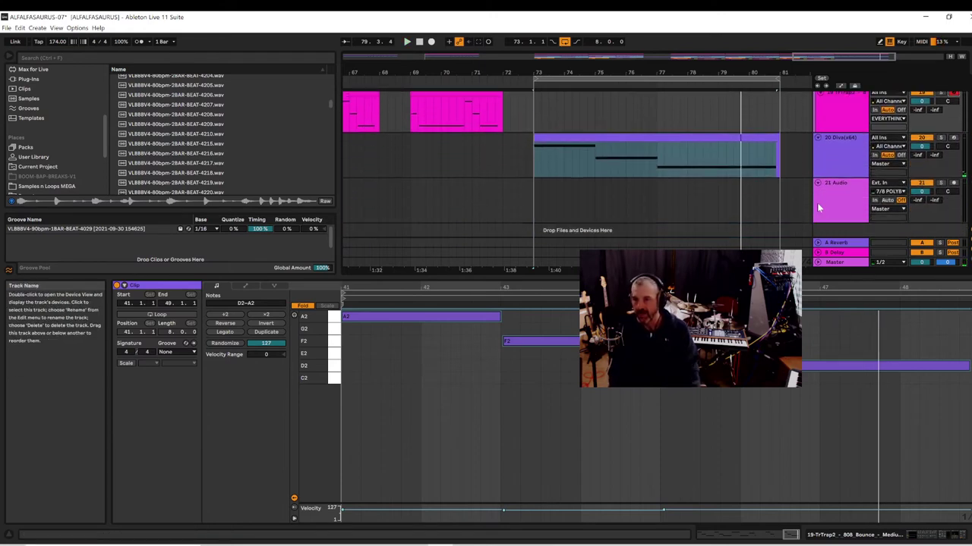
pyautogui.scroll(1, 840, 154)
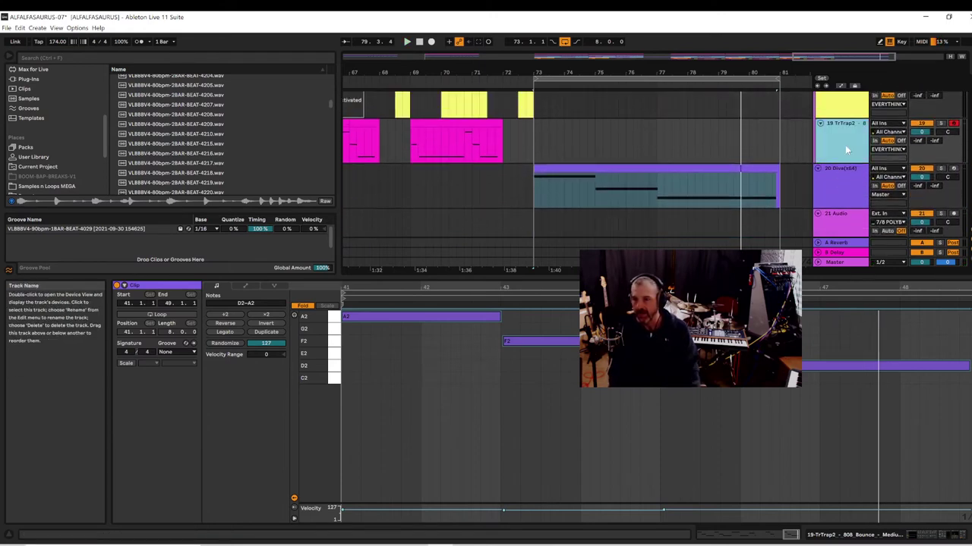
pyautogui.scroll(1, 846, 148)
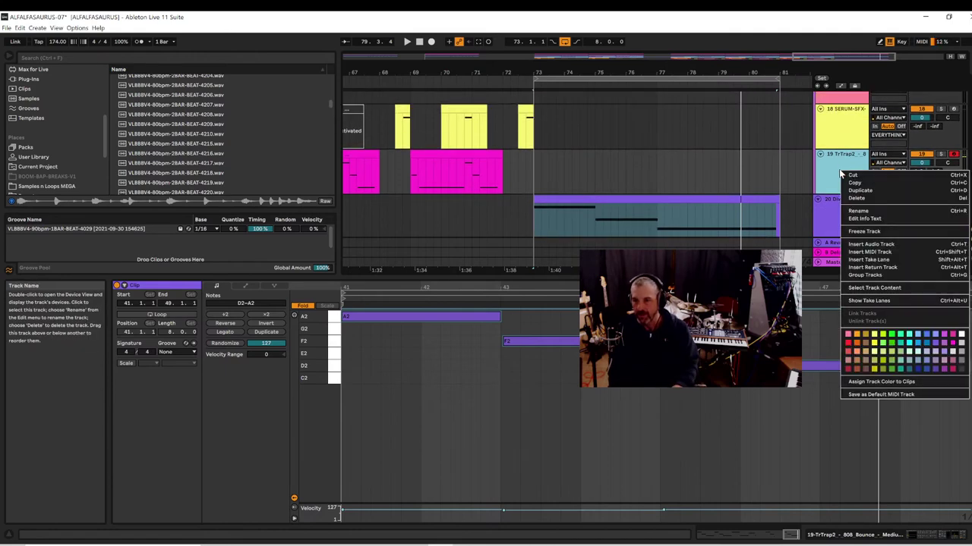
pyautogui.rightClick(840, 173)
pyautogui.click(828, 199)
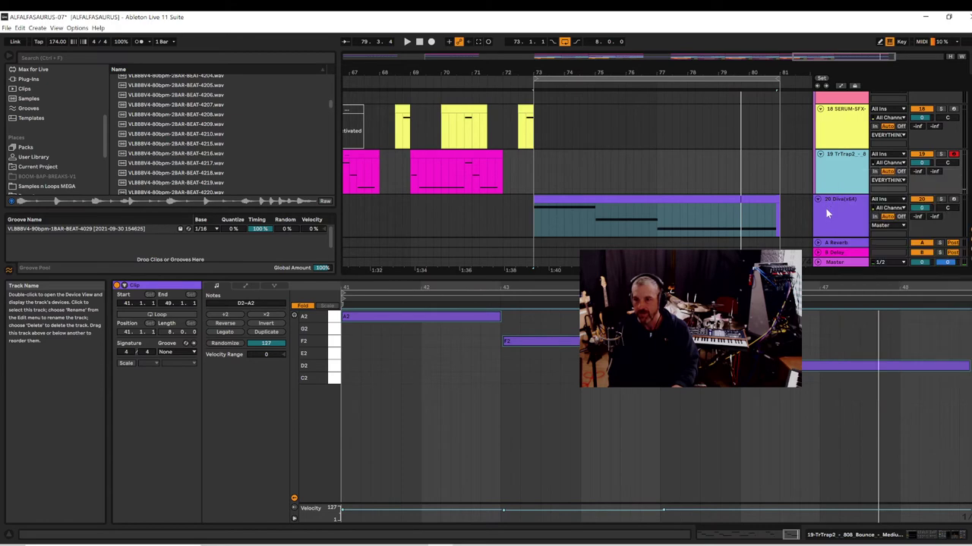
pyautogui.click(825, 208)
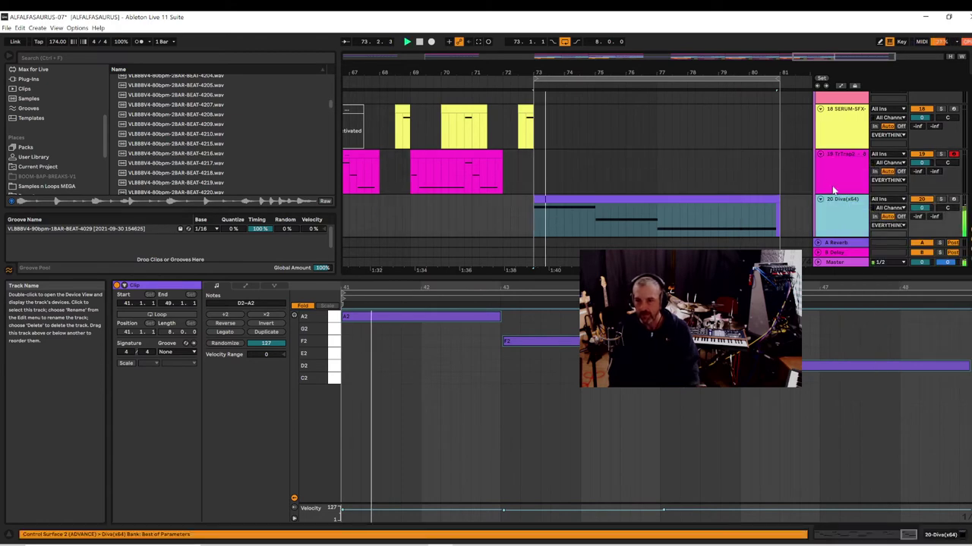
# - Insert a new MIDI track directly below the TrTrap2 track
pyautogui.click(836, 189)
pyautogui.rightClick(836, 188)
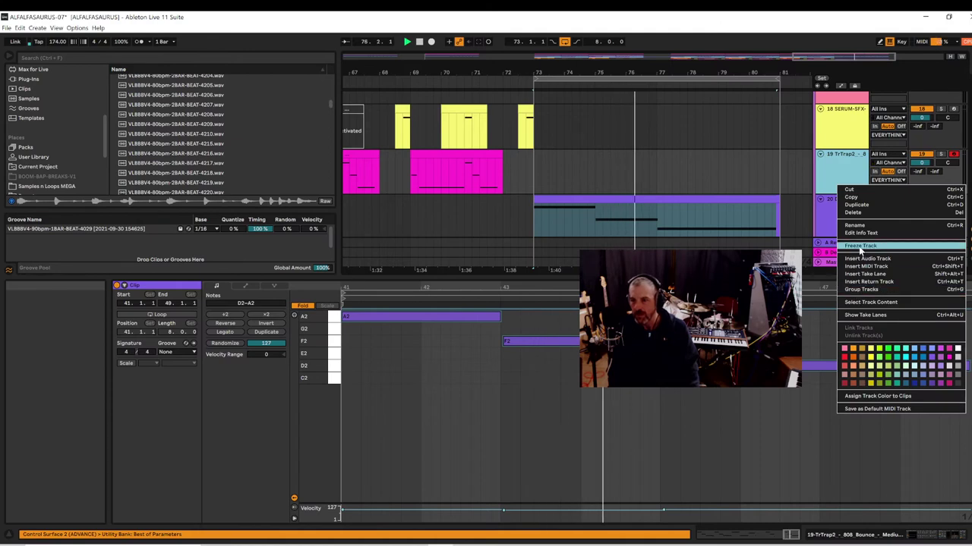
pyautogui.click(859, 267)
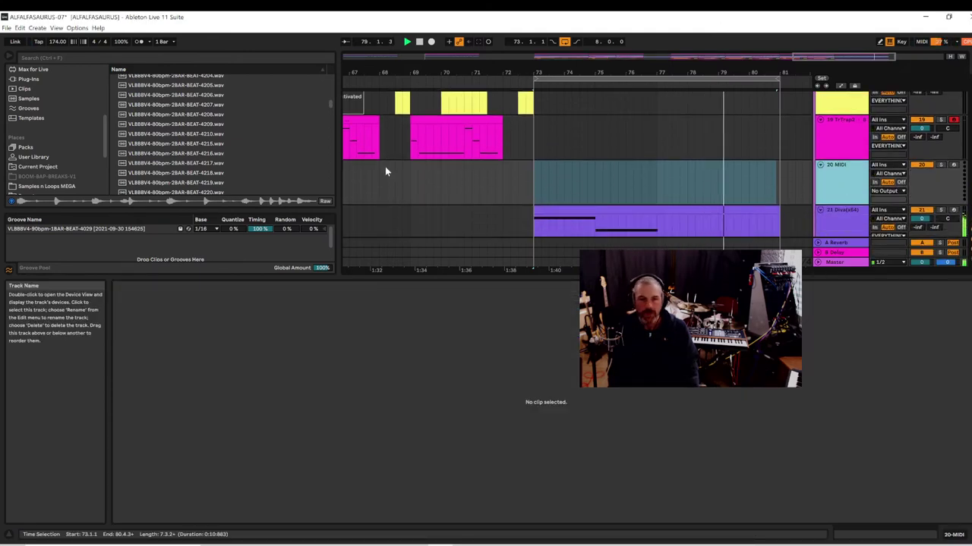
# - Search all browser results for "sidestick" and load Rim Sidestick Direct Injection.wav onto the new MIDI track
pyautogui.click(46, 58)
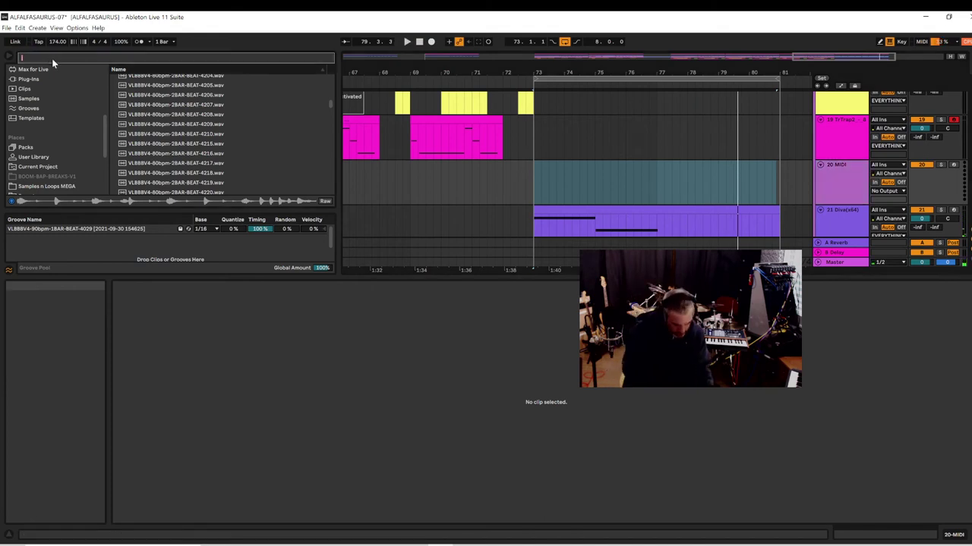
pyautogui.write('sidestick')
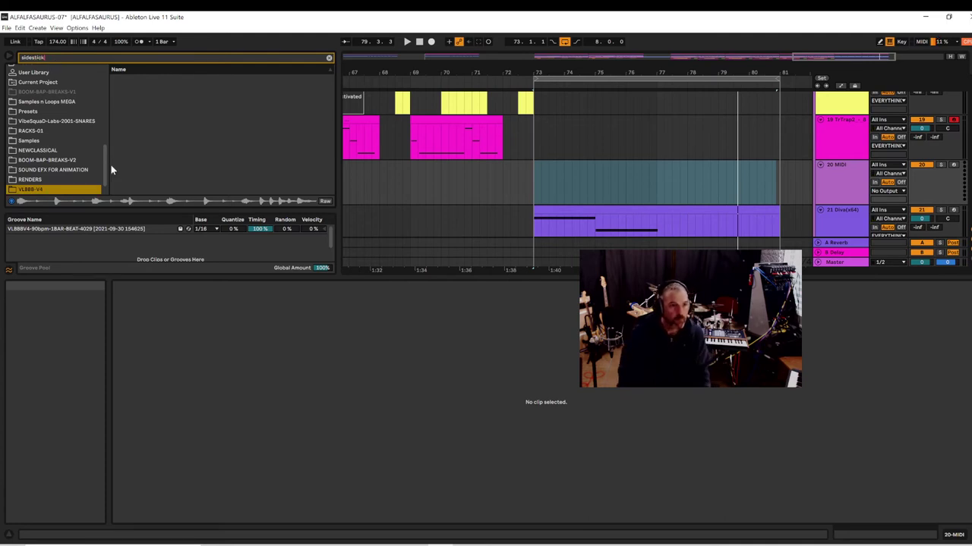
pyautogui.moveTo(106, 166); pyautogui.dragTo(105, 132)
pyautogui.click(31, 134)
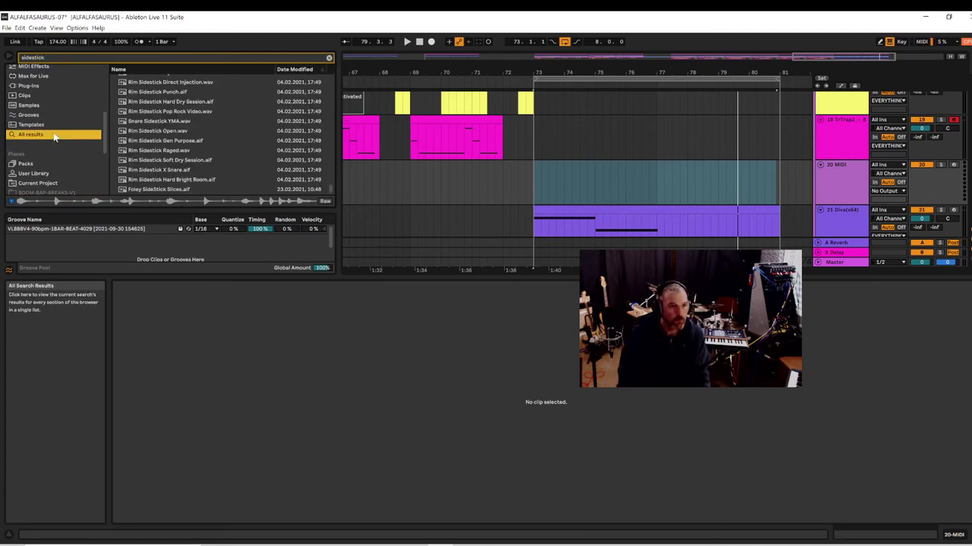
pyautogui.click(154, 83)
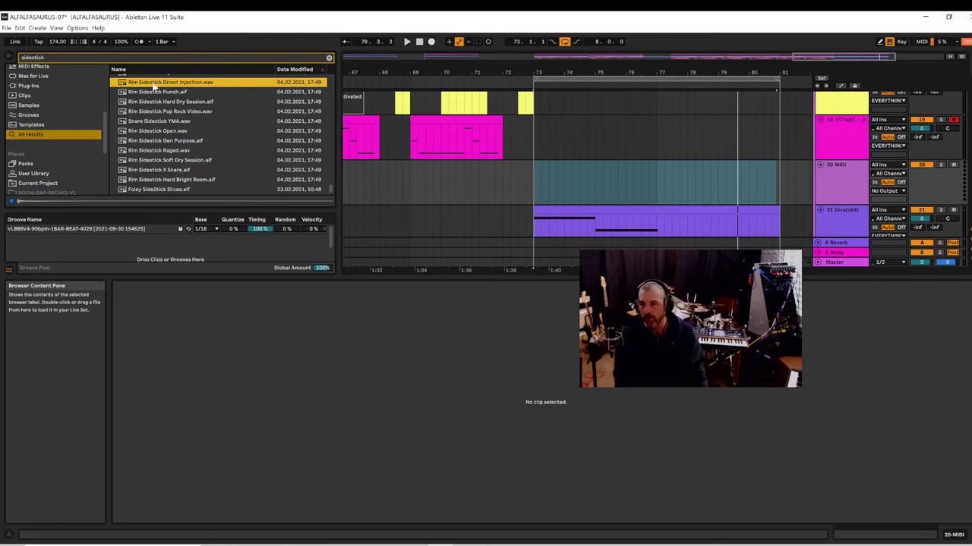
pyautogui.doubleClick(851, 184)
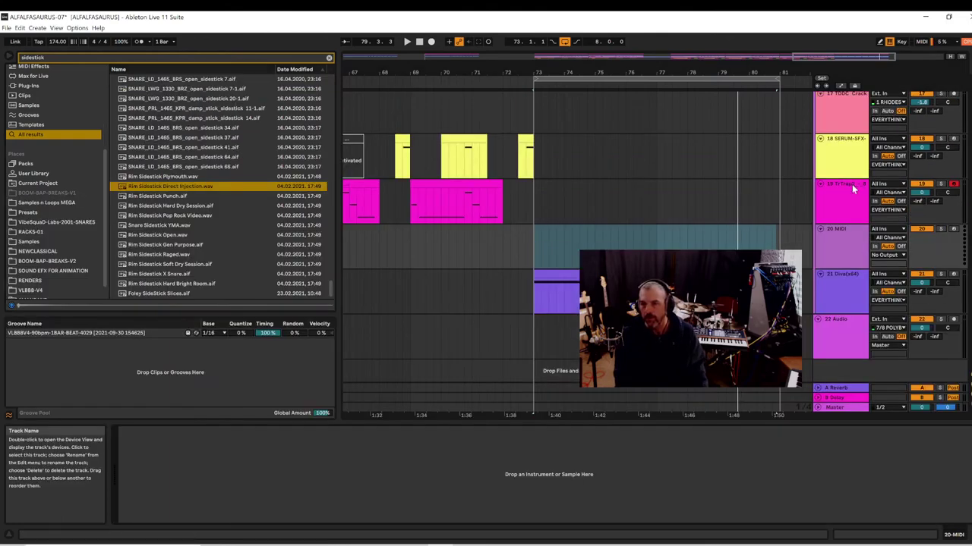
pyautogui.click(142, 187)
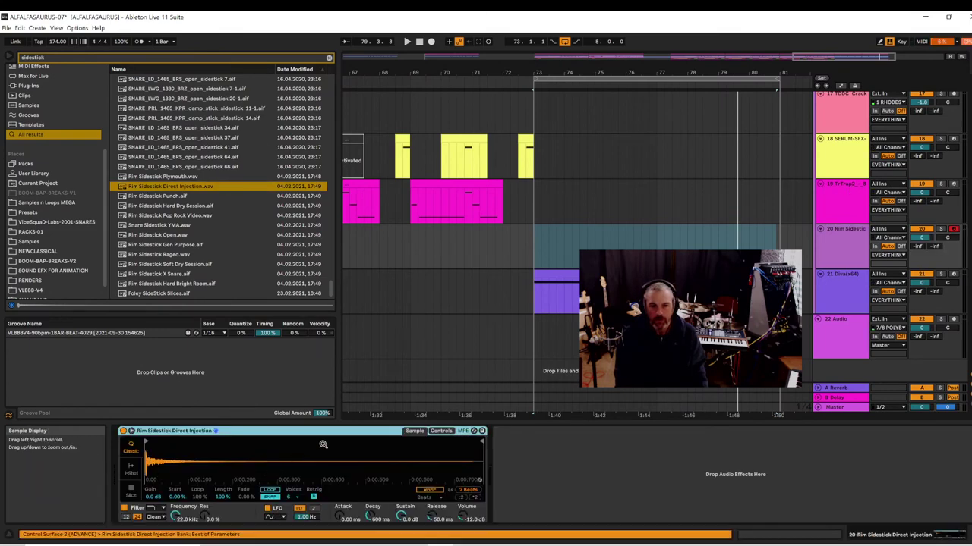
# - Play the section from bar 73 and shorten the arrangement loop to four bars, ending at bar 77
pyautogui.press('space')
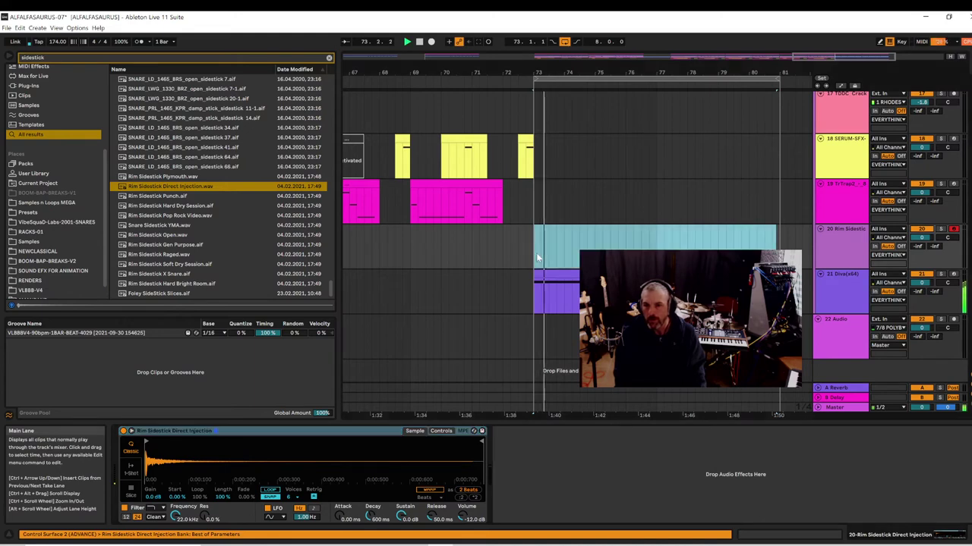
pyautogui.moveTo(546, 254); pyautogui.dragTo(657, 243)
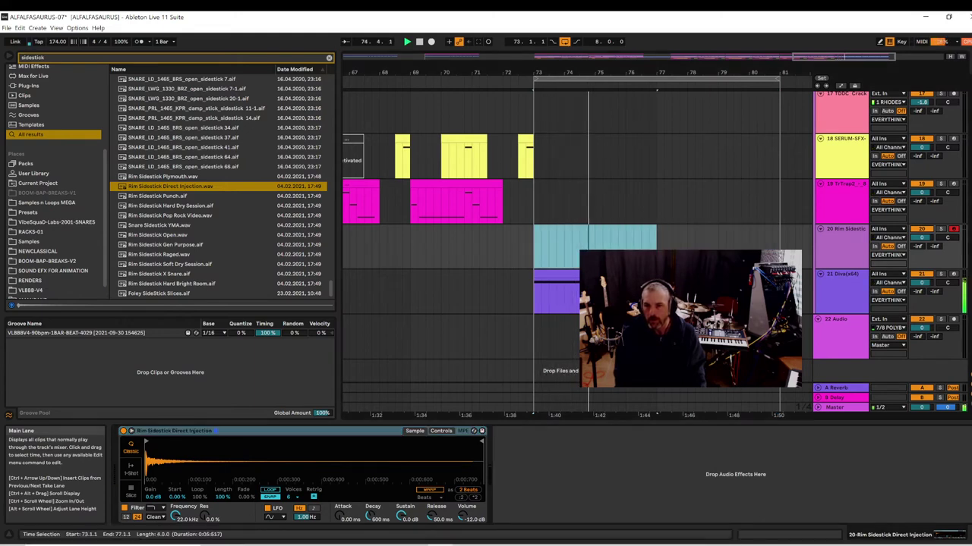
pyautogui.click(535, 255)
pyautogui.press('space')
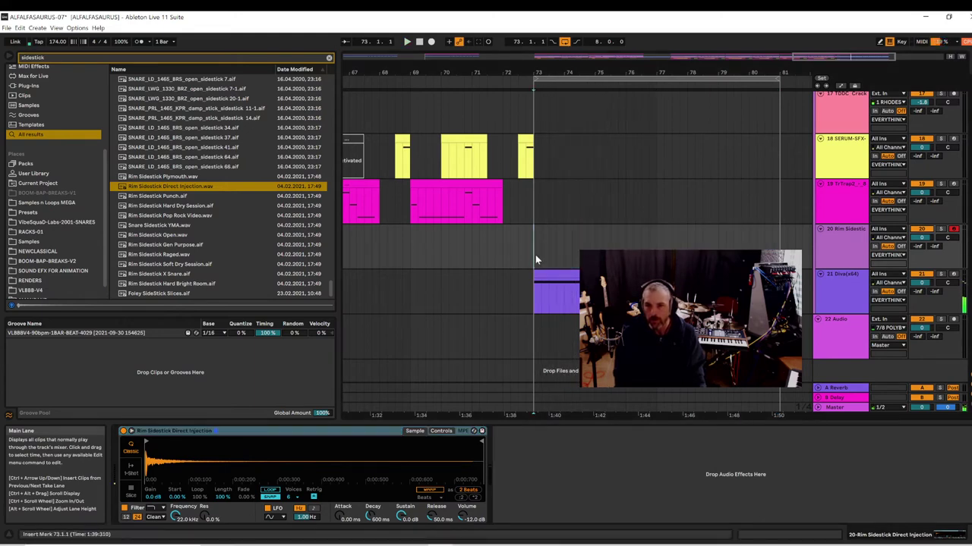
pyautogui.press('space')
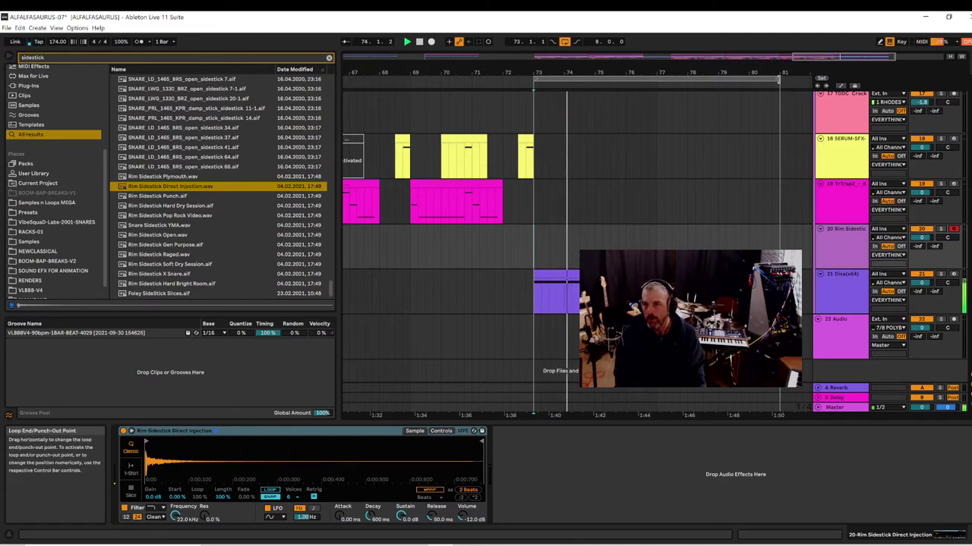
pyautogui.moveTo(782, 80); pyautogui.dragTo(657, 99)
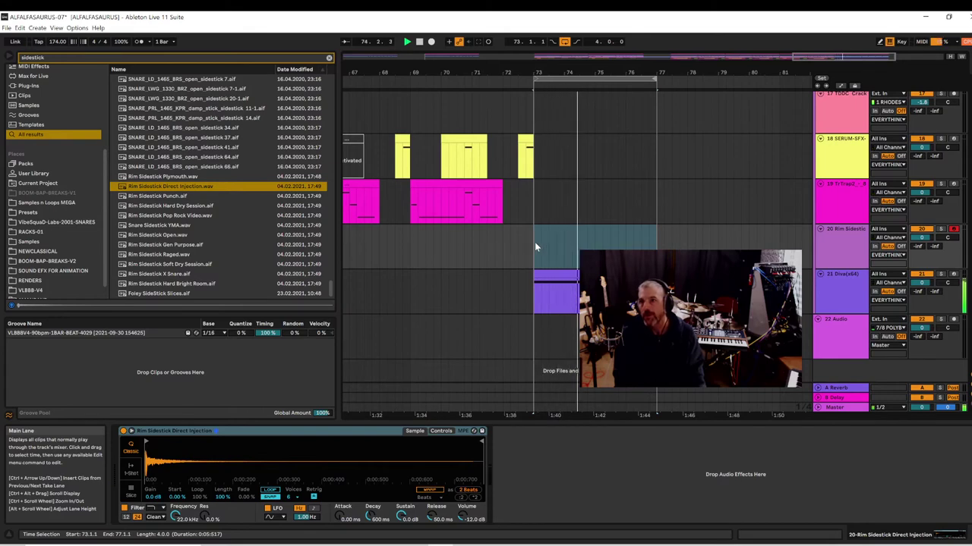
# - Create an empty two-bar MIDI clip on the Rim Sidestick track from bar 73 to bar 75
pyautogui.moveTo(534, 243); pyautogui.dragTo(569, 262)
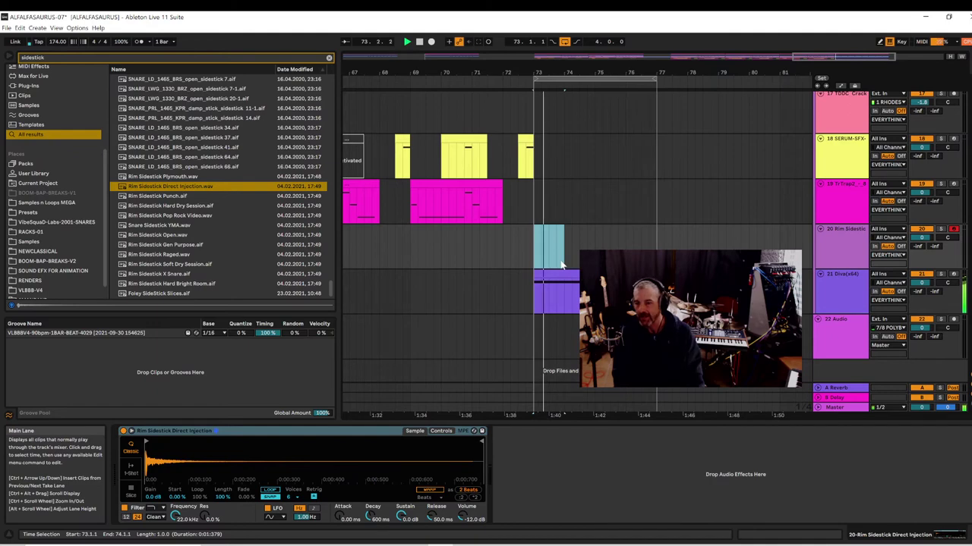
pyautogui.moveTo(596, 259); pyautogui.dragTo(546, 257)
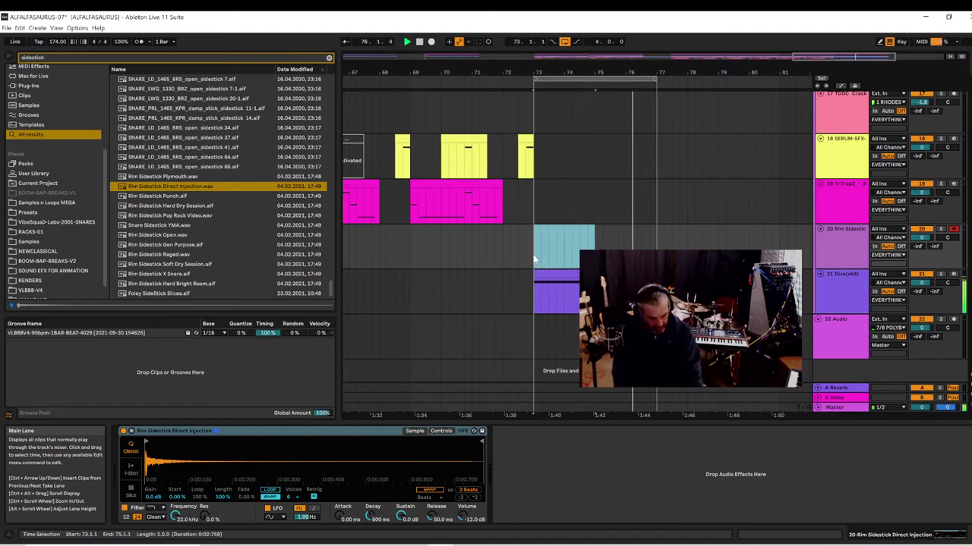
pyautogui.hotkey('ctrl', 'shift', 'm')
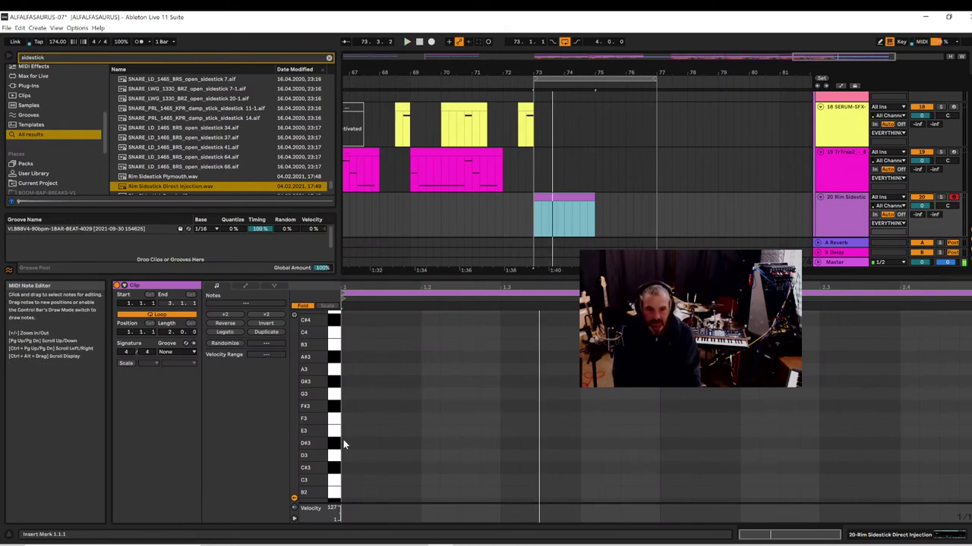
# - Draw four consecutive sixteenth-note C3 hits filling the first beat of the new Rim Sidestick clip
pyautogui.doubleClick(350, 479)
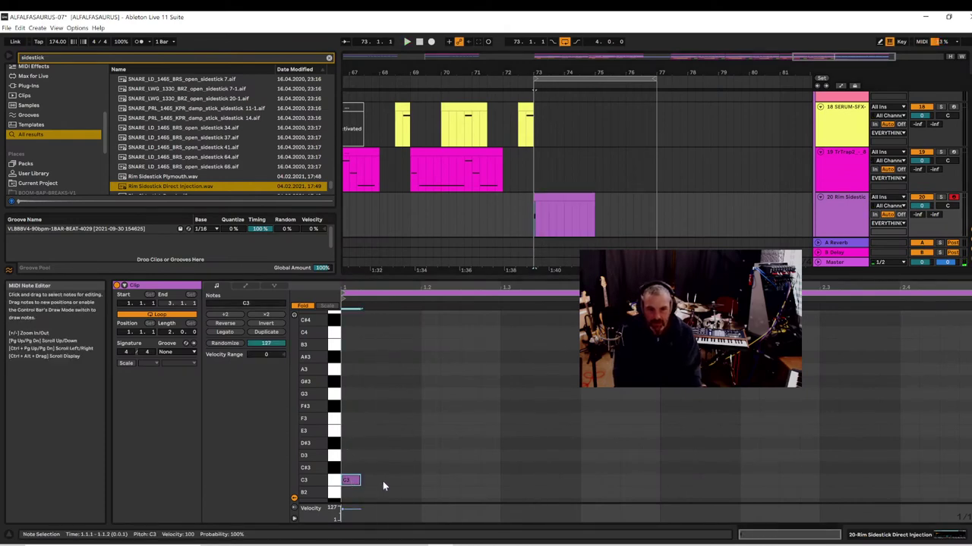
pyautogui.doubleClick(372, 480)
pyautogui.doubleClick(396, 482)
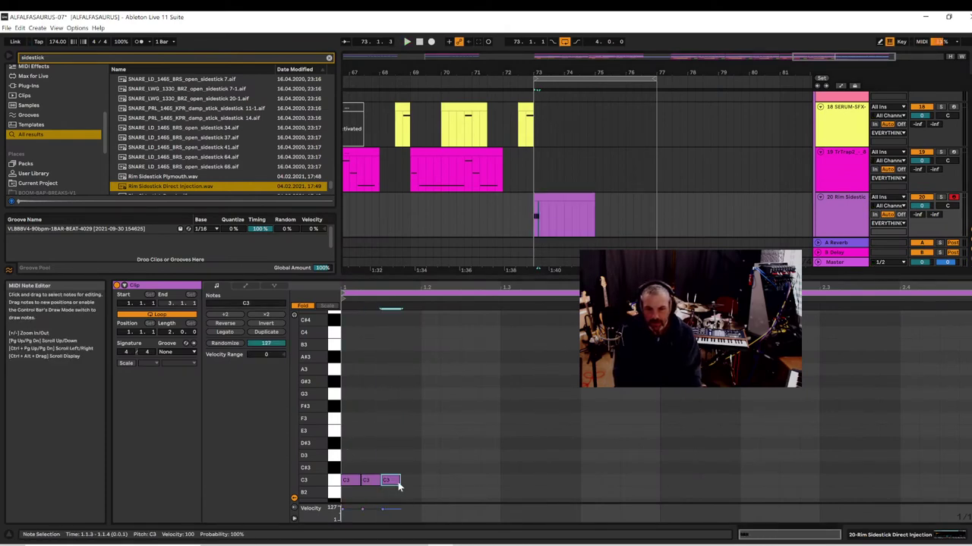
pyautogui.doubleClick(411, 482)
# - Duplicate the four C3 notes across the first bar and copy that full bar into the clip's second bar
pyautogui.hotkey('ctrl', 'a')
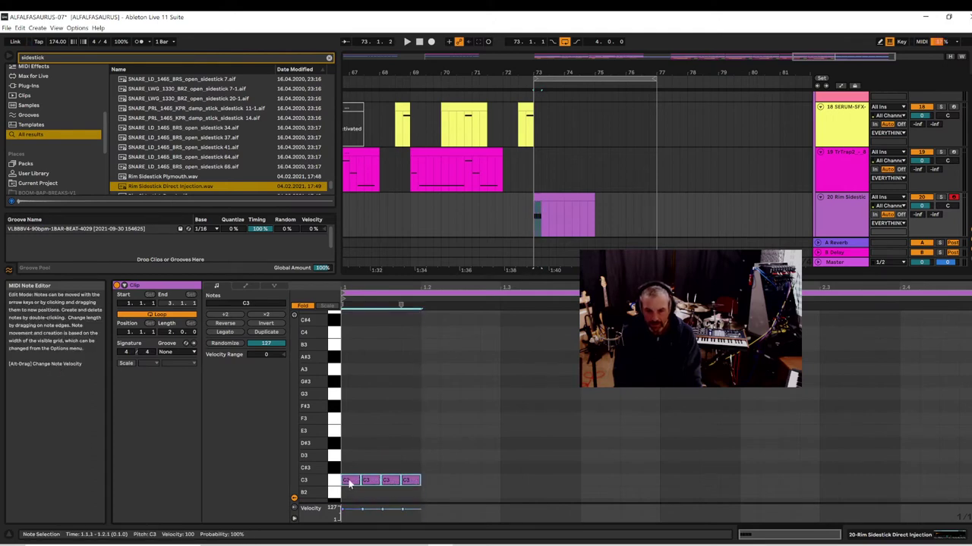
pyautogui.hotkey('ctrl', 'd')
pyautogui.hotkey('ctrl', 'd')
pyautogui.hotkey('ctrl', 'd')
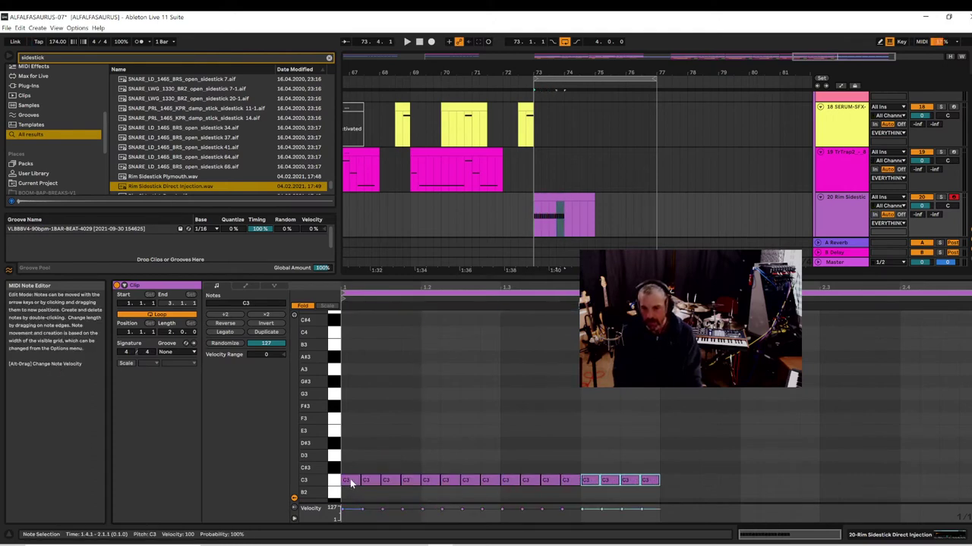
pyautogui.press('space')
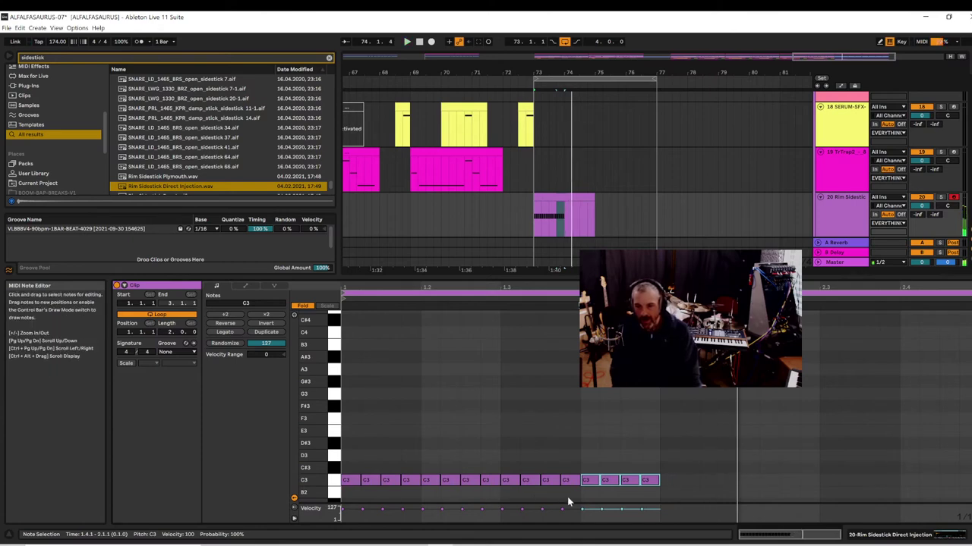
pyautogui.moveTo(650, 494); pyautogui.dragTo(291, 451)
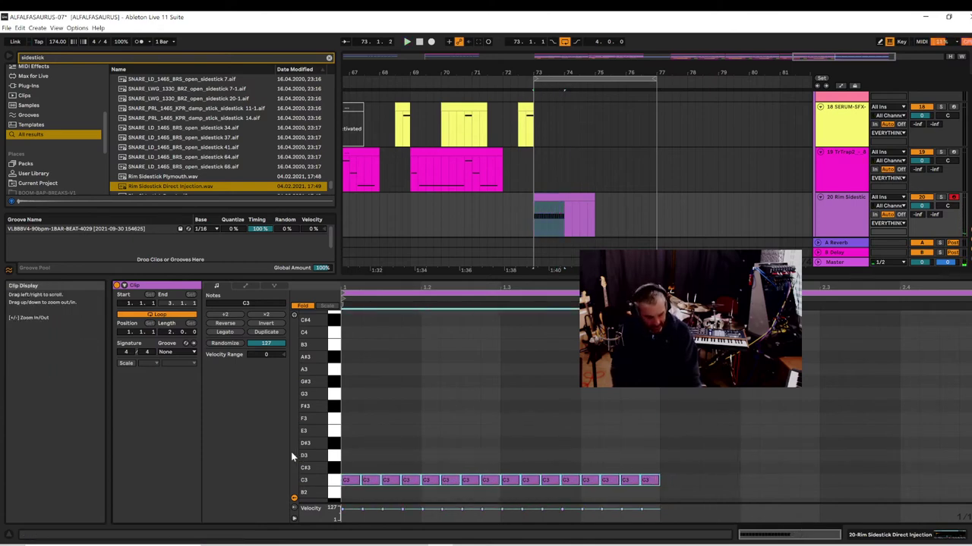
pyautogui.hotkey('ctrl', 'd')
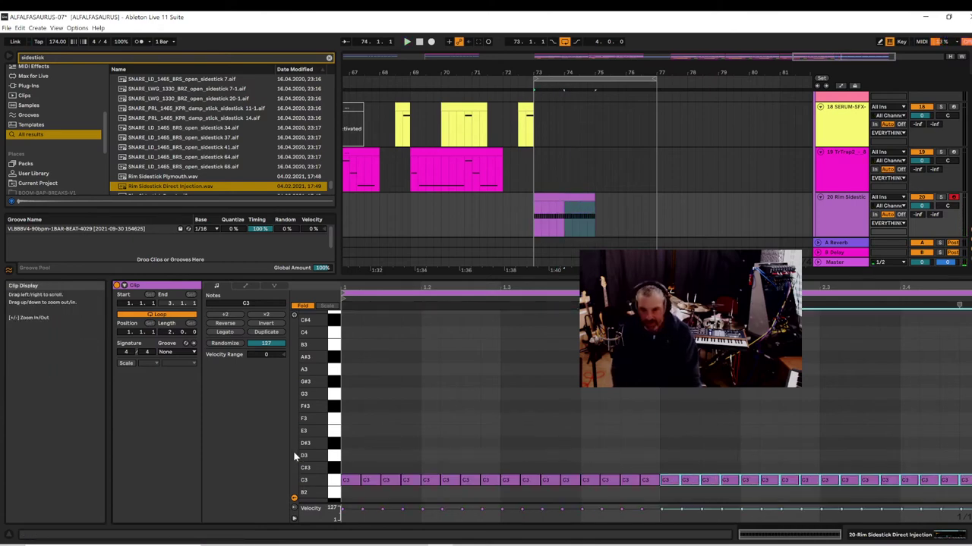
# - Apply the VLBBBV4-90bpm-1BAR-BEAT-4029 groove to the sidestick clip and duplicate the clip to bars 75 to 77
pyautogui.click(174, 352)
pyautogui.click(179, 367)
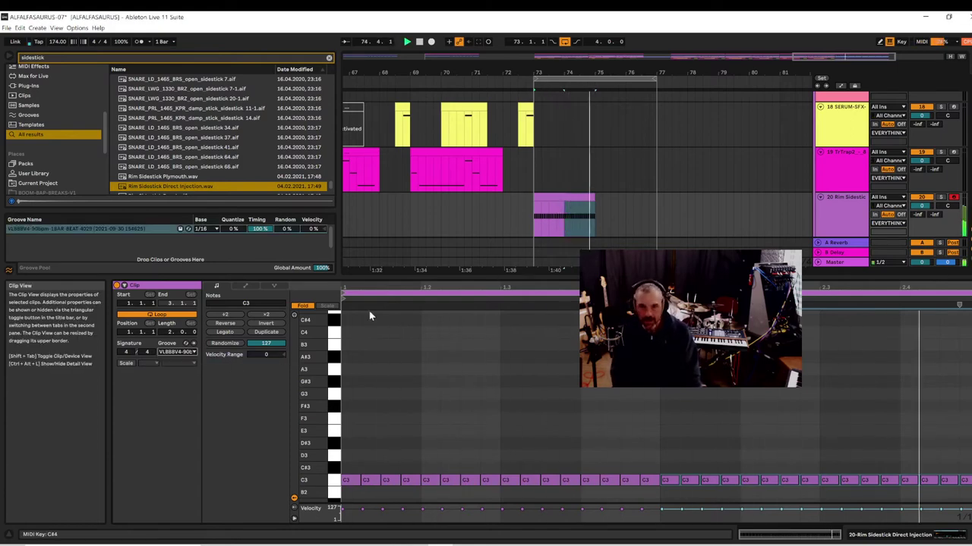
pyautogui.moveTo(596, 235); pyautogui.dragTo(536, 223)
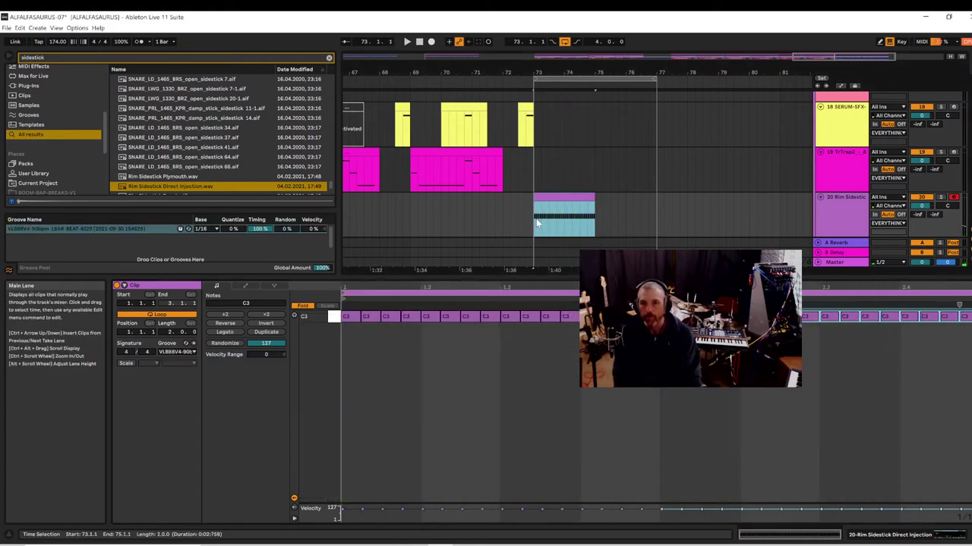
pyautogui.hotkey('ctrl', 'd')
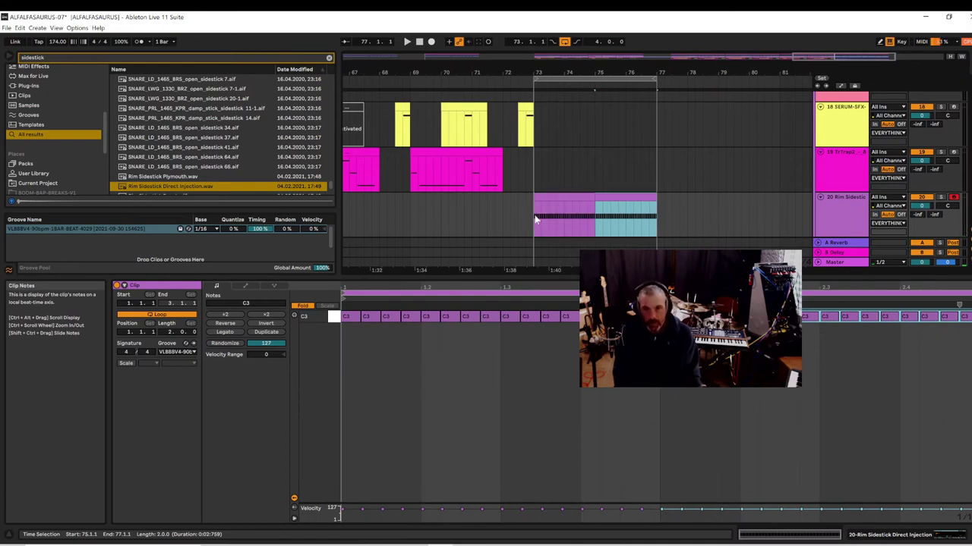
# - Arm the TrTrap2 track, mute the Rim Sidestick track and play the four-bar loop from bar 73
pyautogui.click(842, 188)
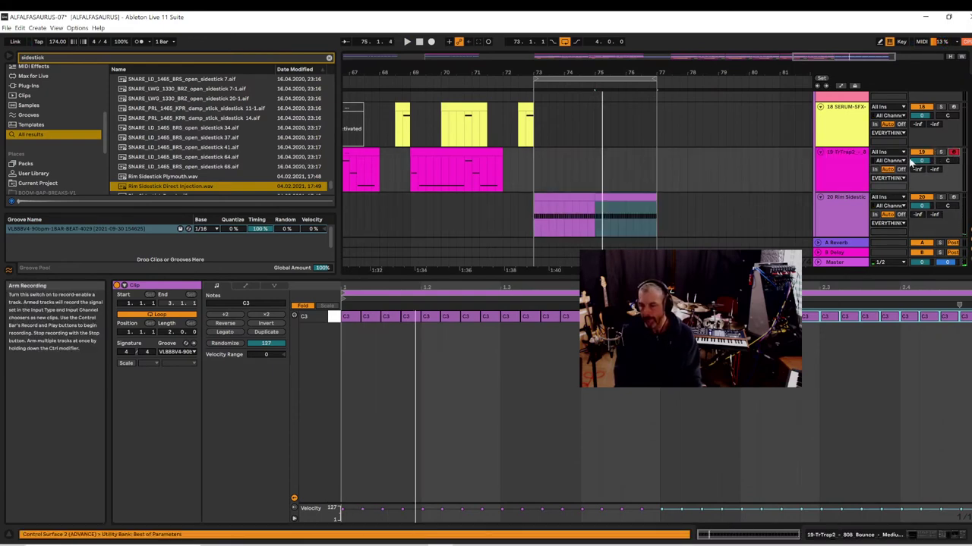
pyautogui.press('space')
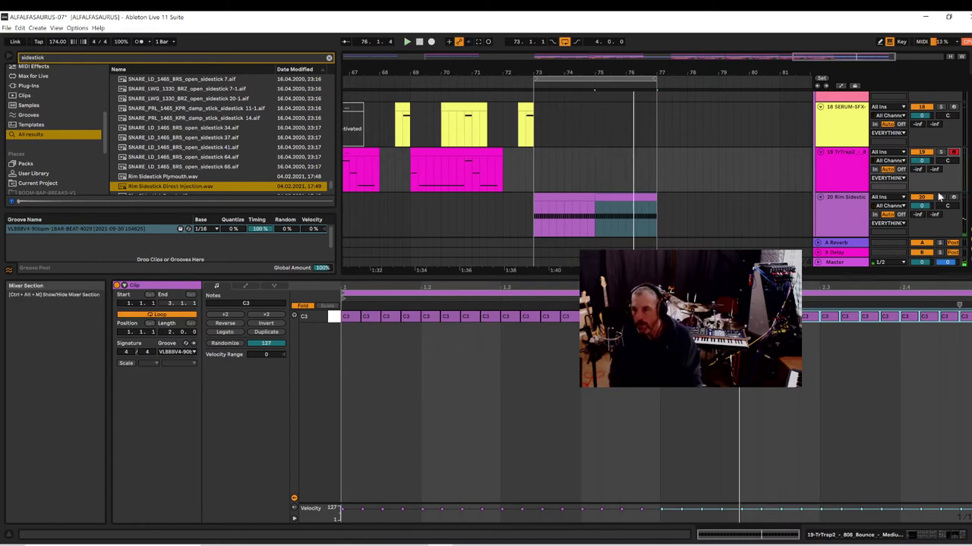
pyautogui.press('space')
pyautogui.press('space')
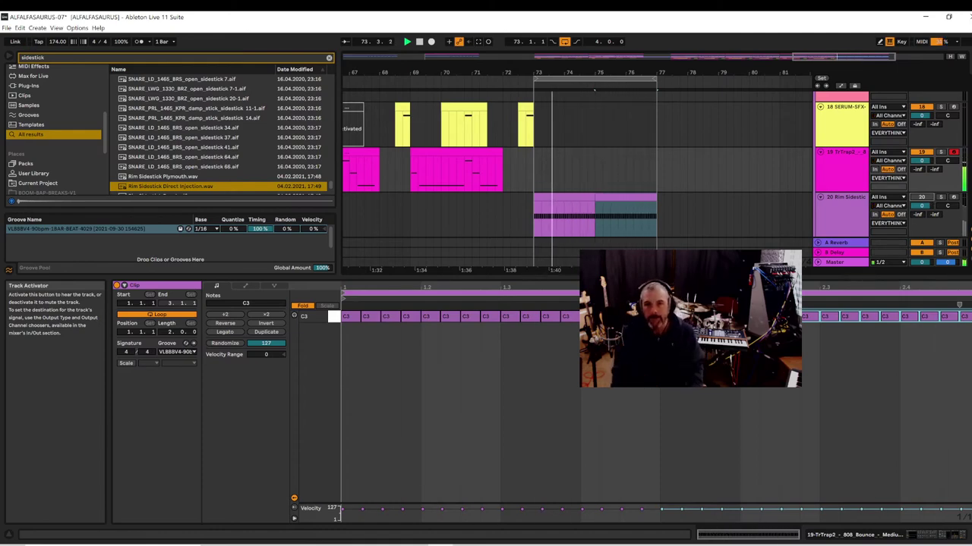
# - Capture the played TrTrap2 part as a clip from bar 73 to bar 77 and delete that clip
pyautogui.click(478, 41)
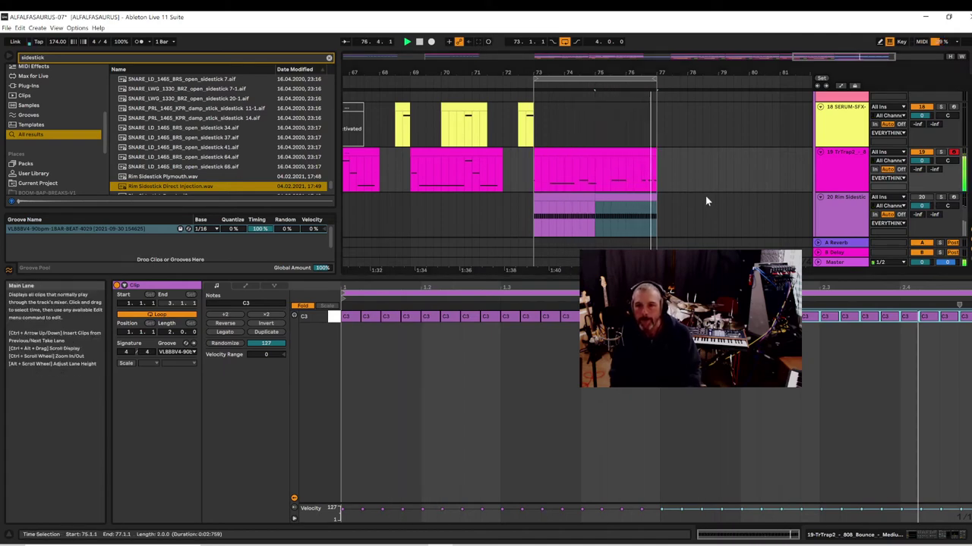
pyautogui.click(639, 152)
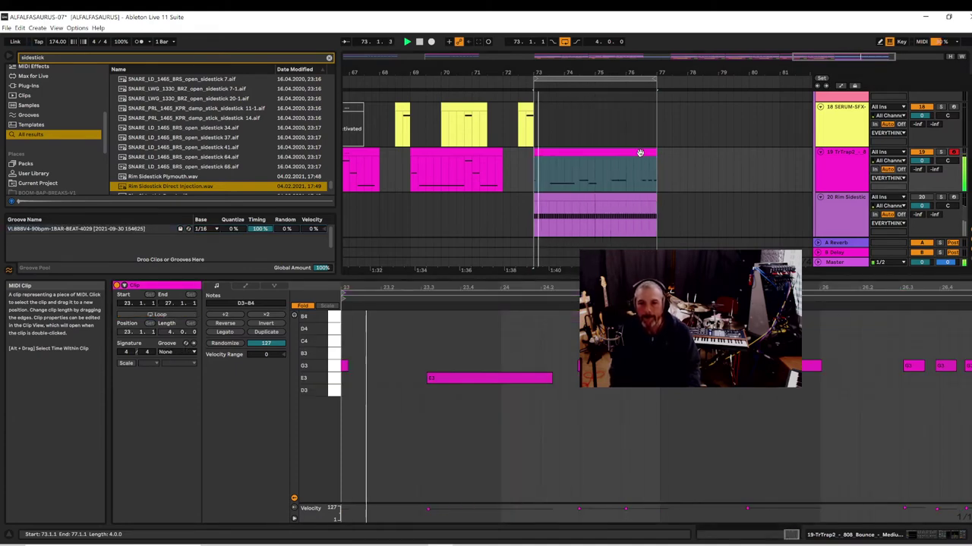
pyautogui.click(568, 153)
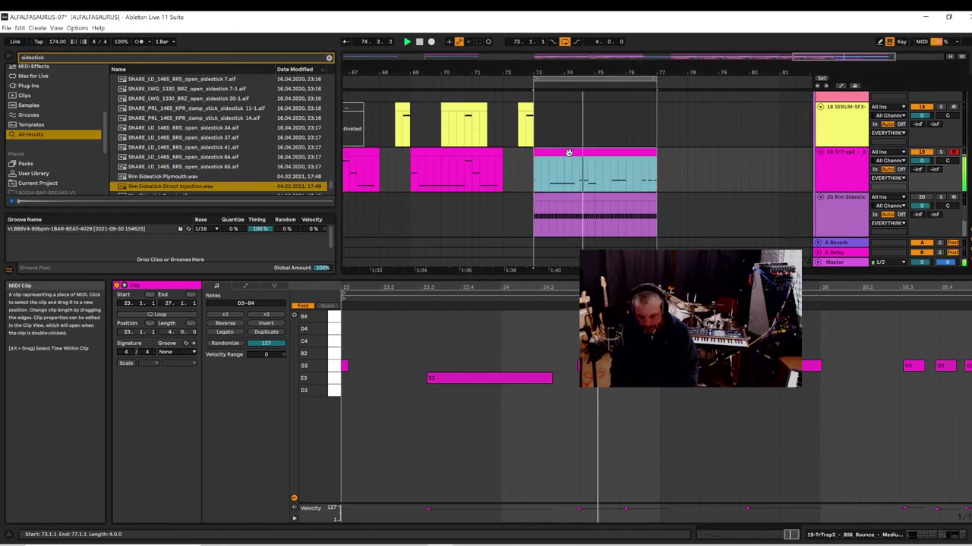
pyautogui.click(568, 153)
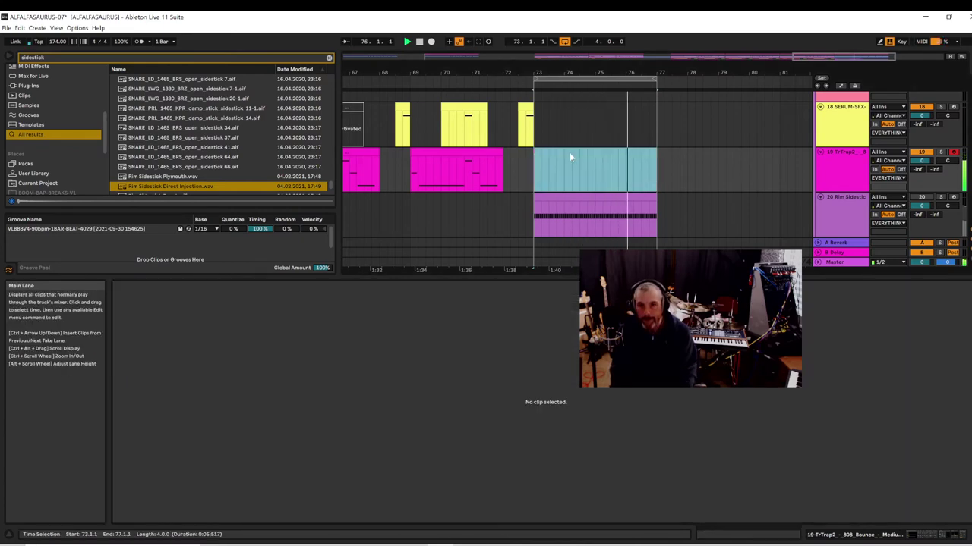
# - Duplicate all clips in bars 73 to 77 into the next four bars and extend the arrangement loop to bar 81
pyautogui.moveTo(599, 76); pyautogui.dragTo(599, 53)
pyautogui.moveTo(721, 73); pyautogui.dragTo(721, 100)
pyautogui.scroll(5, 907, 199)
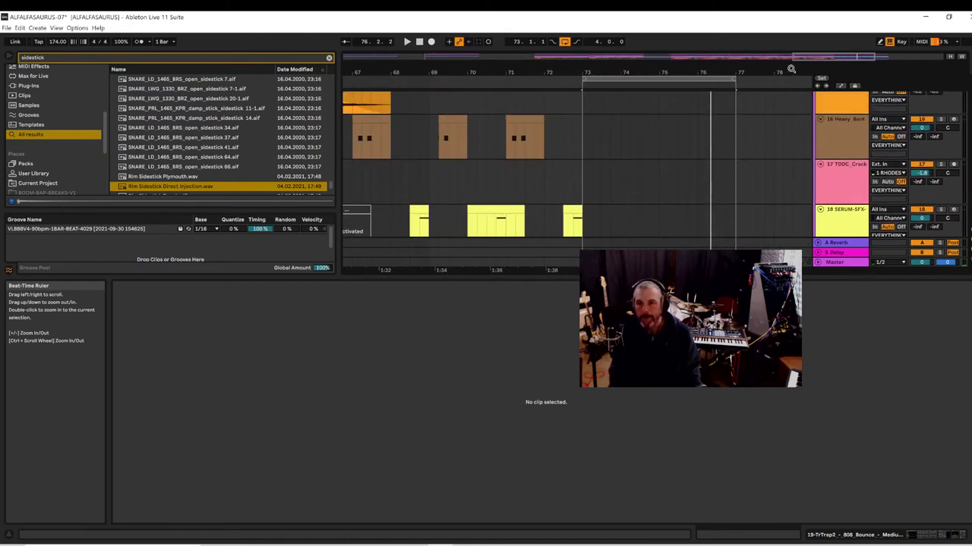
pyautogui.click(665, 78)
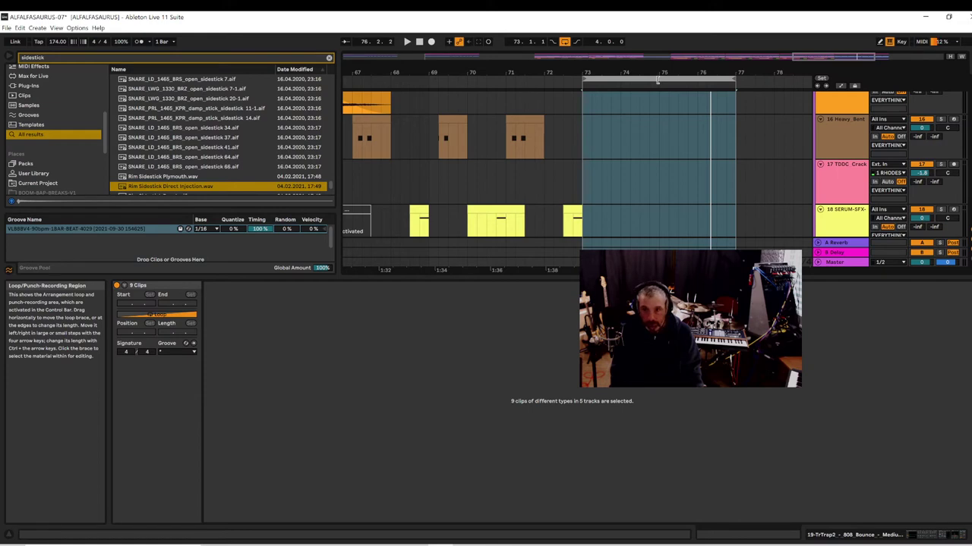
pyautogui.hotkey('ctrl', 'd')
pyautogui.moveTo(563, 79); pyautogui.dragTo(712, 83)
# - Lower the Rim Sidestick track's volume to -6.1 dB while auditioning the loop with the track on and muted
pyautogui.press('space')
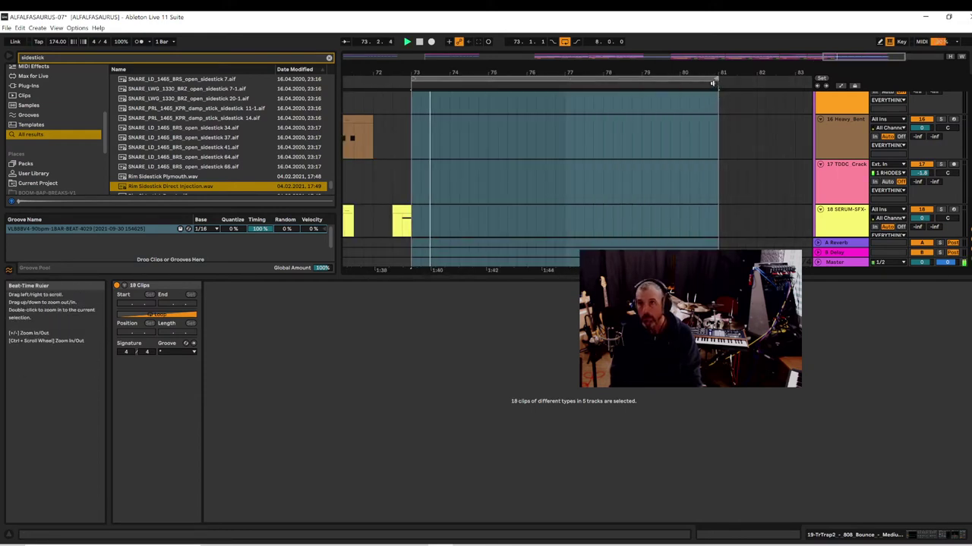
pyautogui.scroll(-4, 706, 91)
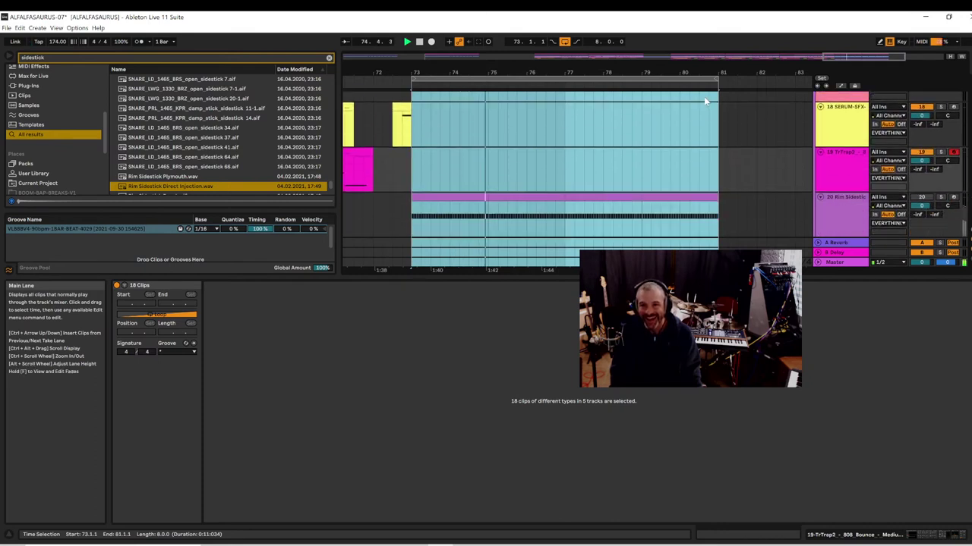
pyautogui.scroll(-3, 704, 106)
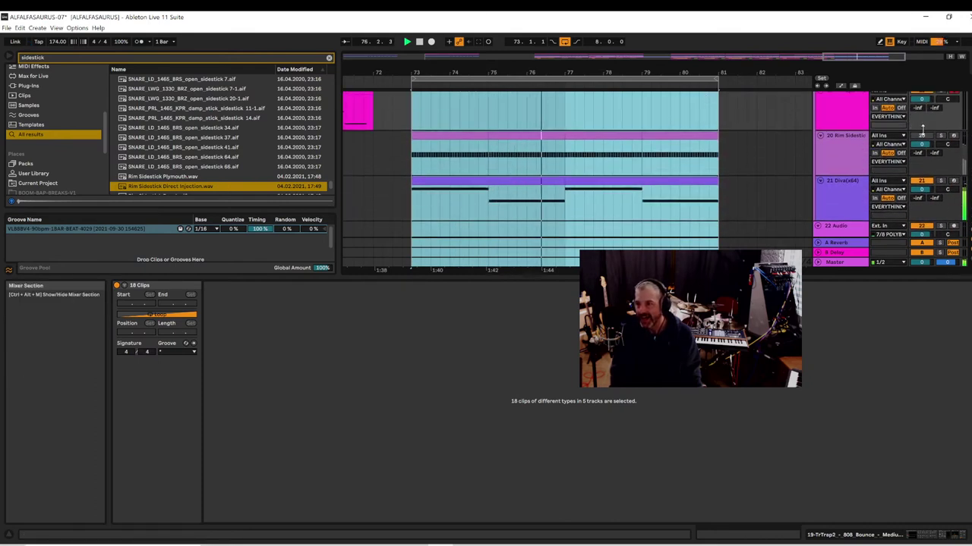
pyautogui.click(923, 137)
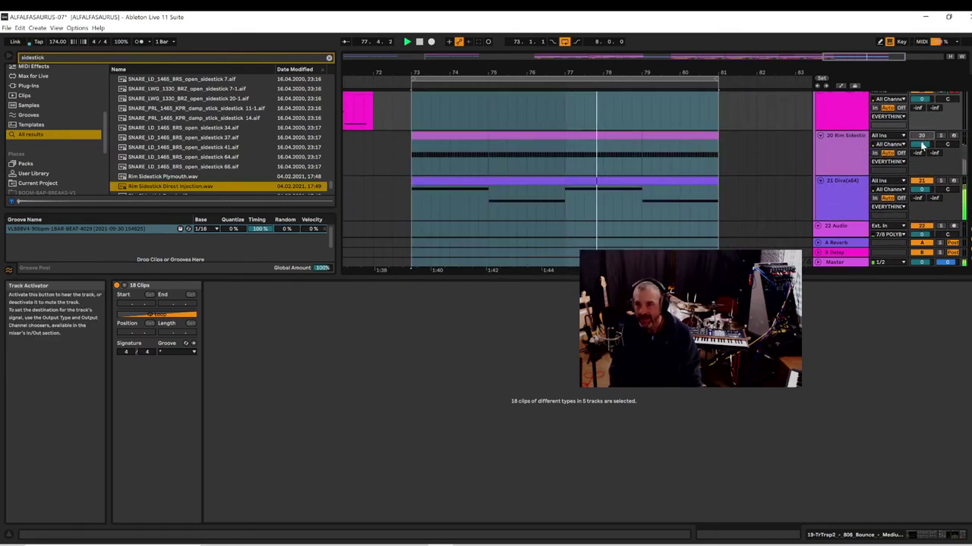
pyautogui.click(919, 137)
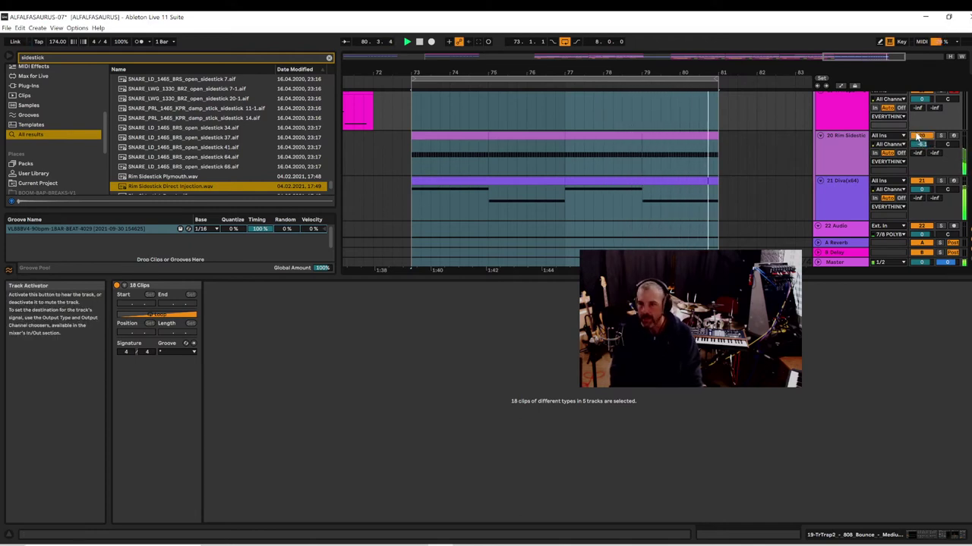
pyautogui.press('space')
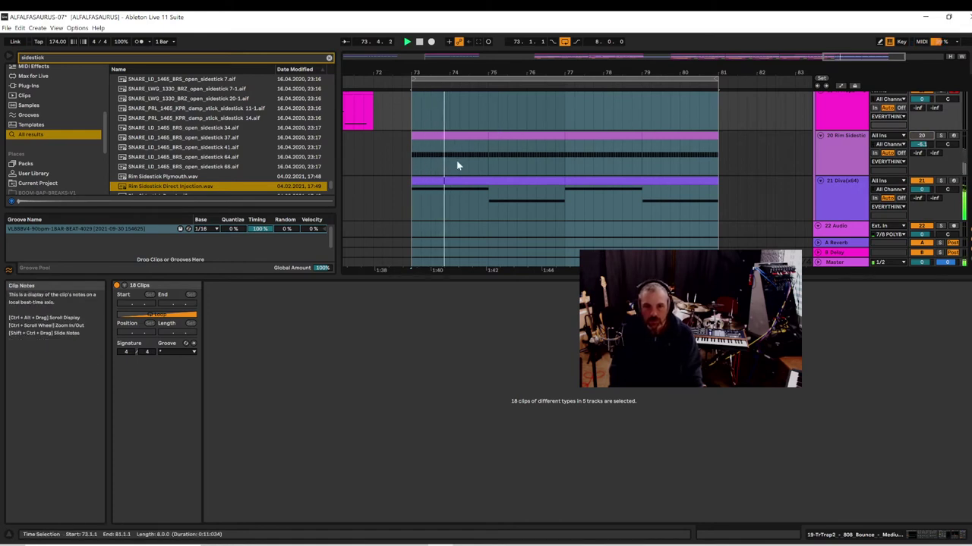
pyautogui.press('space')
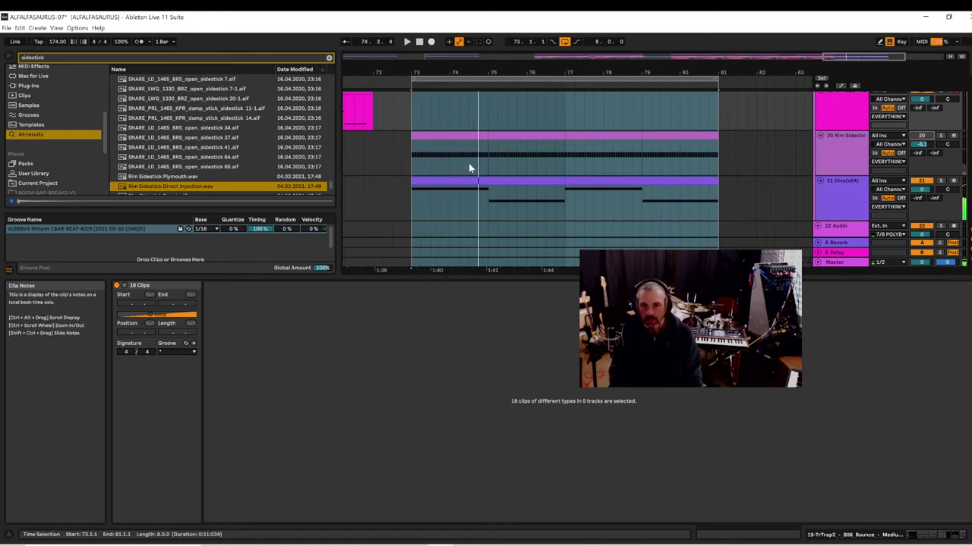
# - Deactivate the first one and a half bars of every two-bar Rim Sidestick clip from bar 73 to bar 81
pyautogui.moveTo(468, 163); pyautogui.dragTo(415, 173)
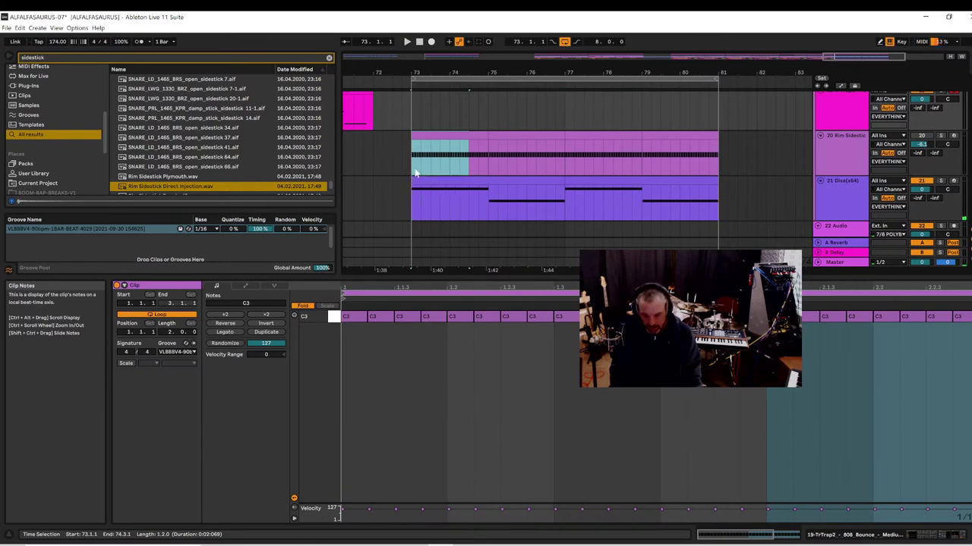
pyautogui.press('space')
pyautogui.press('0')
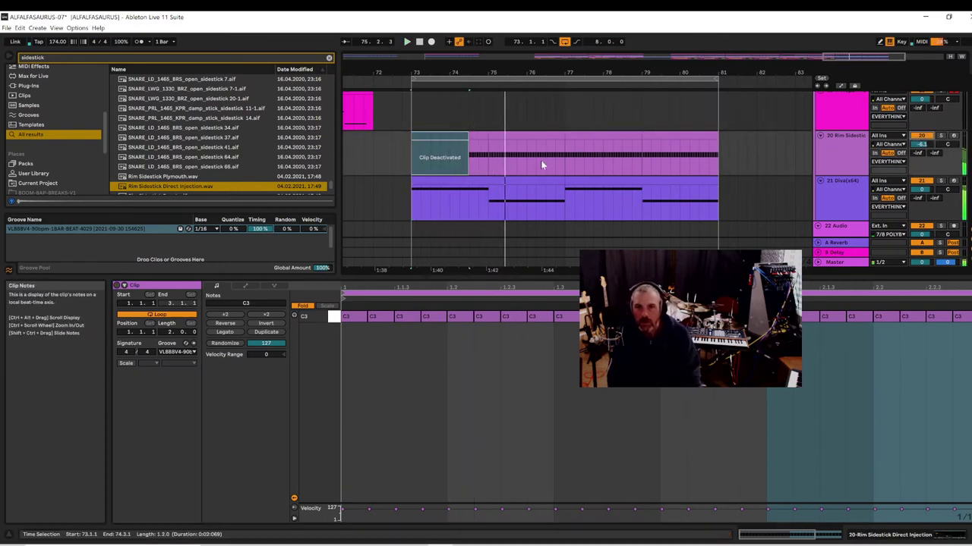
pyautogui.moveTo(490, 154); pyautogui.dragTo(695, 164)
pyautogui.press('0')
pyautogui.press('0')
pyautogui.press('space')
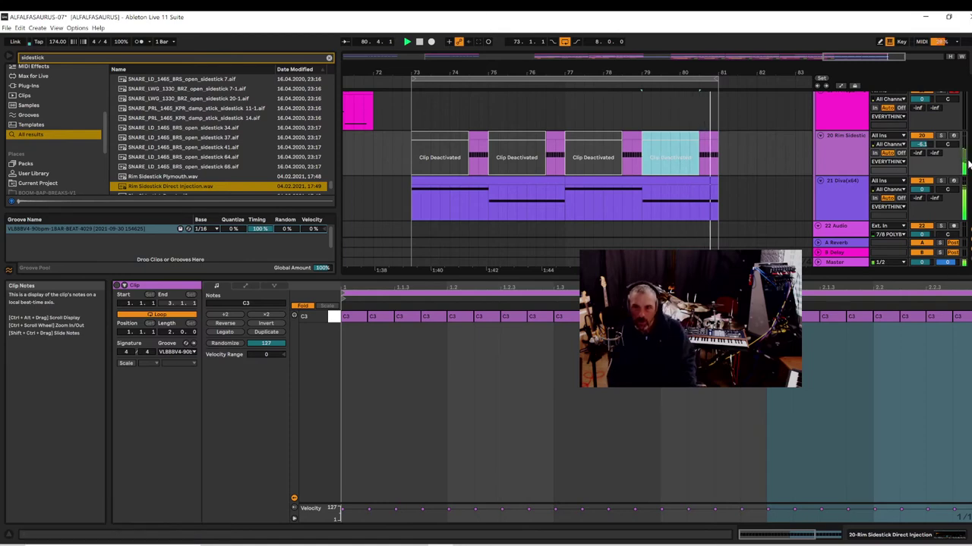
# - Arm the TrTrap2 track and capture the played bass part as an eight-bar clip from bar 73 to bar 81
pyautogui.scroll(3, 500, 112)
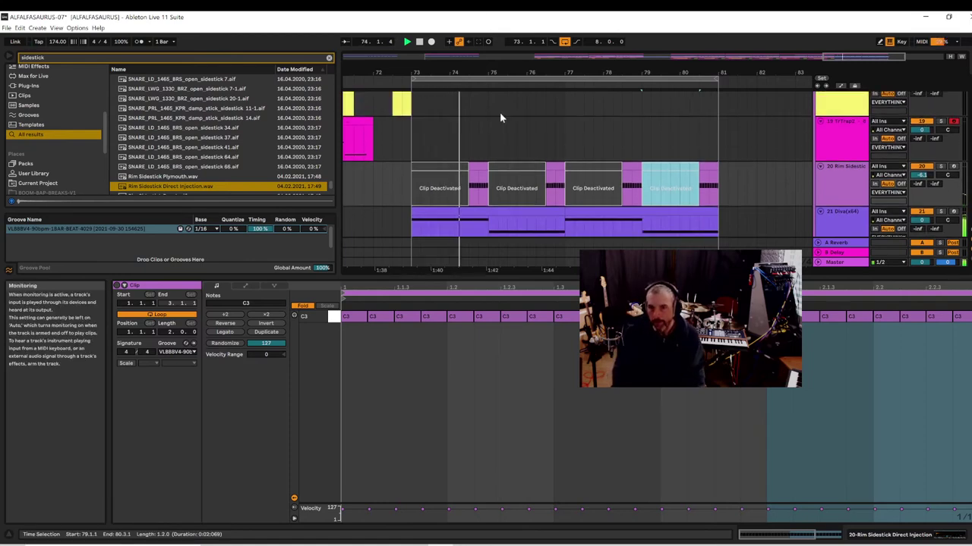
pyautogui.click(825, 167)
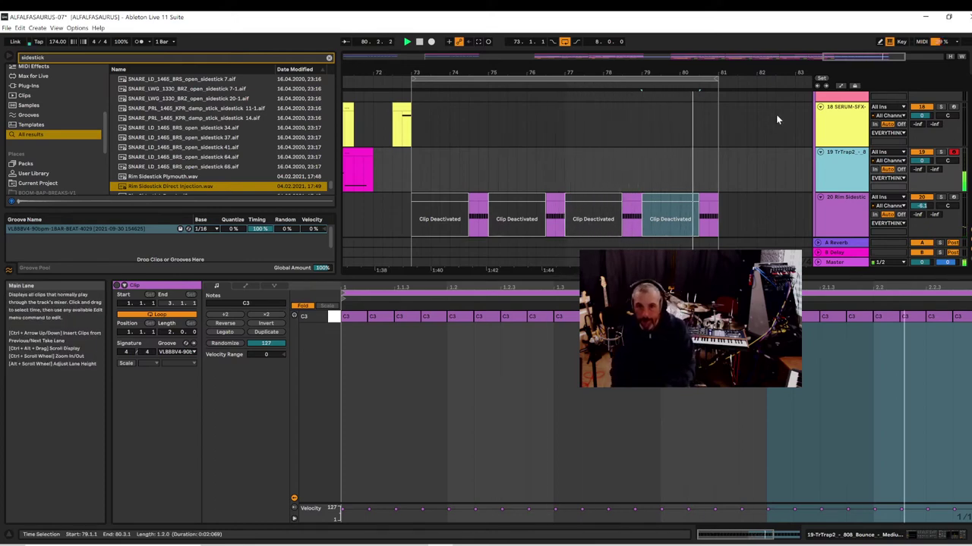
pyautogui.click(479, 41)
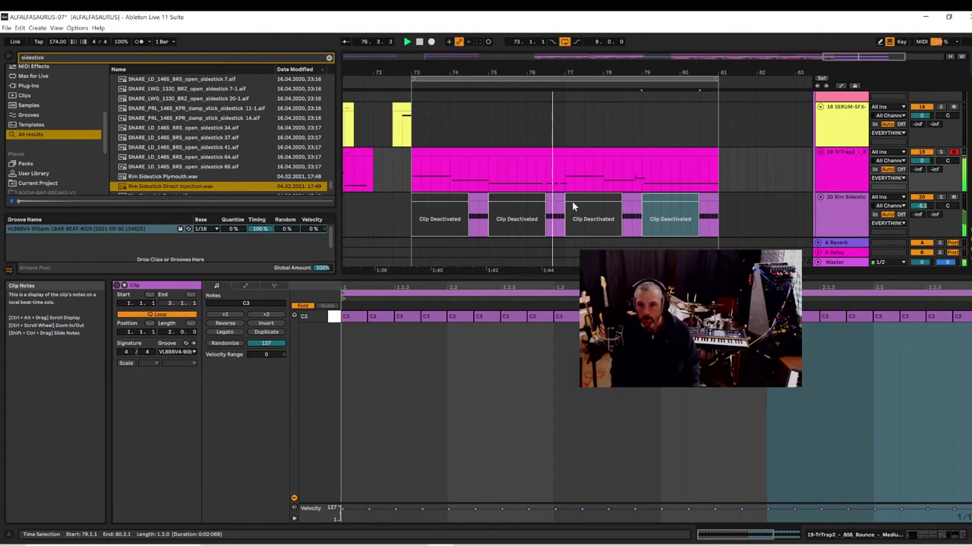
# - Quantize the first three notes of the TrTrap2 bass clip, B3, G3 and E3, to 1/8
pyautogui.click(621, 152)
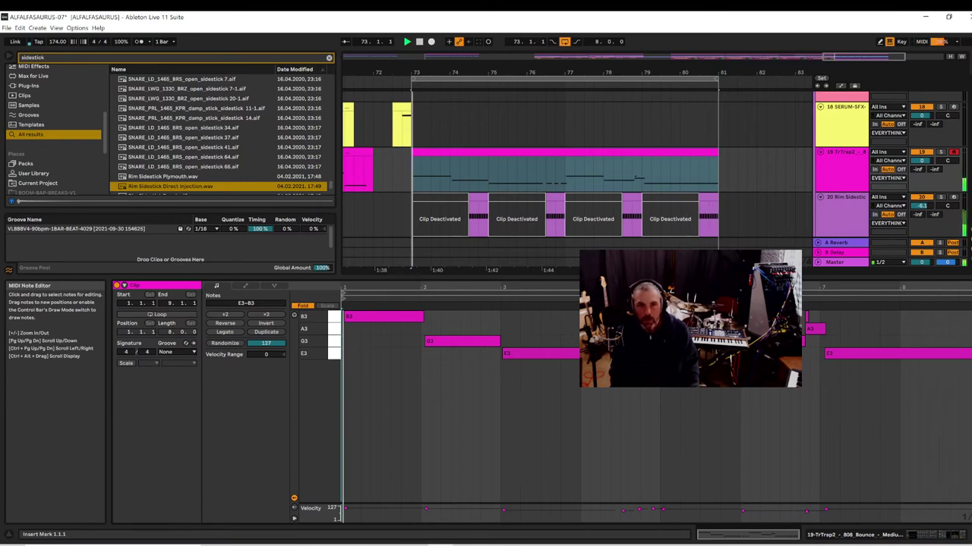
pyautogui.click(358, 323)
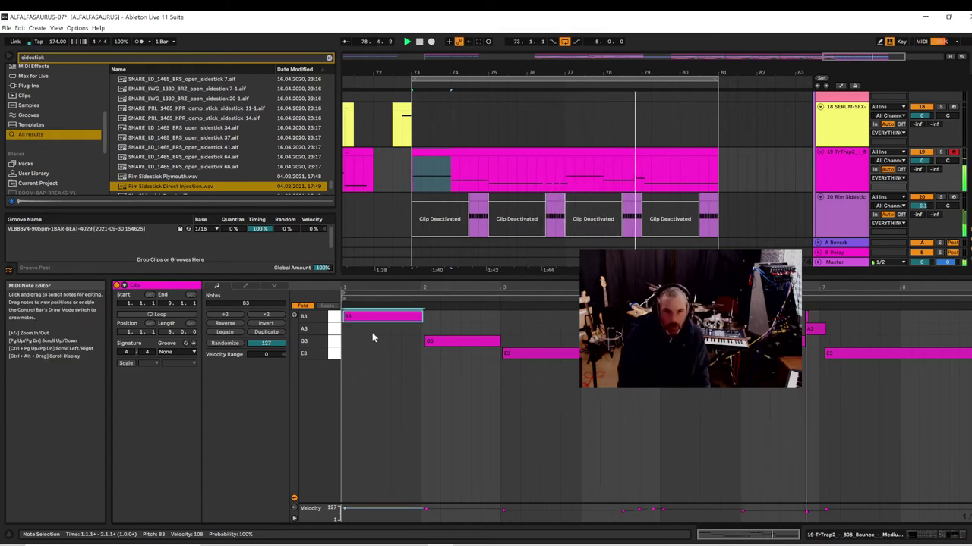
pyautogui.rightClick(392, 317)
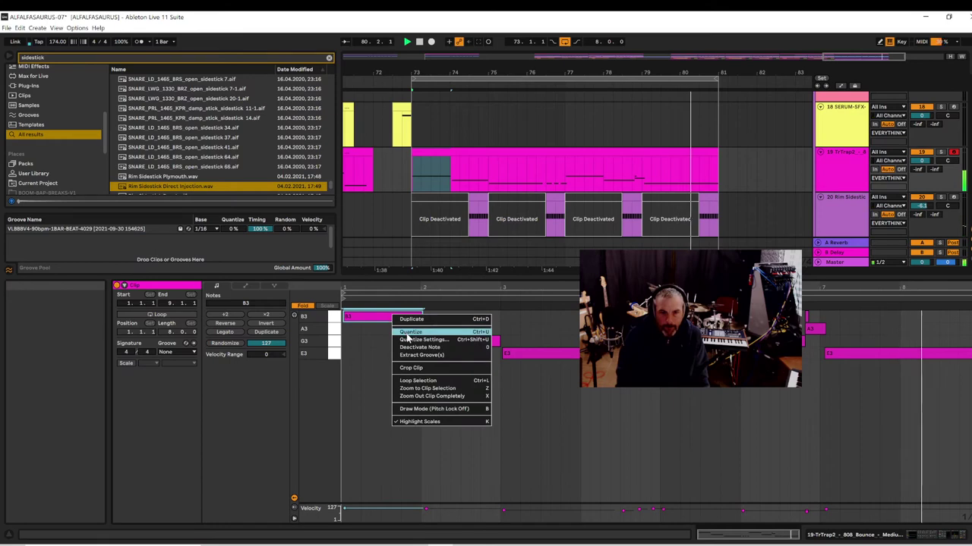
pyautogui.click(409, 339)
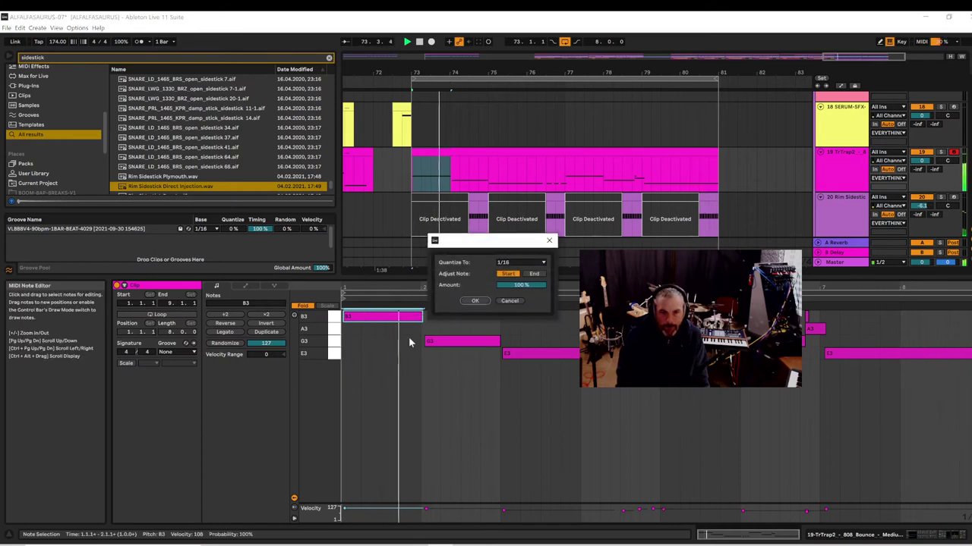
pyautogui.click(512, 263)
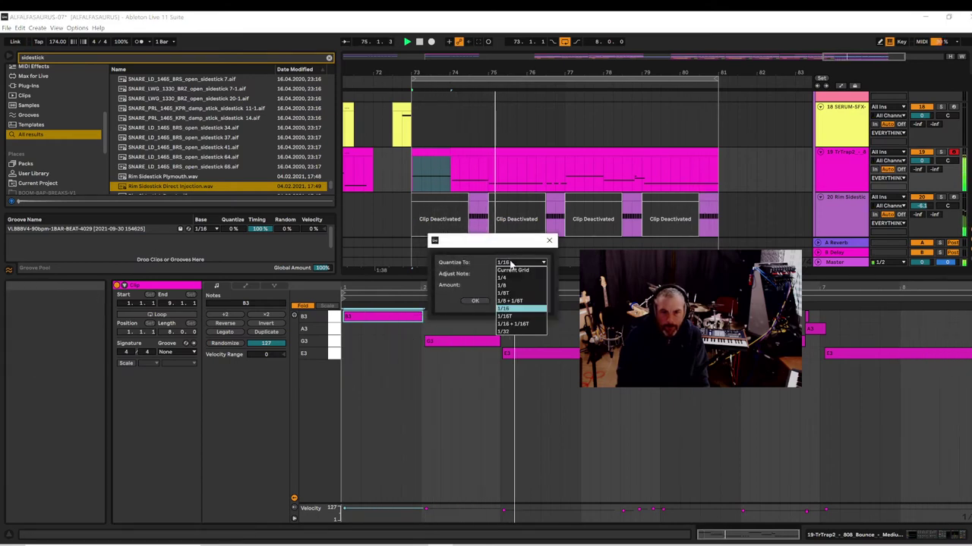
pyautogui.click(510, 286)
pyautogui.click(476, 302)
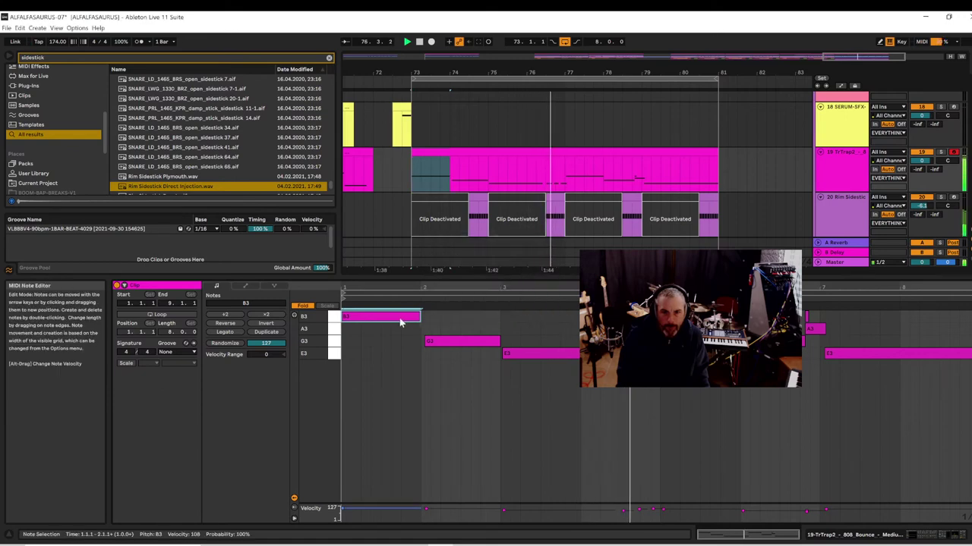
pyautogui.moveTo(464, 344); pyautogui.dragTo(460, 344)
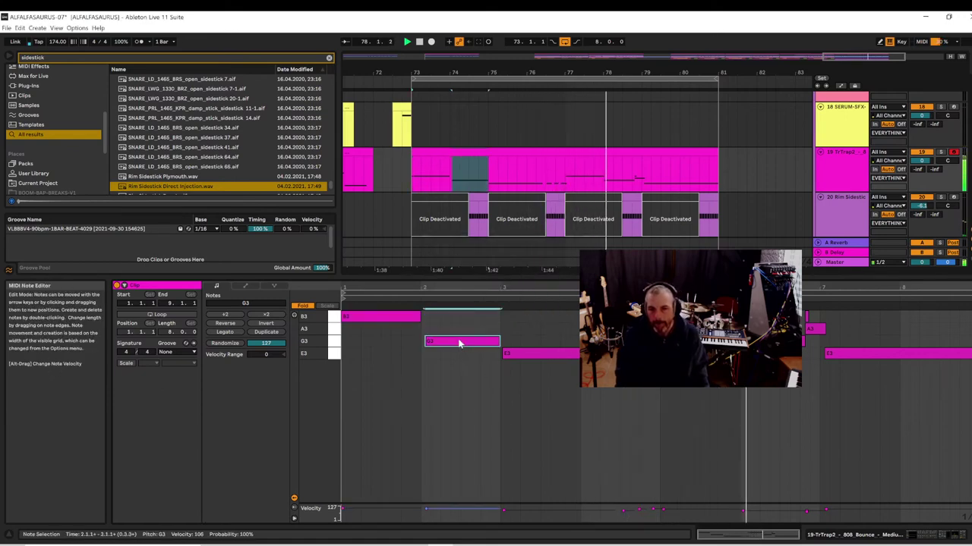
pyautogui.click(553, 355)
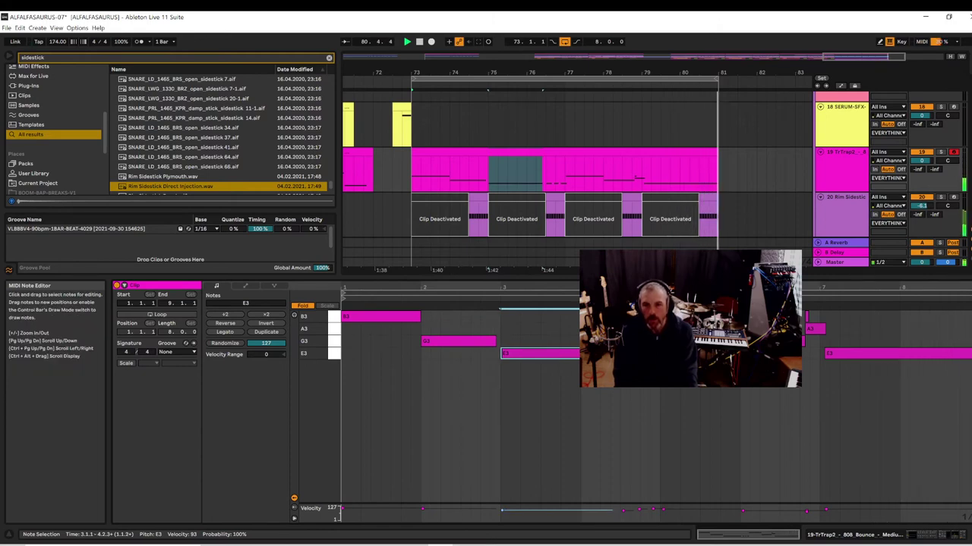
# - Try the VLBBBV4-90bpm-1BAR-BEAT-4029 groove on the TrTrap2 bass clip and undo the groove assignment
pyautogui.click(173, 352)
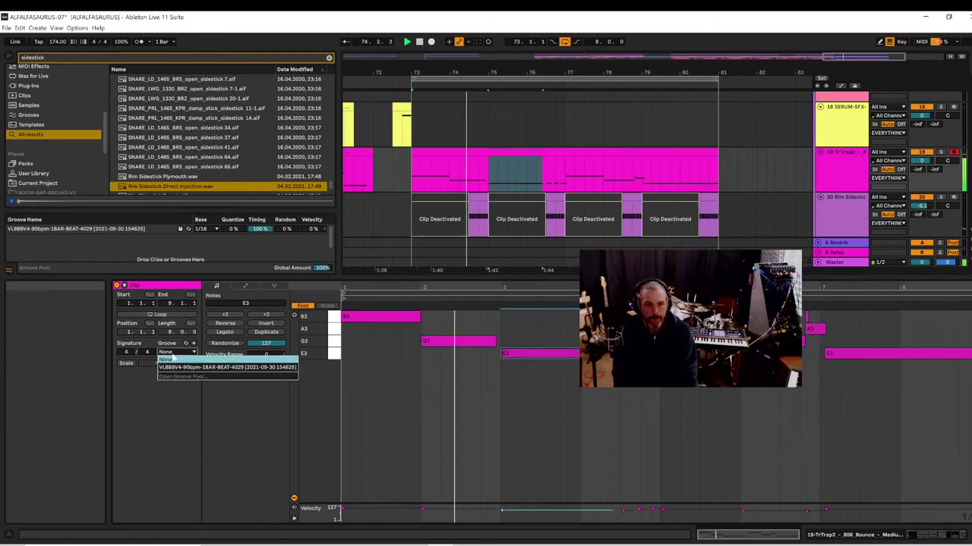
pyautogui.click(177, 367)
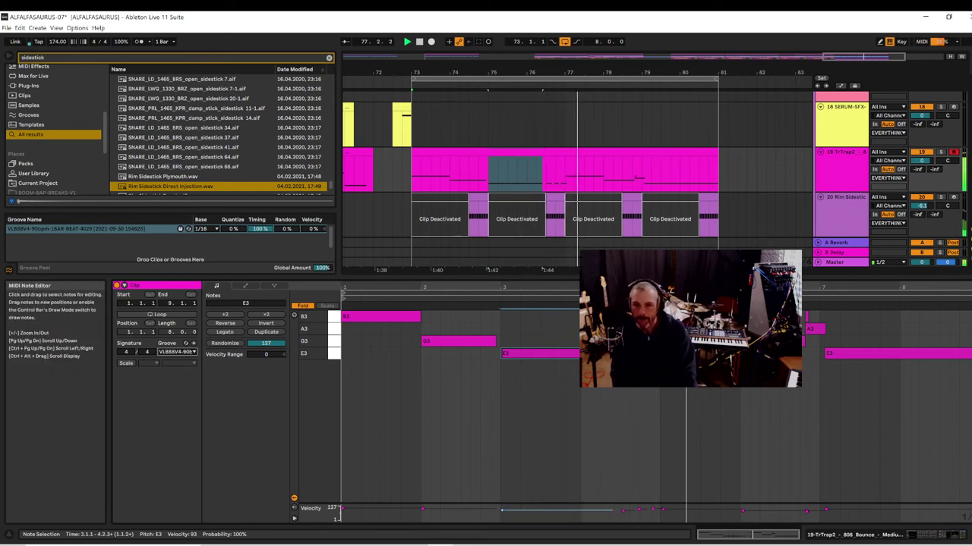
pyautogui.moveTo(616, 369); pyautogui.dragTo(659, 349)
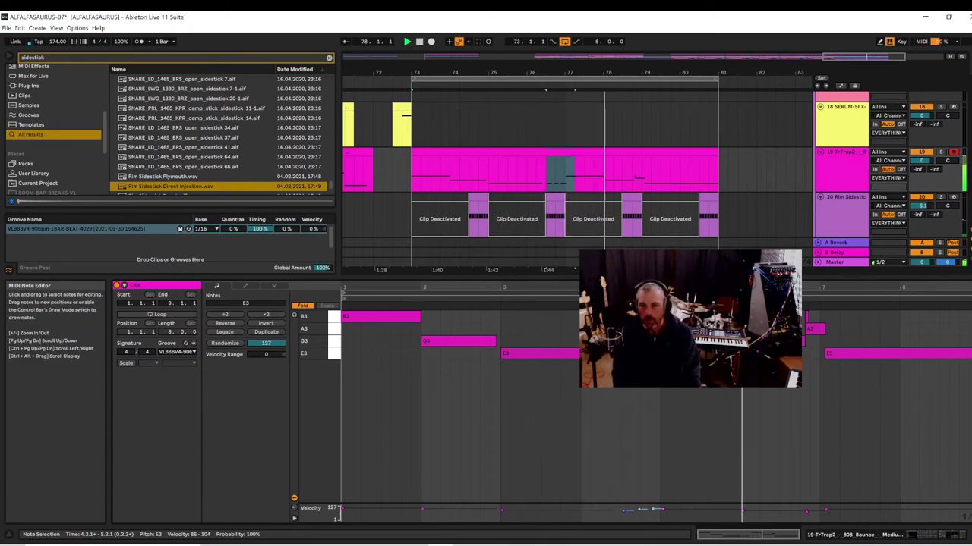
pyautogui.hotkey('ctrl', 'z')
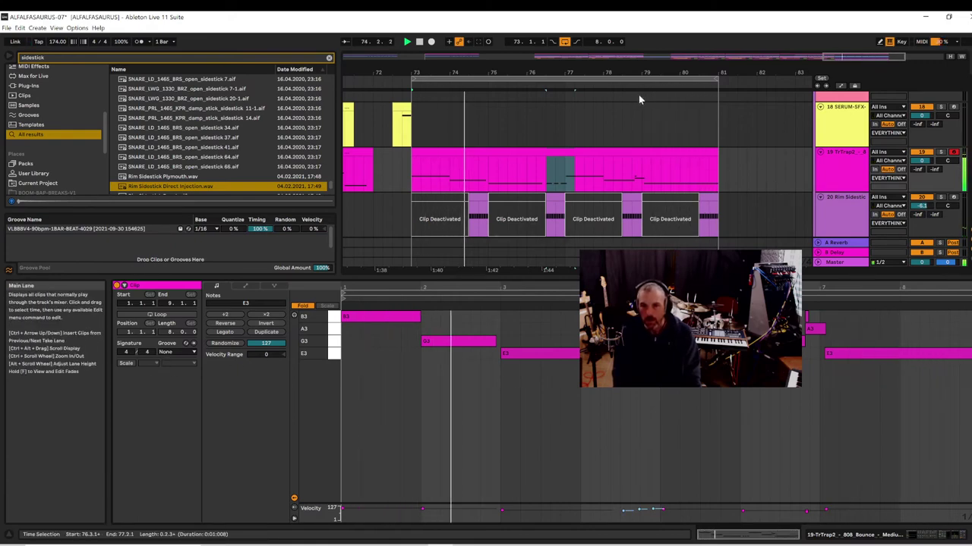
# - Lower the project tempo to 164 BPM while auditioning the loop
pyautogui.moveTo(668, 73); pyautogui.dragTo(668, 46)
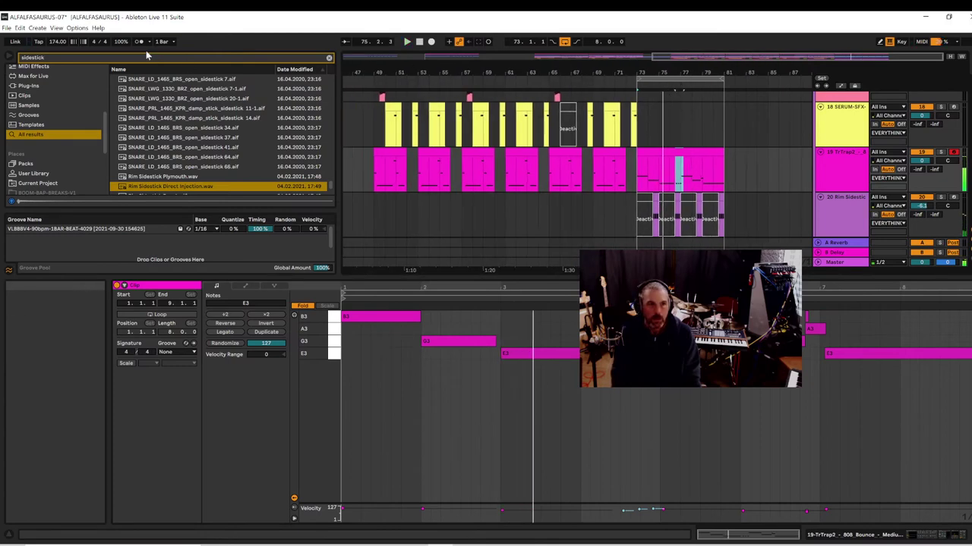
pyautogui.moveTo(58, 42); pyautogui.dragTo(58, 44)
pyautogui.press('space')
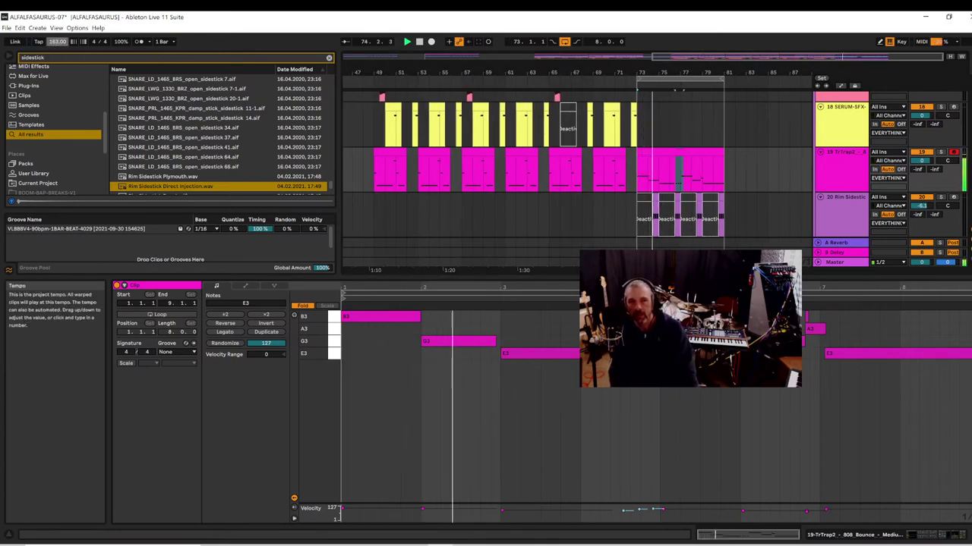
pyautogui.moveTo(57, 43); pyautogui.dragTo(58, 41)
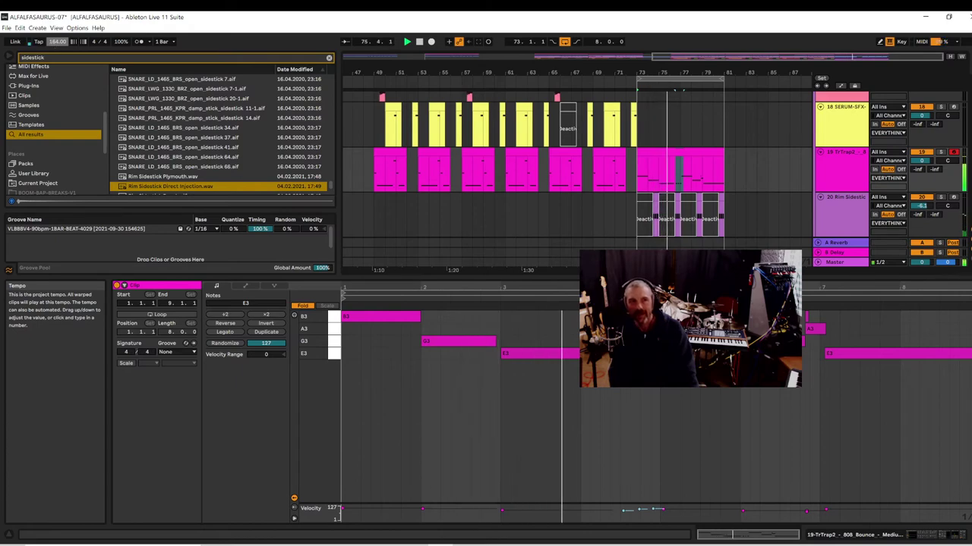
pyautogui.press('space')
pyautogui.press('space')
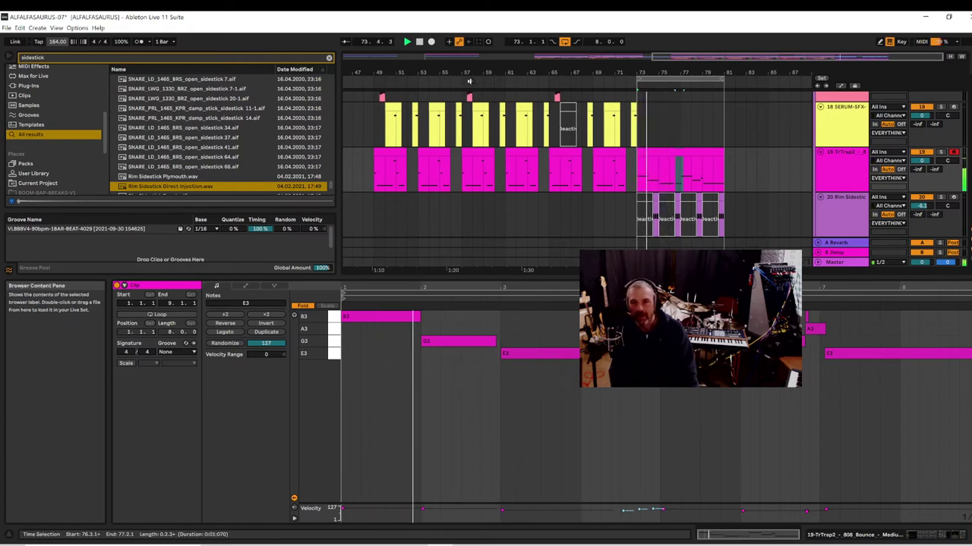
# - Set the 22 Audio track's input channel to 14 GRACE 101 and arm the track for recording
pyautogui.moveTo(632, 73); pyautogui.dragTo(631, 59)
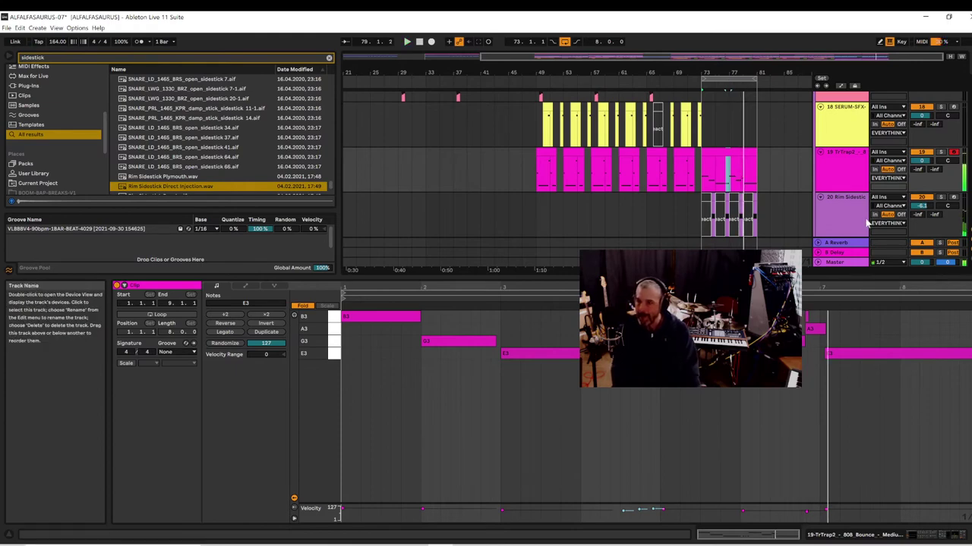
pyautogui.scroll(-1, 607, 151)
pyautogui.scroll(-3, 653, 164)
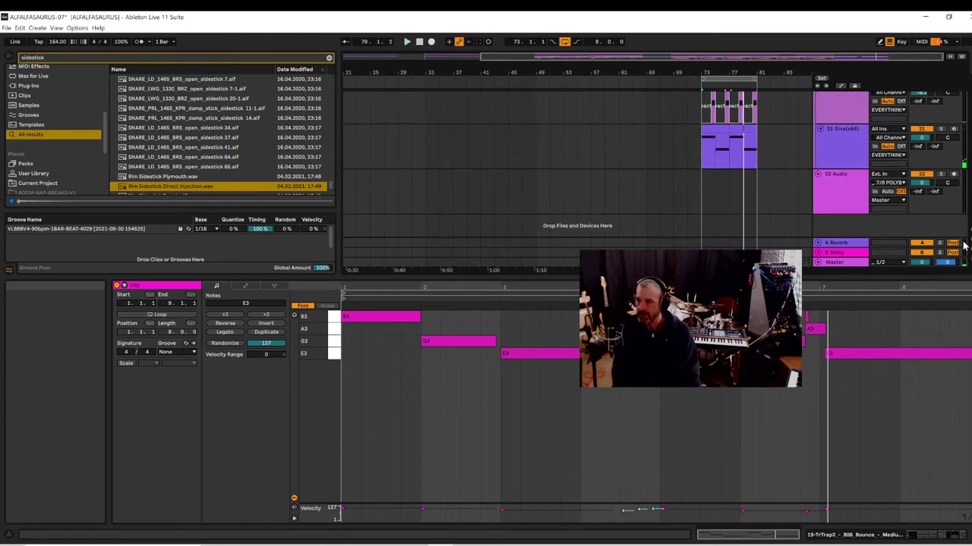
pyautogui.rightClick(838, 222)
pyautogui.click(834, 204)
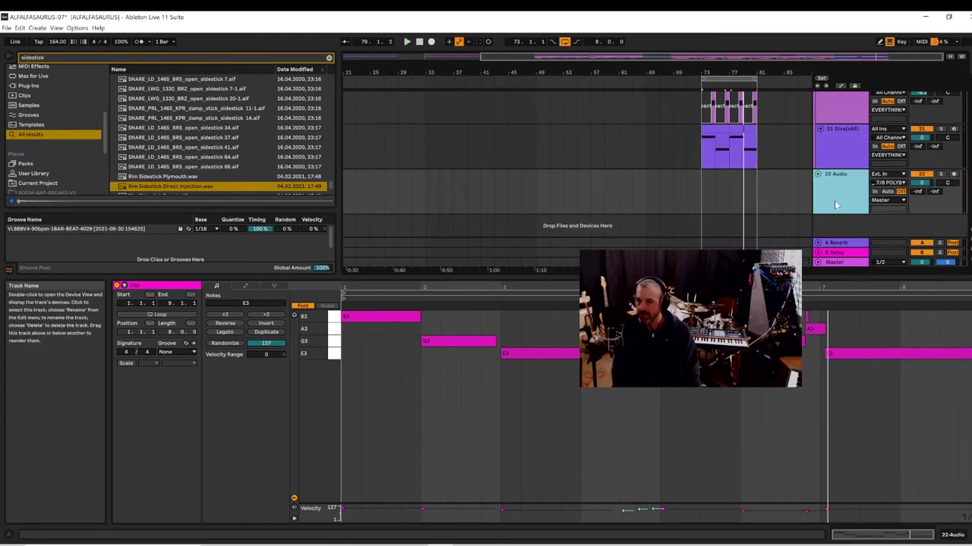
pyautogui.click(881, 184)
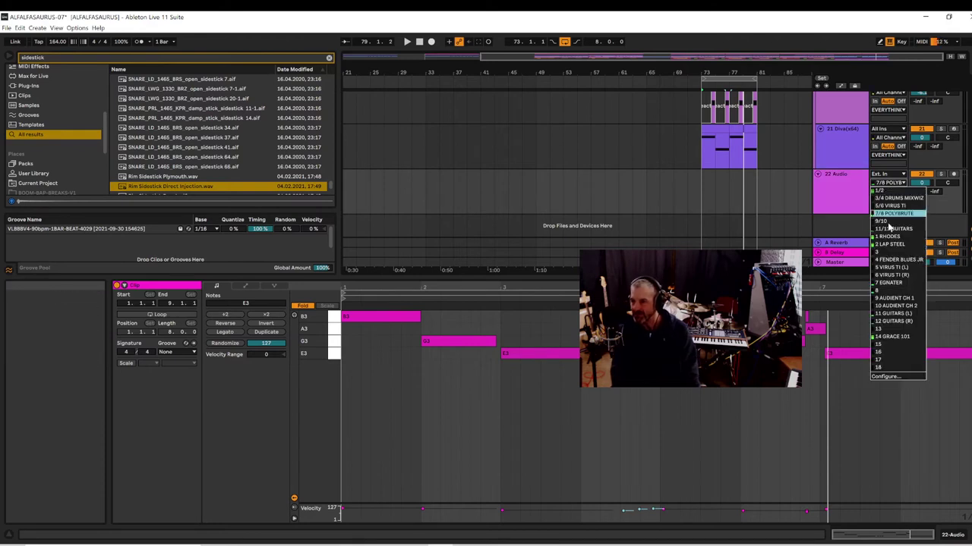
pyautogui.click(896, 336)
pyautogui.click(953, 175)
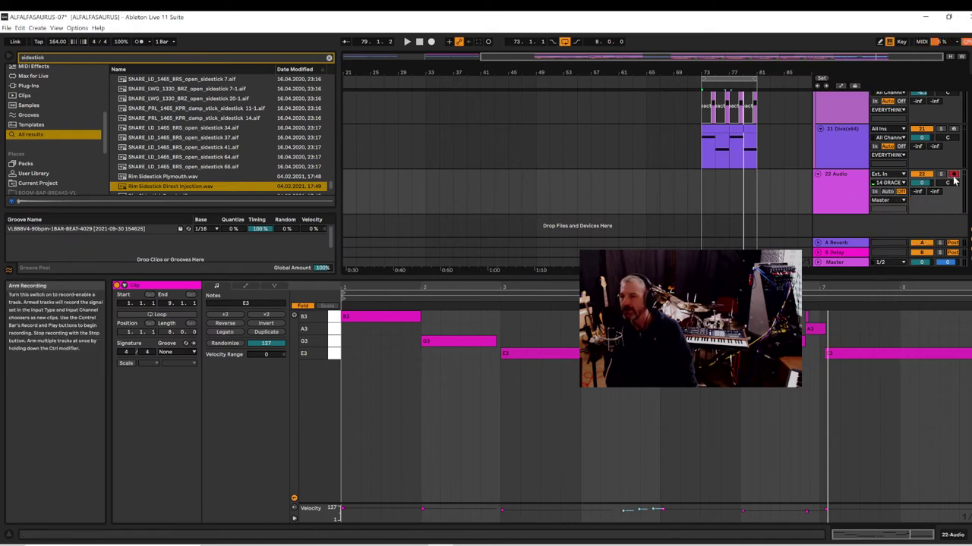
# - Record looped audio takes on the 22 Audio track over bars 73 to 81, stop playback and disarm the track
pyautogui.press('space')
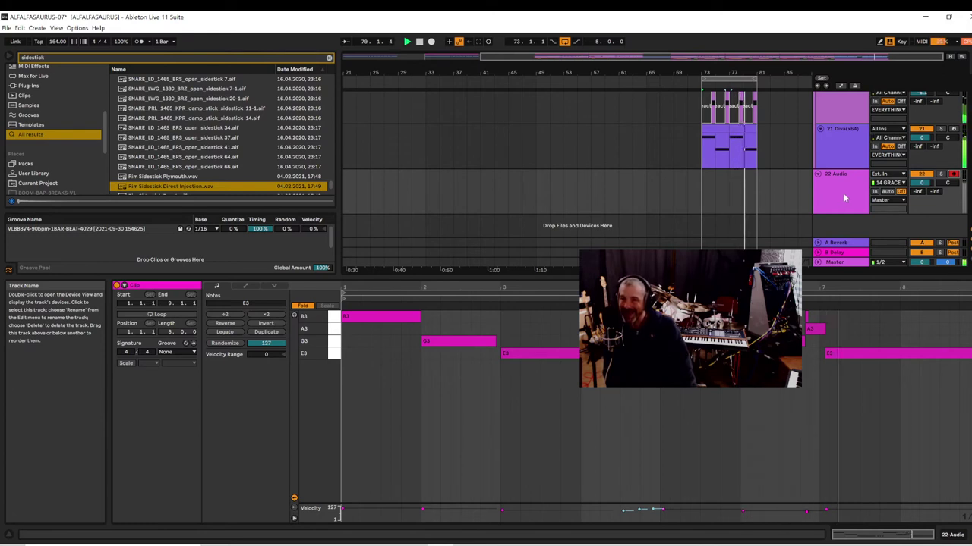
pyautogui.click(432, 42)
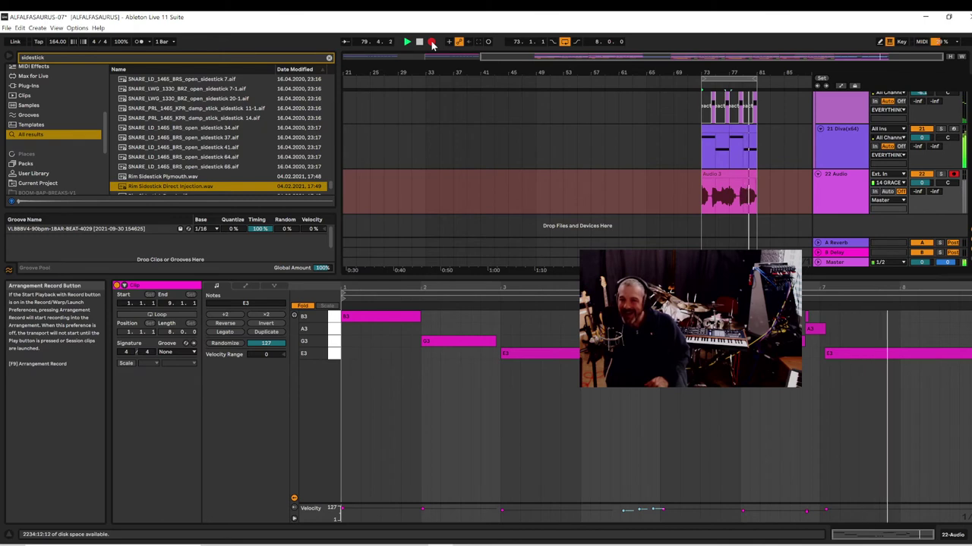
pyautogui.press('space')
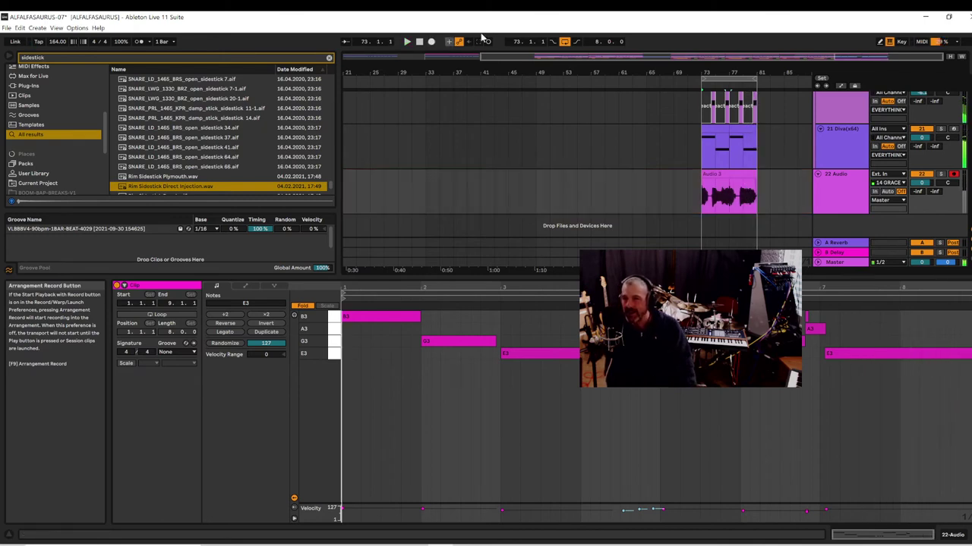
pyautogui.click(953, 175)
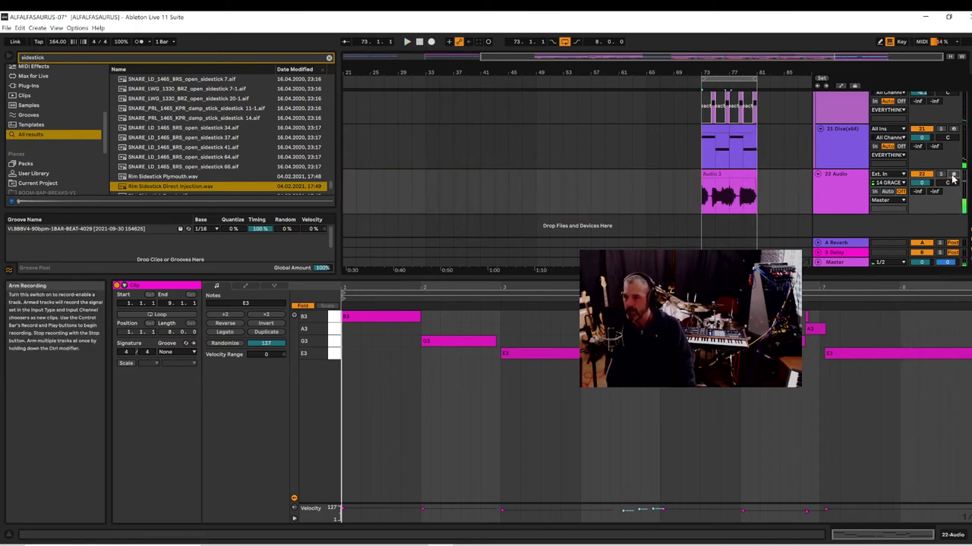
# - Show the take lanes of the 22 Audio track and audition the lane holding the Audio 3 take
pyautogui.rightClick(839, 194)
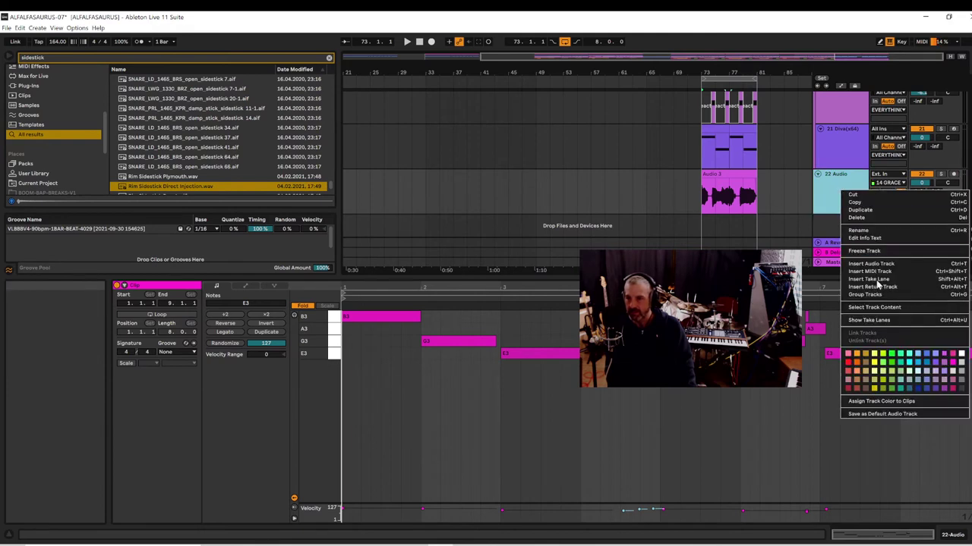
pyautogui.click(860, 315)
pyautogui.scroll(-2, 761, 210)
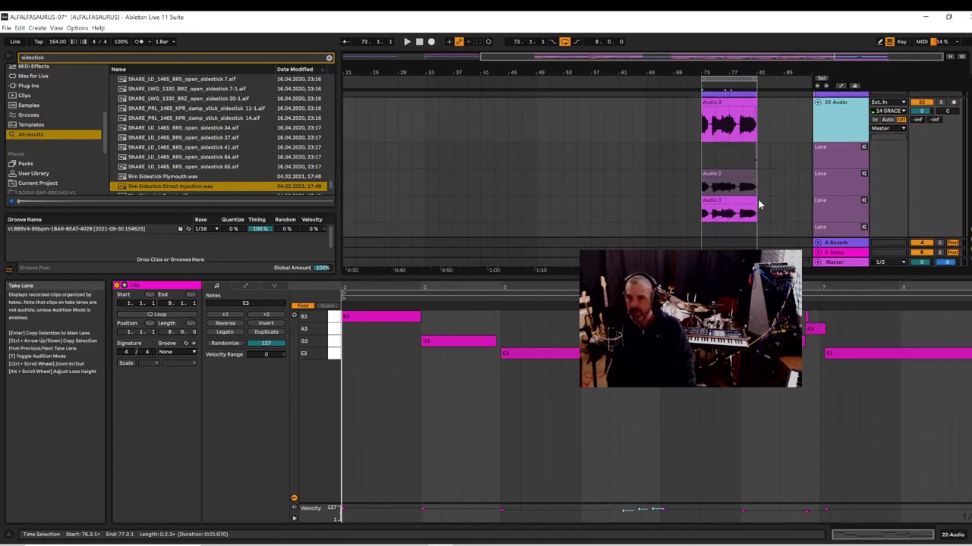
pyautogui.click(863, 201)
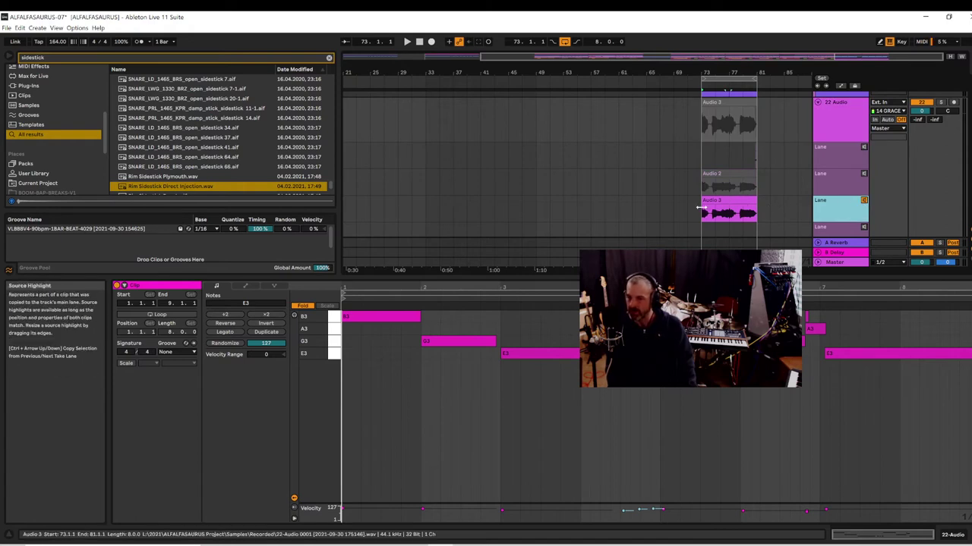
pyautogui.press('space')
pyautogui.scroll(-1, 779, 182)
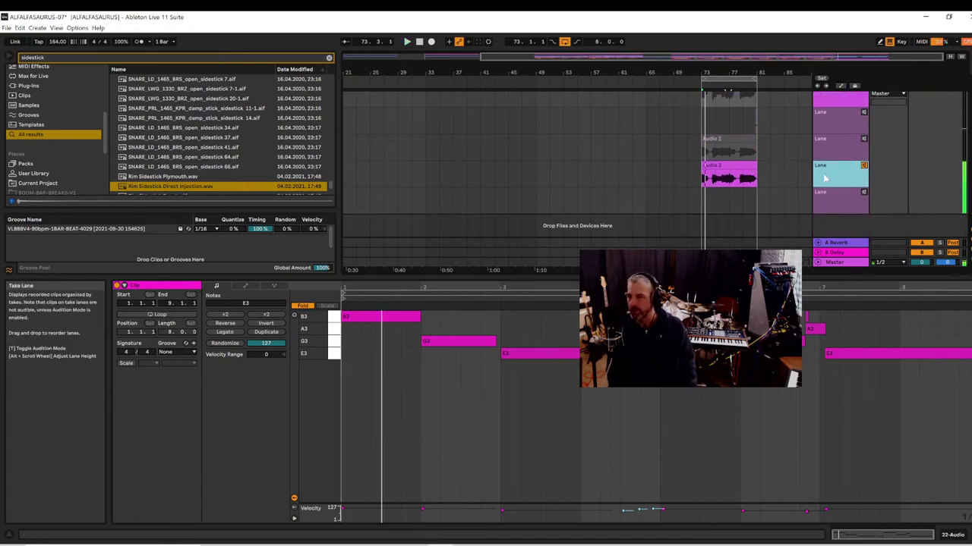
# - Extend the Audio 2 take to bar 89 and delete the Audio 3 take from its lane
pyautogui.click(731, 153)
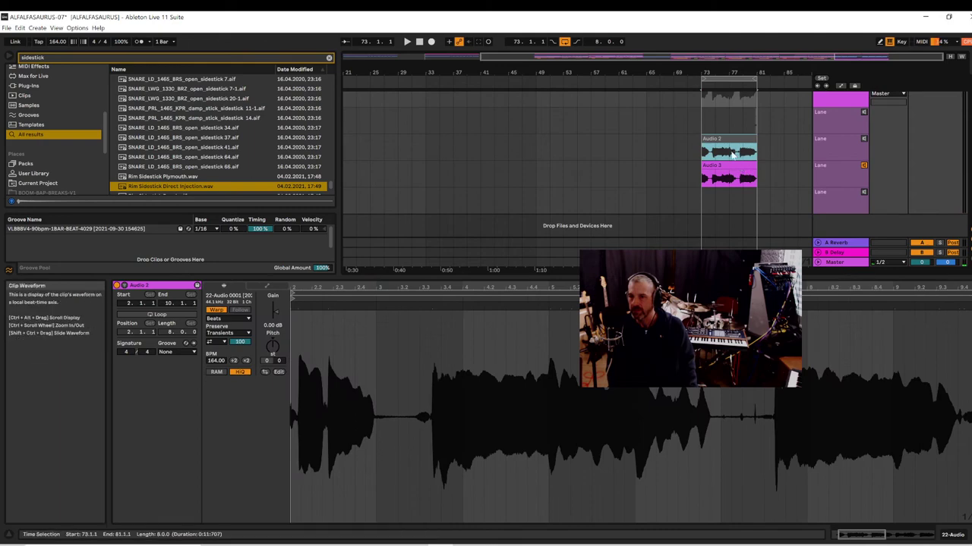
pyautogui.click(730, 177)
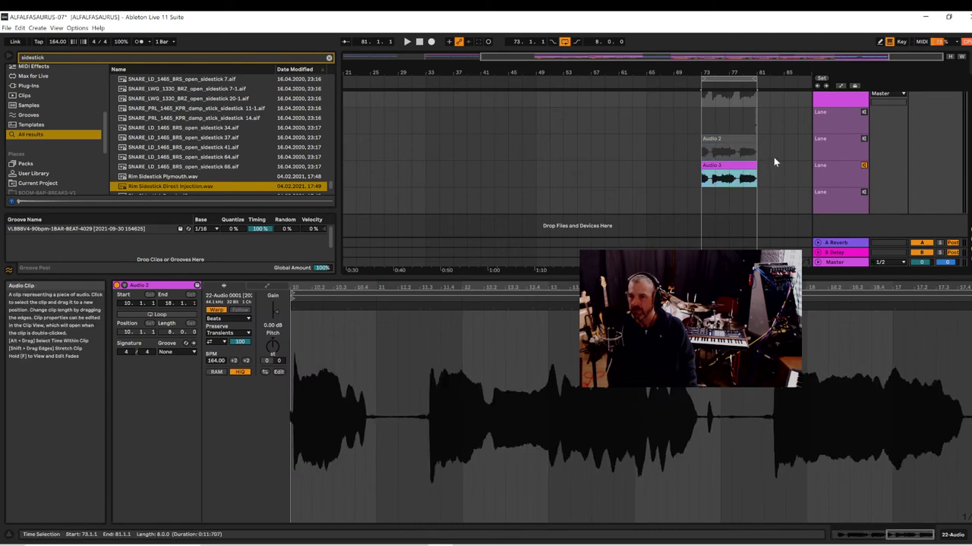
pyautogui.click(748, 148)
pyautogui.moveTo(756, 148); pyautogui.dragTo(809, 148)
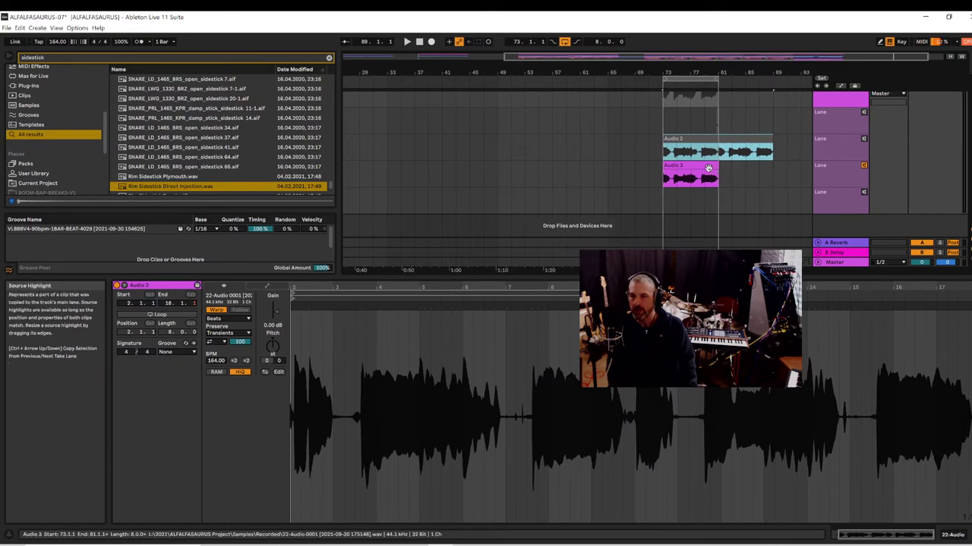
pyautogui.press('Delete')
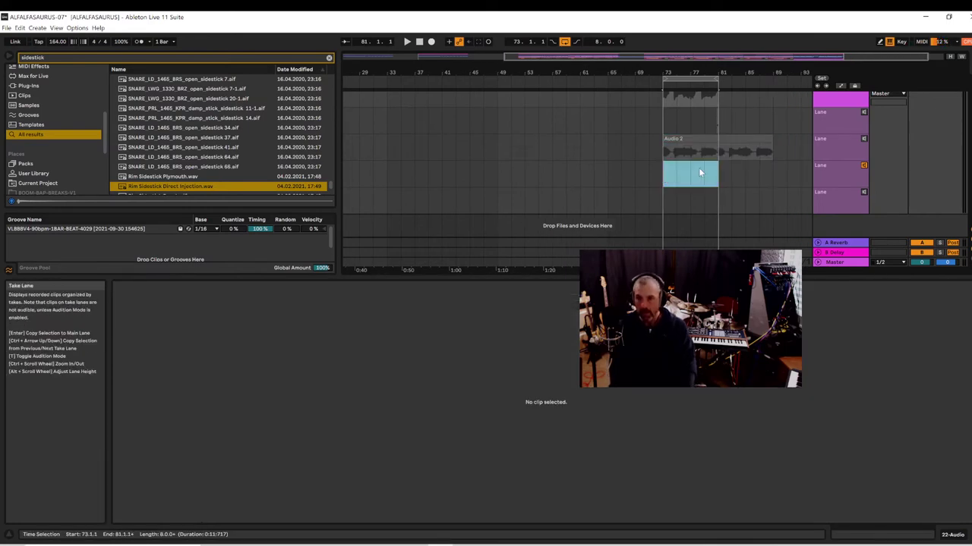
# - Copy the extended Audio 2 take to the main lane of the 22 Audio track and switch off the emptied lane's audition mode
pyautogui.click(750, 138)
pyautogui.press('Return')
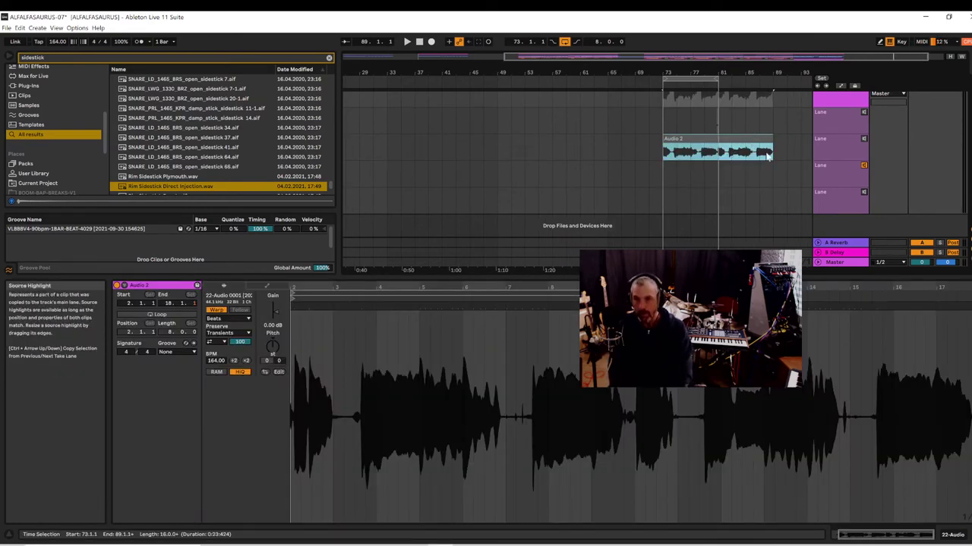
pyautogui.scroll(2, 872, 164)
pyautogui.click(865, 206)
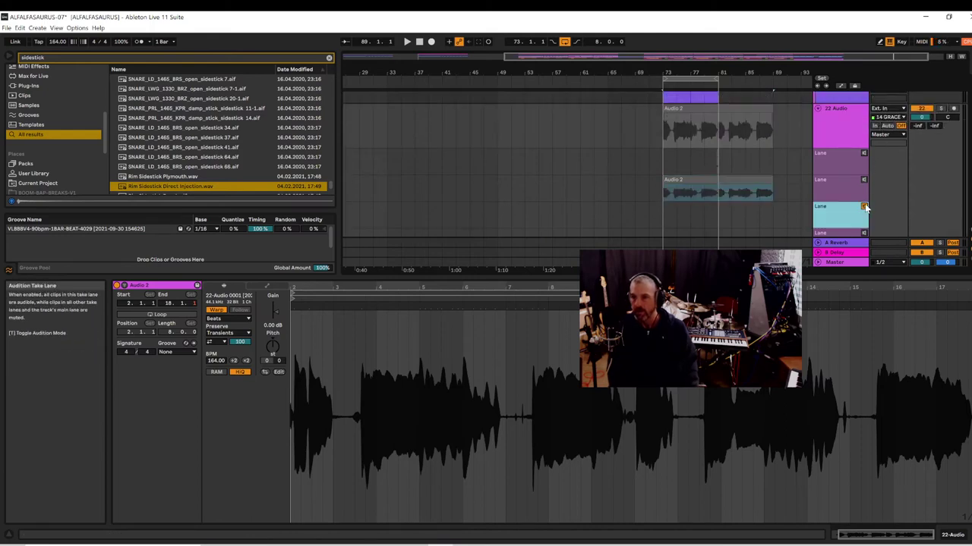
# - Insert a MIDI track below the 22 Audio track and load the recorded Audio 2 take into it as a Simpler instrument
pyautogui.scroll(-2, 846, 217)
pyautogui.rightClick(859, 226)
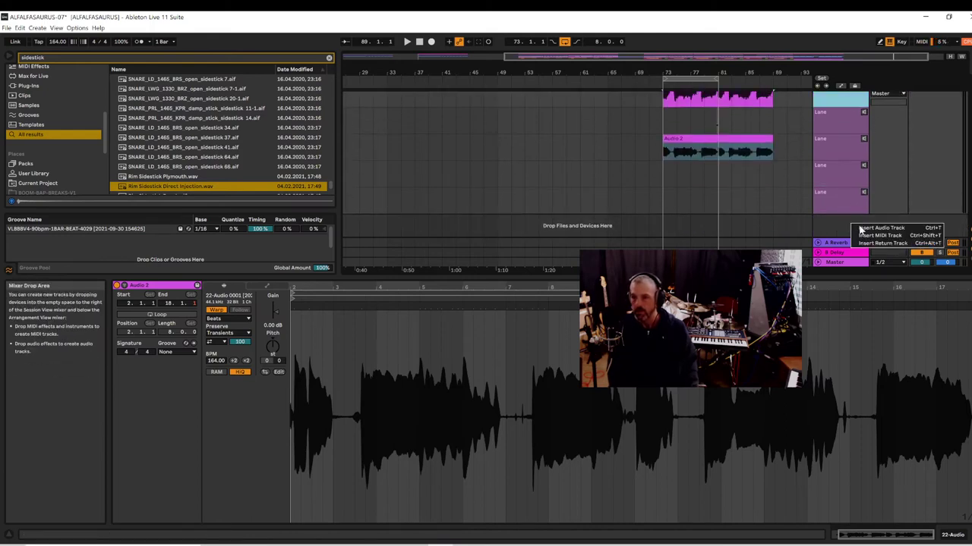
pyautogui.click(880, 236)
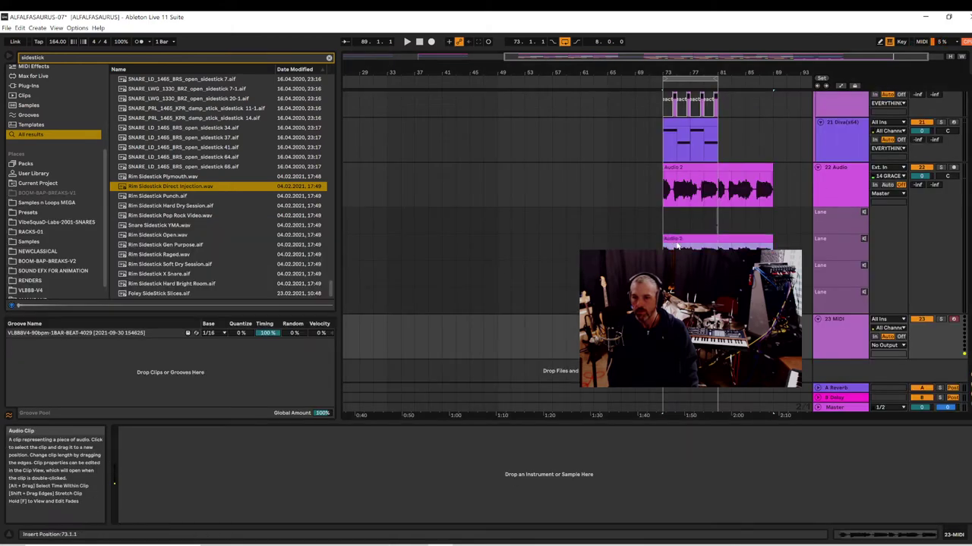
pyautogui.moveTo(678, 246); pyautogui.dragTo(593, 468)
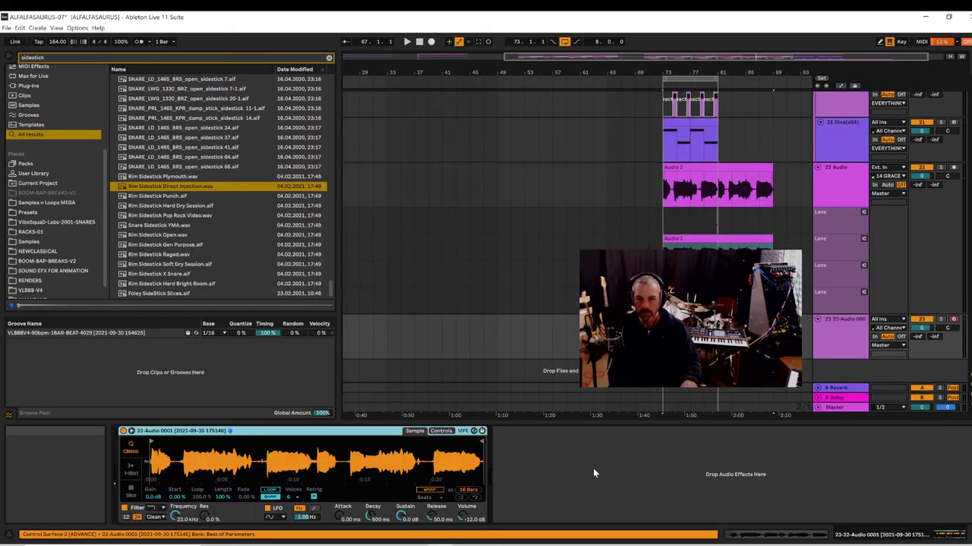
pyautogui.click(130, 495)
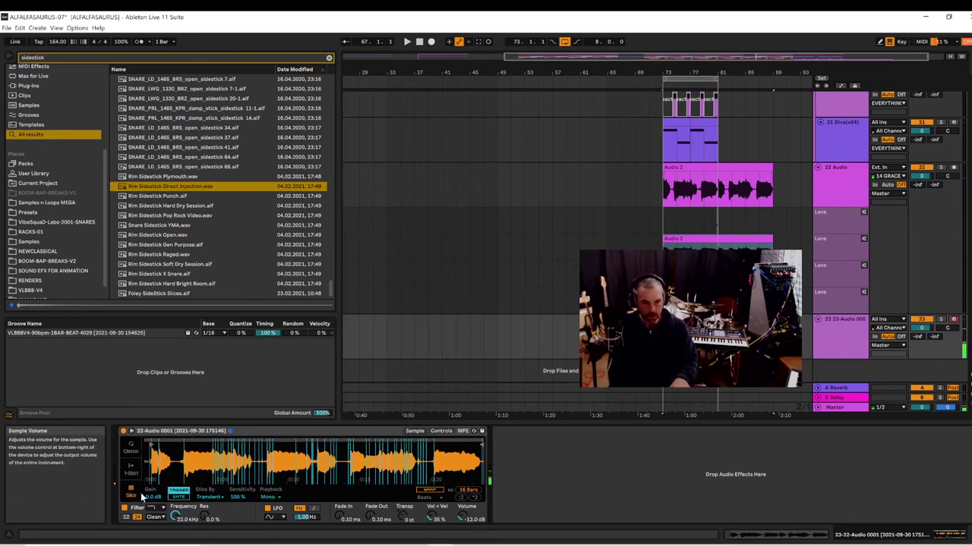
pyautogui.click(133, 465)
pyautogui.click(131, 451)
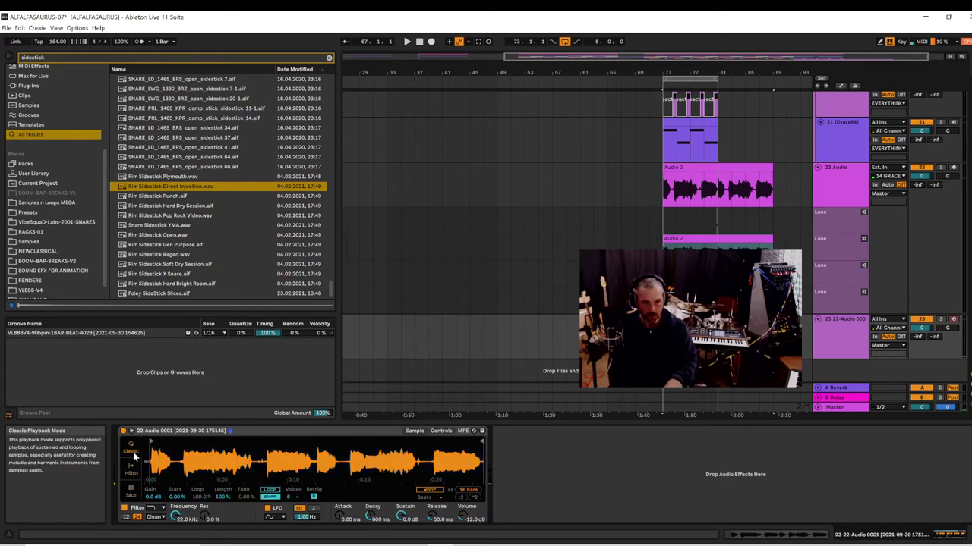
# - Move Simpler's sample start into the second phrase, enable Warp, and set the transposition to -11 st
pyautogui.moveTo(152, 440); pyautogui.dragTo(200, 441)
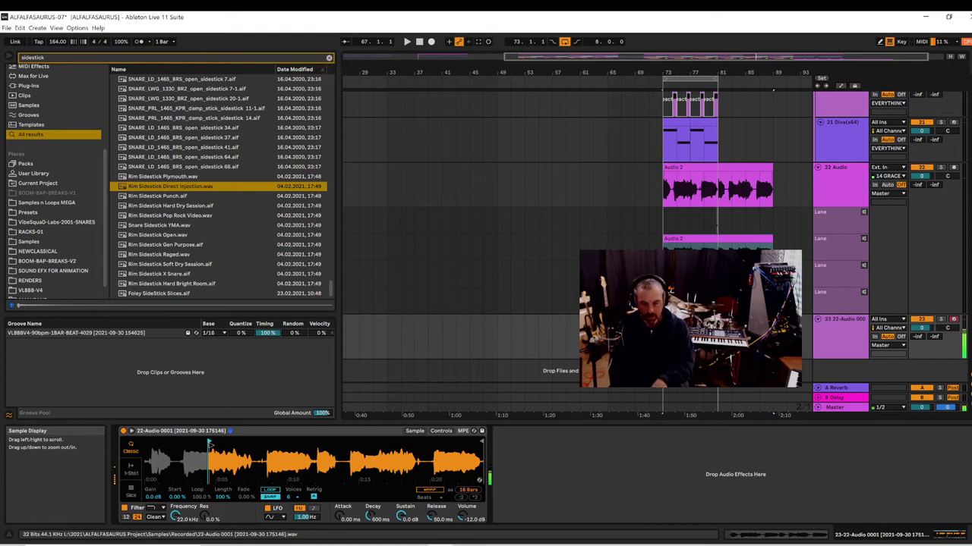
pyautogui.click(427, 489)
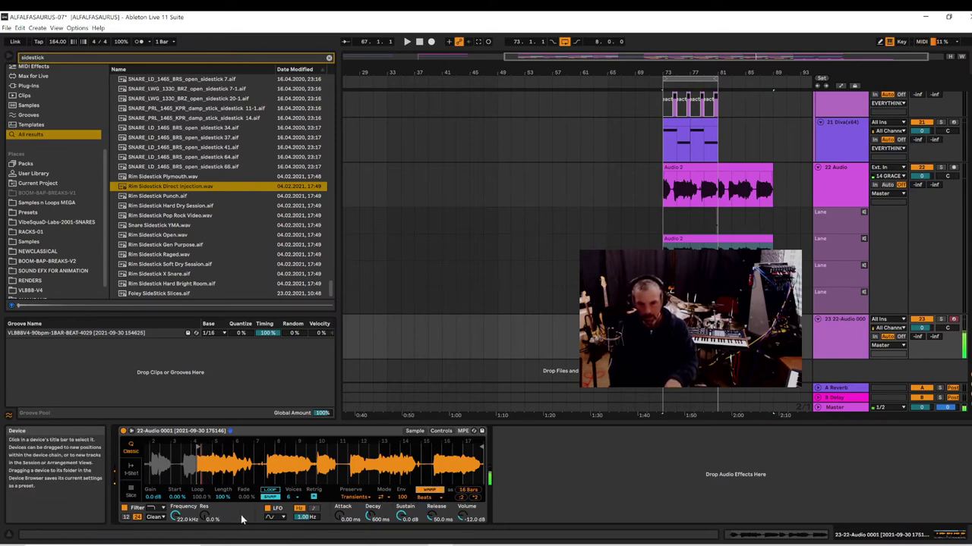
pyautogui.click(441, 431)
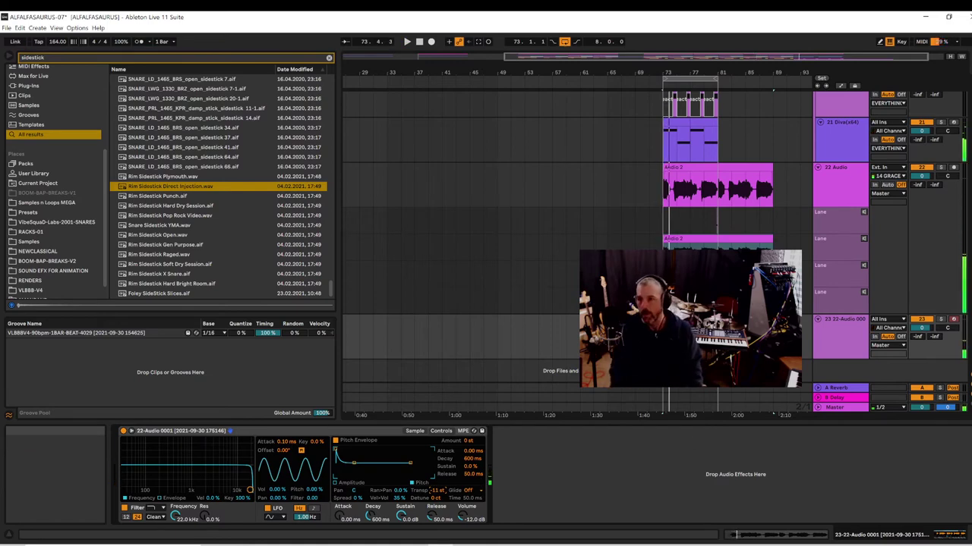
# - Mute the original 22 Audio track and move the new Simpler track directly above it
pyautogui.click(921, 167)
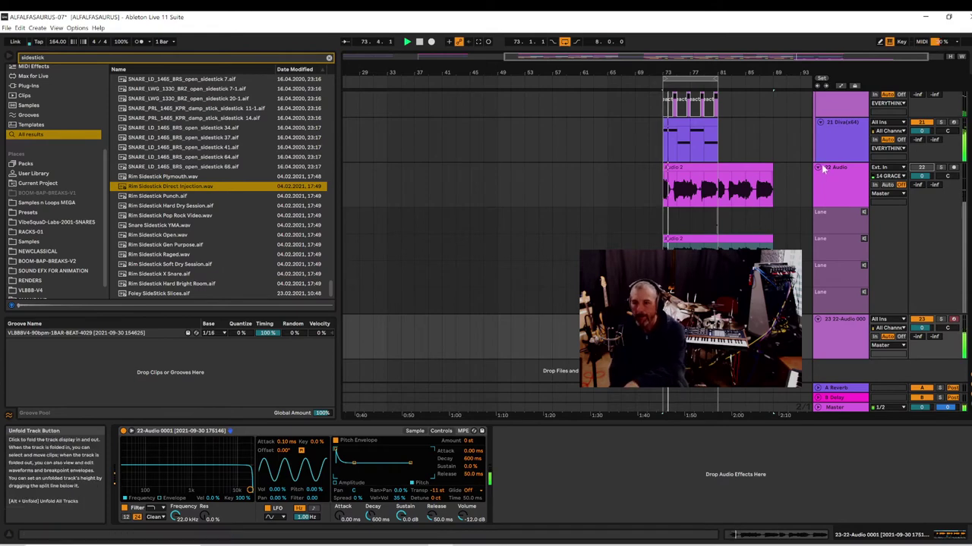
pyautogui.click(843, 183)
pyautogui.click(823, 330)
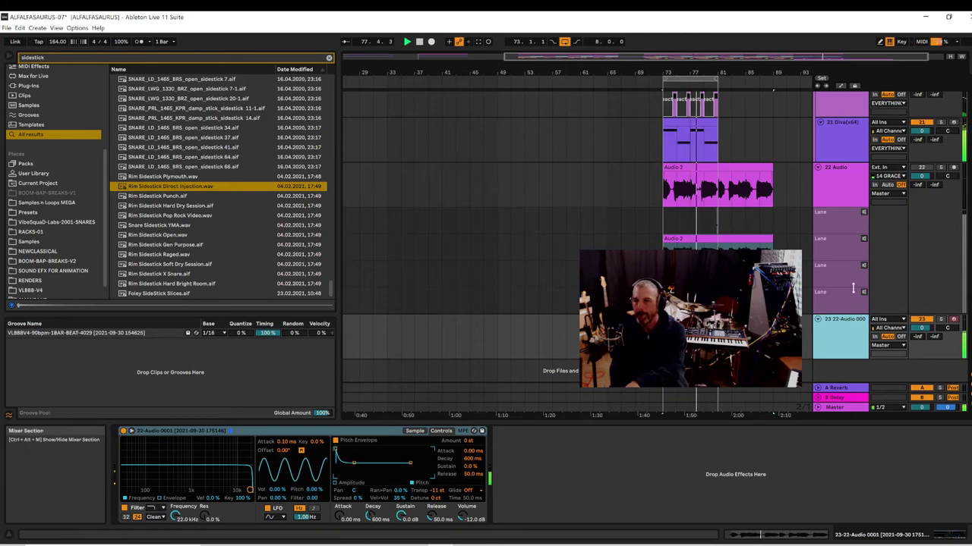
pyautogui.moveTo(843, 340); pyautogui.dragTo(839, 166)
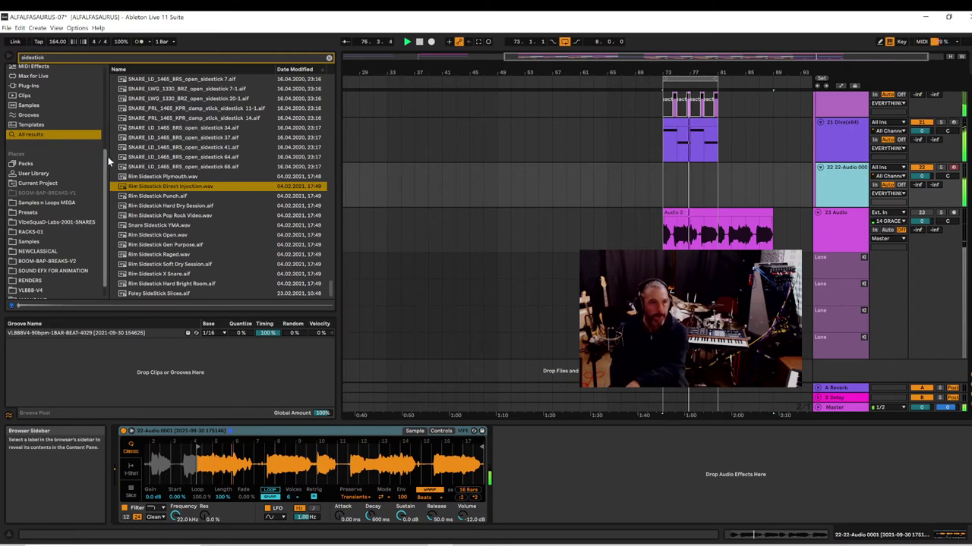
# - Clear the sidestick search, browse the audio effects, and add Phaser-Flanger after Simpler
pyautogui.scroll(4, 102, 114)
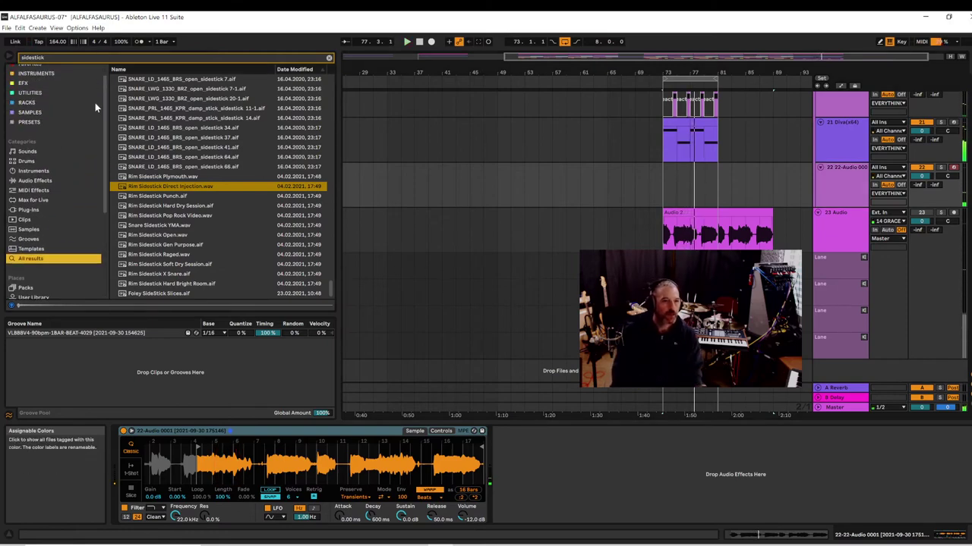
pyautogui.scroll(1, 104, 102)
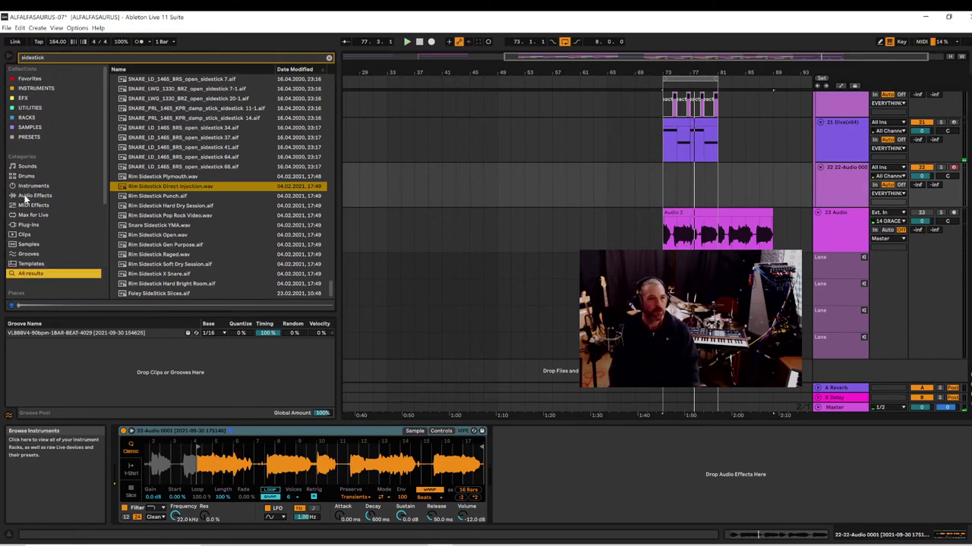
pyautogui.click(29, 225)
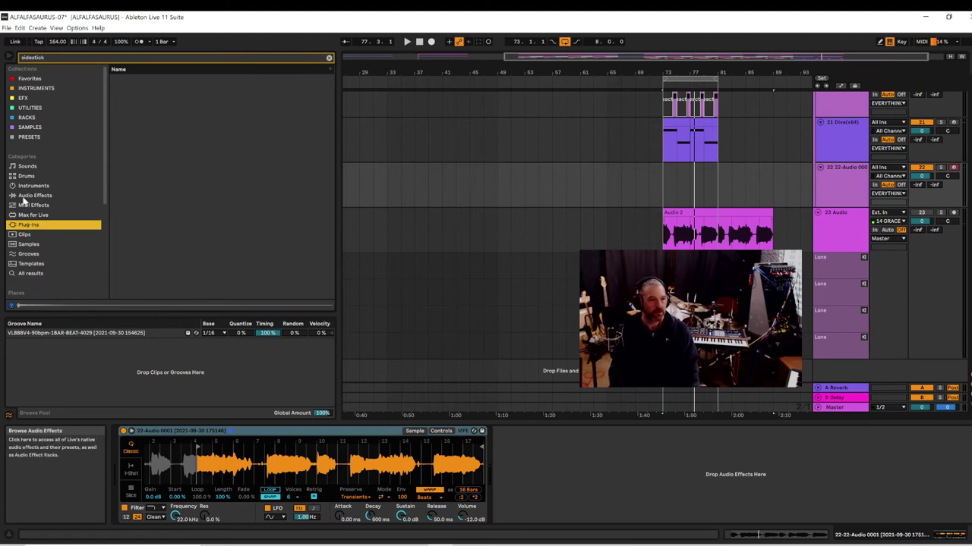
pyautogui.click(24, 197)
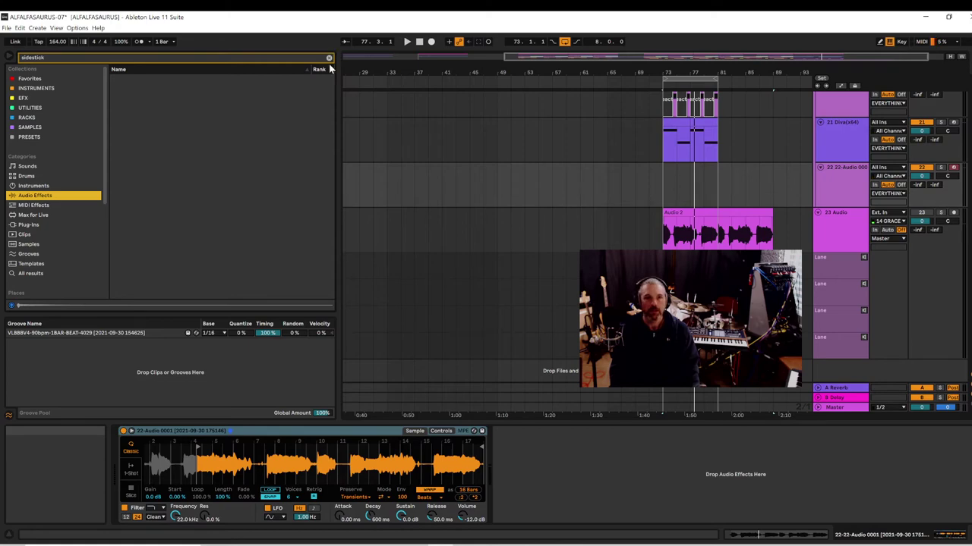
pyautogui.click(329, 57)
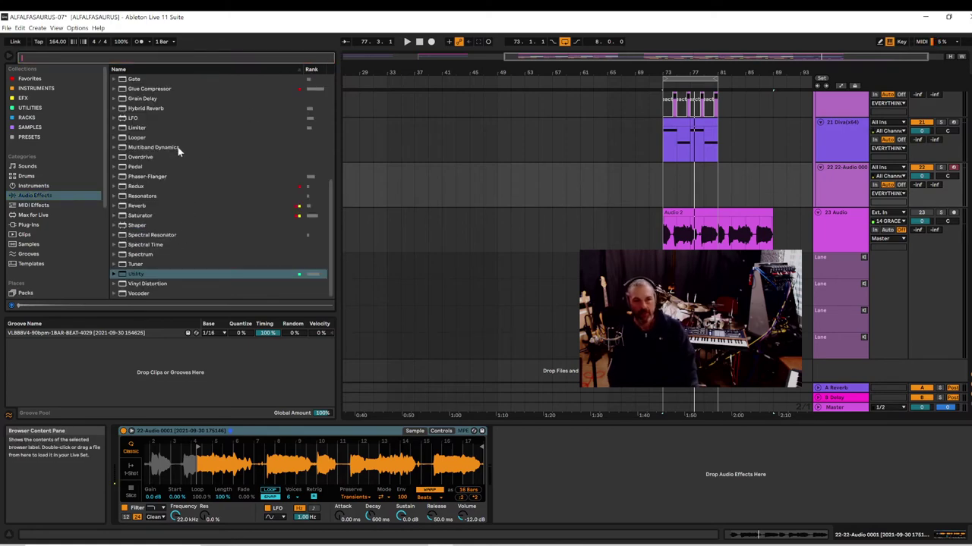
pyautogui.scroll(4, 178, 152)
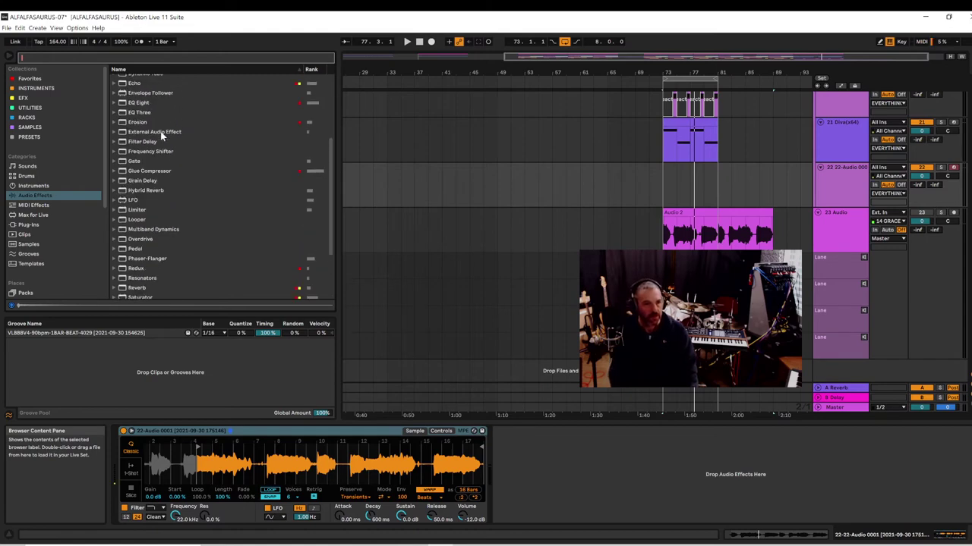
pyautogui.scroll(-1, 141, 152)
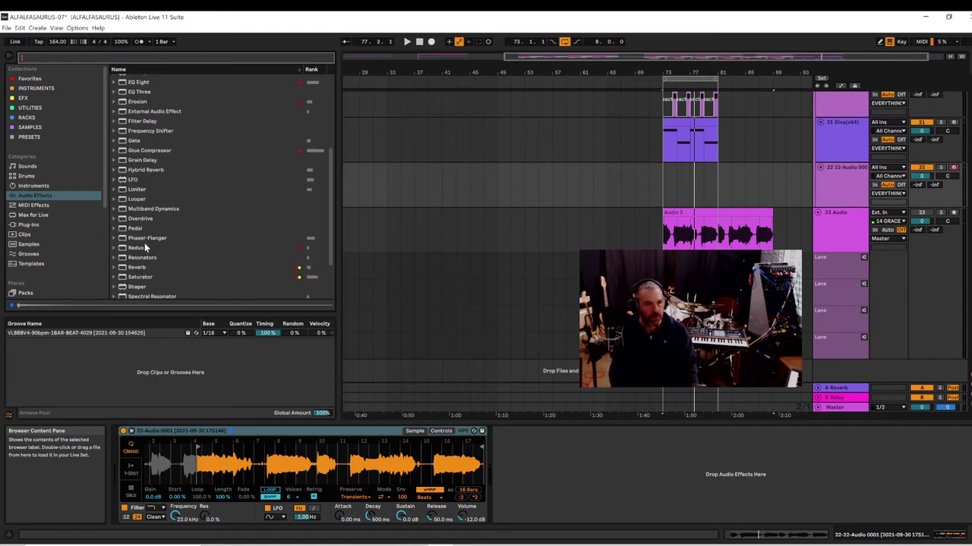
pyautogui.click(141, 239)
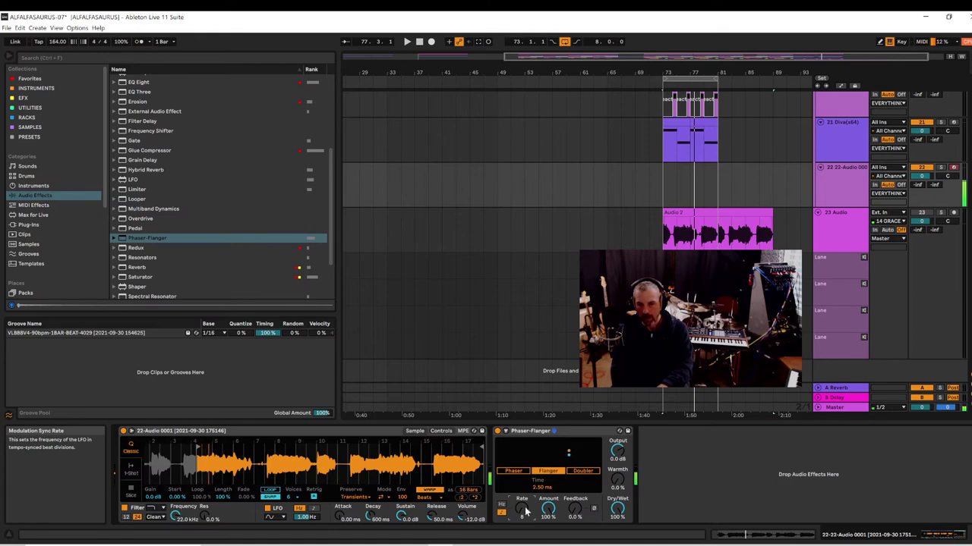
# - Set the Phaser-Flanger's feedback to 46% and warmth to 29%, try its Phaser mode, and return to Flanger mode
pyautogui.moveTo(575, 509); pyautogui.dragTo(574, 489)
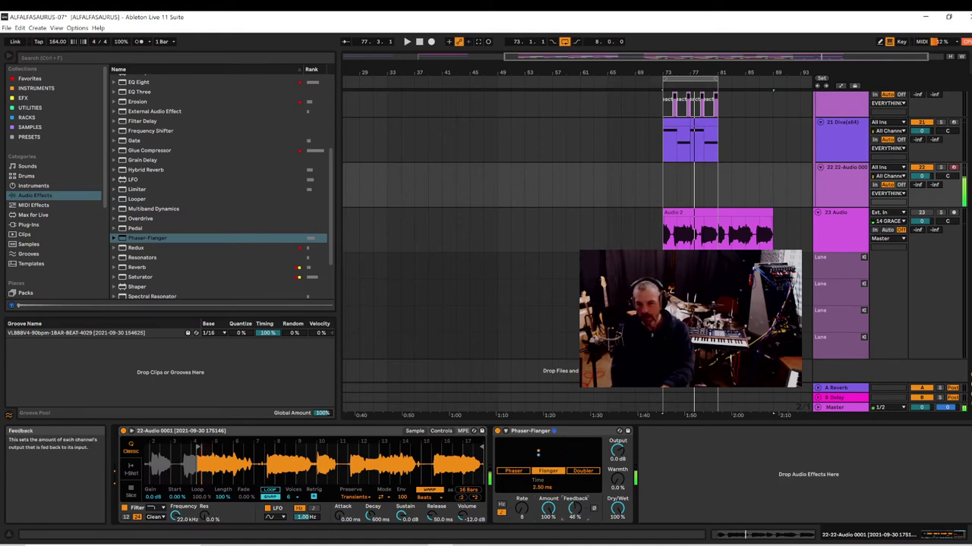
pyautogui.click(594, 472)
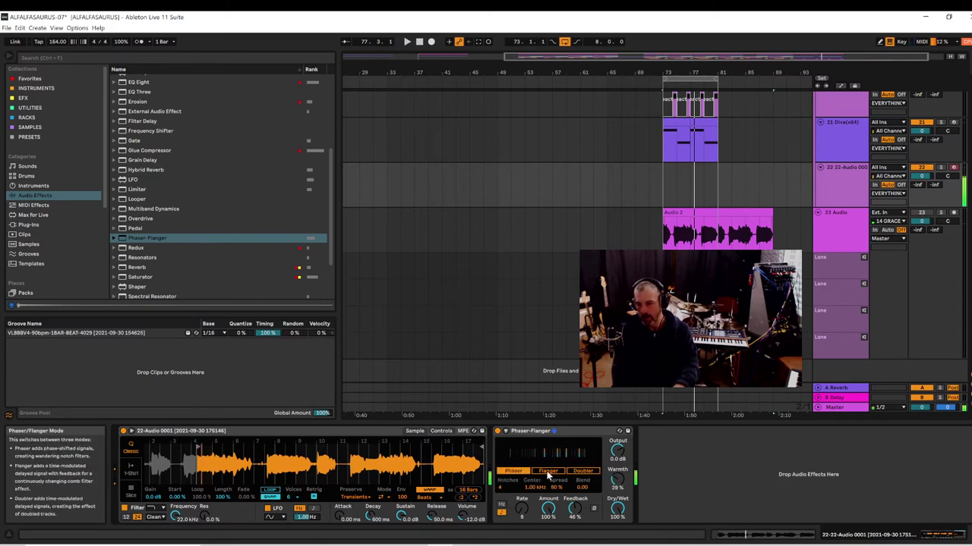
pyautogui.click(557, 471)
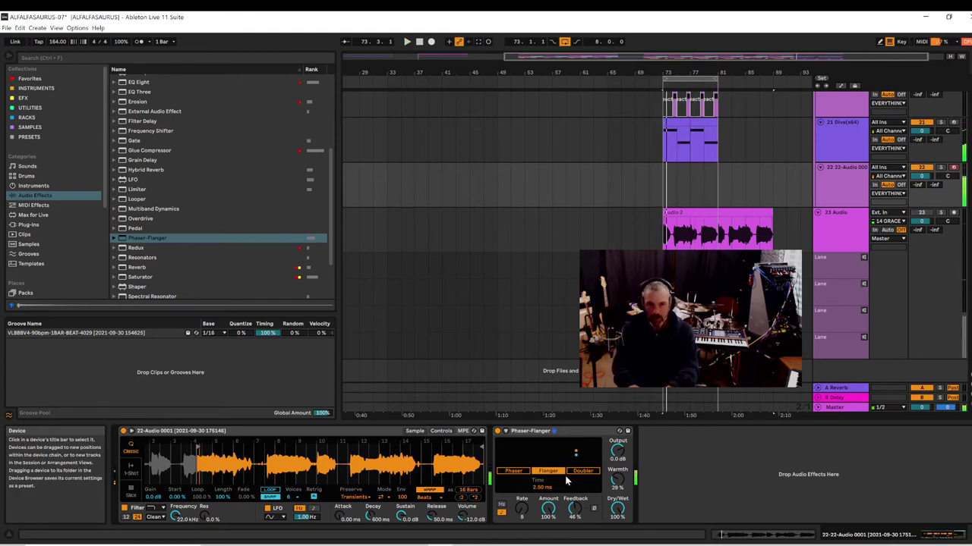
# - Change Simpler's warp mode from Beats to Tones
pyautogui.click(425, 499)
pyautogui.click(428, 461)
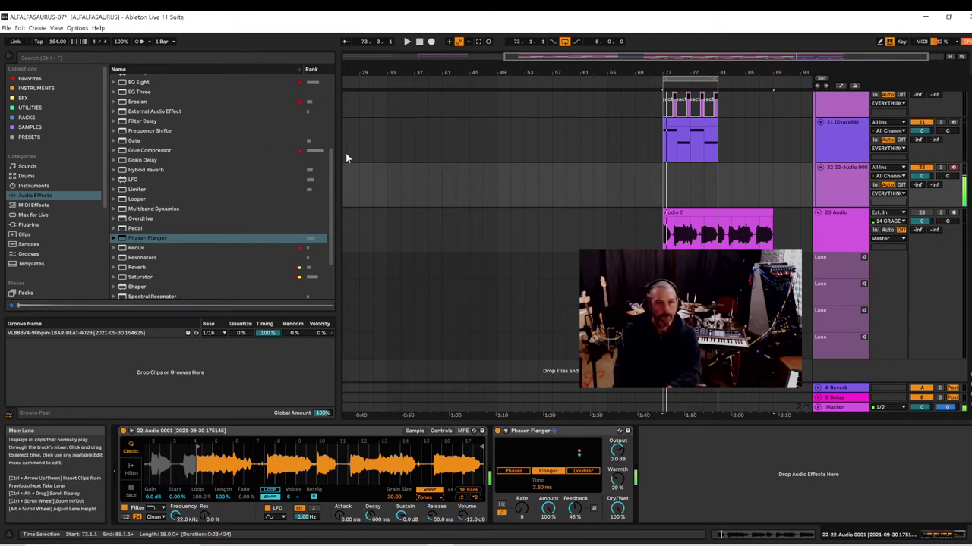
# - Add Auto Filter as a notch at 1.91 kHz with 70% resonance and an LFO amount of 20.2, and place Echo after it
pyautogui.moveTo(324, 154); pyautogui.dragTo(324, 57)
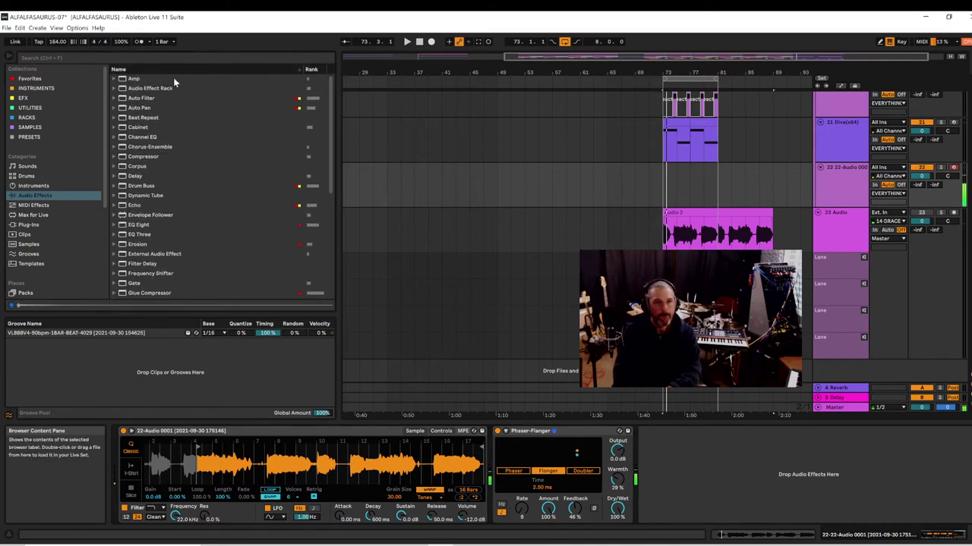
pyautogui.moveTo(150, 96); pyautogui.dragTo(154, 98)
pyautogui.moveTo(766, 482); pyautogui.dragTo(765, 482)
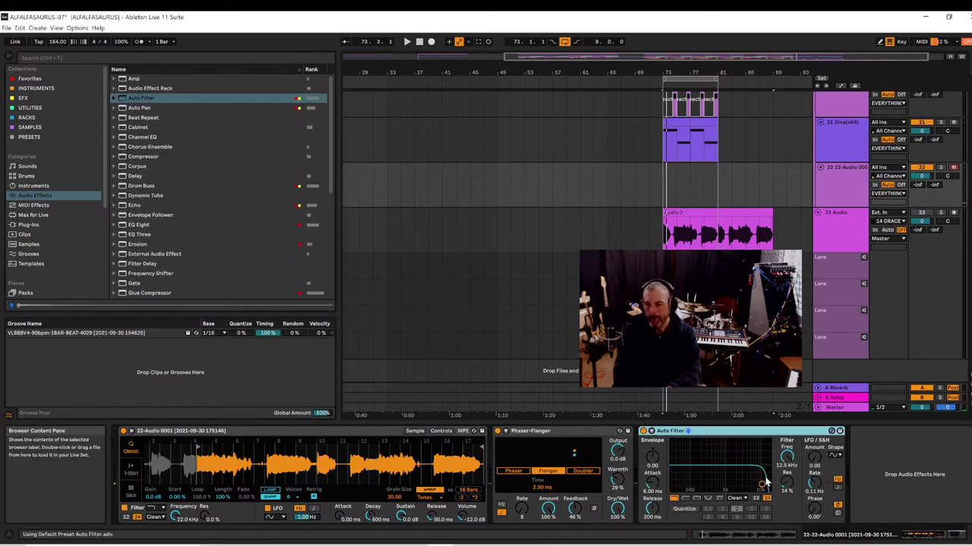
pyautogui.click(706, 499)
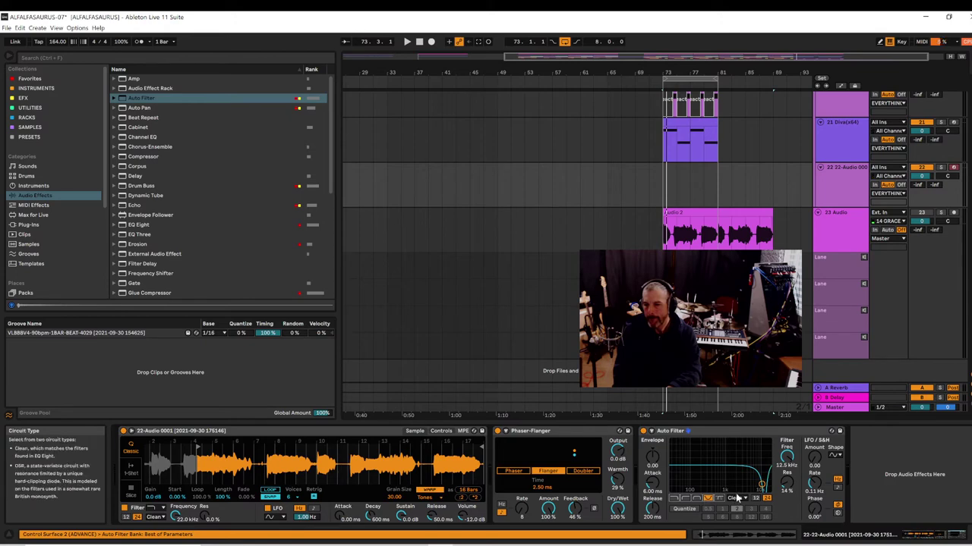
pyautogui.moveTo(761, 485); pyautogui.dragTo(735, 465)
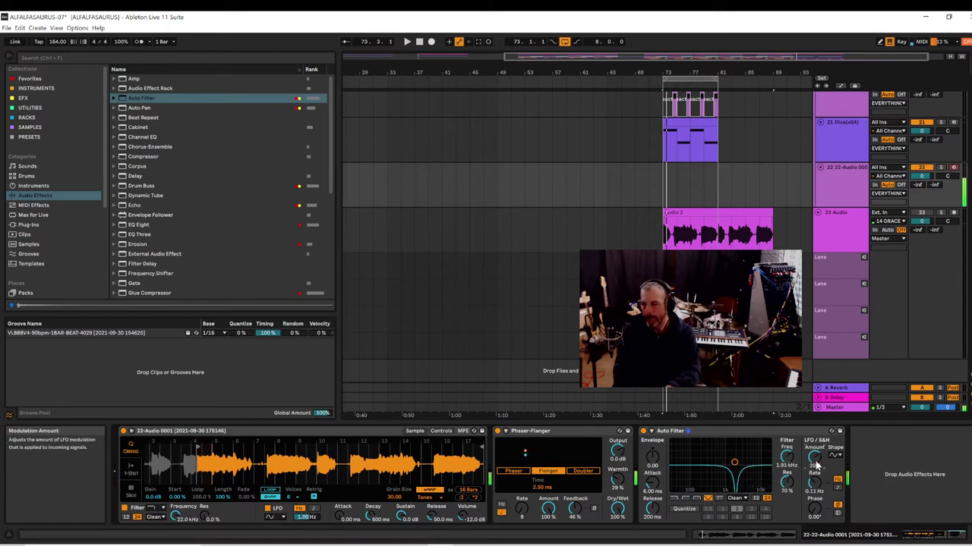
pyautogui.click(131, 205)
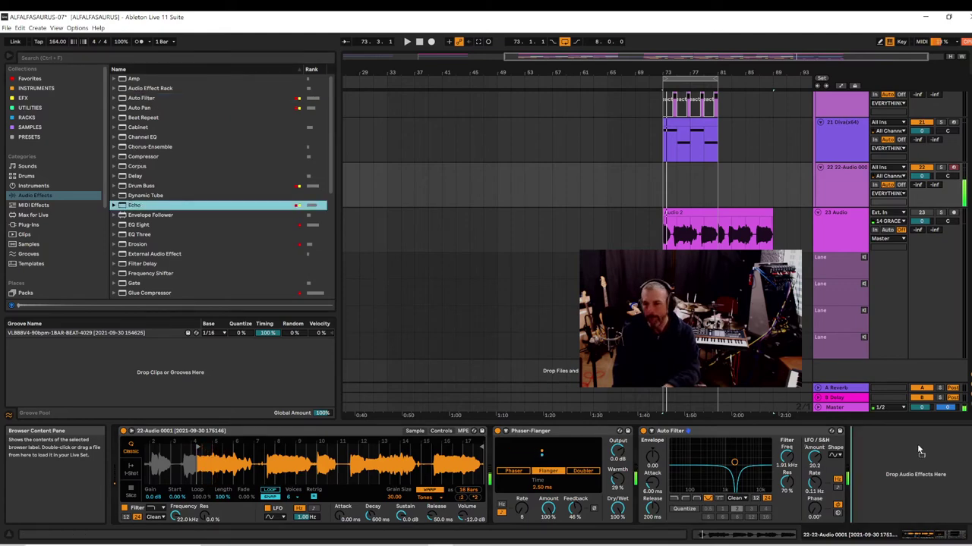
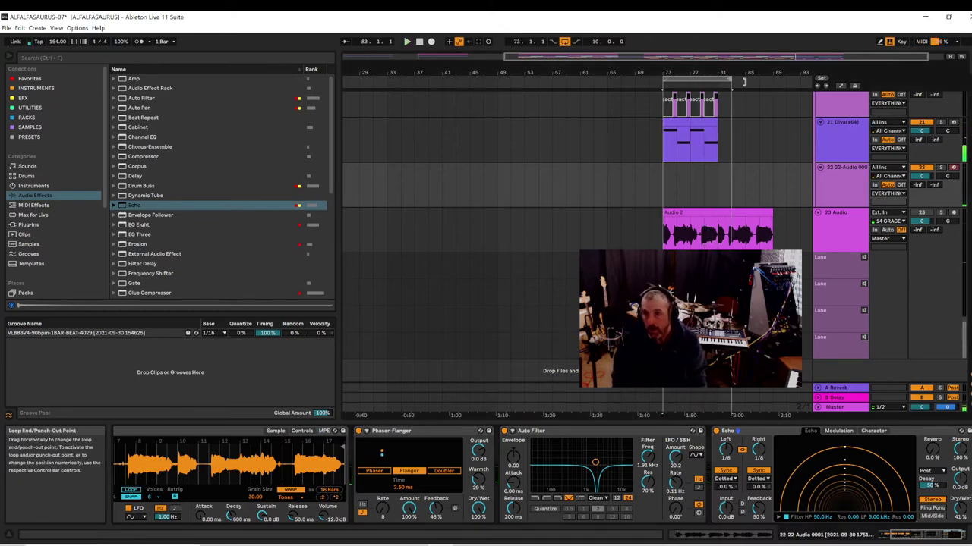
# - Extend the arrangement loop to 16 bars, from bar 73 to bar 89
pyautogui.moveTo(744, 82); pyautogui.dragTo(773, 81)
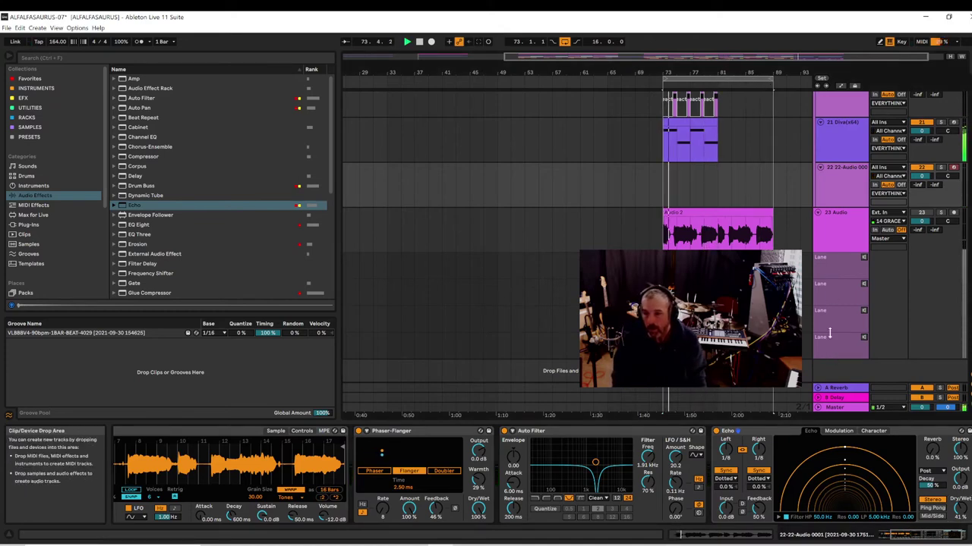
# - Fold and delete the muted original 23 Audio track with its take lanes
pyautogui.click(819, 213)
pyautogui.click(827, 214)
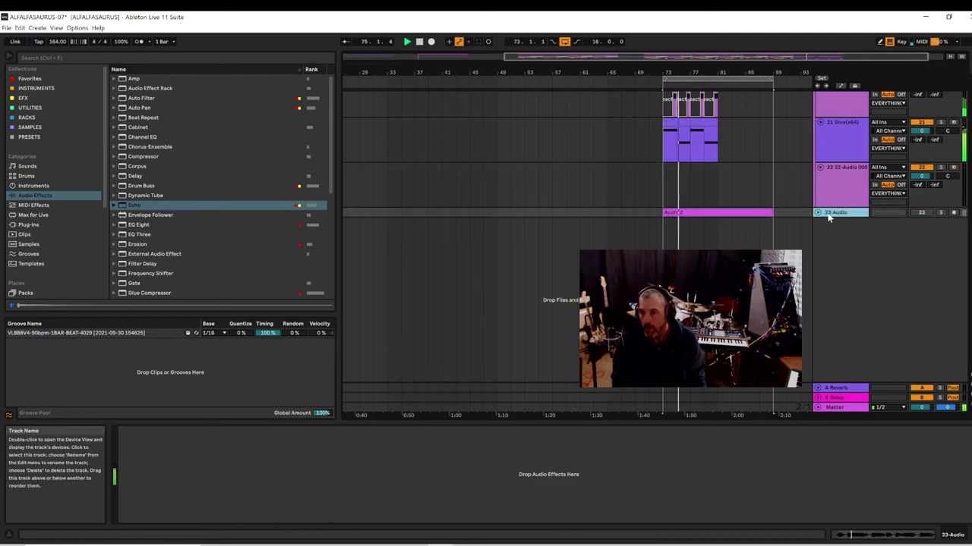
pyautogui.press('Delete')
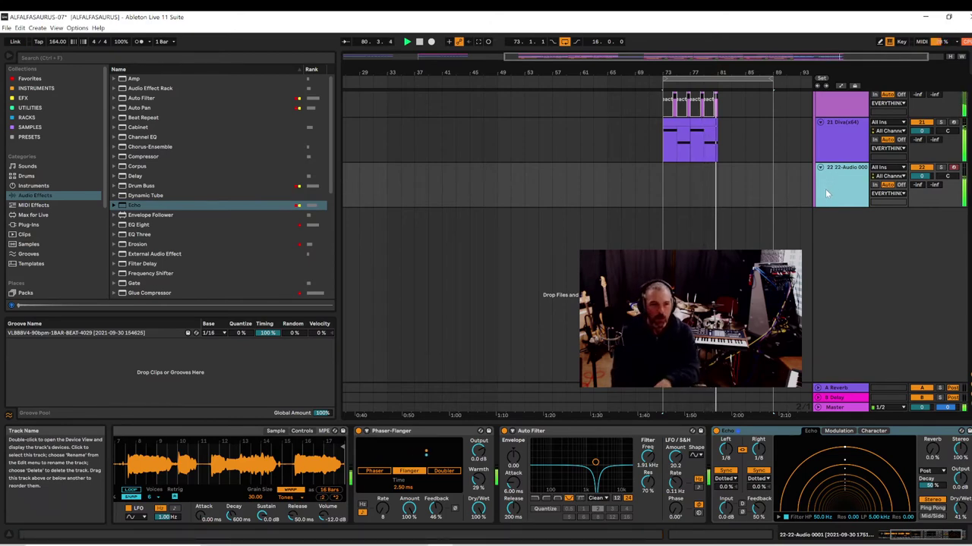
# - Restart playback from bar 73 and shorten the arrangement loop to 8 bars
pyautogui.click(671, 75)
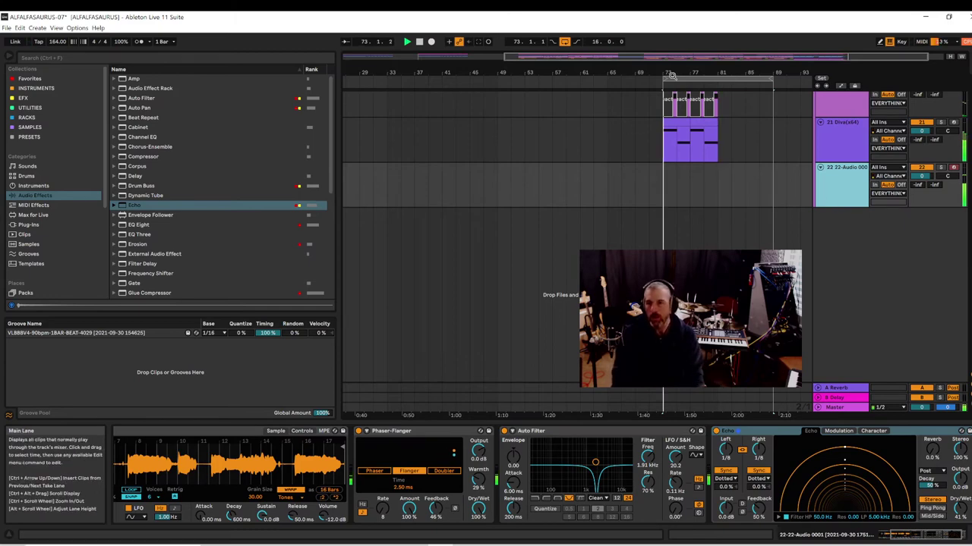
pyautogui.moveTo(773, 77); pyautogui.dragTo(721, 78)
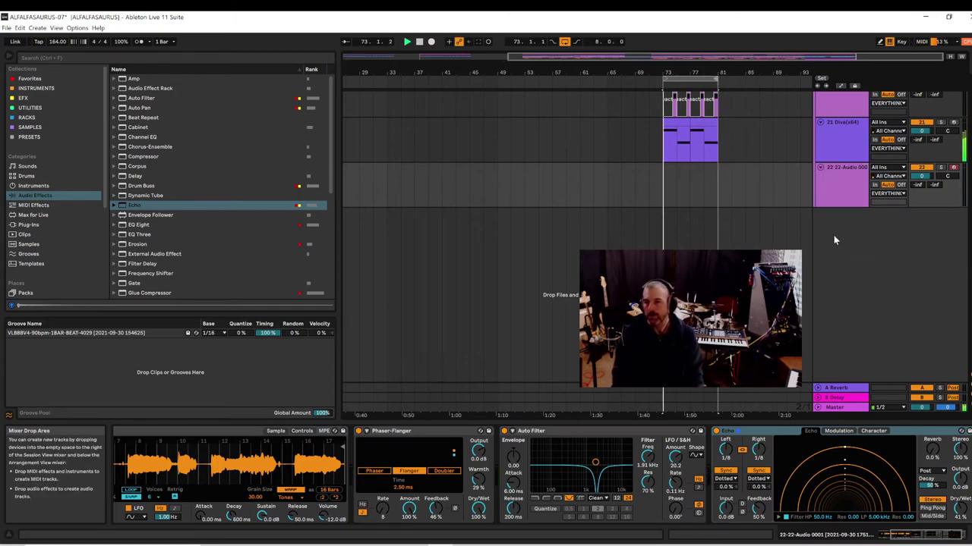
pyautogui.scroll(4, 801, 139)
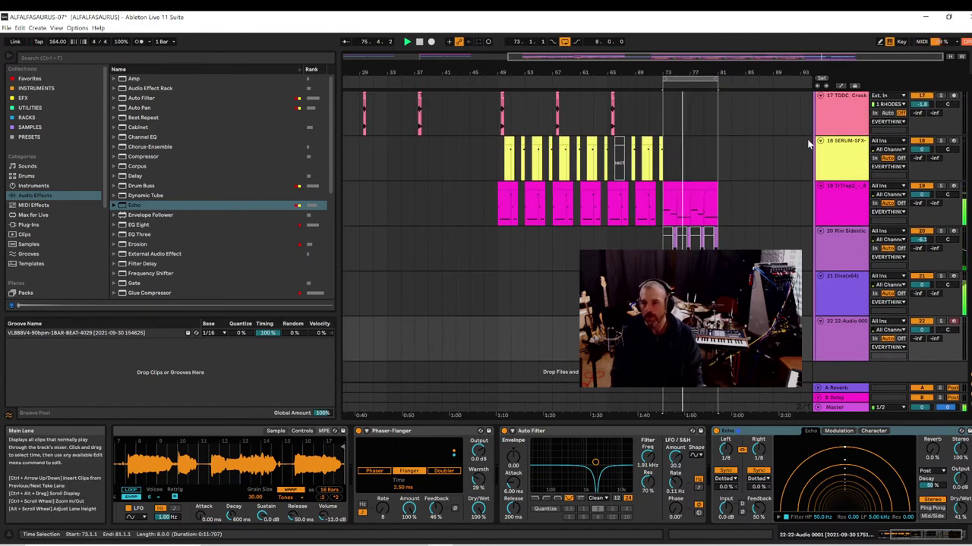
# - Restart loop playback and open the eight-bar MIDI clip on track 19 TrTrap2 in the note editor
pyautogui.scroll(-1, 838, 161)
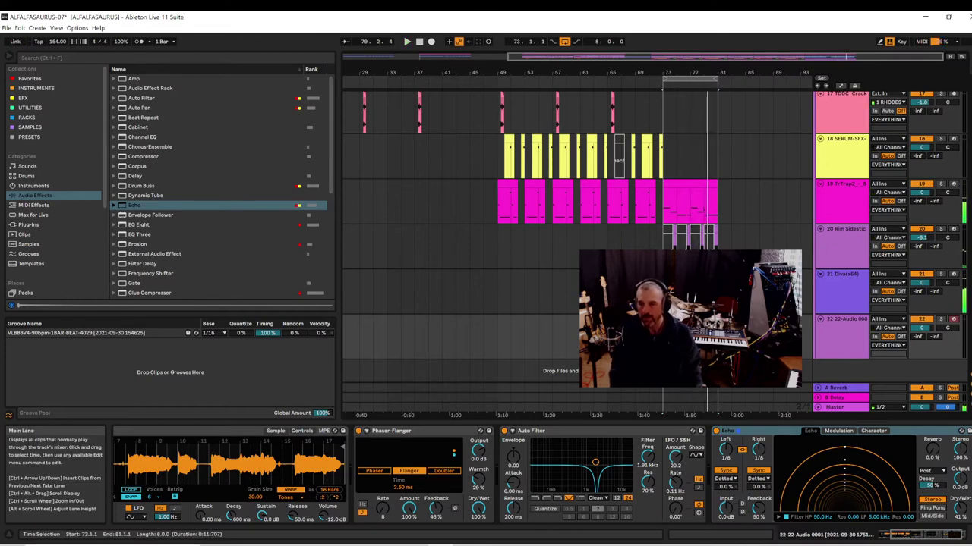
pyautogui.moveTo(707, 73); pyautogui.dragTo(699, 74)
pyautogui.press('space')
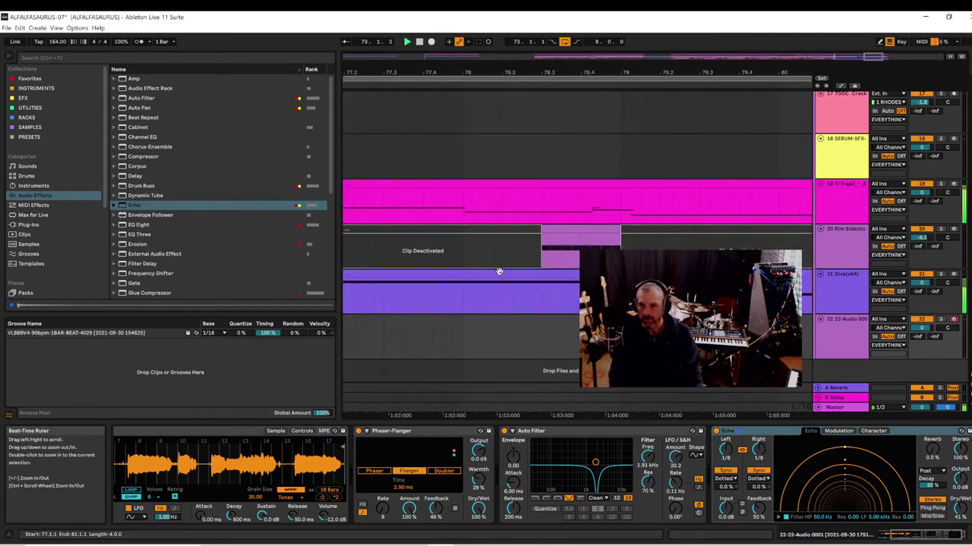
pyautogui.click(603, 184)
pyautogui.doubleClick(604, 183)
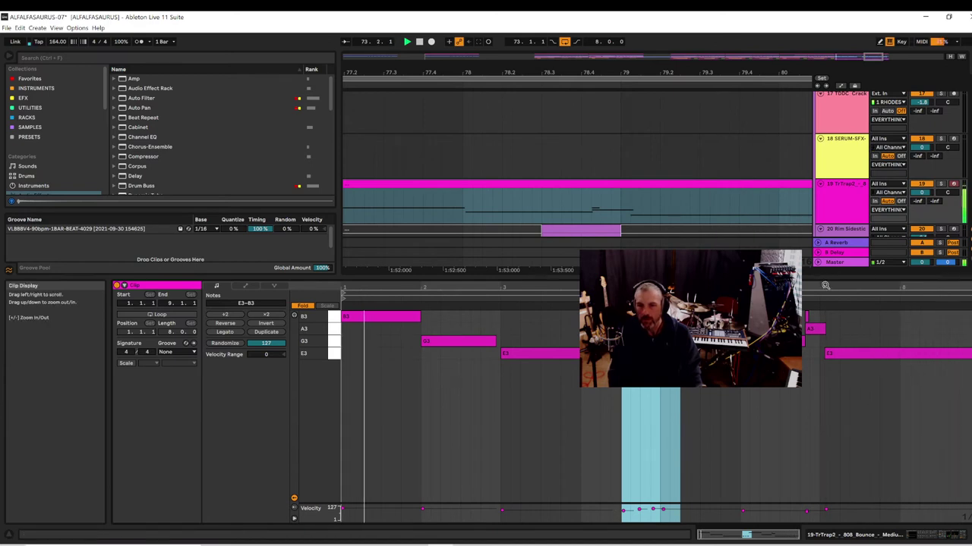
# - Delete the stray short B3 note just before bar 7 and extend the following E3 note's start back to bar 7
pyautogui.moveTo(834, 339); pyautogui.dragTo(803, 319)
pyautogui.click(806, 320)
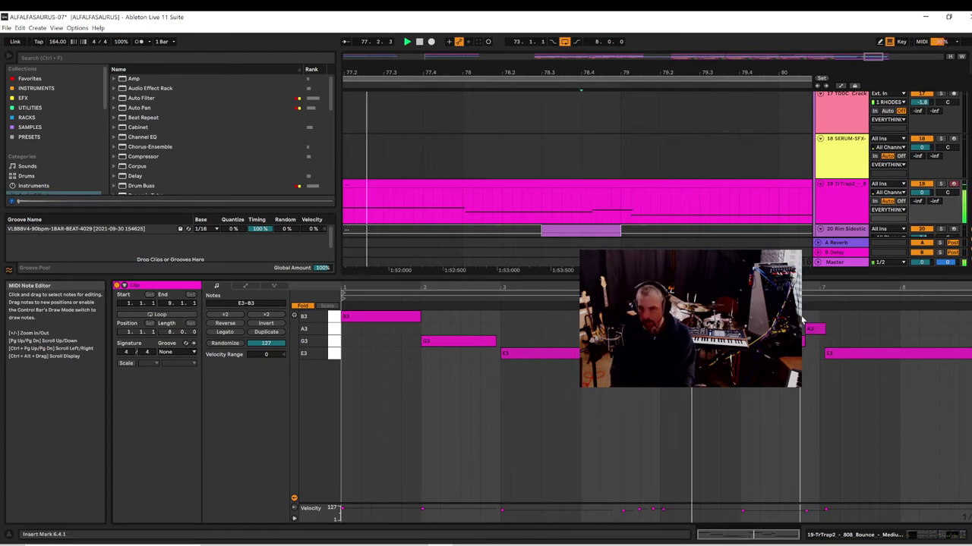
pyautogui.click(833, 354)
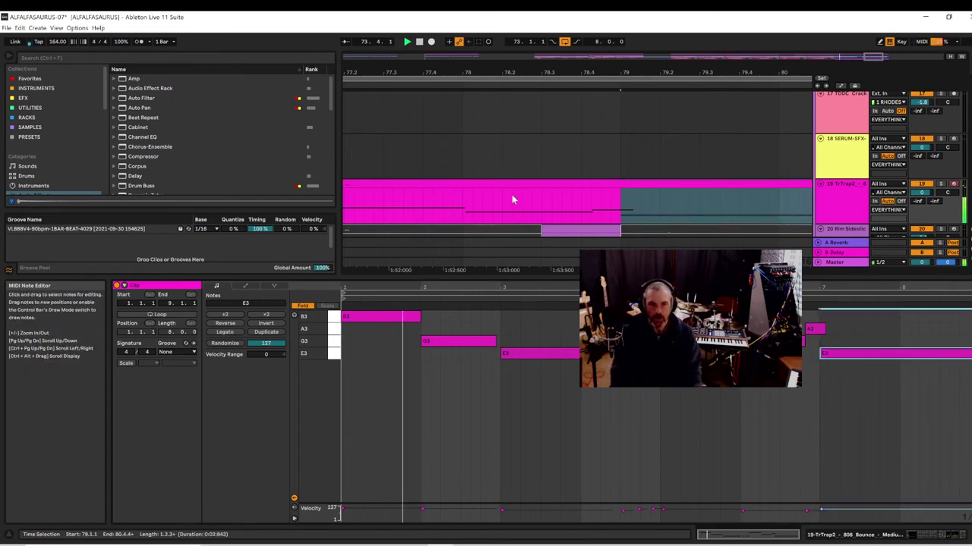
# - Mute drum loop track 10 VLBBBV4-90
pyautogui.moveTo(512, 73); pyautogui.dragTo(541, 33)
pyautogui.scroll(10, 577, 178)
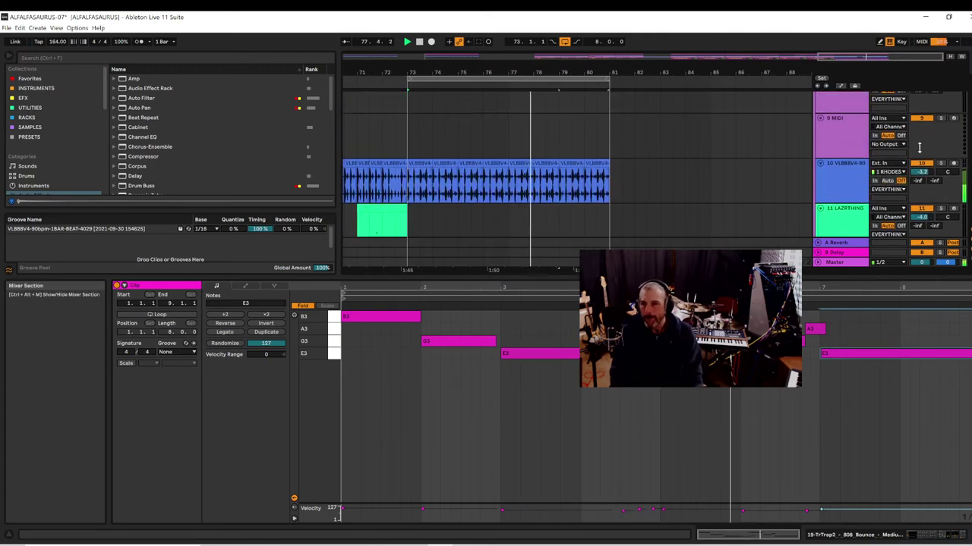
pyautogui.click(920, 164)
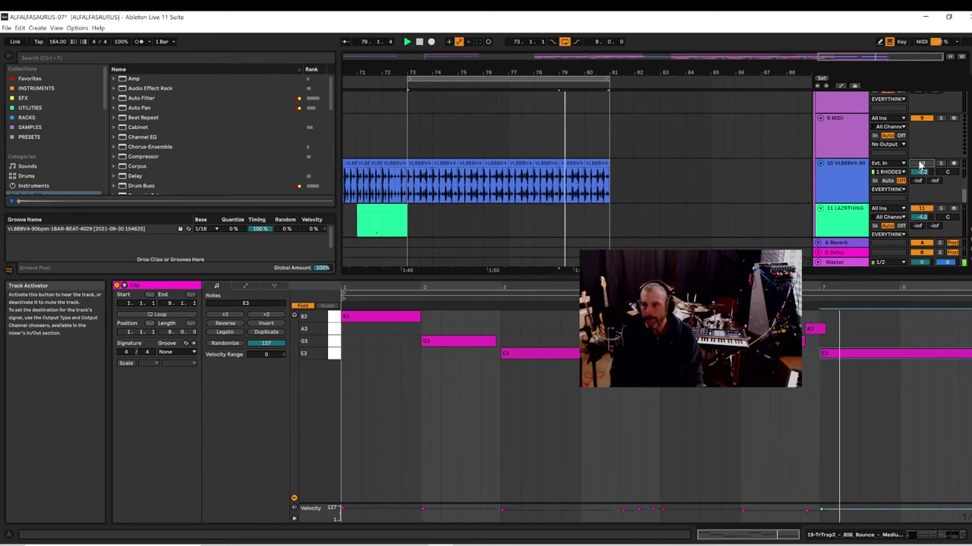
# - Fold the KICK and 2 MIDI tracks at the head of the arrangement
pyautogui.moveTo(969, 161); pyautogui.dragTo(970, 73)
pyautogui.click(839, 120)
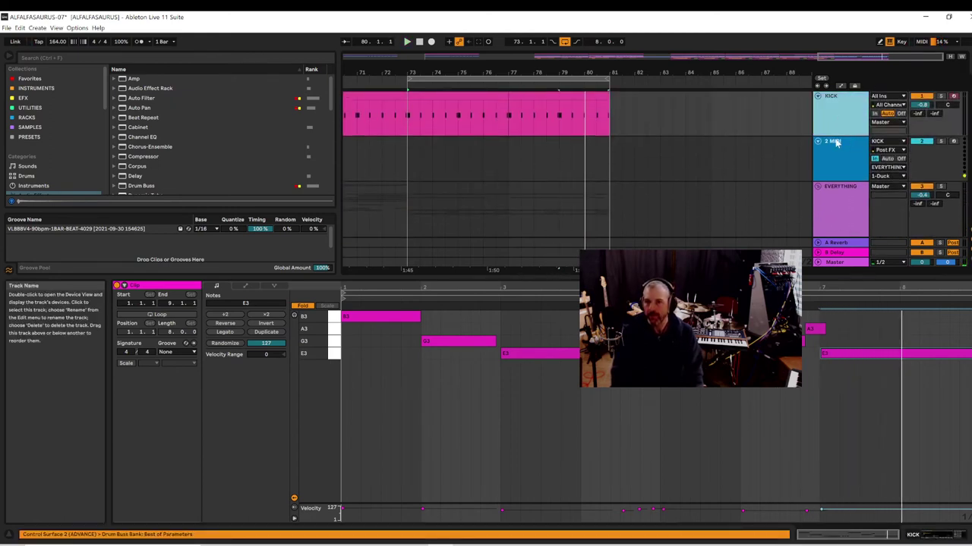
pyautogui.click(818, 97)
pyautogui.click(818, 106)
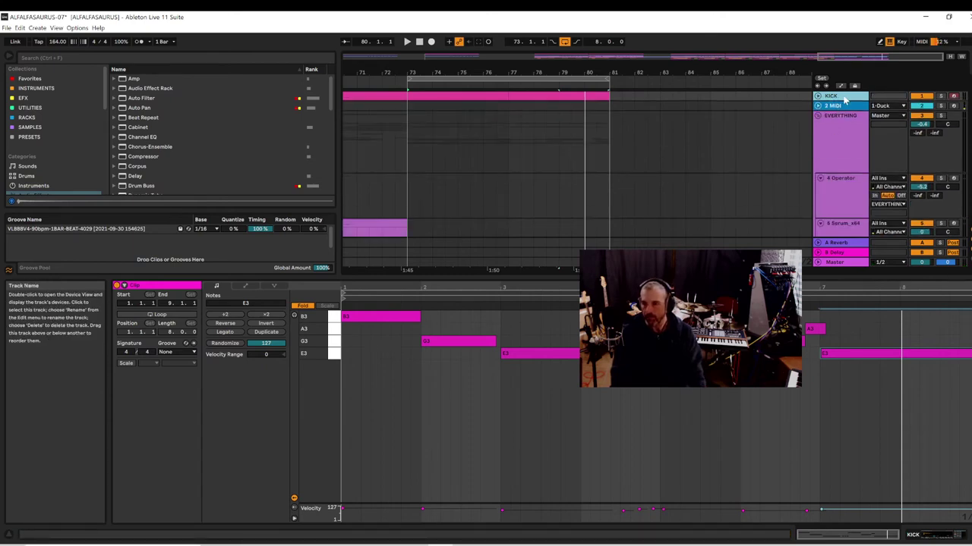
# - Insert a new MIDI track and place it between 2 MIDI and the EVERYTHING group
pyautogui.rightClick(844, 99)
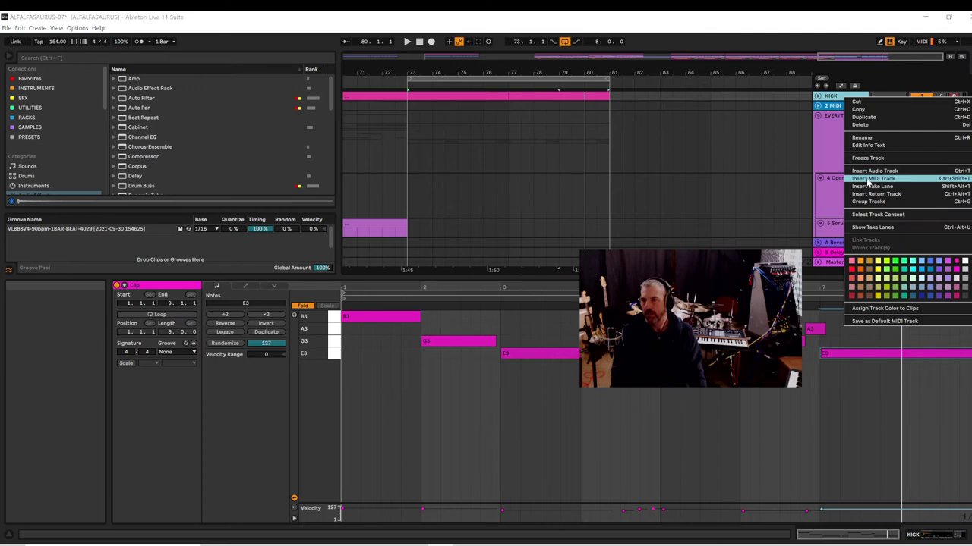
pyautogui.click(865, 178)
pyautogui.moveTo(837, 113); pyautogui.dragTo(842, 157)
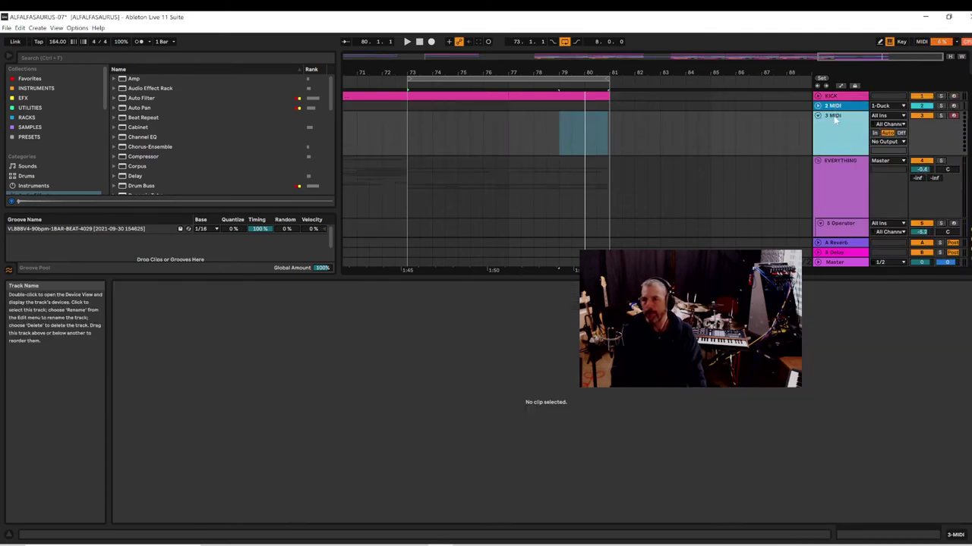
# - Rename the new MIDI track SNARE
pyautogui.rightClick(835, 120)
pyautogui.click(845, 160)
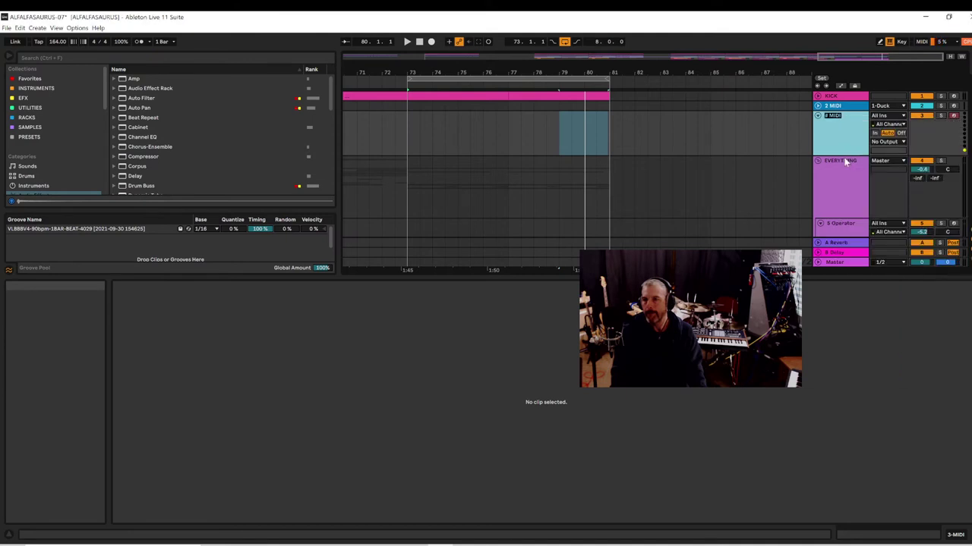
pyautogui.write('snare')
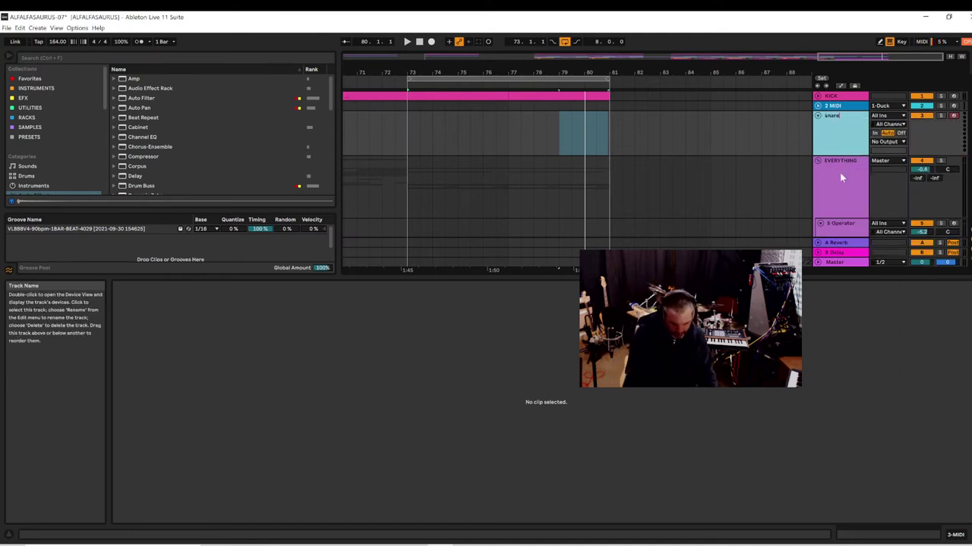
pyautogui.rightClick(833, 117)
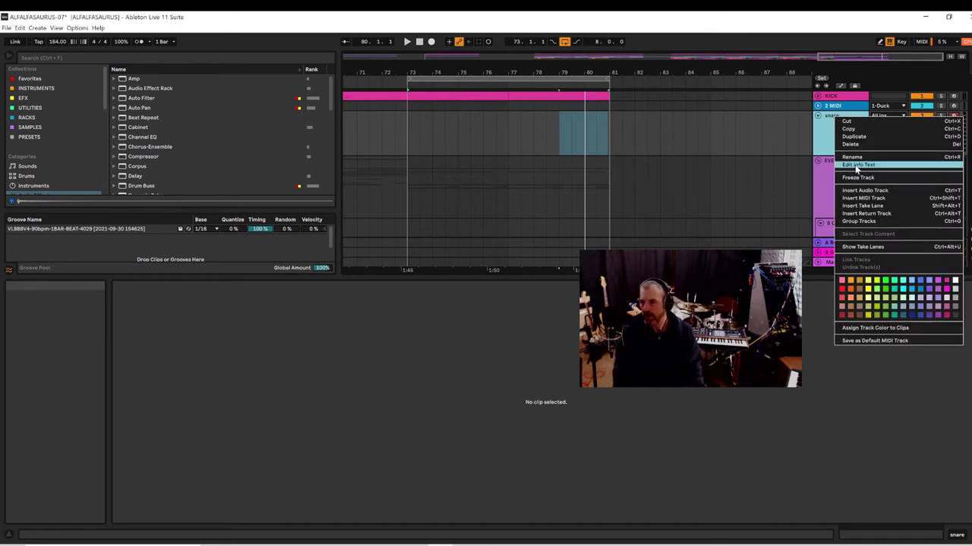
pyautogui.click(855, 158)
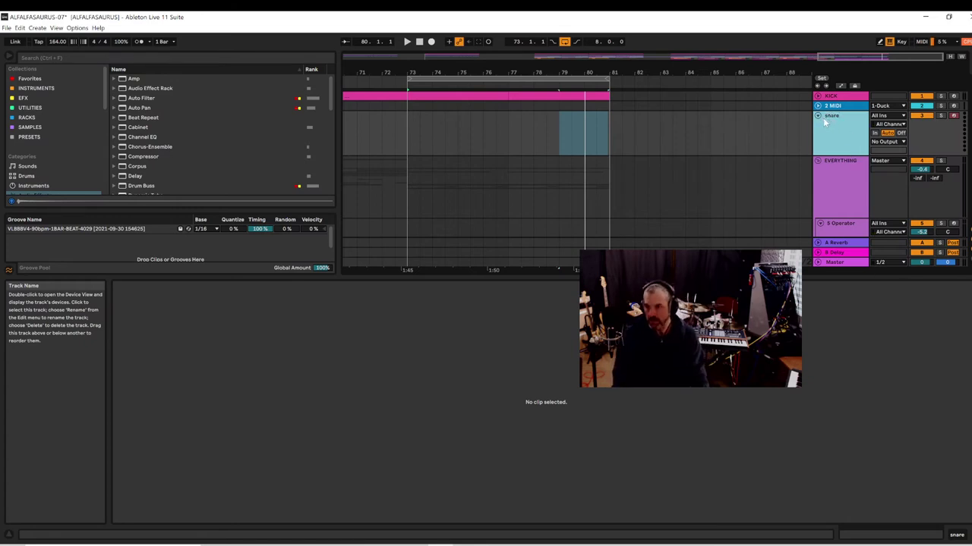
pyautogui.rightClick(825, 121)
pyautogui.click(847, 158)
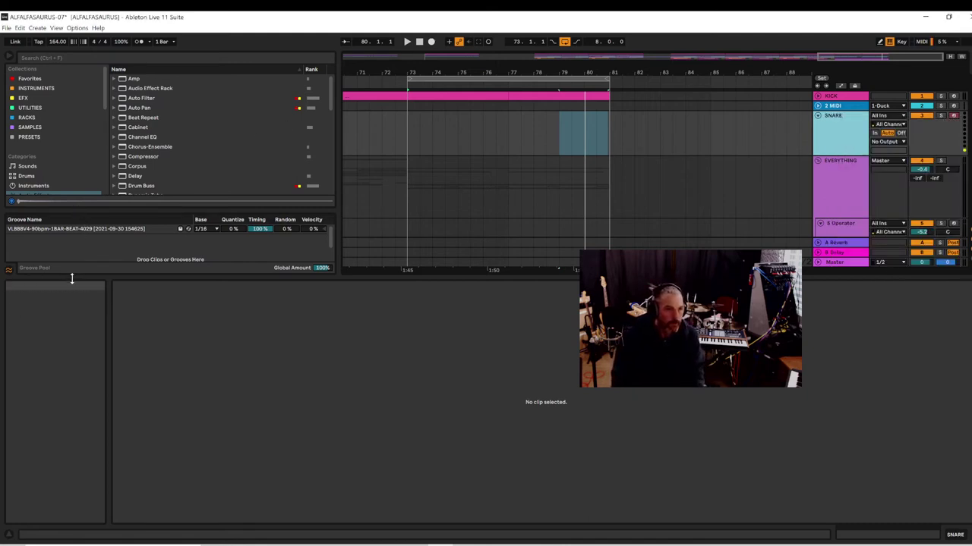
# - Shrink the clip view to make the browser taller and open the VibeSquaD-Labs-2001-SNARES folder
pyautogui.moveTo(72, 279); pyautogui.dragTo(98, 375)
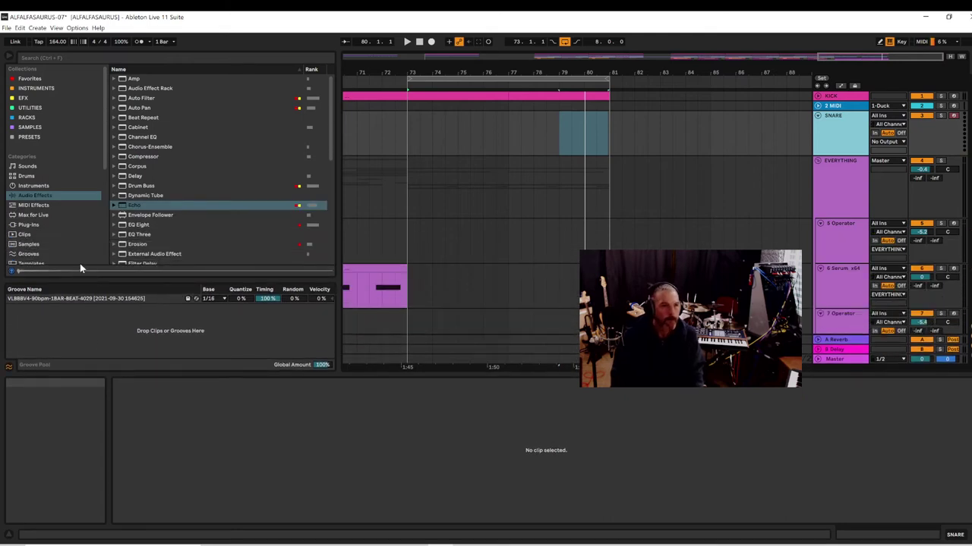
pyautogui.click(56, 57)
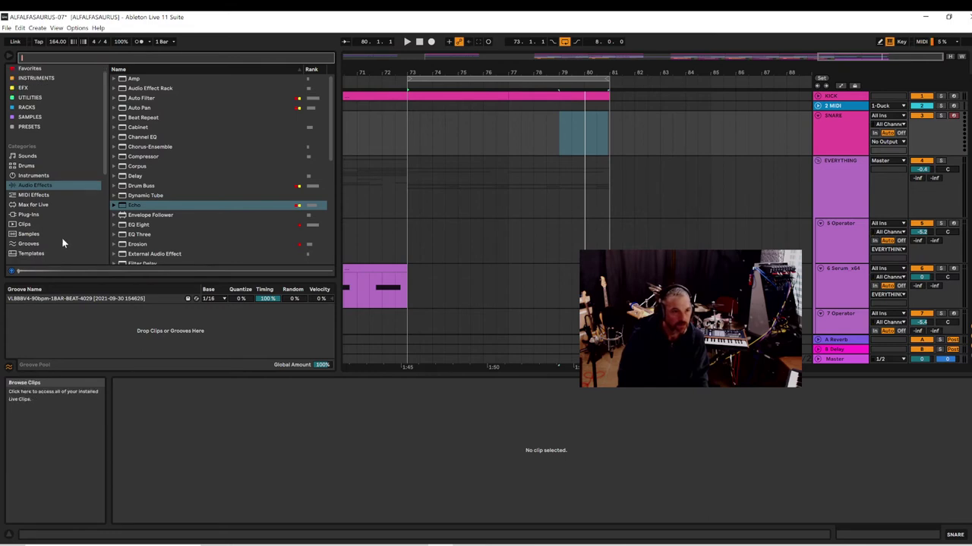
pyautogui.scroll(-5, 62, 227)
pyautogui.click(58, 173)
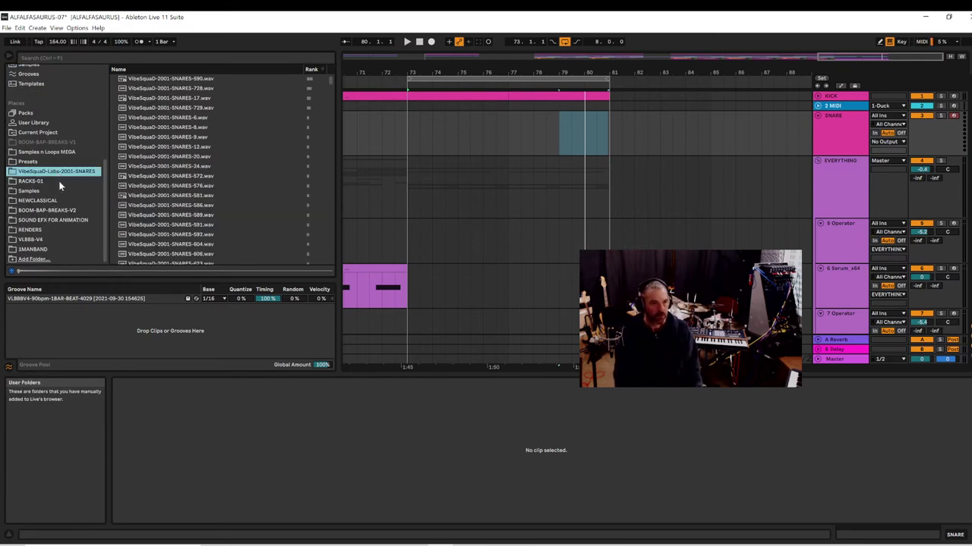
# - Audition the VibeSquaD-2001-SNARES samples between 576 and 604, comparing 581, 586 and 589
pyautogui.click(152, 185)
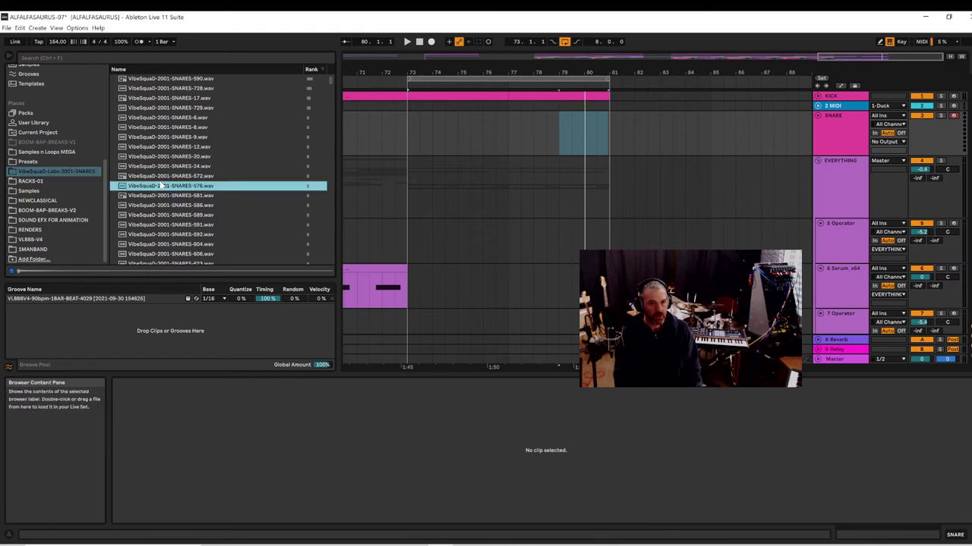
pyautogui.click(153, 207)
pyautogui.click(147, 245)
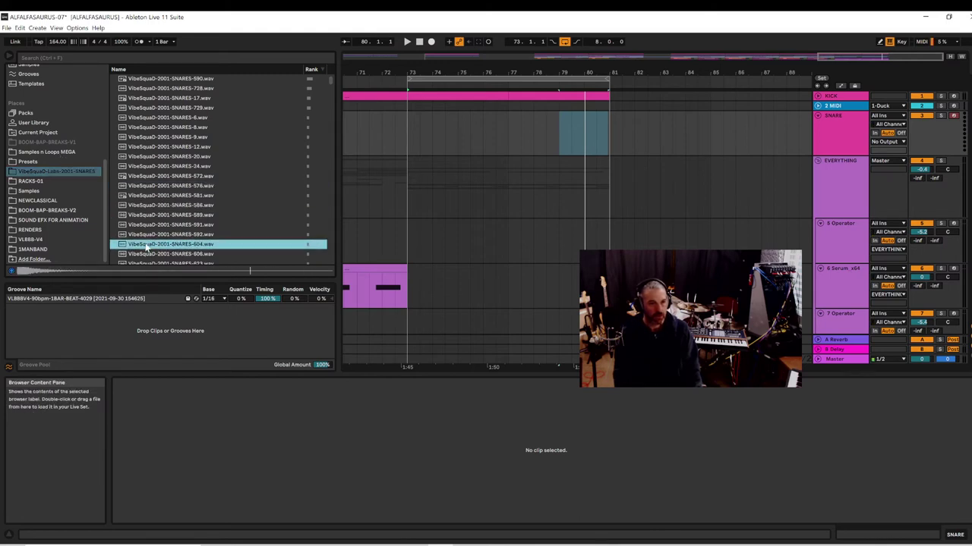
pyautogui.click(145, 236)
pyautogui.click(140, 216)
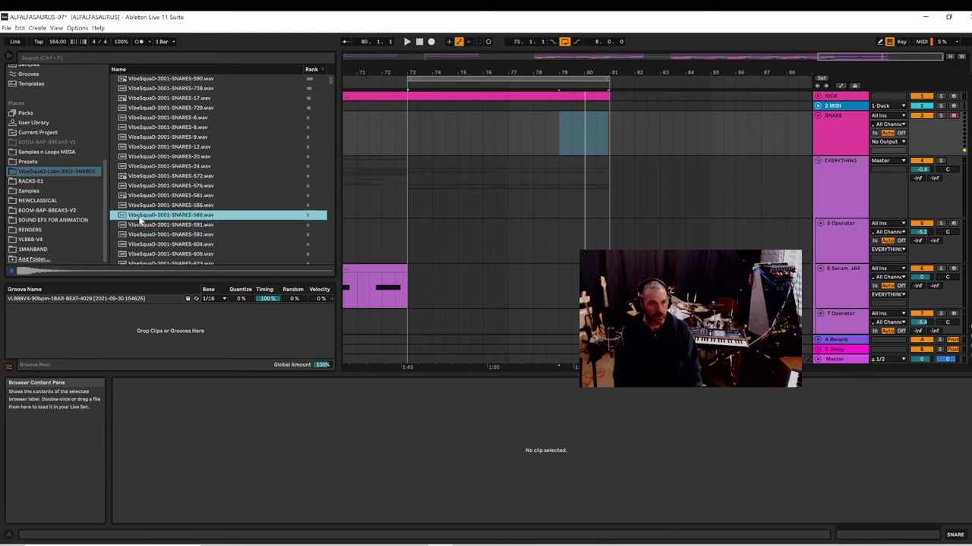
pyautogui.click(138, 206)
pyautogui.click(135, 216)
pyautogui.click(138, 196)
pyautogui.click(138, 206)
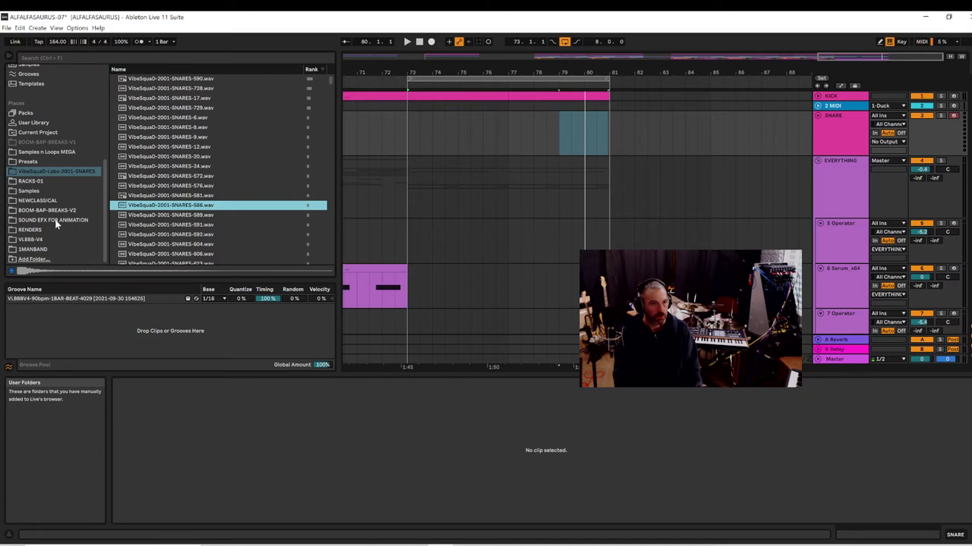
# - Search the Samples n Loops MEGA folder for SNARE and expand the ONESHOTS subfolder of -1-SPLICE-RANDOM
pyautogui.click(46, 151)
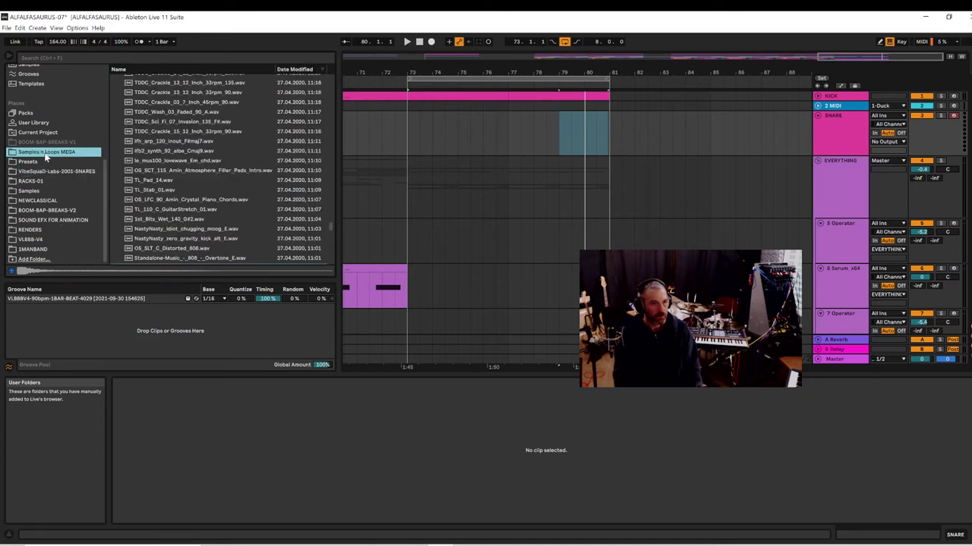
pyautogui.click(145, 133)
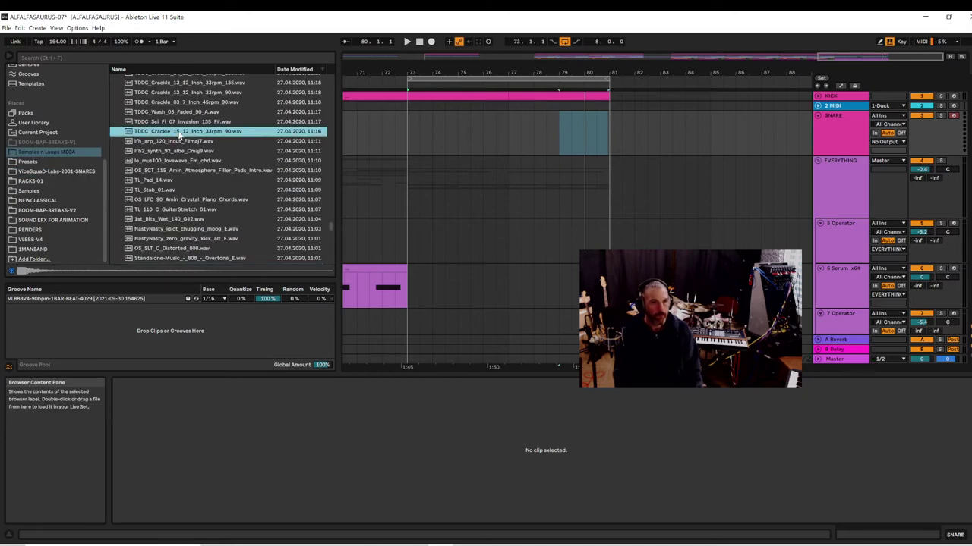
pyautogui.click(153, 56)
pyautogui.write('s')
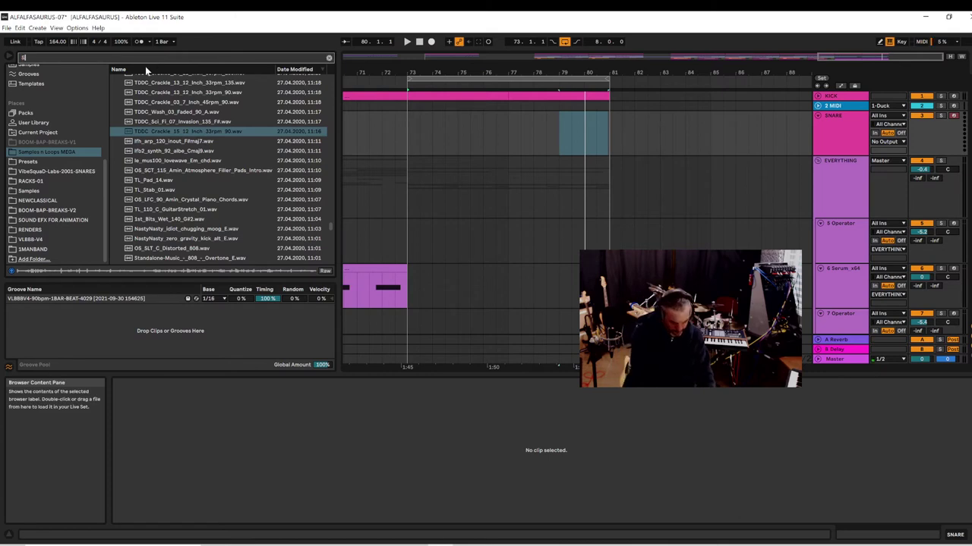
pyautogui.write('NARE')
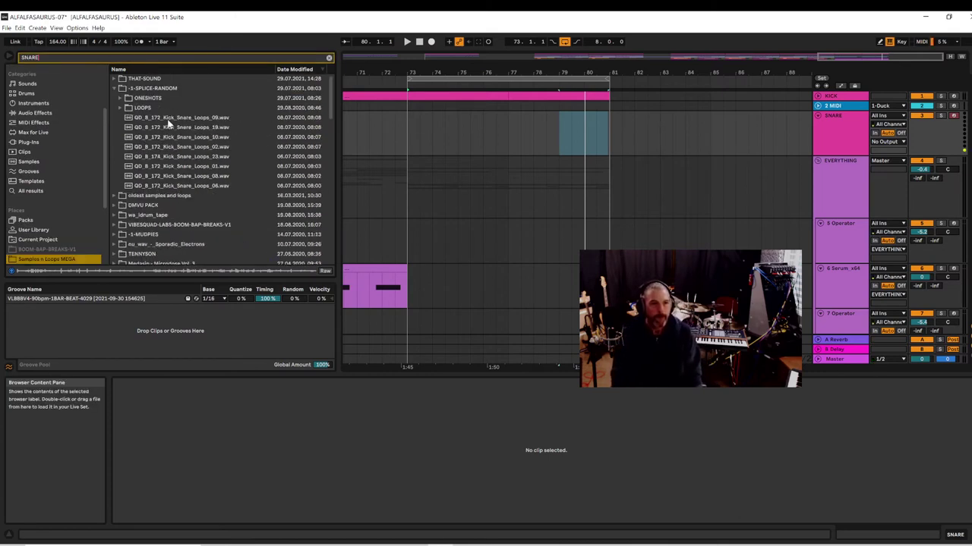
pyautogui.click(120, 98)
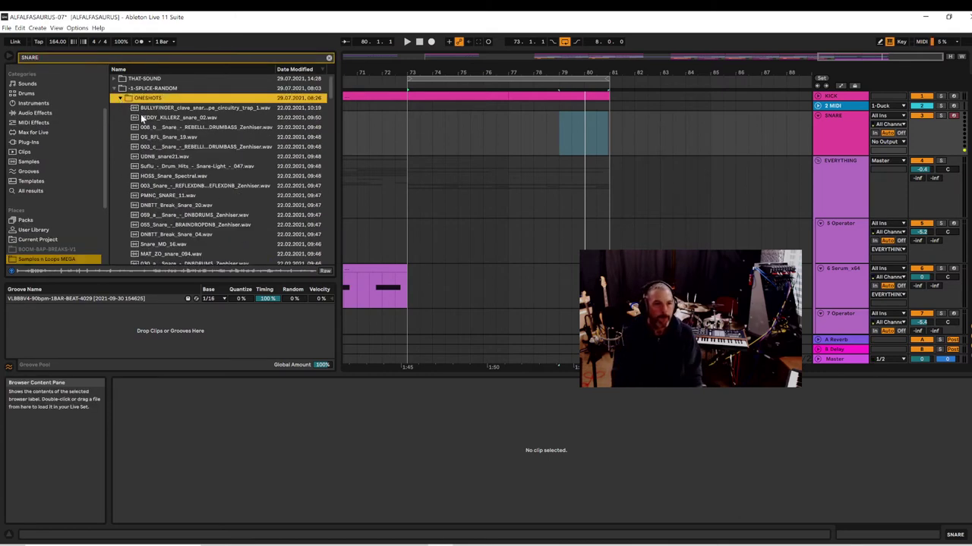
# - Audition the snare one-shots in the ONESHOTS folder, from the BULLYFINGER clave snare down to DBC_snare_rim_dampend.wav
pyautogui.click(147, 107)
pyautogui.press('Down')
pyautogui.press('Down')
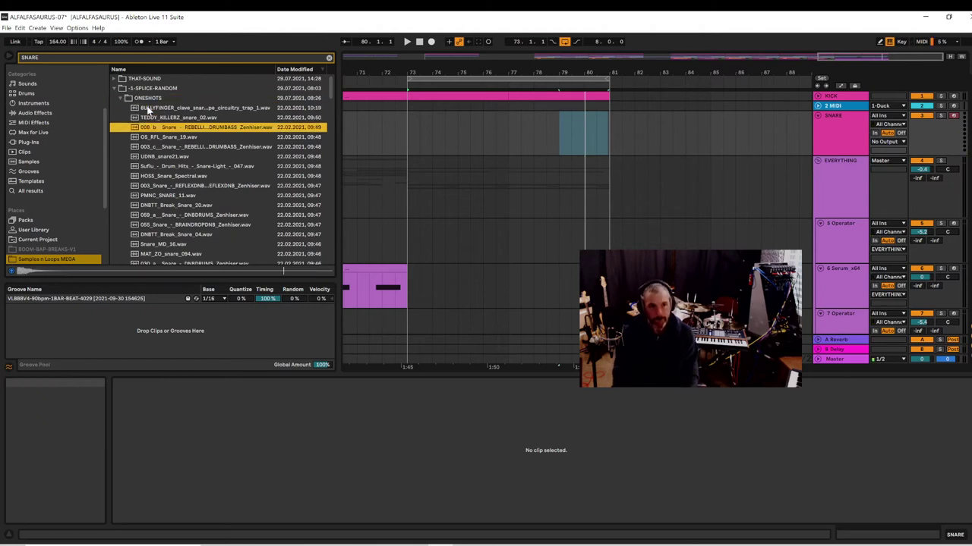
pyautogui.press('Down')
pyautogui.press('Down')
pyautogui.press('Down')
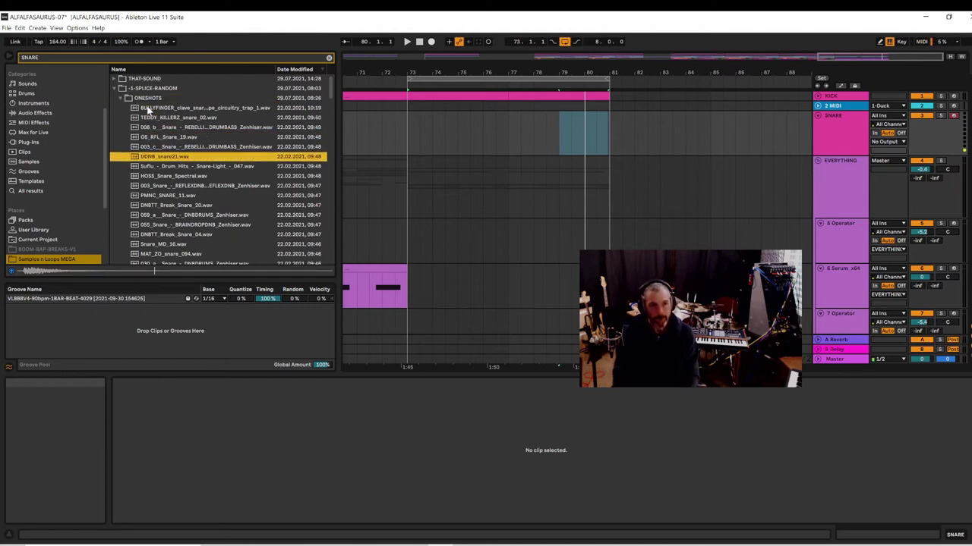
pyautogui.press('Down')
pyautogui.press('Down')
pyautogui.press('Down')
pyautogui.press('Down')
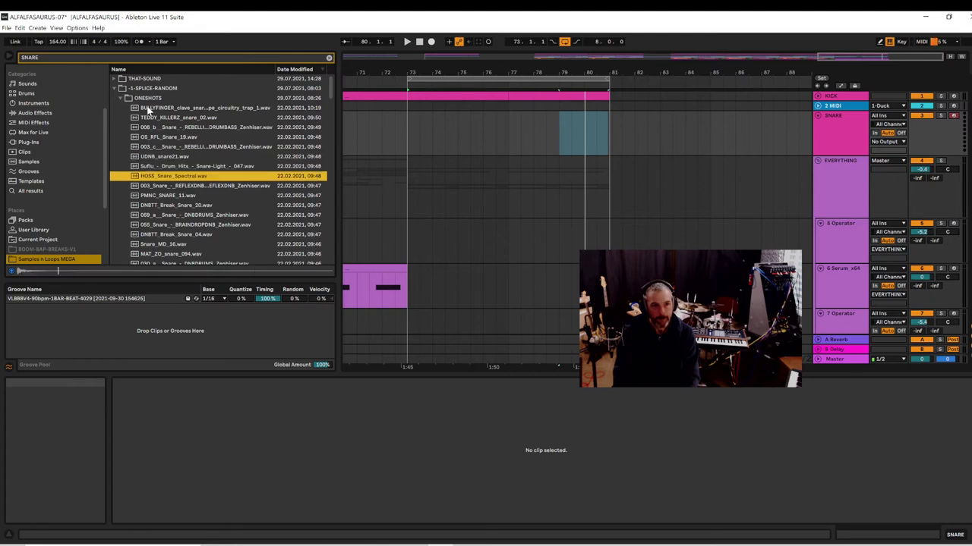
pyautogui.press('Down')
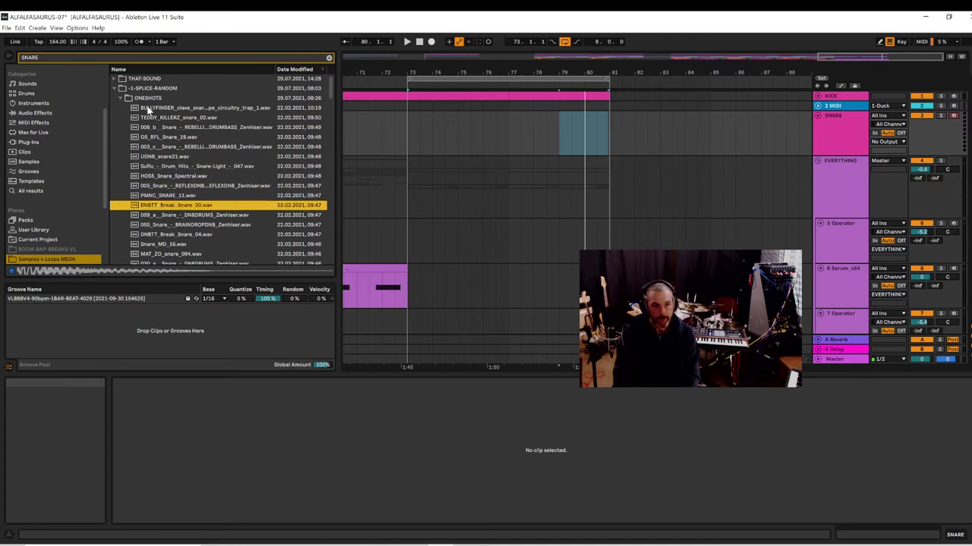
pyautogui.press('Down')
pyautogui.press('Down')
pyautogui.press('Down')
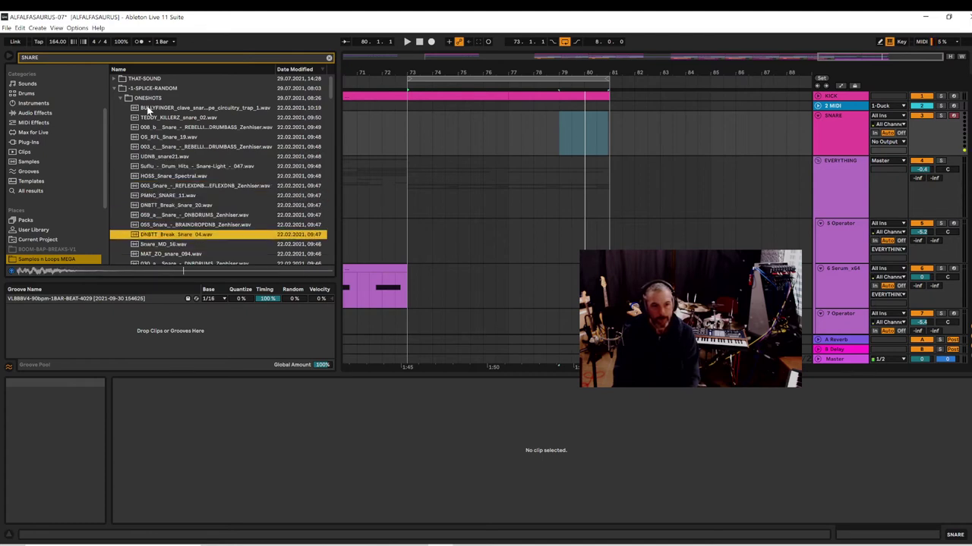
pyautogui.press('Down')
pyautogui.press('Down')
pyautogui.press('Down')
pyautogui.press('Down')
pyautogui.press('Down')
pyautogui.press('Down')
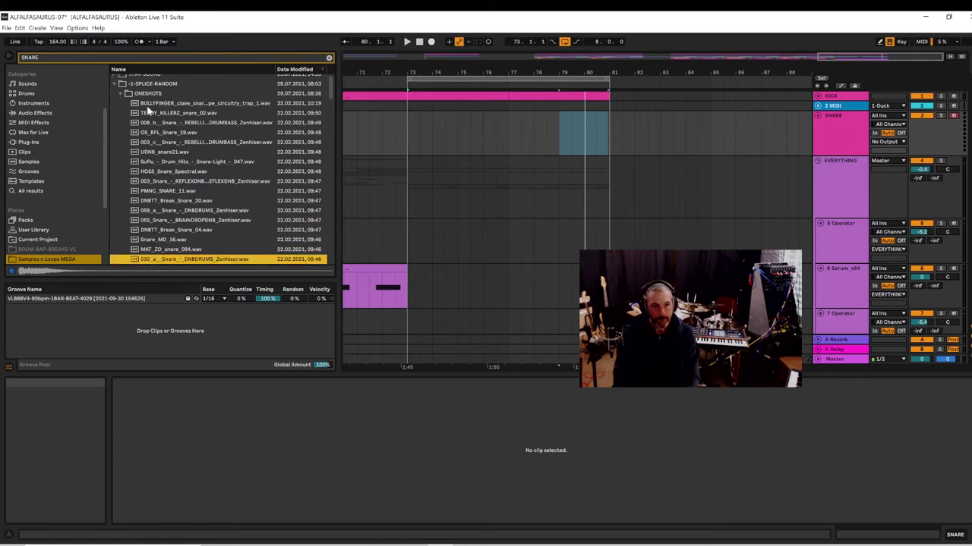
pyautogui.press('Down')
pyautogui.press('Down')
pyautogui.press('Down')
pyautogui.press('Down')
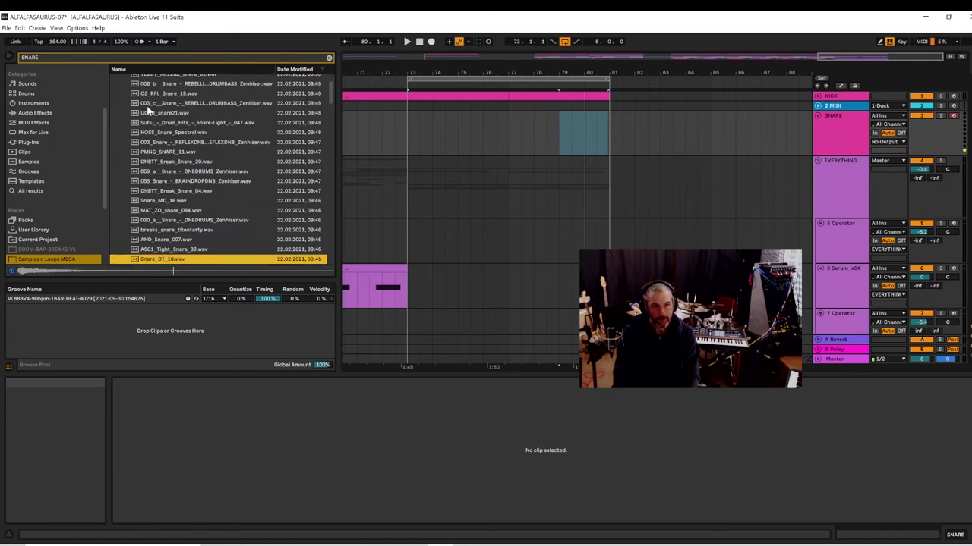
pyautogui.press('Down')
pyautogui.press('Down')
pyautogui.press('Down')
pyautogui.press('Down')
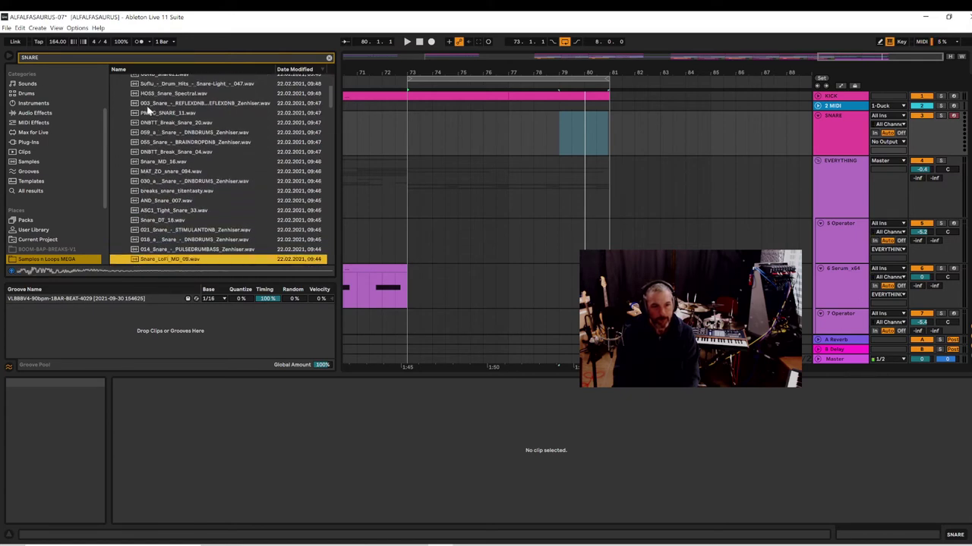
pyautogui.press('Down')
pyautogui.press('Down')
pyautogui.press('Down')
pyautogui.press('Down')
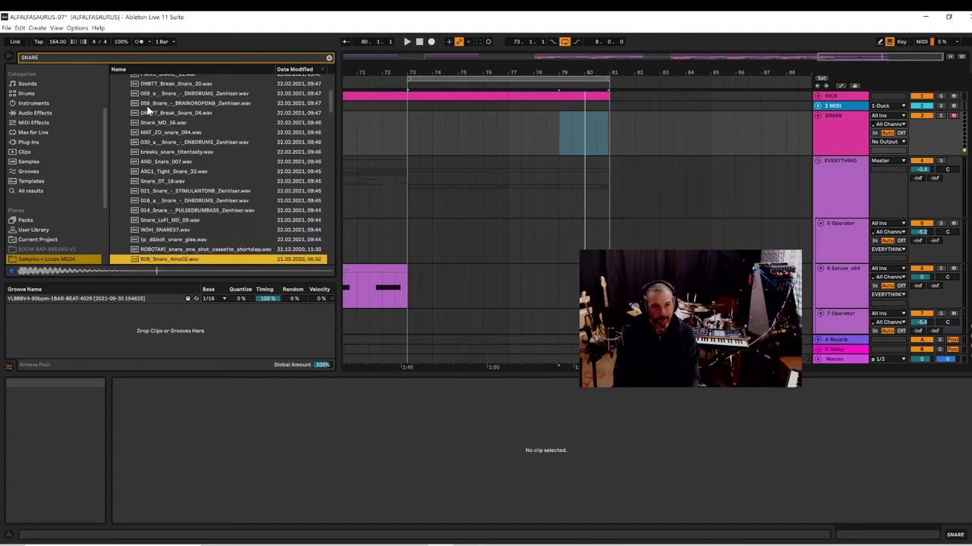
pyautogui.press('Down')
pyautogui.press('Down')
pyautogui.press('Down')
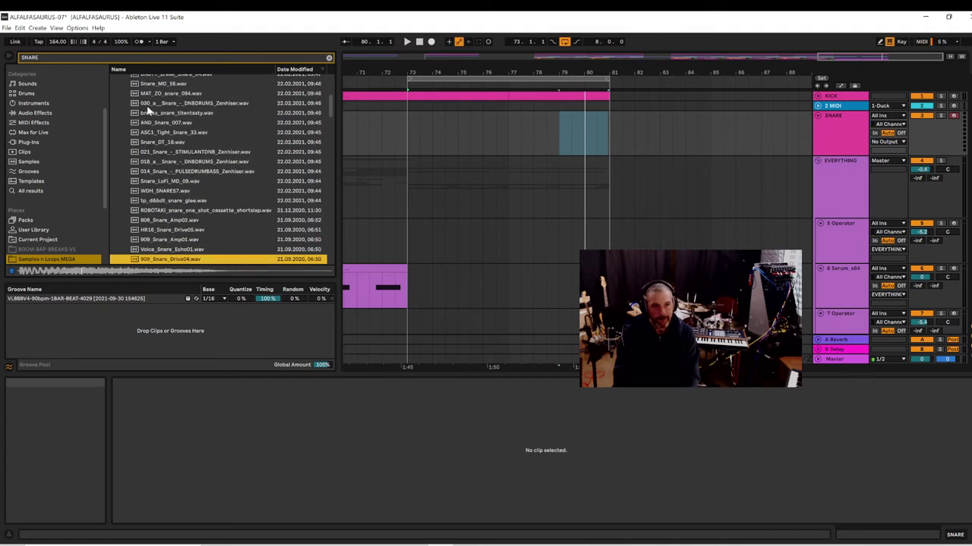
pyautogui.press('Down')
pyautogui.press('Down')
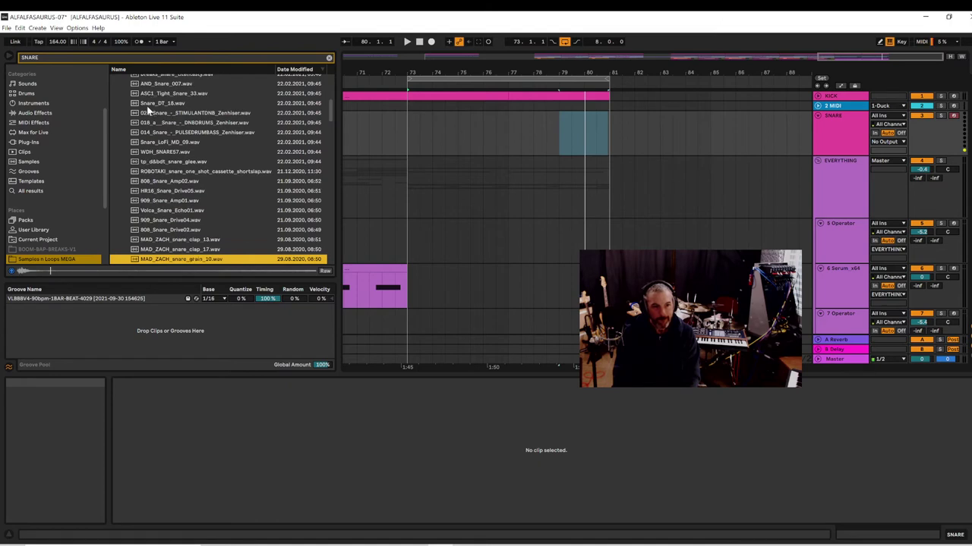
pyautogui.press('Down')
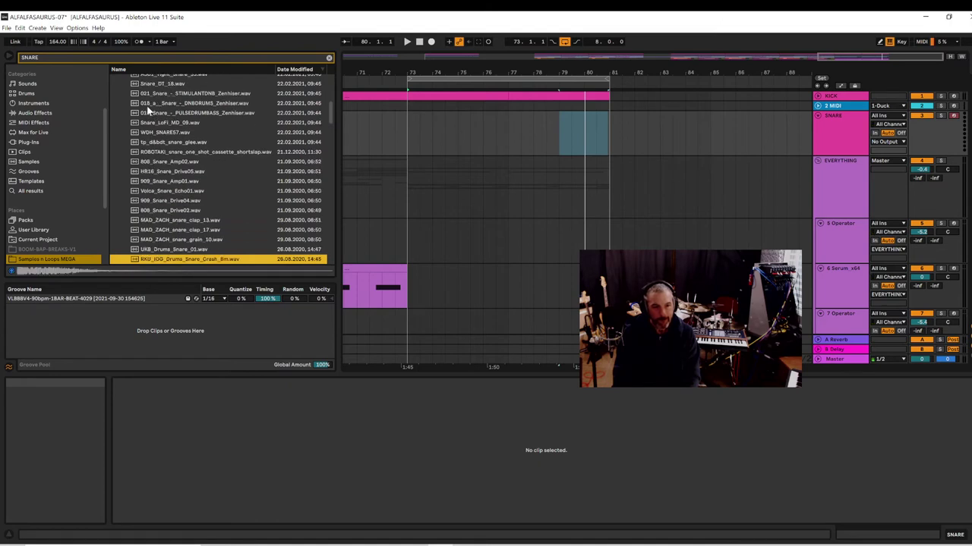
pyautogui.press('Up')
pyautogui.press('Up')
pyautogui.press('Down')
pyautogui.press('Down')
pyautogui.press('Down')
pyautogui.press('Down')
pyautogui.press('Down')
pyautogui.press('Down')
pyautogui.press('Down')
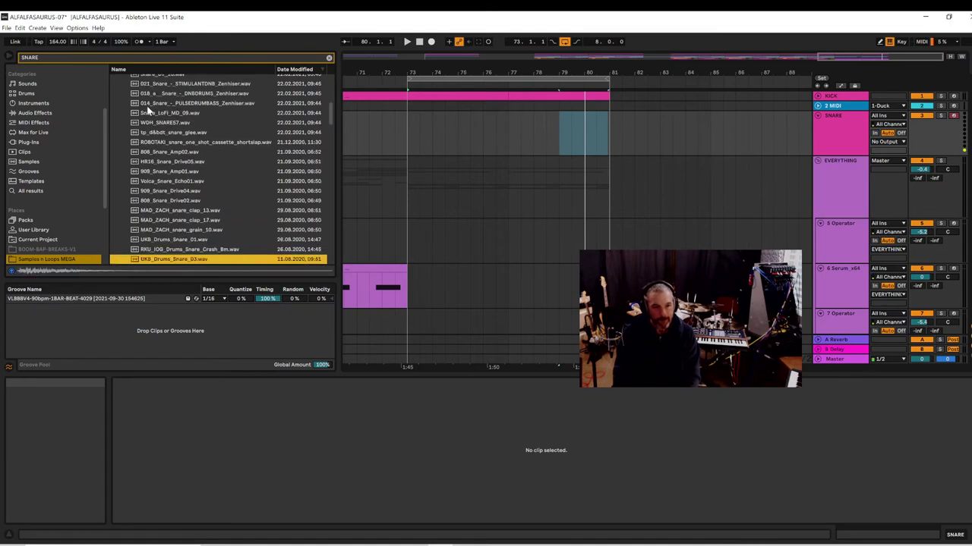
pyautogui.press('Down')
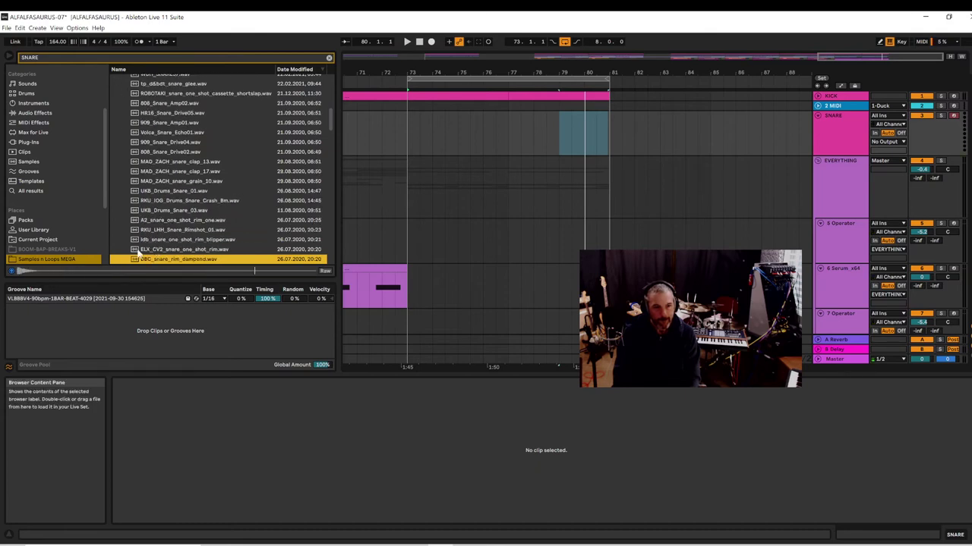
# - Load DBC_snare_rim_dampend.wav as the SNARE track's instrument and play the arrangement
pyautogui.click(848, 143)
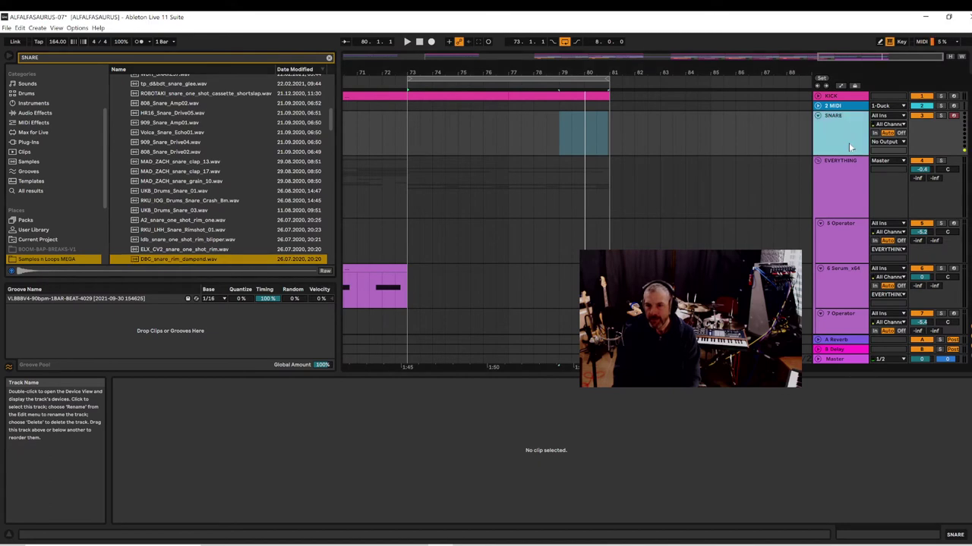
pyautogui.doubleClick(848, 142)
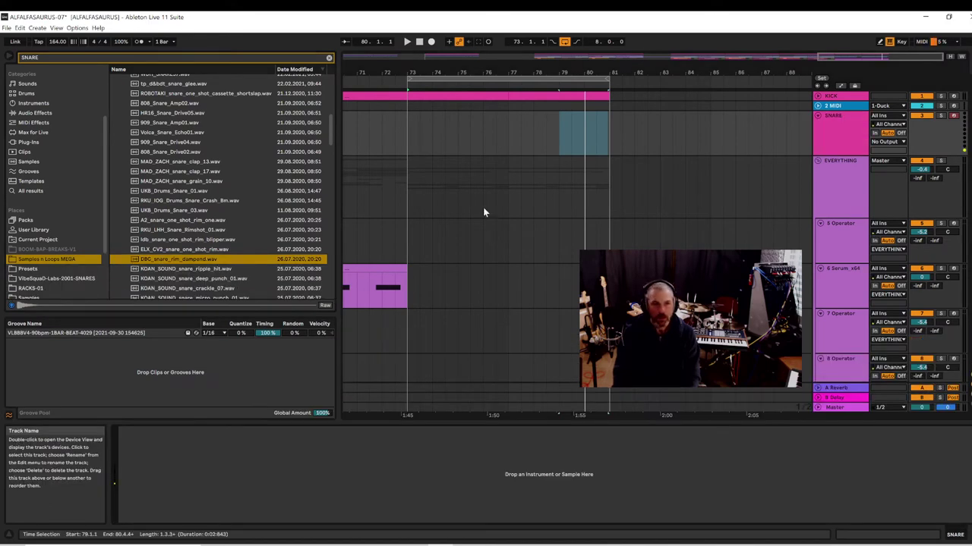
pyautogui.moveTo(167, 261)
pyautogui.mouseDown()
pyautogui.moveTo(381, 490)
pyautogui.moveTo(377, 481)
pyautogui.mouseUp()
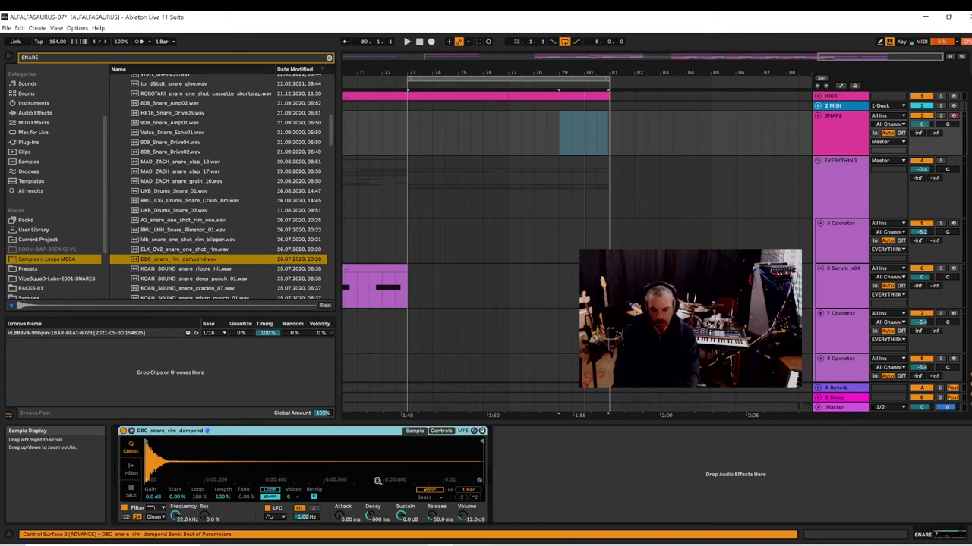
pyautogui.press('space')
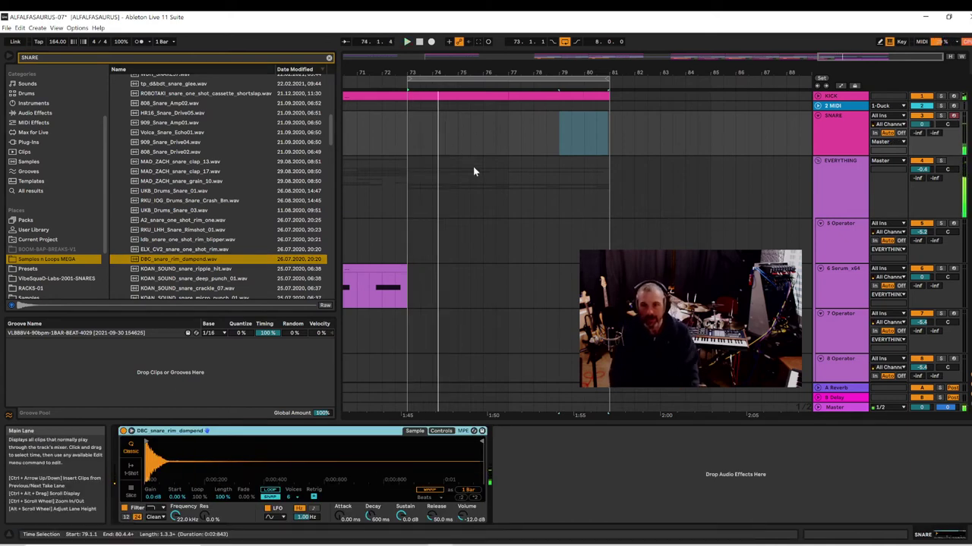
# - Create an empty two-bar MIDI clip on the SNARE track from bar 73 to bar 75 and enlarge the note editor
pyautogui.moveTo(407, 147); pyautogui.dragTo(443, 150)
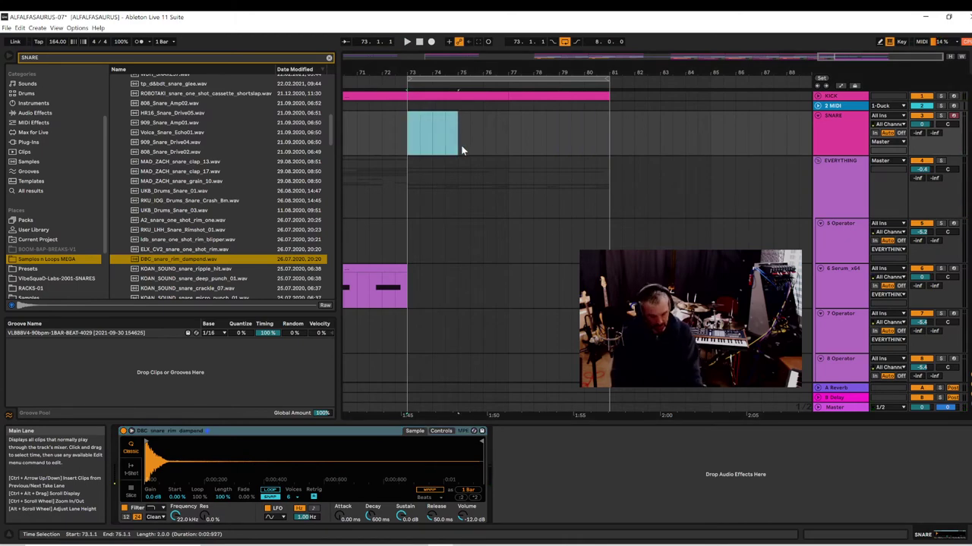
pyautogui.hotkey('ctrl', 'shift', 'm')
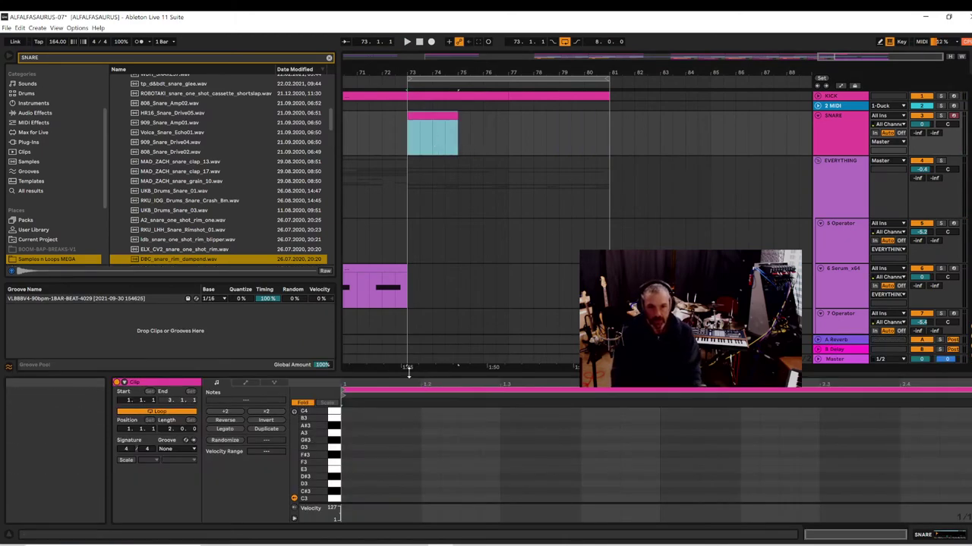
pyautogui.moveTo(408, 372); pyautogui.dragTo(408, 233)
# - Program C3 snare notes on beats 2 and 4 of the clip's first bar and duplicate that bar into the second
pyautogui.scroll(-3, 348, 448)
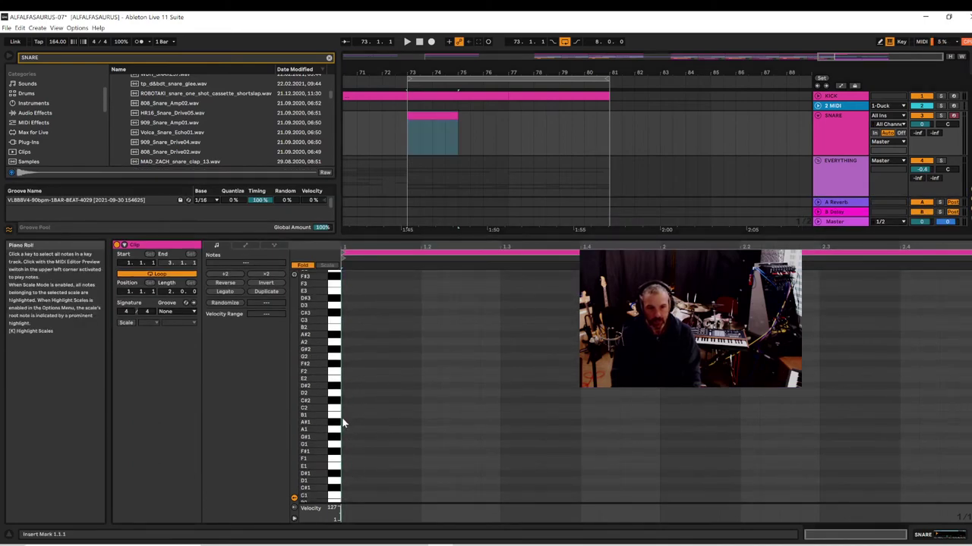
pyautogui.doubleClick(347, 408)
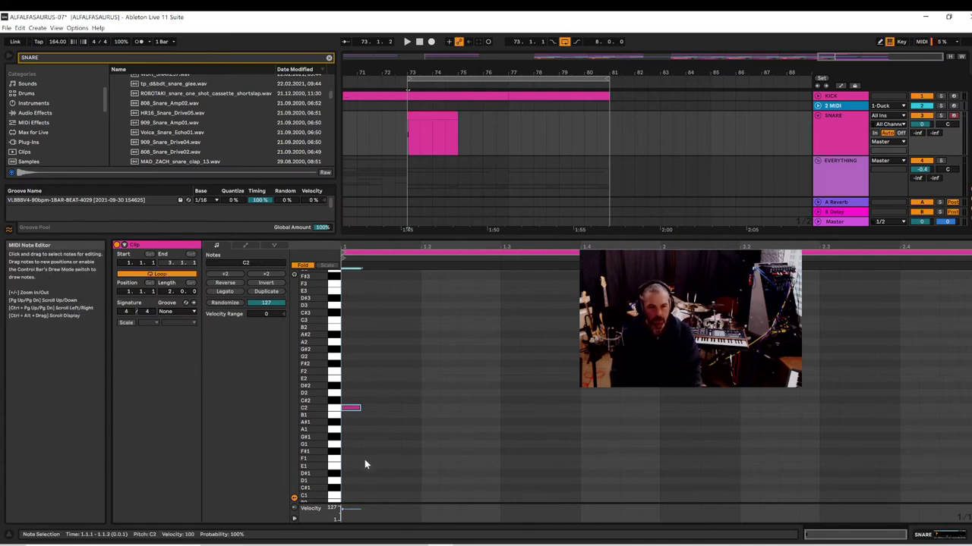
pyautogui.moveTo(356, 409); pyautogui.dragTo(437, 355)
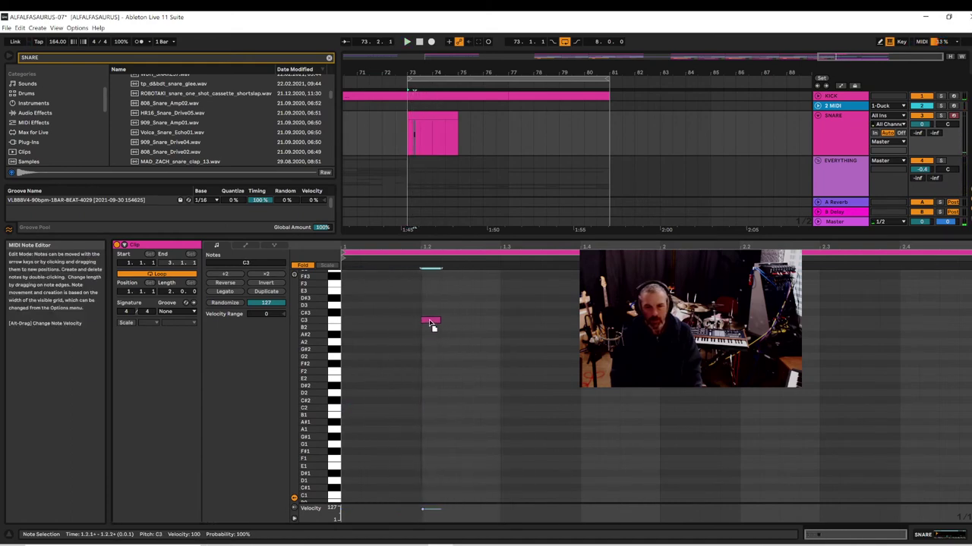
pyautogui.press('space')
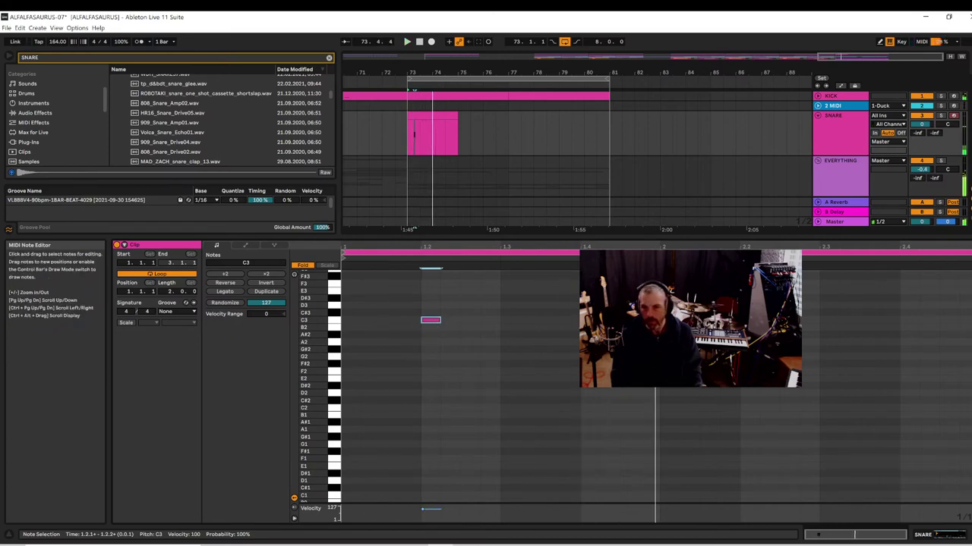
pyautogui.doubleClick(591, 320)
pyautogui.press('space')
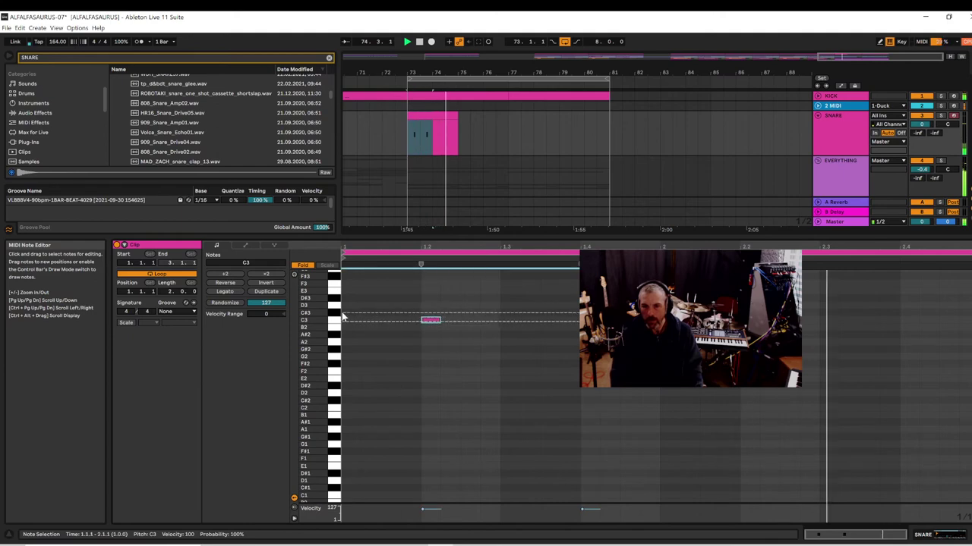
pyautogui.hotkey('ctrl', 'd')
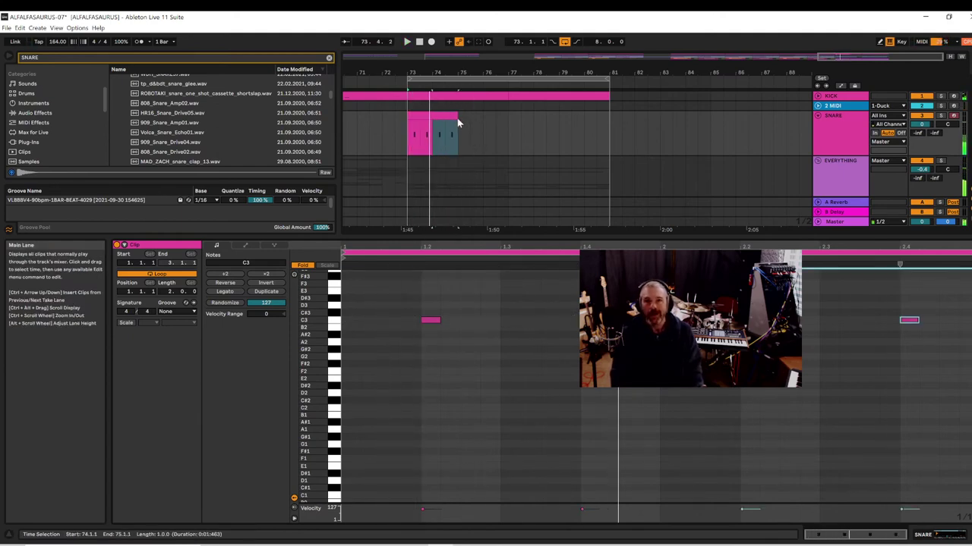
# - Duplicate the two-bar snare clip repeatedly to fill the section up to bar 81
pyautogui.moveTo(451, 133); pyautogui.dragTo(412, 153)
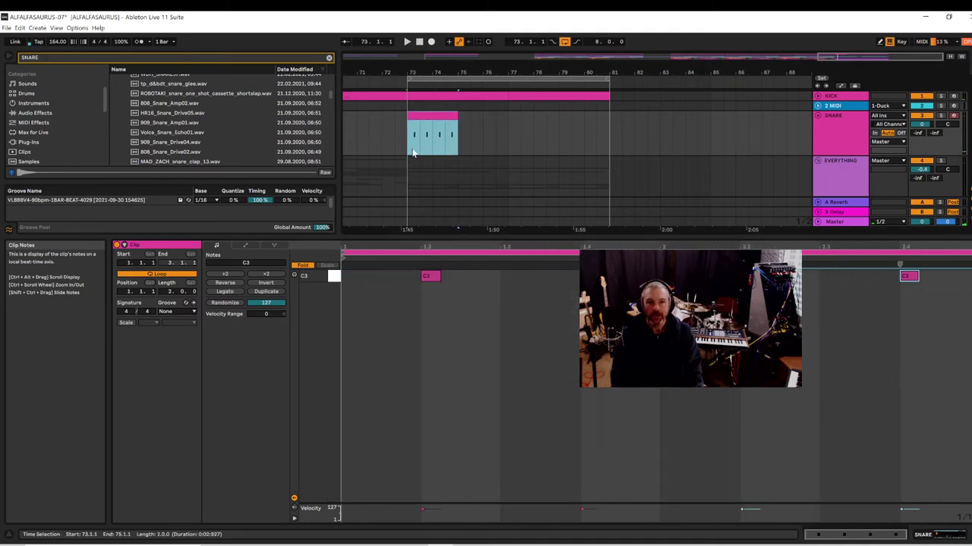
pyautogui.hotkey('ctrl', 'd')
pyautogui.hotkey('ctrl', 'd')
pyautogui.hotkey('ctrl', 'd')
pyautogui.hotkey('ctrl', 'd')
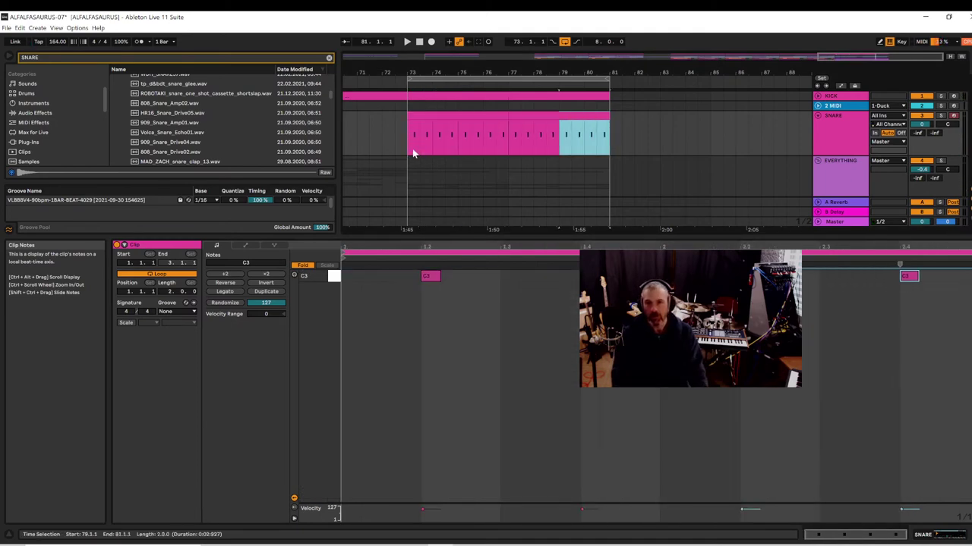
# - Delete the surplus snare clip copy between bars 81 and 83 and play the section from bar 73
pyautogui.press('space')
pyautogui.click(626, 122)
pyautogui.press('space')
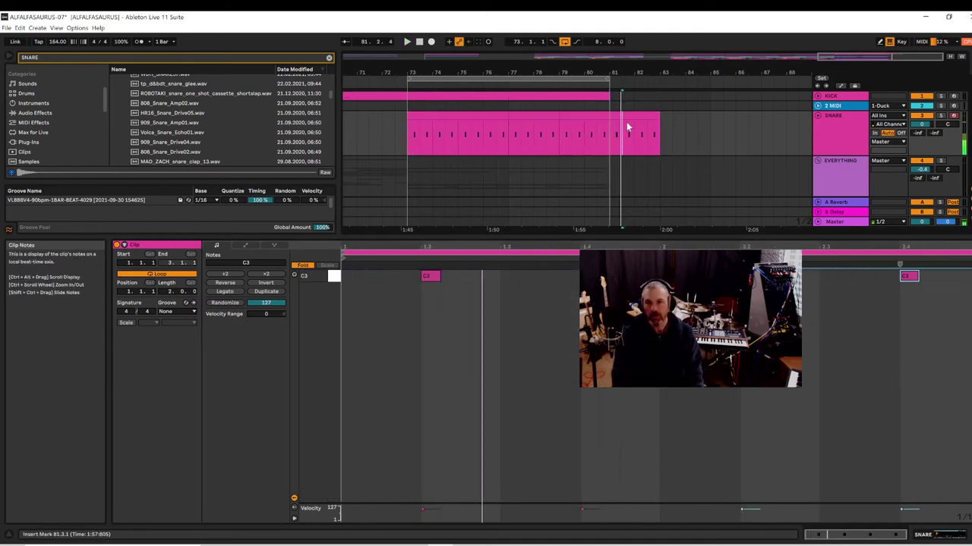
pyautogui.click(626, 117)
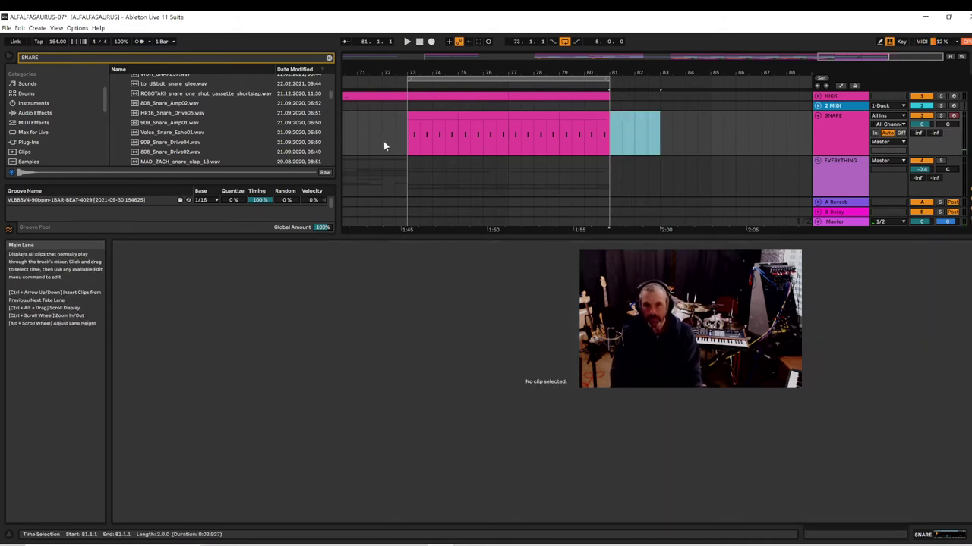
pyautogui.press('Delete')
pyautogui.click(411, 136)
pyautogui.press('space')
# - Insert a new MIDI track below SNARE and choose the SNARE track as its MIDI input source
pyautogui.scroll(-4, 930, 131)
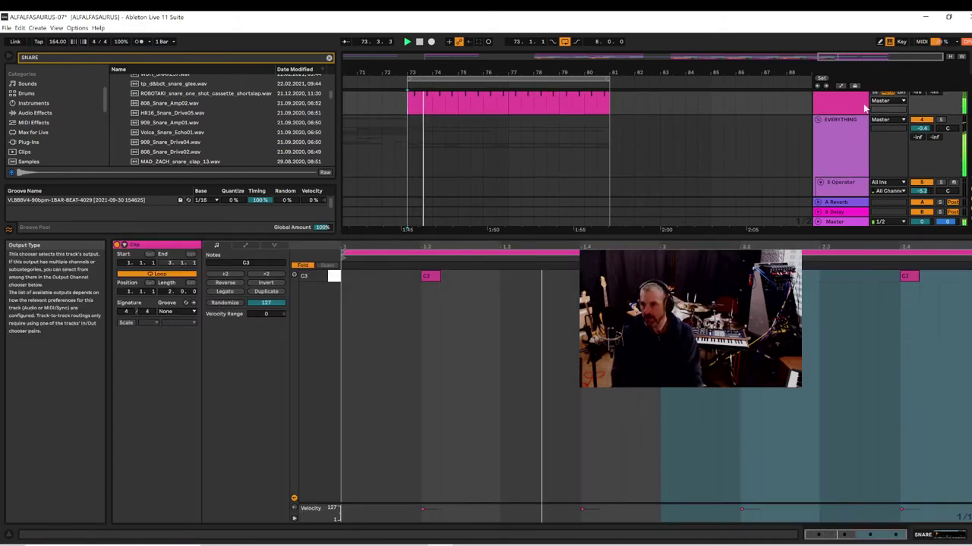
pyautogui.scroll(2, 855, 121)
pyautogui.rightClick(851, 129)
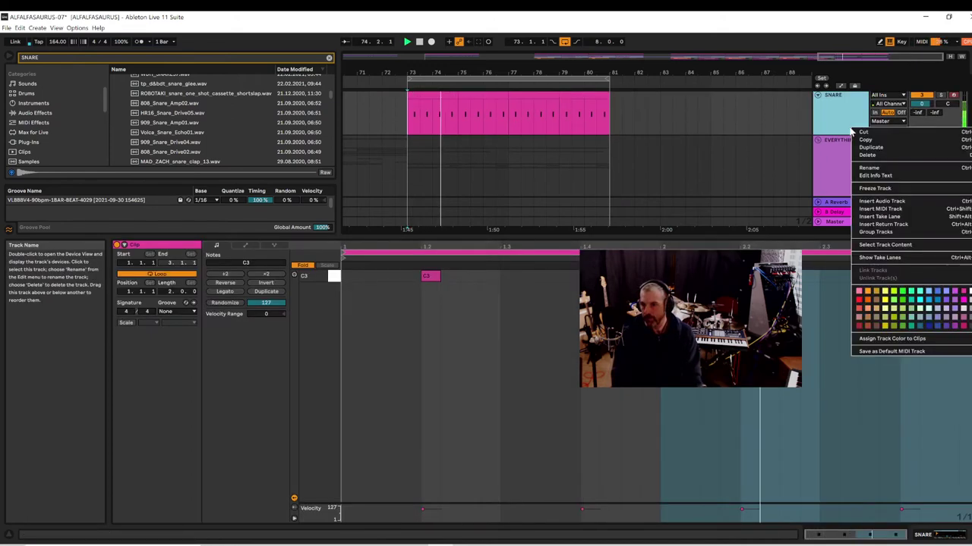
pyautogui.click(872, 210)
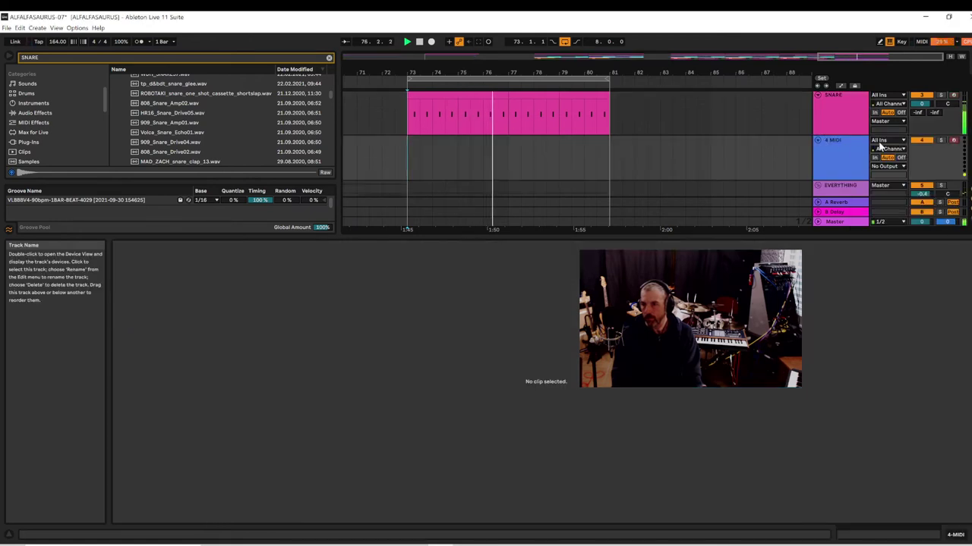
pyautogui.click(879, 142)
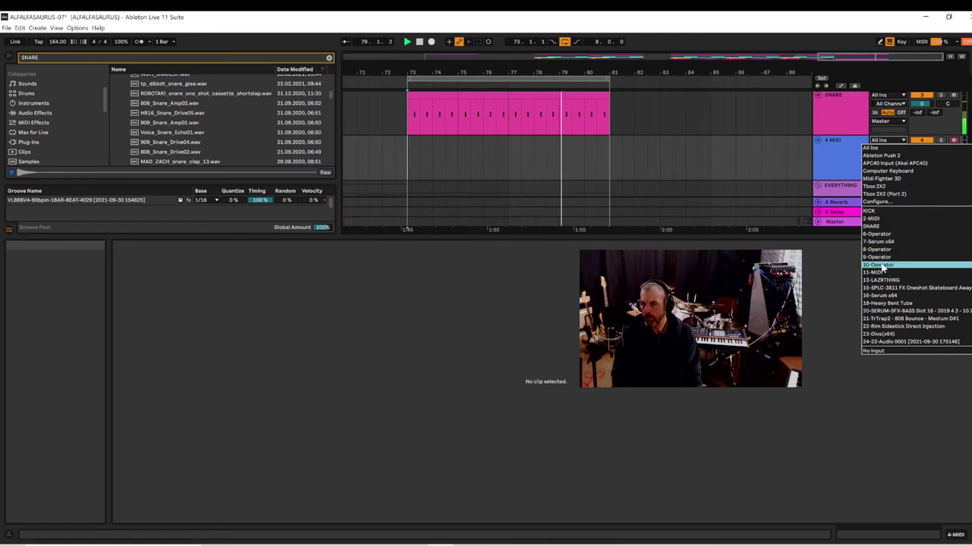
pyautogui.click(881, 226)
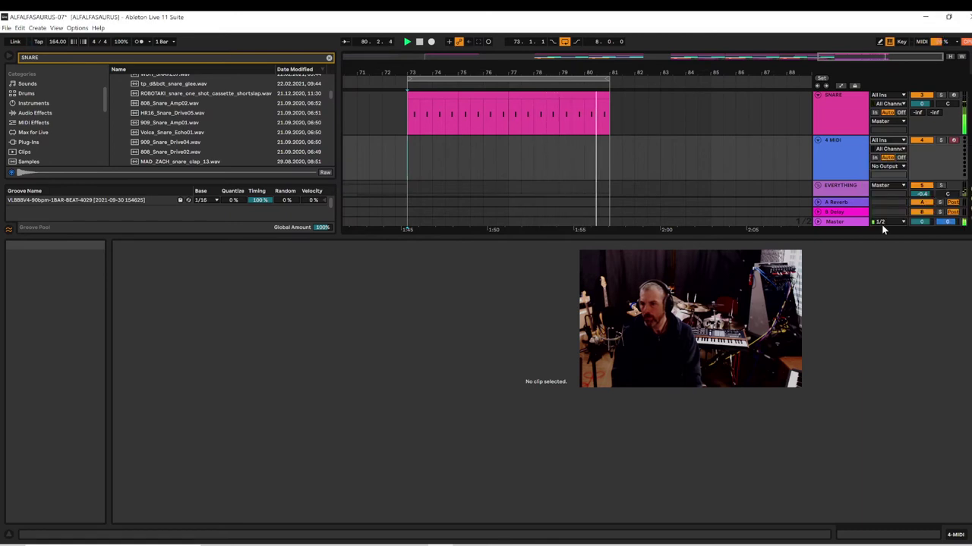
# - Route the 4 MIDI track's output to 1-Duck on EVERYTHING, set its monitoring to In and collapse the track
pyautogui.click(885, 166)
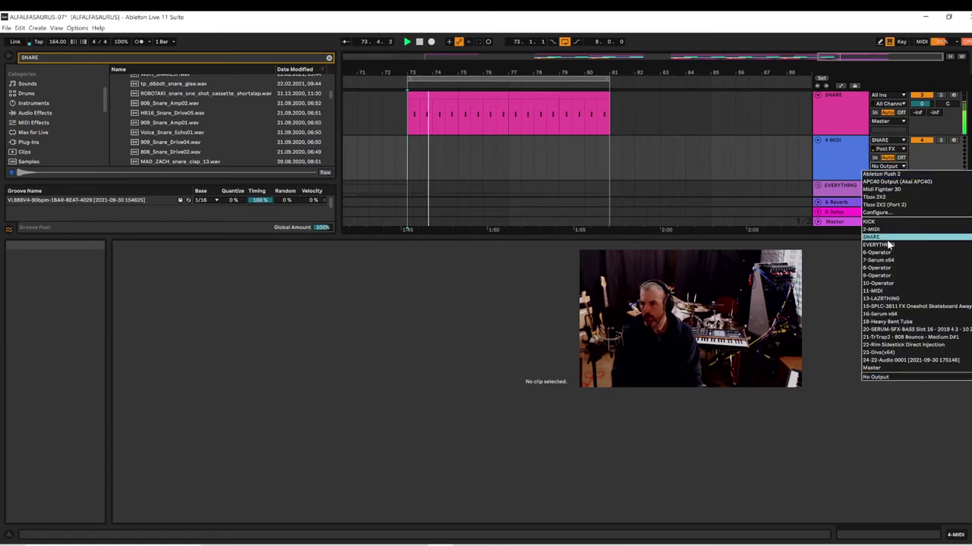
pyautogui.click(887, 245)
pyautogui.click(875, 158)
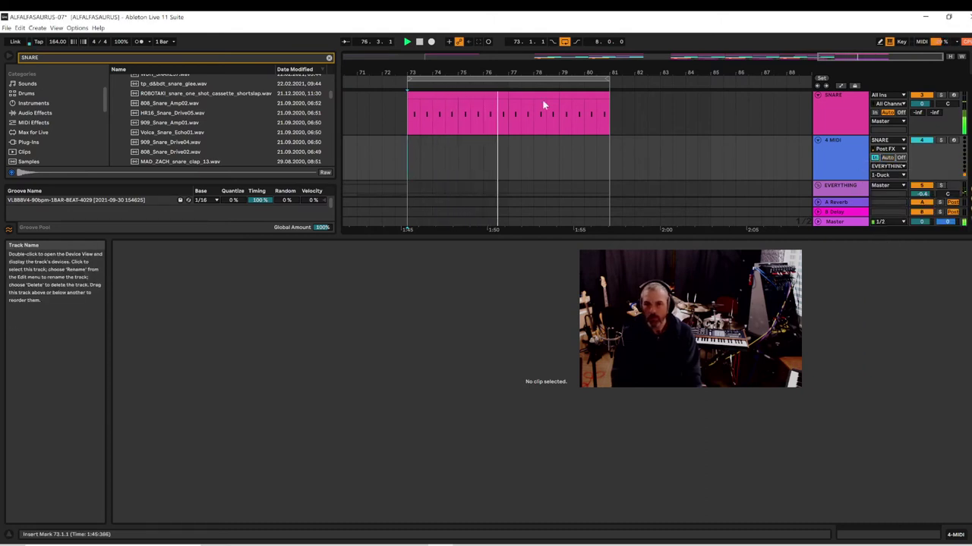
pyautogui.scroll(2, 683, 125)
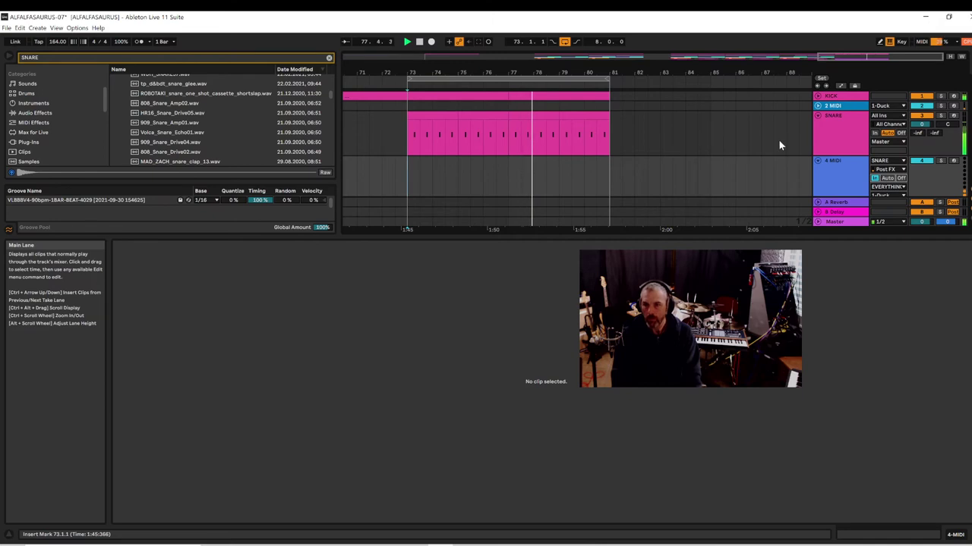
pyautogui.click(819, 160)
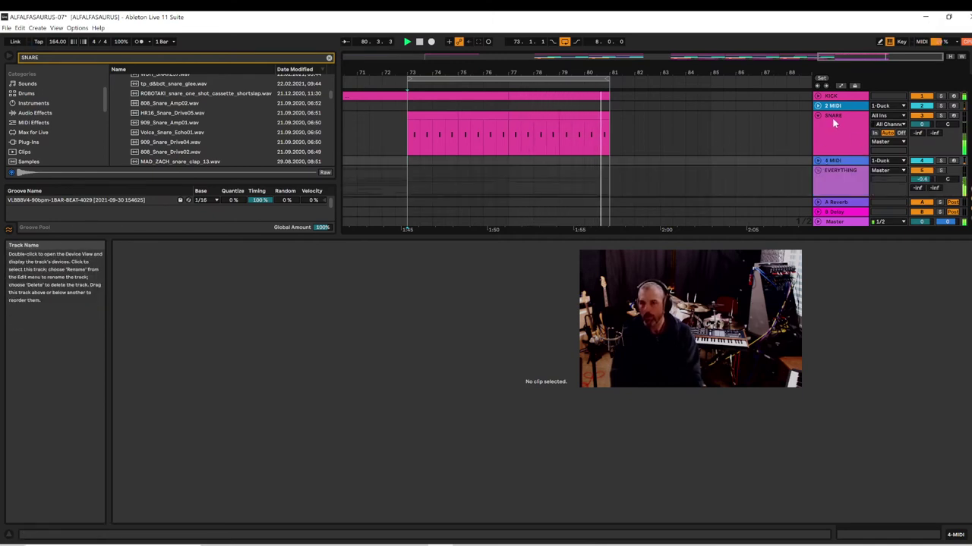
# - Stop playback and group the four tracks from KICK through 4 MIDI
pyautogui.press('space')
pyautogui.click(840, 98)
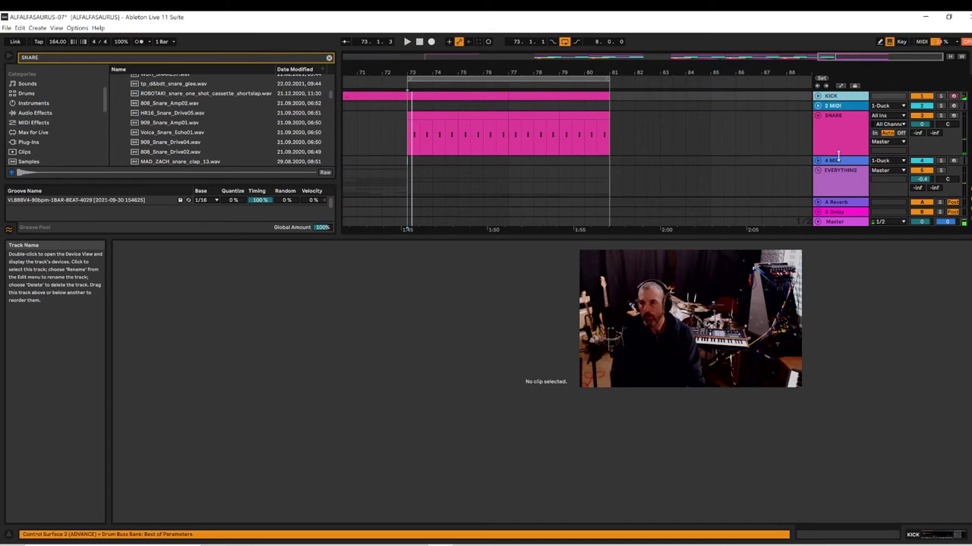
pyautogui.keyDown('shift'); pyautogui.click(840, 160); pyautogui.keyUp('shift')
pyautogui.rightClick(839, 161)
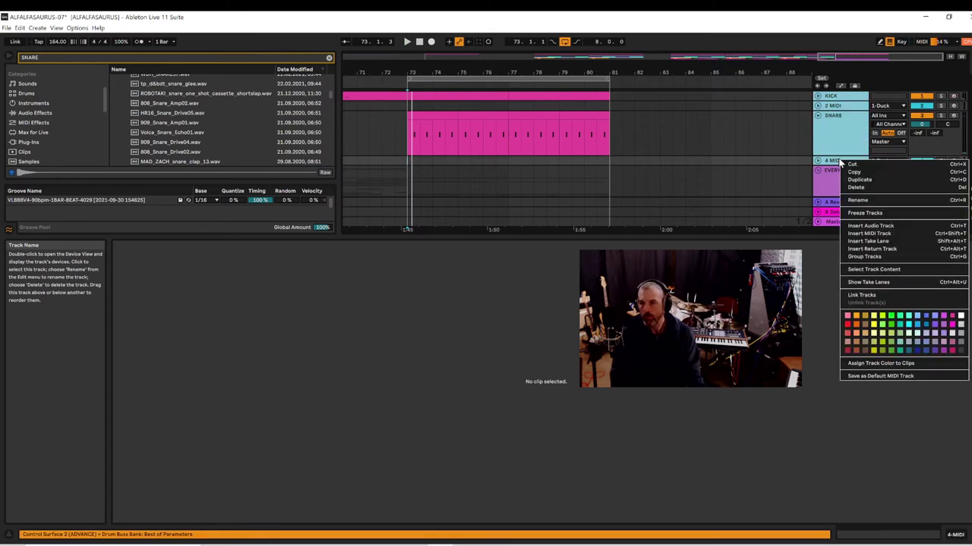
pyautogui.click(863, 257)
# - Rename the new group KICK N SNARE, start playback and fold the group
pyautogui.rightClick(836, 100)
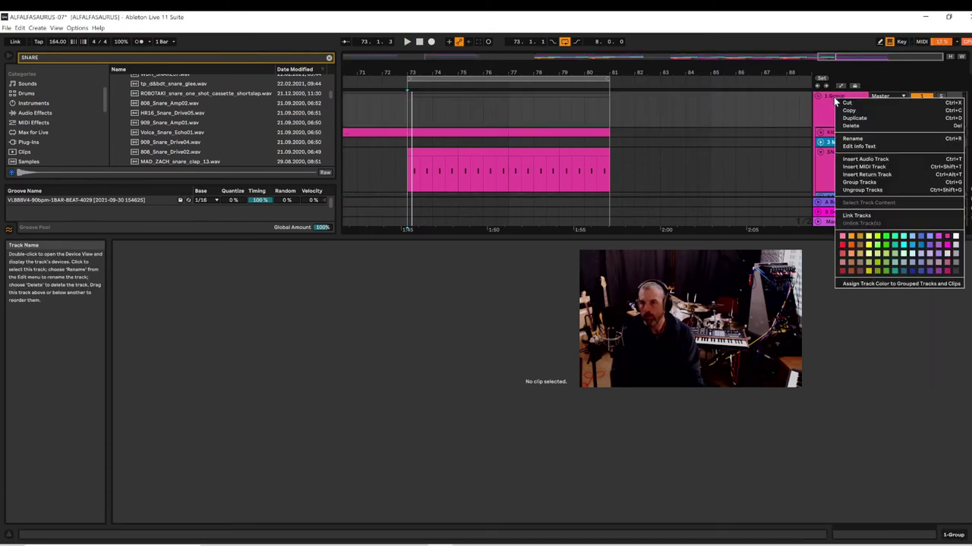
pyautogui.click(852, 138)
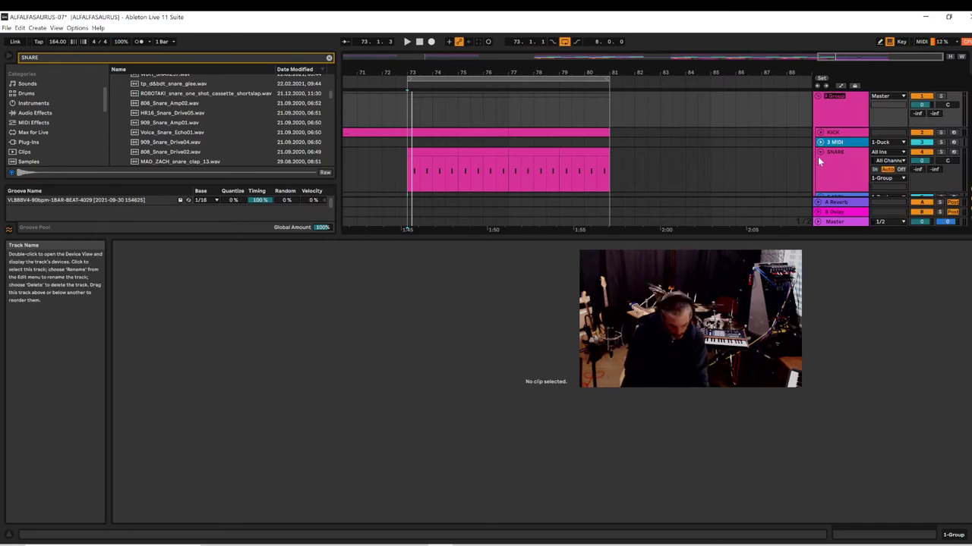
pyautogui.write('KICK H')
pyautogui.write(' SNARE')
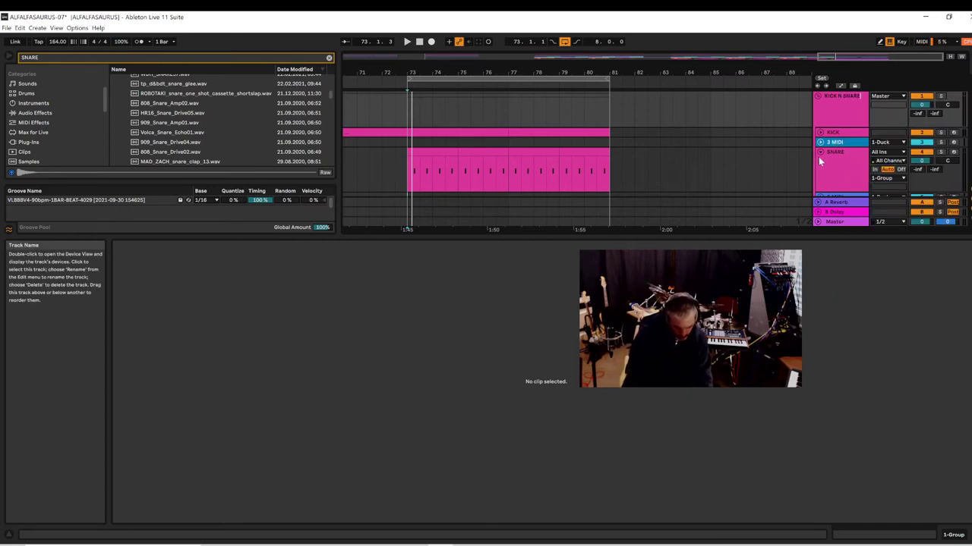
pyautogui.press('Return')
pyautogui.press('space')
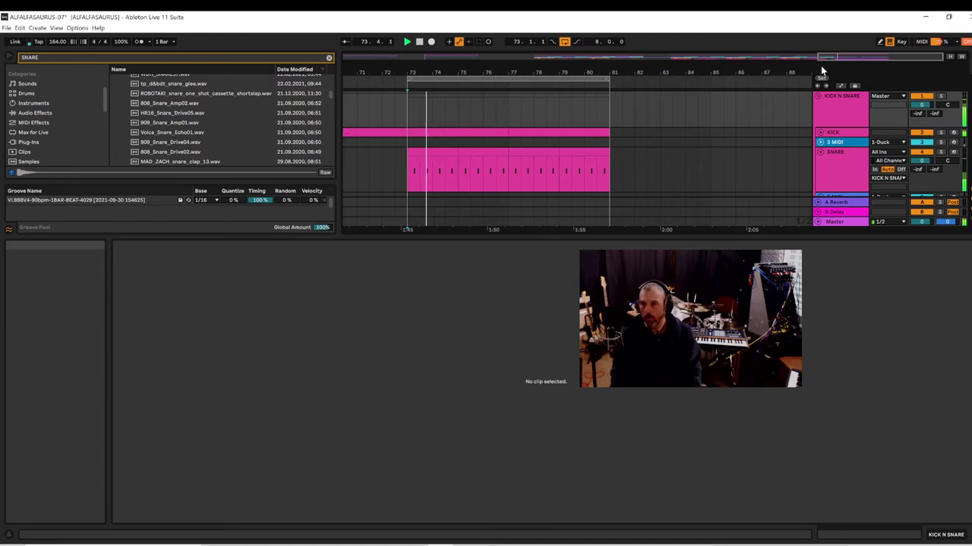
pyautogui.click(818, 97)
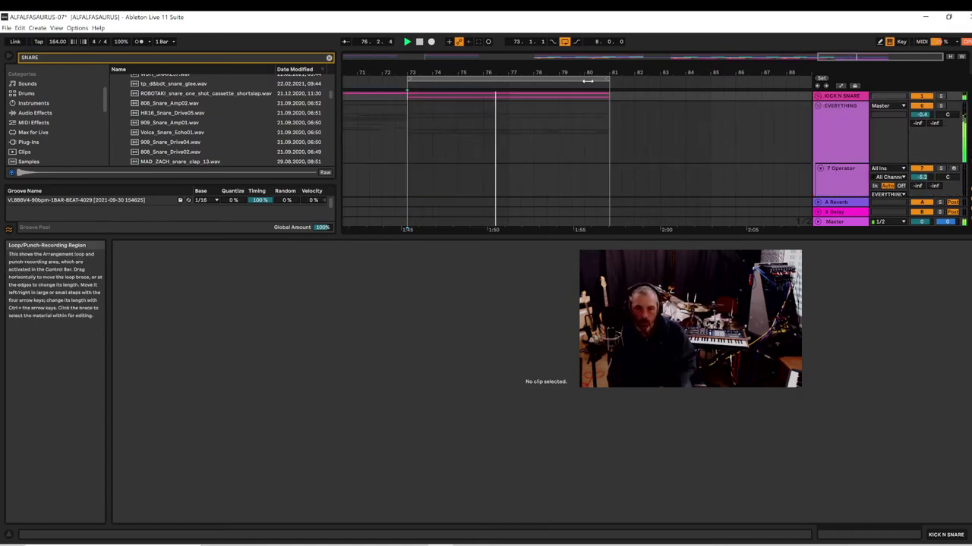
# - Duplicate the section from bar 73 to 81 on all tracks and extend the loop to bar 89
pyautogui.click(524, 81)
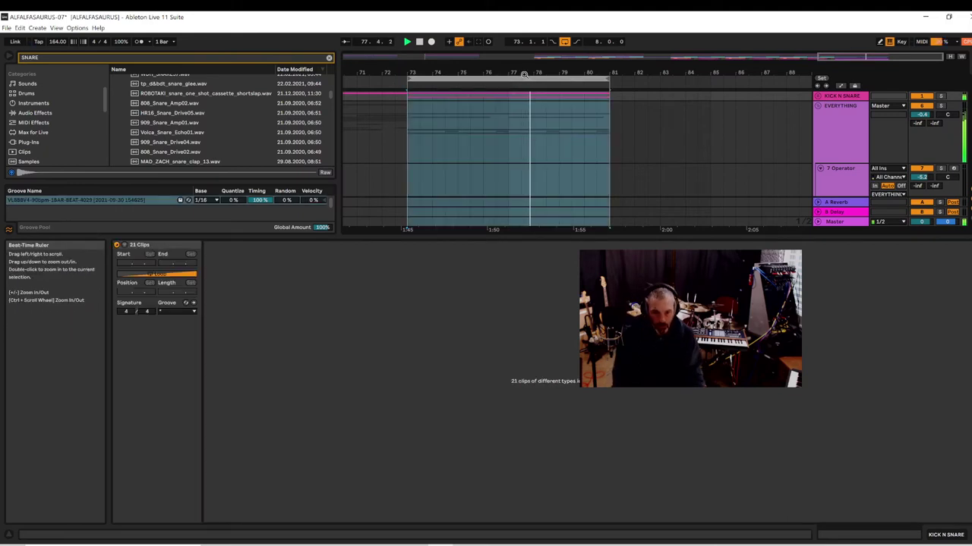
pyautogui.hotkey('ctrl', 'd')
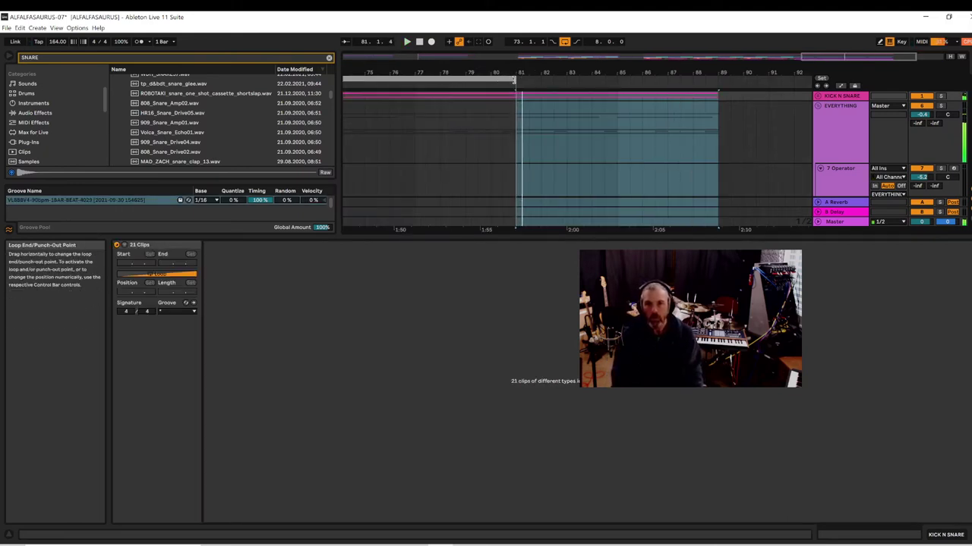
pyautogui.moveTo(516, 79); pyautogui.dragTo(718, 79)
pyautogui.press('space')
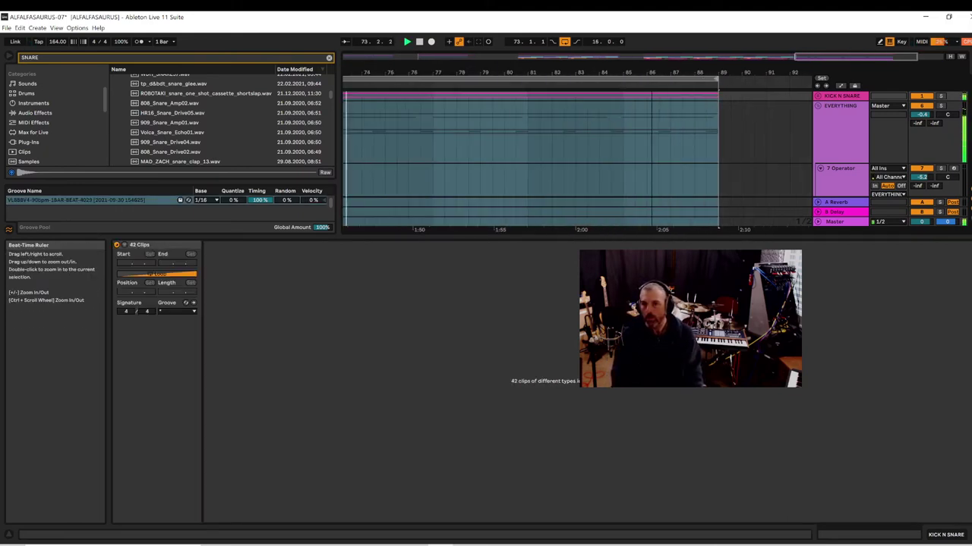
# - Unfold the KICK N SNARE group, deactivate its clips between bars 73 and 81 and play from bar 73
pyautogui.moveTo(657, 73); pyautogui.dragTo(744, 80)
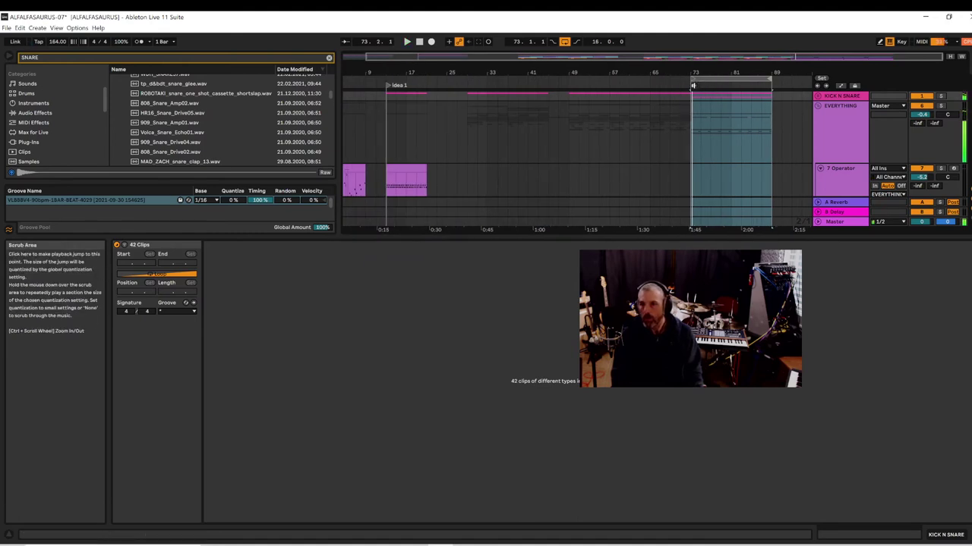
pyautogui.click(818, 100)
pyautogui.scroll(-2, 729, 140)
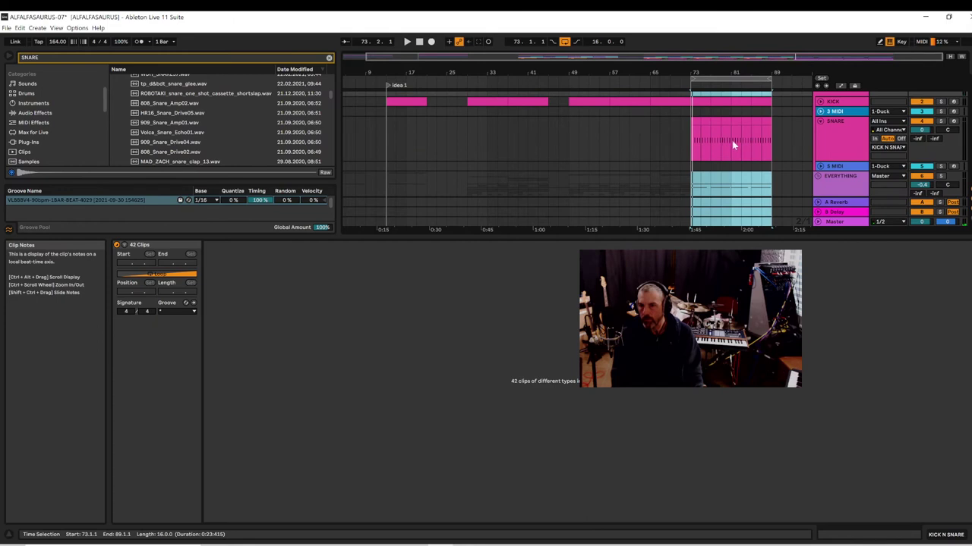
pyautogui.moveTo(733, 140); pyautogui.dragTo(701, 124)
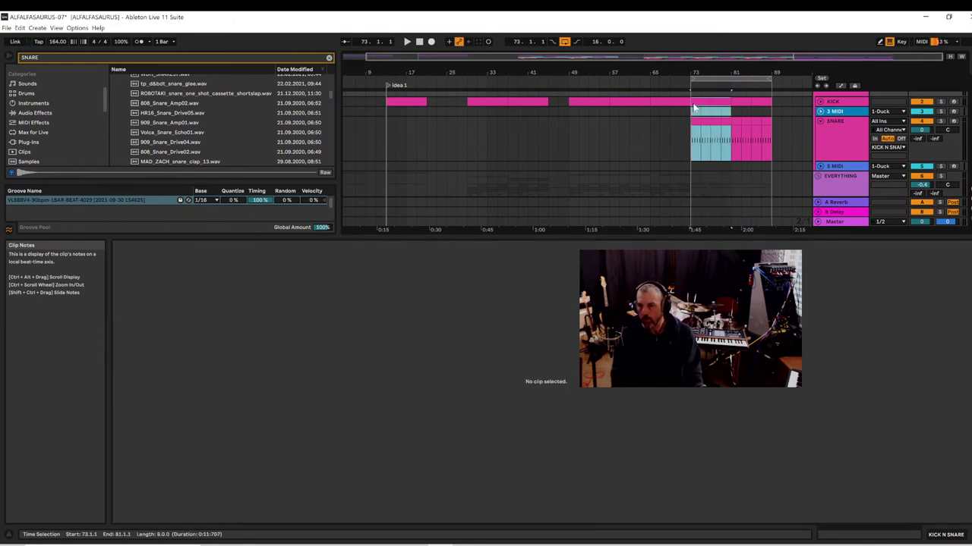
pyautogui.click(692, 108)
pyautogui.press('space')
# - Deactivate the blue VLBBBV4-90 audio track's clips from bar 73 to 77 and play the section
pyautogui.scroll(-3, 753, 161)
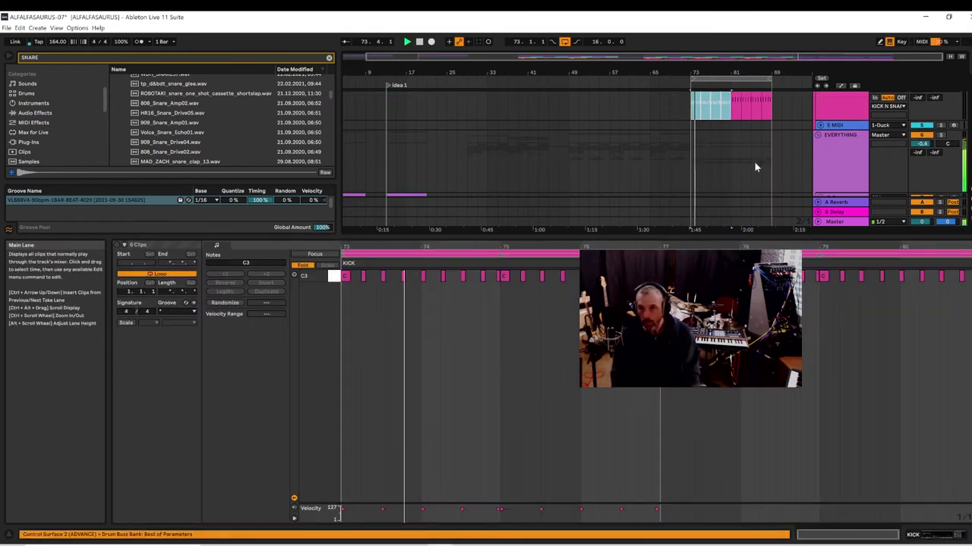
pyautogui.scroll(-6, 754, 161)
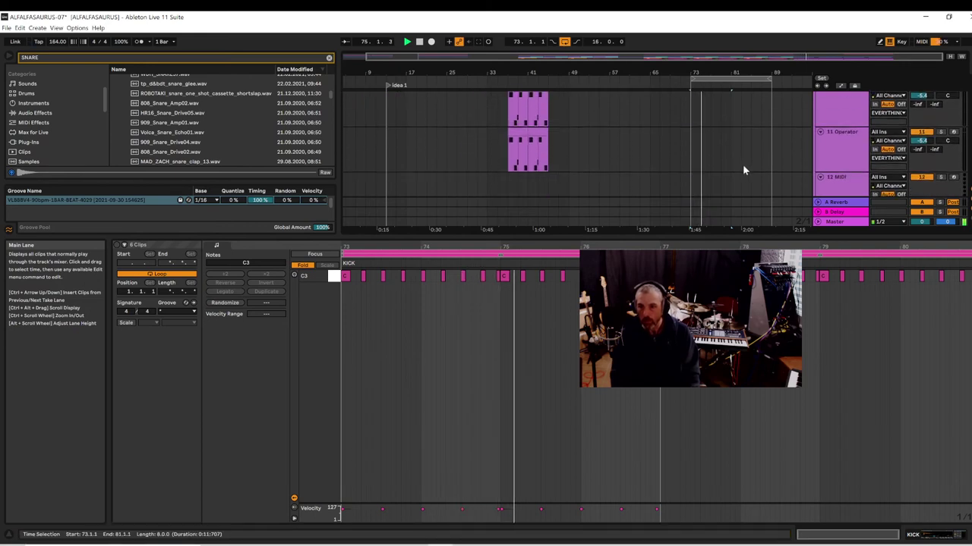
pyautogui.scroll(-3, 742, 164)
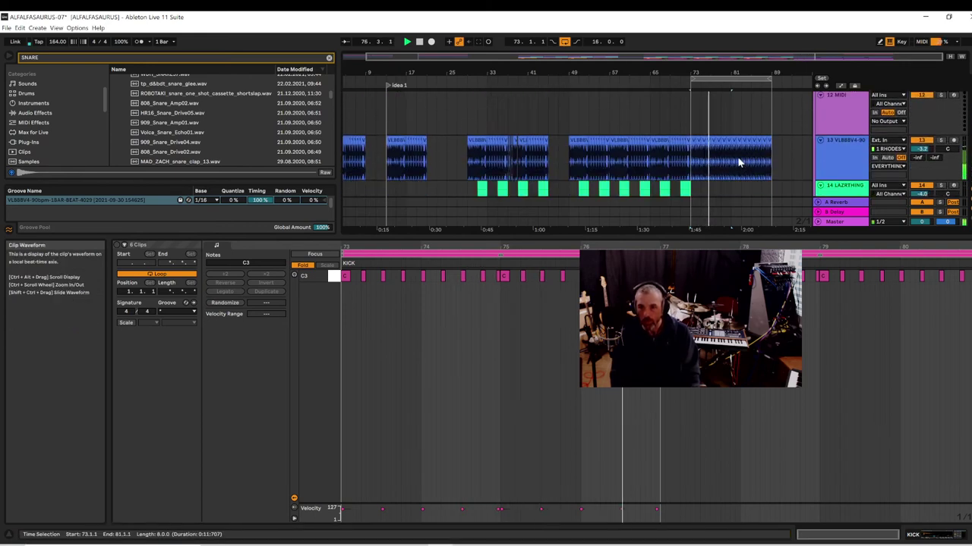
pyautogui.scroll(-5, 732, 161)
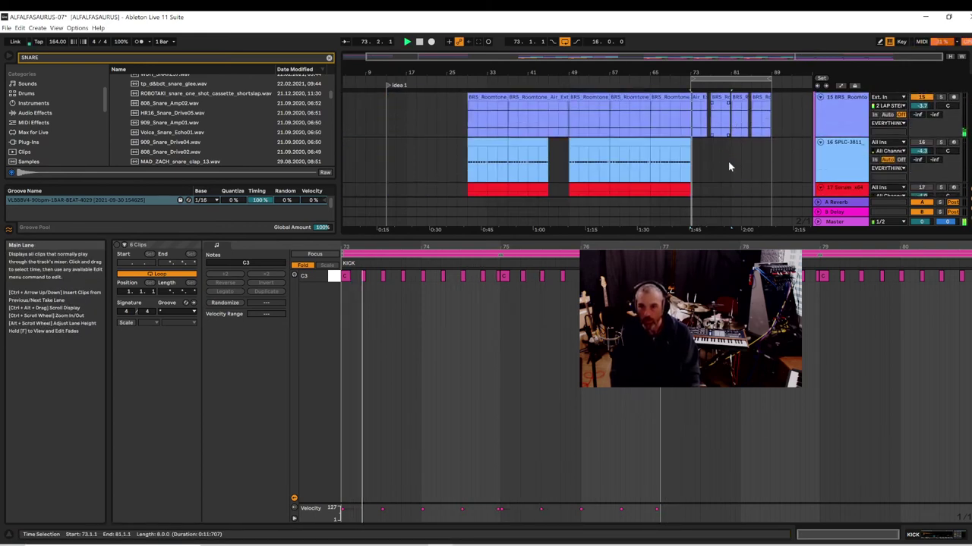
pyautogui.scroll(-3, 729, 158)
pyautogui.scroll(4, 729, 154)
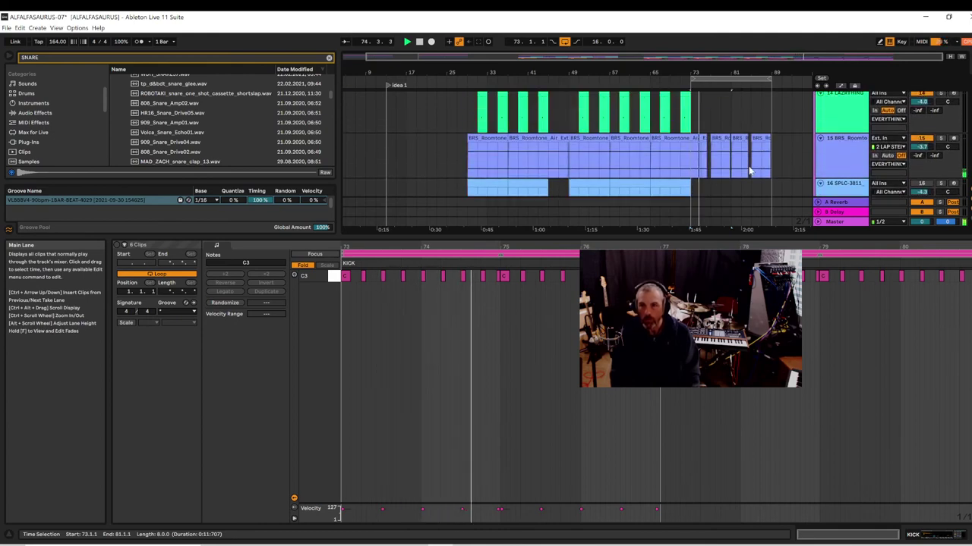
pyautogui.scroll(4, 749, 167)
pyautogui.moveTo(691, 153); pyautogui.dragTo(708, 167)
pyautogui.press('space')
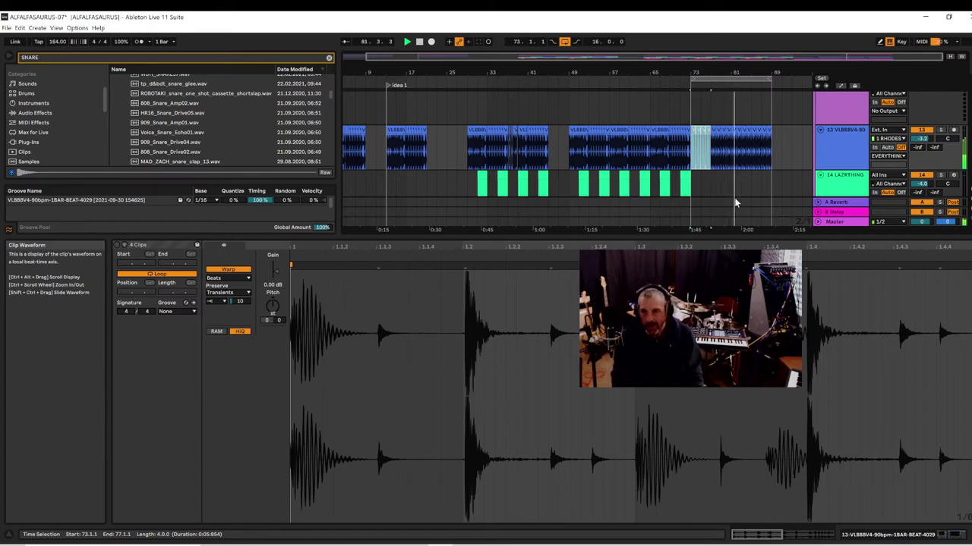
# - Shorten the loop so it starts at bar 81 and covers the eight bars up to bar 89
pyautogui.scroll(-6, 774, 155)
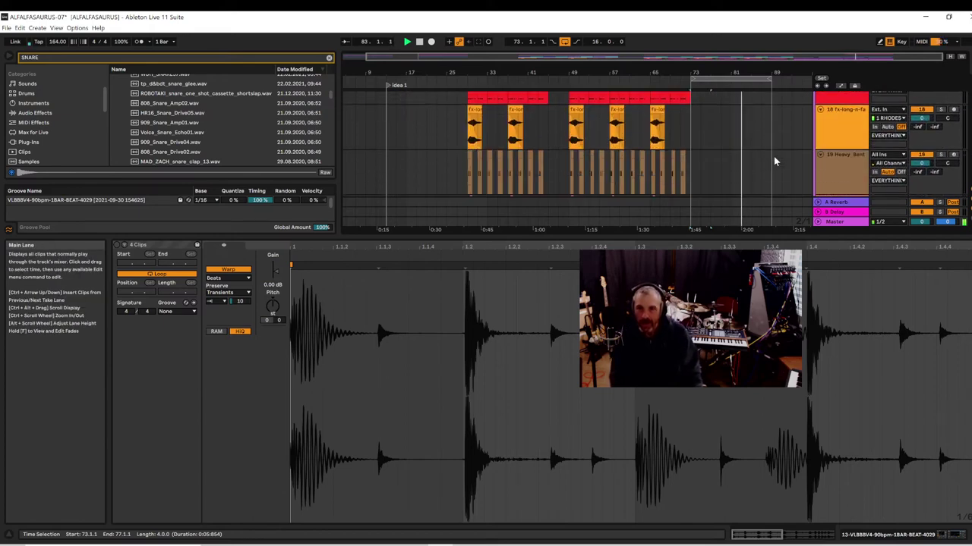
pyautogui.scroll(-5, 773, 155)
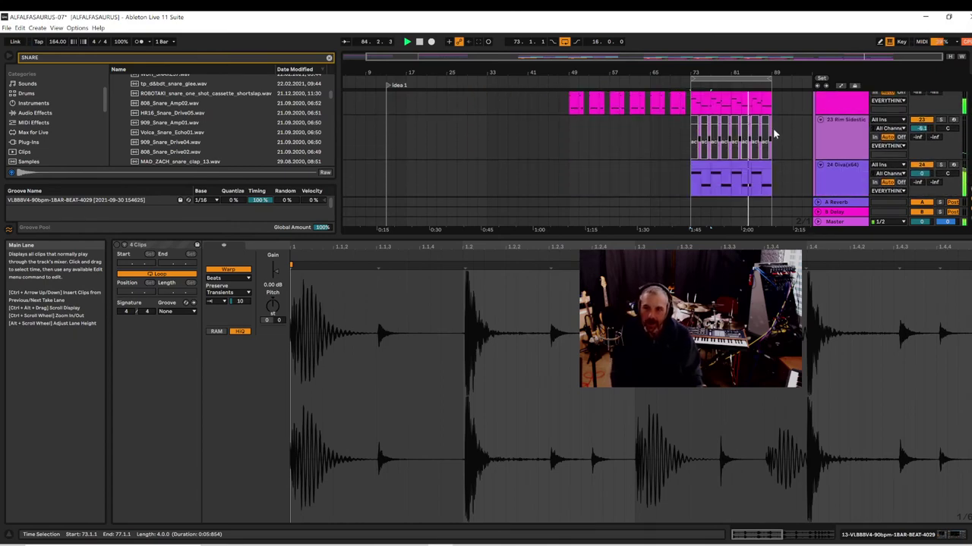
pyautogui.scroll(-4, 775, 134)
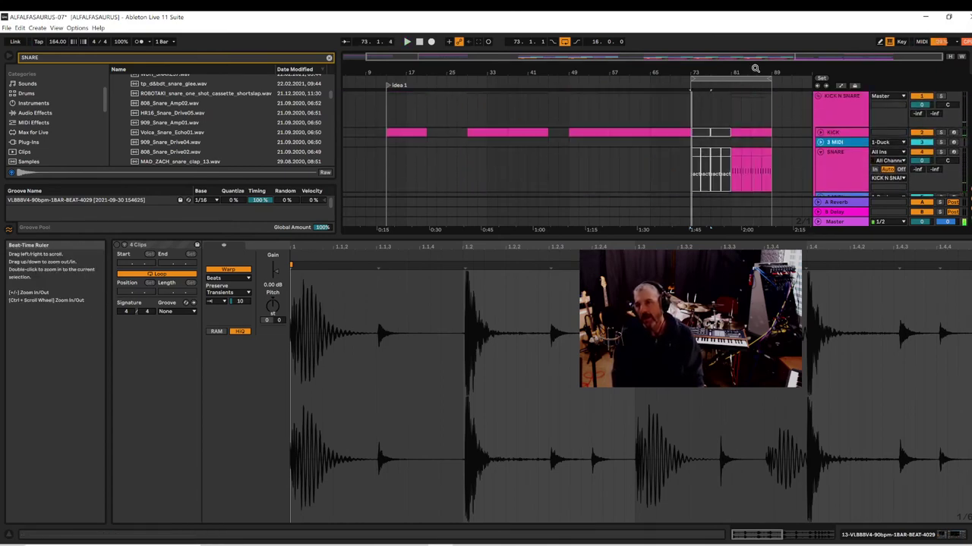
pyautogui.moveTo(754, 69); pyautogui.dragTo(577, 96)
pyautogui.moveTo(449, 79); pyautogui.dragTo(564, 95)
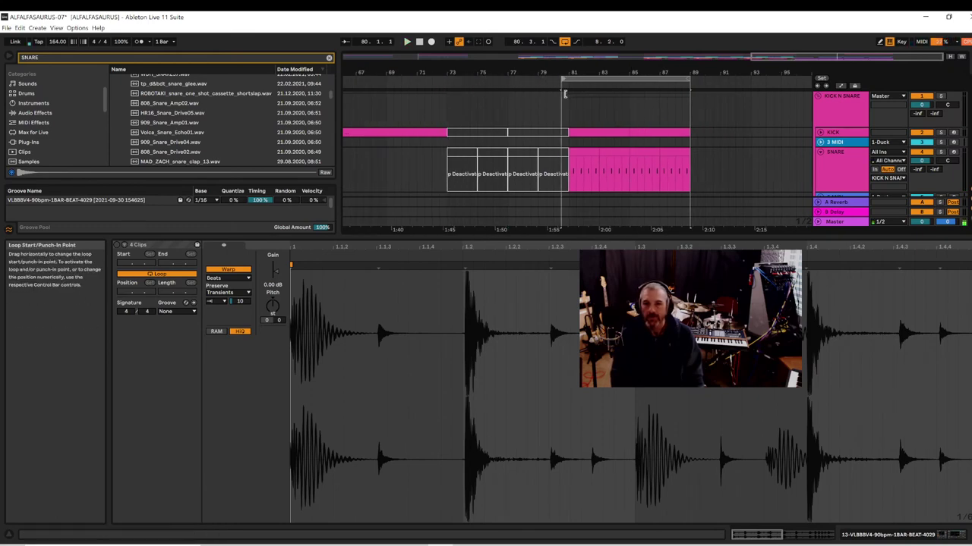
# - Unfold the KICK track, open its clip starting at bar 81 and play the kick pattern
pyautogui.click(820, 132)
pyautogui.click(582, 131)
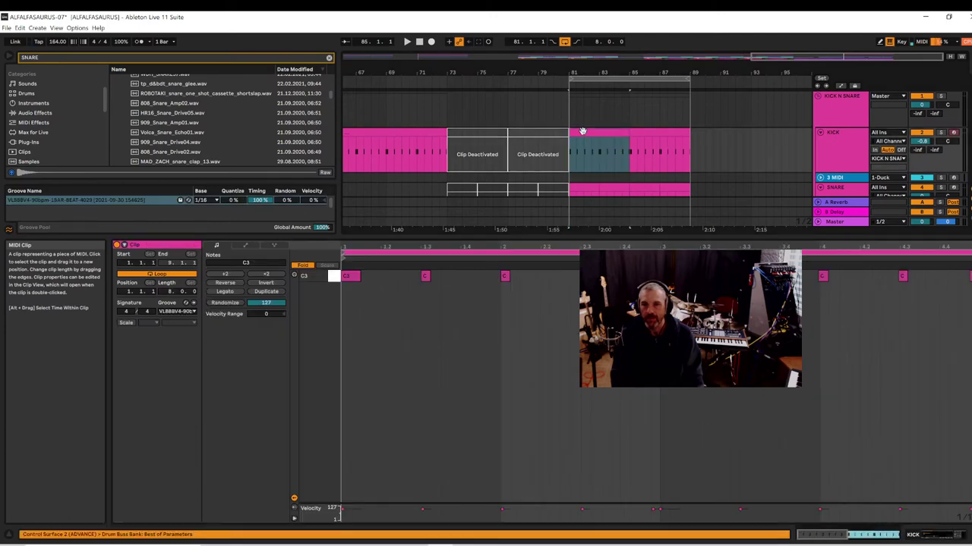
pyautogui.press('space')
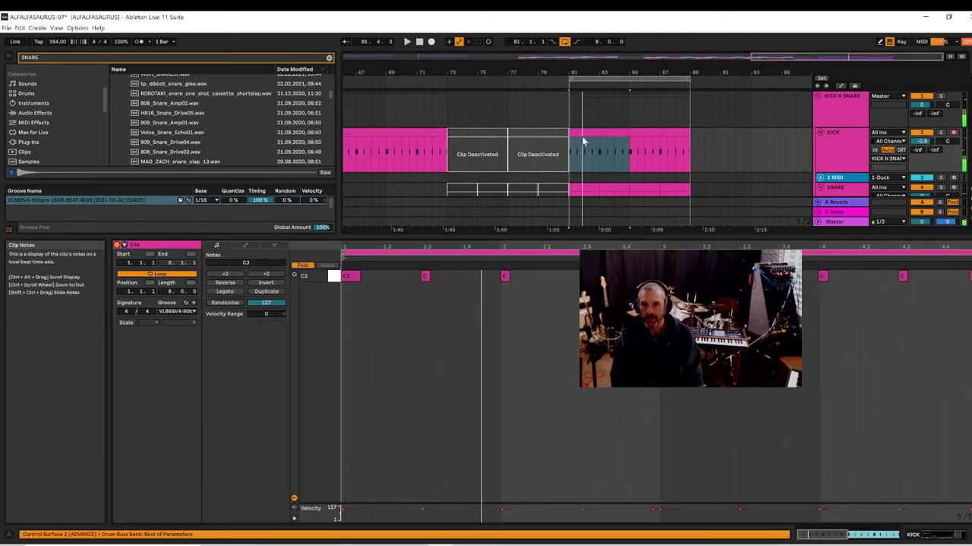
pyautogui.click(580, 134)
pyautogui.click(580, 133)
pyautogui.press('space')
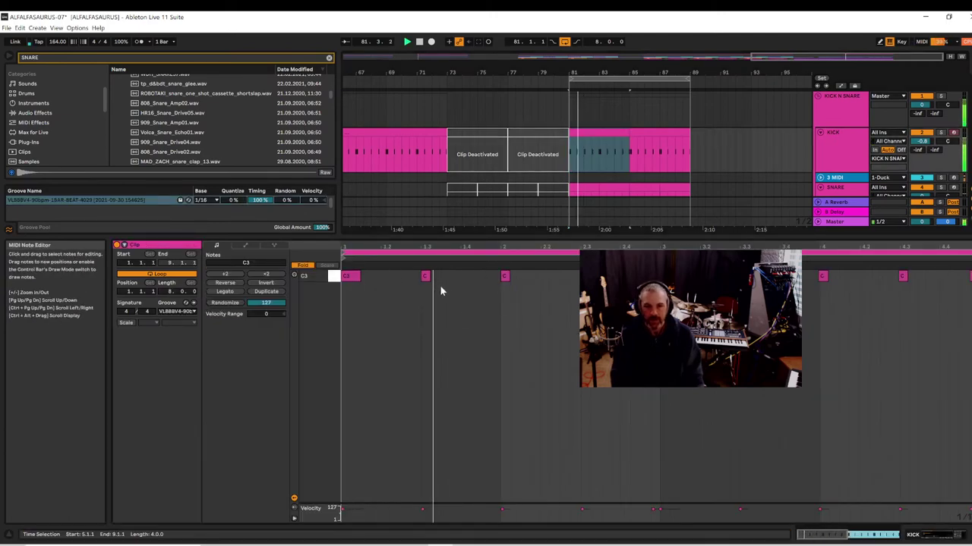
pyautogui.press('space')
pyautogui.press('space')
# - Move the clip's second kick note to 1.3.3, delete the kick note at 2.3.1 and play the pattern
pyautogui.moveTo(425, 278)
pyautogui.mouseDown()
pyautogui.moveTo(412, 279)
pyautogui.moveTo(431, 277)
pyautogui.mouseUp()
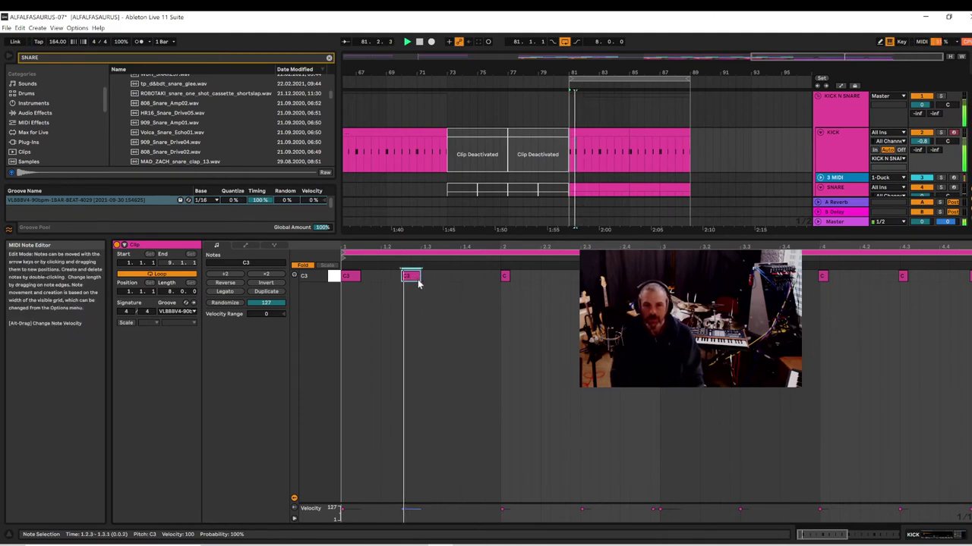
pyautogui.moveTo(415, 278); pyautogui.dragTo(452, 281)
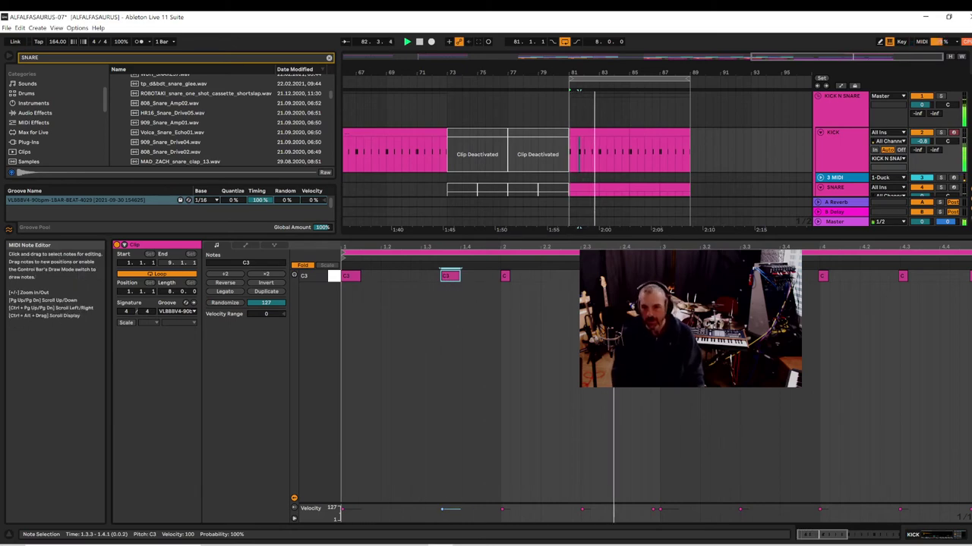
pyautogui.doubleClick(586, 277)
pyautogui.press('space')
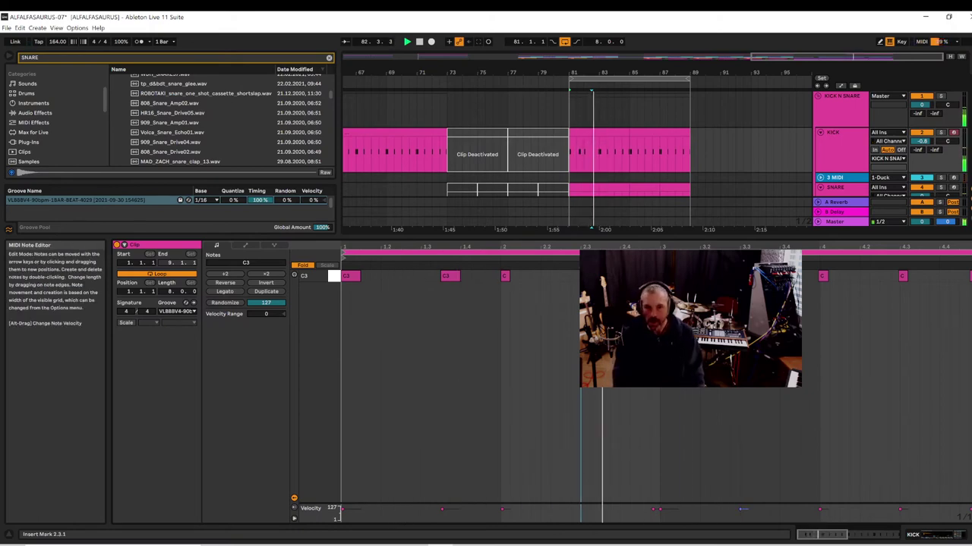
# - Shift the kick note on beat 3 of the clip's third bar to slightly after 3.3.3
pyautogui.click(744, 276)
pyautogui.press('space')
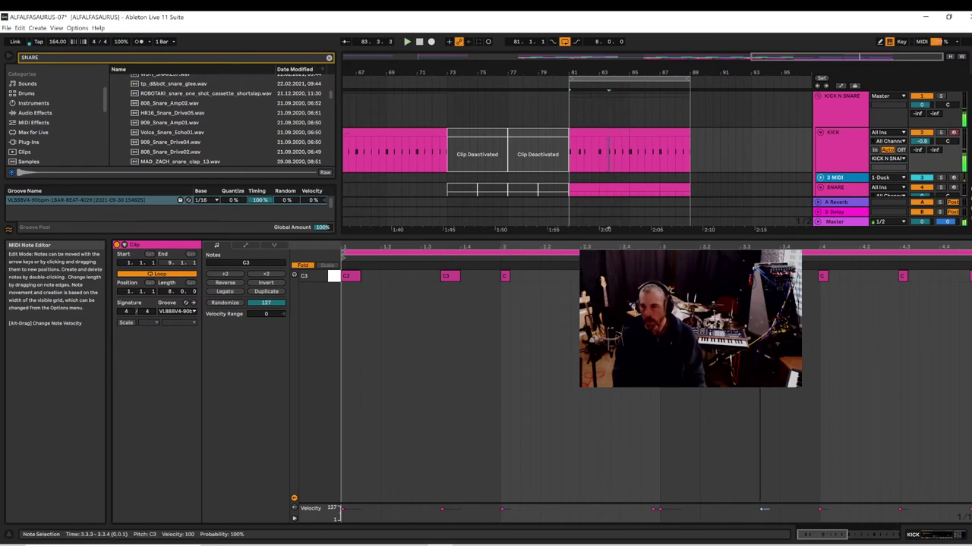
pyautogui.press('Right')
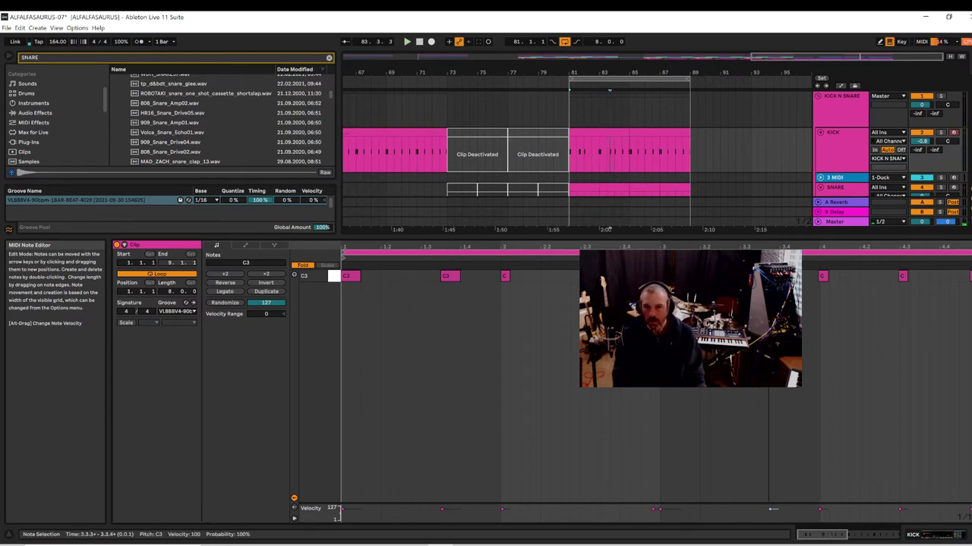
# - While playing the pattern, move the clip's fourth-bar beat-3 kick note to 4.3.3 and the note on 4.1.1 to 3.4.4
pyautogui.press('space')
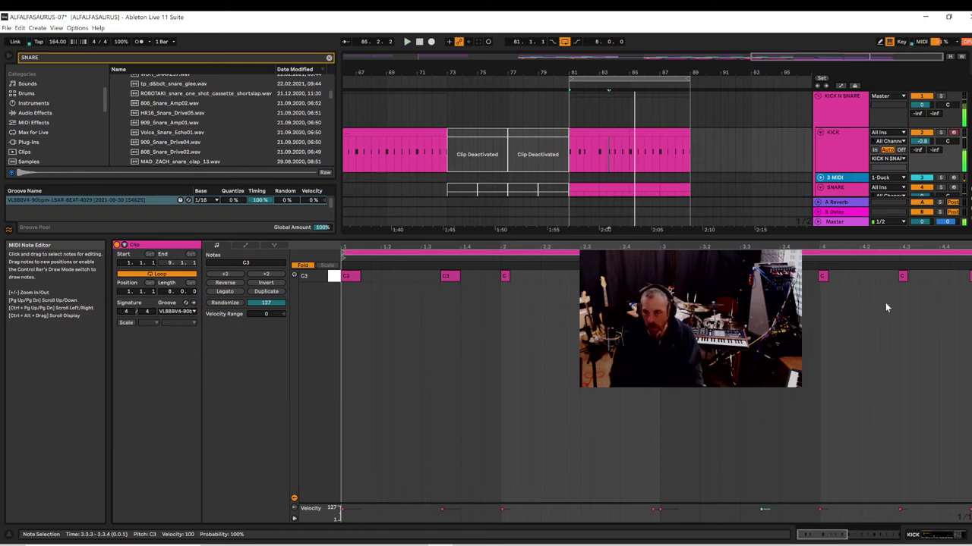
pyautogui.press('space')
pyautogui.moveTo(914, 278); pyautogui.dragTo(925, 278)
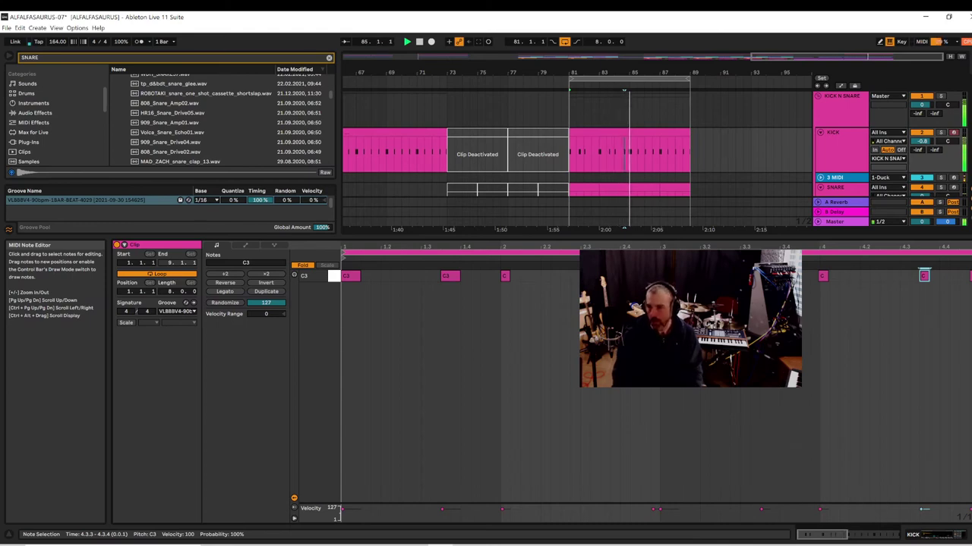
pyautogui.moveTo(824, 279); pyautogui.dragTo(815, 279)
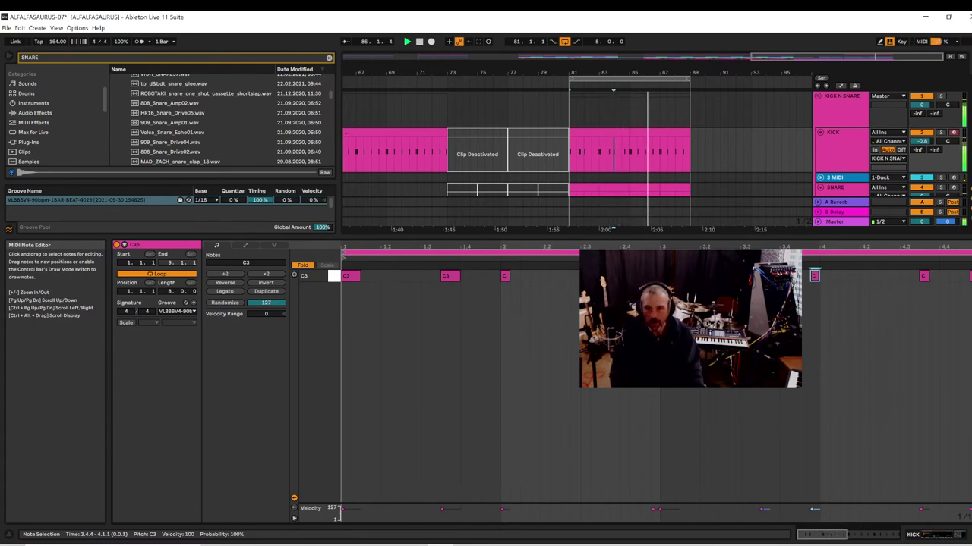
# - Replace the KICK clip from bar 85 to 89 with a copy of the edited clip from bar 81
pyautogui.click(582, 134)
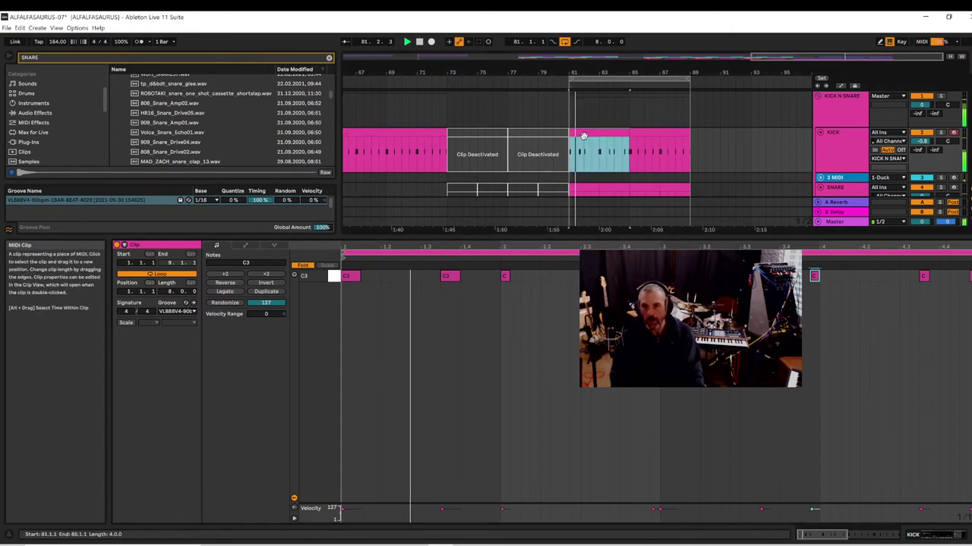
pyautogui.click(663, 142)
pyautogui.click(658, 133)
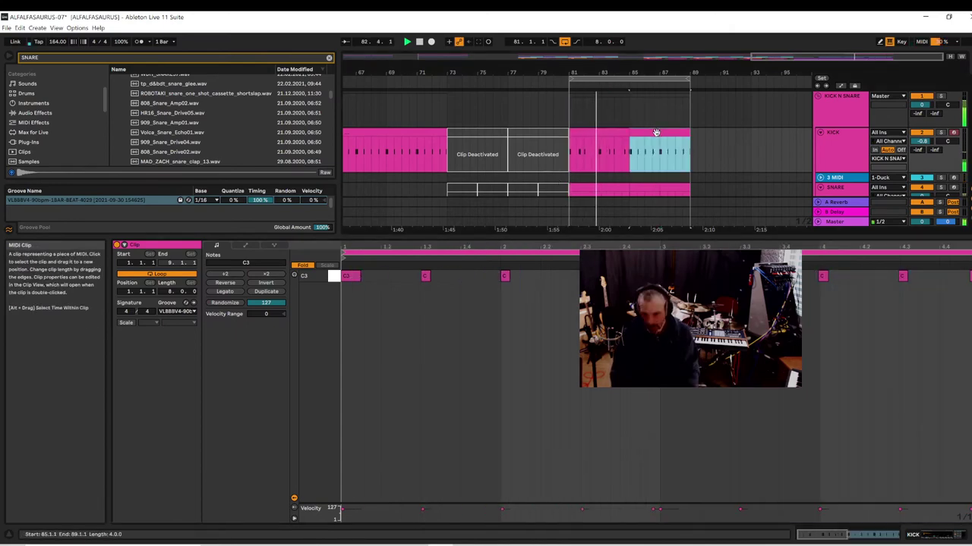
pyautogui.press('Delete')
pyautogui.moveTo(598, 133); pyautogui.dragTo(655, 132)
# - Play the section from 84.3.1 and examine which tracks below the drums have parts in the second half of bar 84
pyautogui.scroll(-3, 650, 195)
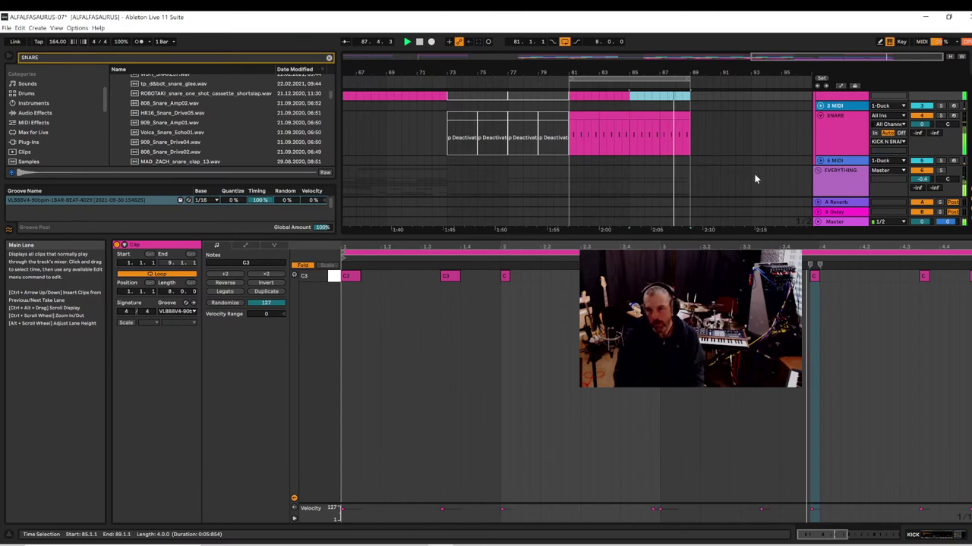
pyautogui.scroll(-1, 773, 184)
pyautogui.scroll(-1, 797, 182)
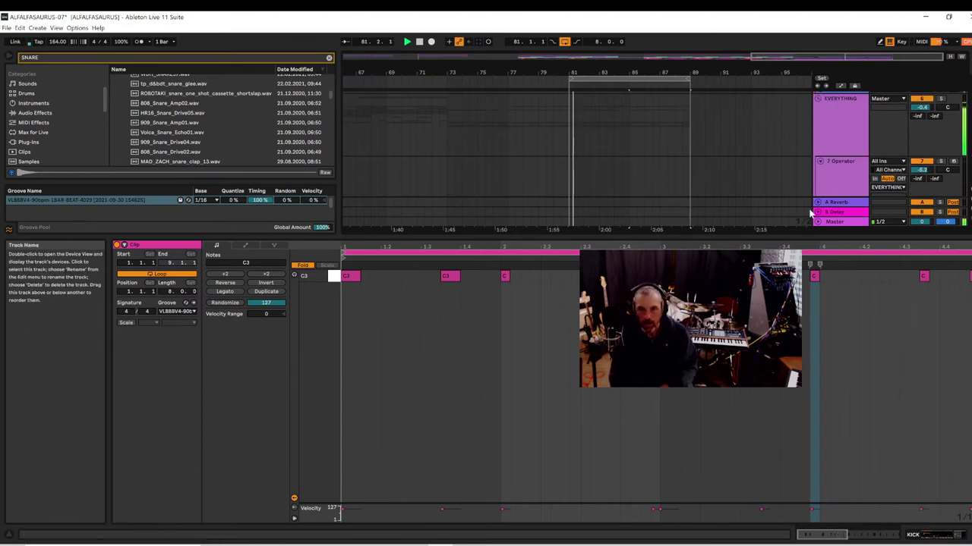
pyautogui.scroll(-4, 766, 141)
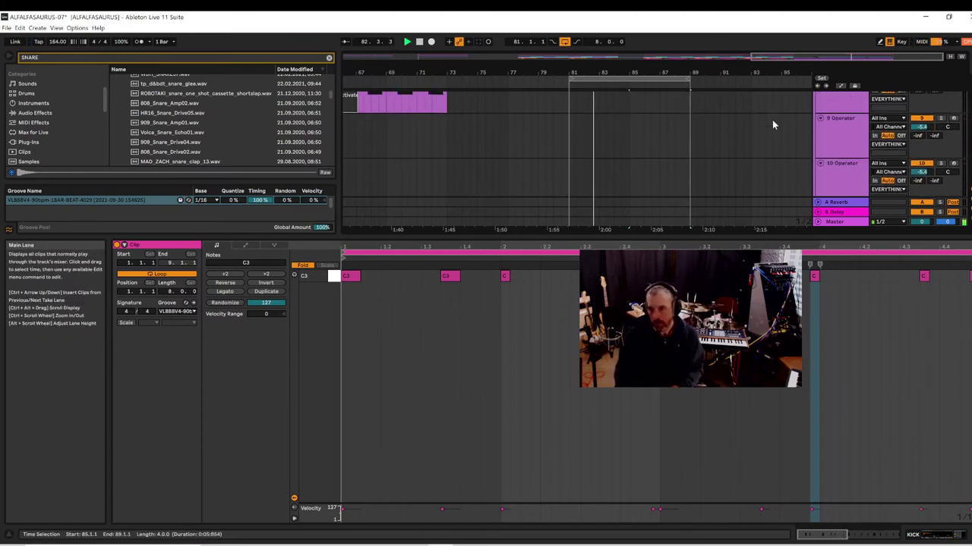
pyautogui.moveTo(661, 73); pyautogui.dragTo(623, 86)
pyautogui.click(553, 123)
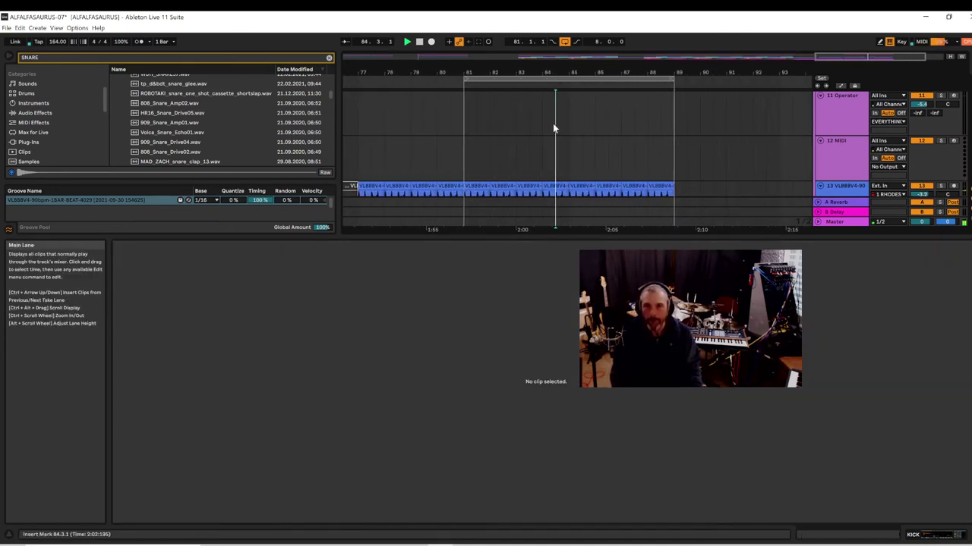
pyautogui.press('space')
pyautogui.moveTo(556, 73); pyautogui.dragTo(556, 99)
pyautogui.scroll(-8, 598, 186)
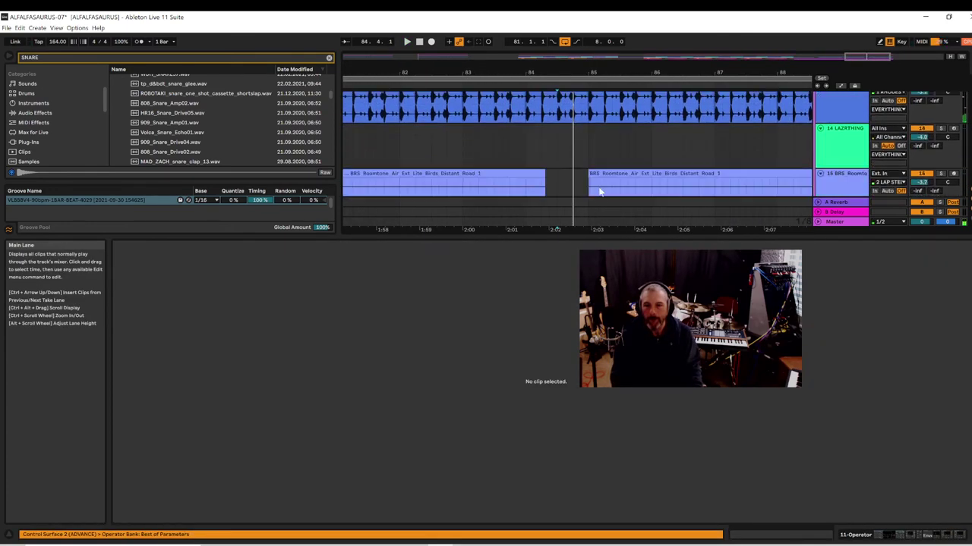
pyautogui.scroll(-4, 589, 159)
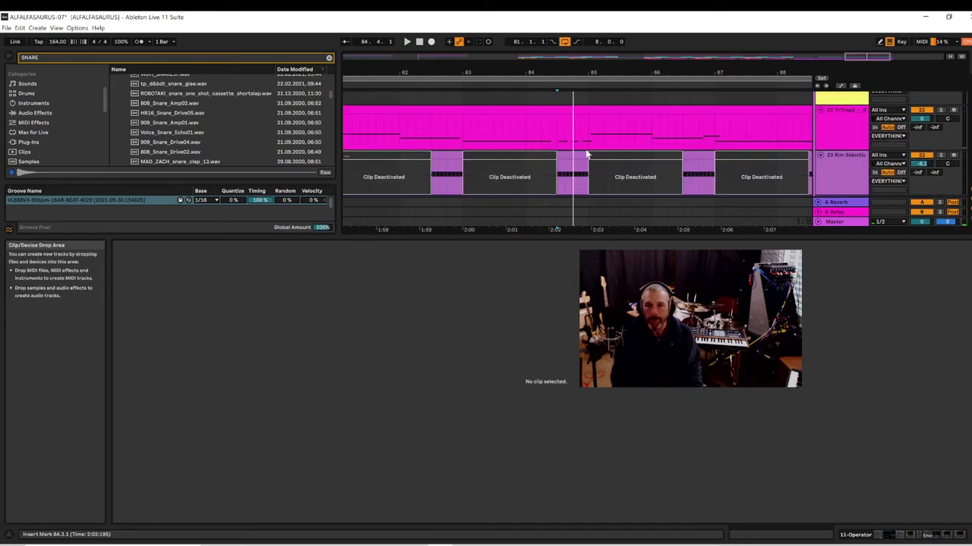
pyautogui.scroll(-5, 569, 160)
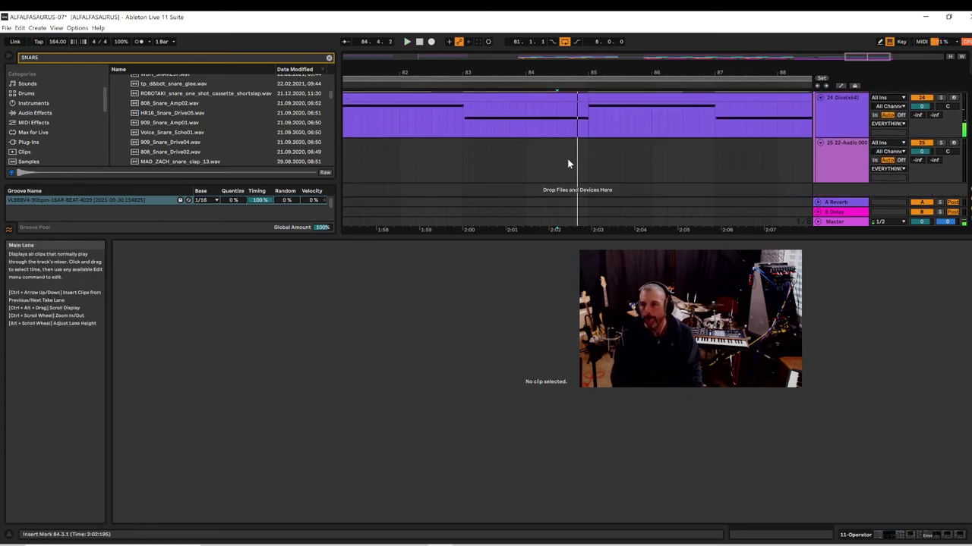
pyautogui.scroll(4, 668, 158)
pyautogui.press('space')
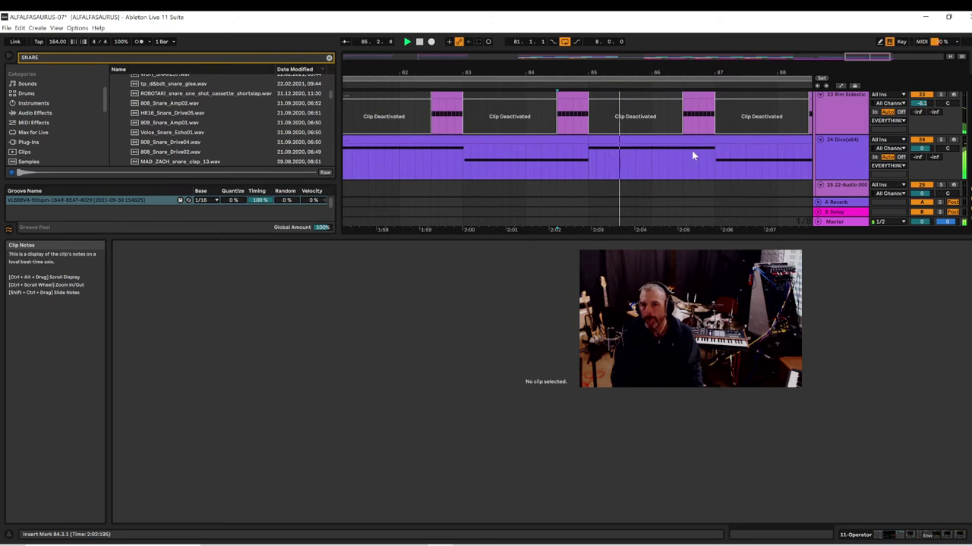
pyautogui.scroll(1, 691, 156)
pyautogui.scroll(3, 693, 155)
pyautogui.scroll(-4, 693, 155)
pyautogui.press('space')
pyautogui.press('space')
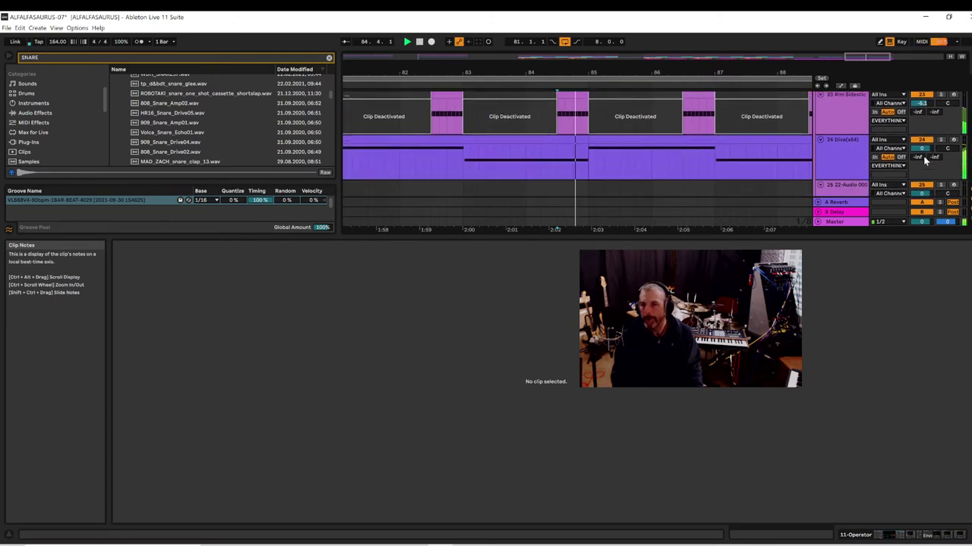
# - Solo the Diva track briefly, remove its parts from 84.3.1 to 85.1.1 and 88.3.1 to 89.1.1, and play the result
pyautogui.click(940, 141)
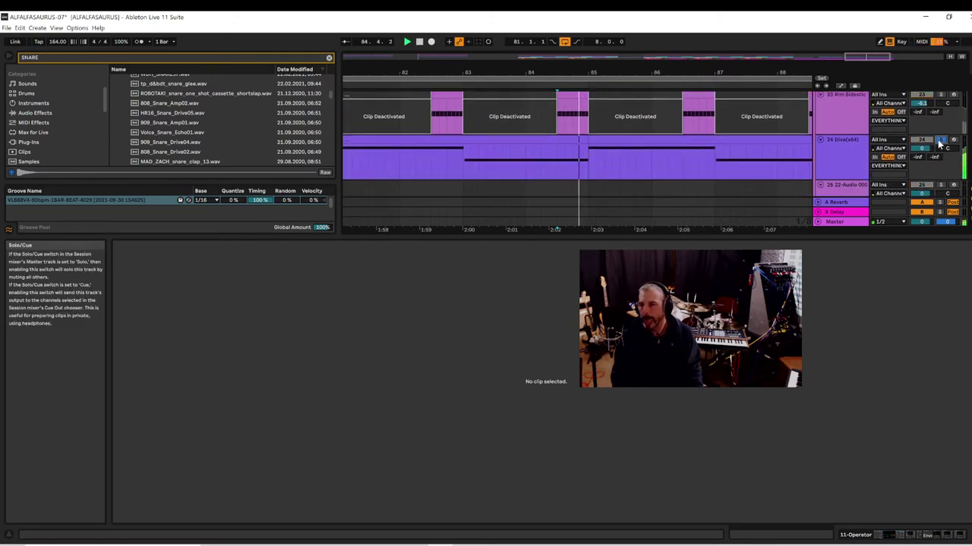
pyautogui.click(578, 142)
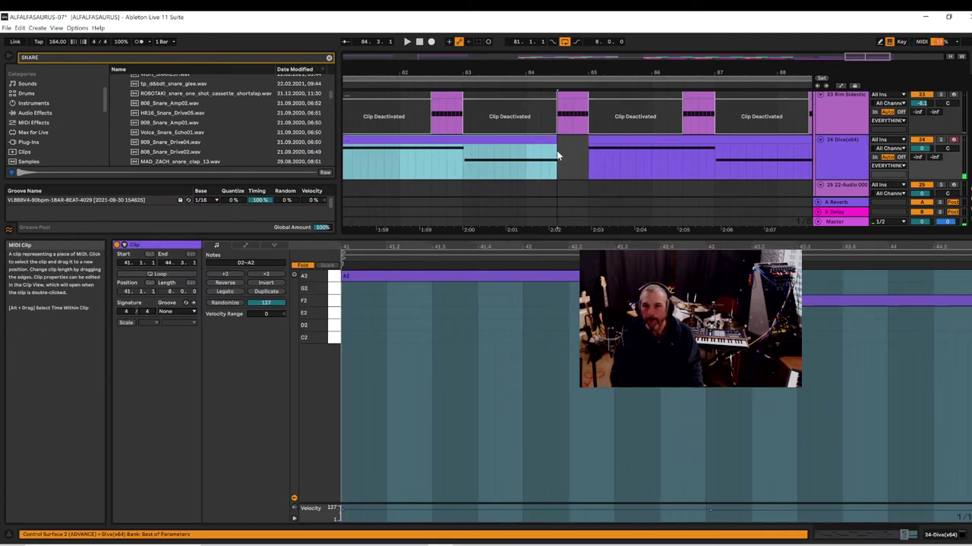
pyautogui.click(514, 174)
pyautogui.press('space')
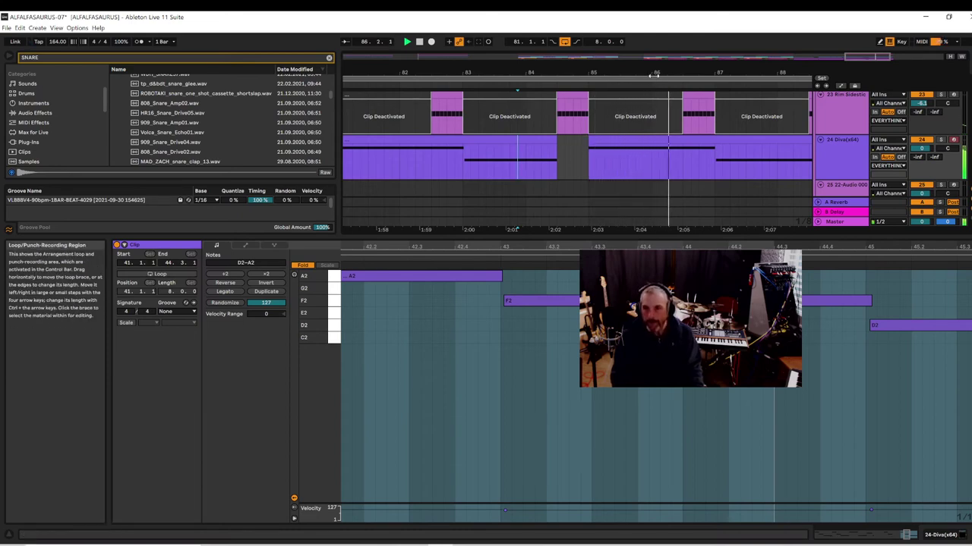
pyautogui.moveTo(654, 72); pyautogui.dragTo(496, 45)
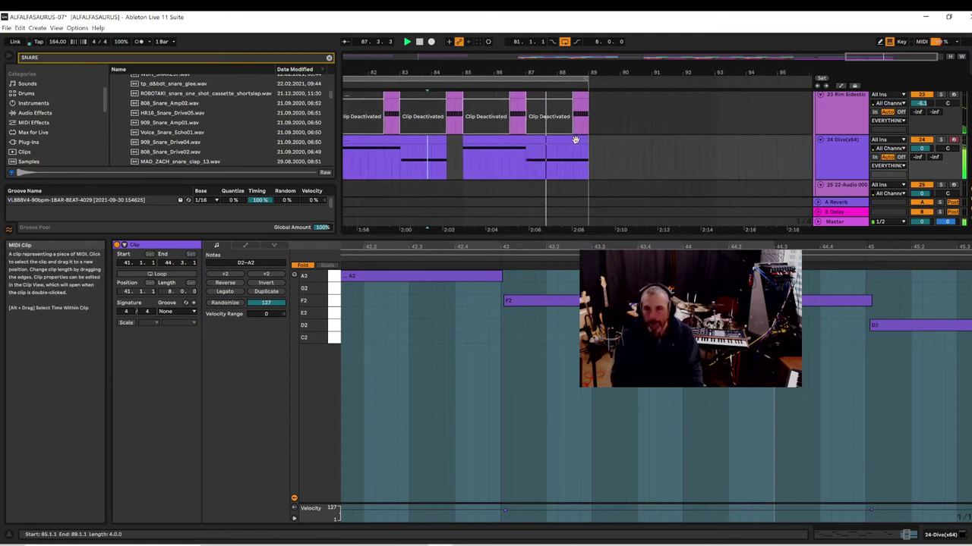
pyautogui.click(578, 145)
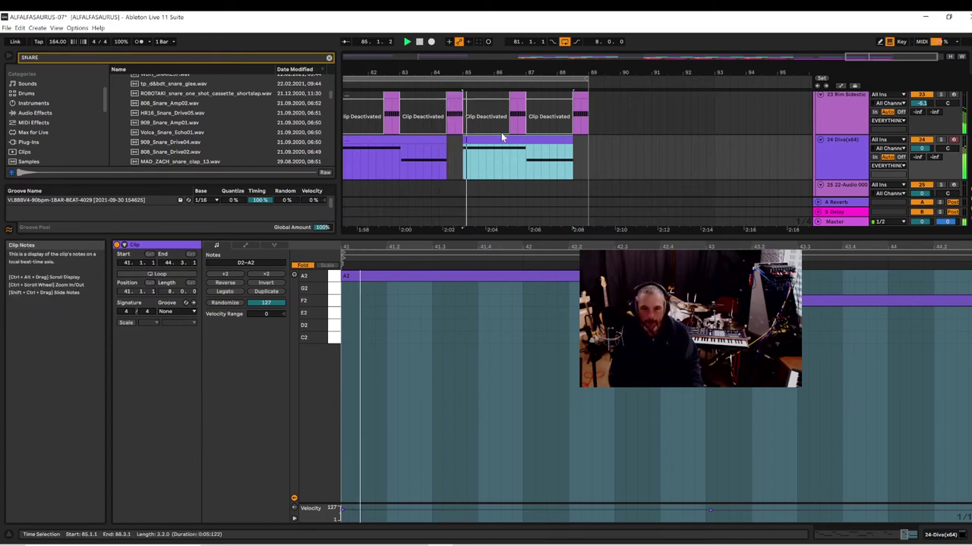
# - Deactivate the TrTrap2 track's part from 84.3.1 to 85.1.1 and play the section
pyautogui.click(452, 123)
pyautogui.scroll(5, 459, 136)
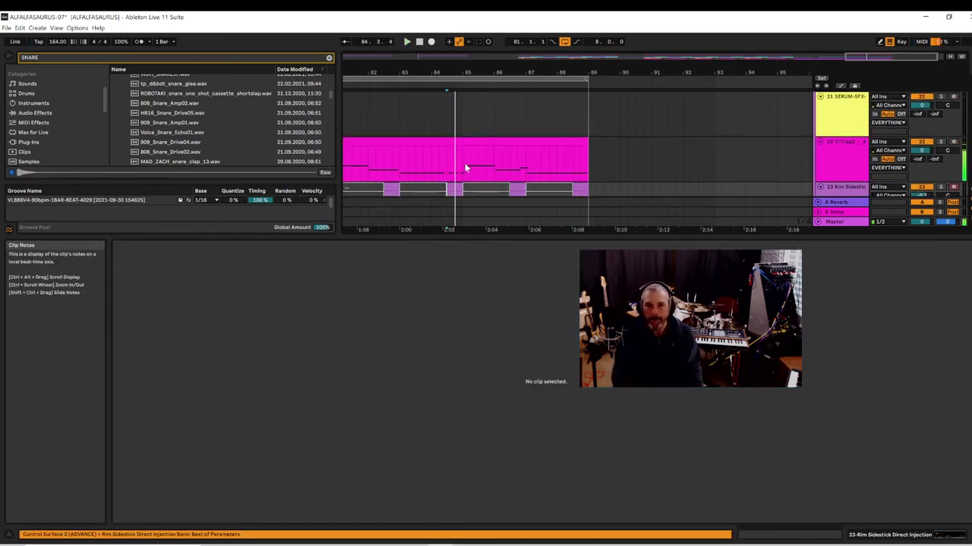
pyautogui.moveTo(464, 168); pyautogui.dragTo(449, 164)
pyautogui.press('space')
pyautogui.press('space')
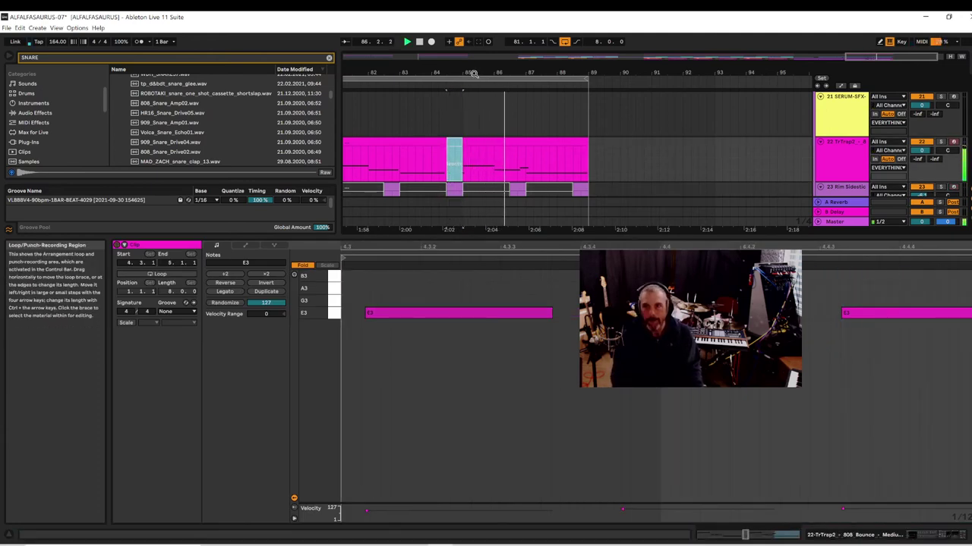
# - Extend the loop's start back to bar 73 so it covers 16 bars
pyautogui.moveTo(474, 74); pyautogui.dragTo(678, 57)
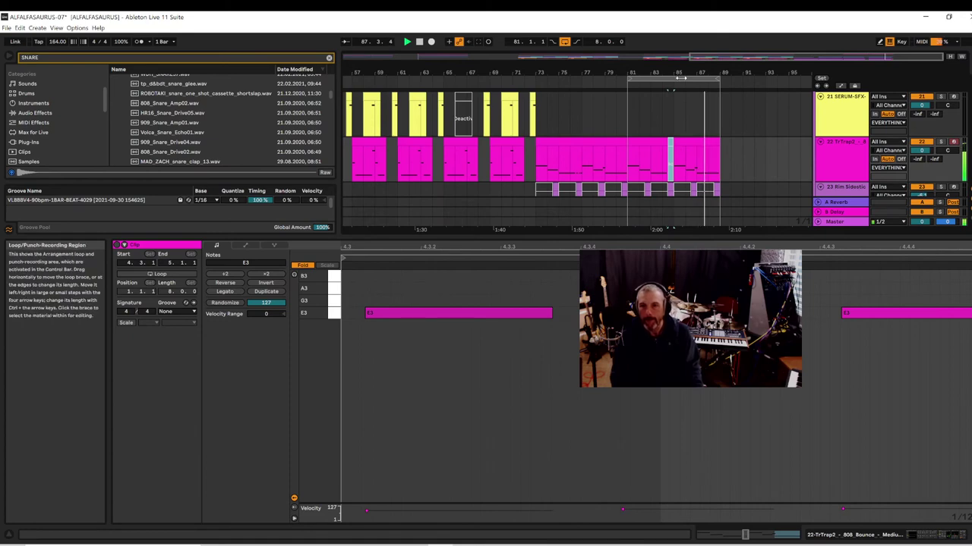
pyautogui.moveTo(629, 79); pyautogui.dragTo(551, 48)
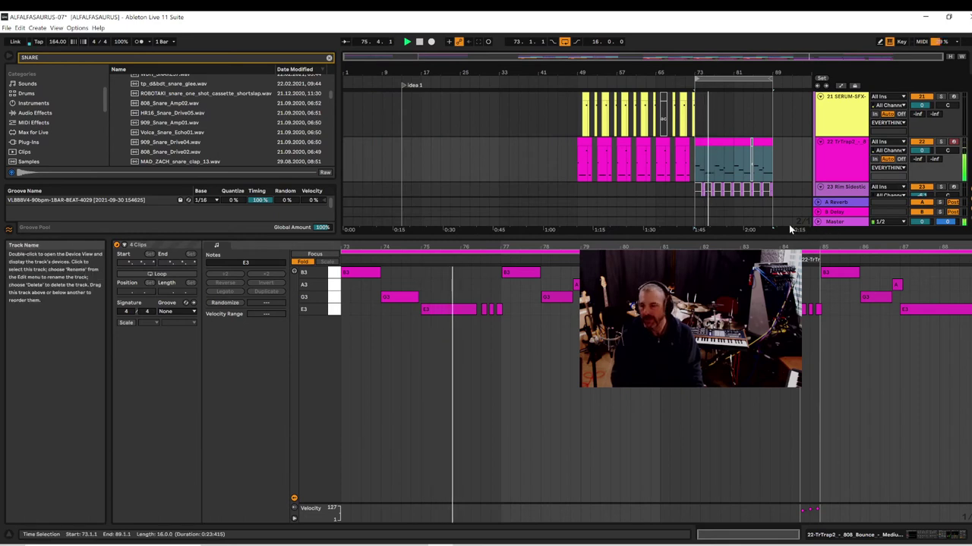
# - Deactivate the half-bar Rim Sidestick clips at 74.3.1, 78.3.1, 82.3.1 and 86.3.1
pyautogui.click(840, 189)
pyautogui.scroll(-4, 840, 192)
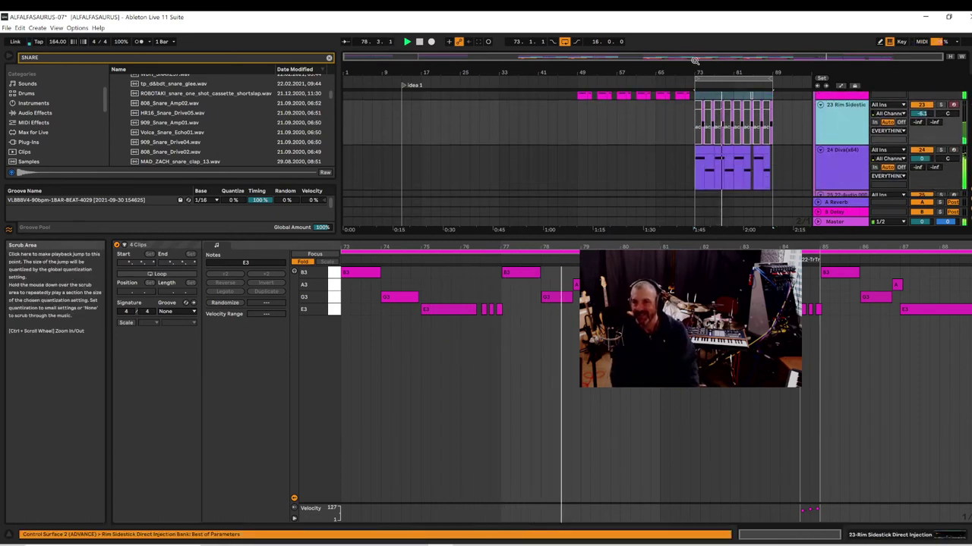
pyautogui.doubleClick(719, 69)
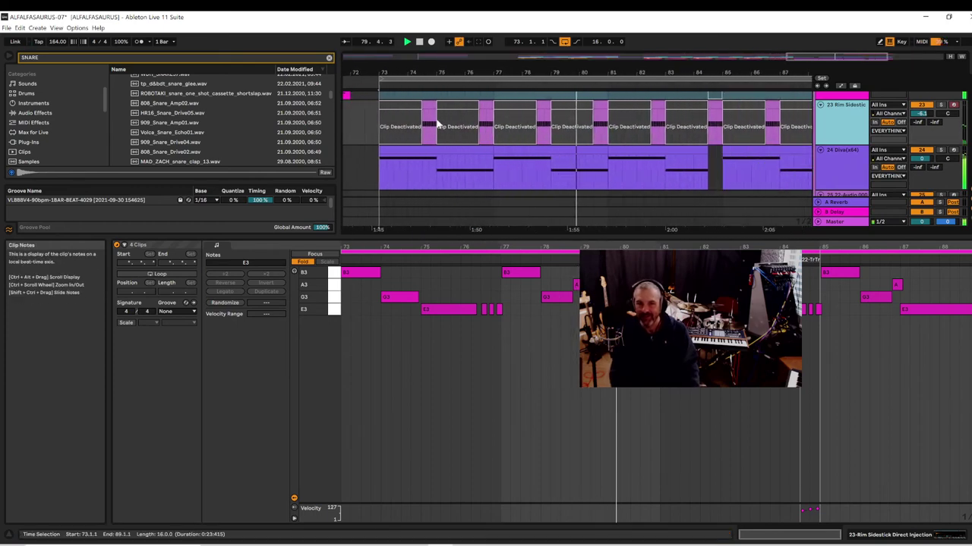
pyautogui.click(429, 113)
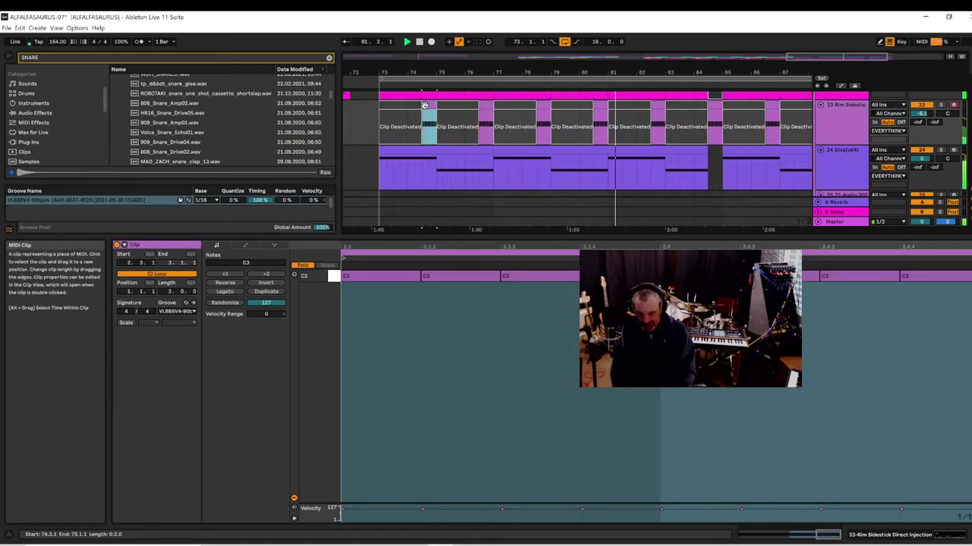
pyautogui.click(547, 104)
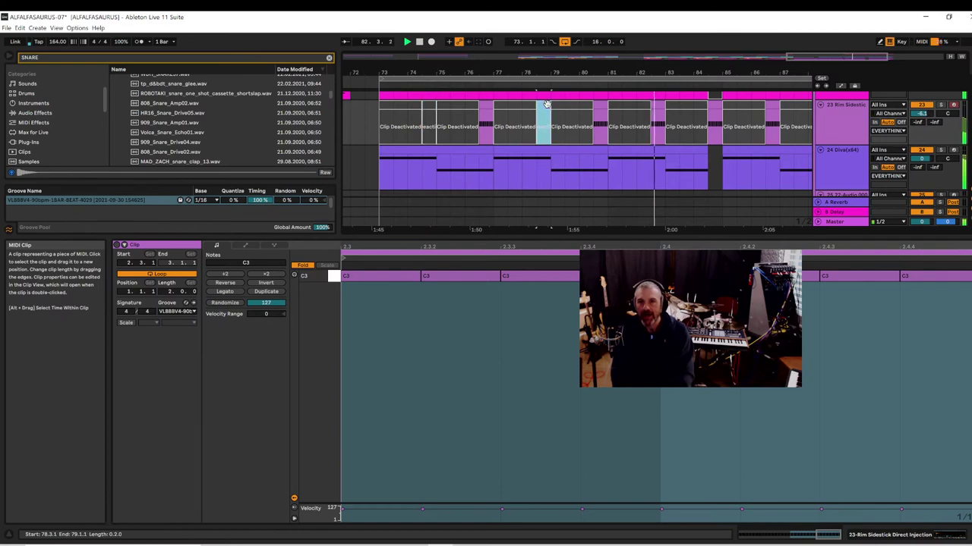
pyautogui.click(658, 105)
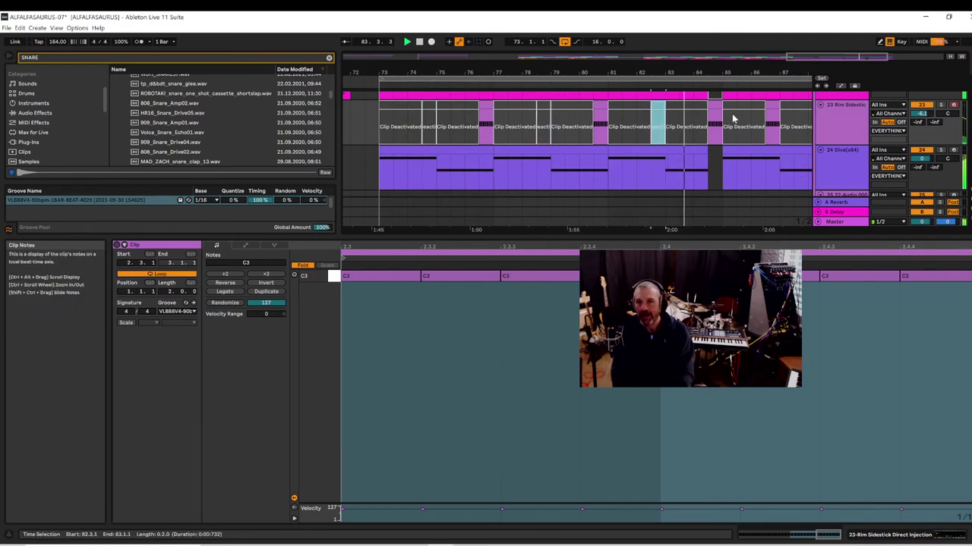
pyautogui.click(773, 106)
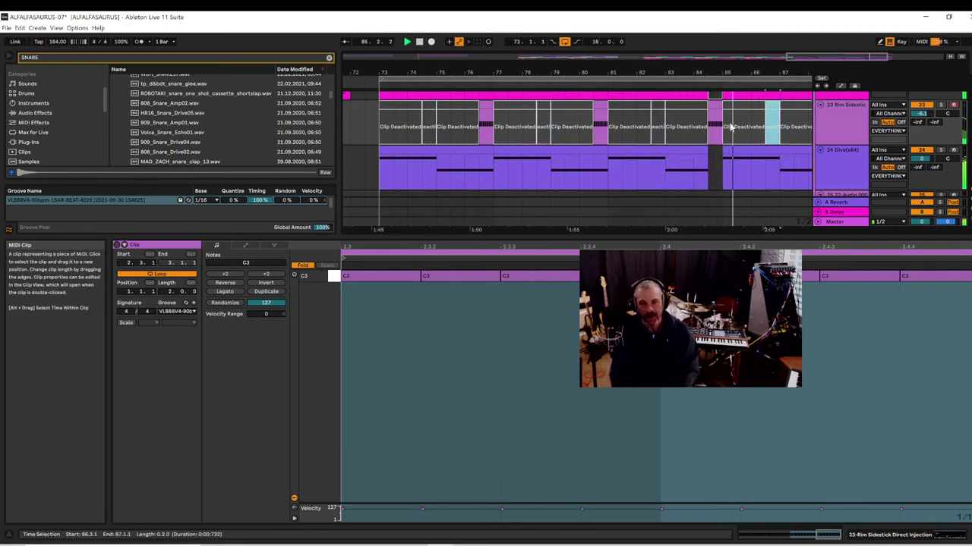
pyautogui.moveTo(727, 69); pyautogui.dragTo(605, 72)
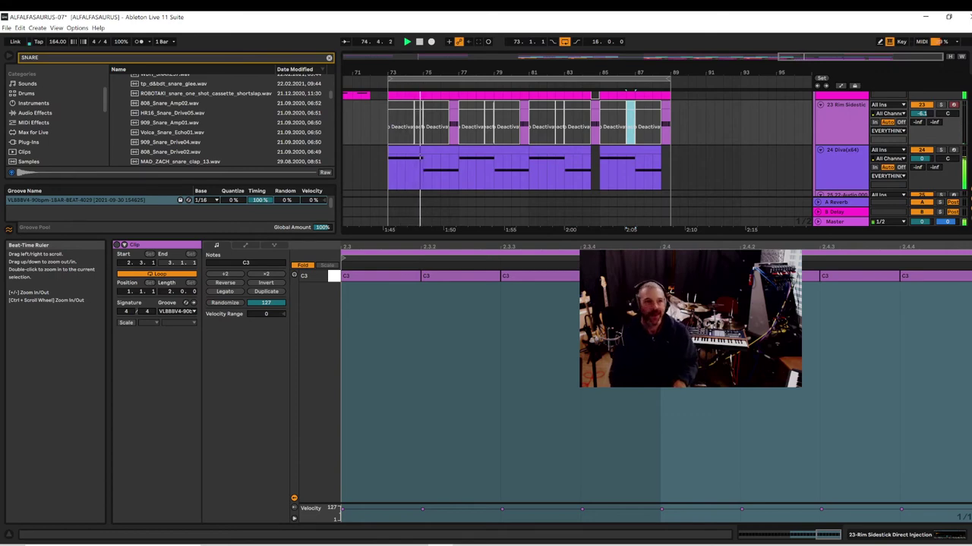
# - Save the Live Set under the new name ALFALFASAURUS-08 in the project folder
pyautogui.click(7, 28)
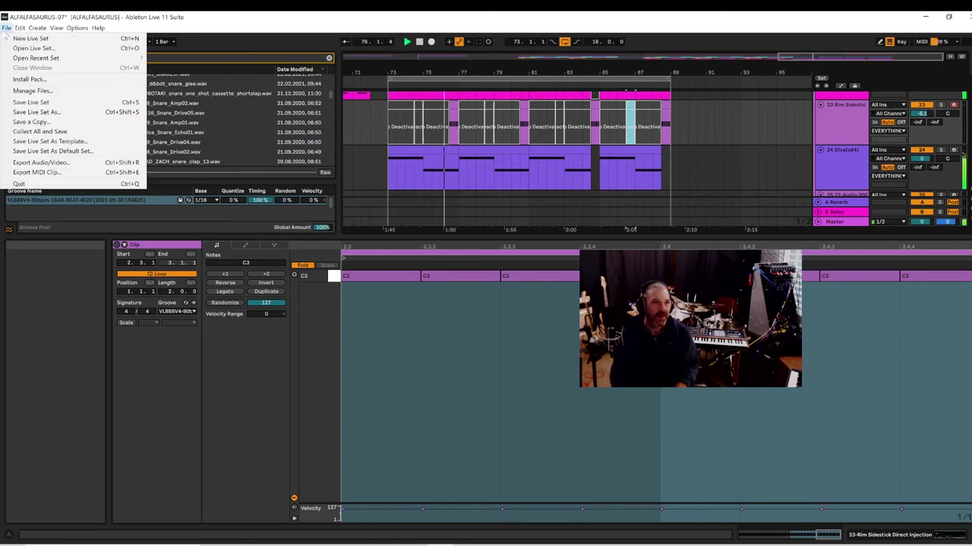
pyautogui.click(37, 111)
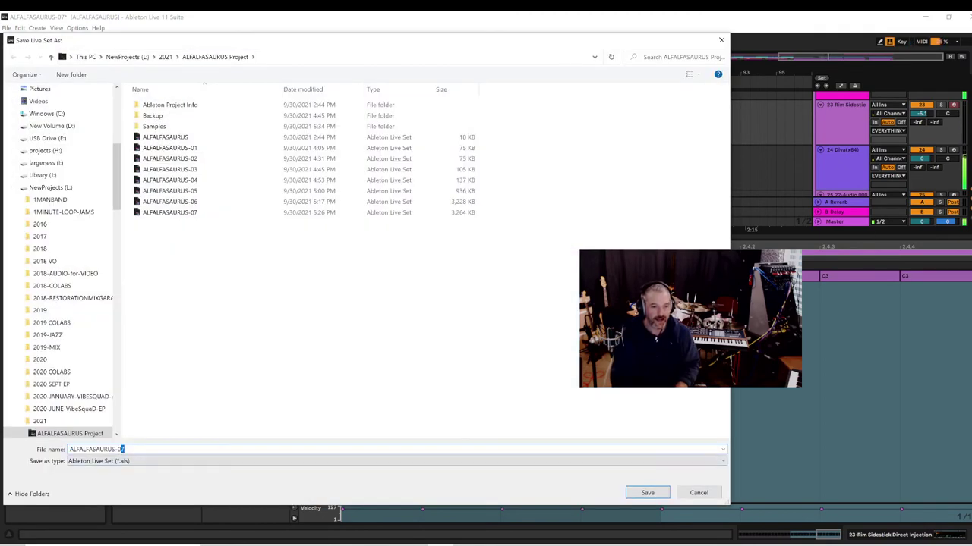
pyautogui.press('Return')
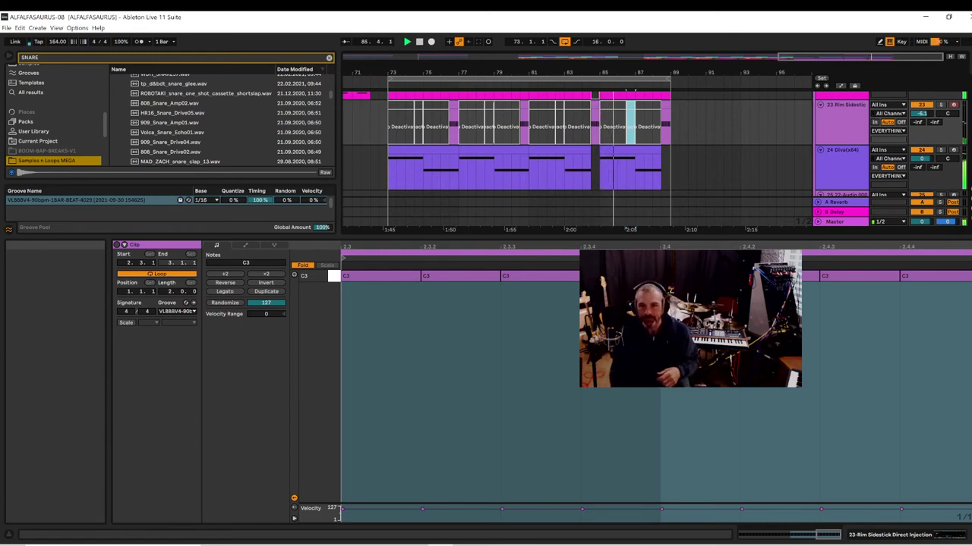
# - Play the arrangement from bar 49 to hear the lead-up to the drop
pyautogui.moveTo(480, 74); pyautogui.dragTo(683, 23)
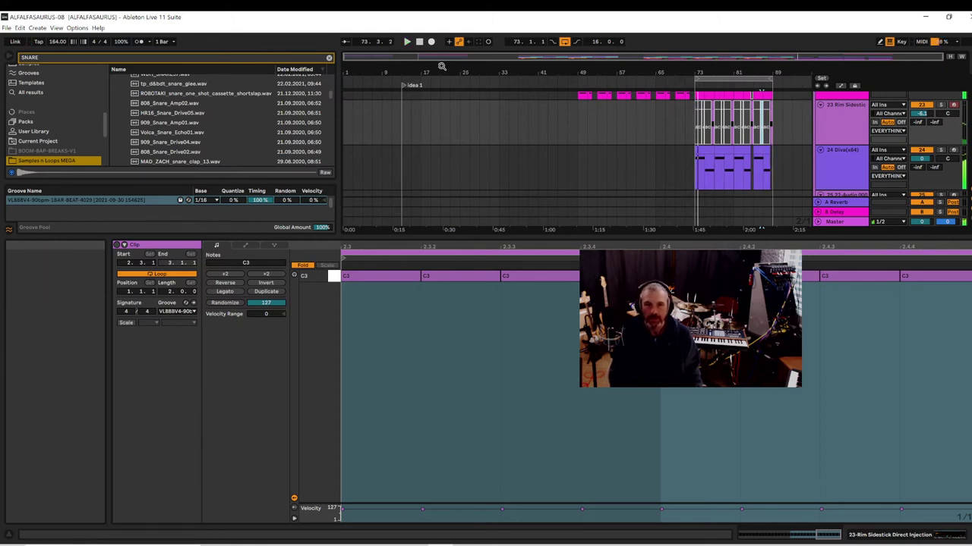
pyautogui.click(569, 124)
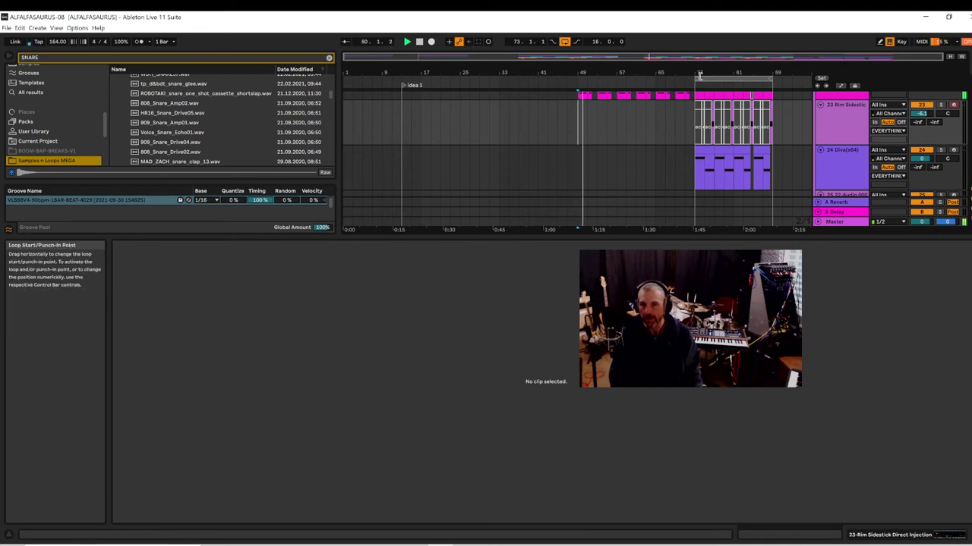
# - Extend the loop's start back to bar 49 so it covers 40 bars, and briefly play from there
pyautogui.moveTo(695, 76); pyautogui.dragTo(519, 74)
pyautogui.click(583, 95)
pyautogui.scroll(-2, 695, 176)
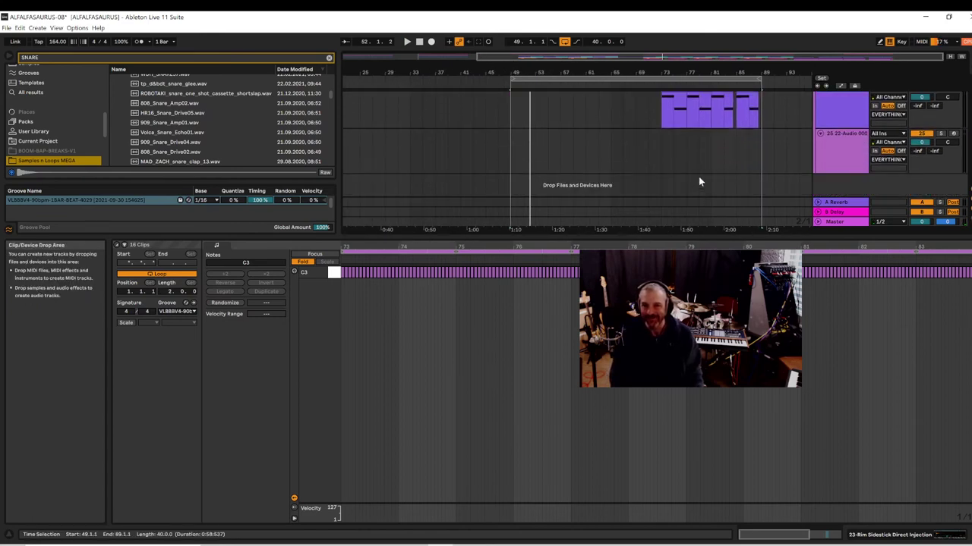
pyautogui.scroll(4, 698, 176)
pyautogui.scroll(6, 709, 163)
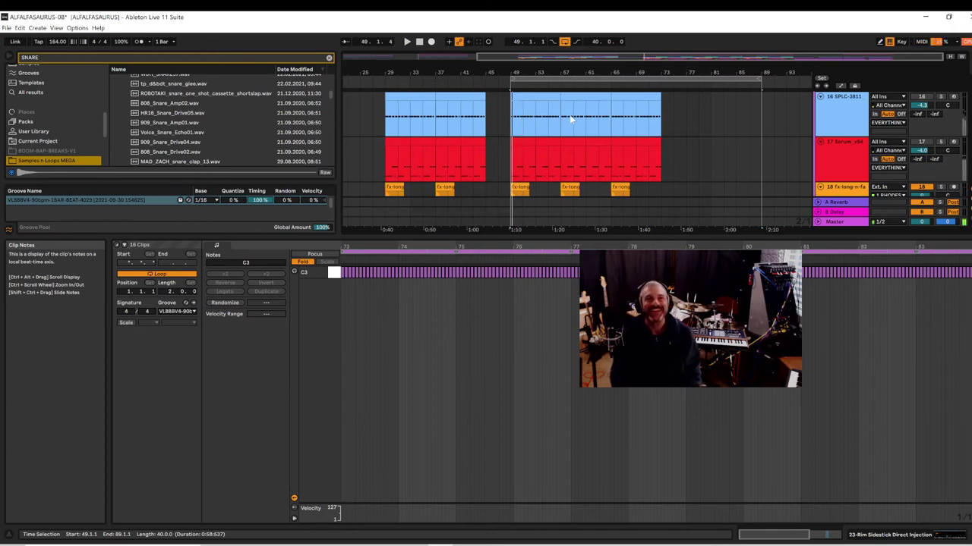
pyautogui.moveTo(532, 66); pyautogui.dragTo(529, 92)
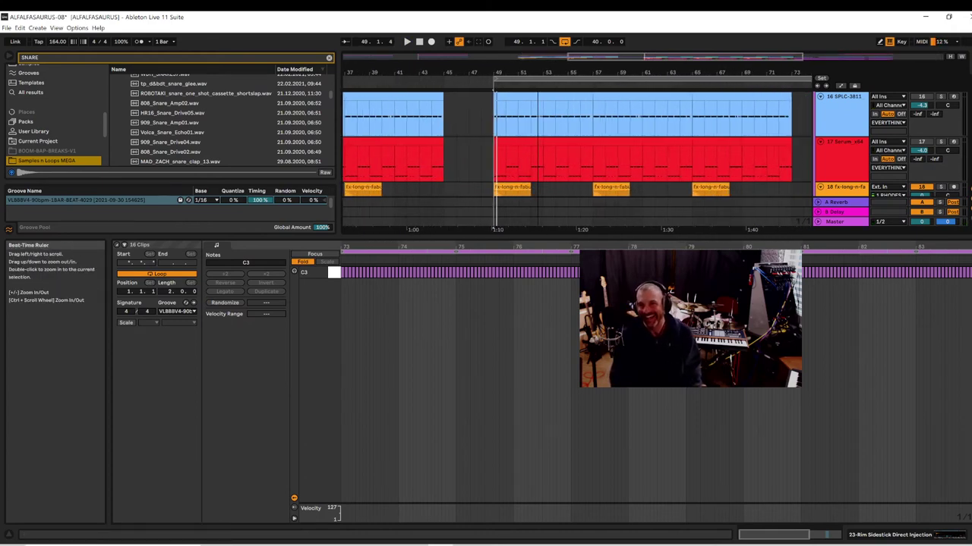
pyautogui.press('space')
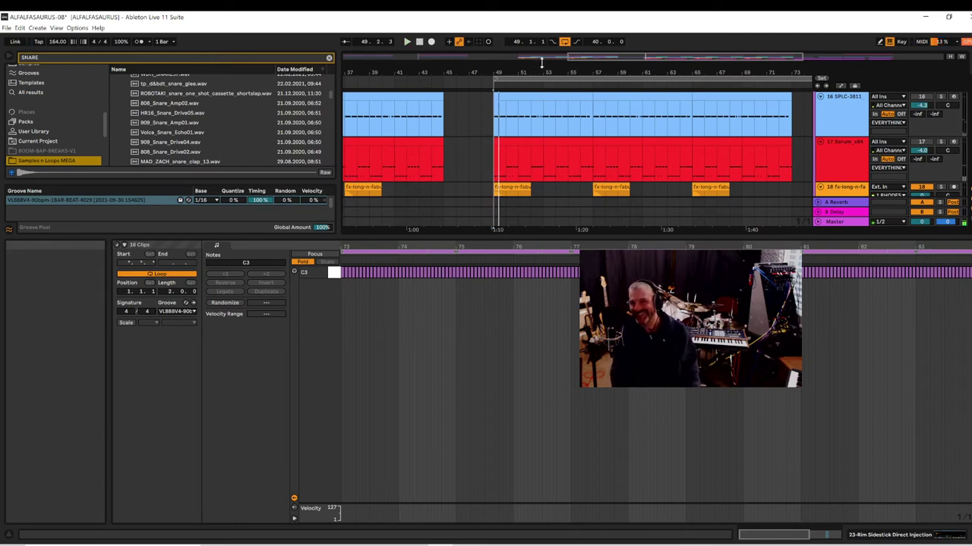
pyautogui.click(600, 142)
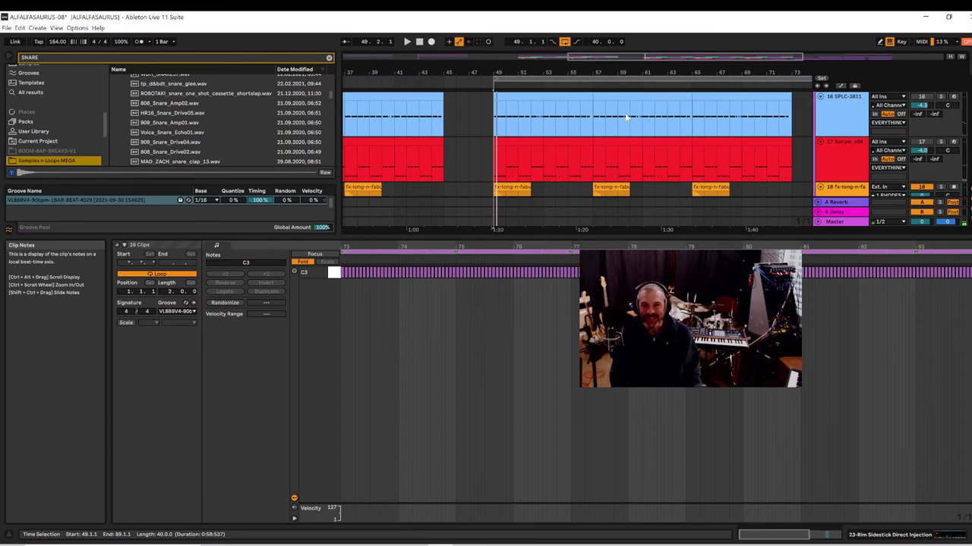
pyautogui.moveTo(612, 72); pyautogui.dragTo(611, 77)
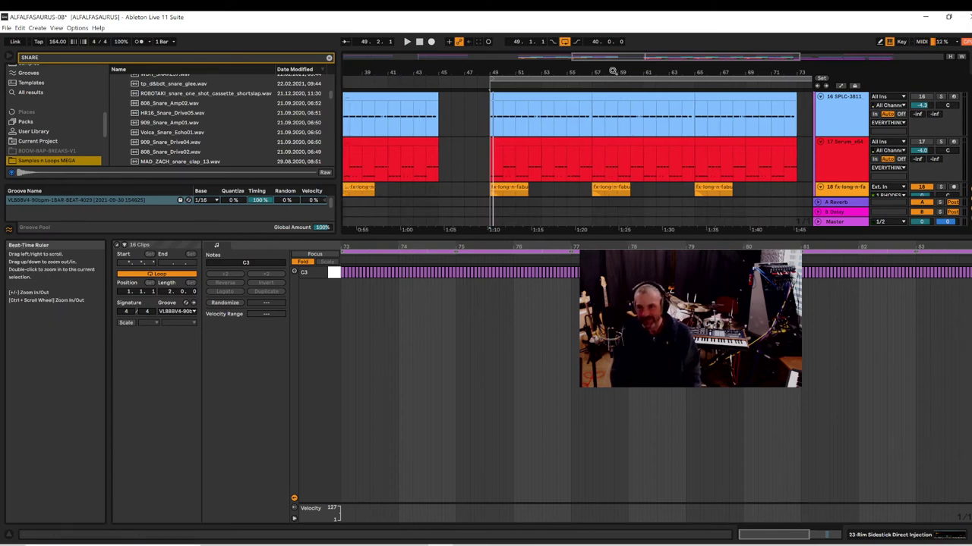
pyautogui.moveTo(681, 71); pyautogui.dragTo(615, 50)
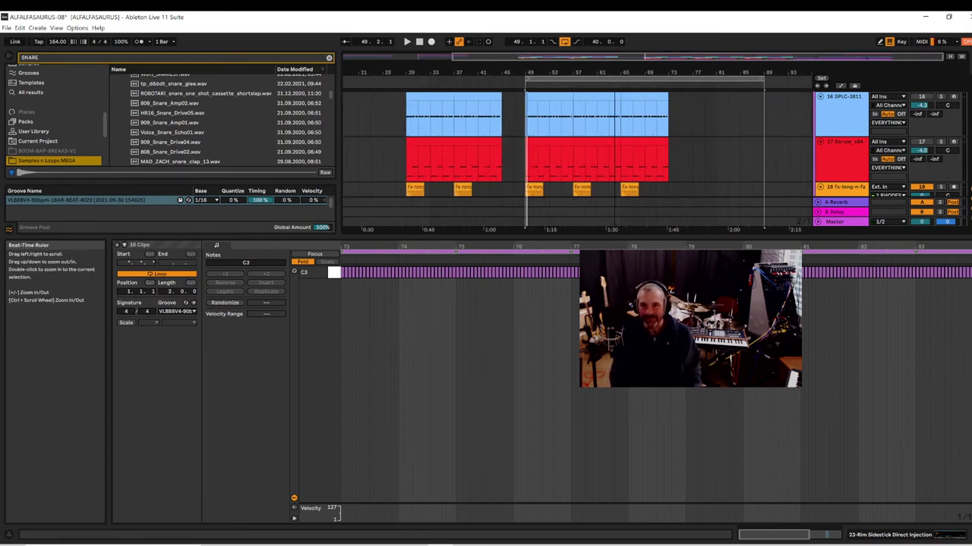
# - Play the arrangement from bar 65 and from bar 73 to hear the transition into the drop
pyautogui.click(599, 119)
pyautogui.click(619, 119)
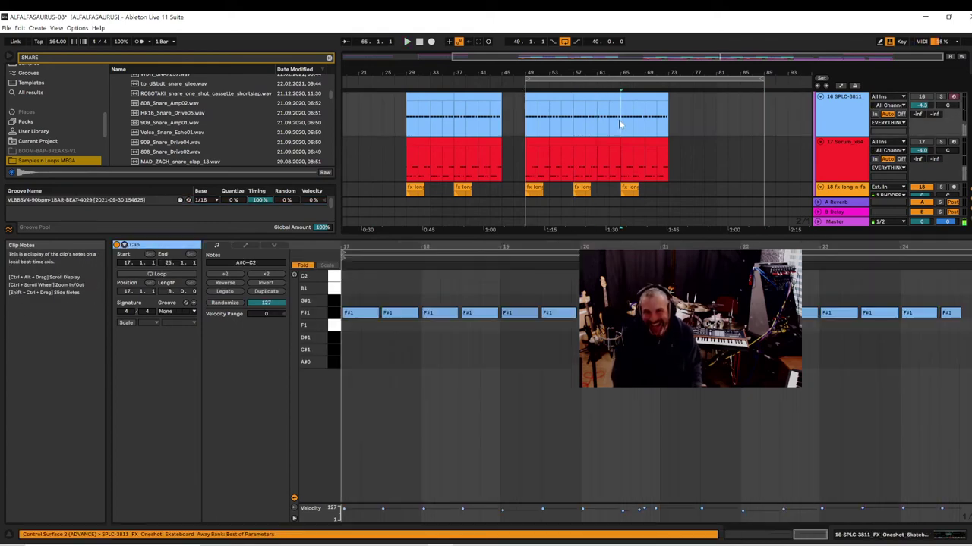
pyautogui.click(668, 122)
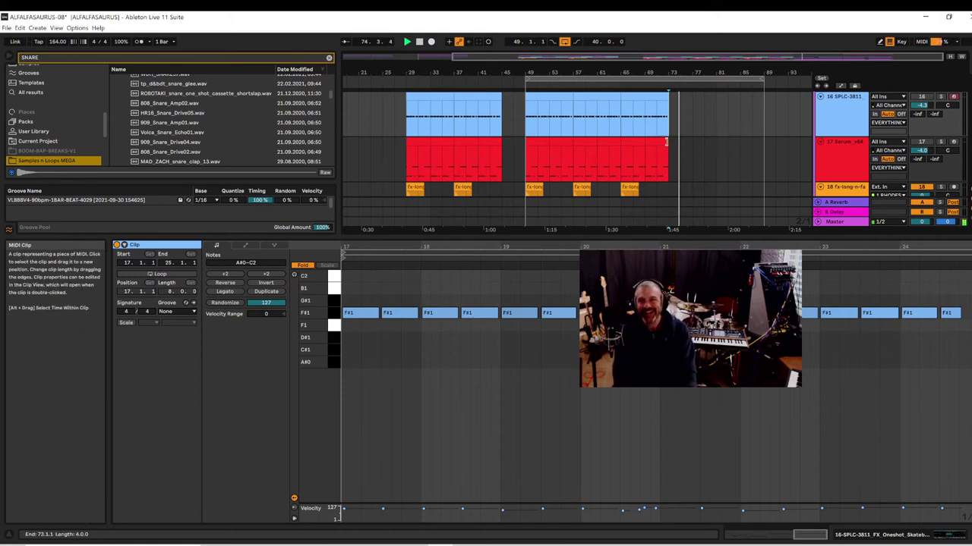
# - Move the loop's start to bar 73 so the loop covers the 16 bars of the drop
pyautogui.moveTo(689, 69); pyautogui.dragTo(673, 69)
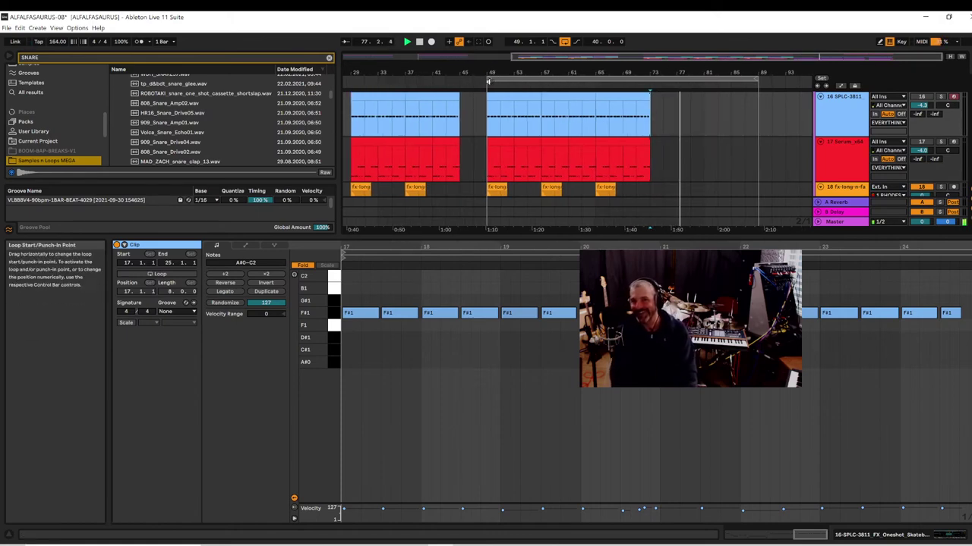
pyautogui.moveTo(489, 81); pyautogui.dragTo(649, 99)
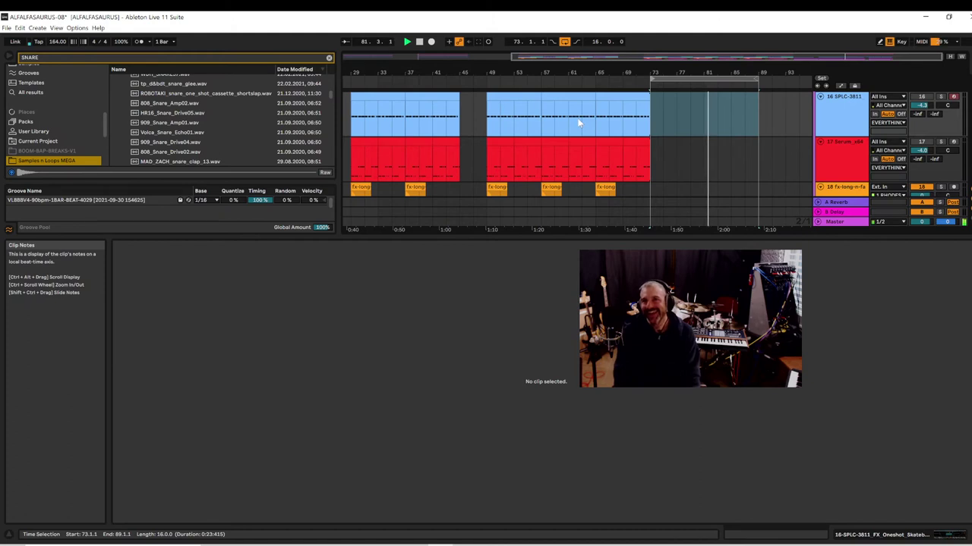
# - Enlarge the arrangement area and record-arm tracks 21, 20, 19, 18 and 17 one after another
pyautogui.scroll(-2, 573, 152)
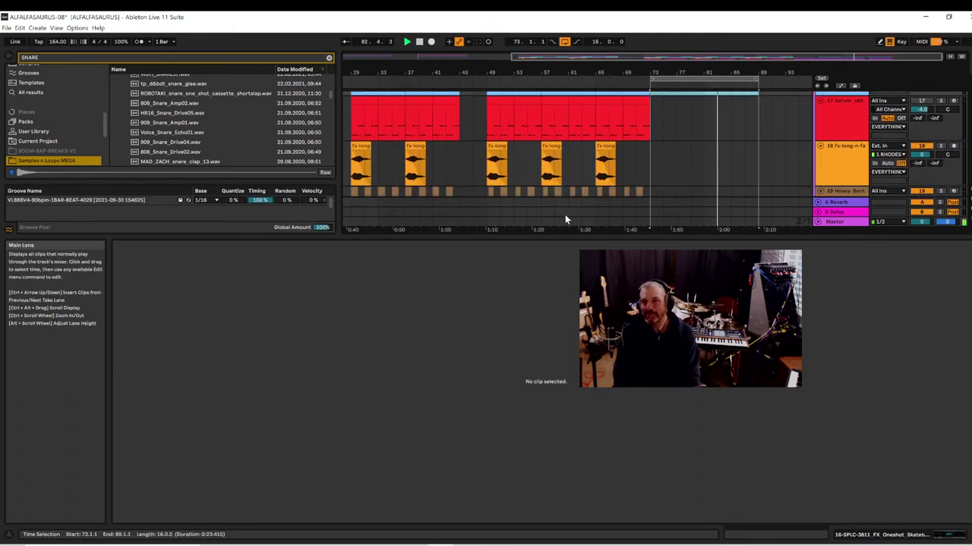
pyautogui.moveTo(554, 238); pyautogui.dragTo(541, 427)
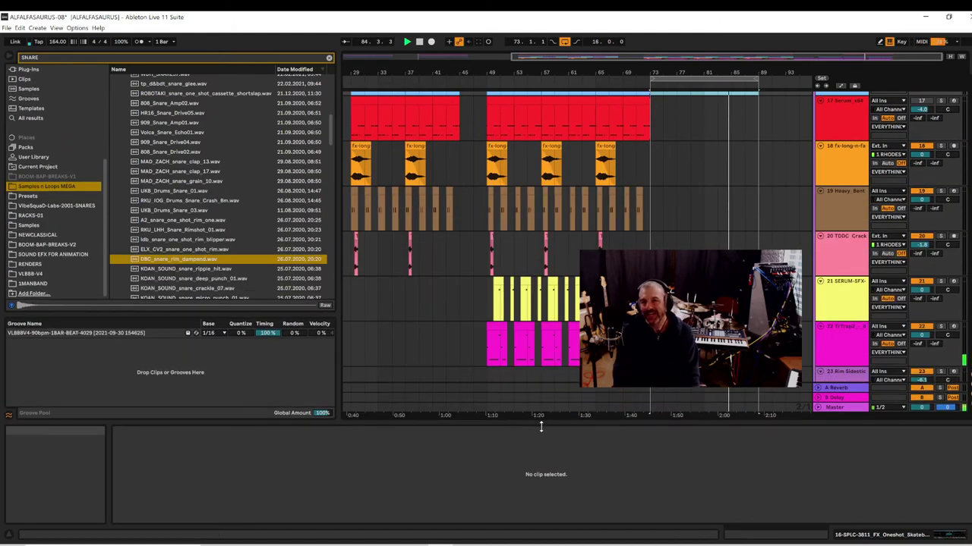
pyautogui.click(954, 283)
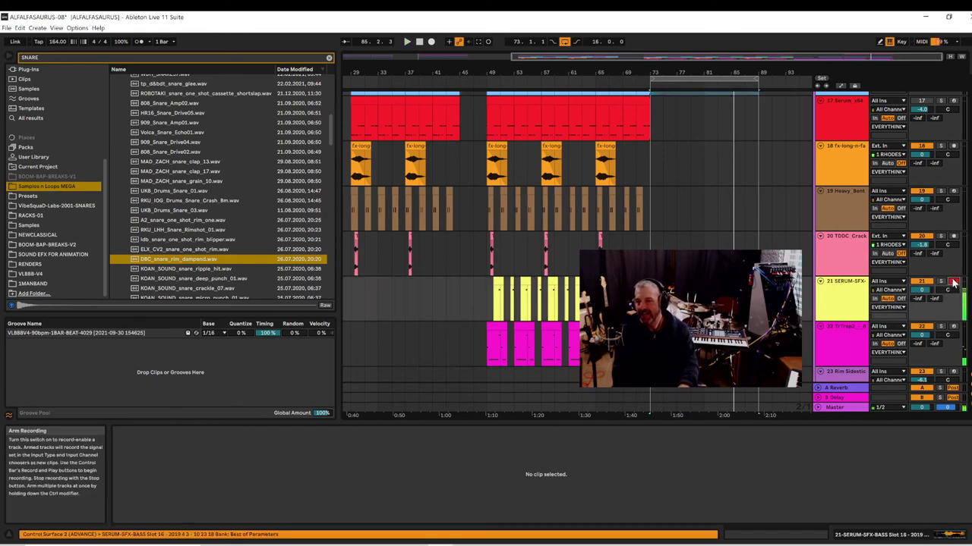
pyautogui.click(954, 237)
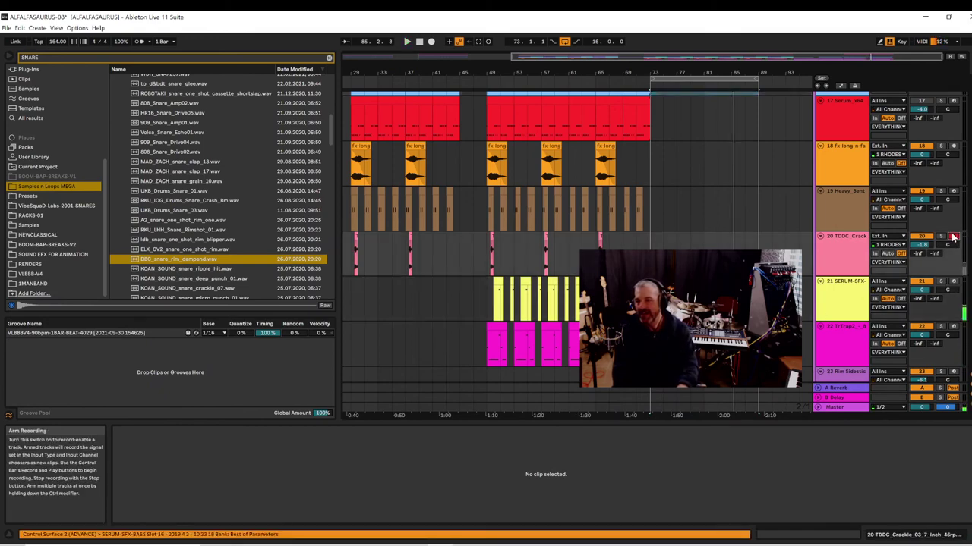
pyautogui.click(954, 191)
pyautogui.click(954, 147)
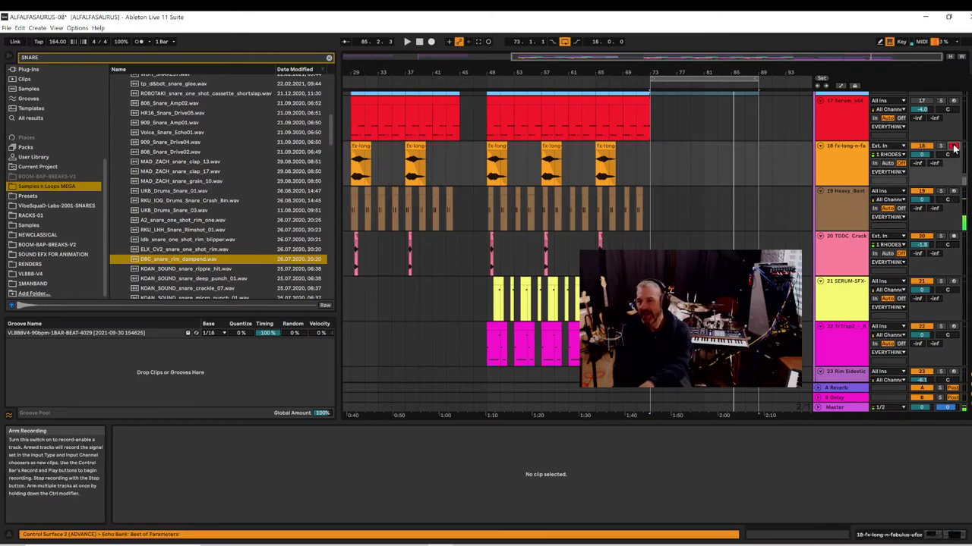
pyautogui.click(954, 102)
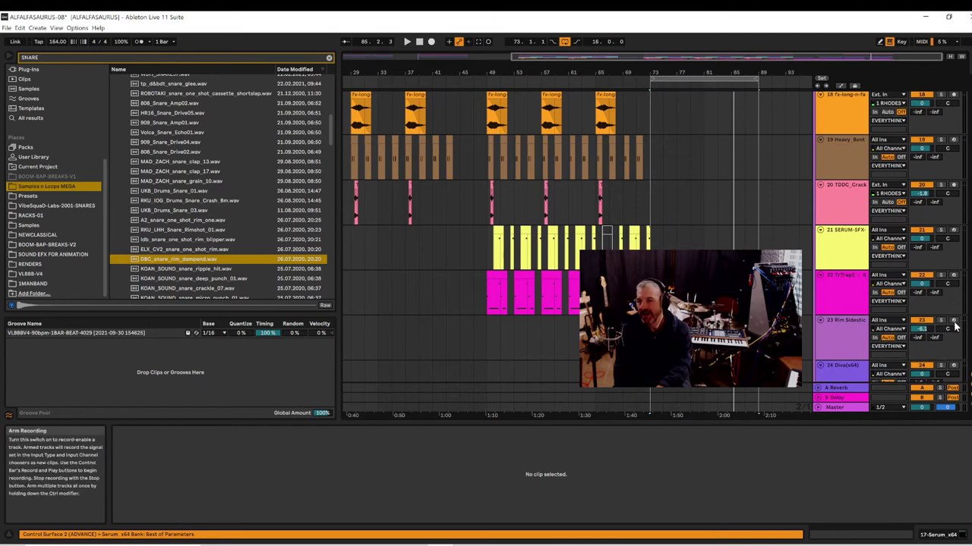
# - Record-arm the Rim Sidestick track and play the drop from bar 73
pyautogui.click(953, 322)
pyautogui.press('space')
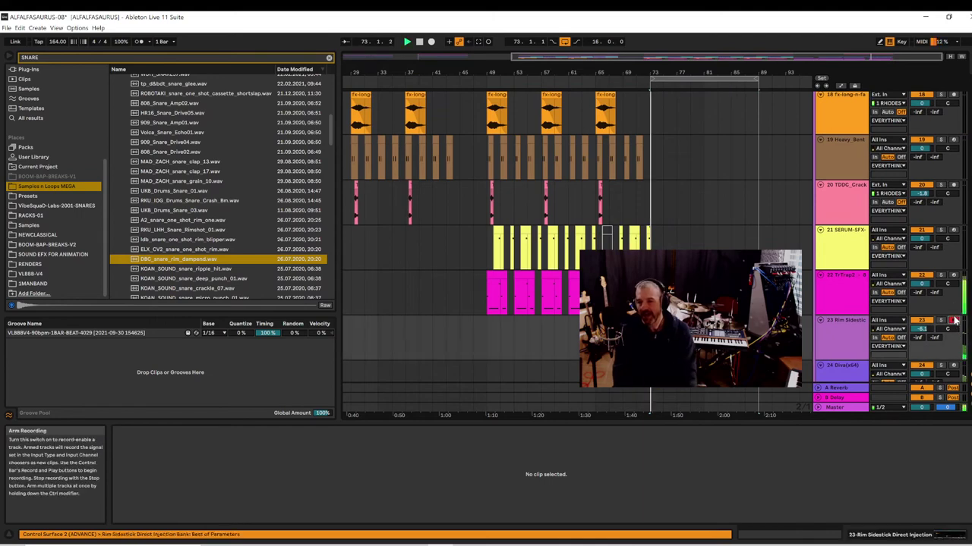
pyautogui.scroll(-2, 903, 301)
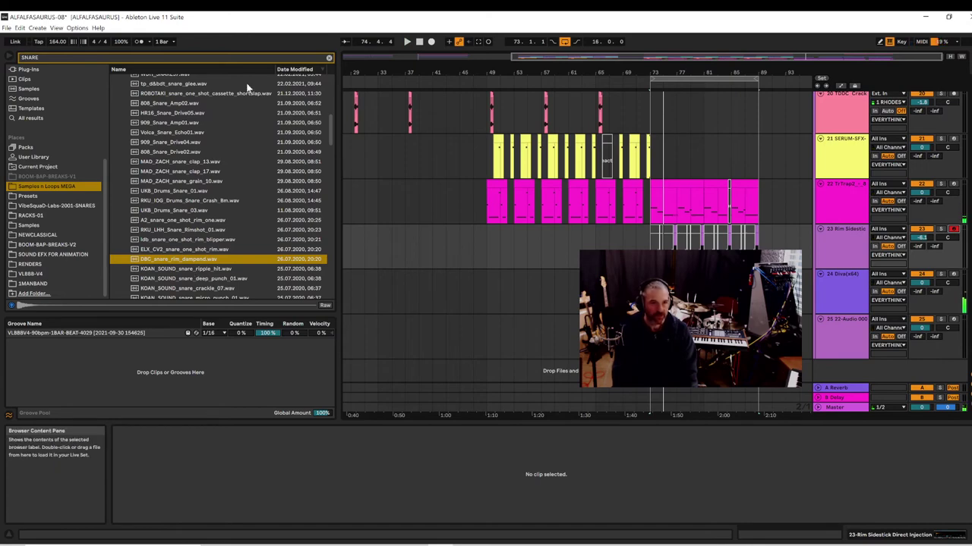
# - Clear the SNARE search and collapse the ONESHOTS folder inside -1-SPLICE-RANDOM to reach its loose samples
pyautogui.click(329, 59)
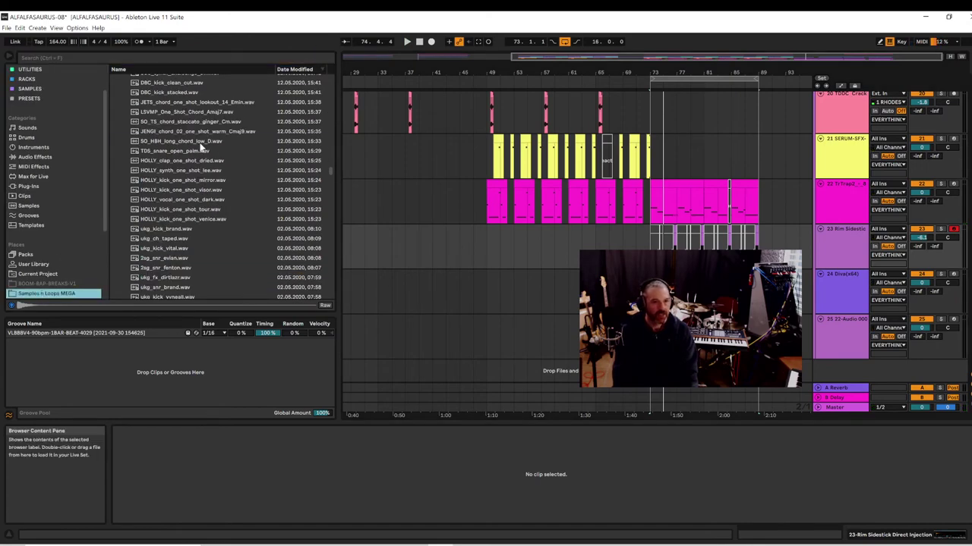
pyautogui.click(201, 143)
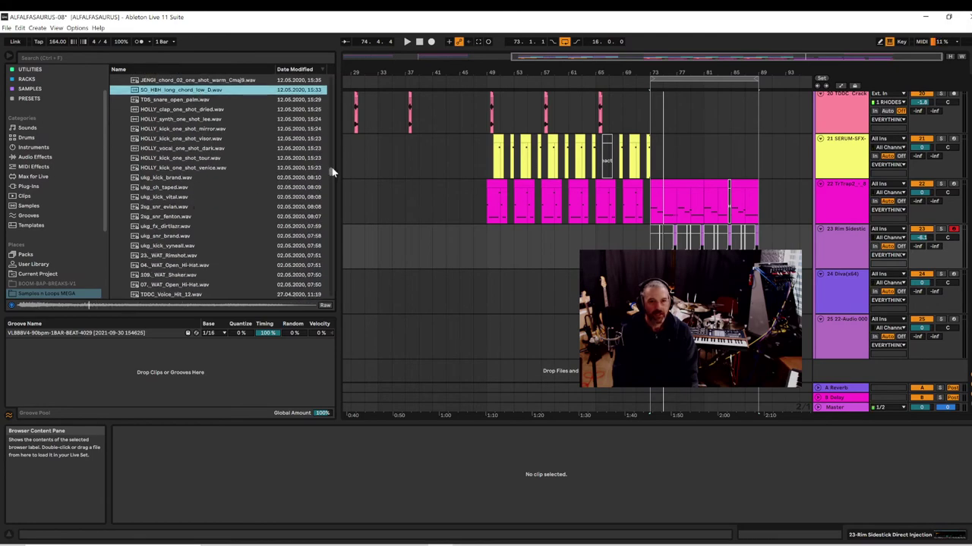
pyautogui.moveTo(329, 170); pyautogui.dragTo(315, 78)
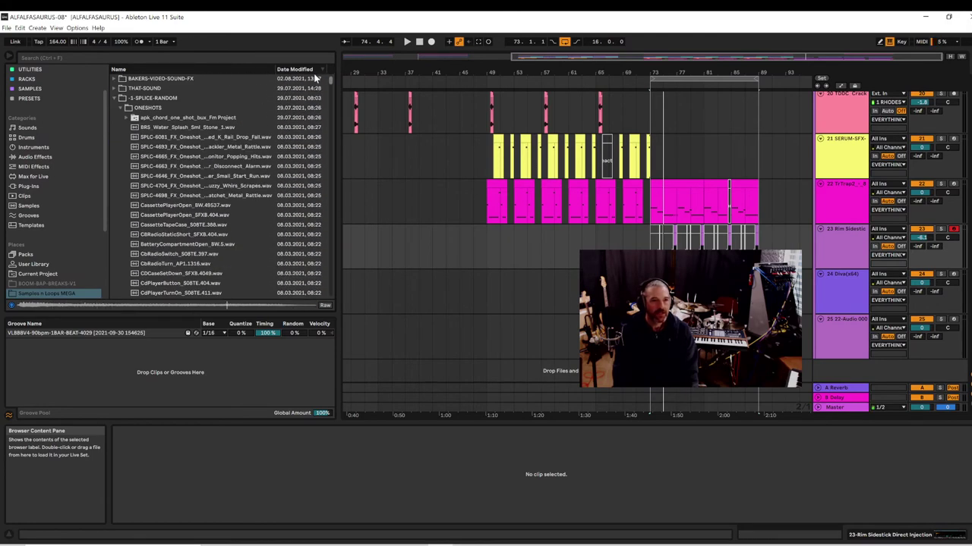
pyautogui.click(120, 108)
# - Audition chord, stab and chime samples in -1-SPLICE-RANDOM, including FM_one_shot_hollow_chord_Fmaj, LS2_ensemble_stab_fajarse_Am and MRNB4_03_B_Chimes_075
pyautogui.click(140, 152)
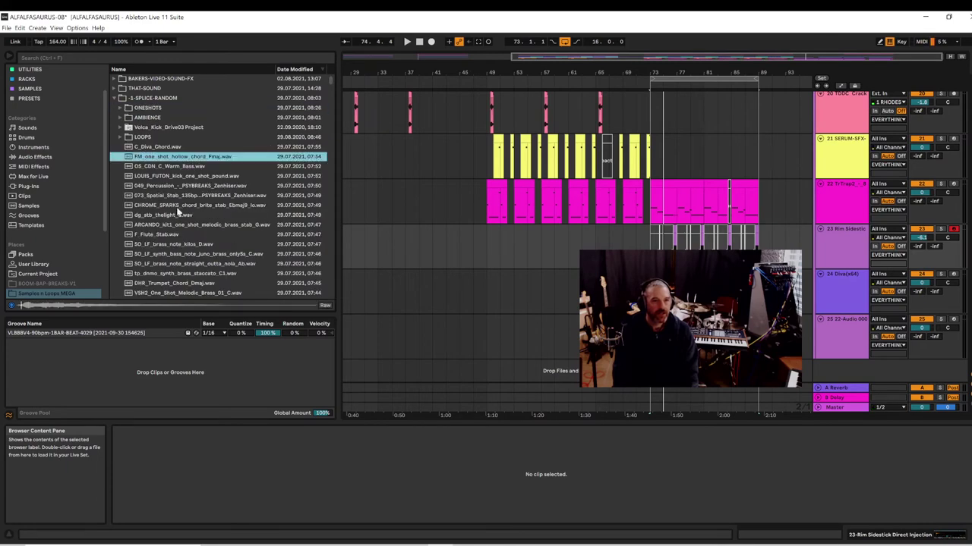
pyautogui.scroll(-4, 190, 220)
pyautogui.click(190, 219)
pyautogui.scroll(-2, 190, 220)
pyautogui.click(190, 226)
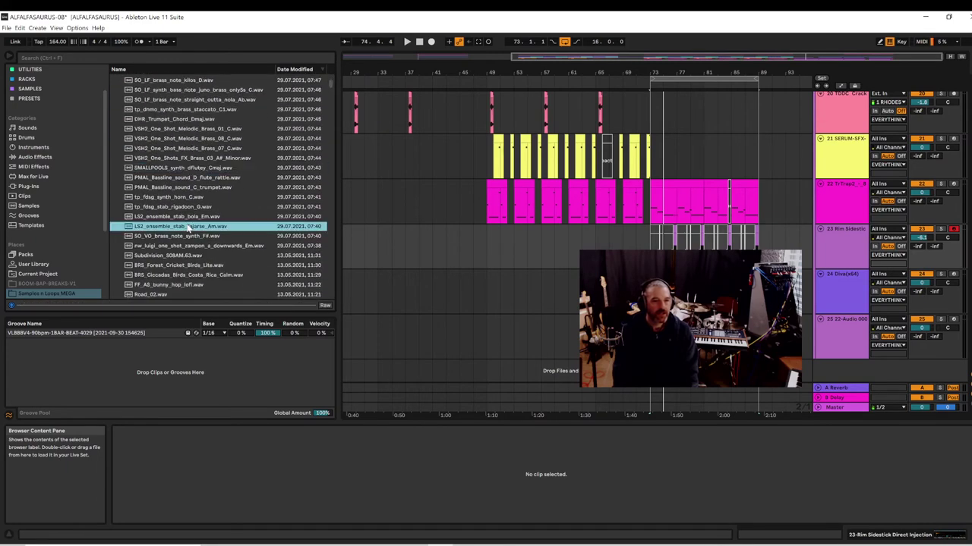
pyautogui.scroll(-3, 187, 228)
pyautogui.click(187, 232)
pyautogui.scroll(-3, 186, 233)
pyautogui.click(187, 240)
pyautogui.scroll(-3, 187, 239)
pyautogui.scroll(1, 189, 238)
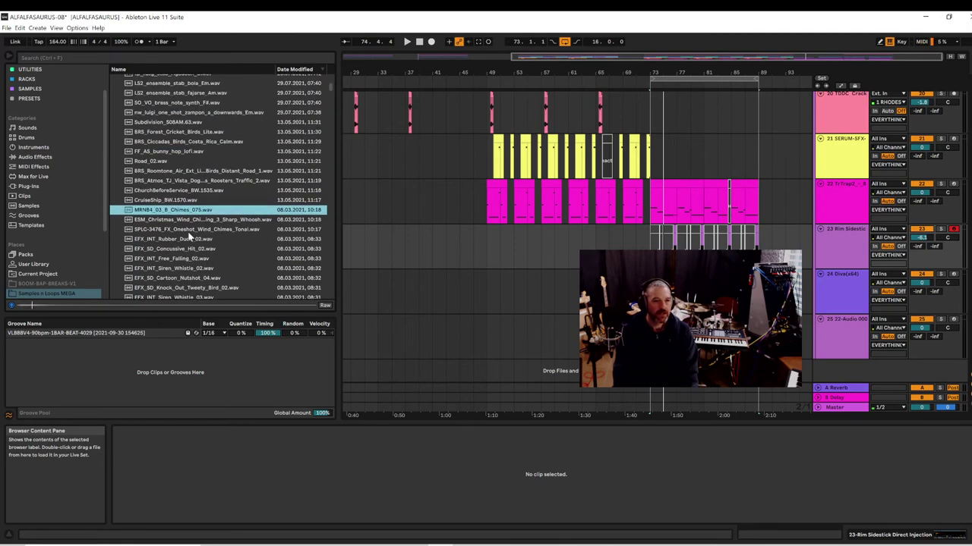
# - Audition the ambience samples, including BRS_Forest_Cricket_Birds_Lite.wav, Road_02.wav and the neighbouring room-tone recording
pyautogui.click(189, 123)
pyautogui.click(185, 133)
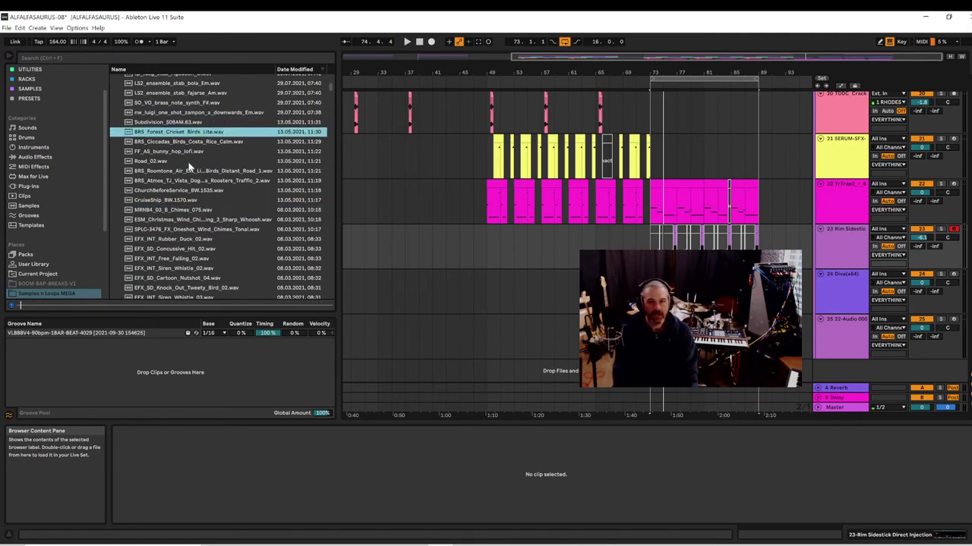
pyautogui.click(190, 162)
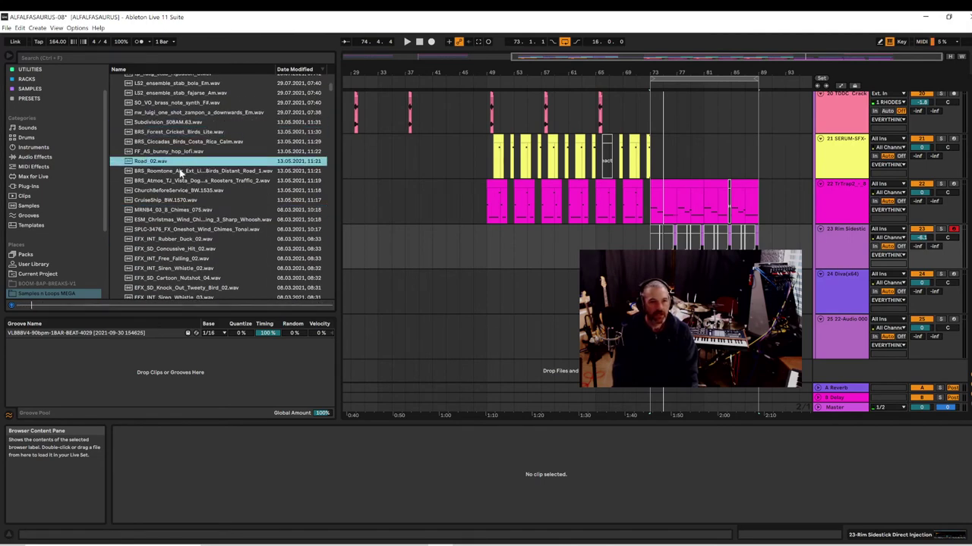
pyautogui.click(180, 172)
# - Place Road_02.wav at bar 73 on a new audio track below the existing tracks, without converting it to MIDI
pyautogui.moveTo(160, 162)
pyautogui.mouseDown()
pyautogui.moveTo(152, 163)
pyautogui.moveTo(567, 359)
pyautogui.moveTo(651, 337)
pyautogui.mouseUp()
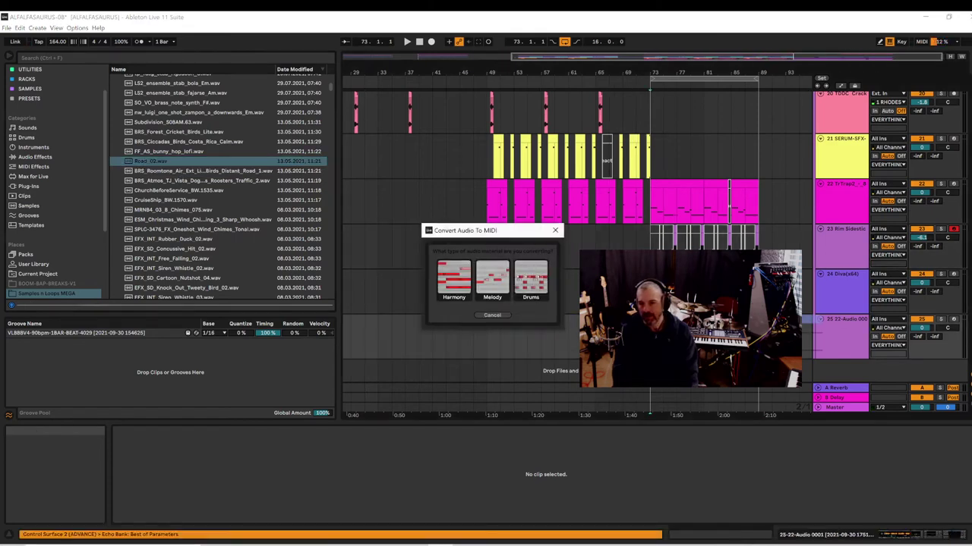
pyautogui.click(478, 316)
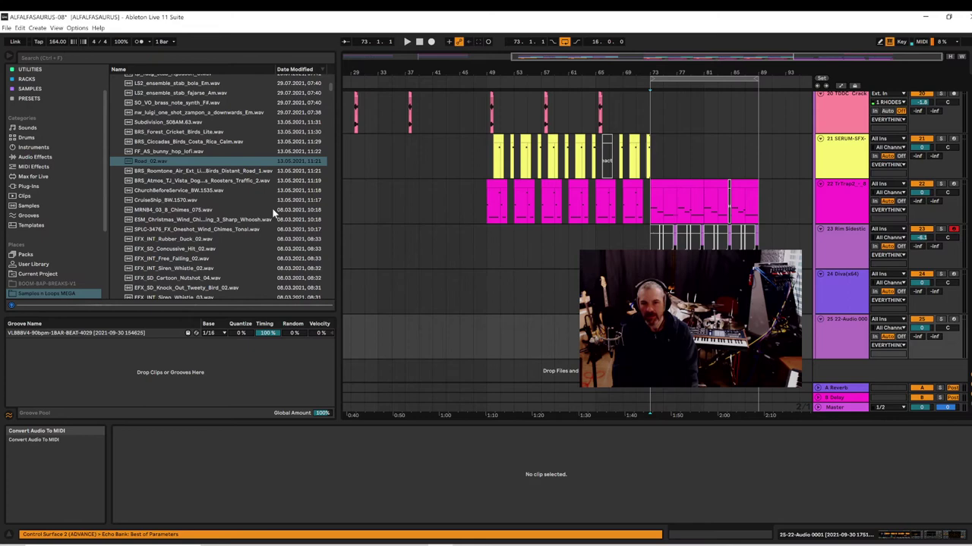
pyautogui.click(159, 162)
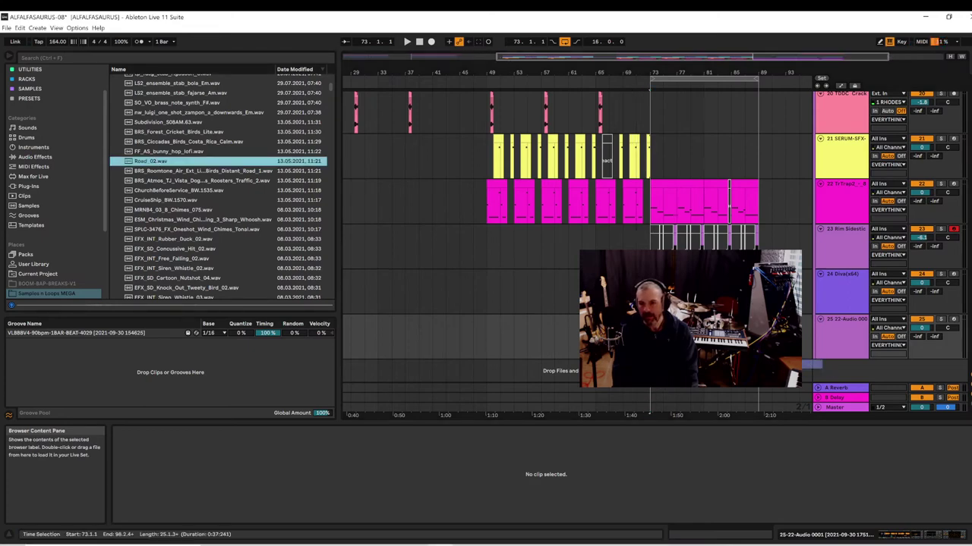
pyautogui.moveTo(651, 365); pyautogui.dragTo(652, 366)
# - Play the drop with the road ambience and trim the end of the Road_02 clip to bar 89
pyautogui.press('space')
pyautogui.scroll(-1, 843, 342)
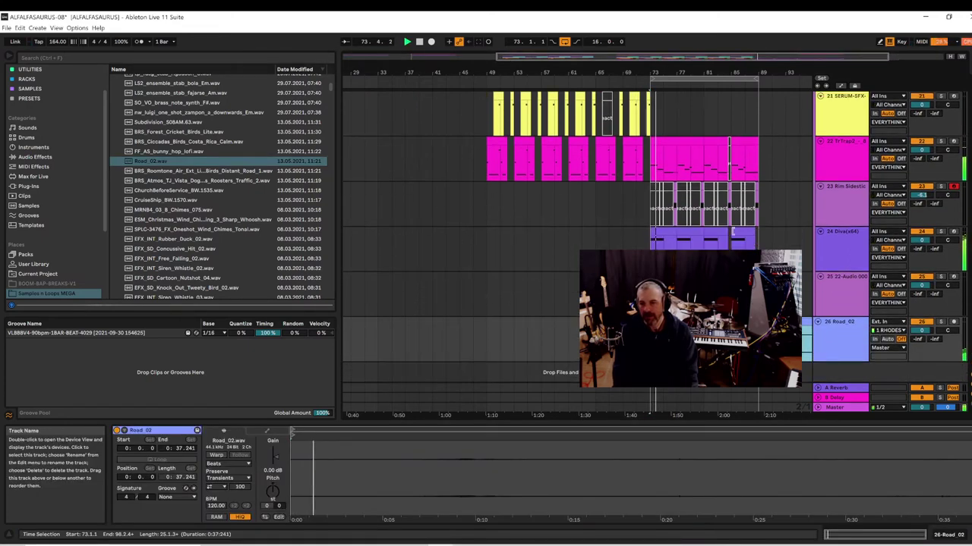
pyautogui.moveTo(694, 66); pyautogui.dragTo(676, 56)
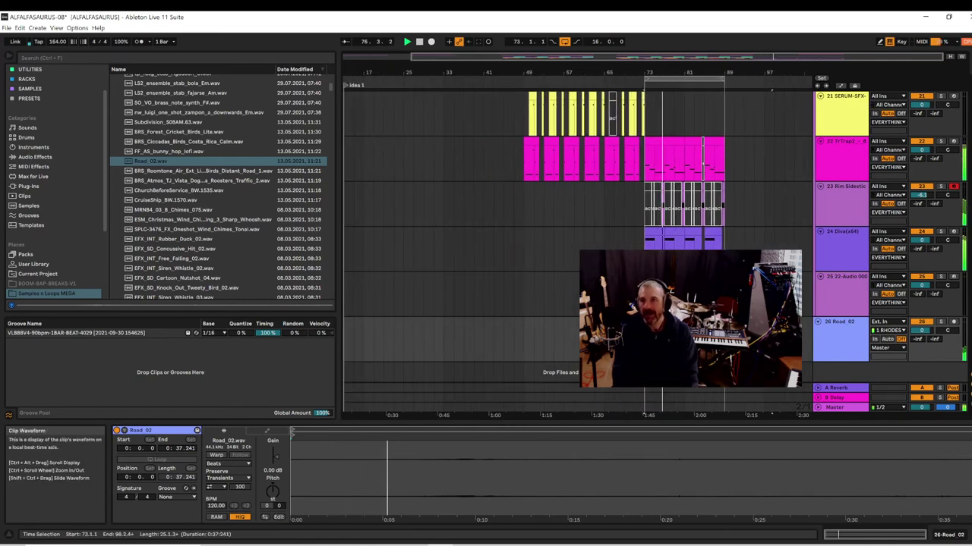
pyautogui.moveTo(775, 341); pyautogui.dragTo(725, 330)
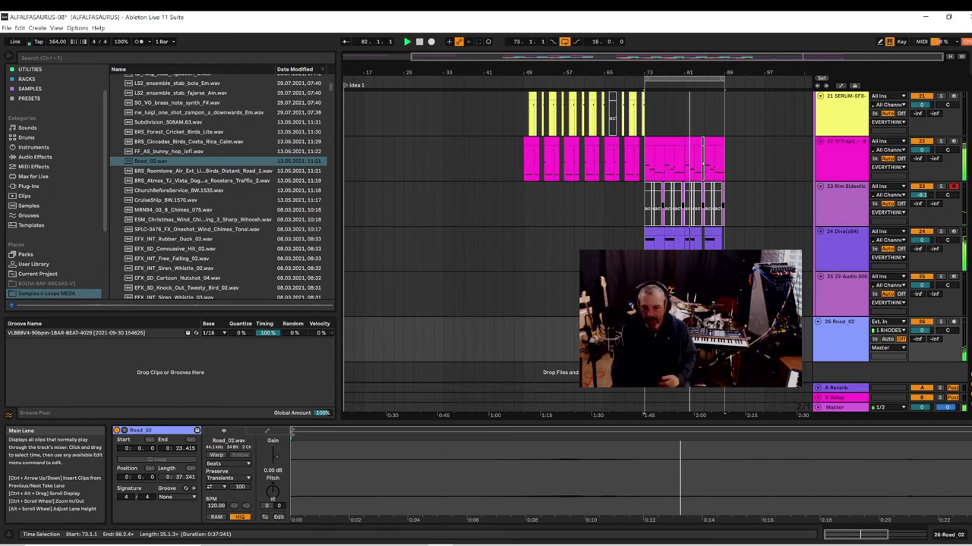
# - Duplicate the 16-bar drop from bars 73 to 89 on all tracks so it repeats from bar 89
pyautogui.click(684, 79)
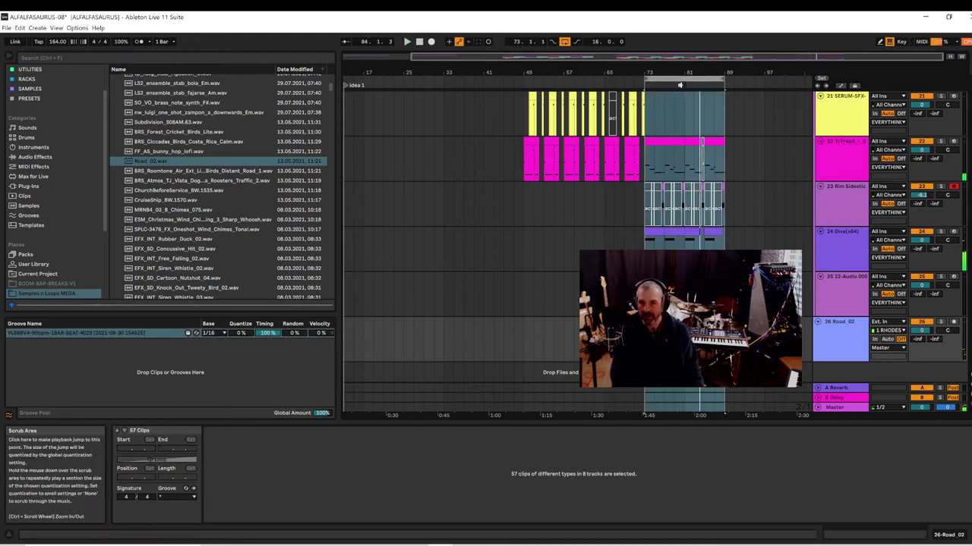
pyautogui.hotkey('ctrl', 'd')
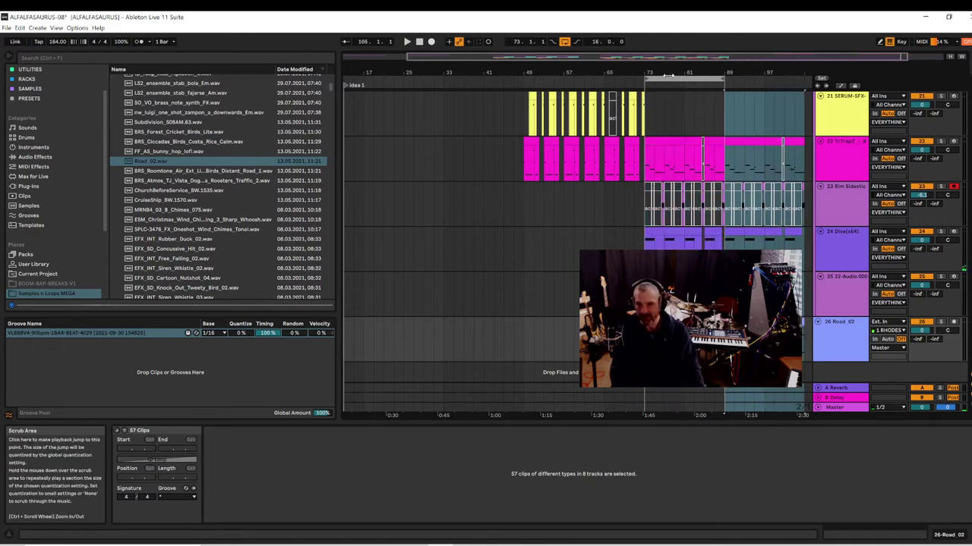
# - Extend the loop to span bars 73 to 105, add a locator at bar 89, and play from there
pyautogui.moveTo(694, 79); pyautogui.dragTo(760, 99)
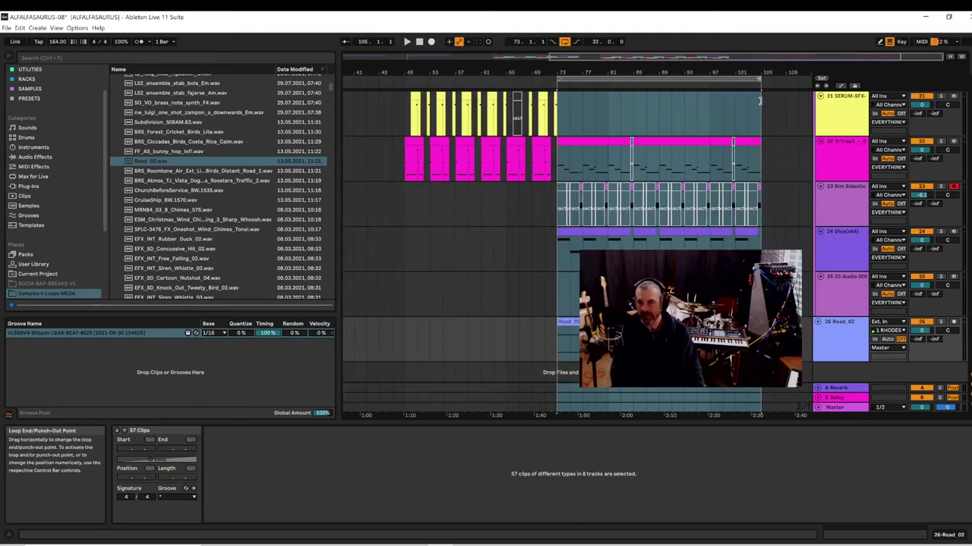
pyautogui.click(657, 108)
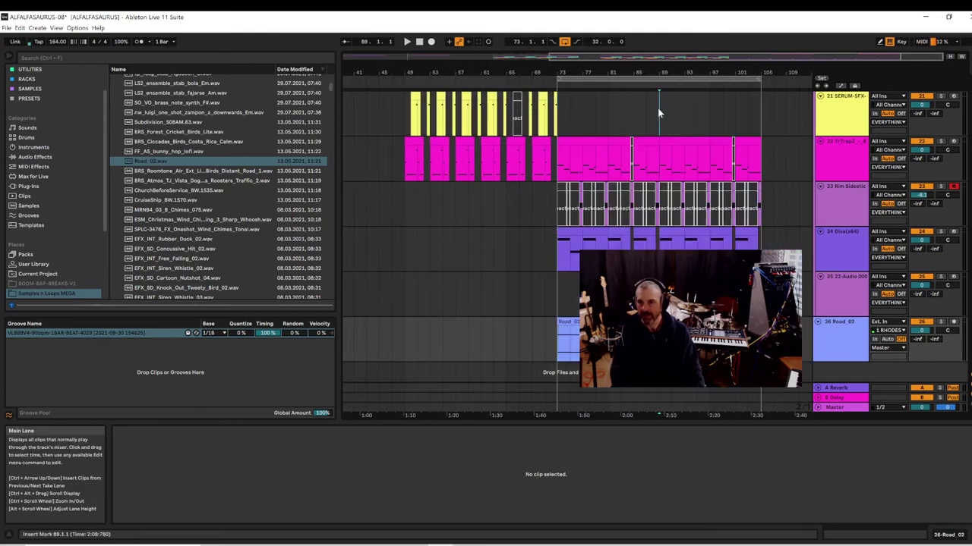
pyautogui.click(821, 78)
pyautogui.scroll(10, 905, 155)
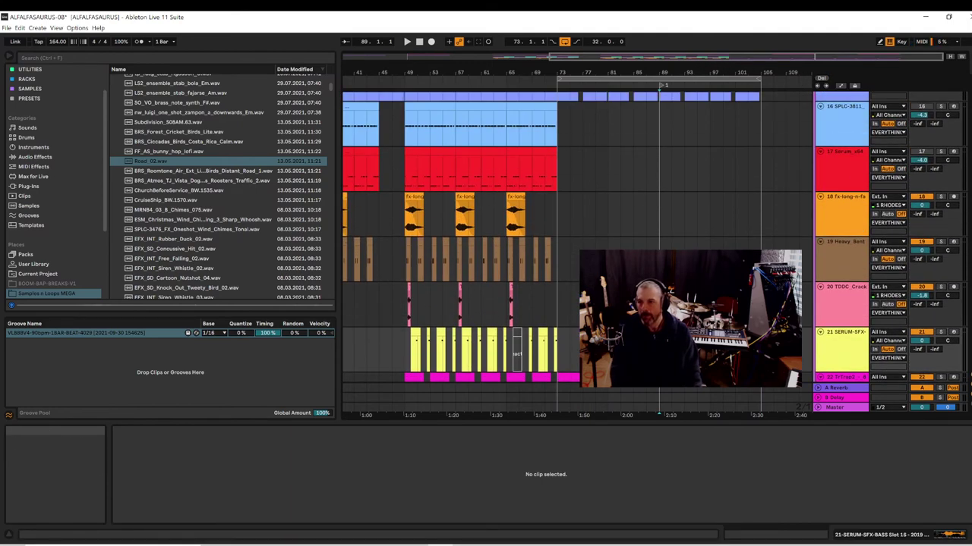
pyautogui.scroll(10, 843, 227)
pyautogui.press('space')
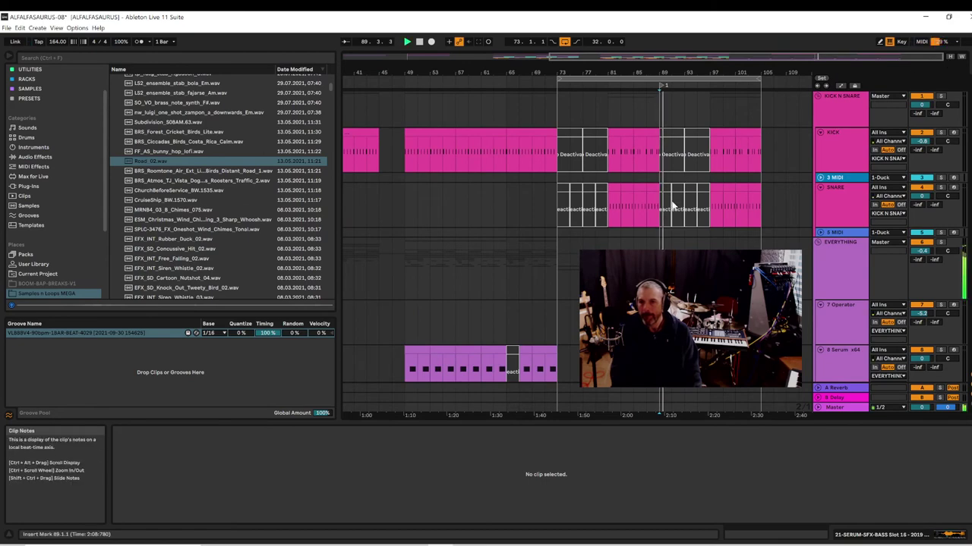
# - Move the active kick and snare clips from bars 81–89 to bar 89, replacing the deactivated clips, and play from bar 81
pyautogui.moveTo(661, 205); pyautogui.dragTo(615, 154)
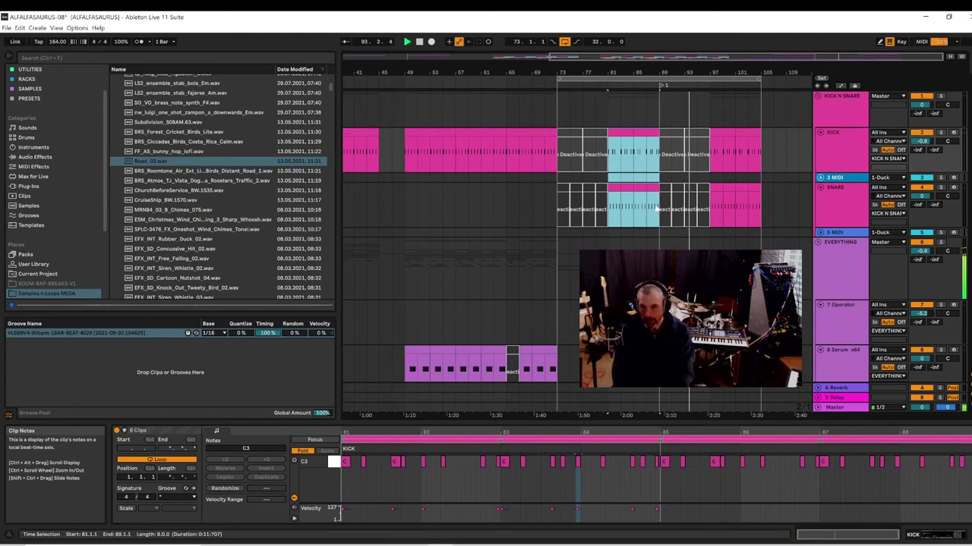
pyautogui.moveTo(634, 150); pyautogui.dragTo(666, 142)
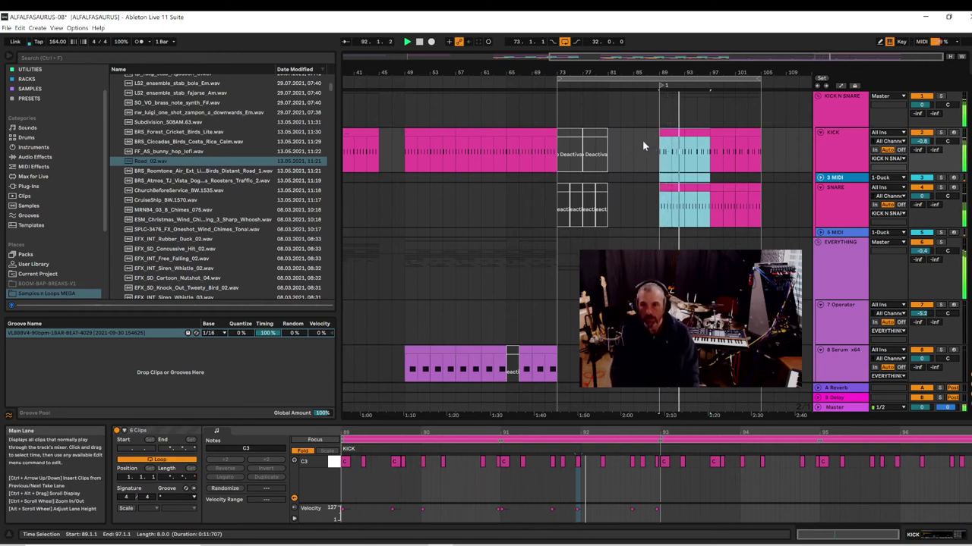
pyautogui.click(613, 150)
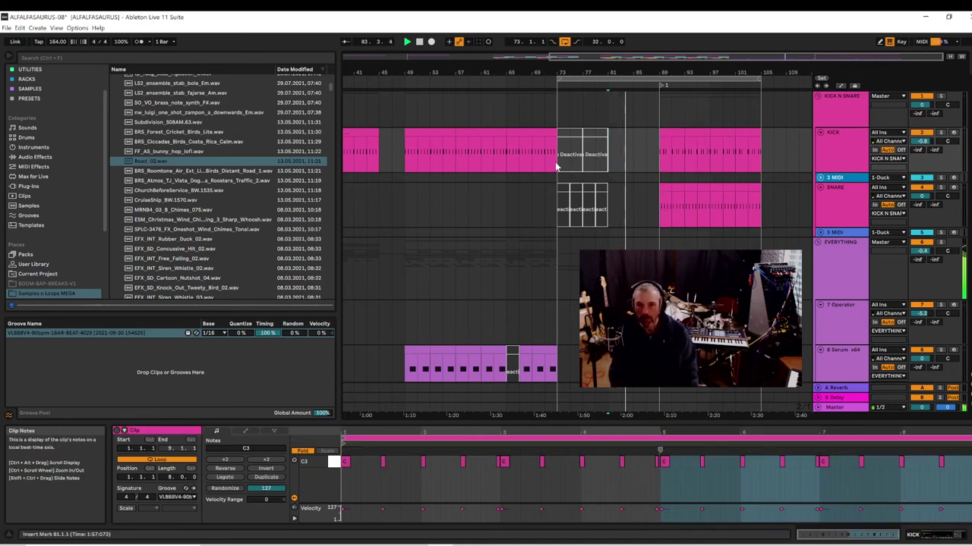
# - Replay the drop from bar 73 and review the clips on all tracks while listening
pyautogui.moveTo(668, 74); pyautogui.dragTo(669, 70)
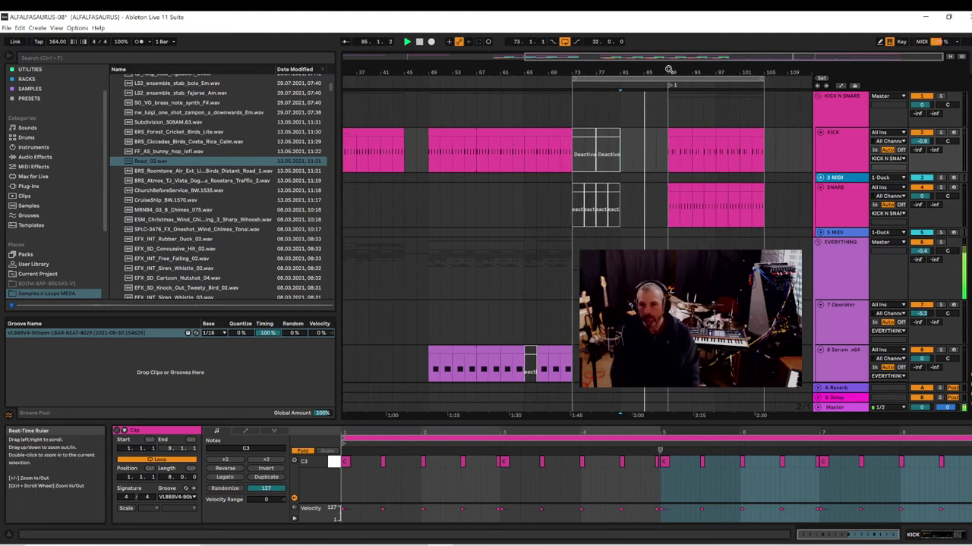
pyautogui.scroll(-10, 721, 204)
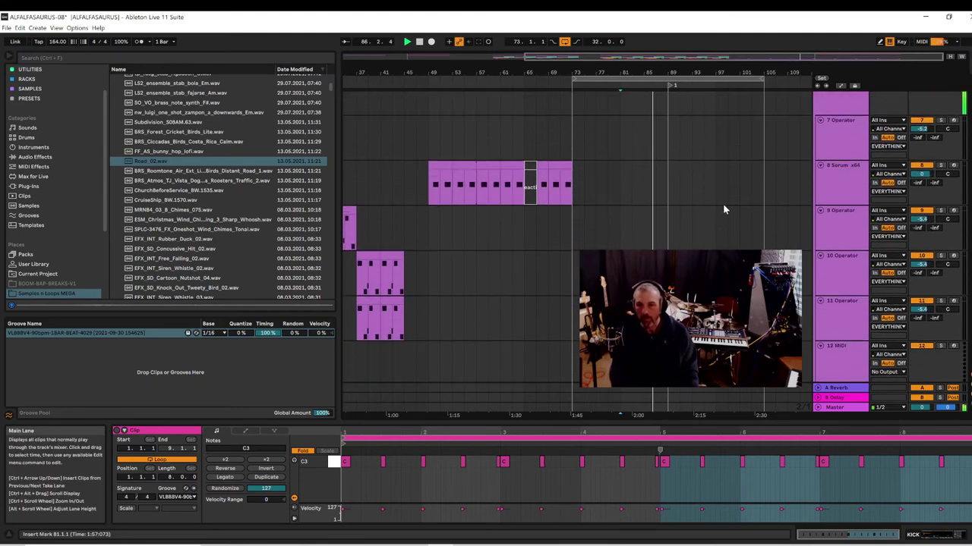
pyautogui.scroll(8, 719, 203)
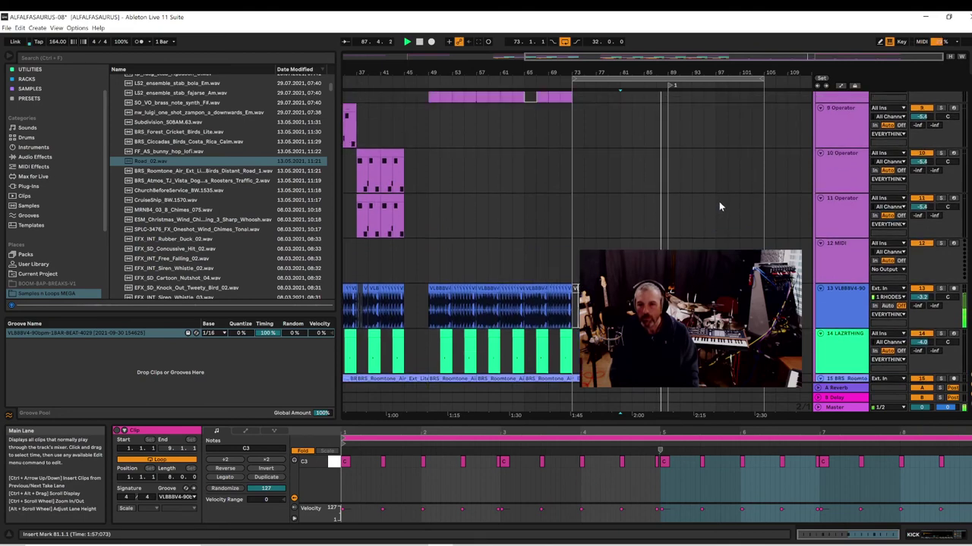
pyautogui.scroll(8, 719, 200)
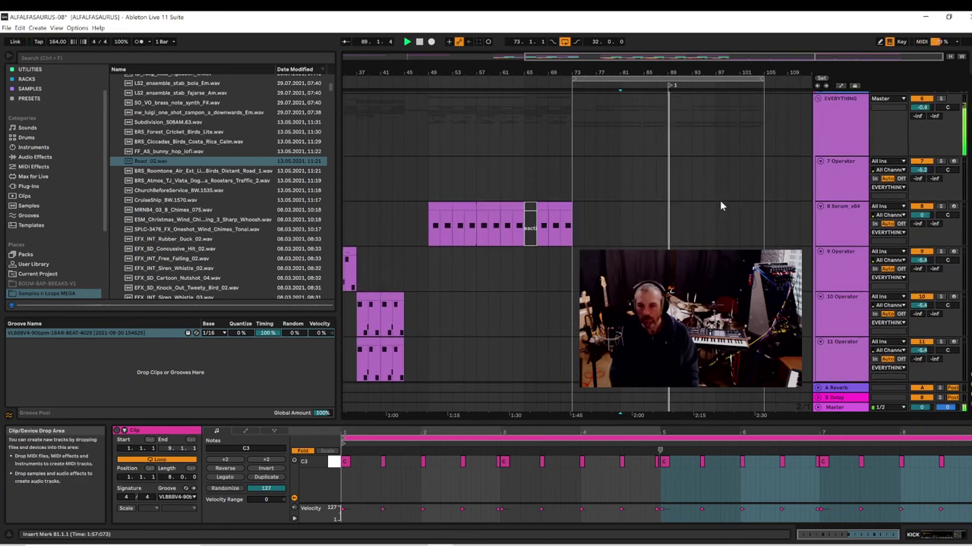
pyautogui.scroll(2, 722, 201)
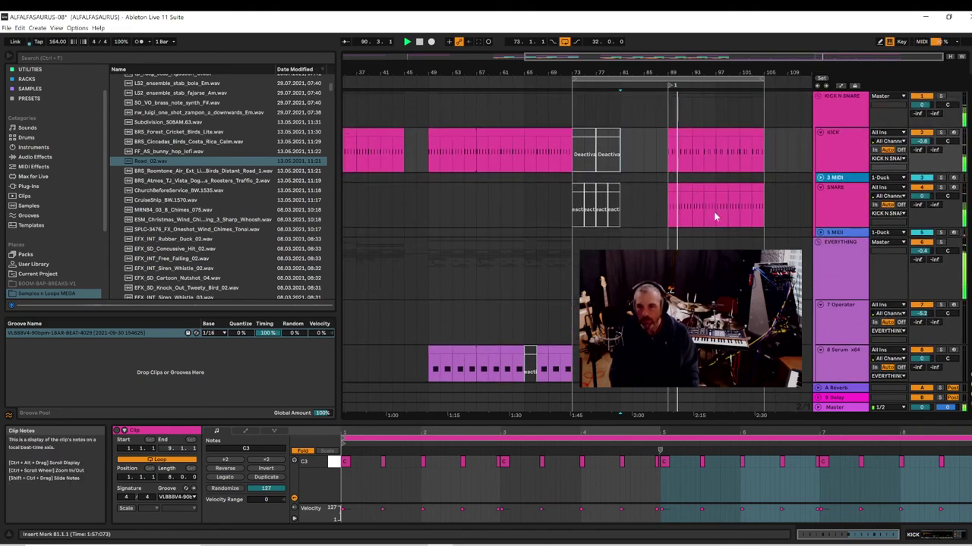
pyautogui.click(570, 143)
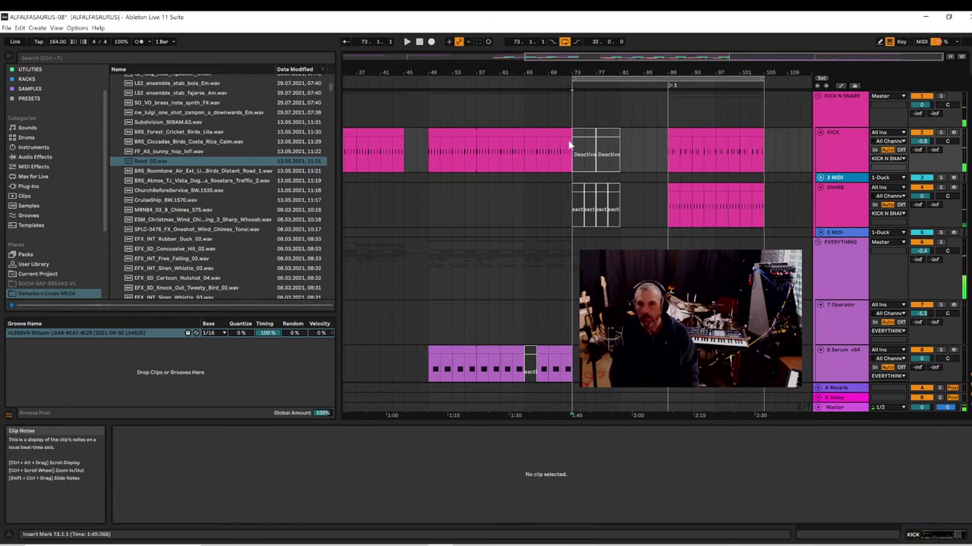
pyautogui.press('space')
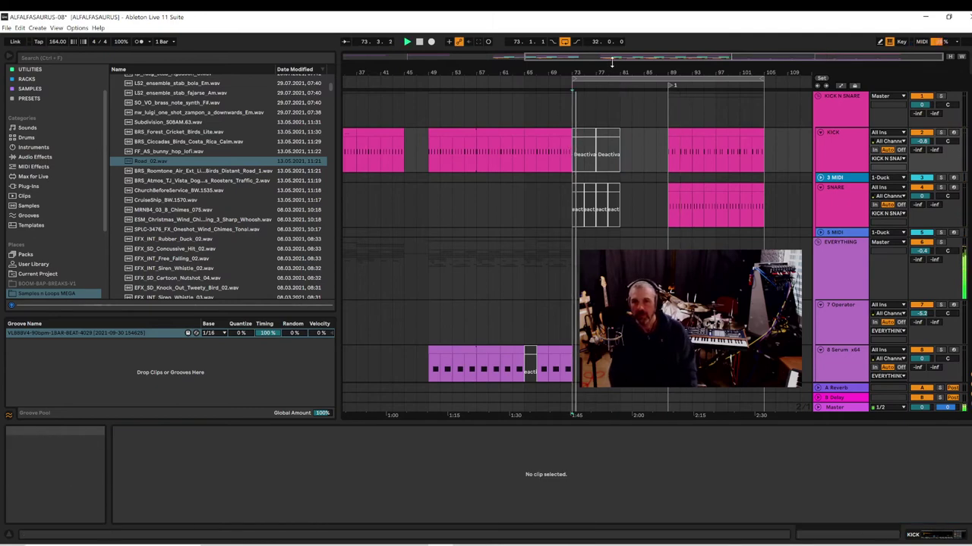
pyautogui.moveTo(650, 73); pyautogui.dragTo(537, 74)
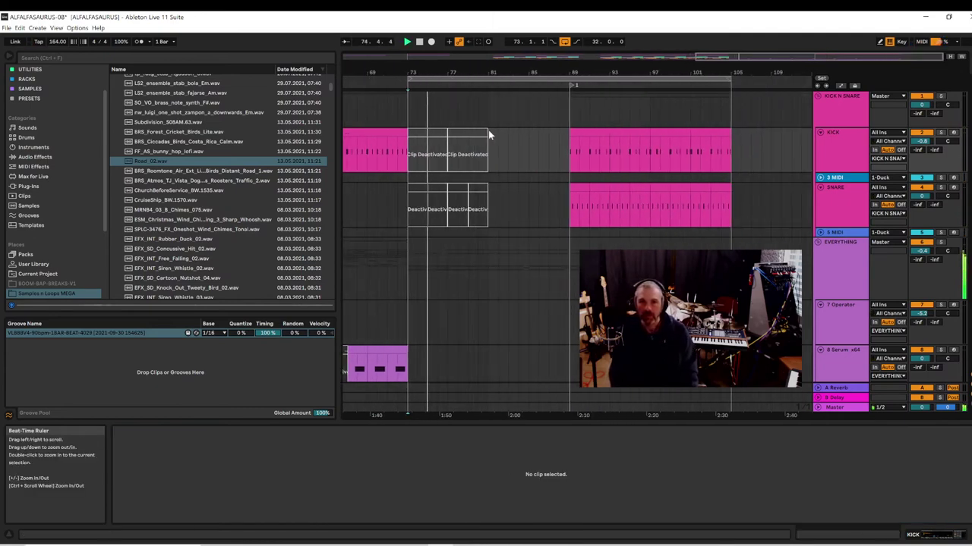
pyautogui.scroll(-3, 527, 280)
pyautogui.scroll(-6, 528, 273)
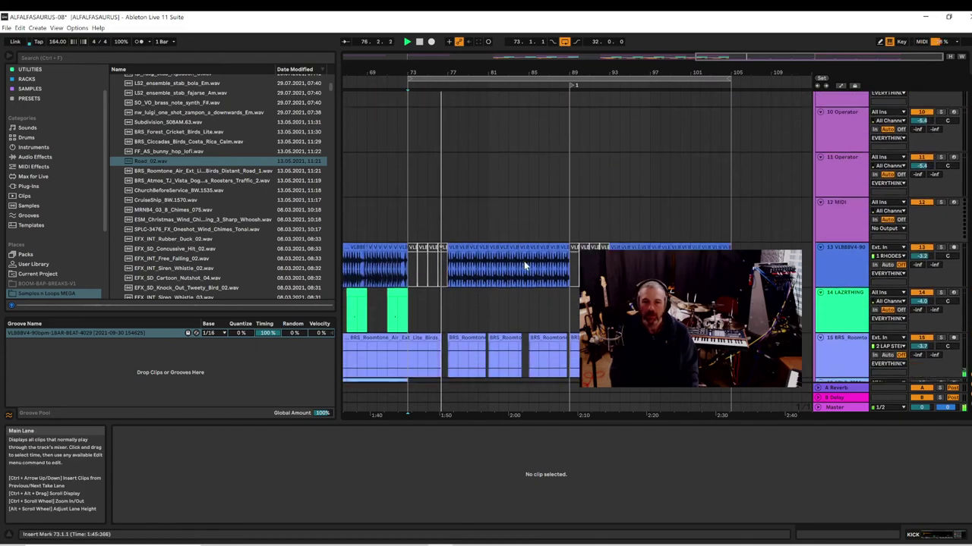
pyautogui.scroll(-5, 521, 258)
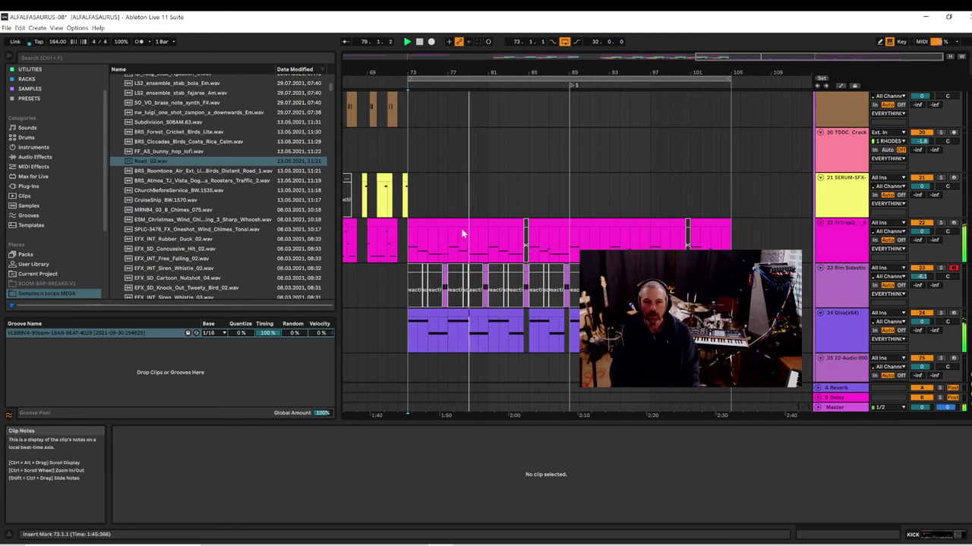
# - Audition the 808 bass on track 22, then deactivate its first four bars, from bar 73 to 77
pyautogui.click(464, 223)
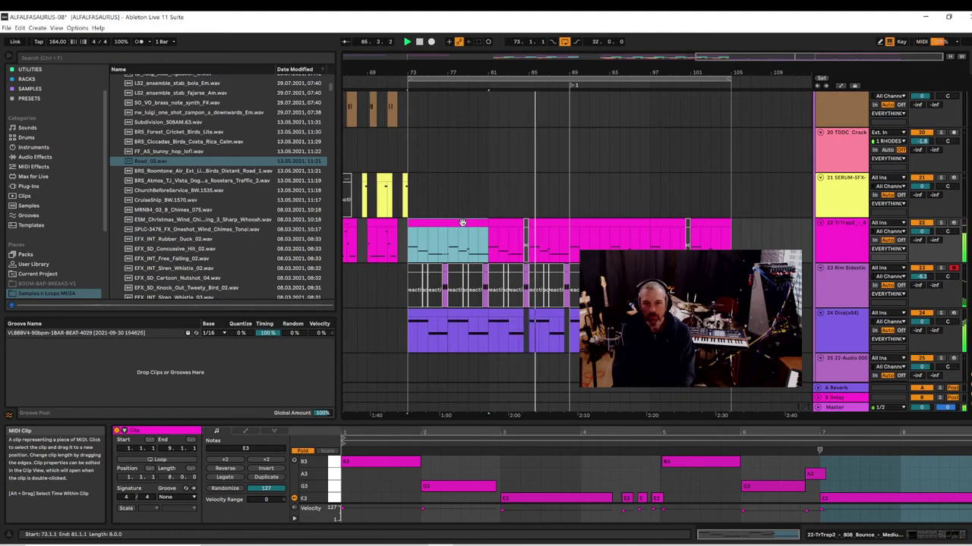
pyautogui.moveTo(410, 254); pyautogui.dragTo(446, 255)
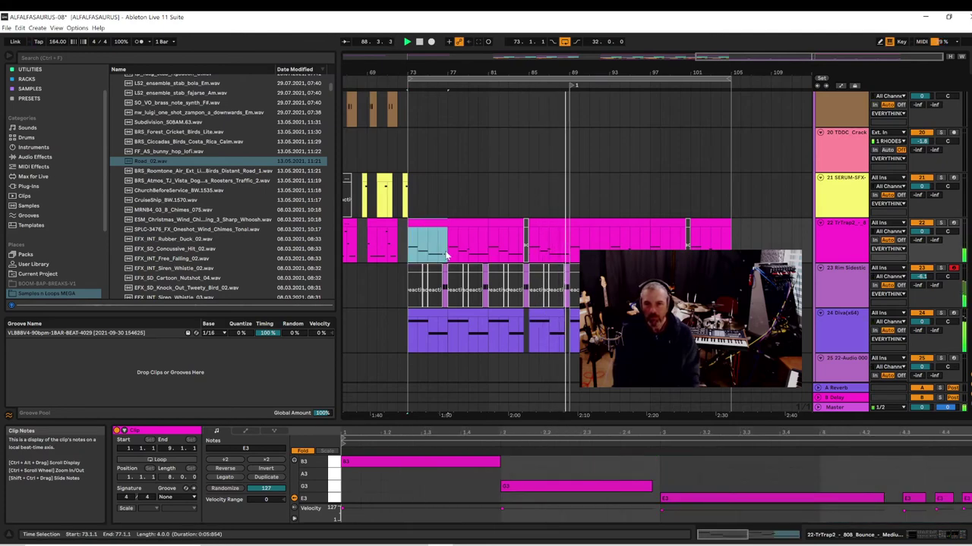
pyautogui.press('space')
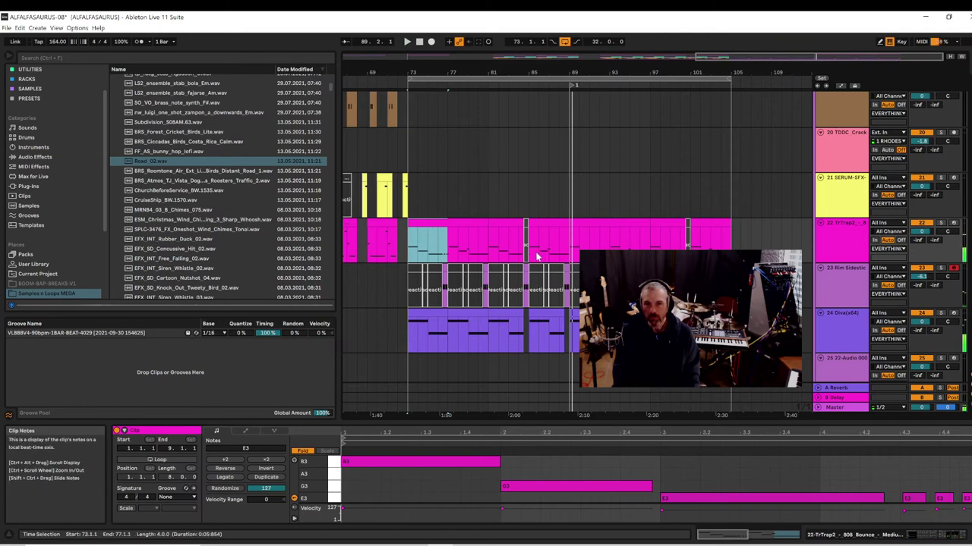
pyautogui.click(559, 257)
pyautogui.press('space')
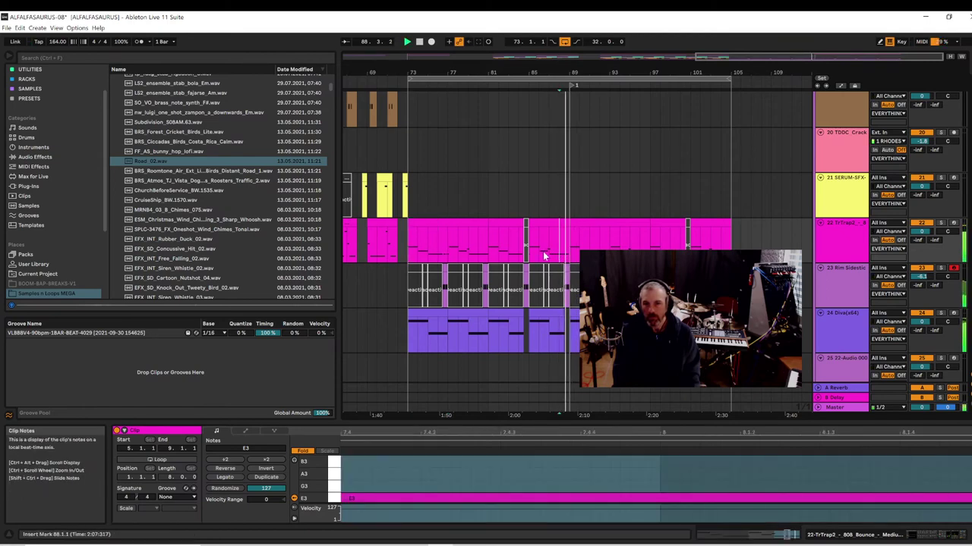
pyautogui.click(410, 252)
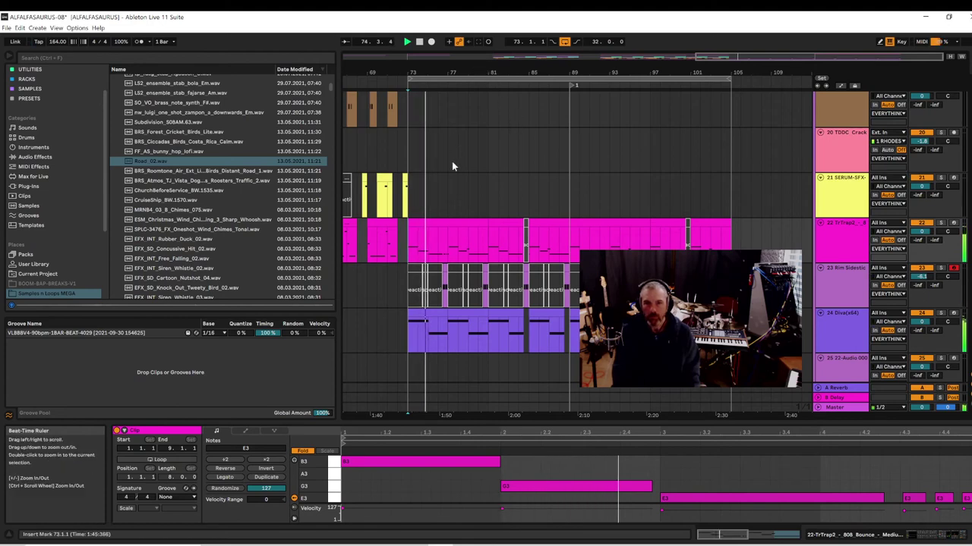
pyautogui.moveTo(407, 238); pyautogui.dragTo(447, 240)
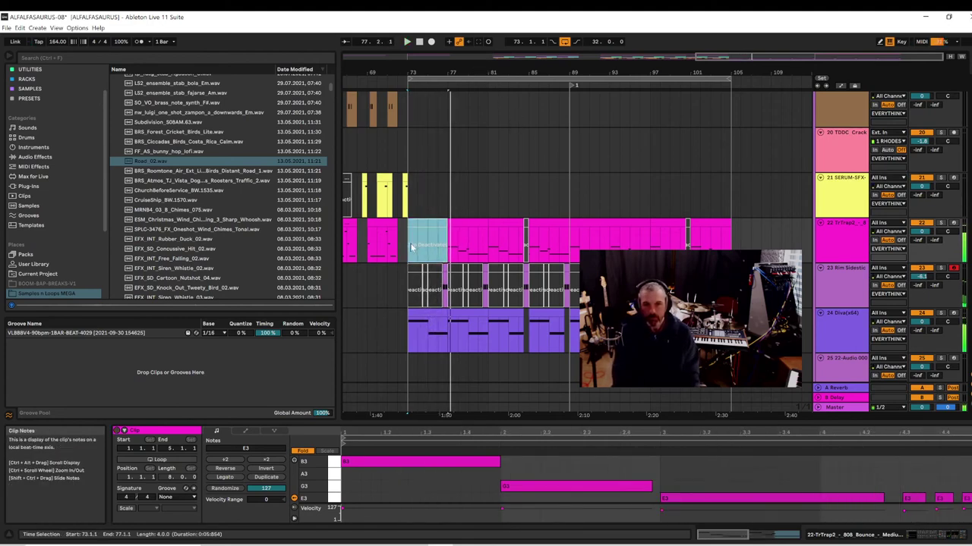
pyautogui.press('0')
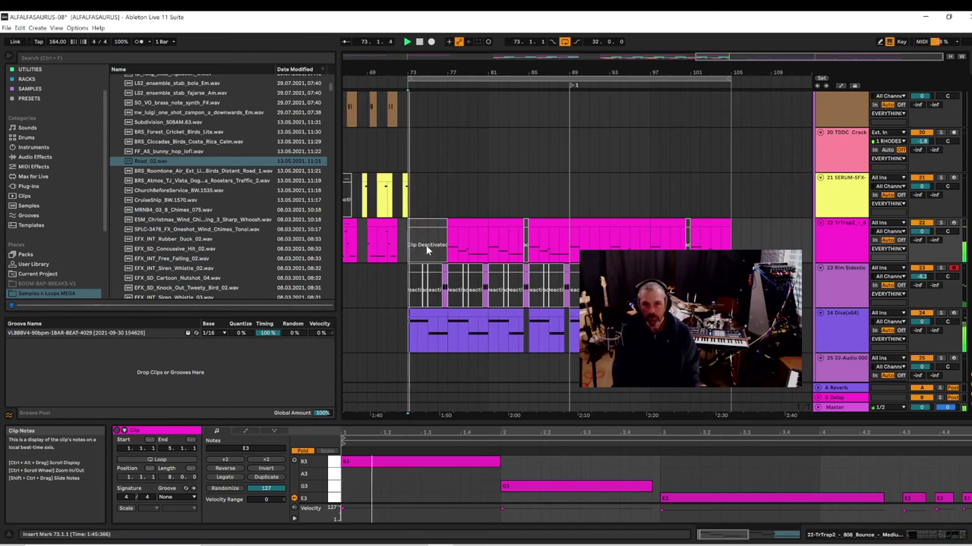
# - Deactivate the 808 bass clips on track 22 from bar 77 to 81 and from bar 81 to 84.3
pyautogui.click(457, 222)
pyautogui.press('0')
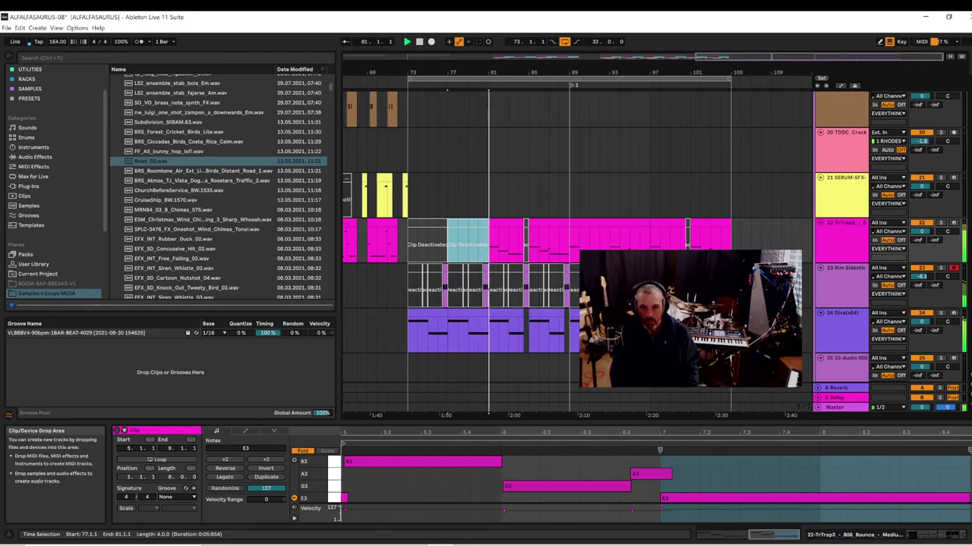
pyautogui.click(505, 224)
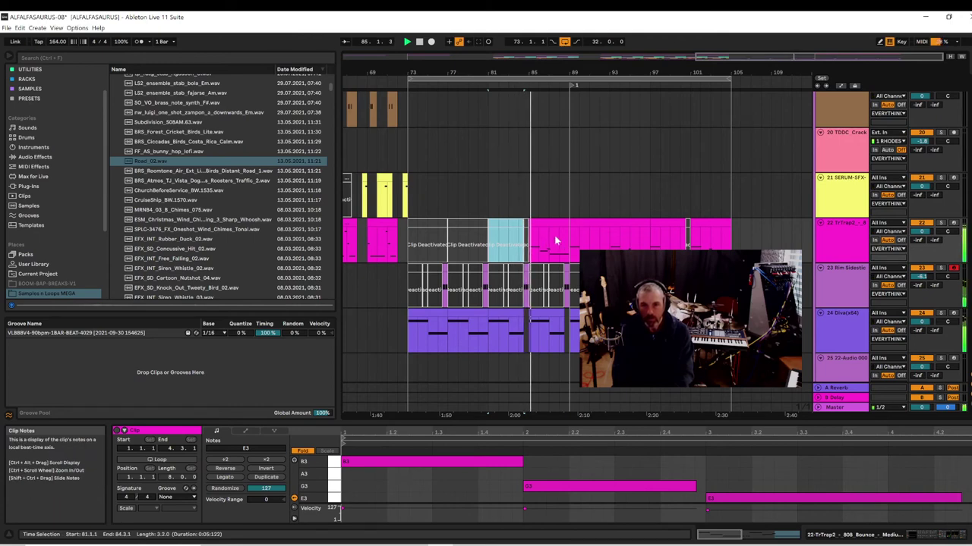
# - Copy the two-bar 808 bass phrase from bars 91–93 to bar 87 on track 22
pyautogui.click(590, 224)
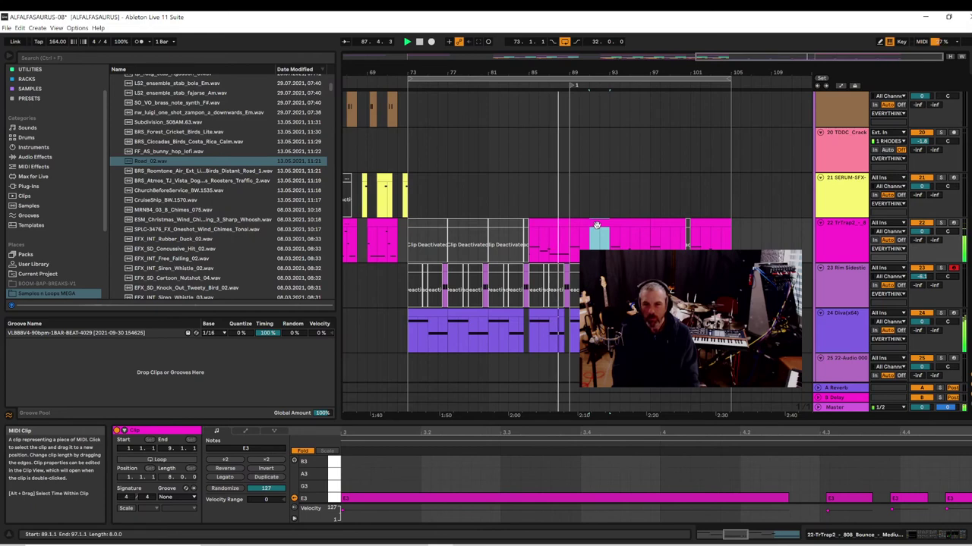
pyautogui.click(555, 233)
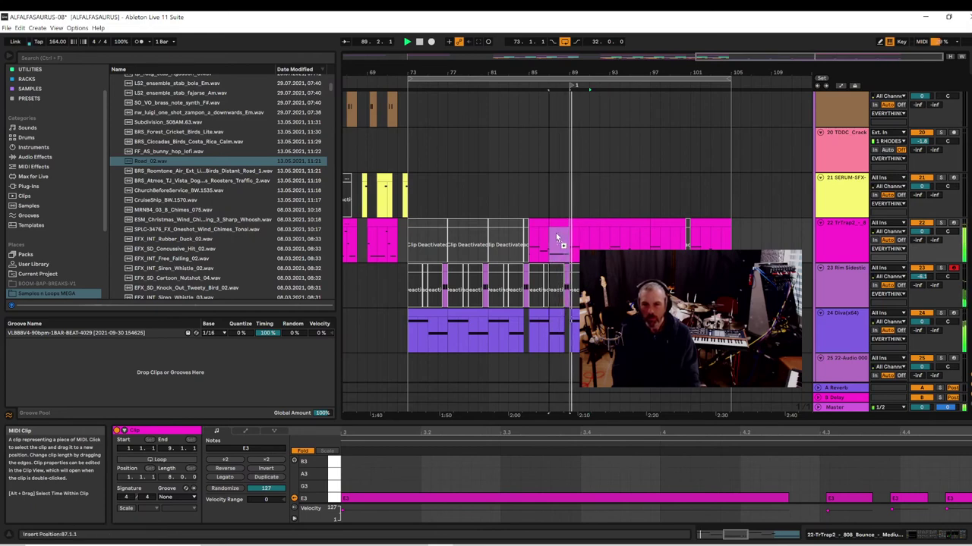
# - Deactivate the 808 bass from bar 85 to 87 and the short rim sidestick clip at bar 88.3
pyautogui.click(534, 224)
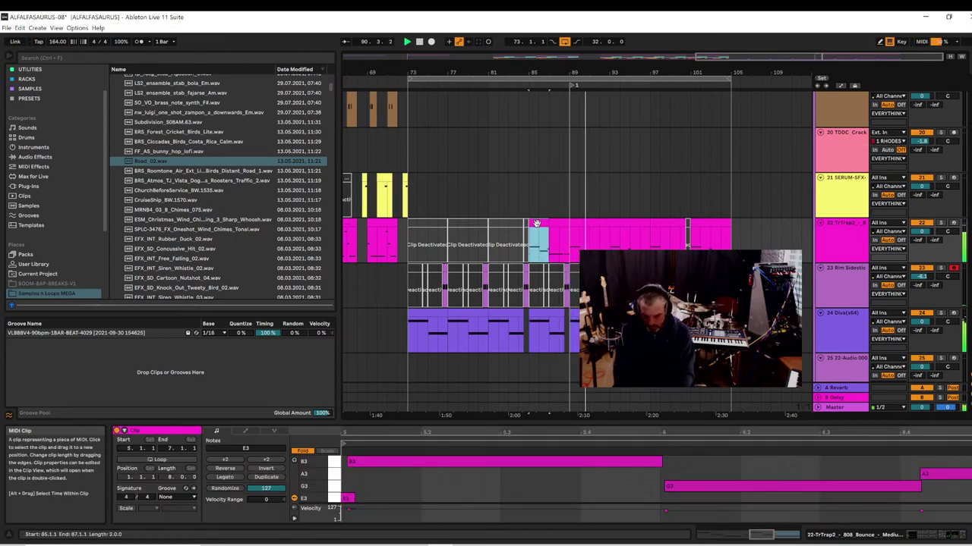
pyautogui.press('0')
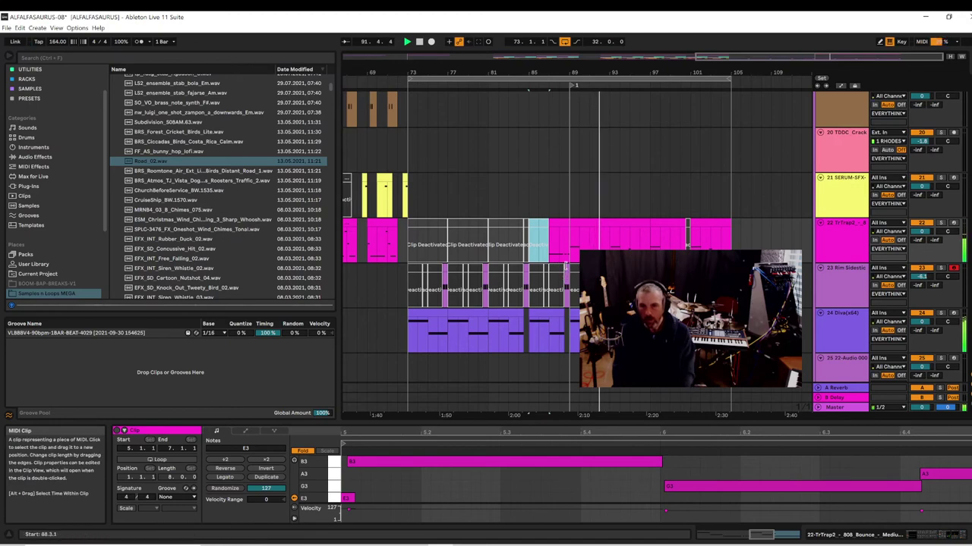
pyautogui.click(566, 269)
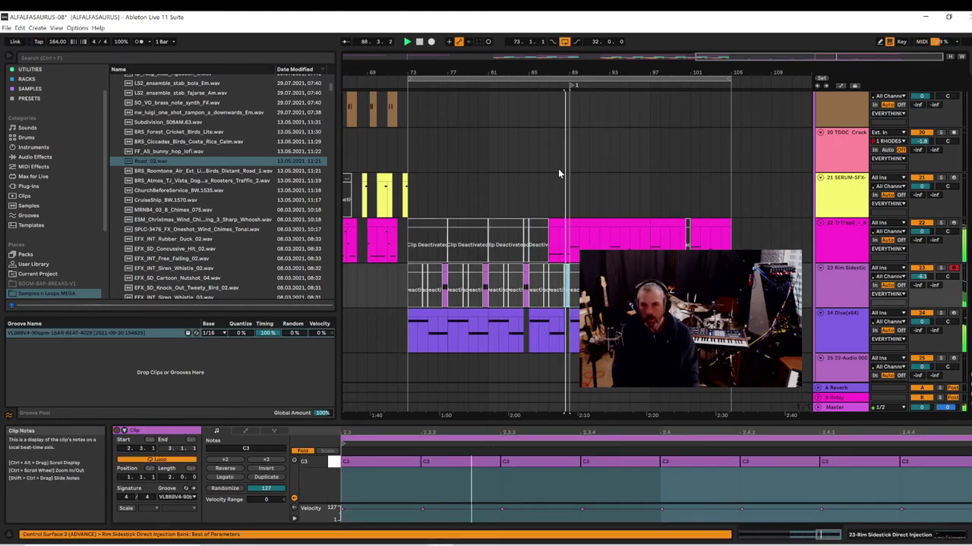
# - Set the loop to bars 97–105, copy all clips in that range to bar 89, and play from there
pyautogui.click(650, 167)
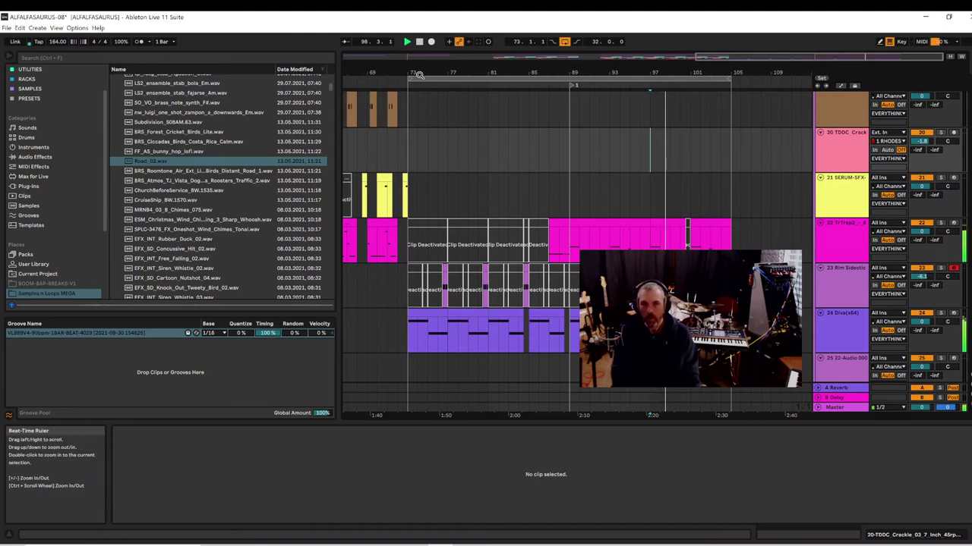
pyautogui.press('space')
pyautogui.moveTo(410, 80); pyautogui.dragTo(658, 101)
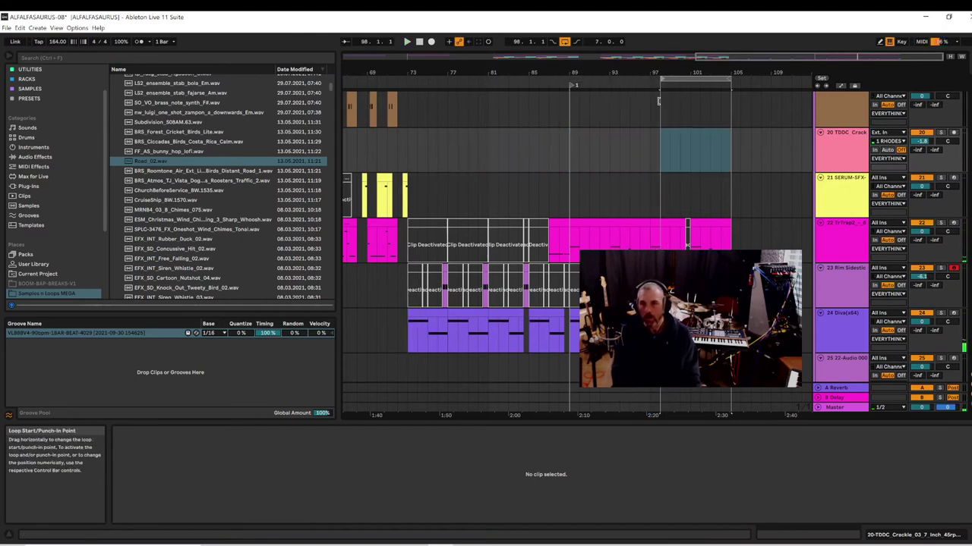
pyautogui.click(673, 79)
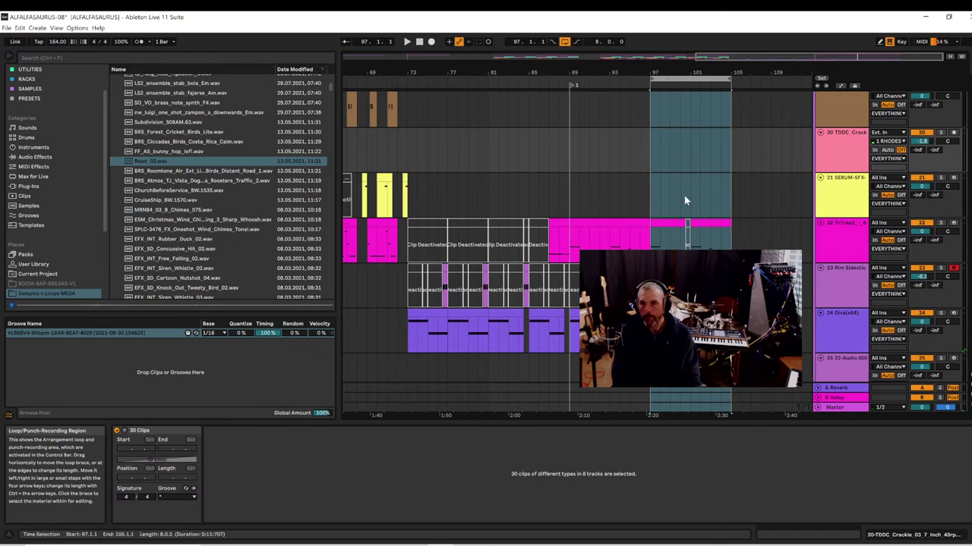
pyautogui.moveTo(675, 224); pyautogui.dragTo(593, 228)
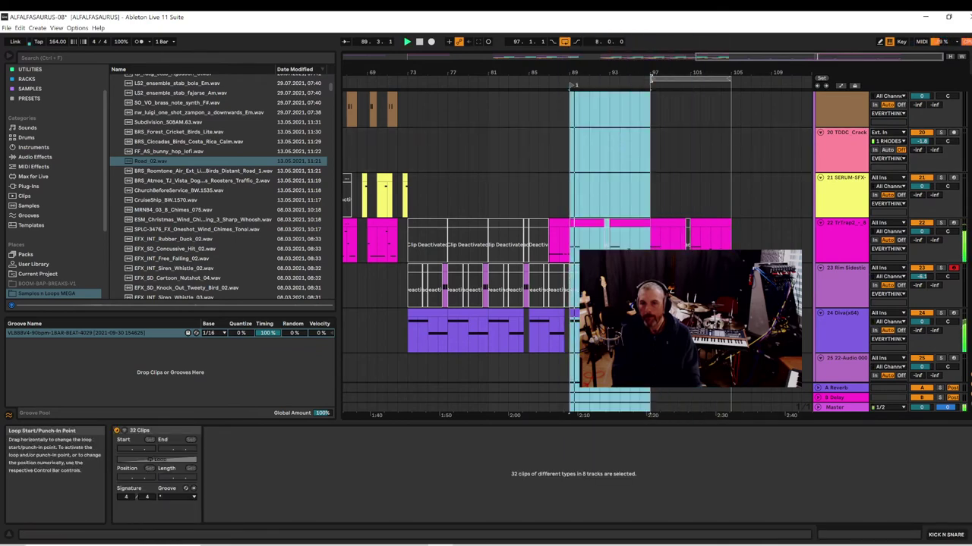
# - Set the loop to bars 73–105 and save the Live Set as a new version named ALFALFASAURUS-09
pyautogui.moveTo(651, 79); pyautogui.dragTo(411, 130)
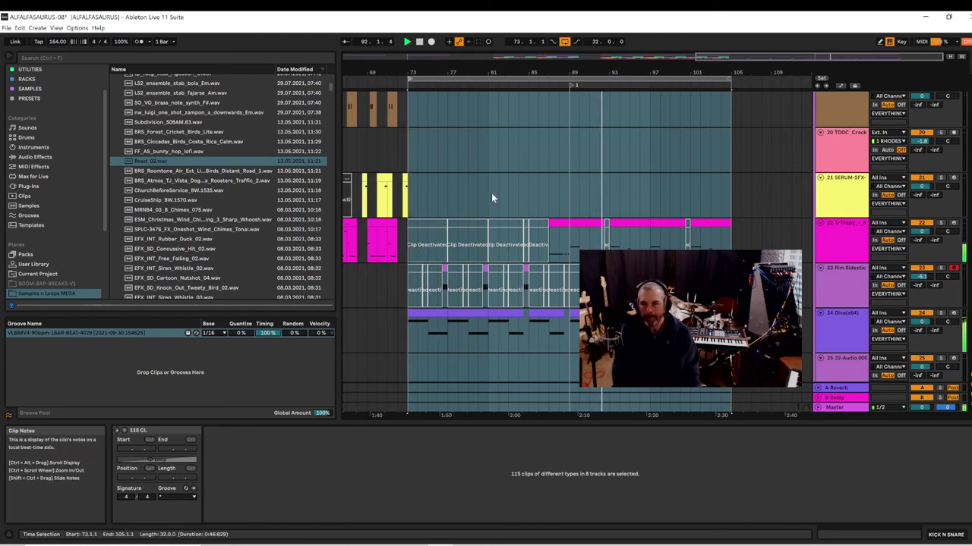
pyautogui.click(6, 27)
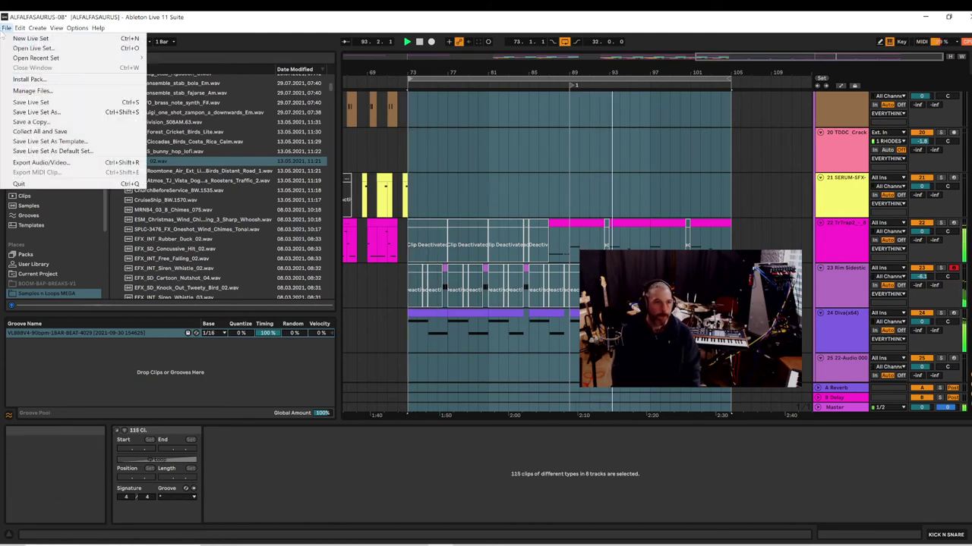
pyautogui.click(26, 112)
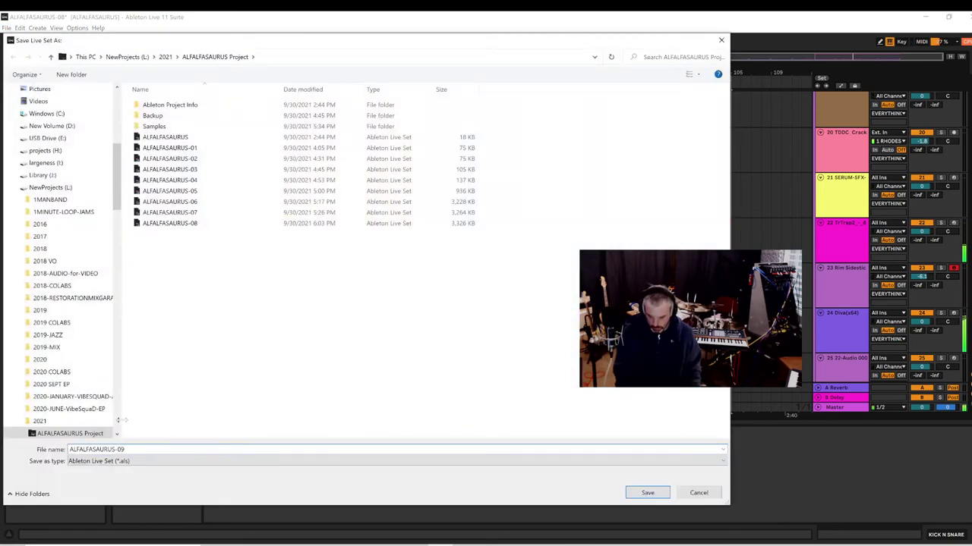
pyautogui.press('Return')
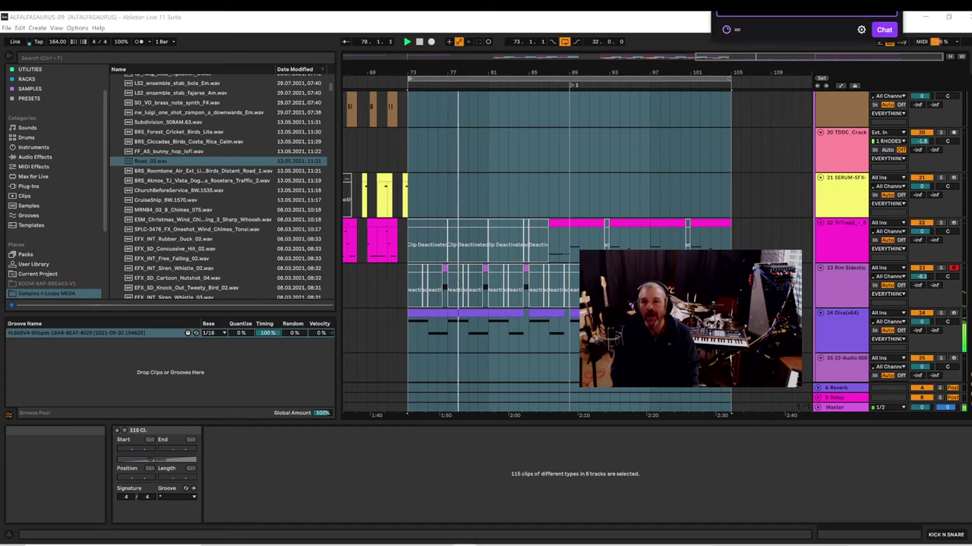
# - Bring the Twitch chat window over the arrangement to read the latest messages and move it back out of view
pyautogui.moveTo(807, 0); pyautogui.dragTo(477, 118)
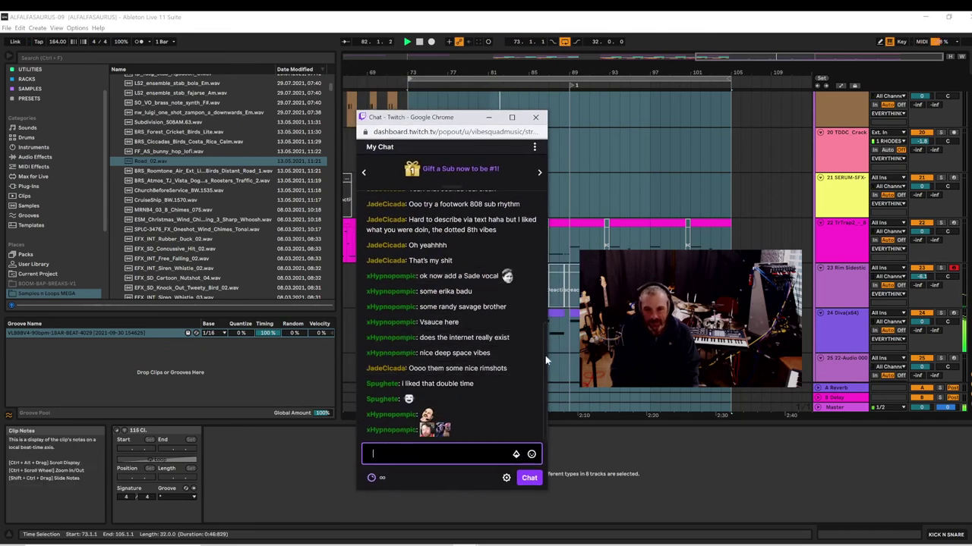
pyautogui.scroll(5, 541, 338)
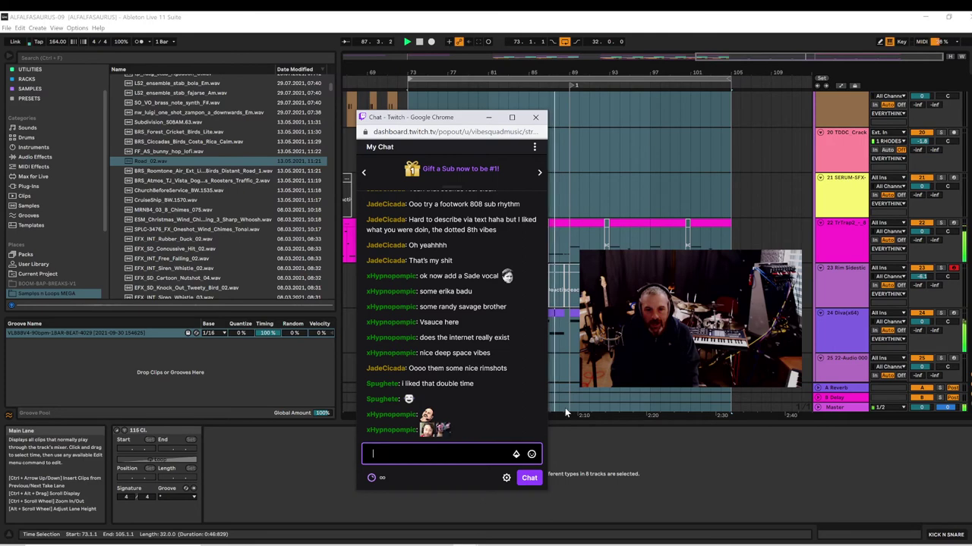
pyautogui.moveTo(419, 118); pyautogui.dragTo(715, 0)
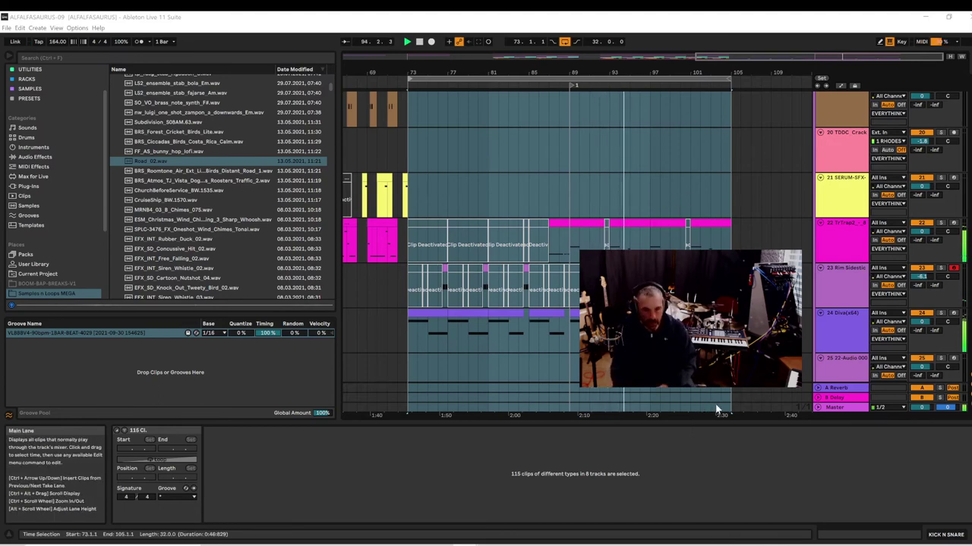
# - Arm the empty audio track 25 (22-Audio) for recording
pyautogui.scroll(-2, 716, 393)
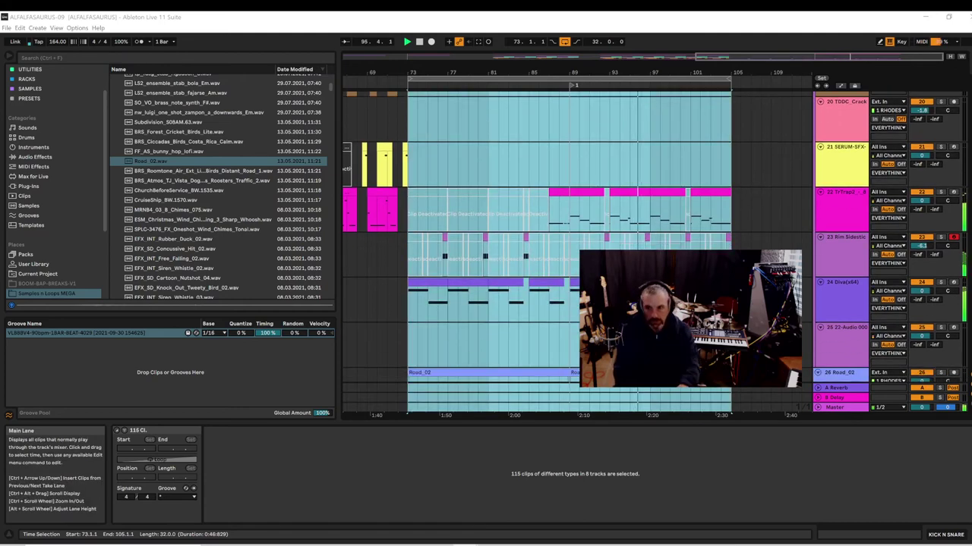
pyautogui.scroll(-3, 683, 372)
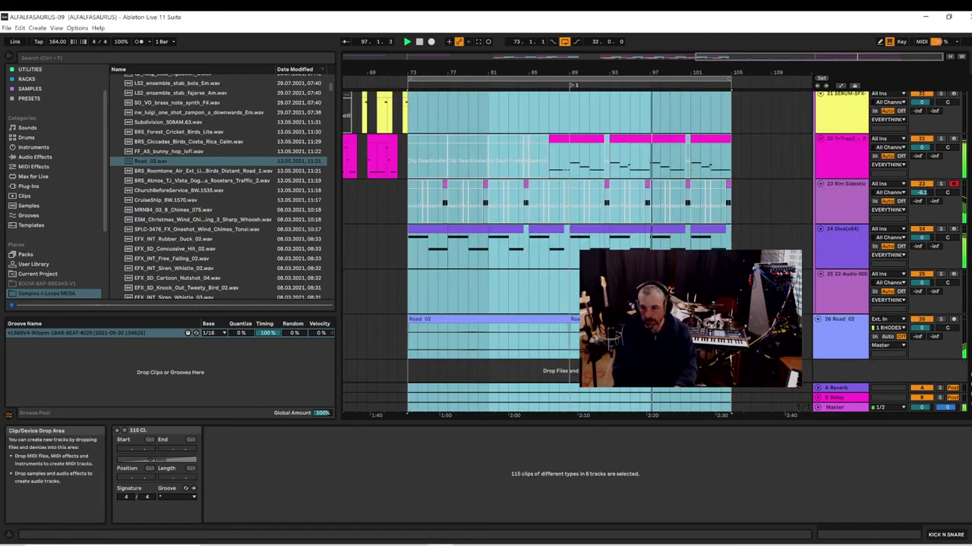
pyautogui.click(954, 274)
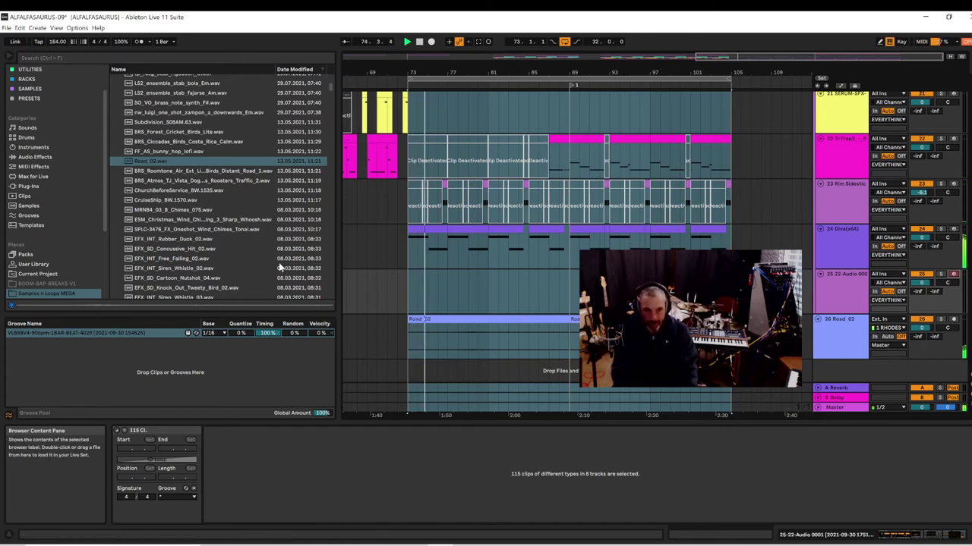
# - Audition the cartoon and machinery FX one-shots in the Samples n Loops MEGA folder
pyautogui.scroll(-1, 194, 240)
pyautogui.click(193, 240)
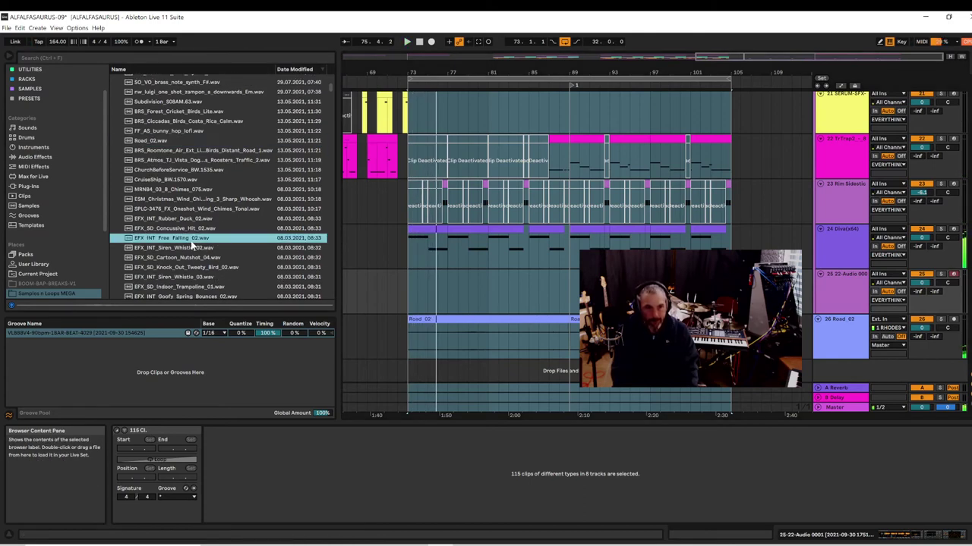
pyautogui.scroll(-10, 217, 219)
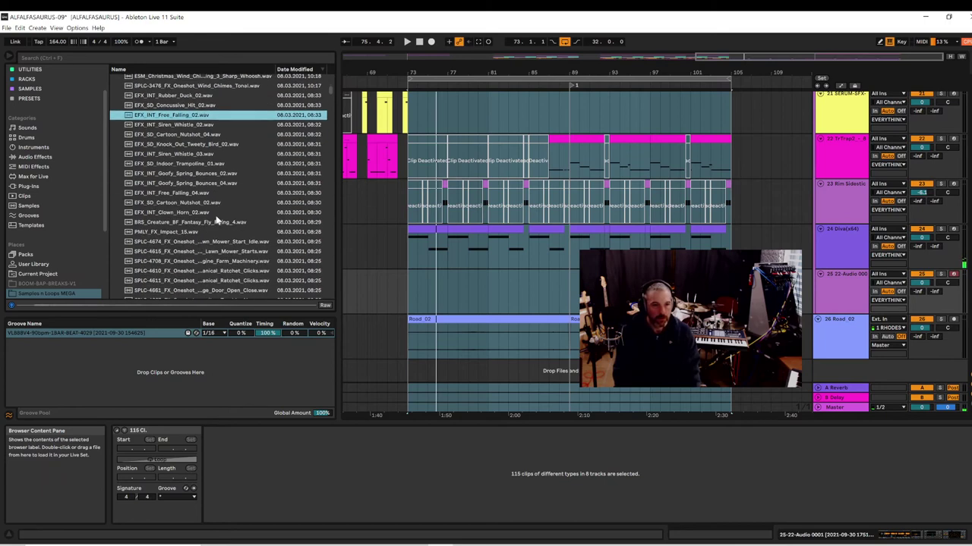
pyautogui.click(216, 217)
pyautogui.click(212, 257)
pyautogui.scroll(-2, 212, 257)
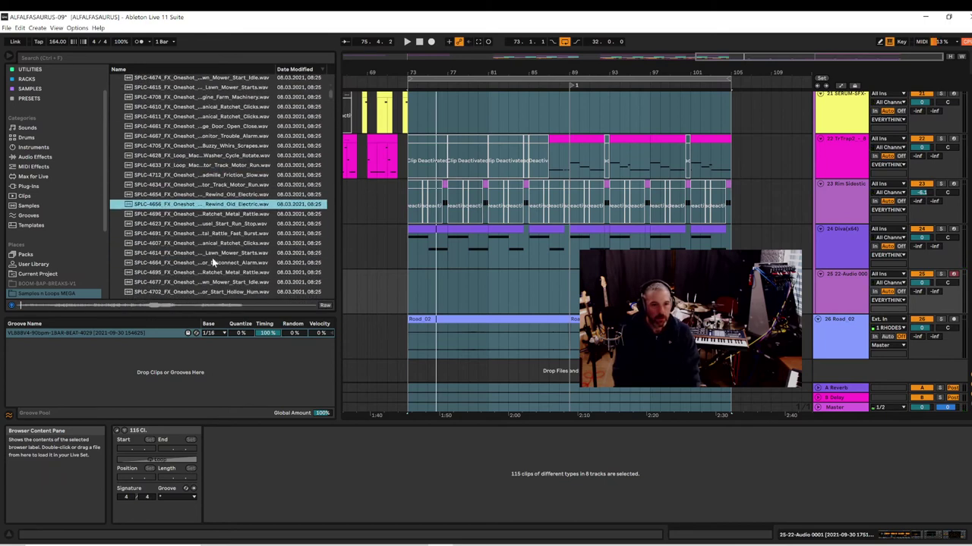
pyautogui.click(212, 258)
pyautogui.scroll(-2, 211, 257)
pyautogui.click(218, 261)
pyautogui.scroll(-5, 219, 261)
pyautogui.click(219, 260)
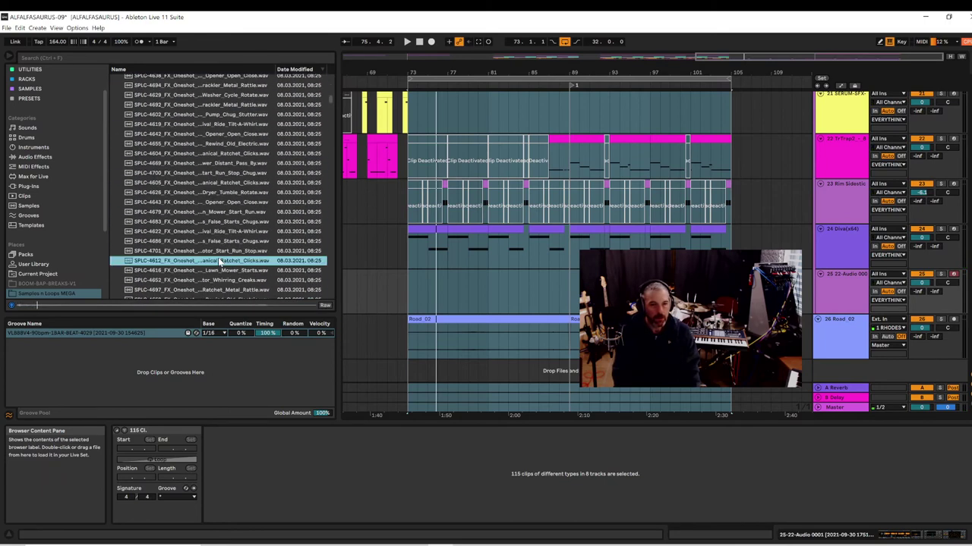
pyautogui.scroll(-4, 218, 262)
pyautogui.click(218, 260)
pyautogui.scroll(-7, 218, 260)
pyautogui.click(218, 260)
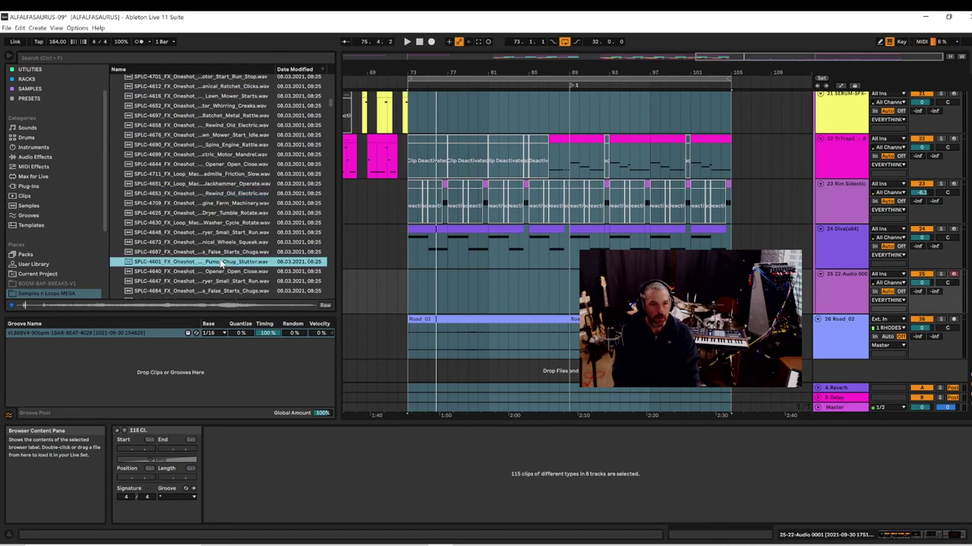
pyautogui.scroll(-5, 219, 260)
pyautogui.click(220, 259)
pyautogui.scroll(-6, 221, 264)
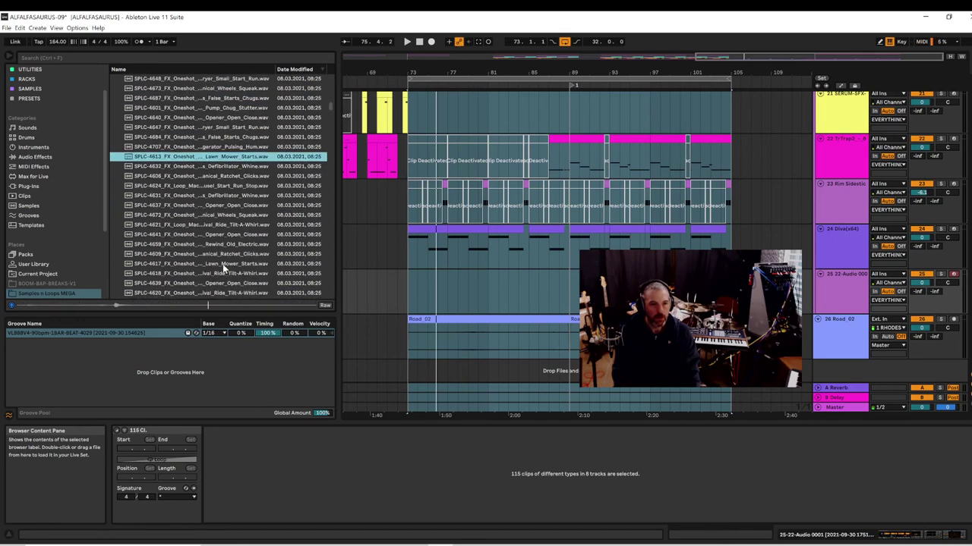
pyautogui.click(226, 261)
pyautogui.scroll(-2, 227, 261)
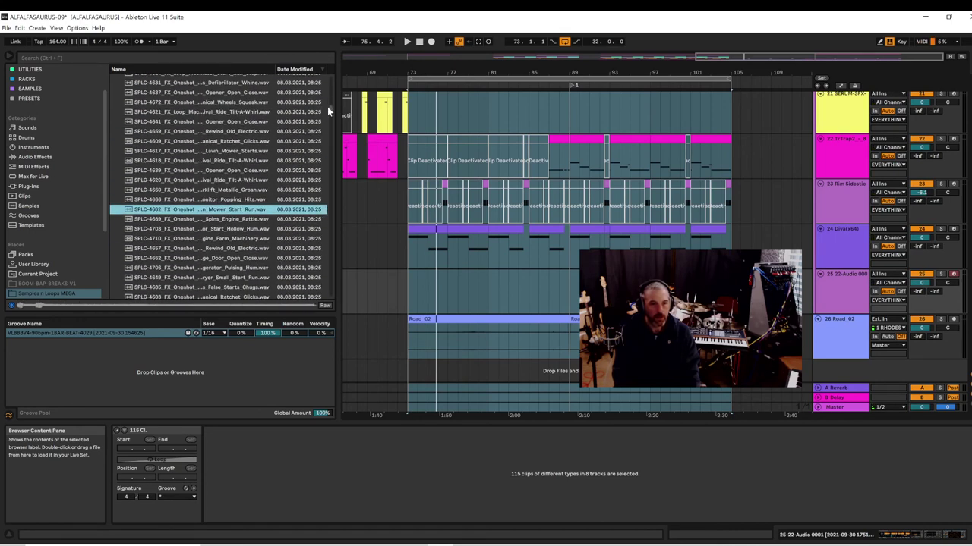
# - Audition the apk piano and keys loops and the SOULSURPLUS reverence F#maj7 chord one-shot further down the sample list
pyautogui.moveTo(330, 111); pyautogui.dragTo(335, 157)
pyautogui.click(187, 206)
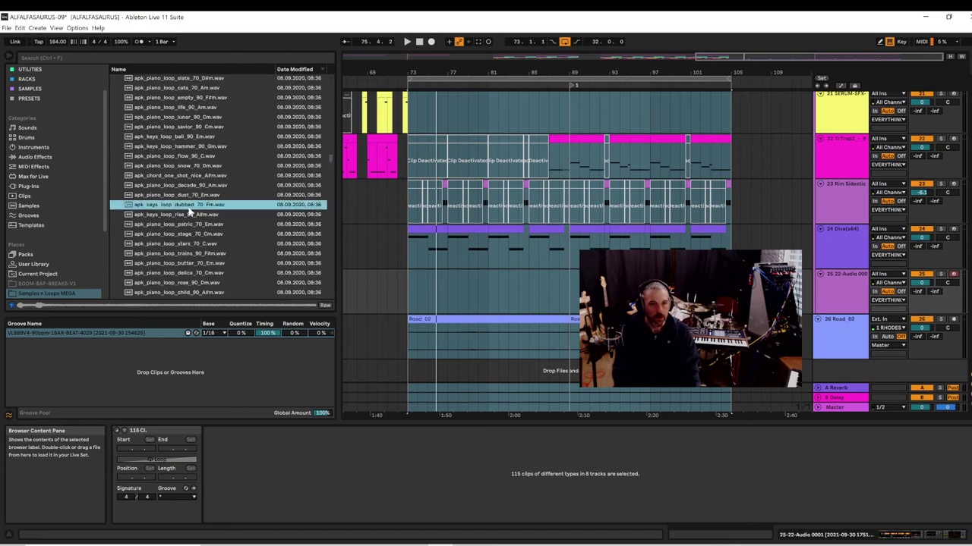
pyautogui.scroll(-3, 189, 216)
pyautogui.click(191, 223)
pyautogui.scroll(-3, 192, 228)
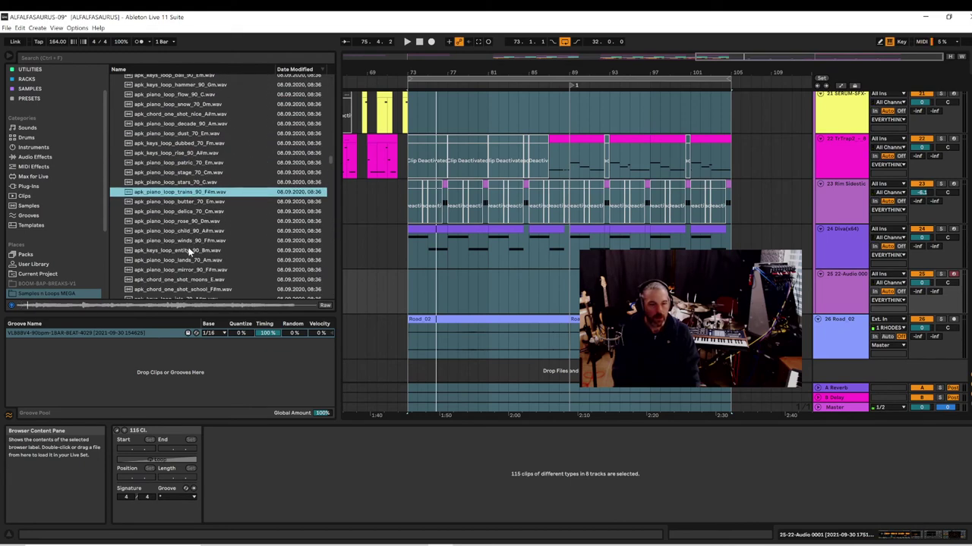
pyautogui.scroll(2, 189, 253)
pyautogui.scroll(-2, 190, 253)
pyautogui.moveTo(333, 157); pyautogui.dragTo(333, 187)
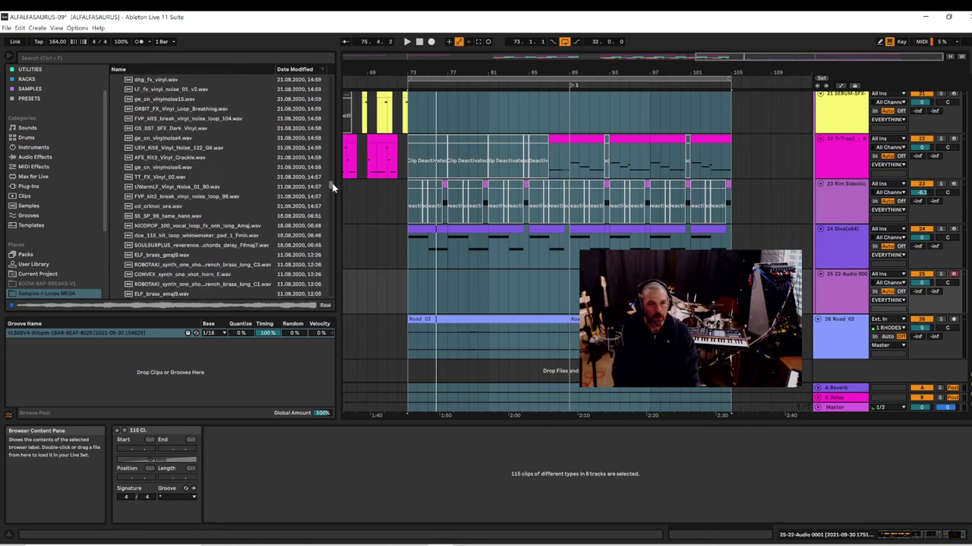
pyautogui.click(199, 222)
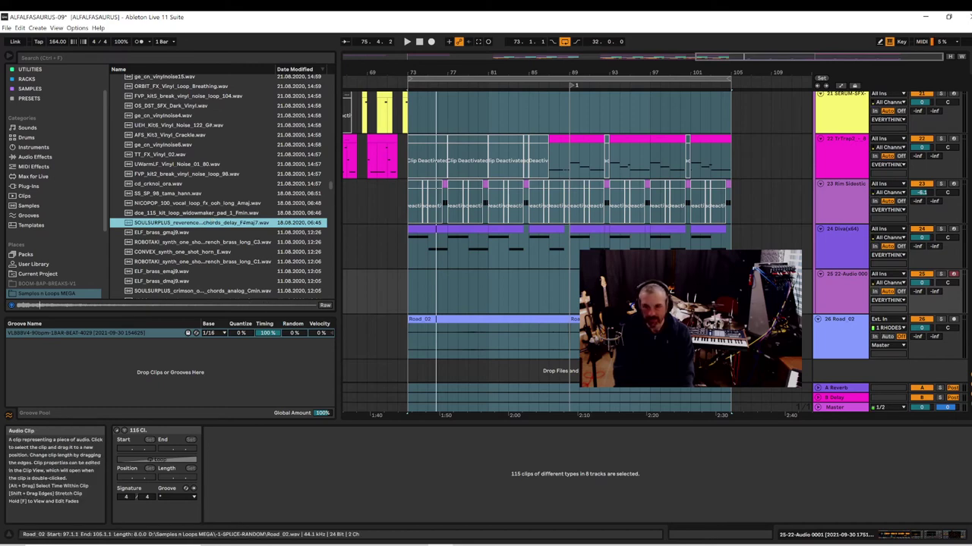
# - Insert a new MIDI track below the Road_02 track and show its empty device chain
pyautogui.click(853, 331)
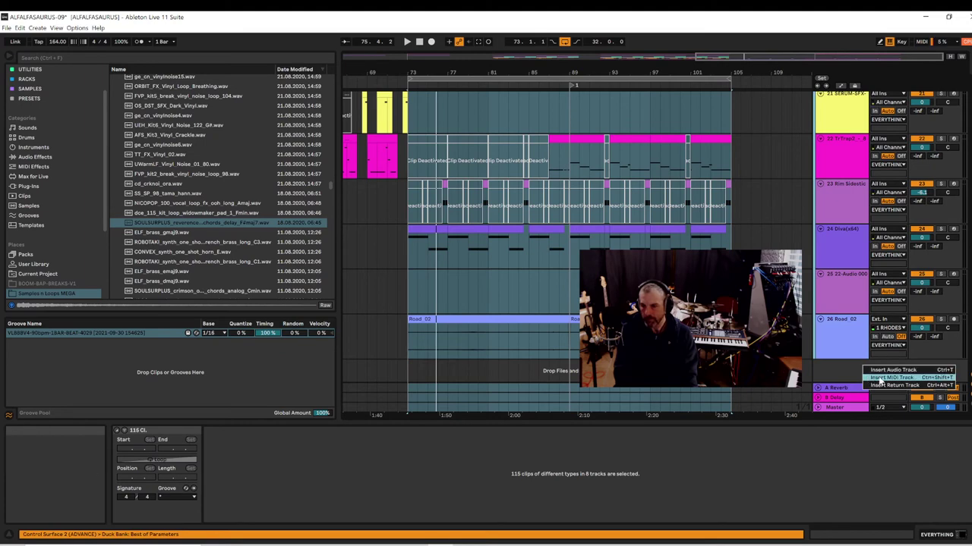
pyautogui.doubleClick(876, 377)
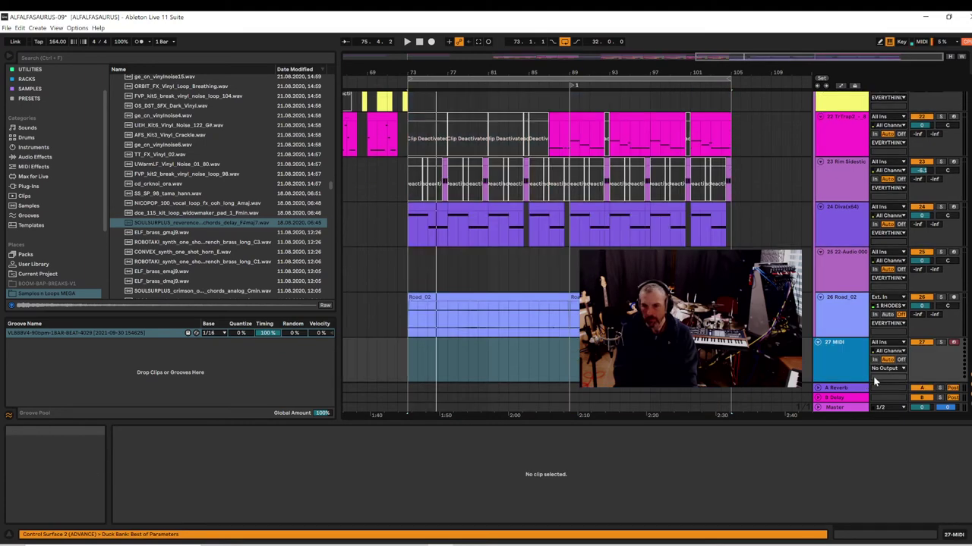
pyautogui.click(831, 368)
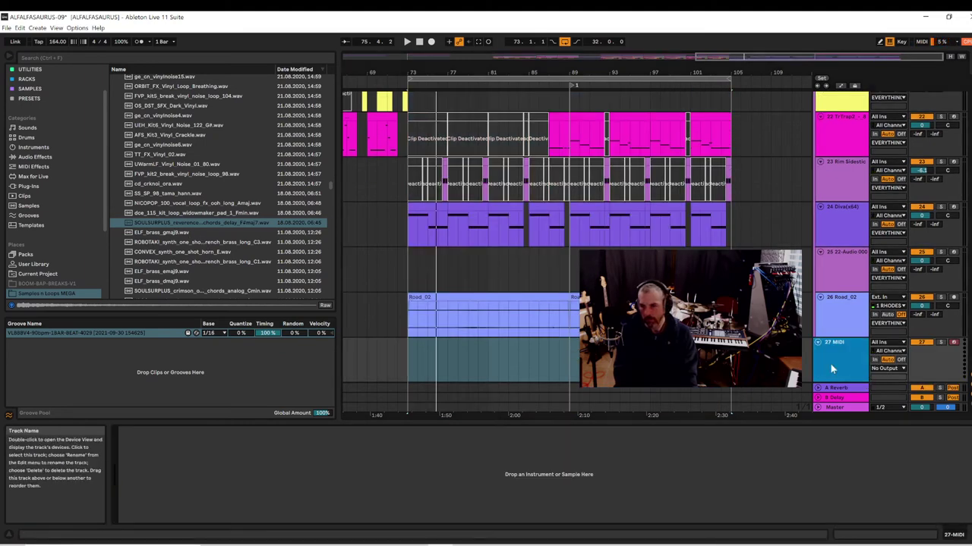
# - Try the SOULSURPLUS reverence F#maj7 chord one-shot as a Simpler on the new MIDI track against playback, and delete the device
pyautogui.doubleClick(151, 222)
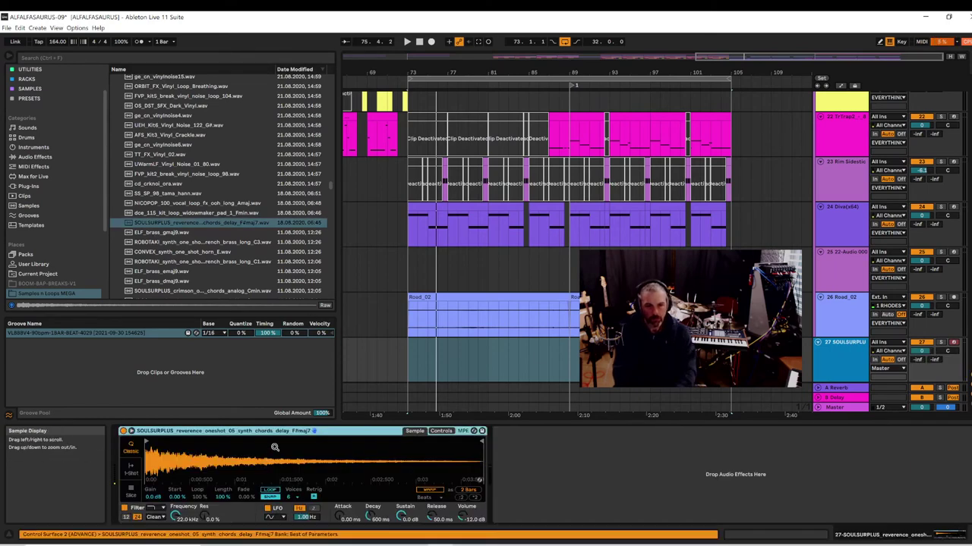
pyautogui.press('space')
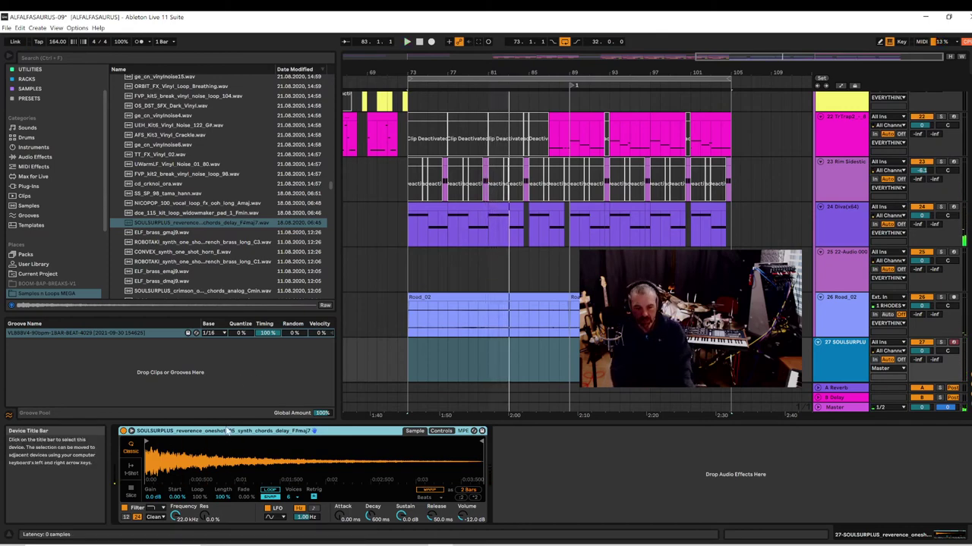
pyautogui.press('Delete')
# - Audition the brass, horn and top-break samples in order from ELF_brass_gmaj9.wav to Cord_TopBreak_124_PL.wav
pyautogui.click(150, 233)
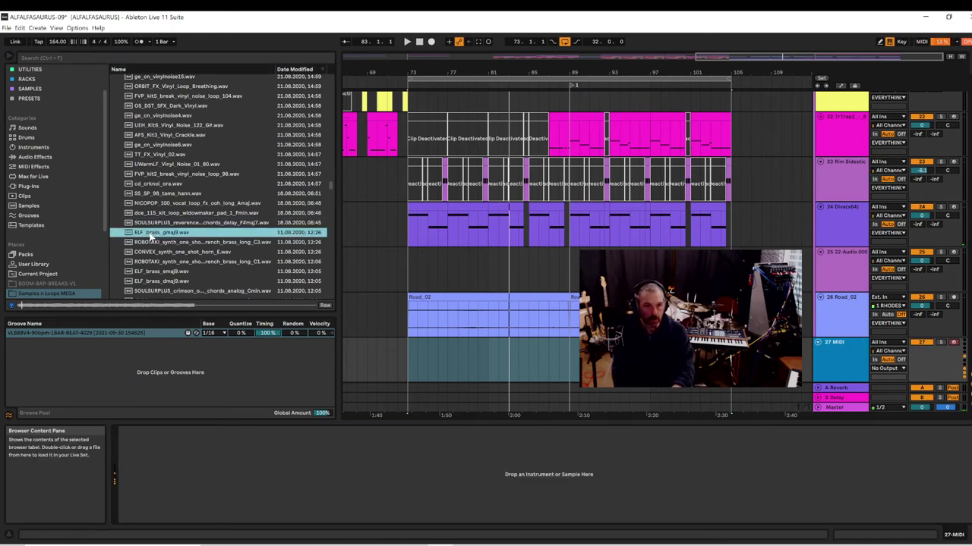
pyautogui.press('Down')
pyautogui.press('Down')
pyautogui.press('Down')
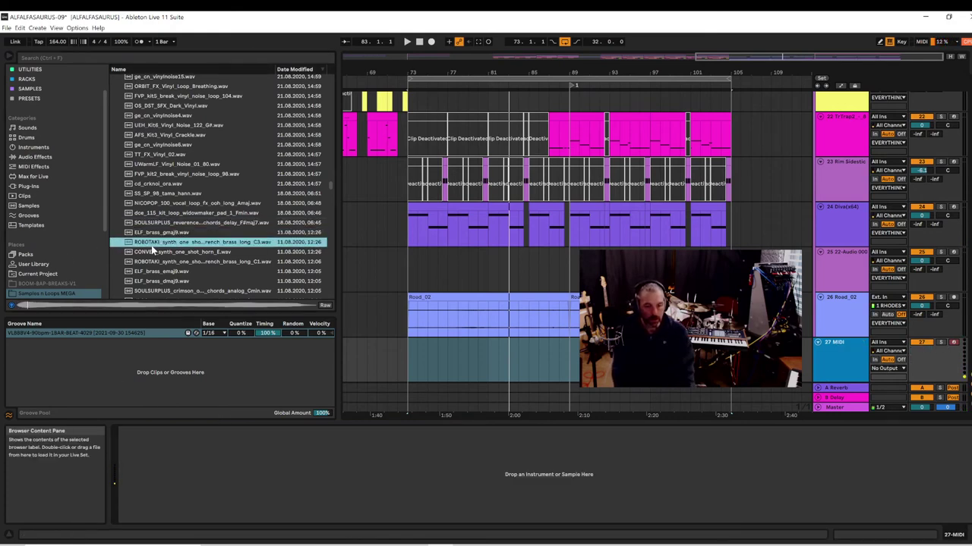
pyautogui.press('Down')
pyautogui.press('Down')
pyautogui.press('Down')
pyautogui.press('Down')
pyautogui.press('Down')
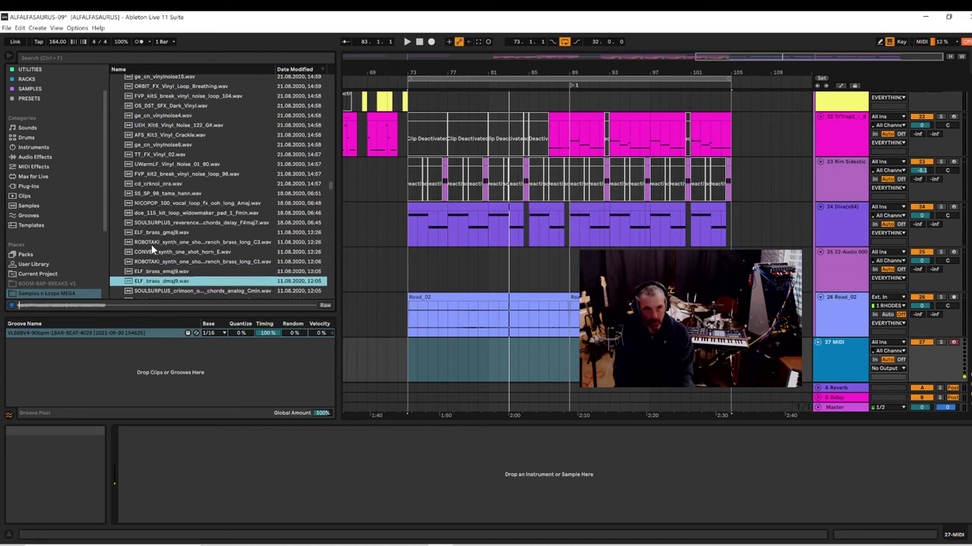
pyautogui.press('Down')
pyautogui.press('Down')
pyautogui.press('Down')
pyautogui.press('Down')
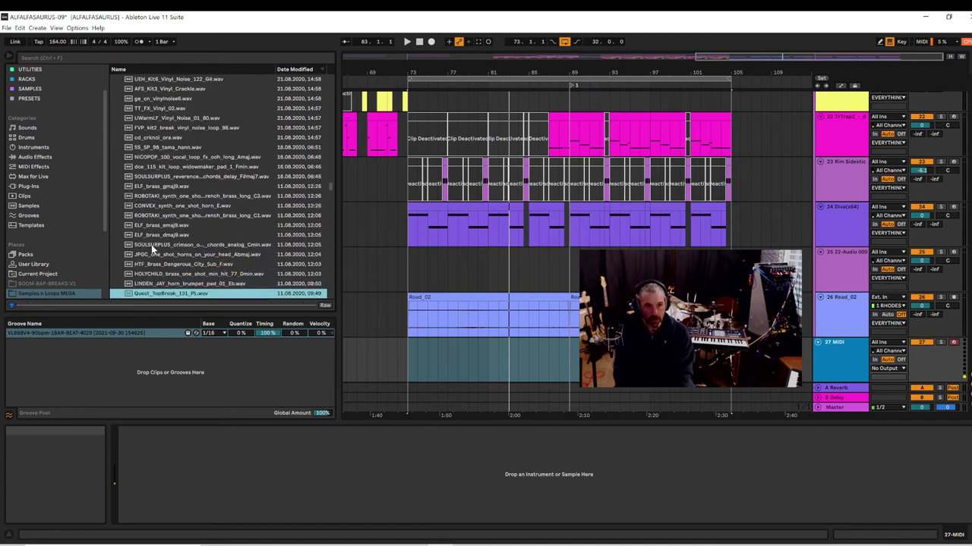
pyautogui.press('Down')
pyautogui.press('Down')
pyautogui.press('Down')
pyautogui.press('Down')
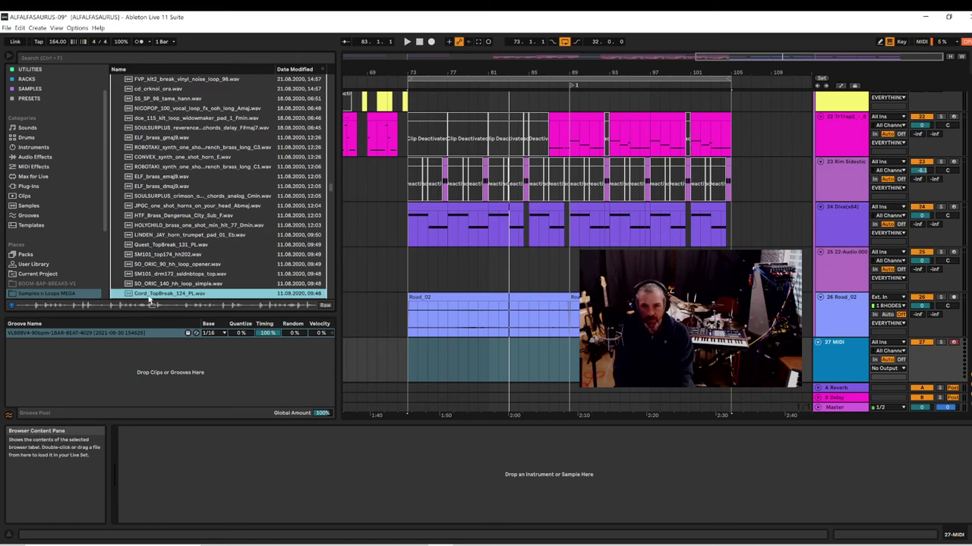
# - Add Cord_TopBreak_124_PL.wav on a new audio track, move the four-bar loop to bar 77, and open its clip settings
pyautogui.moveTo(150, 298); pyautogui.dragTo(412, 365)
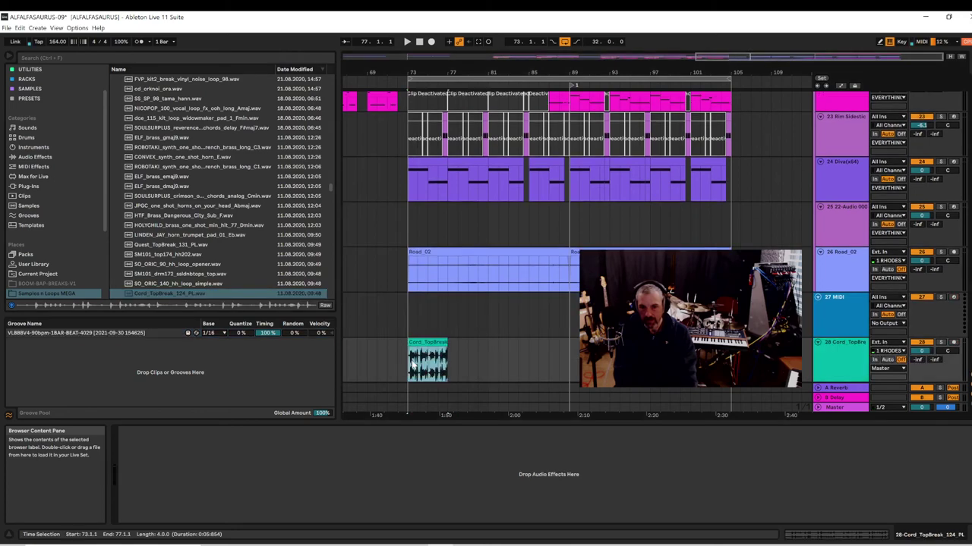
pyautogui.press('space')
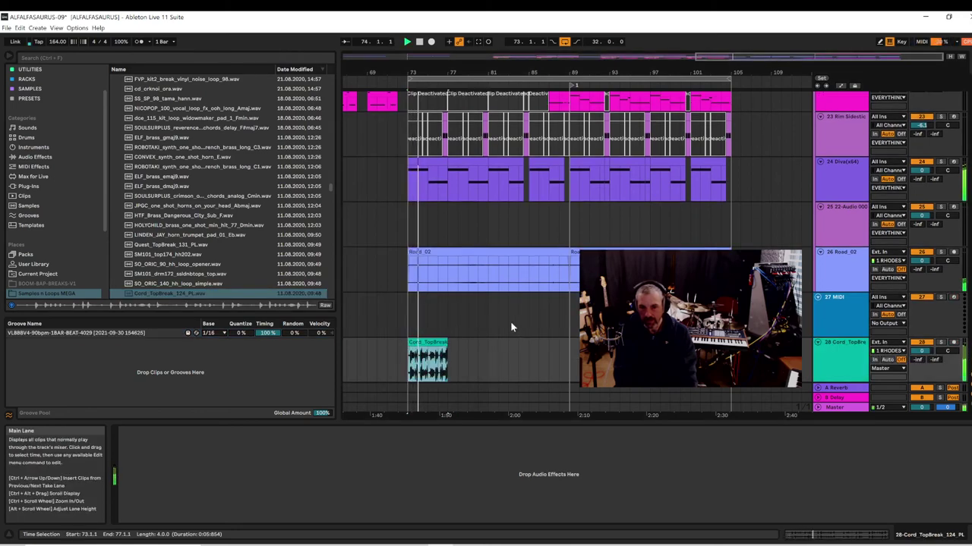
pyautogui.moveTo(422, 343); pyautogui.dragTo(459, 344)
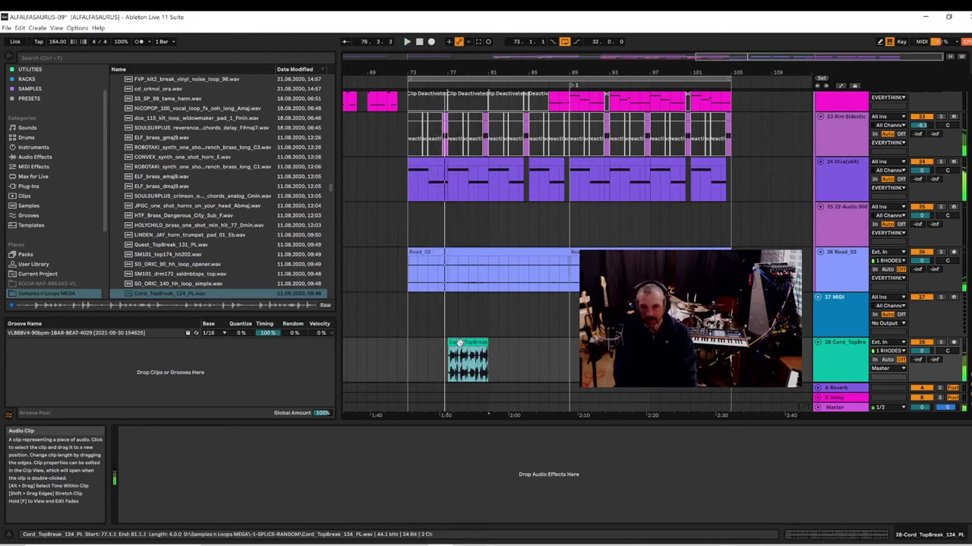
pyautogui.doubleClick(459, 343)
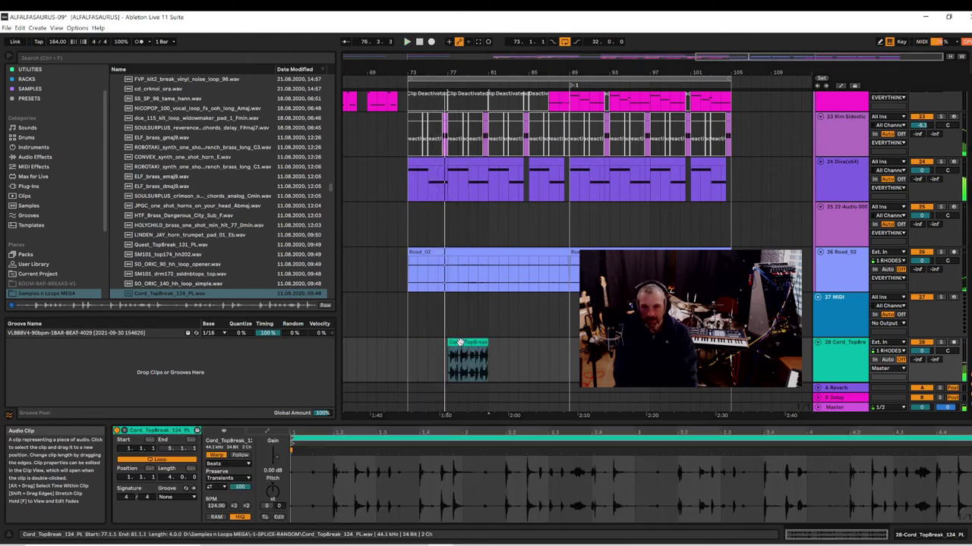
# - Double the Cord_TopBreak clip's BPM to 248 and move its track directly below the Road_02 track
pyautogui.click(246, 507)
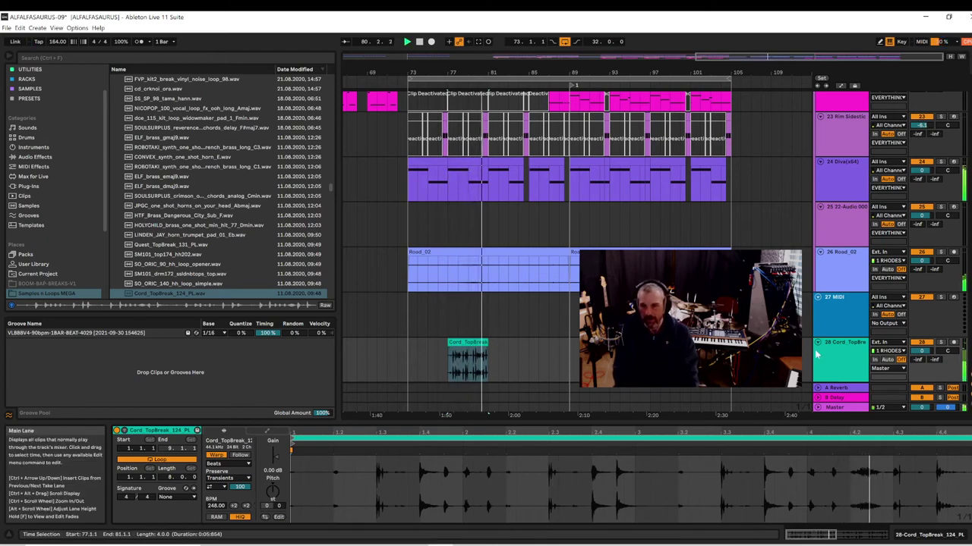
pyautogui.moveTo(849, 357); pyautogui.dragTo(814, 288)
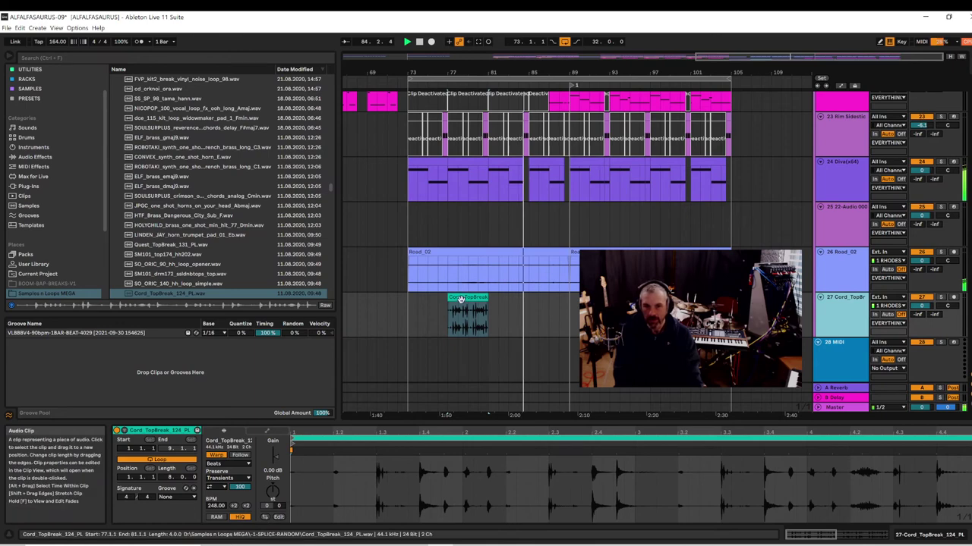
# - Copy the Cord_TopBreak clip to bar 85 and lower its track volume to about -17.2 dB against playback
pyautogui.moveTo(460, 299); pyautogui.dragTo(545, 306)
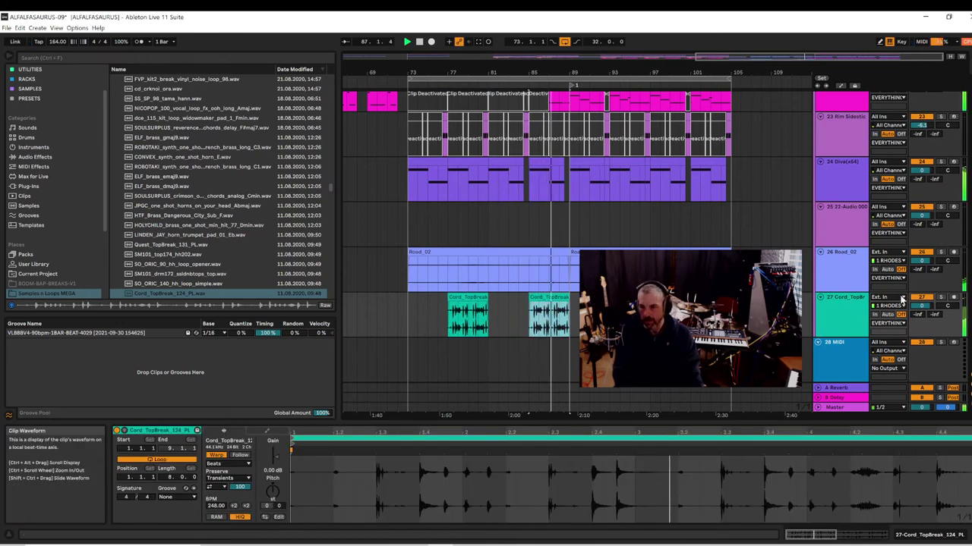
pyautogui.moveTo(921, 306); pyautogui.dragTo(921, 338)
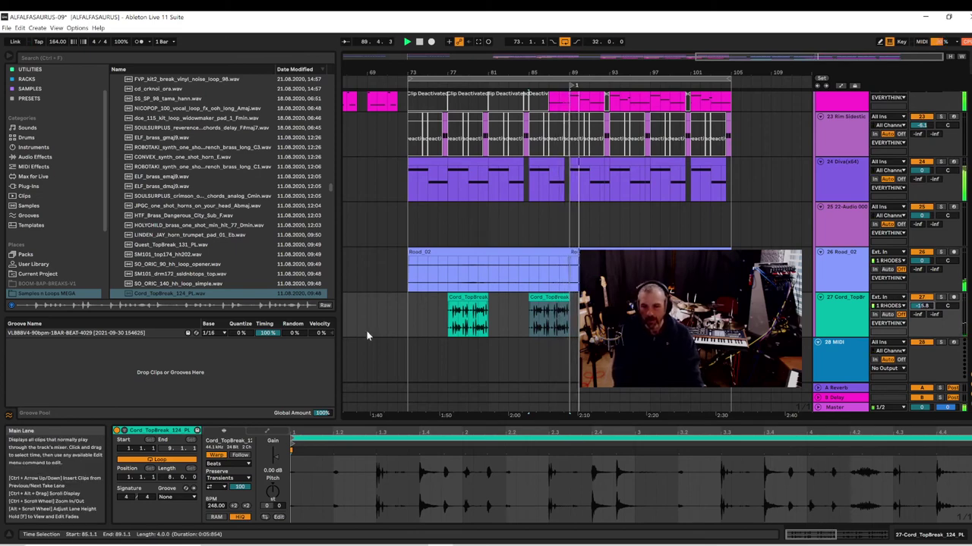
pyautogui.press('space')
pyautogui.press('space')
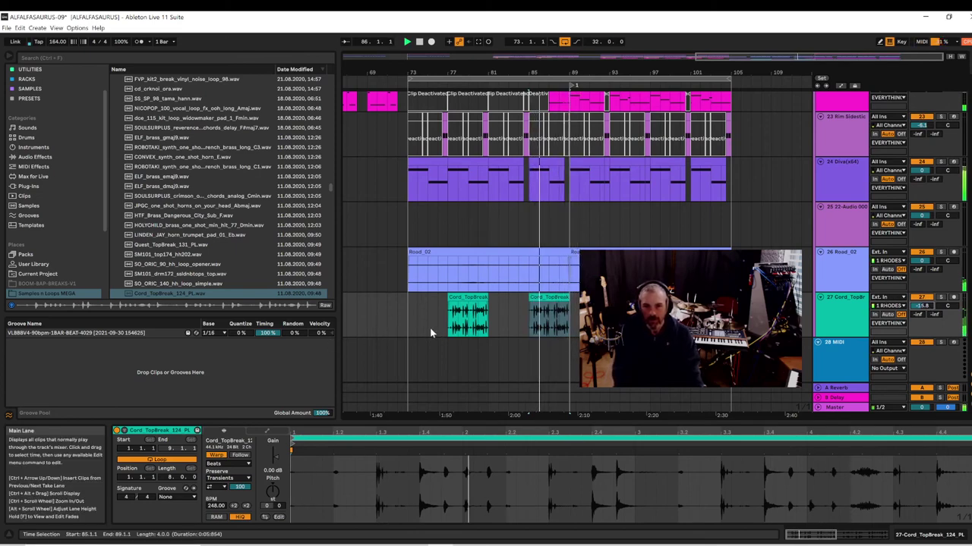
pyautogui.moveTo(923, 307); pyautogui.dragTo(923, 309)
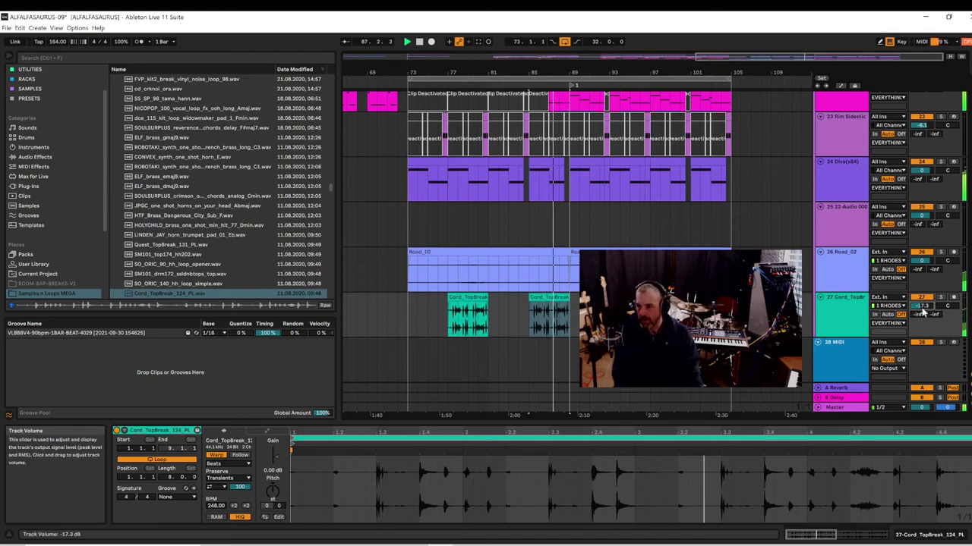
# - Audition the hi-hat, drum and bass samples from SO_ORIC_140_hh_loop_gary.wav to st_melodic_80_wub_A#.wav
pyautogui.scroll(-3, 155, 259)
pyautogui.click(156, 262)
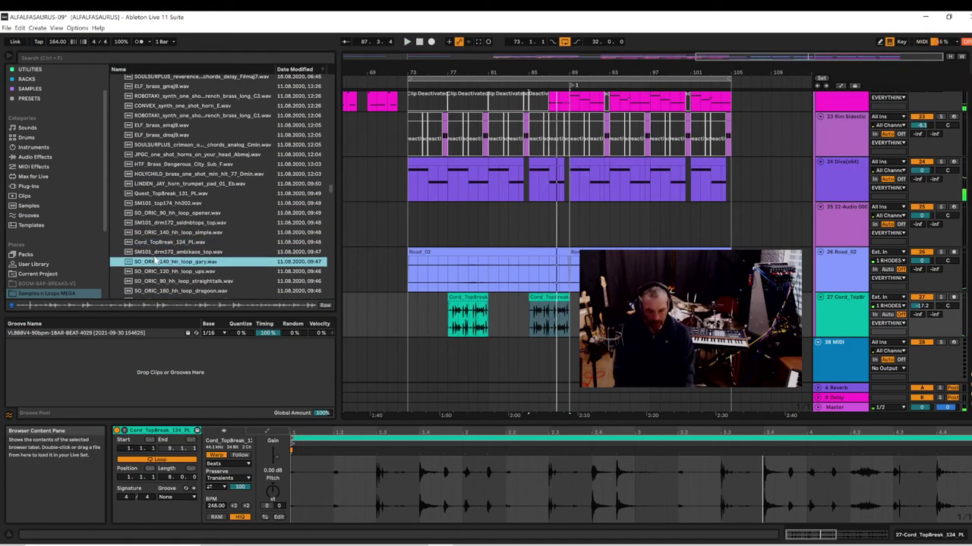
pyautogui.click(186, 274)
pyautogui.press('Down')
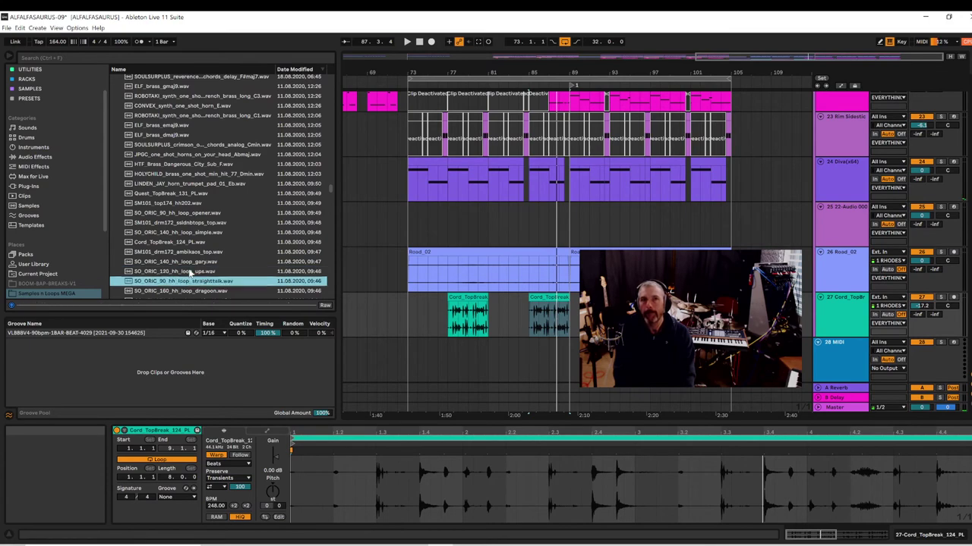
pyautogui.press('Down')
pyautogui.press('Down')
pyautogui.scroll(-2, 199, 273)
pyautogui.click(238, 255)
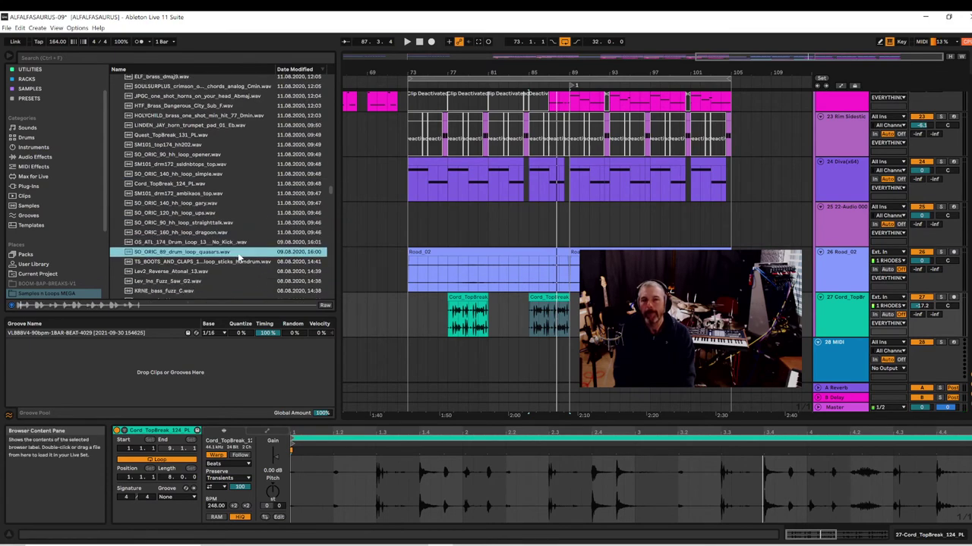
pyautogui.press('Down')
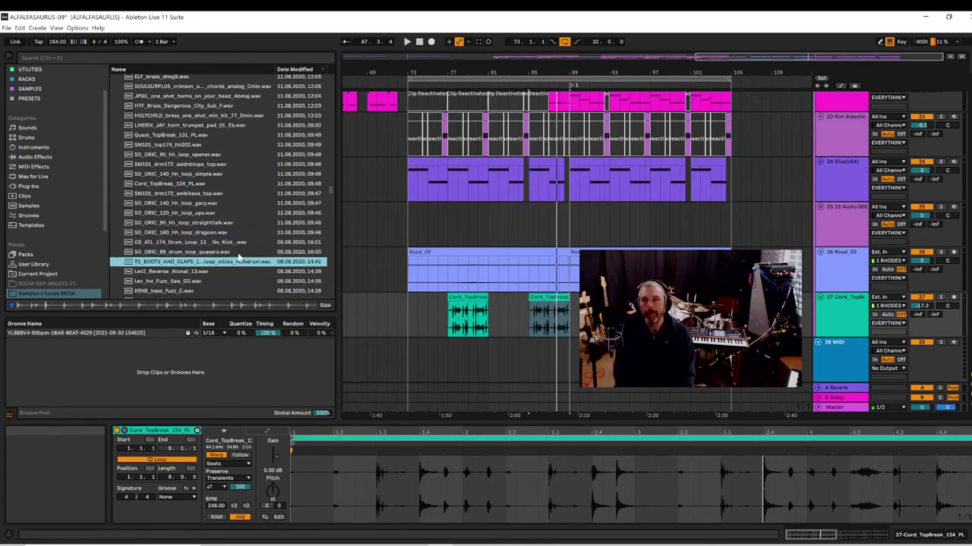
pyautogui.press('Down')
pyautogui.scroll(-1, 238, 258)
pyautogui.press('Down')
pyautogui.scroll(-2, 238, 258)
pyautogui.press('Down')
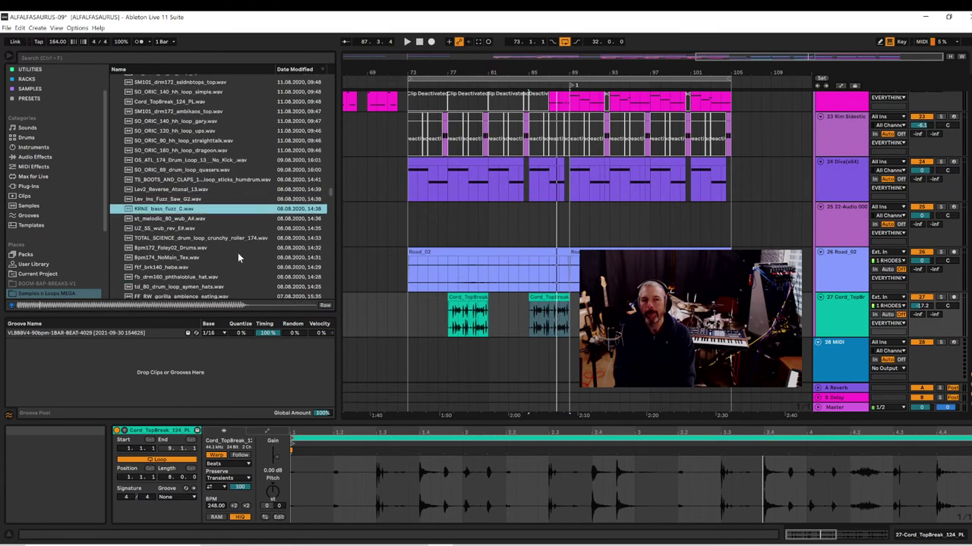
pyautogui.press('Down')
pyautogui.scroll(-2, 237, 253)
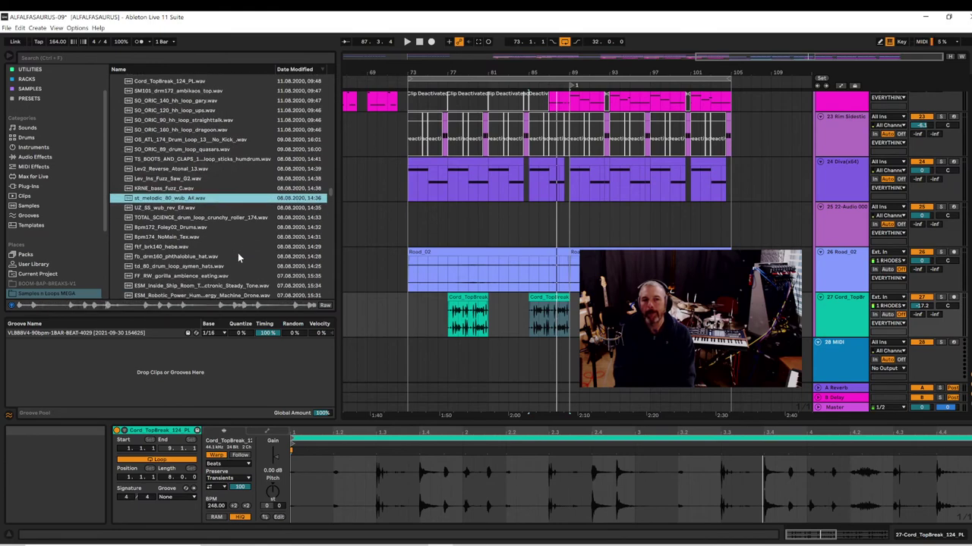
pyautogui.press('Down')
pyautogui.click(178, 199)
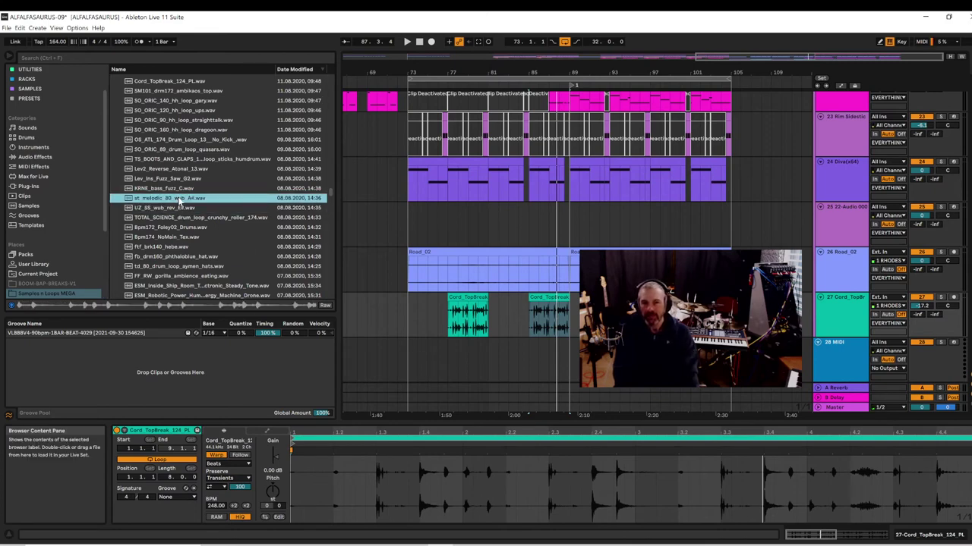
# - Load st_melodic_80_wub_A#.wav as a Simpler on the empty MIDI track and try it against playback
pyautogui.click(843, 354)
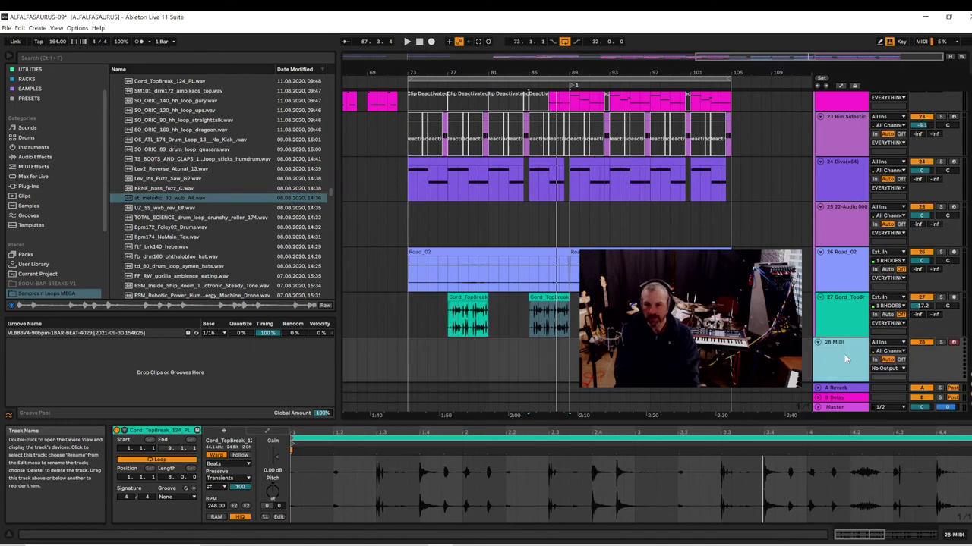
pyautogui.click(844, 355)
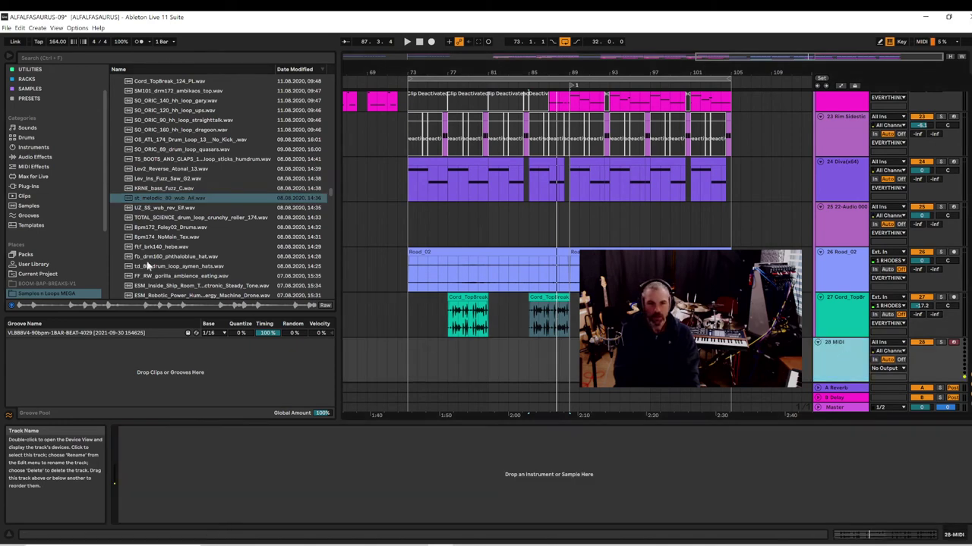
pyautogui.moveTo(149, 200); pyautogui.dragTo(290, 472)
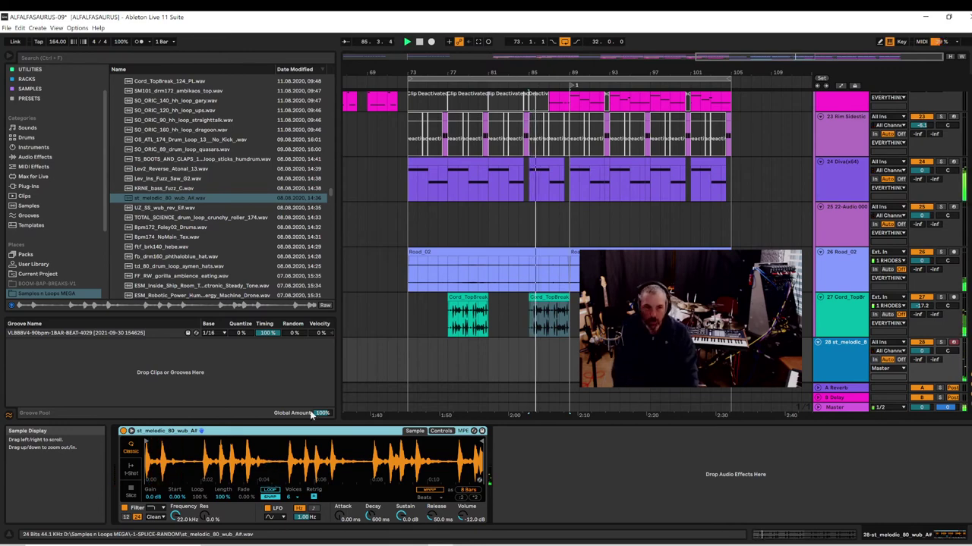
# - Audition the wub, drum-loop, ambience and hiss samples in order from UZ_SS_wub_rev_E#.wav to the AlligatorHiss sample
pyautogui.click(174, 209)
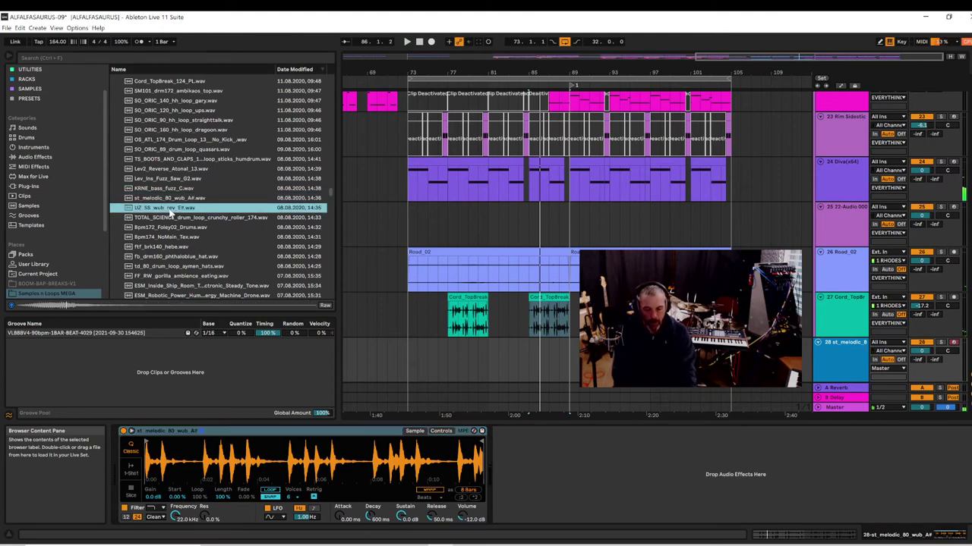
pyautogui.press('Down')
pyautogui.press('Down')
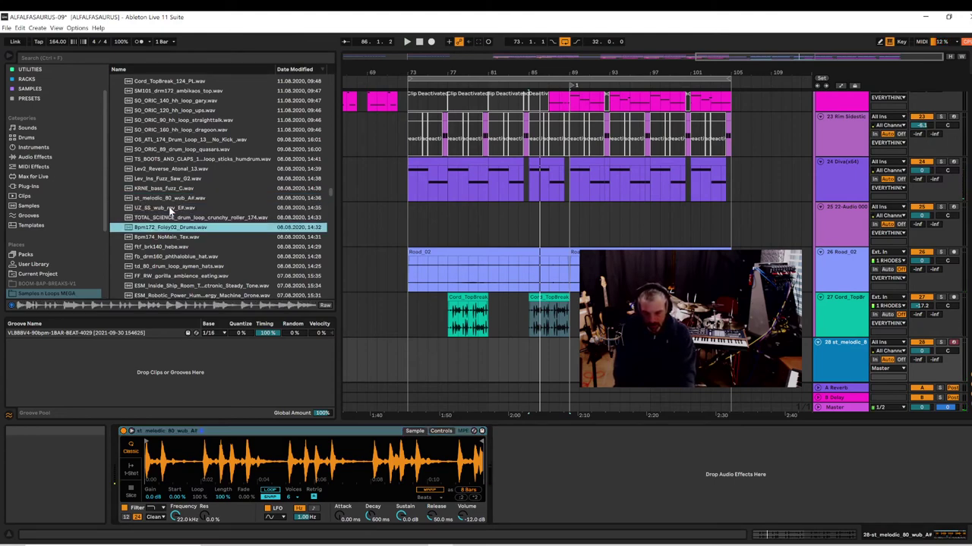
pyautogui.press('Down')
pyautogui.press('Down')
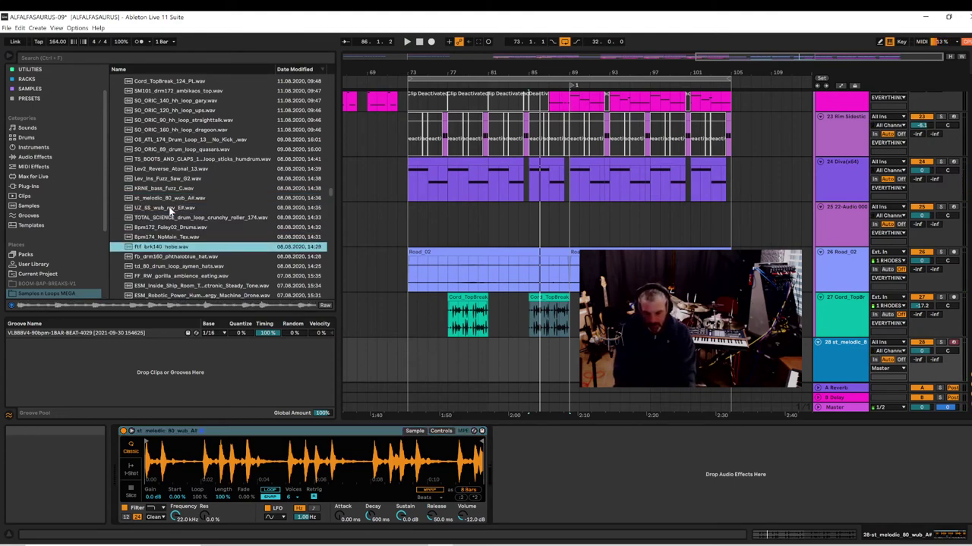
pyautogui.press('Down')
pyautogui.press('Down')
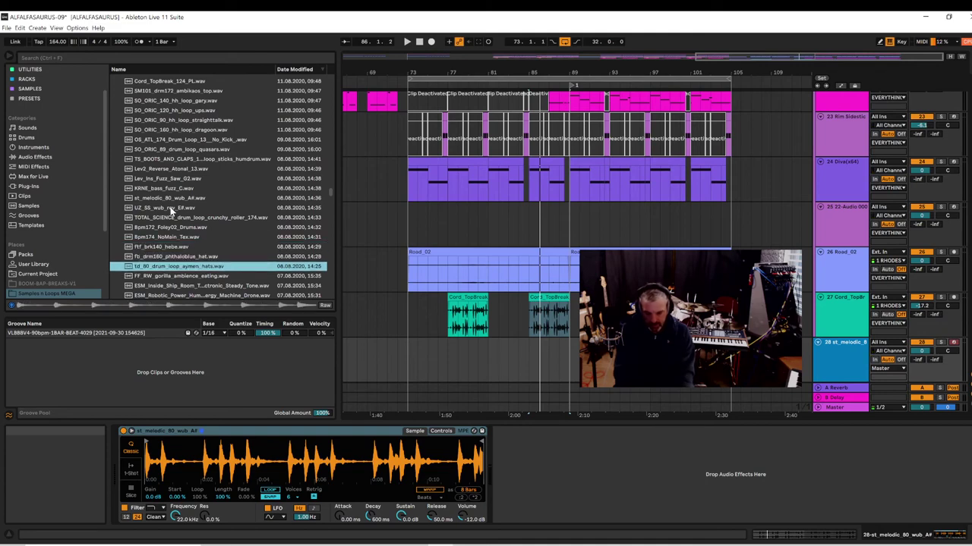
pyautogui.press('Down')
pyautogui.press('Down')
pyautogui.press('Down')
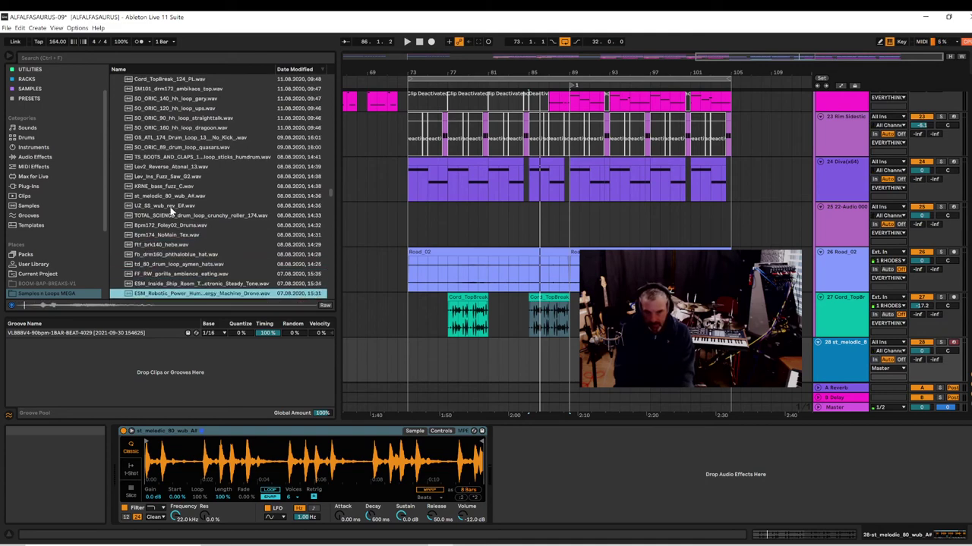
pyautogui.press('Down')
pyautogui.press('Down')
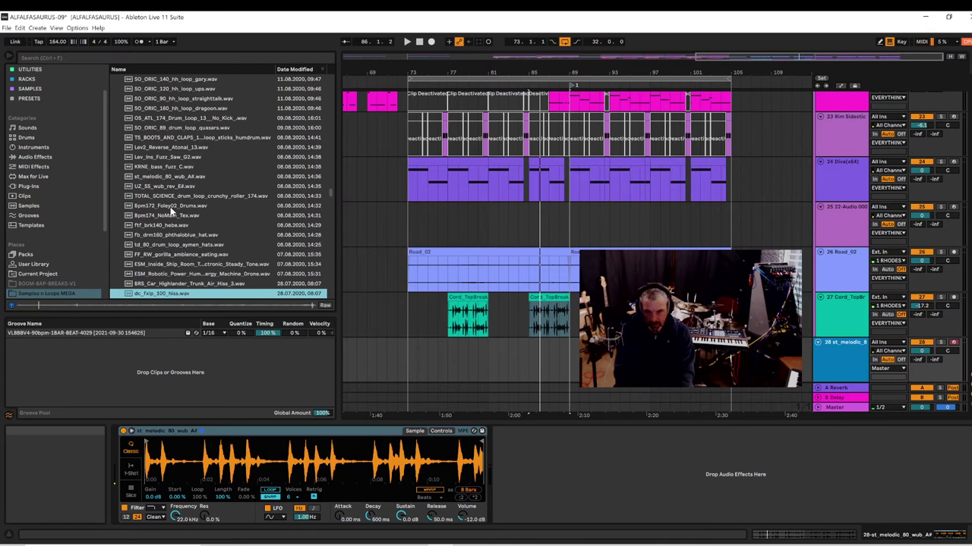
pyautogui.press('Down')
pyautogui.press('Down')
pyautogui.press('Down')
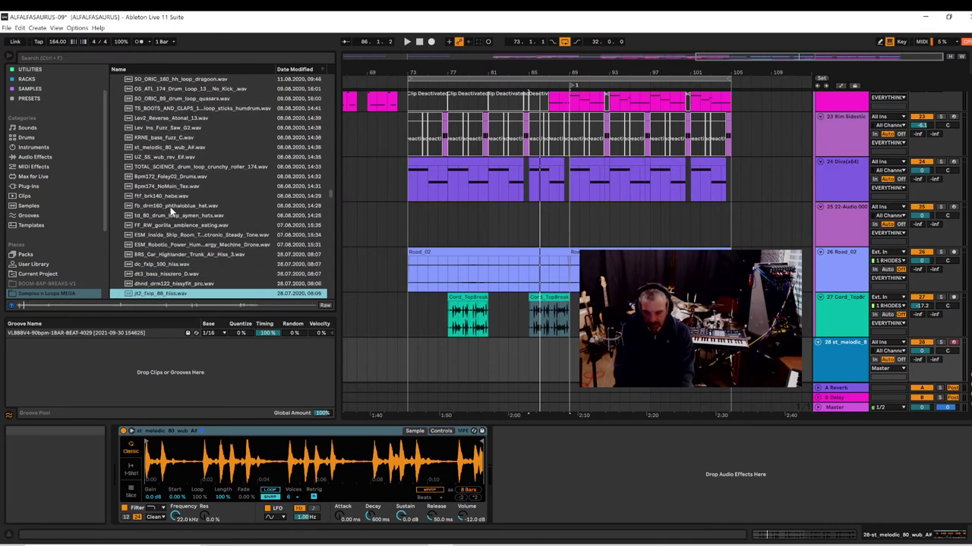
pyautogui.press('Down')
pyautogui.press('Down')
# - Audition the RARE percussion and texture loops in order from the shaker loop to RARE_tapshaker_texture_percs_110_loop4.wav
pyautogui.press('Down')
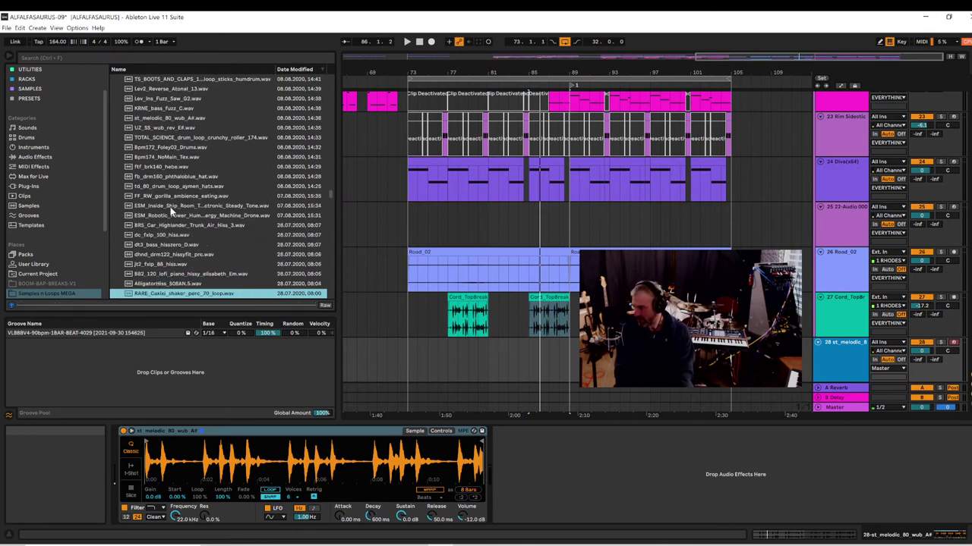
pyautogui.press('Down')
pyautogui.press('Down')
pyautogui.press('Down')
pyautogui.press('Down')
pyautogui.press('Down')
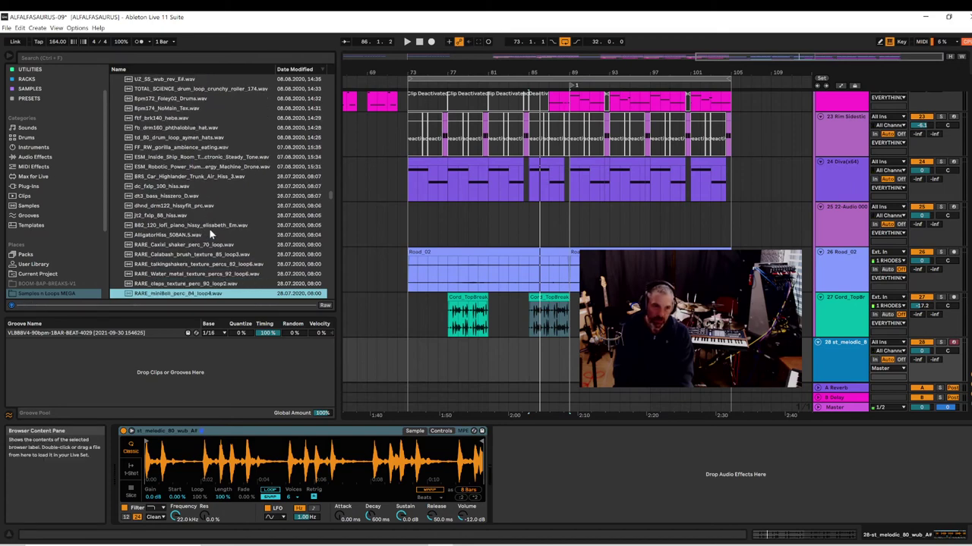
pyautogui.press('Down')
pyautogui.press('Down')
pyautogui.press('Down')
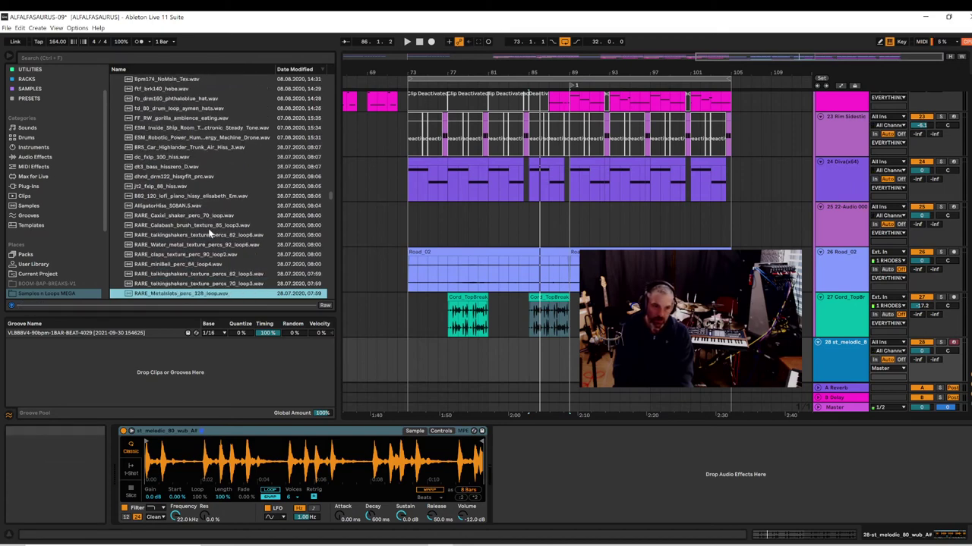
pyautogui.press('Down')
pyautogui.press('Down')
pyautogui.press('Down')
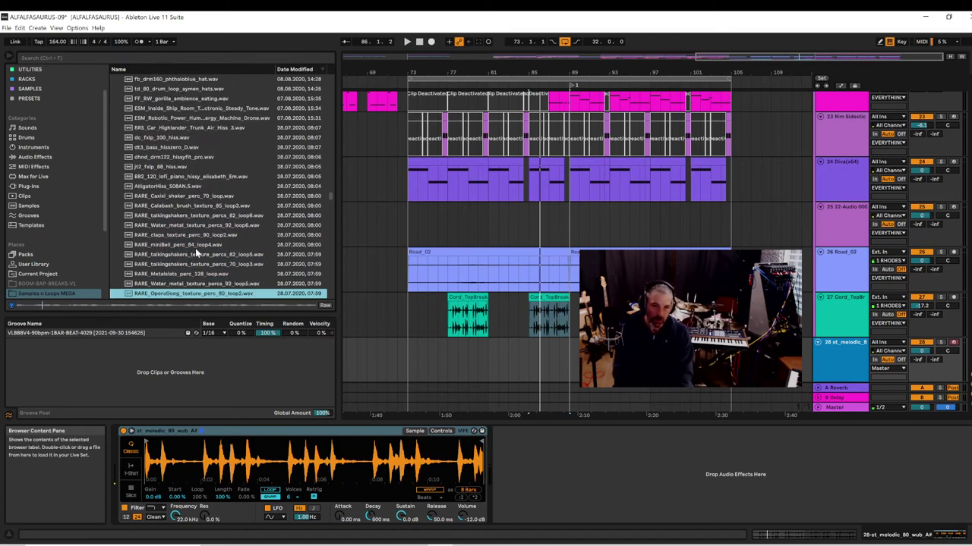
pyautogui.press('Down')
pyautogui.press('Down')
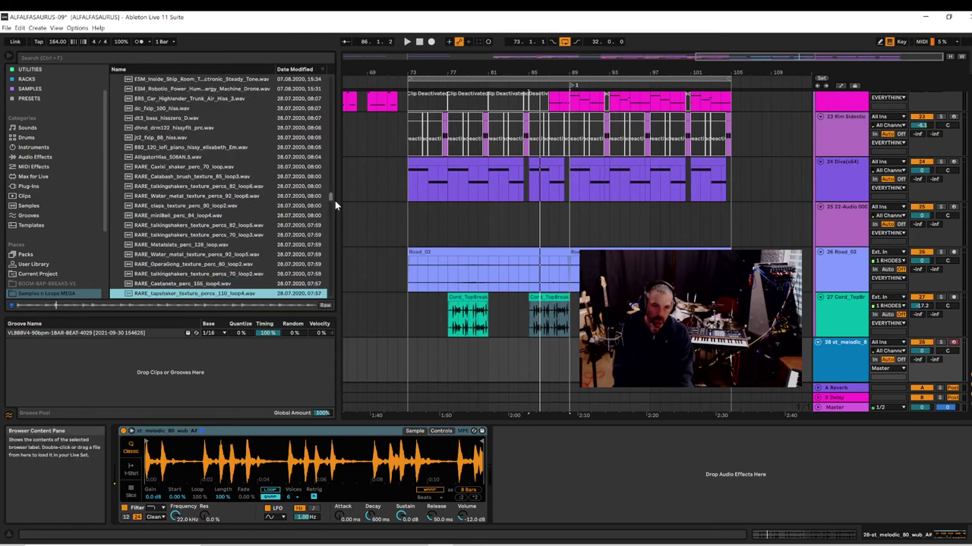
# - Audition the older samples dated 04.07.2020, from the tech hoover in G# to srs_prc100_shaker5.wav
pyautogui.moveTo(329, 200); pyautogui.dragTo(336, 235)
pyautogui.click(236, 214)
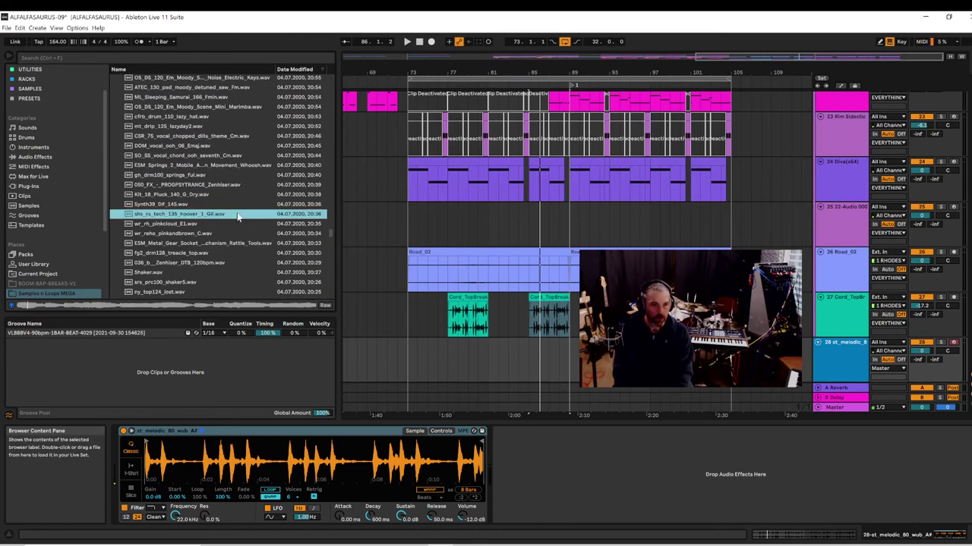
pyautogui.press('Down')
pyautogui.press('Down')
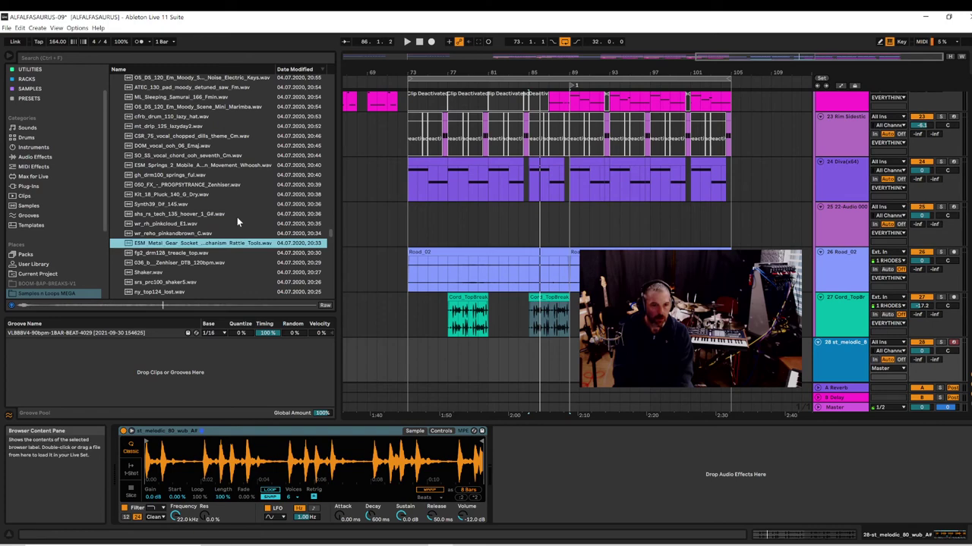
pyautogui.press('Up')
pyautogui.press('Down')
pyautogui.press('Down')
pyautogui.press('Down')
pyautogui.press('Down')
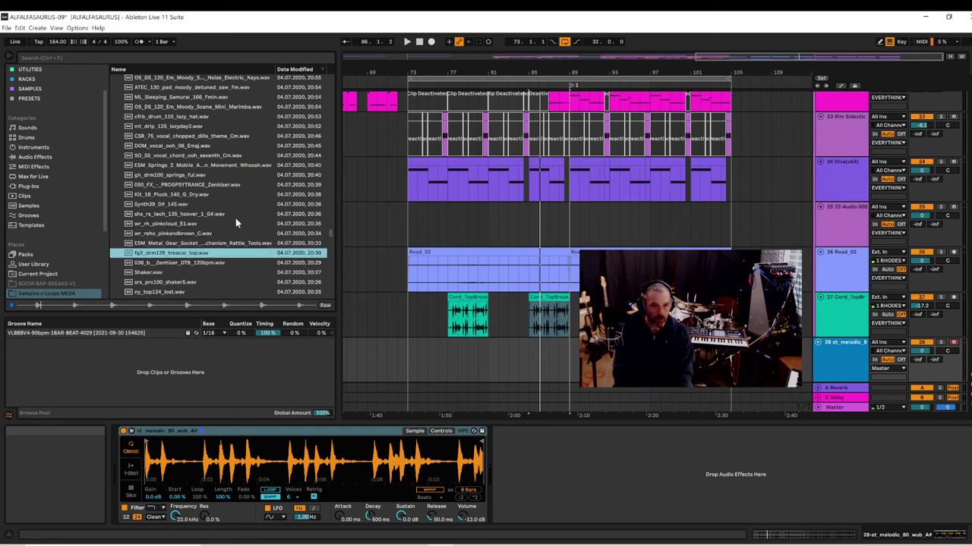
pyautogui.press('Down')
pyautogui.press('Down')
pyautogui.press('Down')
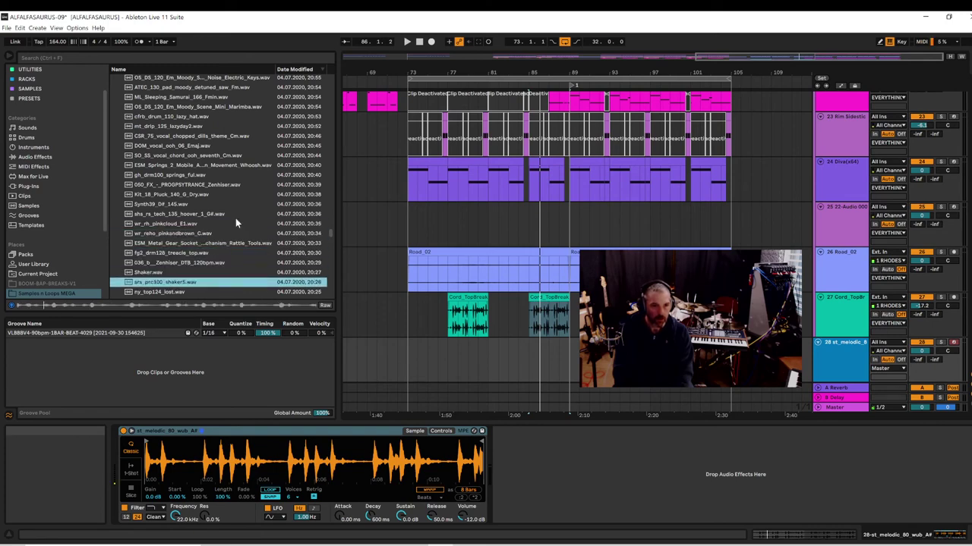
# - Compare the shaker and top-loop samples between srs_prc100_shaker5.wav and dhs_drm120_extras_top.wav
pyautogui.scroll(-2, 232, 274)
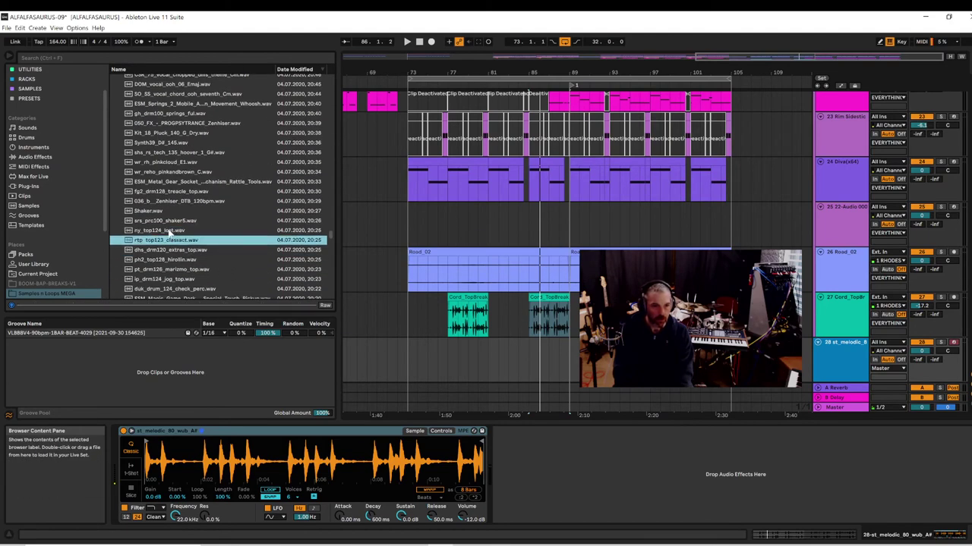
pyautogui.click(186, 241)
pyautogui.press('Up')
pyautogui.press('Up')
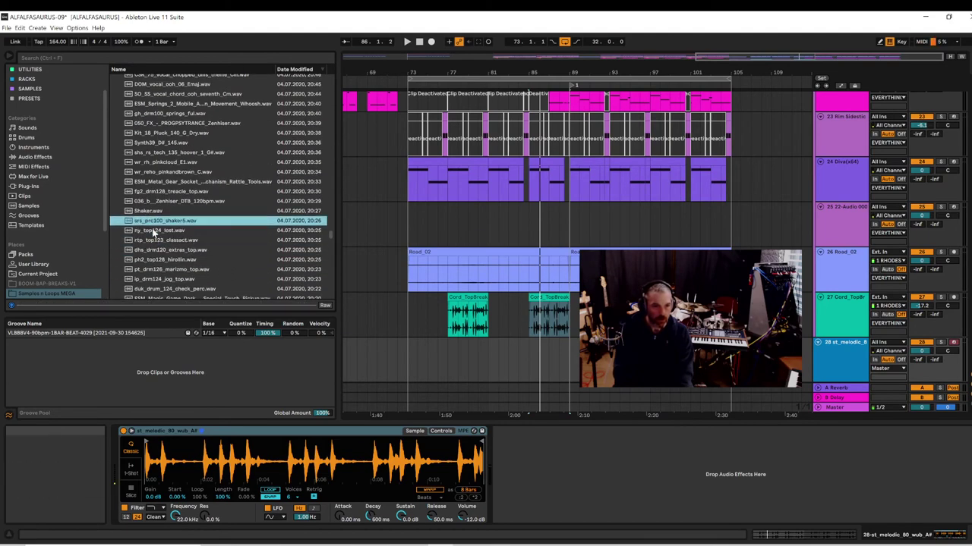
pyautogui.press('Down')
pyautogui.press('Down')
pyautogui.press('Down')
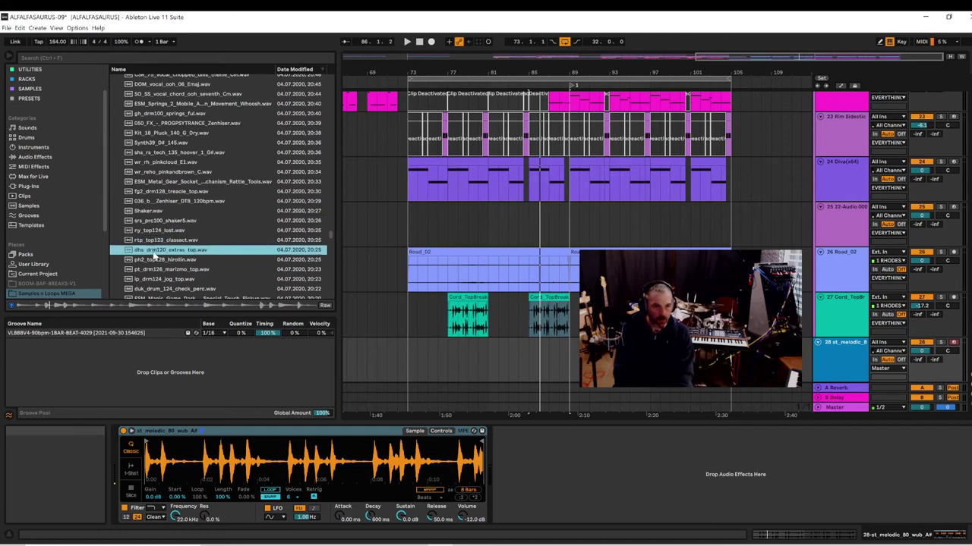
# - Audition the remaining top loops in order down to ip_drm124_jog_top.wav
pyautogui.press('Down')
pyautogui.press('Down')
pyautogui.press('Down')
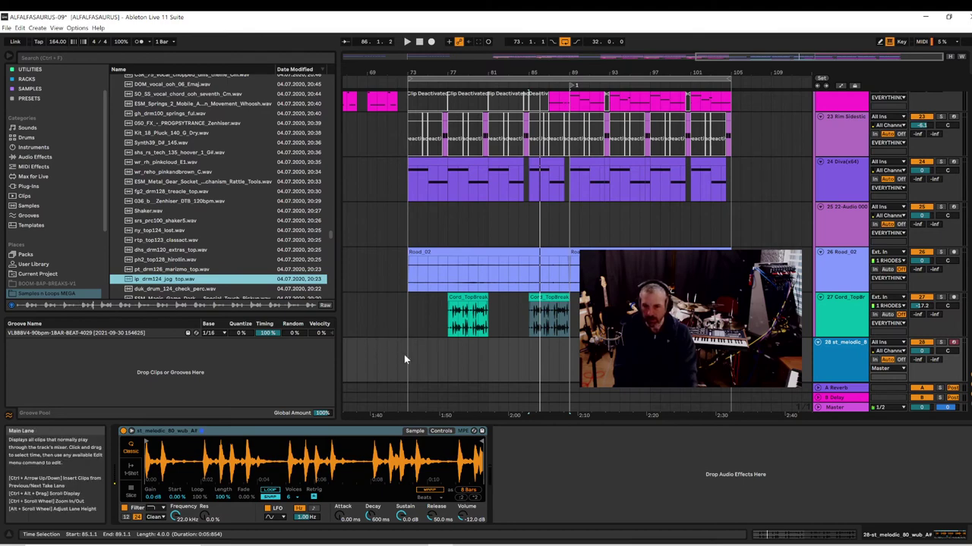
# - Insert a new audio track below the melodic wub track and set its input channel to 14 GRACE 101
pyautogui.scroll(-2, 813, 361)
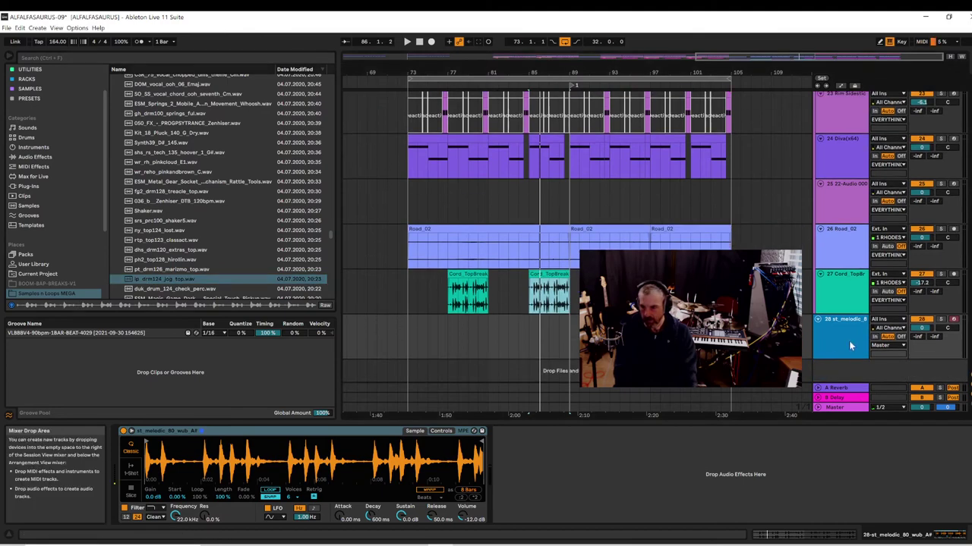
pyautogui.rightClick(845, 368)
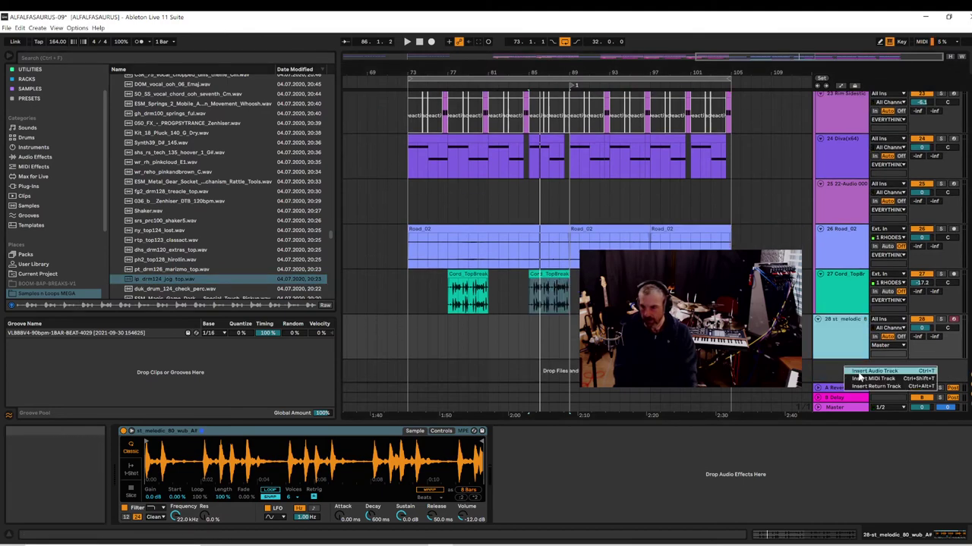
pyautogui.click(858, 372)
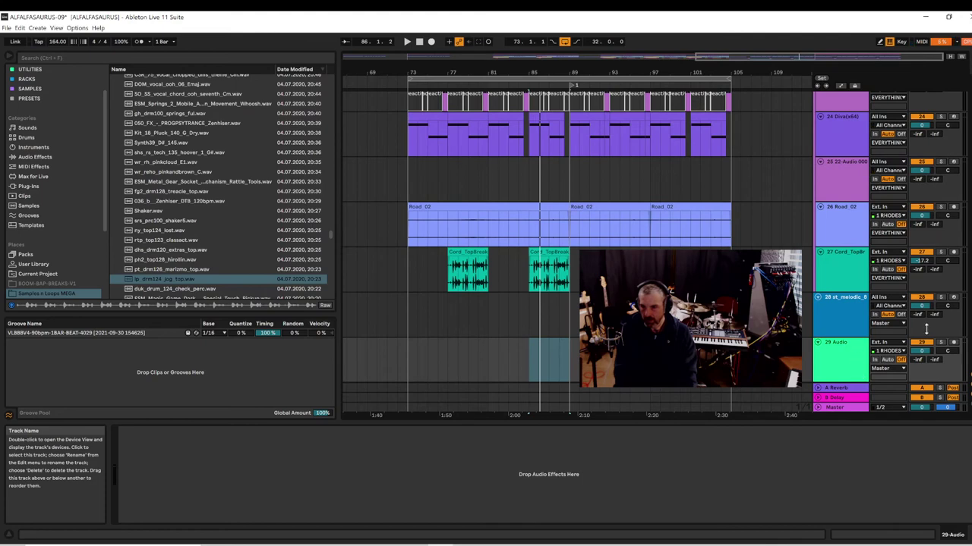
pyautogui.click(890, 350)
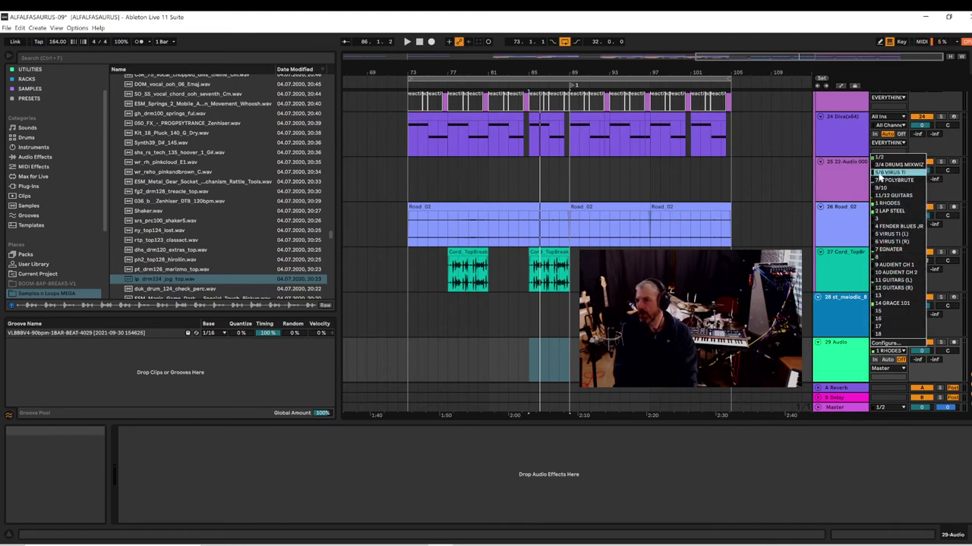
pyautogui.click(889, 303)
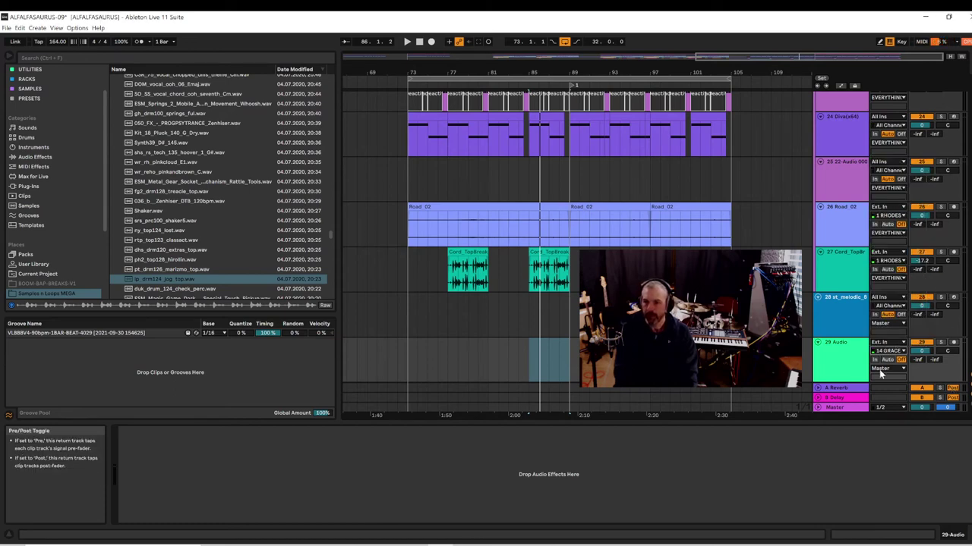
# - Rename the new audio track as SHAKES
pyautogui.rightClick(849, 340)
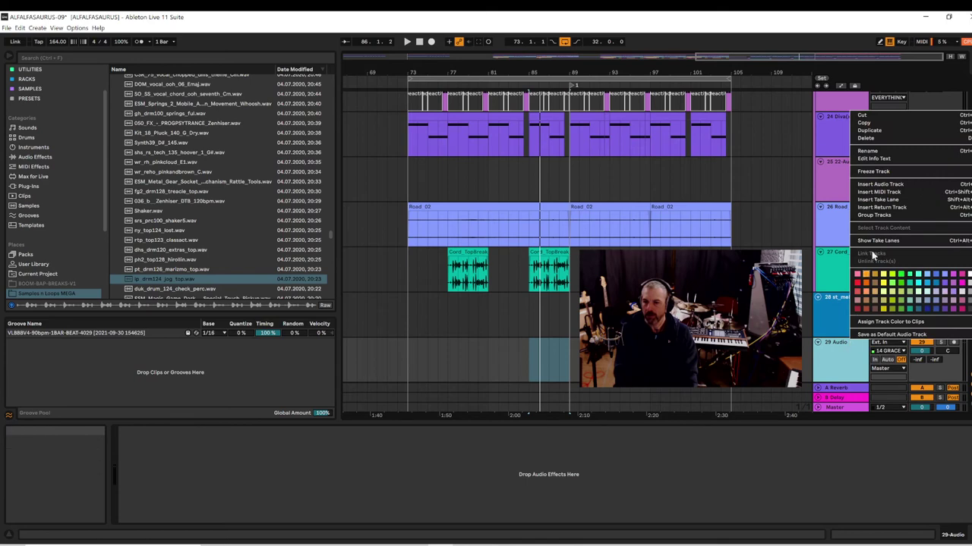
pyautogui.click(880, 153)
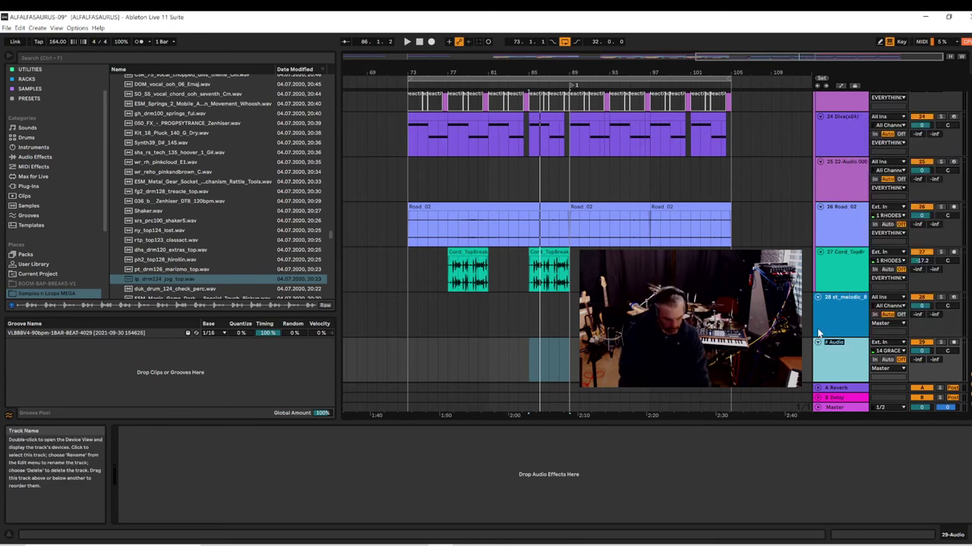
pyautogui.write('5')
pyautogui.write('HAKES')
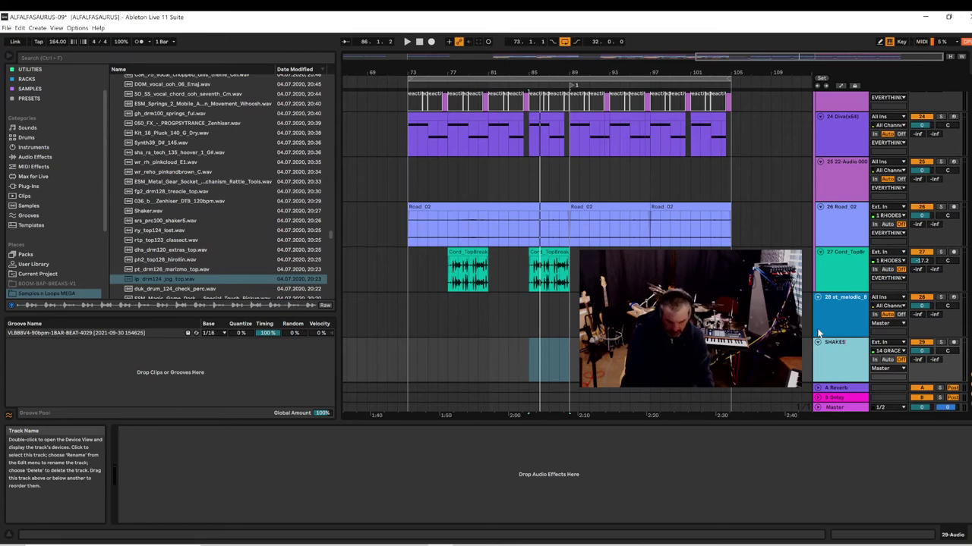
pyautogui.press('Return')
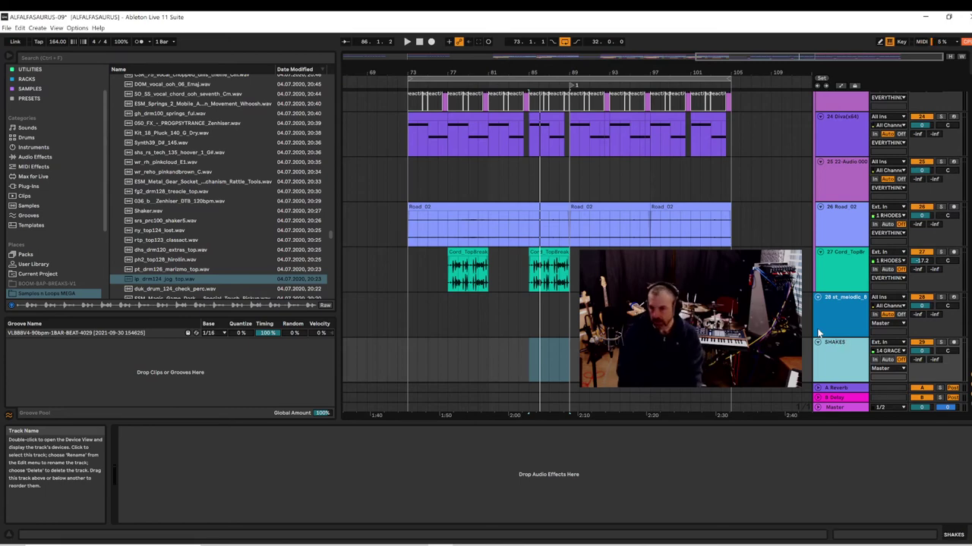
# - Arm the SHAKES track and record a live shaker take from bar 73 over the drop
pyautogui.click(953, 343)
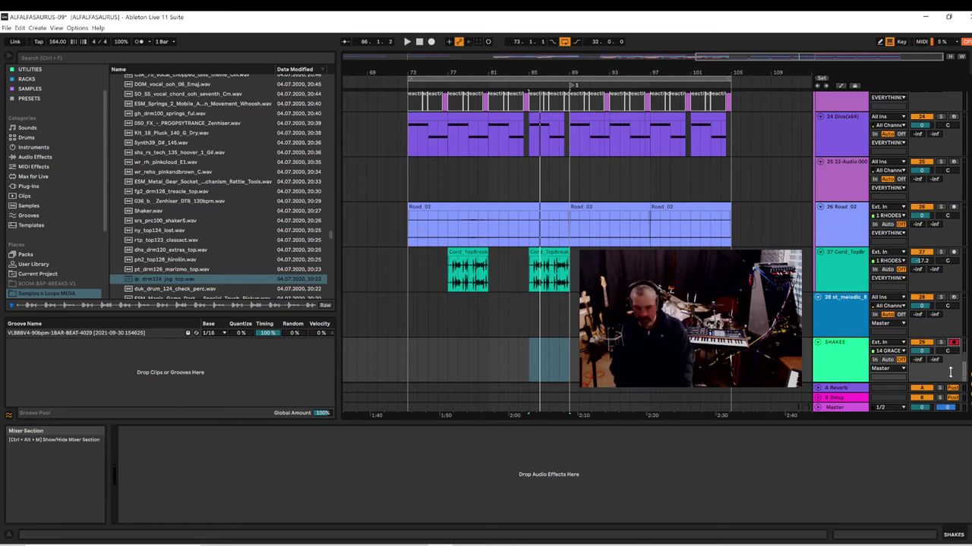
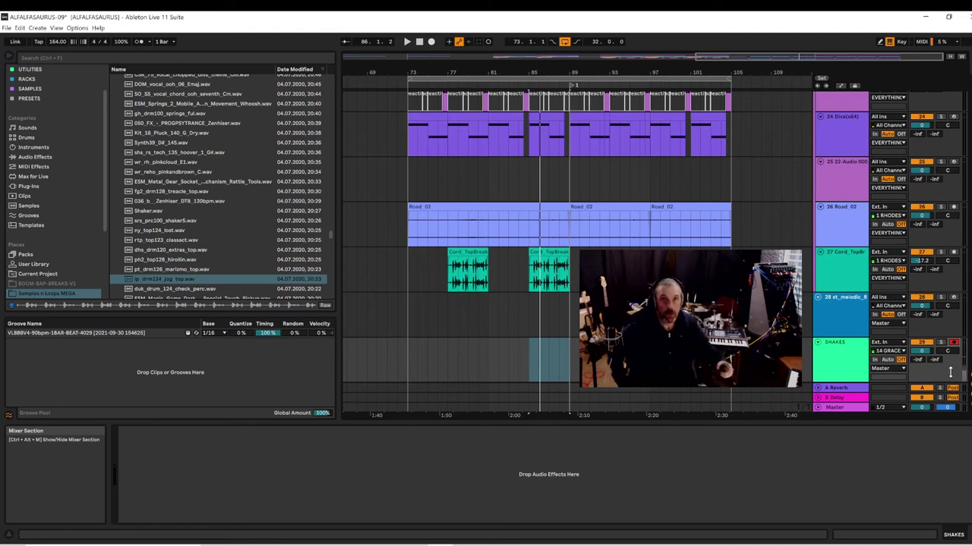
pyautogui.press('space')
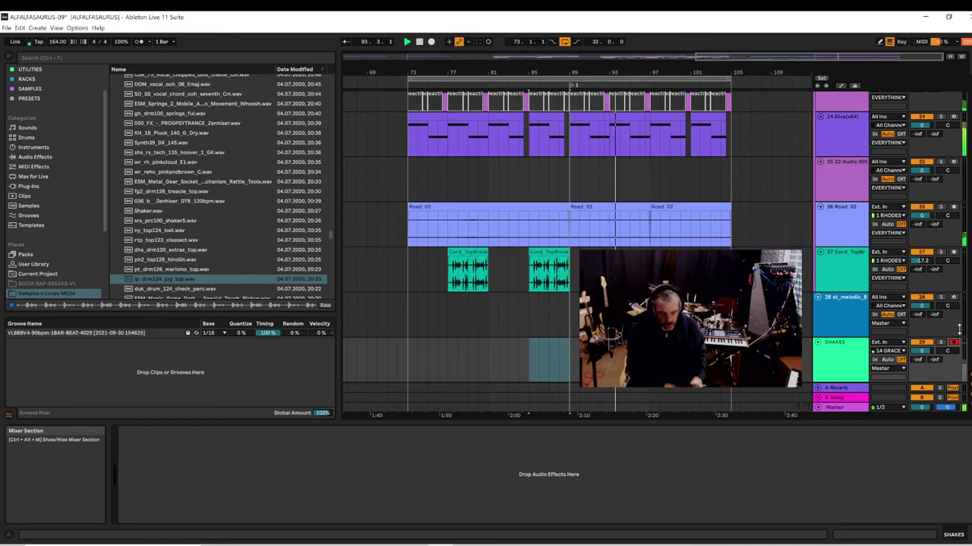
pyautogui.press('space')
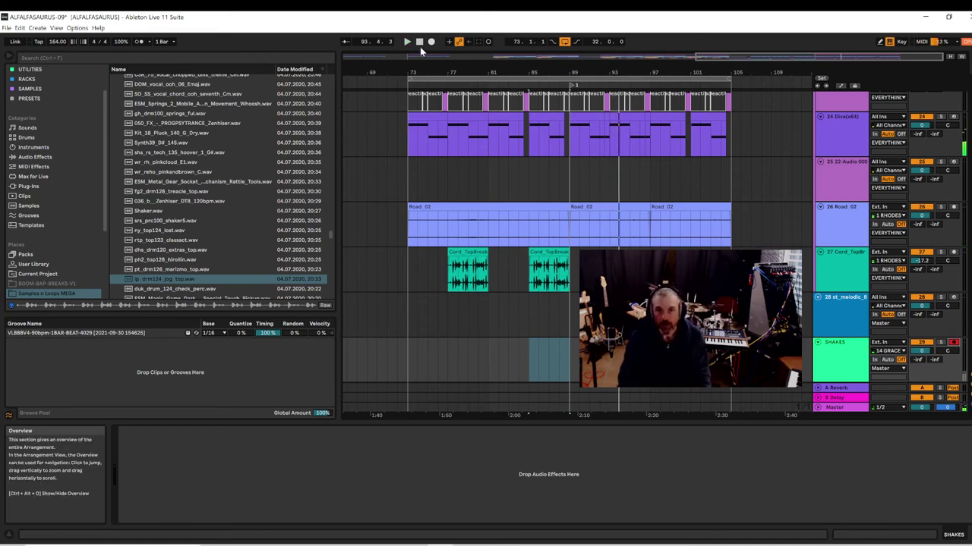
pyautogui.click(406, 364)
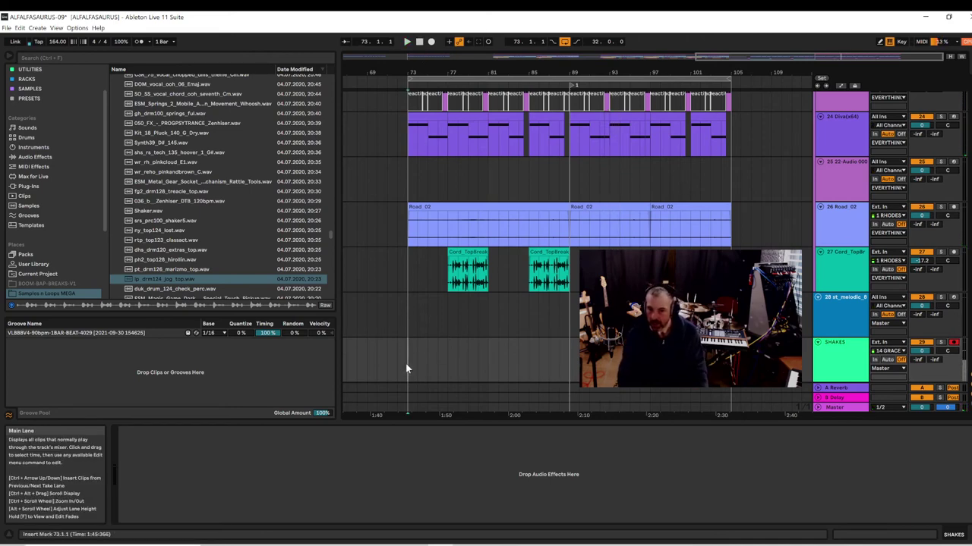
pyautogui.click(430, 43)
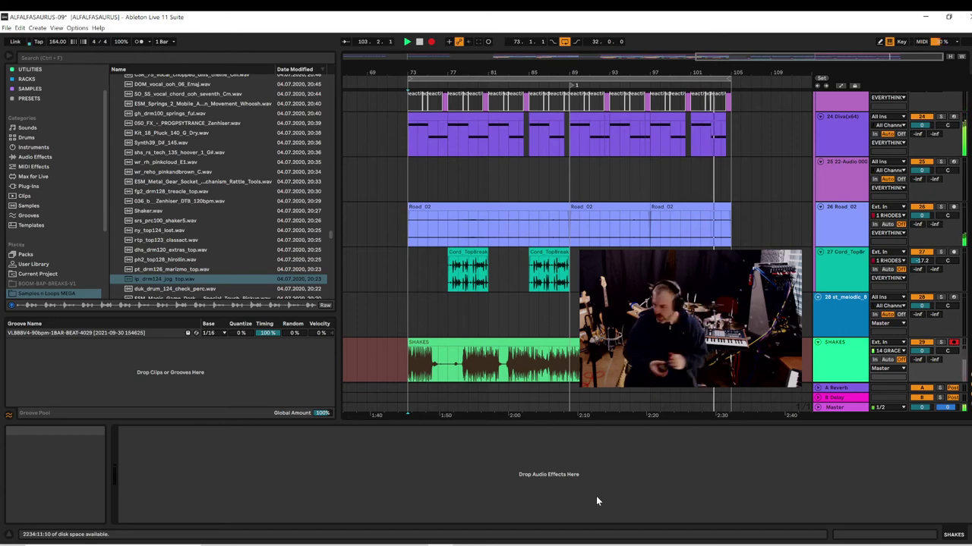
pyautogui.press('space')
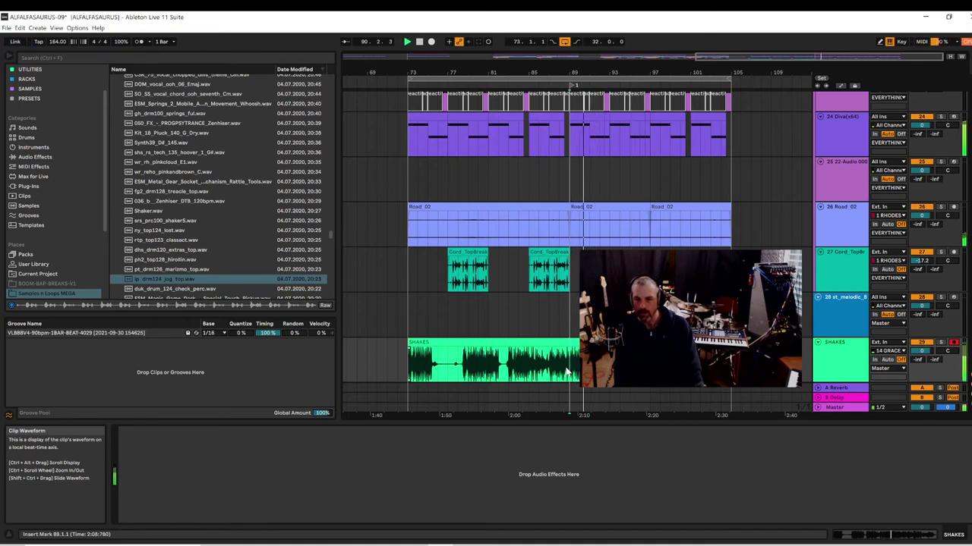
# - Move the two-bar shaker section at bars 87 to 89 to bar 73 and play it back
pyautogui.press('space')
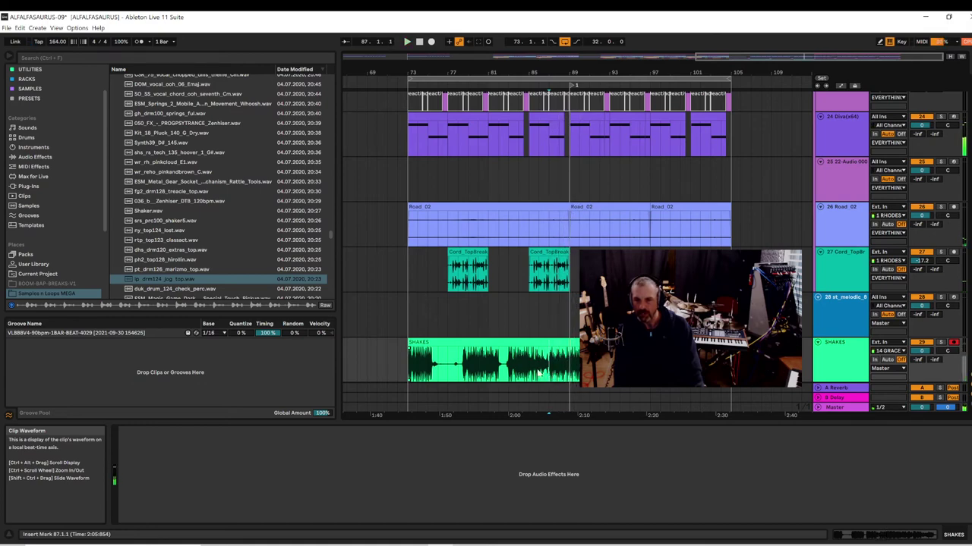
pyautogui.scroll(-1, 562, 372)
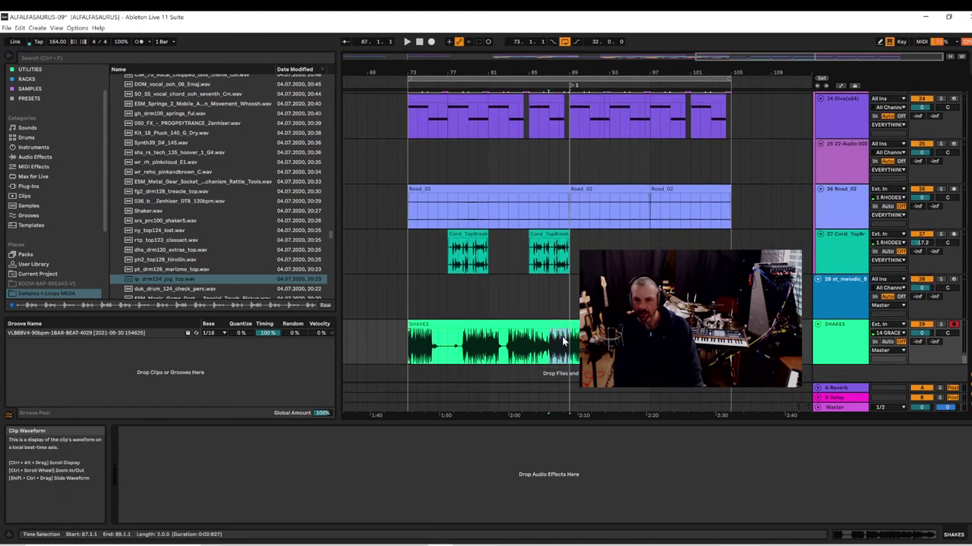
pyautogui.moveTo(562, 325); pyautogui.dragTo(421, 347)
pyautogui.press('space')
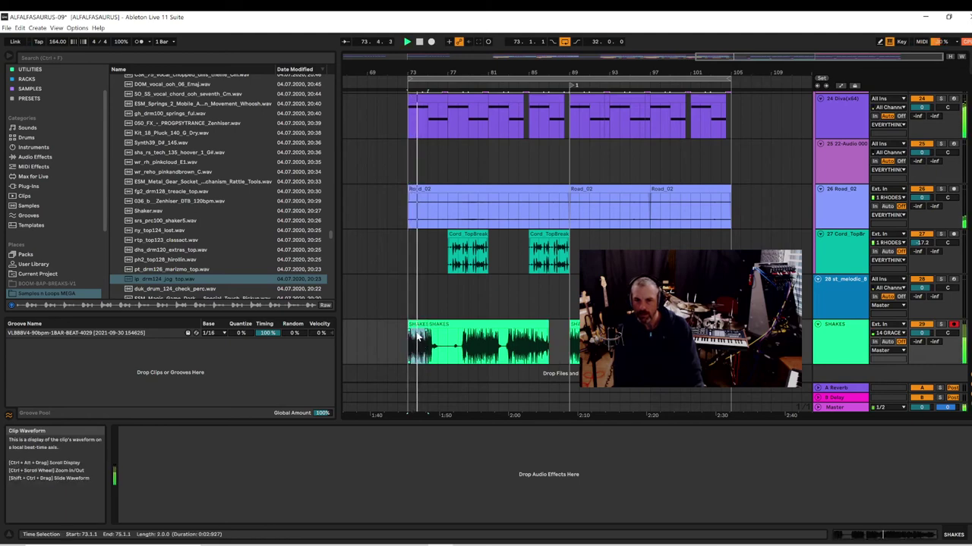
# - Set the SHAKES track volume to -6 and delete its leftover recording between bars 75 and 87
pyautogui.click(446, 325)
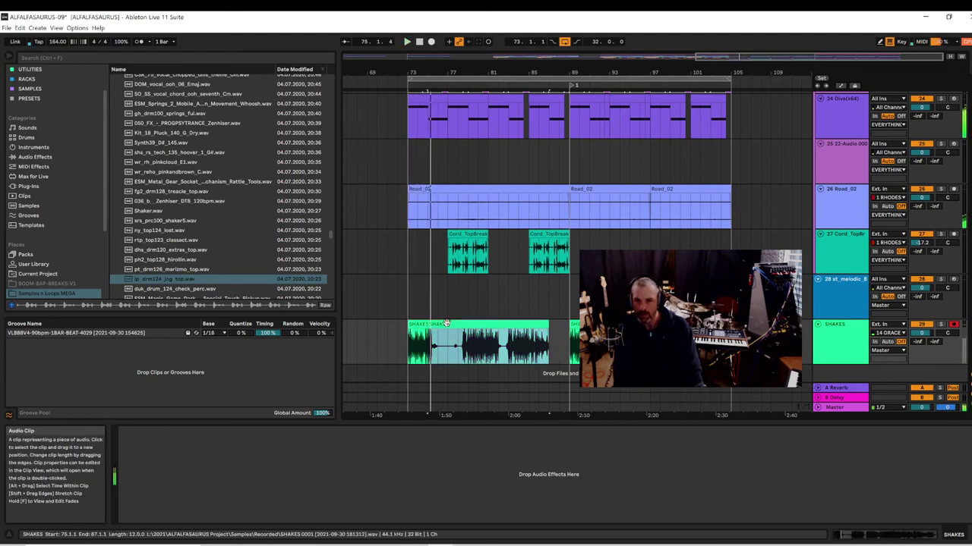
pyautogui.click(921, 333)
pyautogui.write('-6.')
pyautogui.press('Return')
pyautogui.press('space')
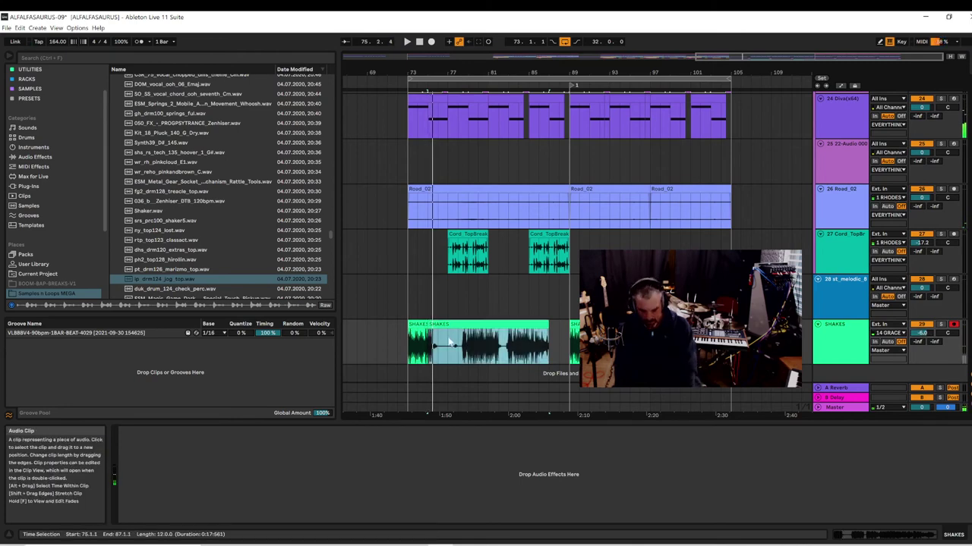
pyautogui.press('Delete')
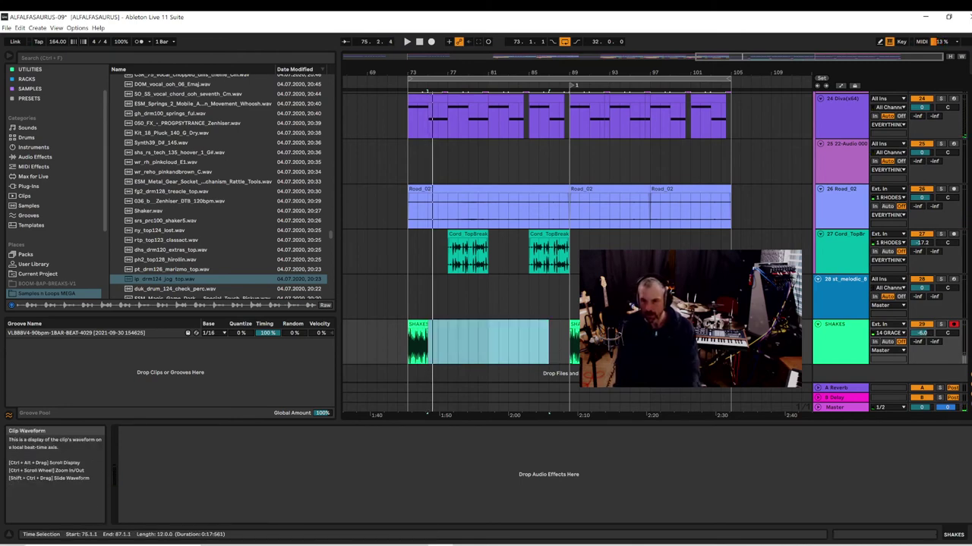
# - Audition the shaker take from bar 98 and move a two-bar section from there to bar 75
pyautogui.click(660, 190)
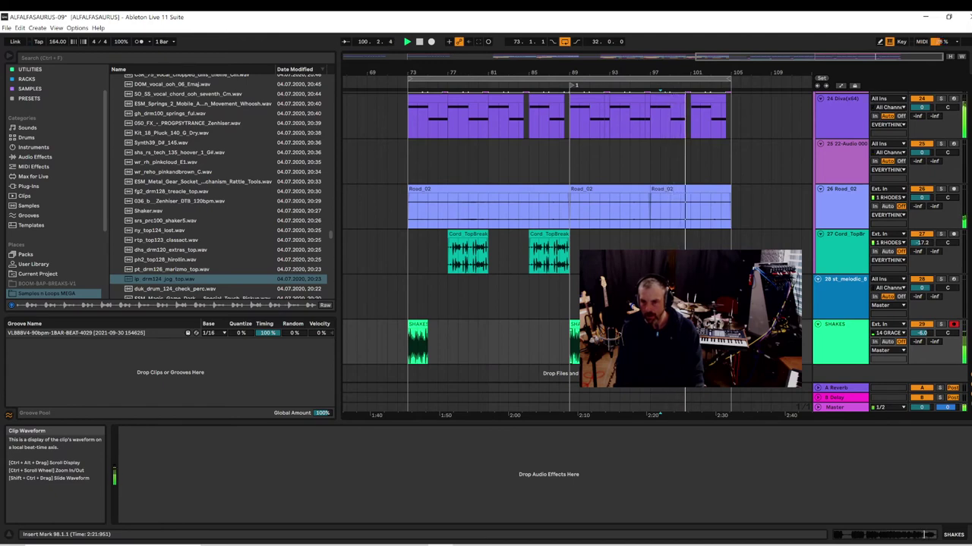
pyautogui.press('space')
pyautogui.moveTo(660, 345); pyautogui.dragTo(433, 349)
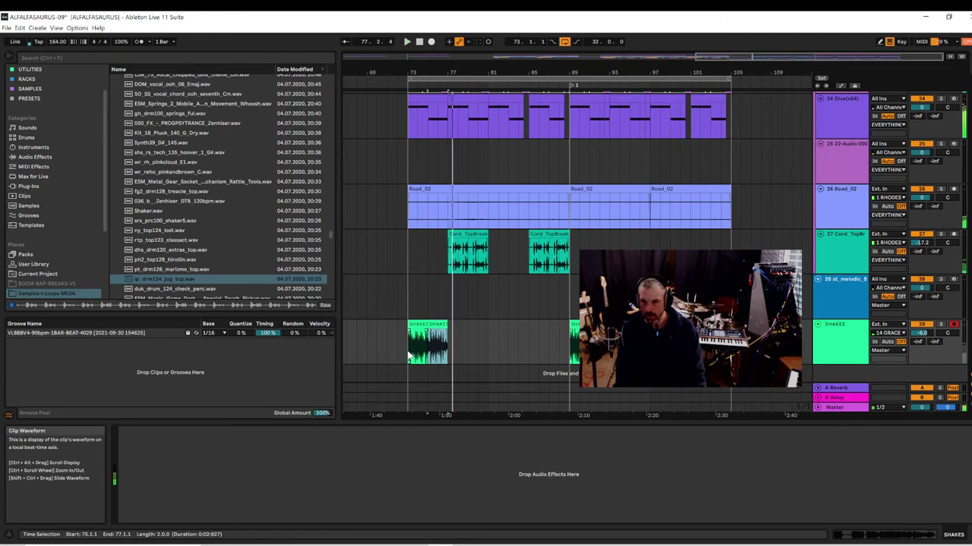
# - Remove the rest of the shaker recording from bar 89 onward and play the edited part from bar 73
pyautogui.click(409, 354)
pyautogui.moveTo(731, 345); pyautogui.dragTo(629, 345)
pyautogui.moveTo(578, 368); pyautogui.dragTo(569, 367)
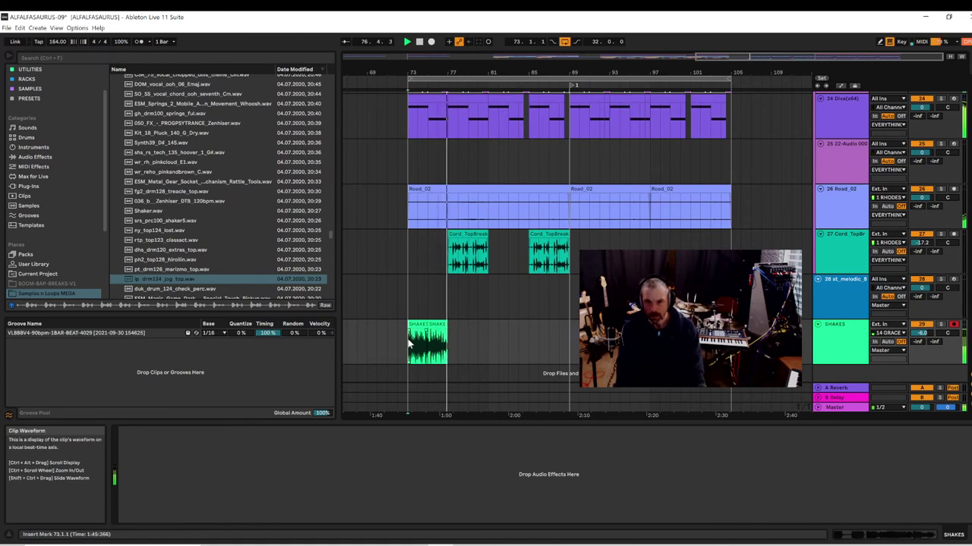
# - Move the SHAKES clips on their track so they start at bar 81
pyautogui.click(444, 344)
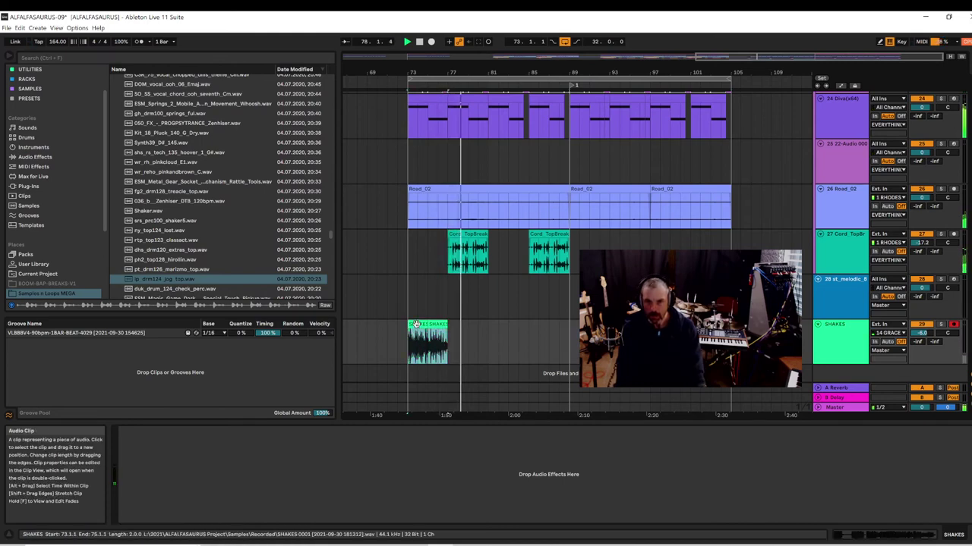
pyautogui.moveTo(419, 328); pyautogui.dragTo(498, 334)
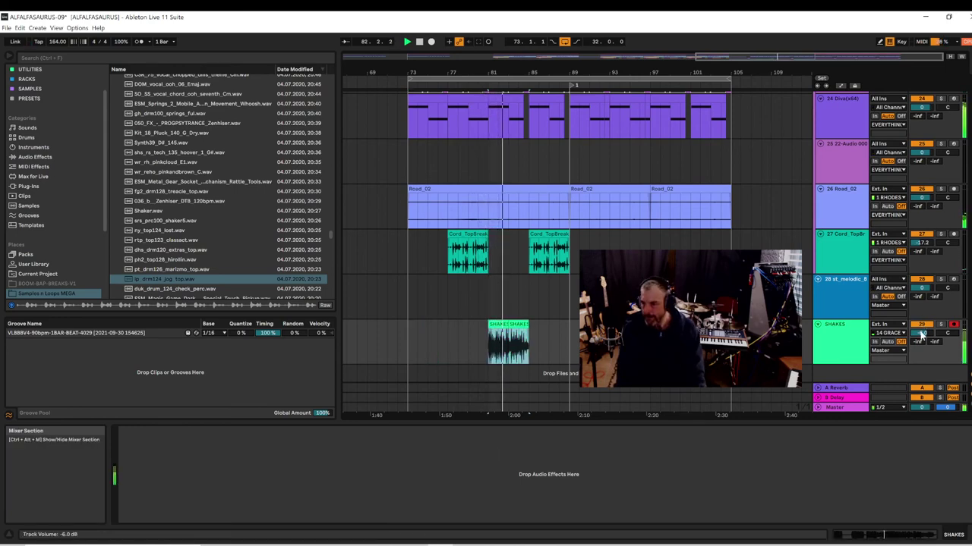
# - Place the SHAKES track directly above the st_melodic track, set its volume to -10.9 dB and restart playback
pyautogui.moveTo(922, 333); pyautogui.dragTo(922, 341)
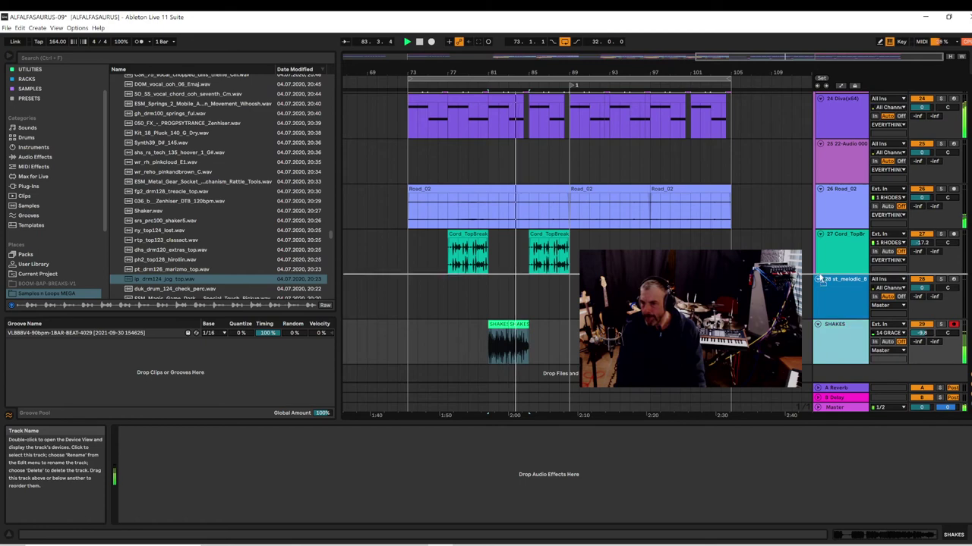
pyautogui.moveTo(842, 334); pyautogui.dragTo(859, 317)
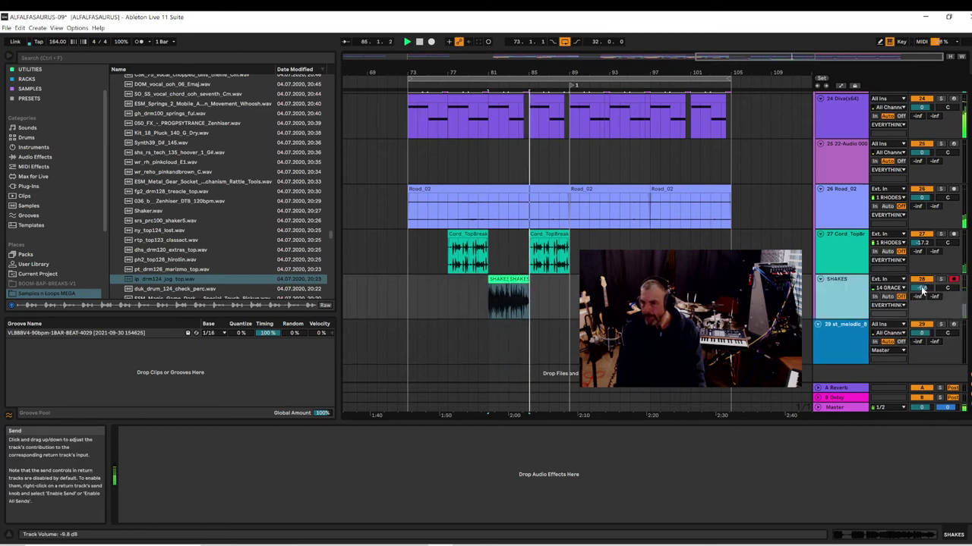
pyautogui.moveTo(922, 289); pyautogui.dragTo(922, 290)
pyautogui.press('space')
pyautogui.press('space')
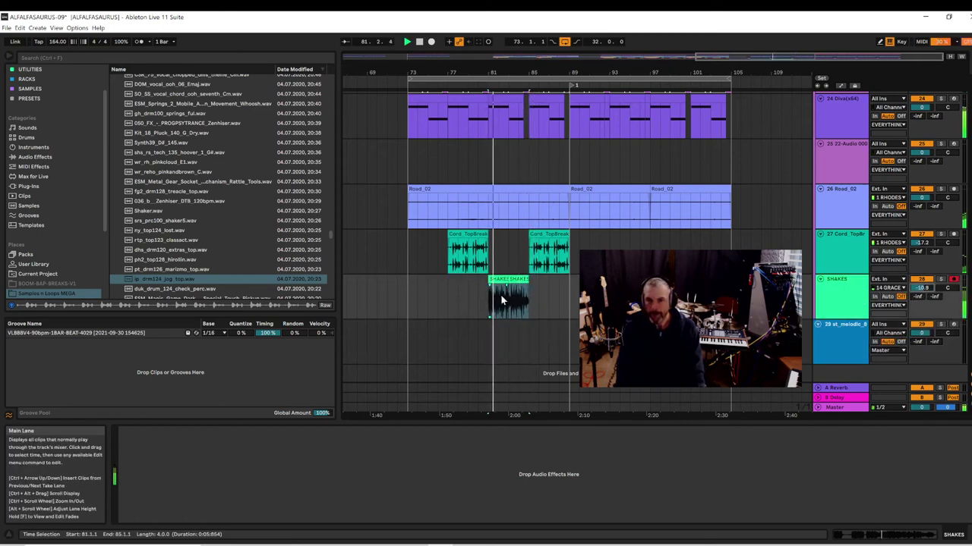
# - Duplicate the SHAKES section of bars 81 to 85 into bars 85 to 89 and set the track's volume to -13.6 dB
pyautogui.moveTo(493, 298); pyautogui.dragTo(529, 301)
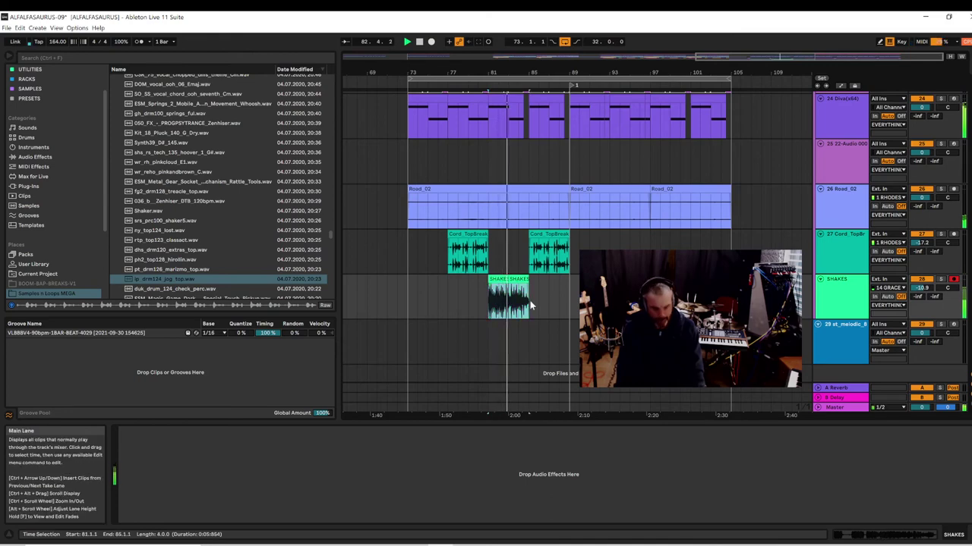
pyautogui.hotkey('ctrl', 'd')
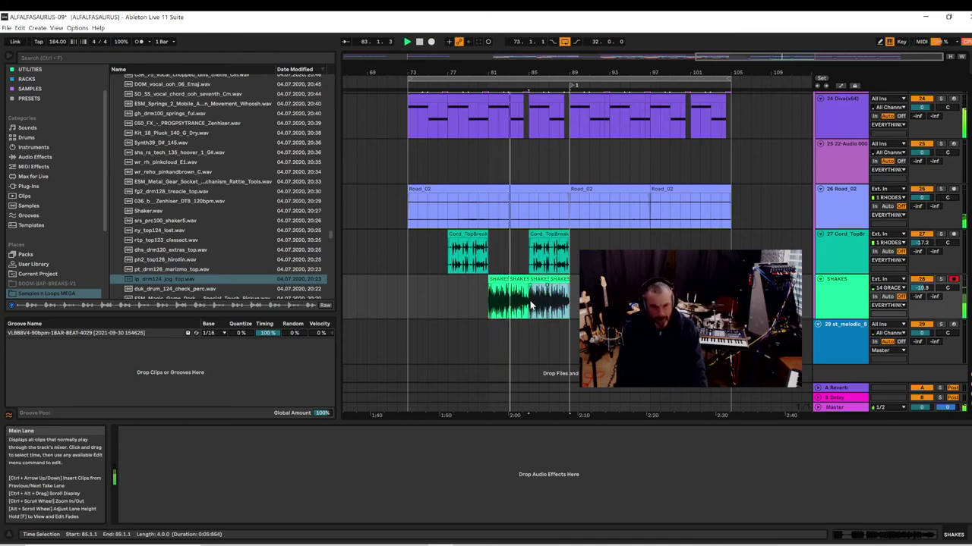
pyautogui.click(490, 309)
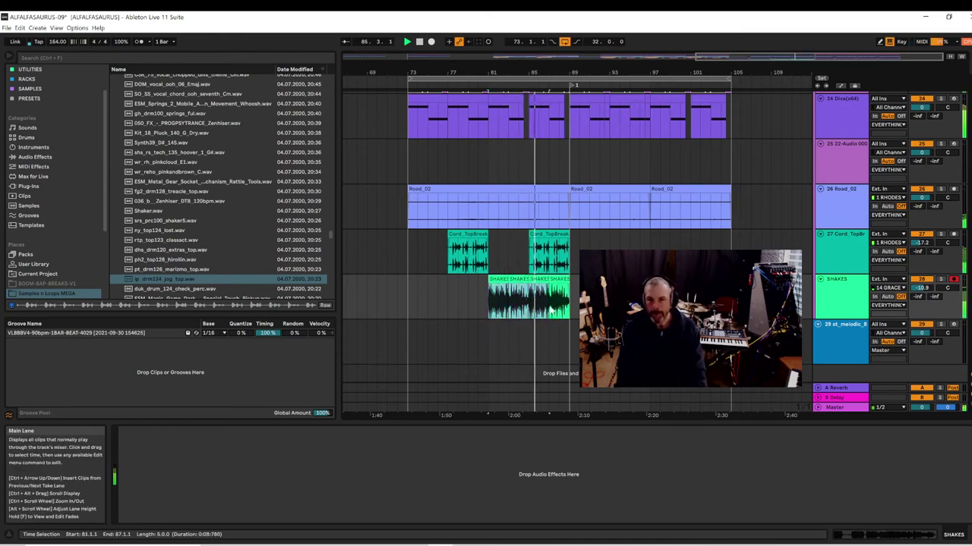
pyautogui.moveTo(490, 309); pyautogui.dragTo(572, 309)
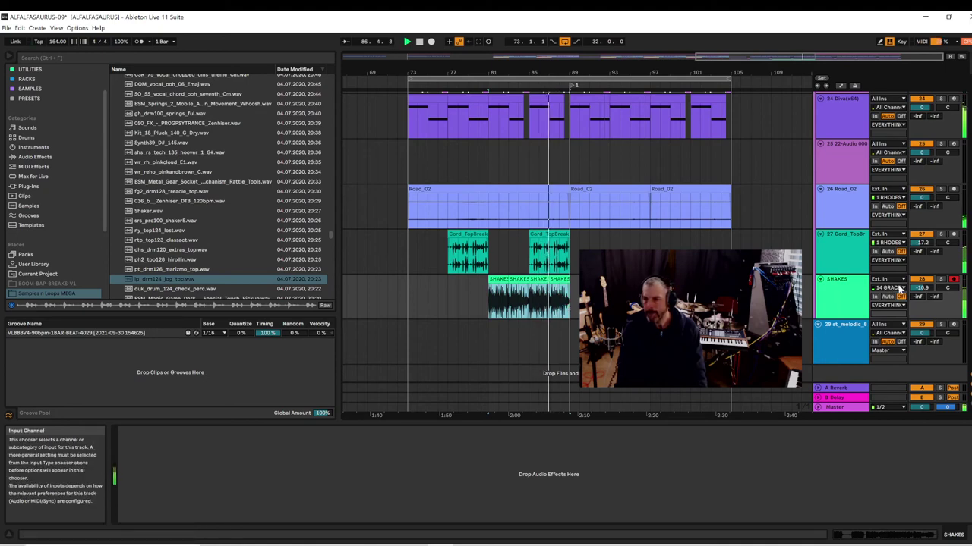
pyautogui.moveTo(915, 288); pyautogui.dragTo(916, 294)
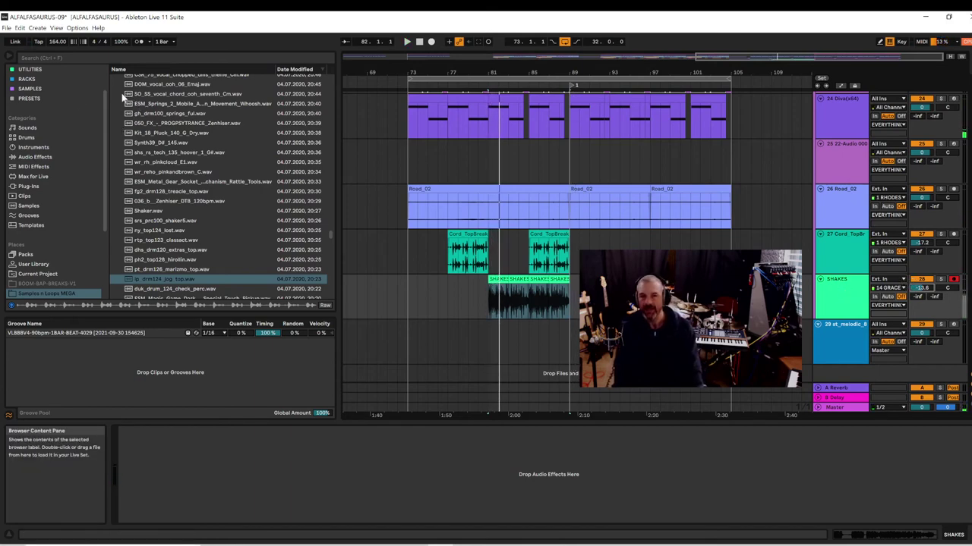
# - Add the Auto Filter effect from the Favorites collection to the SHAKES track
pyautogui.moveTo(106, 95); pyautogui.dragTo(106, 38)
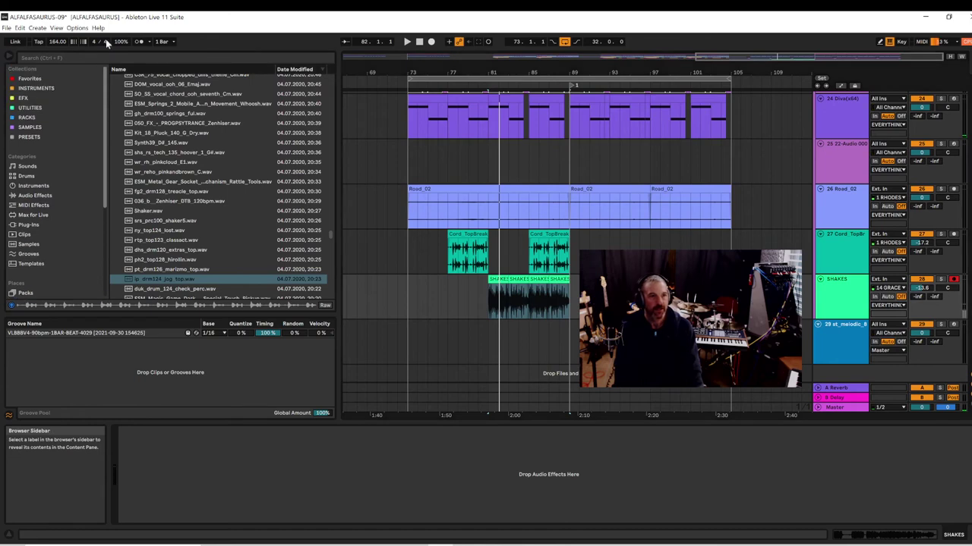
pyautogui.click(52, 79)
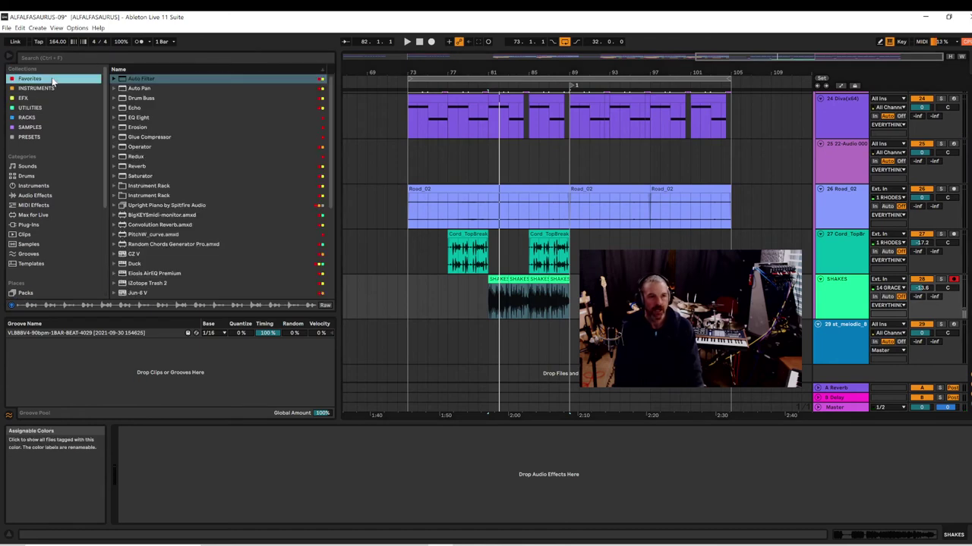
pyautogui.click(145, 80)
pyautogui.moveTo(488, 291); pyautogui.dragTo(488, 290)
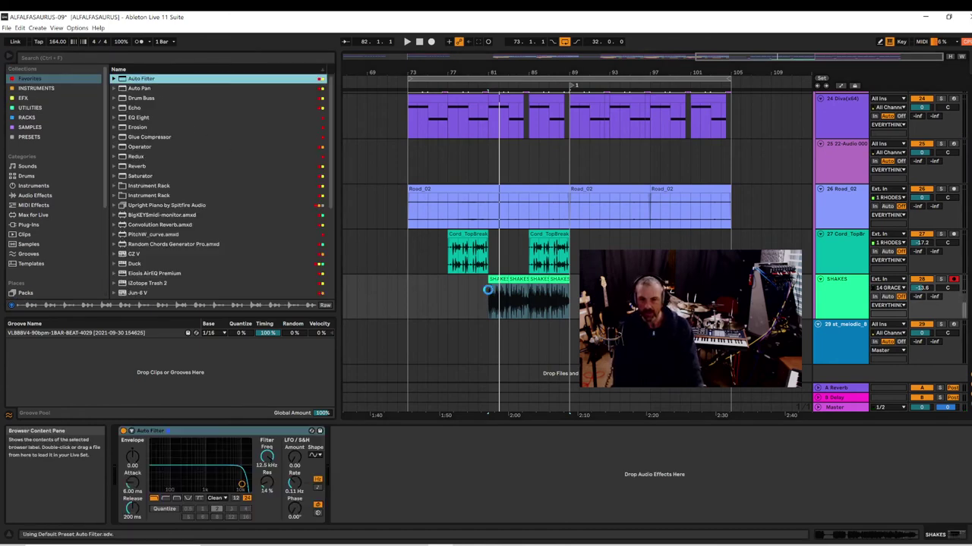
# - Switch the Auto Filter to a notch with 72% resonance, a 1.76 kHz cutoff and an LFO amount of 9.76, and start playback
pyautogui.click(188, 499)
pyautogui.moveTo(242, 484); pyautogui.dragTo(207, 463)
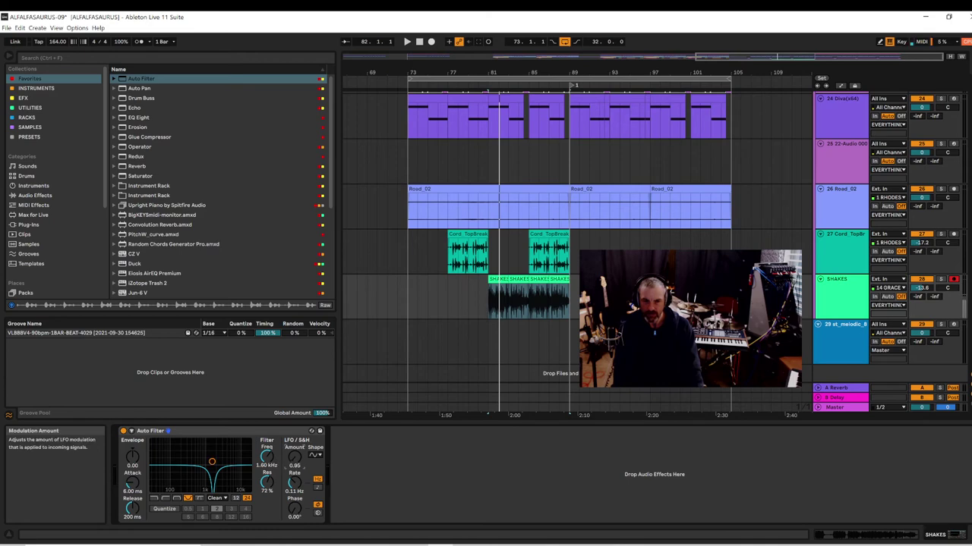
pyautogui.moveTo(293, 458); pyautogui.dragTo(268, 456)
pyautogui.press('space')
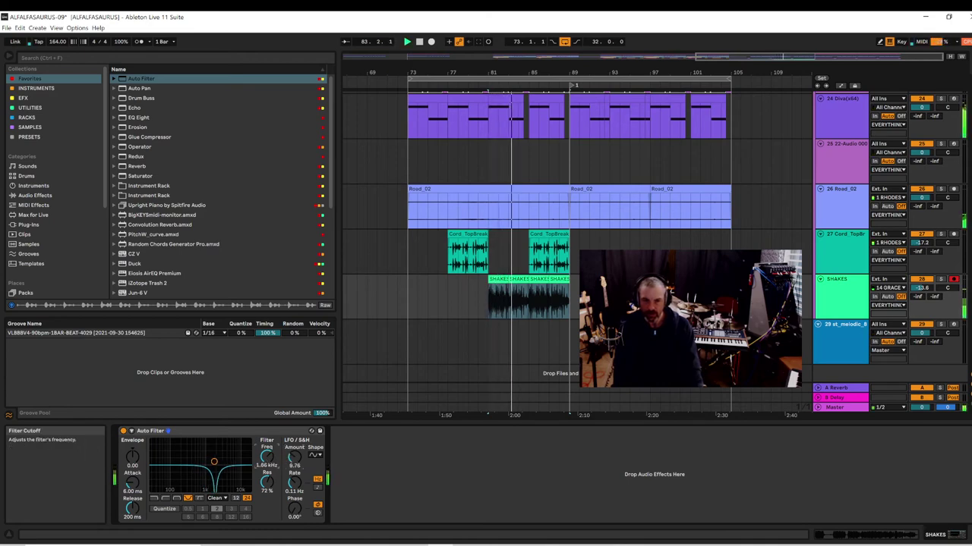
# - Refine the SHAKES notch filter during playback, keeping the 24 dB slope, with 85% resonance, a 1.59 kHz cutoff and an LFO amount of 13.3
pyautogui.click(237, 498)
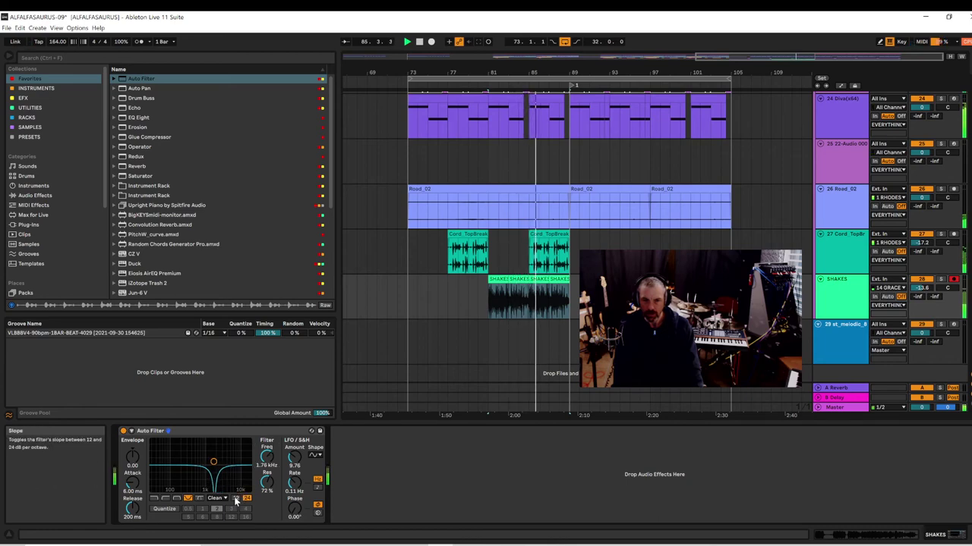
pyautogui.click(236, 499)
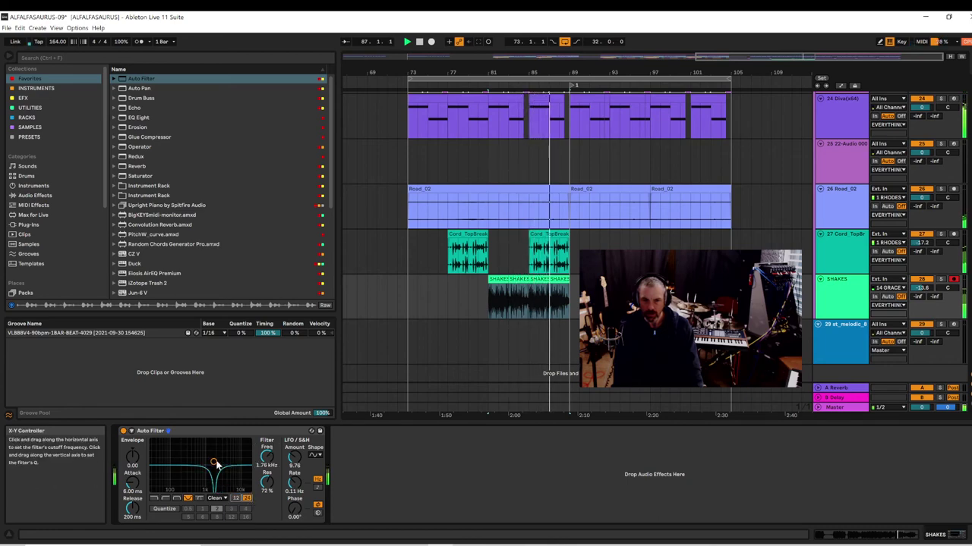
pyautogui.moveTo(213, 461); pyautogui.dragTo(214, 459)
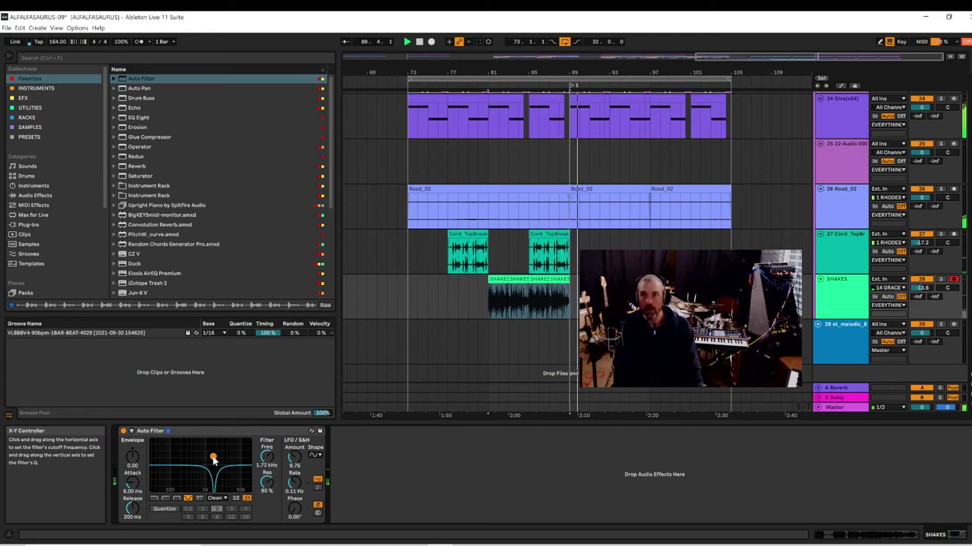
pyautogui.press('space')
pyautogui.press('space')
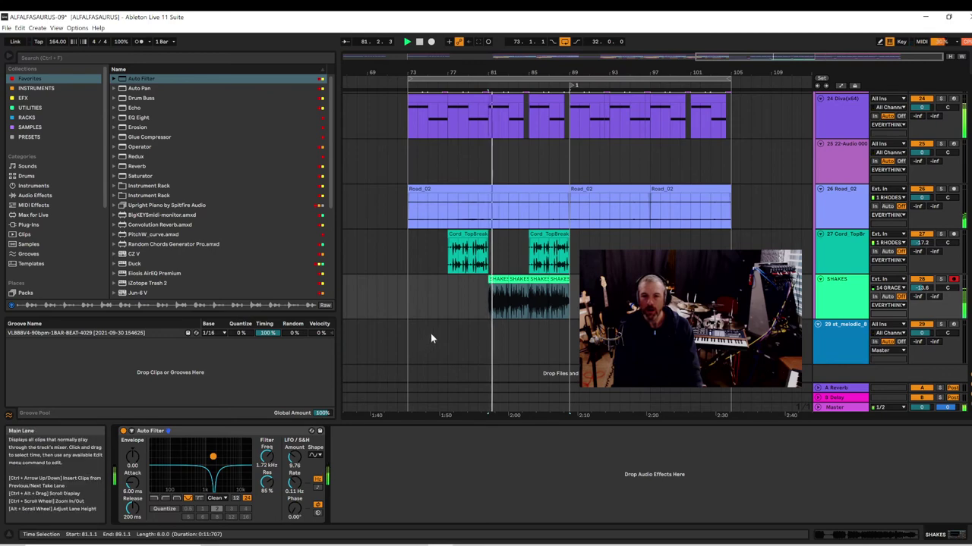
pyautogui.press('space')
pyautogui.moveTo(294, 456); pyautogui.dragTo(273, 456)
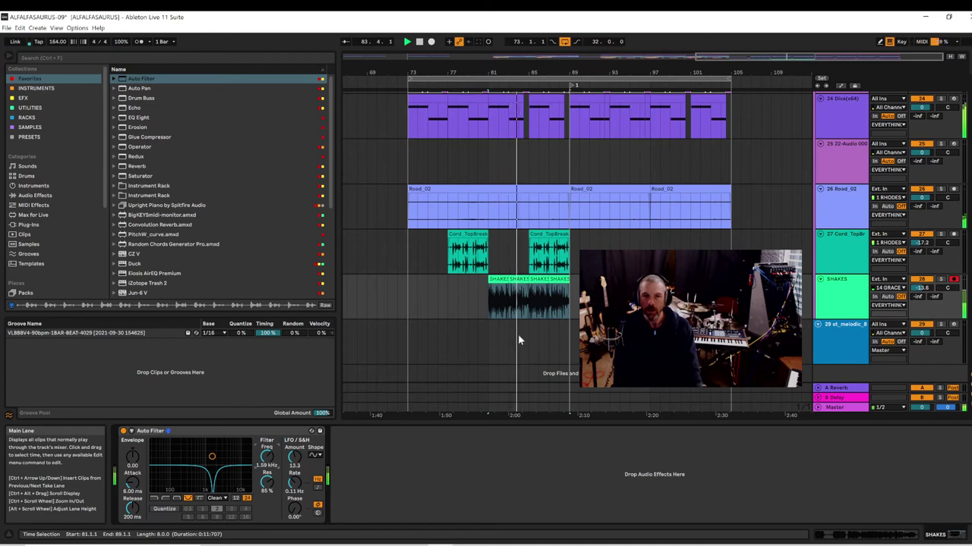
# - View the devices on the st_melodic and 22-Audio tracks and play the arrangement from bar 73
pyautogui.click(826, 343)
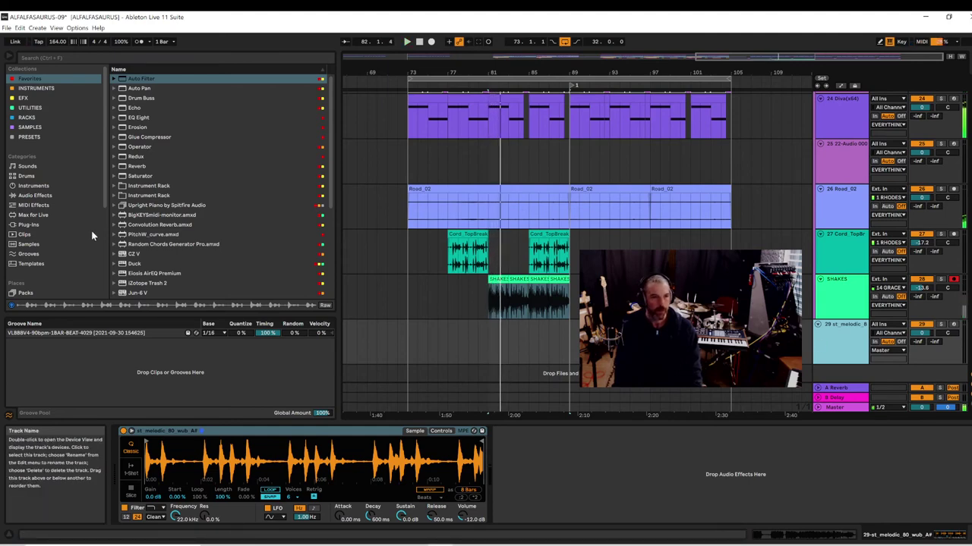
pyautogui.scroll(-3, 50, 251)
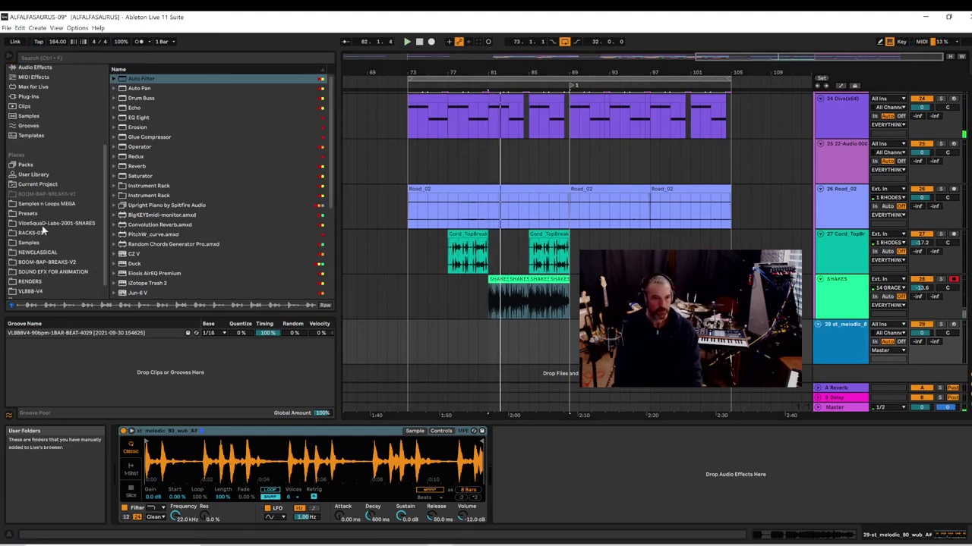
pyautogui.click(404, 156)
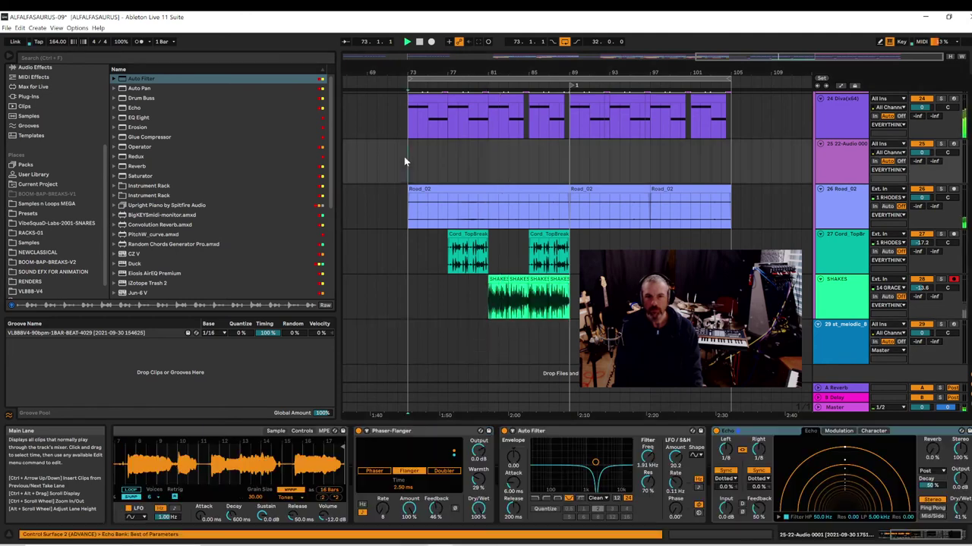
# - Open the Samples n Loops MEGA folder and preview duk_drum_124_check_perc.wav
pyautogui.click(30, 253)
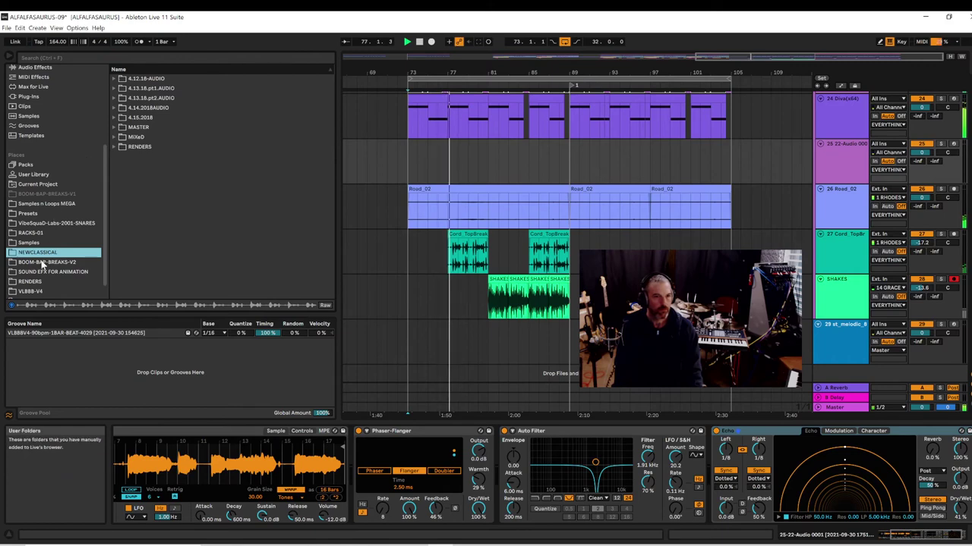
pyautogui.click(30, 204)
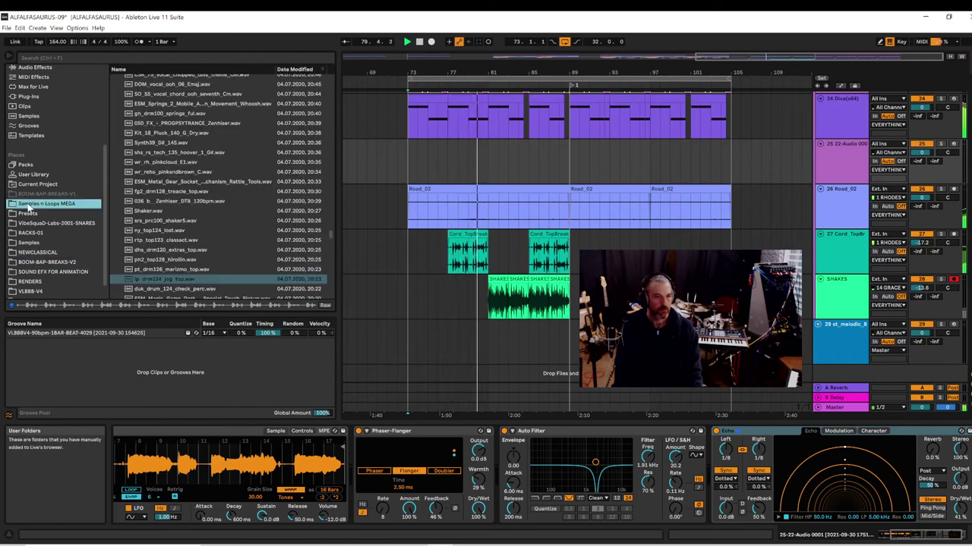
pyautogui.scroll(-1, 189, 227)
pyautogui.click(168, 269)
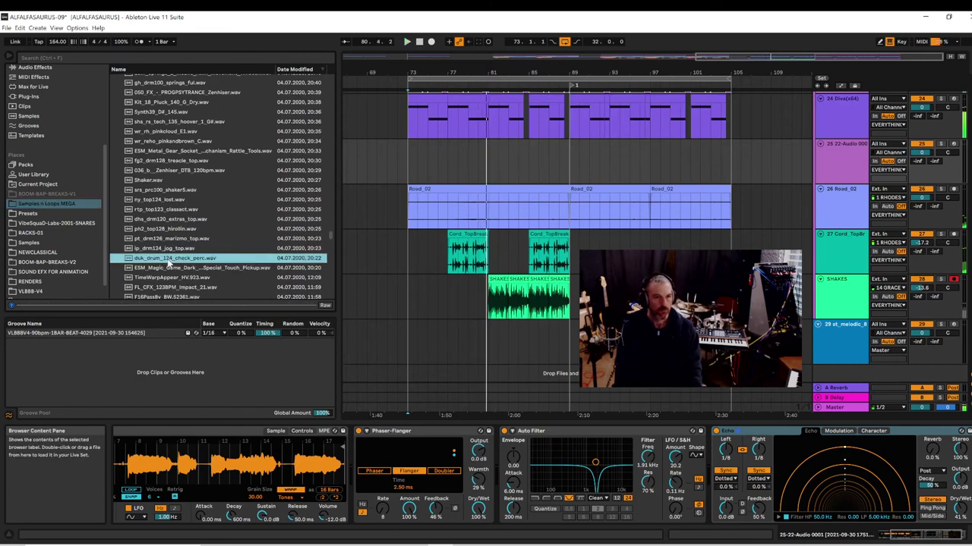
# - Audition the samples further down the Samples n Loops MEGA list, settling on Main_Beat_Dry.wav
pyautogui.press('Down')
pyautogui.press('Down')
pyautogui.press('Down')
pyautogui.press('Down')
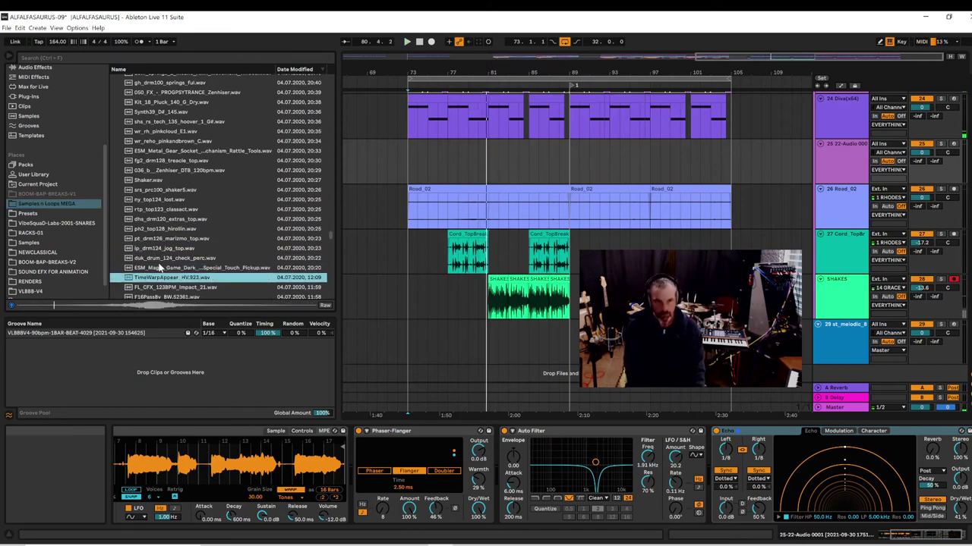
pyautogui.press('Down')
pyautogui.press('Down')
pyautogui.press('Down')
pyautogui.press('Down')
pyautogui.press('Down')
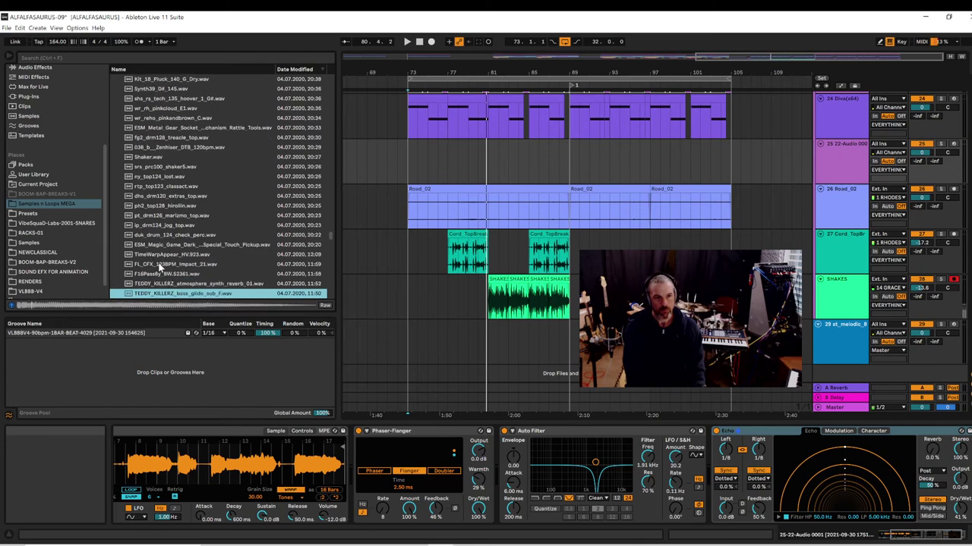
pyautogui.press('Down')
pyautogui.press('Down')
pyautogui.press('Down')
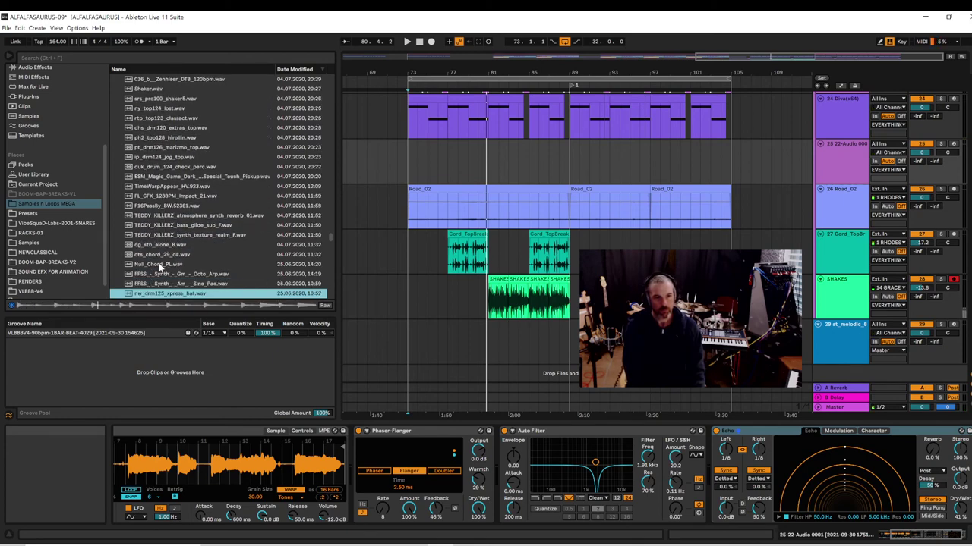
pyautogui.press('Up')
pyautogui.press('Up')
pyautogui.press('Down')
pyautogui.press('Down')
pyautogui.press('Down')
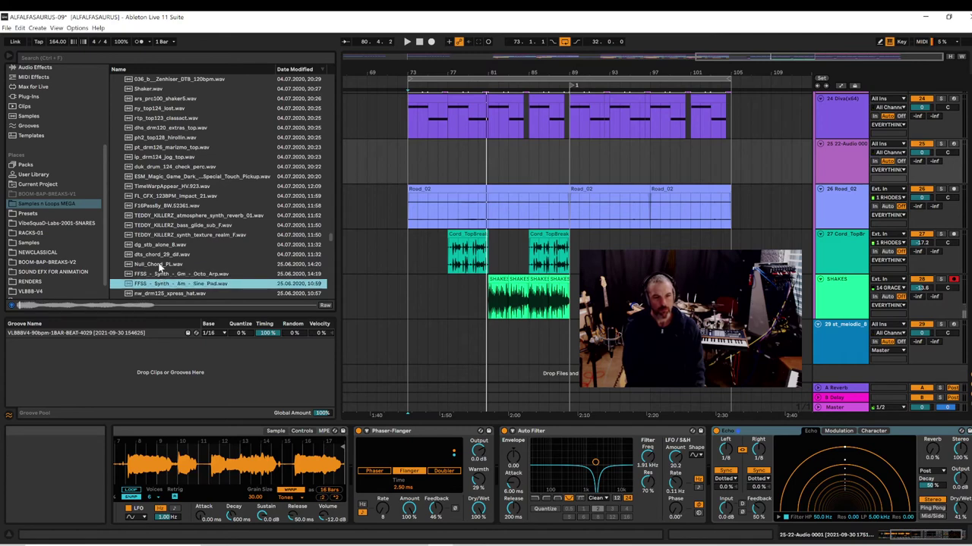
pyautogui.press('Down')
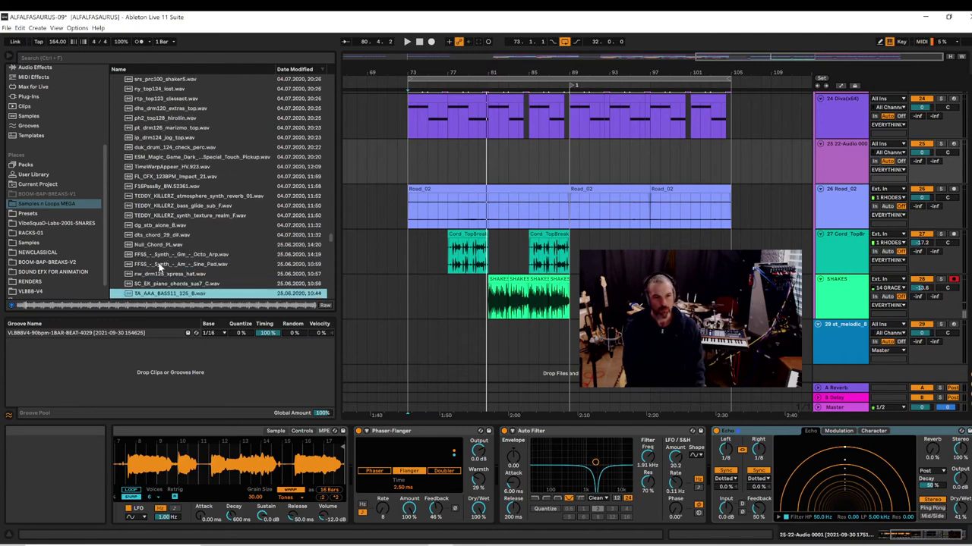
pyautogui.press('Down')
pyautogui.press('Down')
pyautogui.press('Down')
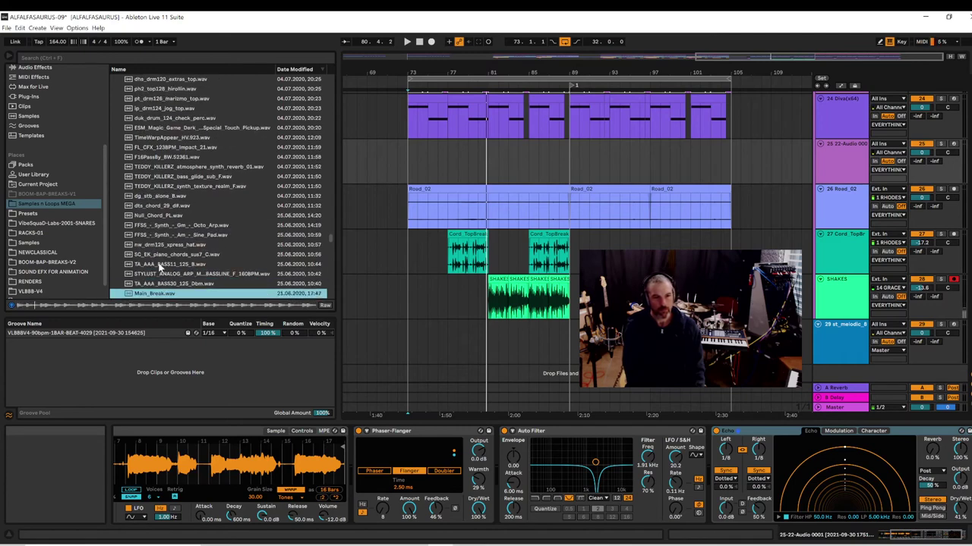
pyautogui.press('Down')
pyautogui.press('Down')
pyautogui.press('Down')
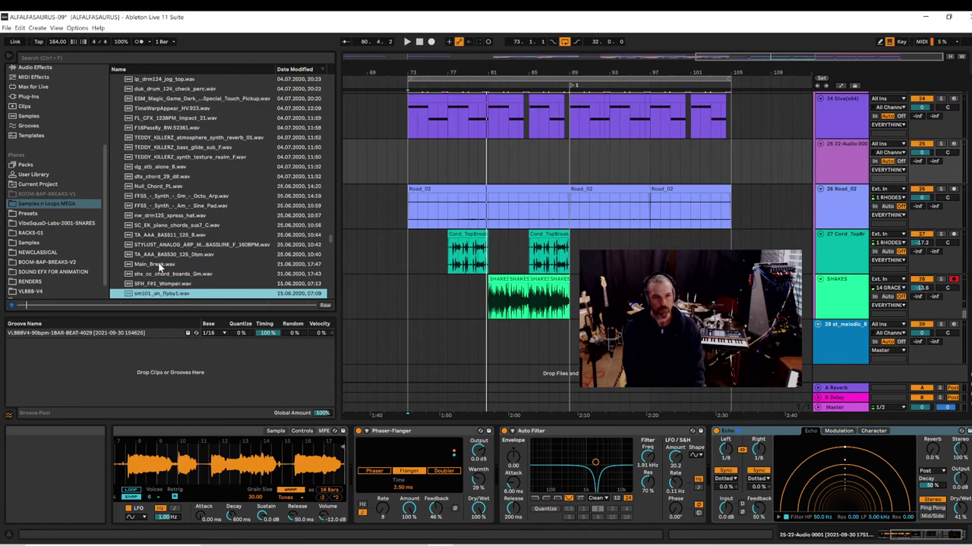
pyautogui.press('Down')
pyautogui.press('Down')
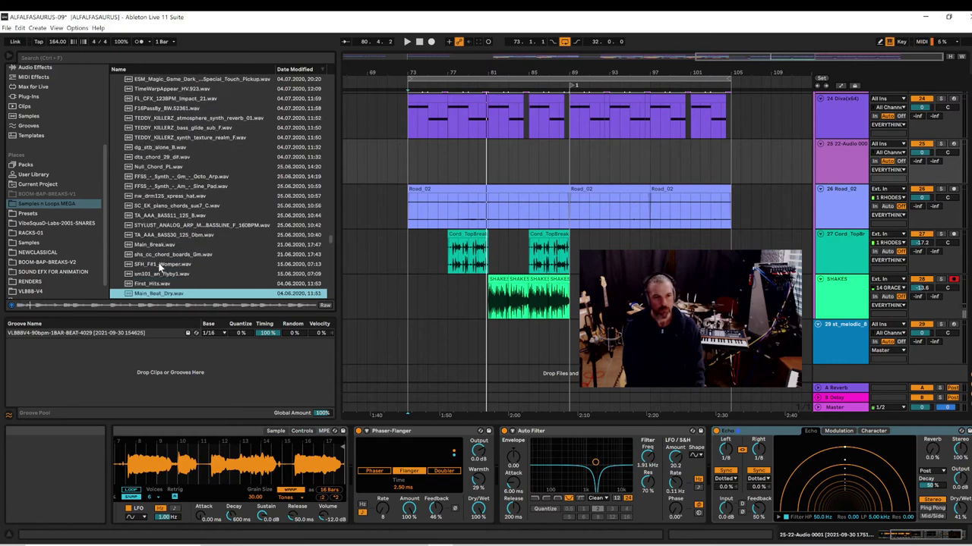
pyautogui.press('Down')
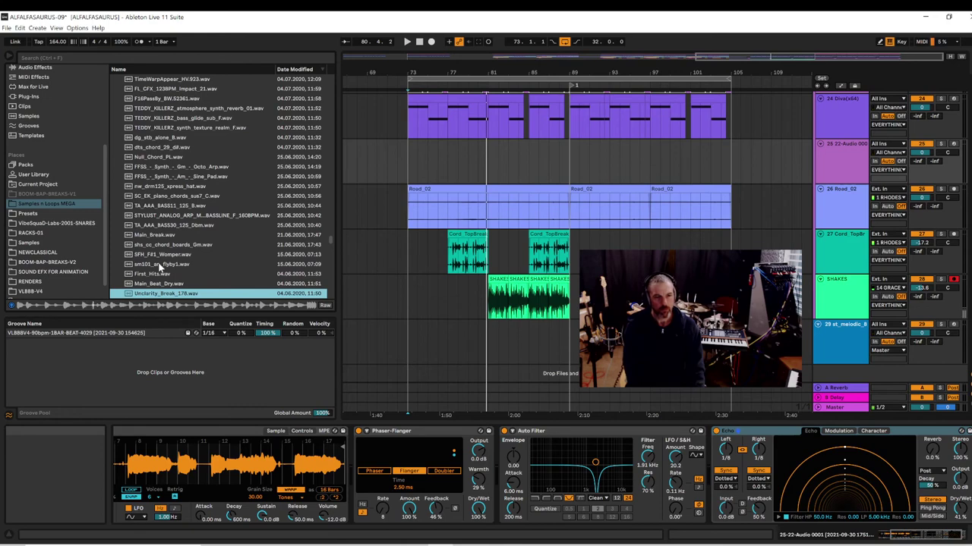
pyautogui.press('Down')
pyautogui.press('Up')
pyautogui.press('Up')
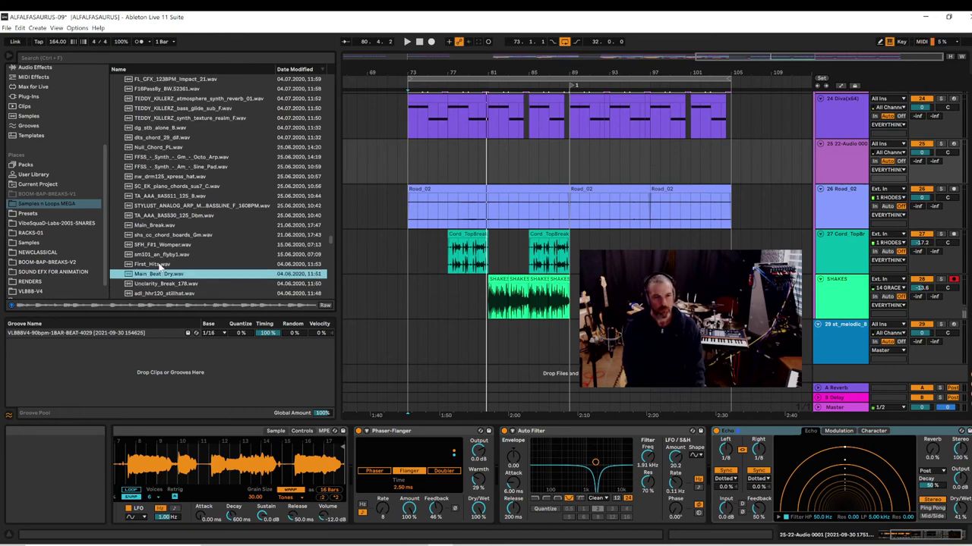
# - Play the arrangement from bar 74 and preview Main_Beat_Dry.wav against it
pyautogui.click(411, 344)
pyautogui.press('space')
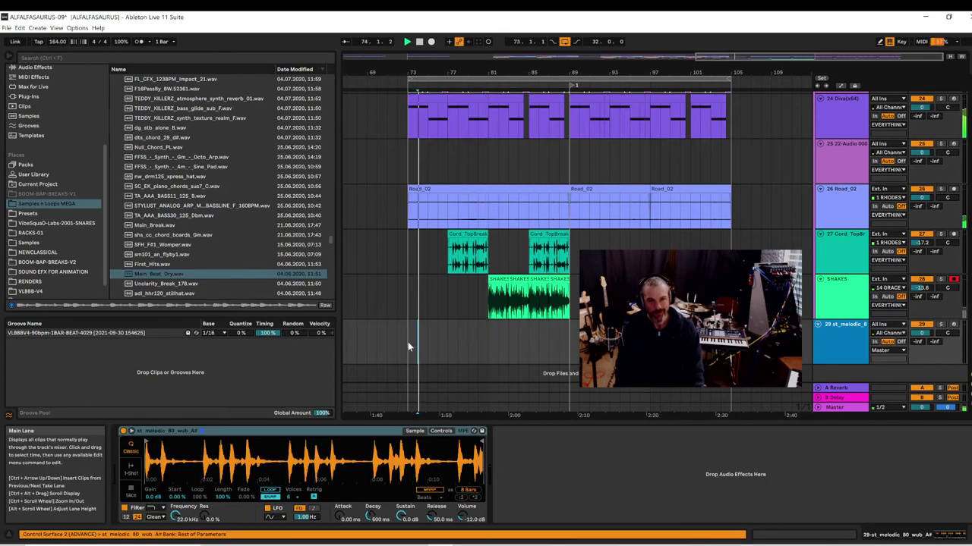
pyautogui.click(157, 275)
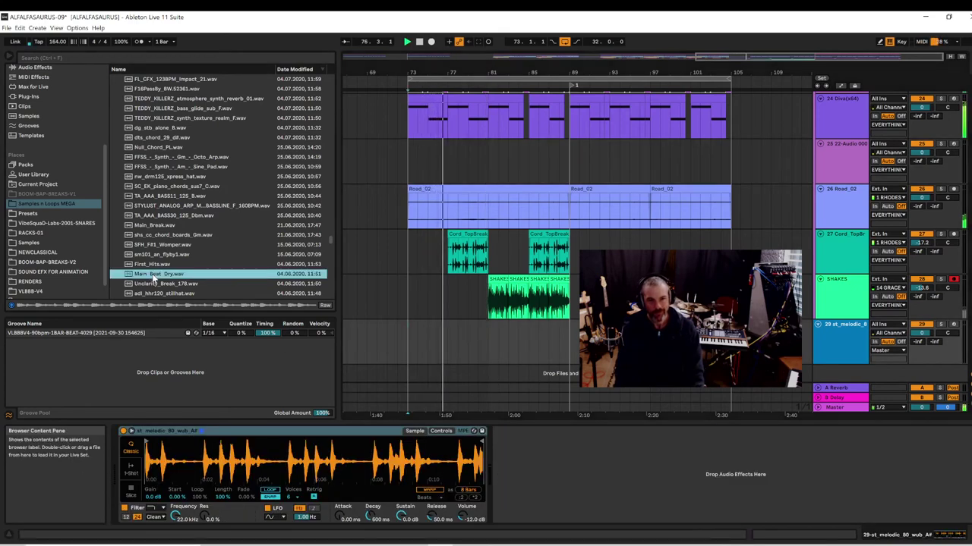
# - Add Main_Beat_Dry.wav as an audio clip at bar 88 on a new track, without converting it to MIDI
pyautogui.moveTo(159, 277); pyautogui.dragTo(479, 343)
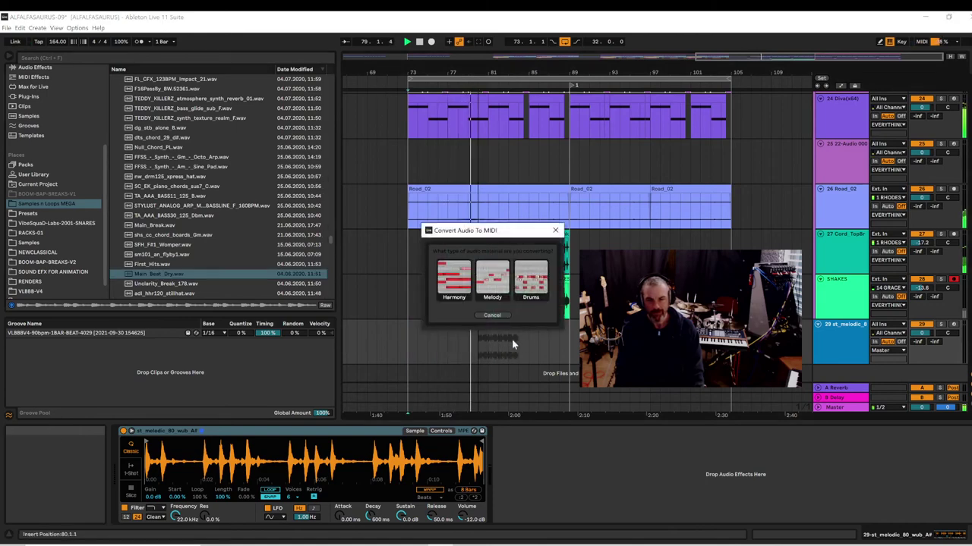
pyautogui.click(505, 314)
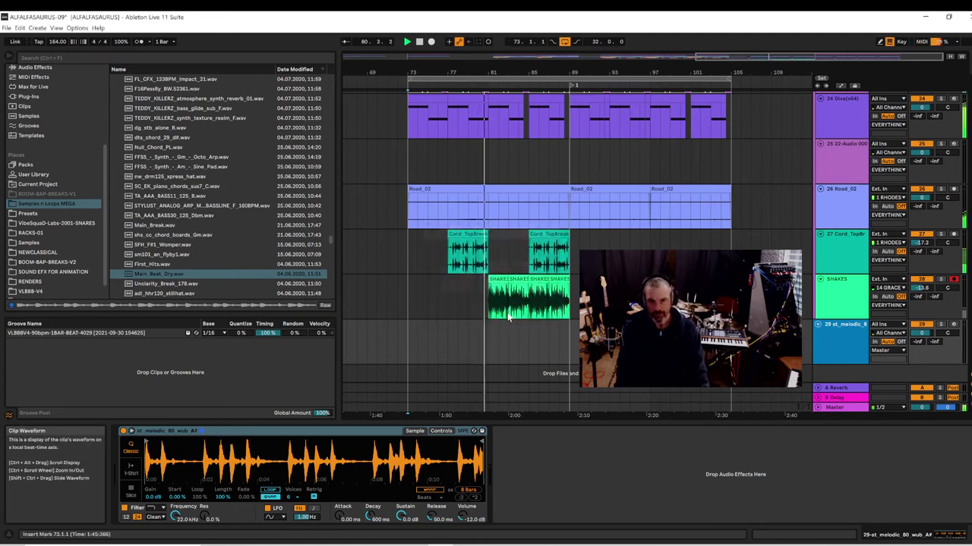
pyautogui.moveTo(144, 278); pyautogui.dragTo(563, 367)
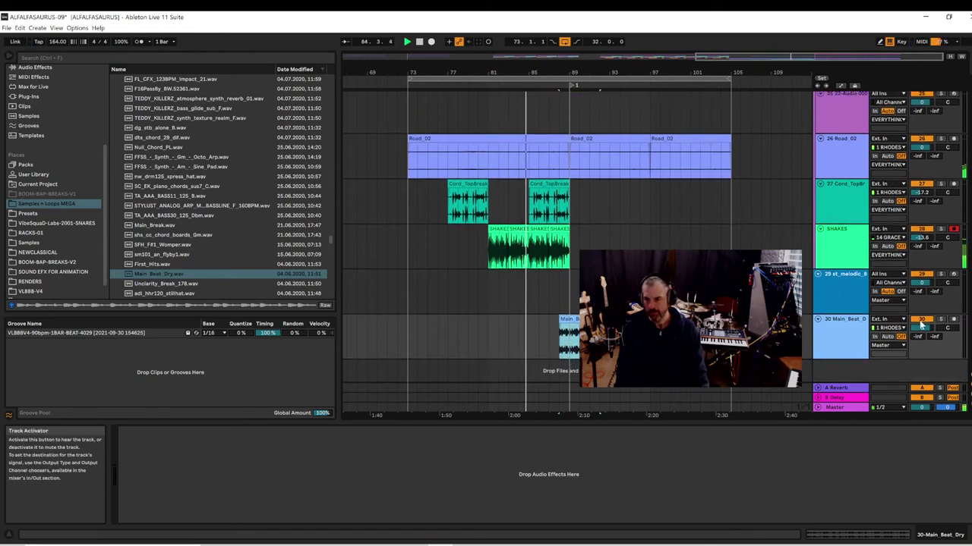
# - Lower the Main_Beat_Dry track's volume to -9.2 dB and move the track directly below SHAKES
pyautogui.moveTo(922, 328); pyautogui.dragTo(922, 335)
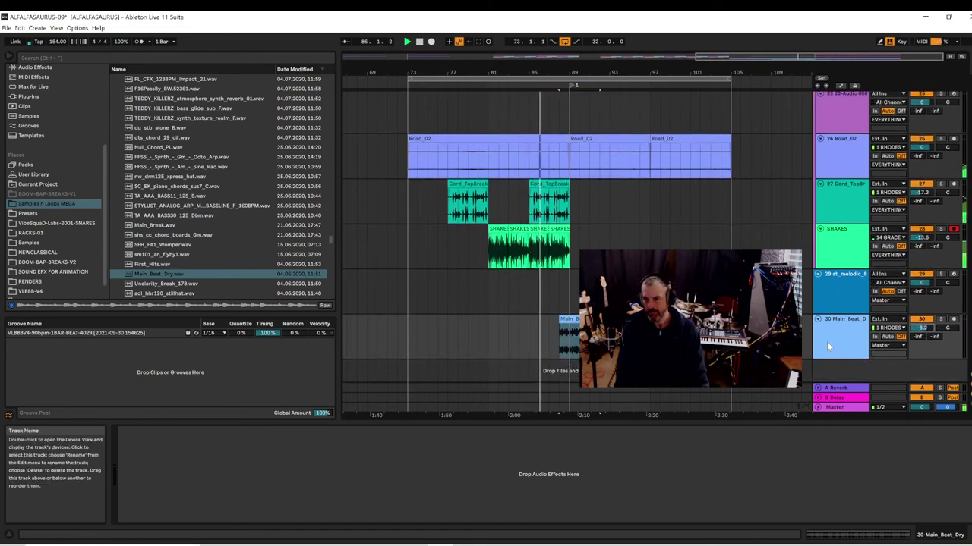
pyautogui.moveTo(827, 342); pyautogui.dragTo(828, 272)
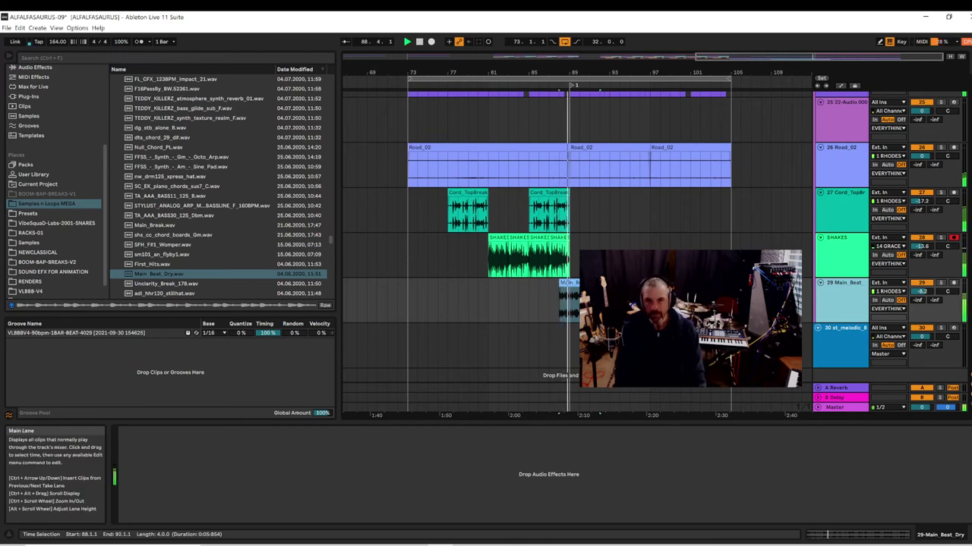
# - Duplicate the Main_Beat_Dry clip from bar 92 onward and set its track volume to -9.7 dB
pyautogui.click(571, 302)
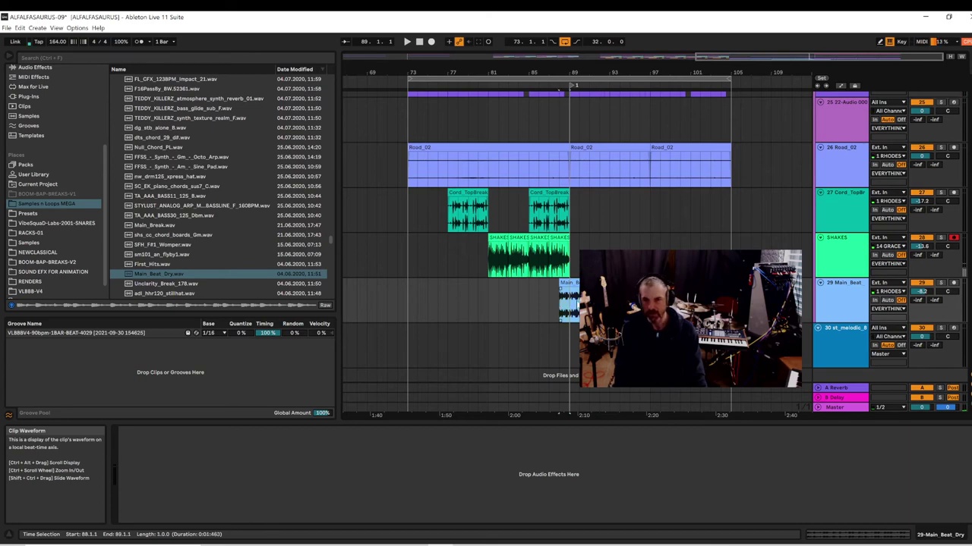
pyautogui.moveTo(589, 283); pyautogui.dragTo(629, 283)
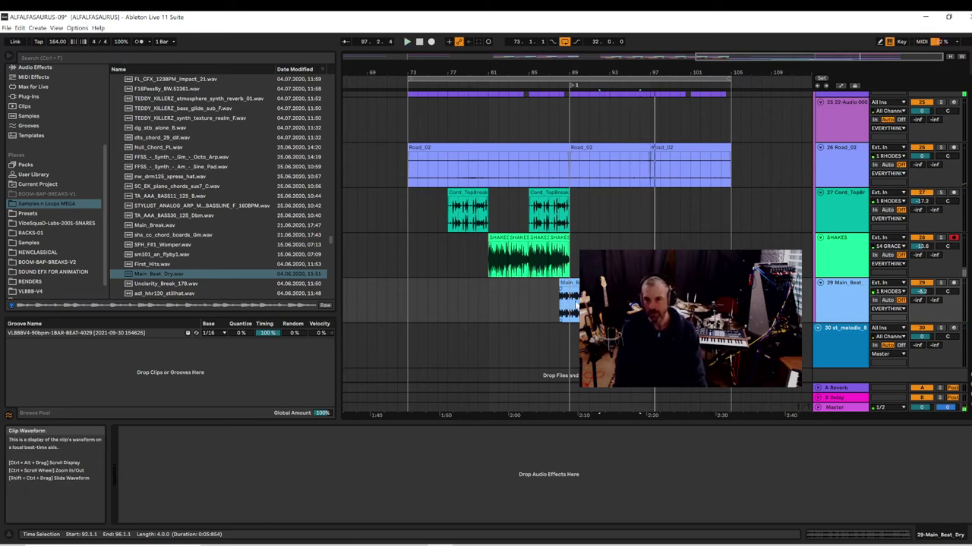
pyautogui.click(562, 310)
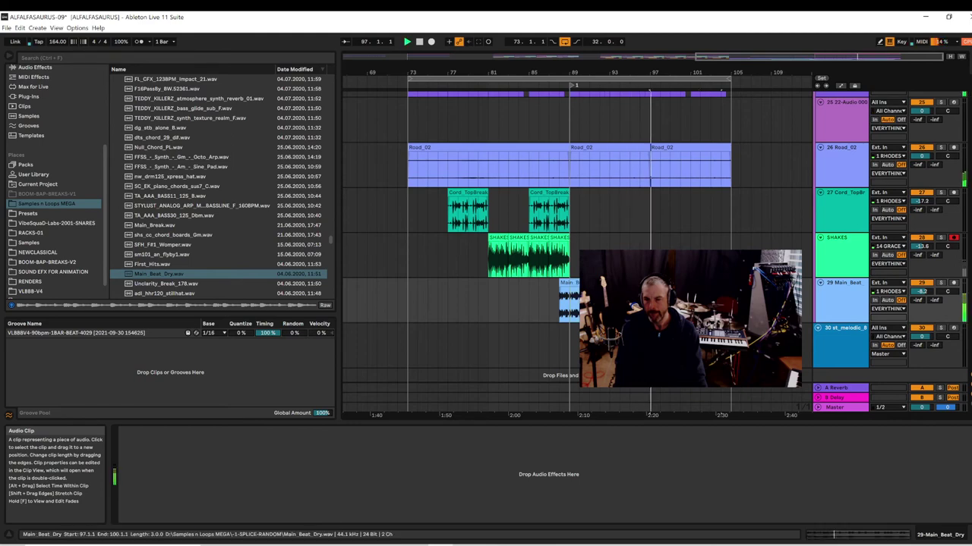
pyautogui.moveTo(924, 292); pyautogui.dragTo(924, 302)
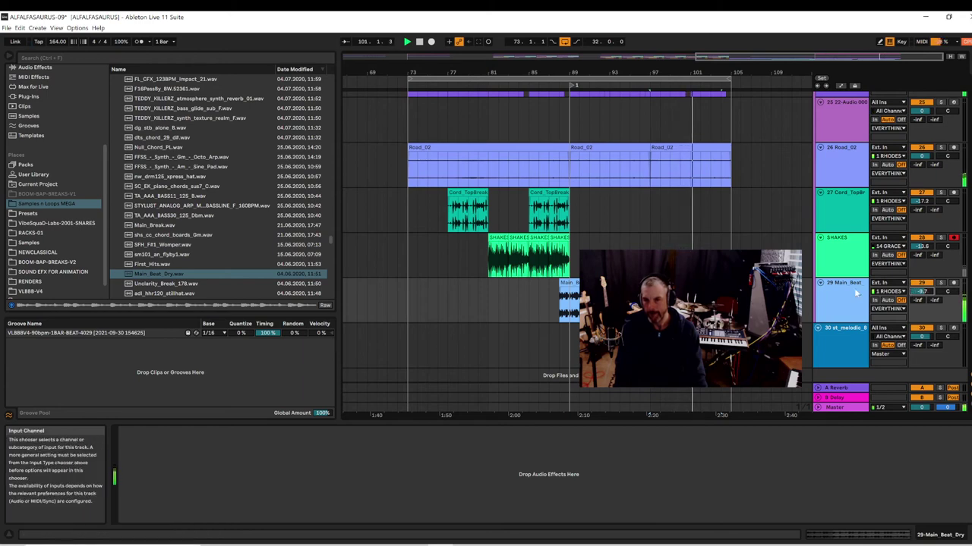
# - Play from bar 87 and shorten the SHAKES and TrTrap2 808 clips so they end at bar 88
pyautogui.click(551, 305)
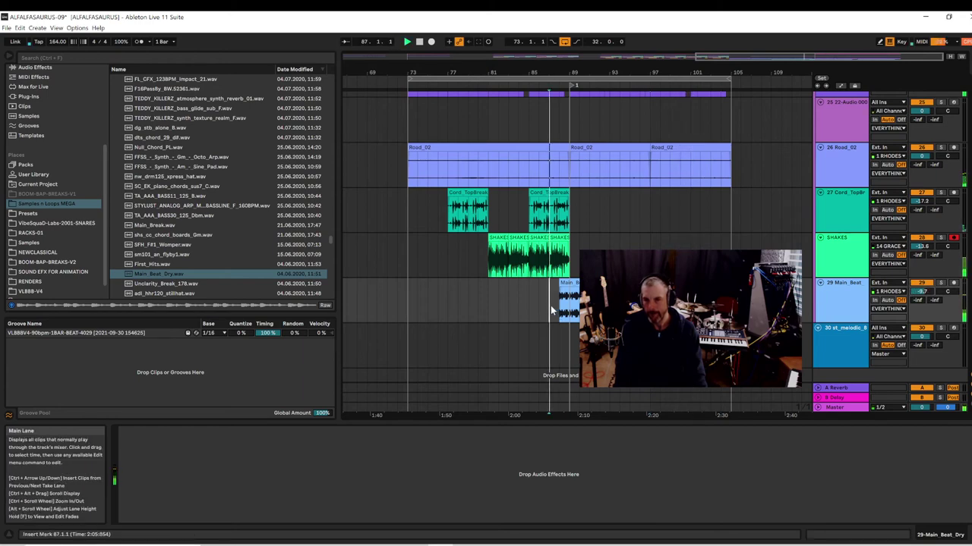
pyautogui.click(558, 255)
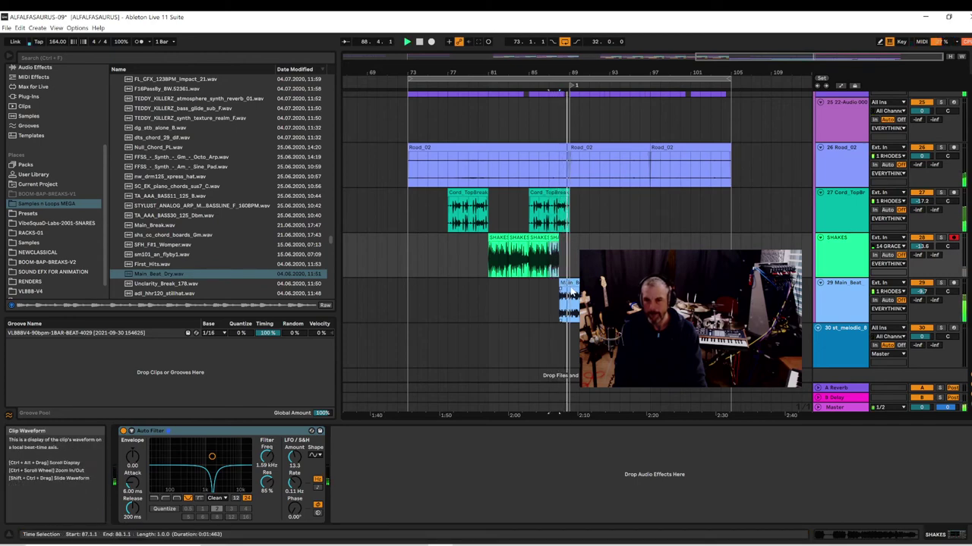
pyautogui.scroll(5, 573, 216)
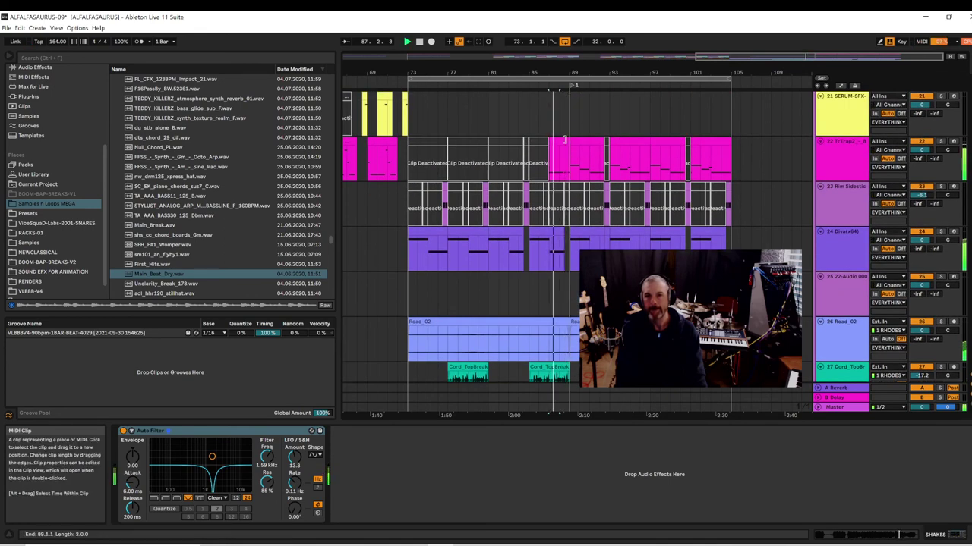
pyautogui.click(561, 146)
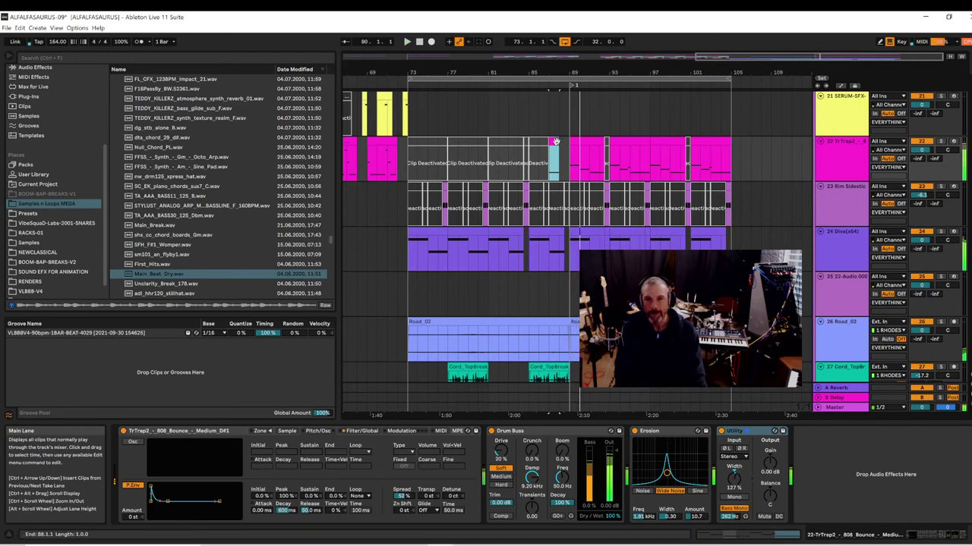
# - Trim the first Main_Beat_Dry clip to start at bar 89 and the second Cord_TopBreak clip to end at bar 88, checking playback from there
pyautogui.scroll(-4, 563, 281)
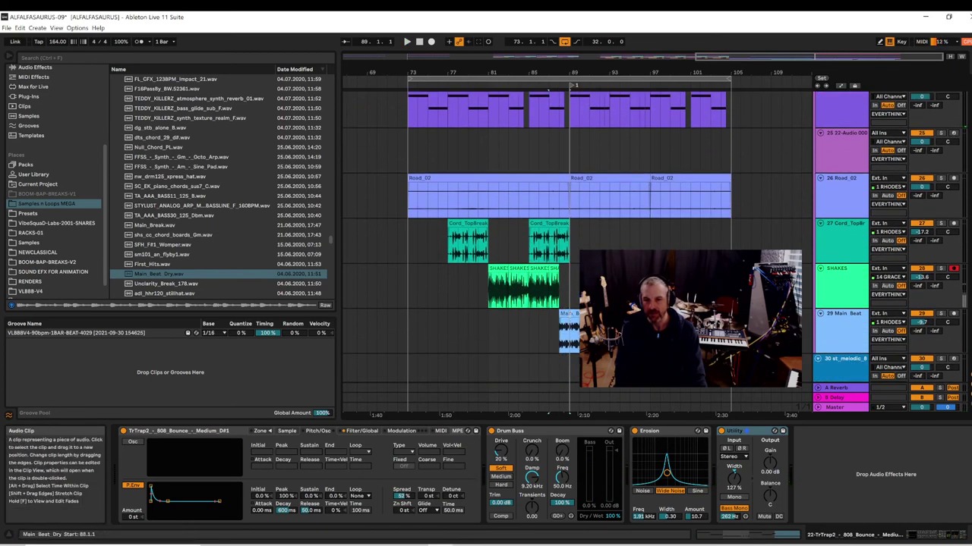
pyautogui.click(561, 327)
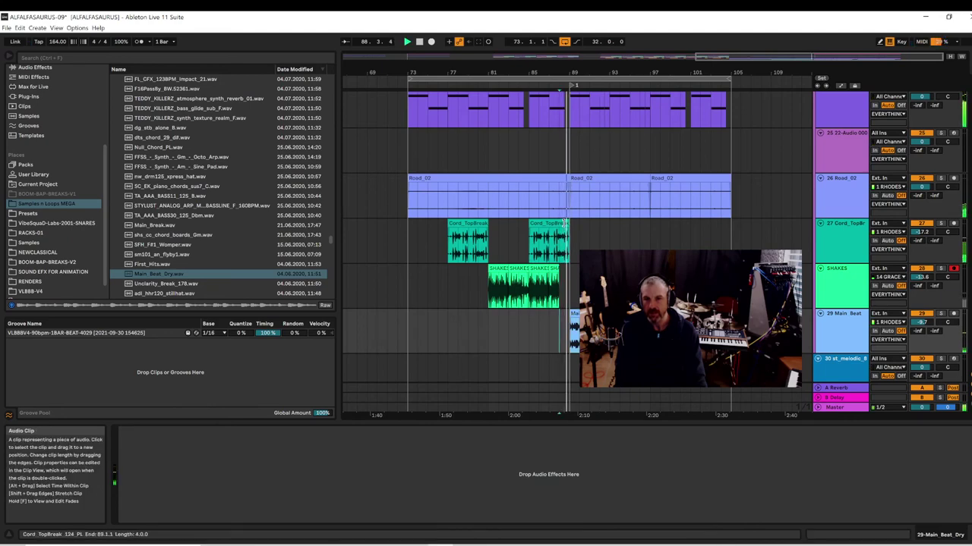
pyautogui.moveTo(569, 225); pyautogui.dragTo(559, 225)
pyautogui.press('space')
pyautogui.press('space')
pyautogui.click(556, 241)
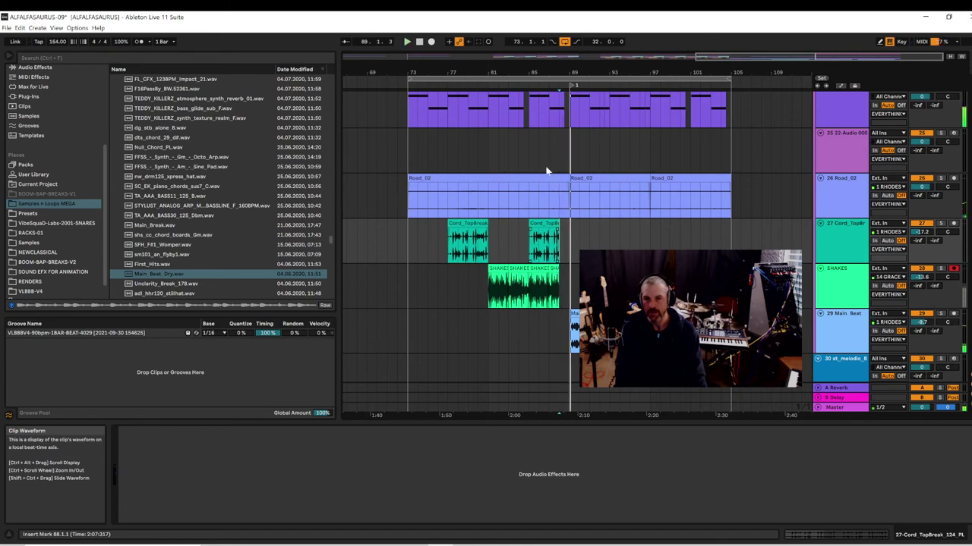
# - Select bar 88 on the TrTrap2 808 track and play the arrangement from there
pyautogui.scroll(4, 545, 171)
pyautogui.moveTo(569, 145); pyautogui.dragTo(557, 143)
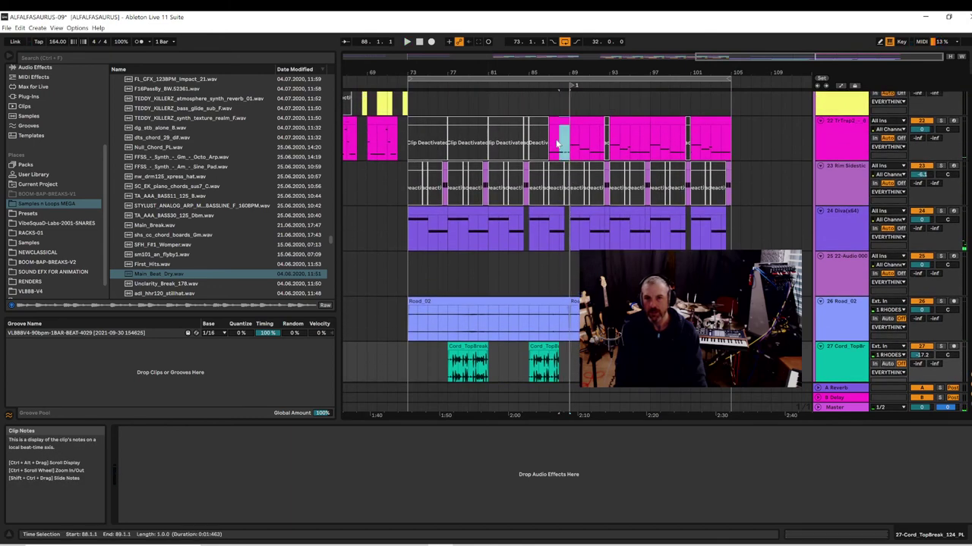
pyautogui.scroll(-3, 558, 160)
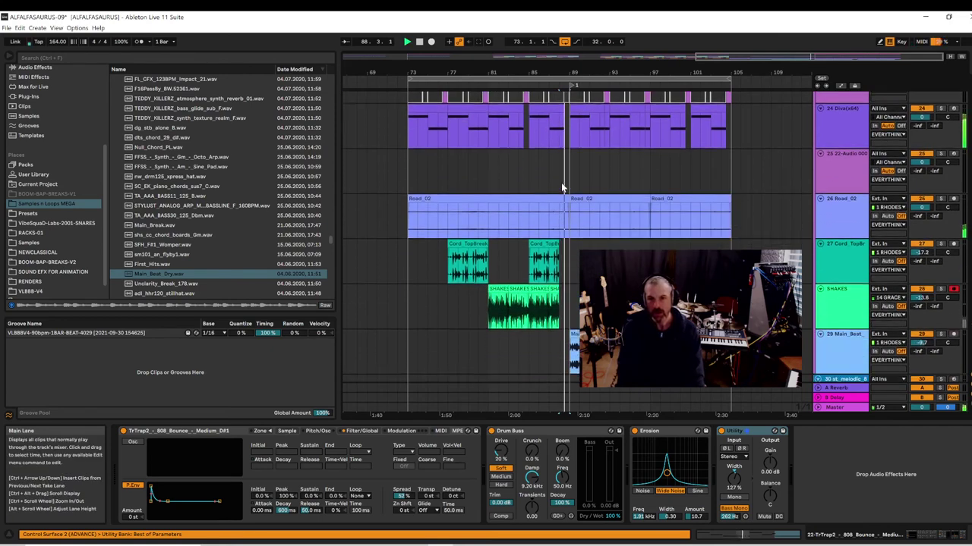
pyautogui.press('space')
# - Extend the first Main_Beat_Dry clip's start back to bar 88 and play the arrangement from there
pyautogui.click(575, 337)
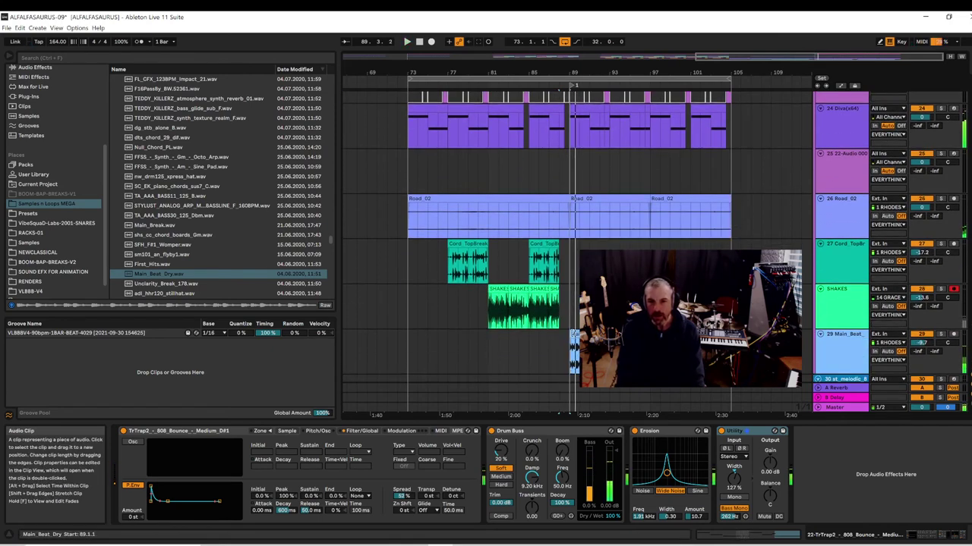
pyautogui.click(569, 335)
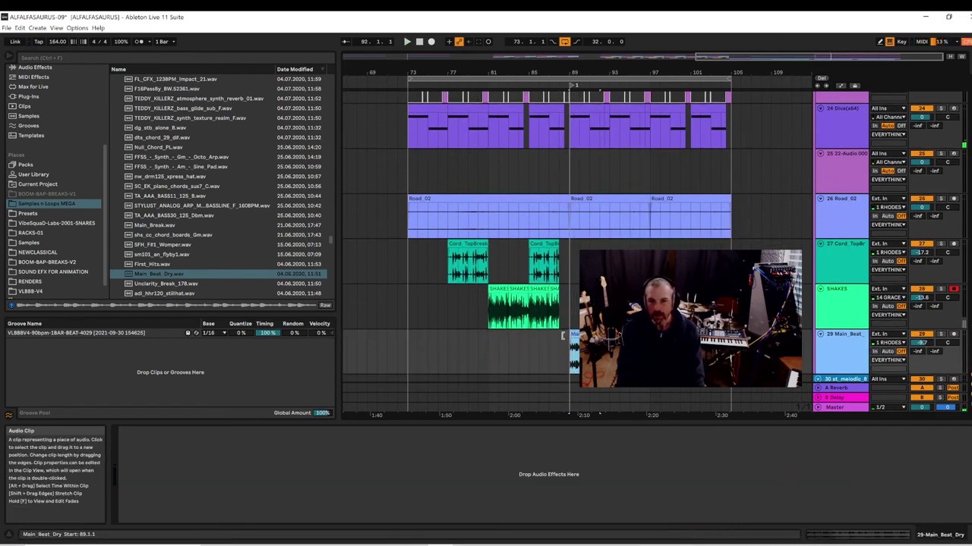
pyautogui.click(558, 357)
pyautogui.press('space')
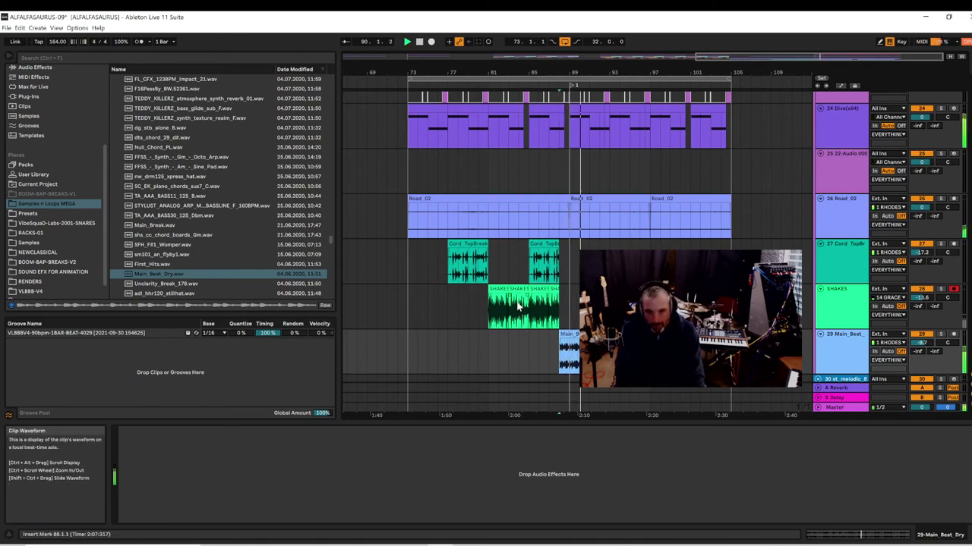
# - Split the Main_Beat_Dry clip at bar 89 and set the second part's transient envelope to 56, checking playback from bar 89
pyautogui.doubleClick(576, 334)
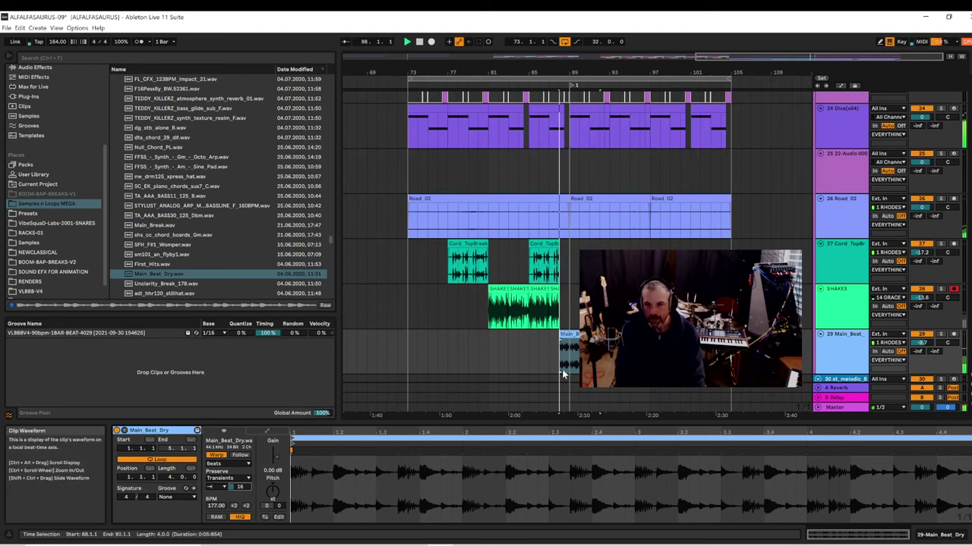
pyautogui.moveTo(580, 358); pyautogui.dragTo(593, 334)
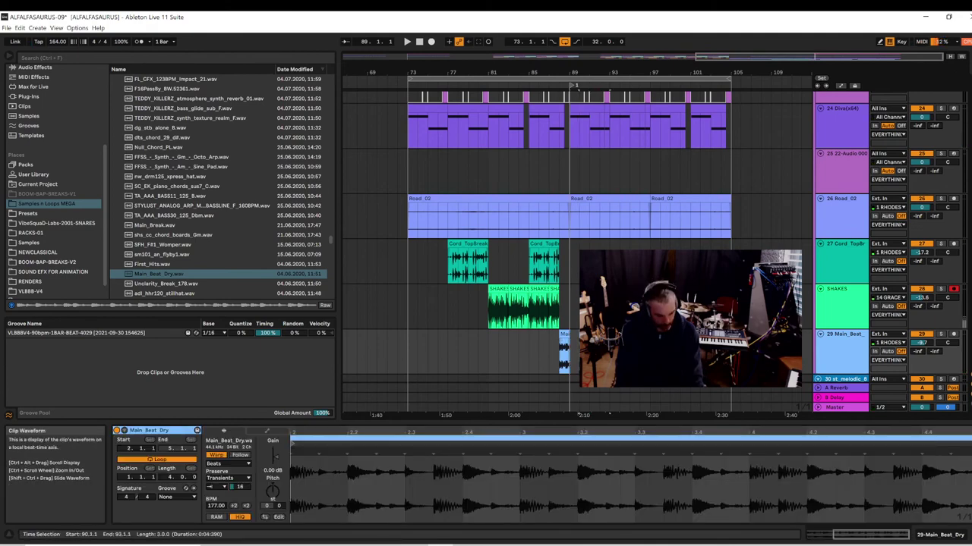
pyautogui.hotkey('ctrl', 'z')
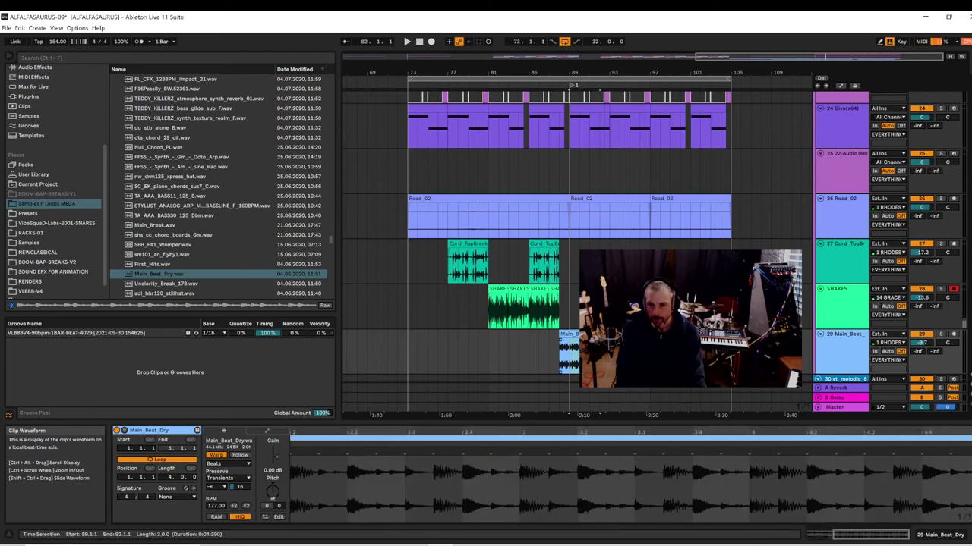
pyautogui.click(599, 360)
pyautogui.hotkey('ctrl', 'v')
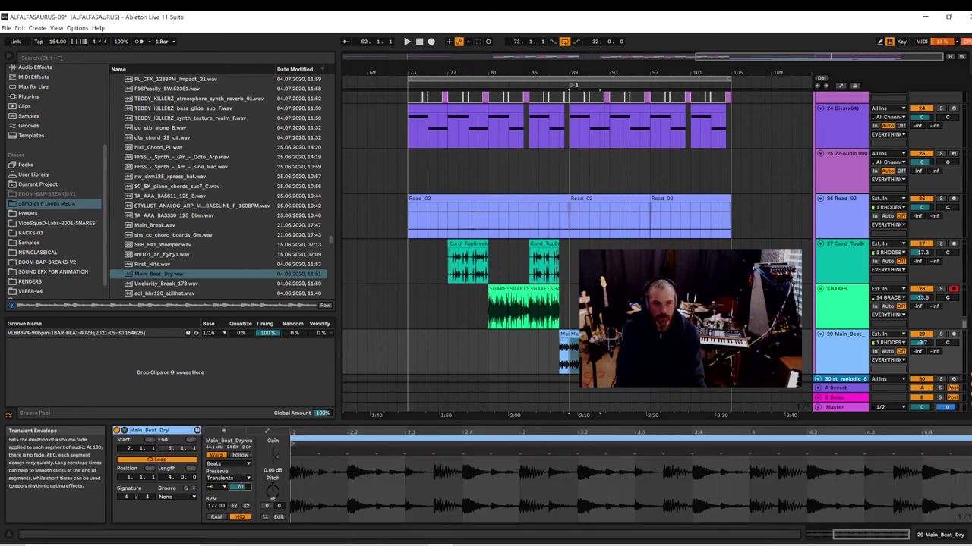
pyautogui.press('space')
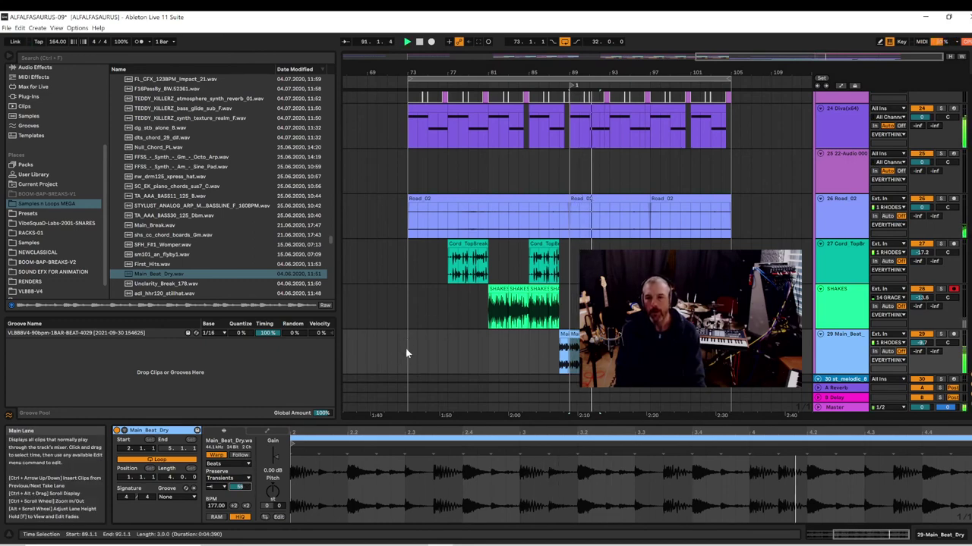
pyautogui.press('space')
pyautogui.press('space')
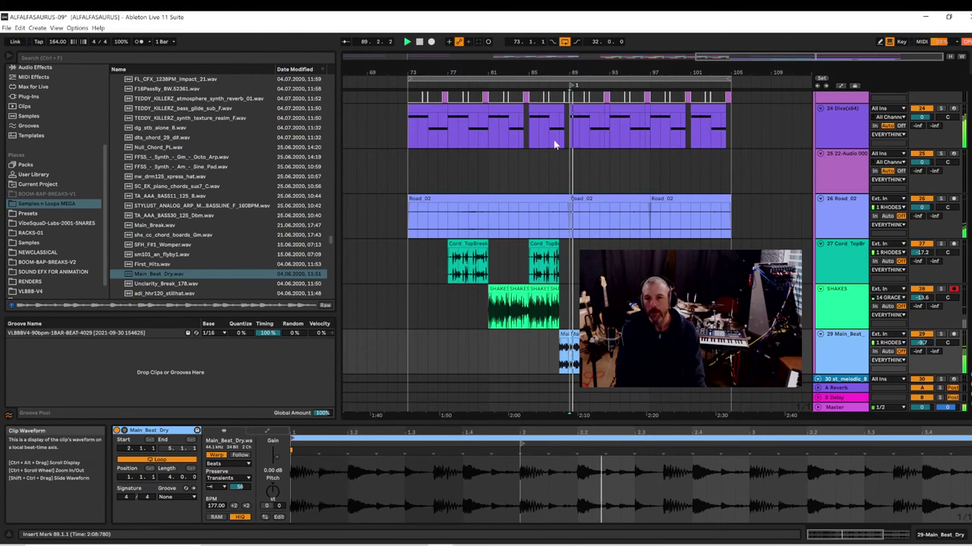
# - Deactivate the short C3 note at 2.4.4 in the KICK clip that starts at bar 89, and play on from there
pyautogui.scroll(1, 574, 176)
pyautogui.scroll(1, 574, 180)
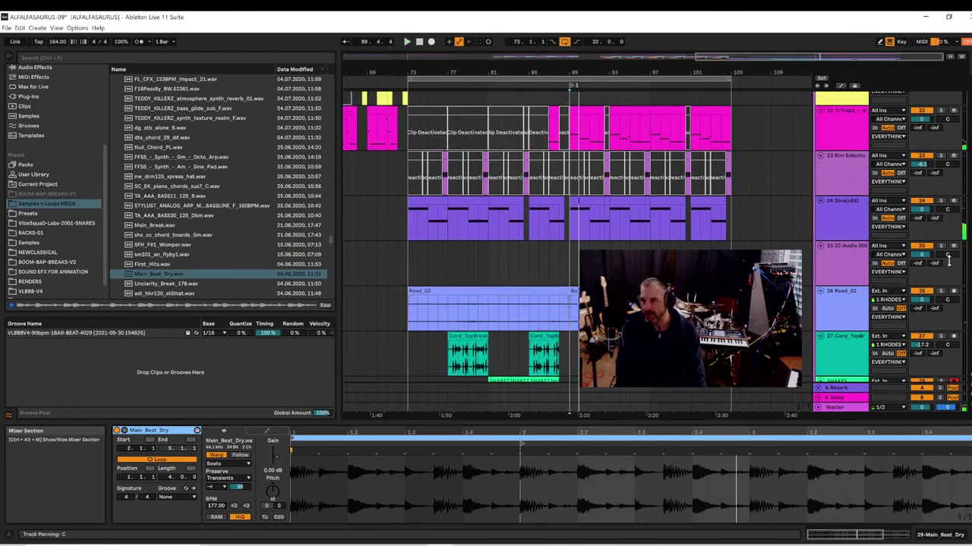
pyautogui.scroll(5, 574, 176)
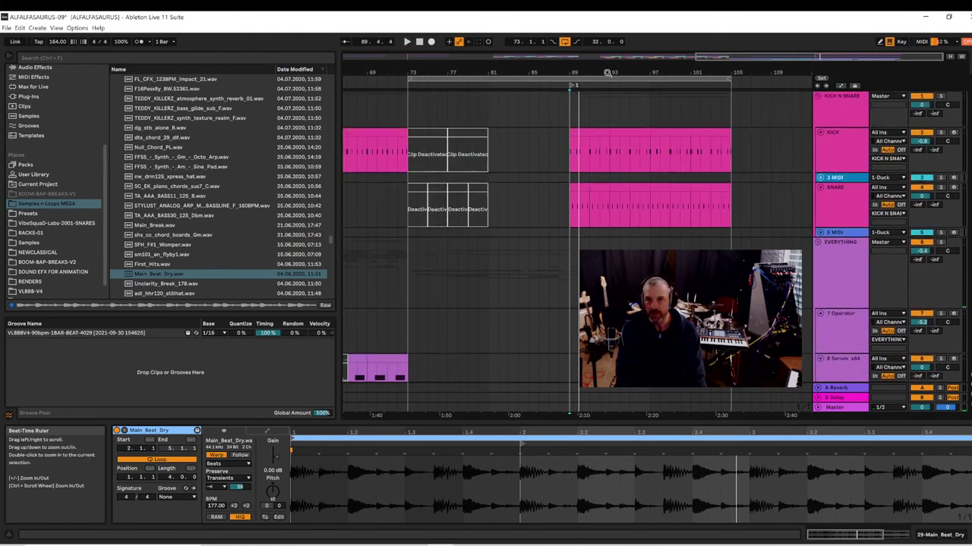
pyautogui.moveTo(573, 73); pyautogui.dragTo(507, 136)
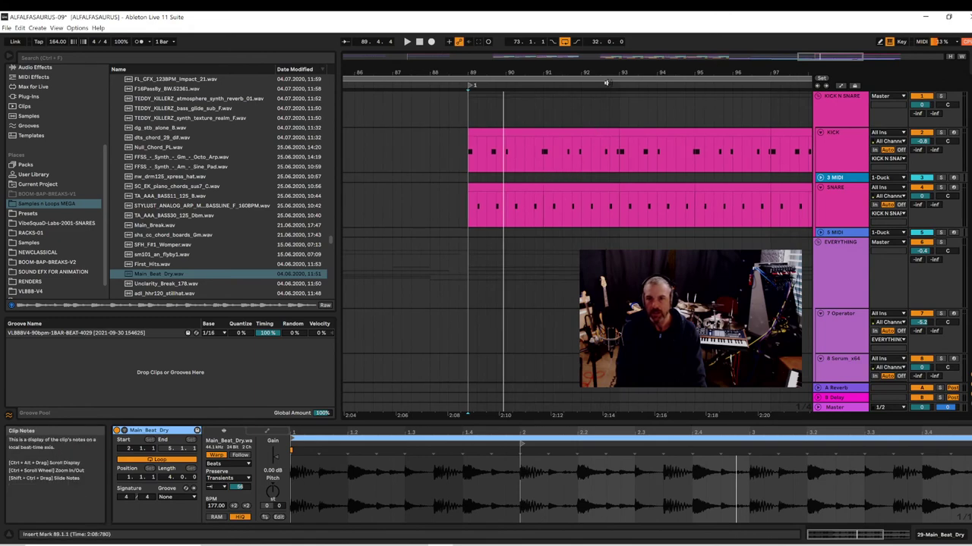
pyautogui.moveTo(605, 72); pyautogui.dragTo(612, 129)
pyautogui.click(584, 167)
pyautogui.press('space')
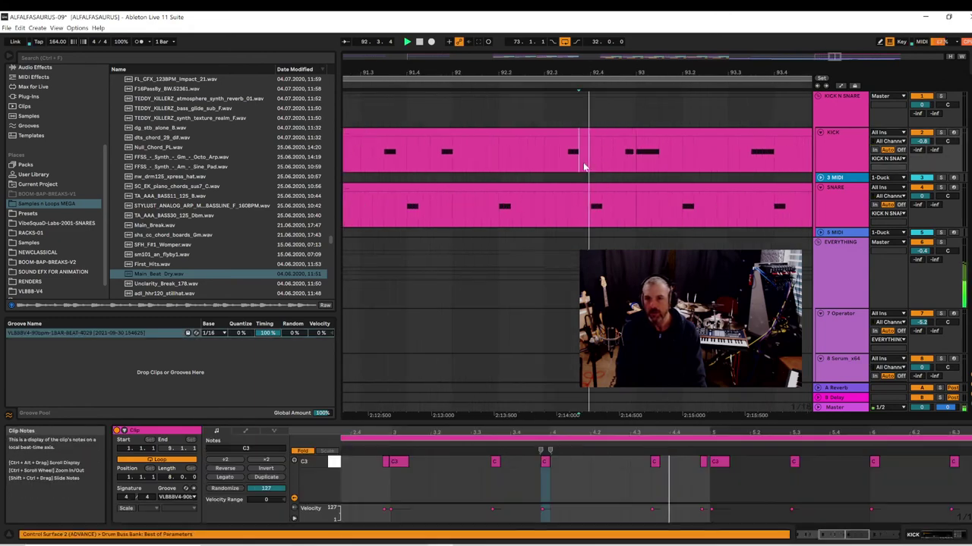
pyautogui.press('space')
pyautogui.click(608, 132)
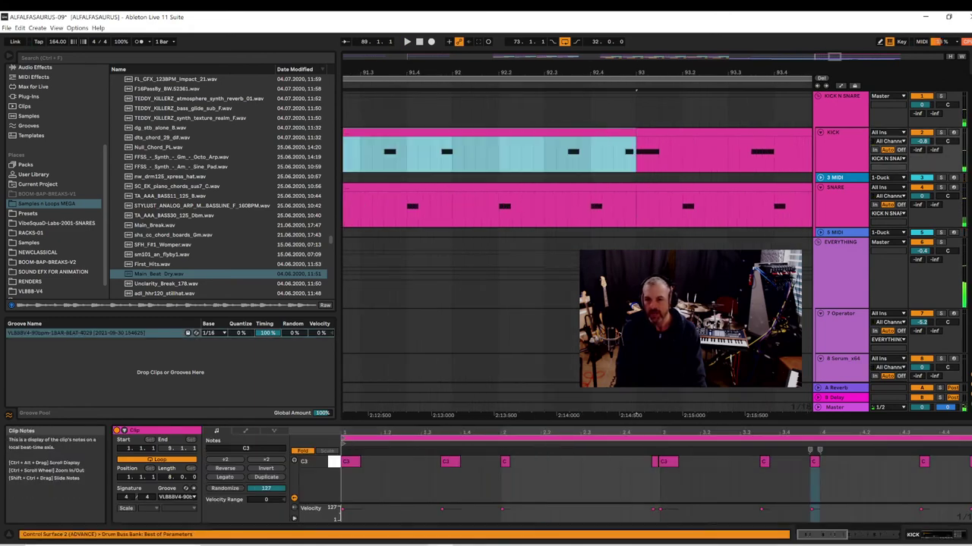
pyautogui.click(656, 462)
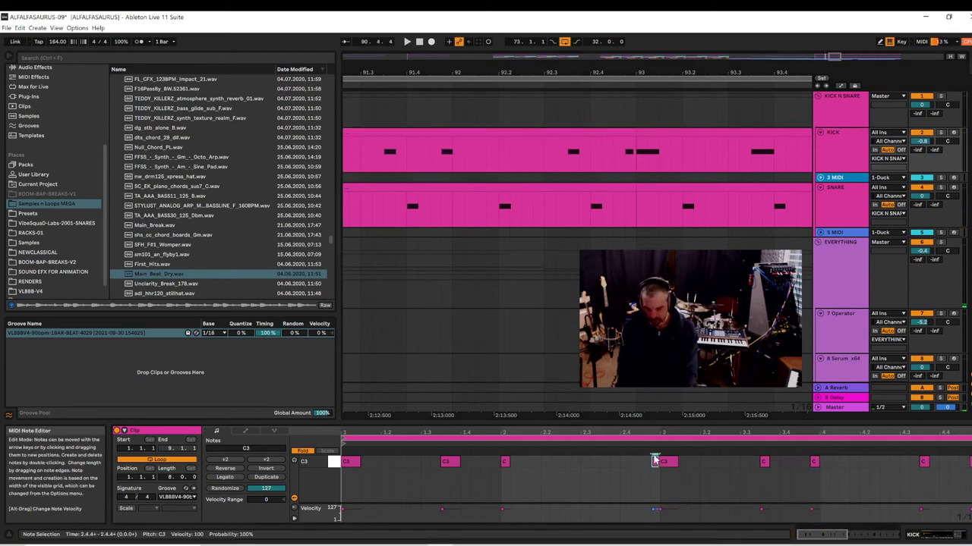
pyautogui.press('space')
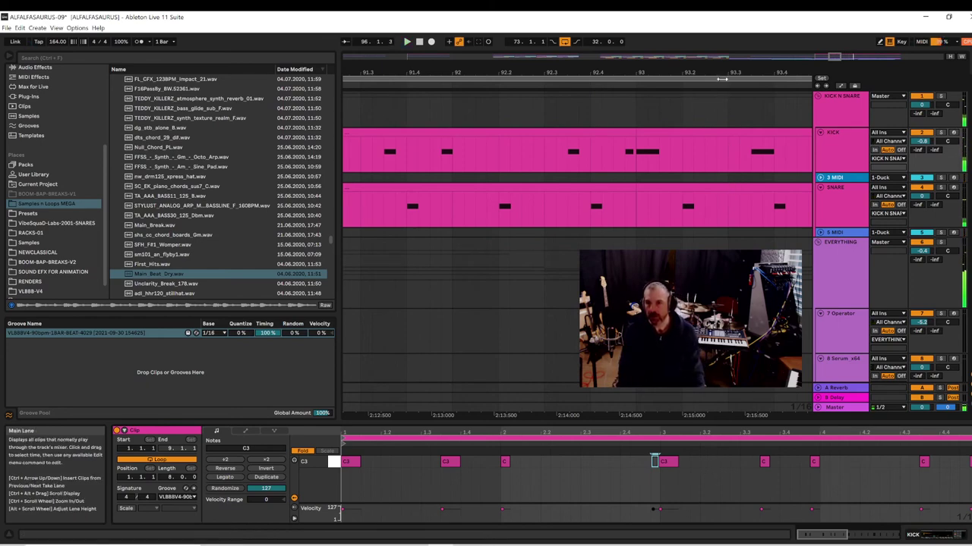
# - Play the KICK and SNARE clips around bar 95 to check the kick timing at the start of that bar
pyautogui.moveTo(722, 70); pyautogui.dragTo(433, 155)
pyautogui.click(418, 104)
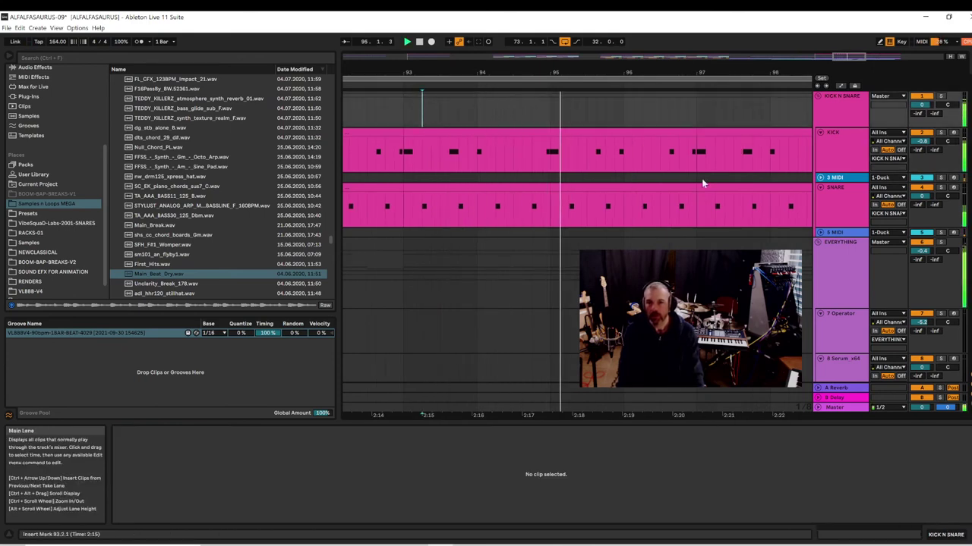
pyautogui.click(528, 208)
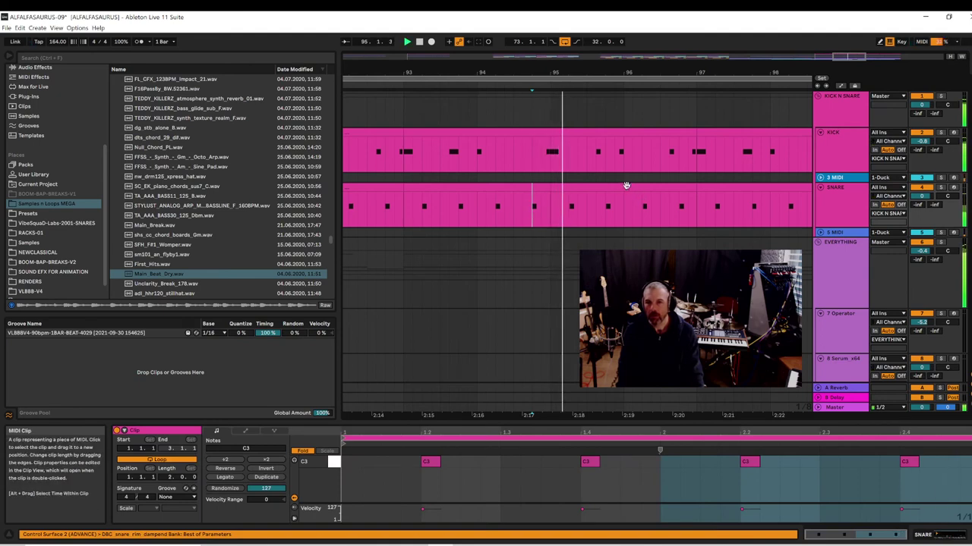
pyautogui.press('space')
pyautogui.press('space')
pyautogui.press('space')
pyautogui.moveTo(543, 74); pyautogui.dragTo(545, 91)
pyautogui.press('space')
pyautogui.press('space')
pyautogui.press('space')
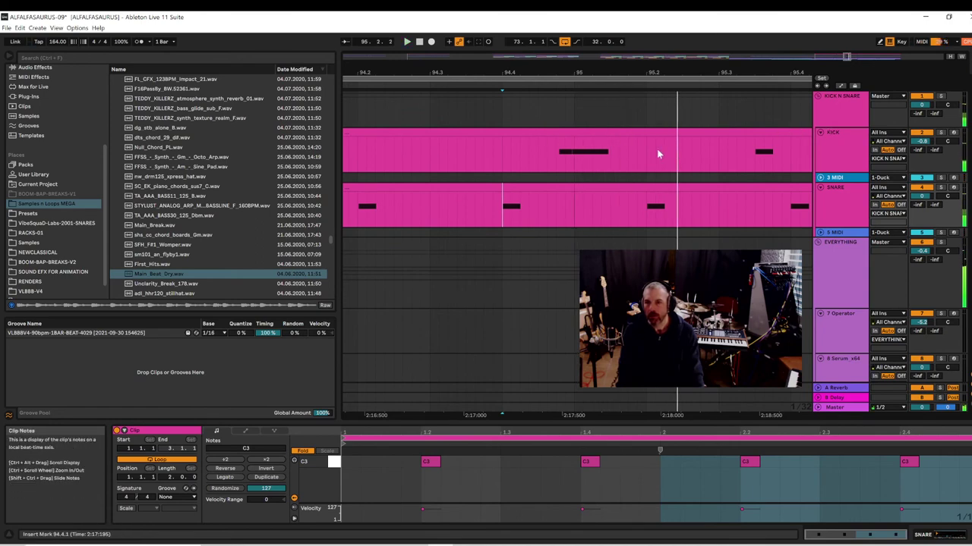
# - In the KICK clip starting at bar 93, deactivate the C3 note at 2.4.4 and align the following note's start to 3.1.1
pyautogui.click(566, 136)
pyautogui.click(551, 167)
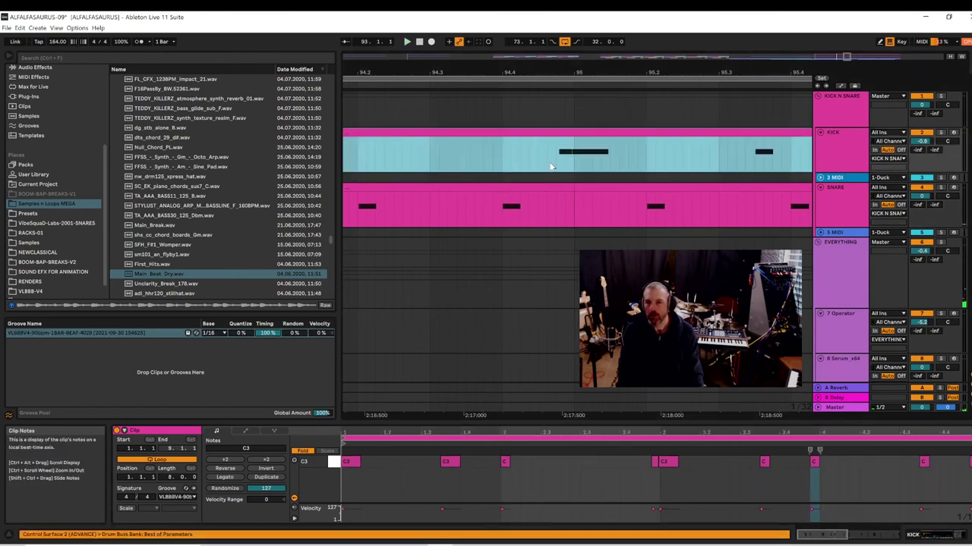
pyautogui.click(551, 167)
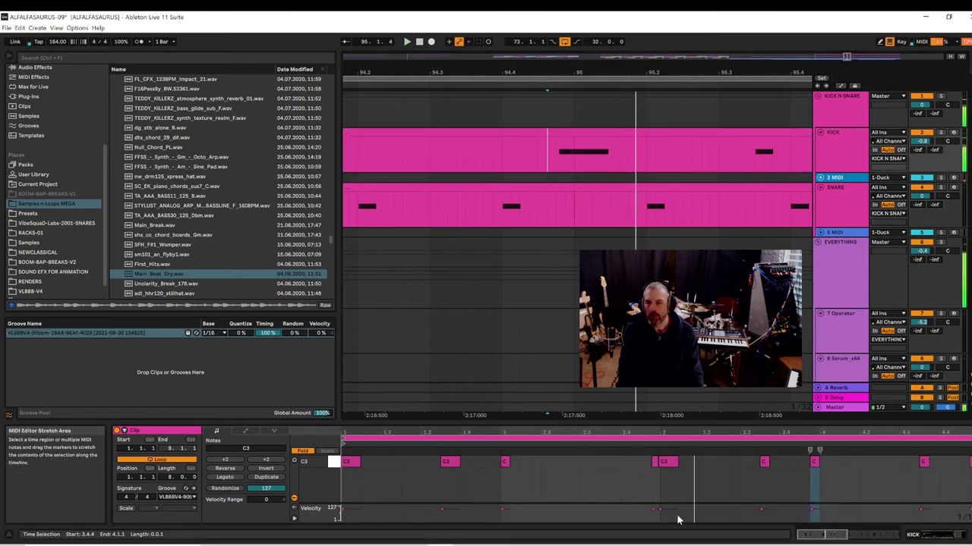
pyautogui.click(656, 462)
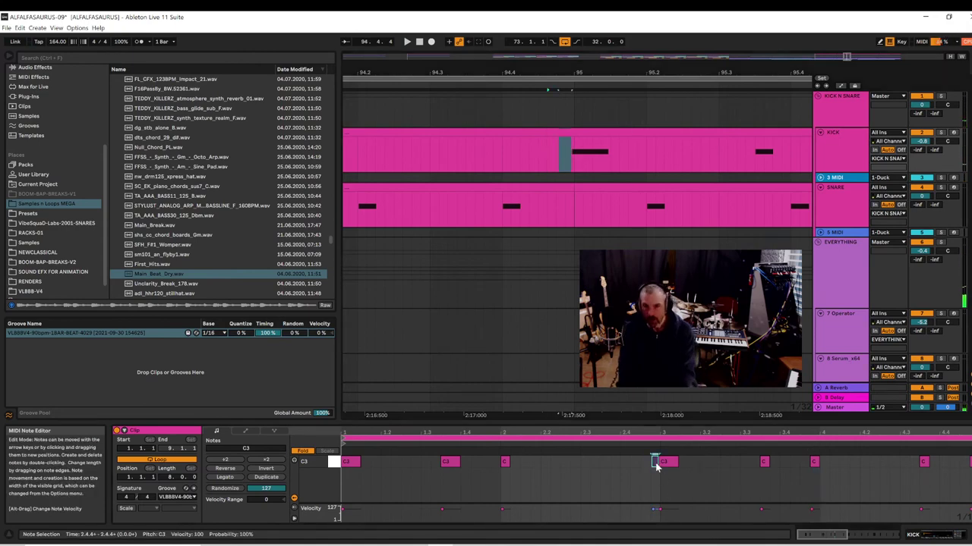
pyautogui.press('space')
pyautogui.press('space')
pyautogui.click(667, 462)
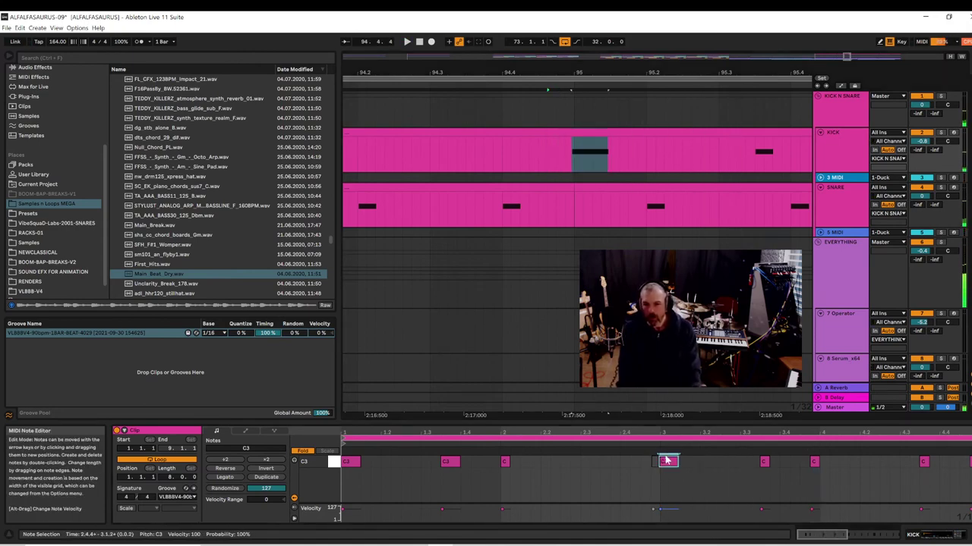
pyautogui.press('space')
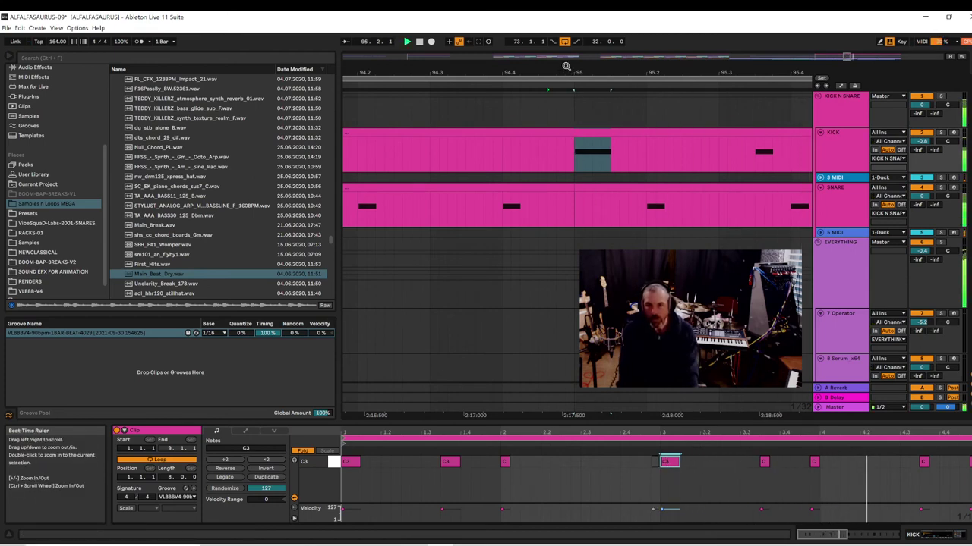
# - Play the arrangement from 88.4.1 to check the edited kicks, and place the insert marker at bar 71 on the KICK track
pyautogui.moveTo(566, 67); pyautogui.dragTo(567, 27)
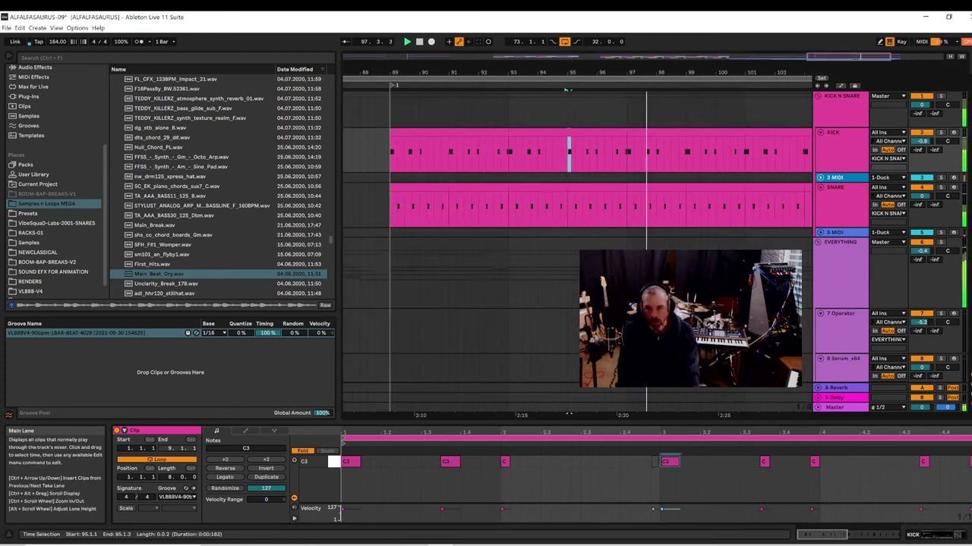
pyautogui.press('space')
pyautogui.click(384, 162)
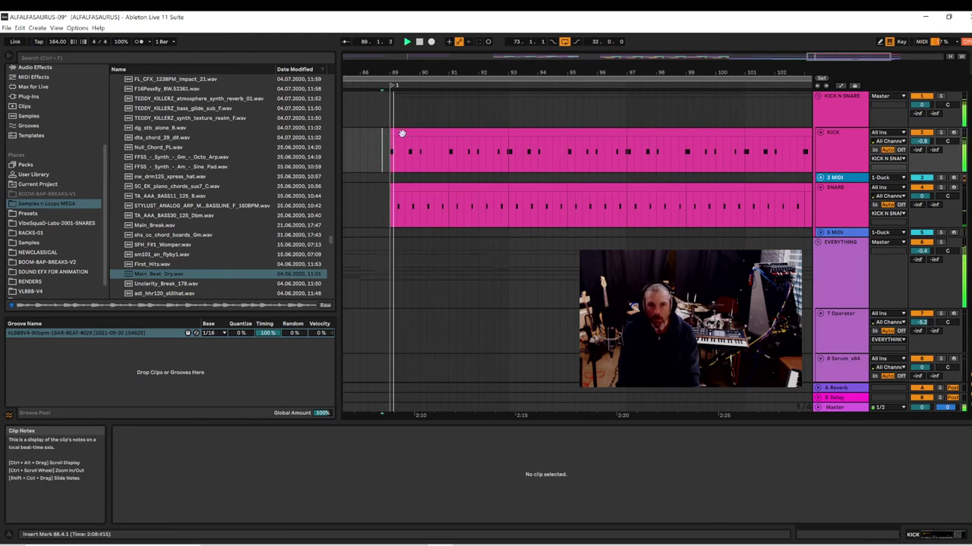
pyautogui.moveTo(402, 72); pyautogui.dragTo(402, 24)
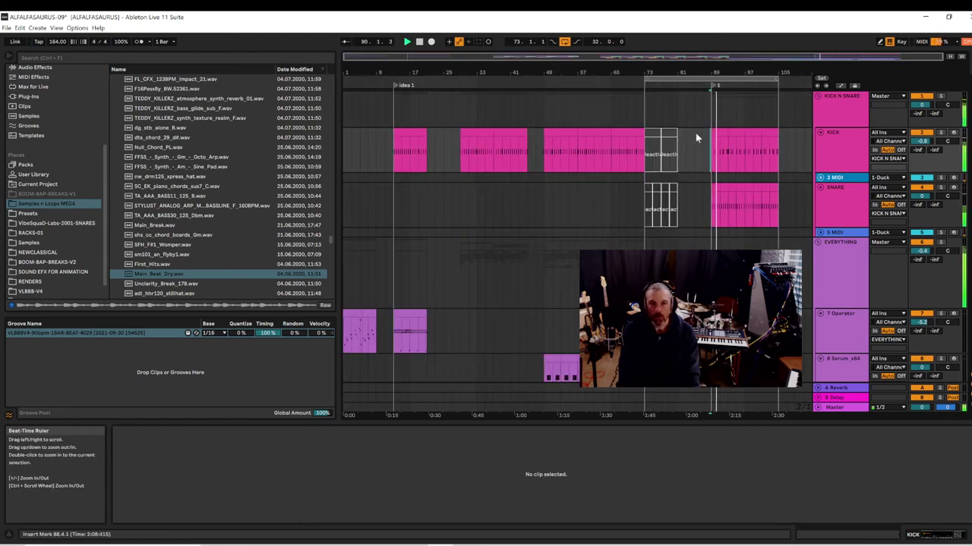
pyautogui.click(638, 154)
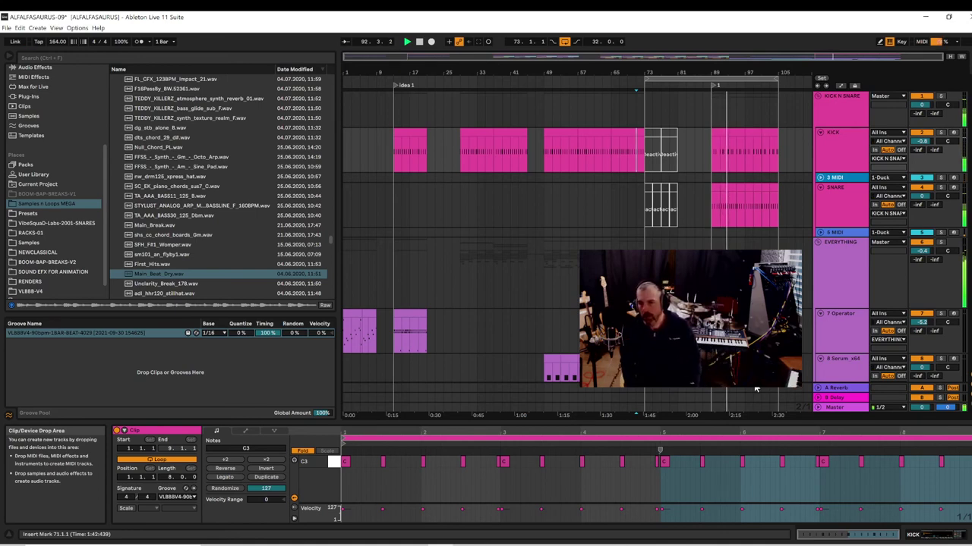
# - Insert a new audio track below the st_melodic track and rename it RHODES
pyautogui.scroll(-10, 925, 256)
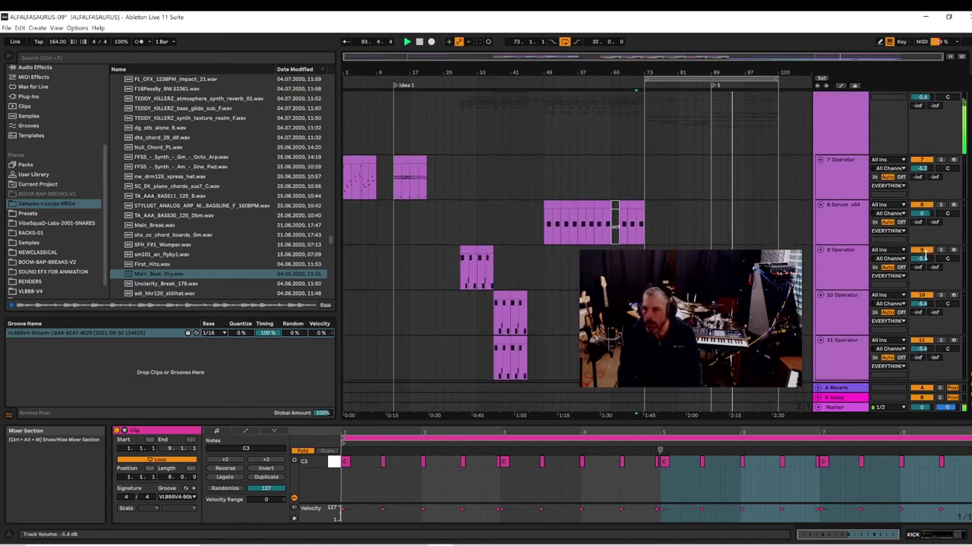
pyautogui.scroll(-10, 925, 257)
pyautogui.scroll(-15, 925, 257)
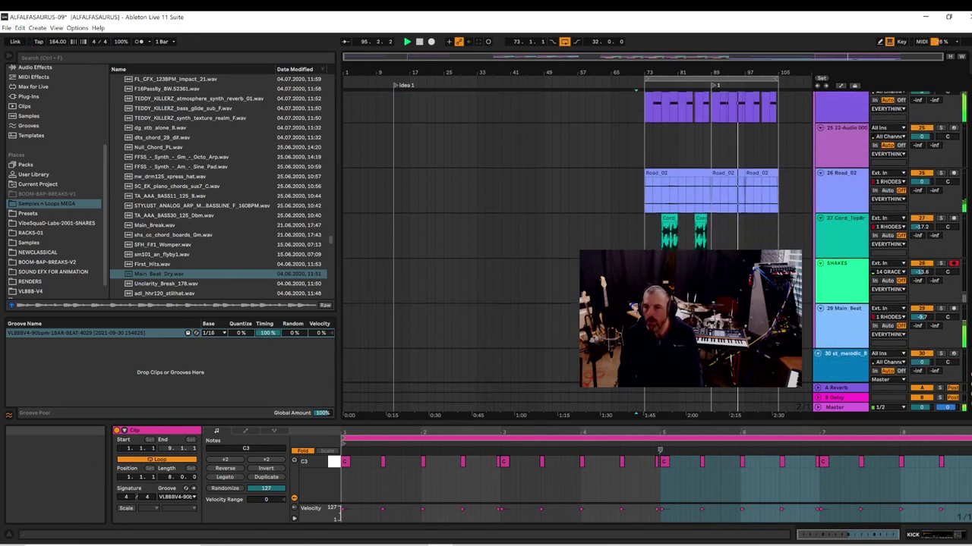
pyautogui.rightClick(853, 371)
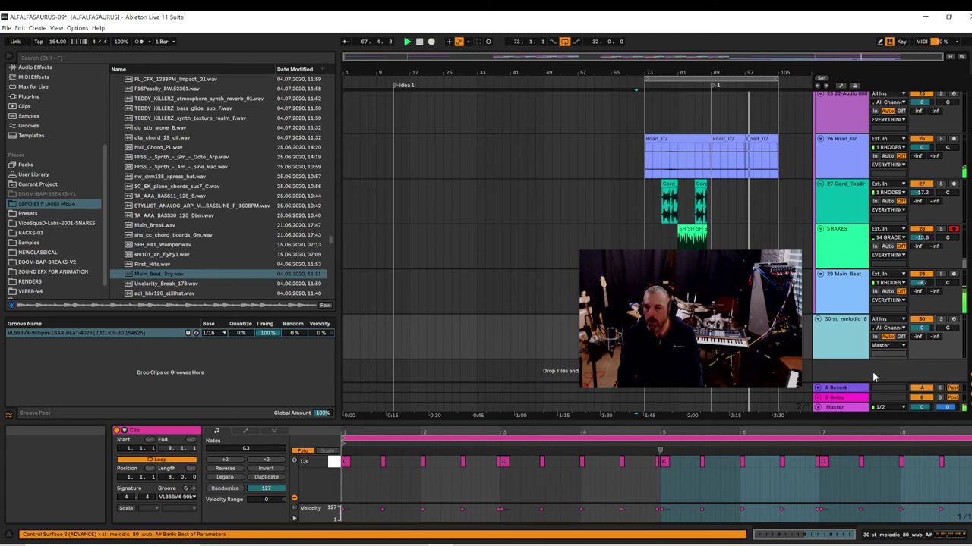
pyautogui.click(872, 372)
pyautogui.rightClick(833, 344)
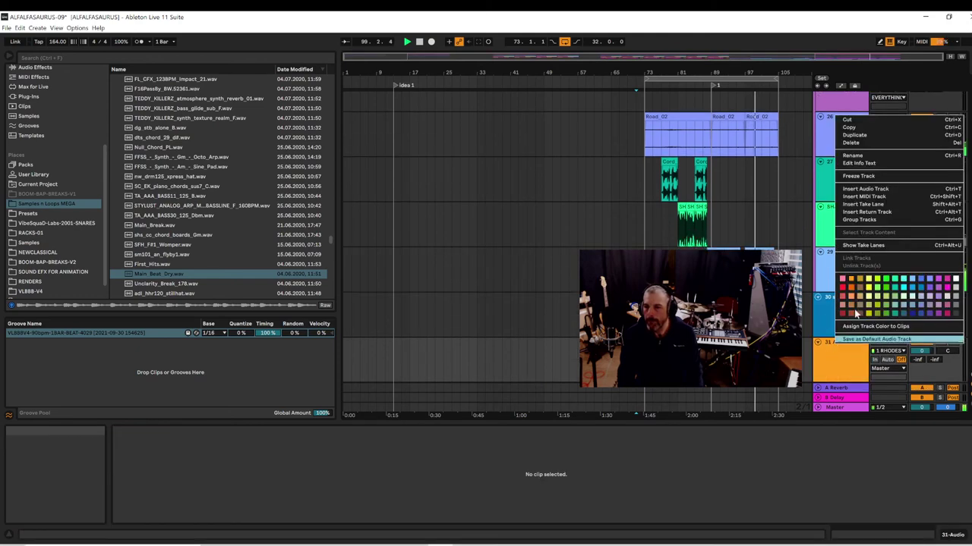
pyautogui.click(852, 154)
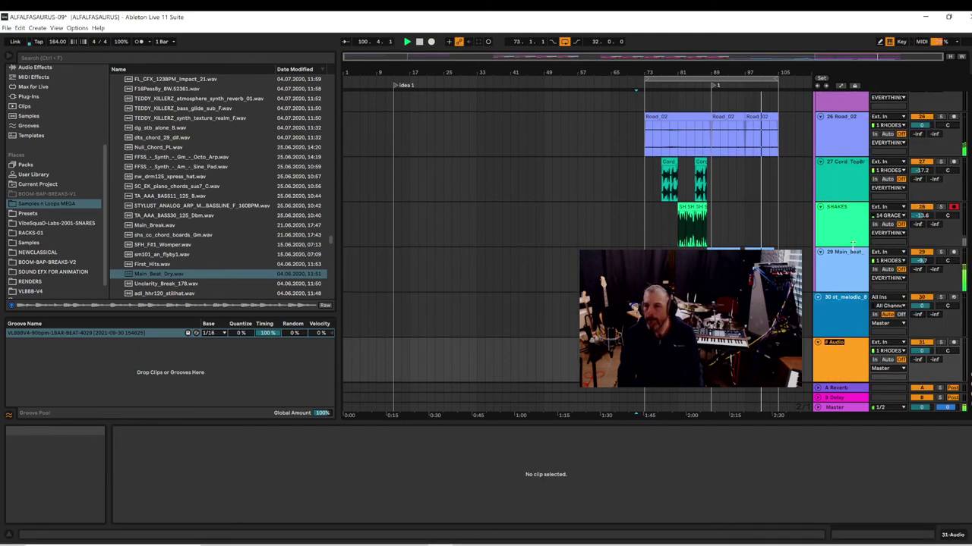
pyautogui.write('RH')
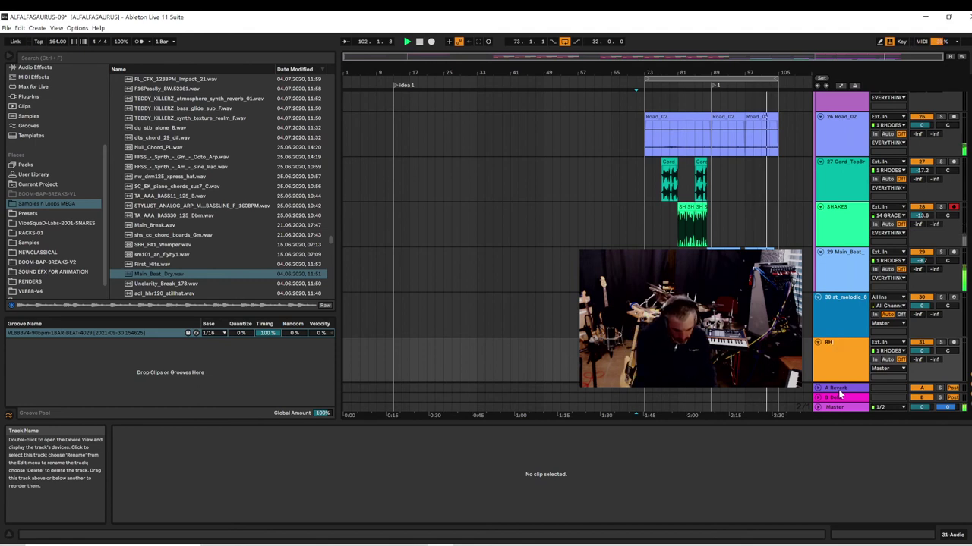
pyautogui.write('ODES')
pyautogui.press('Return')
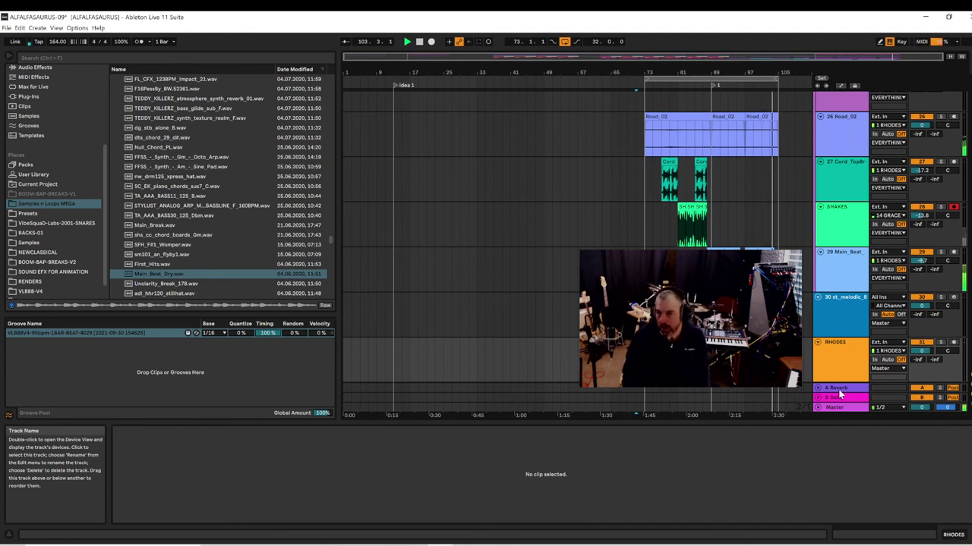
# - Arm the RHODES track for recording, keeping its input channel at 1 RHODES
pyautogui.click(885, 351)
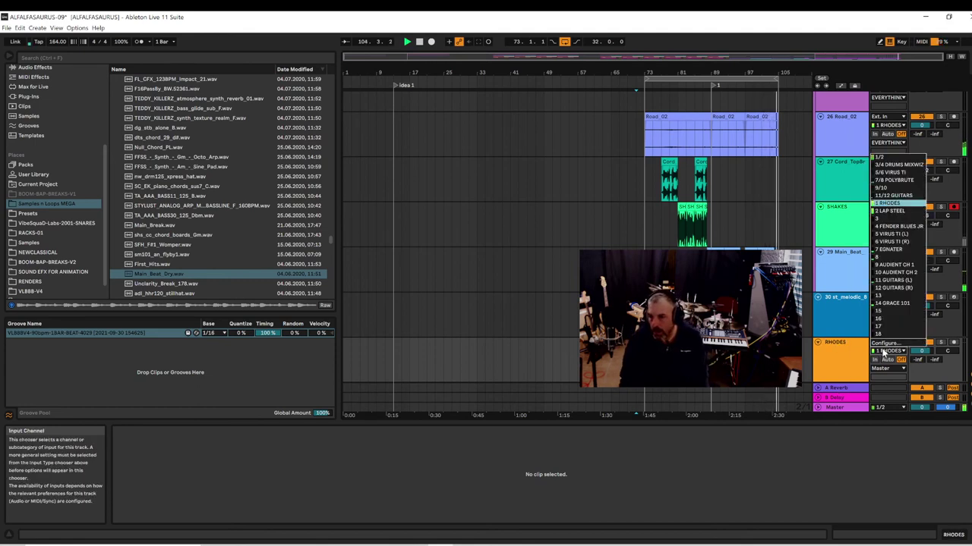
pyautogui.click(885, 302)
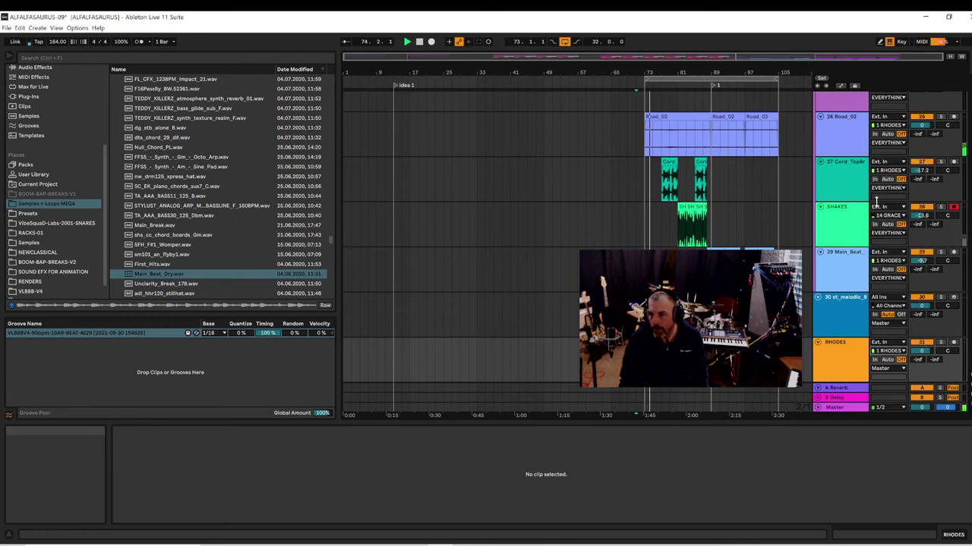
pyautogui.click(953, 343)
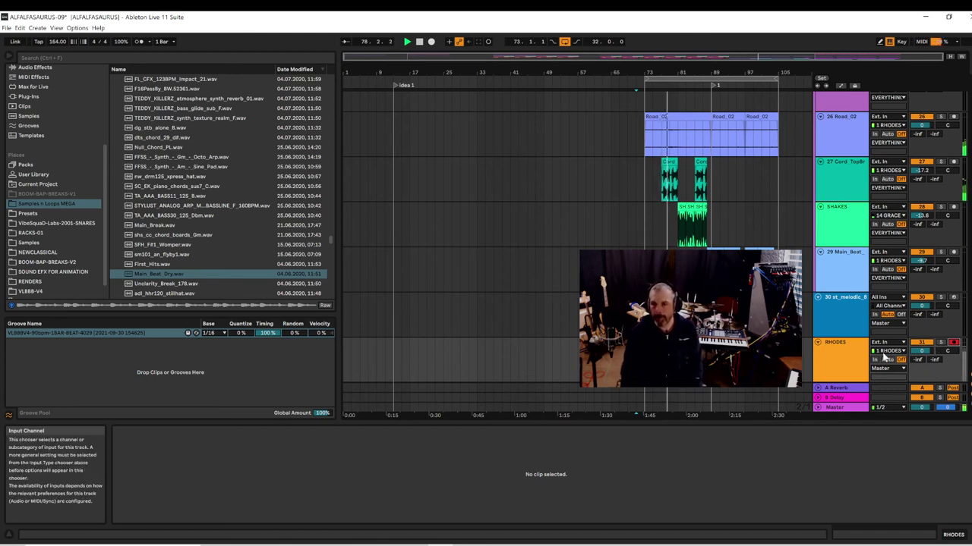
# - Set the RHODES track's input channel to 5/6 VIRUS TI
pyautogui.click(885, 352)
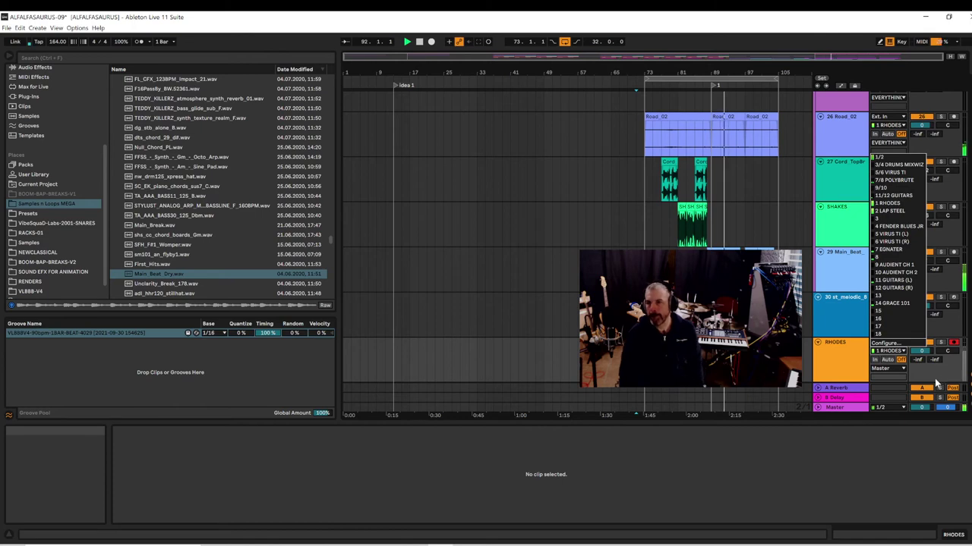
pyautogui.click(895, 351)
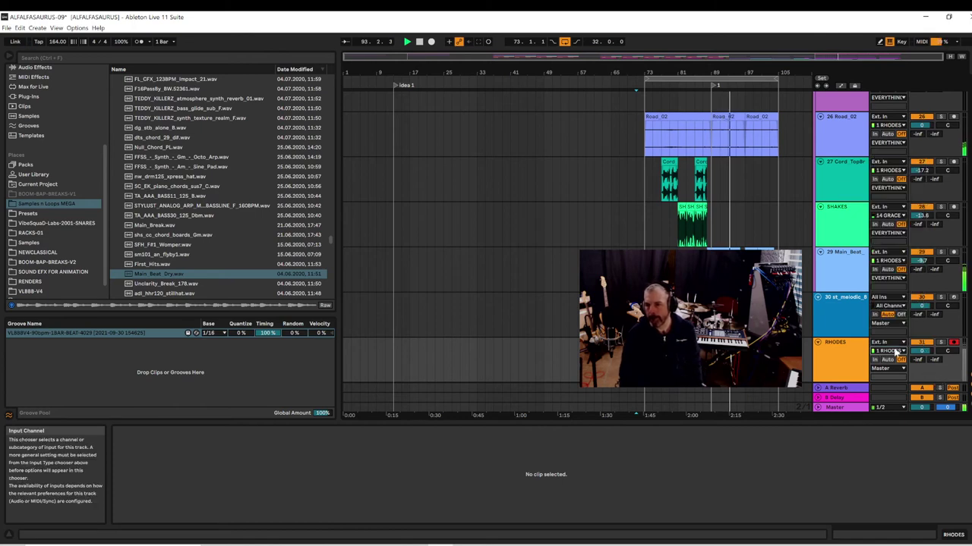
pyautogui.click(897, 350)
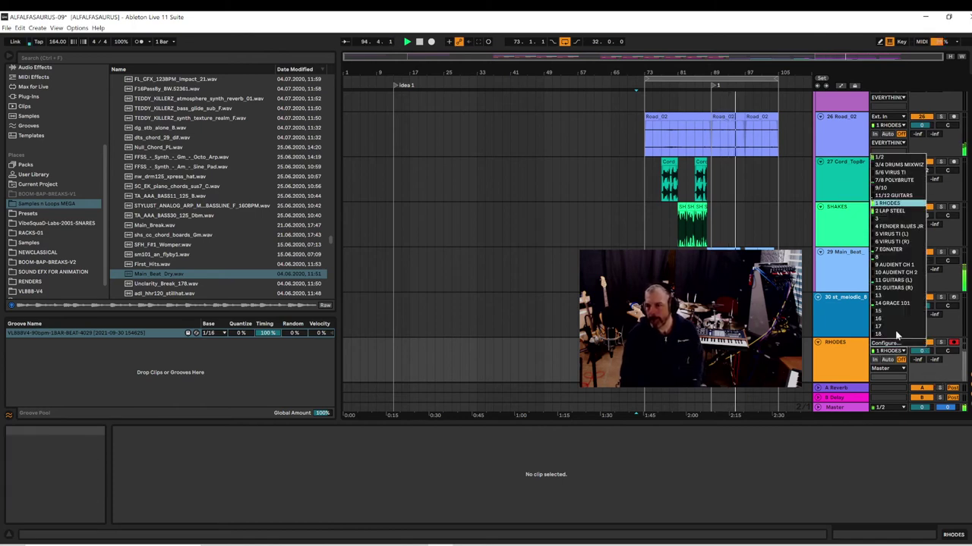
pyautogui.click(917, 173)
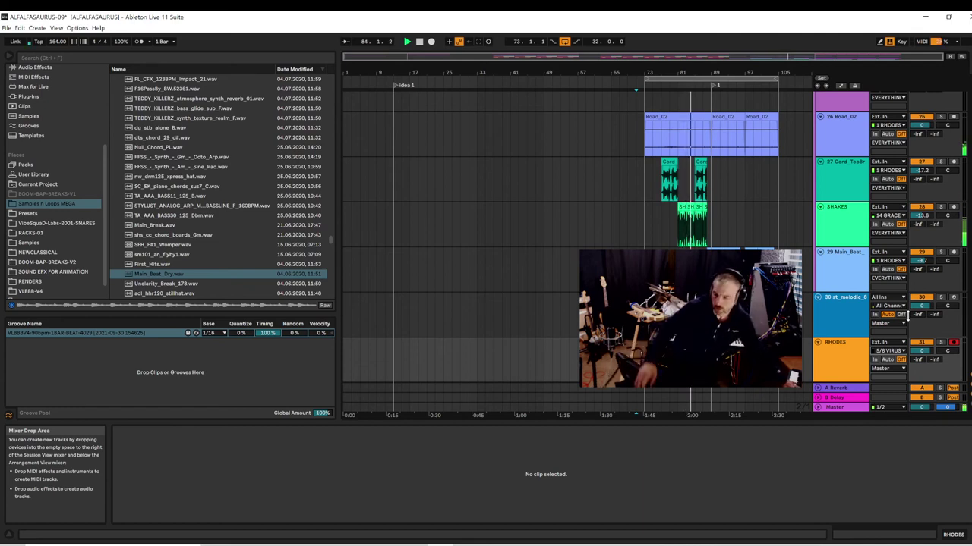
pyautogui.click(889, 305)
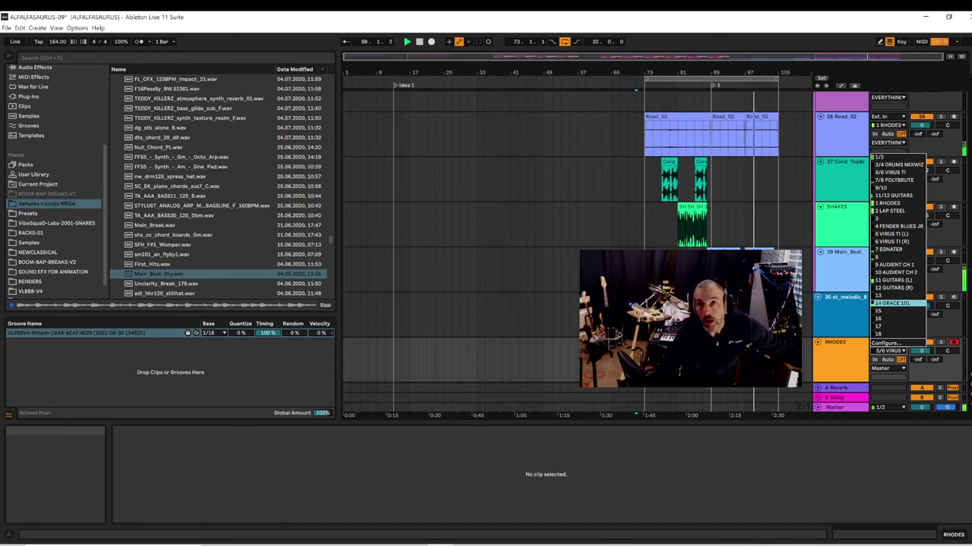
# - Play the arrangement from bar 73 to hear the section
pyautogui.hotkey('alt', 'Tab')
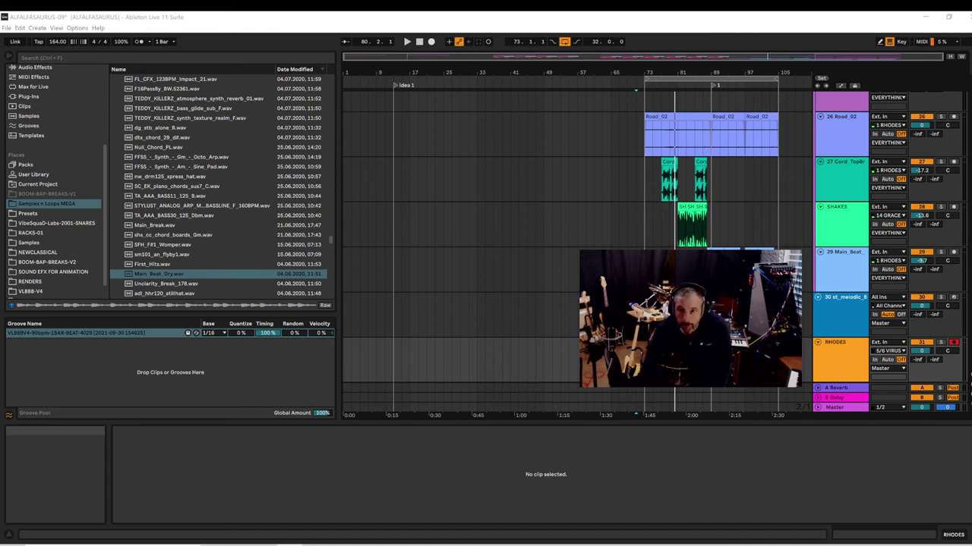
pyautogui.click(643, 166)
pyautogui.press('space')
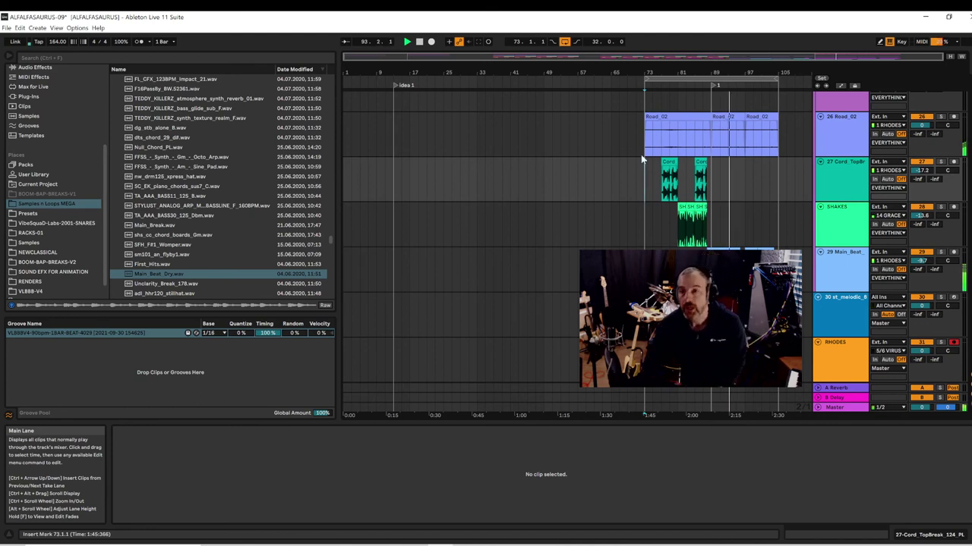
pyautogui.press('space')
# - Rename the RHODES track POLYBRUTE and set its input channel to 7/8 POLYBRUTE
pyautogui.click(832, 349)
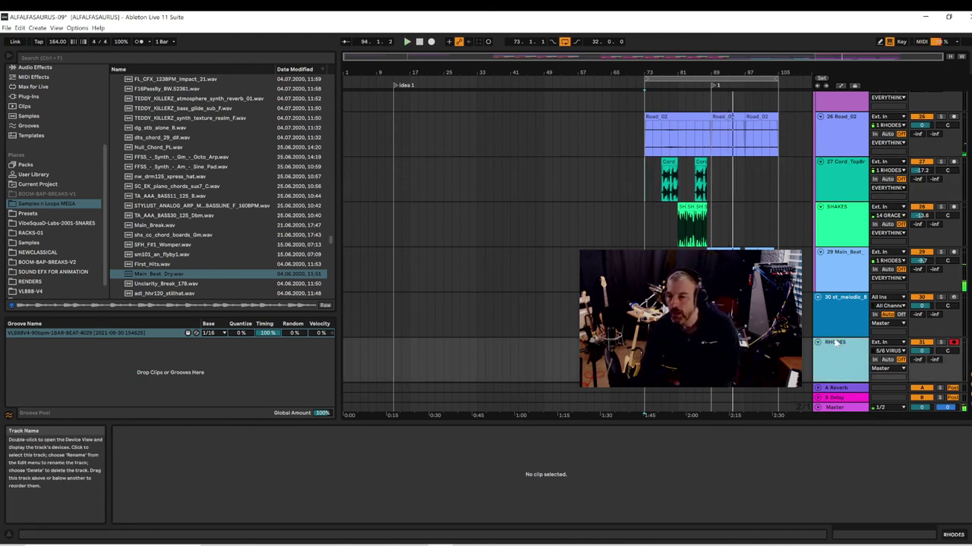
pyautogui.rightClick(833, 348)
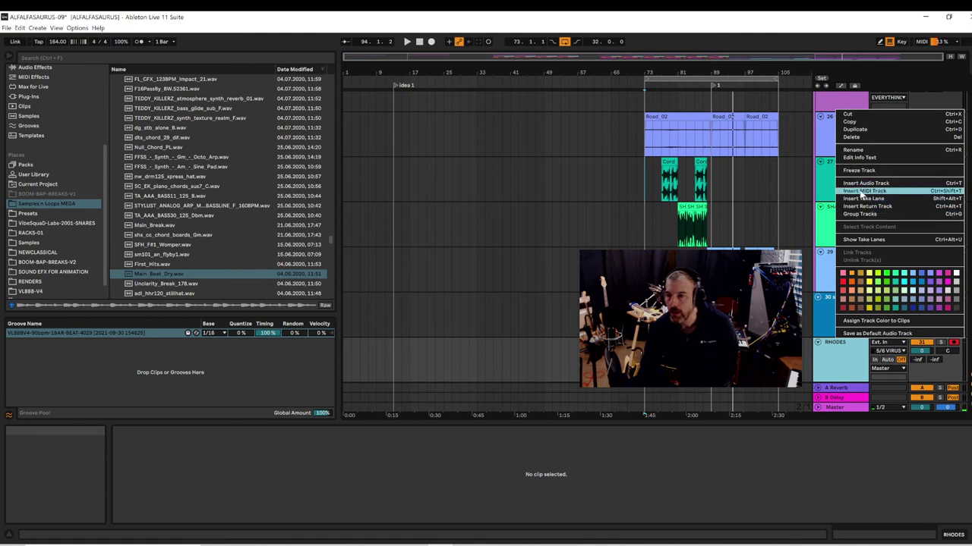
pyautogui.click(856, 150)
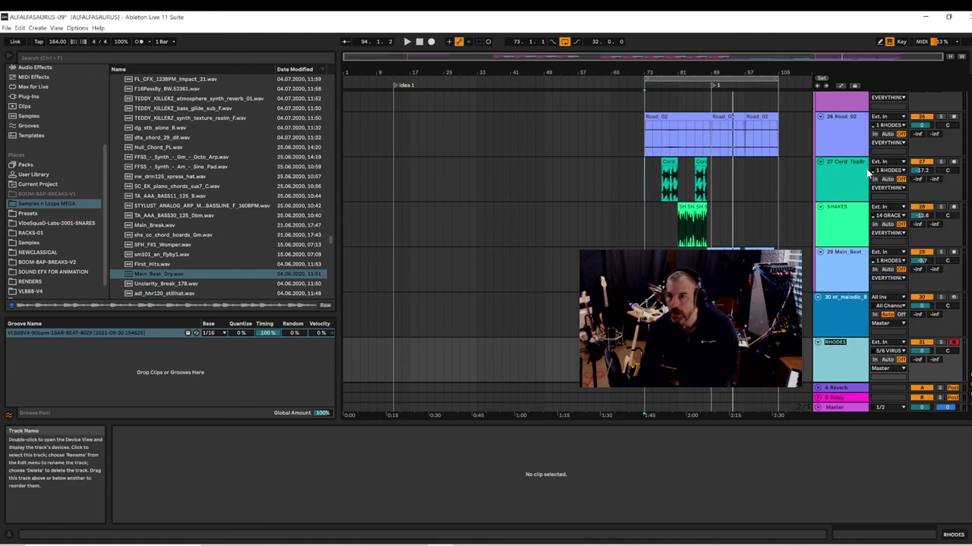
pyautogui.write('POL')
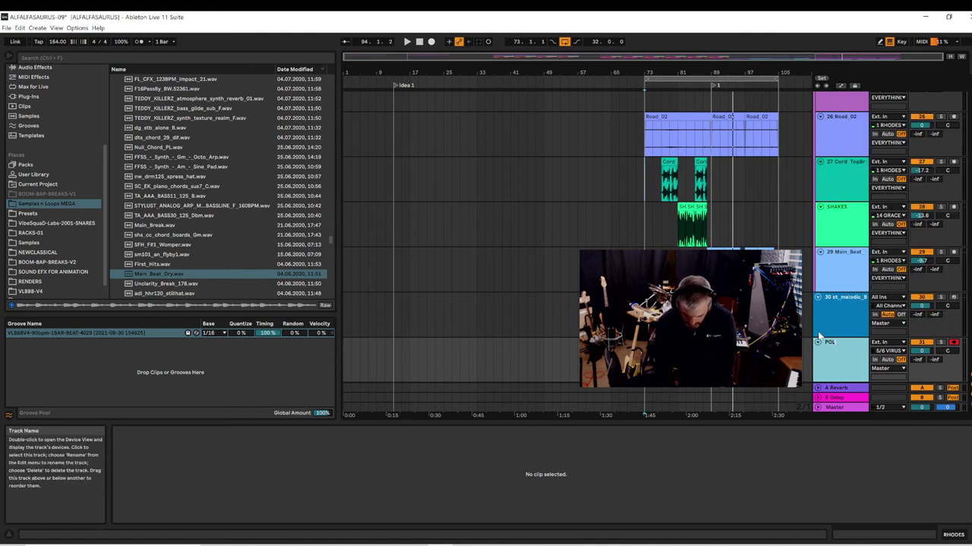
pyautogui.write('YBRUTE')
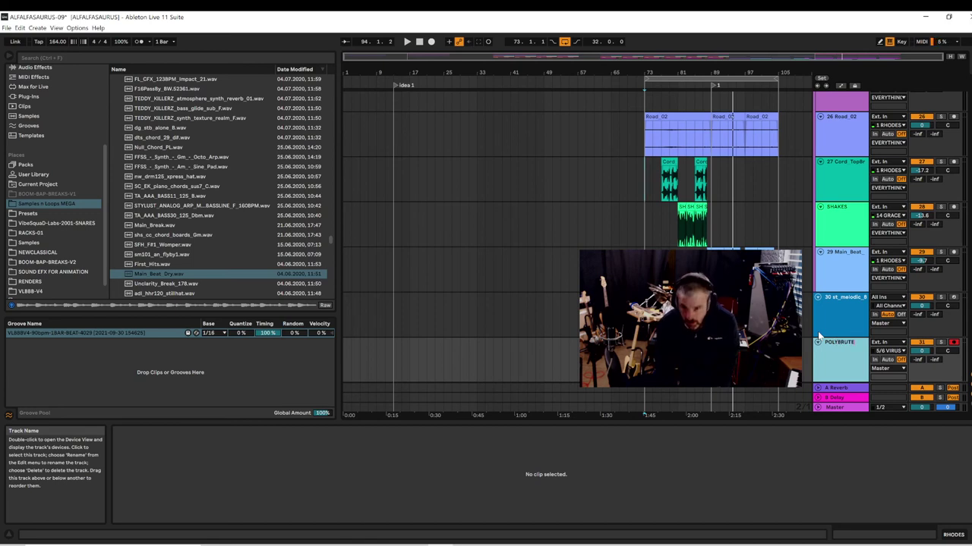
pyautogui.press('Return')
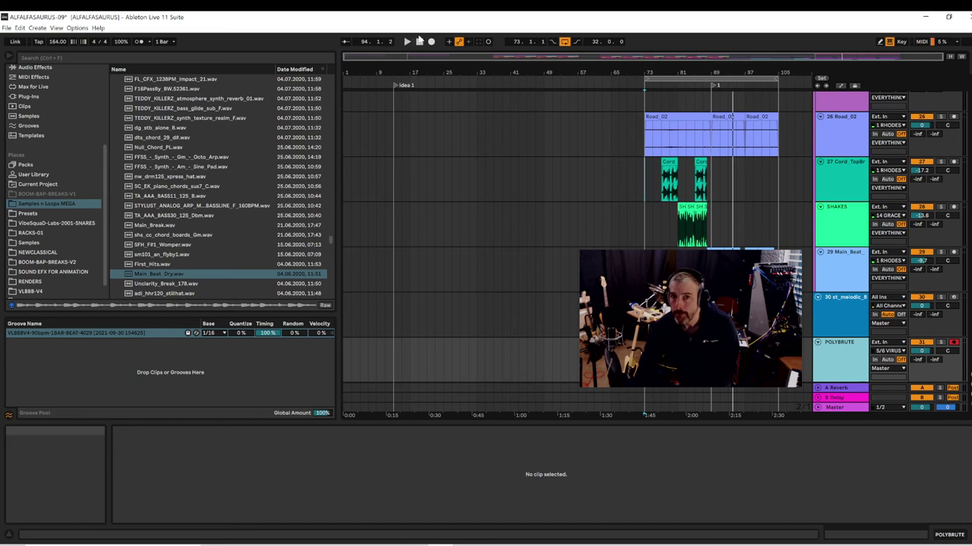
pyautogui.click(888, 351)
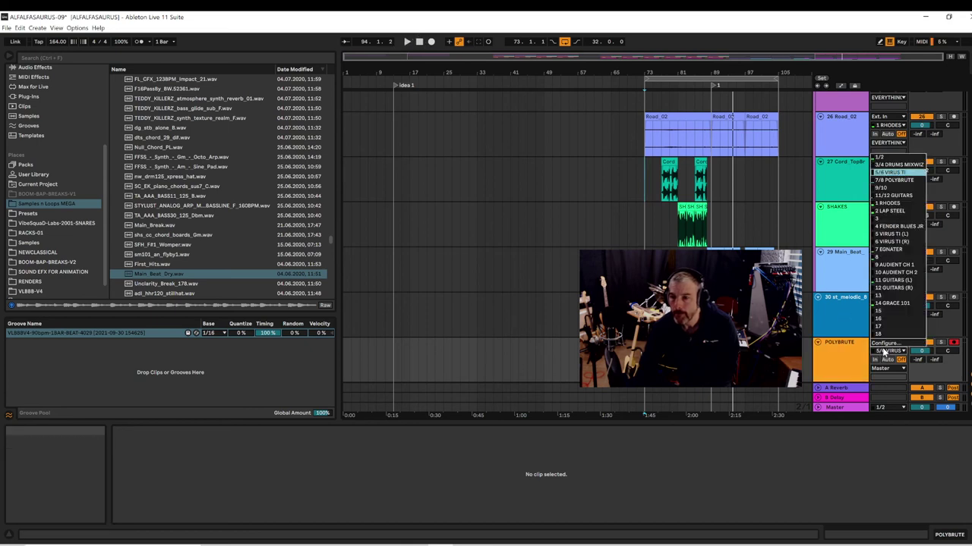
pyautogui.click(893, 181)
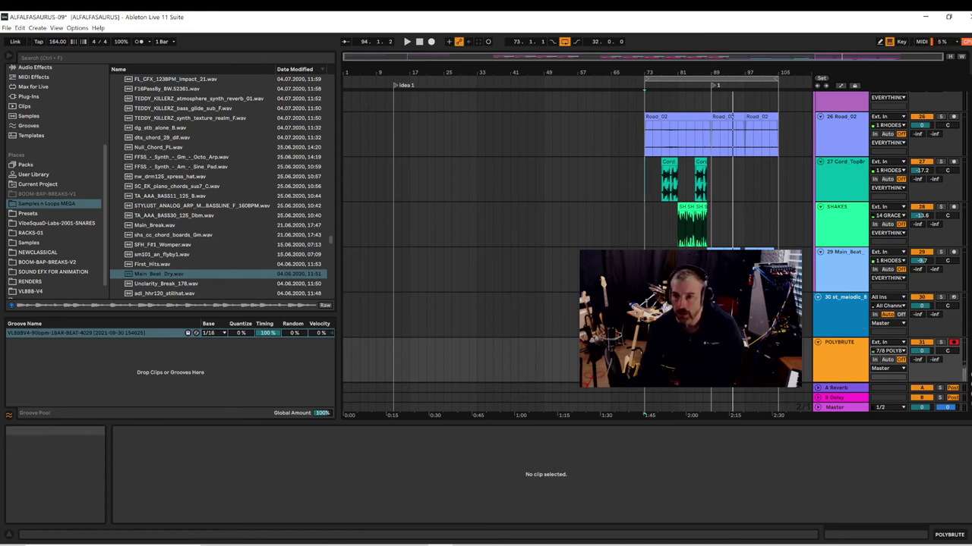
# - Record a take on the POLYBRUTE track from bar 73 and extend the recorded clip's start back to 73.1.1
pyautogui.press('space')
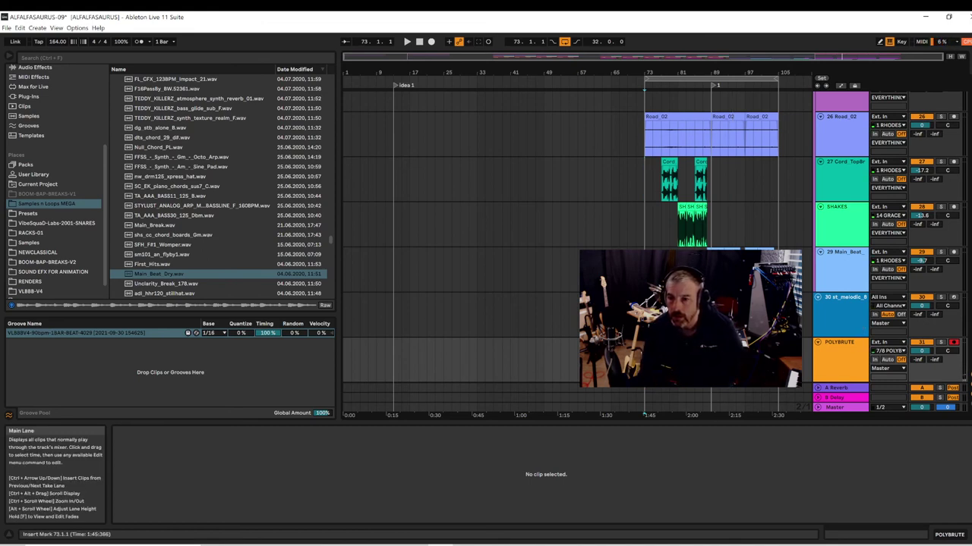
pyautogui.click(431, 42)
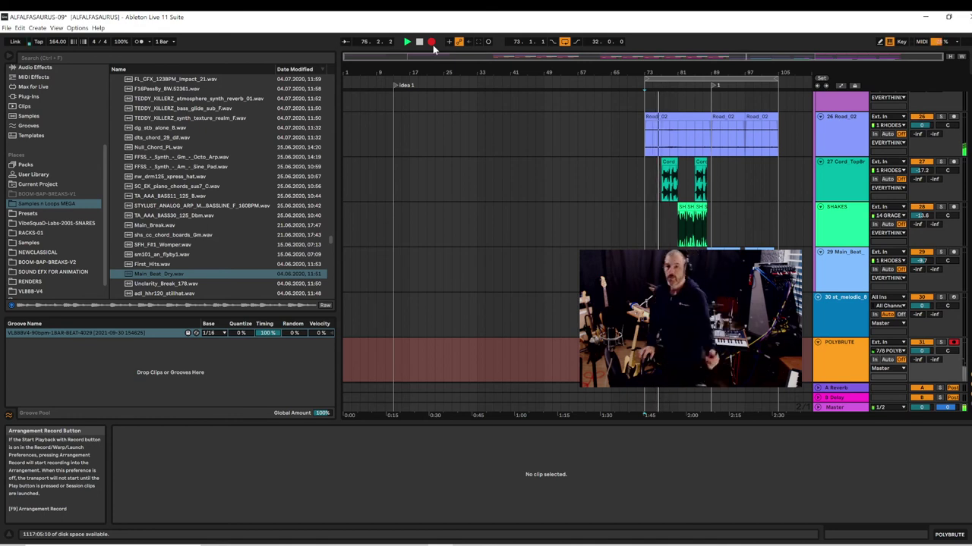
pyautogui.click(431, 42)
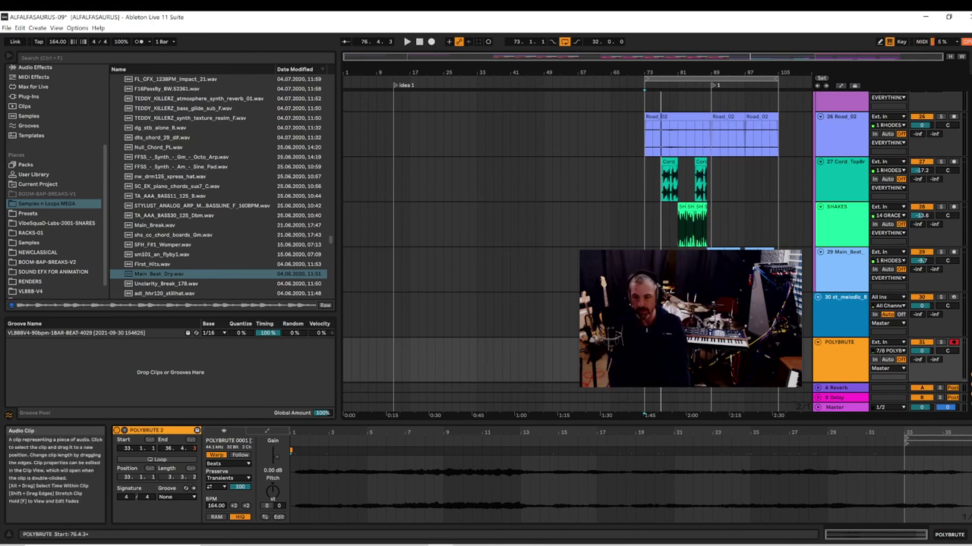
pyautogui.moveTo(660, 342); pyautogui.dragTo(644, 343)
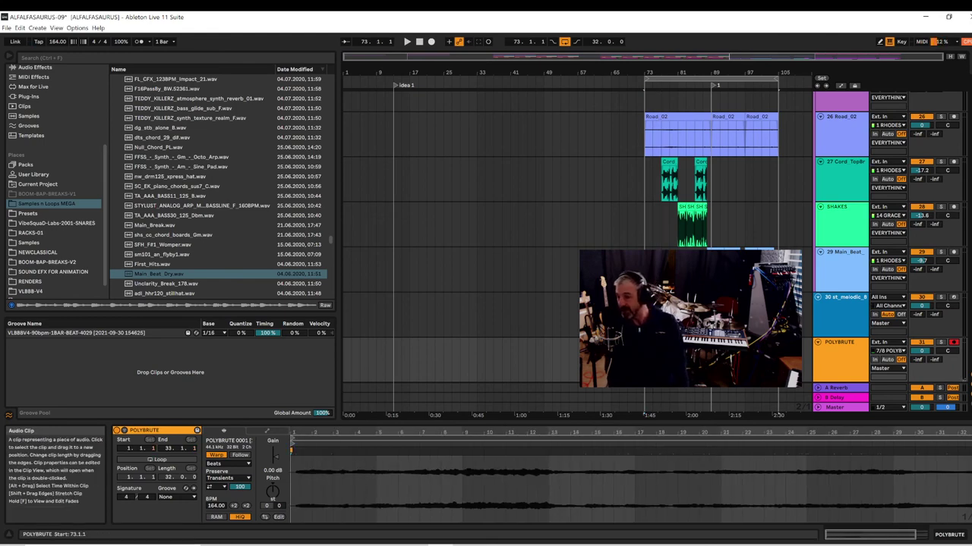
# - During playback, move the POLYBRUTE track directly above the st_melodic track and set its volume to -4.0 dB
pyautogui.press('space')
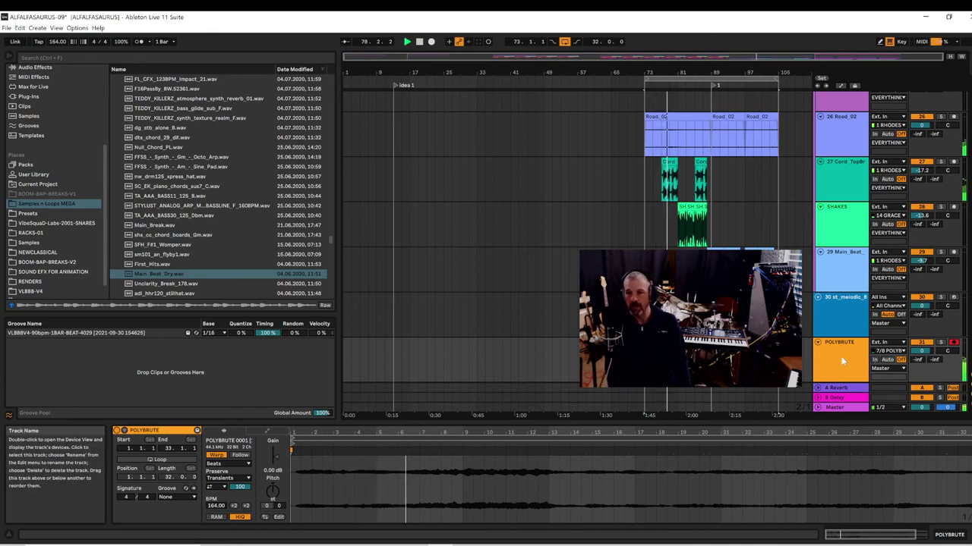
pyautogui.moveTo(871, 368); pyautogui.dragTo(848, 290)
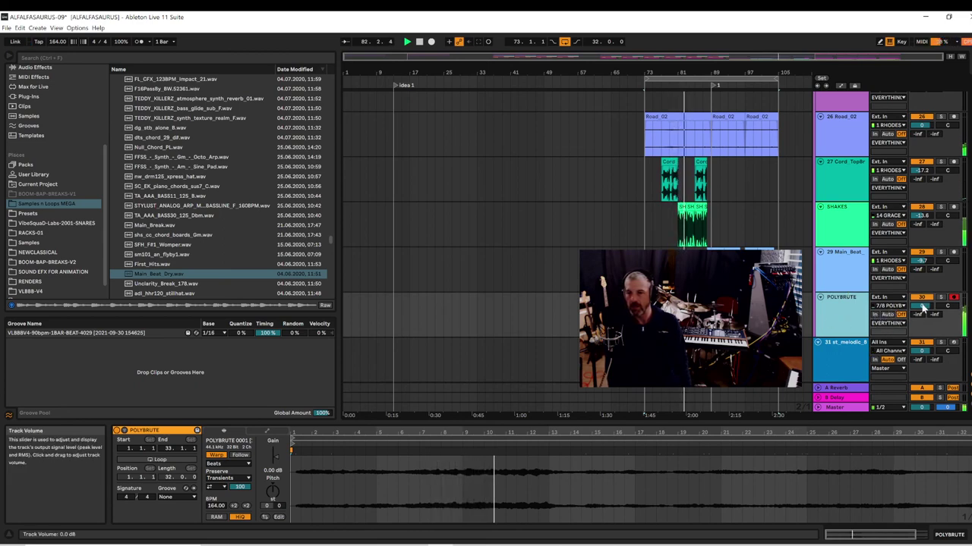
pyautogui.moveTo(922, 306); pyautogui.dragTo(922, 313)
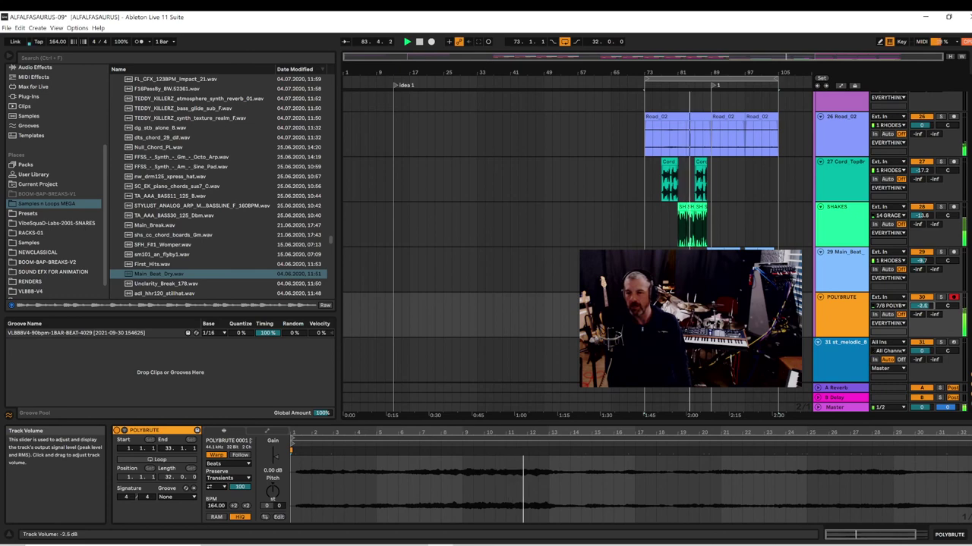
pyautogui.click(854, 314)
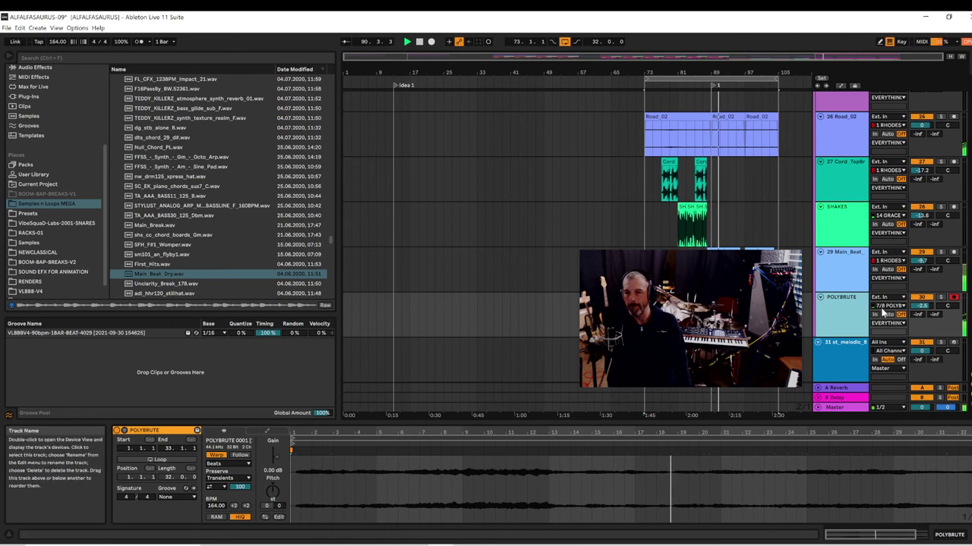
pyautogui.moveTo(921, 306); pyautogui.dragTo(922, 309)
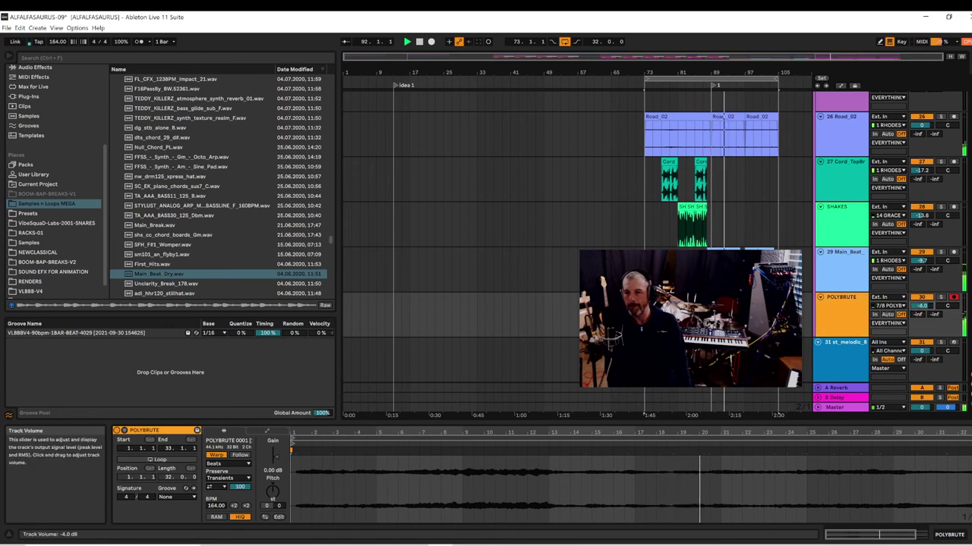
# - Load the oeksound soothe2 plug-in onto the POLYBRUTE track and clear its window from the arrangement
pyautogui.click(844, 317)
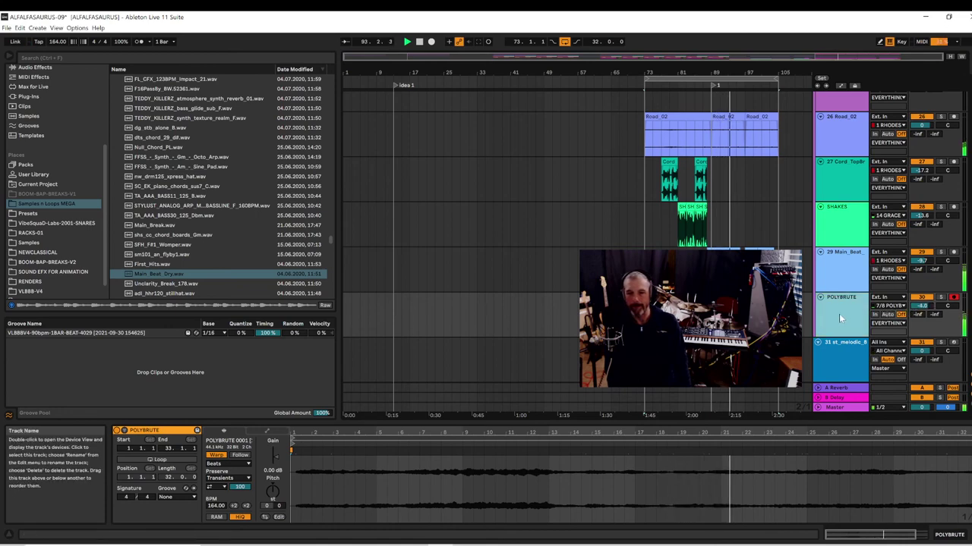
pyautogui.doubleClick(841, 309)
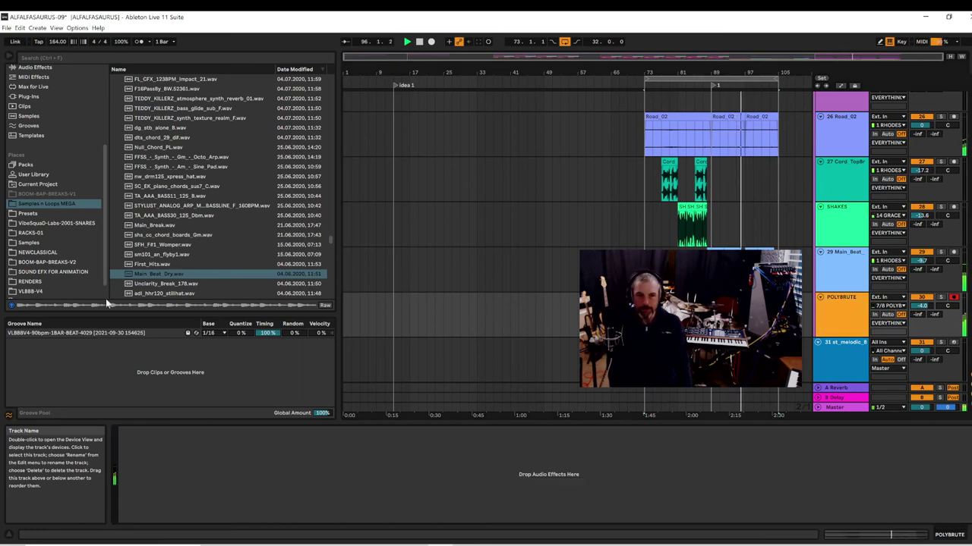
pyautogui.click(50, 69)
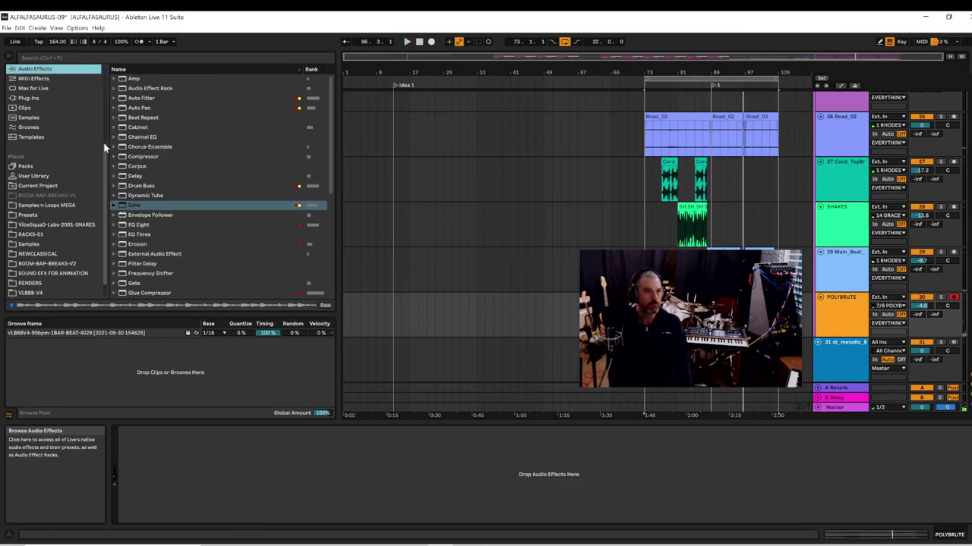
pyautogui.click(25, 99)
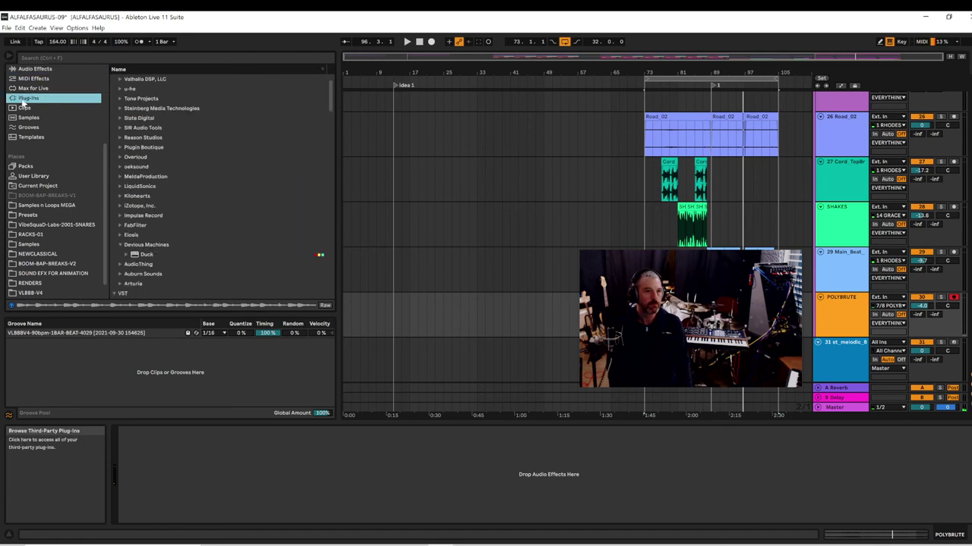
pyautogui.click(118, 167)
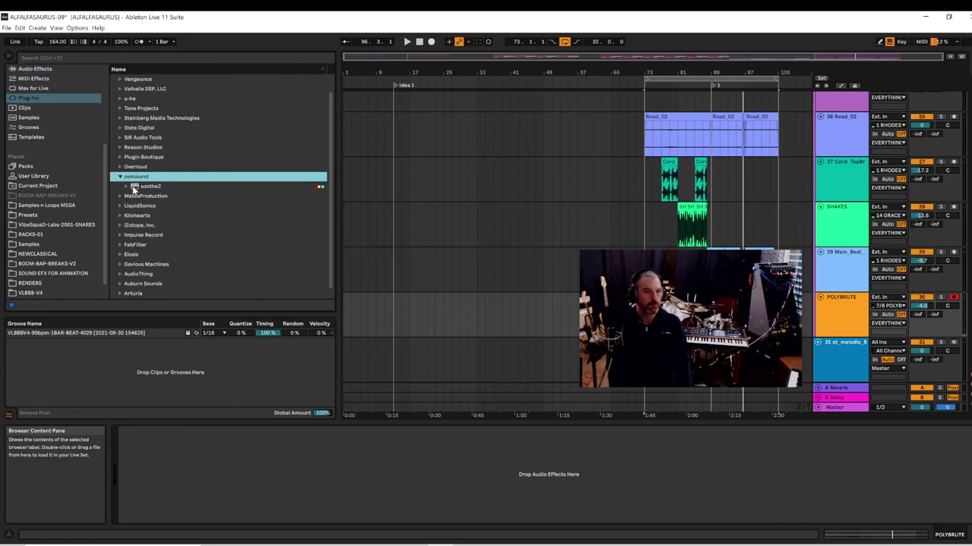
pyautogui.click(135, 187)
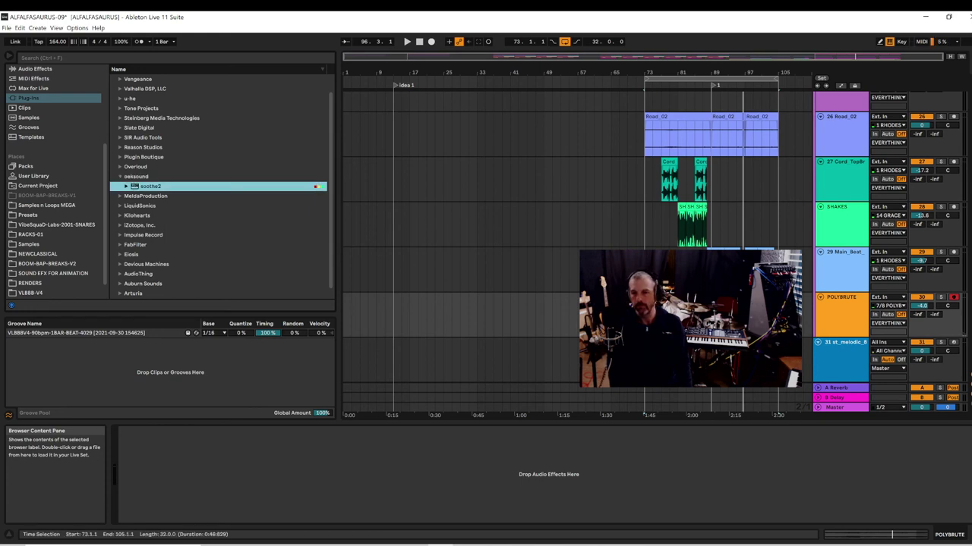
pyautogui.press('Return')
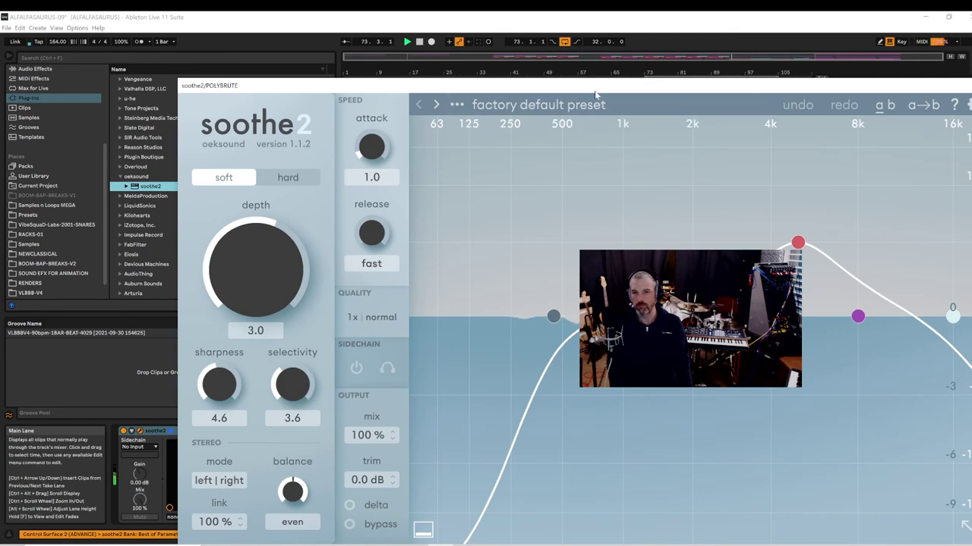
pyautogui.moveTo(598, 89); pyautogui.dragTo(498, 0)
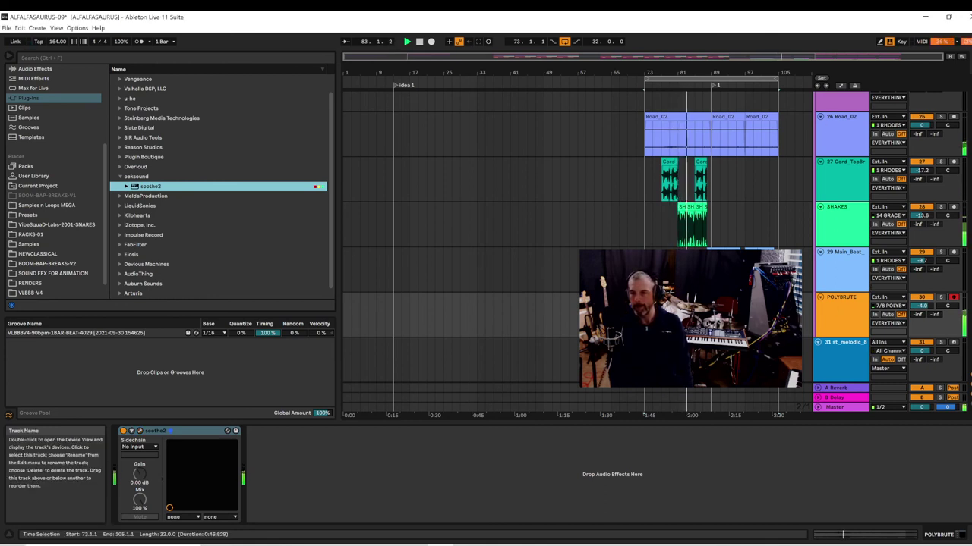
# - Play the arrangement from bar 89 to hear the POLYBRUTE part with soothe2
pyautogui.click(711, 139)
pyautogui.press('space')
pyautogui.press('space')
pyautogui.click(712, 140)
pyautogui.press('space')
pyautogui.press('space')
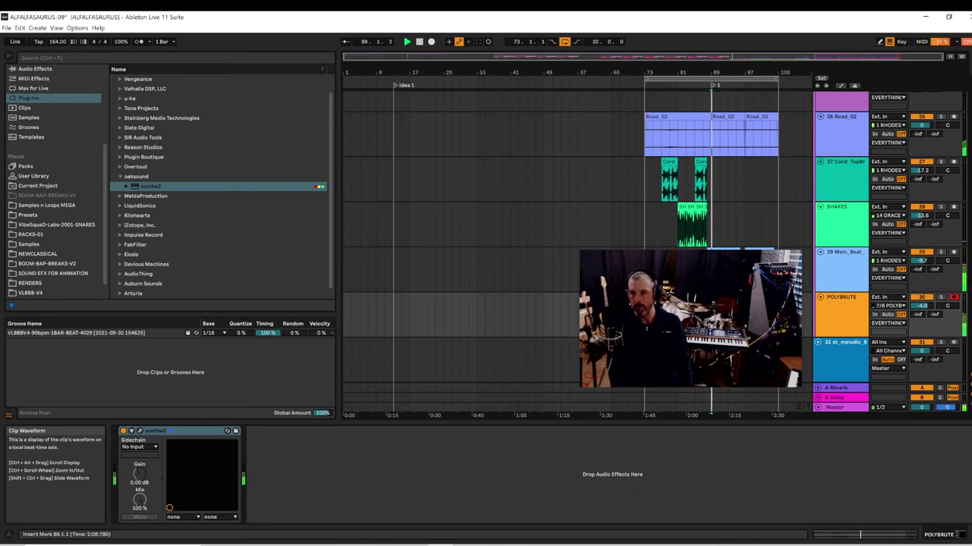
# - Check the soothe2 settings on the POLYBRUTE track during playback and close the plug-in window
pyautogui.click(845, 309)
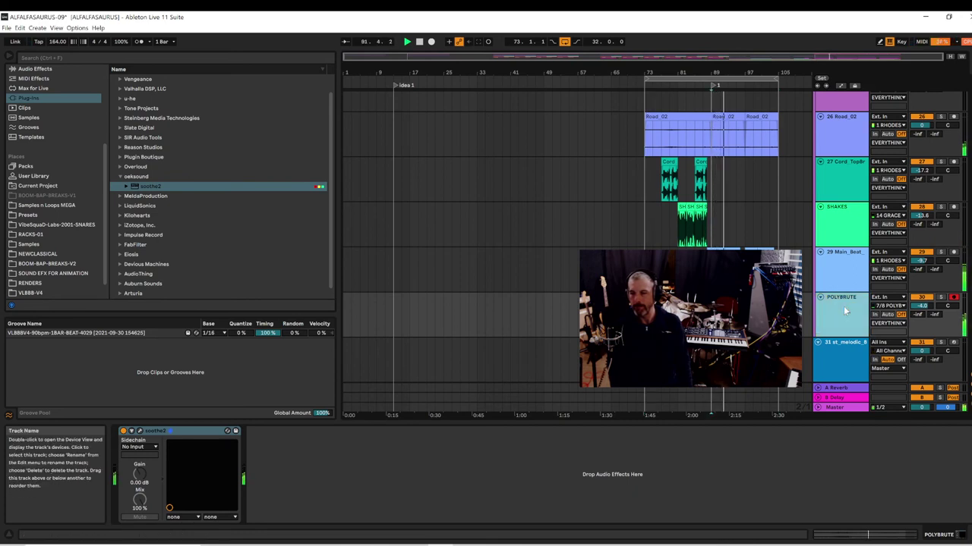
pyautogui.doubleClick(845, 310)
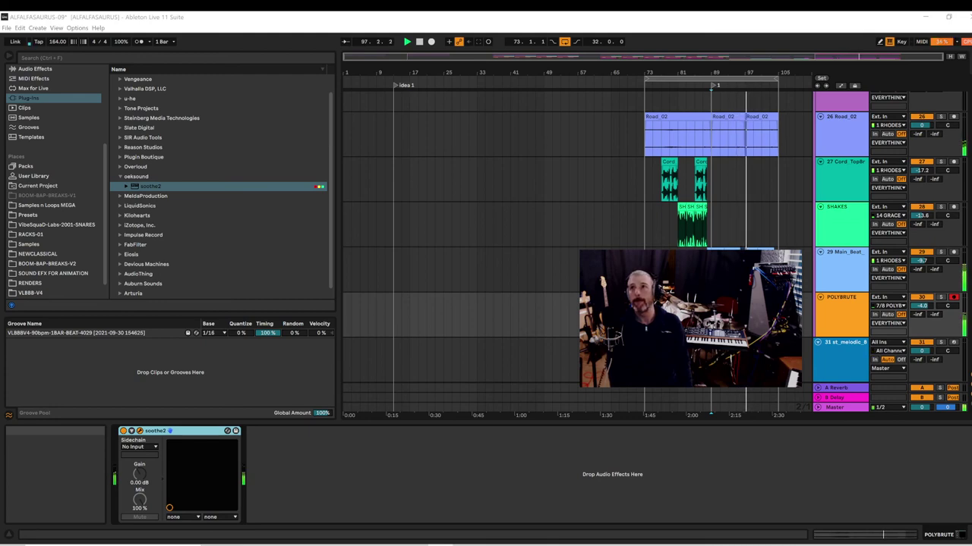
pyautogui.moveTo(855, 12); pyautogui.dragTo(857, 69)
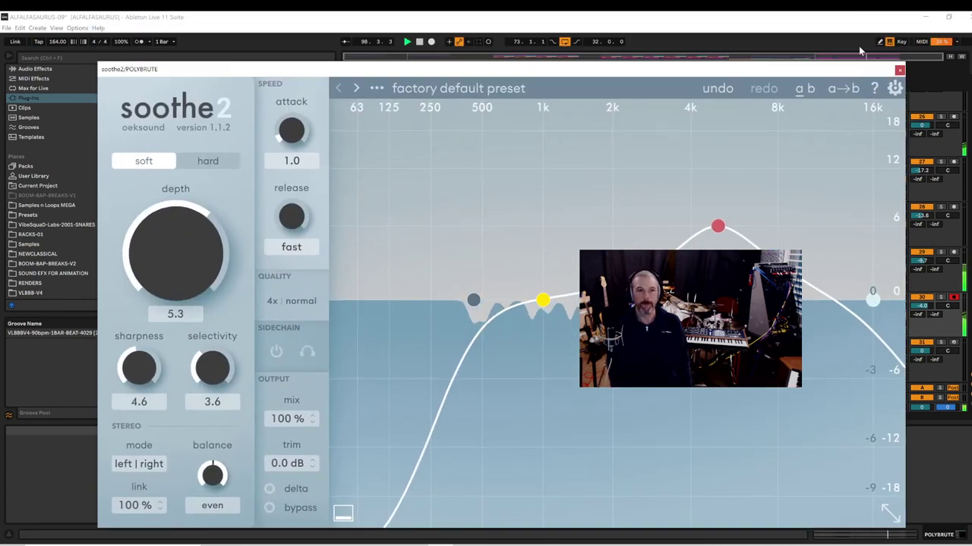
pyautogui.click(899, 70)
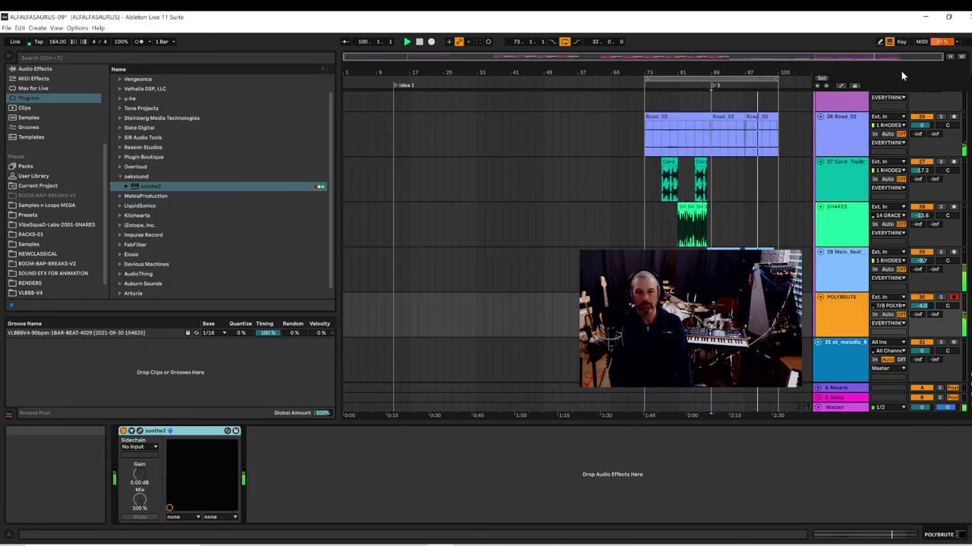
# - Freeze and flatten the POLYBRUTE track to print the soothe2 processing into its audio
pyautogui.rightClick(844, 320)
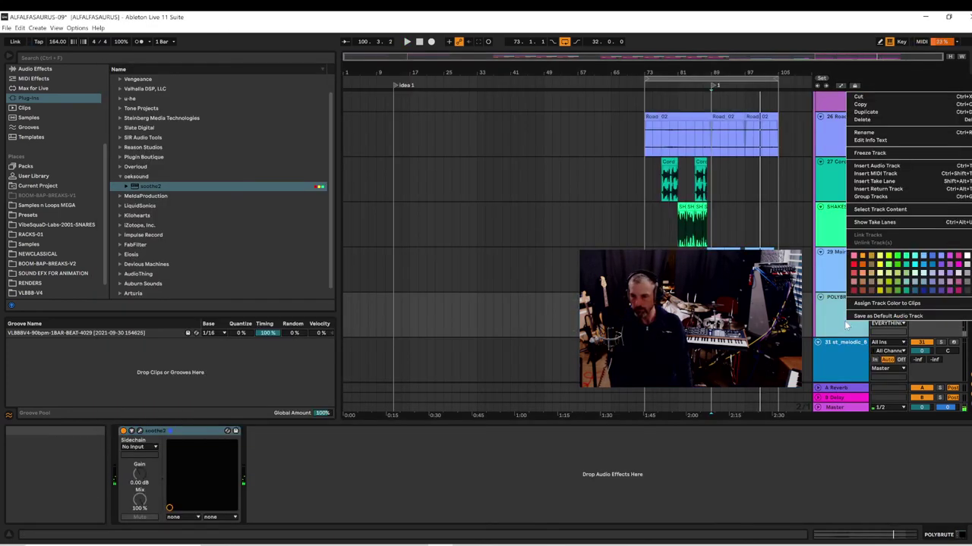
pyautogui.click(869, 154)
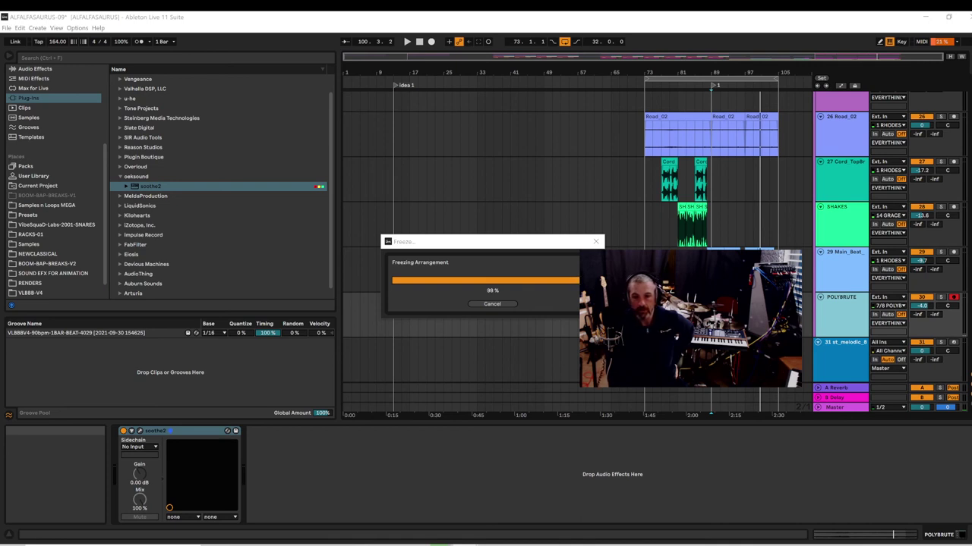
pyautogui.rightClick(905, 289)
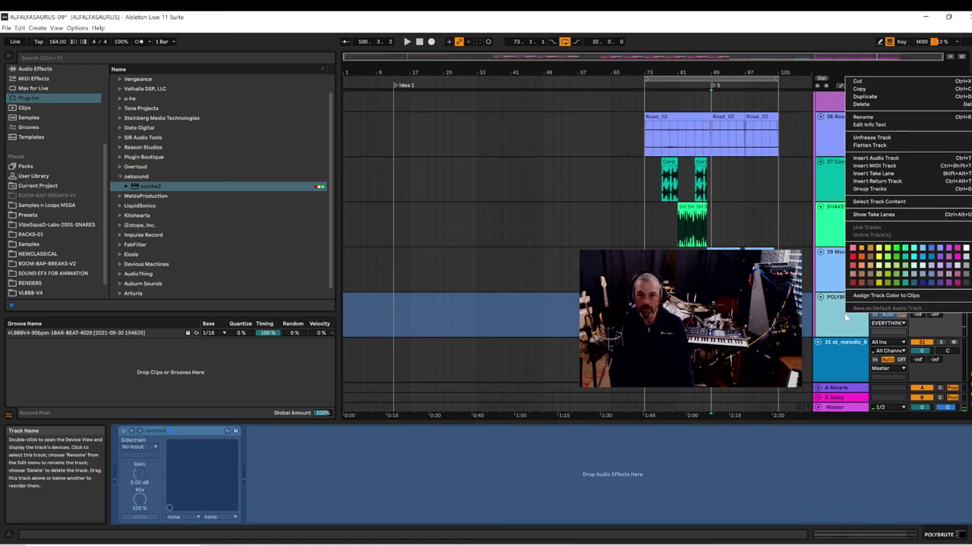
pyautogui.click(872, 137)
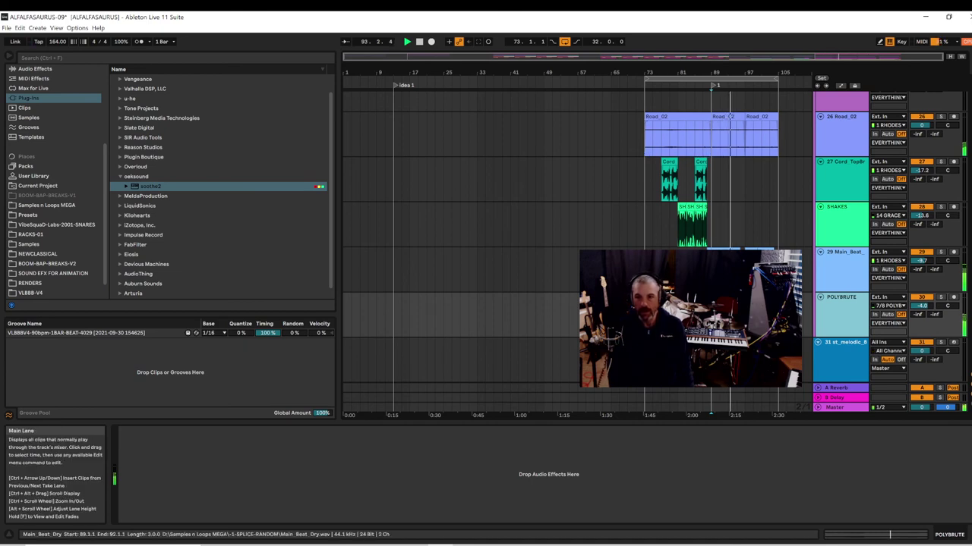
# - Duplicate the arrangement content of bars 89 to 105 directly after itself and set the loop from bar 73 to bar 121
pyautogui.moveTo(645, 78); pyautogui.dragTo(698, 82)
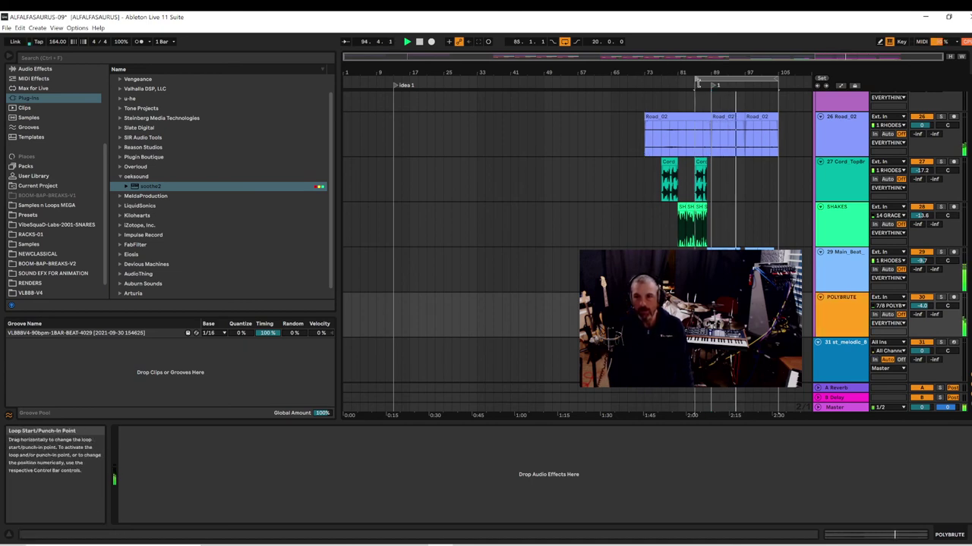
pyautogui.click(727, 79)
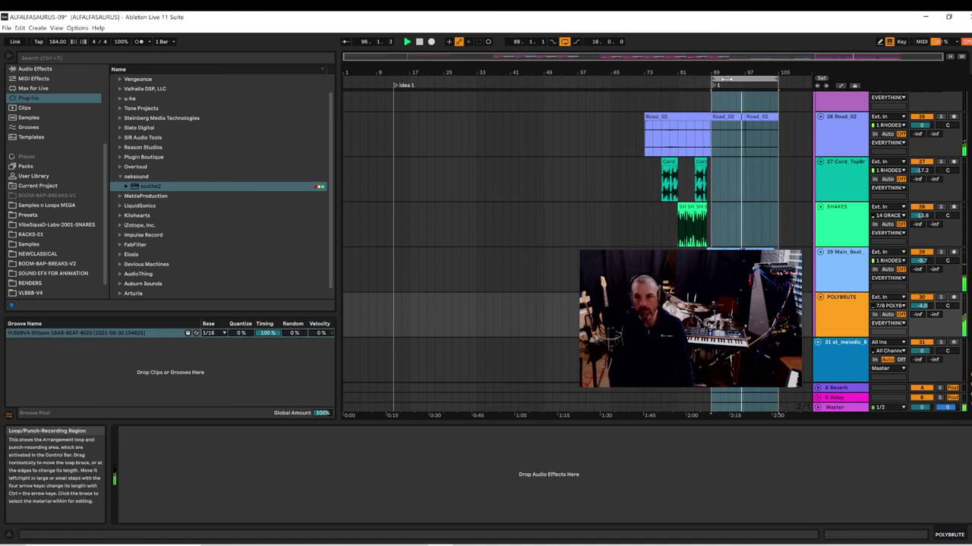
pyautogui.hotkey('ctrl', 'd')
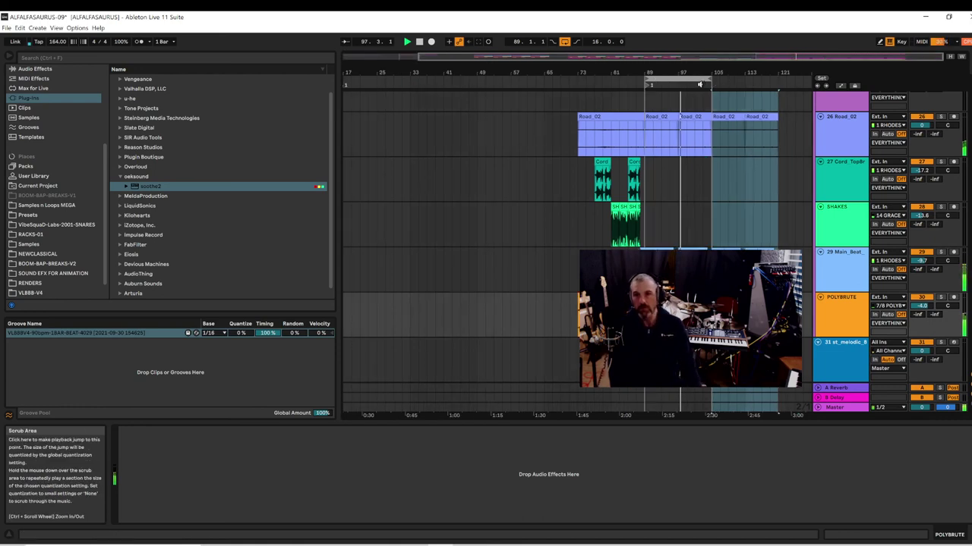
pyautogui.moveTo(708, 81); pyautogui.dragTo(777, 82)
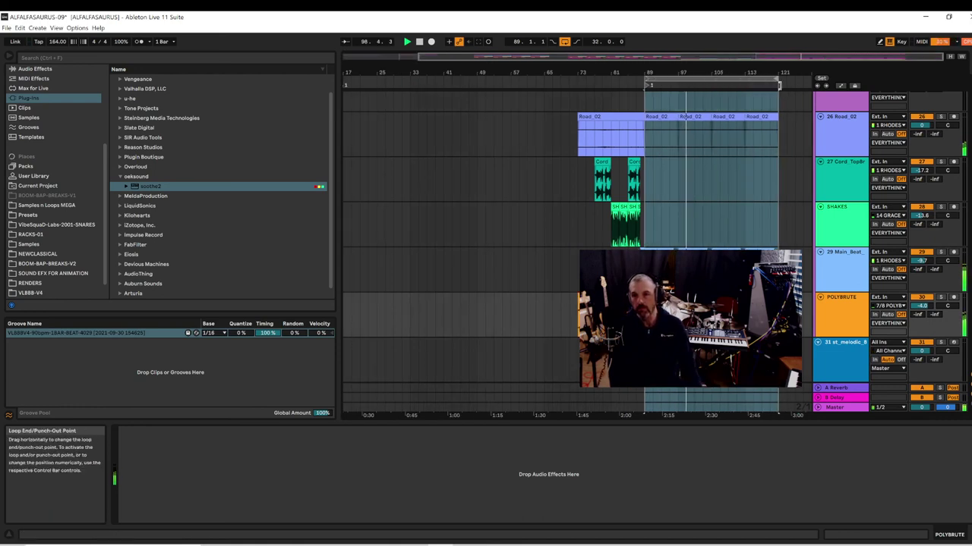
pyautogui.moveTo(646, 82); pyautogui.dragTo(578, 89)
# - Deactivate the VLBBBV4-90 clips from bar 105 to bar 113 and restart playback from bar 105
pyautogui.moveTo(727, 70); pyautogui.dragTo(636, 150)
pyautogui.scroll(5, 713, 131)
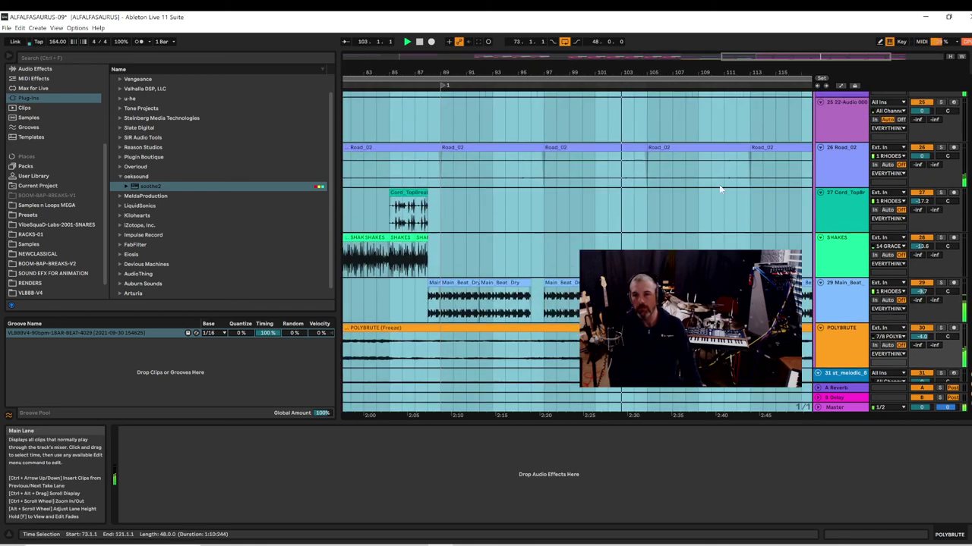
pyautogui.scroll(5, 706, 152)
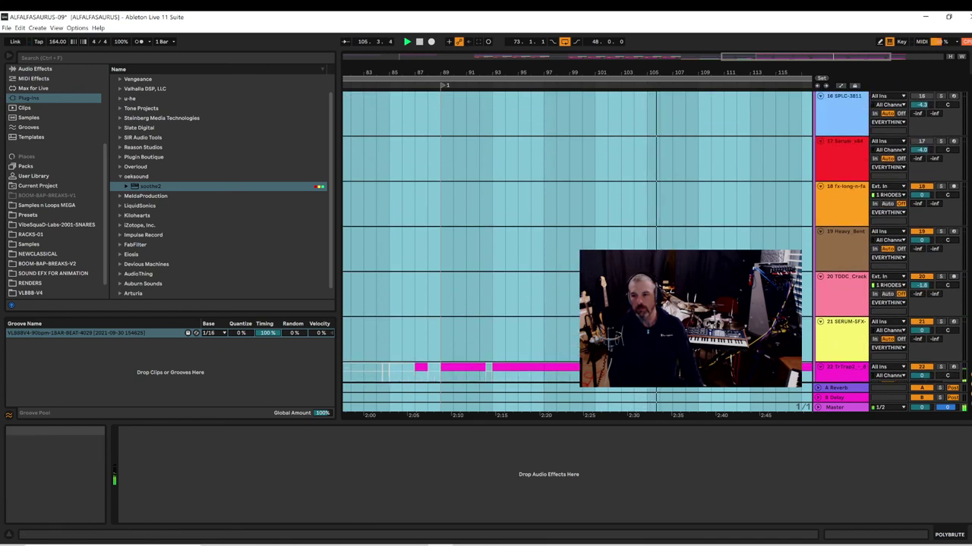
pyautogui.scroll(10, 910, 220)
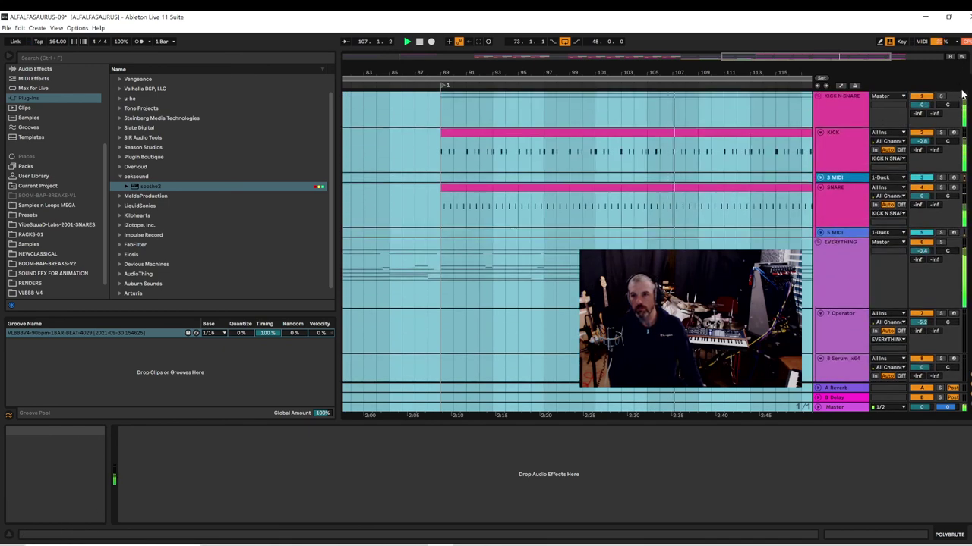
pyautogui.scroll(-8, 872, 200)
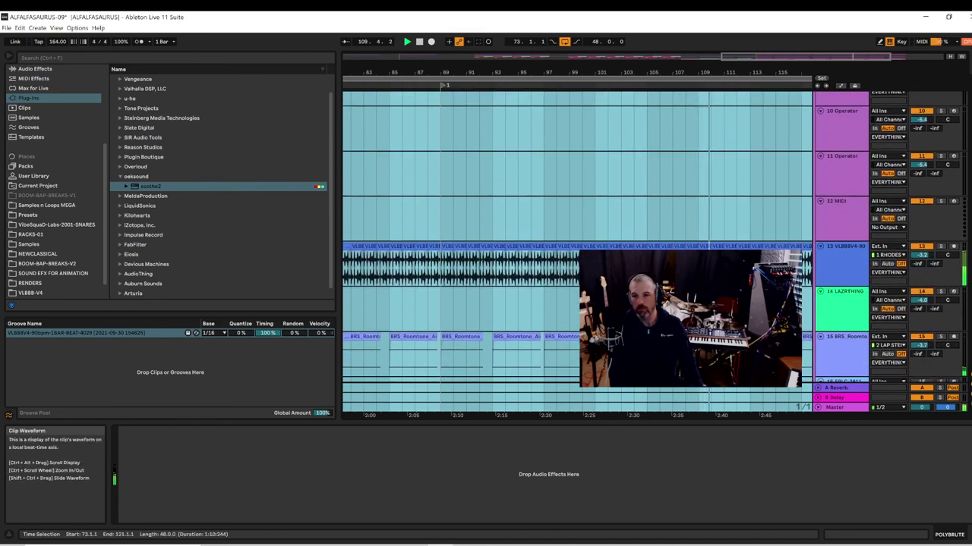
pyautogui.moveTo(711, 267); pyautogui.dragTo(749, 267)
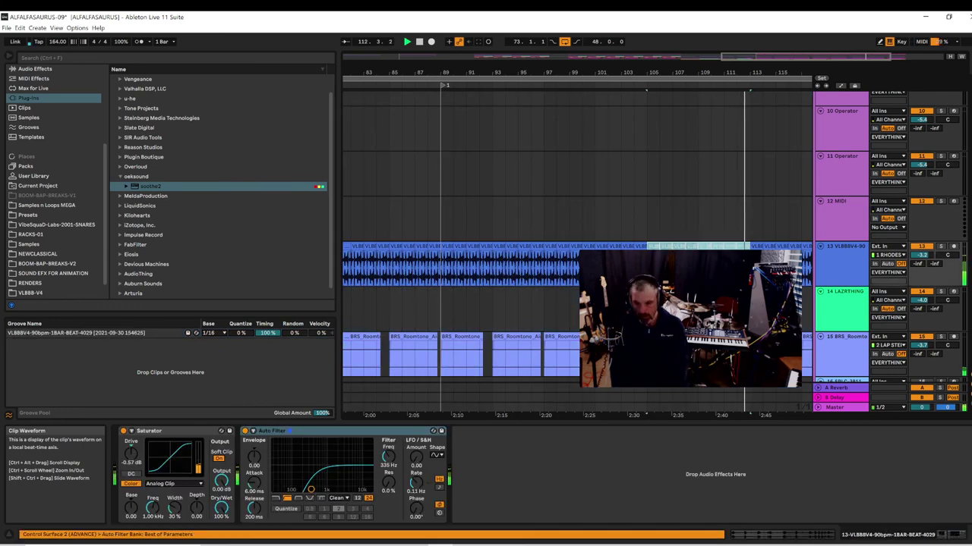
pyautogui.press('space')
pyautogui.press('space')
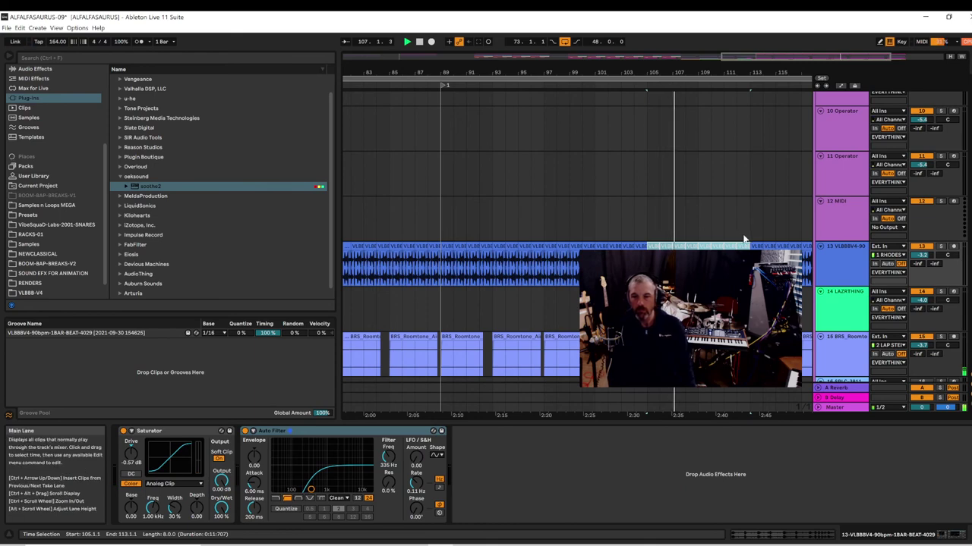
# - Deactivate the KICK and SNARE parts from bar 105 to bar 107 and play from bar 105
pyautogui.scroll(4, 750, 233)
pyautogui.scroll(6, 756, 238)
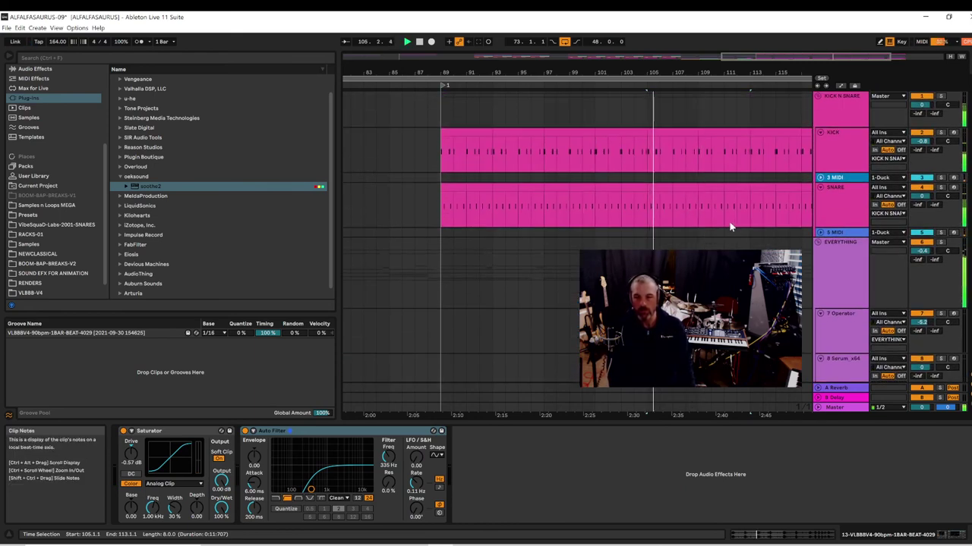
pyautogui.press('space')
pyautogui.press('space')
pyautogui.press('space')
pyautogui.press('space')
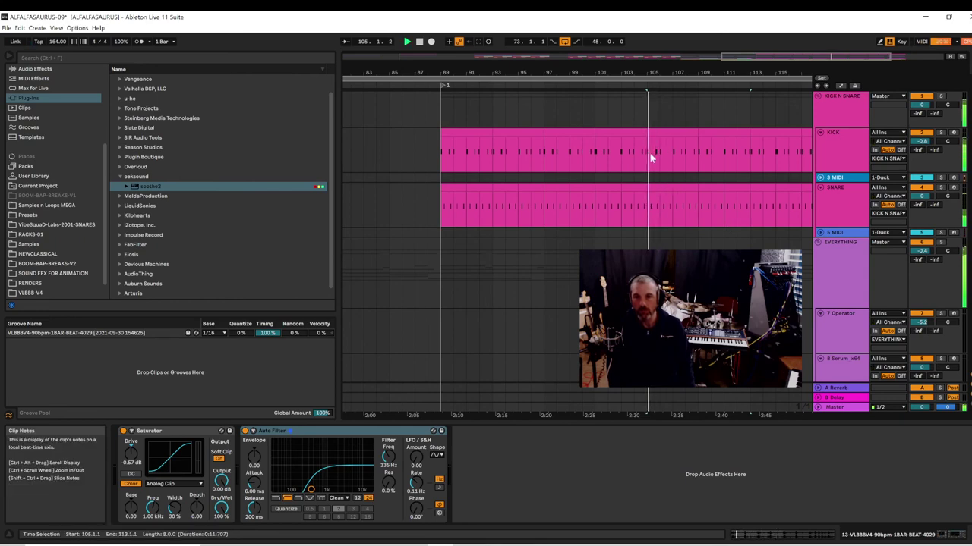
pyautogui.press('space')
pyautogui.moveTo(649, 153); pyautogui.dragTo(672, 203)
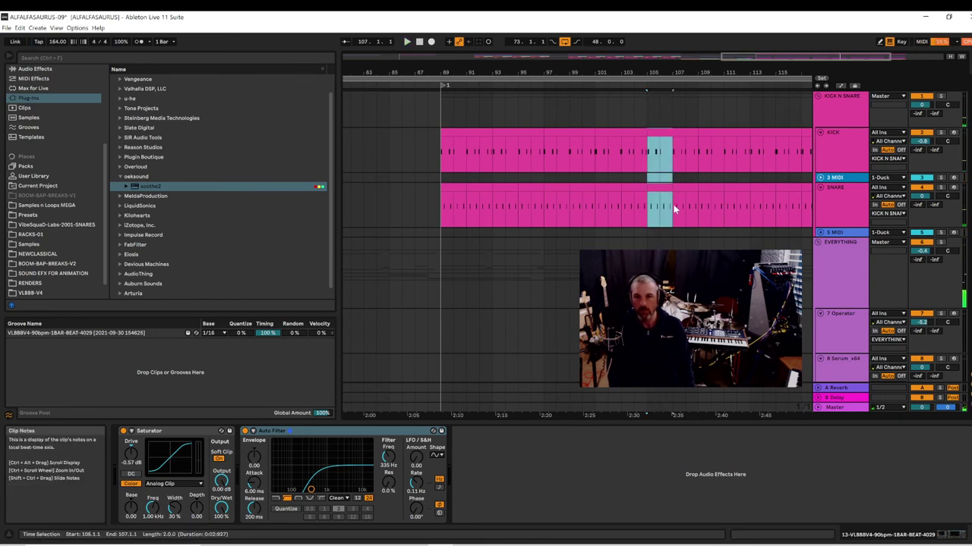
pyautogui.press('space')
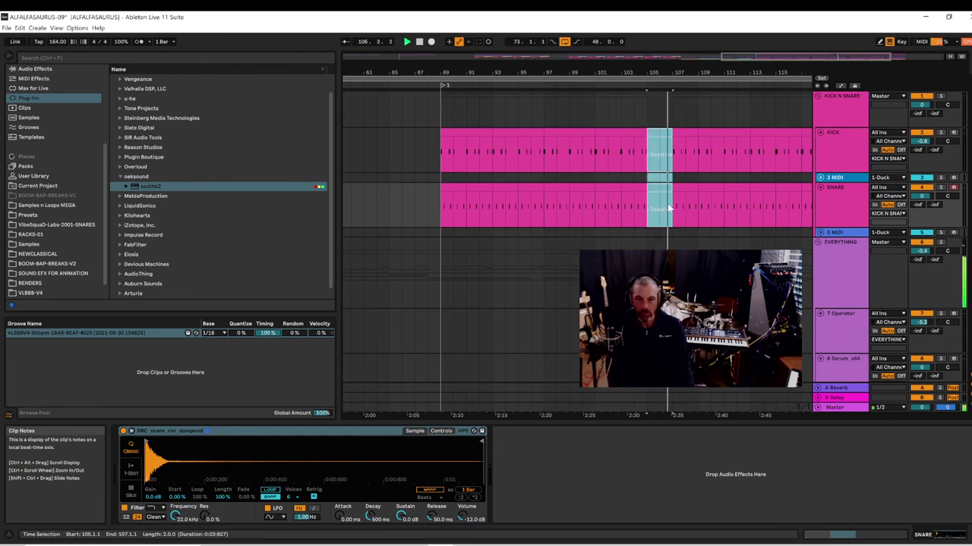
# - Select bars 107 to 109 on the KICK and SNARE tracks and listen from bar 107
pyautogui.scroll(-5, 667, 205)
pyautogui.scroll(5, 665, 207)
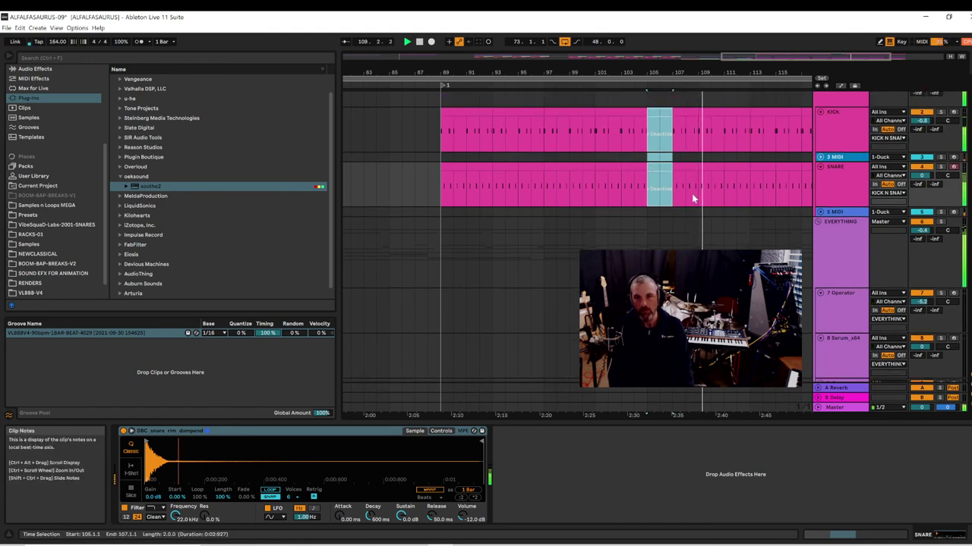
pyautogui.moveTo(694, 192); pyautogui.dragTo(671, 140)
pyautogui.click(672, 141)
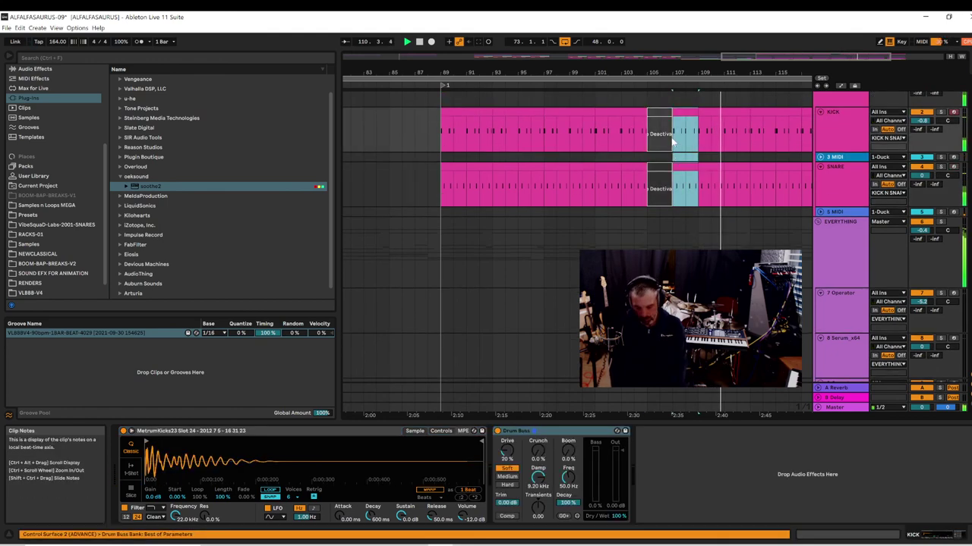
# - Try the passage with the Main_Beat clip deactivated from bar 105 to bar 108, and stop playback
pyautogui.scroll(-5, 704, 216)
pyautogui.scroll(-8, 706, 229)
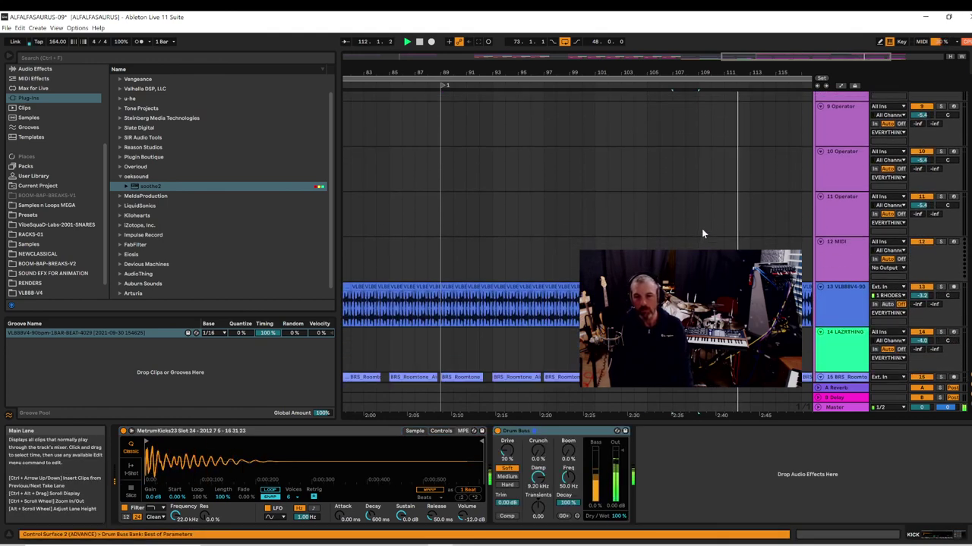
pyautogui.scroll(-8, 709, 246)
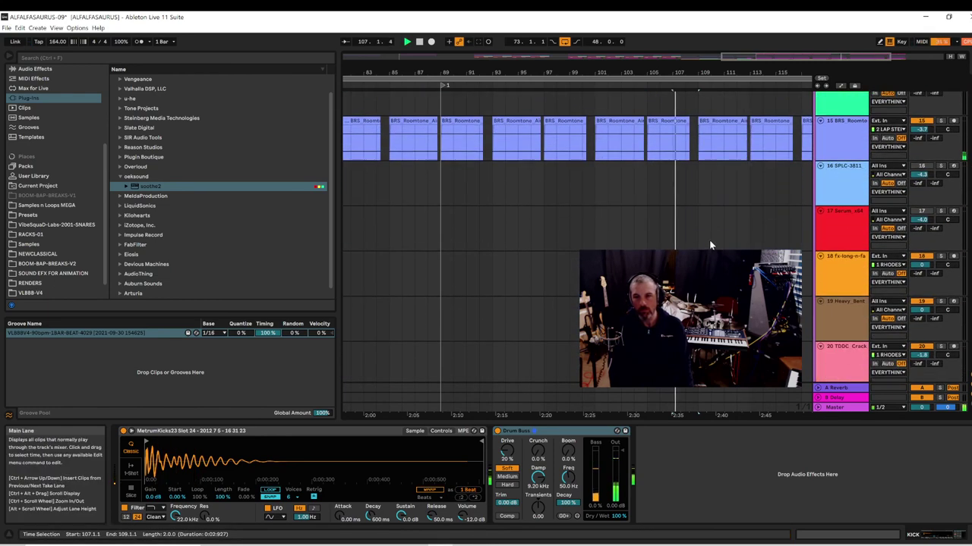
pyautogui.scroll(-8, 707, 238)
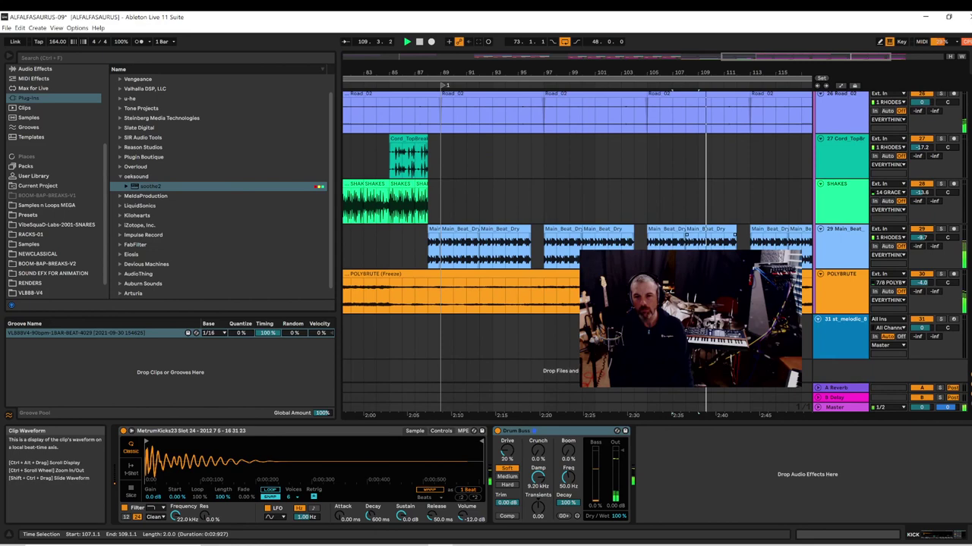
pyautogui.click(564, 247)
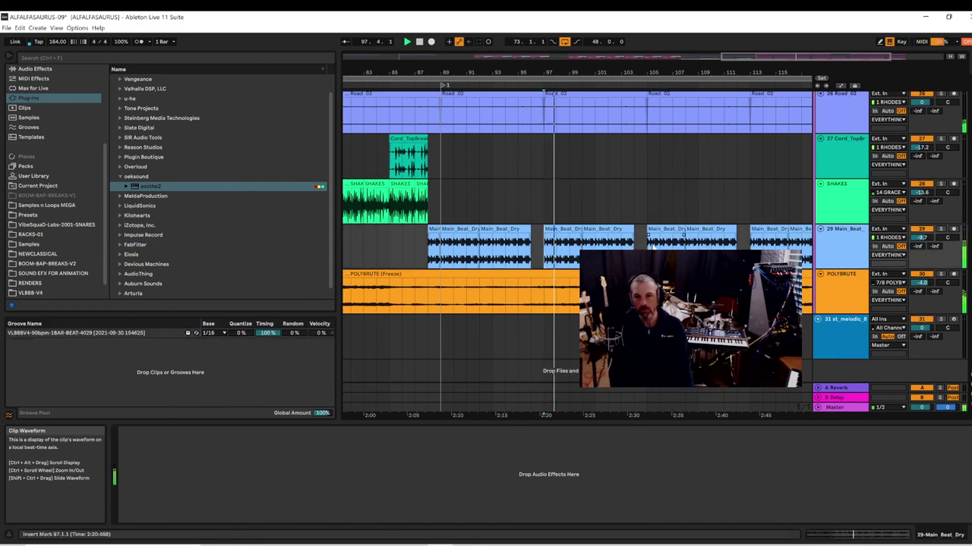
pyautogui.click(564, 247)
pyautogui.click(647, 241)
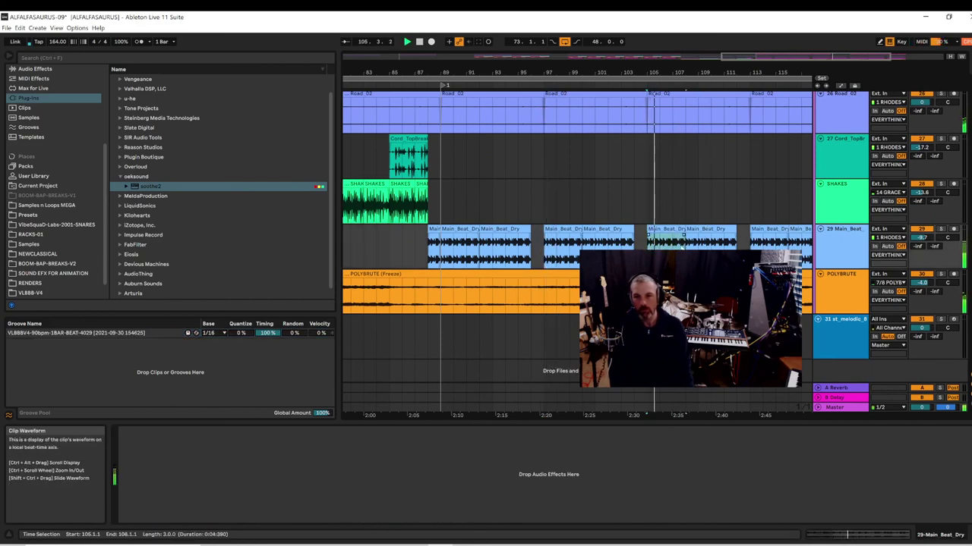
pyautogui.moveTo(647, 242); pyautogui.dragTo(683, 235)
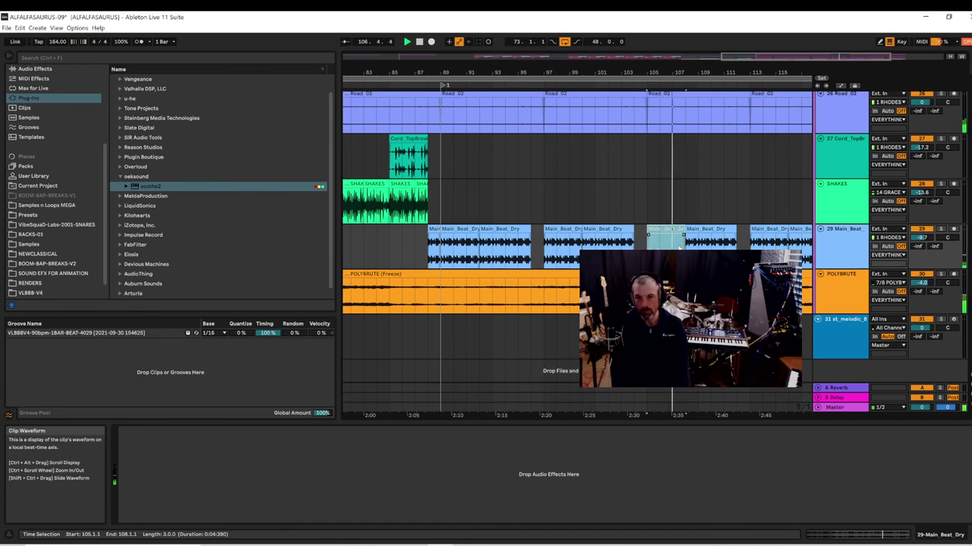
pyautogui.press('0')
pyautogui.press('space')
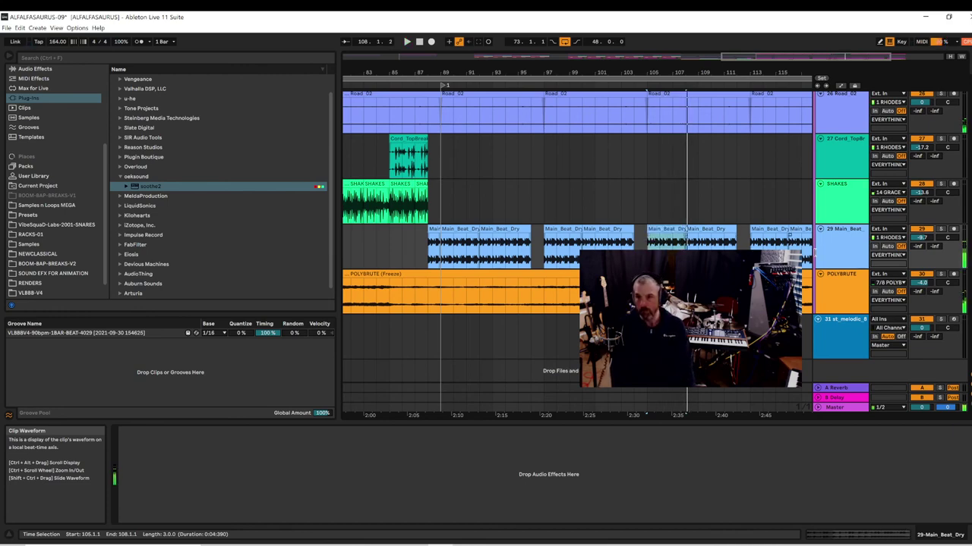
# - Insert a new audio track directly below the Main_Beat track and select bars 110 to 112 on it
pyautogui.click(832, 257)
pyautogui.rightClick(832, 252)
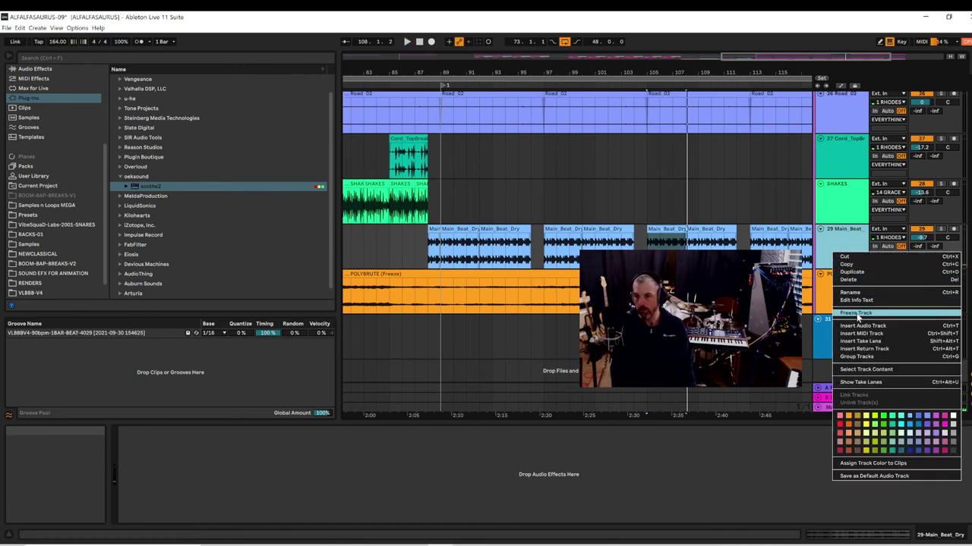
pyautogui.click(832, 314)
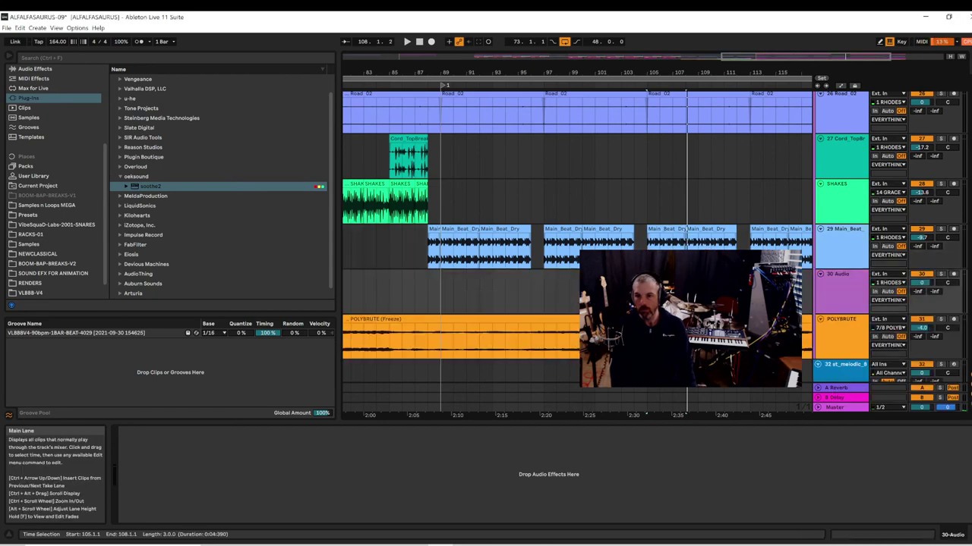
pyautogui.moveTo(720, 290); pyautogui.dragTo(714, 287)
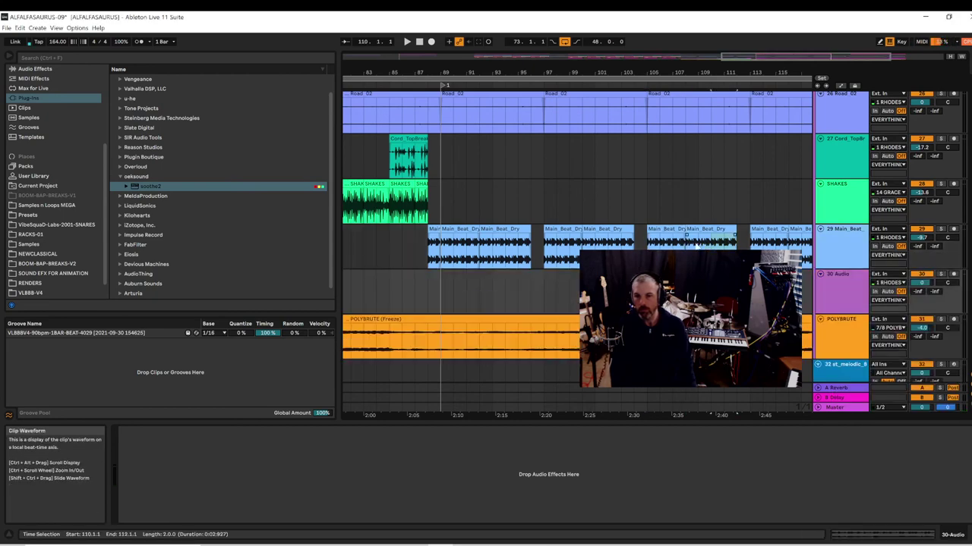
# - Move the Main_Beat_Dry clips between bars 105 and 112 from the Main_Beat track onto the new audio track below
pyautogui.click(650, 242)
pyautogui.click(651, 231)
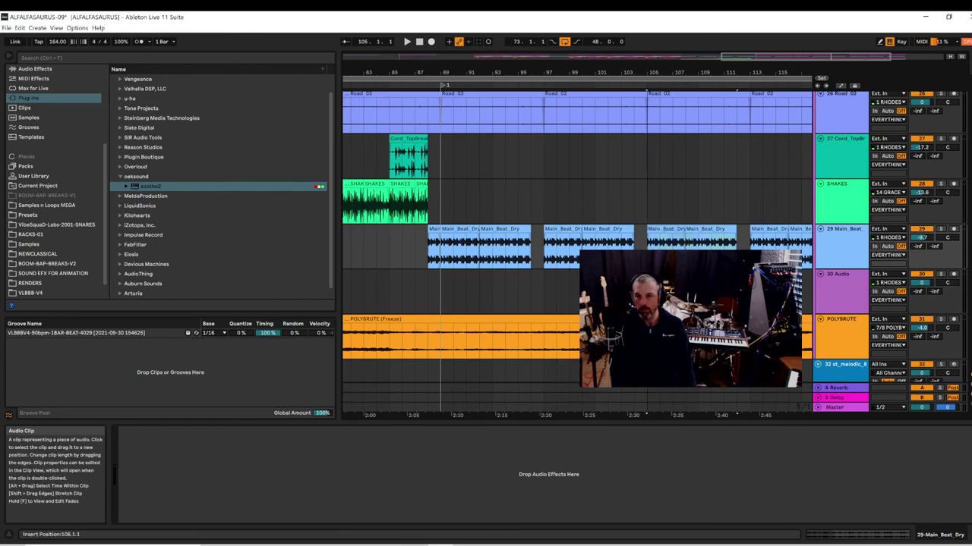
pyautogui.moveTo(651, 231); pyautogui.dragTo(652, 278)
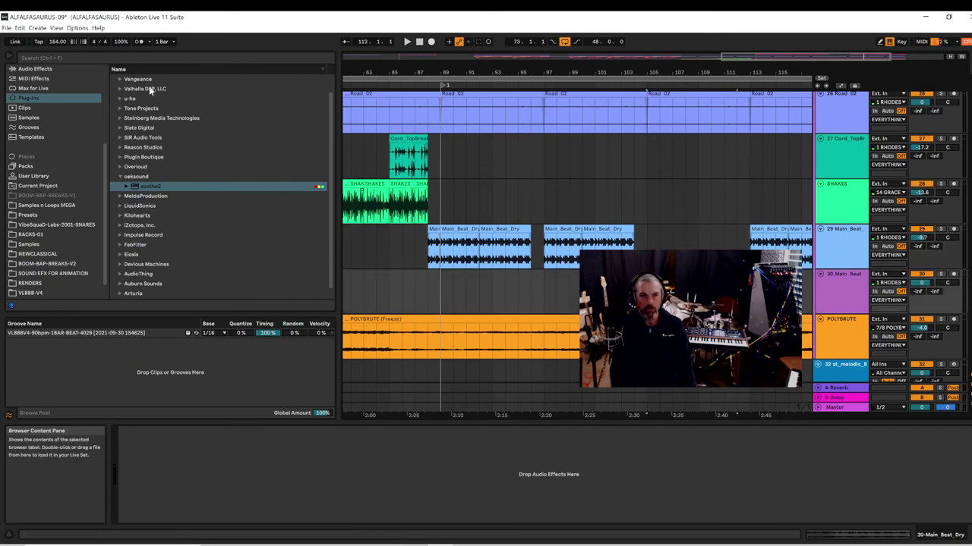
# - Add an Auto Filter to the new Main_Beat track and set its type to highpass
pyautogui.click(60, 70)
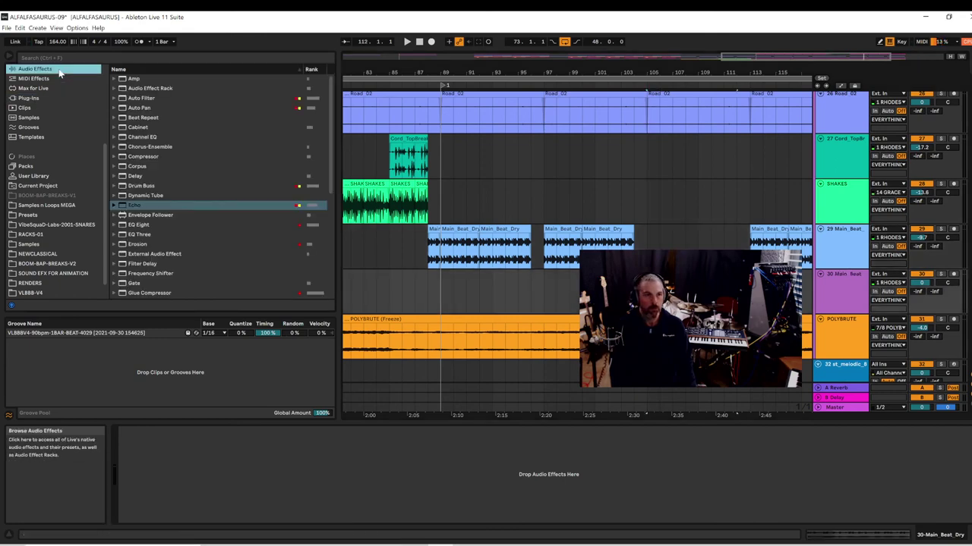
pyautogui.click(138, 100)
pyautogui.moveTo(138, 99); pyautogui.dragTo(651, 284)
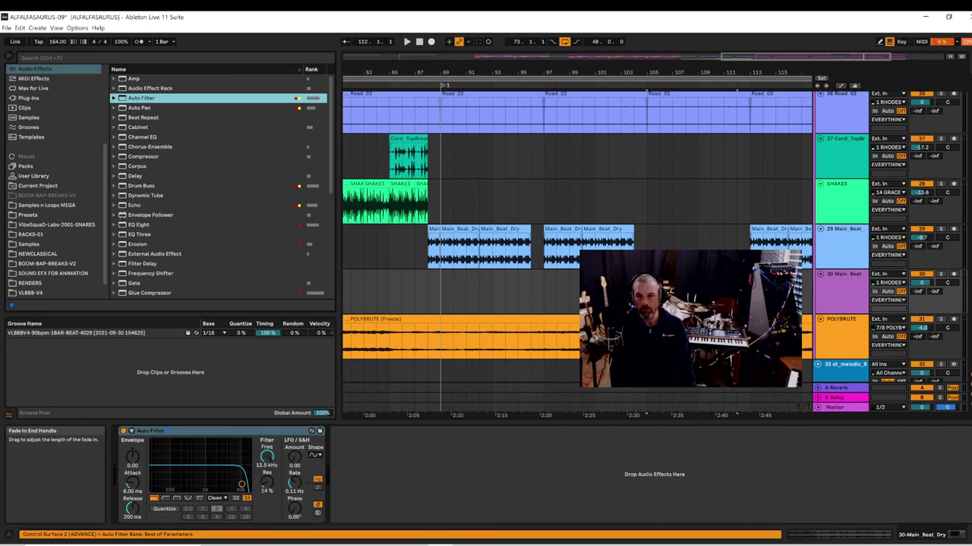
pyautogui.click(165, 499)
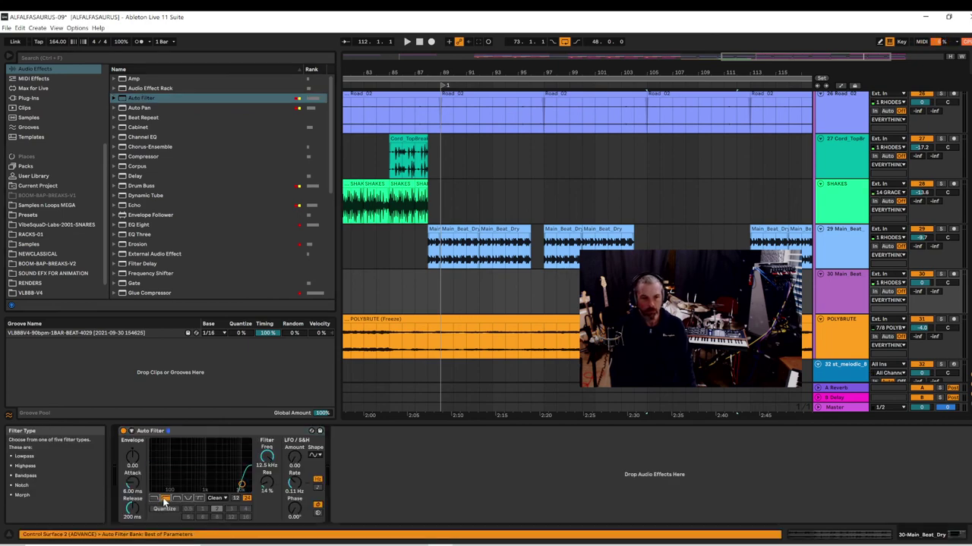
# - While listening from bar 105, switch the Auto Filter to bandpass at 2.28 kHz with 32% resonance and an LFO amount of 8.33
pyautogui.press('space')
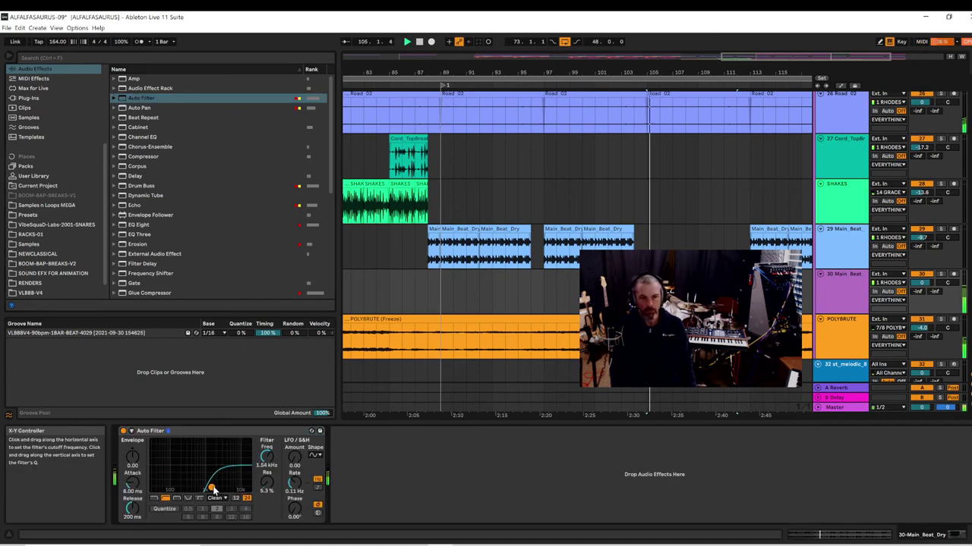
pyautogui.moveTo(213, 490)
pyautogui.mouseDown()
pyautogui.moveTo(202, 489)
pyautogui.moveTo(221, 490)
pyautogui.moveTo(207, 479)
pyautogui.moveTo(217, 476)
pyautogui.mouseUp()
pyautogui.click(179, 499)
pyautogui.press('space')
pyautogui.press('space')
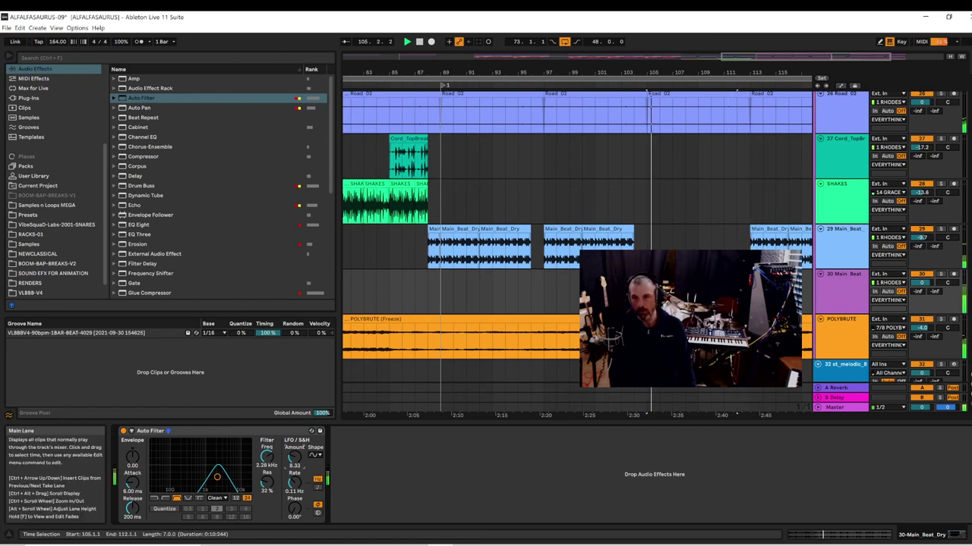
# - Deactivate the KICK and SNARE parts from bar 109 to bar 113
pyautogui.scroll(3, 738, 246)
pyautogui.scroll(8, 729, 227)
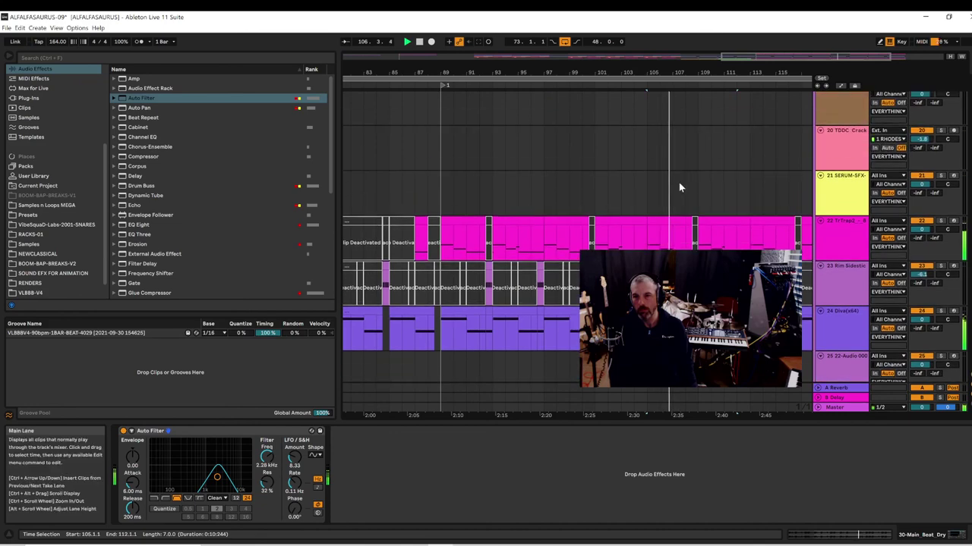
pyautogui.scroll(8, 661, 158)
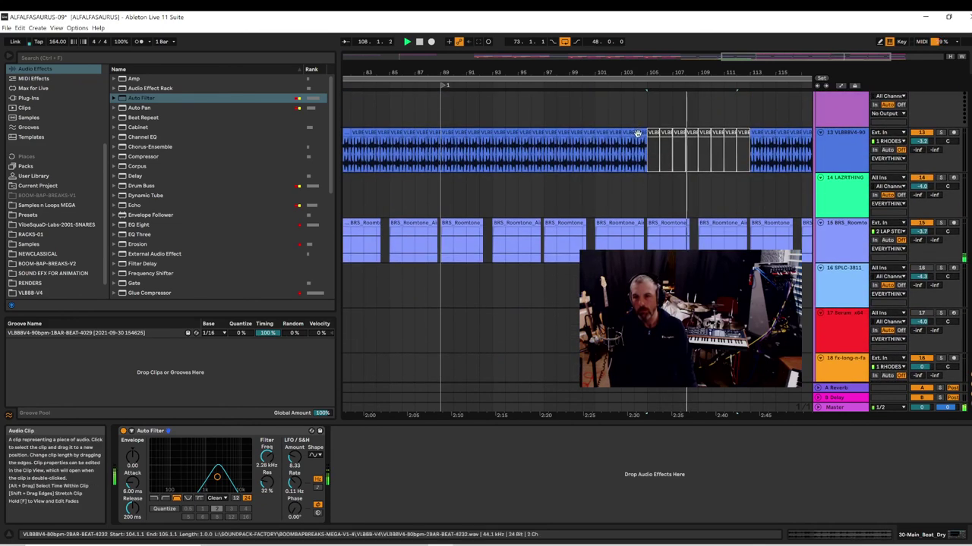
pyautogui.scroll(7, 653, 151)
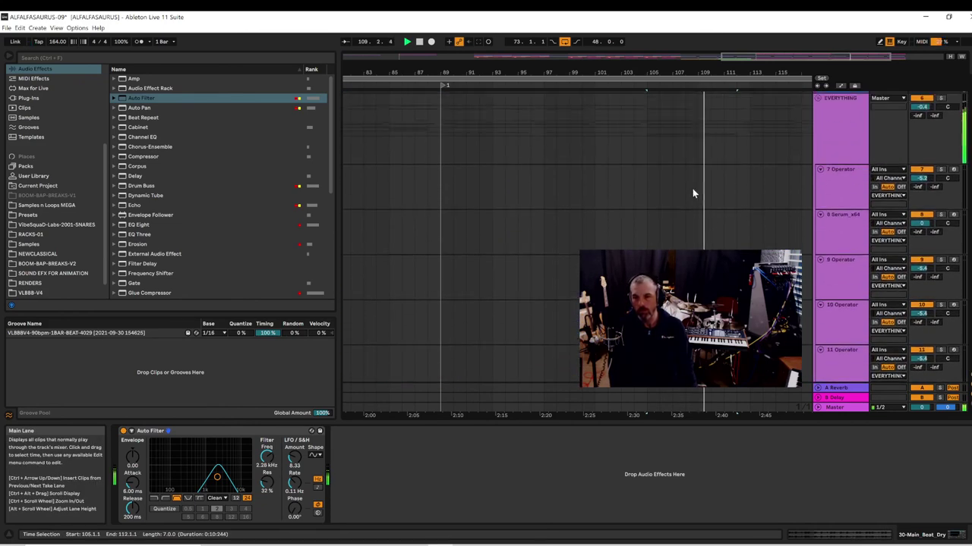
pyautogui.scroll(3, 712, 212)
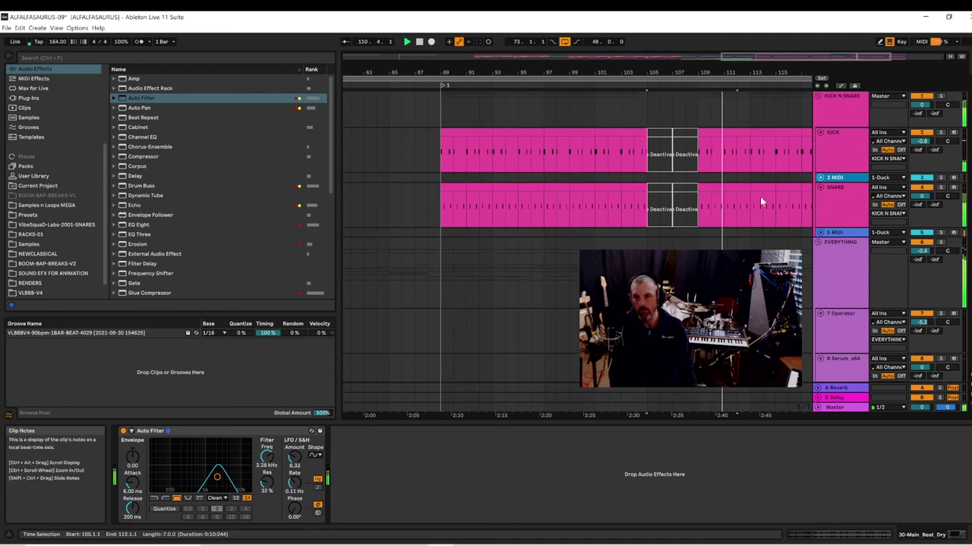
pyautogui.moveTo(741, 197); pyautogui.dragTo(700, 146)
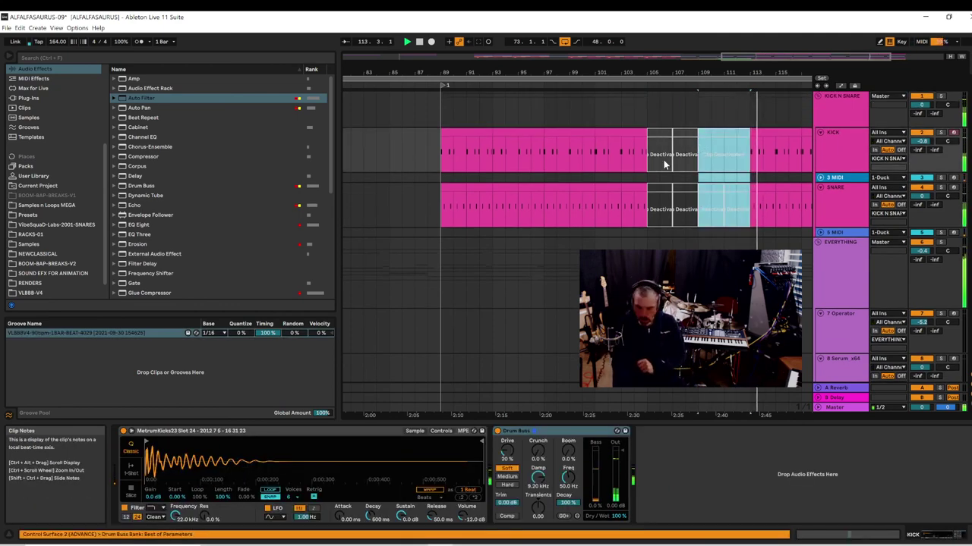
# - Listen to the arrangement from bar 88 and stop playback
pyautogui.click(433, 158)
pyautogui.press('space')
pyautogui.press('space')
pyautogui.press('space')
# - Play the whole section from bar 73 to check the new drum drops
pyautogui.moveTo(449, 73); pyautogui.dragTo(670, 135)
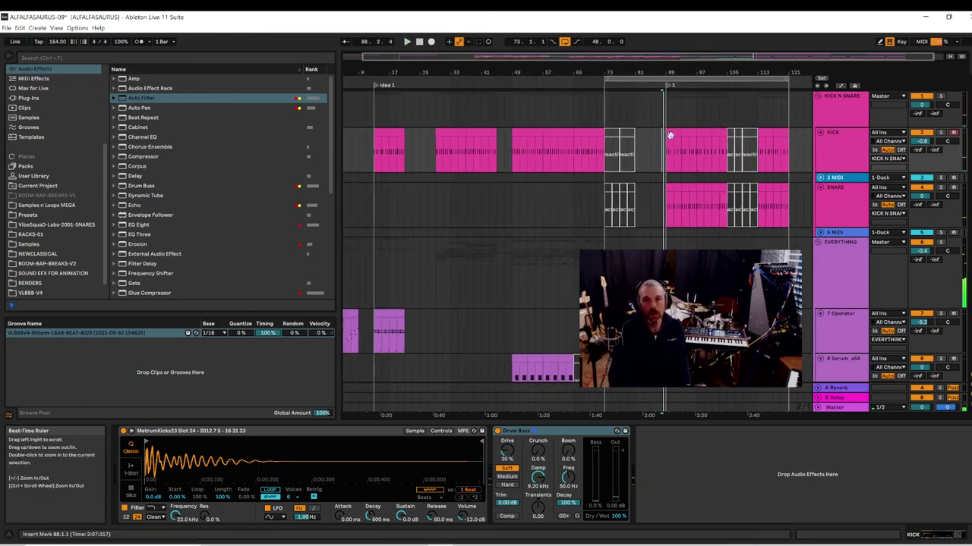
pyautogui.click(610, 143)
pyautogui.press('space')
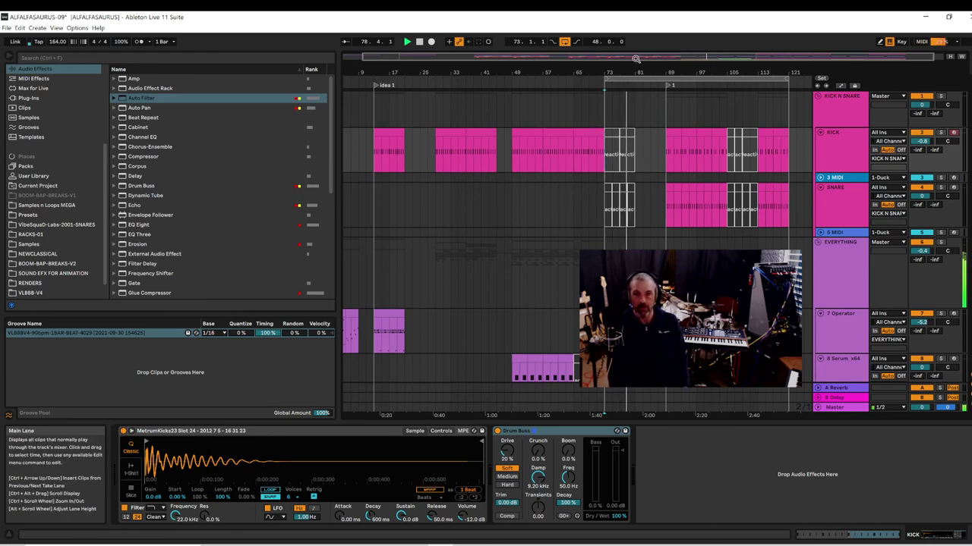
pyautogui.moveTo(635, 69); pyautogui.dragTo(495, 98)
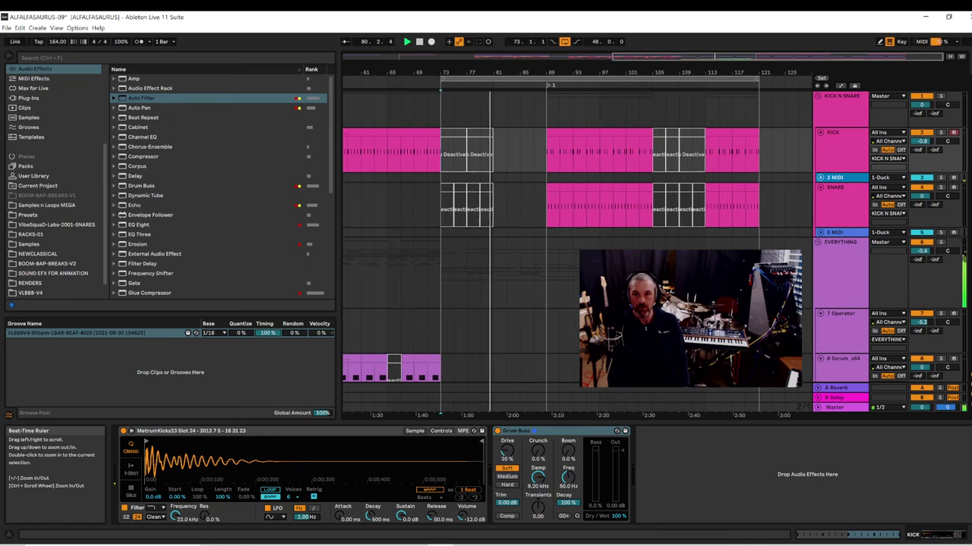
# - Save the Live Set under the new name ALFALFASAURUS-10
pyautogui.click(7, 28)
pyautogui.click(31, 111)
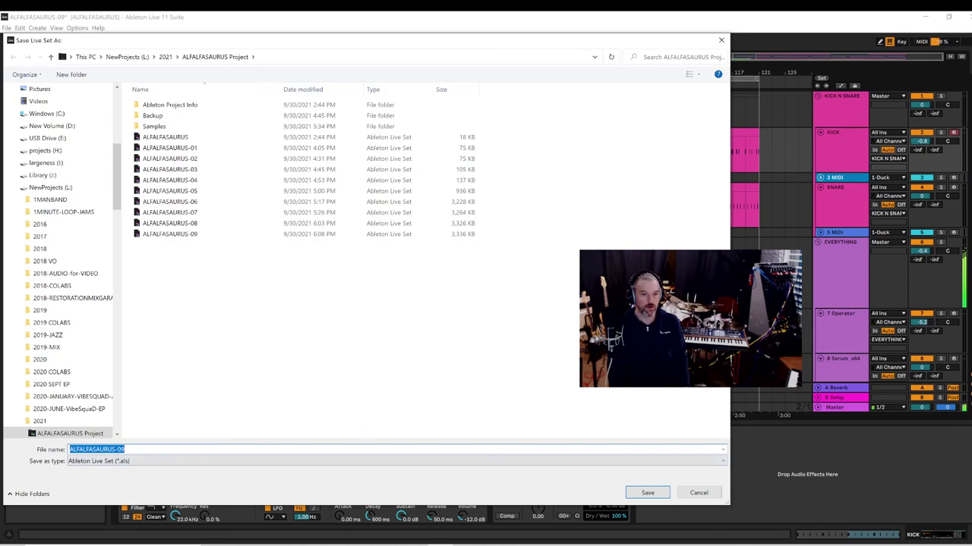
pyautogui.write('10')
pyautogui.press('Return')
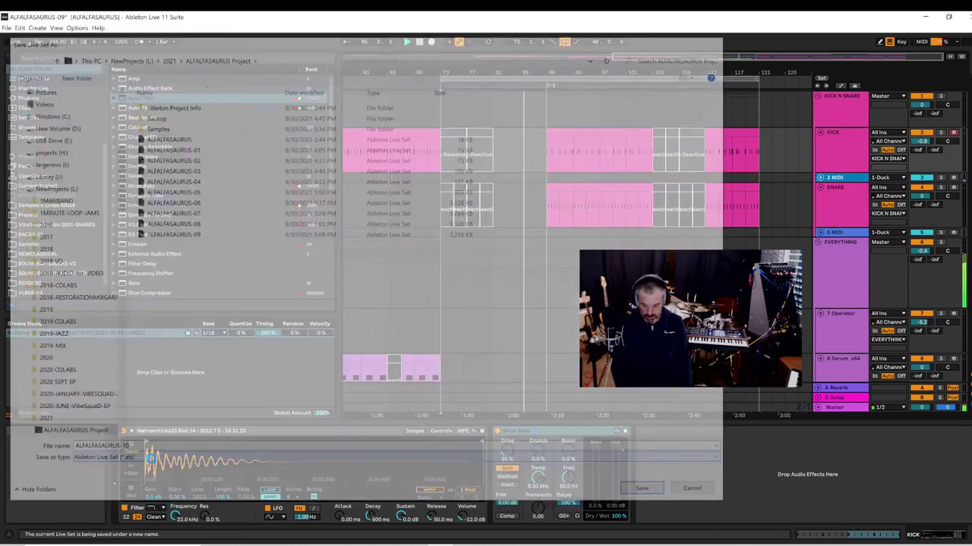
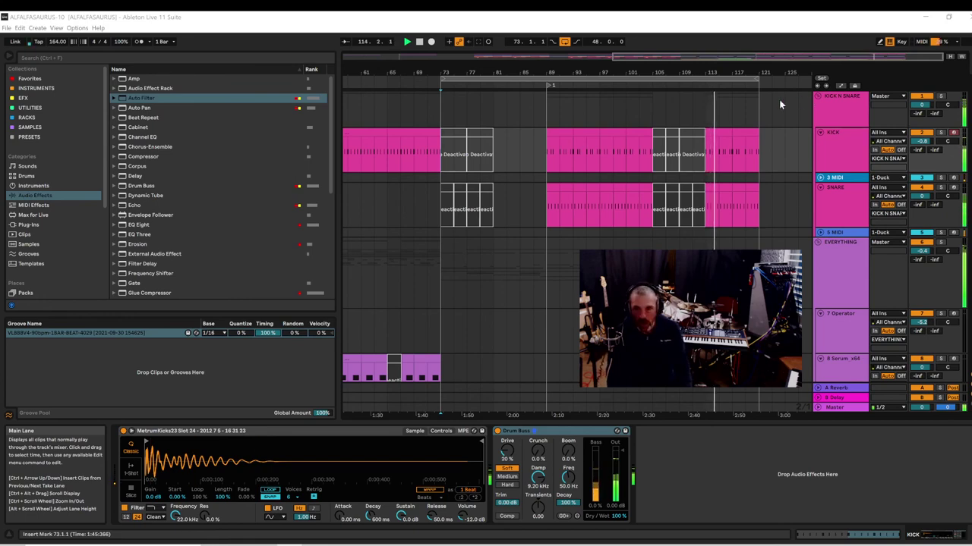
# - Check the tracks of the bar 73 to 121 section during looped playback, stop it, and look through the browser places
pyautogui.moveTo(724, 70); pyautogui.dragTo(600, 70)
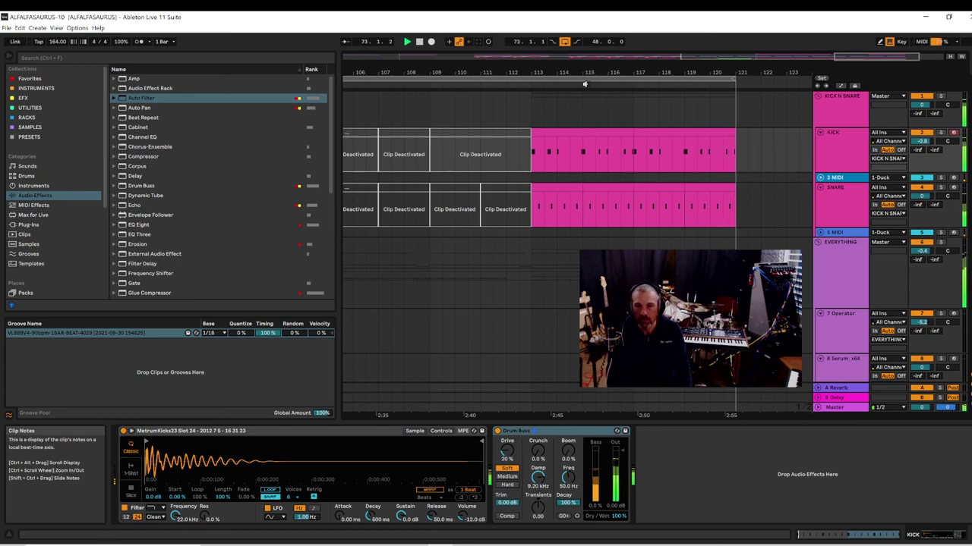
pyautogui.moveTo(584, 85); pyautogui.dragTo(706, 73)
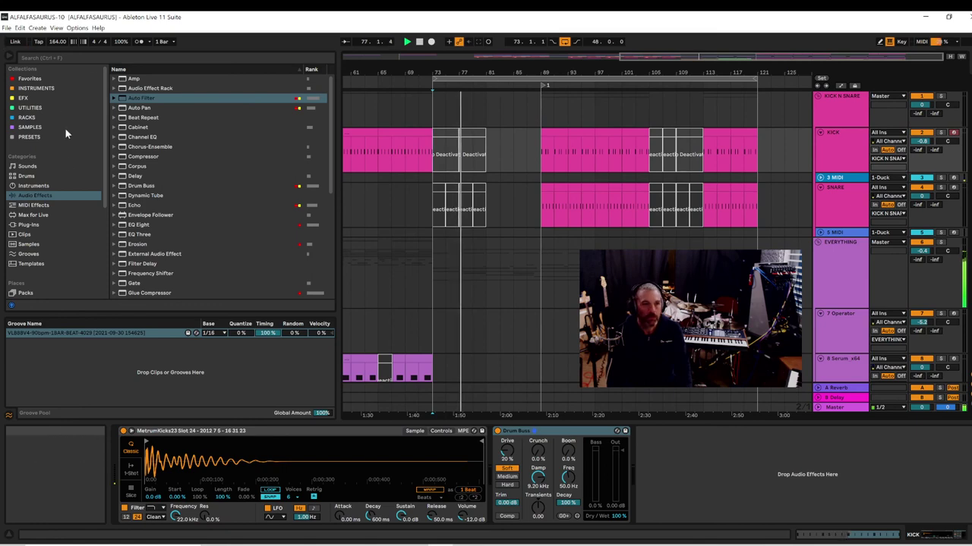
pyautogui.scroll(-3, 821, 316)
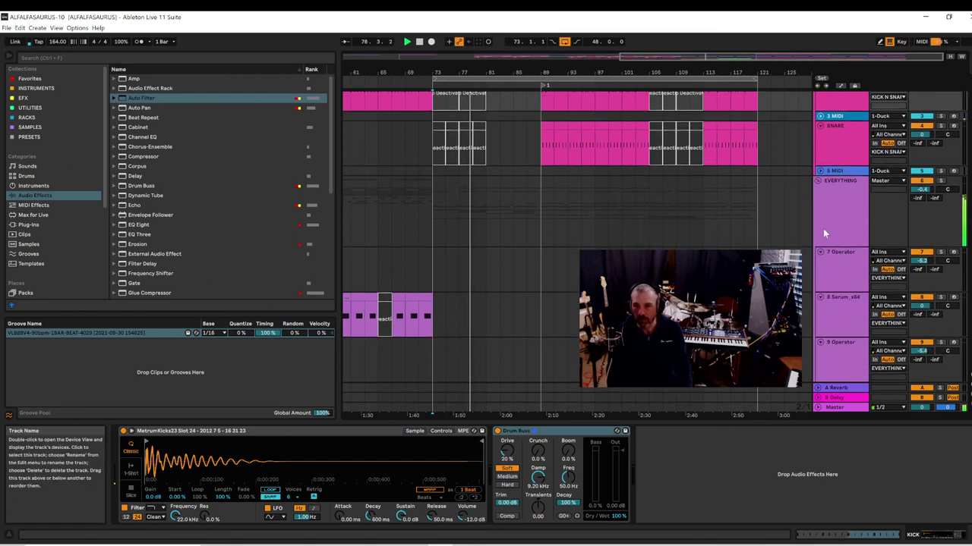
pyautogui.scroll(-9, 824, 234)
pyautogui.scroll(-10, 825, 235)
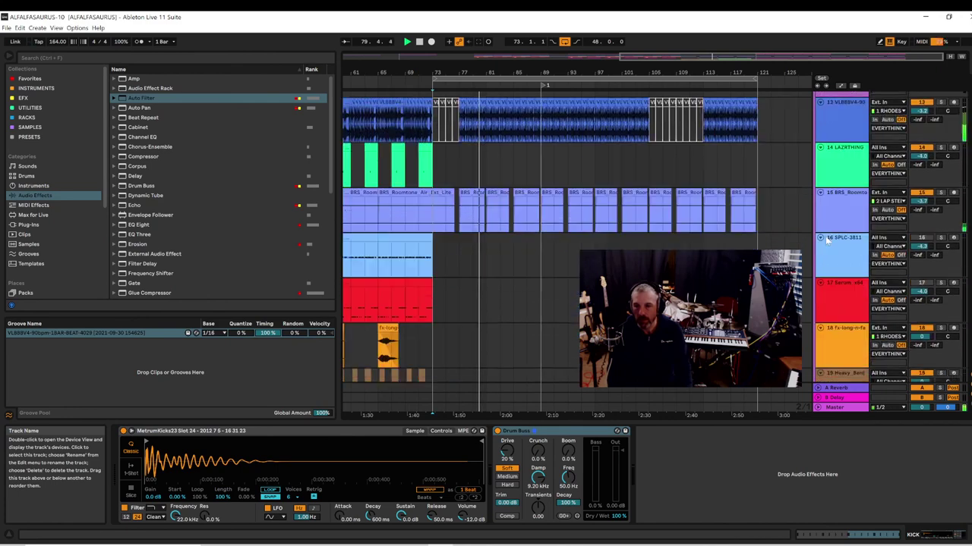
pyautogui.scroll(-3, 838, 277)
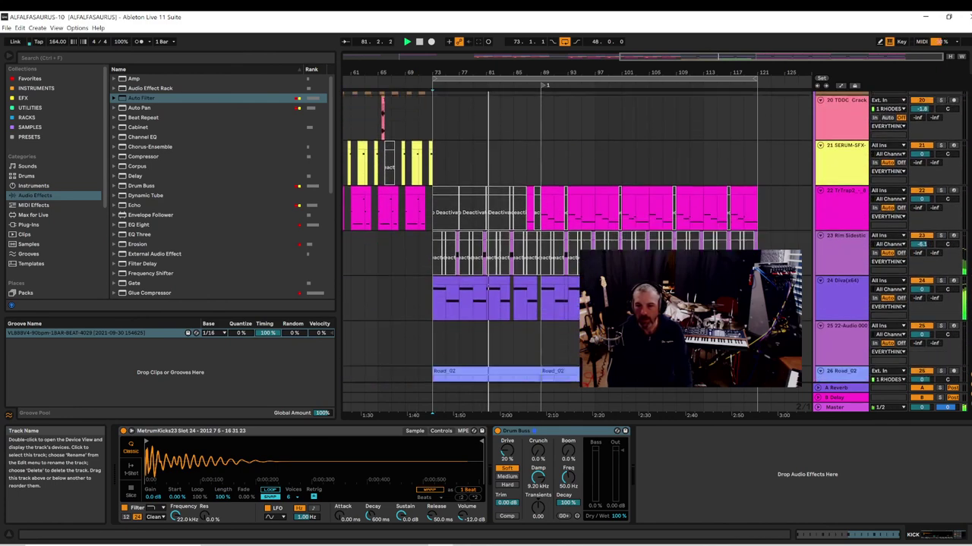
pyautogui.moveTo(103, 185); pyautogui.dragTo(111, 316)
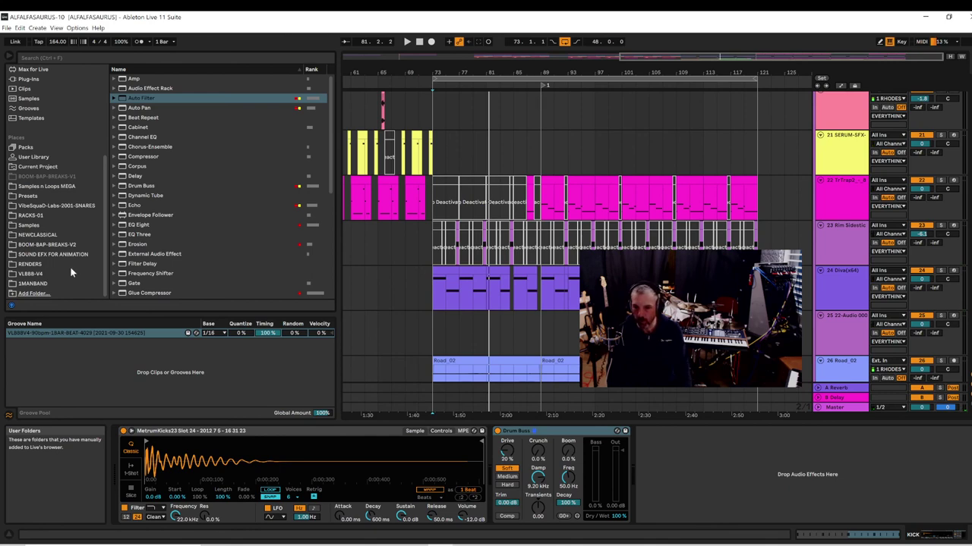
# - Fold all the tracks, select the st_melodic track, and place the insert marker on it at bar 73
pyautogui.keyDown('alt'); pyautogui.click(821, 231); pyautogui.keyUp('alt')
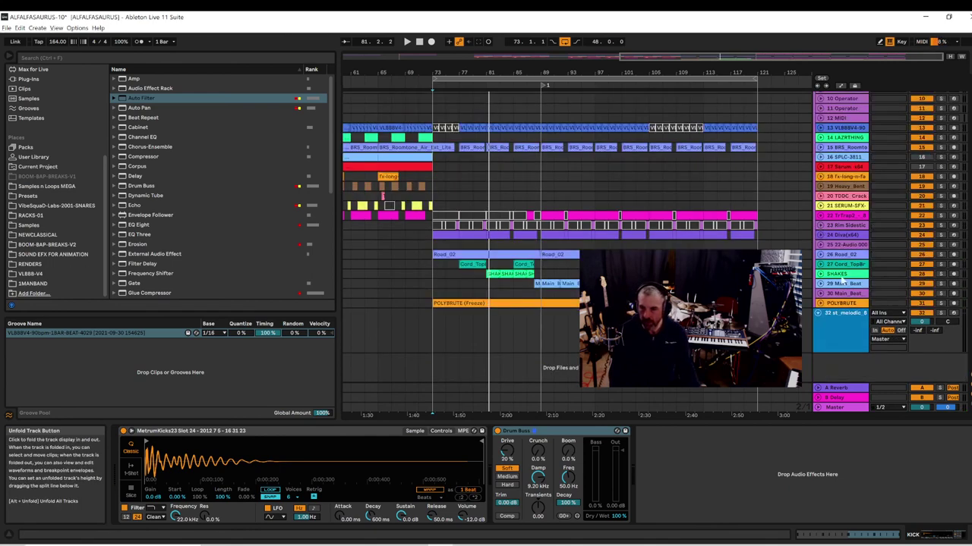
pyautogui.click(829, 322)
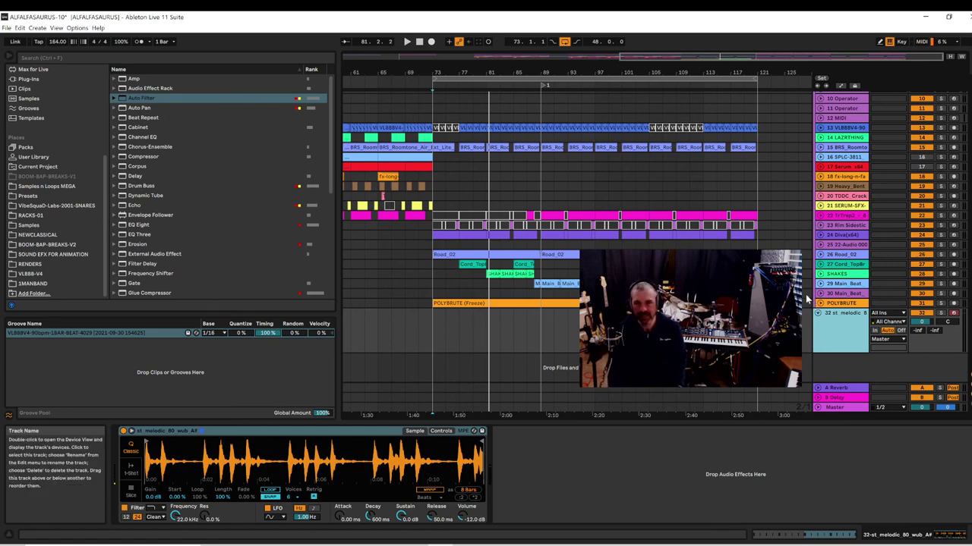
pyautogui.moveTo(521, 71); pyautogui.dragTo(591, 64)
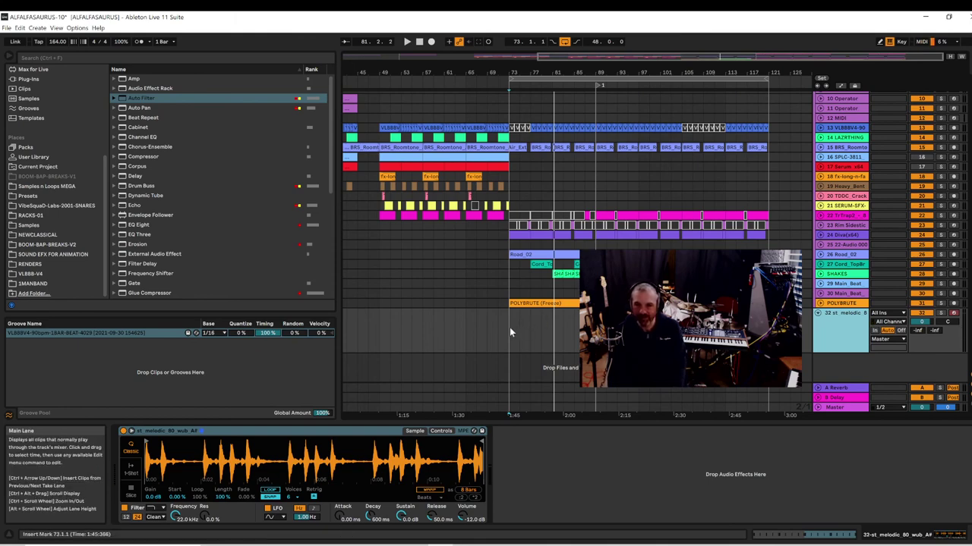
pyautogui.press('space')
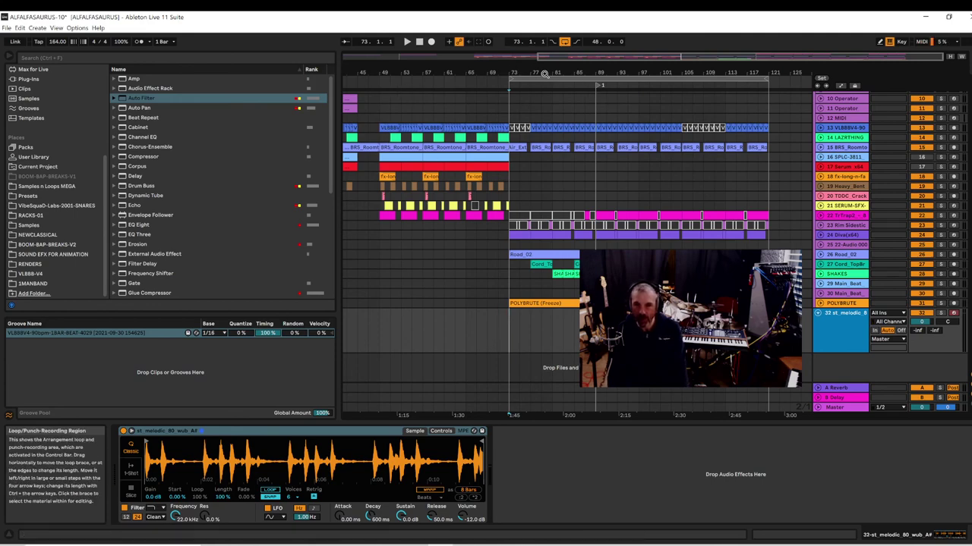
pyautogui.moveTo(545, 72); pyautogui.dragTo(631, 48)
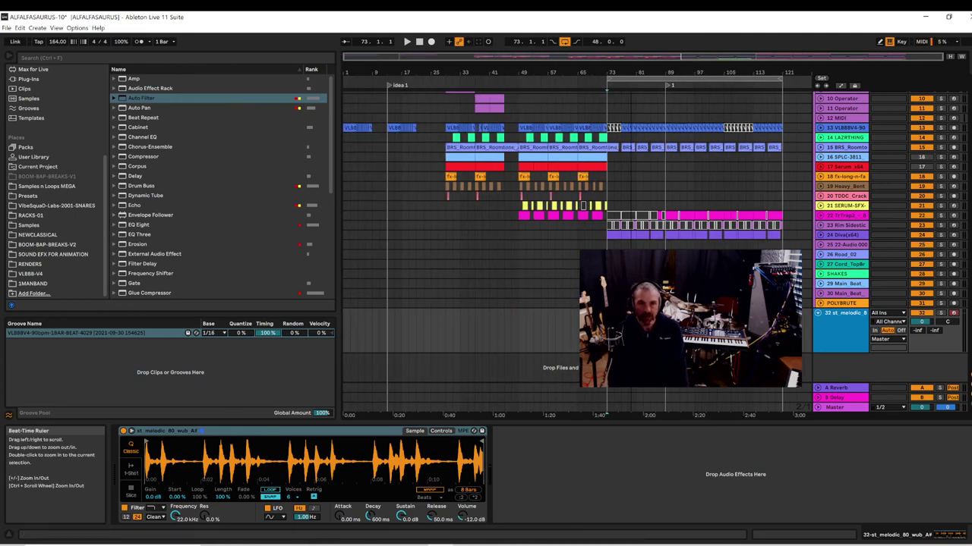
# - Try the arrangement from the idea 1 marker at a tempo of 90, stop playback, and restore the tempo to 164
pyautogui.click(388, 158)
pyautogui.press('space')
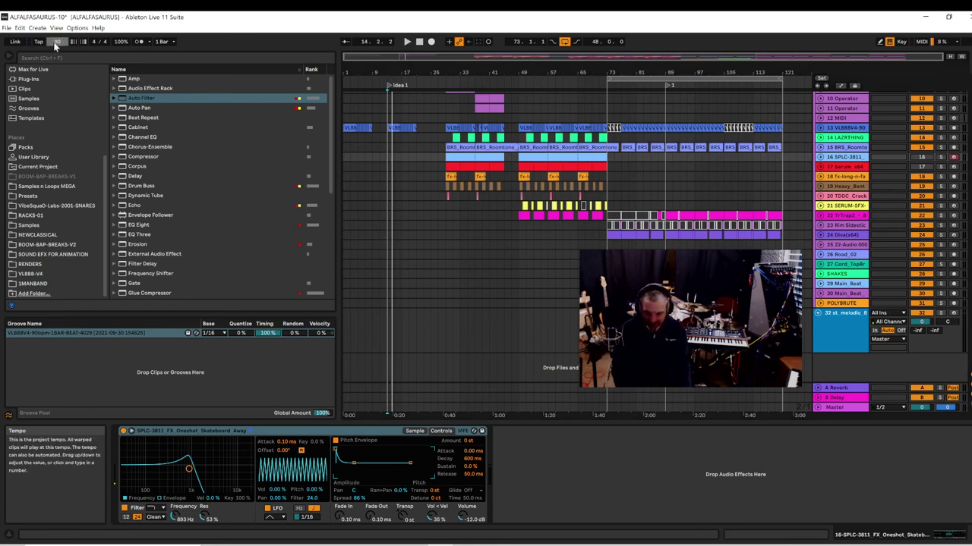
pyautogui.press('Return')
pyautogui.press('space')
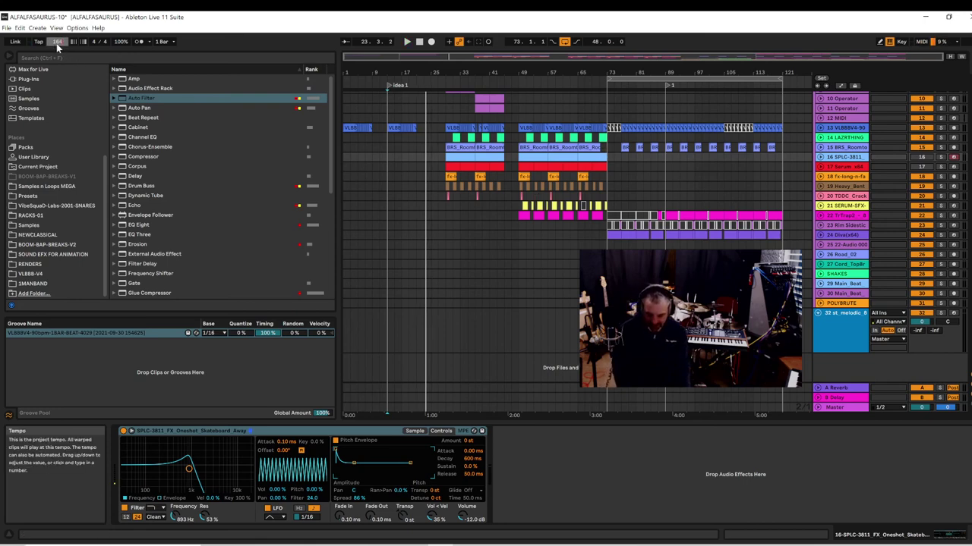
pyautogui.press('Return')
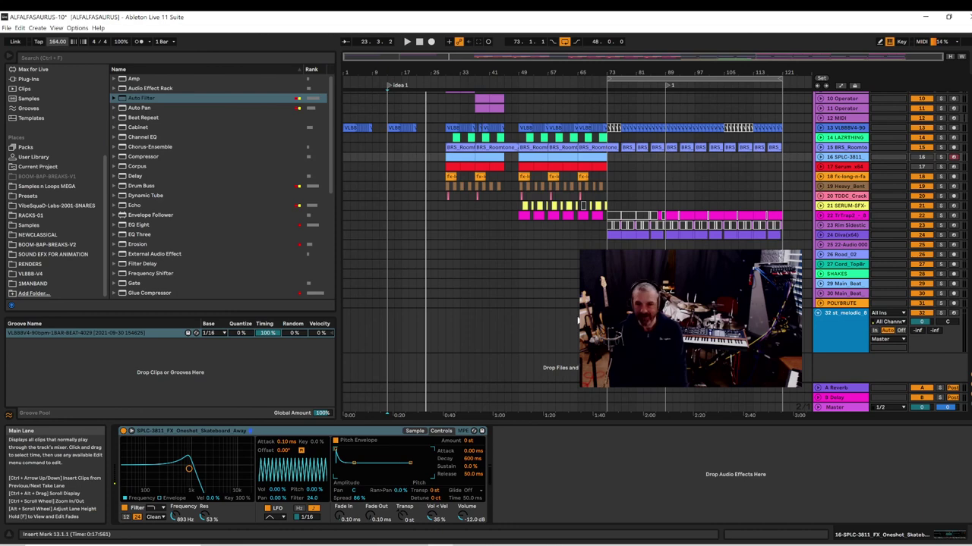
# - Set the insert marker back to bar 73 on the st_melodic track and bring the upper tracks of that section into view
pyautogui.click(608, 330)
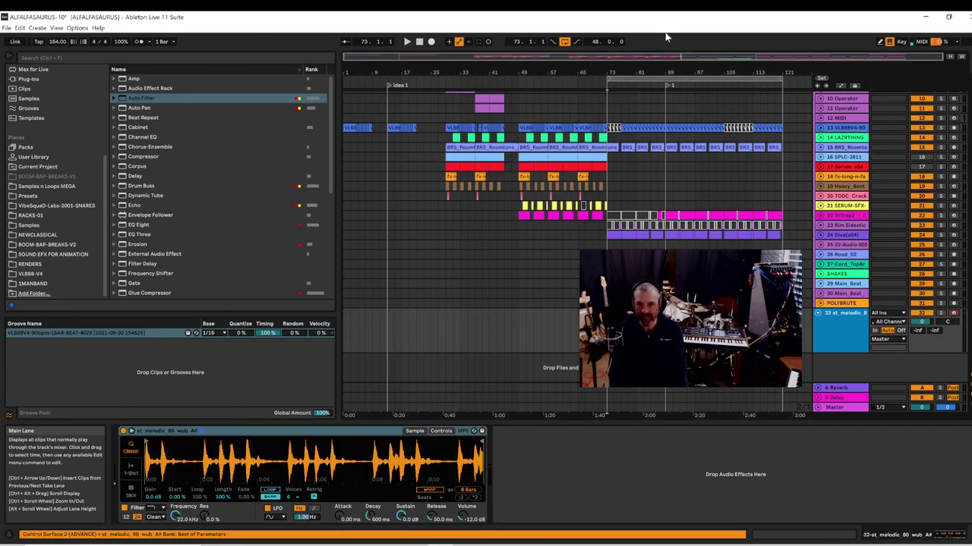
pyautogui.moveTo(607, 76); pyautogui.dragTo(501, 77)
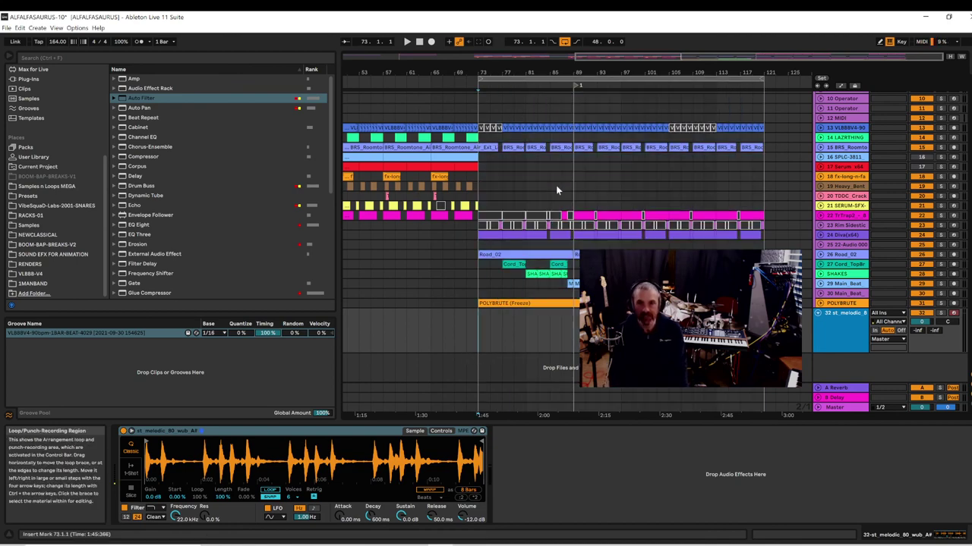
pyautogui.scroll(5, 556, 185)
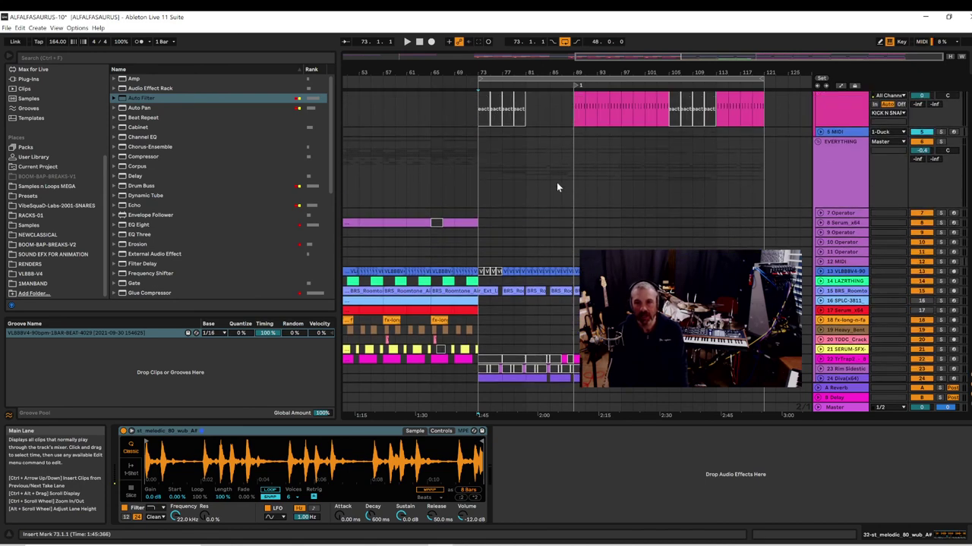
# - Fold the EVERYTHING and KICK N SNARE groups, then select the EVERYTHING track
pyautogui.click(833, 191)
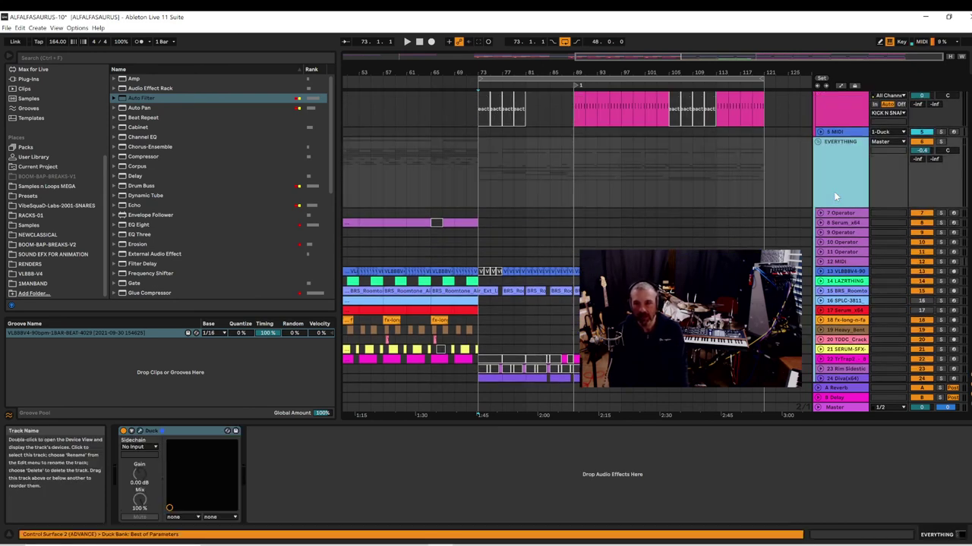
pyautogui.click(818, 142)
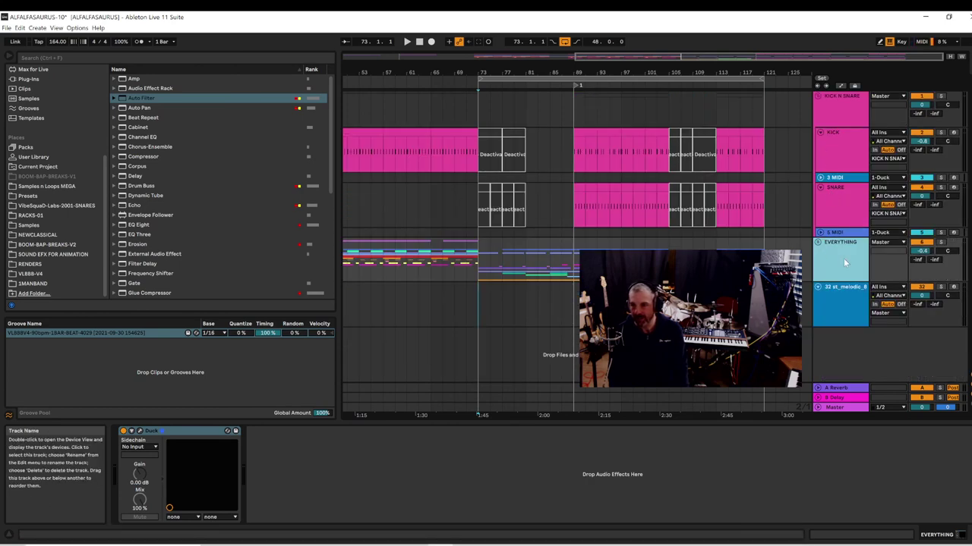
pyautogui.click(850, 296)
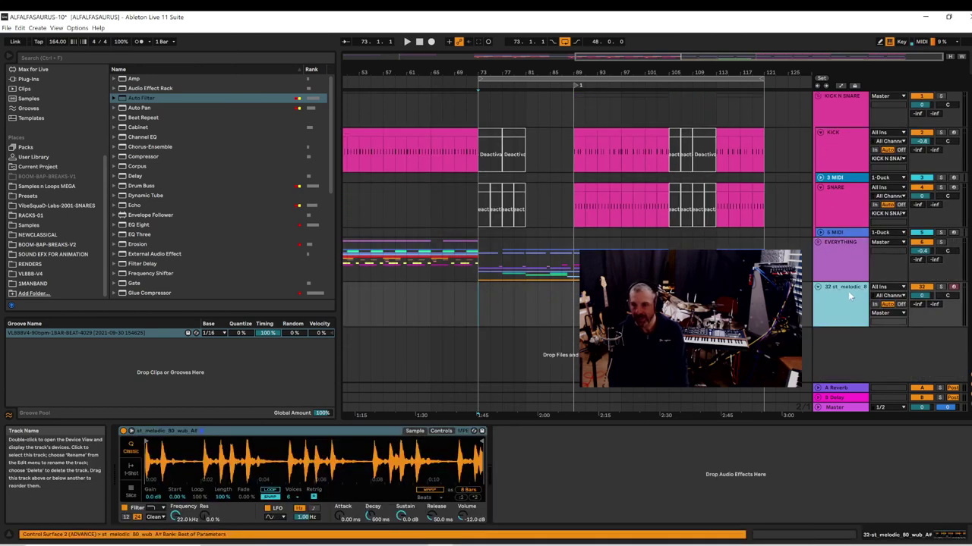
pyautogui.click(844, 109)
pyautogui.click(818, 97)
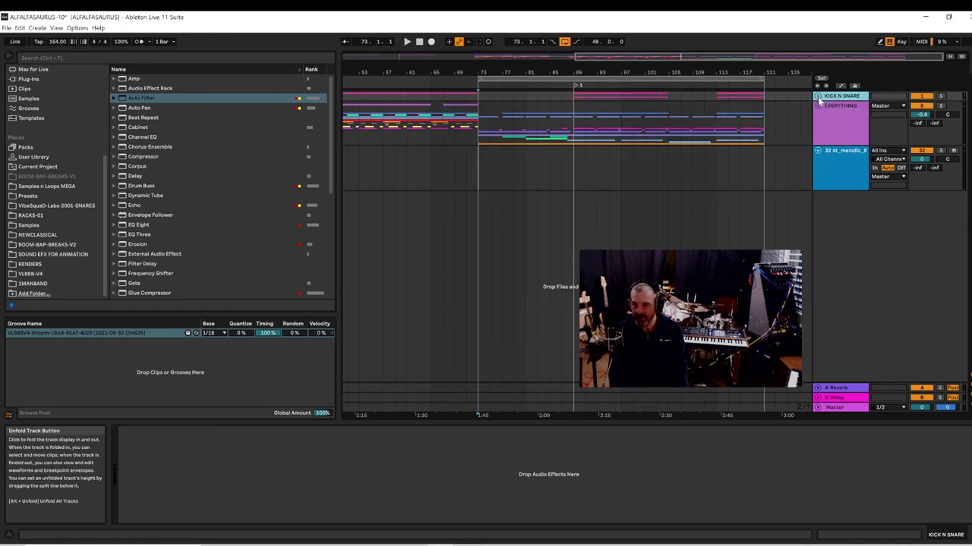
pyautogui.click(718, 139)
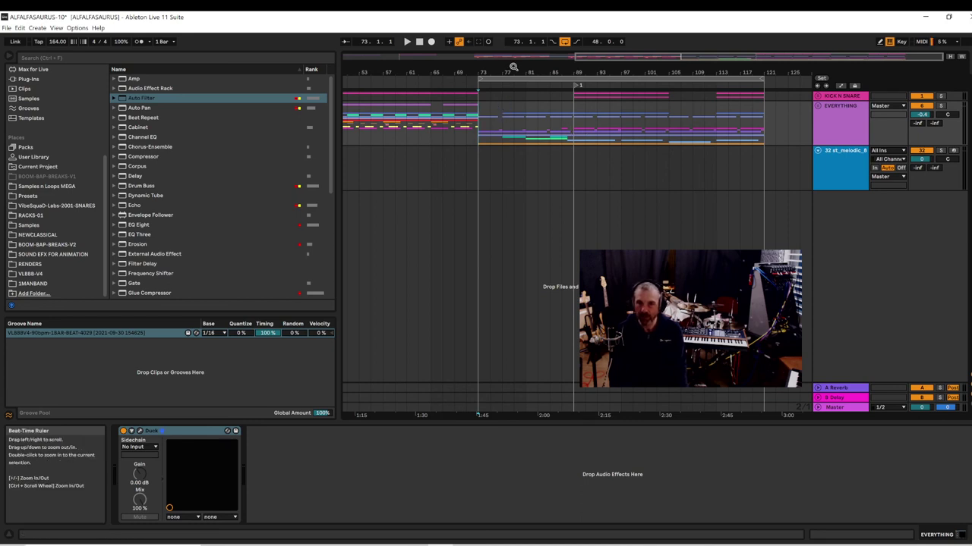
# - Listen to the arrangement from bar 73 with the whole looped section in view
pyautogui.moveTo(513, 73); pyautogui.dragTo(464, 80)
pyautogui.press('space')
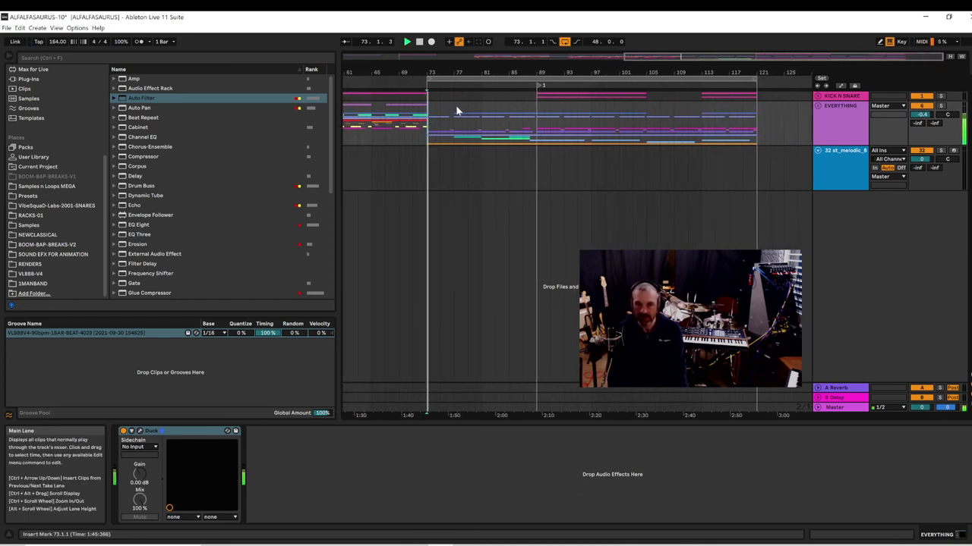
pyautogui.press('space')
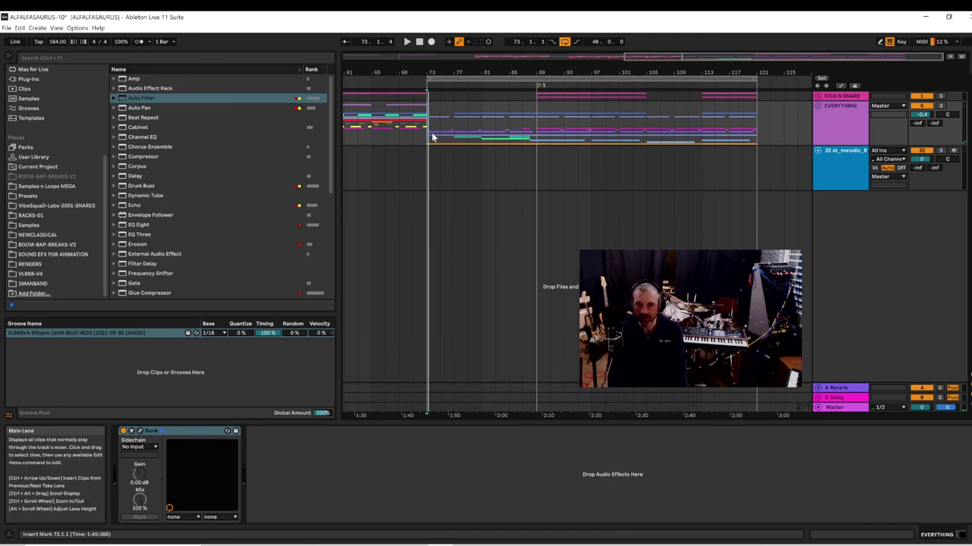
pyautogui.press('space')
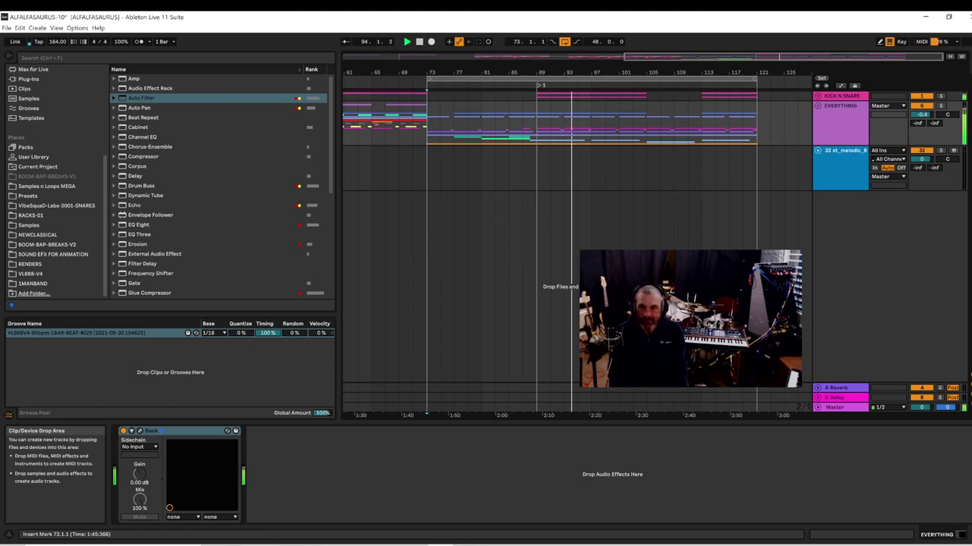
# - Set the KICK track's Drum Buss to 31% drive and Medium distortion during playback, then fold the KICK N SNARE group again
pyautogui.click(819, 97)
pyautogui.click(837, 142)
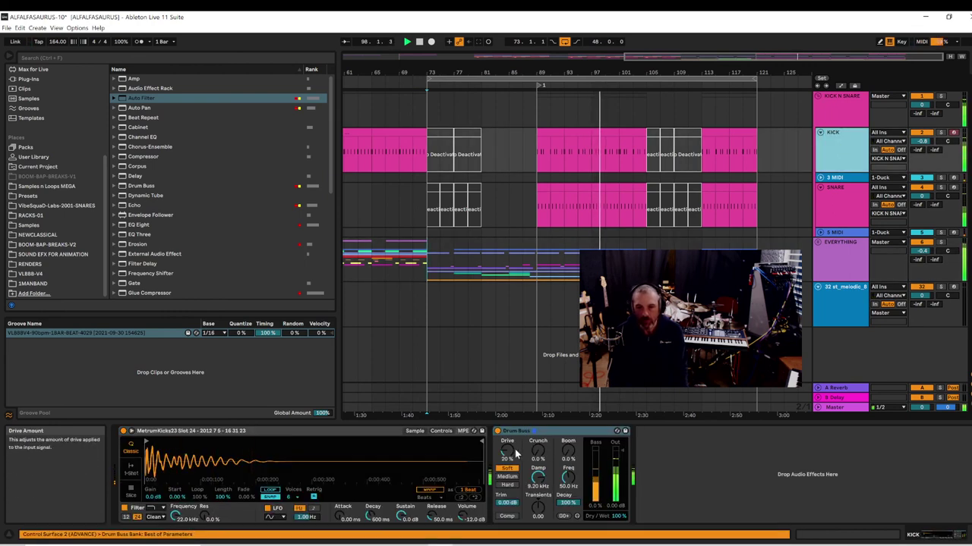
pyautogui.moveTo(513, 451); pyautogui.dragTo(514, 458)
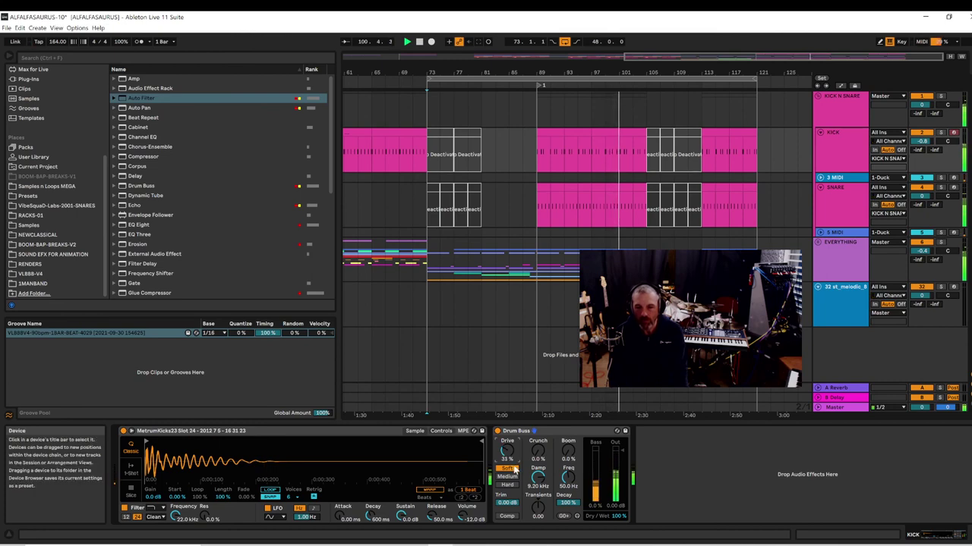
pyautogui.click(515, 477)
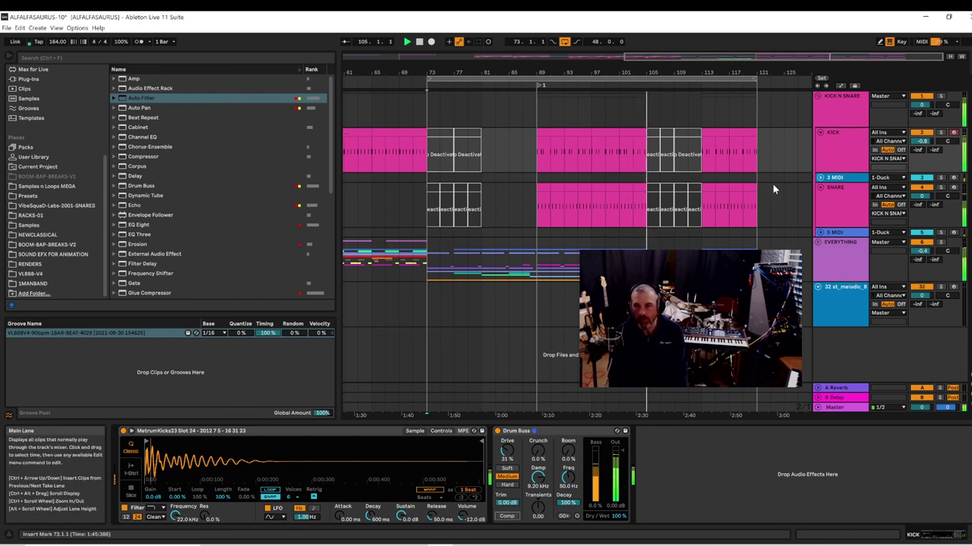
pyautogui.click(817, 99)
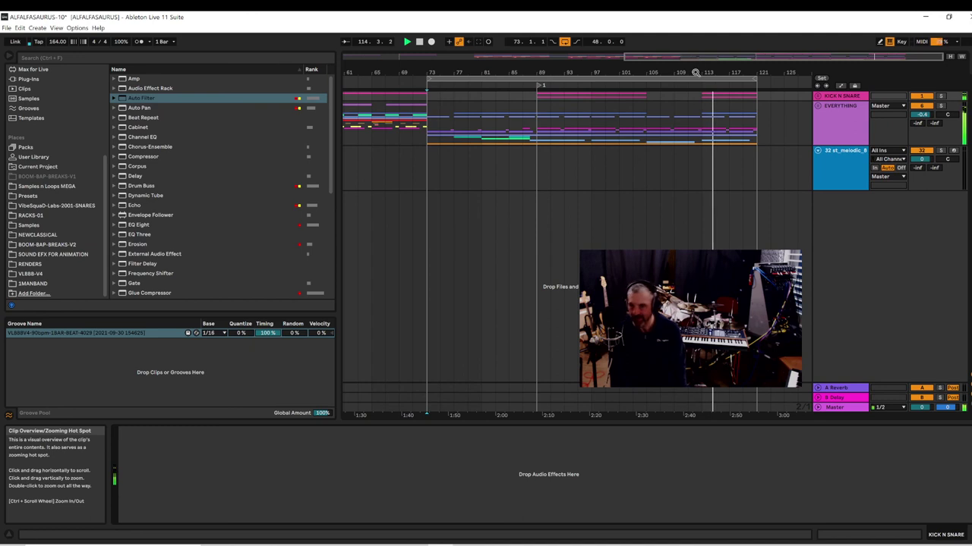
# - Listen through the end of the looped section up to bar 121 and stop playback
pyautogui.moveTo(704, 67); pyautogui.dragTo(684, 68)
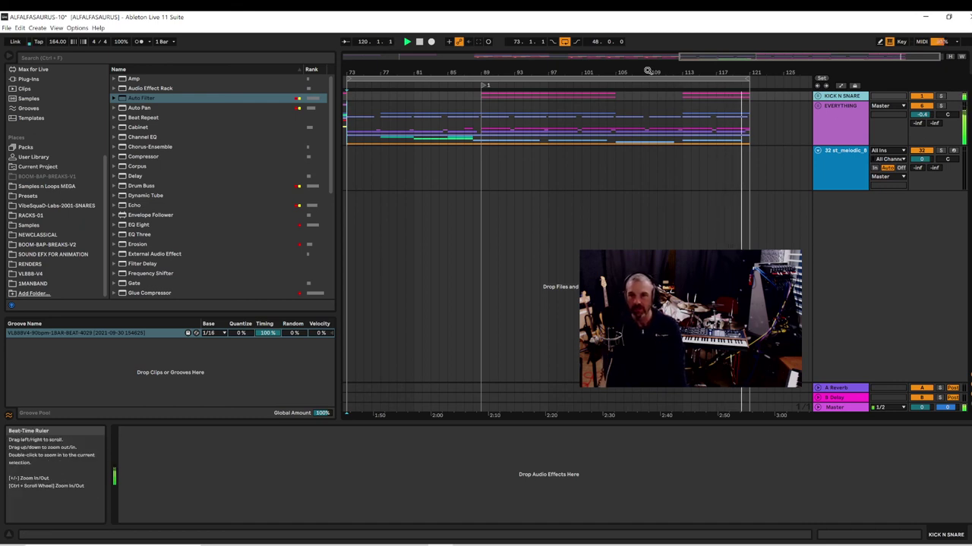
pyautogui.press('space')
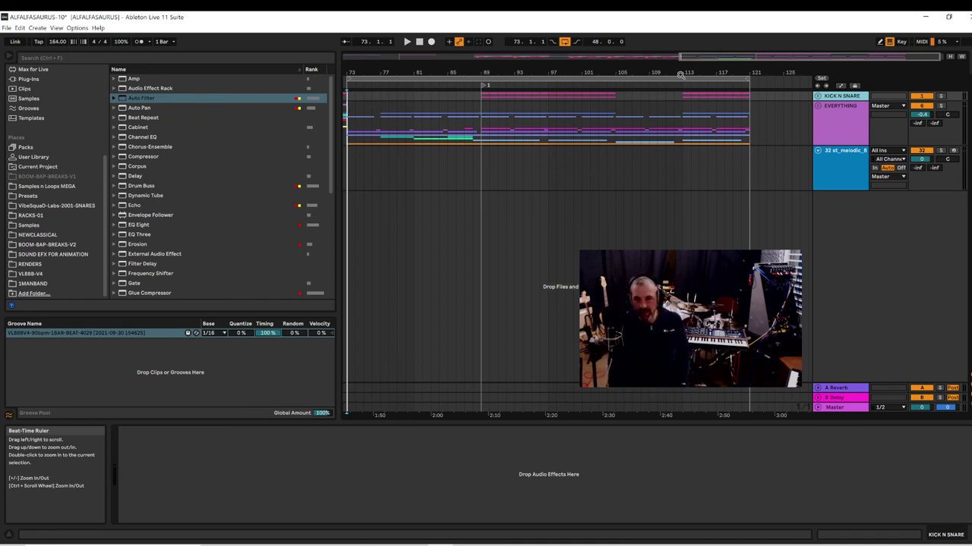
pyautogui.moveTo(678, 68); pyautogui.dragTo(702, 68)
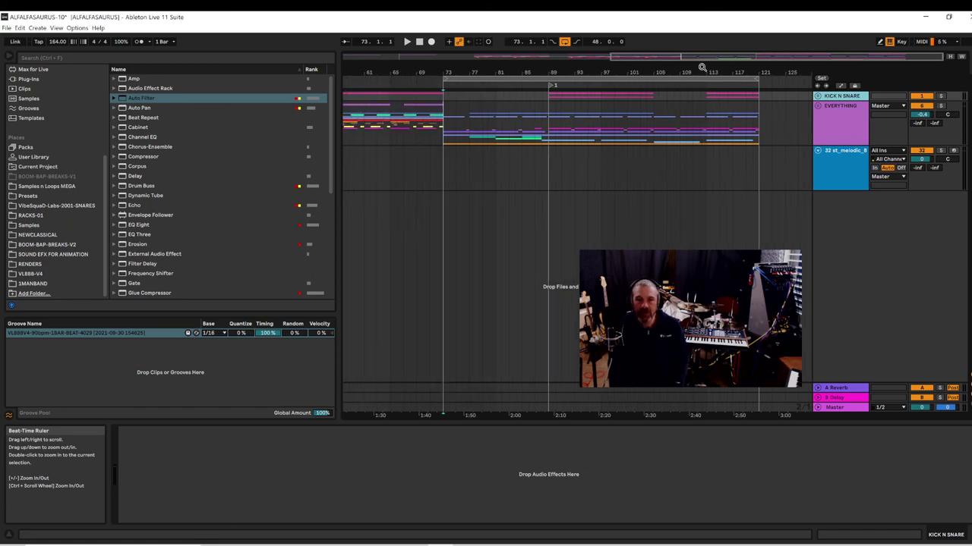
# - Select the st_melodic track at bar 73 and play the section from there
pyautogui.click(447, 175)
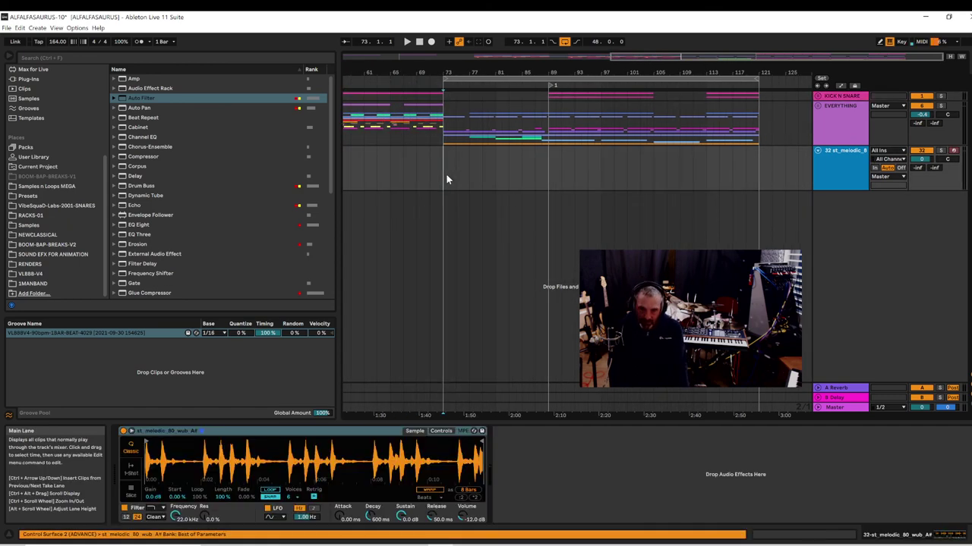
pyautogui.moveTo(455, 67); pyautogui.dragTo(460, 68)
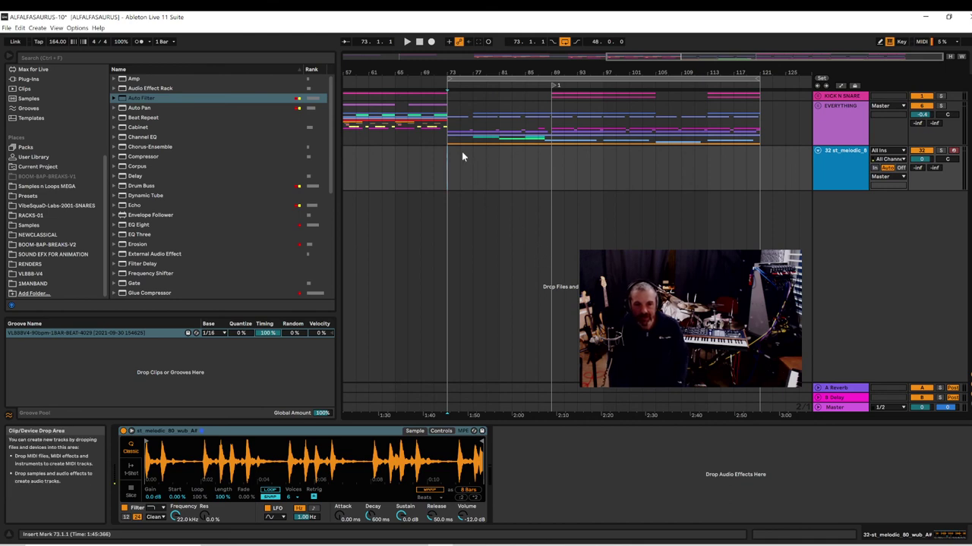
pyautogui.moveTo(534, 72); pyautogui.dragTo(575, 71)
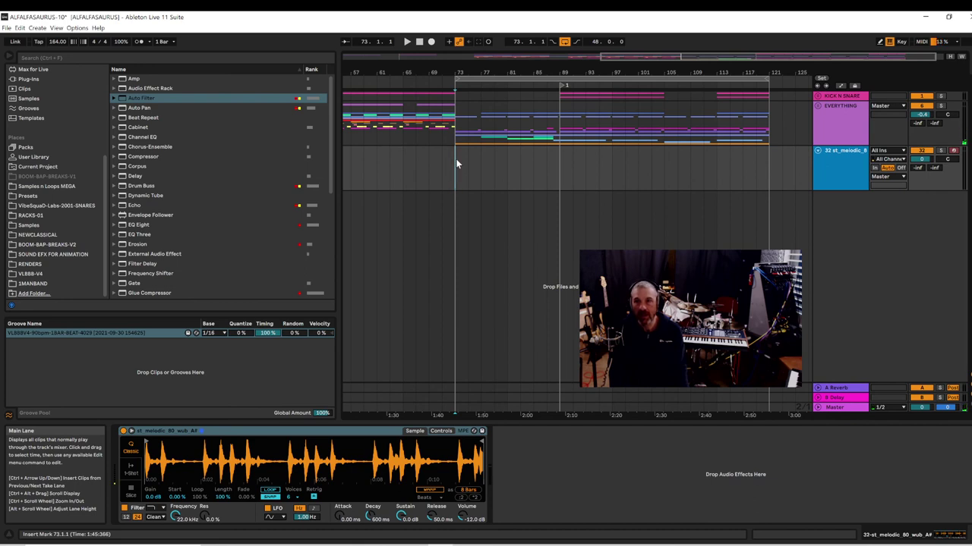
pyautogui.press('space')
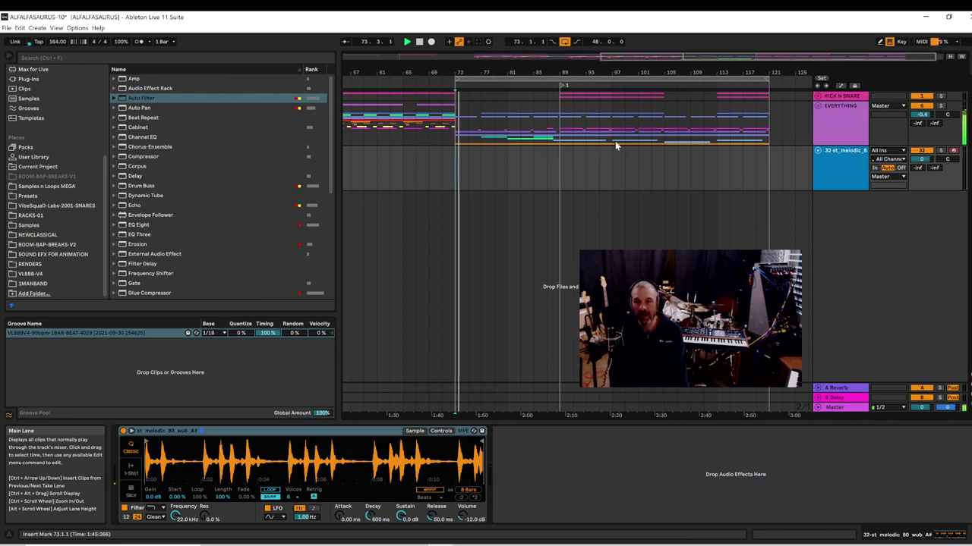
# - Place the insert marker at bar 113 on the EVERYTHING group, listen to that part, and stop playback
pyautogui.click(718, 140)
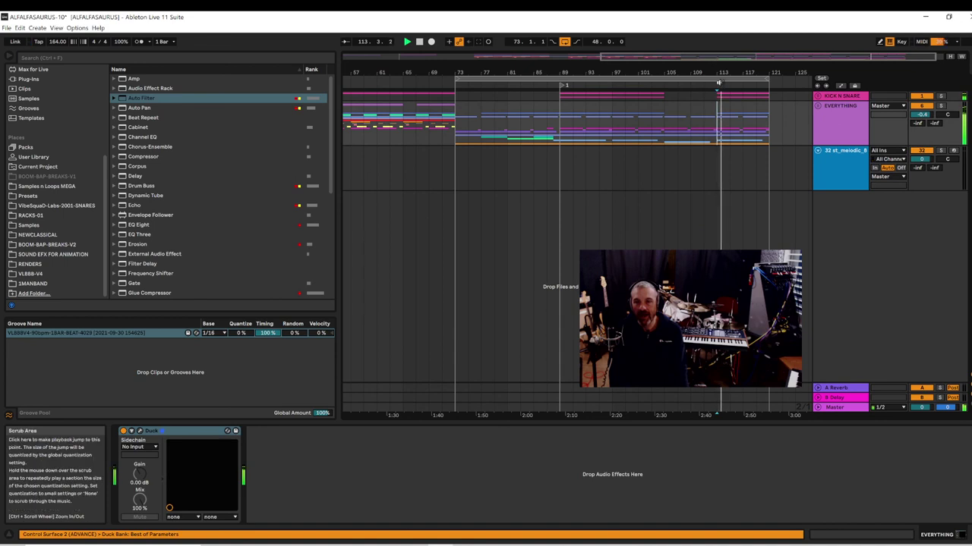
pyautogui.moveTo(724, 70); pyautogui.dragTo(704, 70)
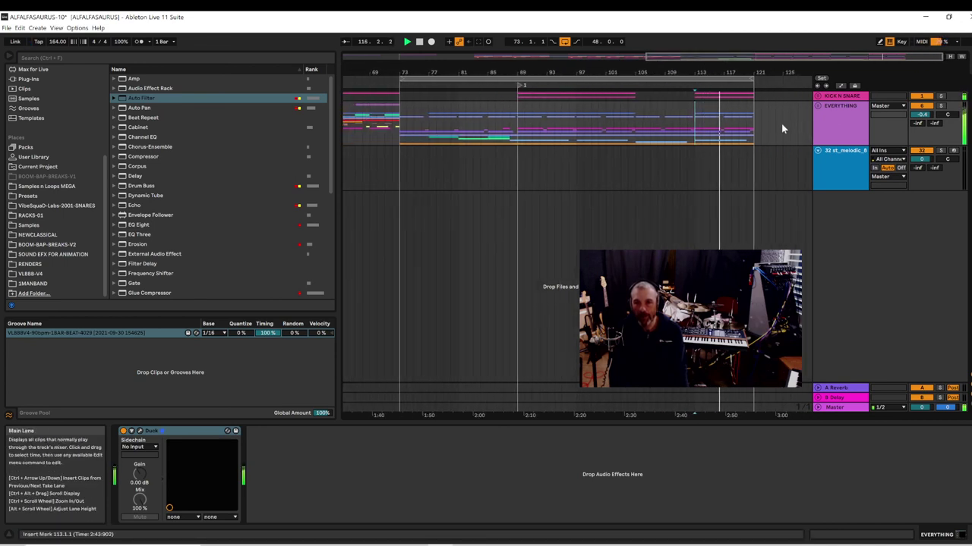
pyautogui.press('space')
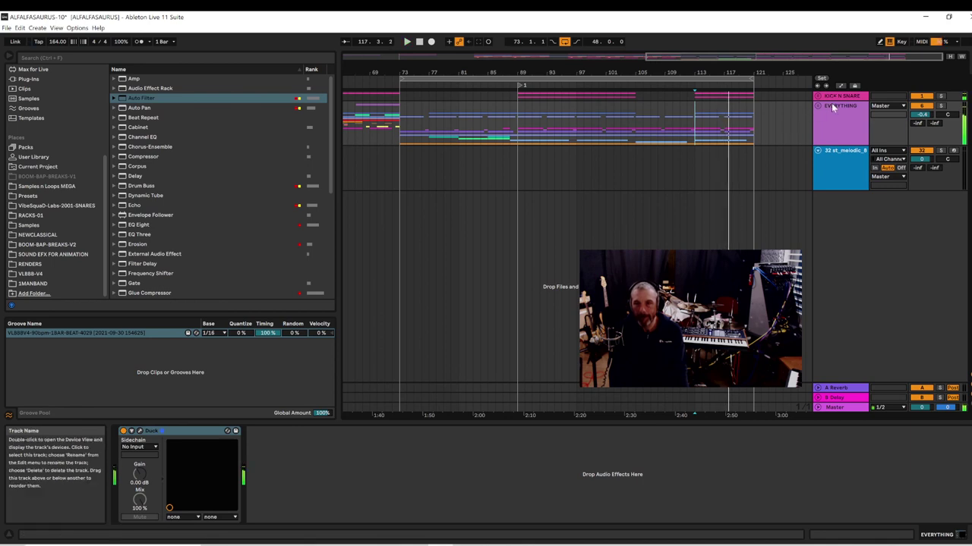
# - Open the Duck plug-in on the EVERYTHING group and move the end point of its rising curve slightly later while auditioning from bar 113
pyautogui.click(835, 117)
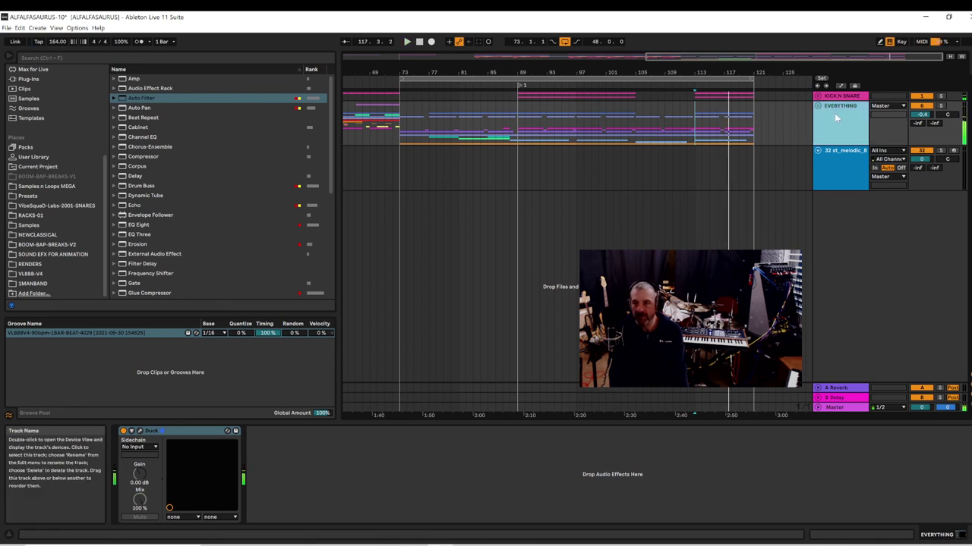
pyautogui.click(140, 431)
pyautogui.press('space')
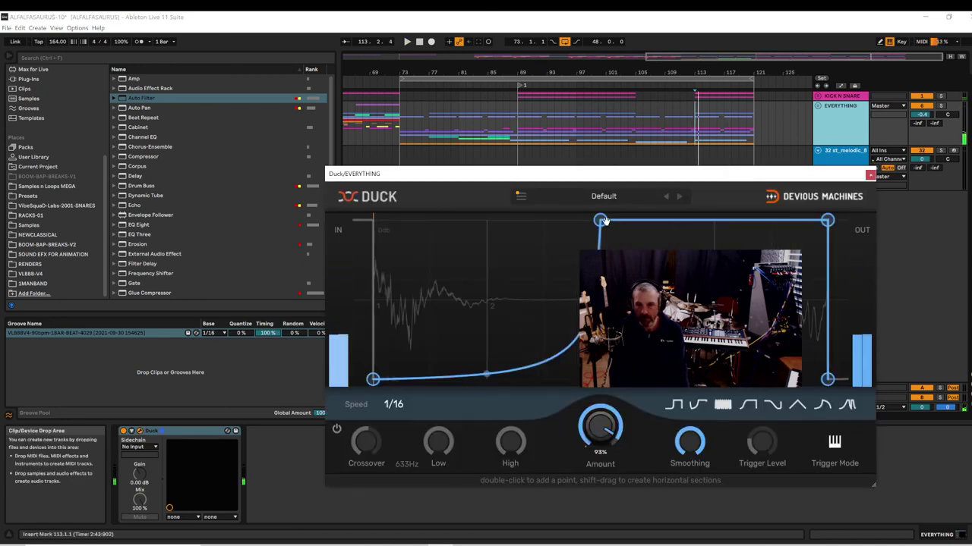
pyautogui.moveTo(600, 221); pyautogui.dragTo(714, 229)
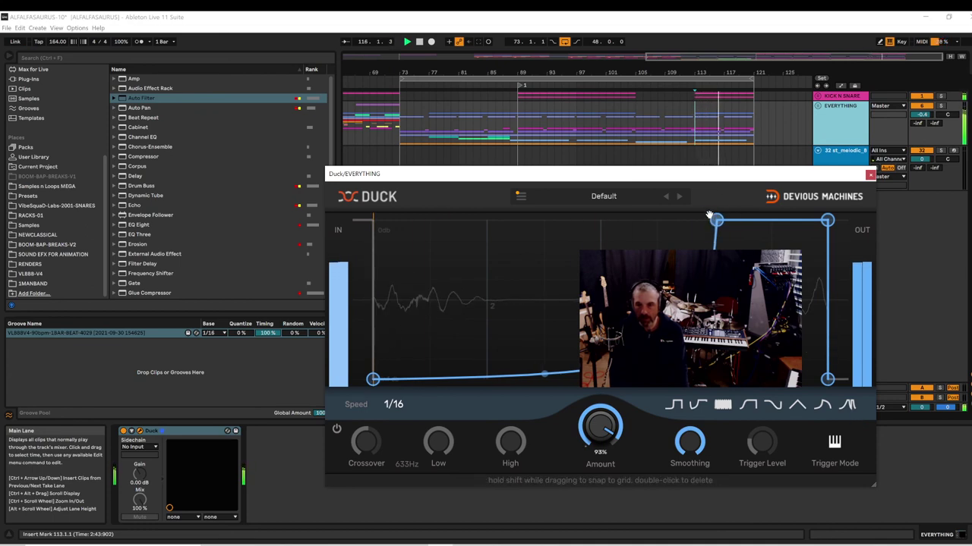
pyautogui.moveTo(715, 222); pyautogui.dragTo(627, 187)
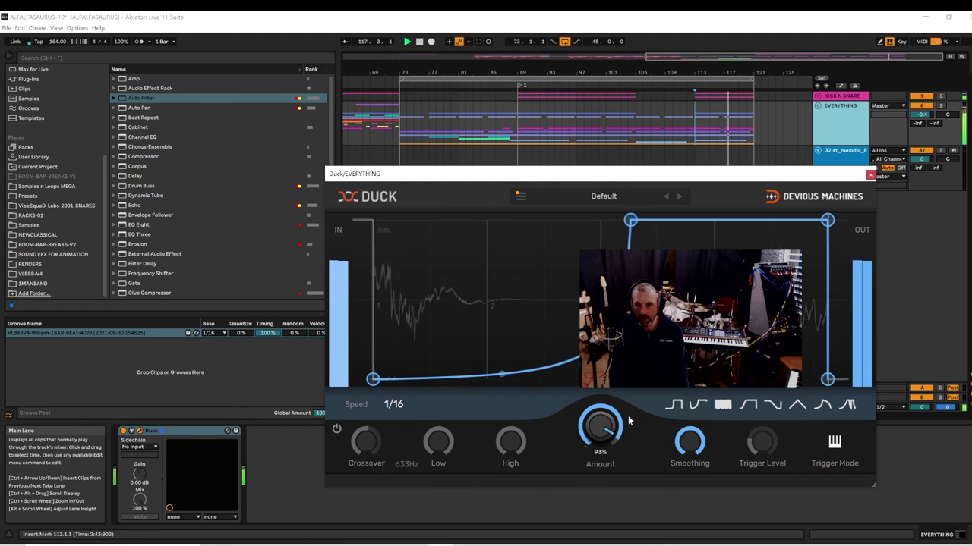
# - Set Duck's Amount to 100%, enable its crossover, and lower the High amount while auditioning the result
pyautogui.moveTo(609, 427); pyautogui.dragTo(609, 414)
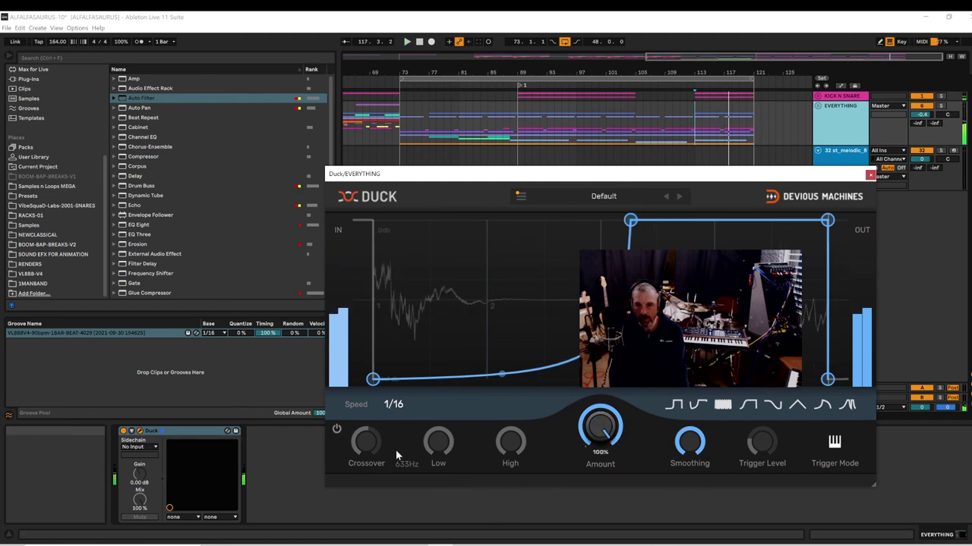
pyautogui.click(336, 430)
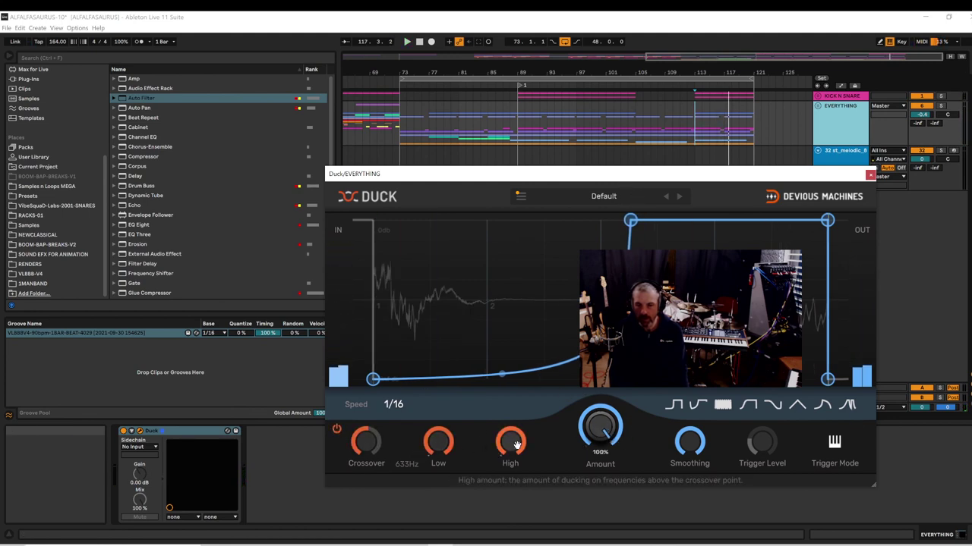
pyautogui.press('space')
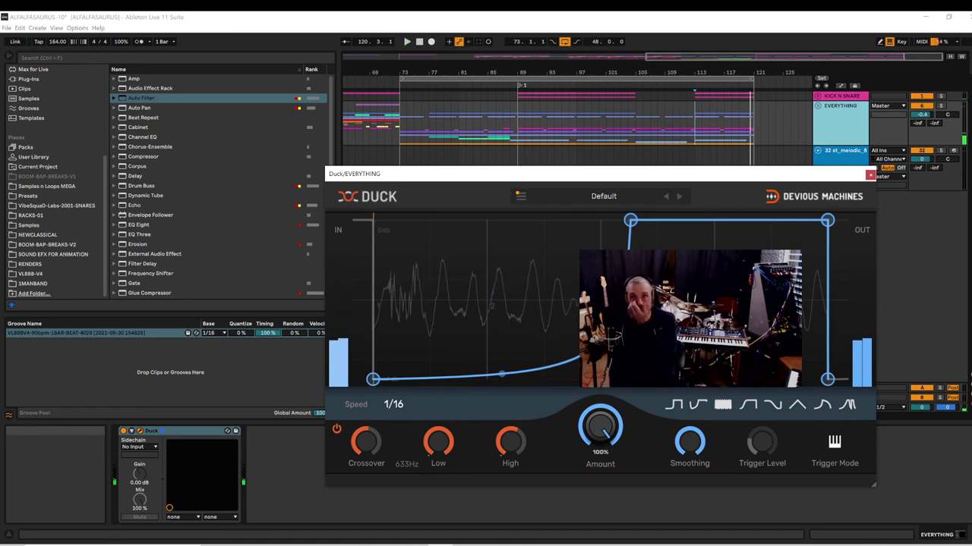
pyautogui.press('space')
# - Switch to the Twitch chat window, read the recent messages, and move the window off the arrangement
pyautogui.moveTo(494, 0); pyautogui.dragTo(214, 90)
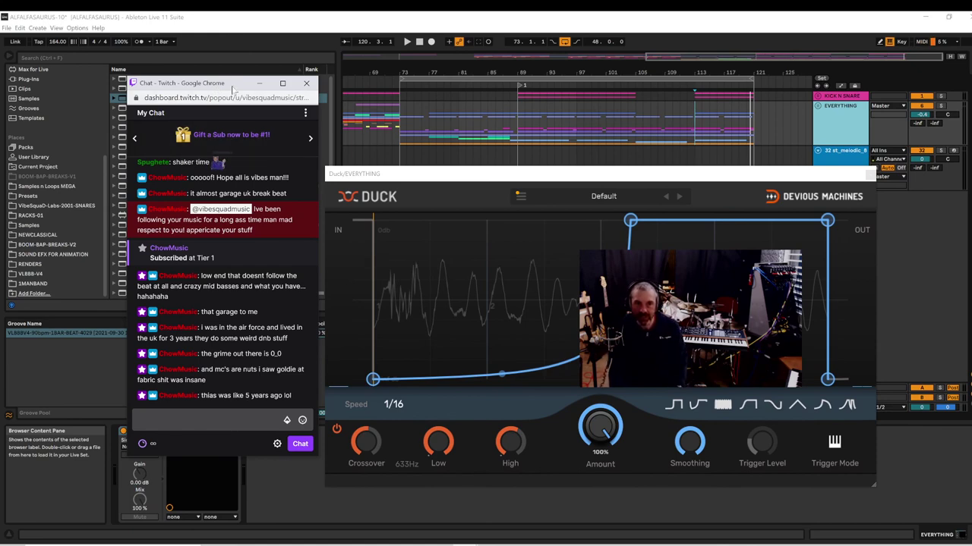
pyautogui.moveTo(233, 89)
pyautogui.mouseDown()
pyautogui.moveTo(245, 86)
pyautogui.moveTo(235, 85)
pyautogui.mouseUp()
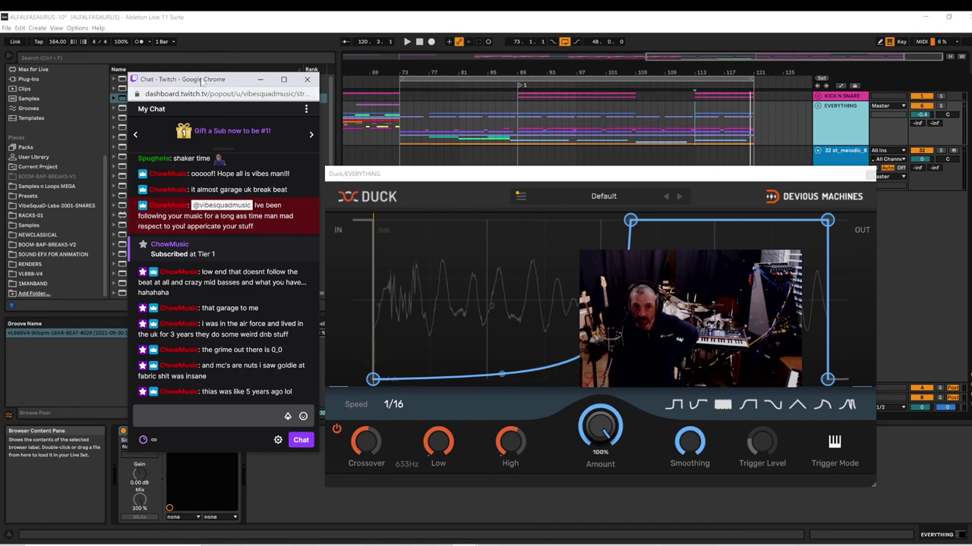
pyautogui.moveTo(202, 81)
pyautogui.mouseDown()
pyautogui.moveTo(486, 0)
pyautogui.moveTo(676, 0)
pyautogui.moveTo(624, 68)
pyautogui.moveTo(537, 102)
pyautogui.moveTo(164, 67)
pyautogui.moveTo(205, 77)
pyautogui.mouseUp()
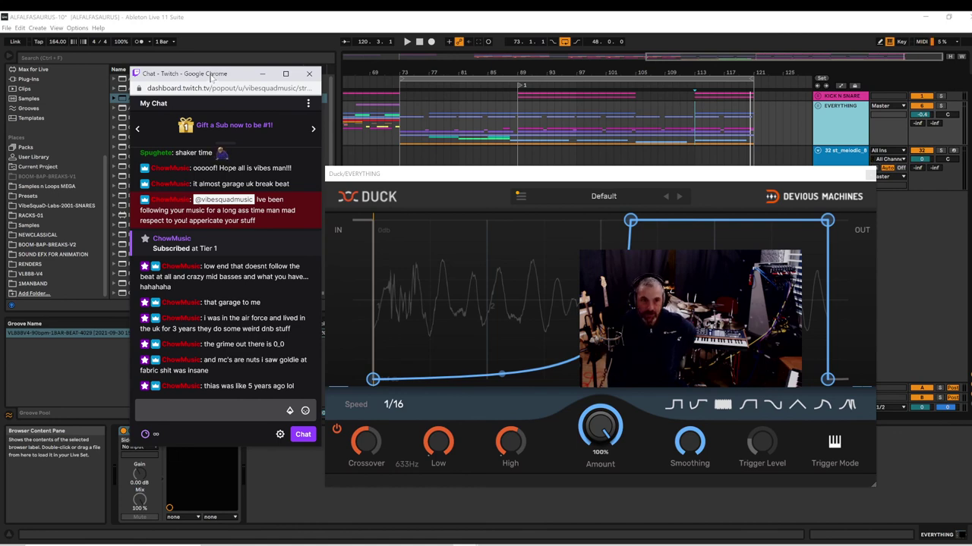
pyautogui.moveTo(211, 77); pyautogui.dragTo(274, 2)
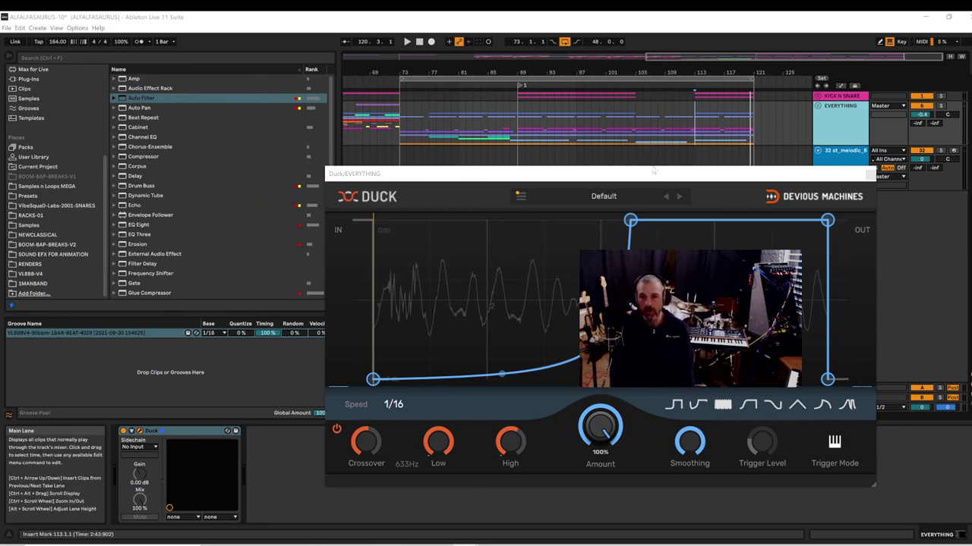
# - Close the Duck plug-in window and play the arrangement from bar 113
pyautogui.moveTo(861, 178); pyautogui.dragTo(832, 169)
pyautogui.click(840, 164)
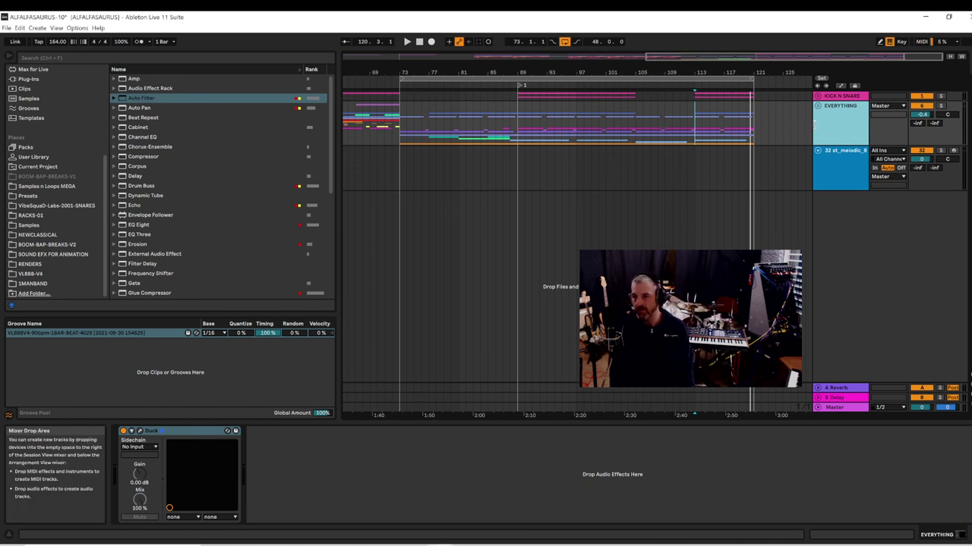
pyautogui.press('space')
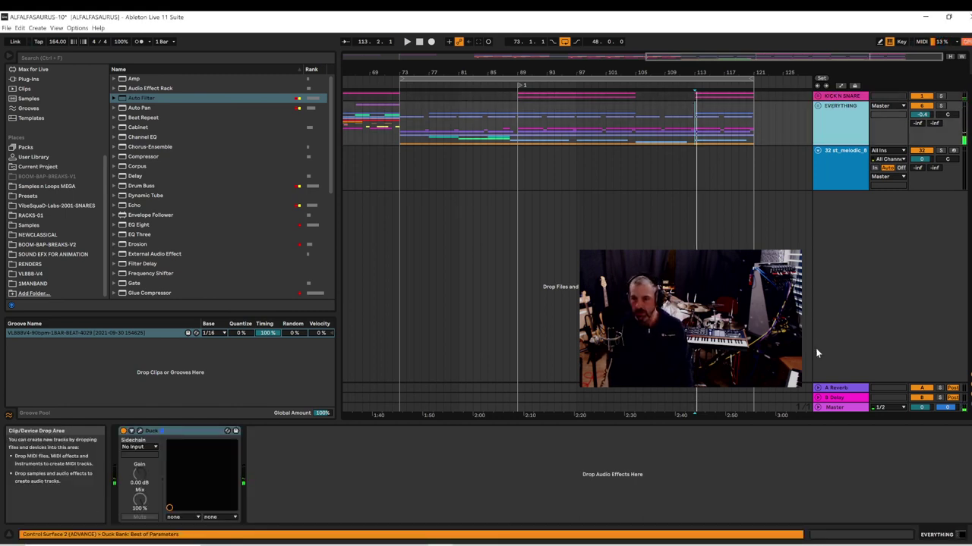
# - Insert the Virtual Tape Machines plug-in from the EFX collection ahead of FabFilter Pro-L 2 on the Master track
pyautogui.click(850, 410)
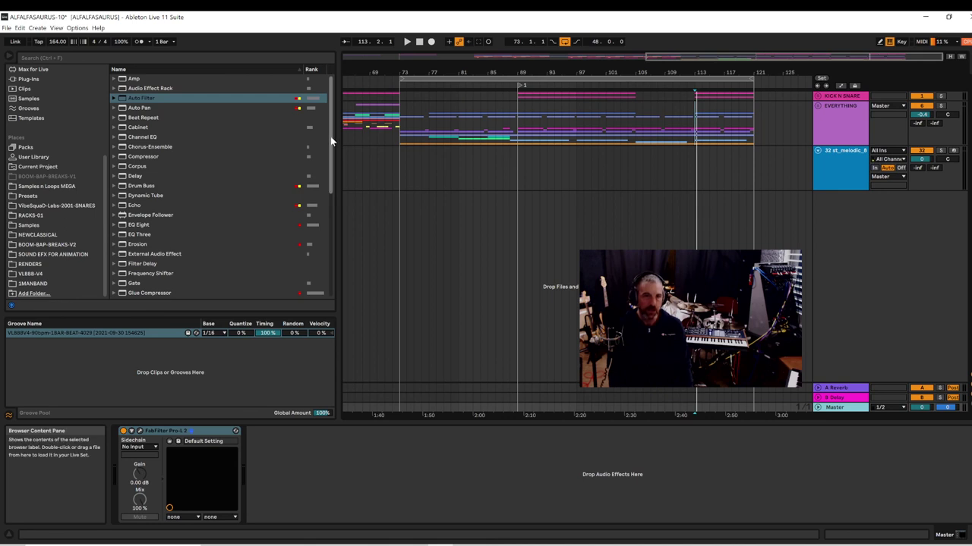
pyautogui.moveTo(333, 140); pyautogui.dragTo(327, 285)
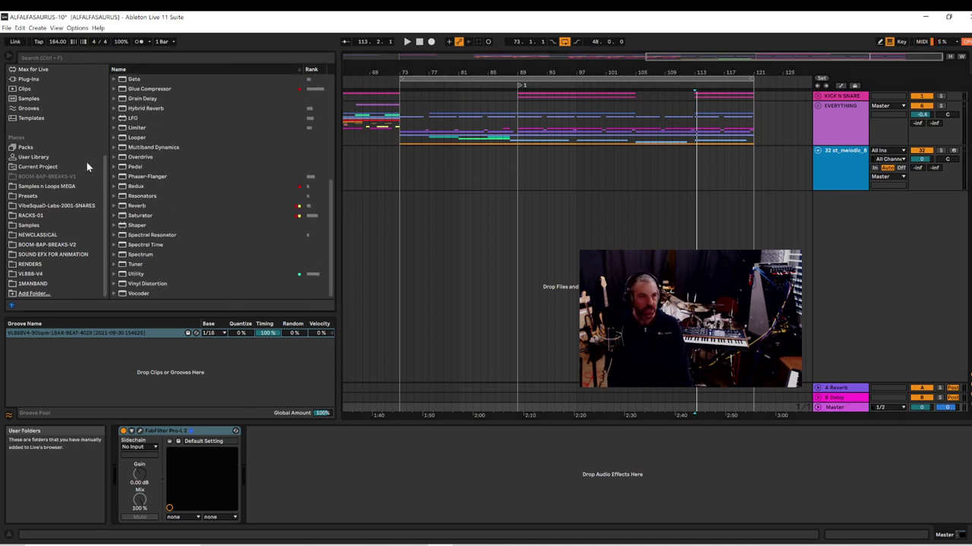
pyautogui.scroll(5, 72, 122)
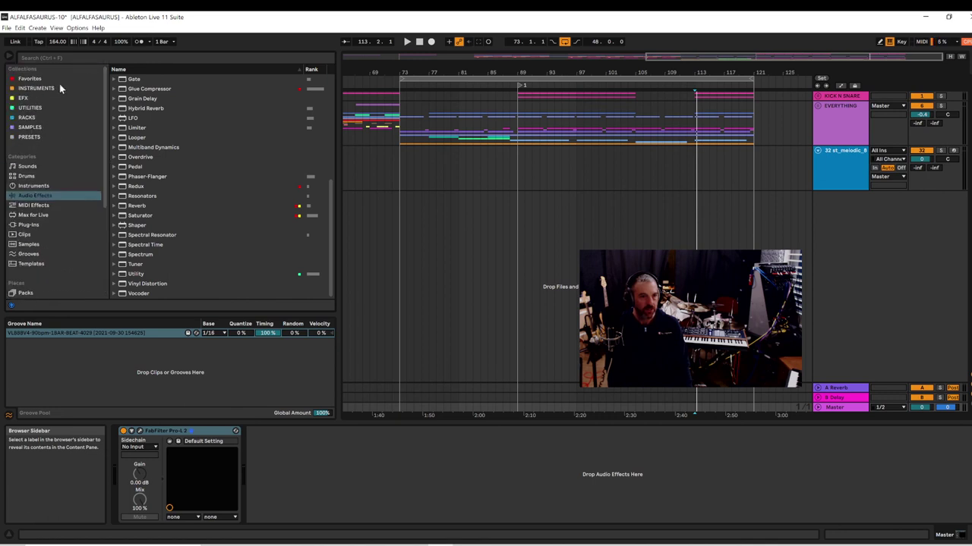
pyautogui.click(42, 99)
pyautogui.scroll(-5, 250, 194)
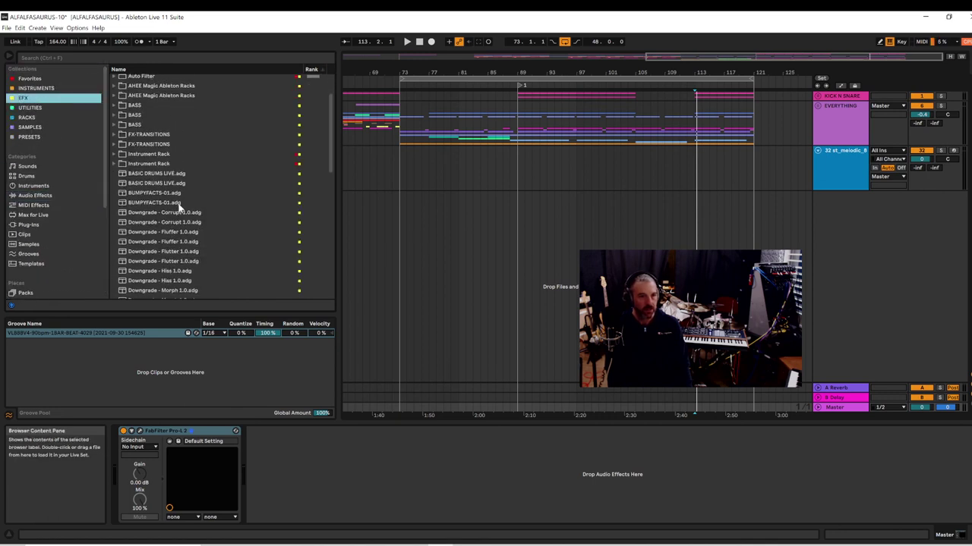
pyautogui.scroll(-10, 312, 291)
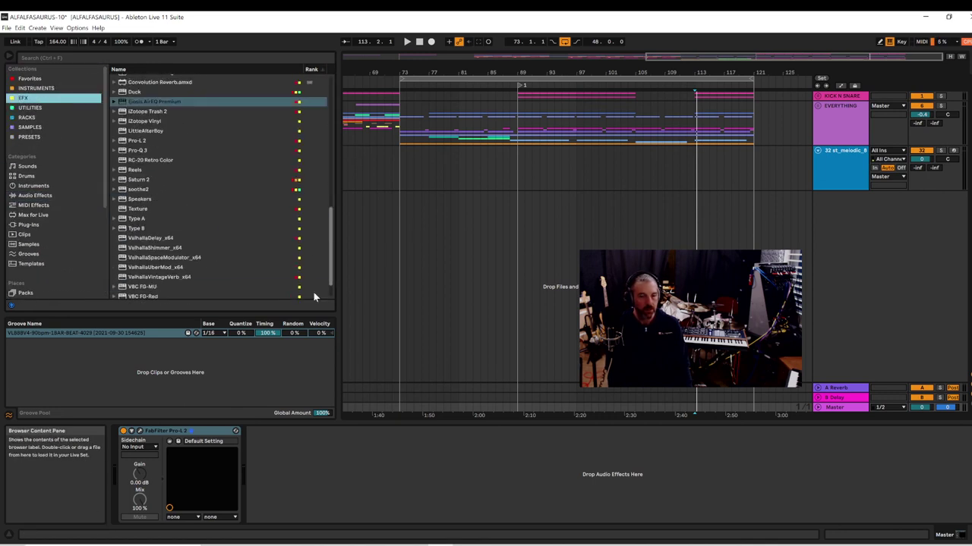
pyautogui.click(158, 283)
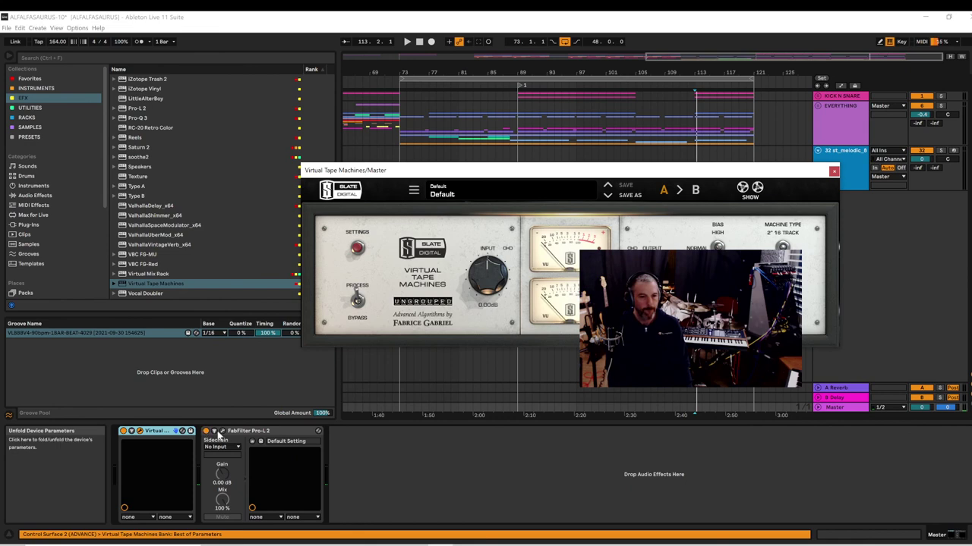
# - Check the Master's limiting in FabFilter Pro-L 2 from bar 113, and close both plug-in windows over the Session View mixer
pyautogui.click(213, 430)
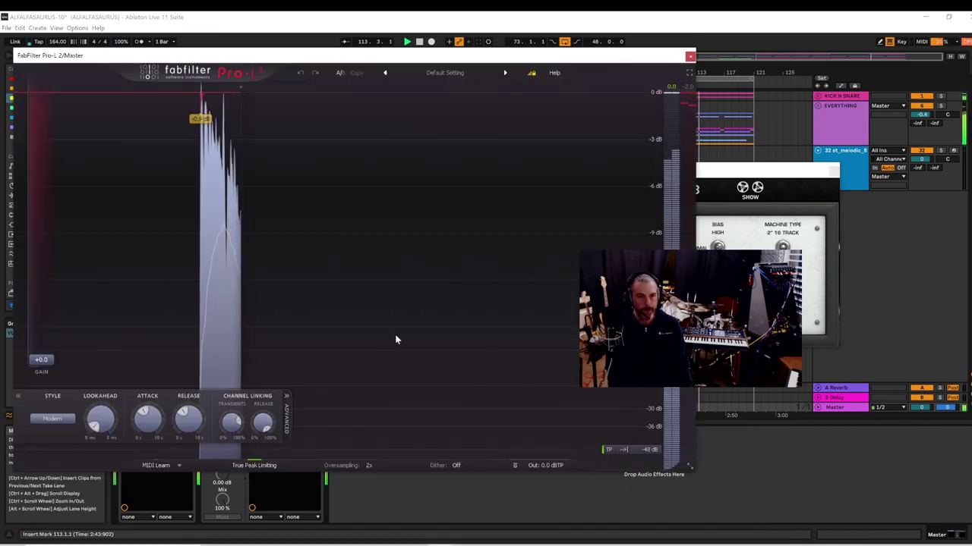
pyautogui.click(964, 60)
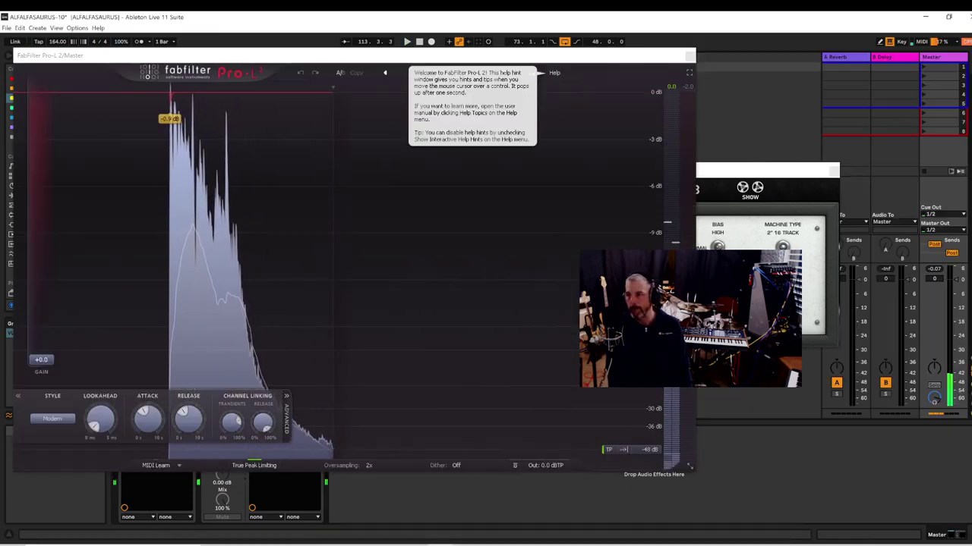
pyautogui.click(689, 56)
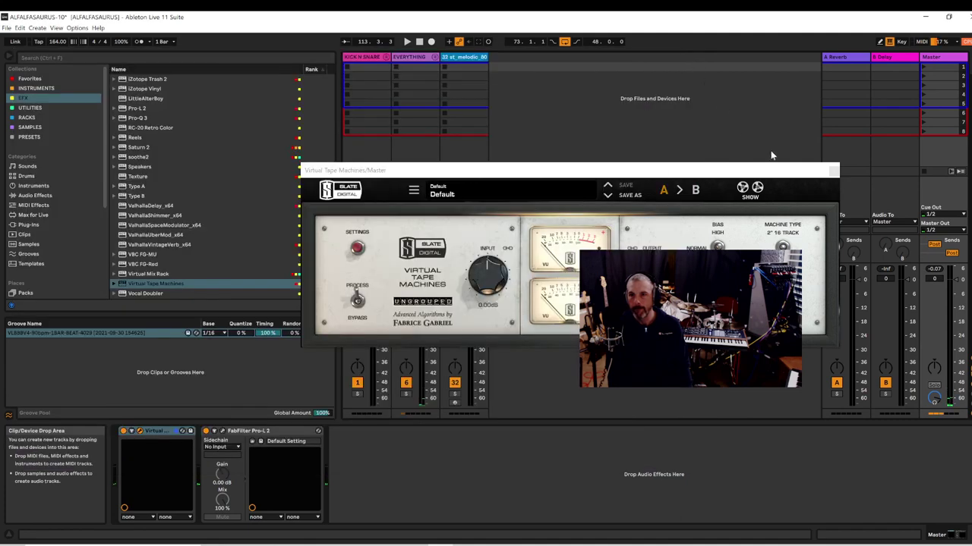
pyautogui.click(833, 170)
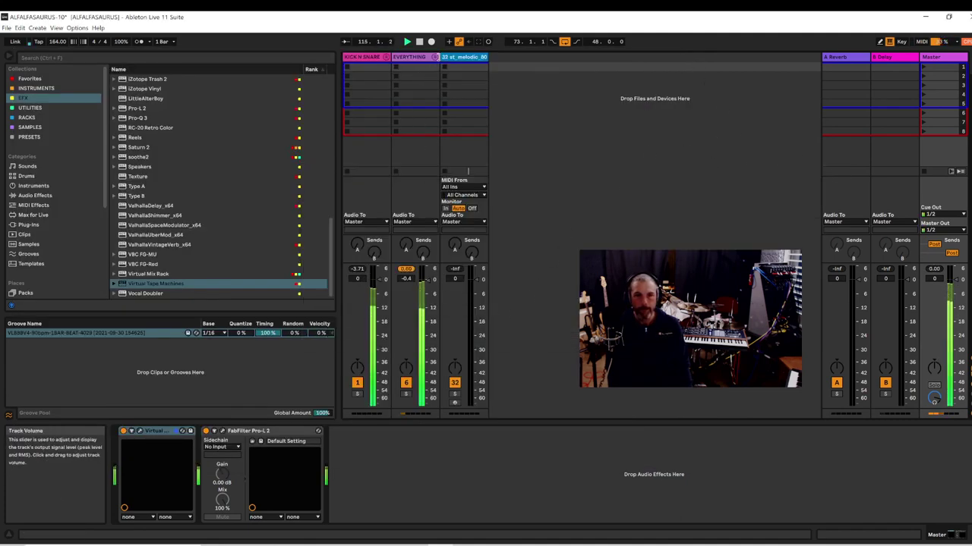
# - Lower the EVERYTHING group to -1.0 dB and insert a Glue Compressor before Duck with its threshold at -2 dB
pyautogui.click(436, 57)
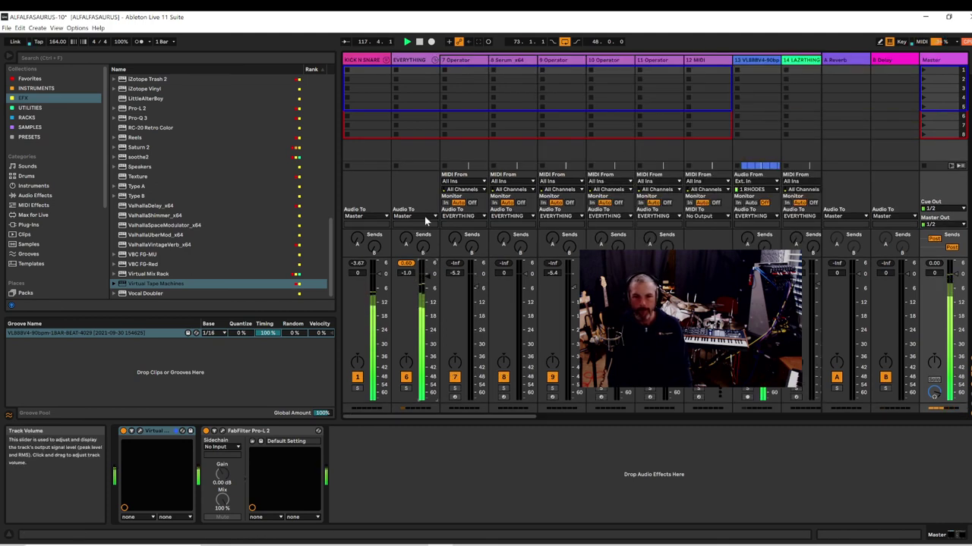
pyautogui.click(404, 58)
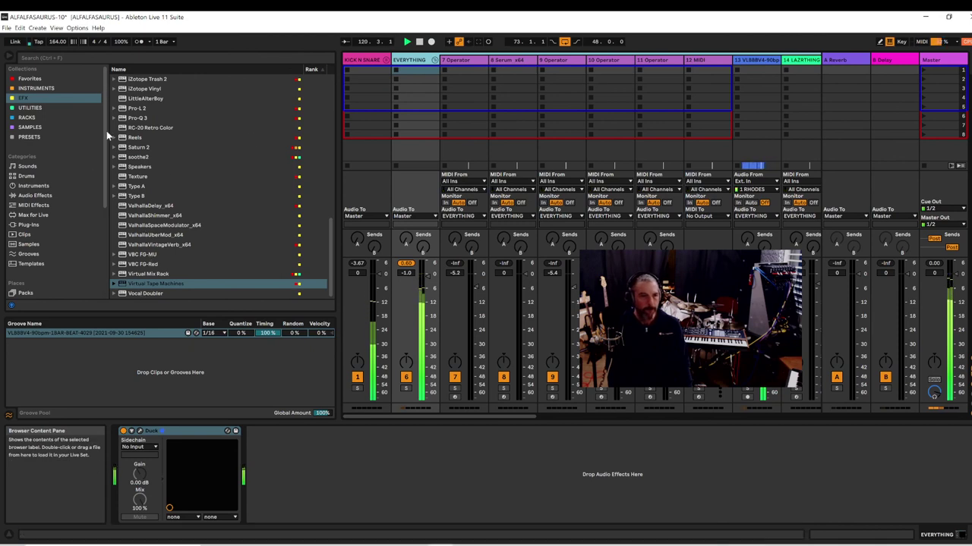
pyautogui.click(34, 79)
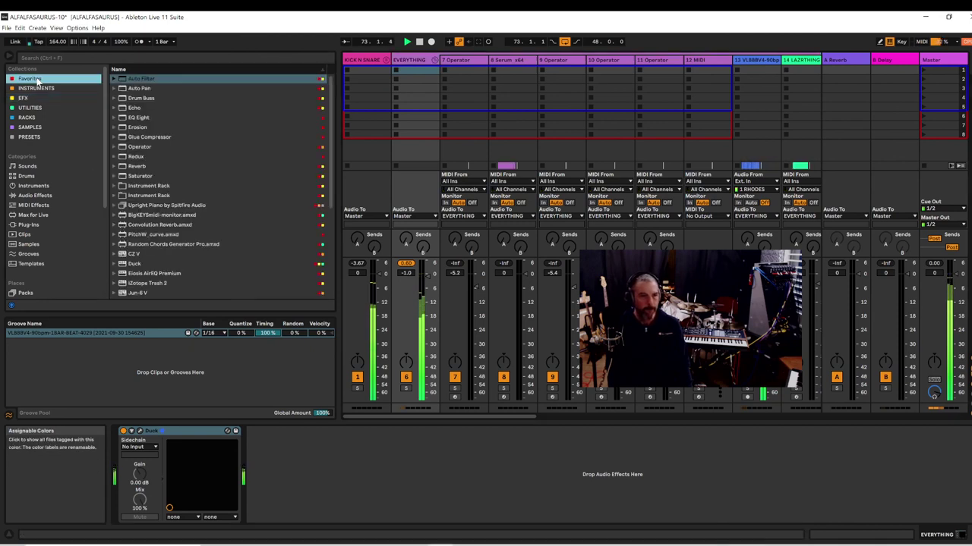
pyautogui.click(138, 128)
pyautogui.click(137, 137)
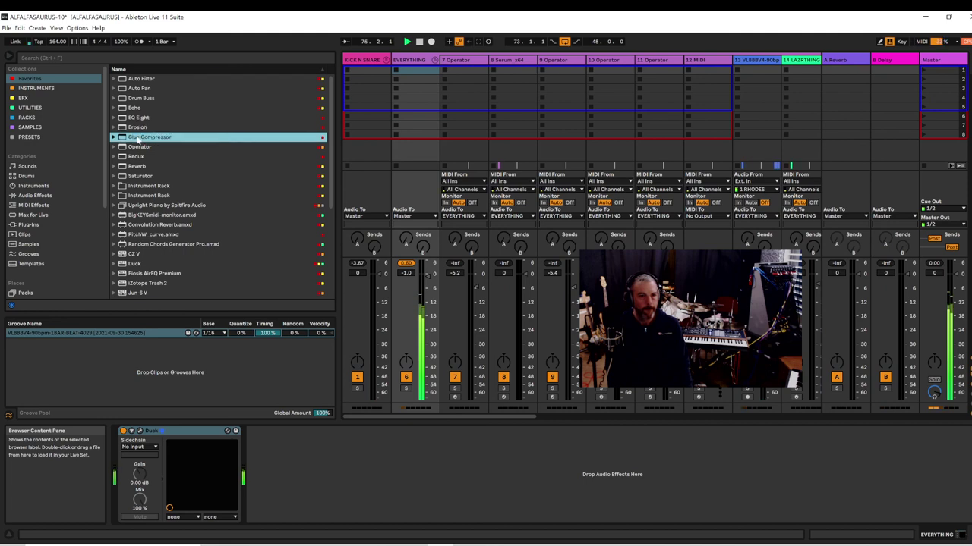
pyautogui.moveTo(133, 415); pyautogui.dragTo(119, 447)
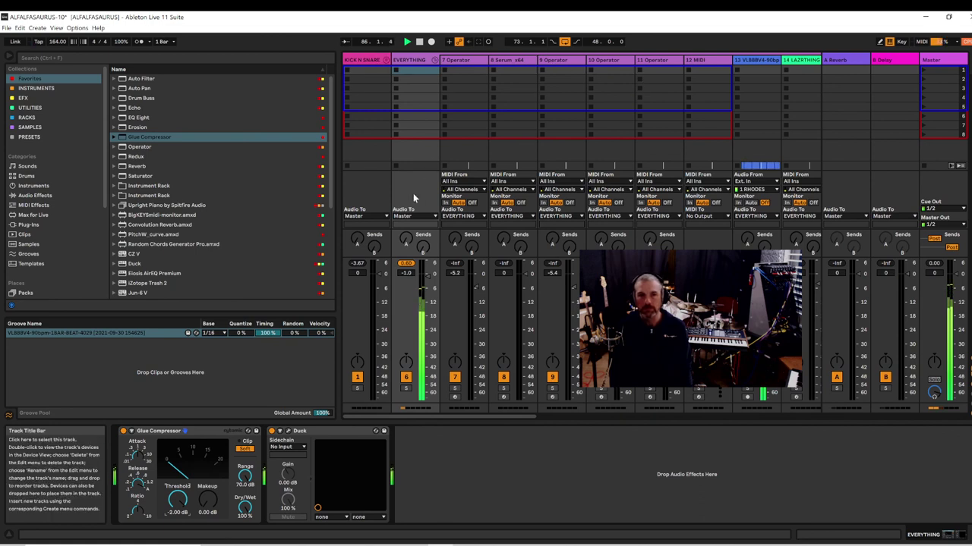
pyautogui.click(407, 265)
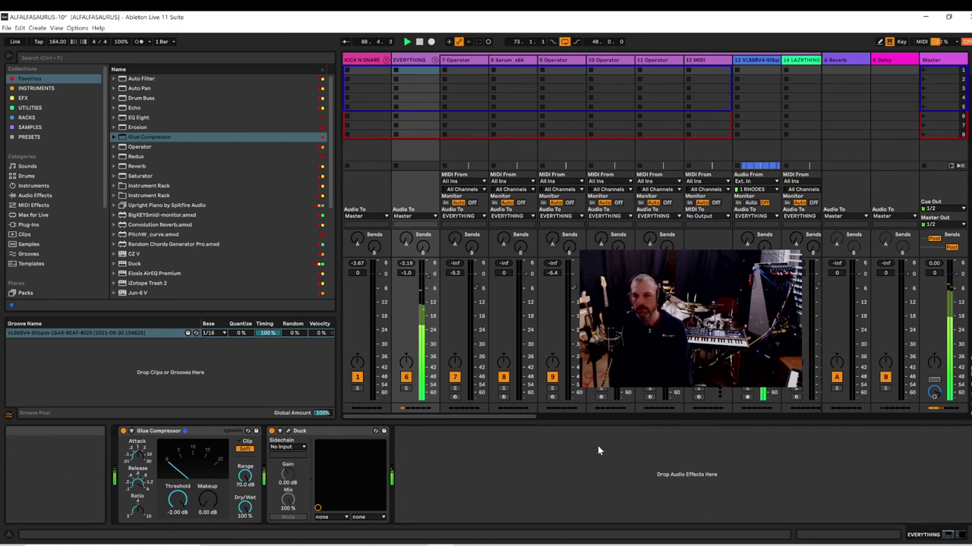
# - Add a Glue Compressor after Utility at the end of the TrTrap2 808 track's device chain
pyautogui.moveTo(505, 417); pyautogui.dragTo(706, 416)
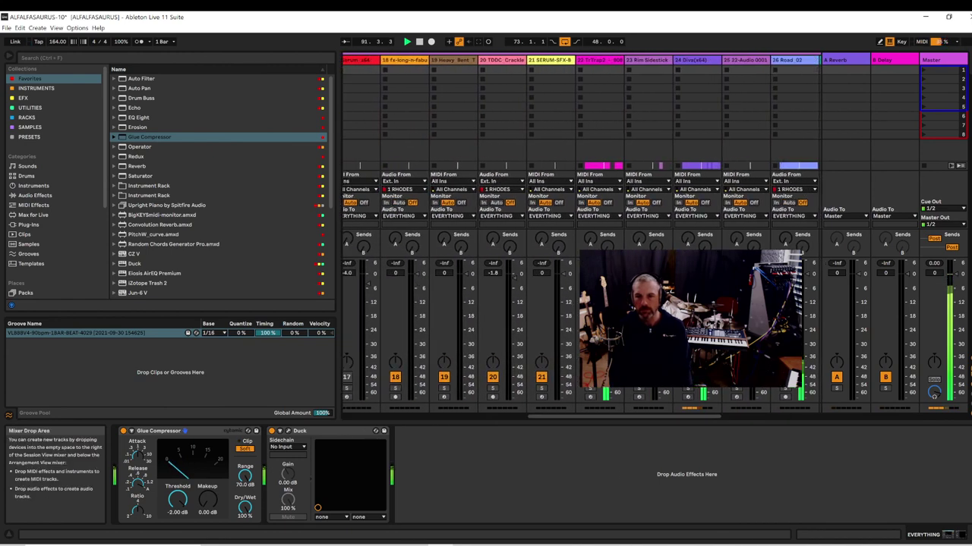
pyautogui.click(599, 60)
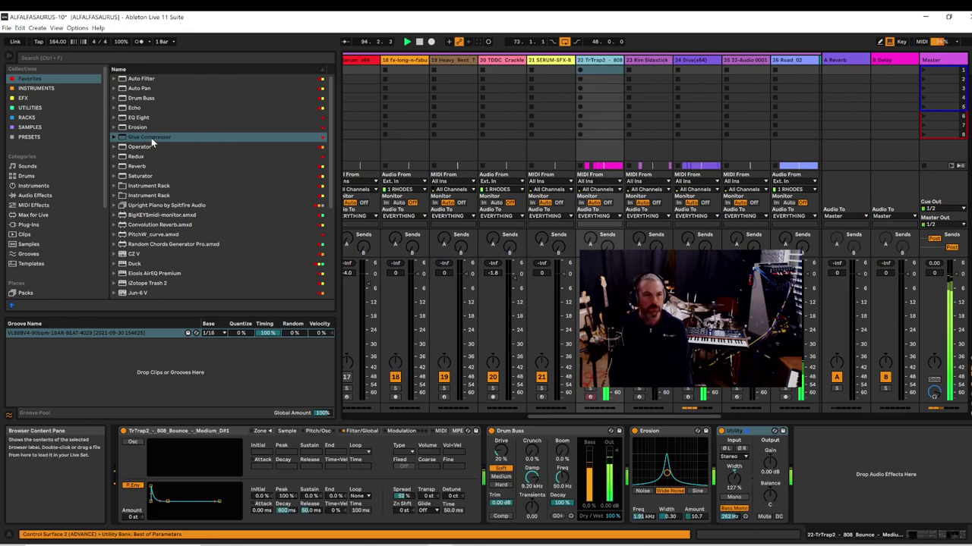
pyautogui.moveTo(152, 143); pyautogui.dragTo(850, 492)
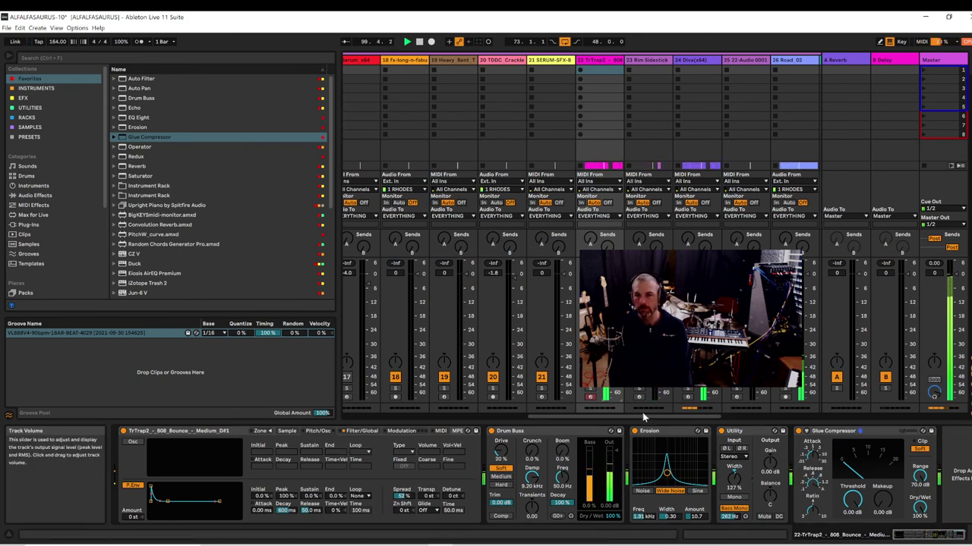
# - Fold the EVERYTHING group and add a Drum Buss to the KICK N SNARE group
pyautogui.moveTo(643, 417); pyautogui.dragTo(480, 417)
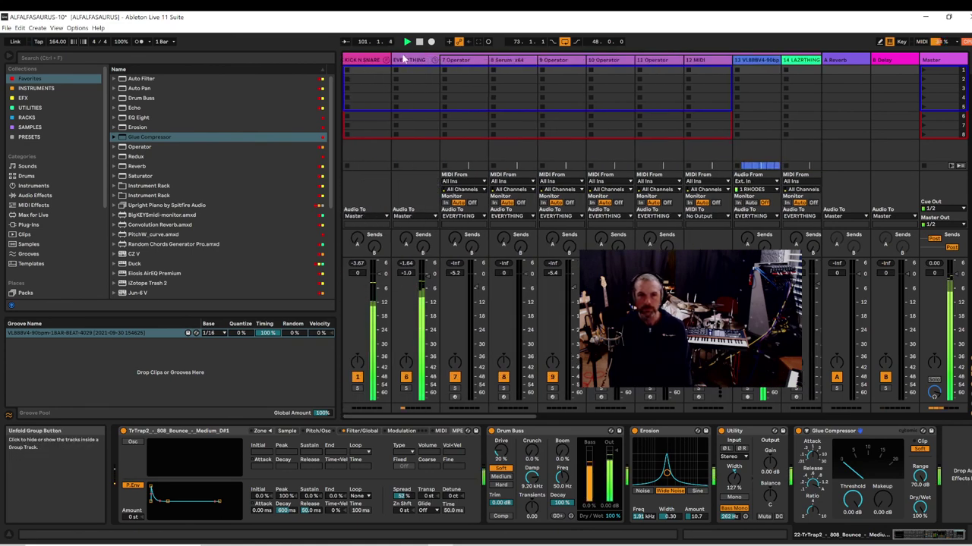
pyautogui.click(435, 60)
pyautogui.click(380, 58)
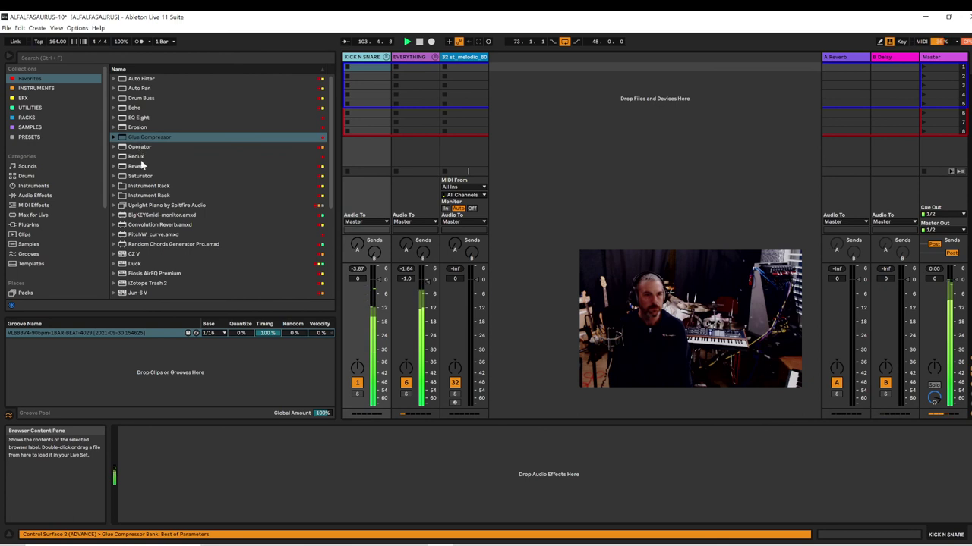
pyautogui.moveTo(126, 102); pyautogui.dragTo(196, 469)
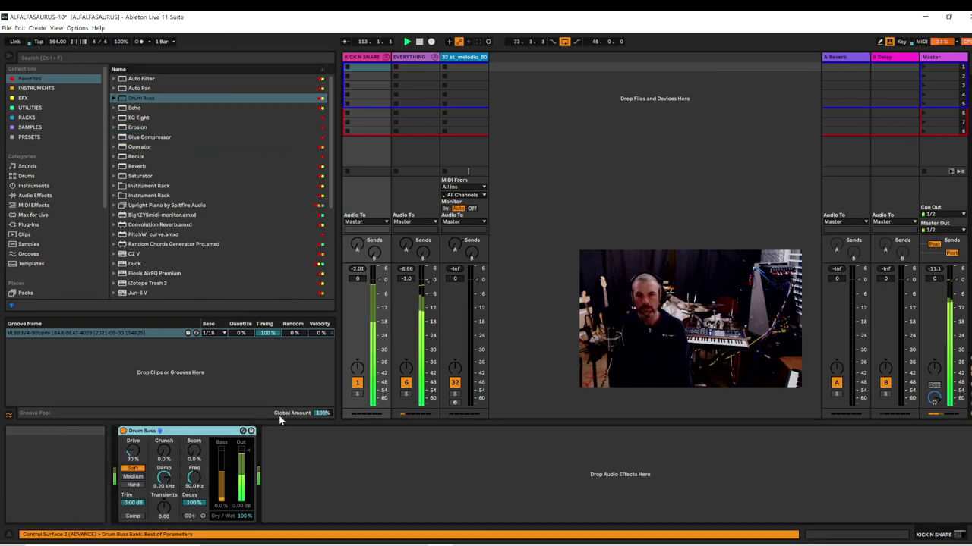
# - Lower the KICK N SNARE group to -4.3 dB and EVERYTHING to -1.7 dB, resetting their peak readings
pyautogui.click(933, 59)
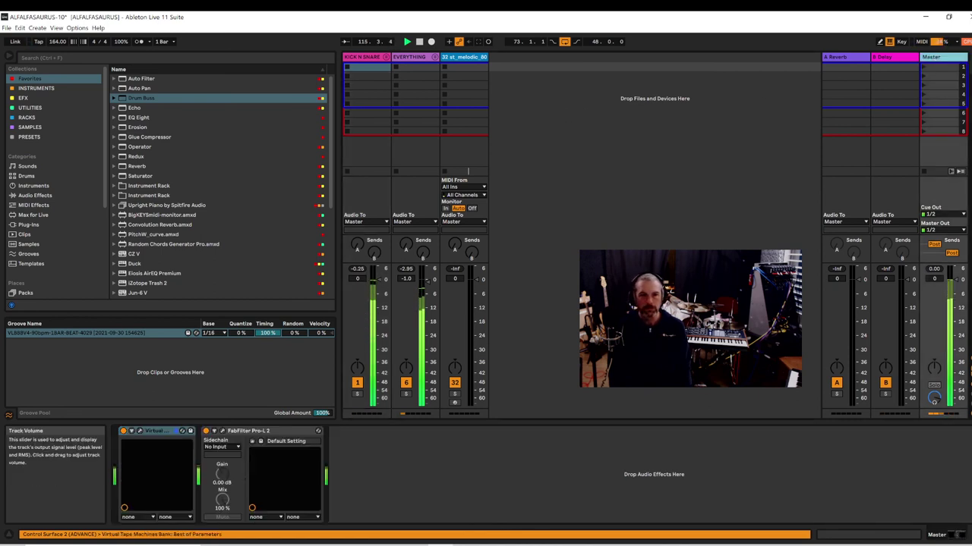
pyautogui.moveTo(379, 280); pyautogui.dragTo(379, 291)
pyautogui.click(358, 270)
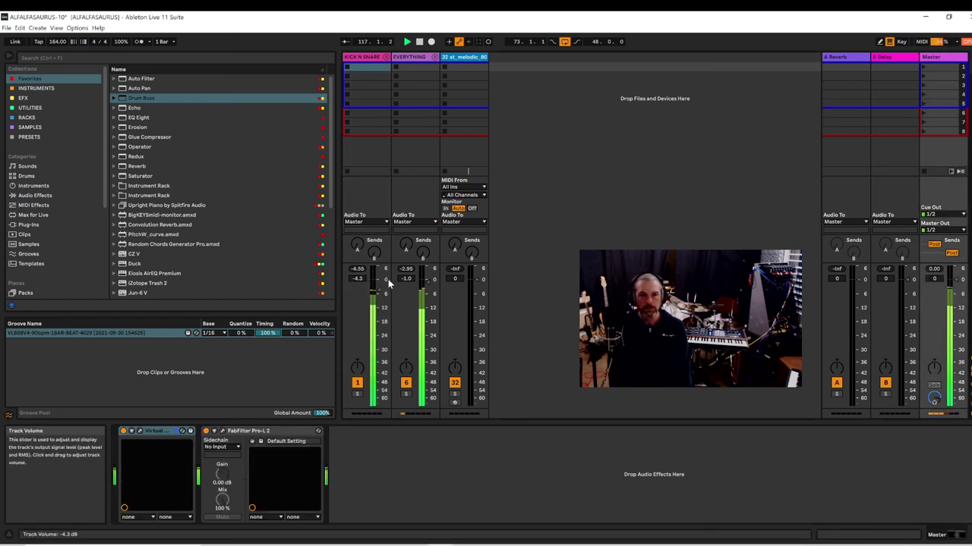
pyautogui.click(410, 269)
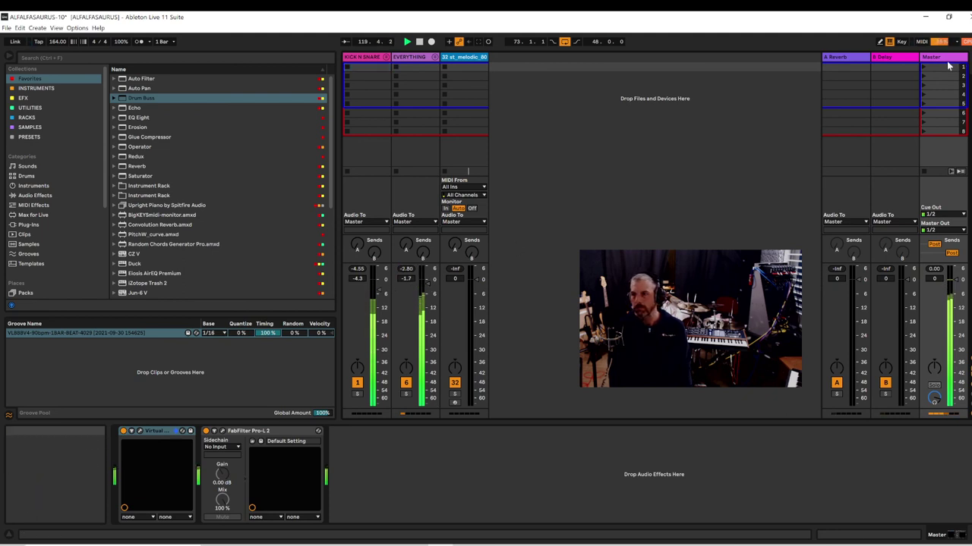
# - Return to the Arrangement View and set the Master's FabFilter Pro-L 2 oversampling to 4x while auditioning from bar 113
pyautogui.press('Tab')
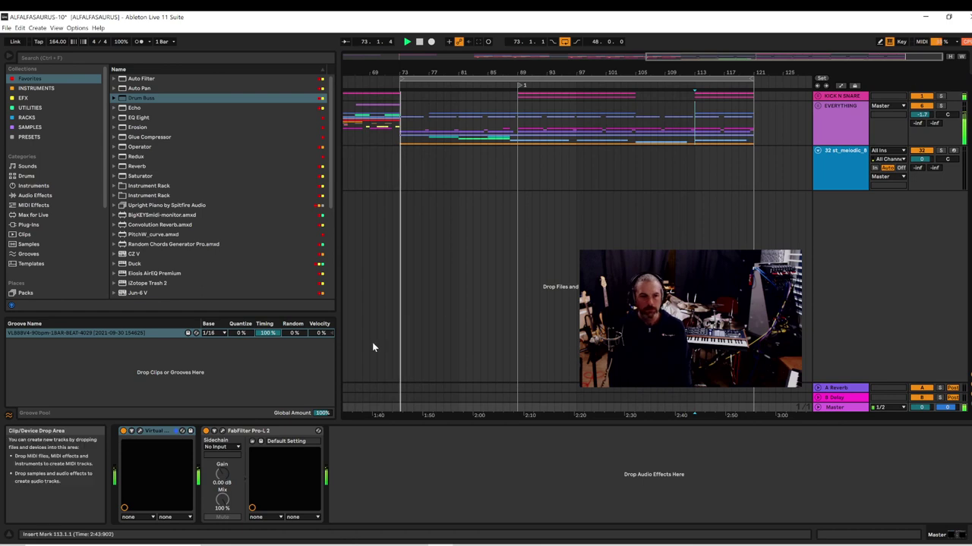
pyautogui.click(214, 430)
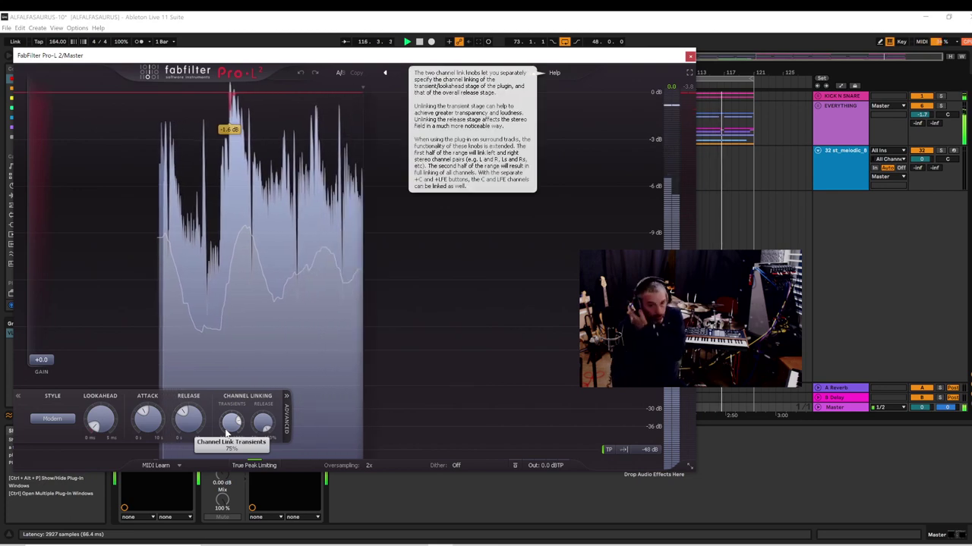
pyautogui.click(369, 465)
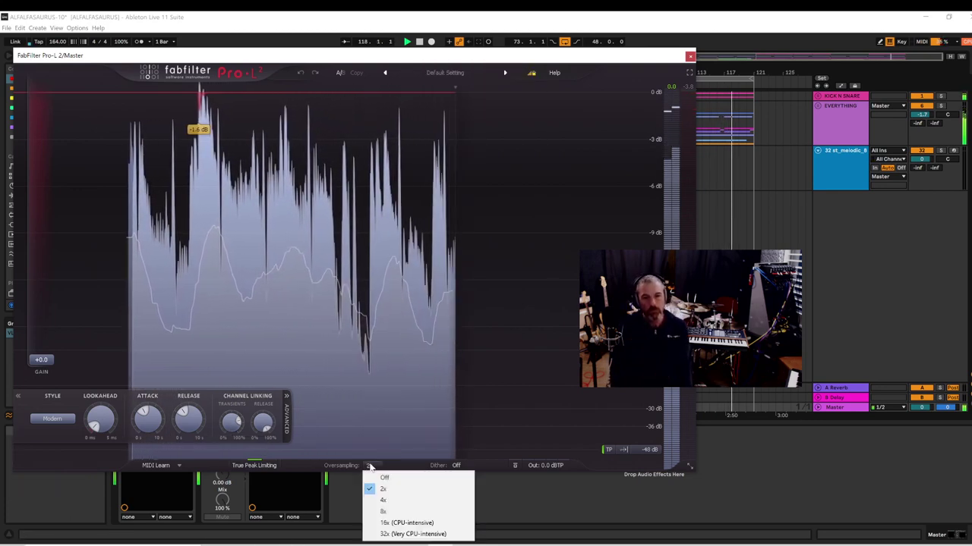
pyautogui.click(381, 501)
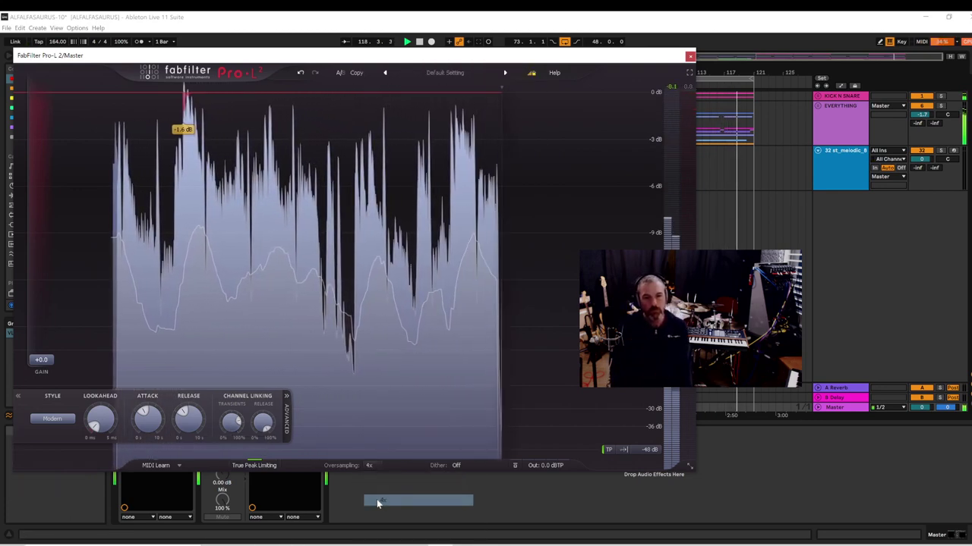
pyautogui.click(689, 55)
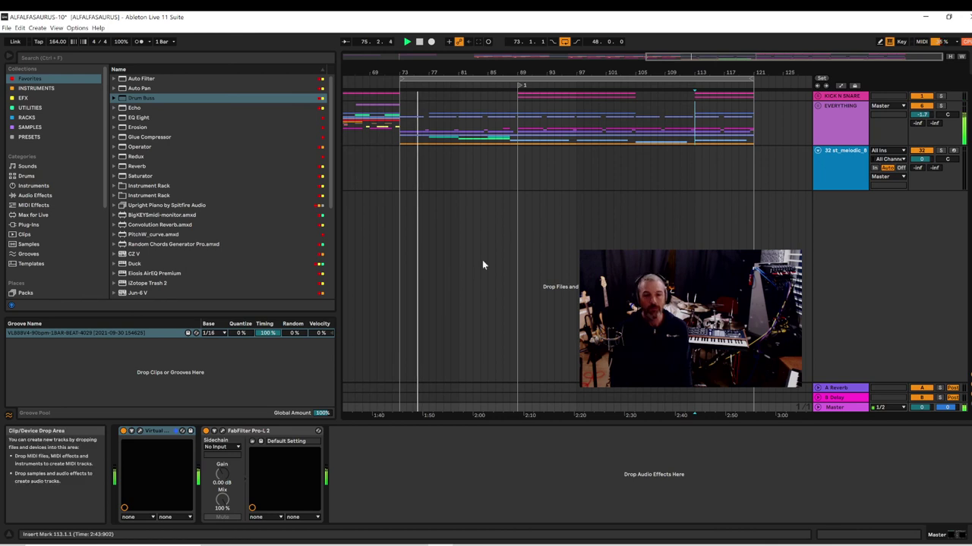
# - Insert VBC FG-Red between Virtual Tape Machines and FabFilter Pro-L 2 on the Master and audition it from bar 113
pyautogui.click(232, 432)
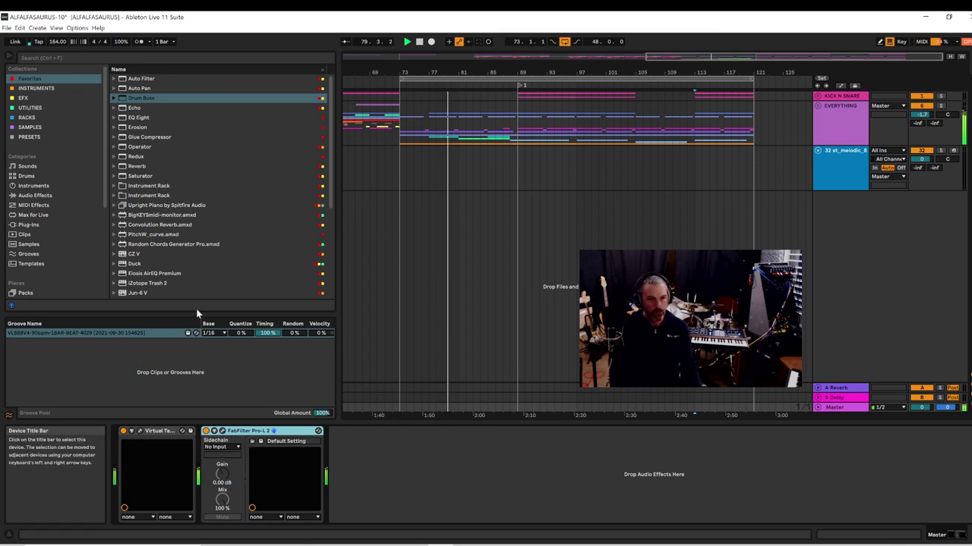
pyautogui.click(35, 98)
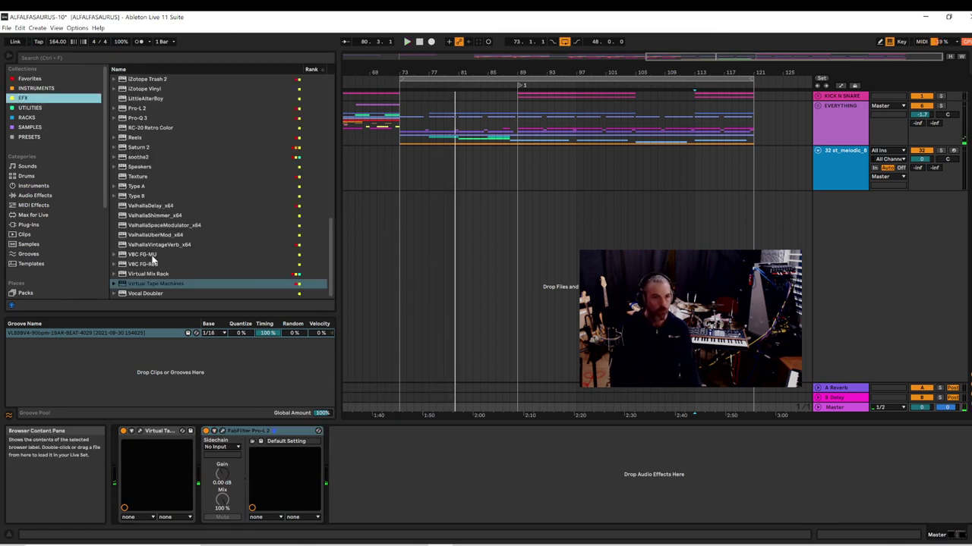
pyautogui.moveTo(148, 267); pyautogui.dragTo(210, 433)
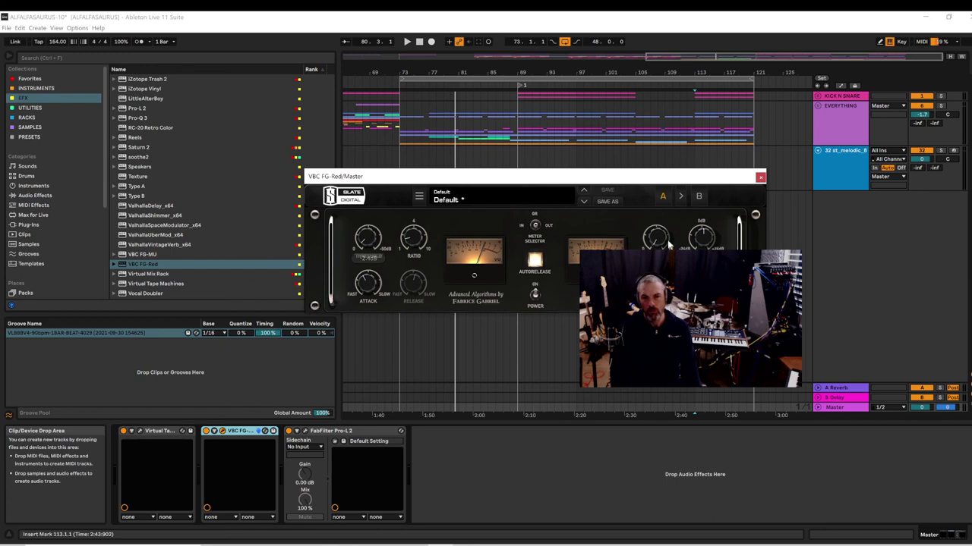
pyautogui.press('space')
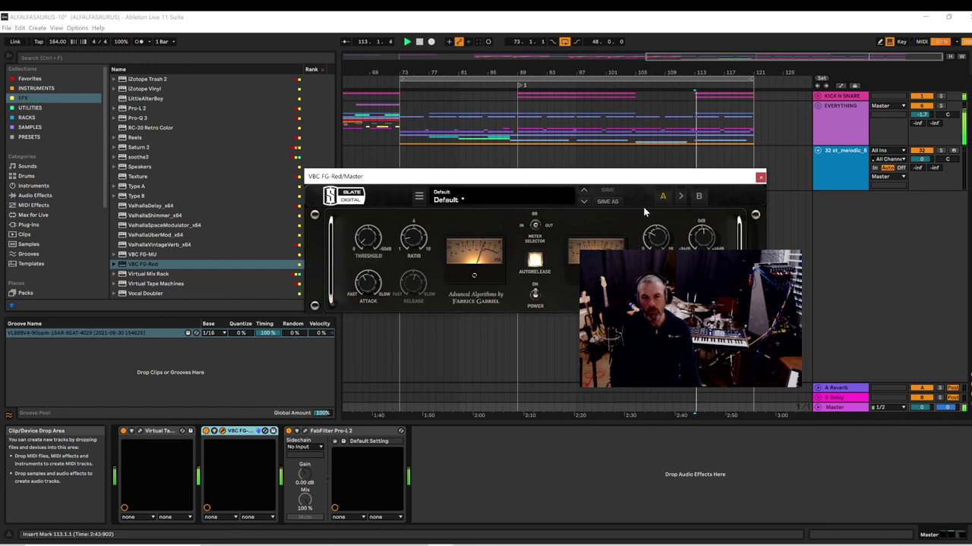
pyautogui.click(760, 178)
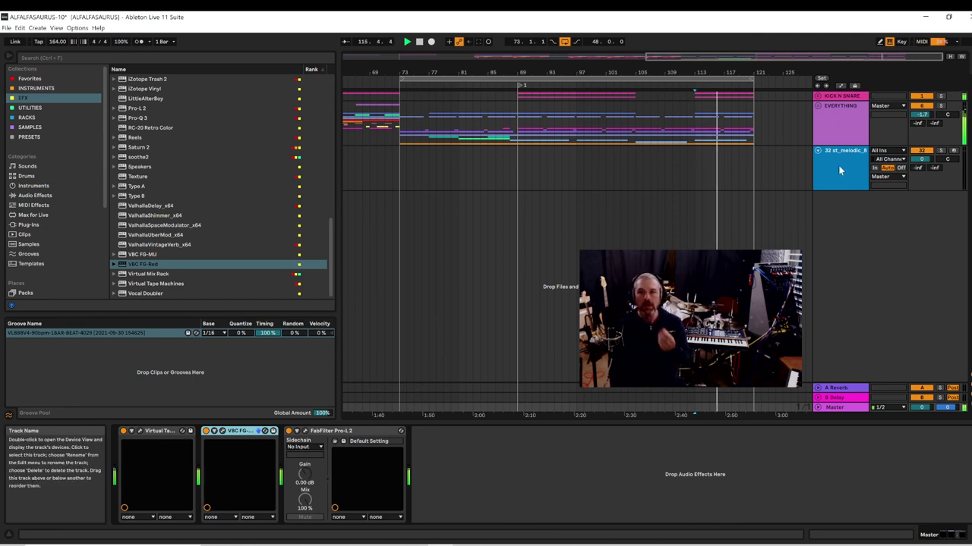
# - Insert Virtual Mix Rack at the start of the Master chain and assign its VCC MixBuss to group 1
pyautogui.click(835, 408)
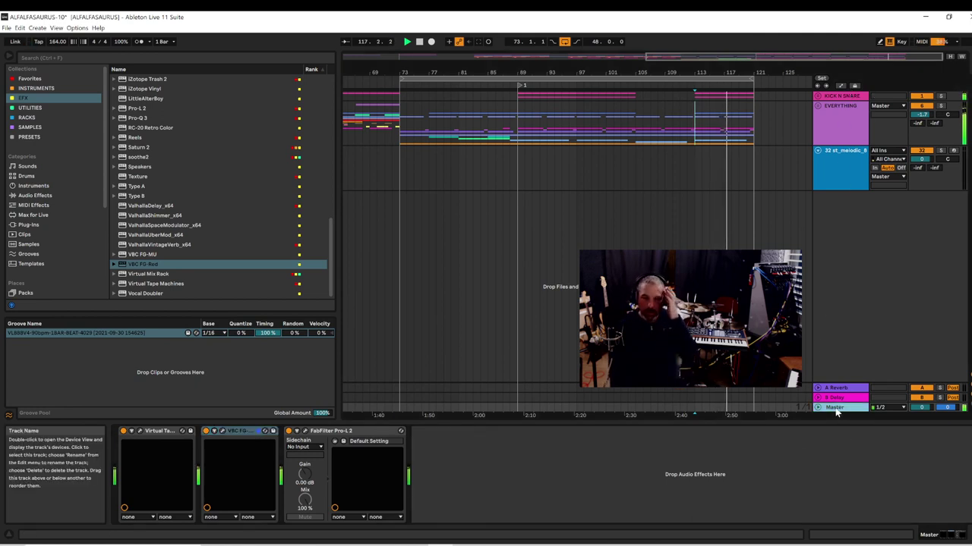
pyautogui.click(43, 110)
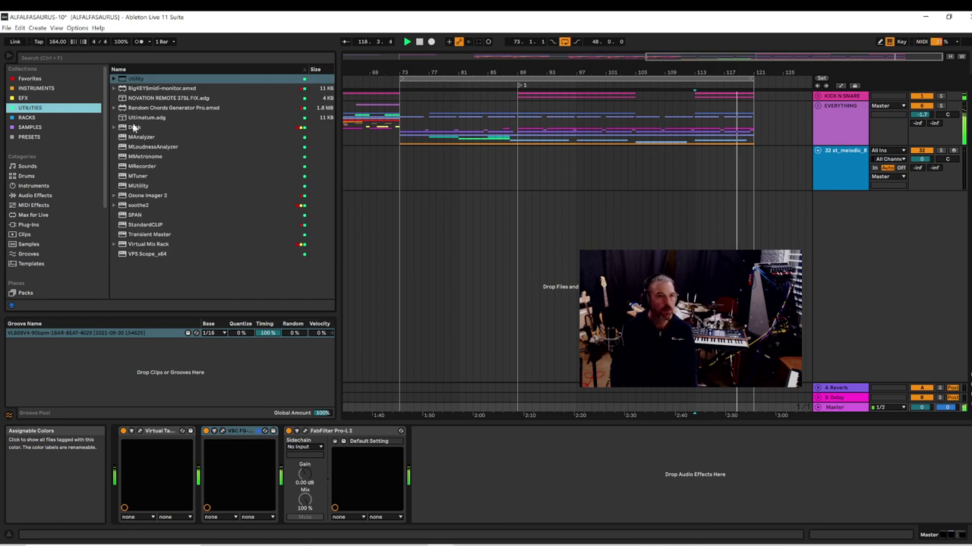
pyautogui.click(144, 244)
pyautogui.moveTo(144, 244); pyautogui.dragTo(114, 446)
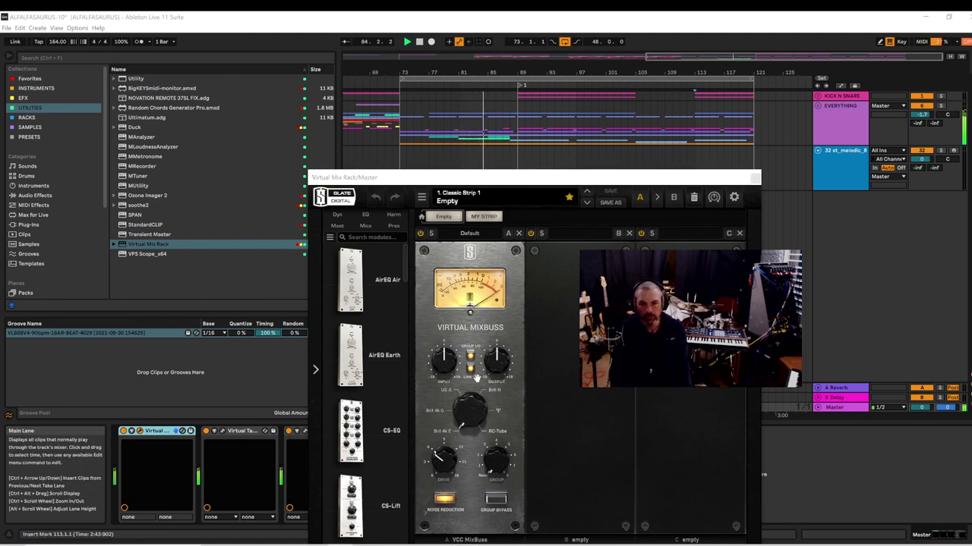
pyautogui.moveTo(496, 466); pyautogui.dragTo(497, 438)
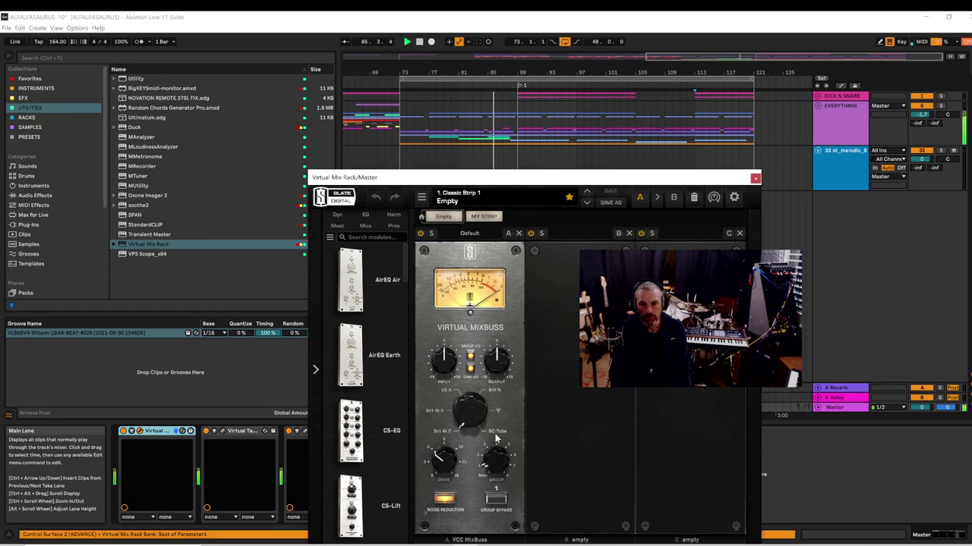
pyautogui.click(755, 179)
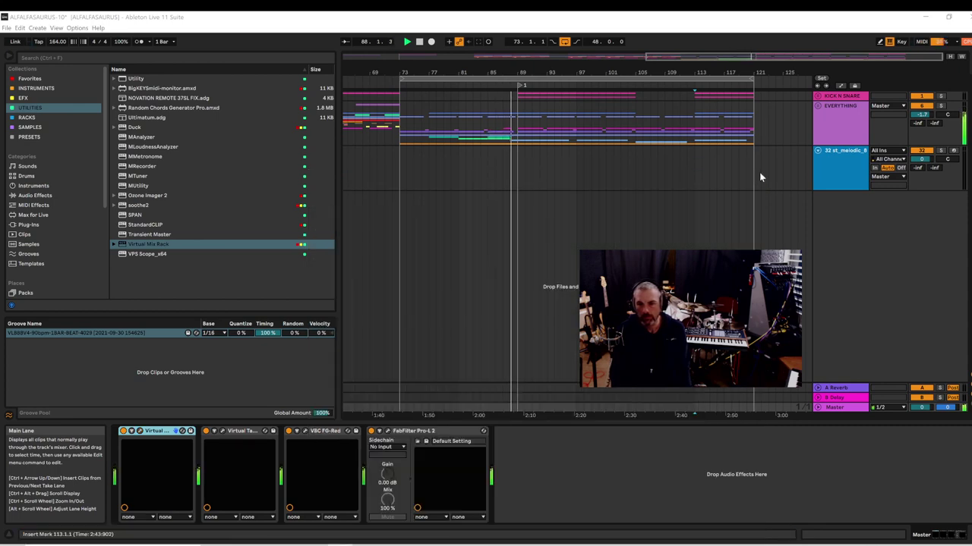
# - Insert Virtual Mix Rack before Drum Buss on the KICK N SNARE group
pyautogui.click(848, 100)
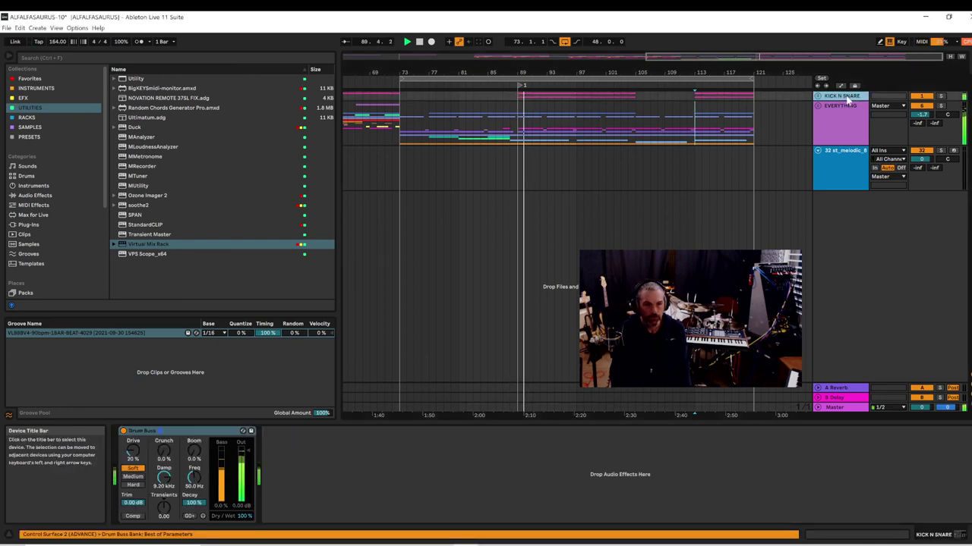
pyautogui.click(152, 244)
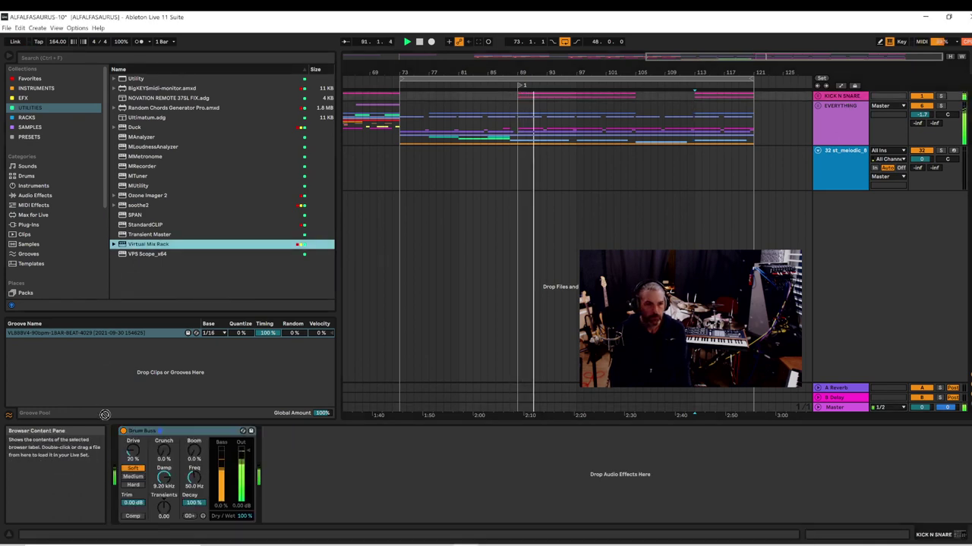
pyautogui.moveTo(120, 439); pyautogui.dragTo(121, 440)
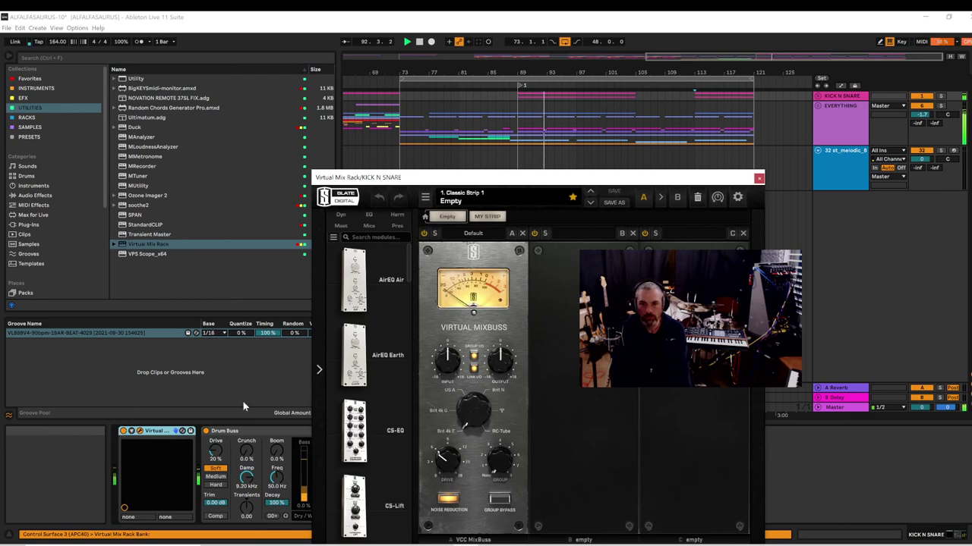
# - Replace the VCC MixBuss module with VCC Channel in the KICK N SNARE group's Virtual Mix Rack
pyautogui.click(399, 217)
pyautogui.moveTo(411, 256); pyautogui.dragTo(401, 495)
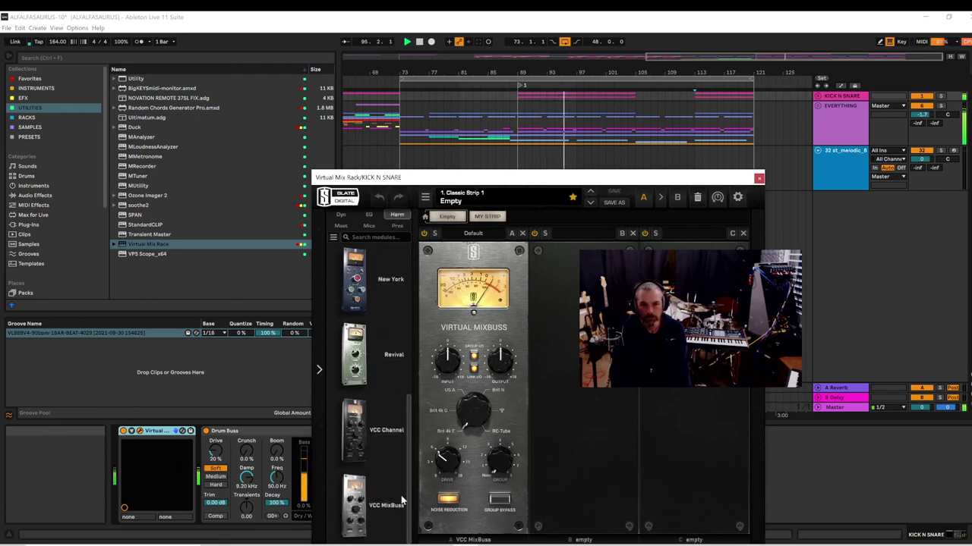
pyautogui.moveTo(355, 429); pyautogui.dragTo(457, 369)
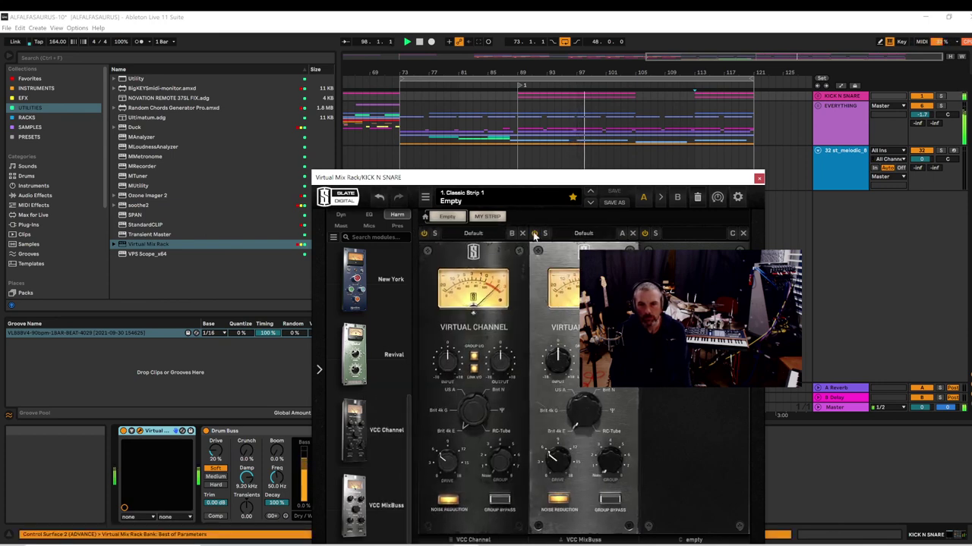
pyautogui.click(633, 233)
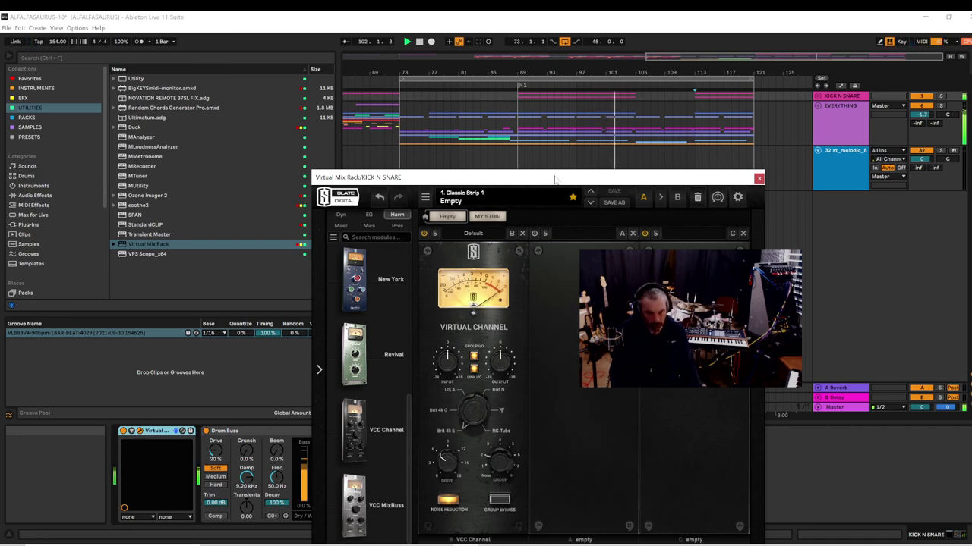
pyautogui.click(758, 178)
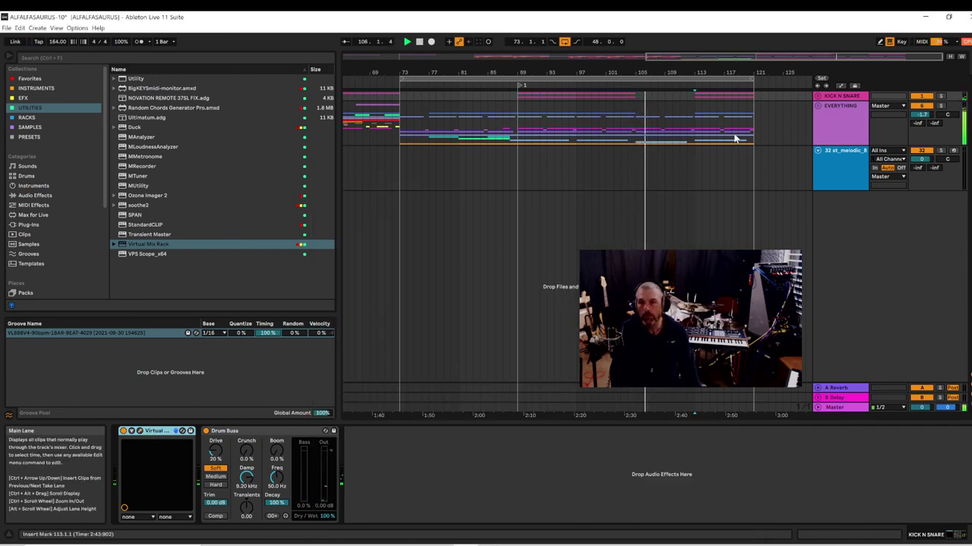
# - Unfold the EVERYTHING group, paste the Virtual Mix Rack into its chain and place it before Glue Compressor
pyautogui.click(817, 105)
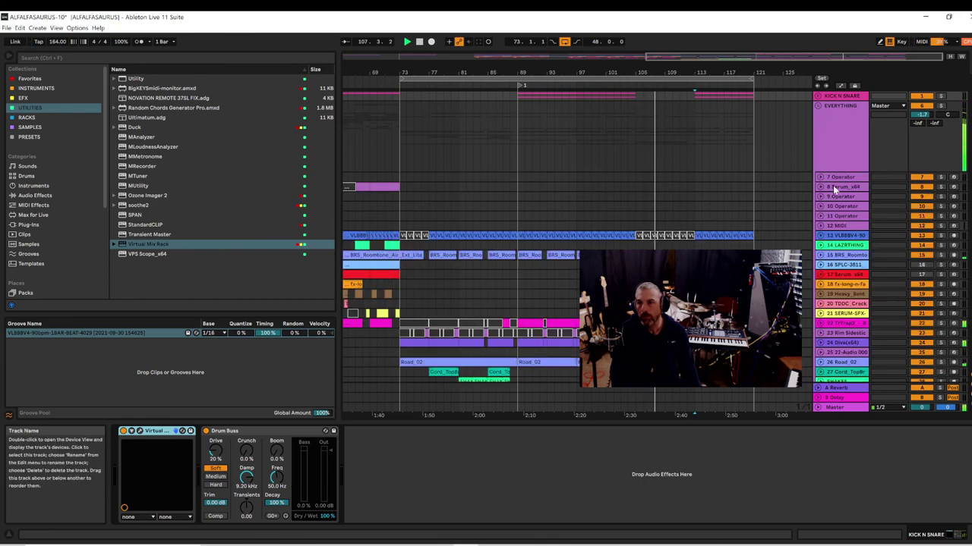
pyautogui.scroll(-4, 837, 183)
pyautogui.scroll(-1, 837, 183)
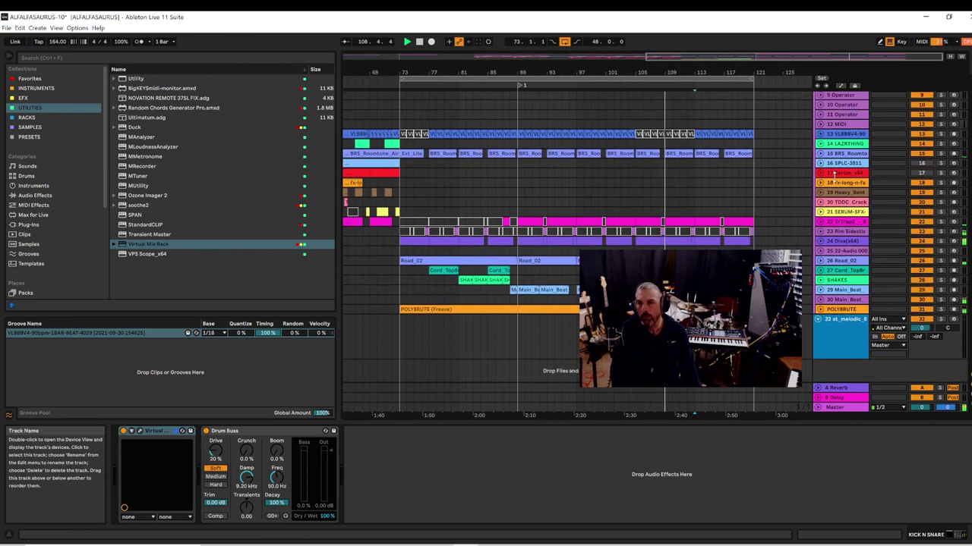
pyautogui.scroll(4, 843, 144)
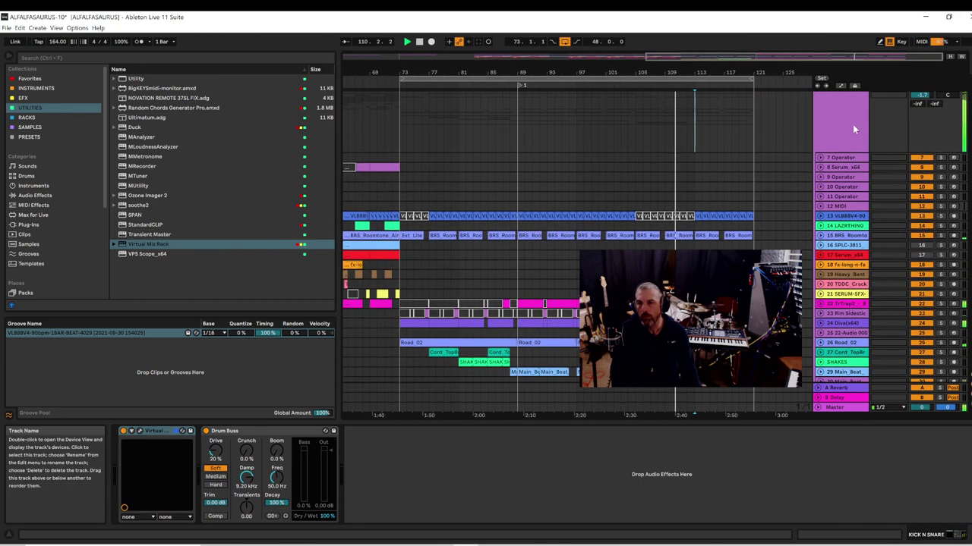
pyautogui.click(848, 122)
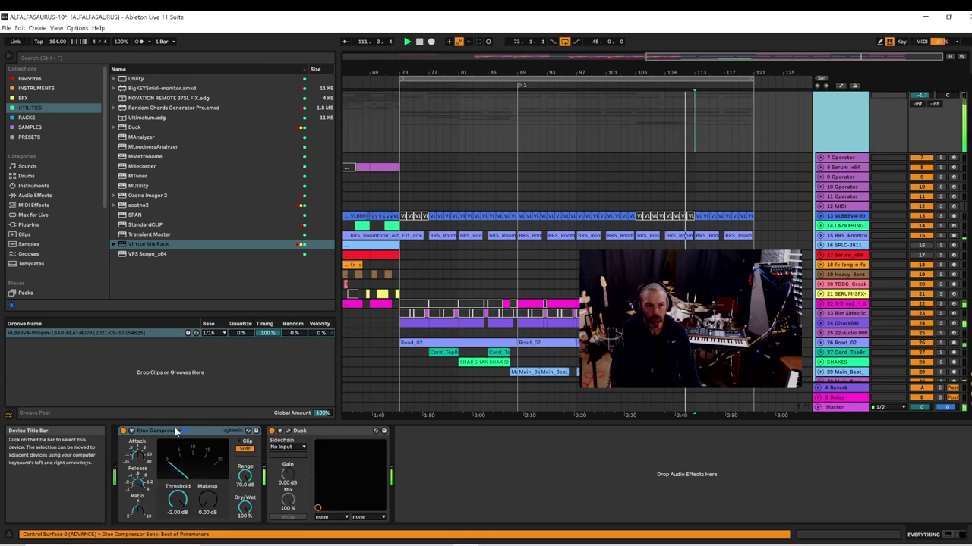
pyautogui.click(456, 467)
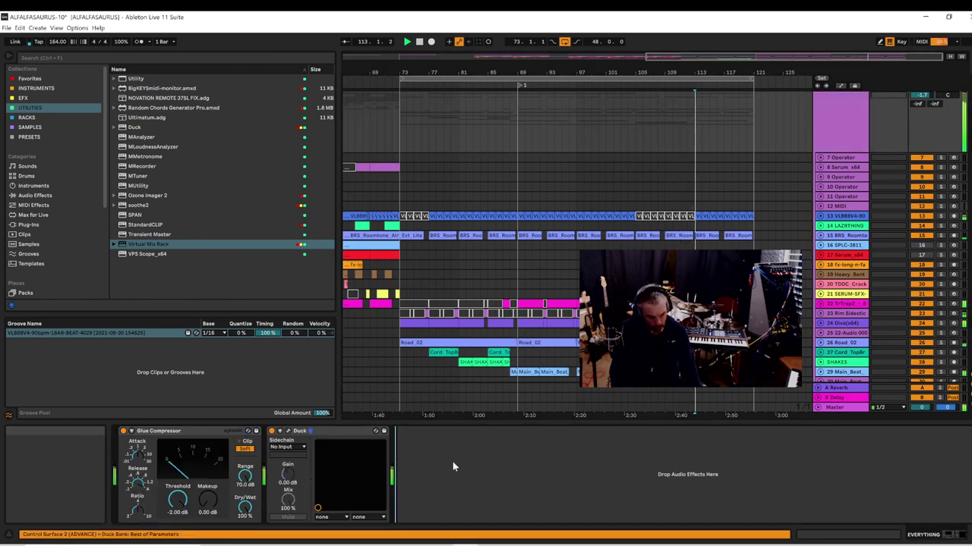
pyautogui.hotkey('ctrl', 'v')
pyautogui.moveTo(431, 432); pyautogui.dragTo(121, 441)
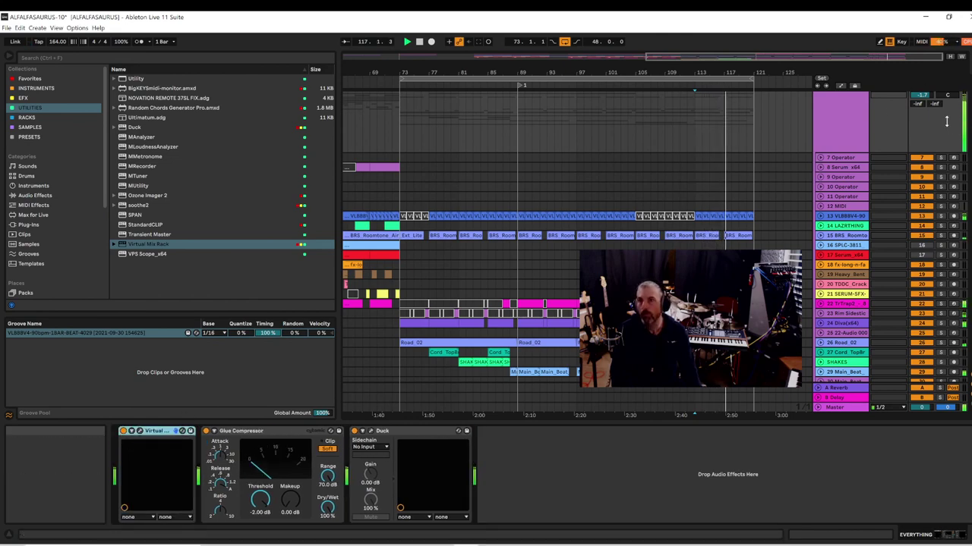
# - Insert soothe2 between VBC FG-Red and FabFilter Pro-L 2 on the Master
pyautogui.scroll(-3, 835, 303)
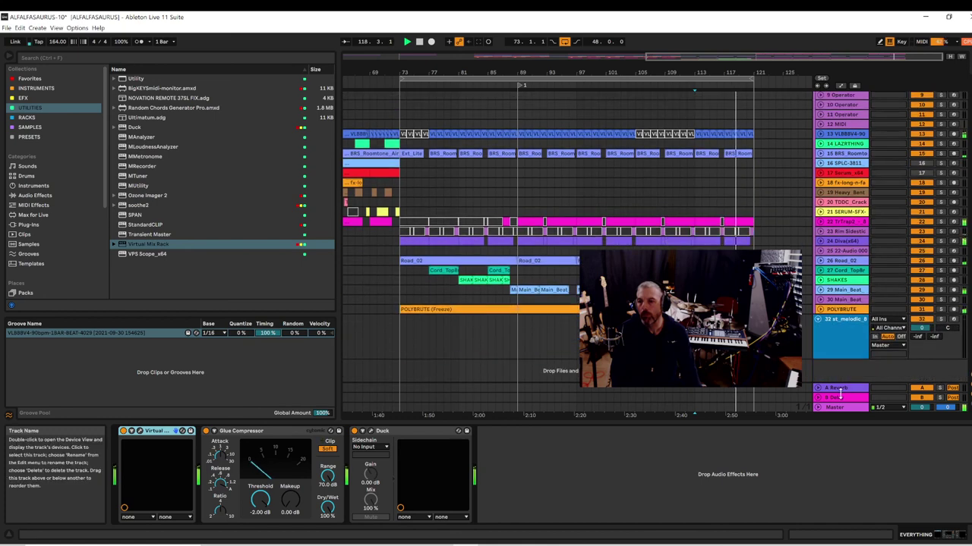
pyautogui.click(835, 408)
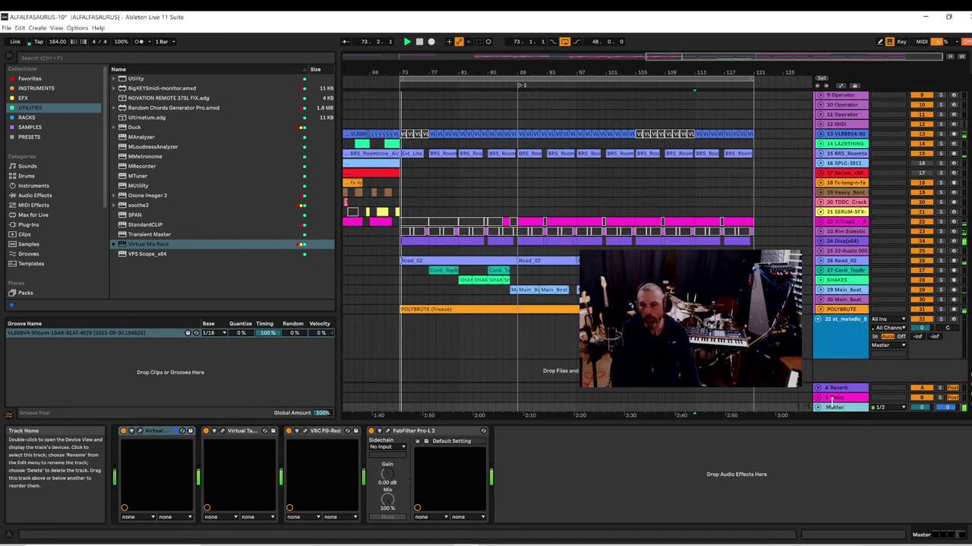
pyautogui.press('space')
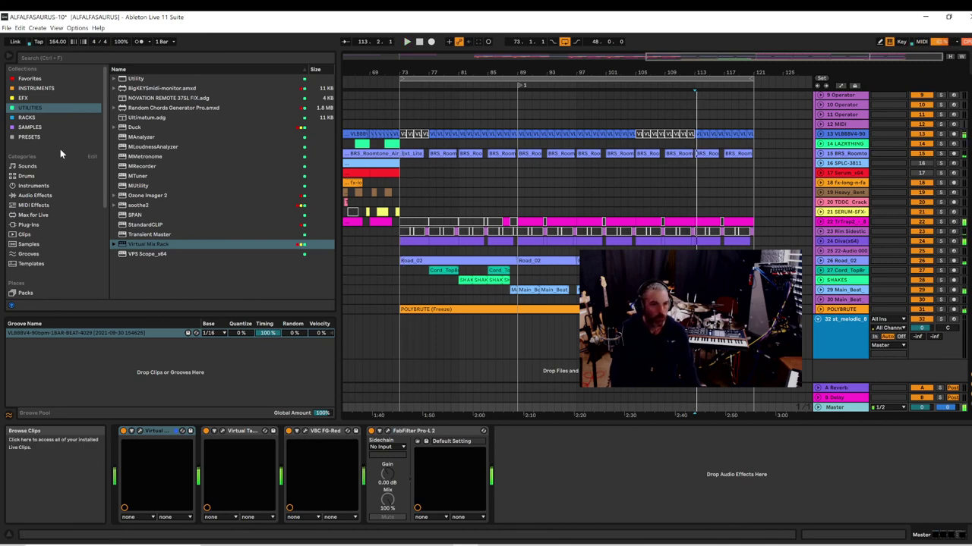
pyautogui.click(135, 207)
pyautogui.moveTo(354, 400); pyautogui.dragTo(360, 437)
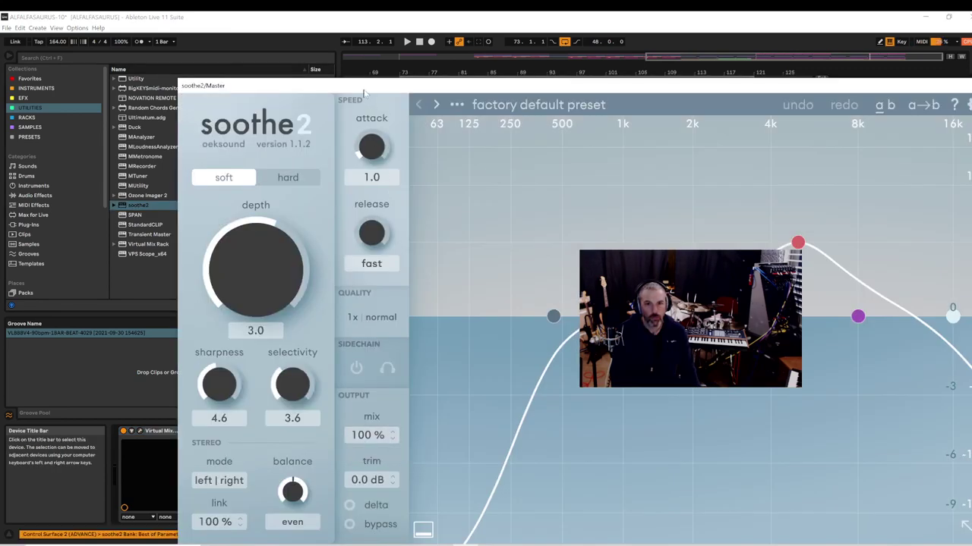
pyautogui.moveTo(364, 93); pyautogui.dragTo(321, 46)
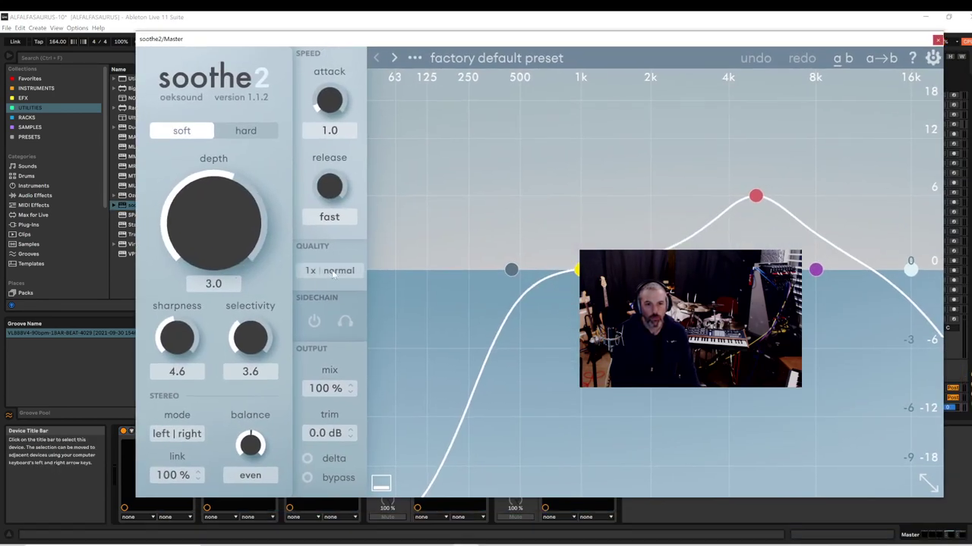
# - Set soothe2's offline oversampling to 4x, offline resolution to high and depth to 2.4
pyautogui.click(333, 275)
pyautogui.click(507, 267)
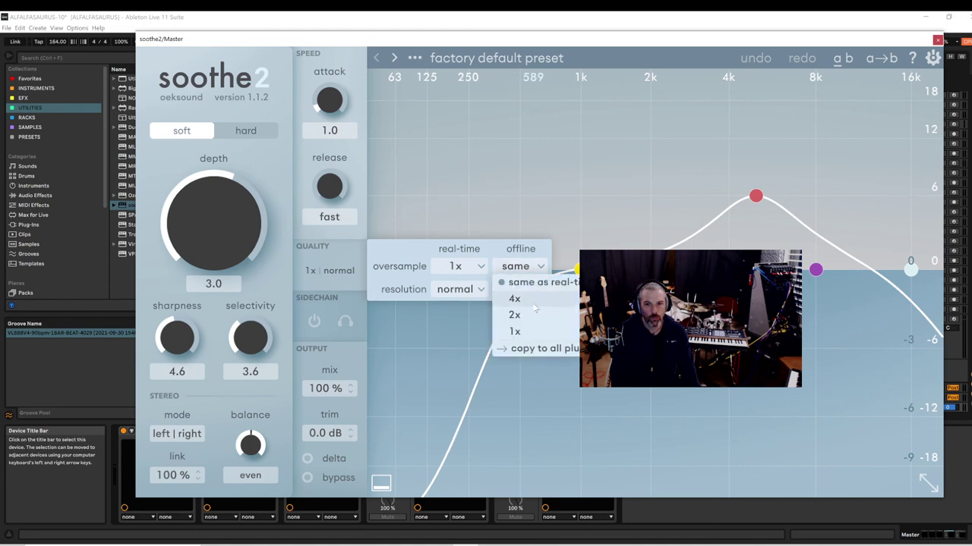
pyautogui.click(514, 295)
pyautogui.click(517, 296)
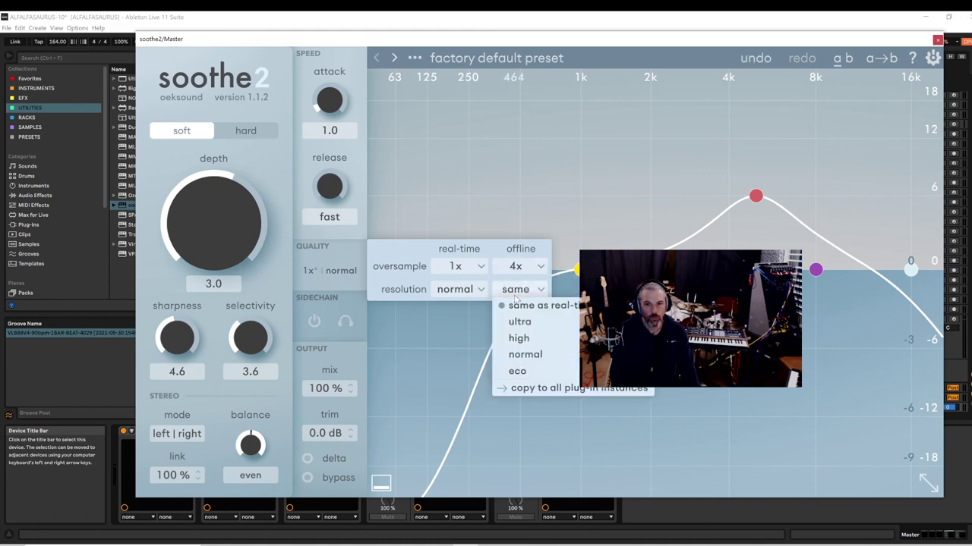
pyautogui.click(515, 340)
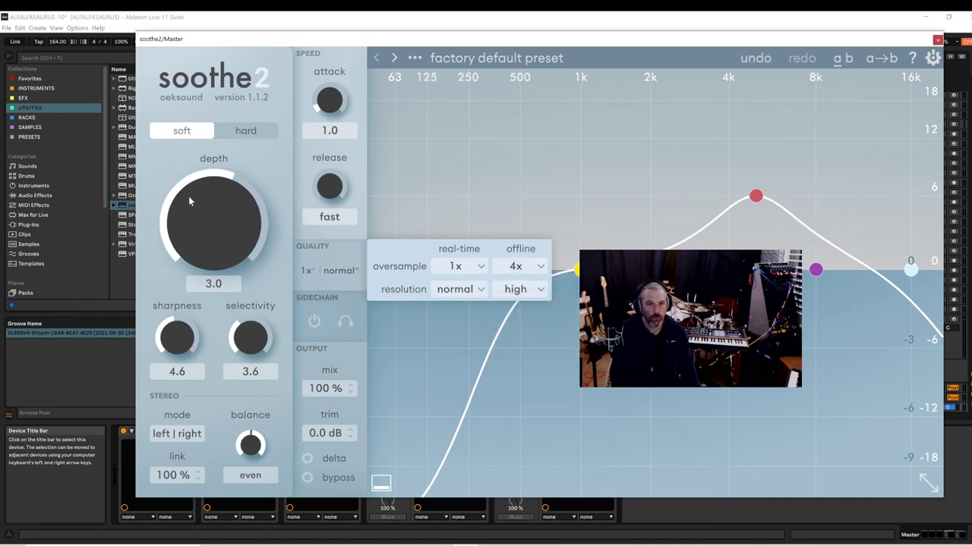
pyautogui.moveTo(189, 196)
pyautogui.mouseDown()
pyautogui.moveTo(188, 208)
pyautogui.moveTo(184, 198)
pyautogui.mouseUp()
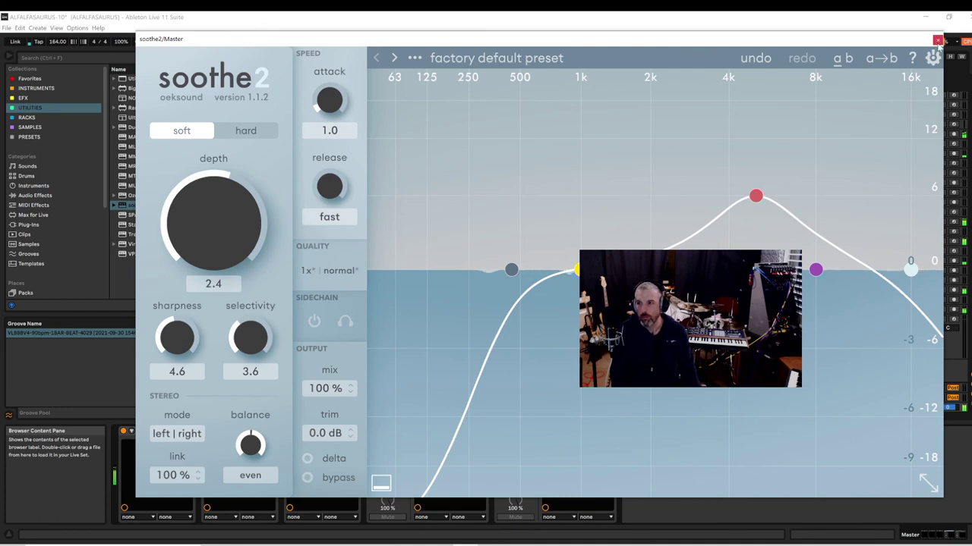
pyautogui.click(938, 40)
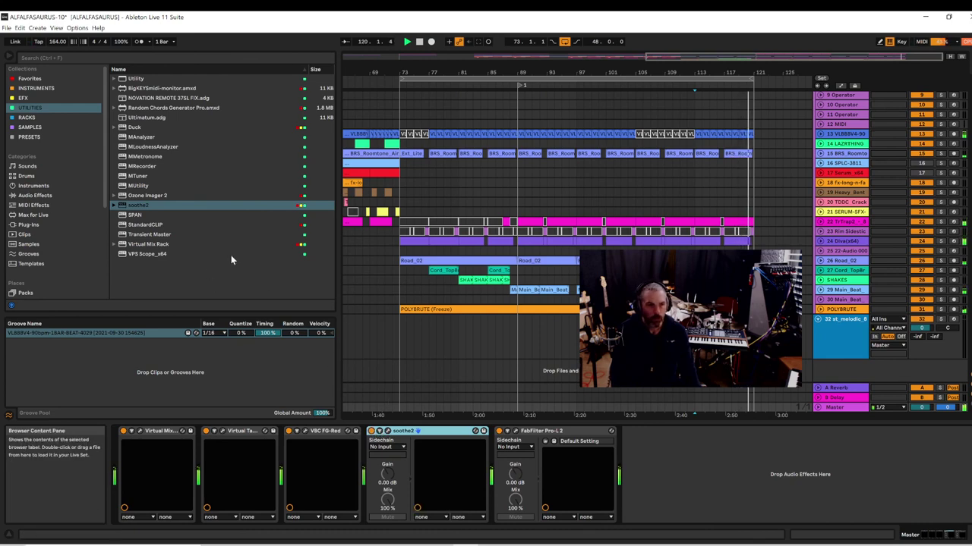
# - Audition the Master from bar 113 and insert Eiosis AirEQ Premium after VBC FG-Red
pyautogui.click(315, 433)
pyautogui.press('space')
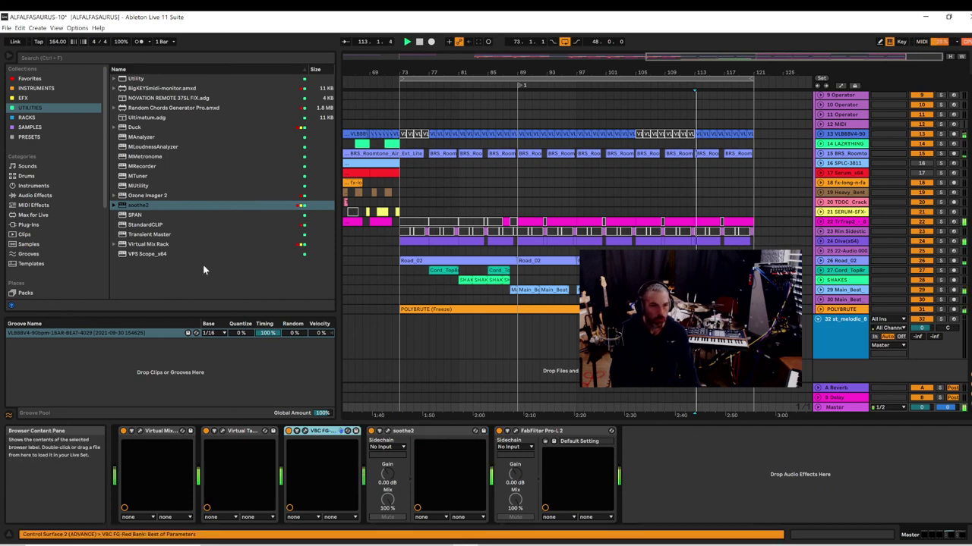
pyautogui.click(23, 99)
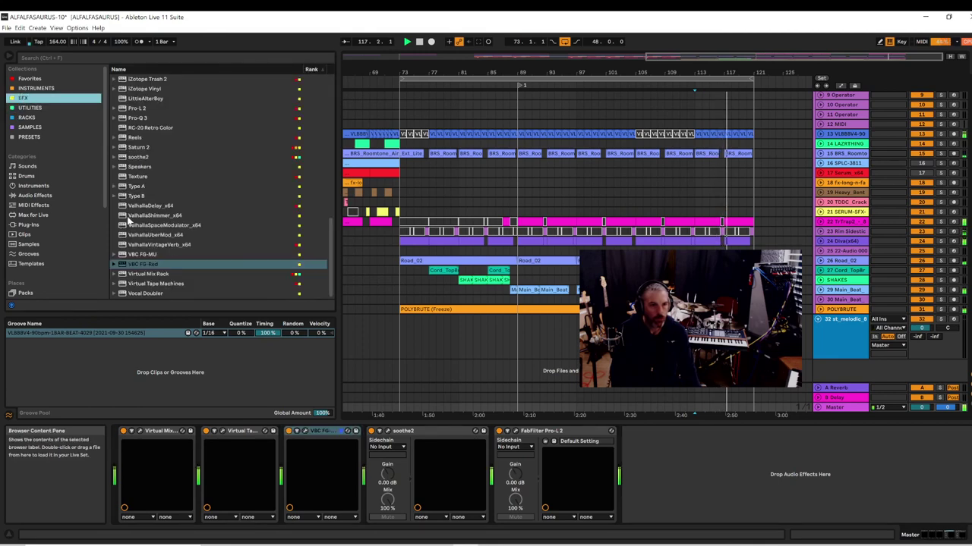
pyautogui.scroll(4, 141, 216)
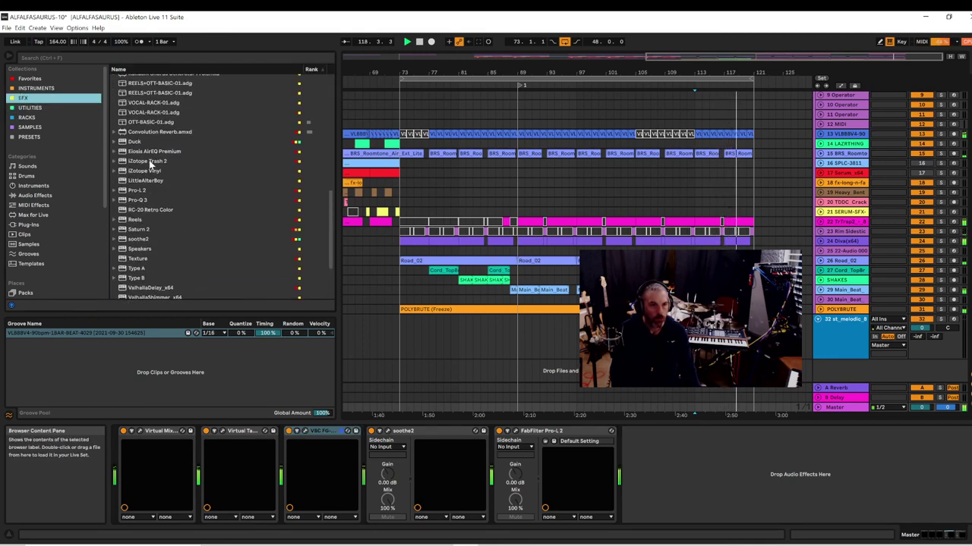
pyautogui.click(148, 152)
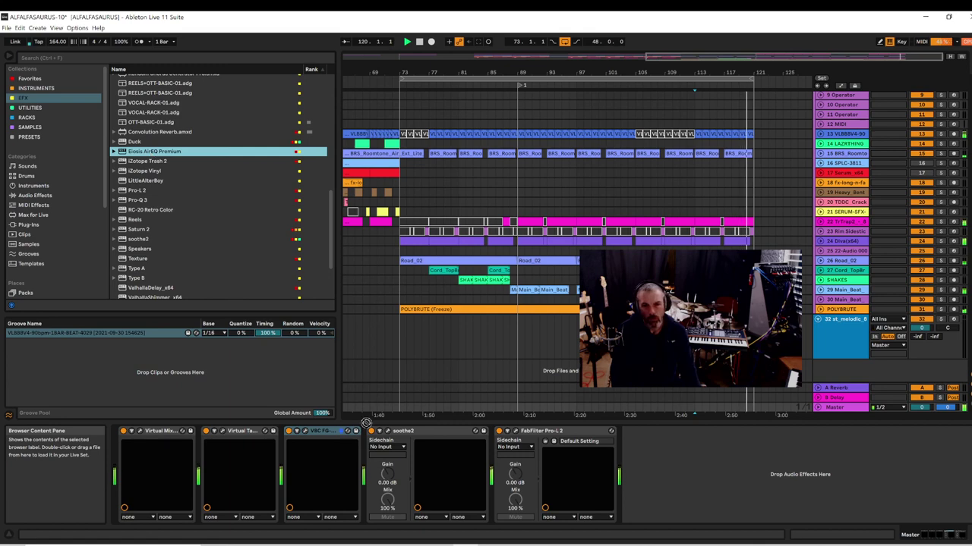
pyautogui.moveTo(366, 423); pyautogui.dragTo(366, 434)
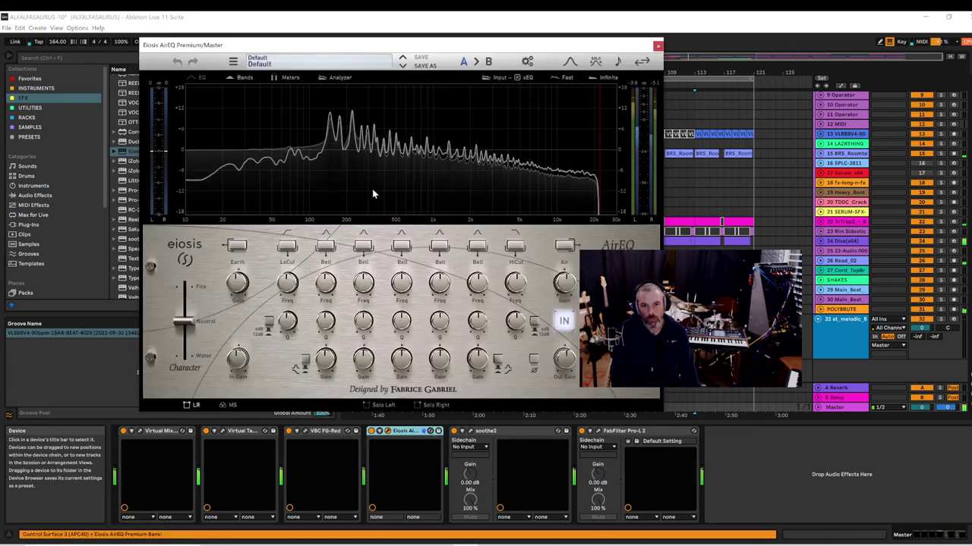
# - Move Eiosis AirEQ Premium between soothe2 and FabFilter Pro-L 2 and reopen its plug-in window
pyautogui.click(657, 47)
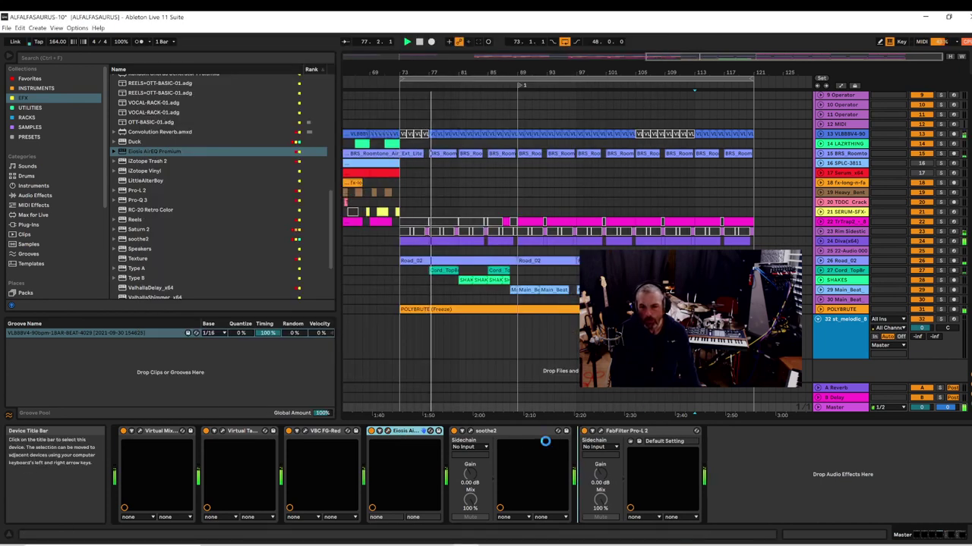
pyautogui.moveTo(405, 431); pyautogui.dragTo(545, 440)
pyautogui.click(516, 431)
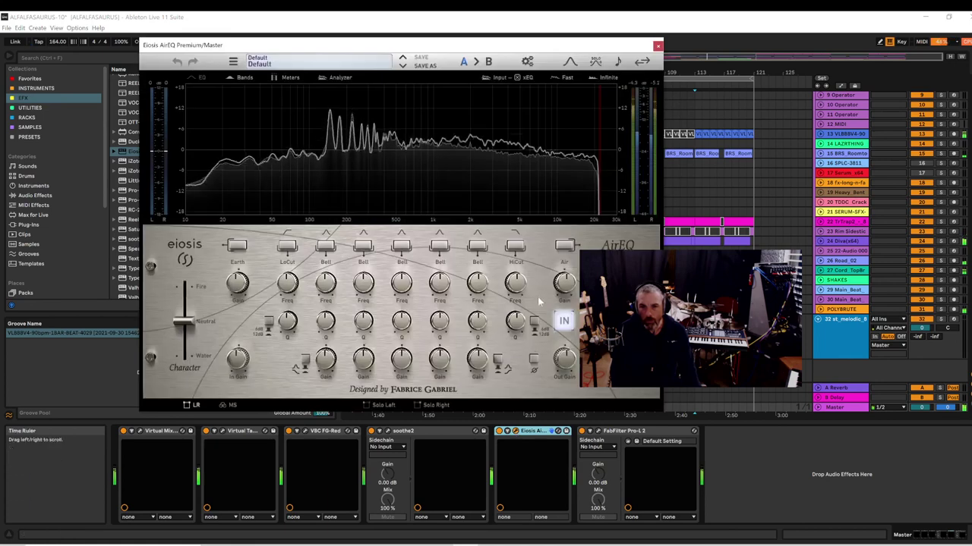
# - Enable the Air band and a boosted high shelf in Eiosis AirEQ Premium, and move the device ahead of soothe2 on the Master
pyautogui.click(564, 244)
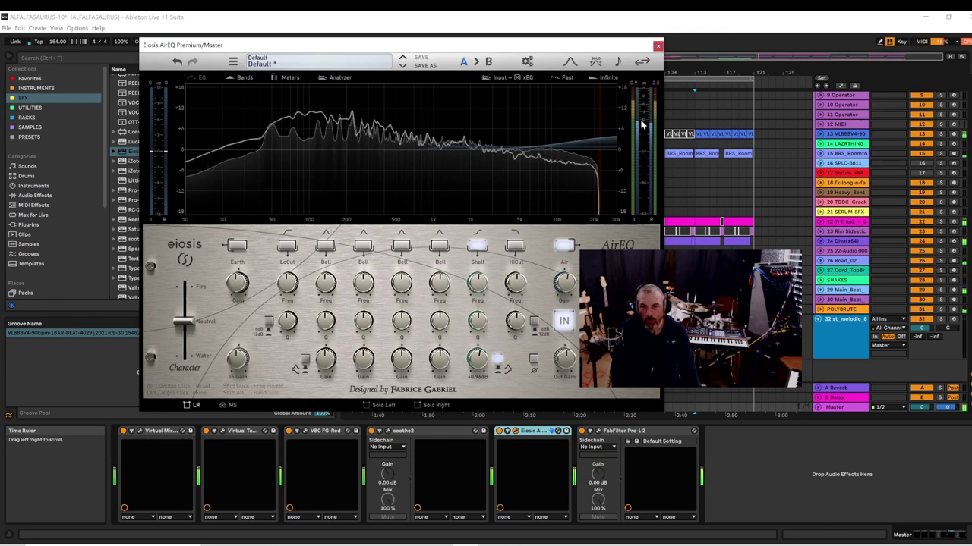
pyautogui.click(656, 46)
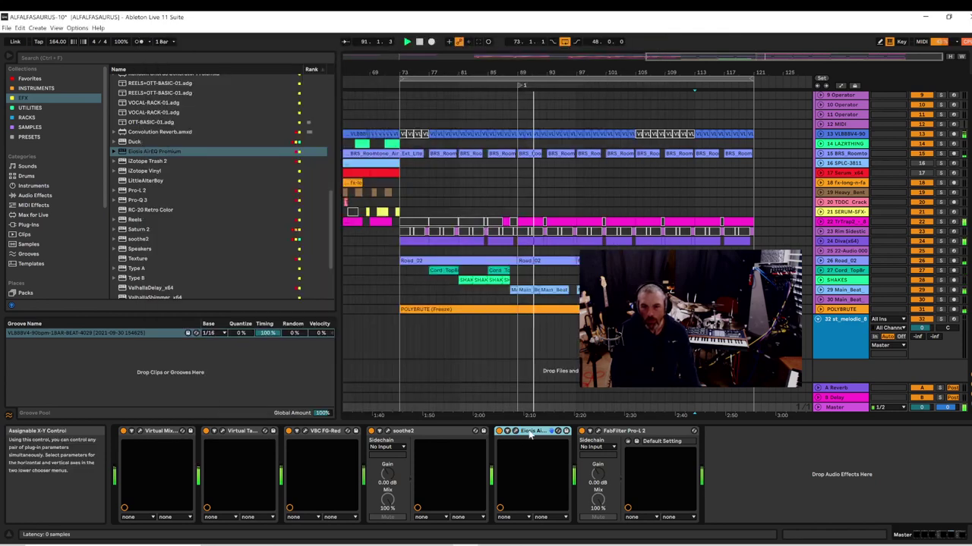
pyautogui.moveTo(474, 433); pyautogui.dragTo(388, 440)
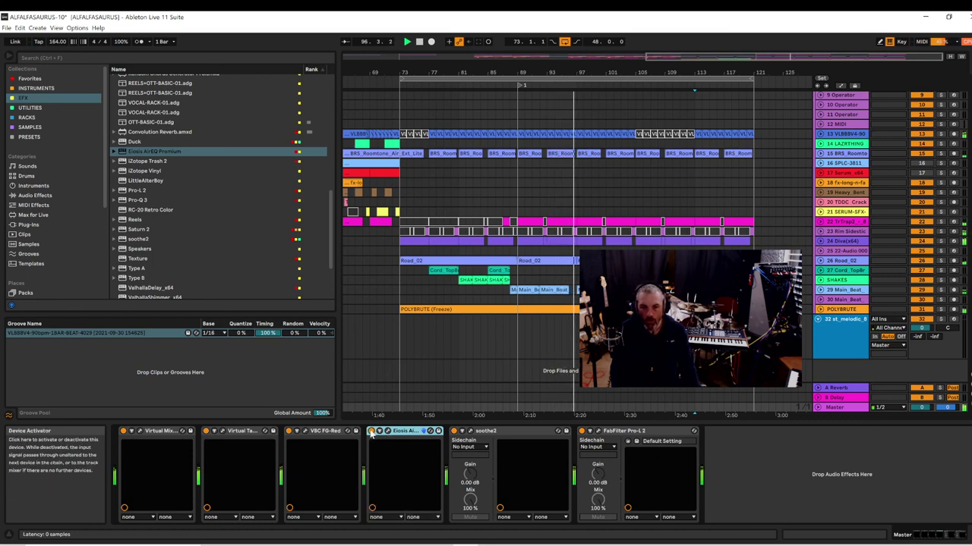
# - Try out VBC FG-MU between VBC FG-Red and Eiosis AirEQ Premium on the Master and remove it
pyautogui.scroll(-3, 146, 266)
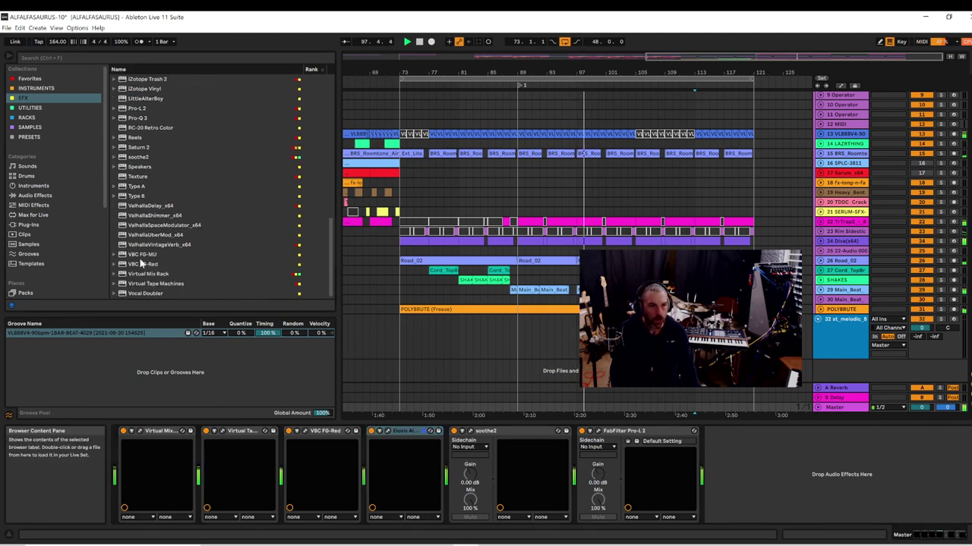
pyautogui.moveTo(148, 258)
pyautogui.mouseDown()
pyautogui.moveTo(342, 452)
pyautogui.moveTo(348, 444)
pyautogui.mouseUp()
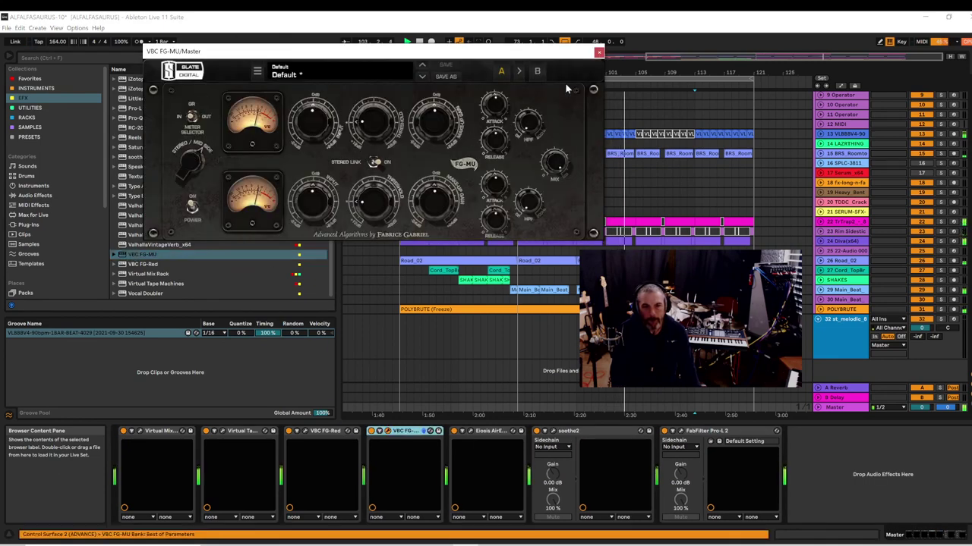
pyautogui.click(599, 54)
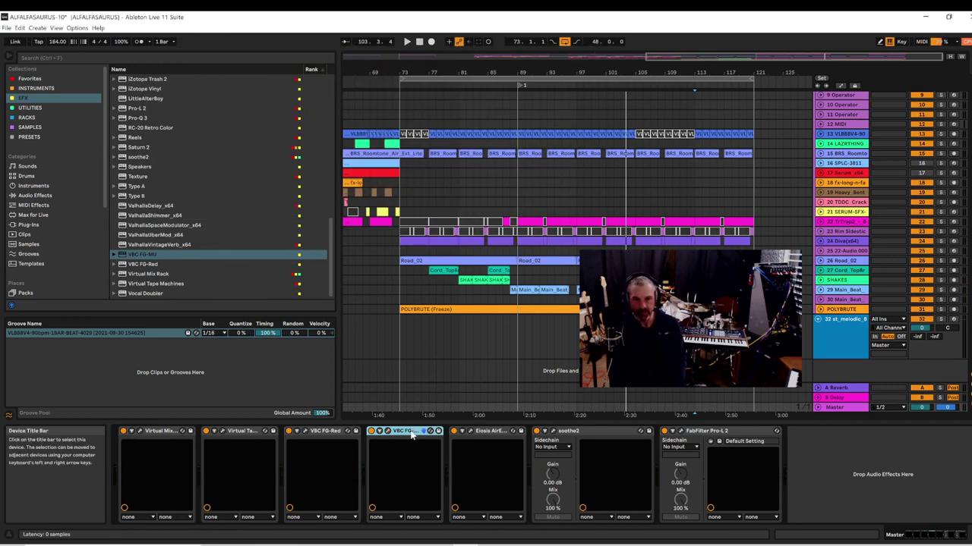
pyautogui.press('Delete')
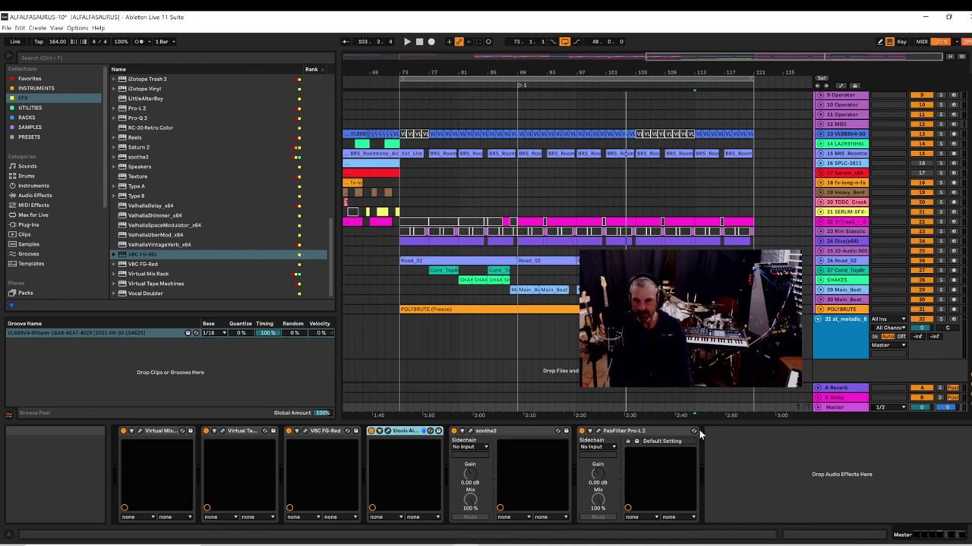
# - Set FabFilter Pro-L 2's gain to +1.0 dB while auditioning from bar 113, and duplicate the limiter at the end of the Master chain
pyautogui.press('space')
pyautogui.click(645, 431)
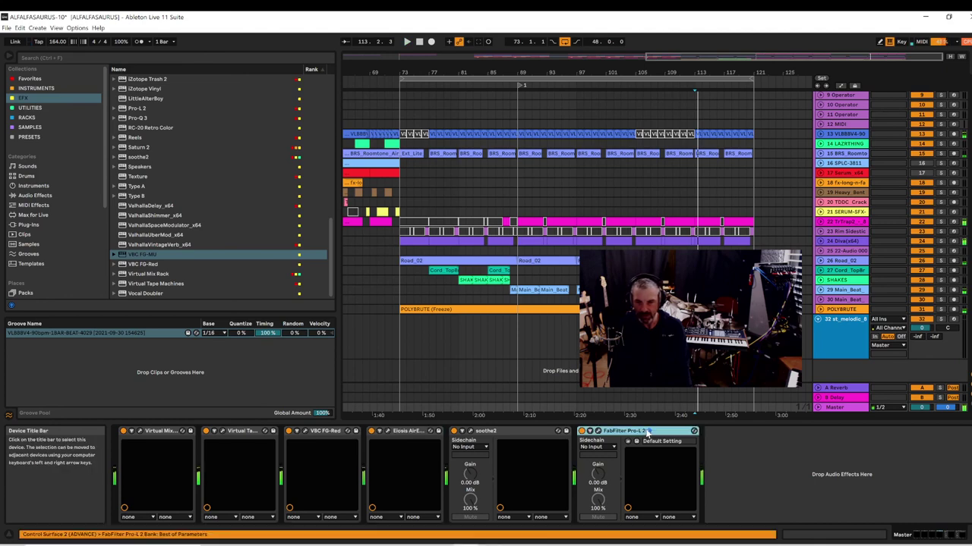
pyautogui.click(598, 431)
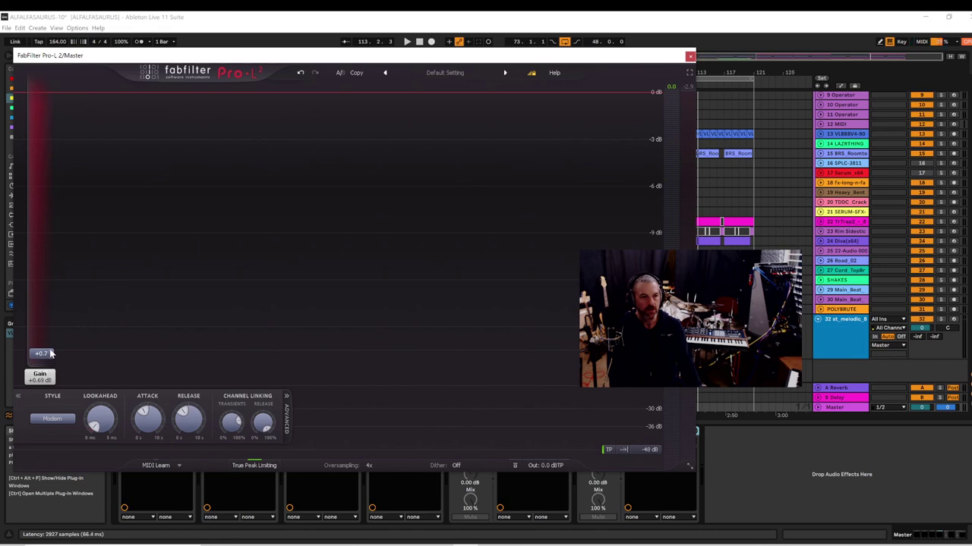
pyautogui.moveTo(50, 350); pyautogui.dragTo(52, 353)
pyautogui.press('space')
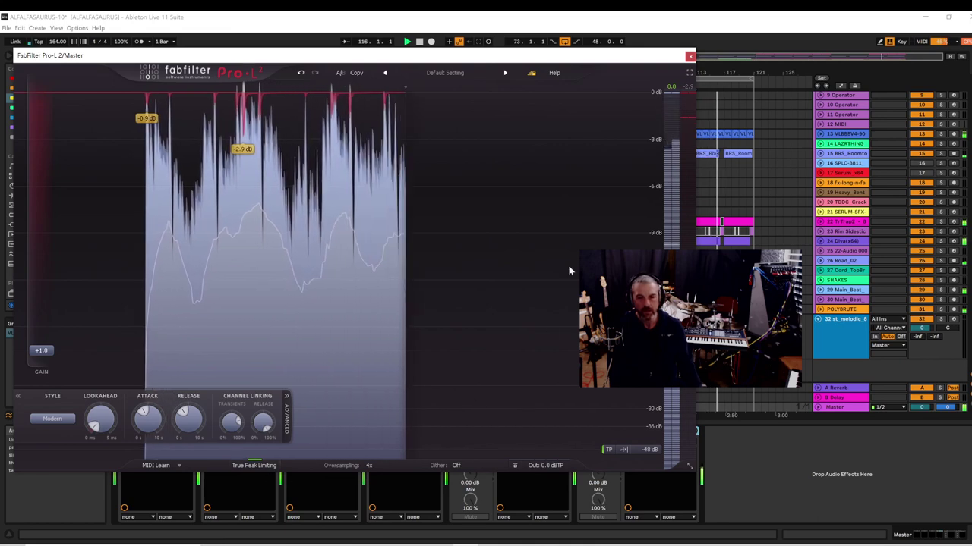
pyautogui.click(689, 56)
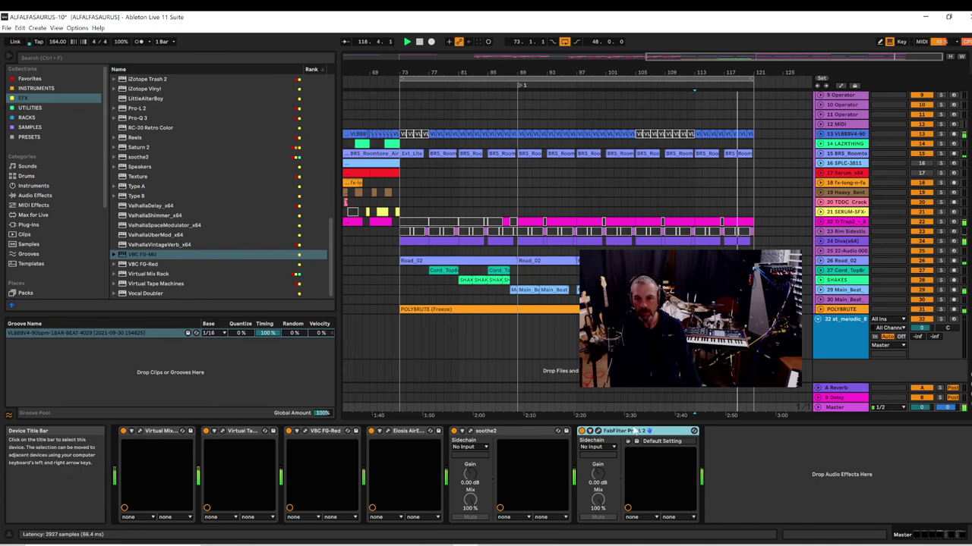
pyautogui.hotkey('ctrl', 'd')
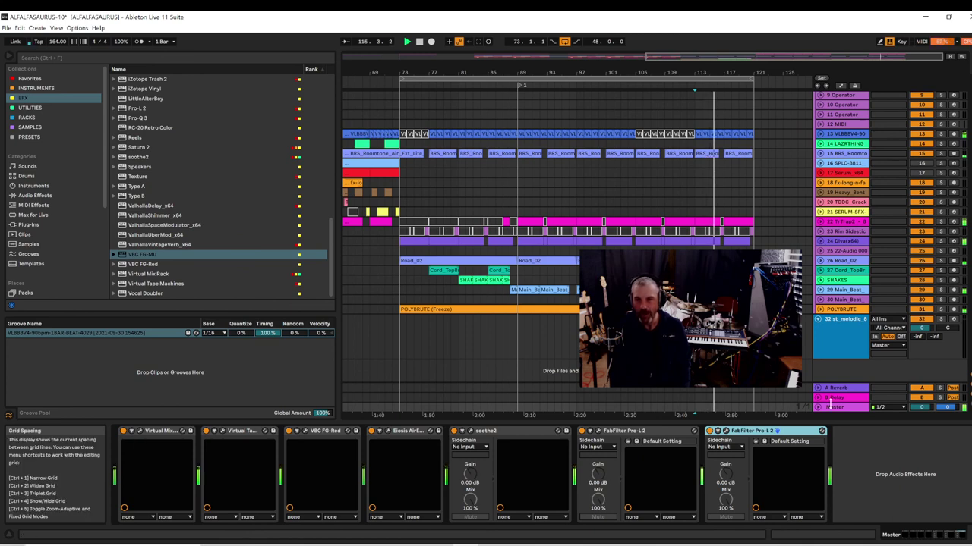
pyautogui.click(832, 409)
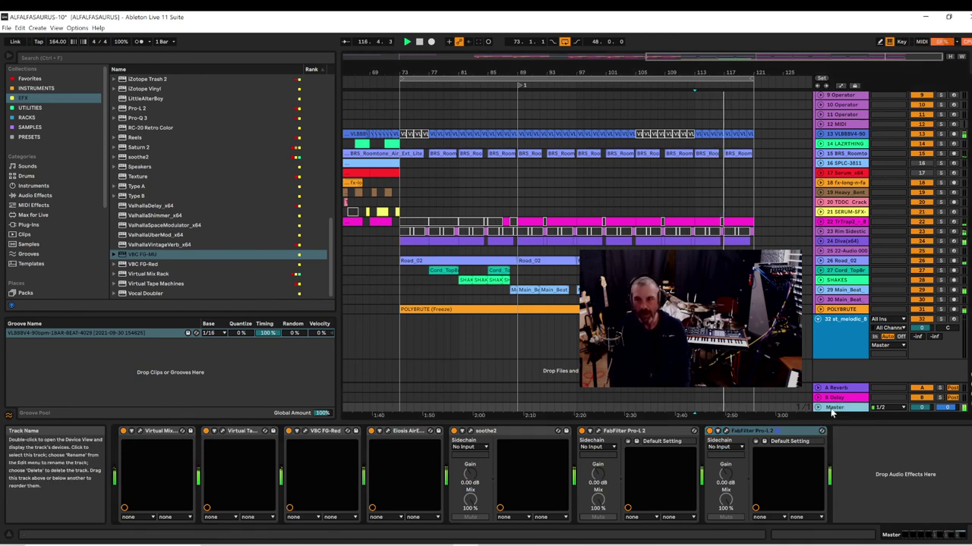
# - Save the Live Set as a new version named ALFALFASAURUS-11
pyautogui.click(5, 29)
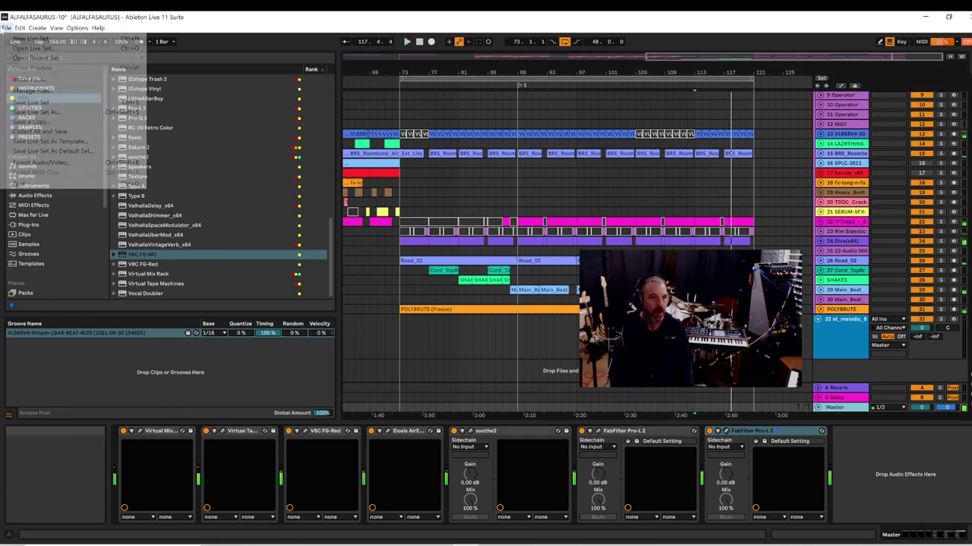
pyautogui.click(34, 112)
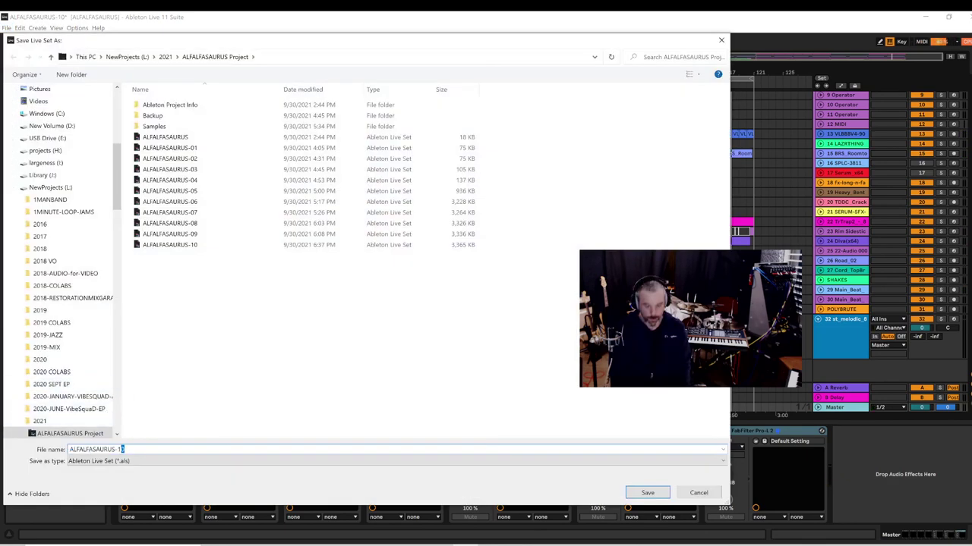
pyautogui.press('Return')
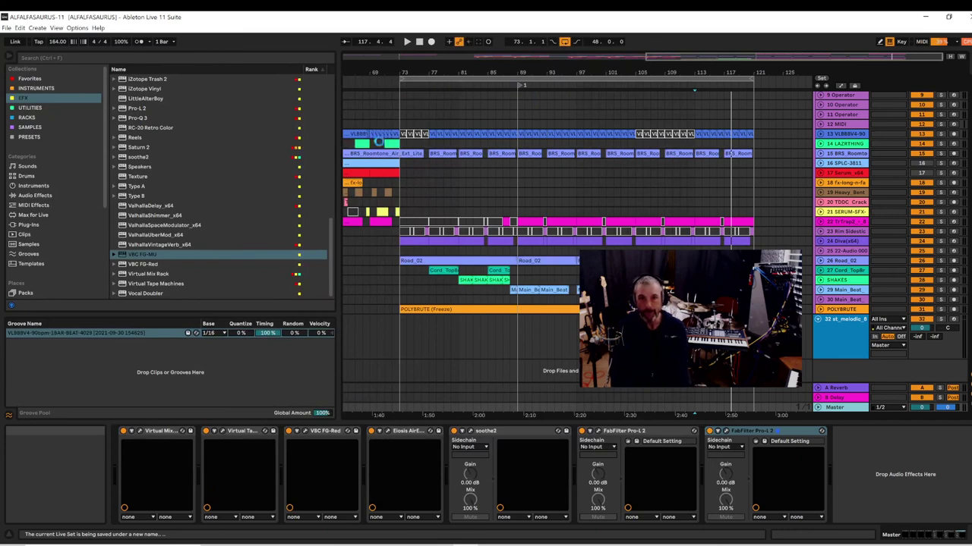
# - Play the section from bar 73 and switch off the arrangement loop so playback runs past bar 121
pyautogui.click(398, 350)
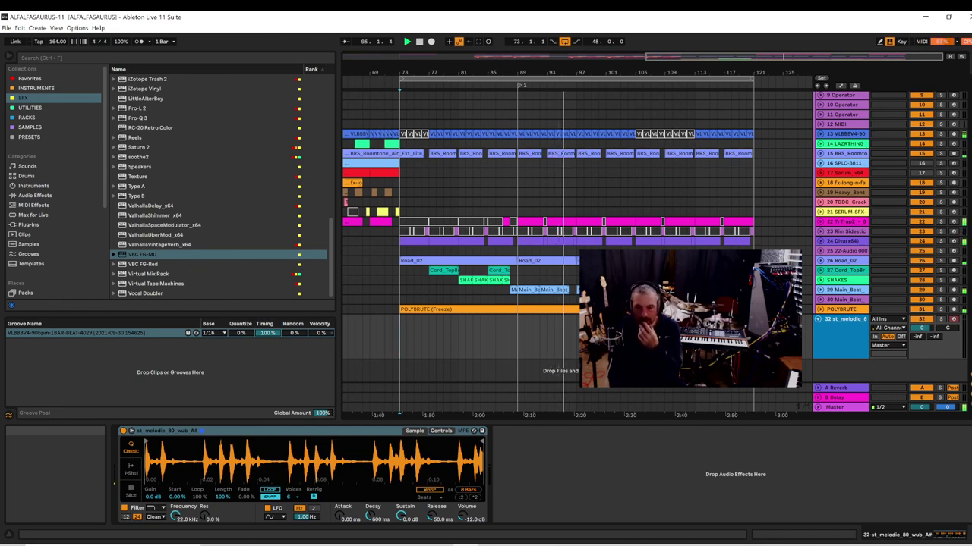
pyautogui.click(563, 42)
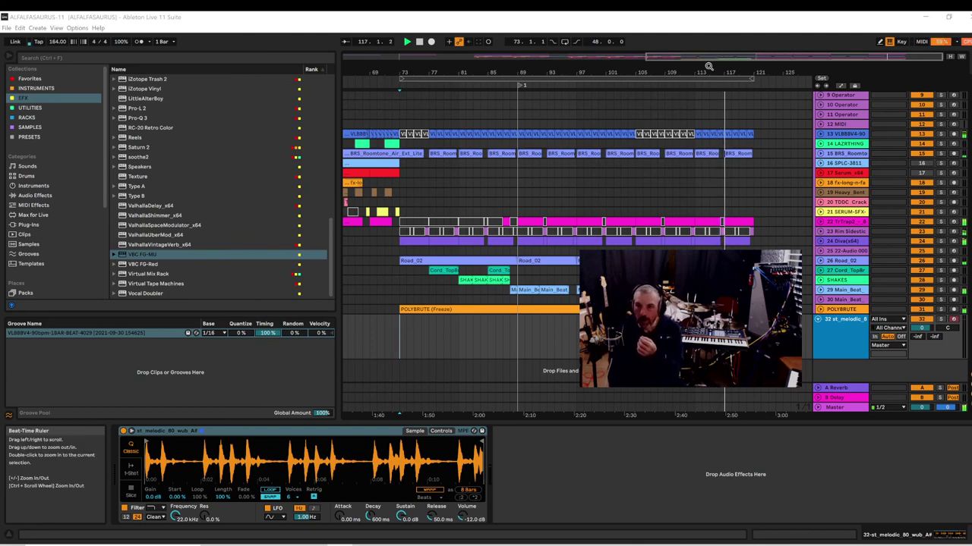
pyautogui.moveTo(709, 67); pyautogui.dragTo(683, 73)
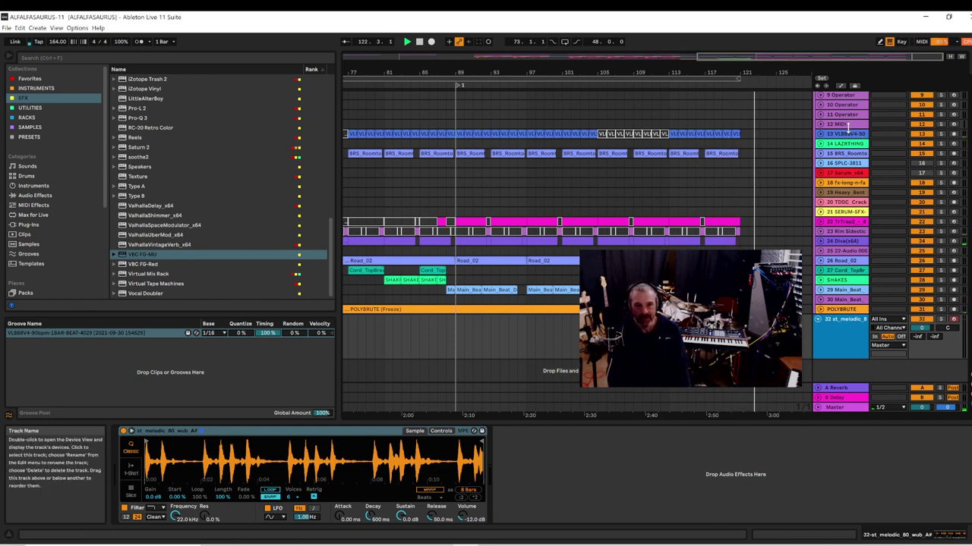
# - Save the Live Set as a new version named ALFALFASAURUS-12
pyautogui.click(6, 28)
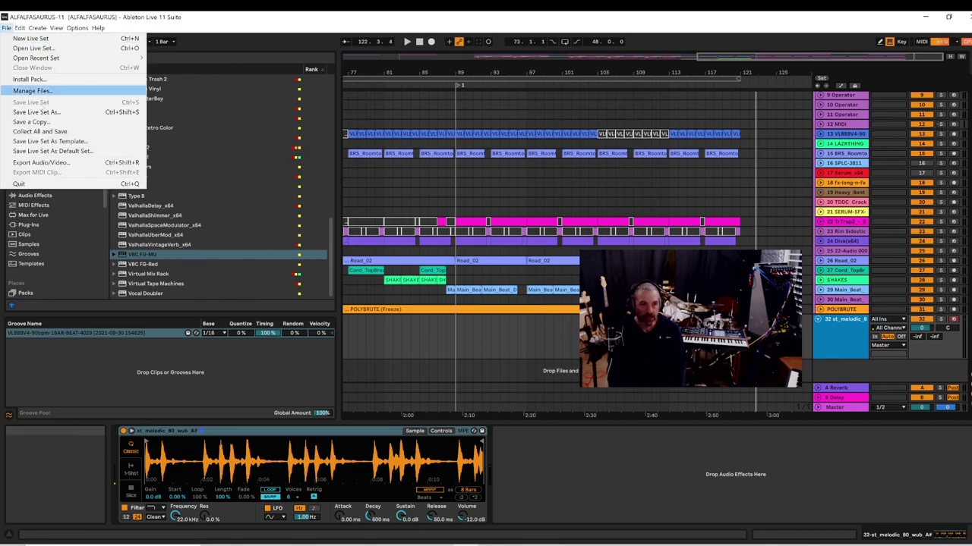
pyautogui.click(36, 112)
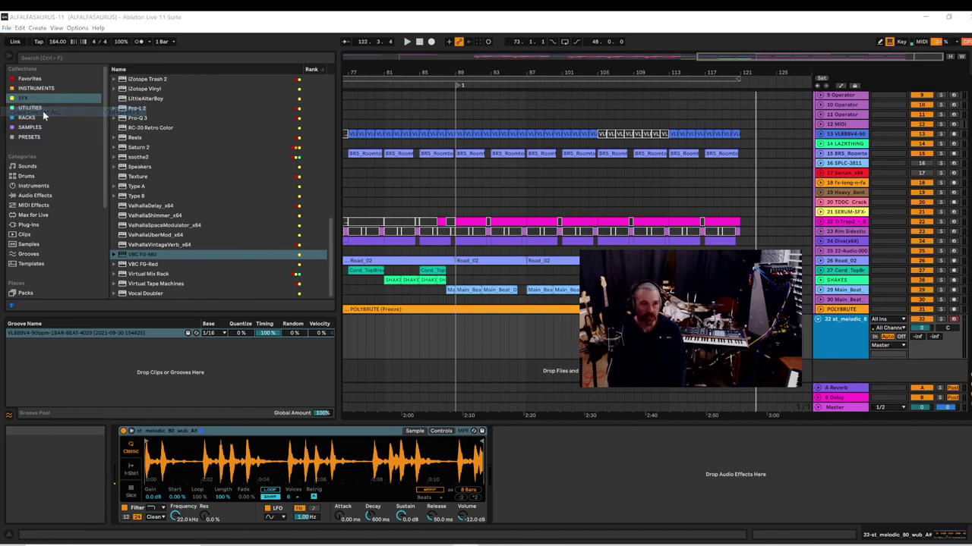
pyautogui.press('Right')
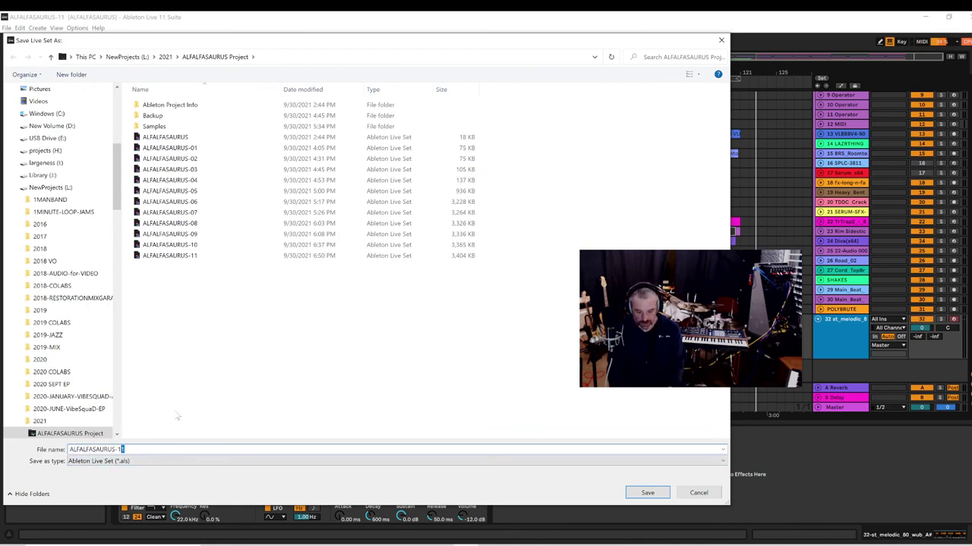
pyautogui.press('Return')
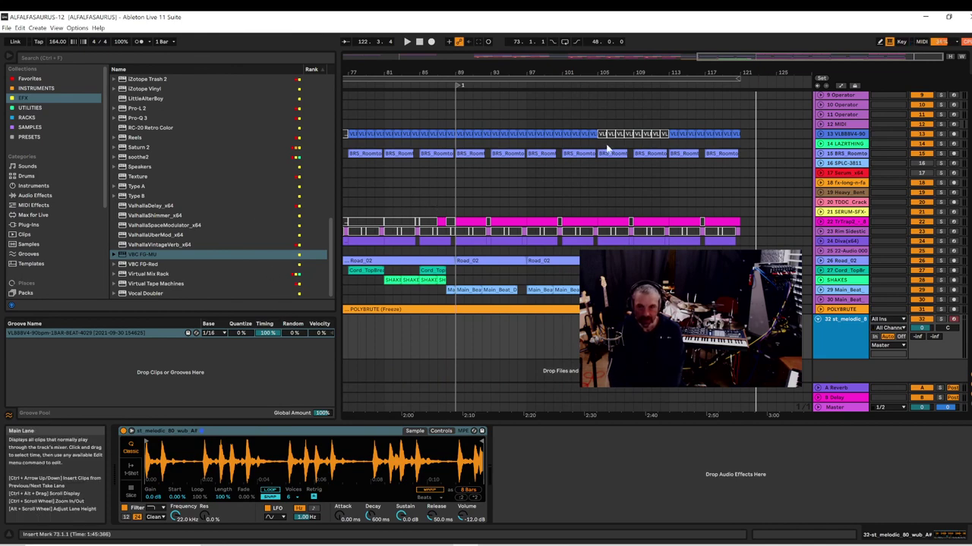
# - Select the loop range from bar 73 to bar 121 across all tracks in the arrangement
pyautogui.moveTo(502, 70); pyautogui.dragTo(687, 70)
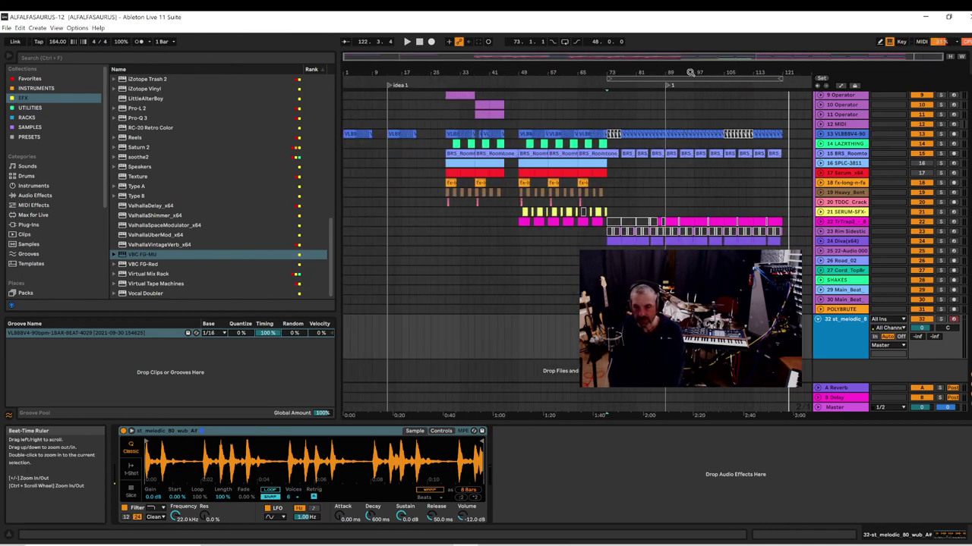
pyautogui.click(7, 28)
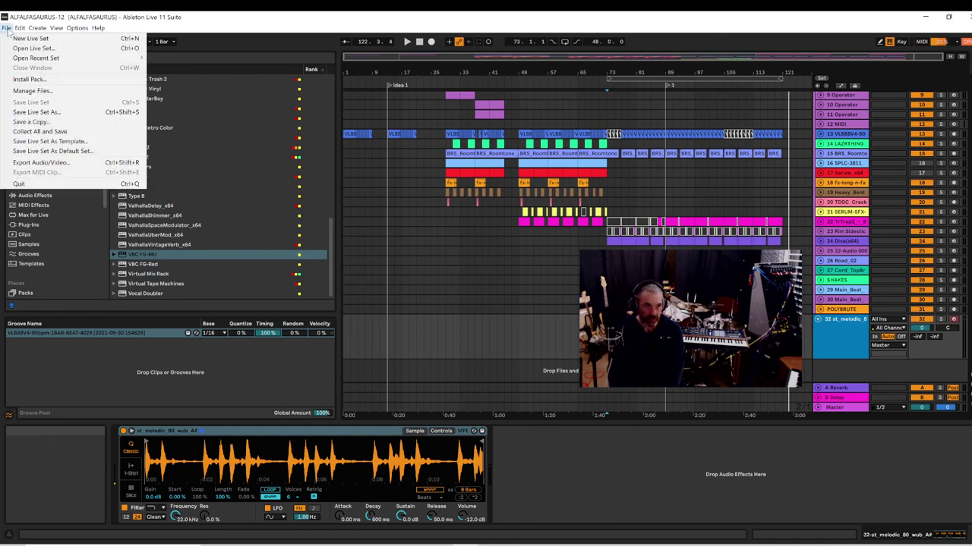
pyautogui.click(20, 28)
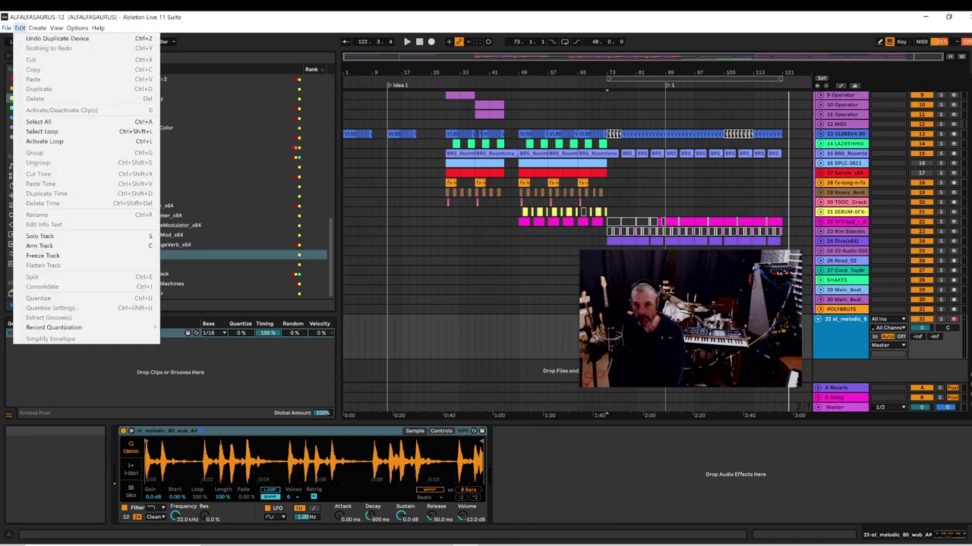
pyautogui.press('Escape')
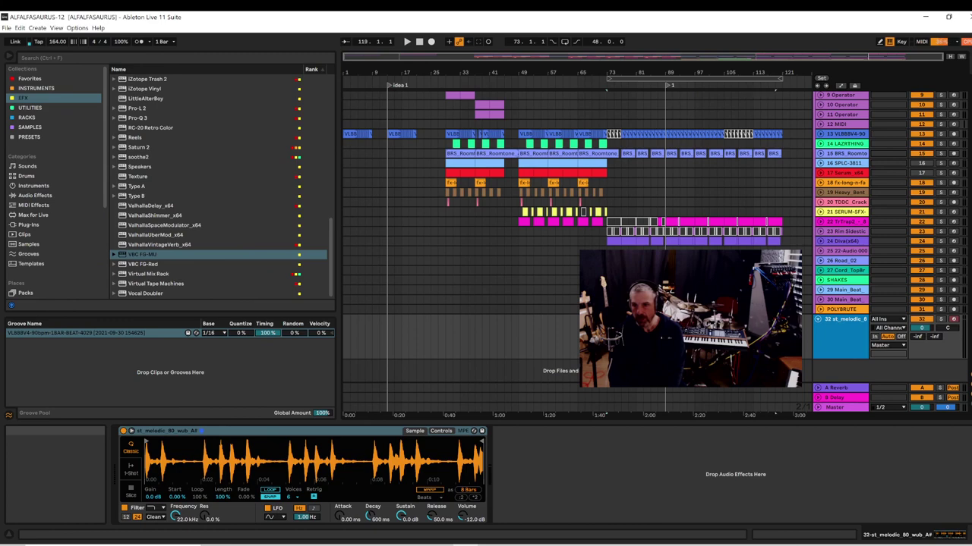
pyautogui.moveTo(782, 338); pyautogui.dragTo(607, 338)
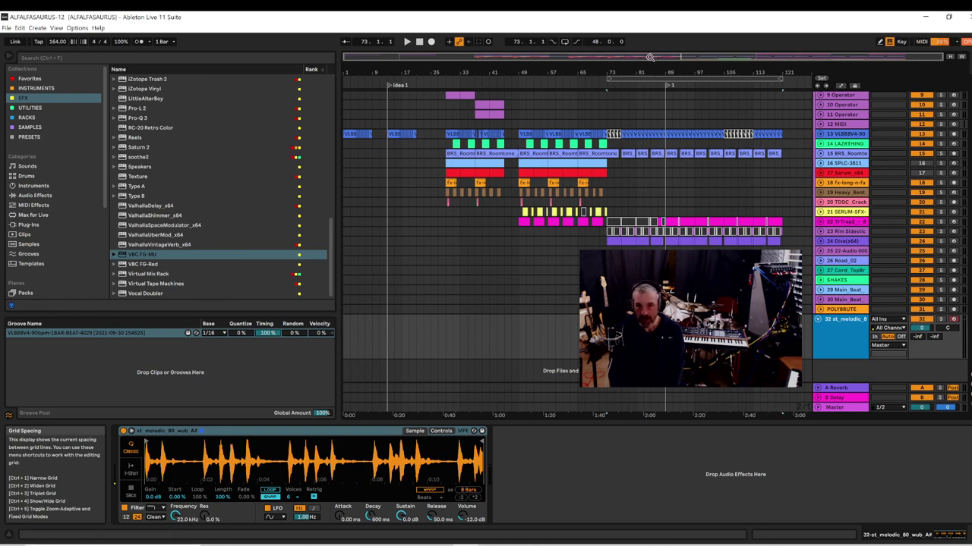
pyautogui.click(636, 82)
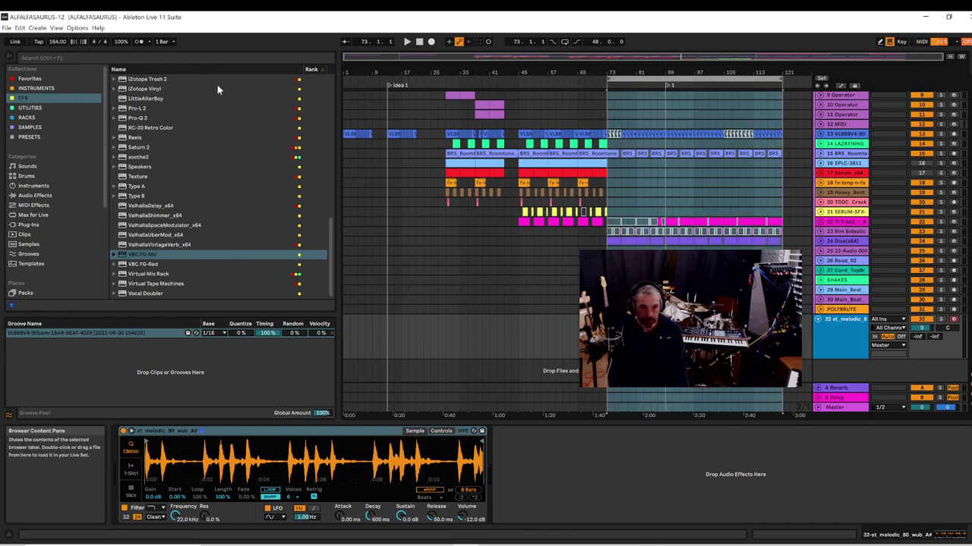
# - Collect all and save the Live Set, copying files from elsewhere, other Projects, the User Library and Factory Packs
pyautogui.click(6, 28)
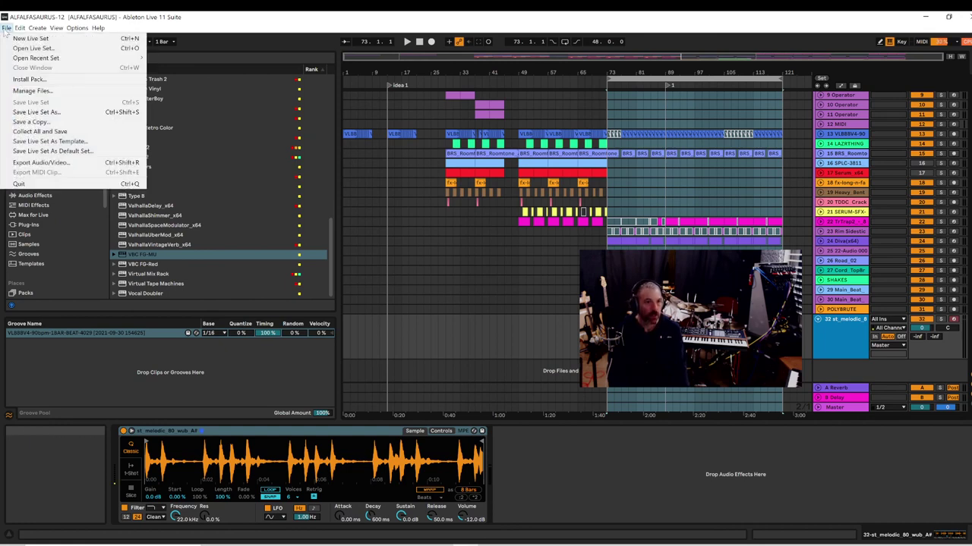
pyautogui.click(23, 132)
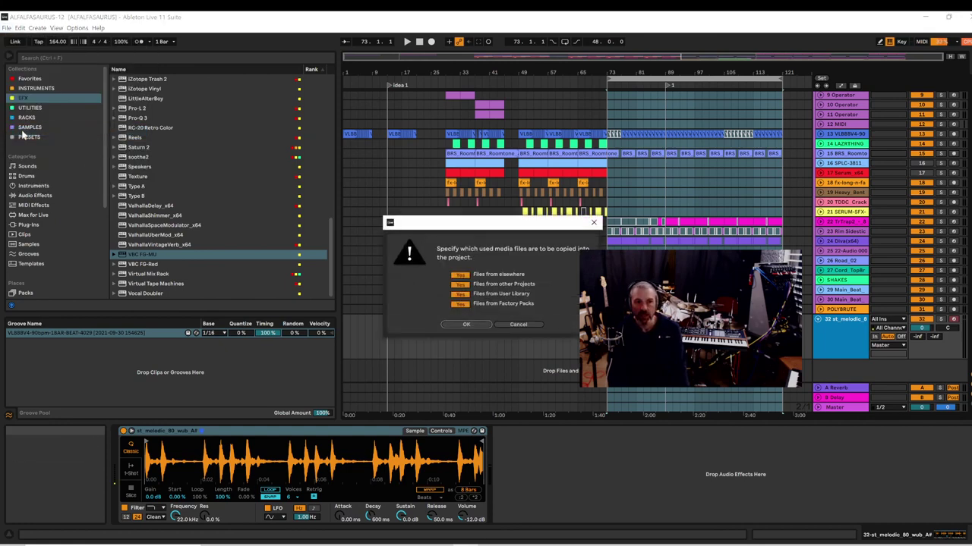
pyautogui.click(459, 326)
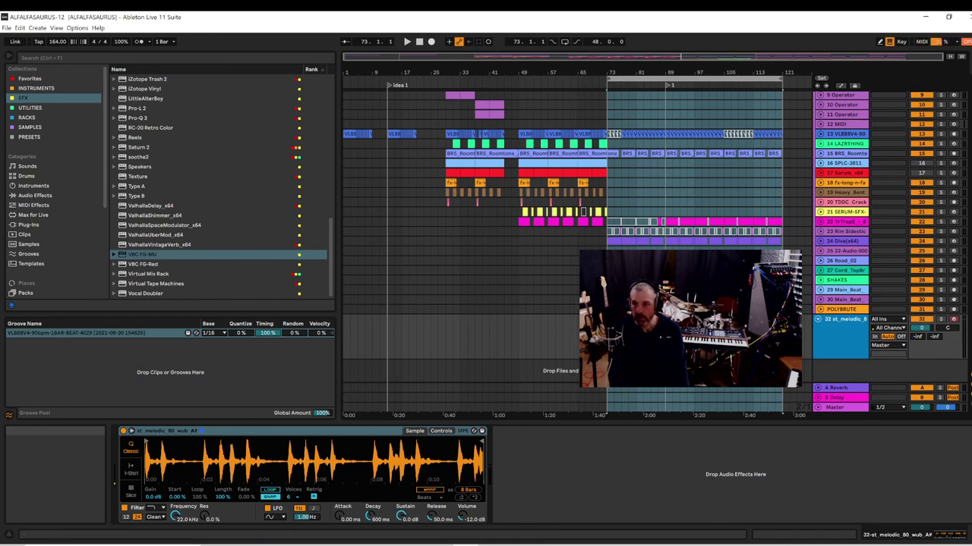
pyautogui.scroll(5, 581, 186)
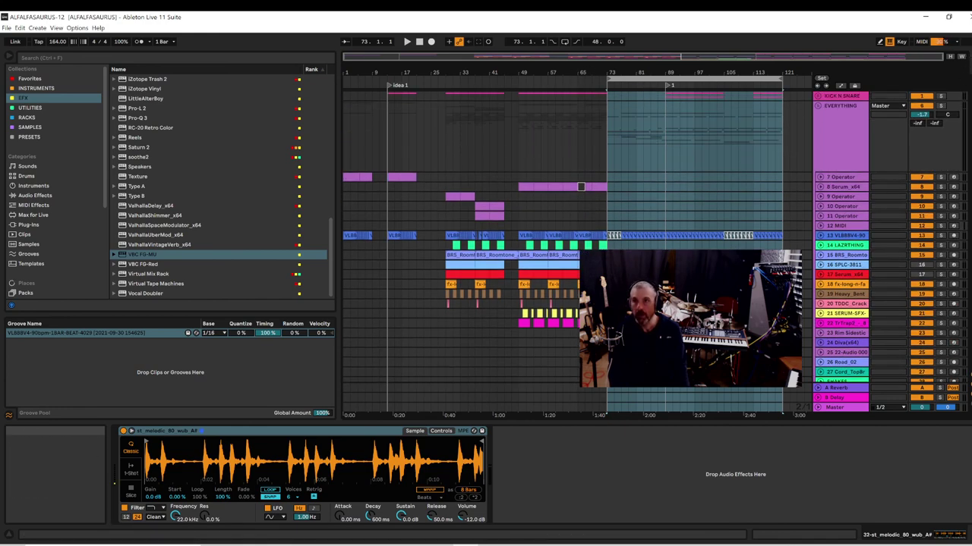